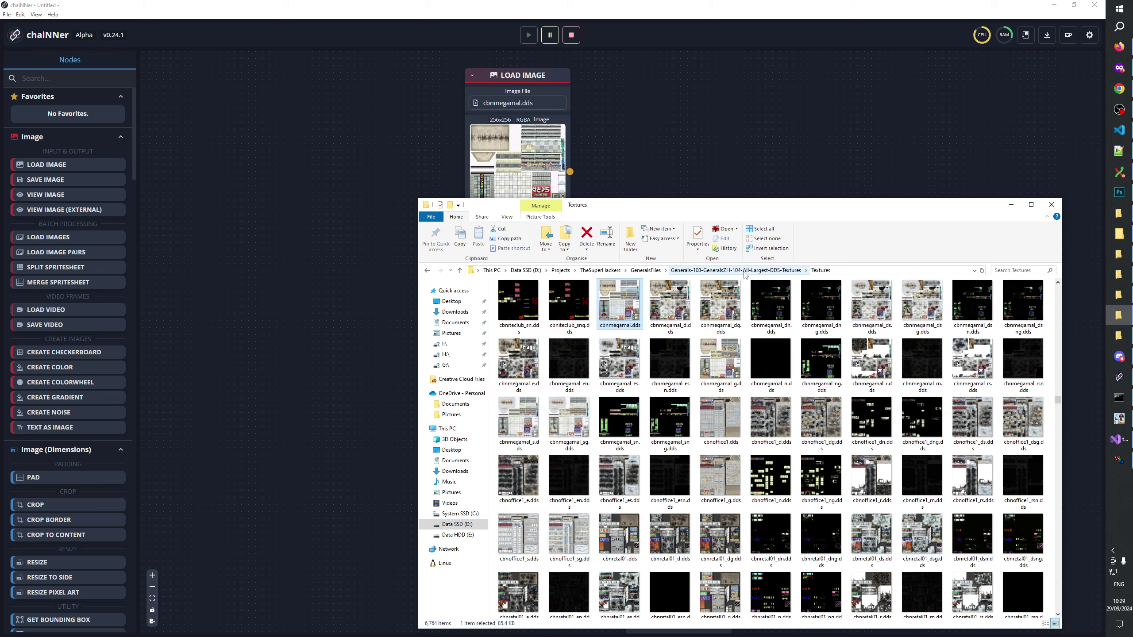
Open the generation folder inside D:\Projects\aimodels
left_click(1120, 295)
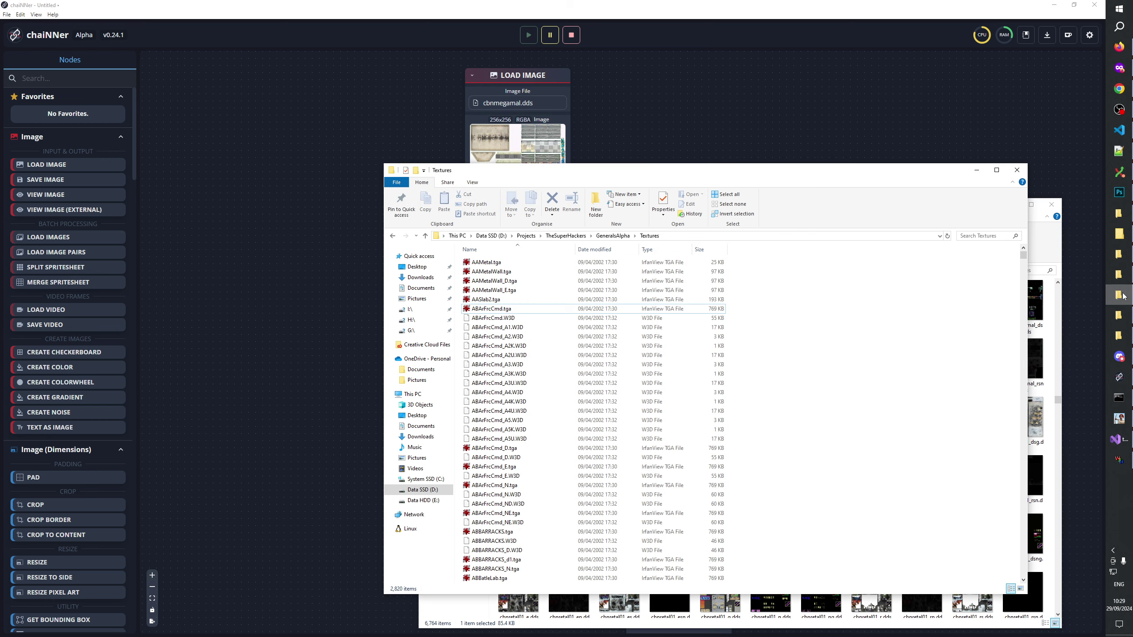
left_click(1120, 316)
left_click(1121, 336)
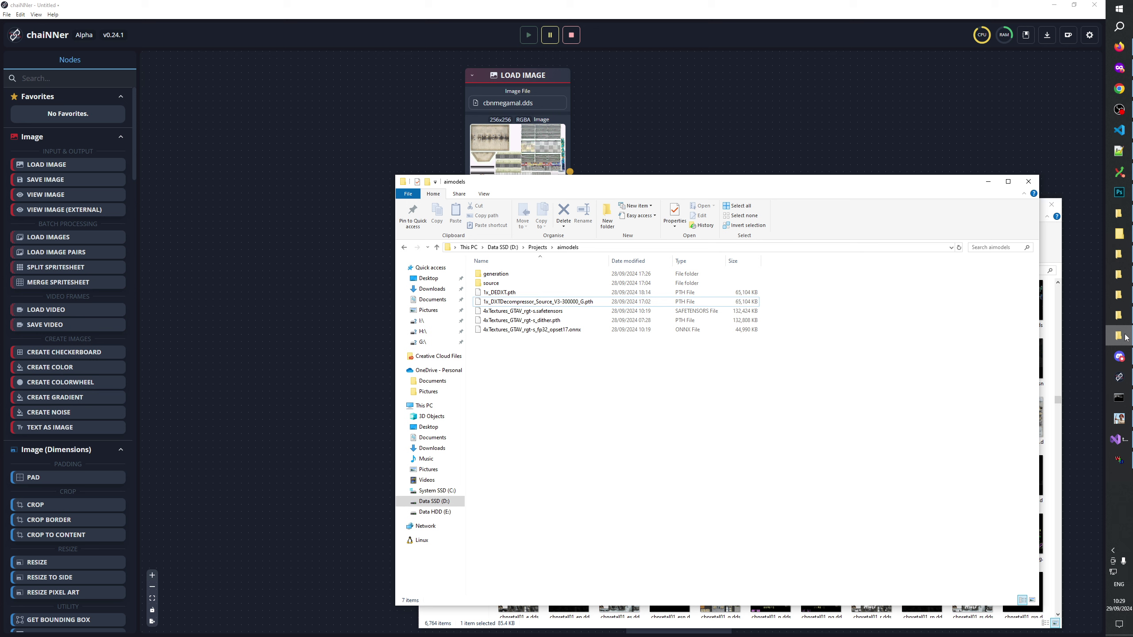
double_click(496, 273)
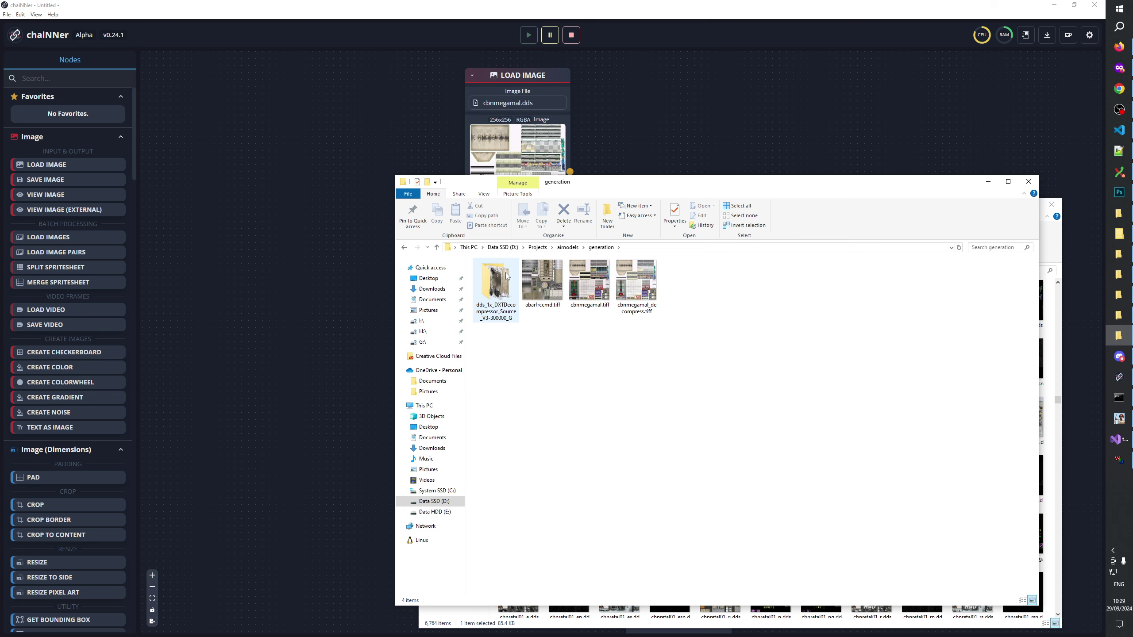
left_click_drag(693, 343, 552, 280)
key("shift+Delete")
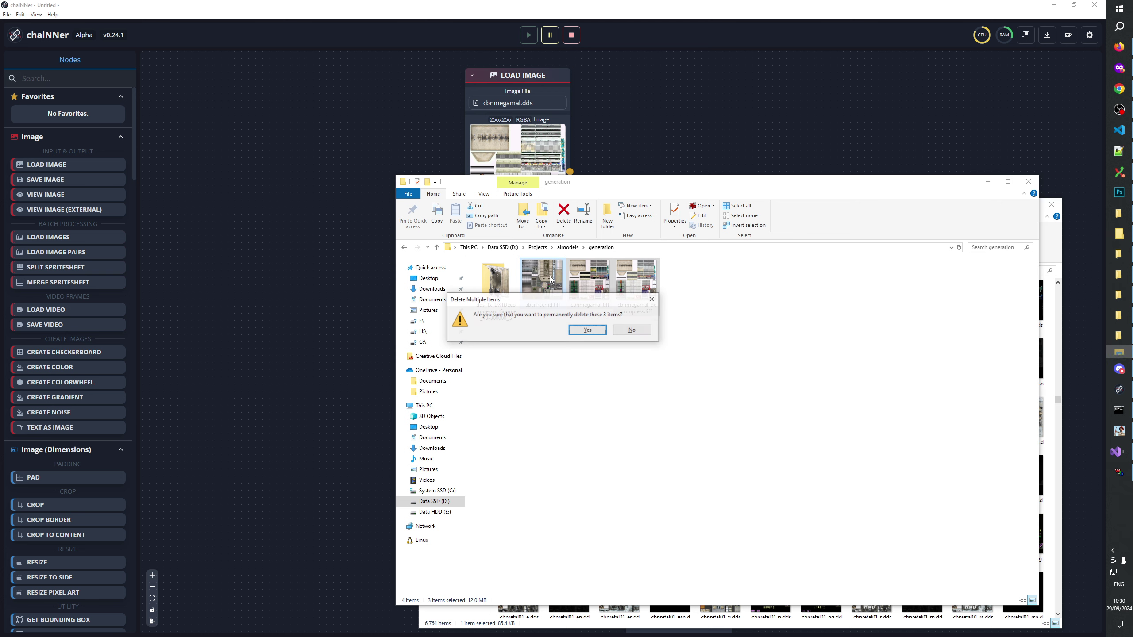
left_click(647, 330)
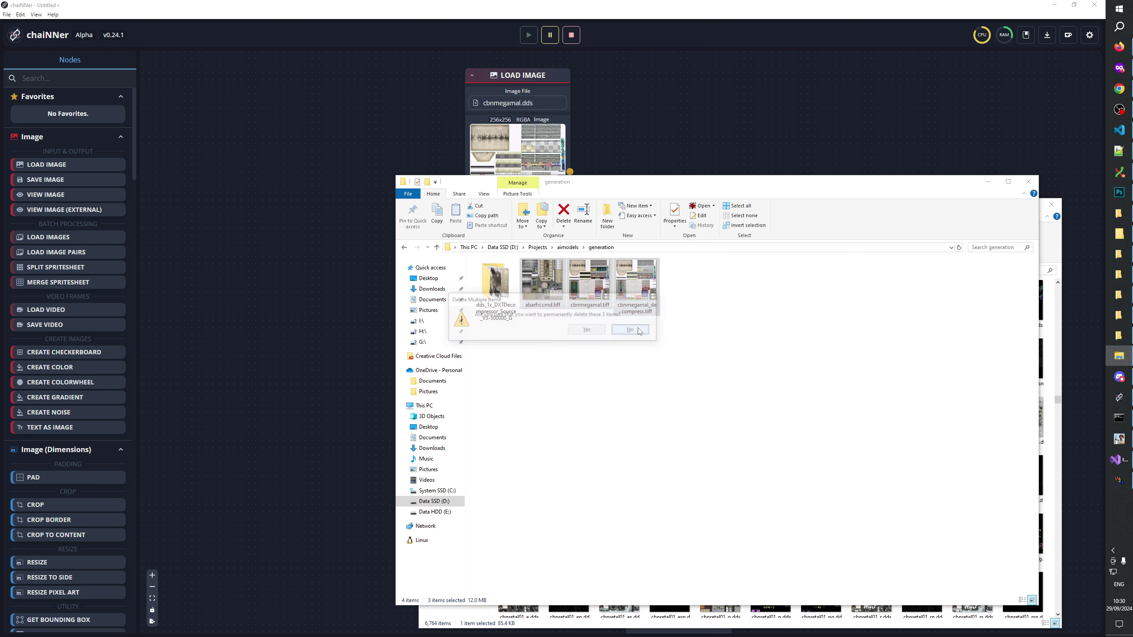
Delete abarfrccmd.tiff, cbnmegamal.tiff and cbnmegamal_decompress.tiff from the generation folder
left_click_drag(705, 341, 529, 271)
key("Delete")
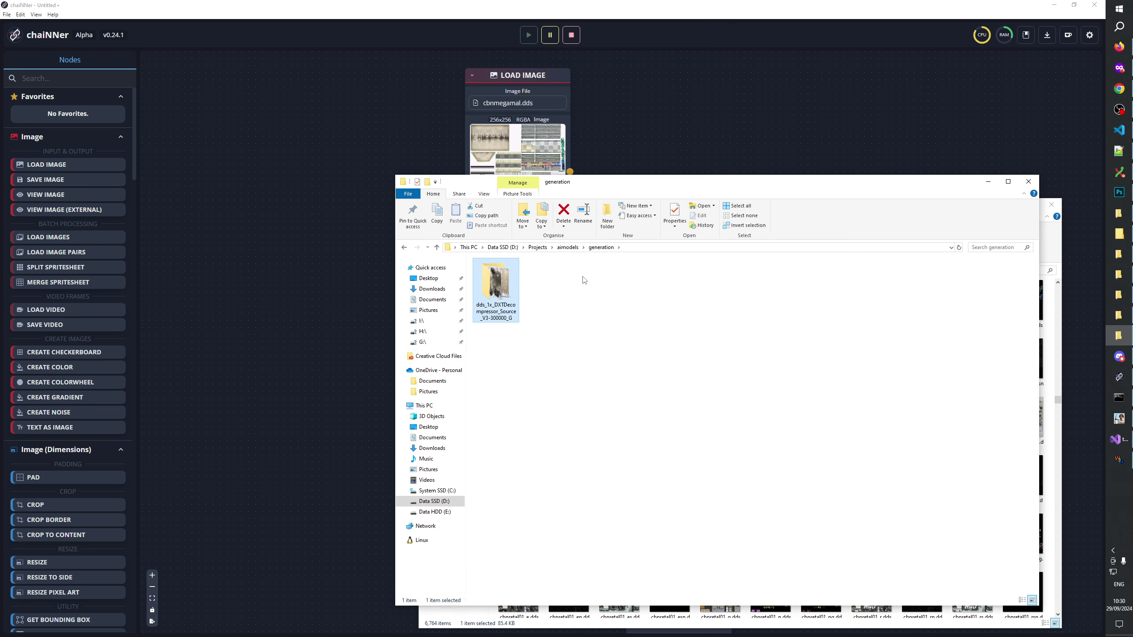
Open the dds_1x_DXTDecompressor_Source_V3-300000_G folder and jump to the cbnmegamal textures
double_click(496, 286)
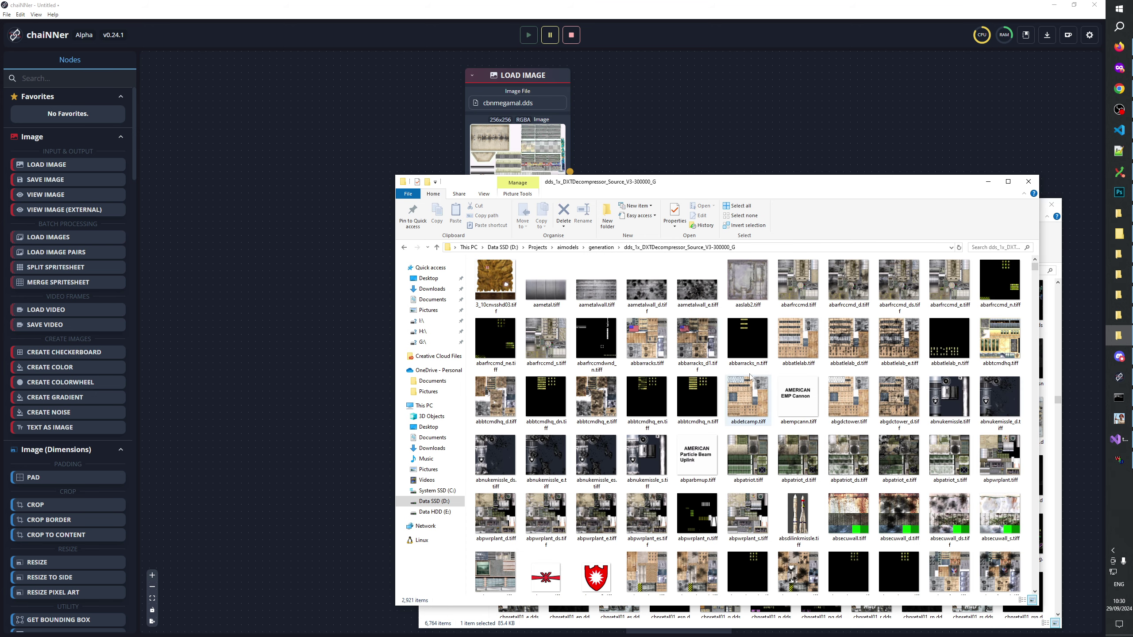
left_click(809, 442)
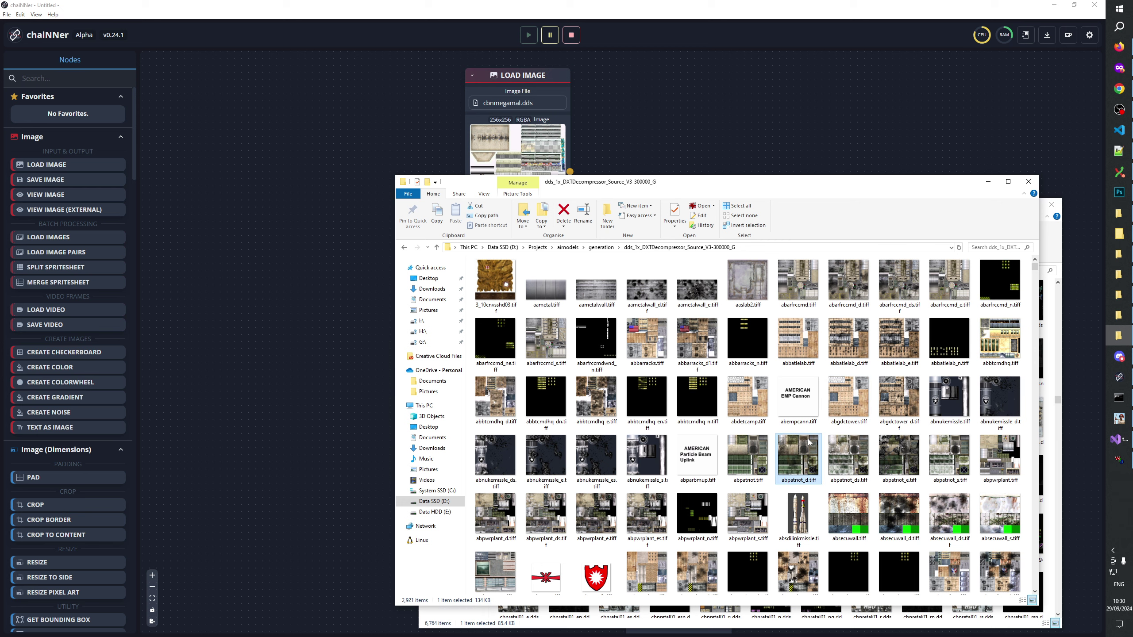
type("cbnmegamal")
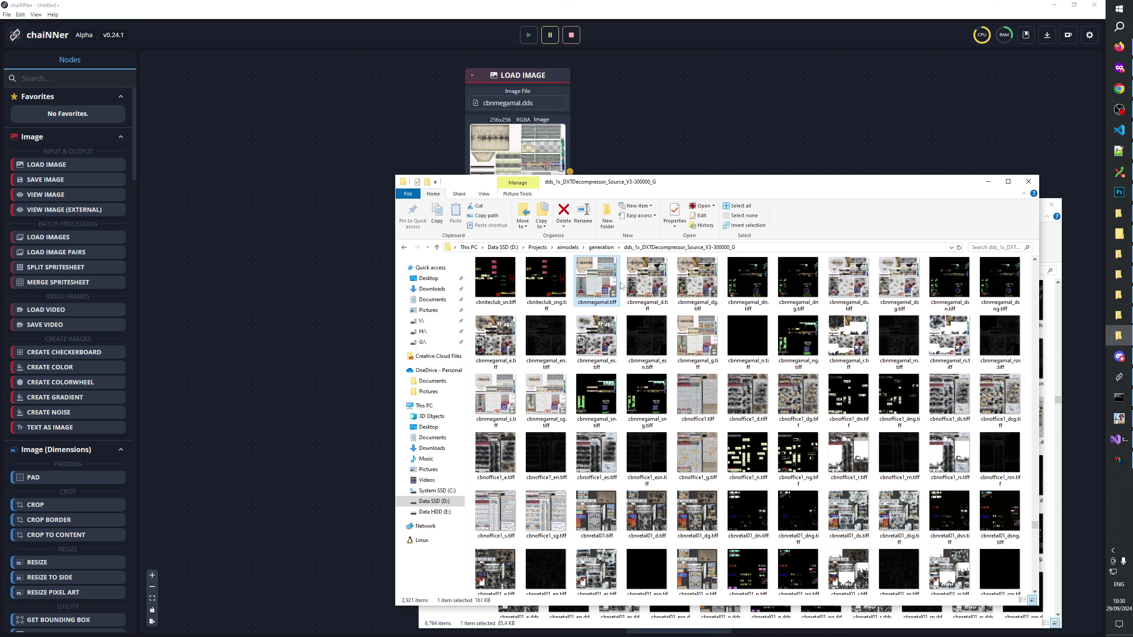
Open the decompressed cbnmegamal snow textures _s, _sg, _ds, _dsg, _es and _rs (.tiff) as separate documents in Photoshop
left_click(873, 281)
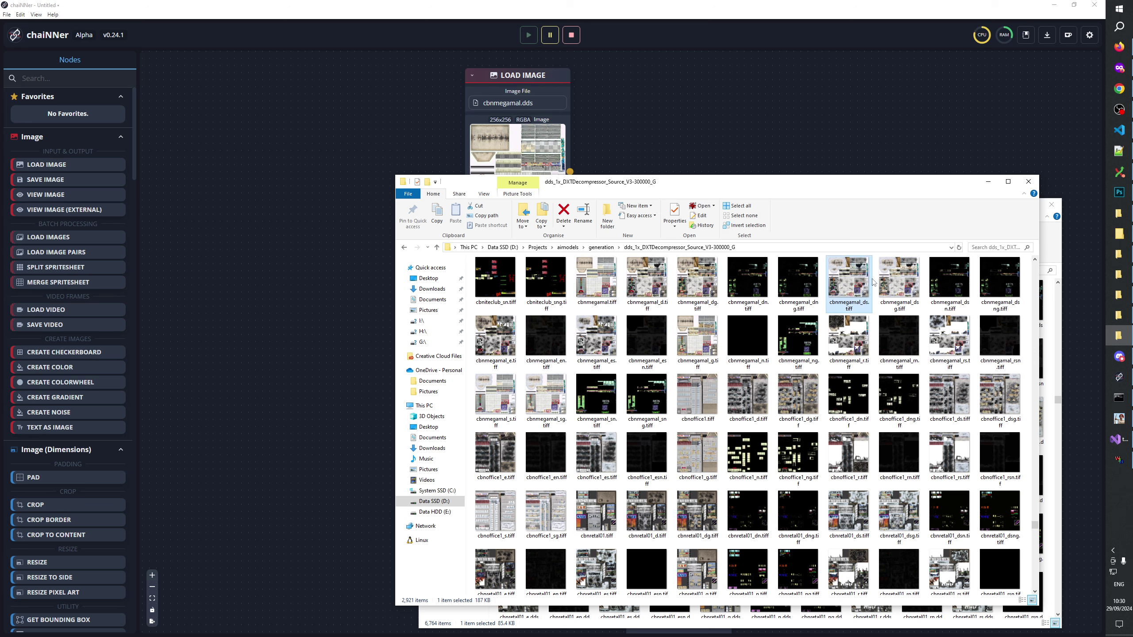
left_click(902, 273, "ctrl")
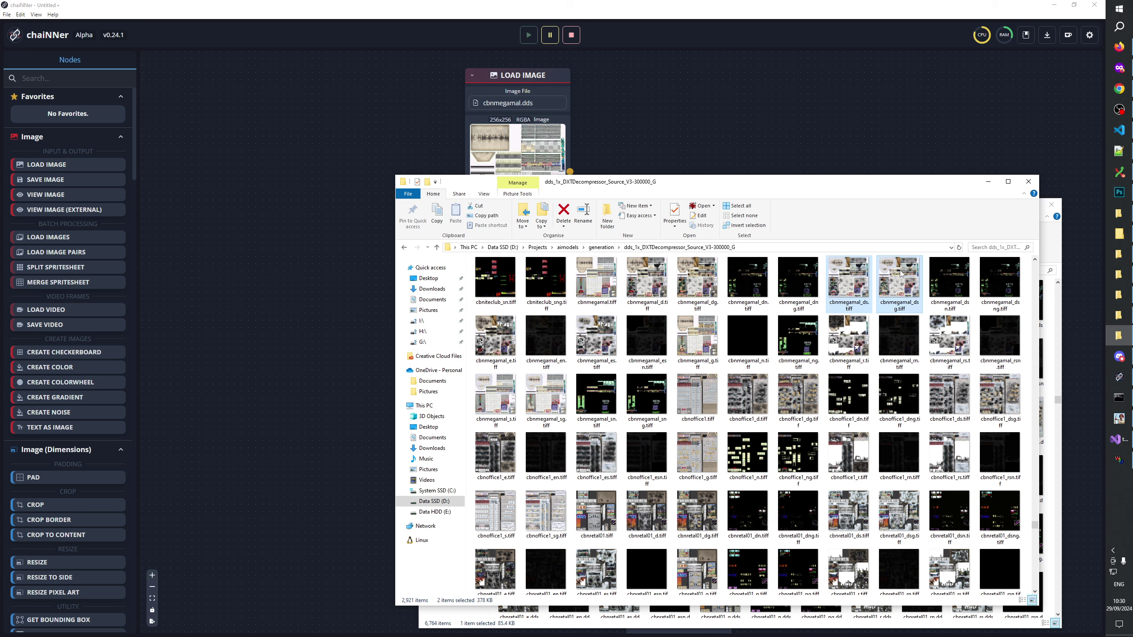
left_click(953, 336, "ctrl")
left_click(612, 342, "ctrl")
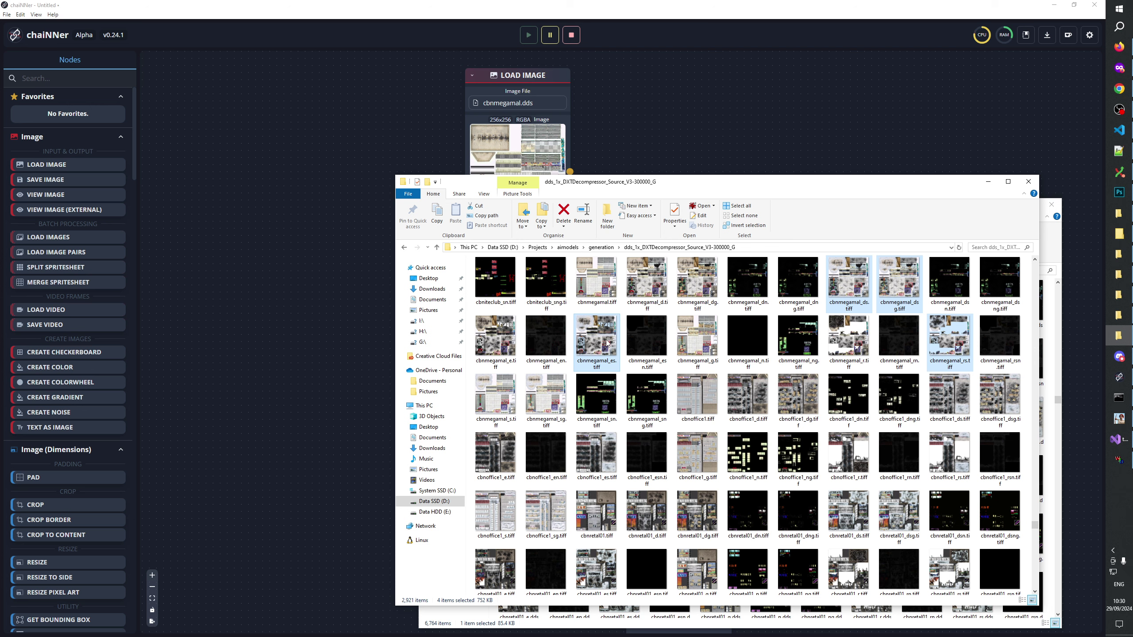
left_click(495, 395, "ctrl")
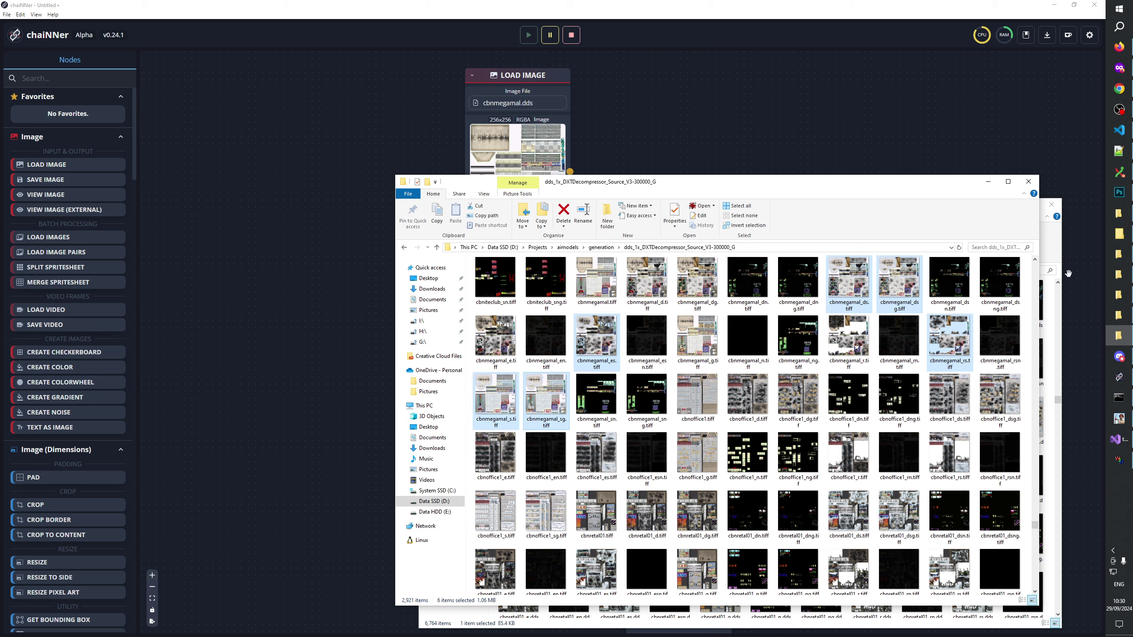
left_click(1118, 194)
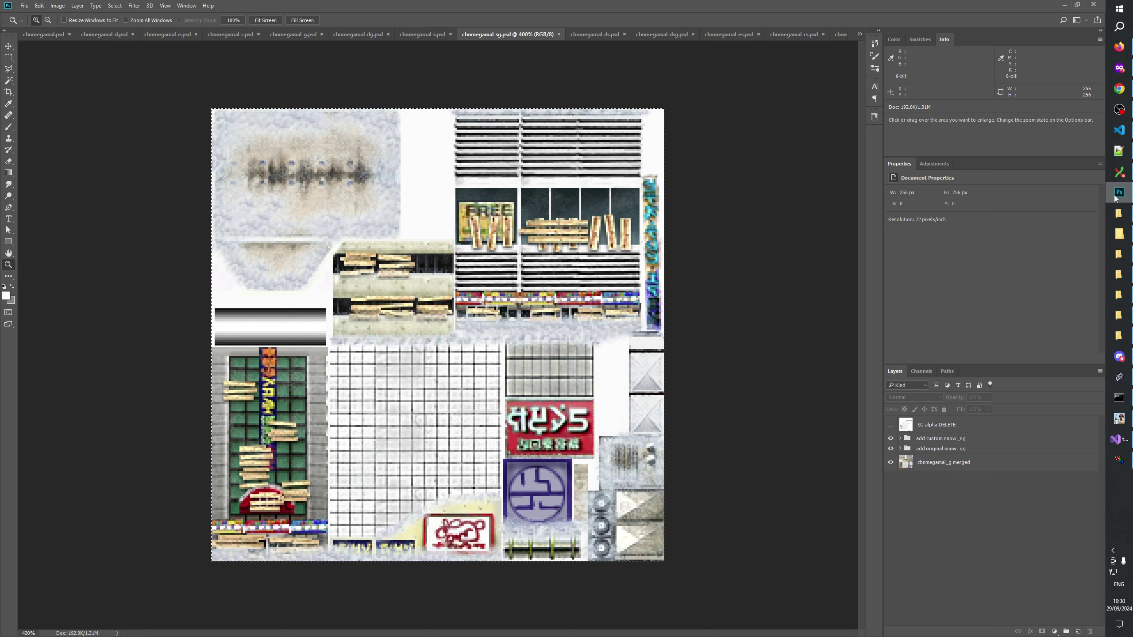
left_click(1118, 335)
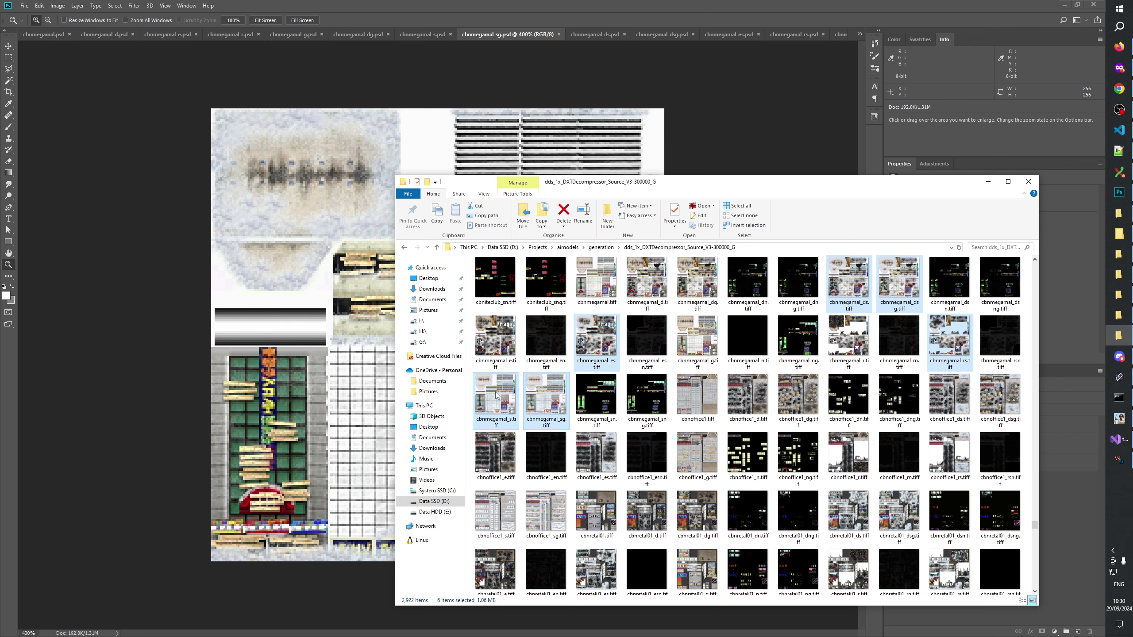
left_click_drag(491, 401, 855, 34)
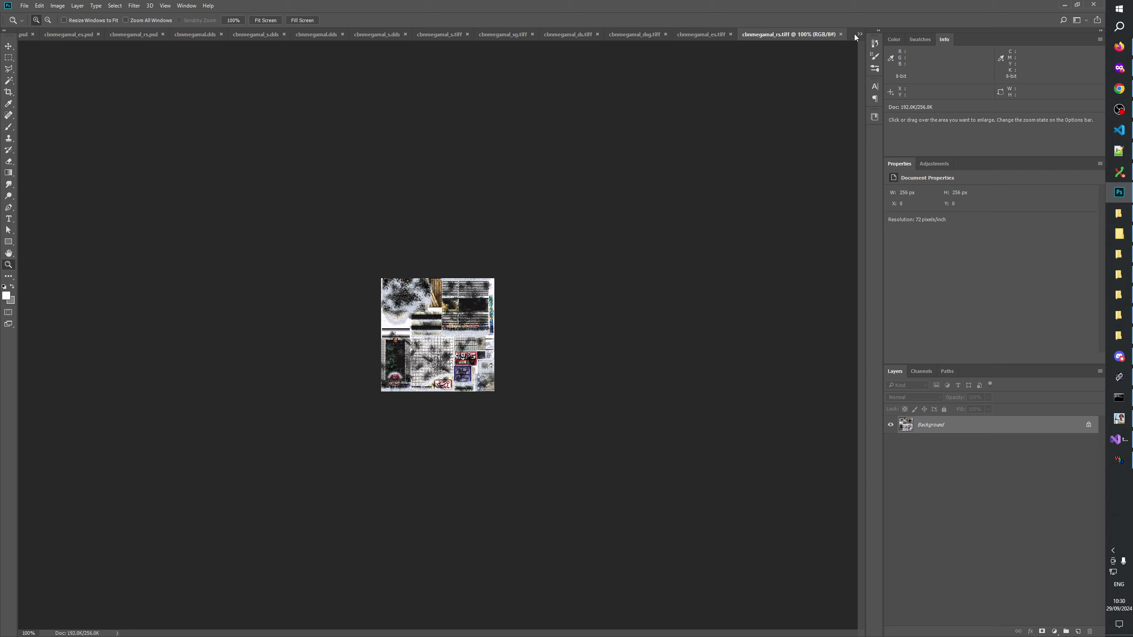
Magnify cbnmegamal_s.tiff to 400% and select its entire canvas
left_click(445, 35)
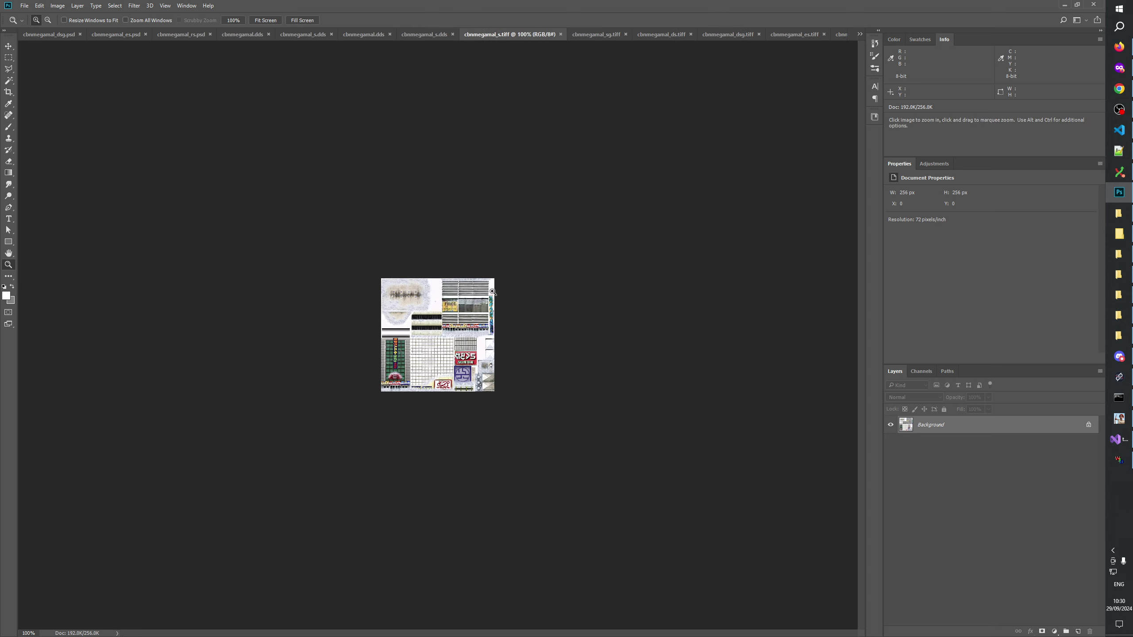
left_click(443, 328)
left_click(442, 328)
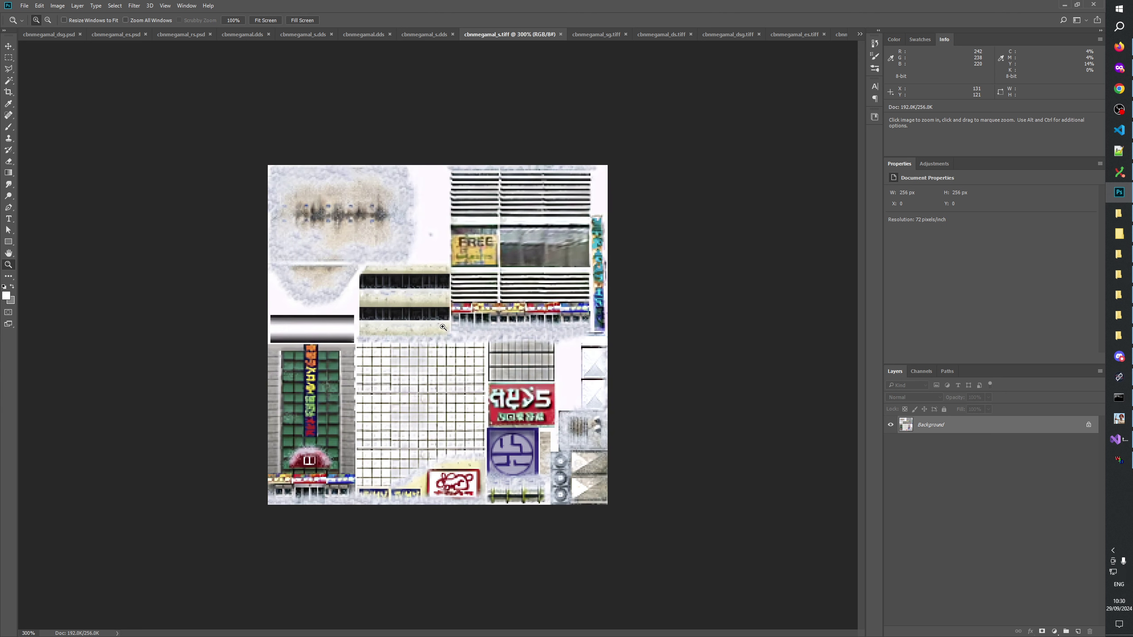
left_click(398, 327)
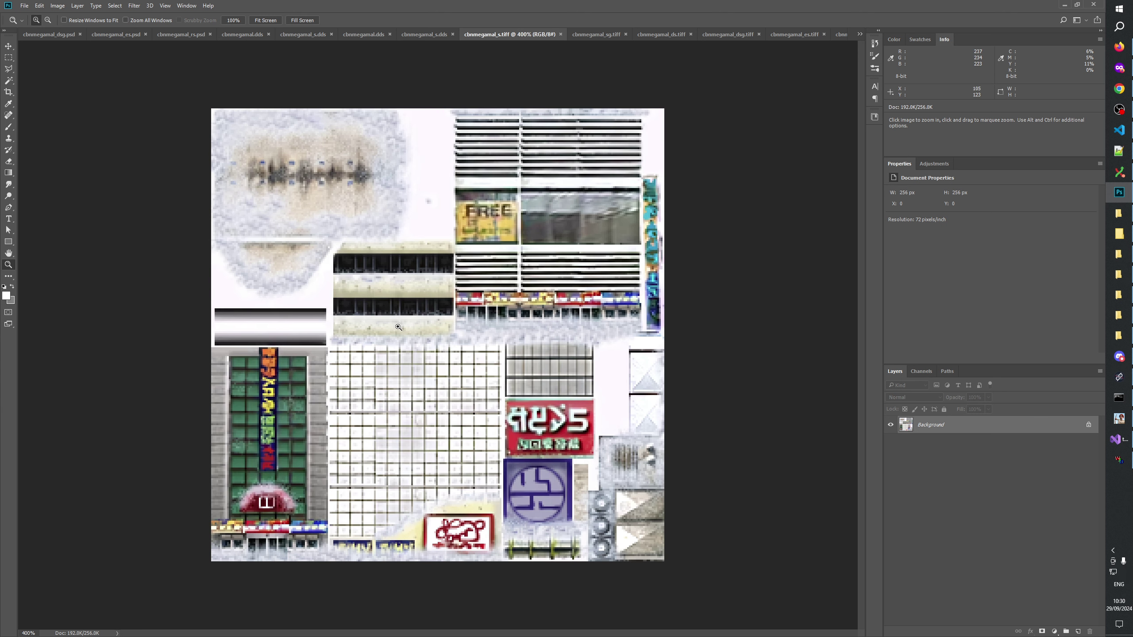
key("ctrl+a")
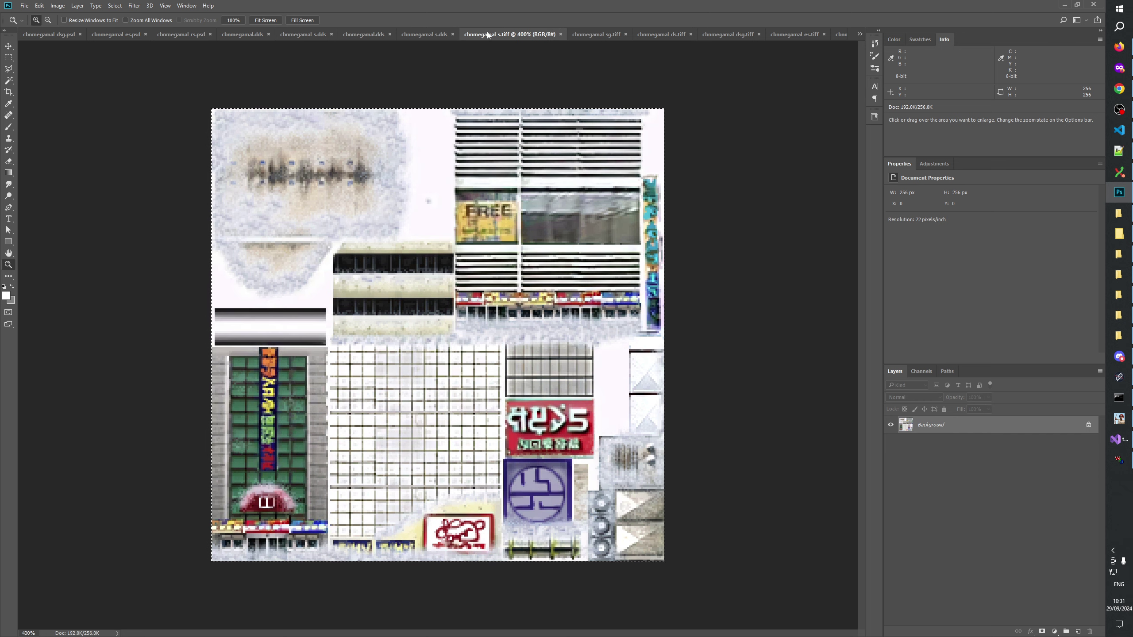
Compare the decompressed cbnmegamal_s.tiff with the original cbnmegamal_s.dds at 400%
left_click(432, 34)
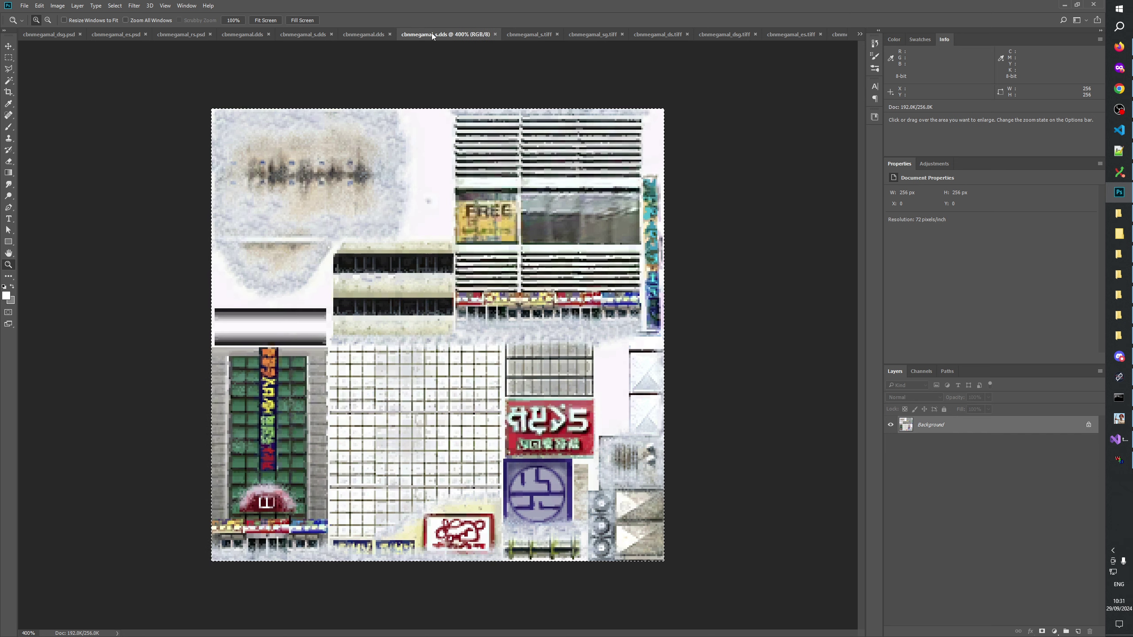
left_click(513, 33)
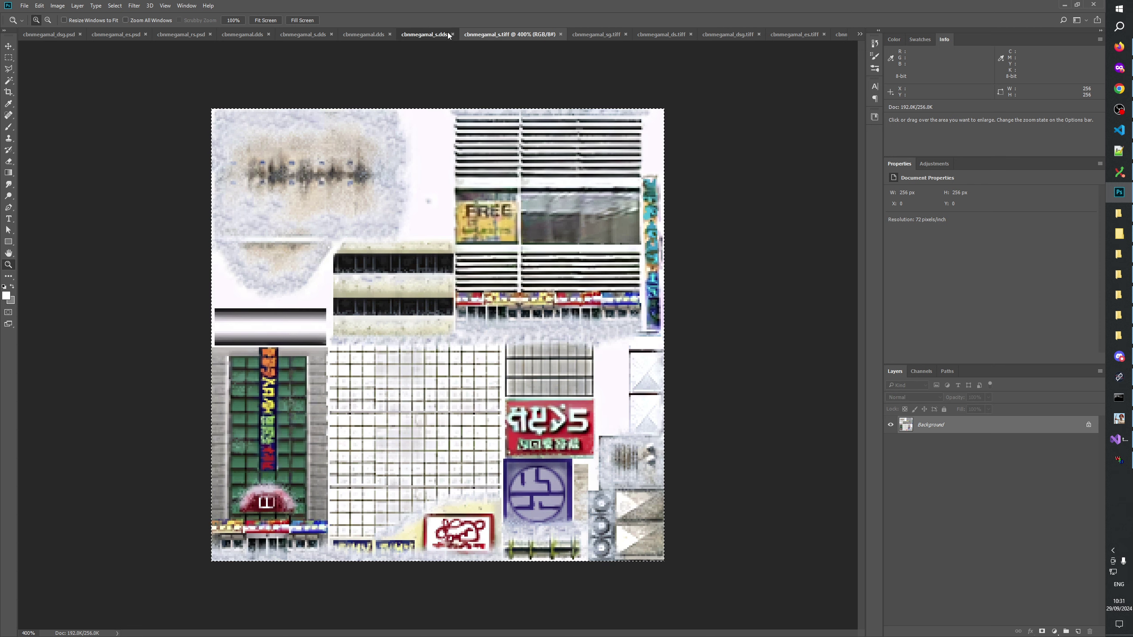
left_click(448, 35)
left_click(517, 35)
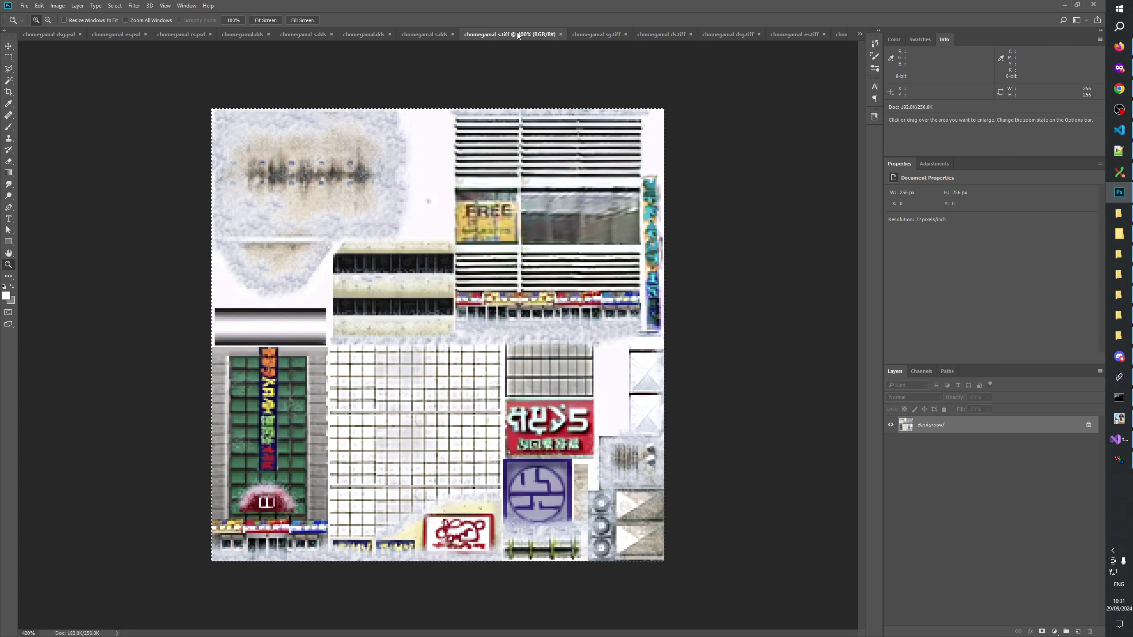
left_click(423, 36)
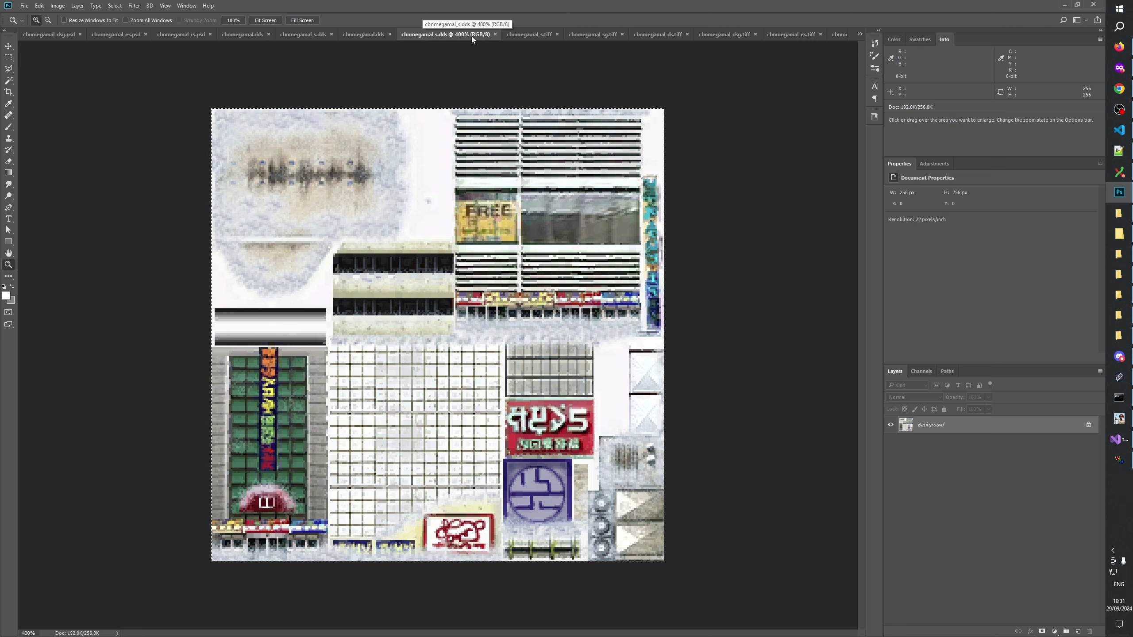
Paste the copied decompressed texture into cbnmegamal_s.psd above the _alpha group and name the layer DDS
left_click(860, 35)
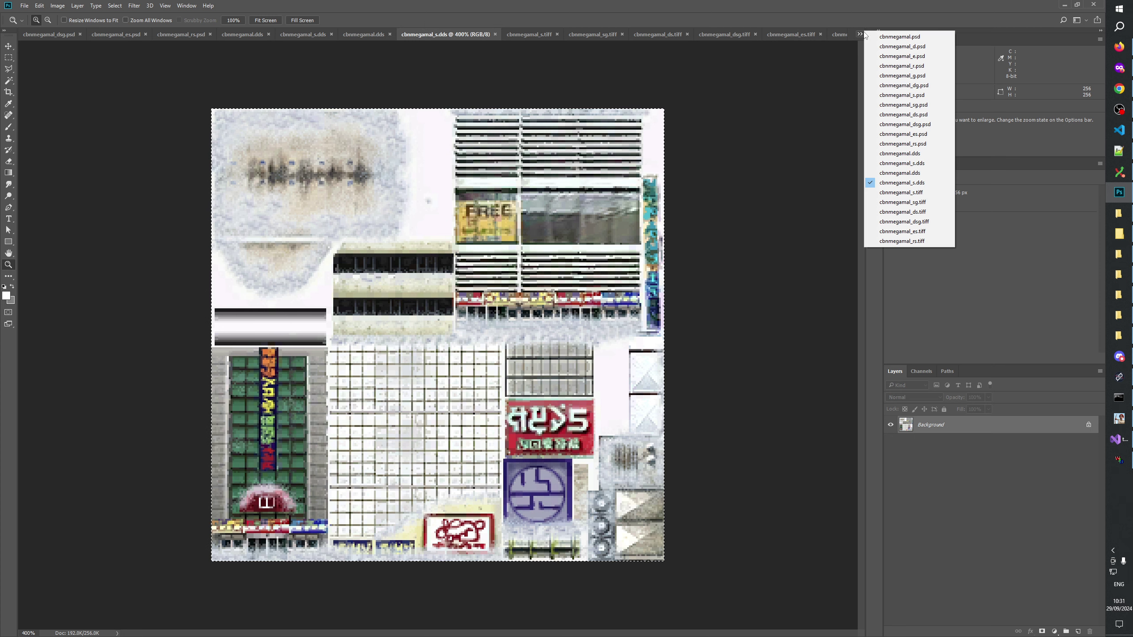
left_click(915, 98)
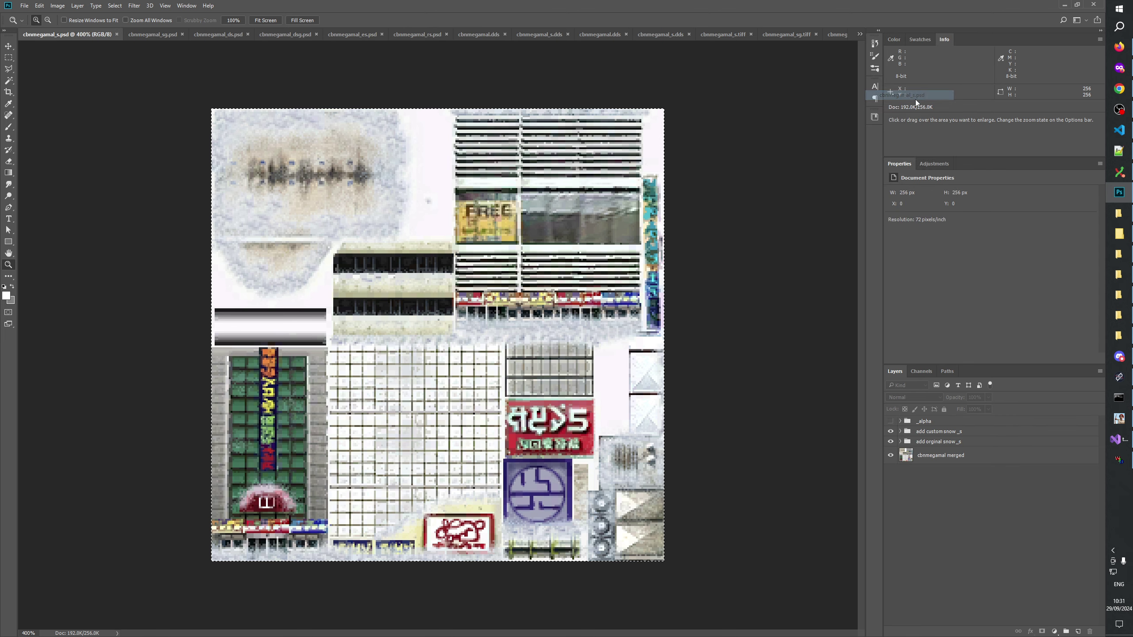
left_click(929, 421)
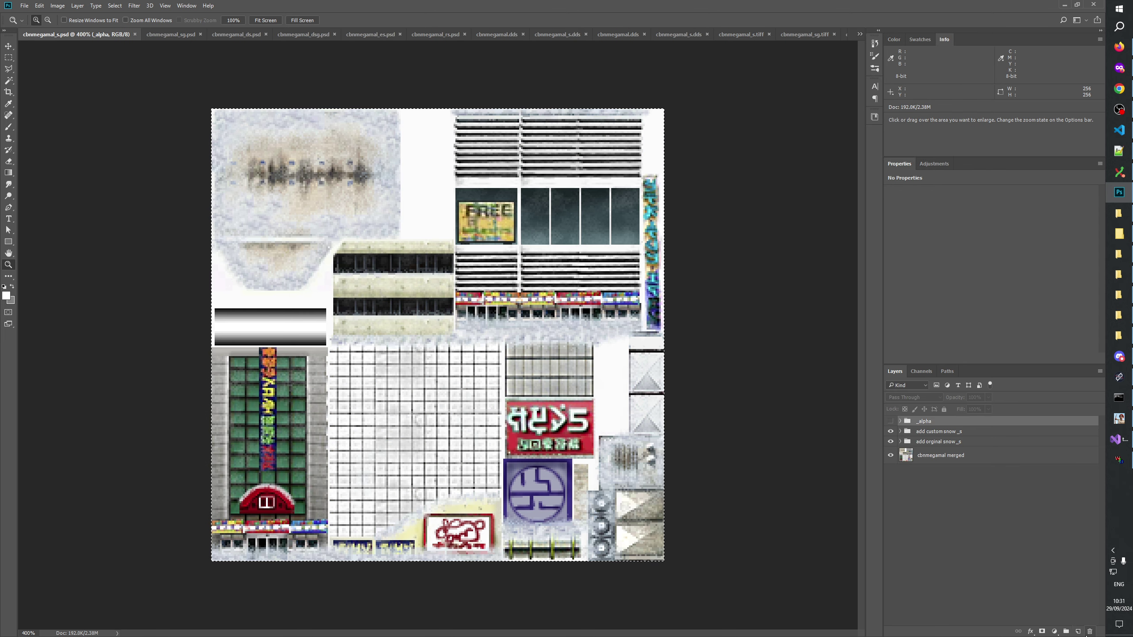
key("ctrl+v")
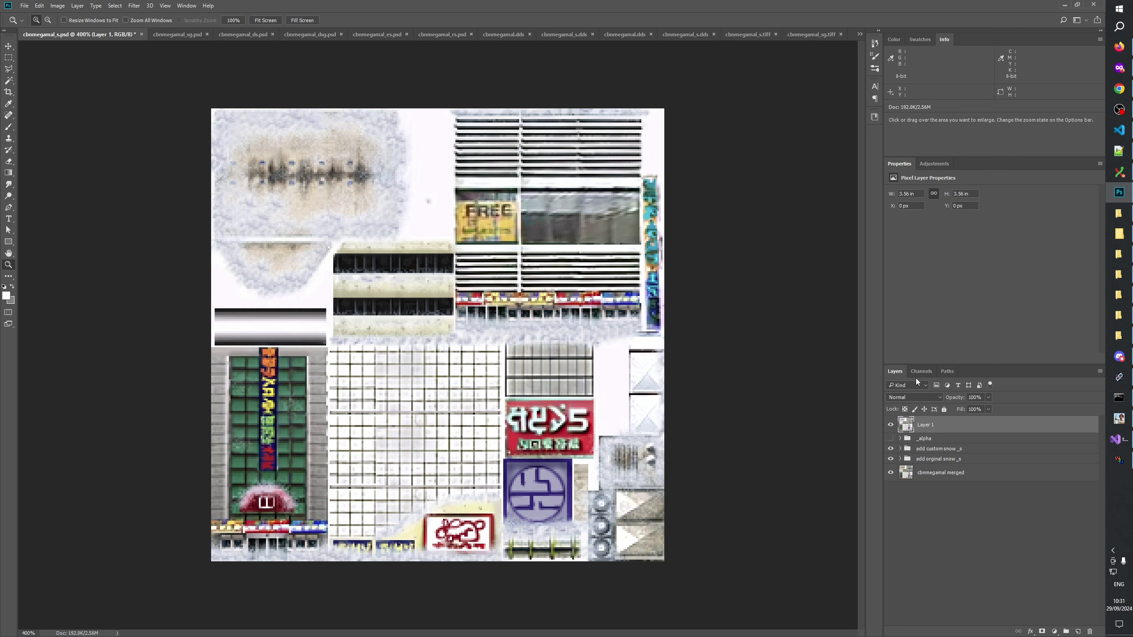
double_click(930, 425)
type("DDS")
key("Return")
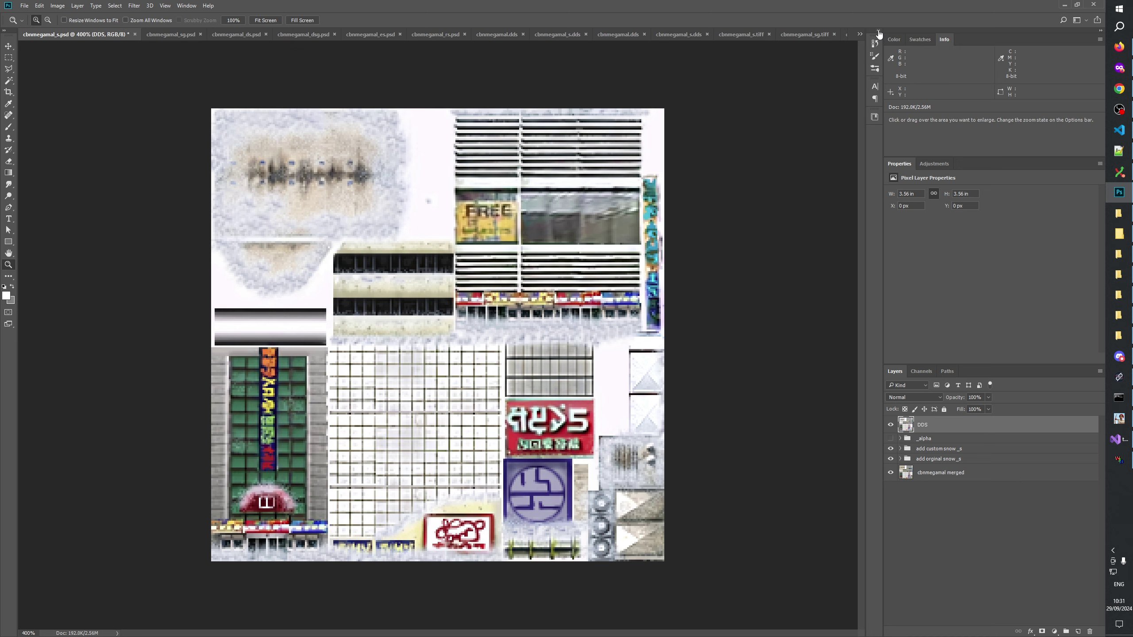
Add the original cbnmegamal_s.dds image to cbnmegamal_s.psd as a new layer above the DDS layer
left_click(860, 35)
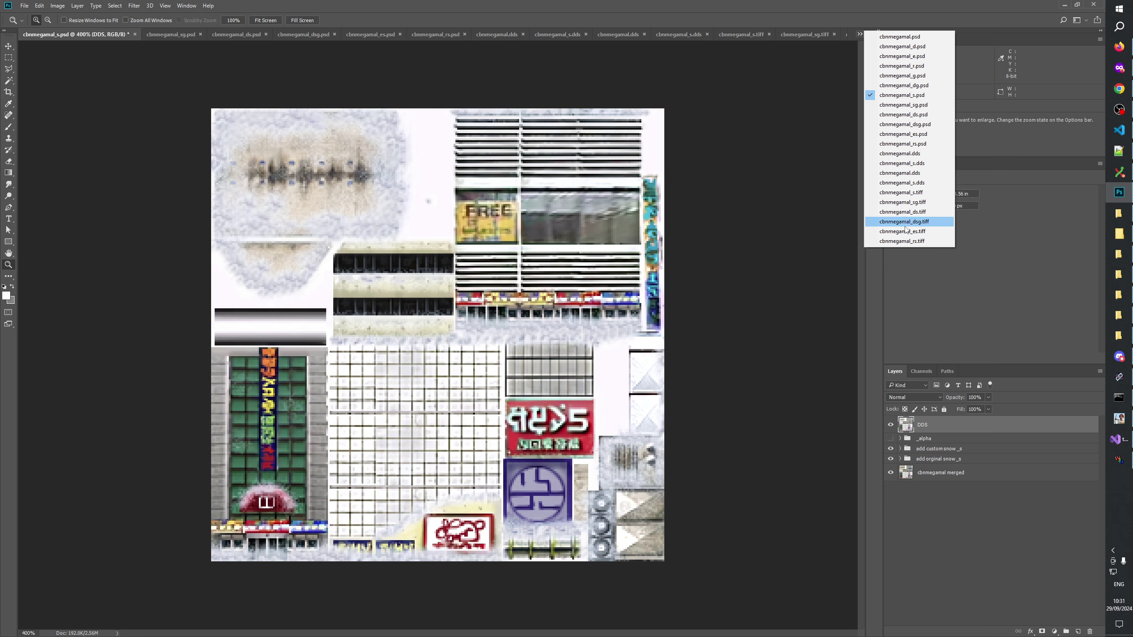
left_click(901, 193)
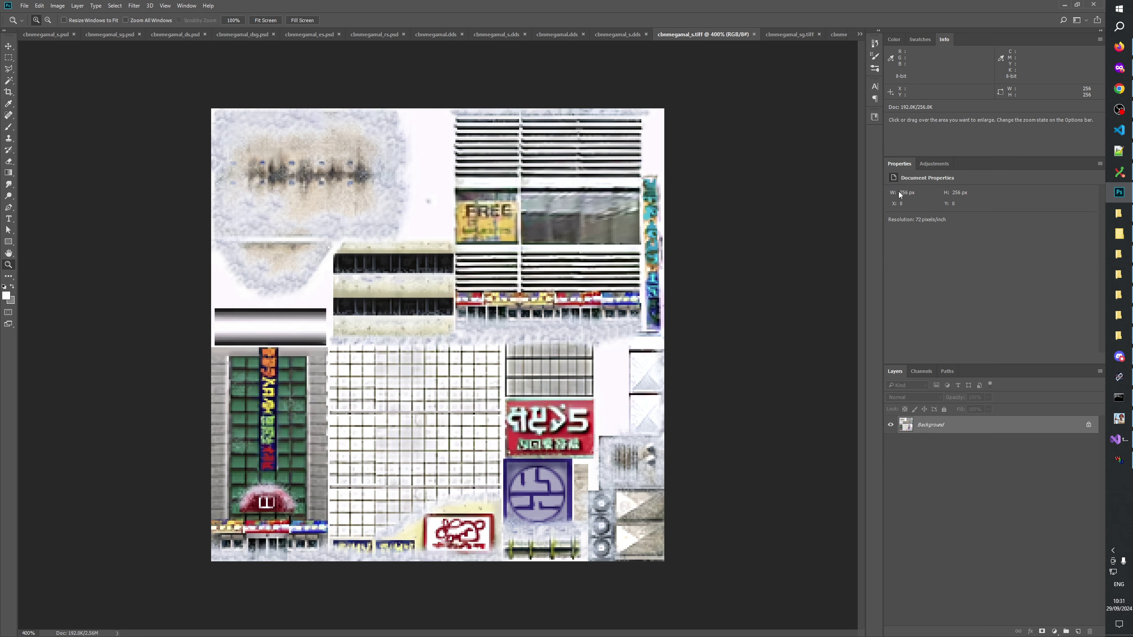
left_click(860, 34)
left_click(915, 163)
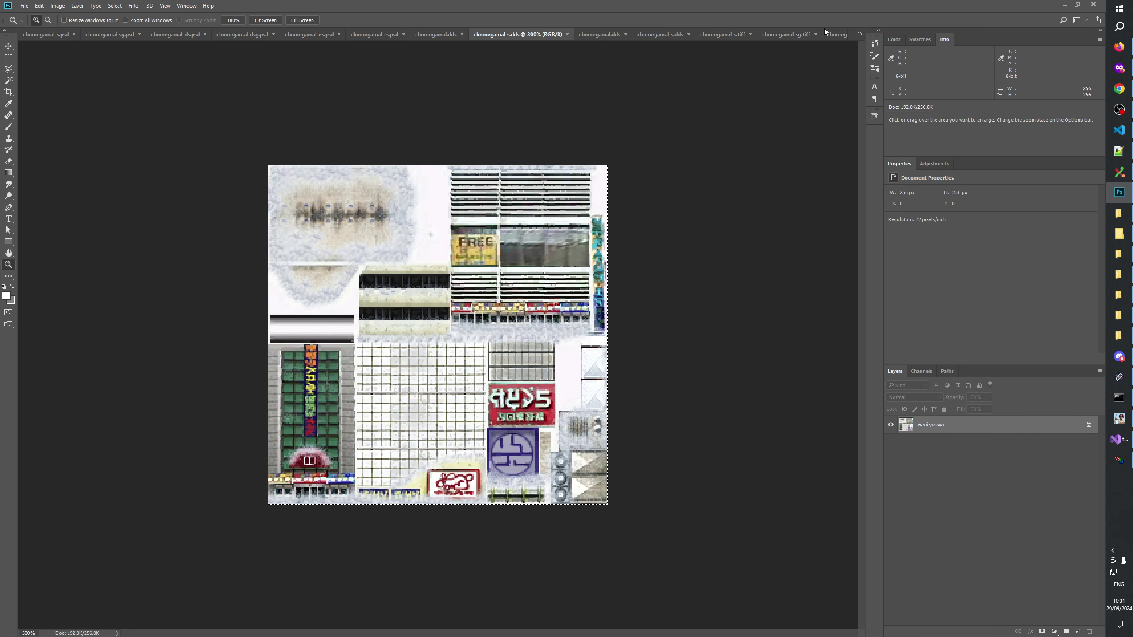
left_click(861, 34)
left_click(914, 95)
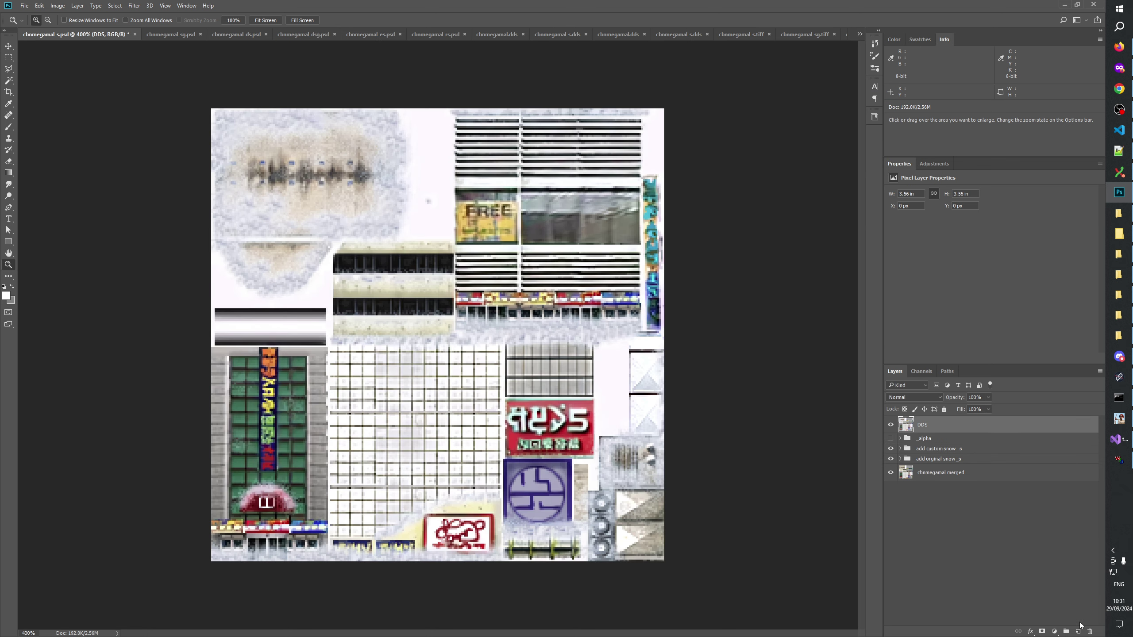
key("ctrl+shift+alt+e")
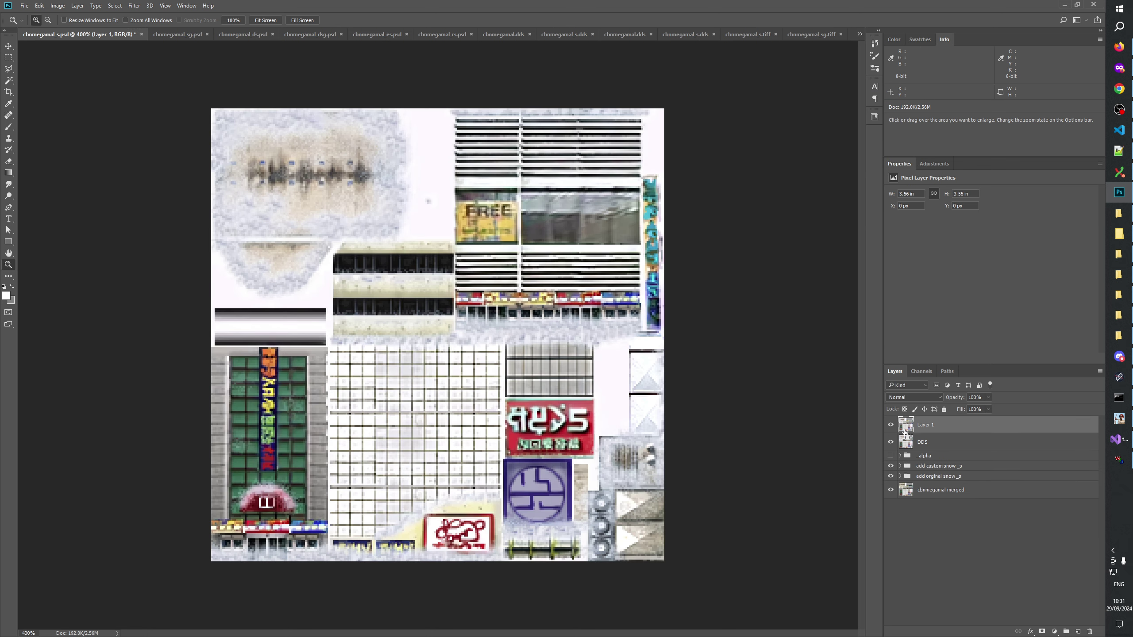
Rename the DDS layer in cbnmegamal_s.psd to DDS decomp and delete Layer 1 above it
left_click(890, 427)
double_click(926, 443)
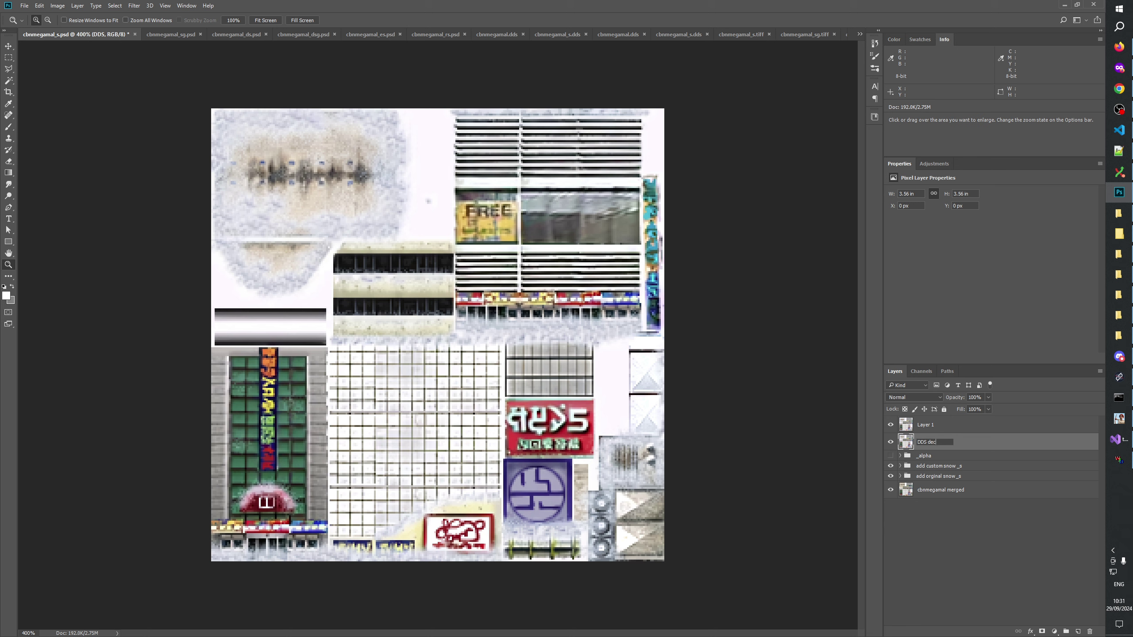
type("decomp")
left_click(950, 430)
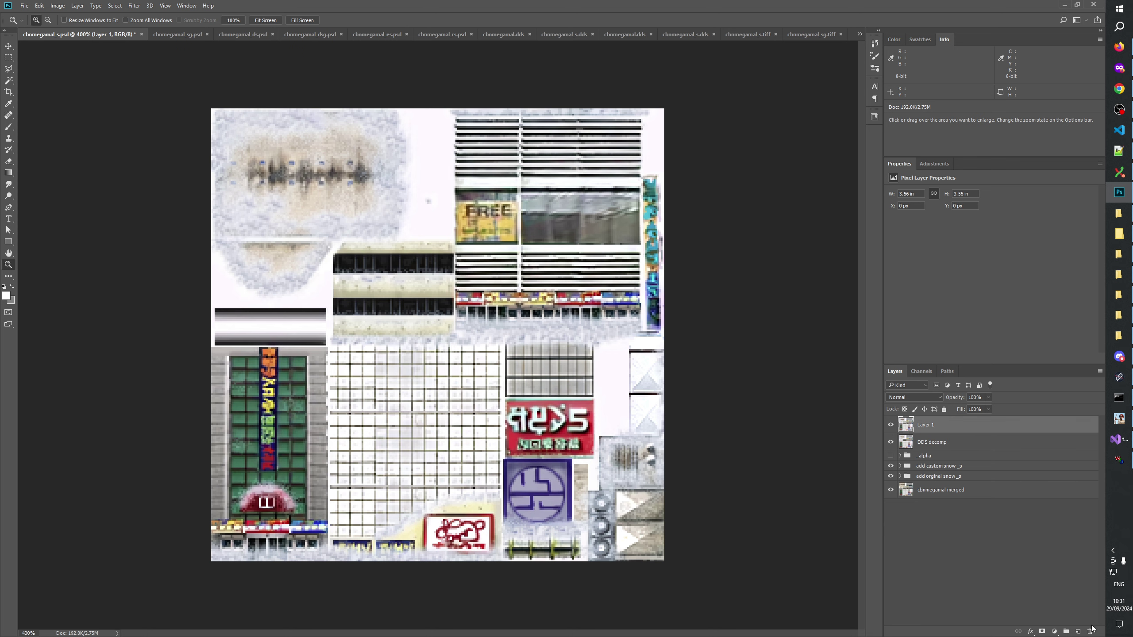
left_click(1090, 632)
Find the original cbnmegamal_s.dds among the open documents and copy its entire image
left_click(859, 34)
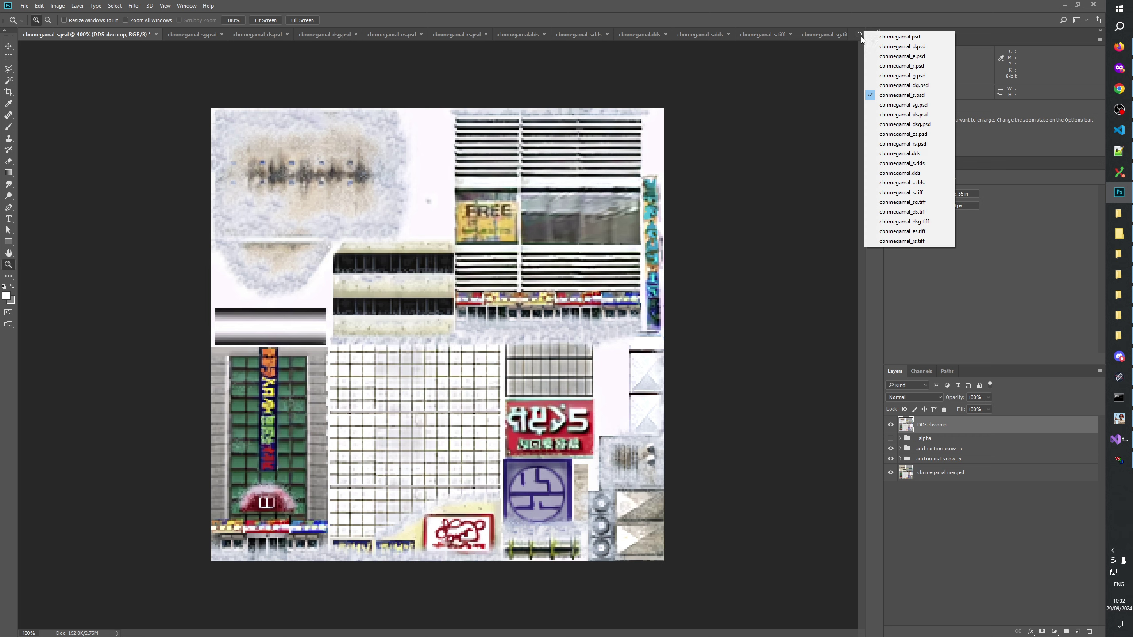
left_click(915, 168)
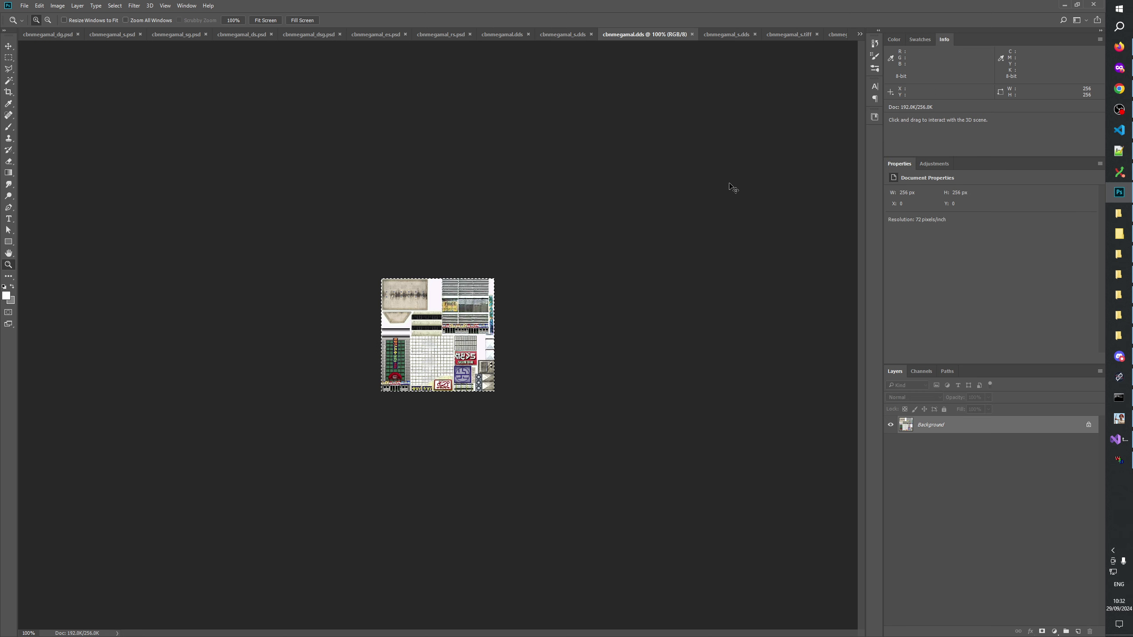
left_click(860, 34)
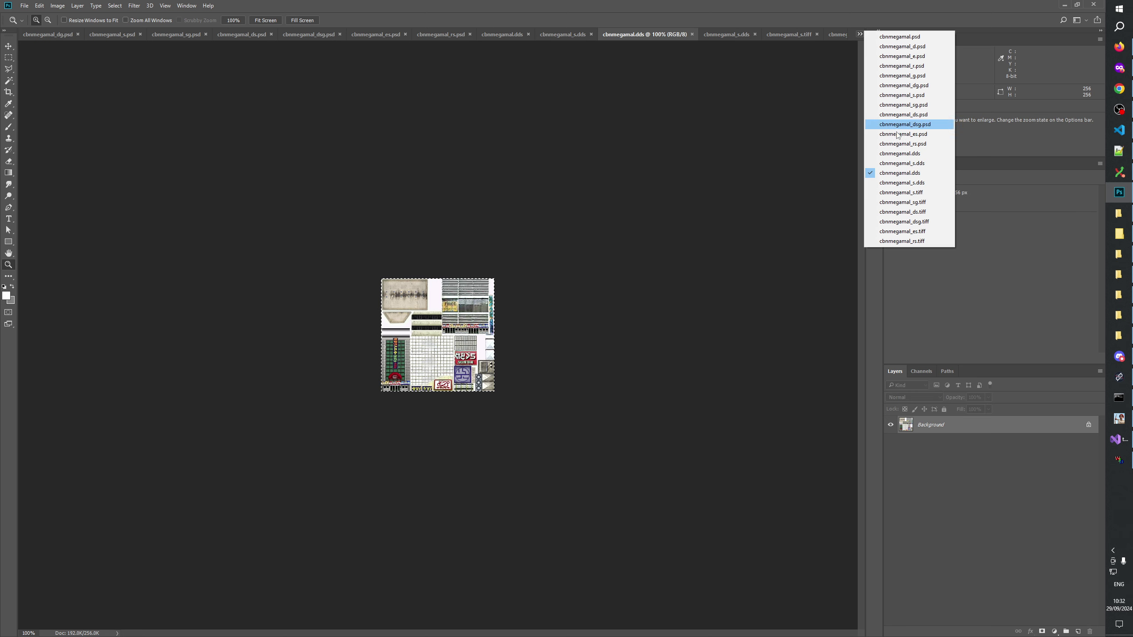
left_click(906, 182)
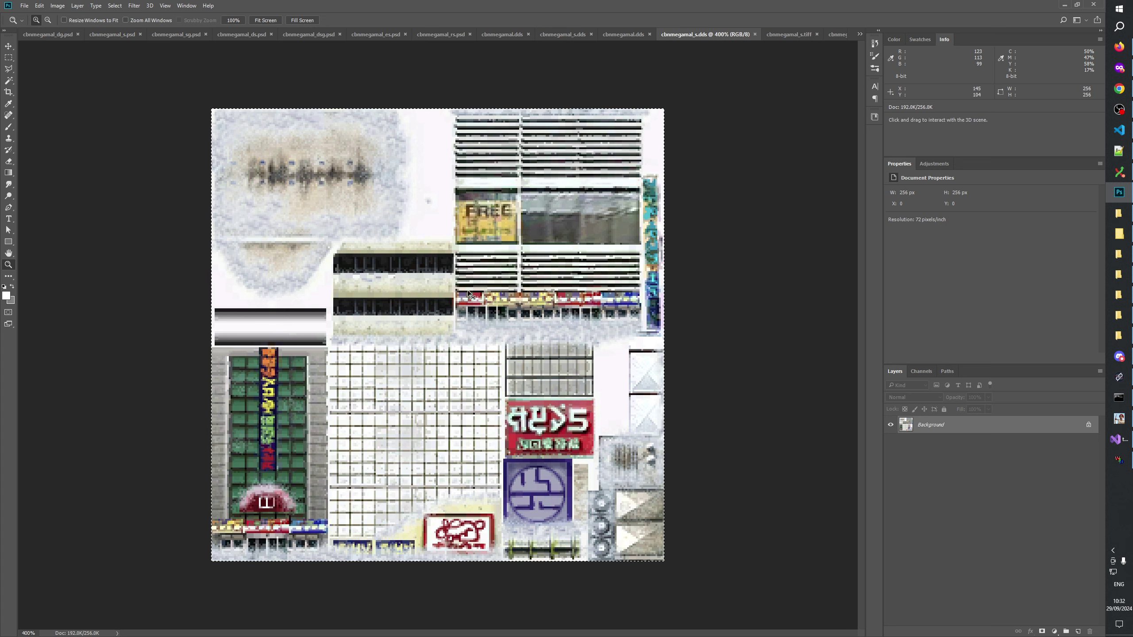
Paste the copied original texture into cbnmegamal_s.psd as a new layer above DDS decomp and name it DDS
left_click(860, 34)
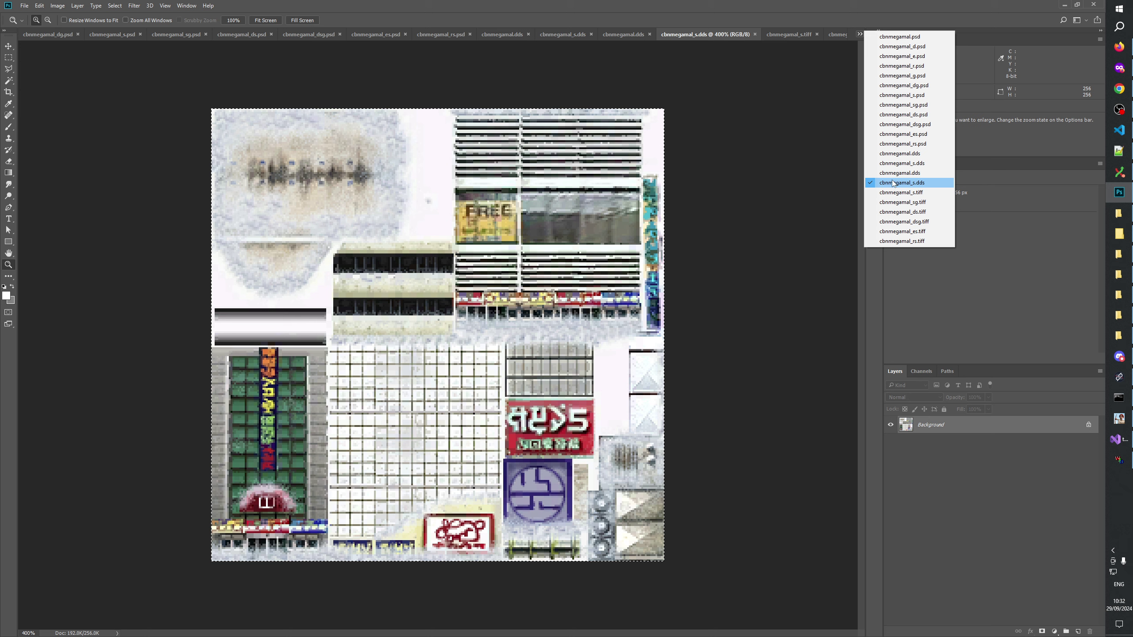
left_click(918, 94)
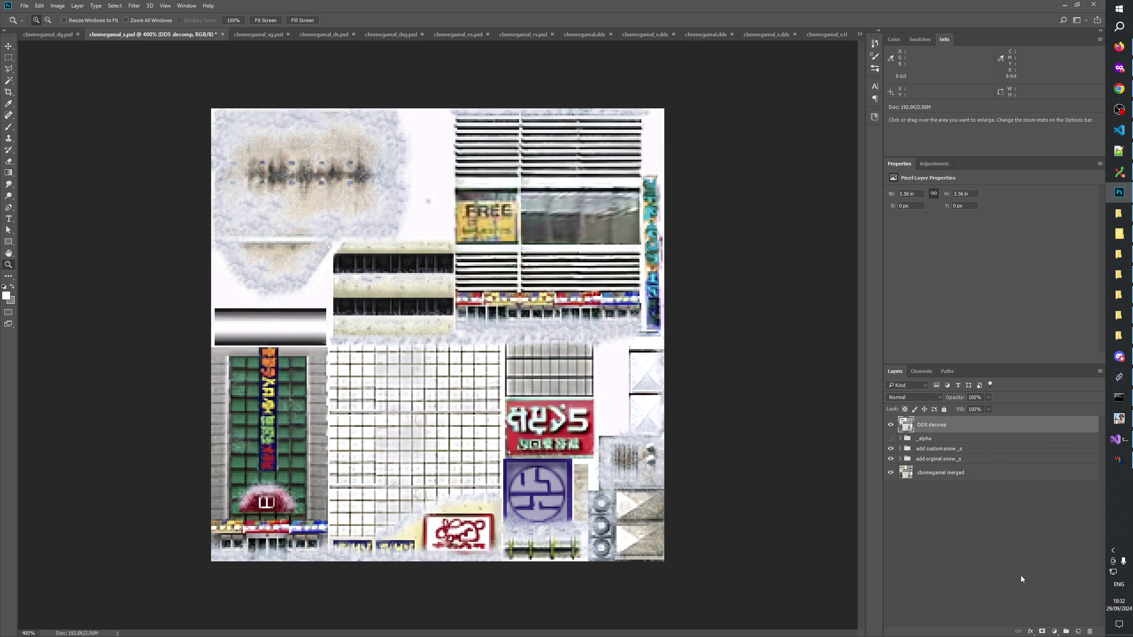
left_click(1077, 630)
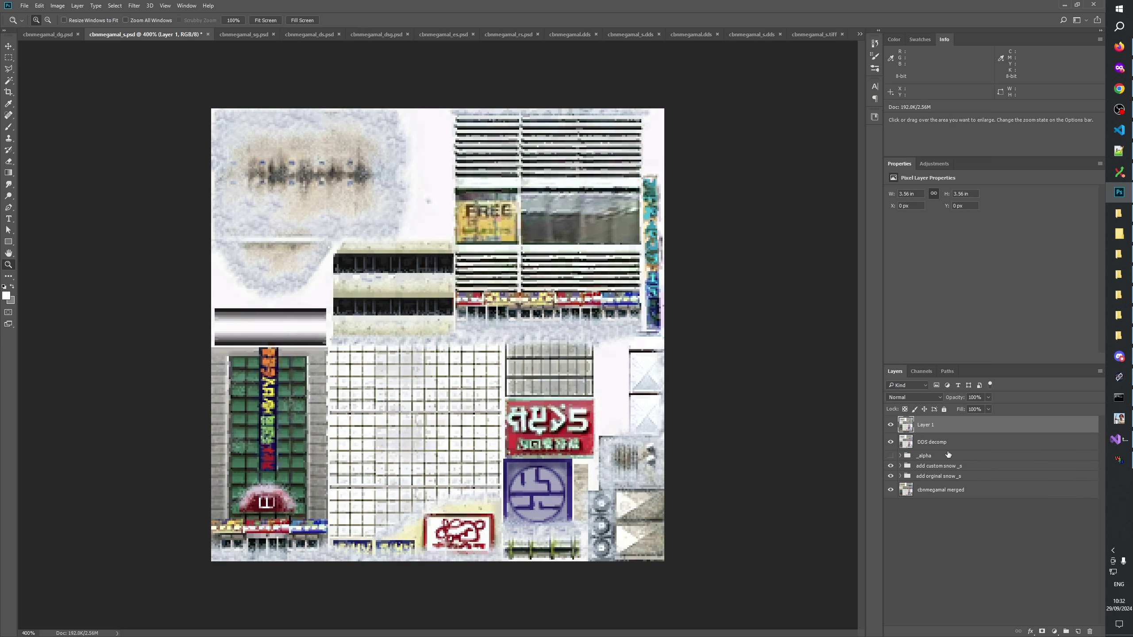
double_click(926, 427)
key("Return")
In cbnmegamal.psd, collapse and hide the _alpha group, then copy the entire CBNMegaMal.tga layer
left_click(949, 493)
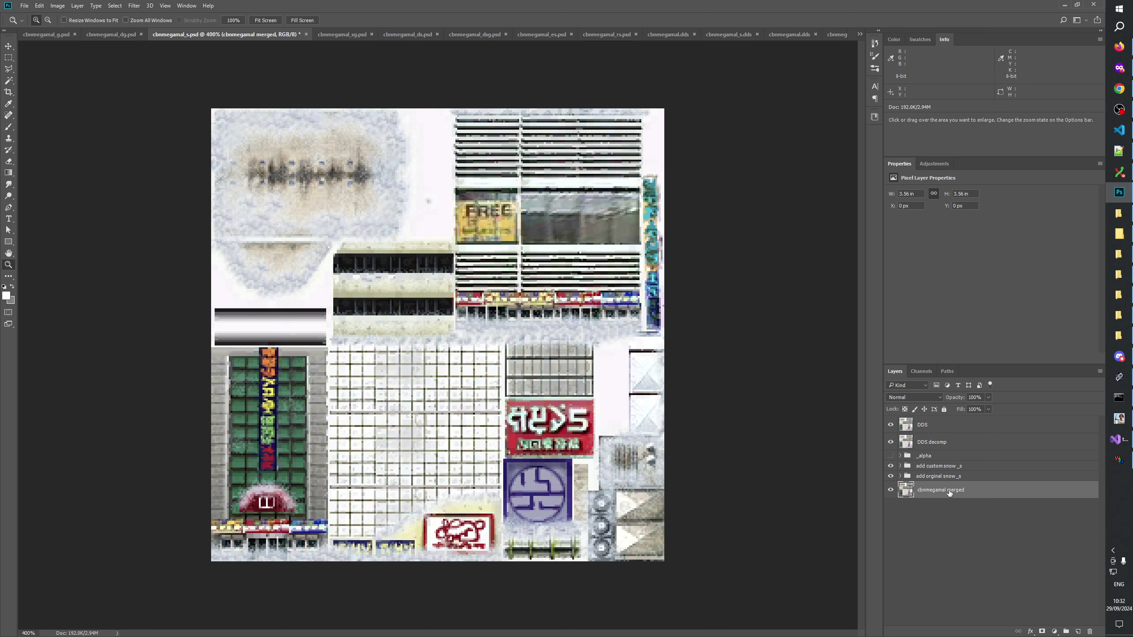
left_click(859, 34)
left_click(884, 37)
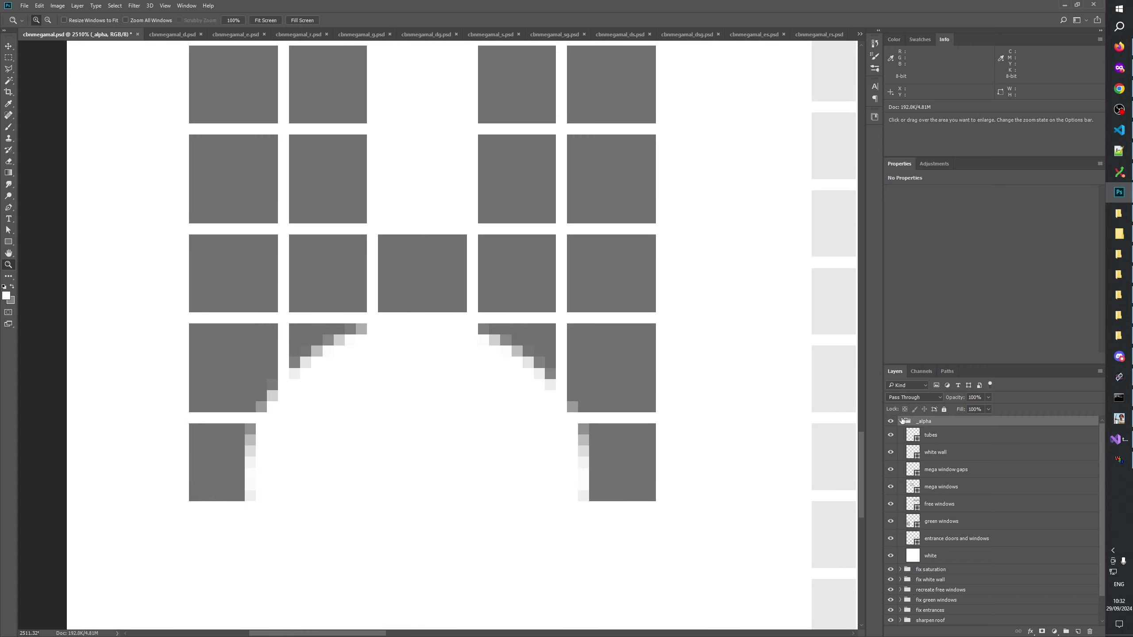
left_click(899, 421)
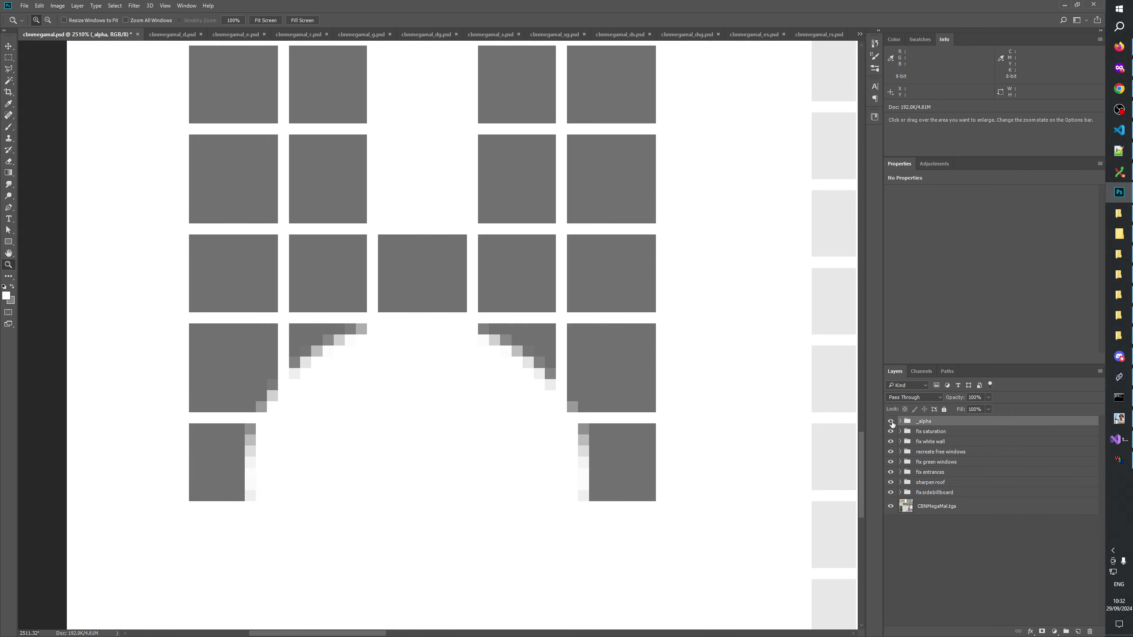
left_click(890, 420)
left_click(936, 508)
key("ctrl+a")
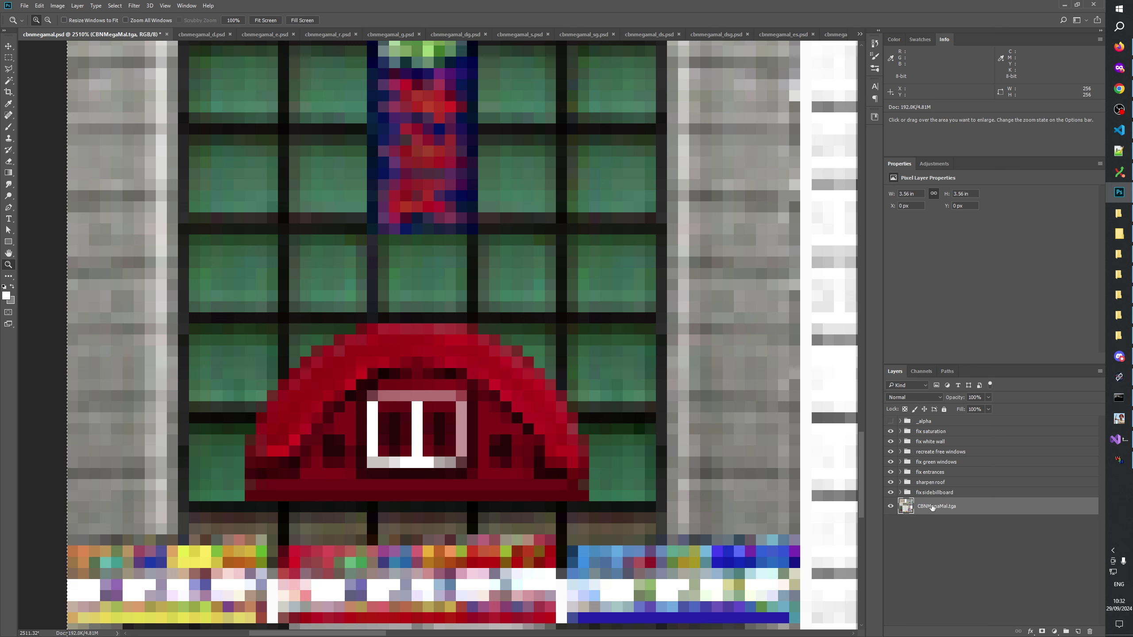
Paste the copied TGA image into cbnmegamal_s.psd as a new layer above the _alpha group and name it TGA
left_click(860, 34)
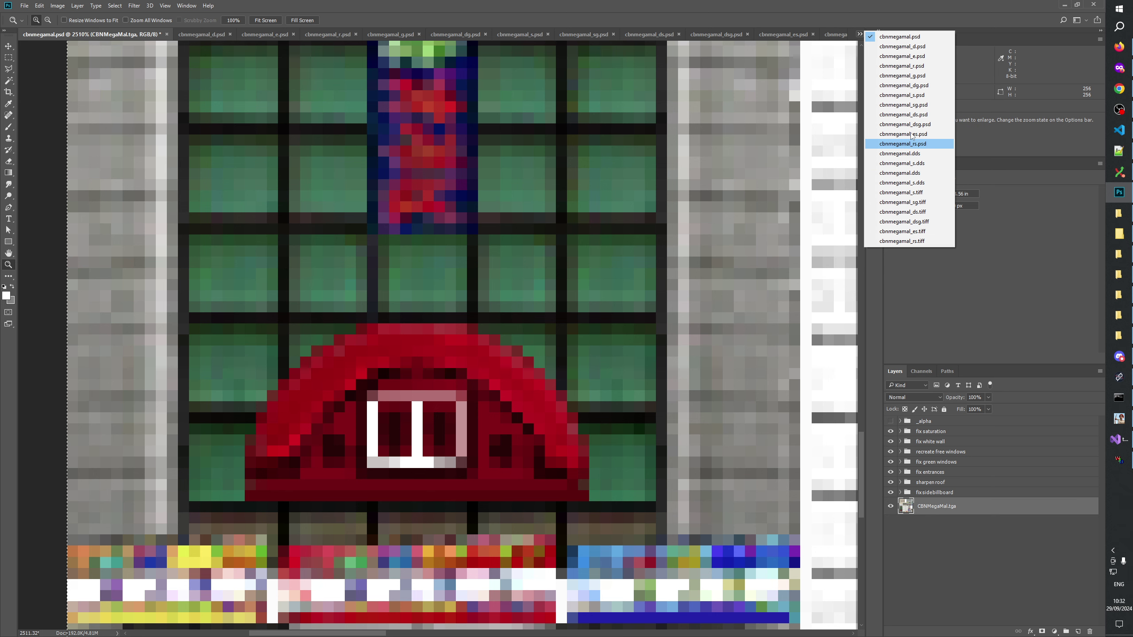
left_click(902, 95)
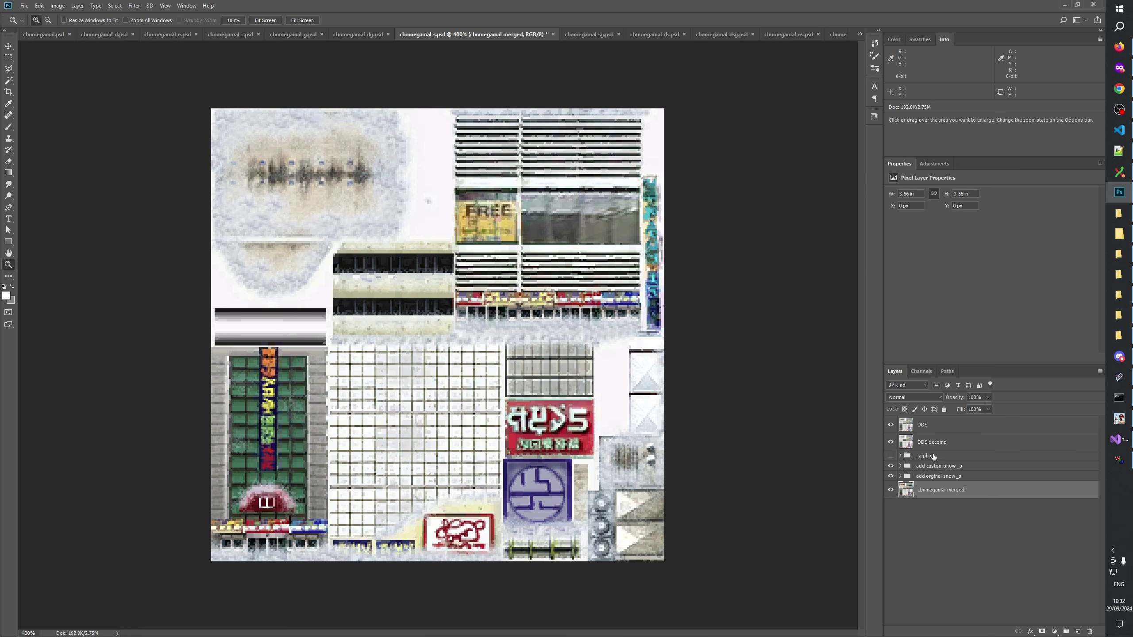
left_click(933, 457)
left_click(1079, 631)
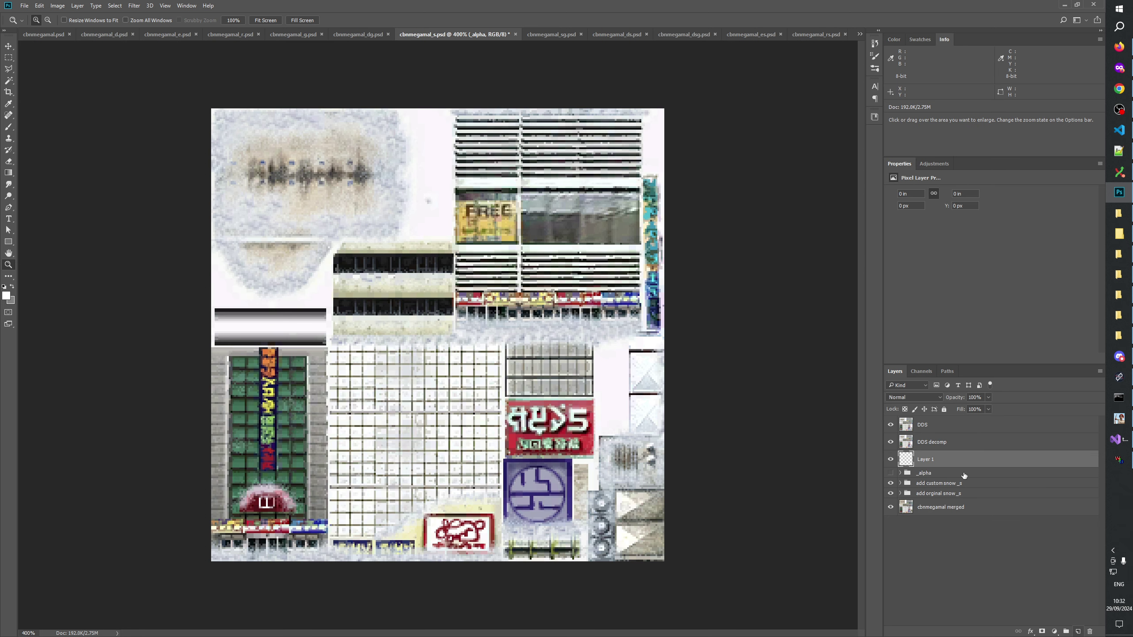
double_click(934, 459)
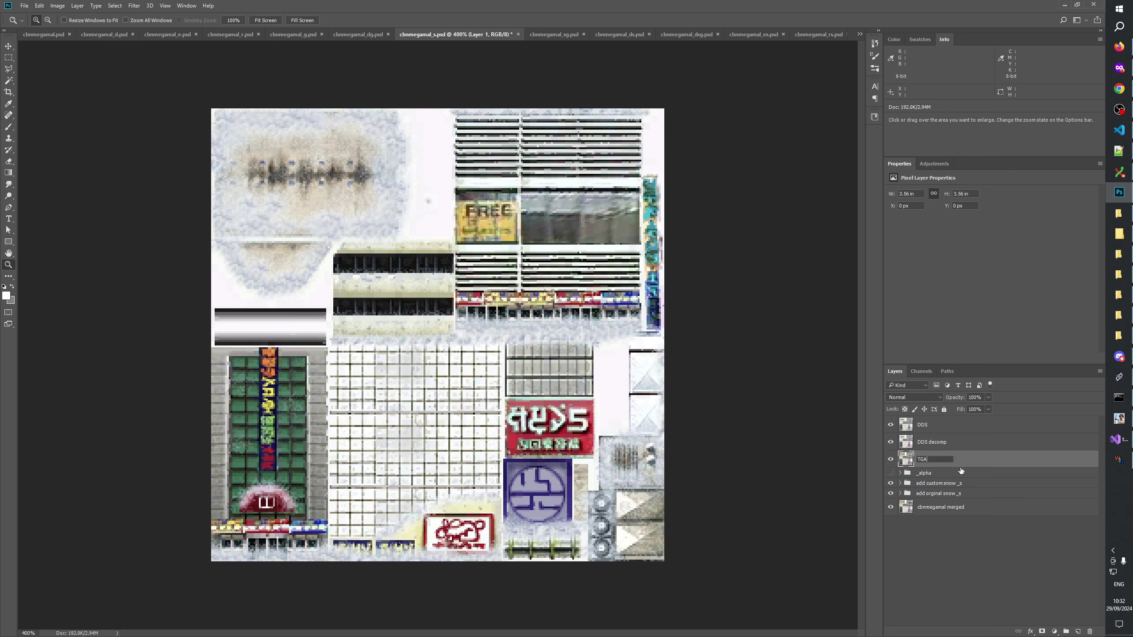
type("TGA")
key("Return")
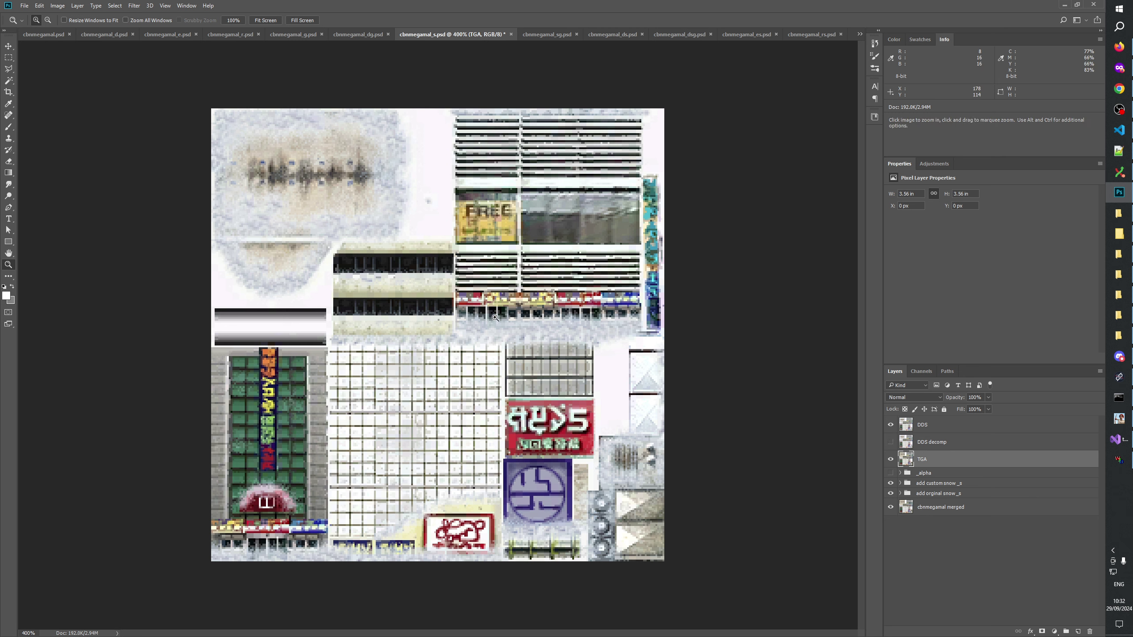
Hide the DDS decomp layer and compare the original DDS texture with the TGA layer by switching DDS visibility
left_click(891, 443)
left_click(890, 425)
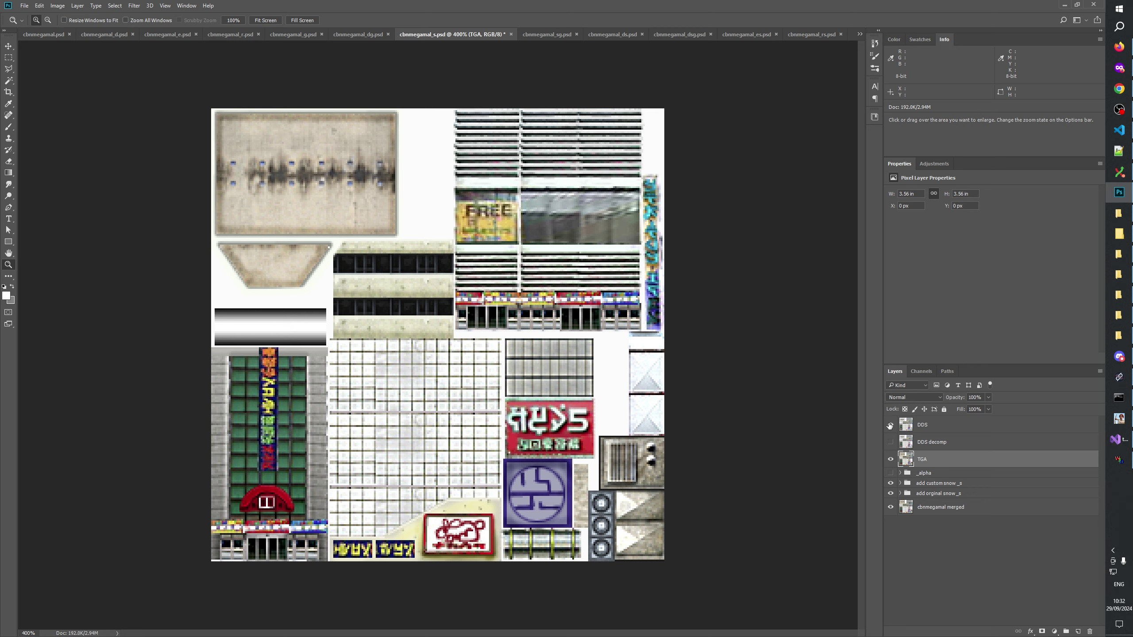
left_click(890, 425)
left_click(890, 425)
left_click(890, 425)
left_click(890, 425)
left_click(890, 425)
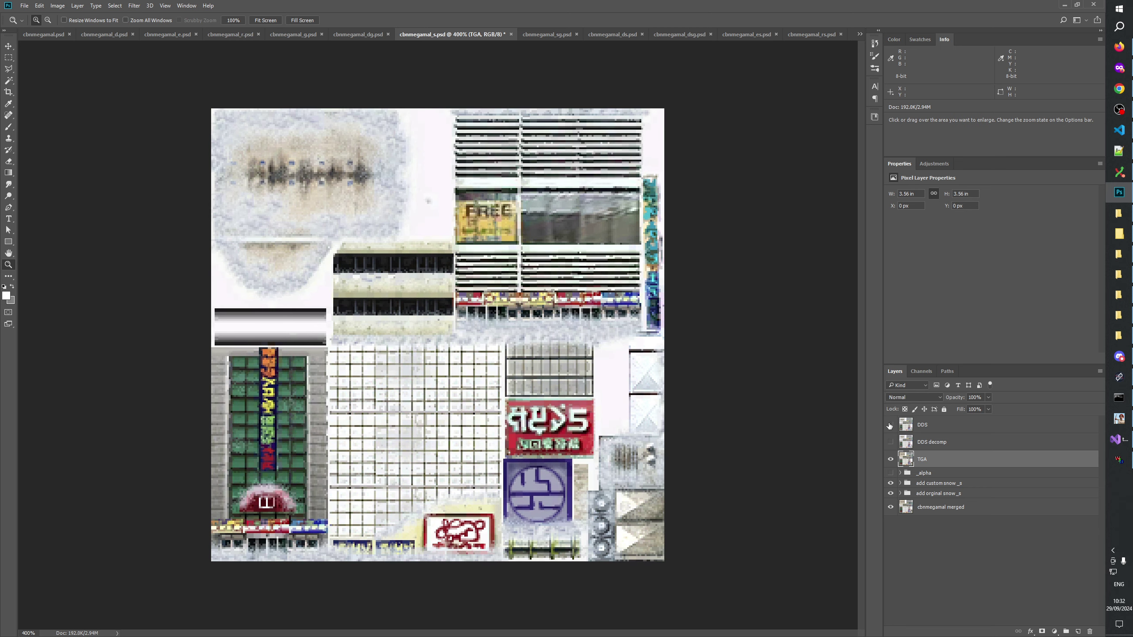
left_click(890, 425)
left_click(890, 425)
left_click(890, 425)
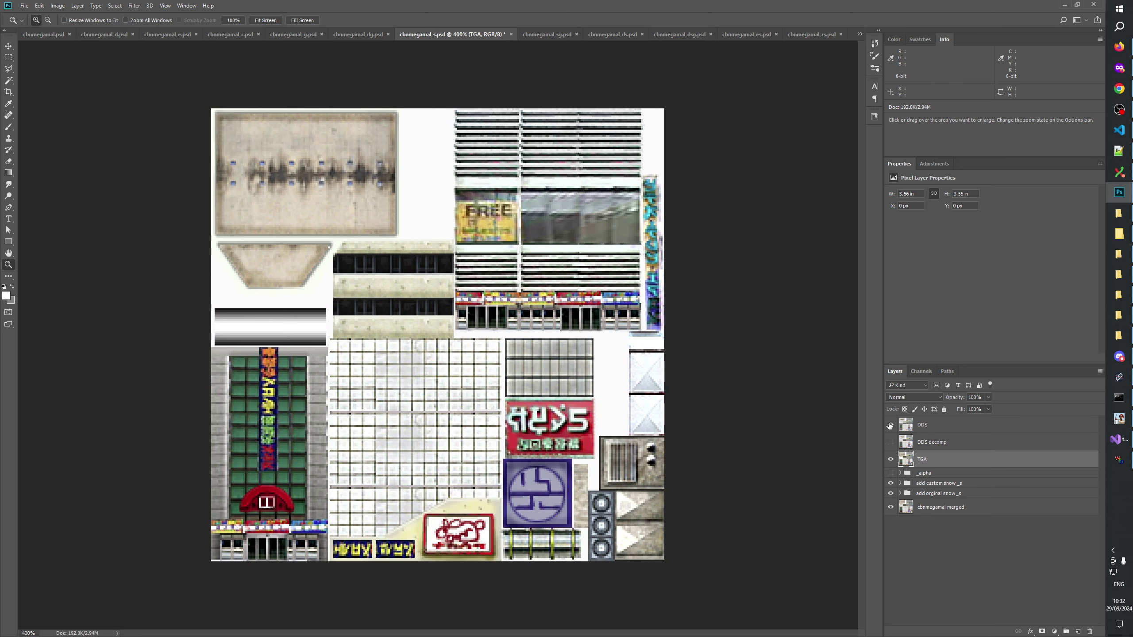
left_click(890, 425)
left_click(890, 424)
left_click(890, 425)
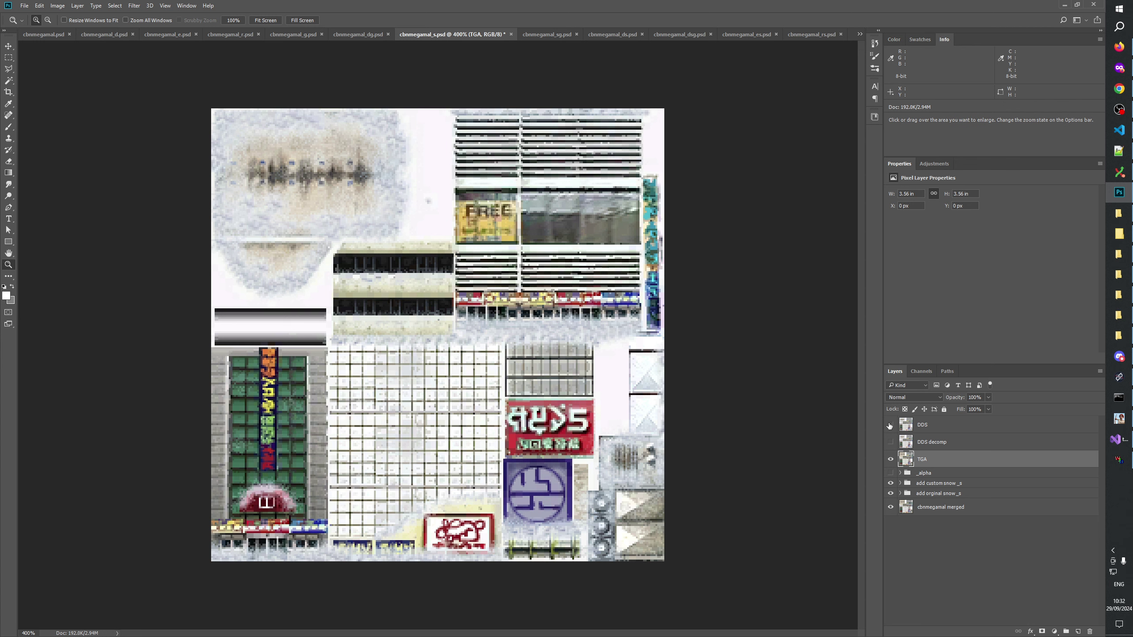
left_click(890, 424)
left_click(890, 425)
left_click(890, 425)
left_click(890, 425)
left_click(890, 425)
left_click(890, 425)
left_click(891, 425)
left_click(890, 425)
left_click(890, 425)
left_click(890, 425)
left_click(890, 425)
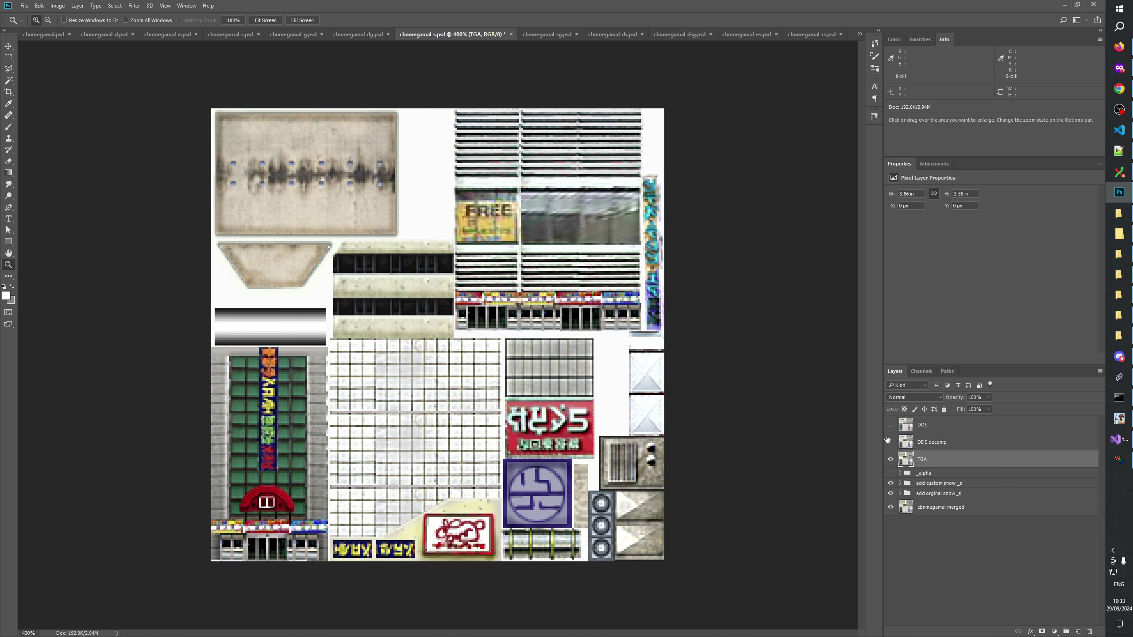
Compare the decompressed DDS decomp layer with the TGA layer by switching its visibility, then hide it and show the DDS layer
left_click(890, 442)
left_click(890, 442)
left_click(890, 443)
left_click(890, 443)
left_click(891, 442)
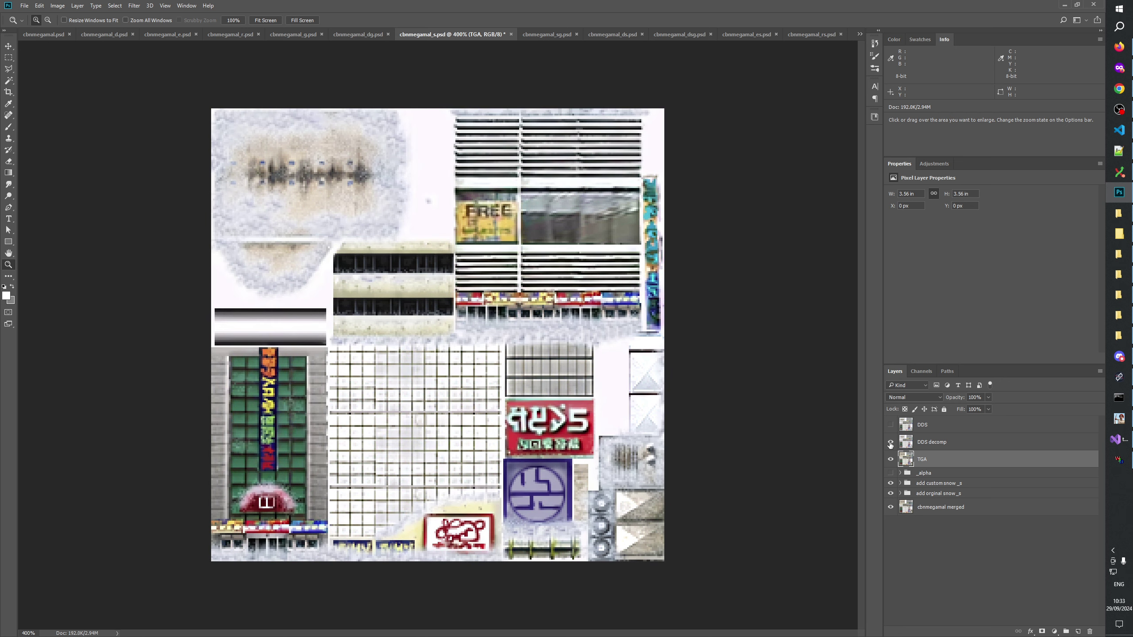
left_click(890, 443)
left_click(890, 443)
left_click(890, 443)
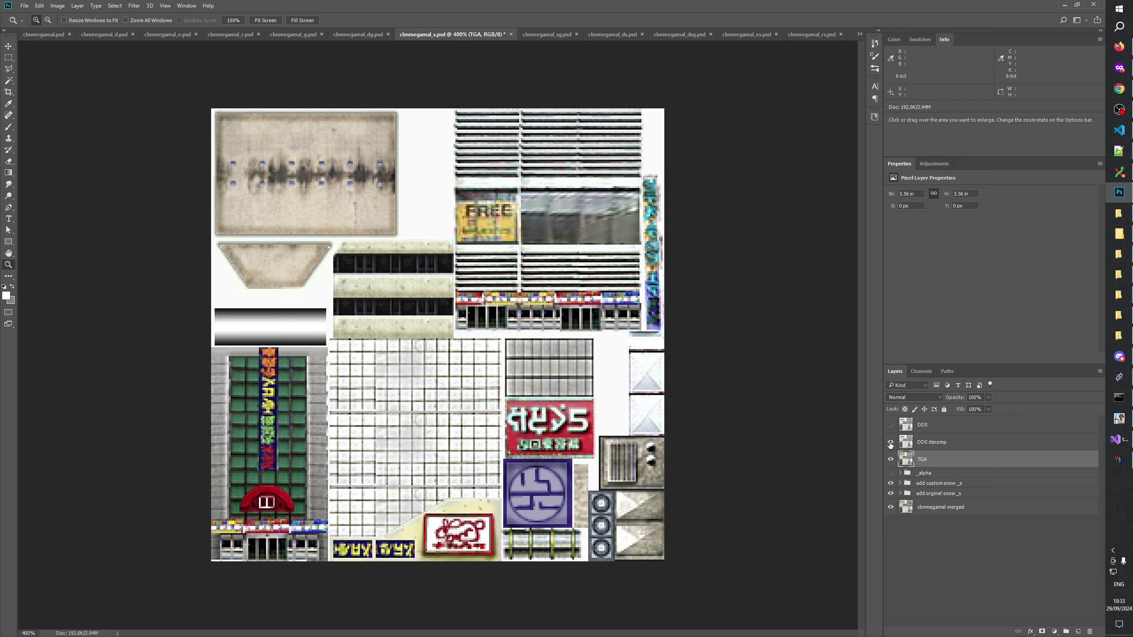
left_click(891, 442)
left_click(890, 442)
left_click(891, 442)
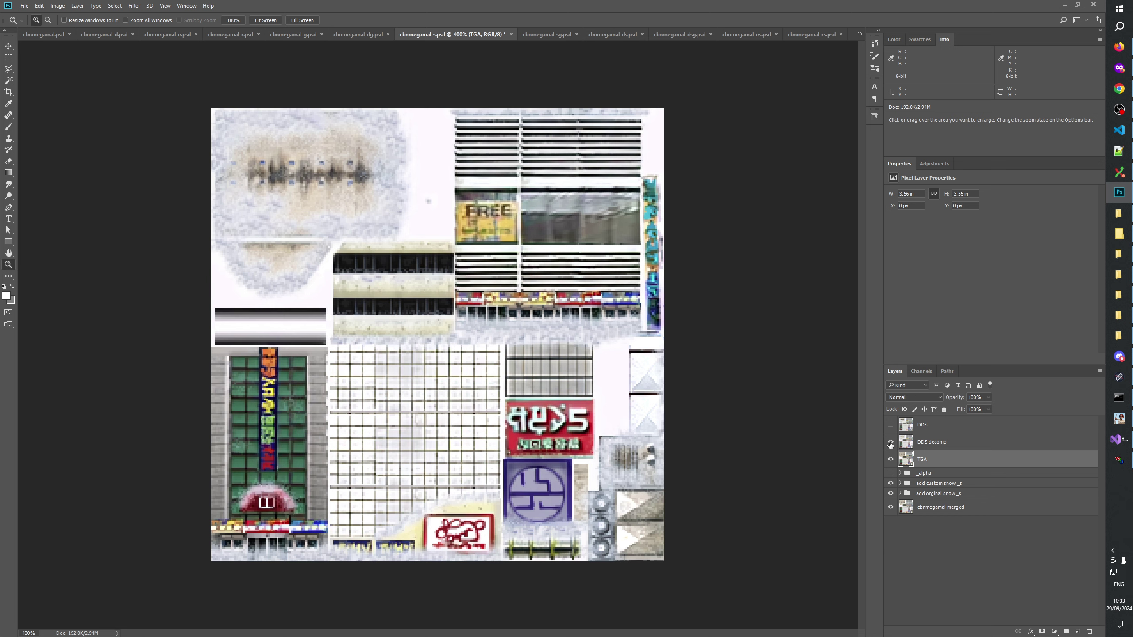
left_click(891, 442)
left_click(891, 442)
left_click(891, 442)
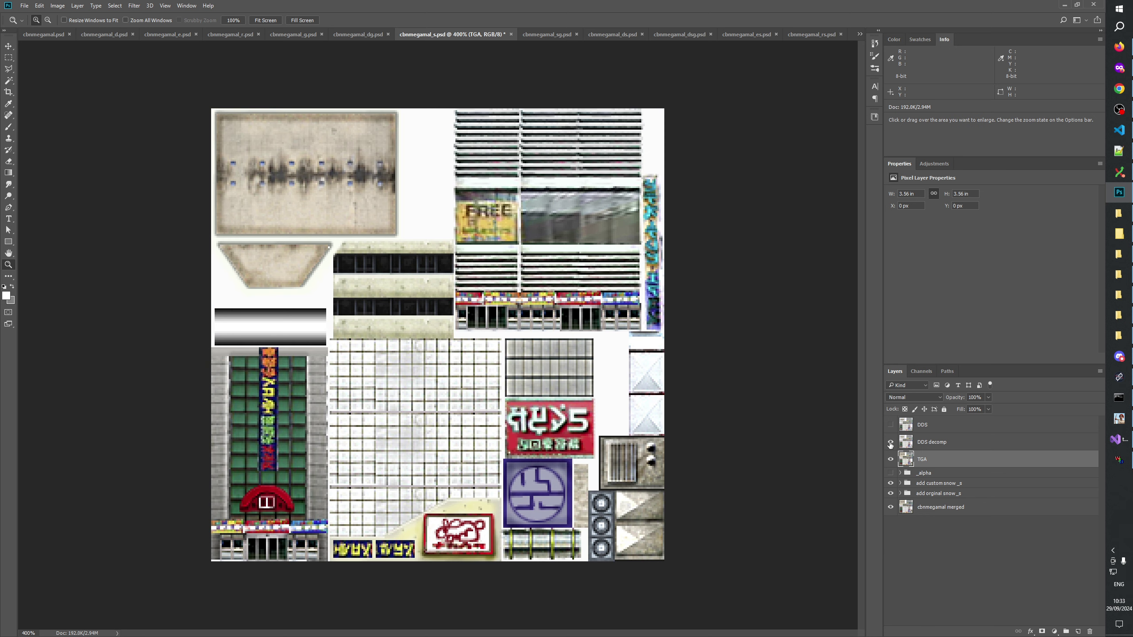
left_click(890, 443)
left_click(891, 446)
left_click(891, 444)
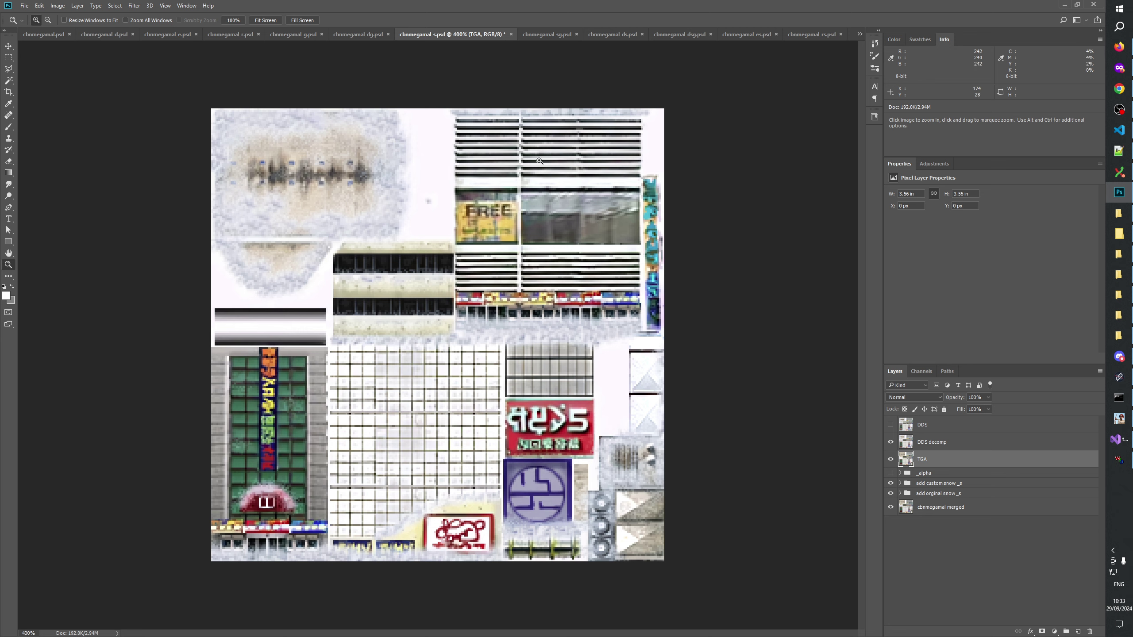
left_click(890, 442)
left_click(890, 442)
left_click(890, 442)
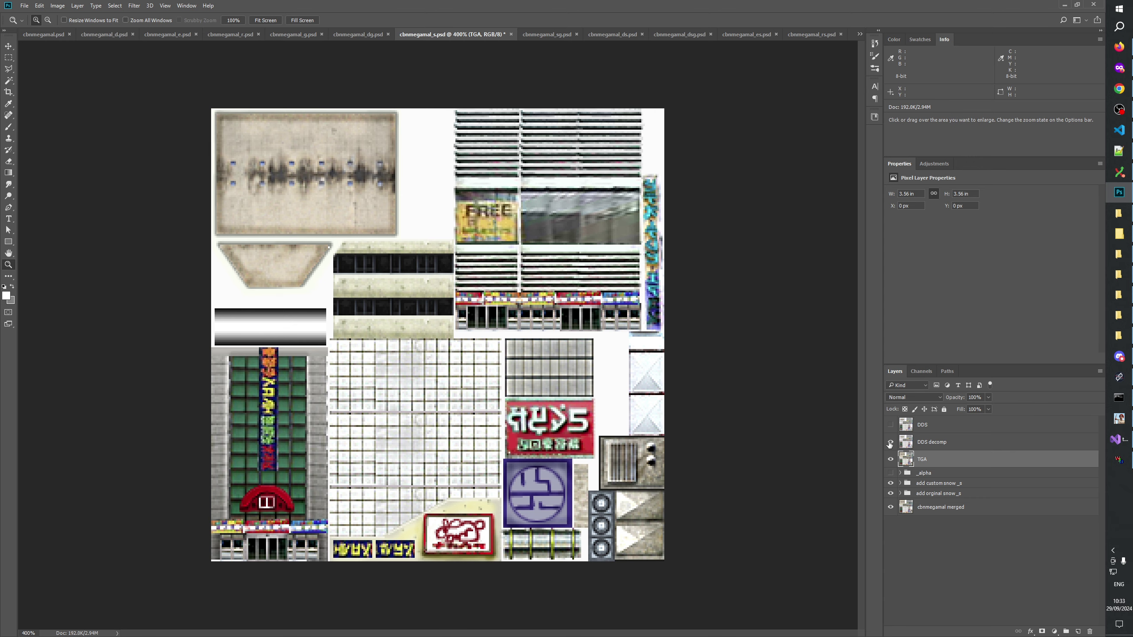
left_click(890, 442)
left_click(890, 442)
left_click(890, 442)
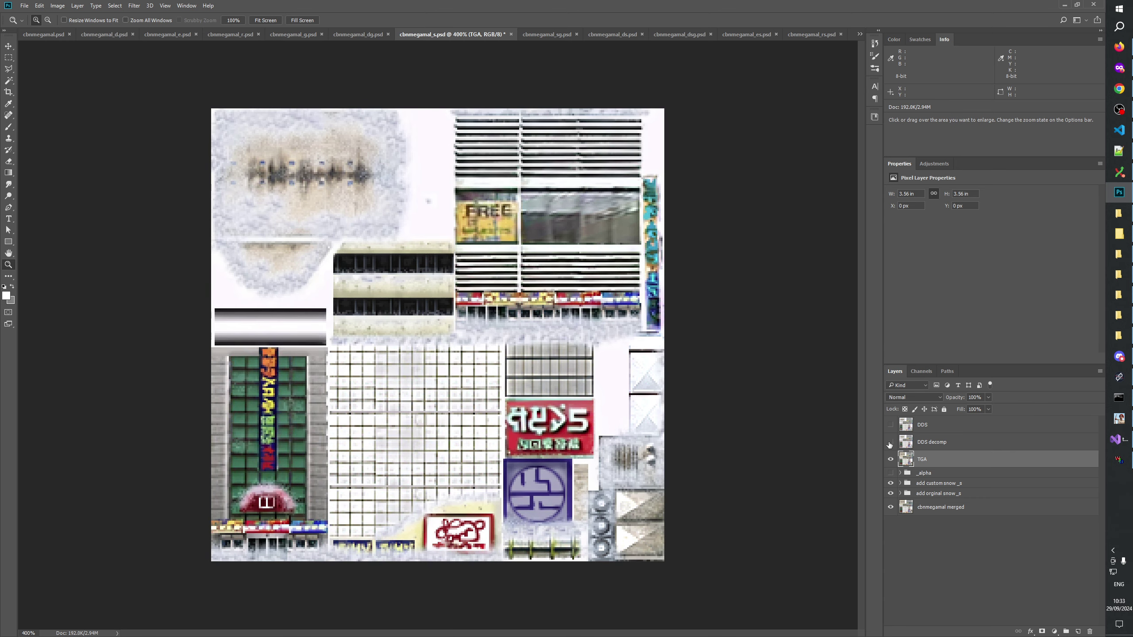
left_click(890, 442)
left_click(890, 442)
left_click(890, 443)
left_click(890, 442)
left_click(890, 442)
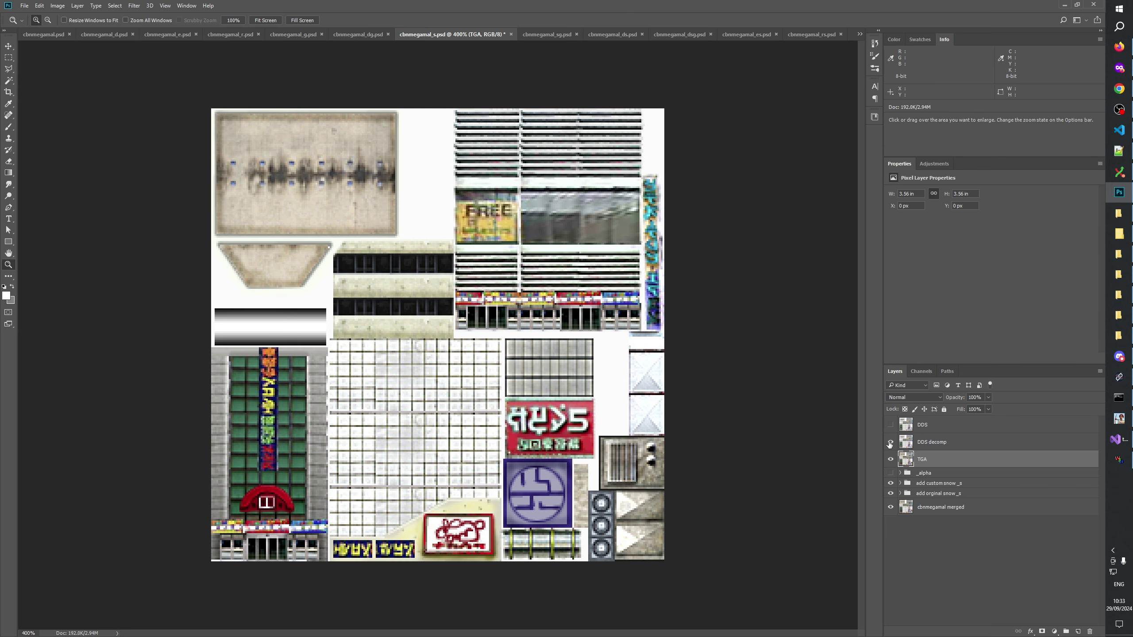
left_click(890, 442)
left_click(890, 442)
left_click(890, 442)
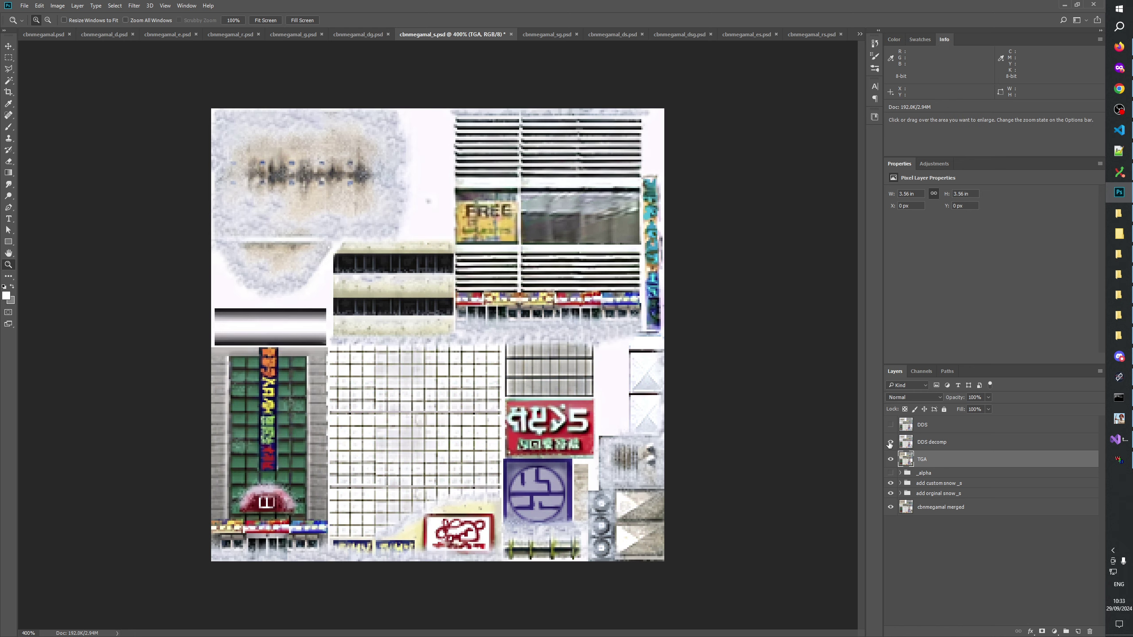
left_click(890, 442)
left_click(890, 443)
left_click(890, 442)
left_click(890, 442)
left_click(890, 442)
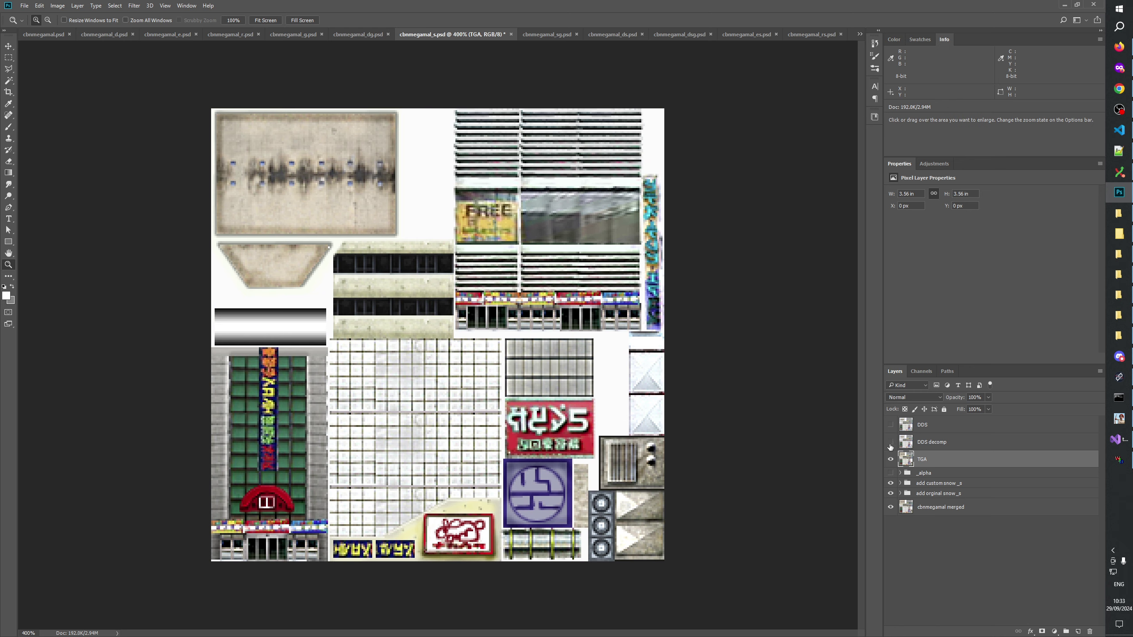
left_click(890, 442)
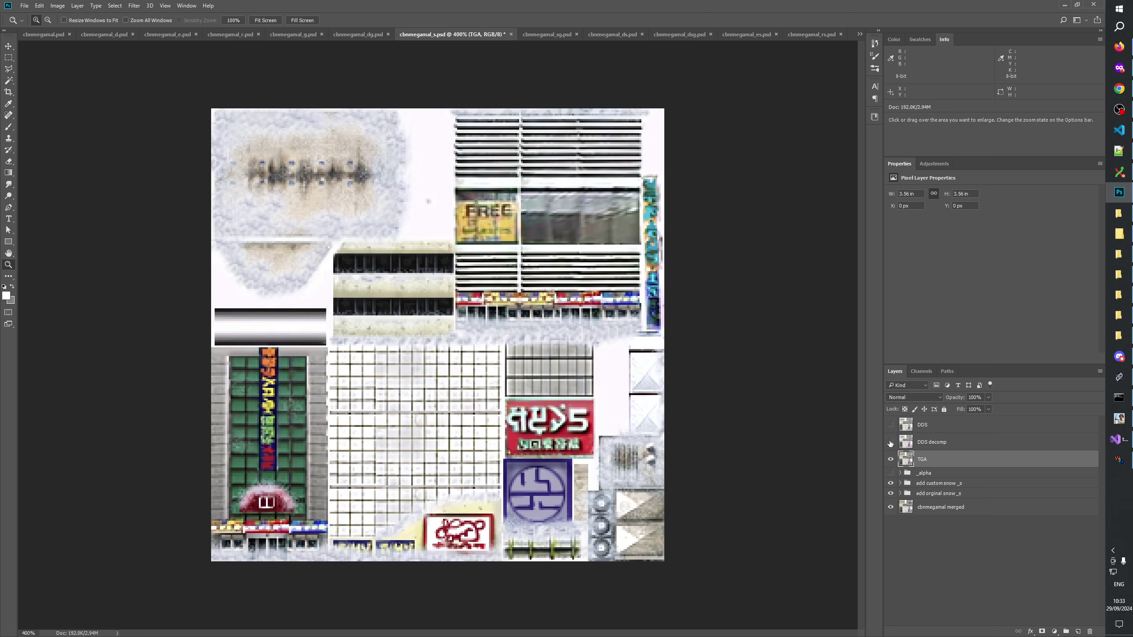
left_click(890, 425)
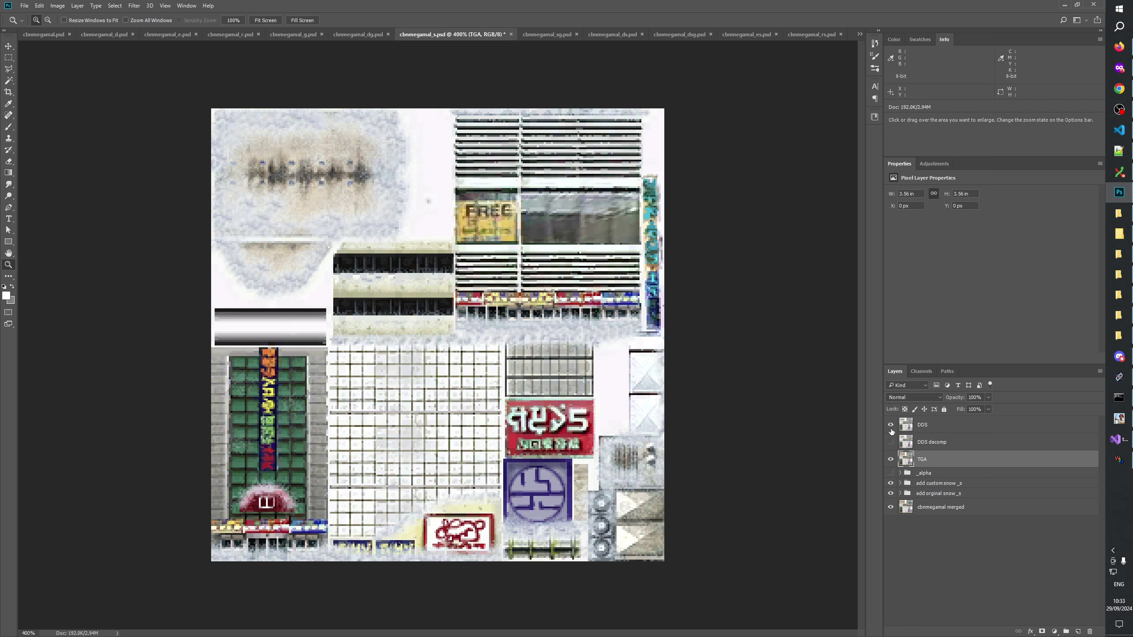
Compare the original DDS texture with the TGA layer at closer range by switching the DDS layer's visibility
left_click(891, 431)
left_click(892, 432)
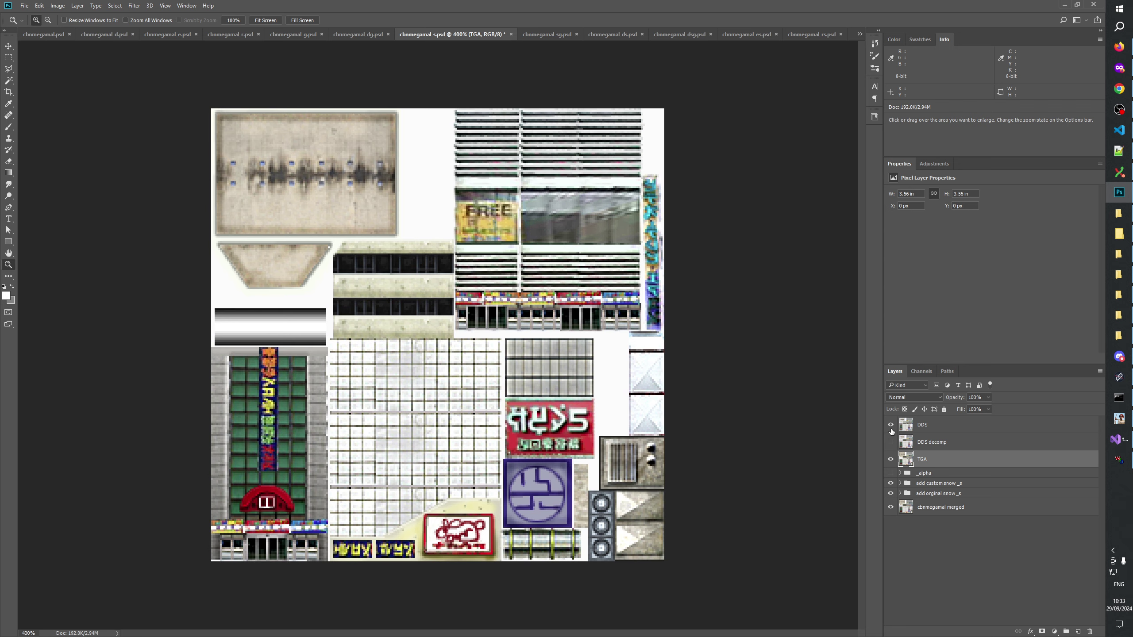
left_click(891, 432)
left_click(589, 364)
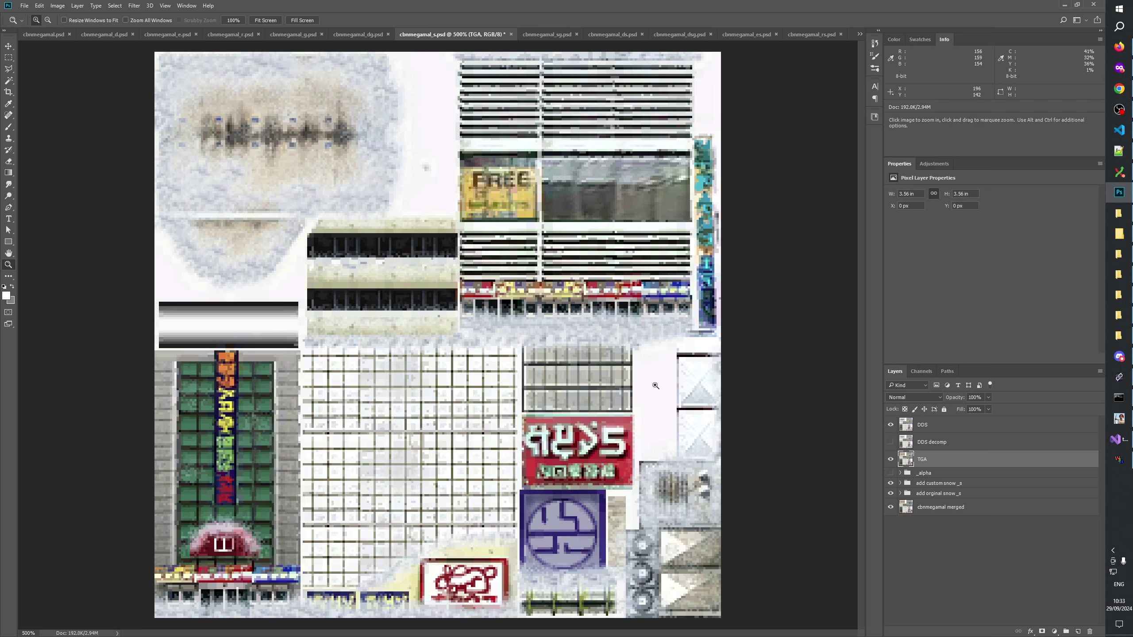
left_click(890, 425)
left_click(890, 425)
Hide the DDS layer and switch DDS decomp visibility repeatedly to compare the decompressed texture with the TGA layer
left_click(890, 439)
left_click(890, 439)
left_click(891, 424)
left_click(890, 442)
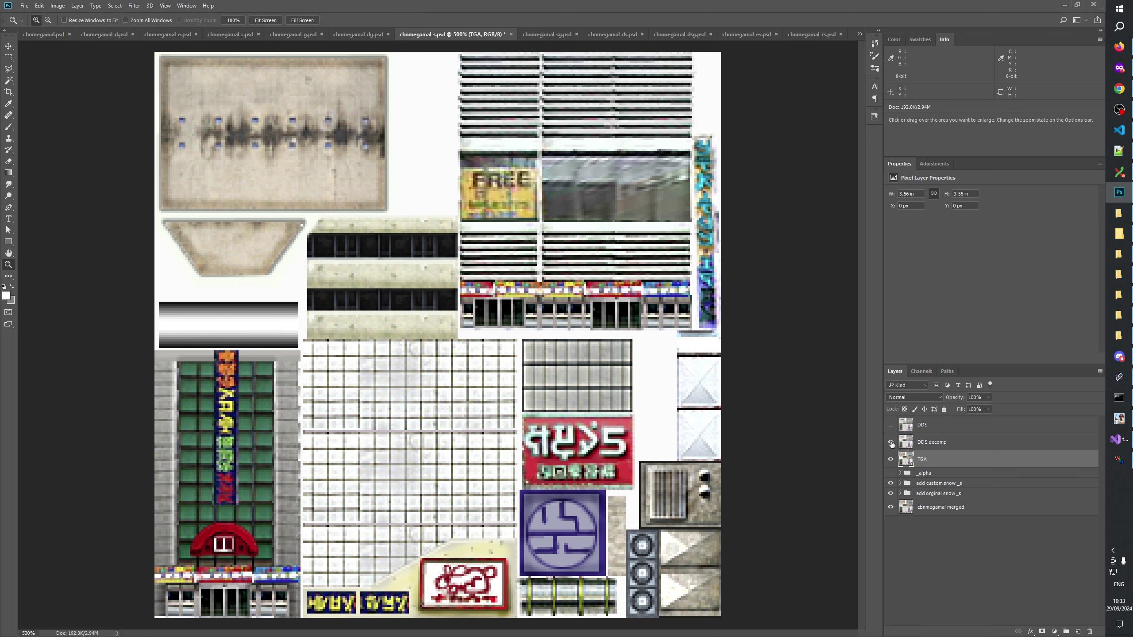
left_click(891, 442)
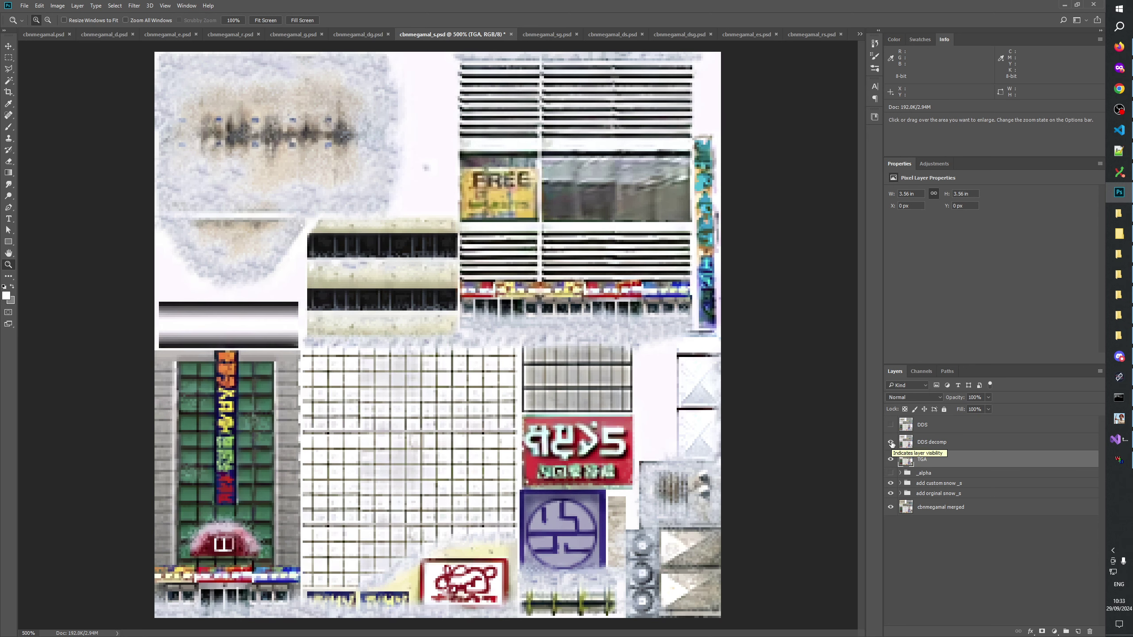
left_click(891, 441)
left_click(891, 443)
left_click(892, 442)
left_click(891, 442)
left_click(892, 443)
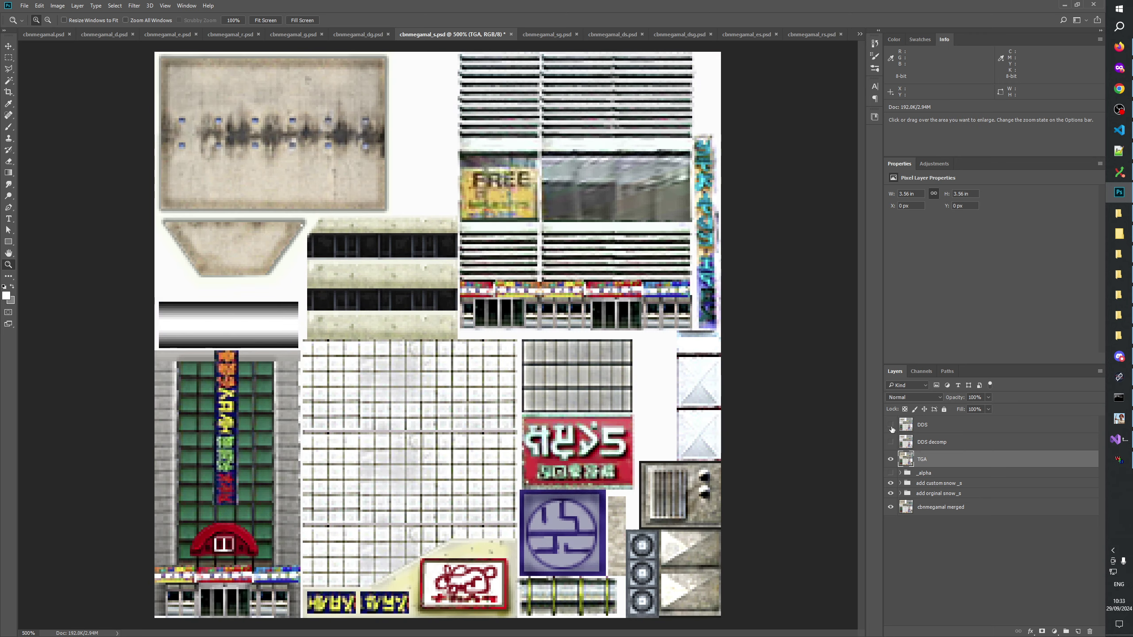
Check the DDS layer briefly against TGA, then examine the differences between DDS decomp and TGA by switching DDS decomp visibility
left_click(891, 425)
left_click(891, 425)
left_click(892, 442)
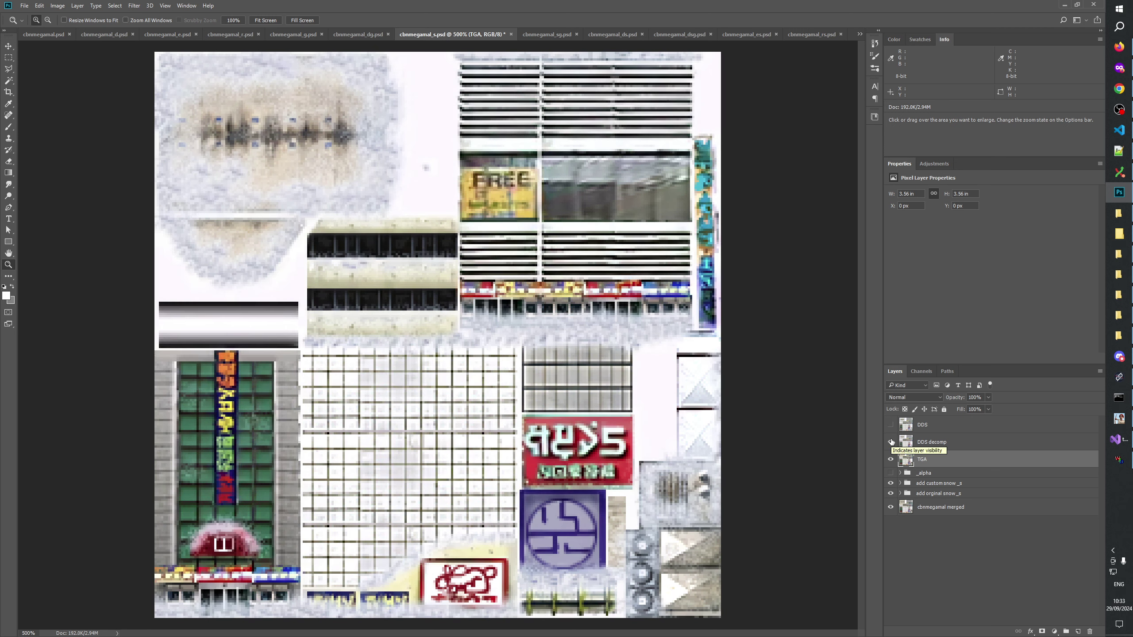
left_click(891, 442)
left_click(891, 442)
left_click(891, 442)
left_click(891, 442)
left_click(892, 442)
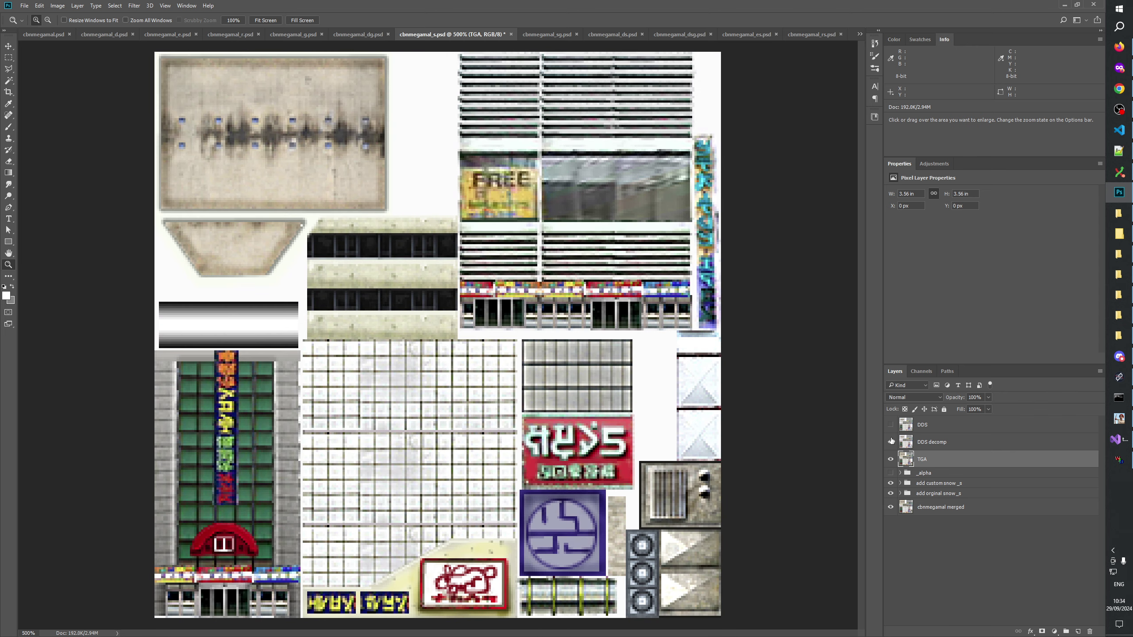
left_click(891, 442)
left_click(891, 442)
left_click(891, 442)
left_click(892, 441)
Compare TGA first with the DDS layer and then with the DDS decomp layer, leaving DDS decomp visible
left_click(891, 424)
left_click(891, 425)
left_click(891, 425)
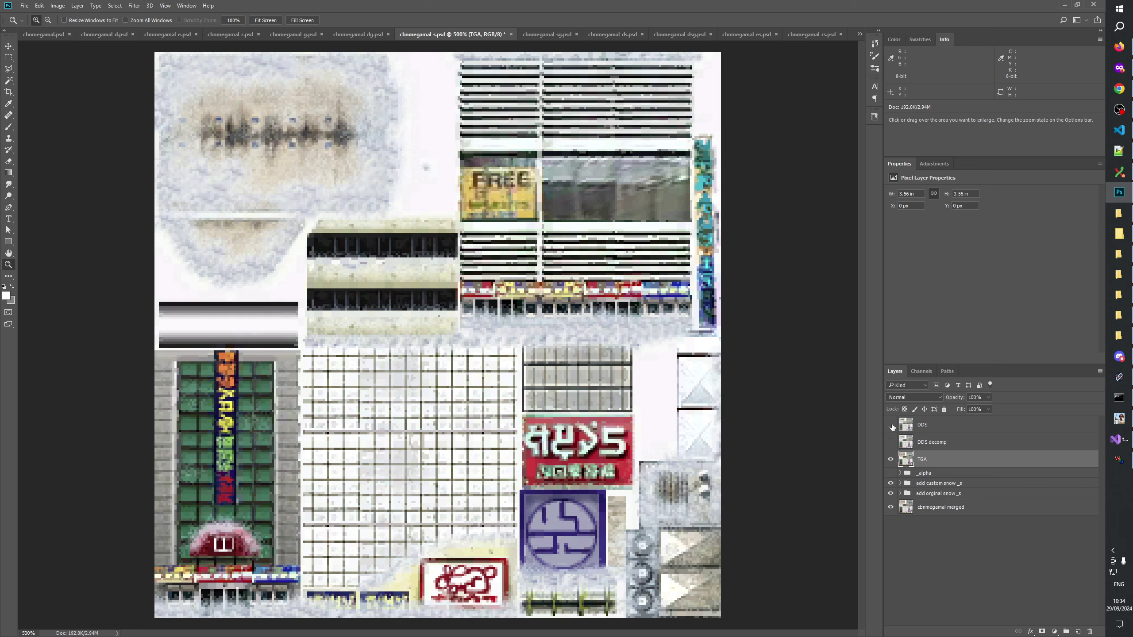
left_click(891, 425)
left_click(891, 441)
left_click(892, 440)
left_click(891, 440)
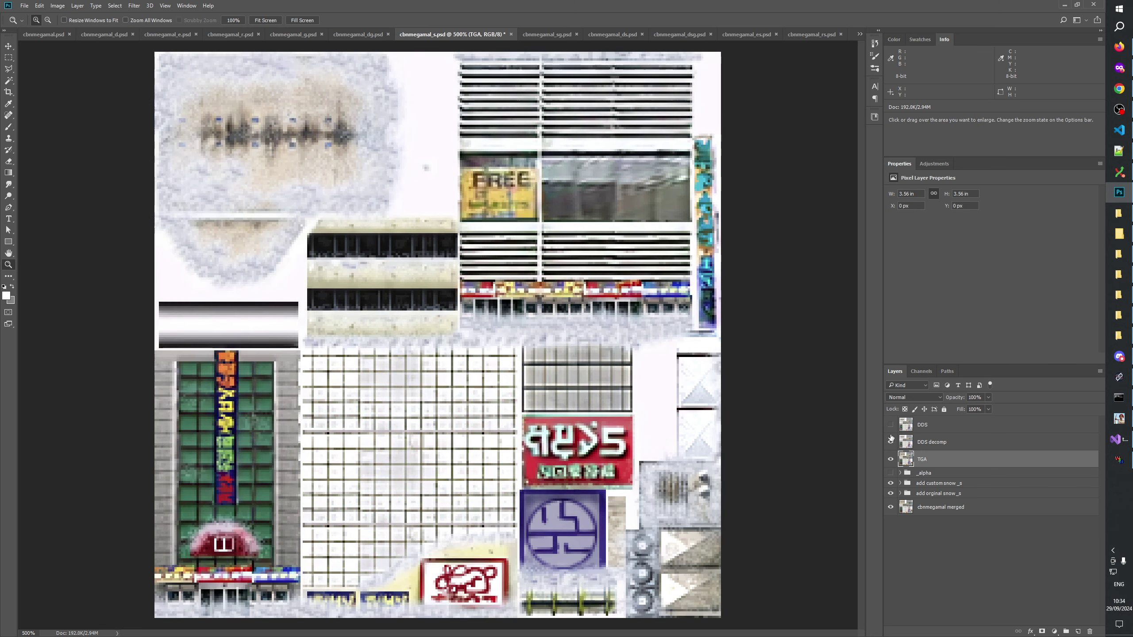
left_click(891, 440)
left_click(891, 440)
With DDS decomp visible, switch the DDS layer above it on and off to compare compressed and decompressed snow textures
left_click(891, 424)
left_click(891, 425)
left_click(890, 425)
left_click(890, 425)
left_click(890, 425)
left_click(891, 424)
left_click(891, 425)
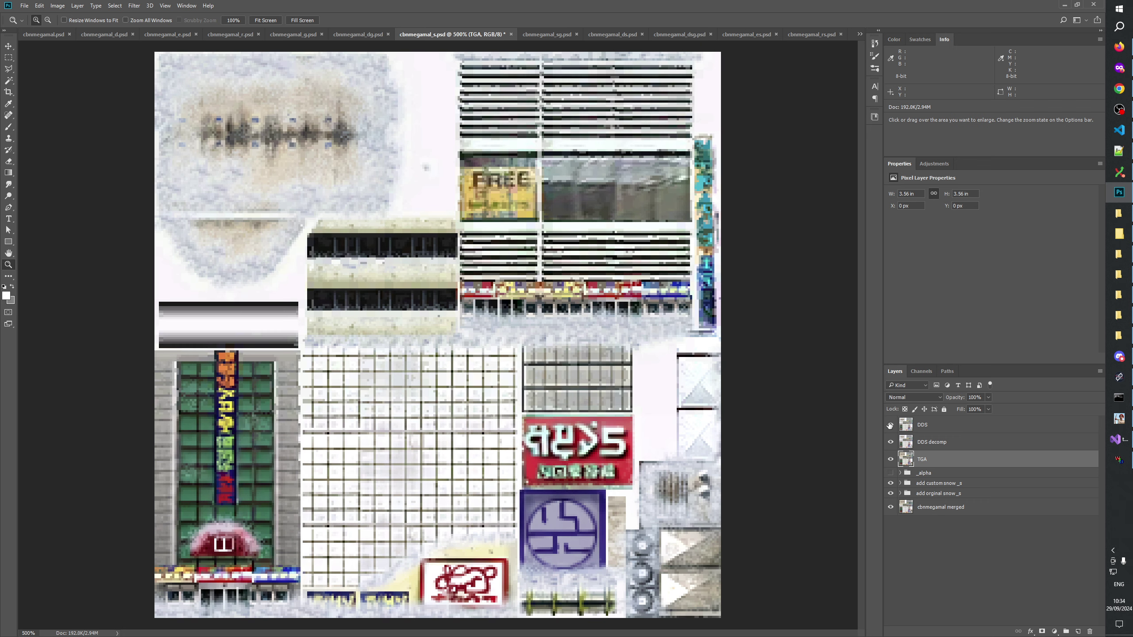
left_click(890, 425)
left_click(890, 425)
left_click(890, 425)
left_click(891, 425)
left_click(890, 425)
left_click(891, 425)
left_click(890, 425)
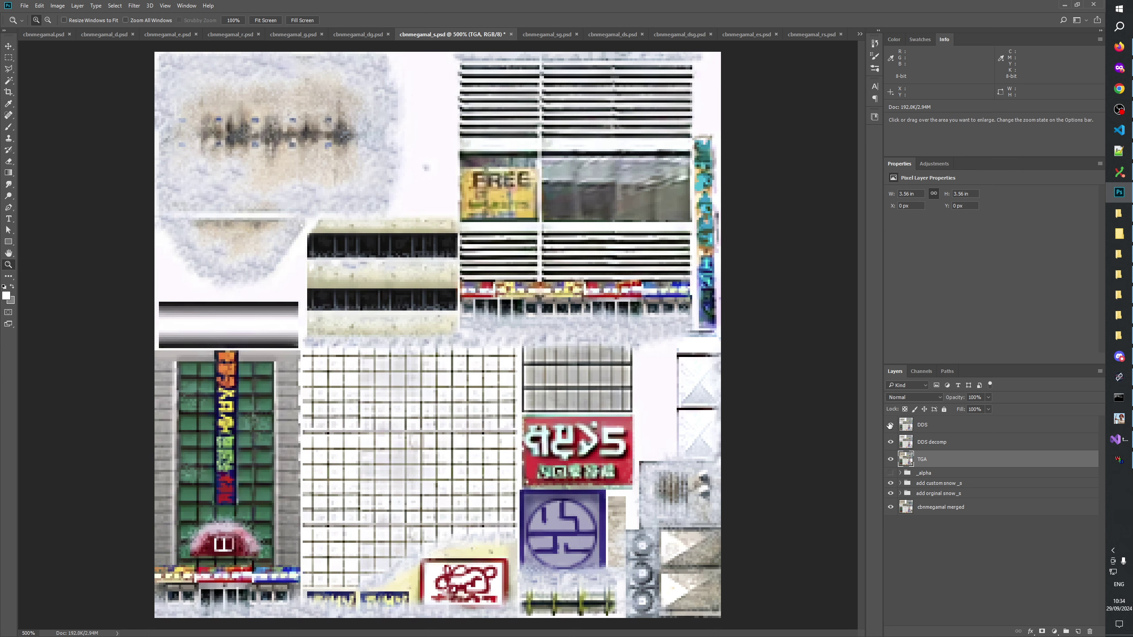
left_click(890, 425)
left_click(890, 425)
left_click(890, 425)
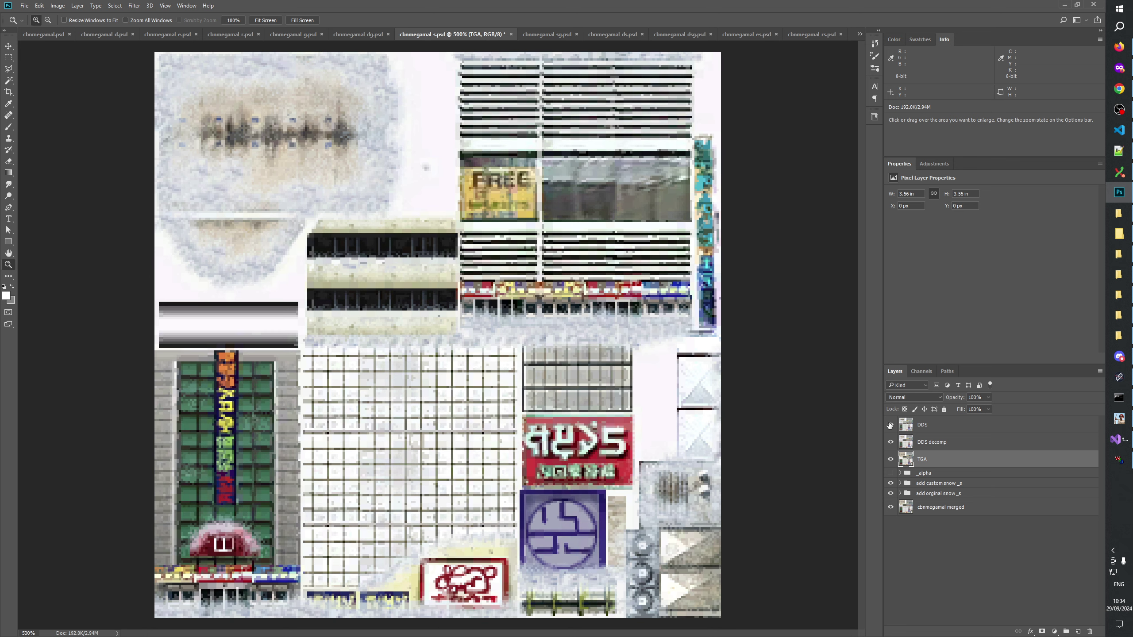
left_click(890, 425)
left_click(891, 425)
left_click(891, 424)
left_click(891, 425)
left_click(890, 425)
left_click(891, 425)
left_click(890, 425)
left_click(891, 425)
left_click(890, 425)
left_click(890, 425)
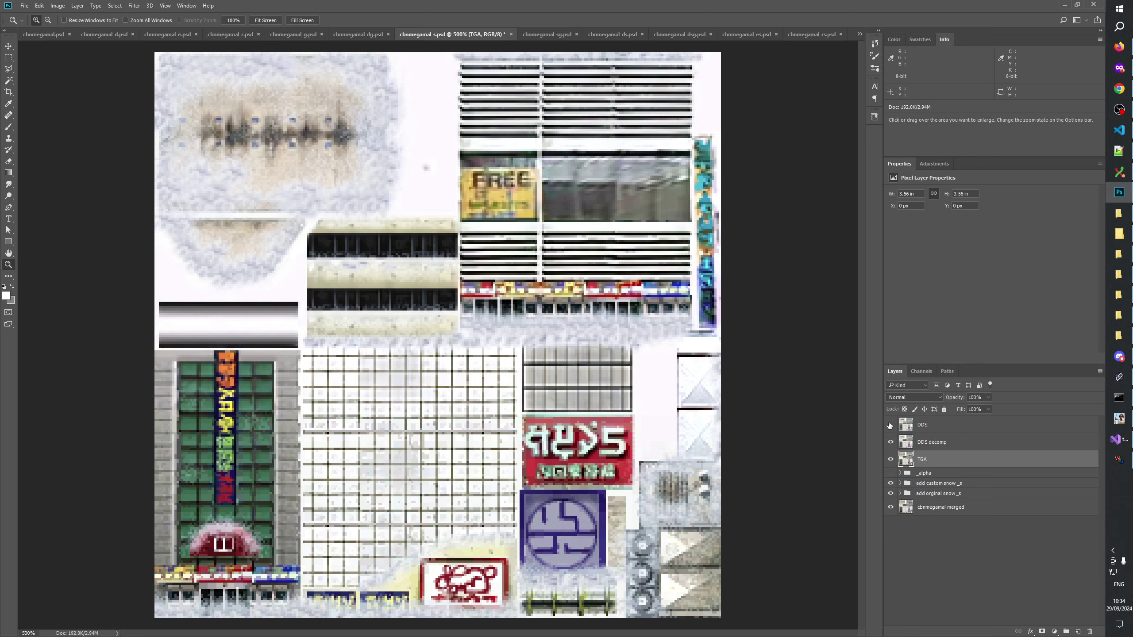
left_click(890, 425)
left_click(890, 424)
left_click(889, 424)
left_click(889, 425)
left_click(890, 424)
left_click(889, 425)
left_click(889, 425)
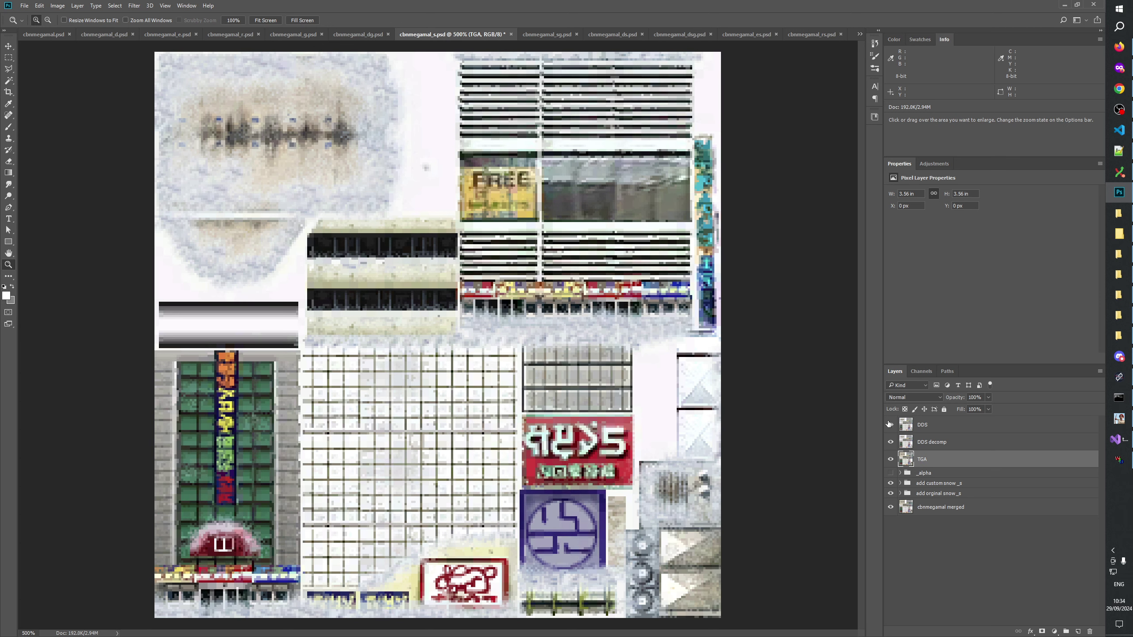
left_click(889, 425)
left_click(890, 424)
left_click(890, 425)
left_click(890, 425)
left_click(890, 425)
left_click(890, 426)
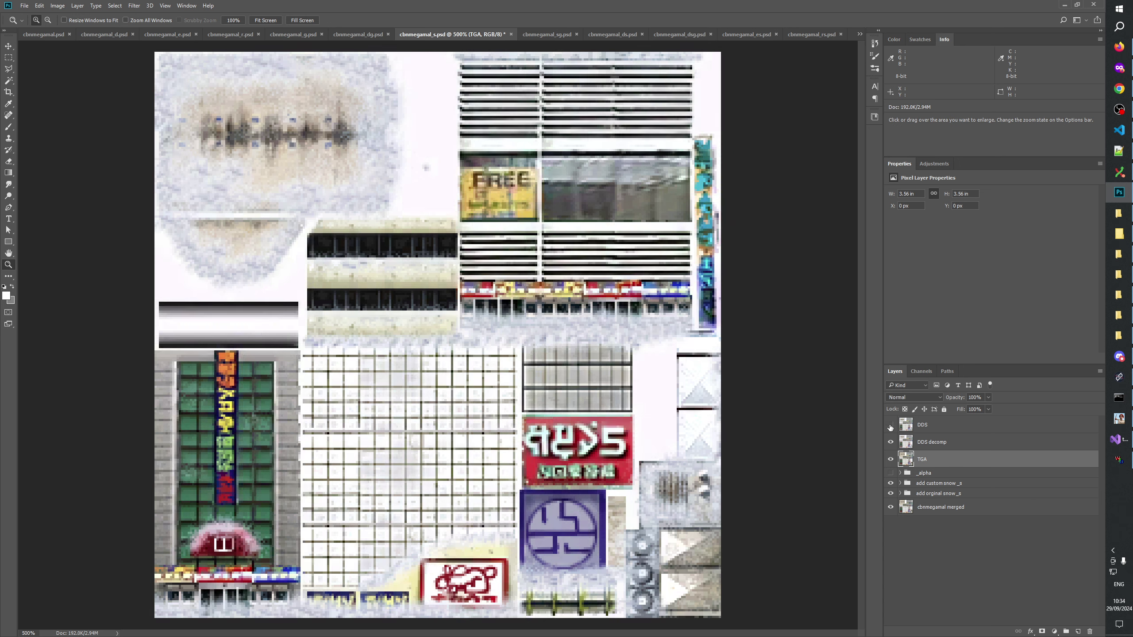
Move the DDS layer below DDS decomp, show it, and compare the two by switching DDS decomp visibility
left_click_drag(925, 426, 929, 452)
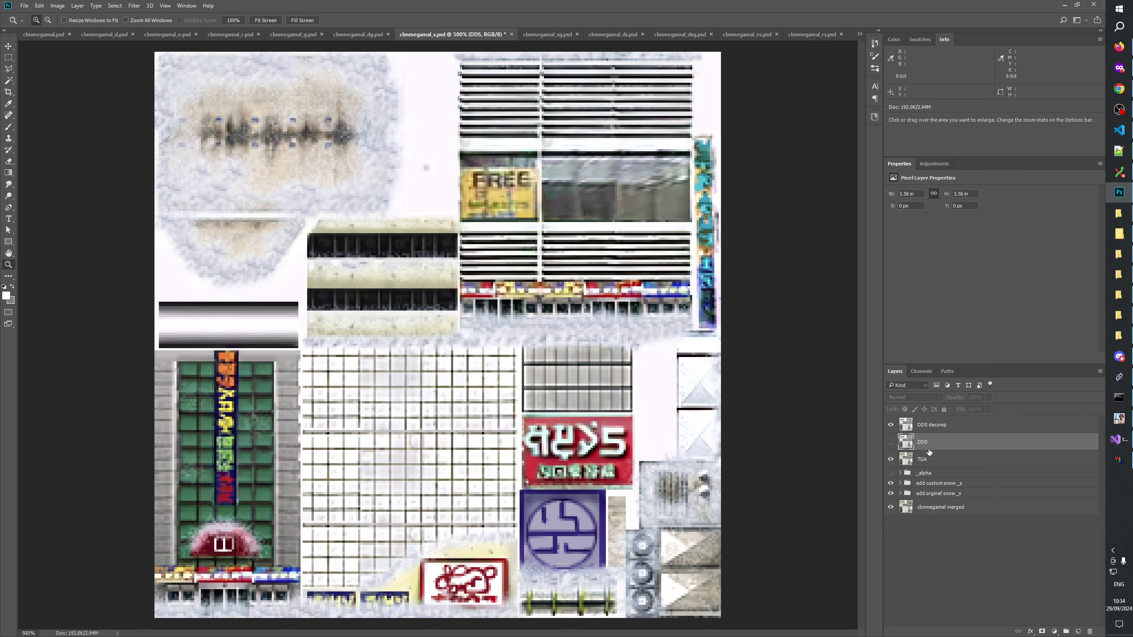
left_click(891, 441)
left_click(891, 426)
left_click(891, 428)
left_click(892, 430)
left_click(892, 426)
left_click(891, 427)
left_click(891, 428)
left_click(892, 427)
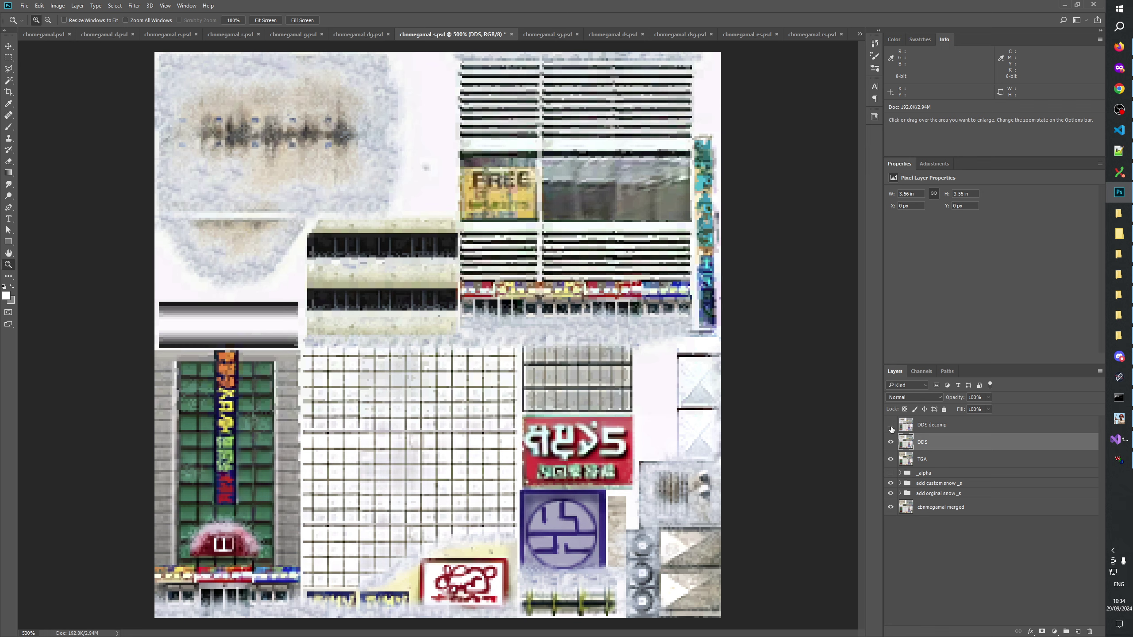
left_click(891, 426)
Hide the DDS layer and compare DDS decomp directly with the TGA layer by switching DDS decomp visibility, leaving it visible
left_click(891, 441)
left_click(891, 426)
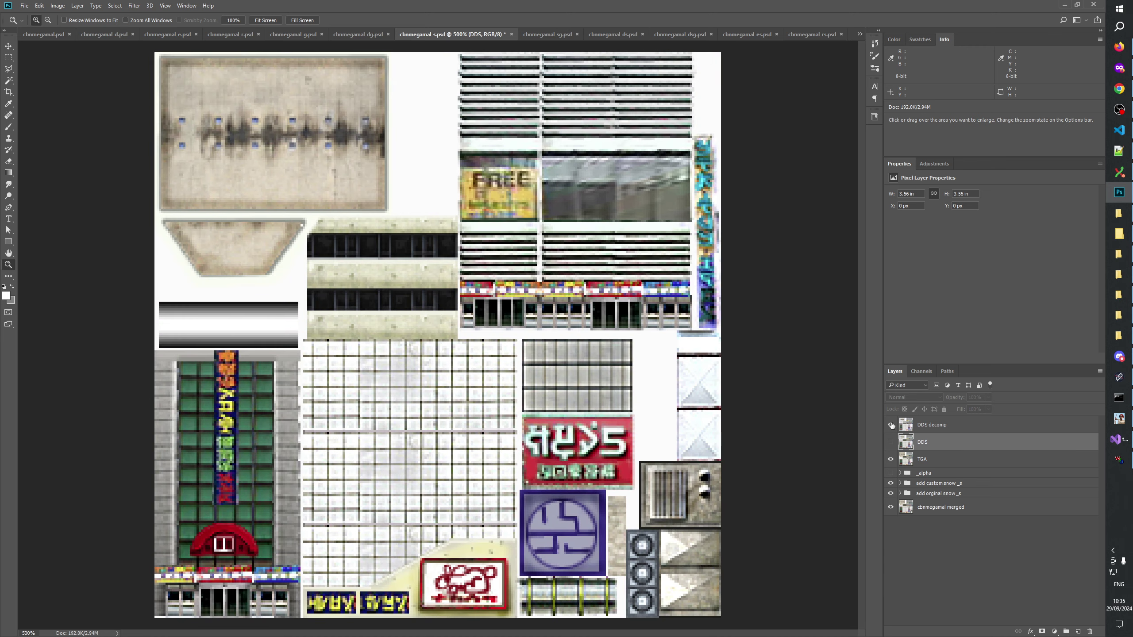
left_click(891, 425)
left_click(892, 425)
left_click(891, 426)
left_click(891, 425)
left_click(892, 425)
left_click(891, 426)
left_click(891, 425)
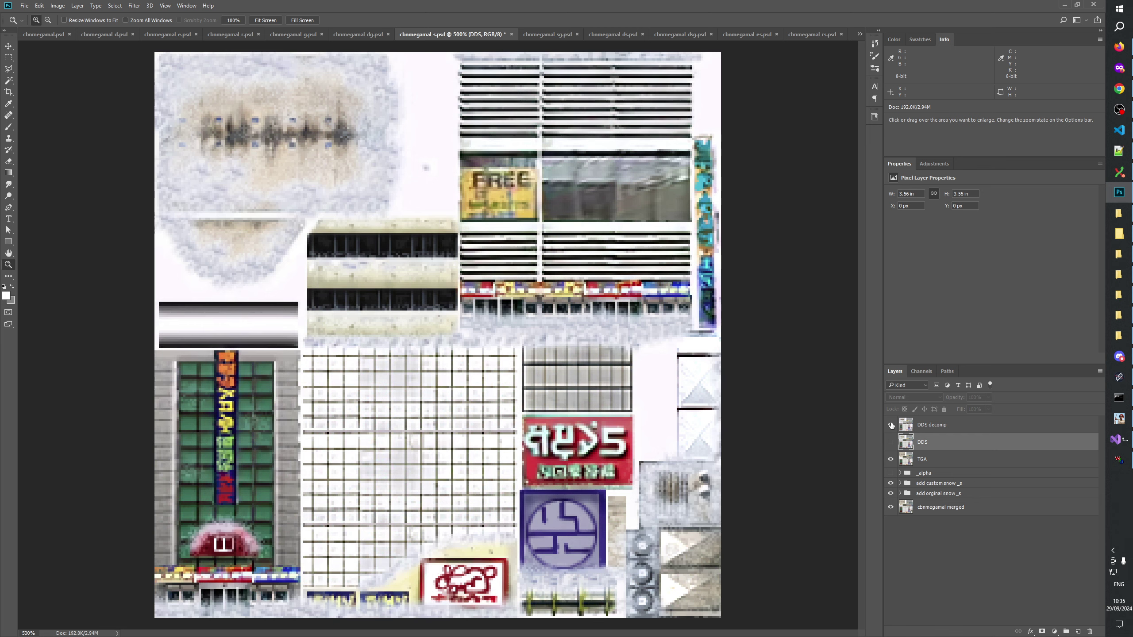
left_click(891, 426)
left_click(891, 425)
left_click(891, 425)
left_click(892, 425)
left_click(892, 426)
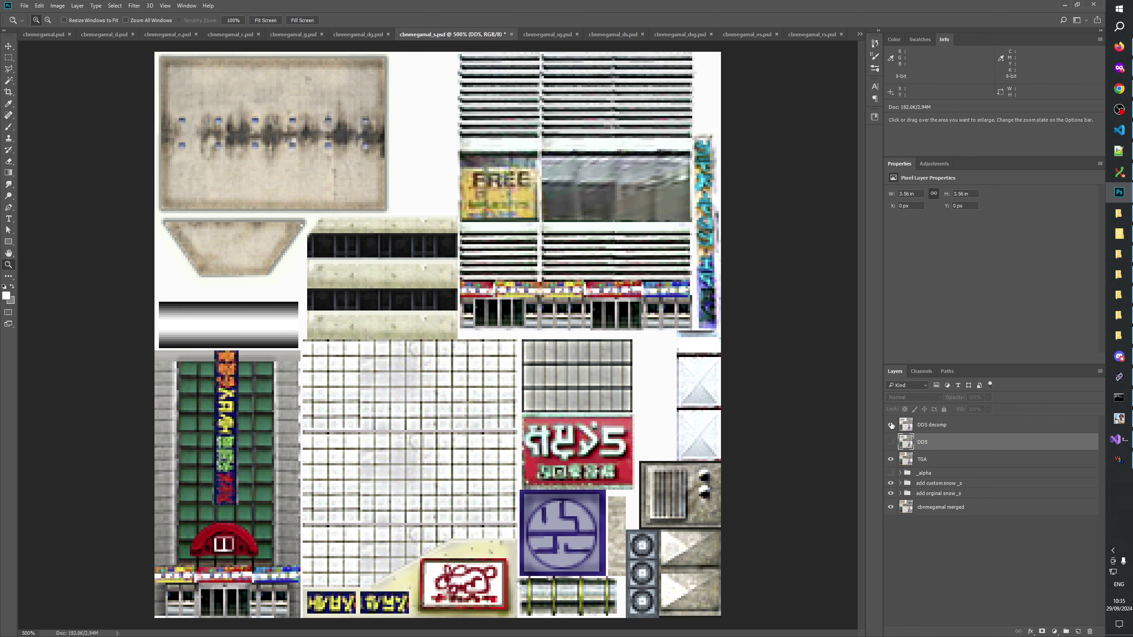
left_click(892, 425)
left_click(891, 426)
left_click(892, 426)
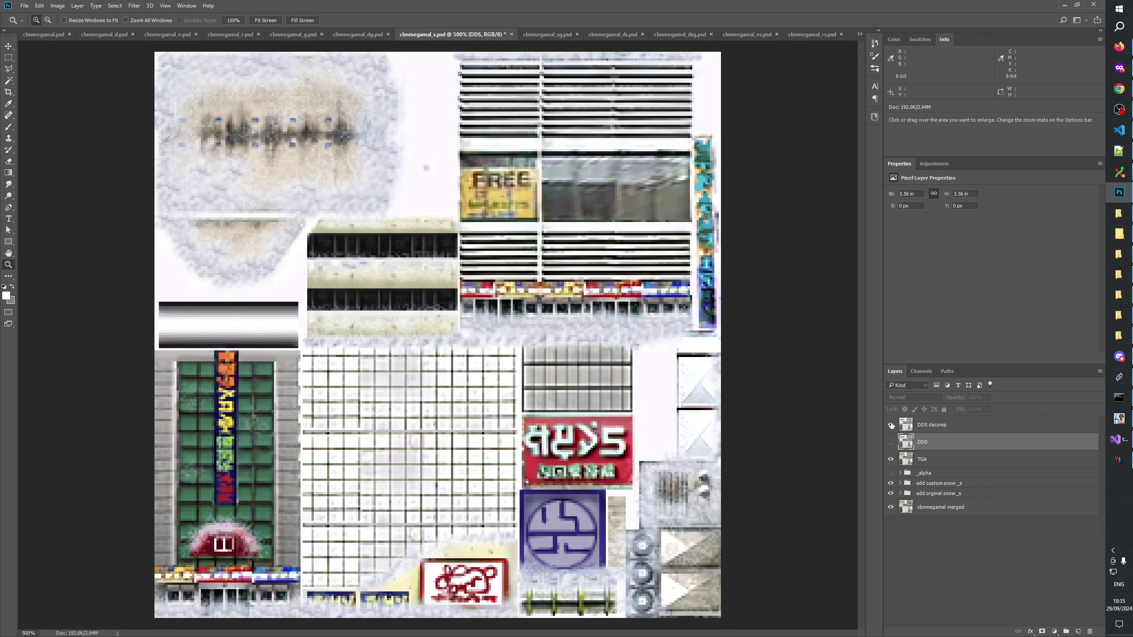
left_click(892, 426)
left_click(891, 425)
Add a Hue/Saturation adjustment layer above DDS decomp and set its saturation to +80
left_click(925, 424)
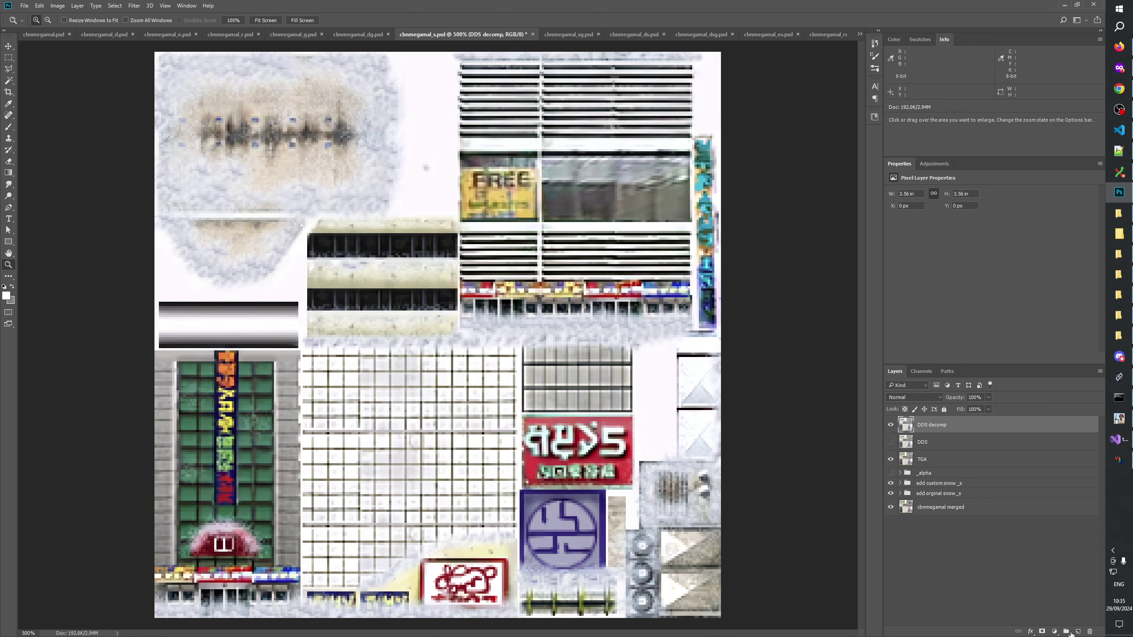
left_click(1054, 631)
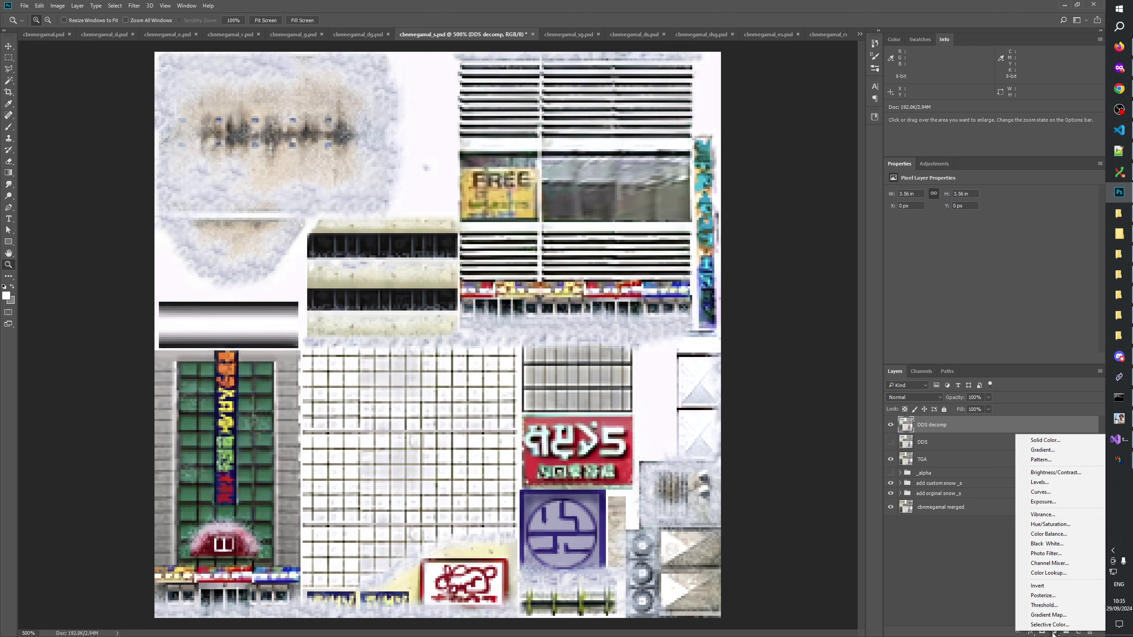
left_click(1048, 524)
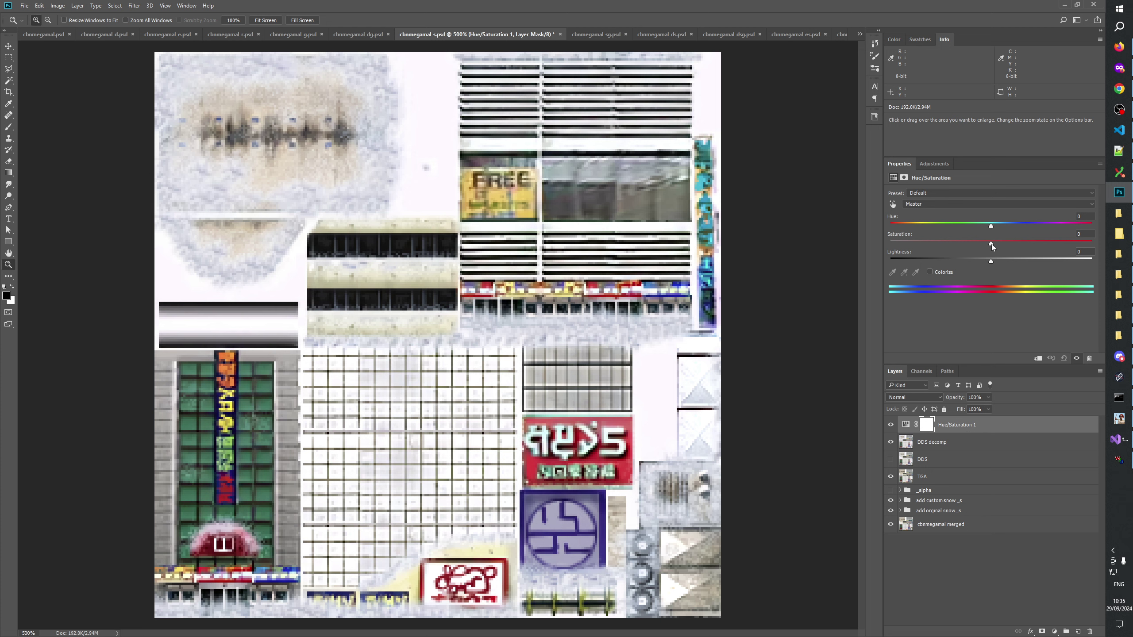
left_click_drag(991, 244, 1075, 246)
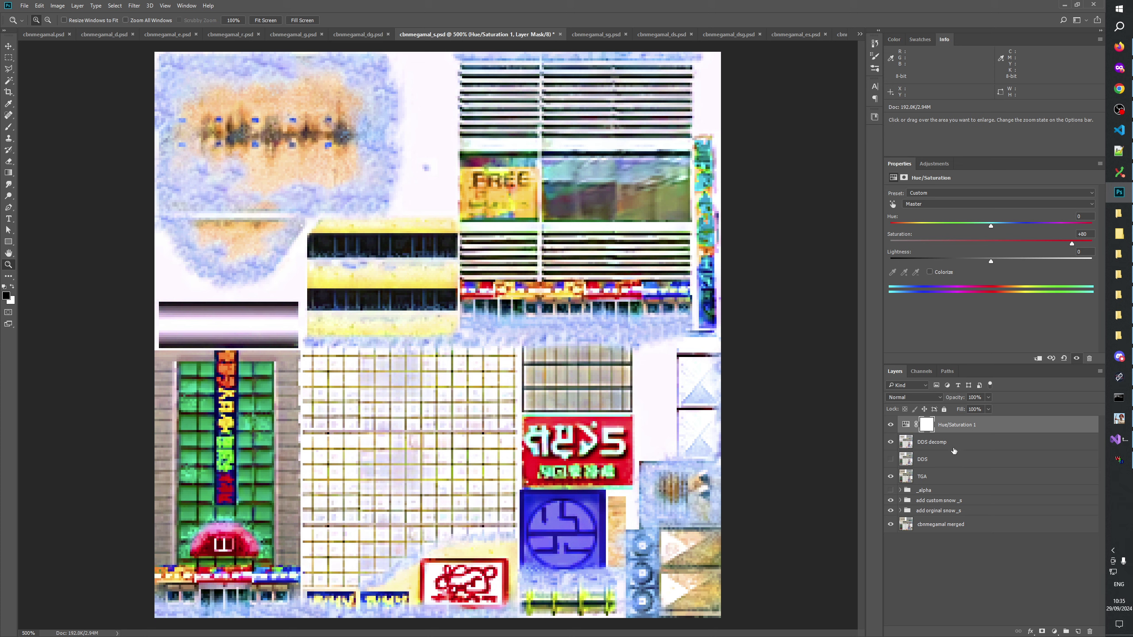
Compare the colours of DDS decomp and TGA under the boosted saturation by switching DDS decomp visibility
left_click(890, 442)
left_click(890, 442)
left_click(889, 442)
left_click(889, 441)
left_click(890, 442)
left_click(889, 442)
left_click(889, 441)
left_click(889, 441)
left_click(889, 441)
left_click(889, 442)
left_click(889, 441)
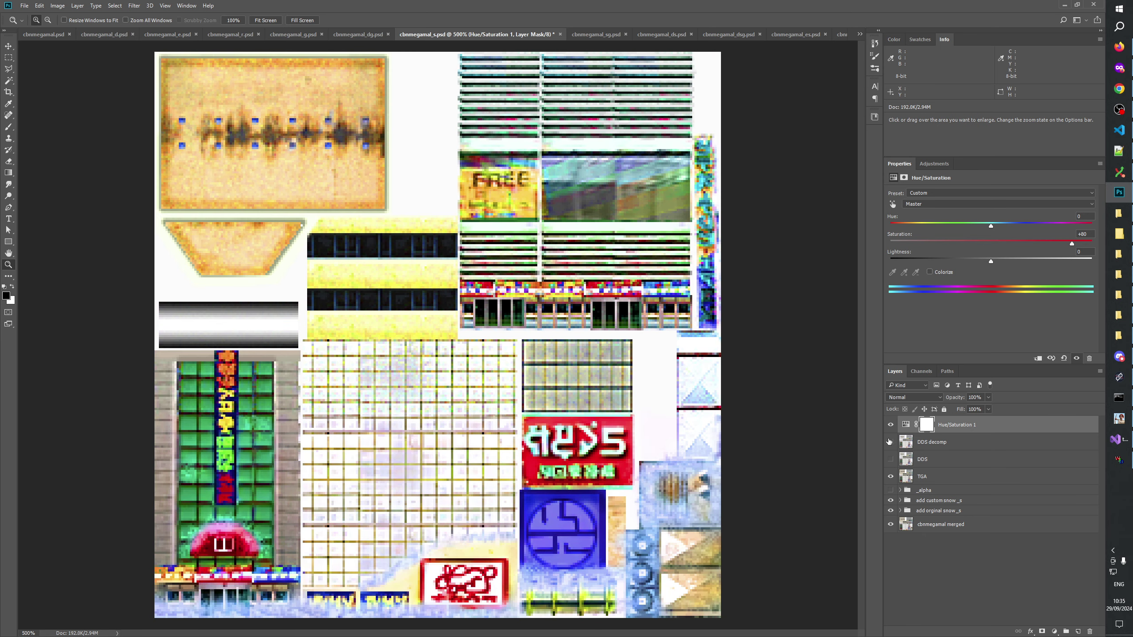
left_click(890, 442)
left_click(889, 442)
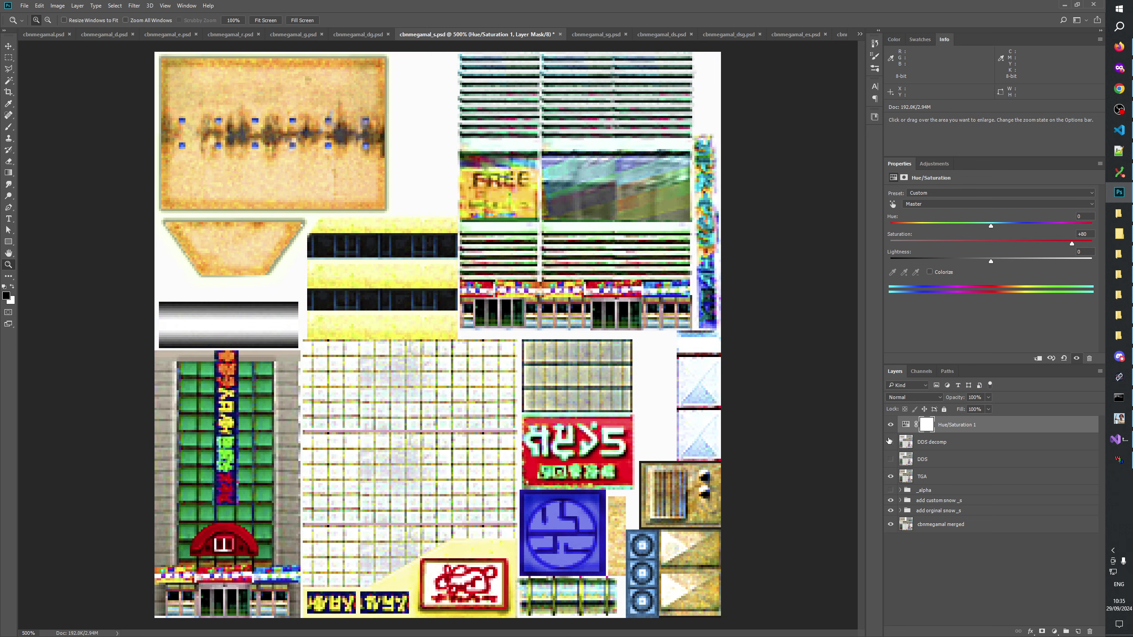
left_click(889, 442)
Compare the oversaturated original DDS texture with the TGA layer by switching the DDS layer's visibility
left_click(891, 459)
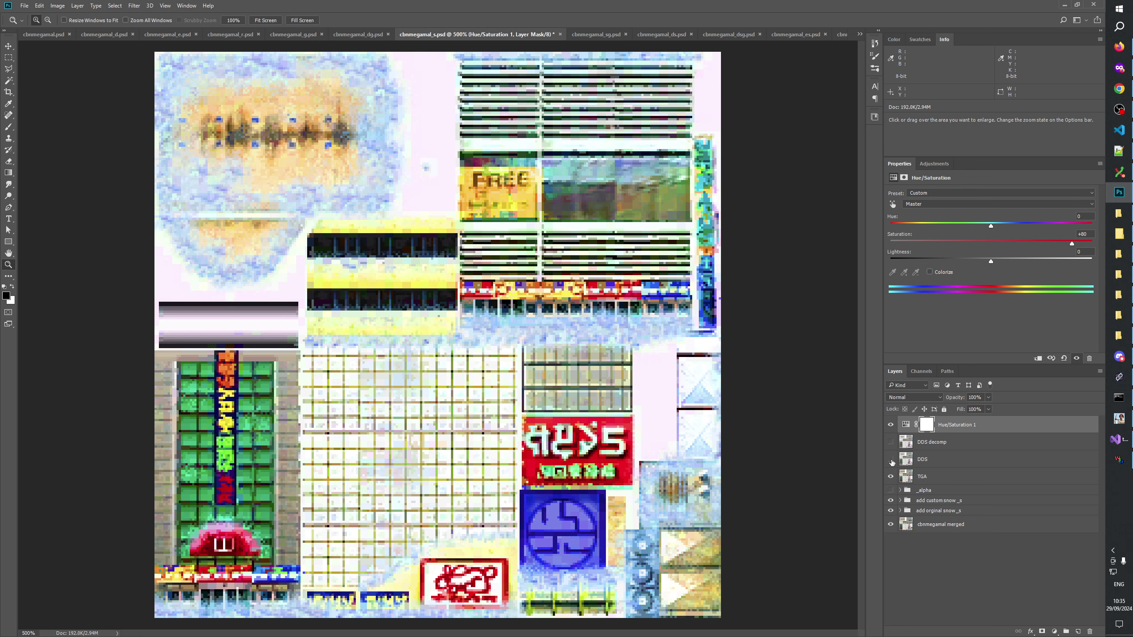
left_click(891, 460)
left_click(891, 460)
left_click(891, 460)
left_click(891, 460)
left_click(891, 459)
left_click(891, 459)
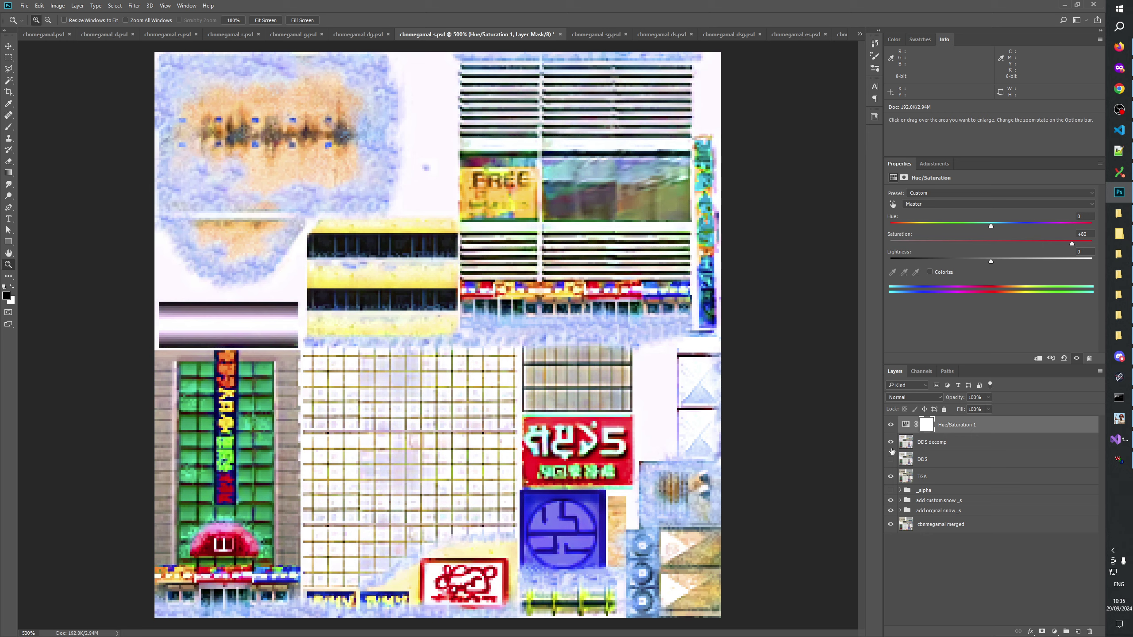
left_click(891, 459)
Recheck the oversaturated DDS decomp texture against the TGA layer by switching DDS decomp visibility, leaving it hidden
left_click(891, 449)
left_click(891, 449)
left_click(891, 449)
left_click(891, 449)
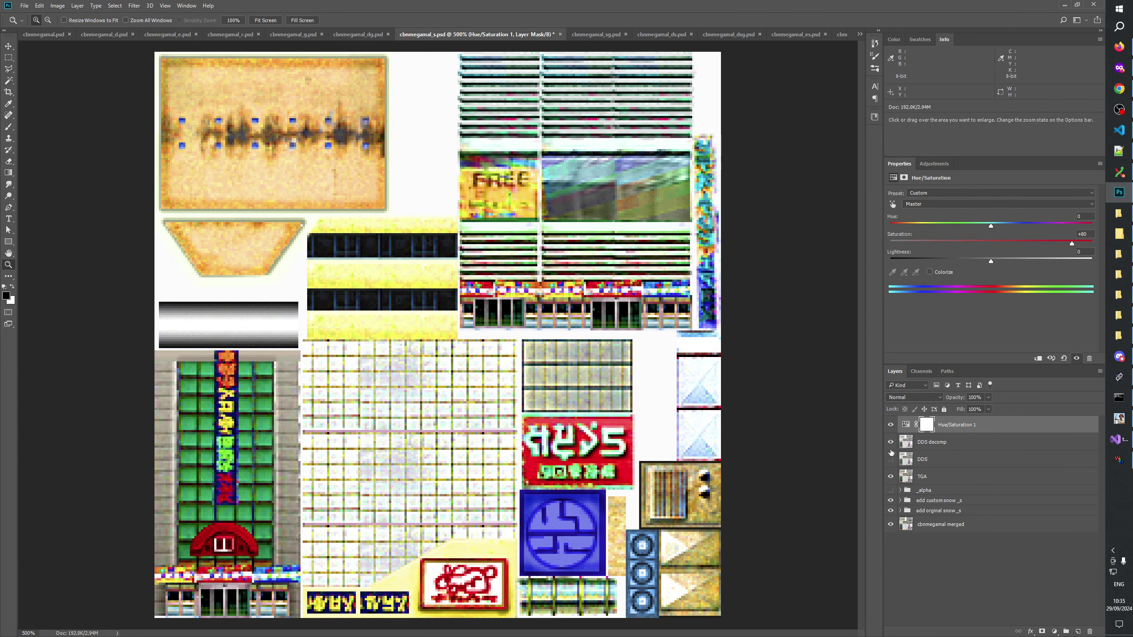
left_click(891, 448)
left_click(891, 449)
left_click(891, 449)
left_click(891, 449)
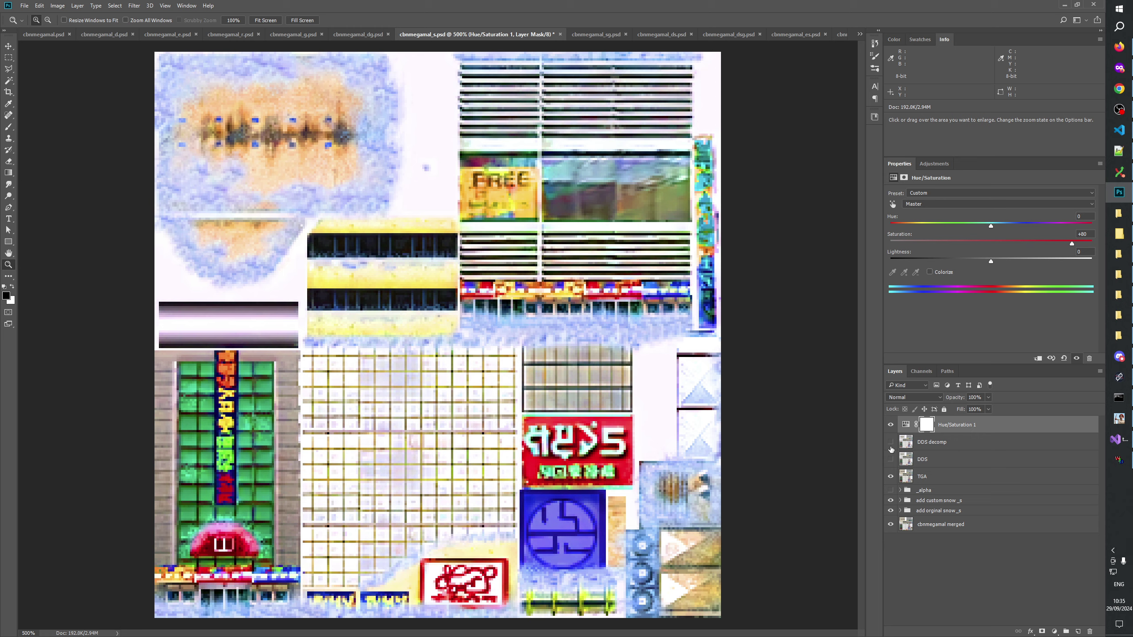
left_click(891, 449)
Switch the DDS layer and then the DDS decomp layer on and off to compare each one's saturated colours with TGA
left_click(892, 462)
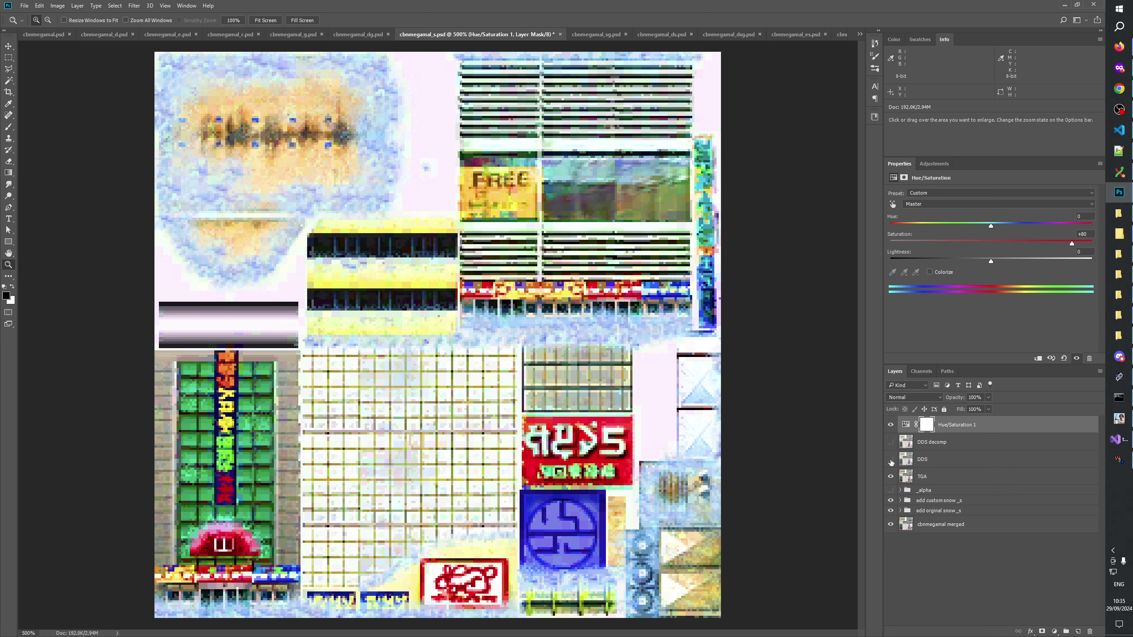
left_click(891, 462)
left_click(891, 462)
left_click(891, 462)
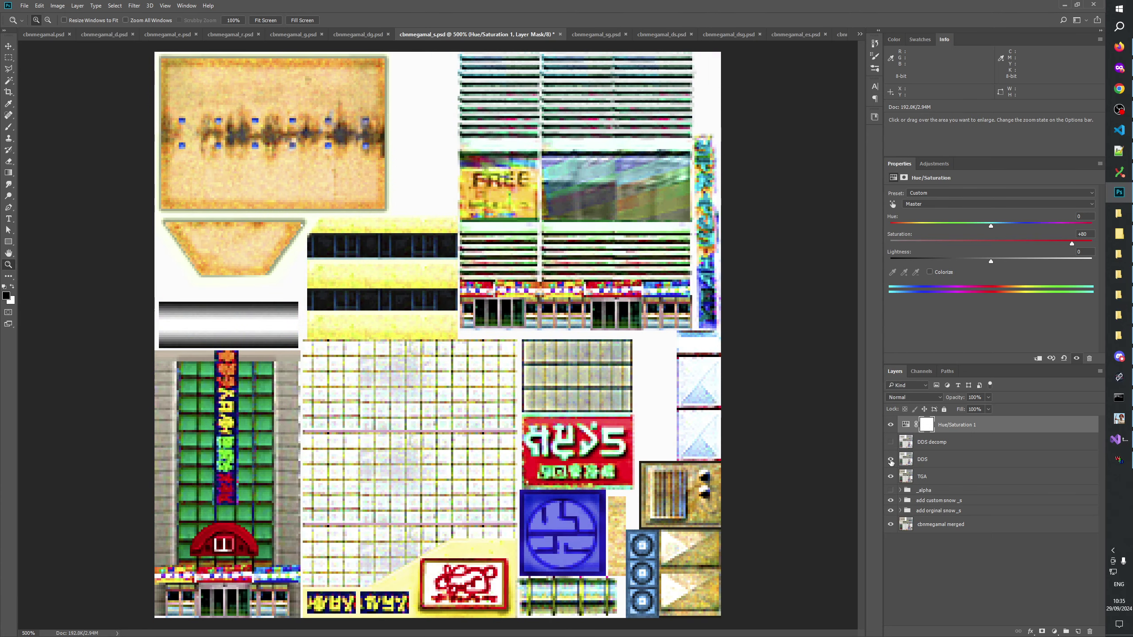
left_click(891, 462)
left_click(892, 450)
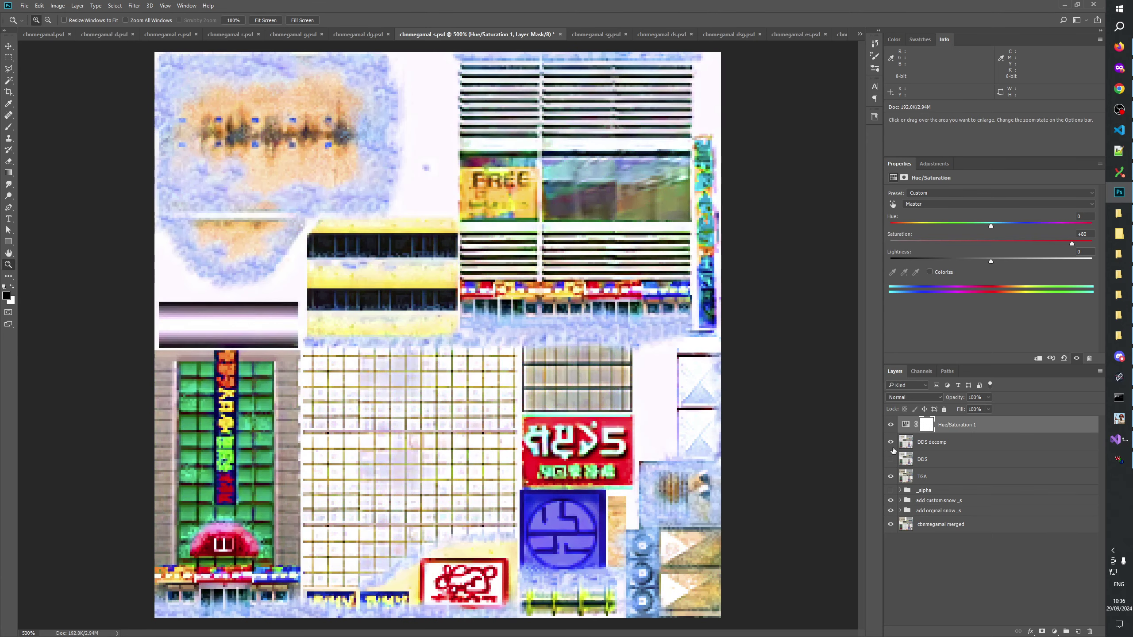
left_click(893, 449)
left_click(892, 450)
left_click(893, 448)
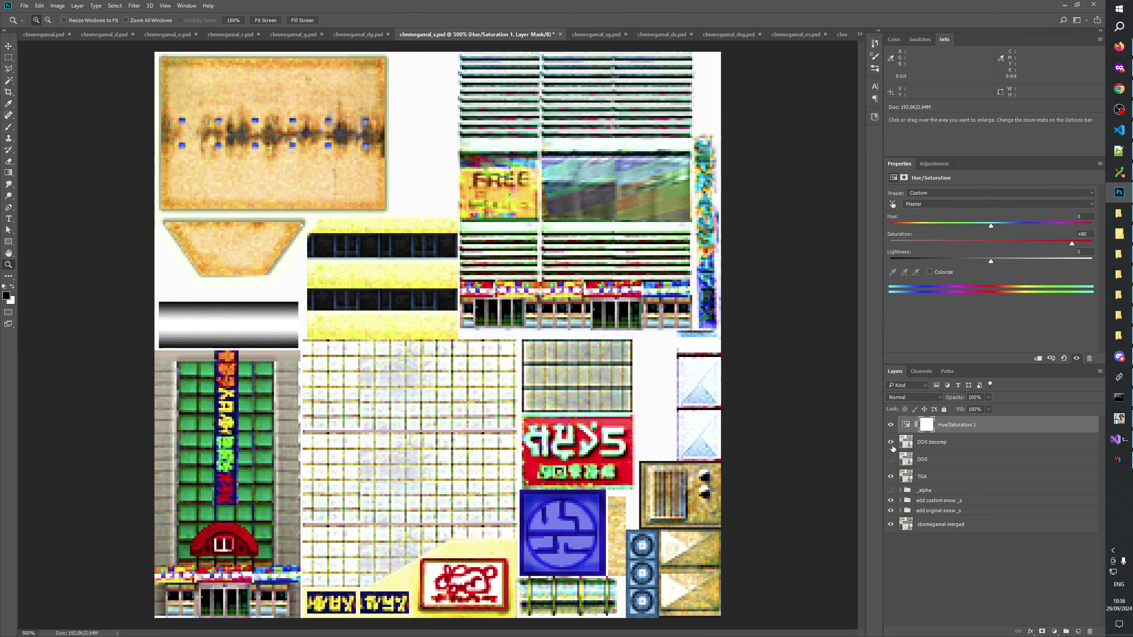
Alternate the visibility of the DDS decomp and DDS layers to compare both versions' snow and building colours with TGA
left_click(893, 449)
left_click(893, 449)
left_click(893, 448)
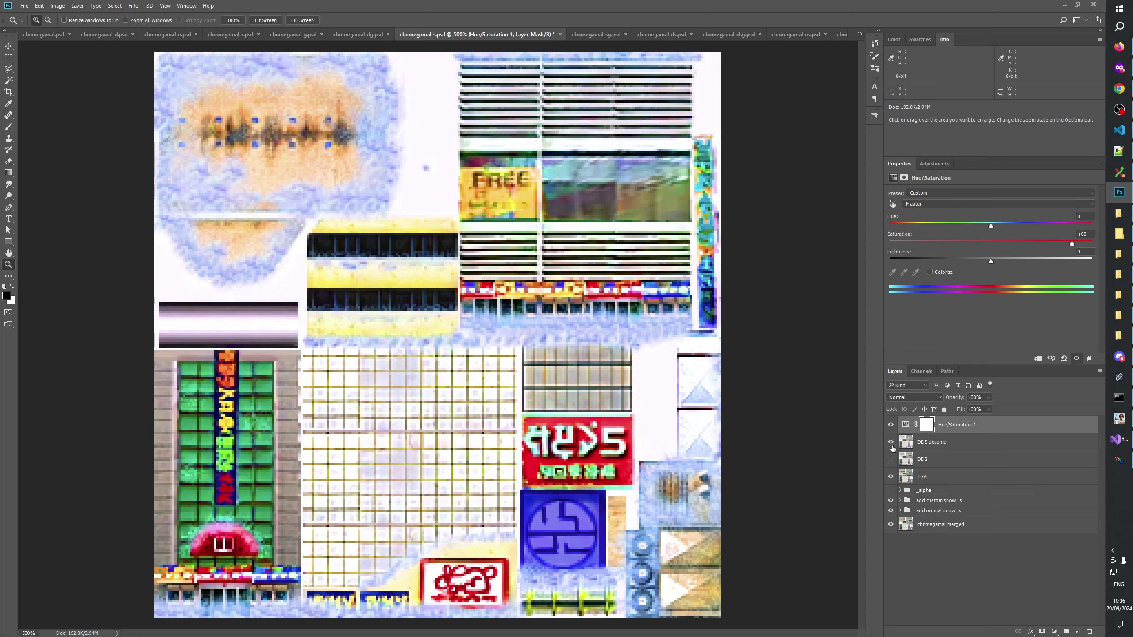
left_click(893, 448)
left_click(890, 459)
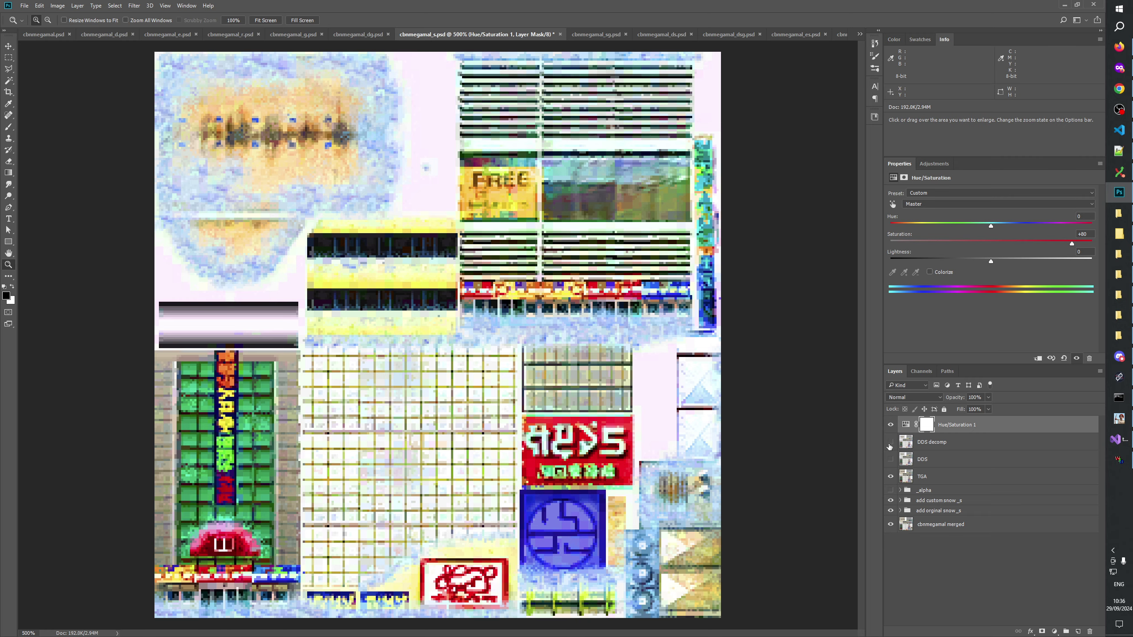
left_click(891, 443)
left_click(890, 442)
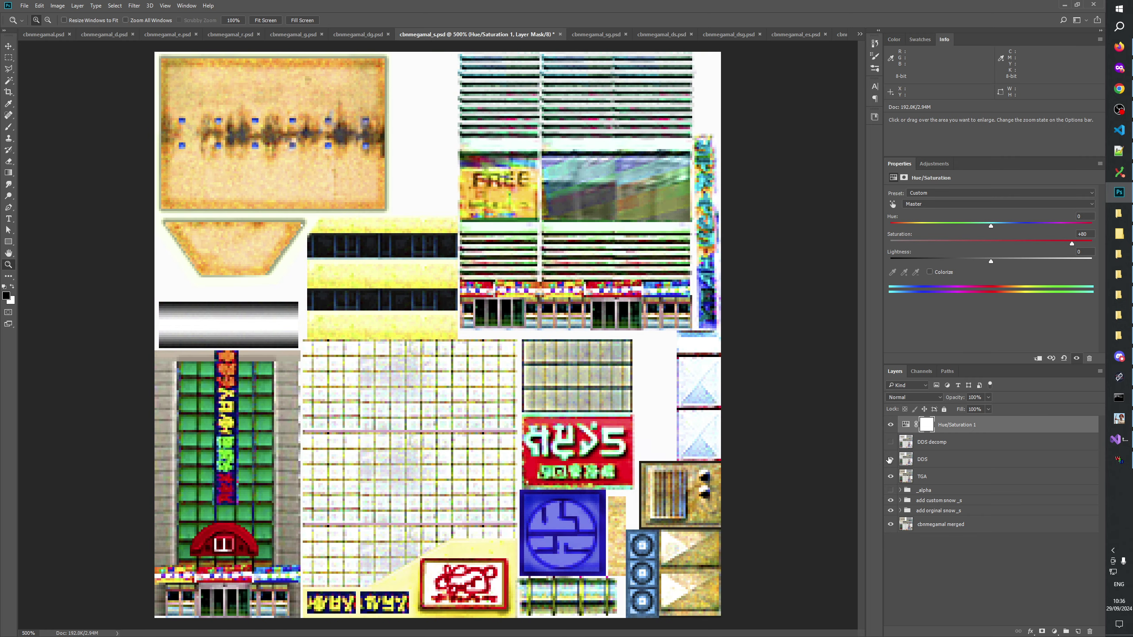
left_click(891, 443)
left_click(891, 443)
left_click(890, 442)
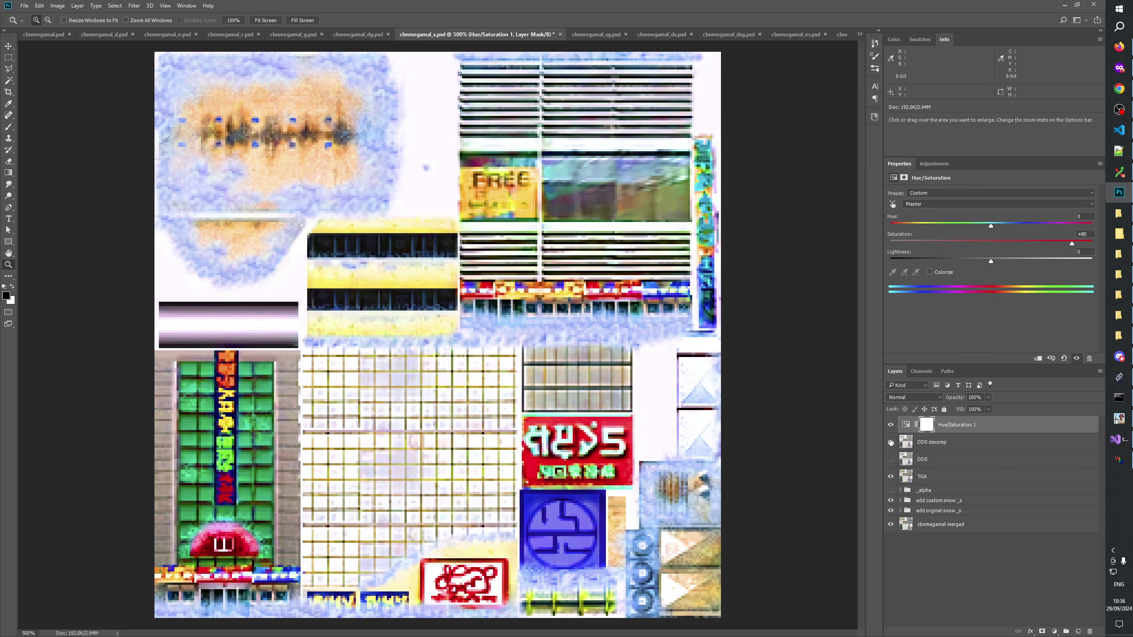
left_click(890, 445)
Switch the DDS layer on and off repeatedly to compare its saturated colours and compression blocks with the TGA texture
left_click(891, 460)
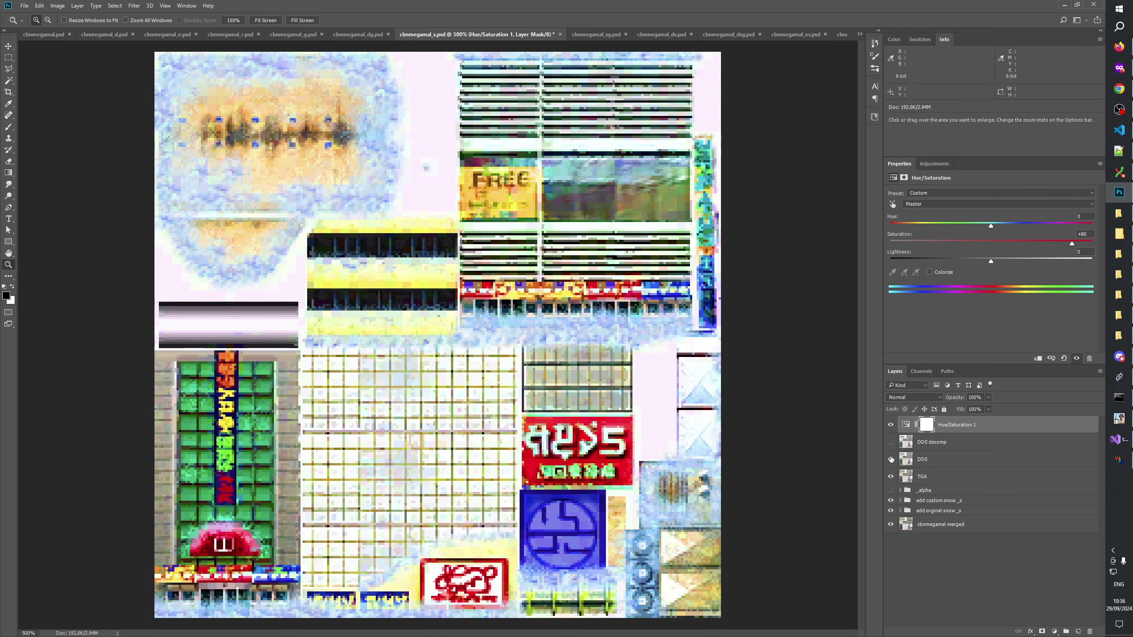
left_click(890, 459)
left_click(891, 459)
left_click(891, 461)
left_click(891, 460)
left_click(891, 460)
left_click(891, 459)
left_click(891, 459)
left_click(891, 460)
left_click(891, 460)
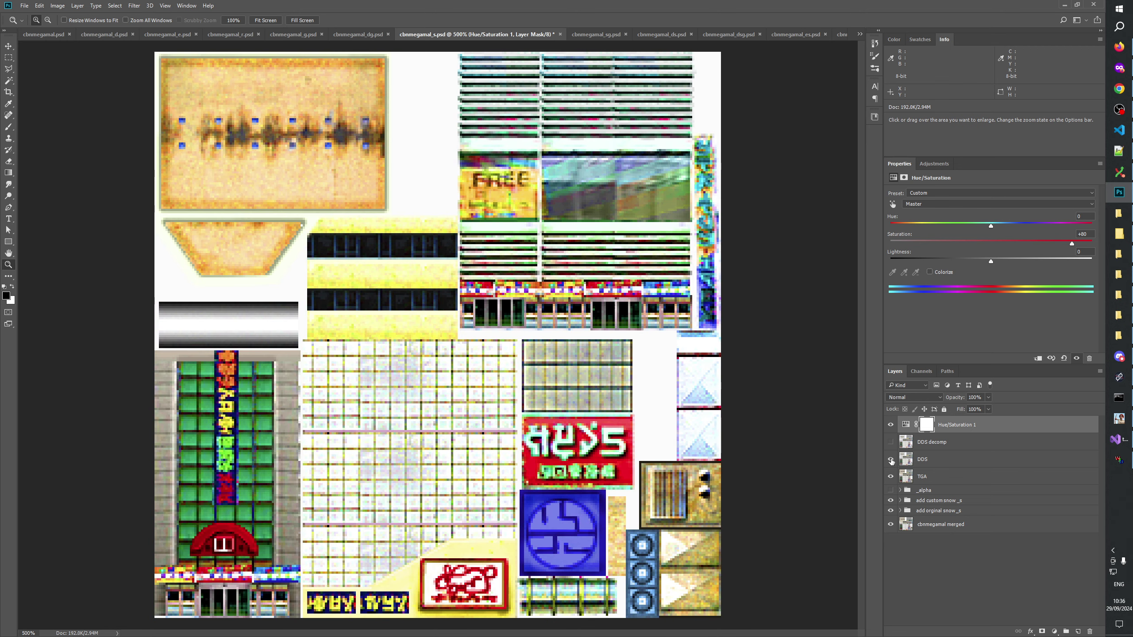
left_click(891, 460)
left_click(891, 460)
left_click(890, 460)
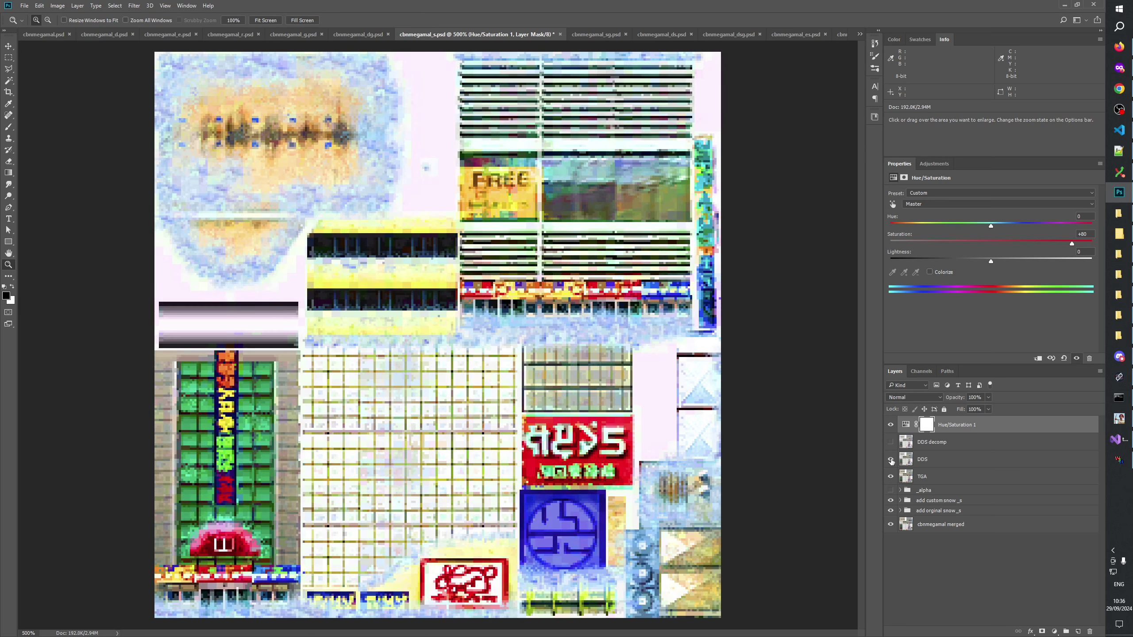
left_click(891, 460)
left_click(891, 460)
left_click(891, 459)
Switch DDS decomp on and off over TGA to check its saturated colours, leaving DDS decomp visible
left_click(892, 447)
left_click(891, 447)
left_click(892, 447)
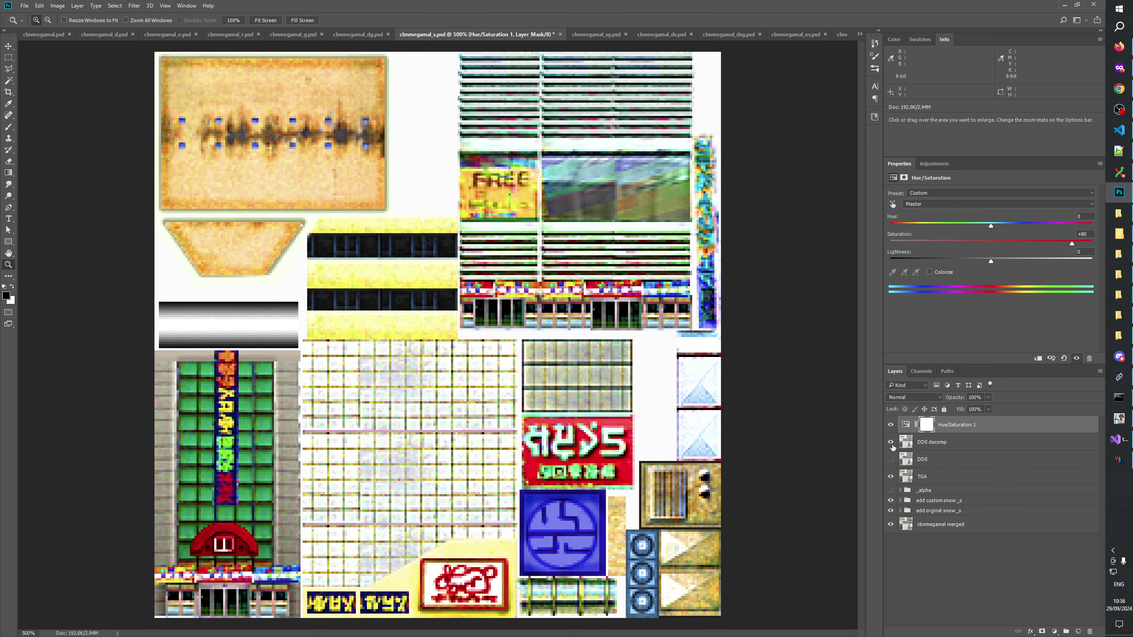
left_click(892, 447)
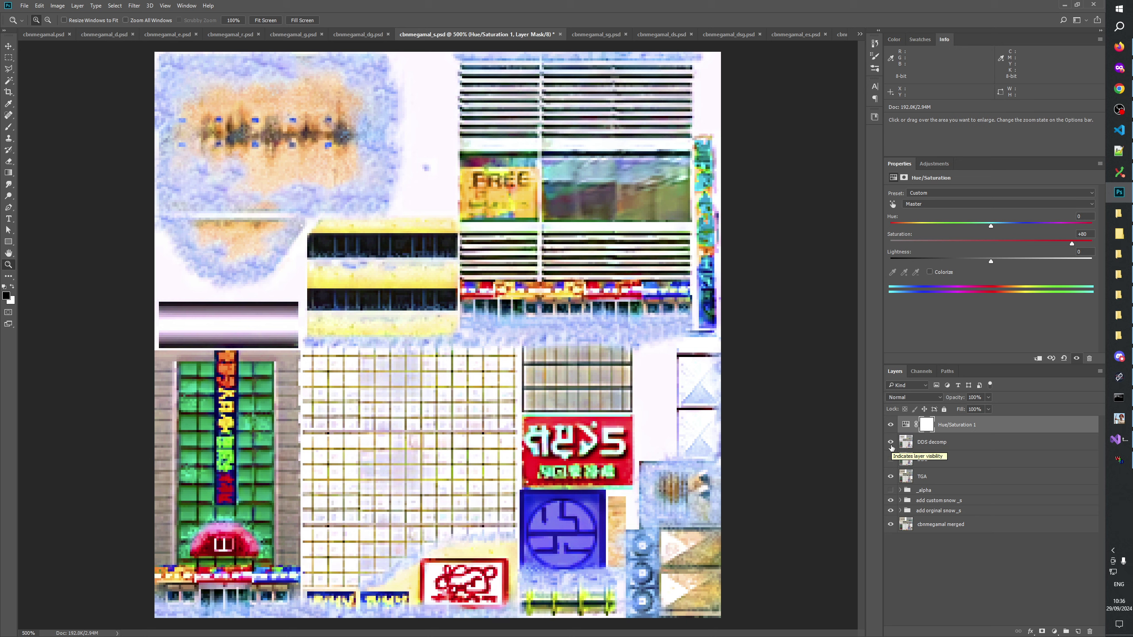
left_click(890, 443)
left_click(891, 443)
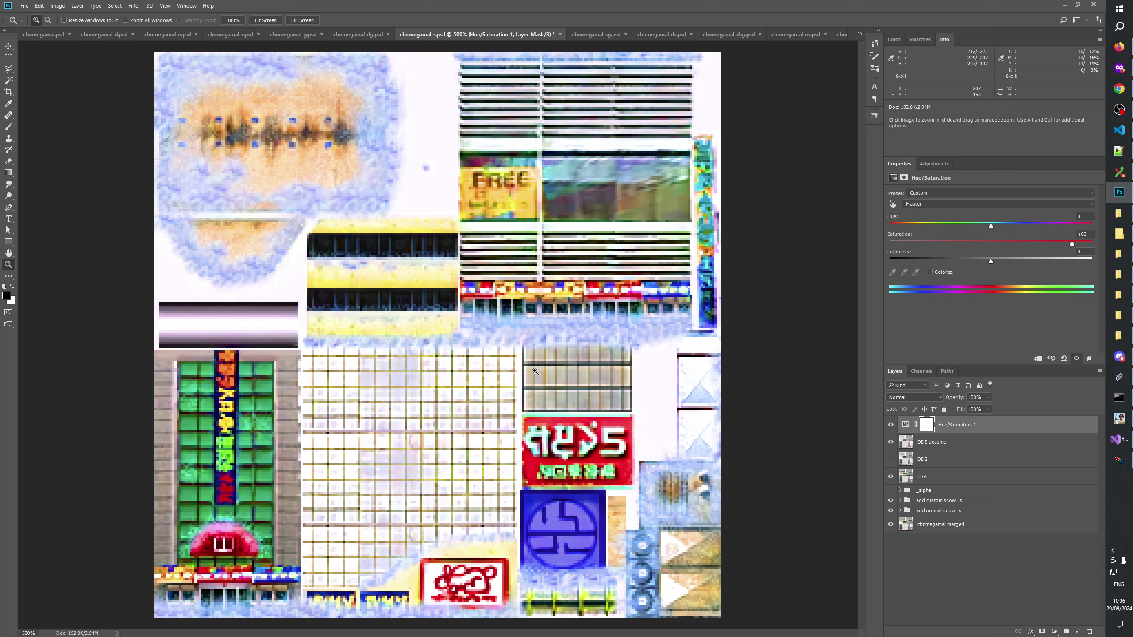
Marquee-select the window panel above the red sign, about 57 × 37 px, and compare its DDS decomp colours with TGA
key("m")
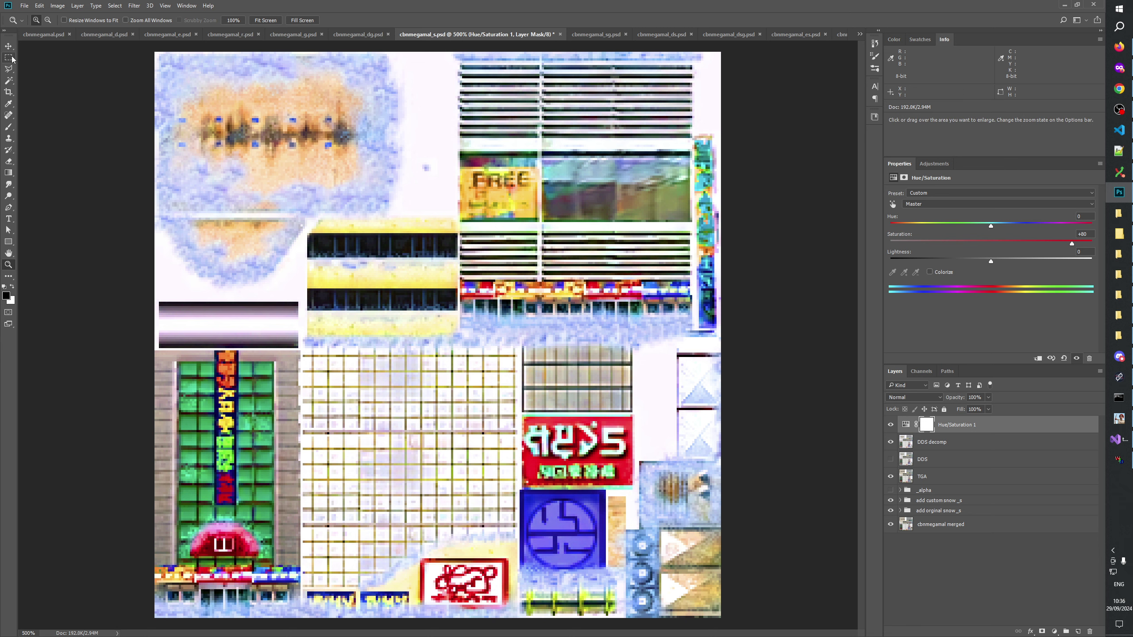
left_click_drag(516, 417, 640, 335)
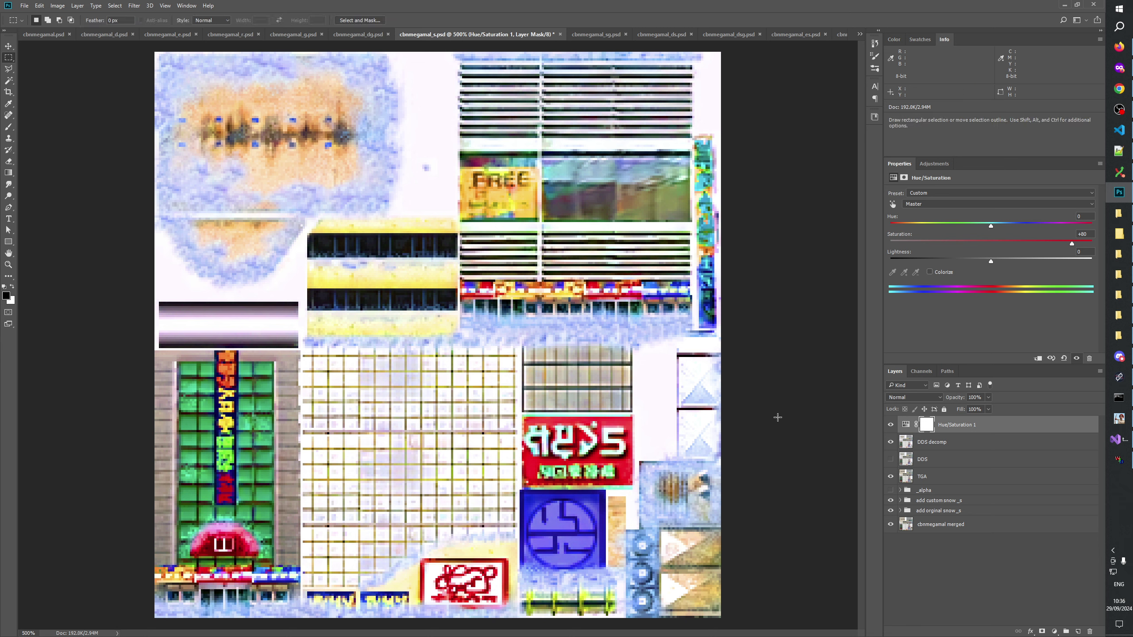
left_click(890, 445)
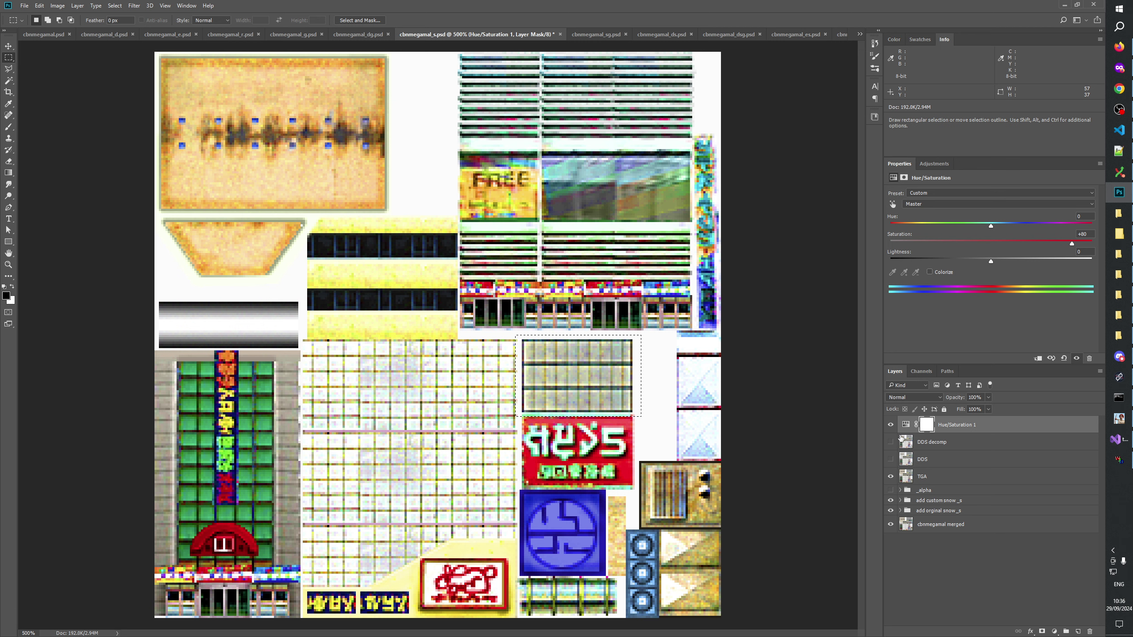
left_click(890, 442)
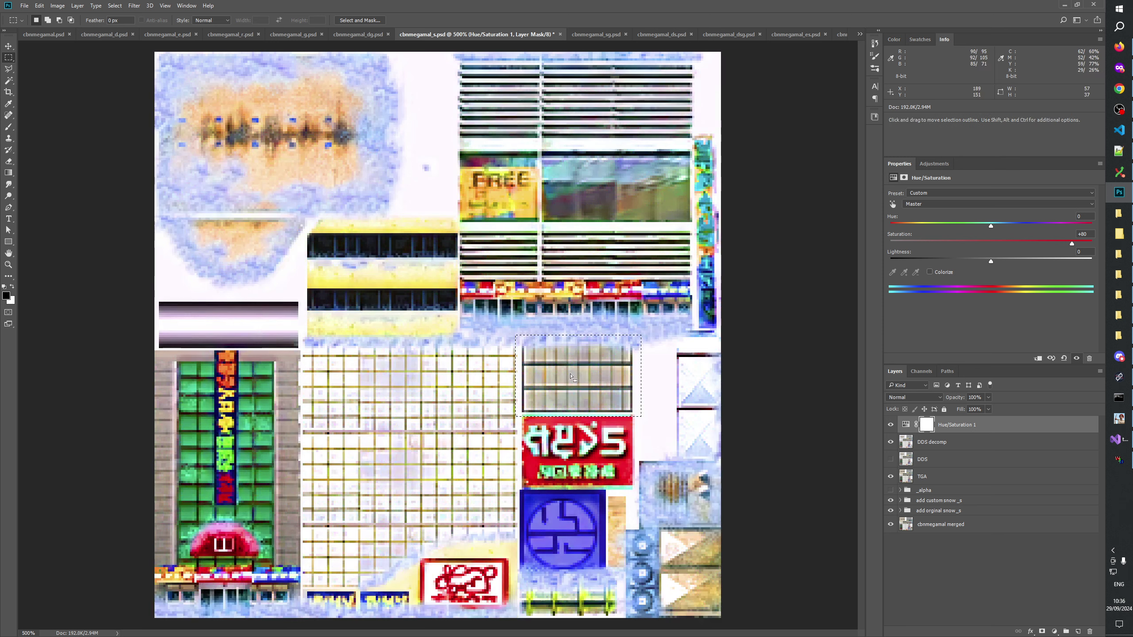
left_click(891, 443)
left_click(890, 443)
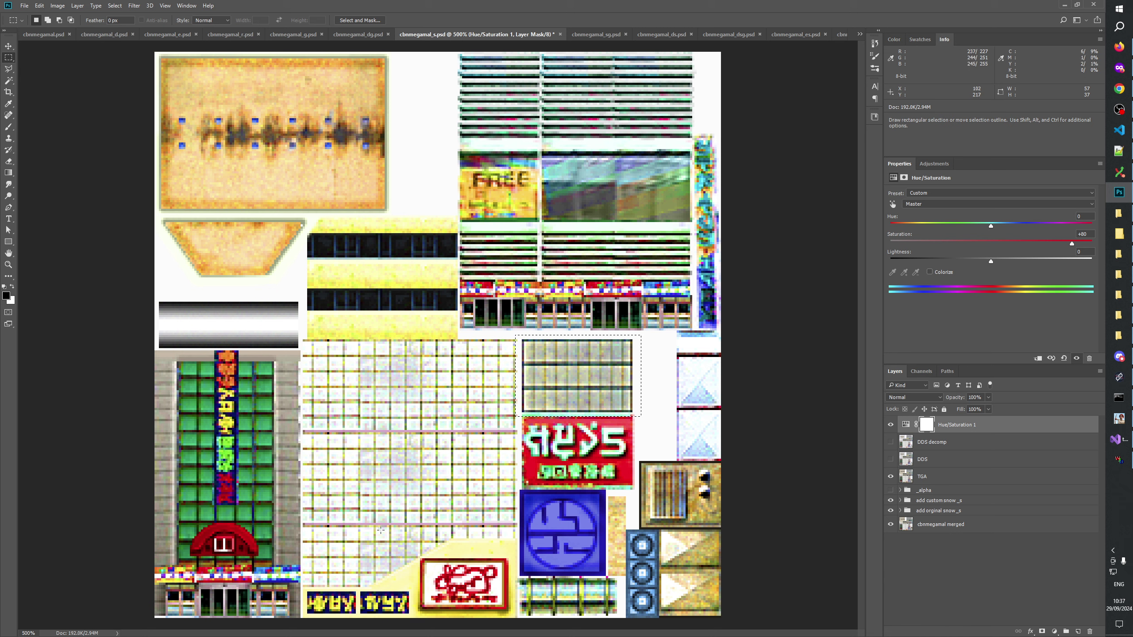
left_click(890, 442)
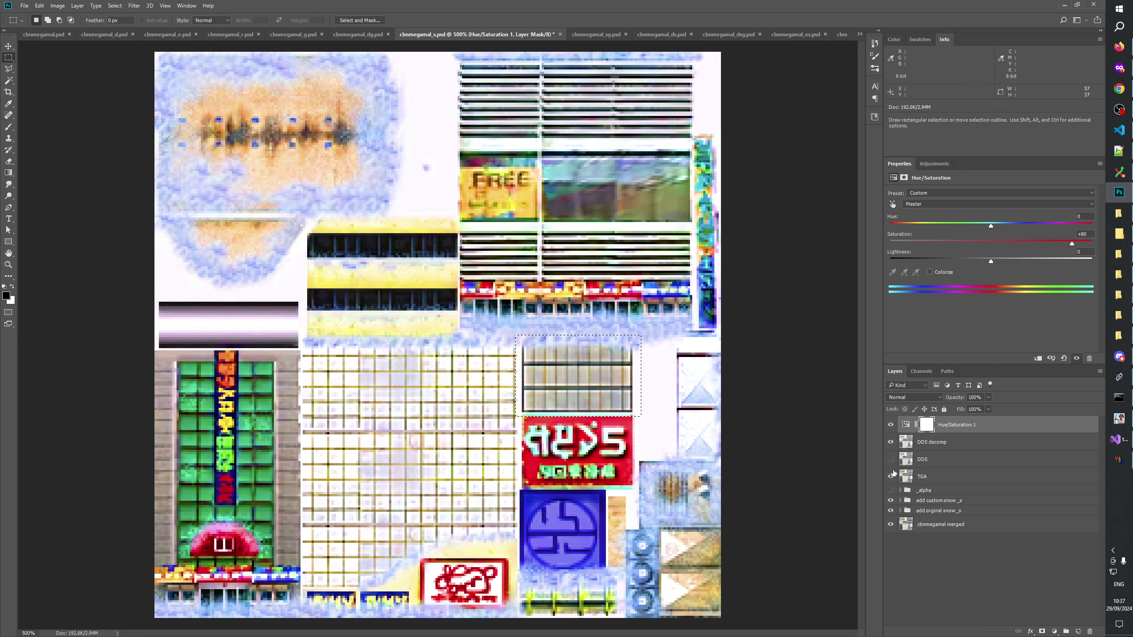
Hide DDS decomp and switch the DDS layer on and off to compare the selected window panel's colours with TGA
left_click(891, 441)
left_click(890, 460)
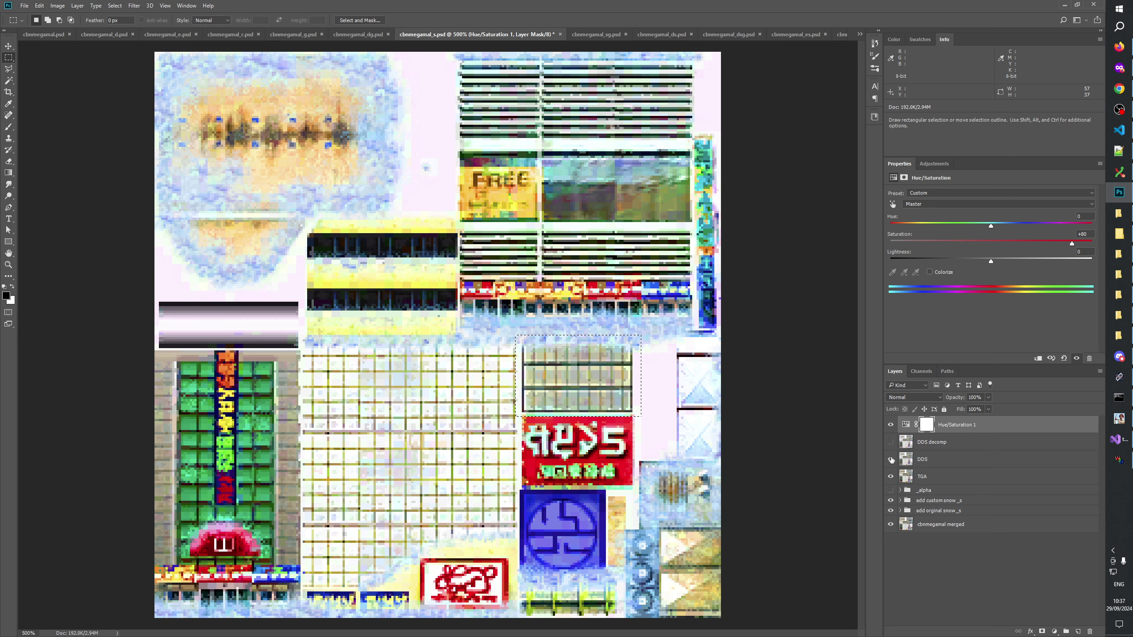
left_click(890, 460)
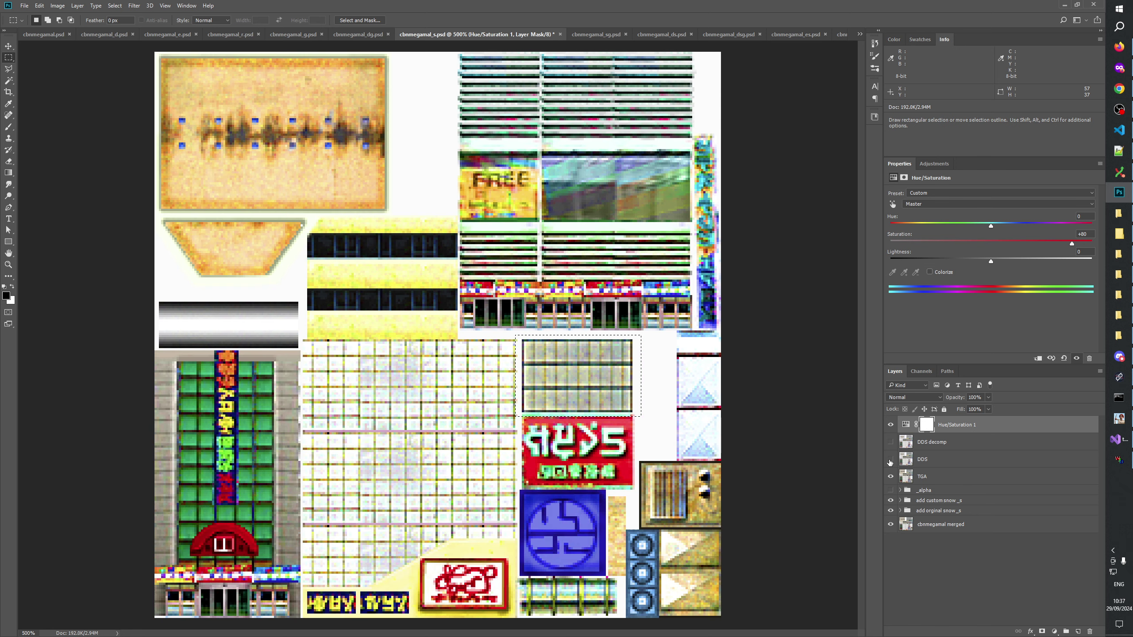
left_click(890, 459)
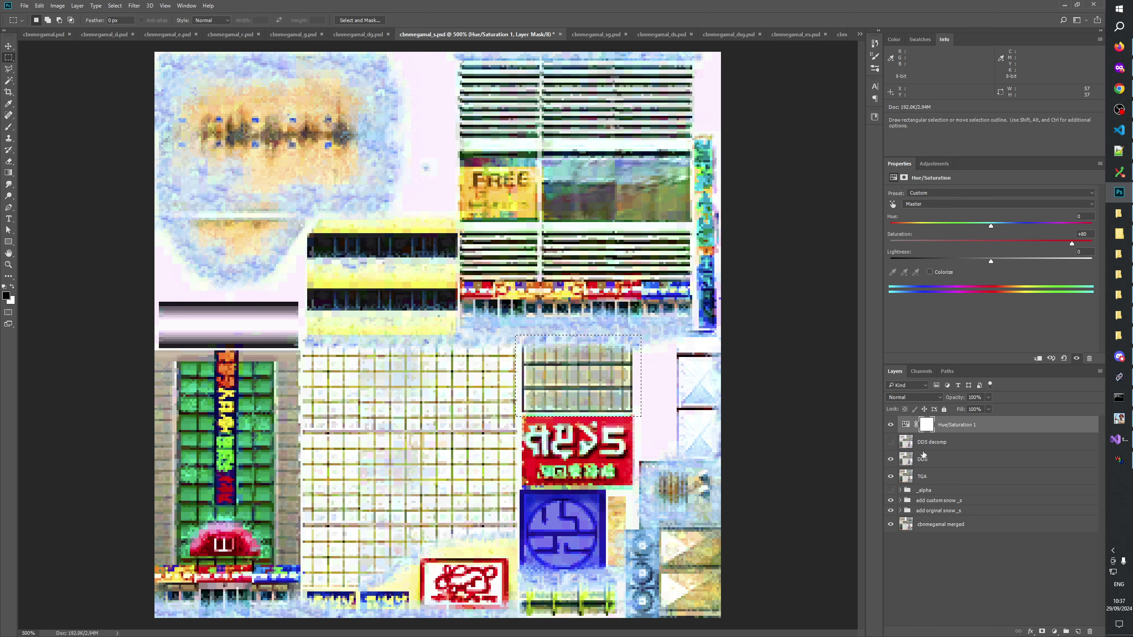
left_click(891, 460)
left_click(891, 460)
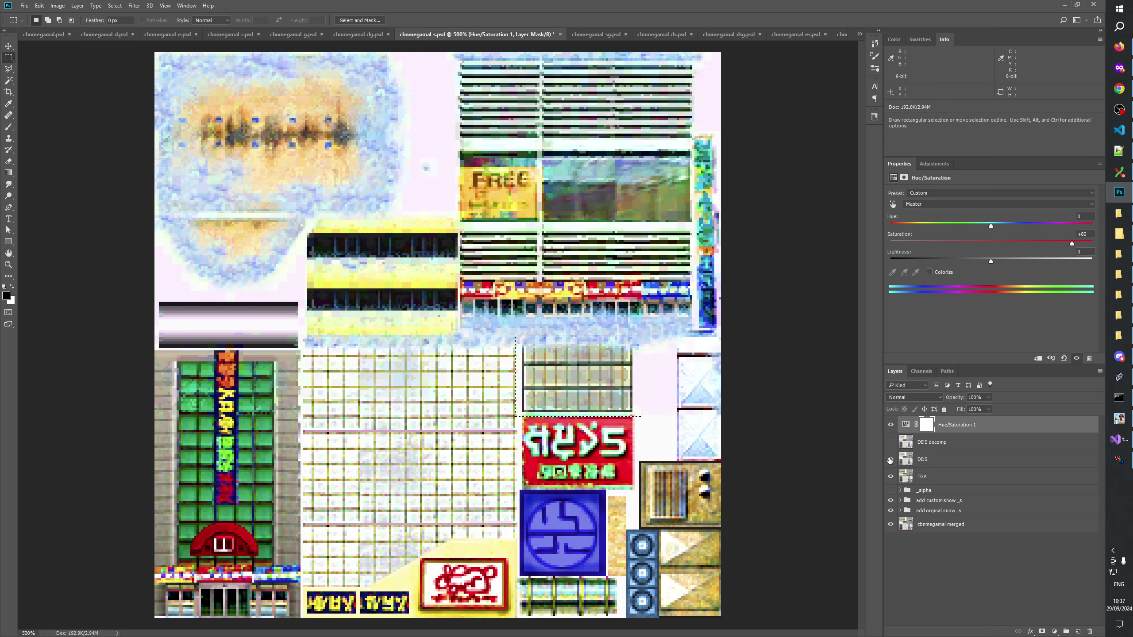
left_click(890, 459)
left_click(891, 460)
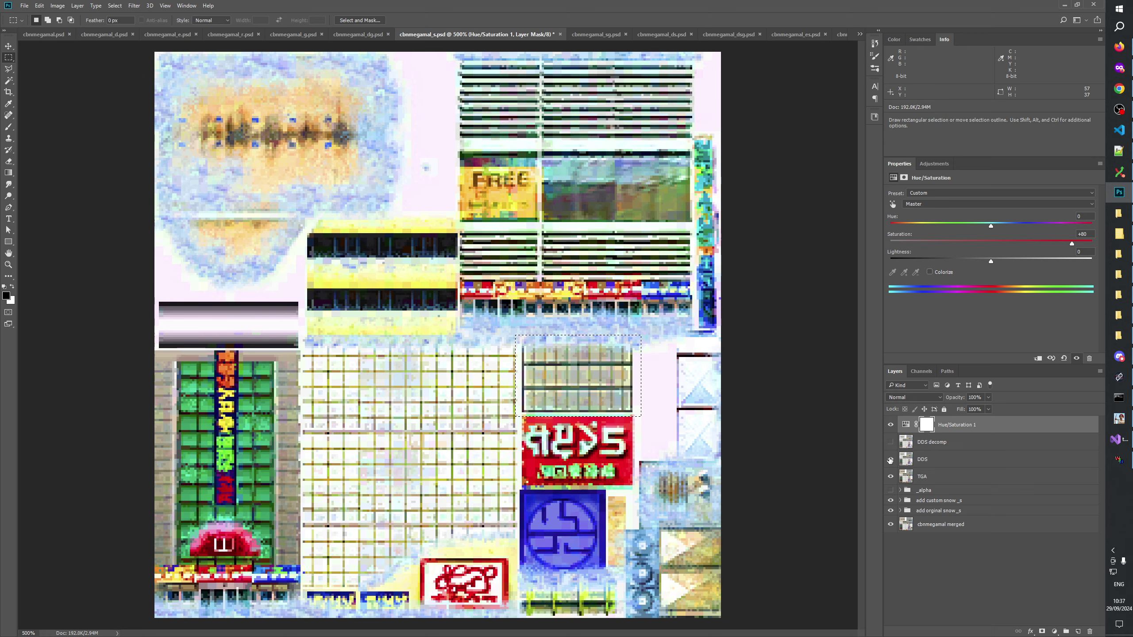
left_click(891, 459)
Compare the selected window panel in DDS decomp and TGA by switching DDS decomp visibility, leaving it shown
left_click(891, 442)
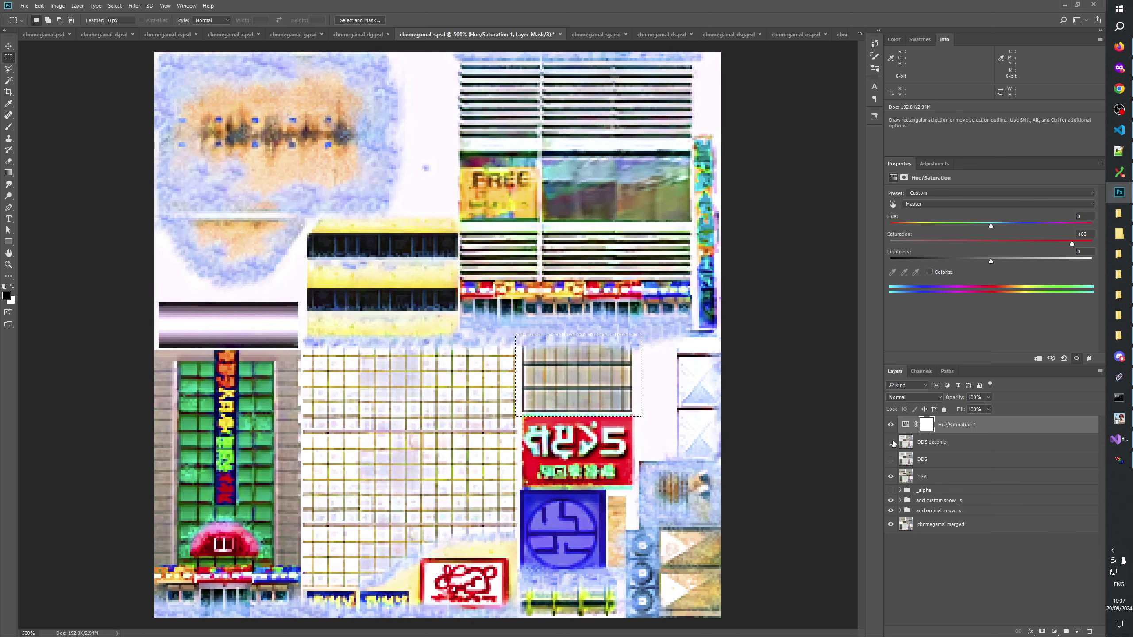
left_click(891, 442)
left_click(891, 442)
left_click(893, 443)
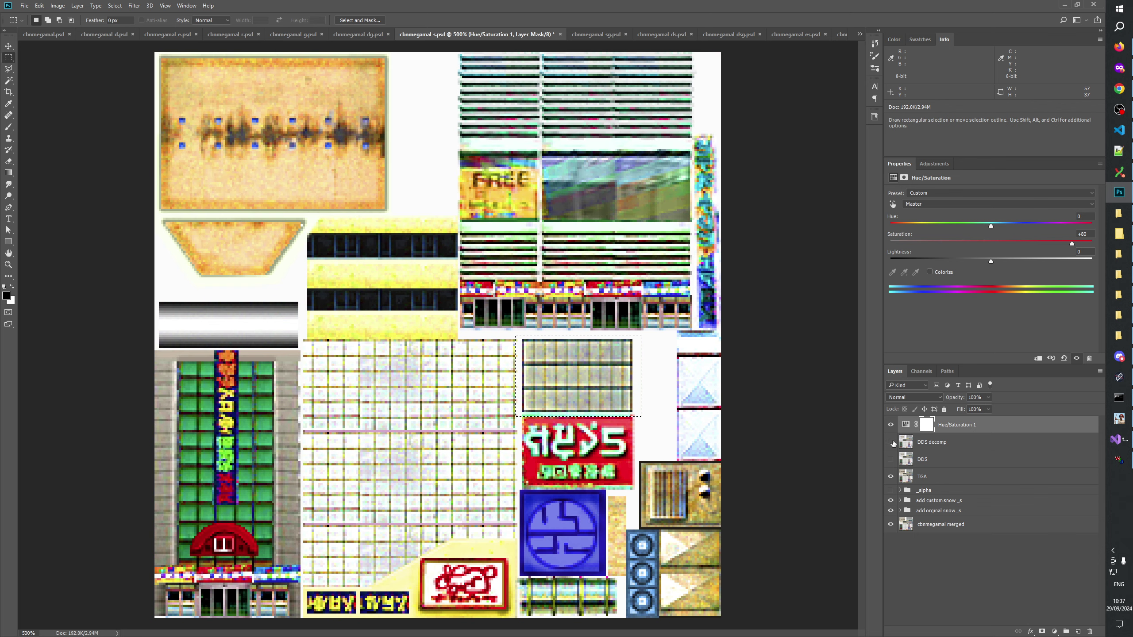
left_click(892, 442)
Show the DDS layer and repeatedly switch DDS decomp above it to compare the decompressed texture directly with the original DDS
left_click(891, 460)
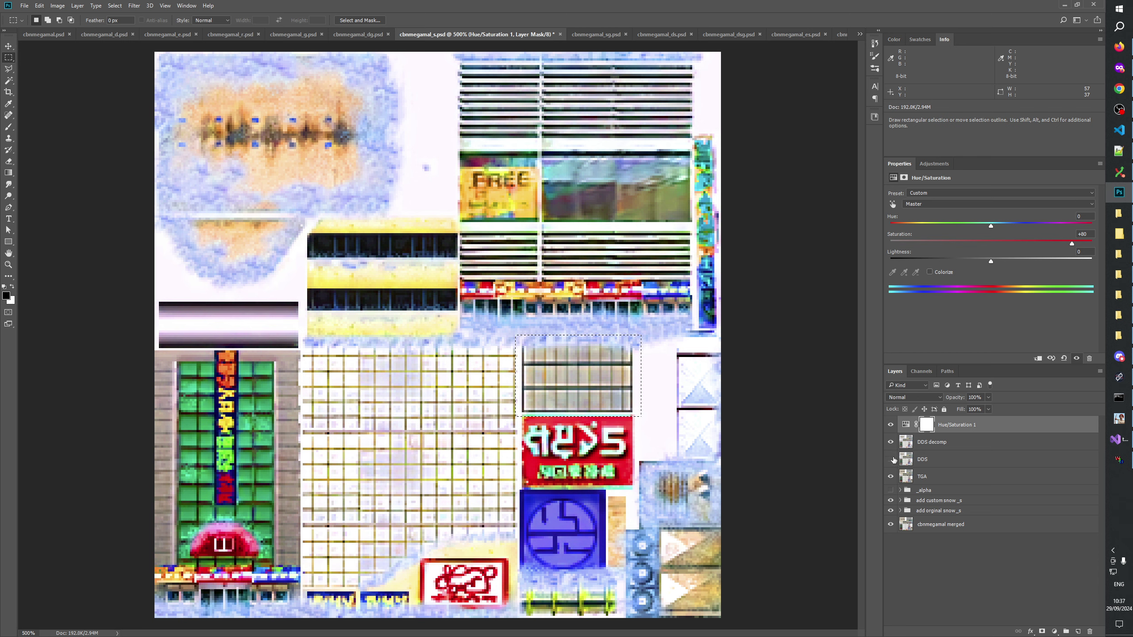
left_click(890, 443)
left_click(890, 443)
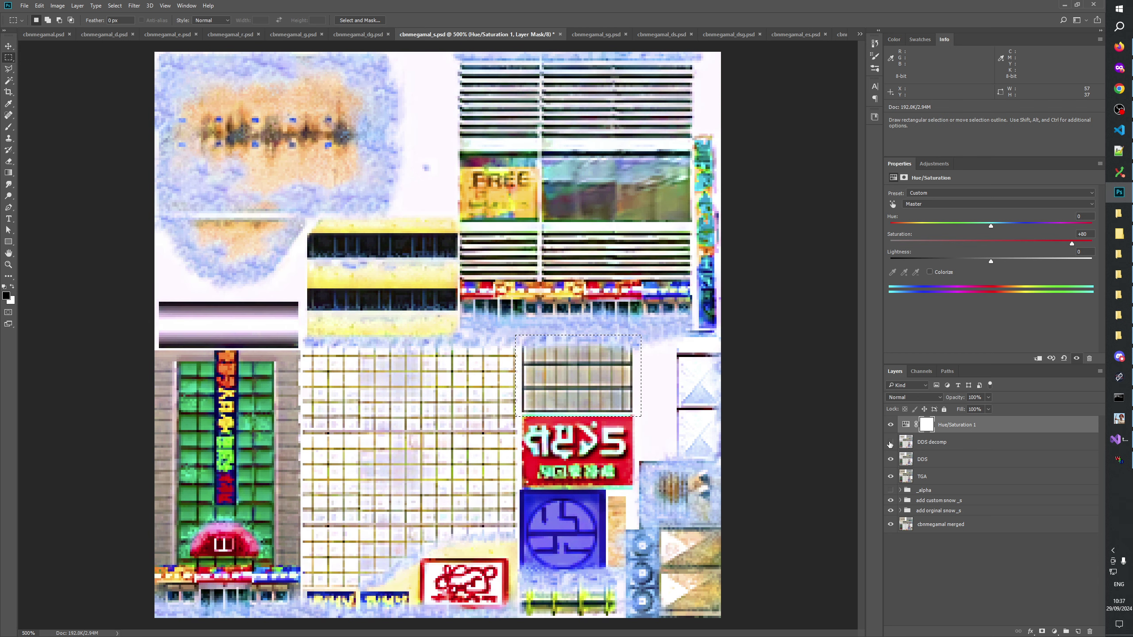
left_click(890, 442)
left_click(891, 442)
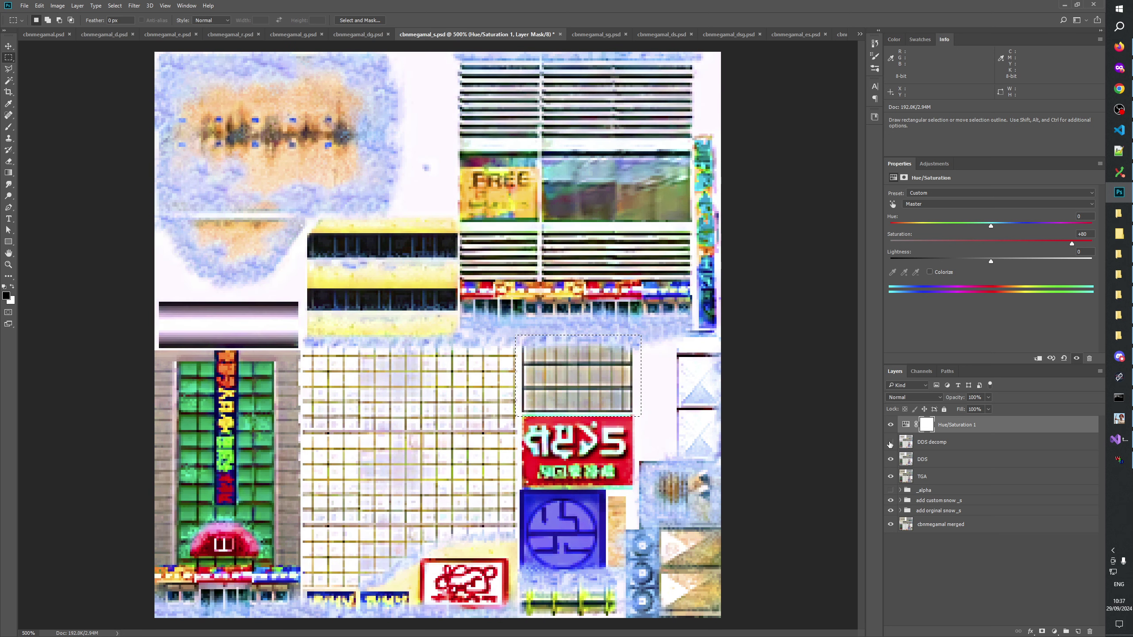
left_click(891, 442)
left_click(891, 443)
left_click(890, 443)
left_click(891, 442)
left_click(890, 442)
left_click(891, 443)
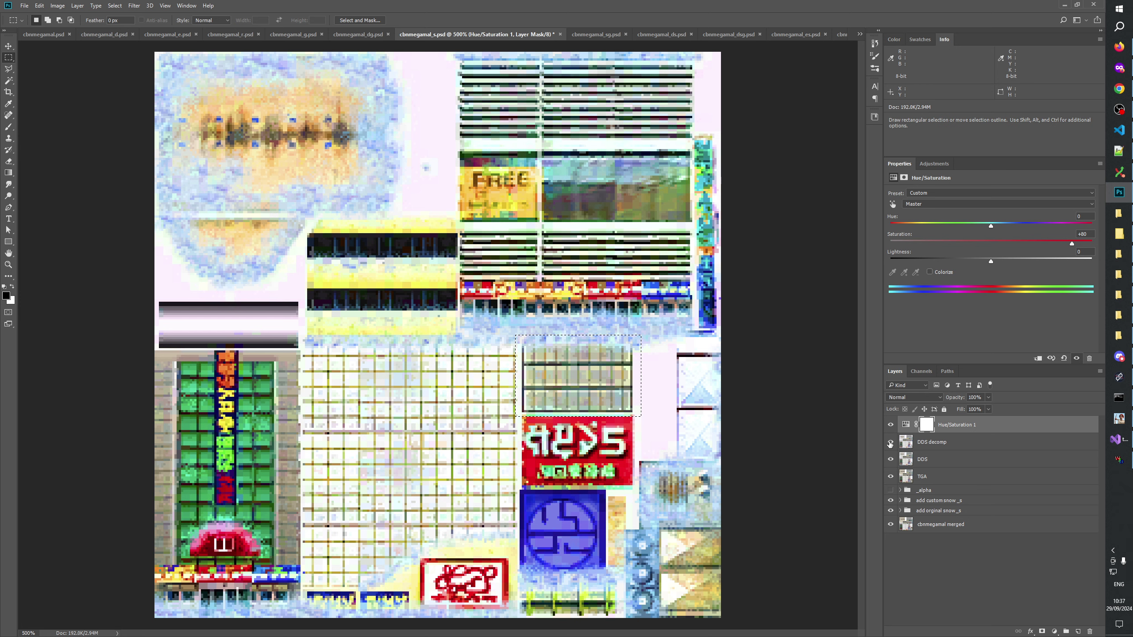
left_click(891, 442)
left_click(891, 443)
left_click(890, 443)
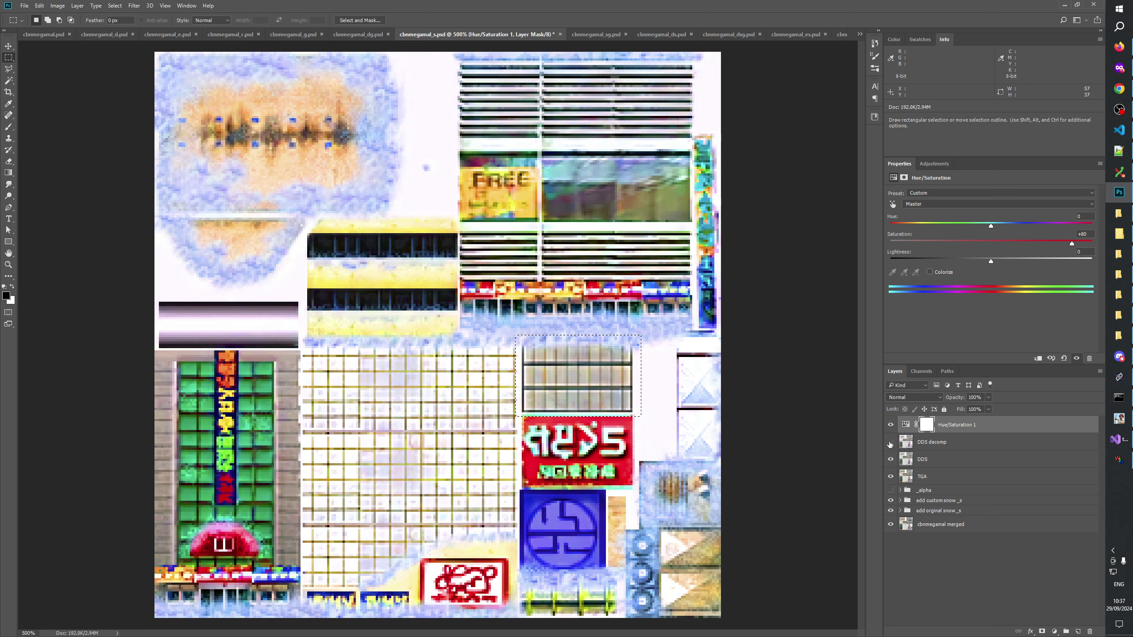
left_click(891, 442)
left_click(891, 443)
left_click(890, 443)
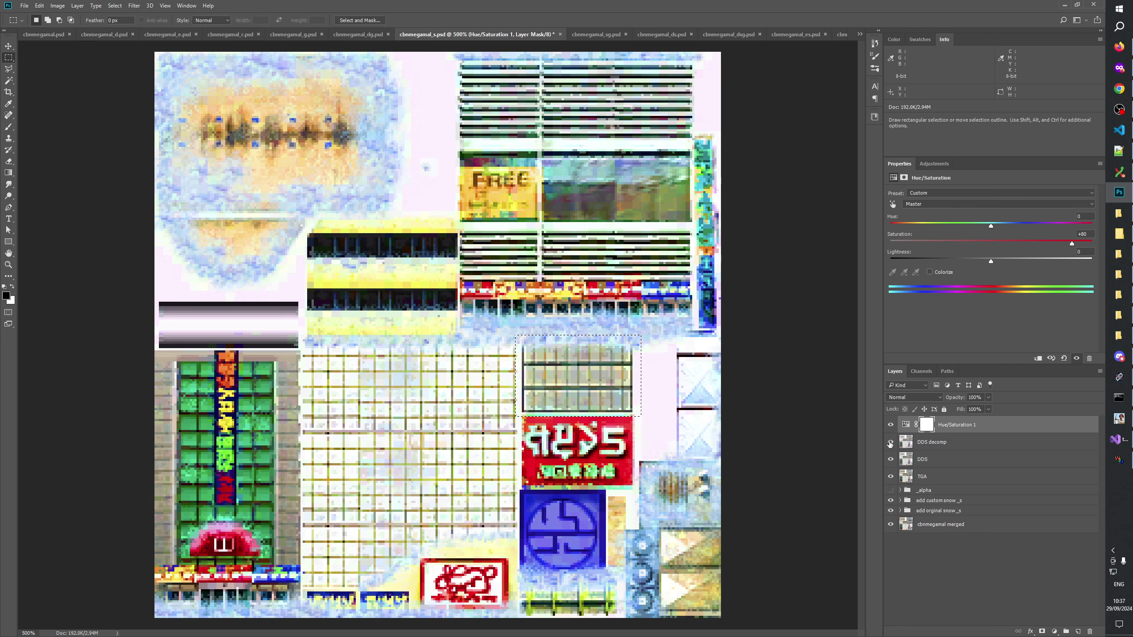
left_click(891, 442)
left_click(890, 443)
left_click(890, 444)
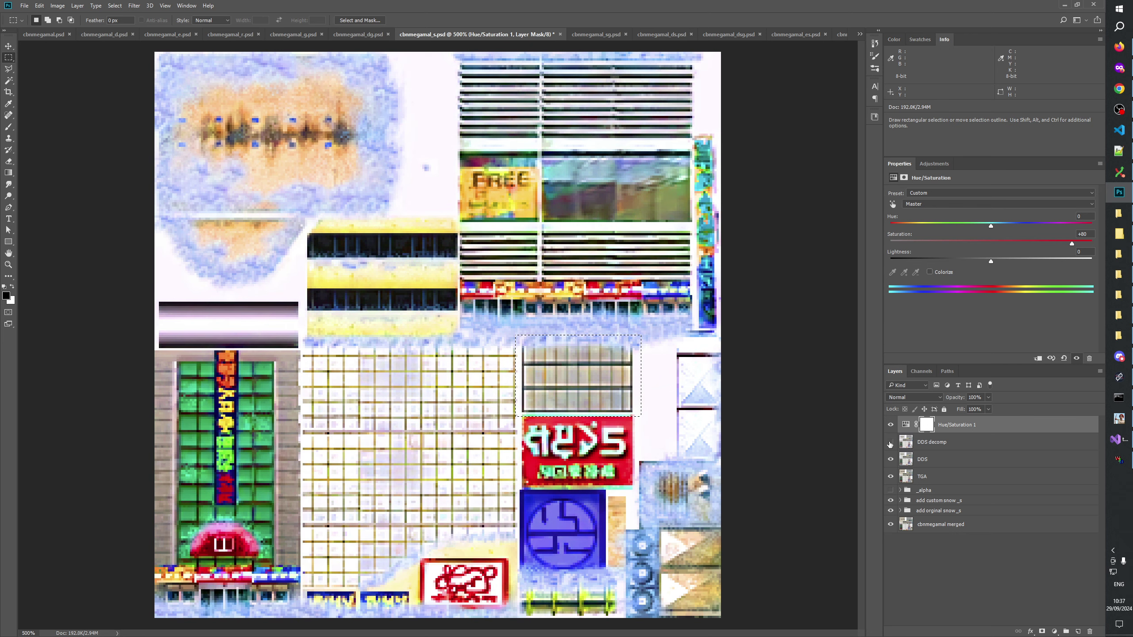
left_click(891, 442)
left_click(890, 442)
left_click(890, 443)
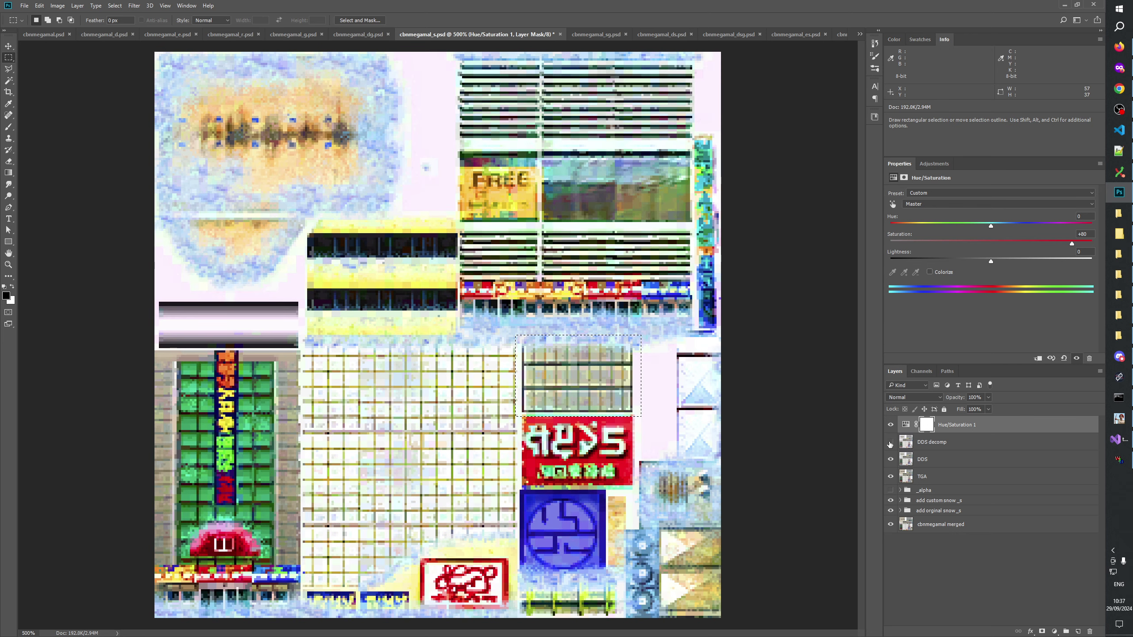
left_click(890, 442)
left_click(891, 443)
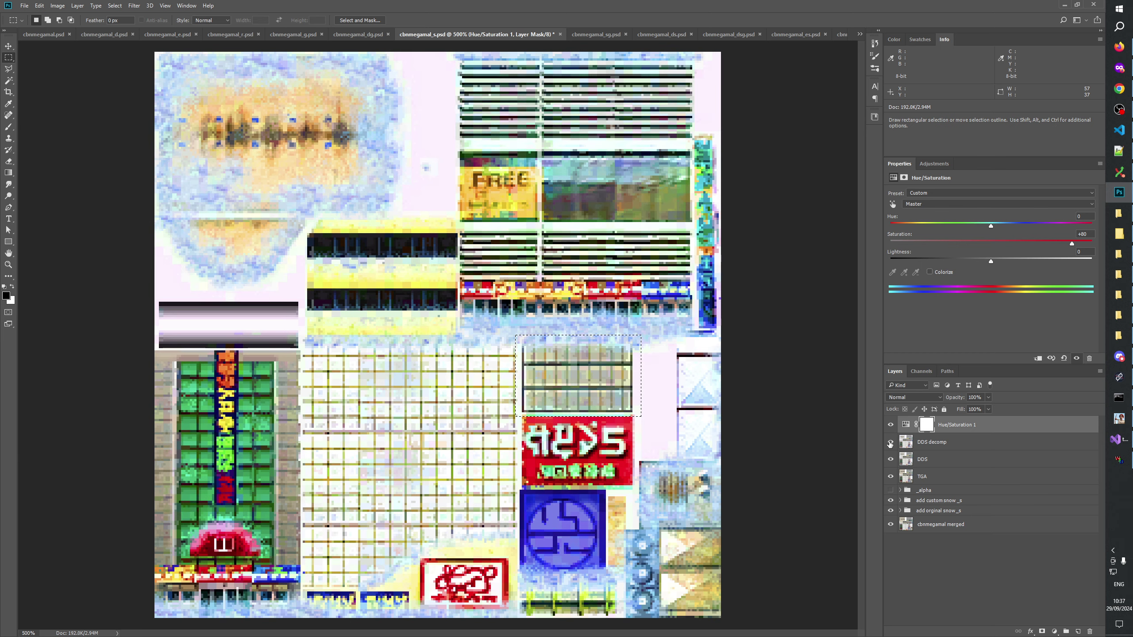
left_click(890, 442)
left_click(890, 443)
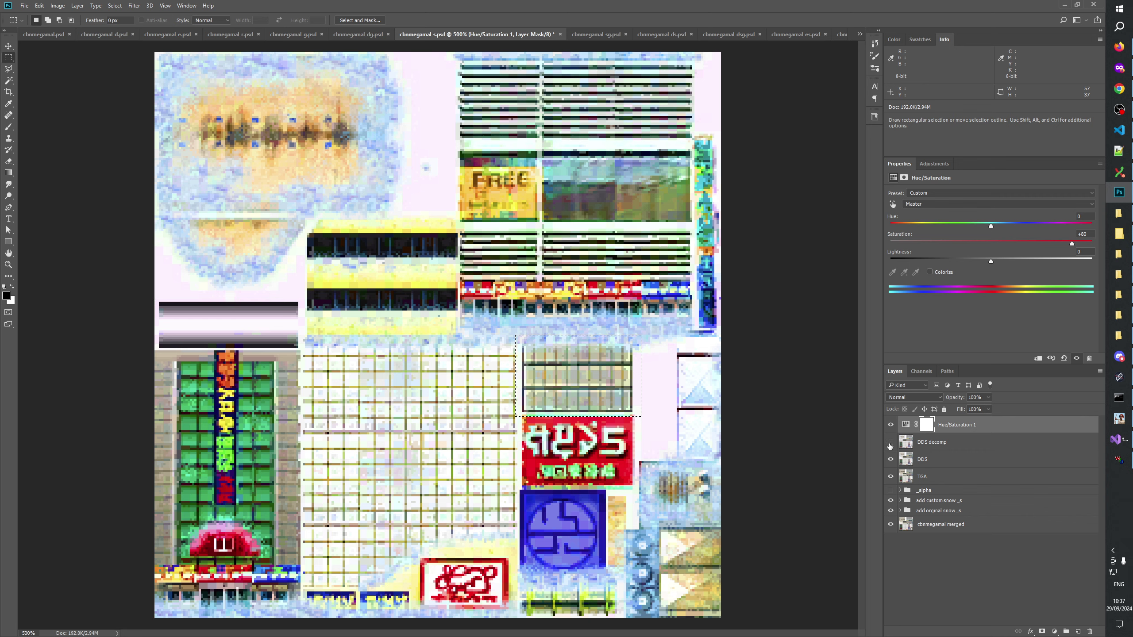
Recheck the DDS layer against TGA, leave it hidden, and show DDS decomp over TGA for another comparison
left_click(891, 459)
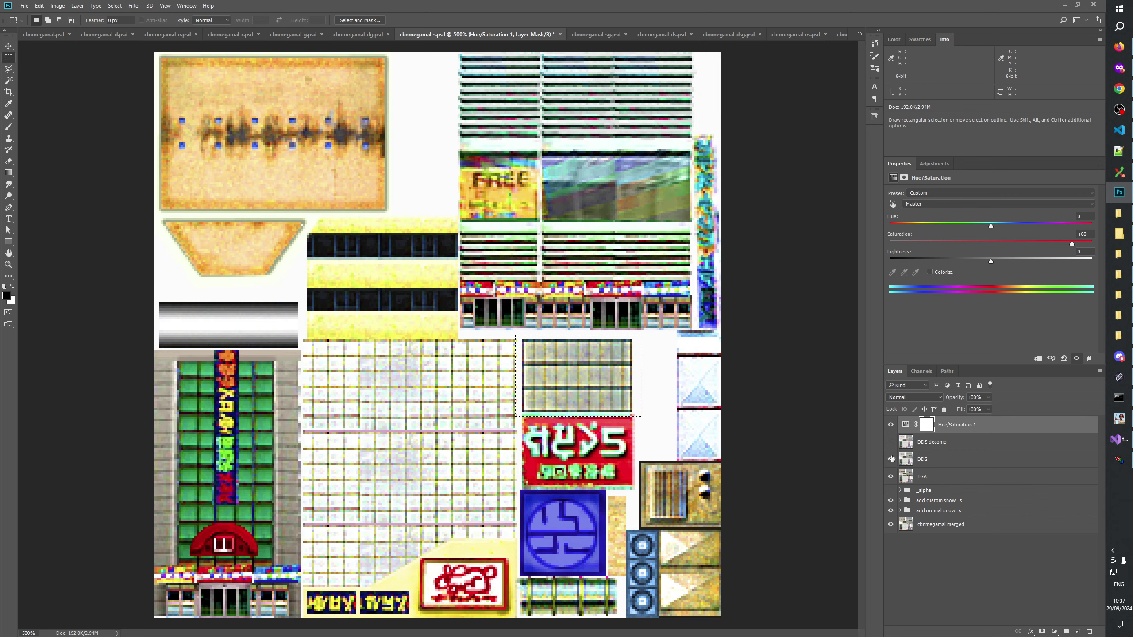
left_click(891, 459)
left_click(891, 443)
left_click(891, 444)
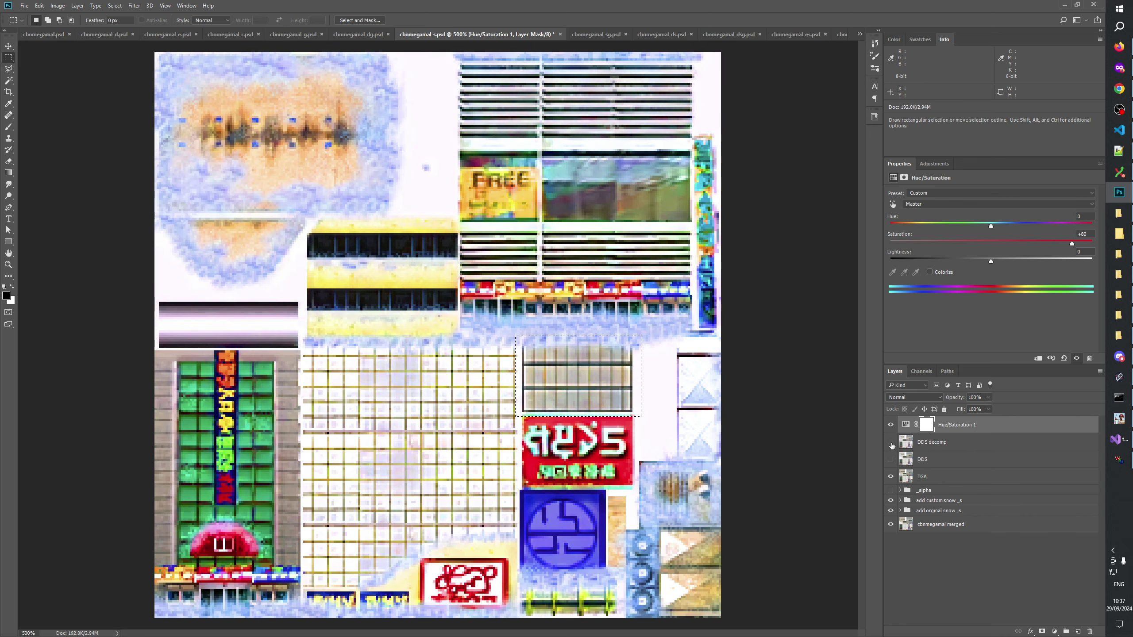
Repeatedly switch DDS decomp on and off over TGA to compare the two versions under boosted saturation, leaving it hidden
left_click(892, 443)
left_click(891, 443)
left_click(891, 443)
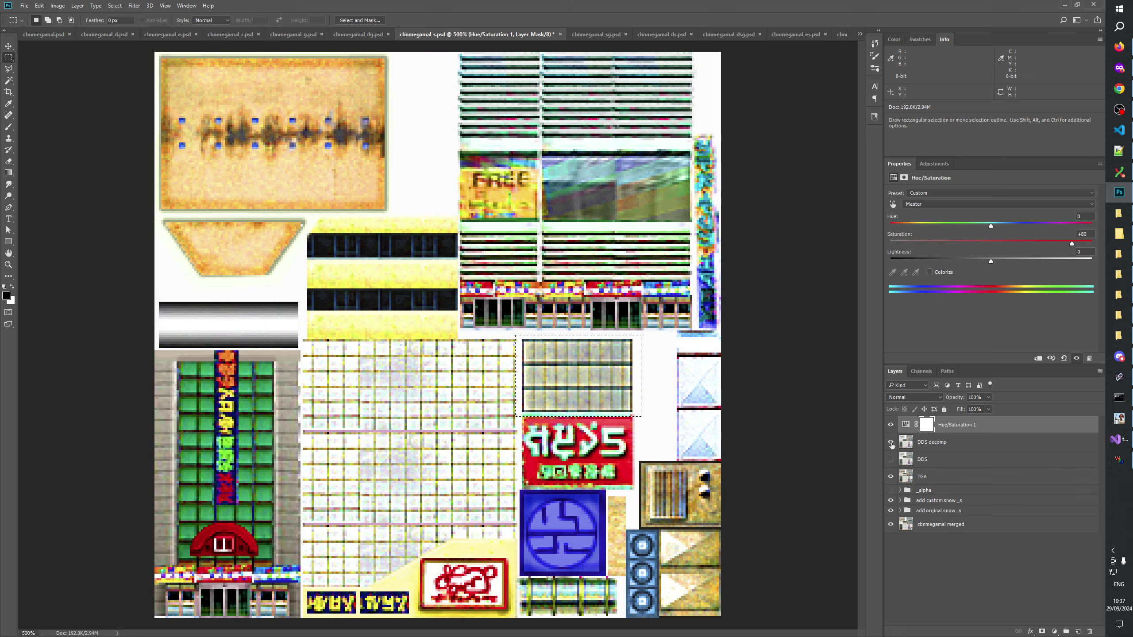
left_click(892, 443)
left_click(892, 443)
left_click(891, 443)
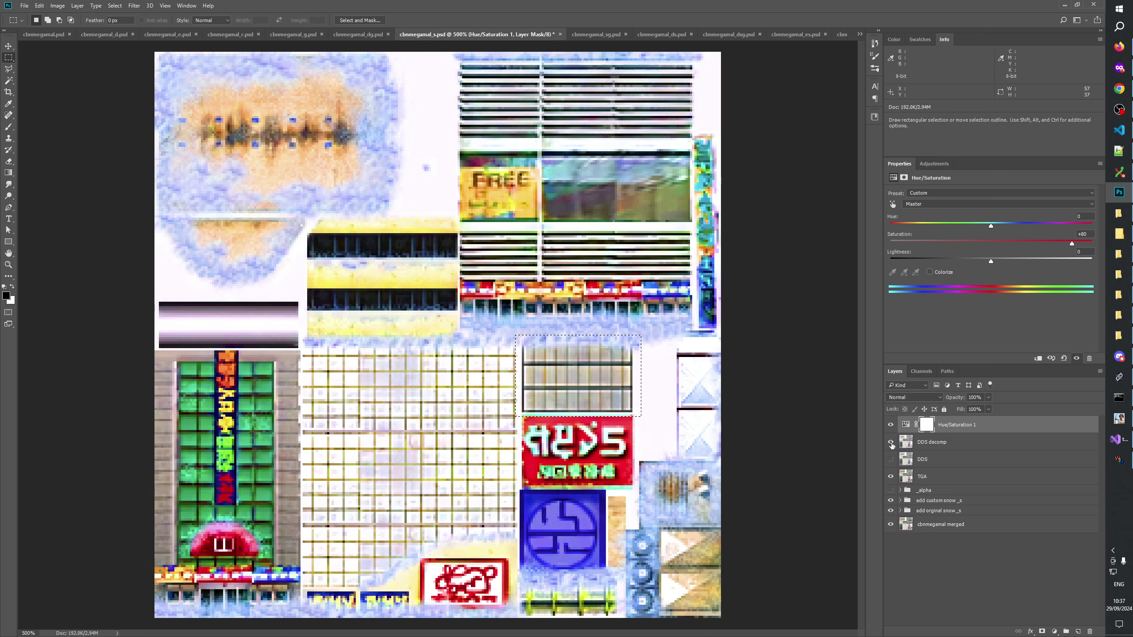
left_click(891, 443)
left_click(892, 443)
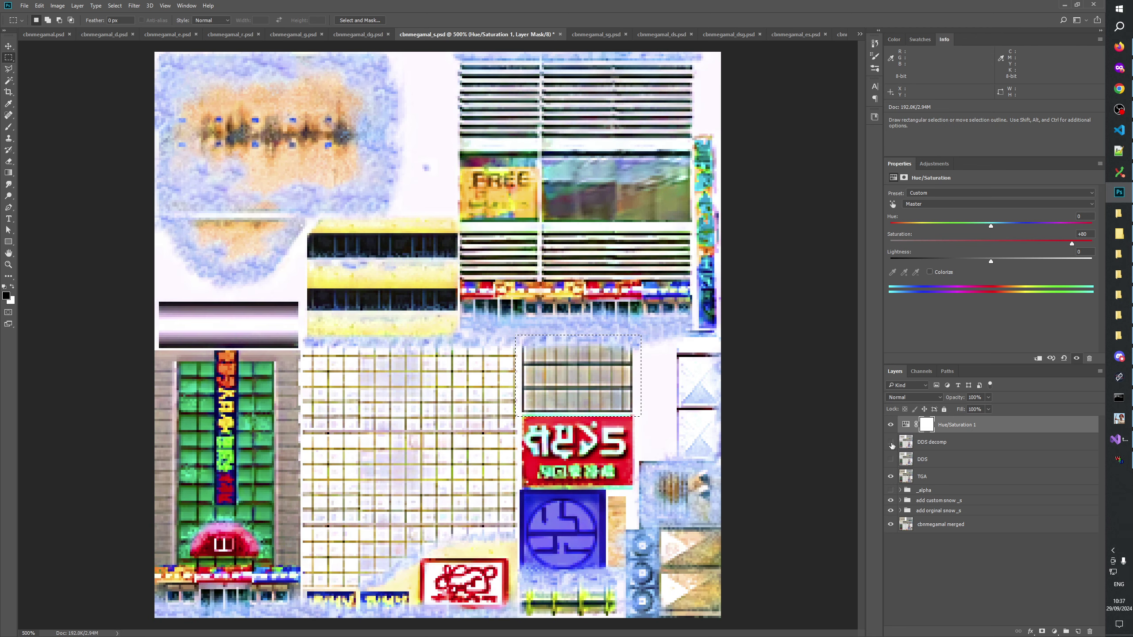
left_click(891, 443)
left_click(891, 443)
left_click(891, 443)
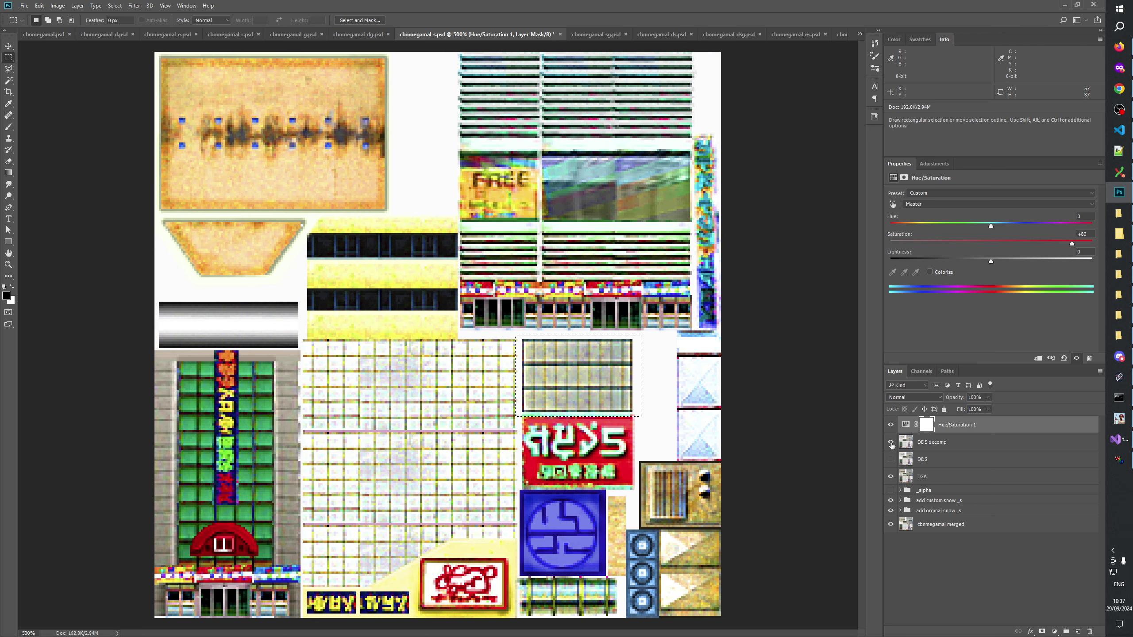
left_click(891, 443)
left_click(892, 443)
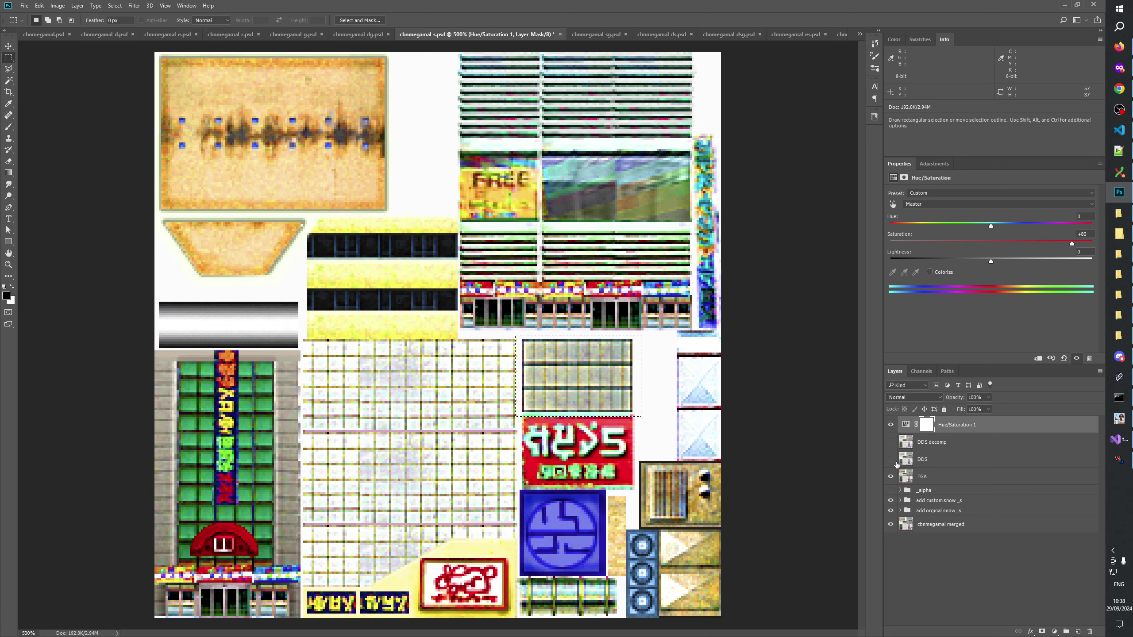
Switch the DDS layer's visibility over TGA to compare the compressed texture with the source
left_click(891, 461)
left_click(891, 461)
left_click(891, 461)
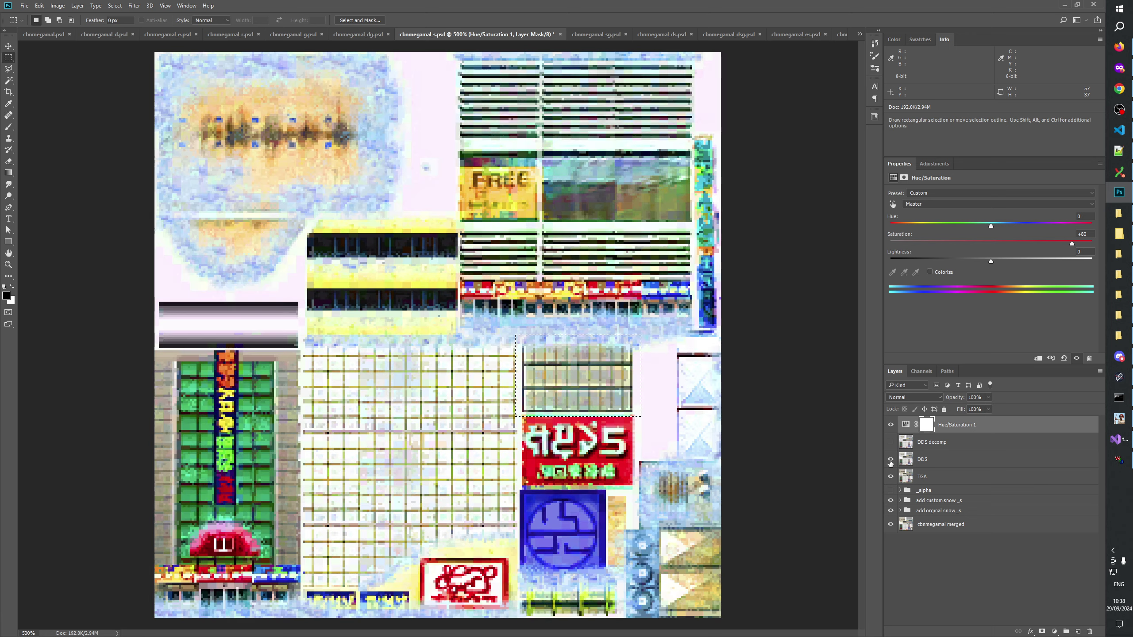
Alternate the visibility of DDS and DDS decomp to compare their saturated colours, leaving both layers shown
left_click_drag(891, 461, 889, 453)
left_click(889, 451)
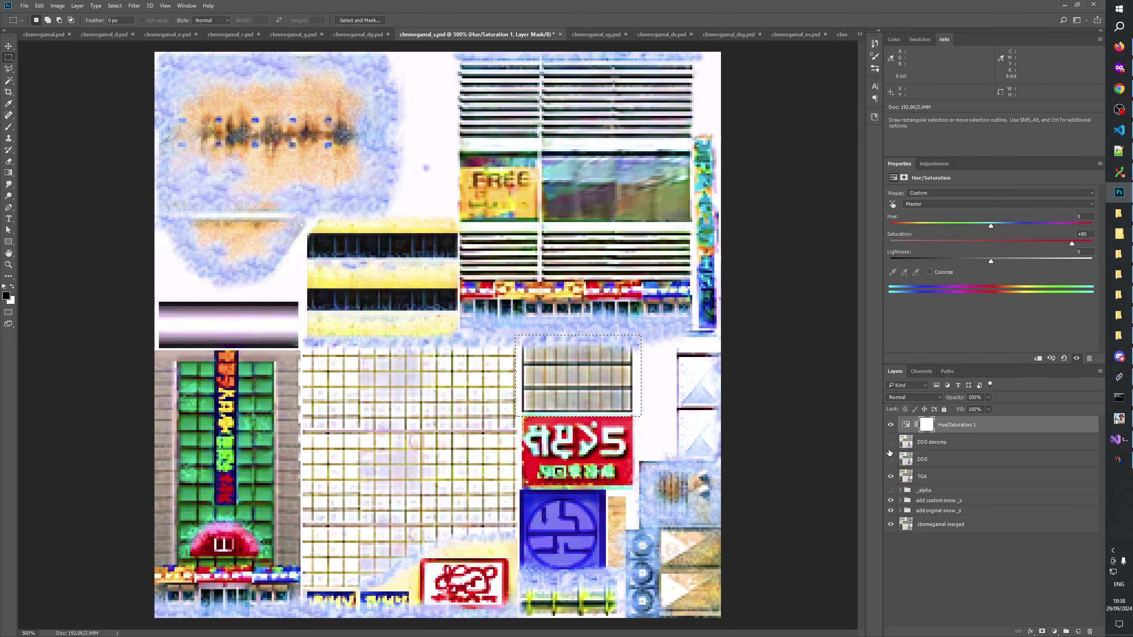
left_click(889, 451)
left_click(890, 451)
left_click(890, 451)
left_click(889, 451)
left_click(889, 451)
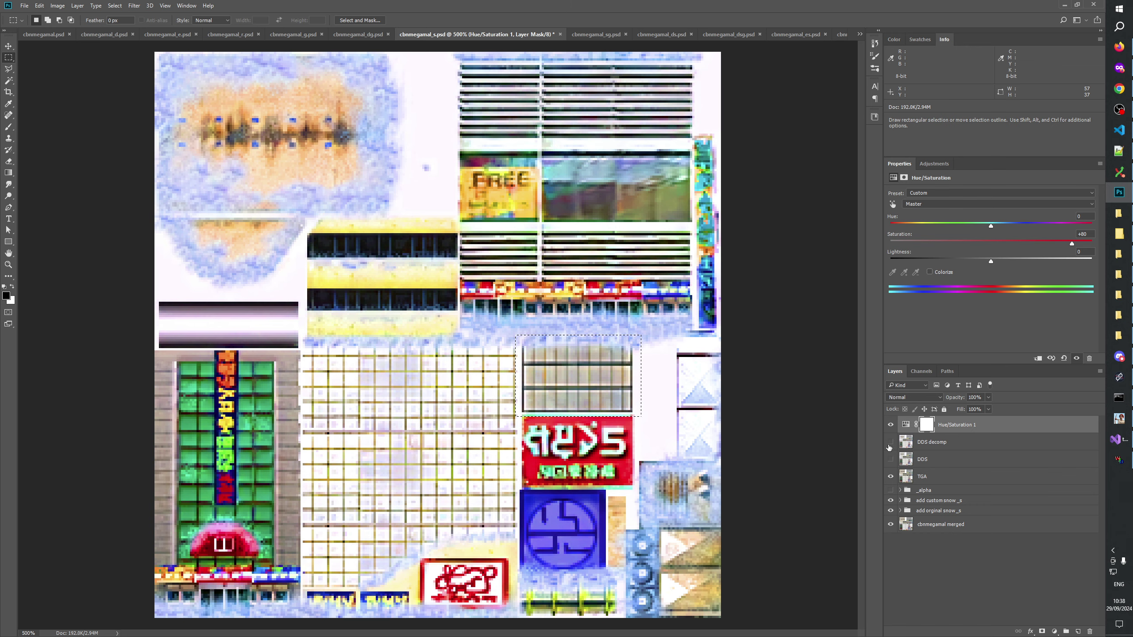
left_click(889, 443)
left_click(891, 459)
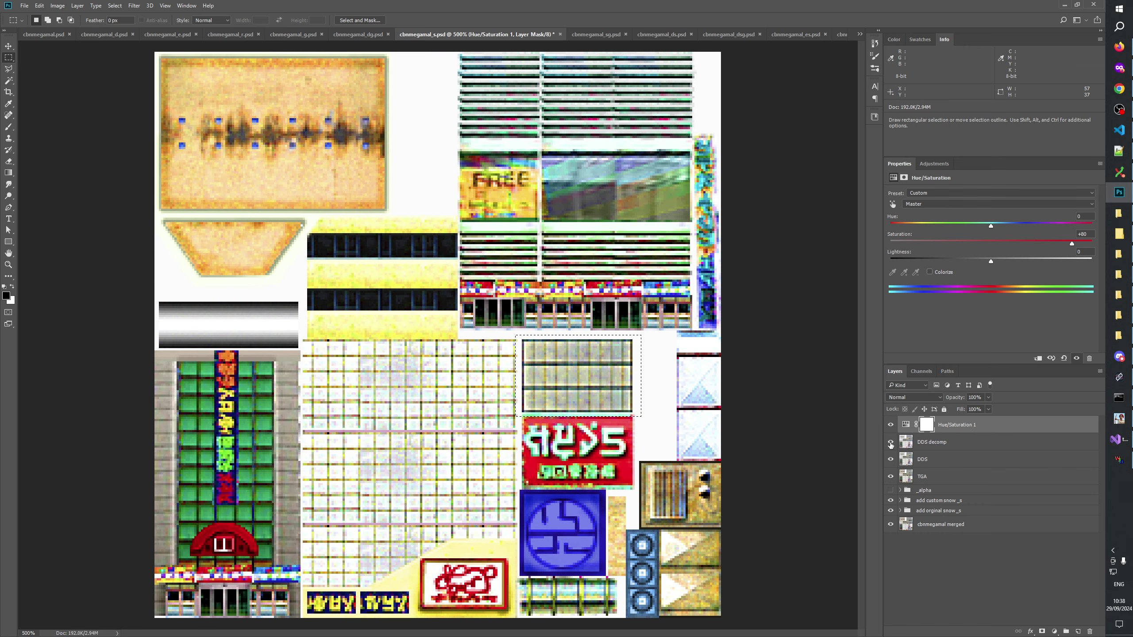
left_click(891, 443)
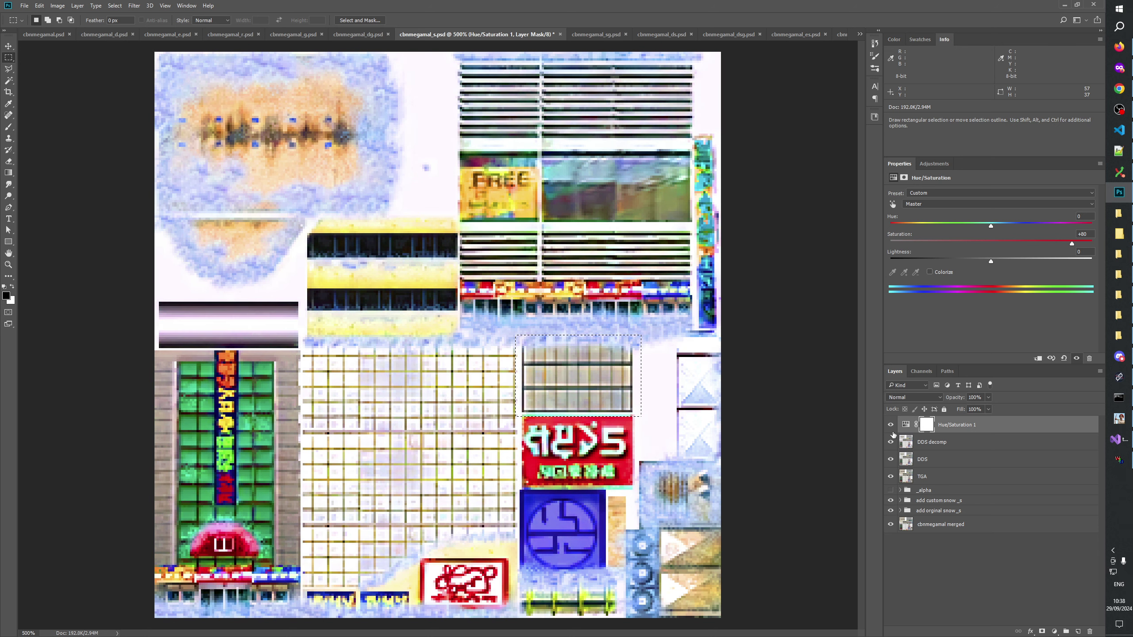
Hide Hue/Saturation 1 and repeatedly switch DDS decomp over DDS to compare them at normal saturation, leaving DDS decomp shown
left_click(890, 425)
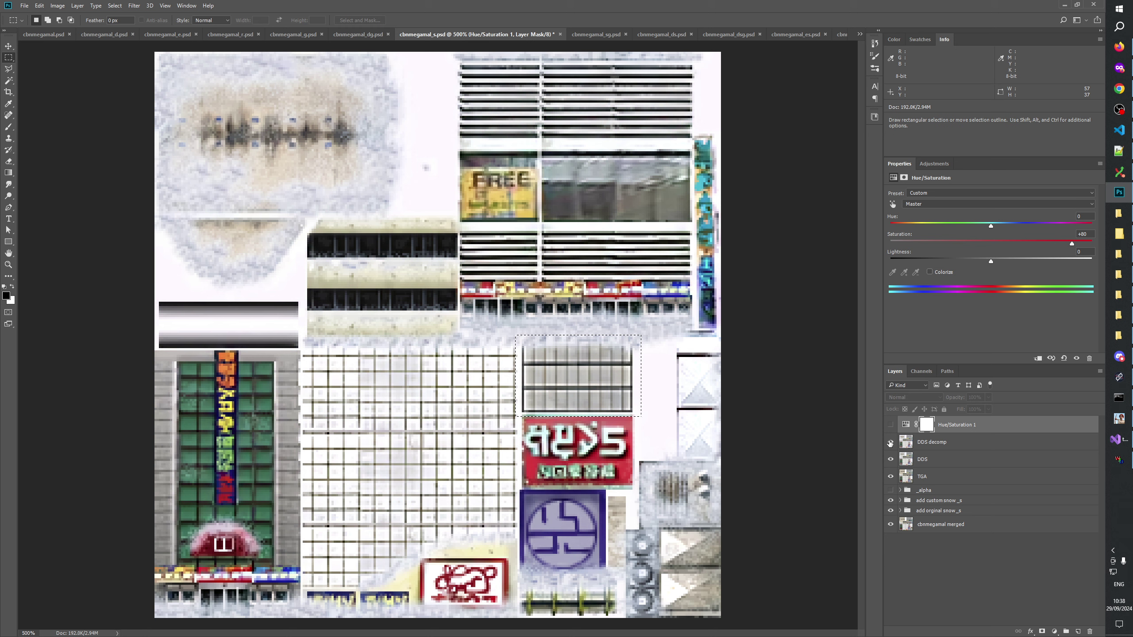
left_click(890, 441)
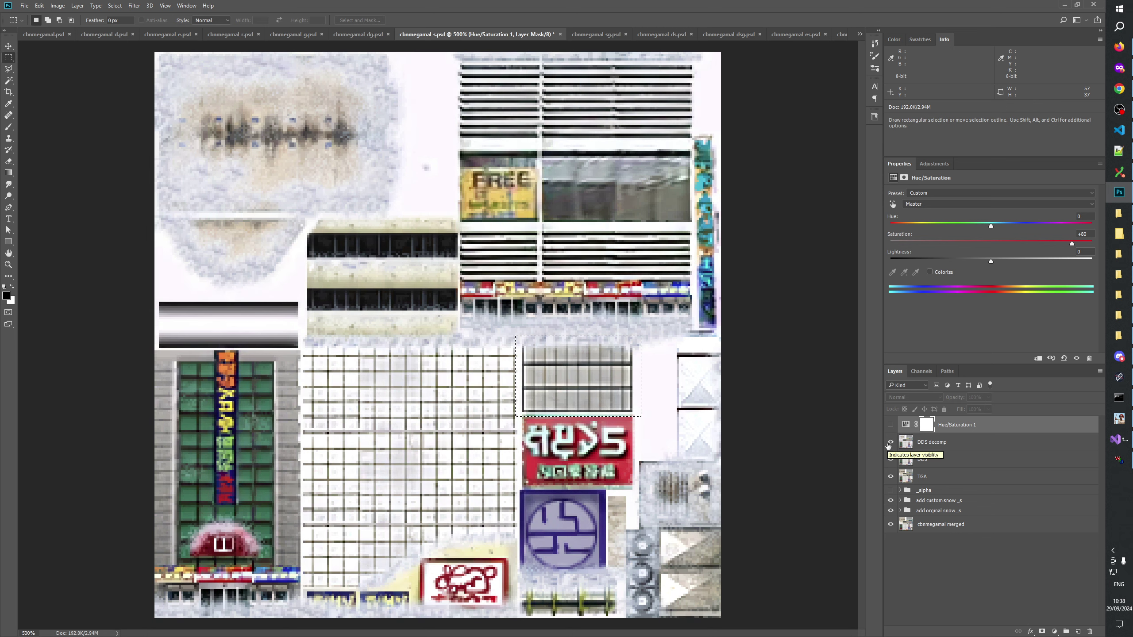
left_click(890, 443)
left_click(890, 443)
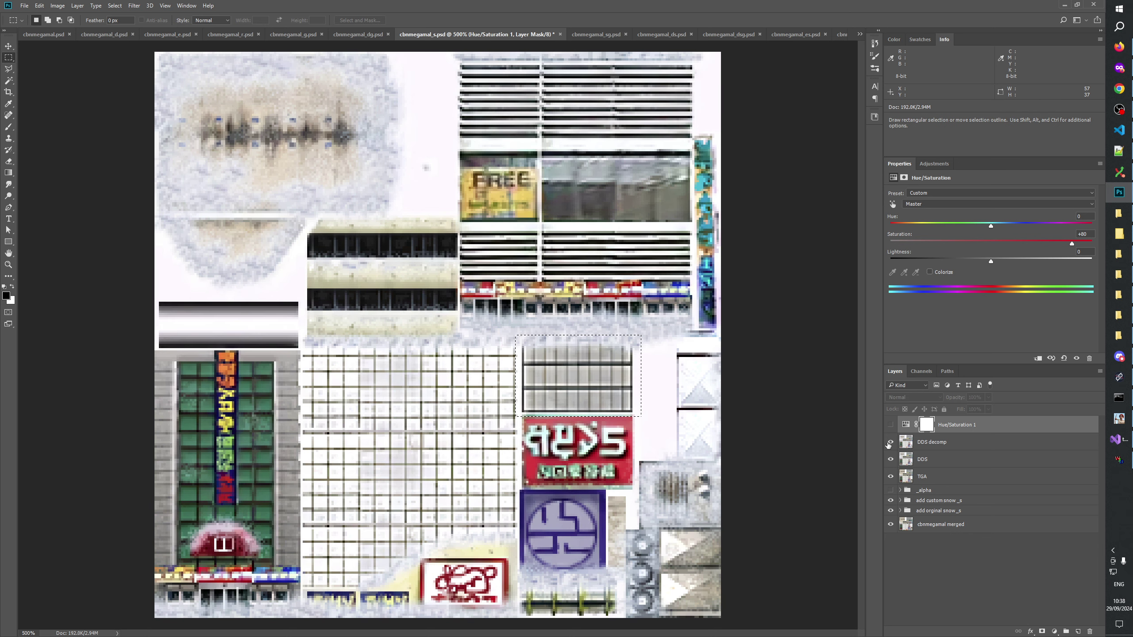
left_click(890, 443)
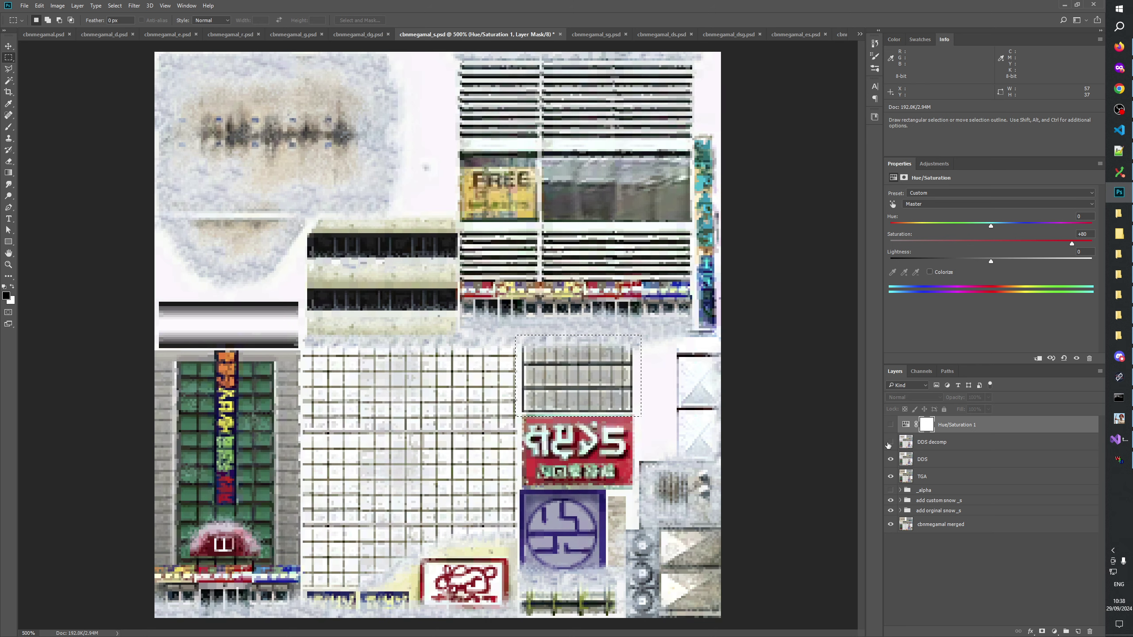
left_click(890, 443)
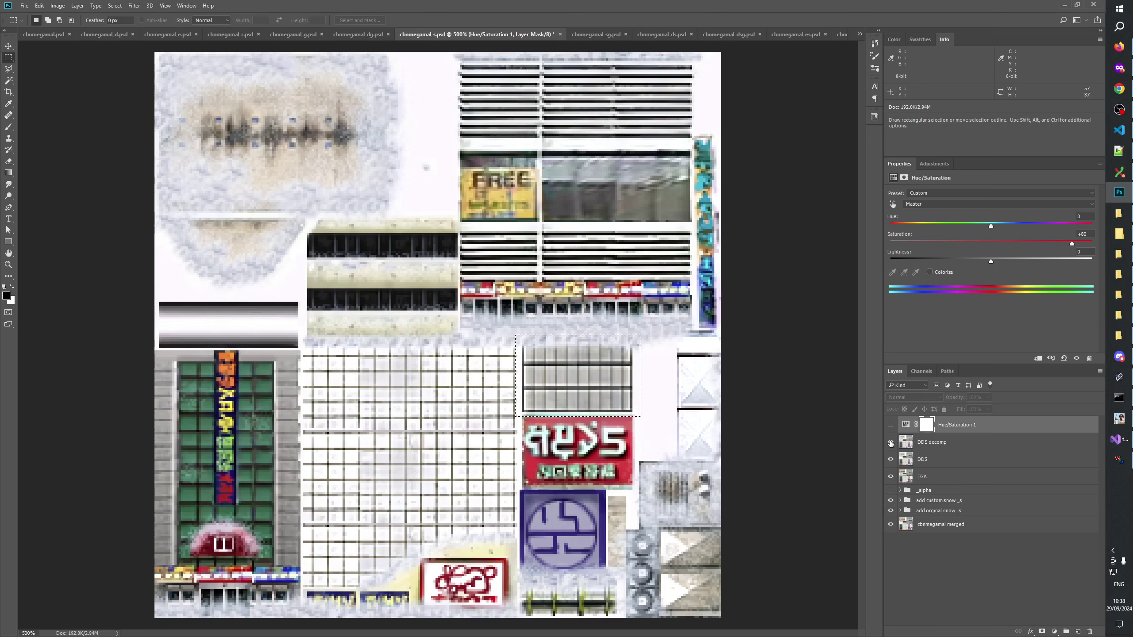
left_click(891, 443)
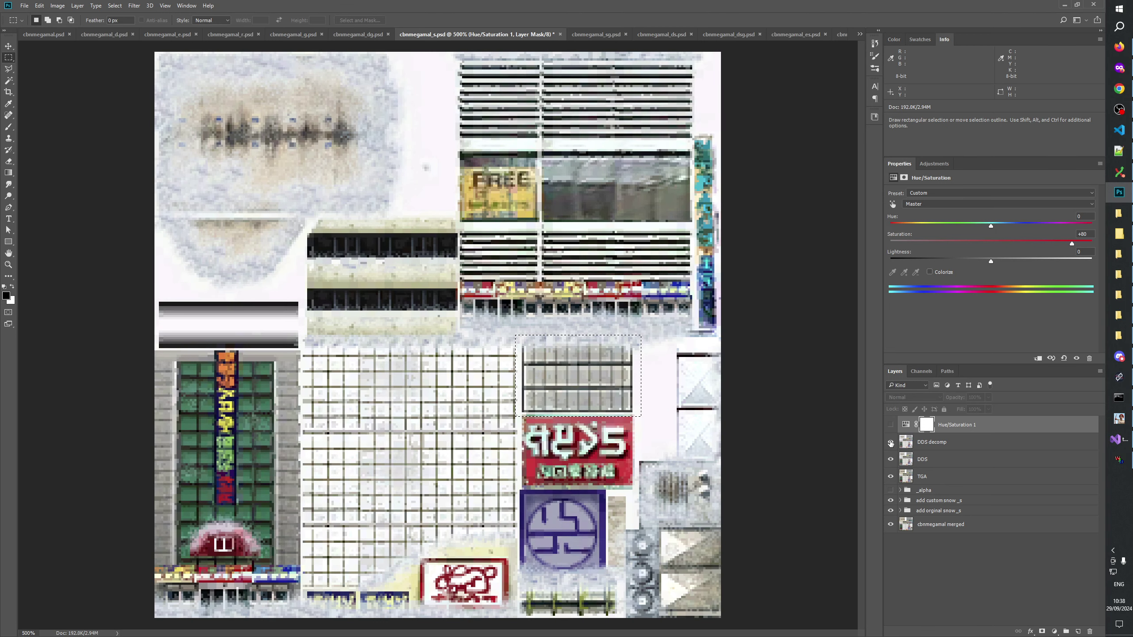
left_click(890, 443)
left_click(890, 442)
left_click(891, 442)
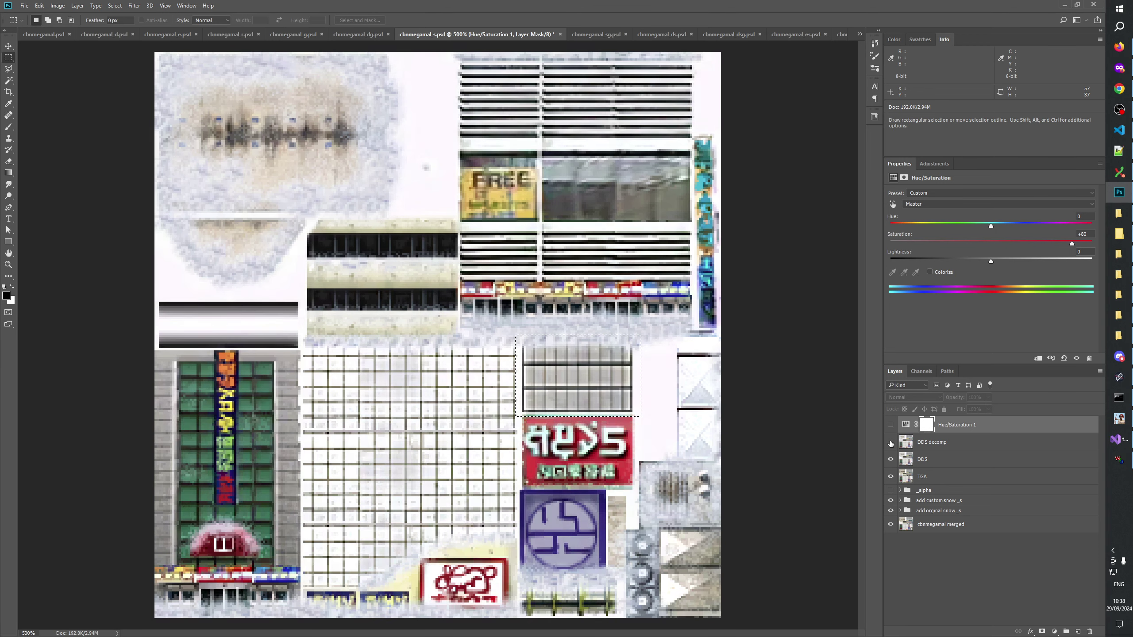
left_click(890, 443)
left_click(890, 443)
left_click(891, 443)
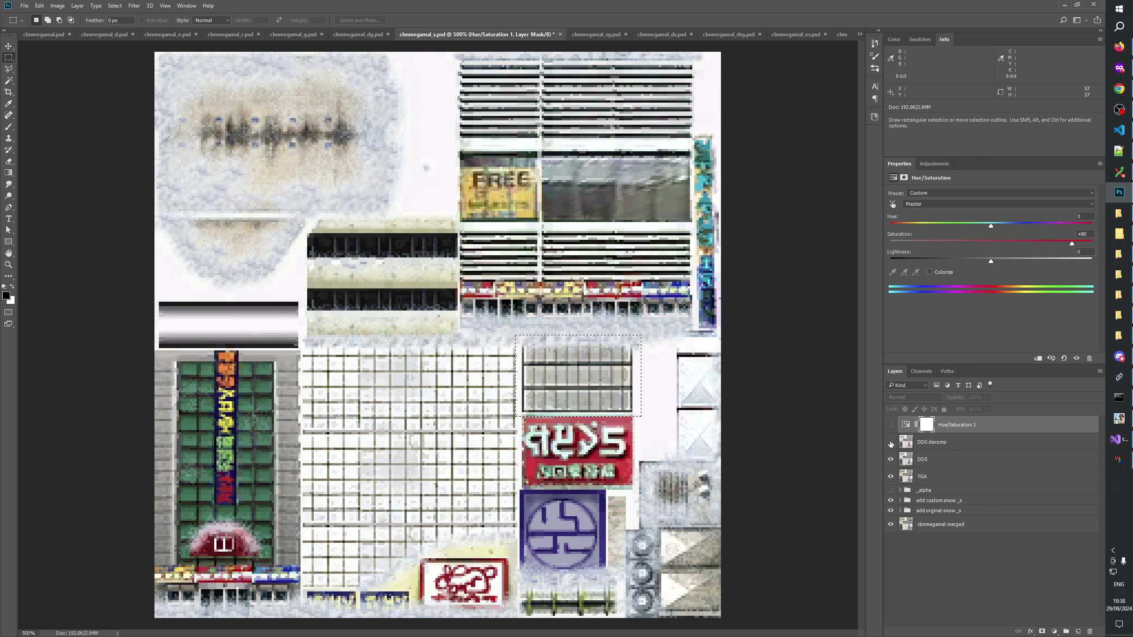
left_click(890, 442)
left_click(890, 442)
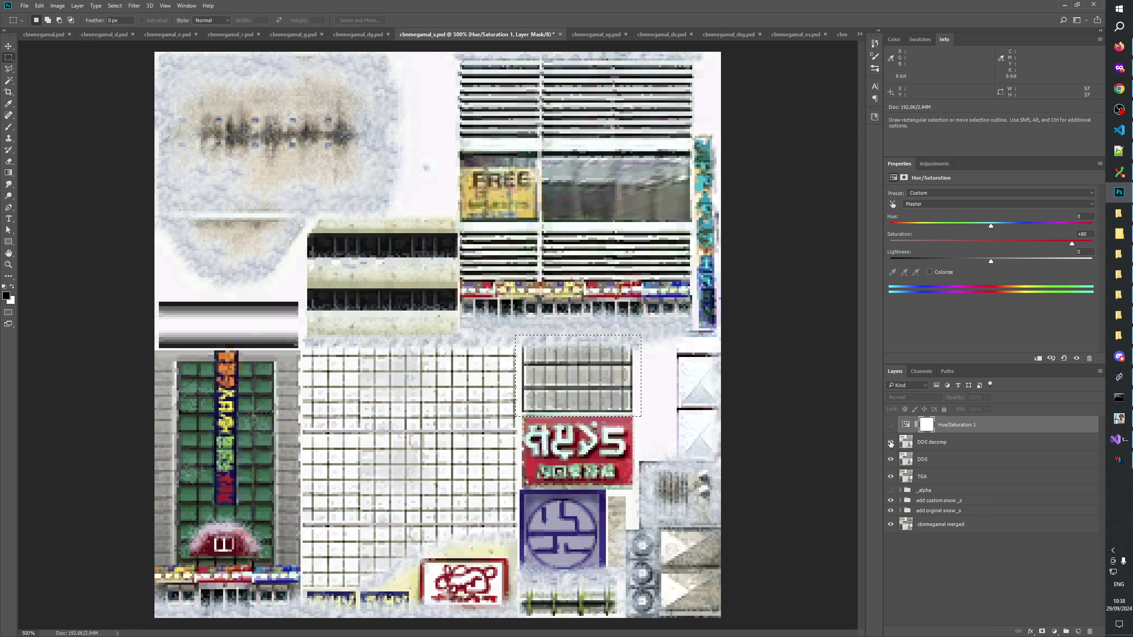
left_click(891, 443)
left_click(891, 442)
left_click(891, 443)
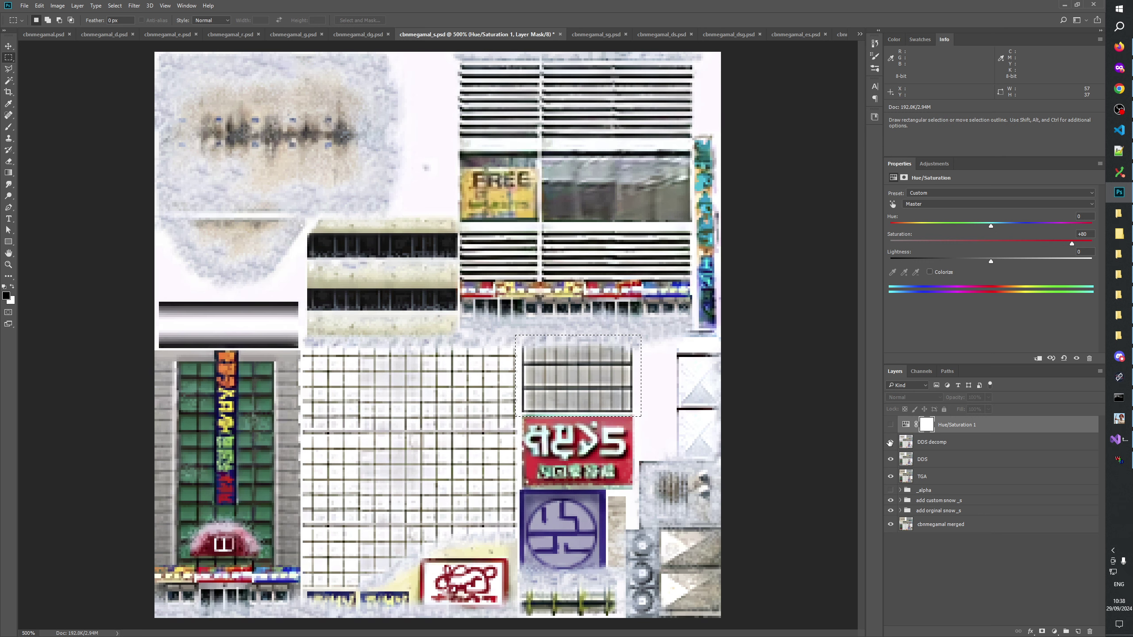
left_click(890, 442)
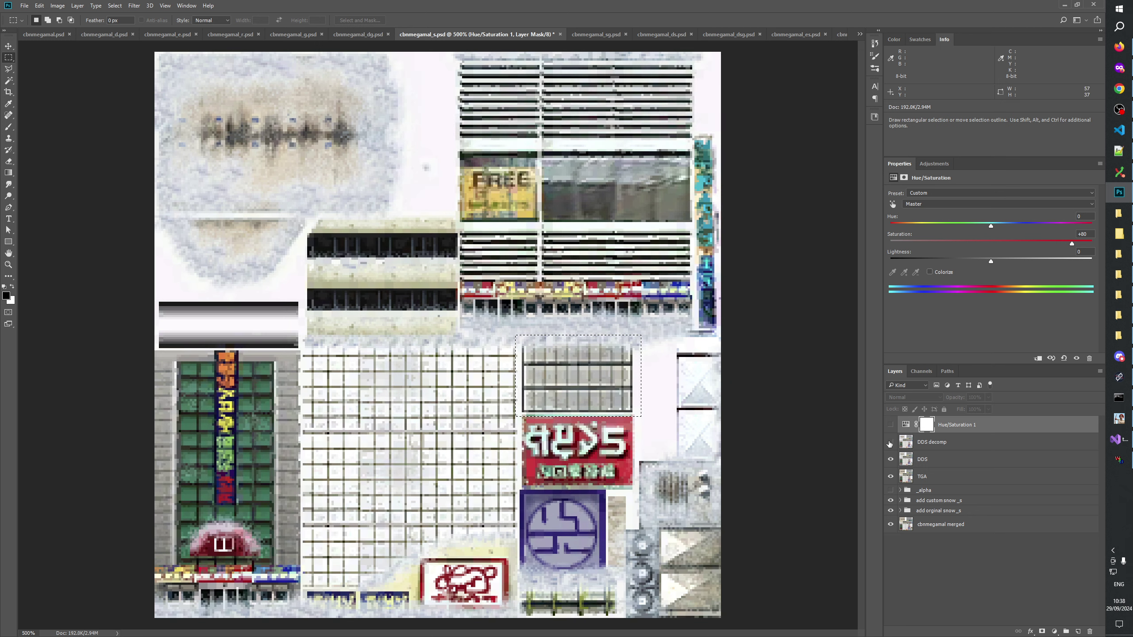
left_click(891, 443)
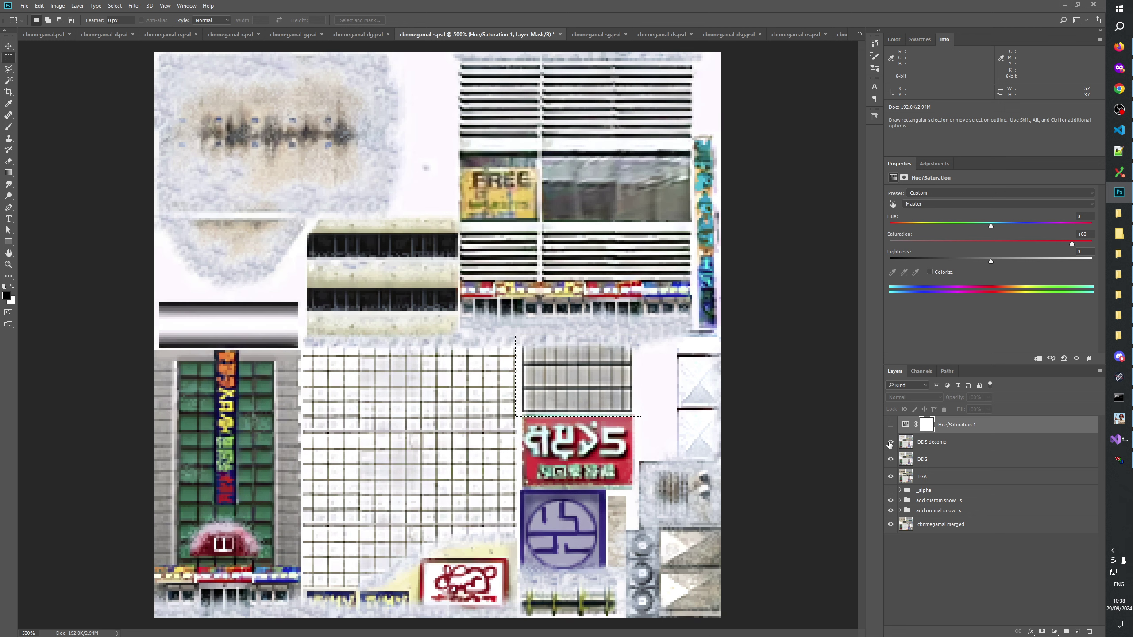
left_click(891, 442)
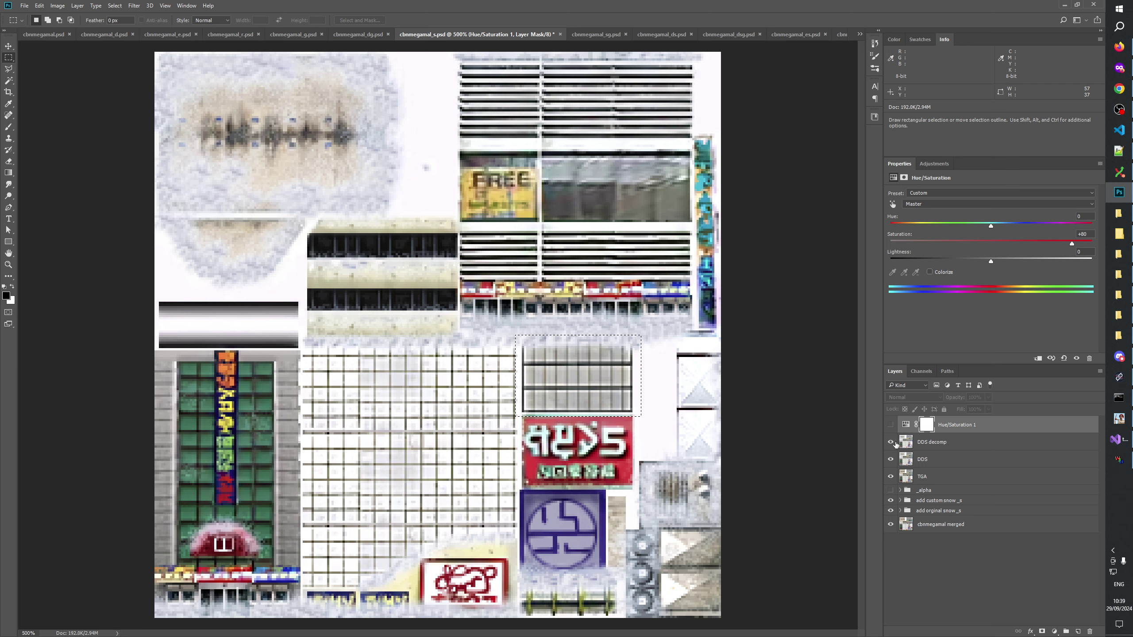
Delete the Hue/Saturation 1, DDS decomp, DDS and TGA layers
left_click(967, 446)
left_click(963, 476, "shift")
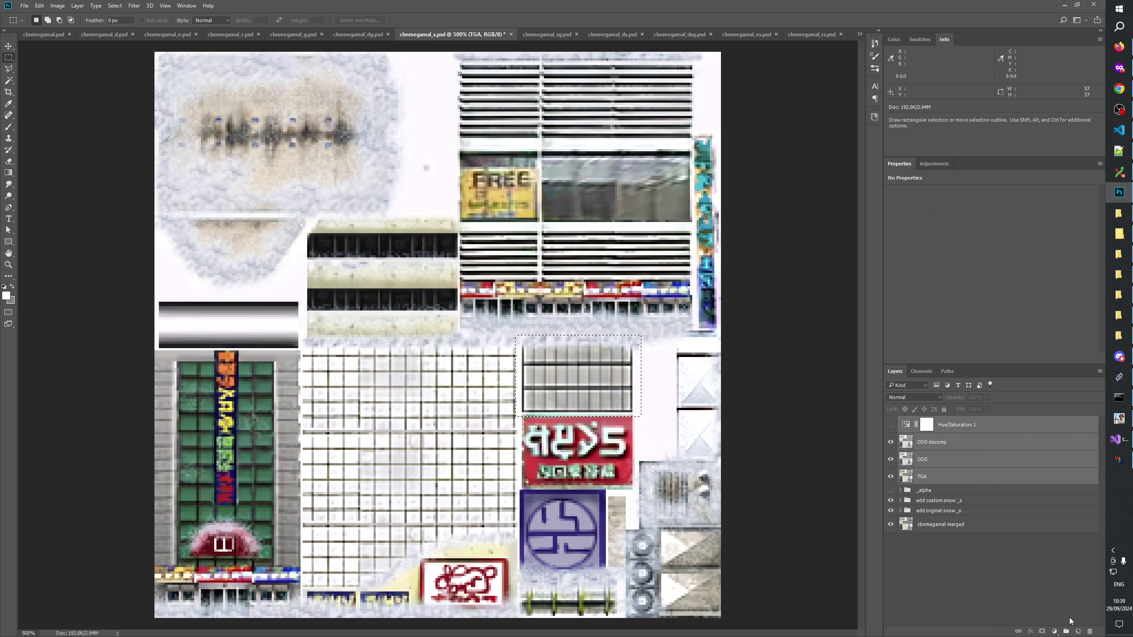
left_click(1089, 632)
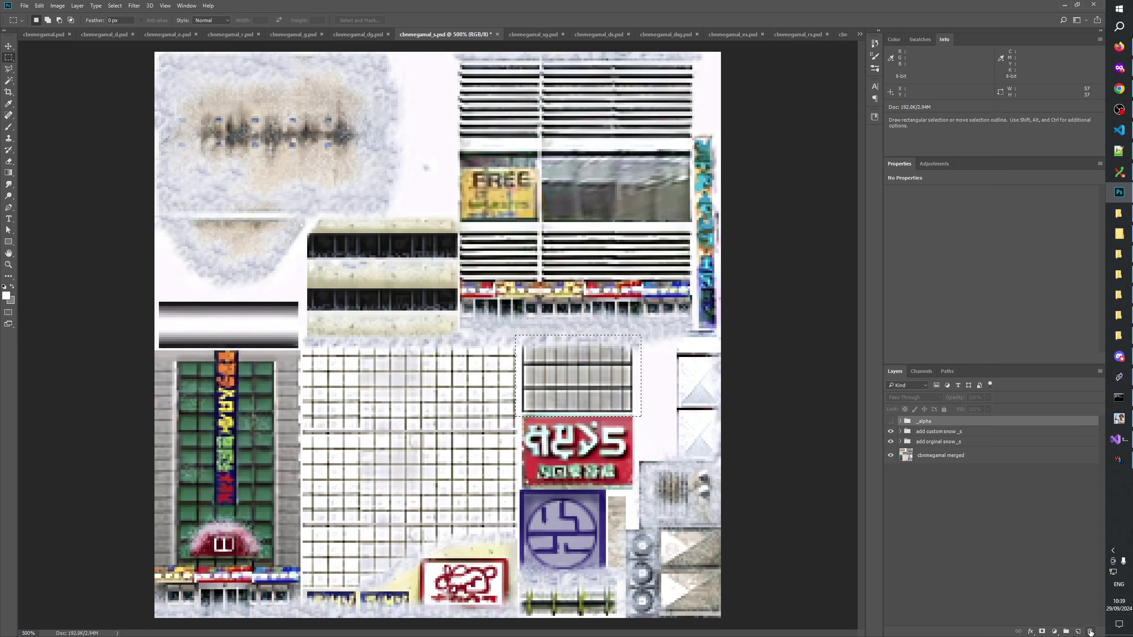
Expand the "add orginal snow _s" group, copy the whole image from cbnmegamal_s.tiff and return to cbnmegamal_s.psd
left_click(988, 529)
left_click(900, 442)
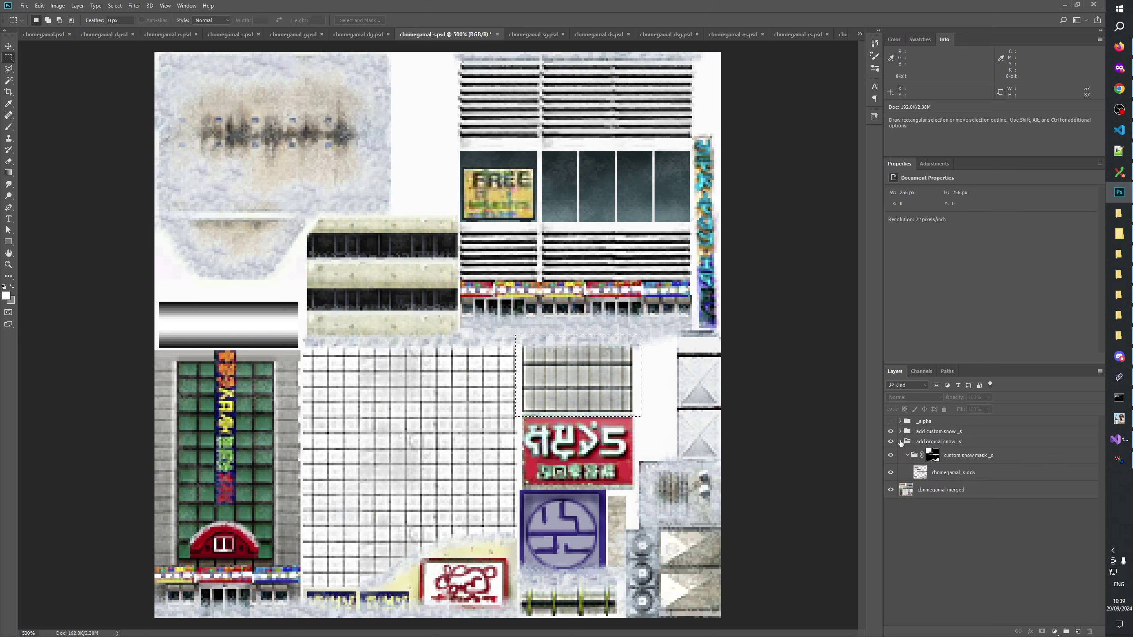
left_click(860, 34)
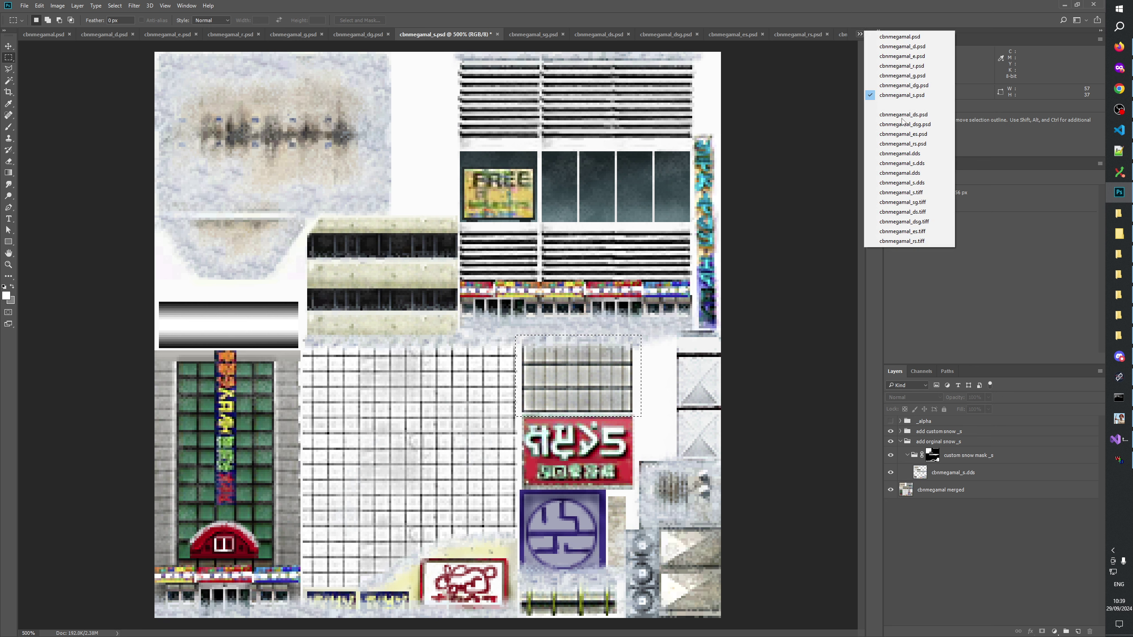
left_click(911, 193)
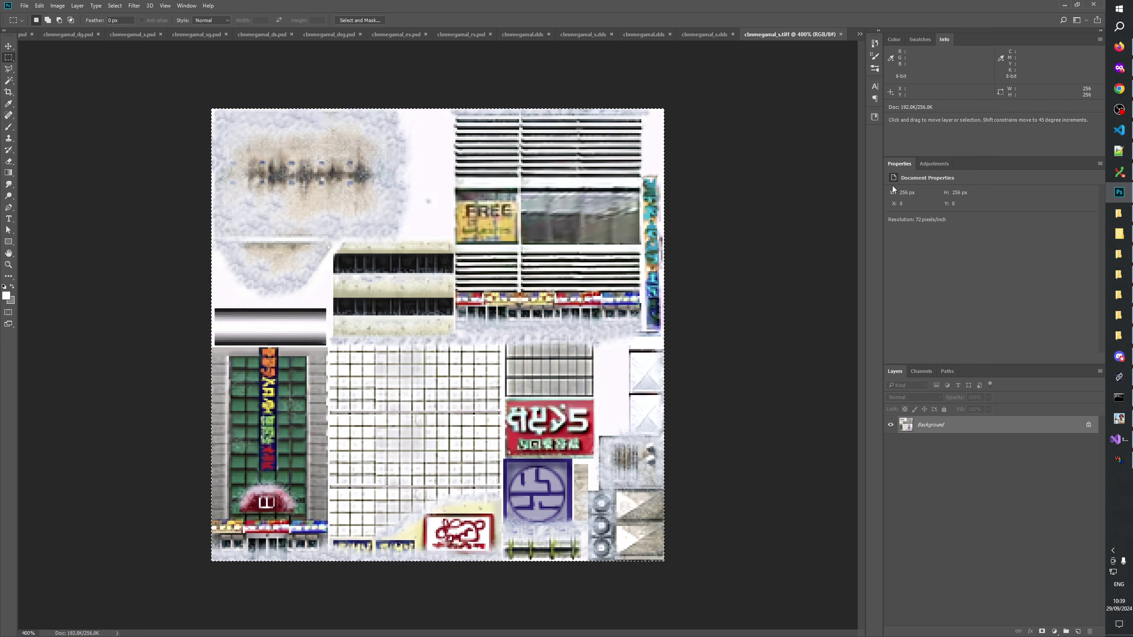
left_click(858, 35)
left_click(913, 96)
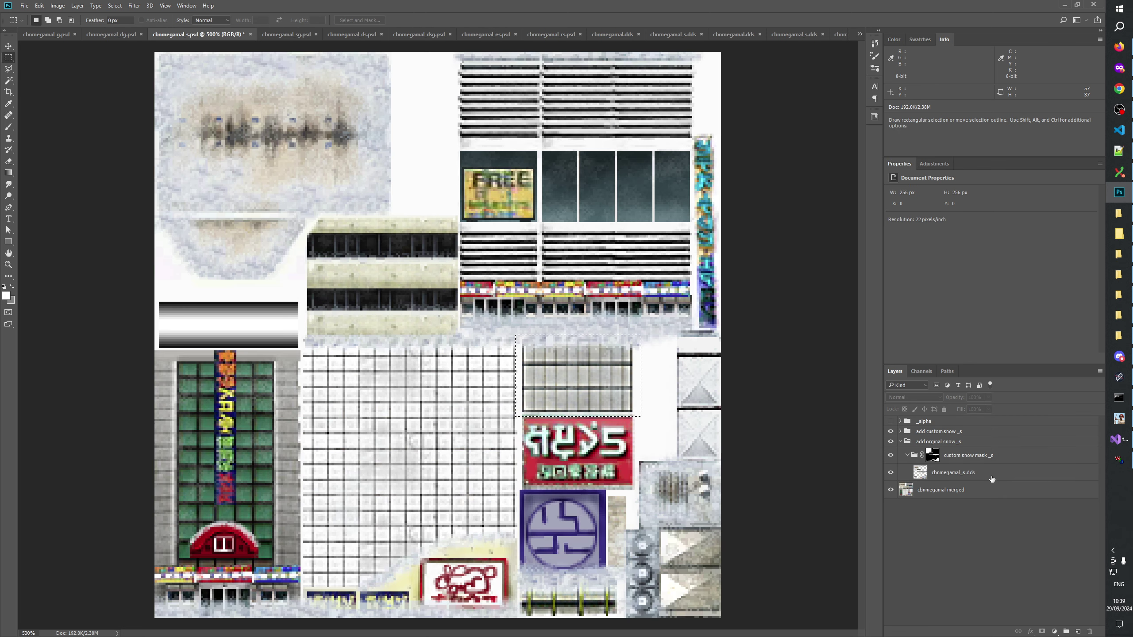
Paste the copied image as a new layer above cbnmegamal_s.dds and give it a layer mask from that layer's transparency
left_click(975, 477)
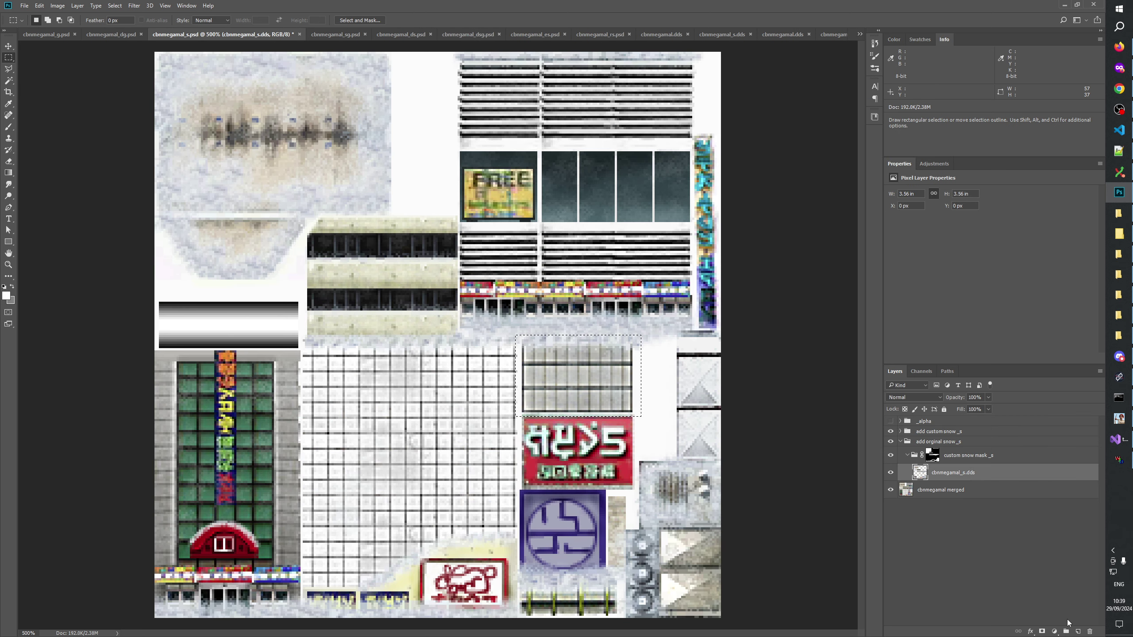
left_click(1079, 632)
key("ctrl+v")
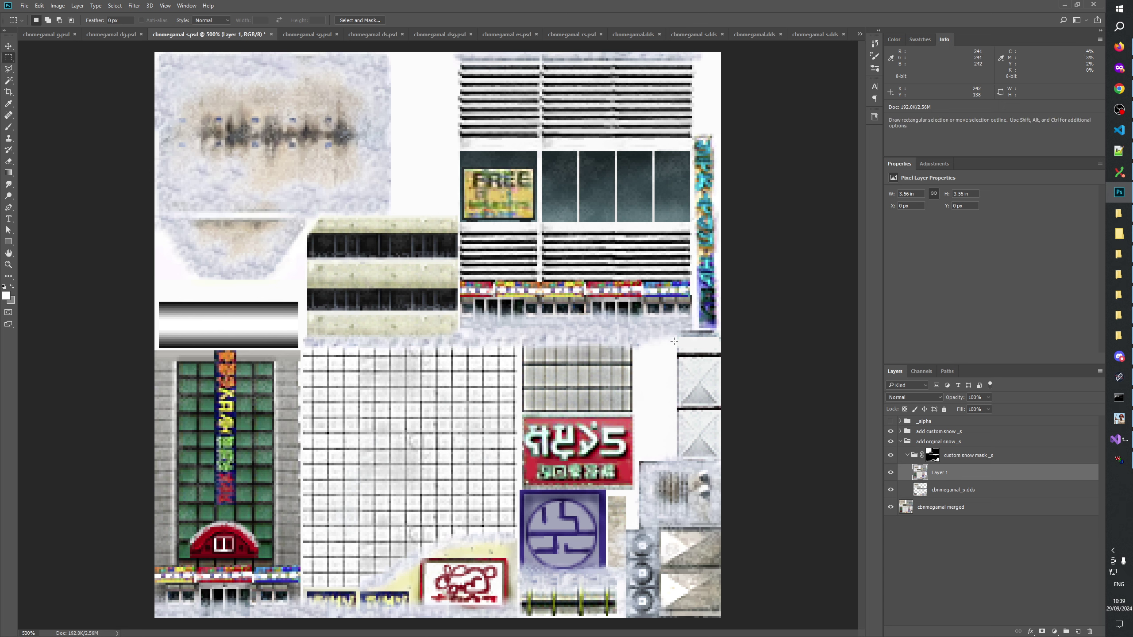
key("ctrl+z")
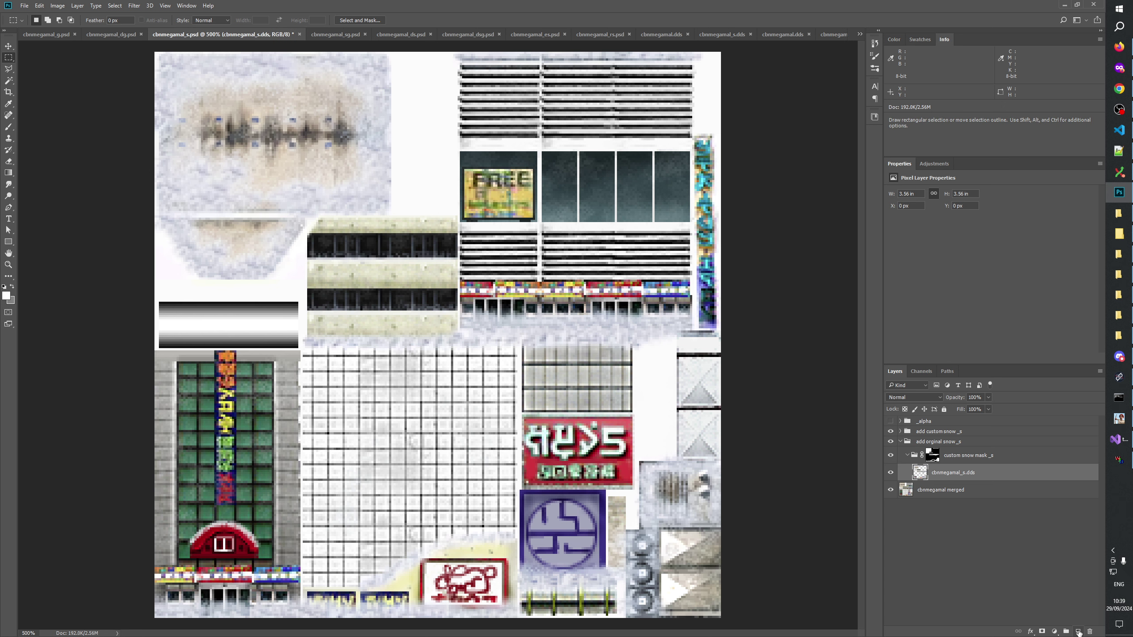
key("ctrl+shift+z")
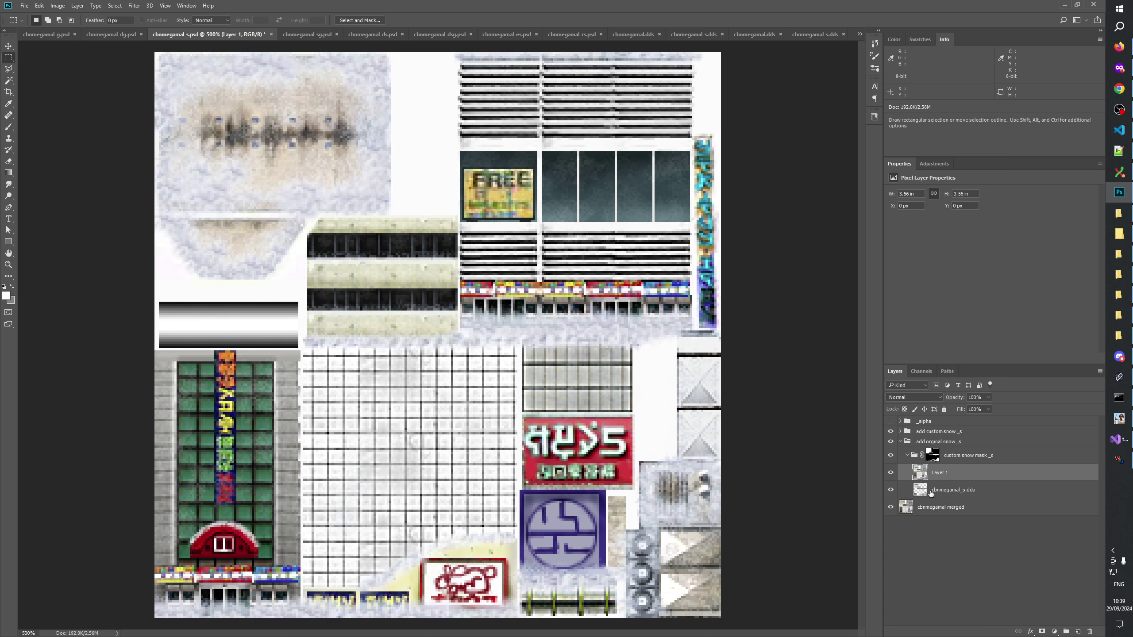
left_click(919, 476, "ctrl")
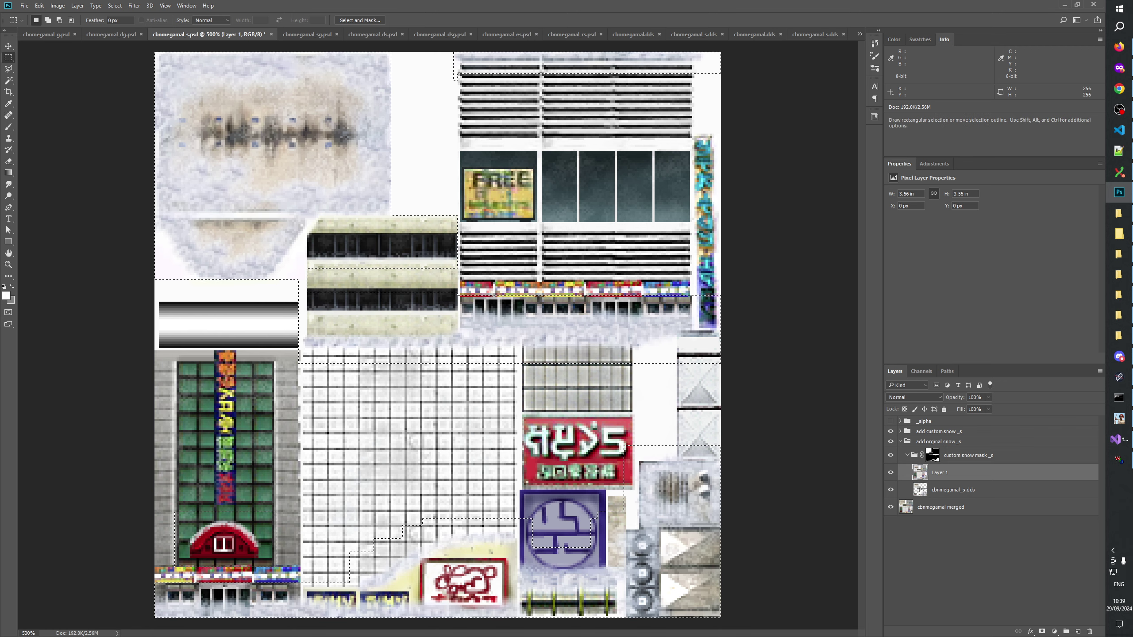
left_click(1042, 631)
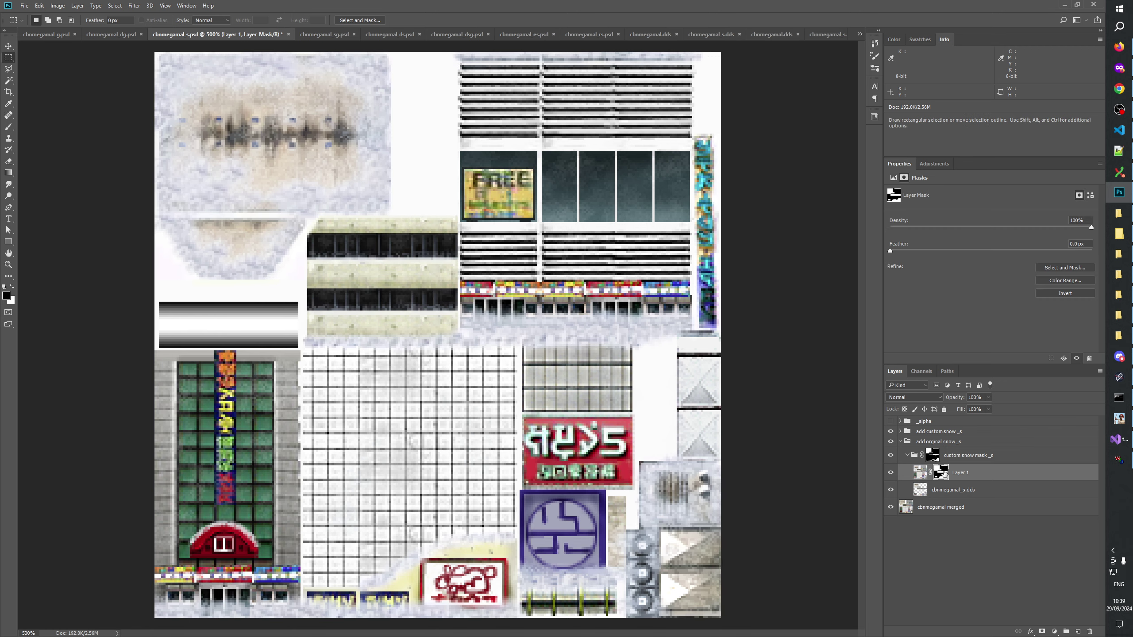
Apply Layer 1's mask to its pixels, try merging it into cbnmegamal_s.dds, and undo the merge
right_click(940, 472)
left_click(976, 502)
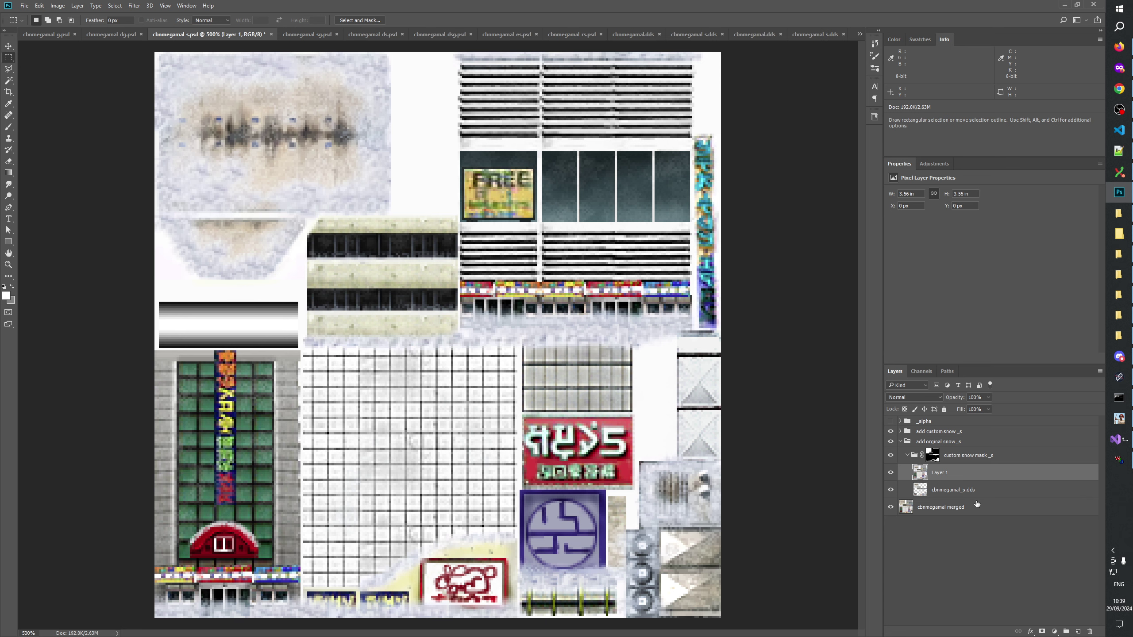
key("ctrl+e")
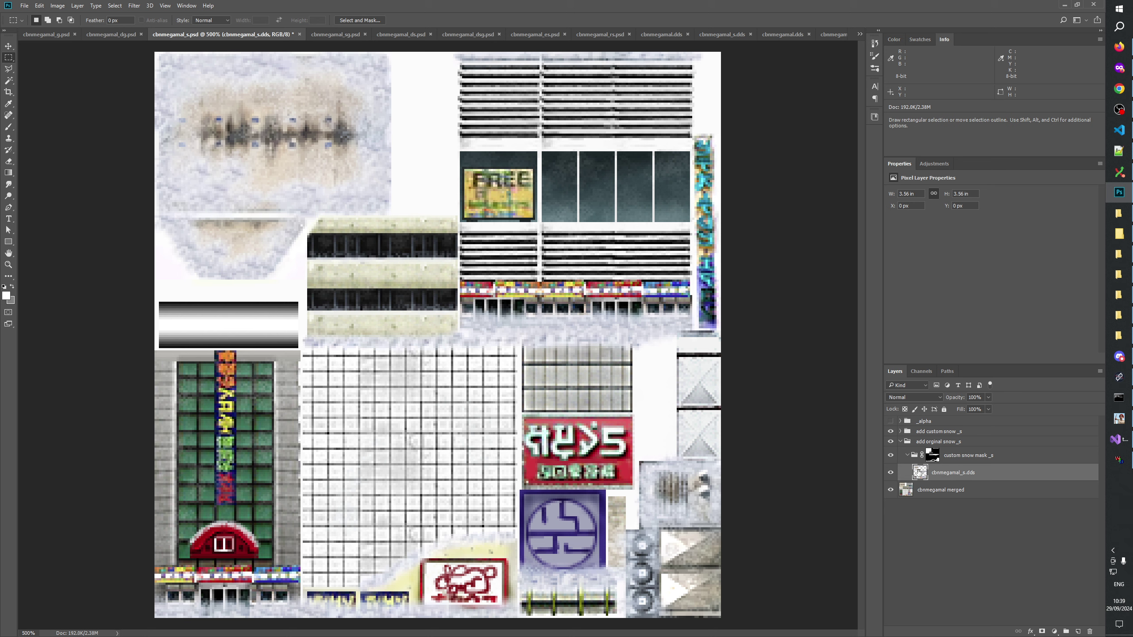
key("ctrl+z")
Repeatedly toggle the visibility of Layer 1 to compare it with the cbnmegamal_s.dds layer beneath, leaving it shown
left_click(893, 475)
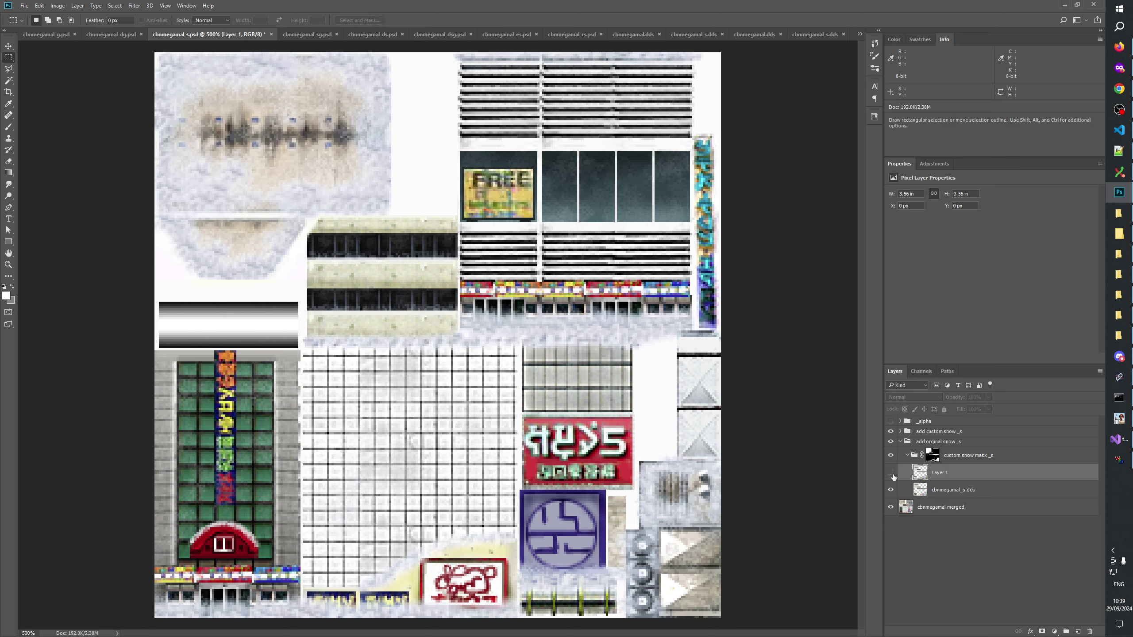
left_click(892, 475)
left_click(891, 474)
left_click(893, 474)
left_click(893, 475)
left_click(893, 475)
left_click(892, 475)
left_click(892, 475)
left_click(893, 475)
left_click(893, 475)
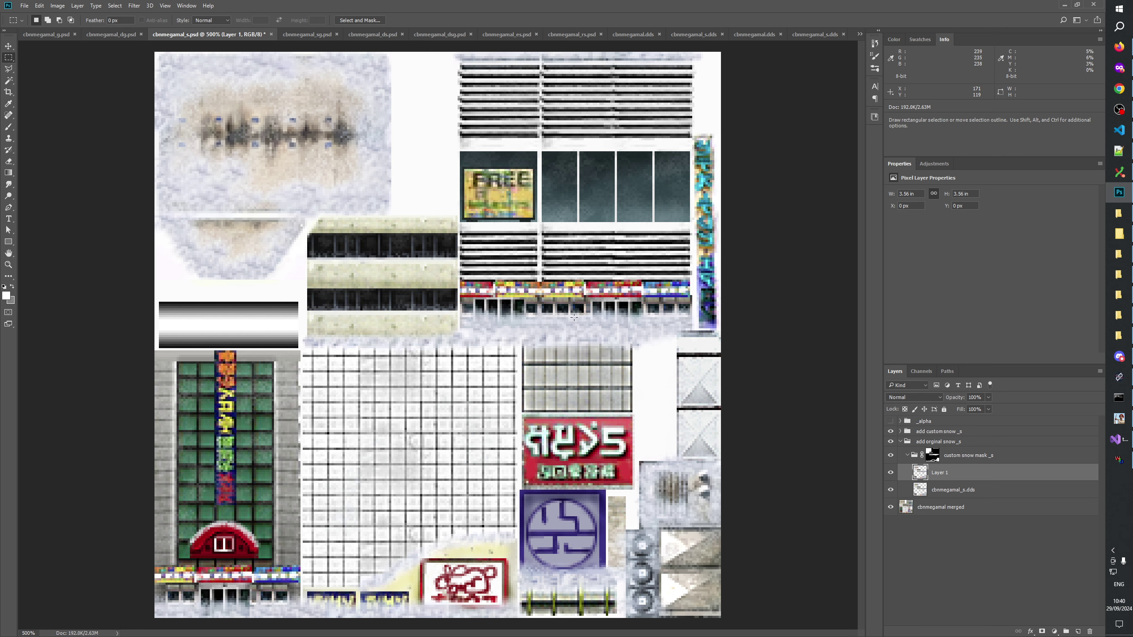
left_click(891, 471)
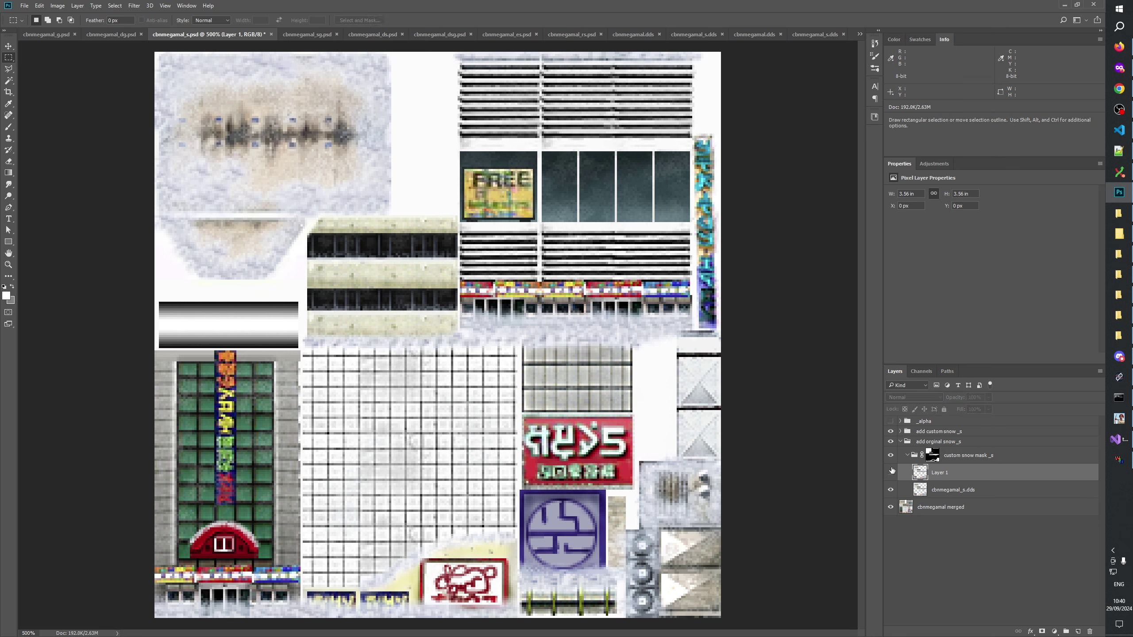
left_click(891, 471)
left_click(892, 472)
left_click(892, 472)
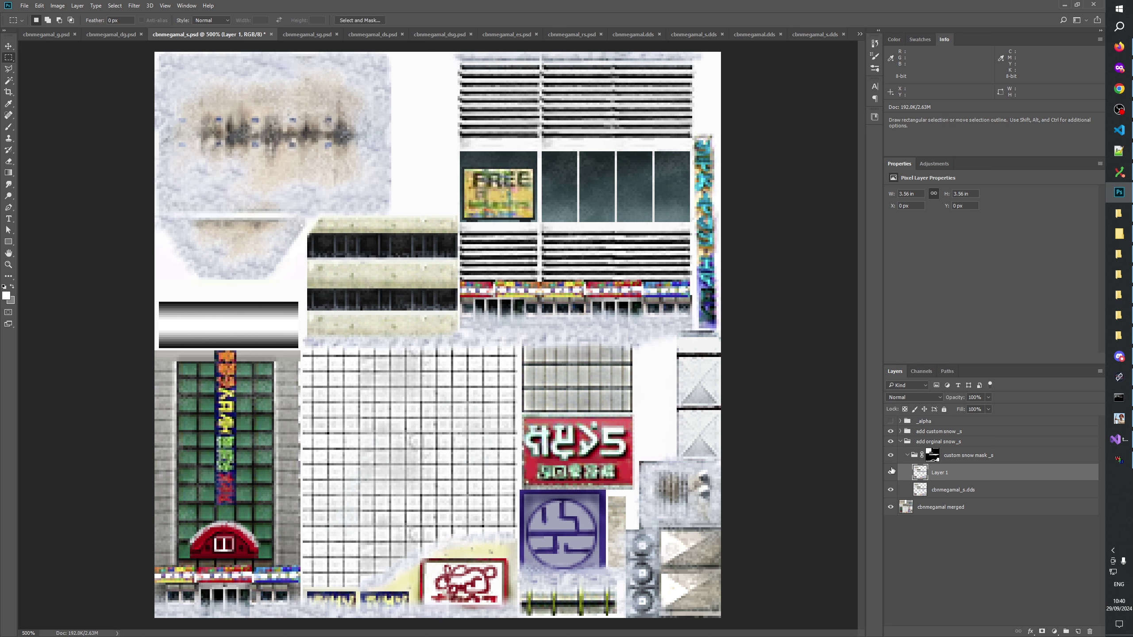
left_click(892, 471)
left_click(892, 471)
left_click(891, 471)
left_click(892, 472)
left_click(891, 471)
left_click(892, 472)
left_click(892, 471)
left_click(892, 471)
left_click(892, 471)
left_click(891, 471)
left_click(891, 471)
left_click(892, 471)
left_click(892, 471)
left_click(891, 472)
left_click(892, 471)
Copy the name of the cbnmegamal_s.dds layer and rename Layer 1 with it
double_click(950, 489)
key("ctrl+c")
double_click(943, 472)
key("ctrl+v")
Switch to File Explorer, go up to the generation folder, and select DXTDecompressor_Source_V3 within the subfolder's name for copying
left_click(1119, 336)
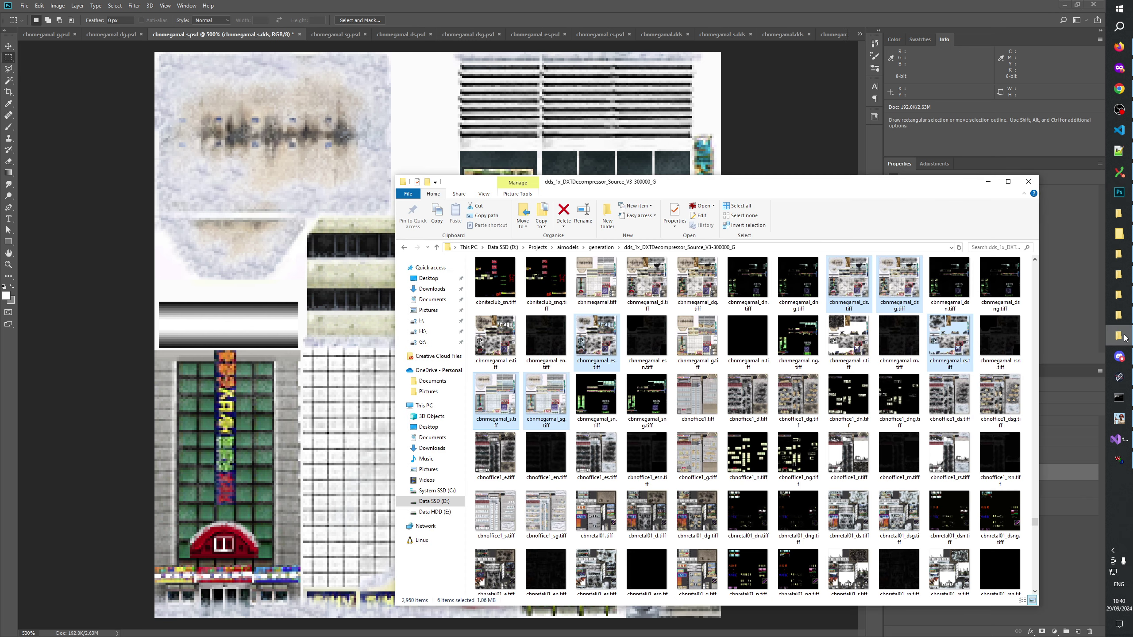
left_click(601, 247)
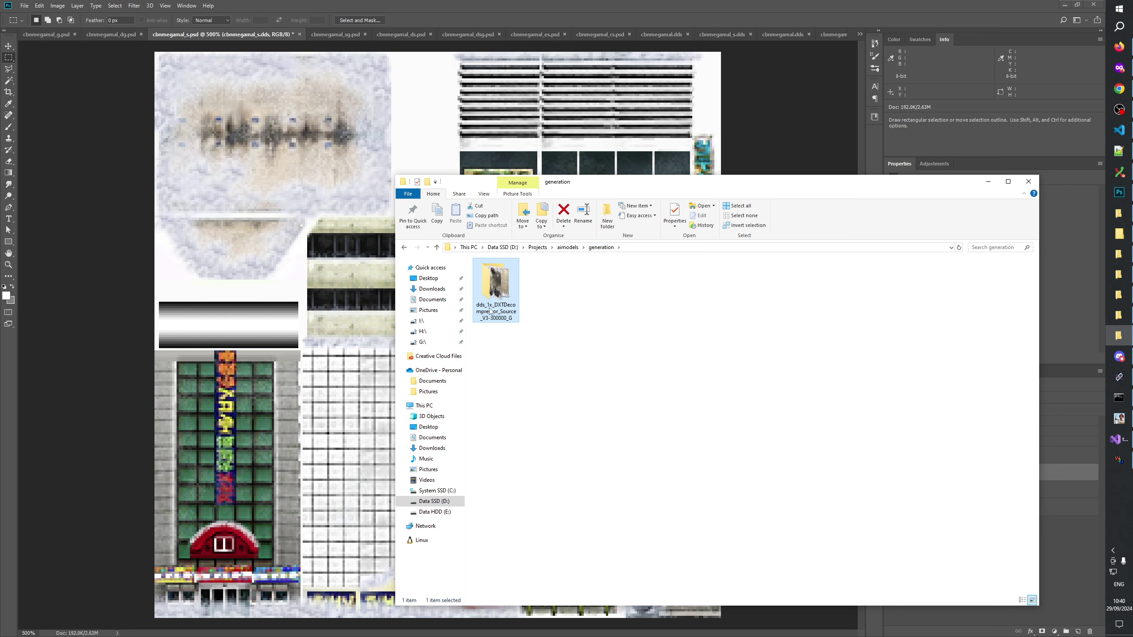
left_click(490, 311)
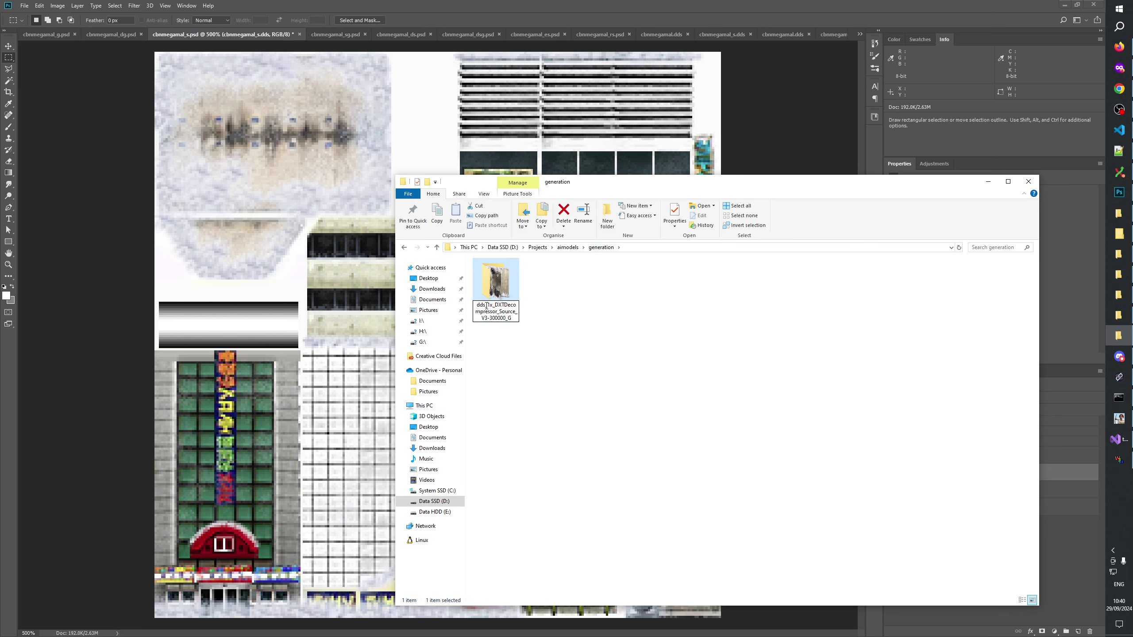
left_click_drag(495, 306, 509, 311)
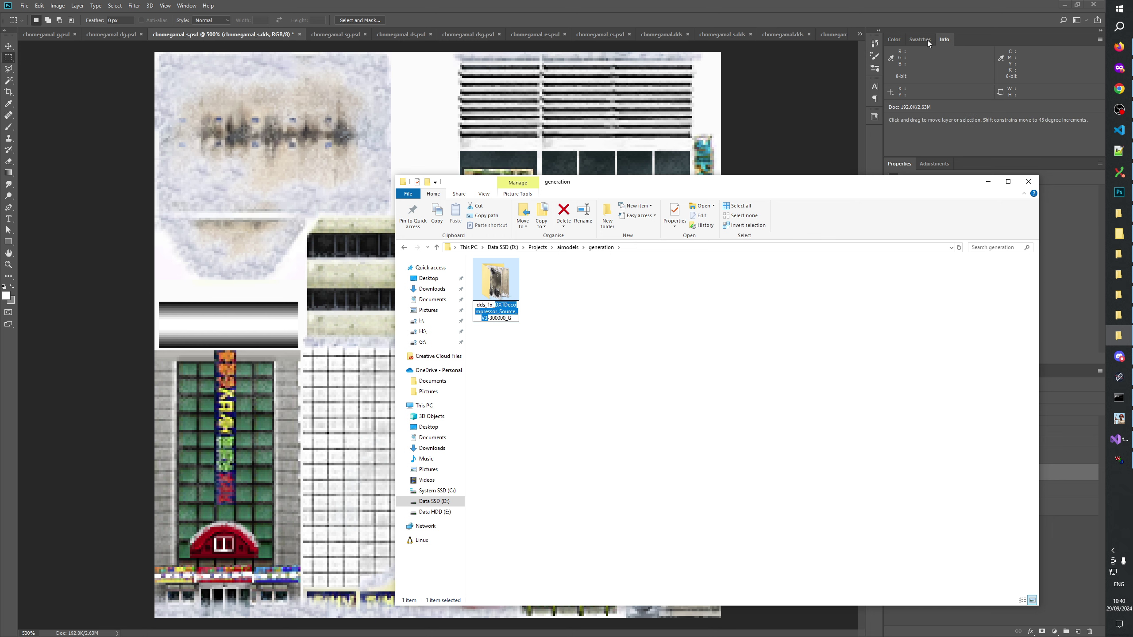
Return to Photoshop and append the copied DXTDecompressor_Source_V3 to the upper cbnmegamal_s.dds layer's name
key("alt+Tab")
double_click(972, 473)
key("End")
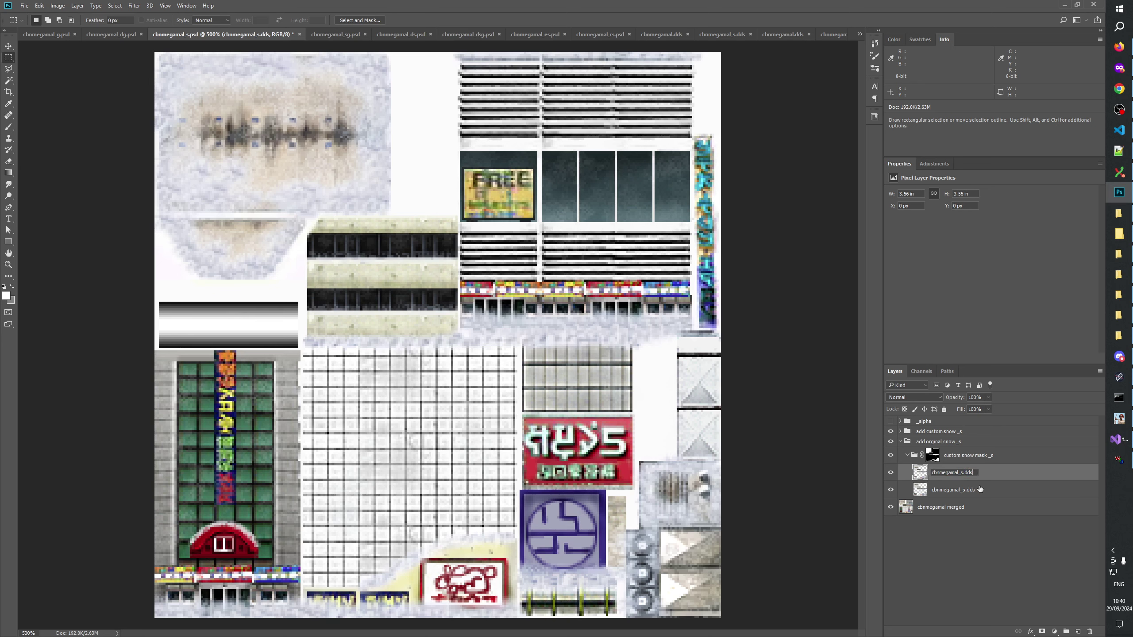
key("ctrl+v")
left_click(974, 515)
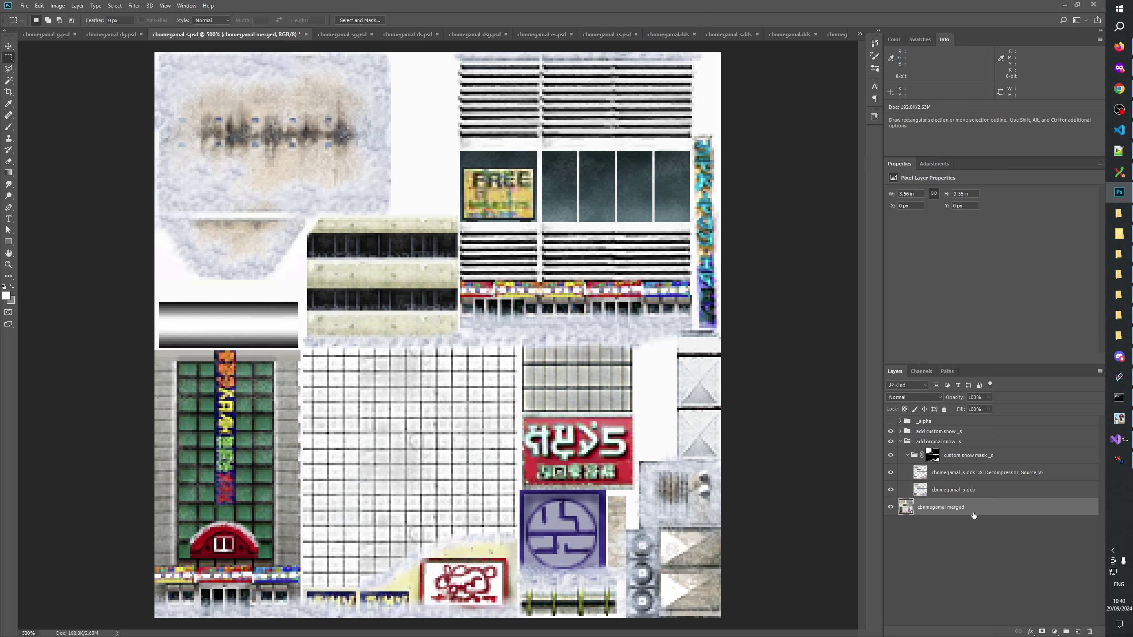
left_click(985, 560)
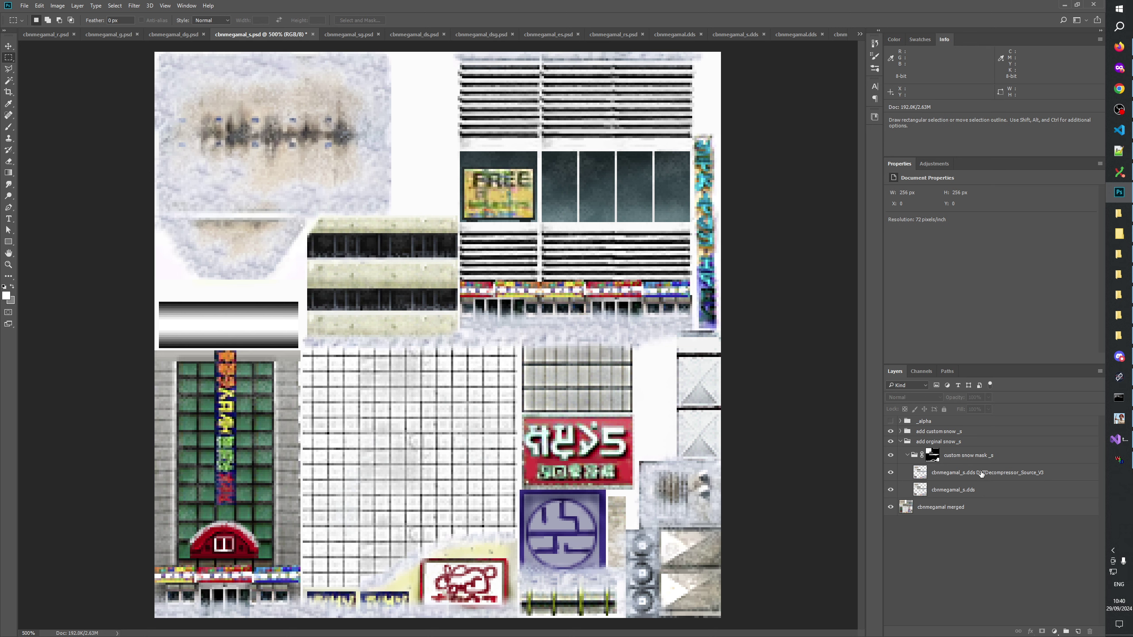
Check the folder name in File Explorer and insert the missing prefix, naming the layer "cbnmegamal_s.dds 1x_DXTDecompressor_Source_V3"
left_click(1120, 337)
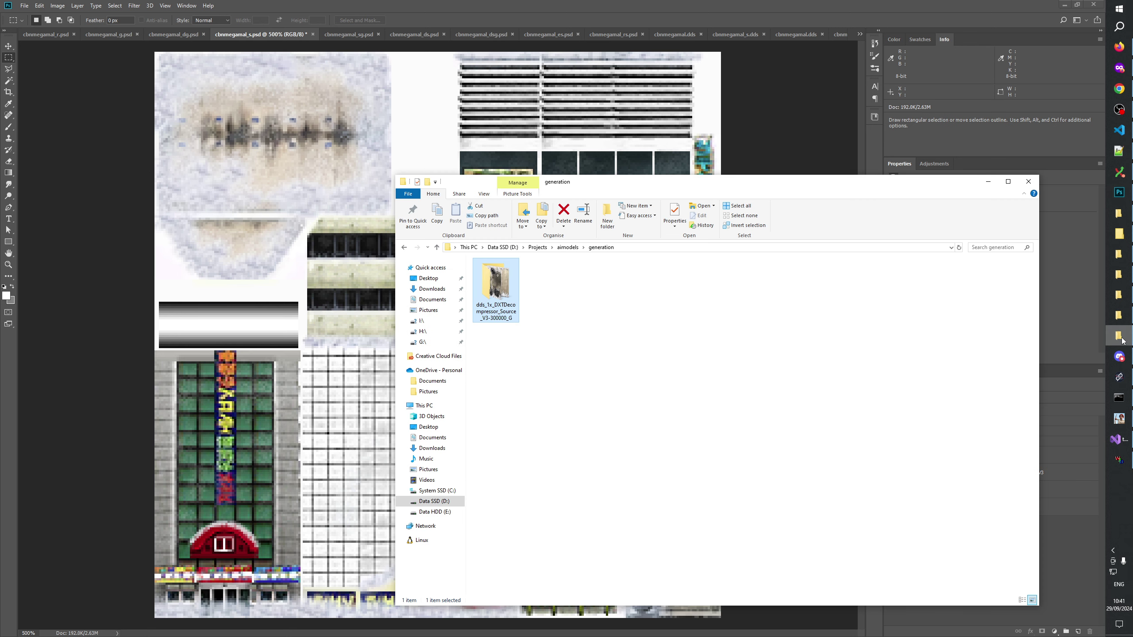
left_click(1121, 340)
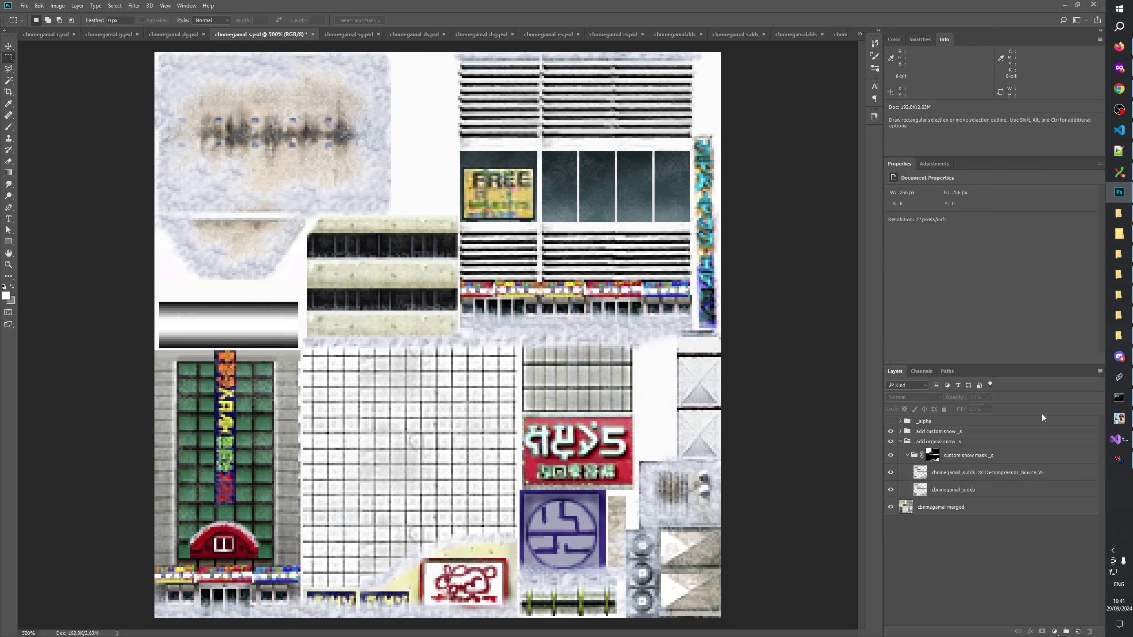
left_click(978, 476)
double_click(977, 474)
left_click(975, 473)
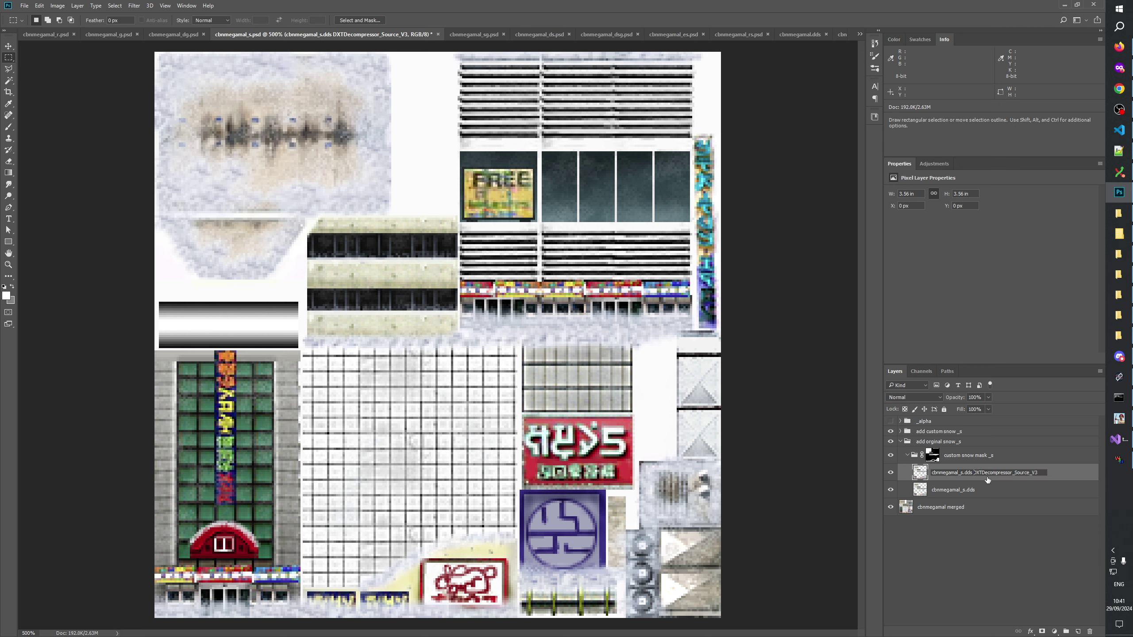
type("1x_")
key("Return")
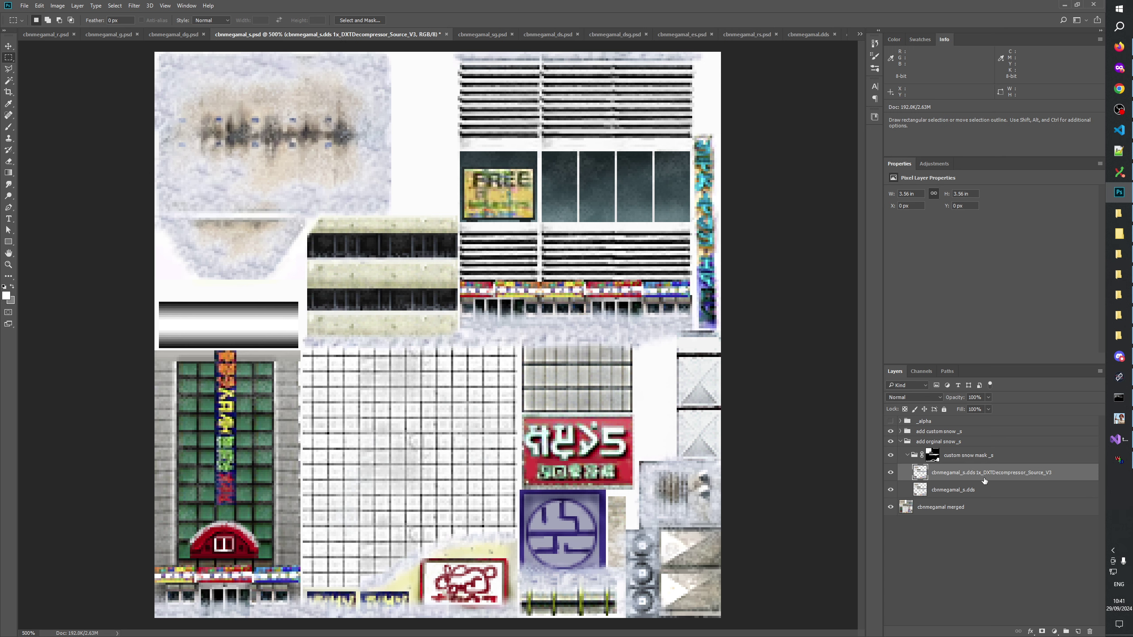
left_click(982, 542)
left_click(929, 481)
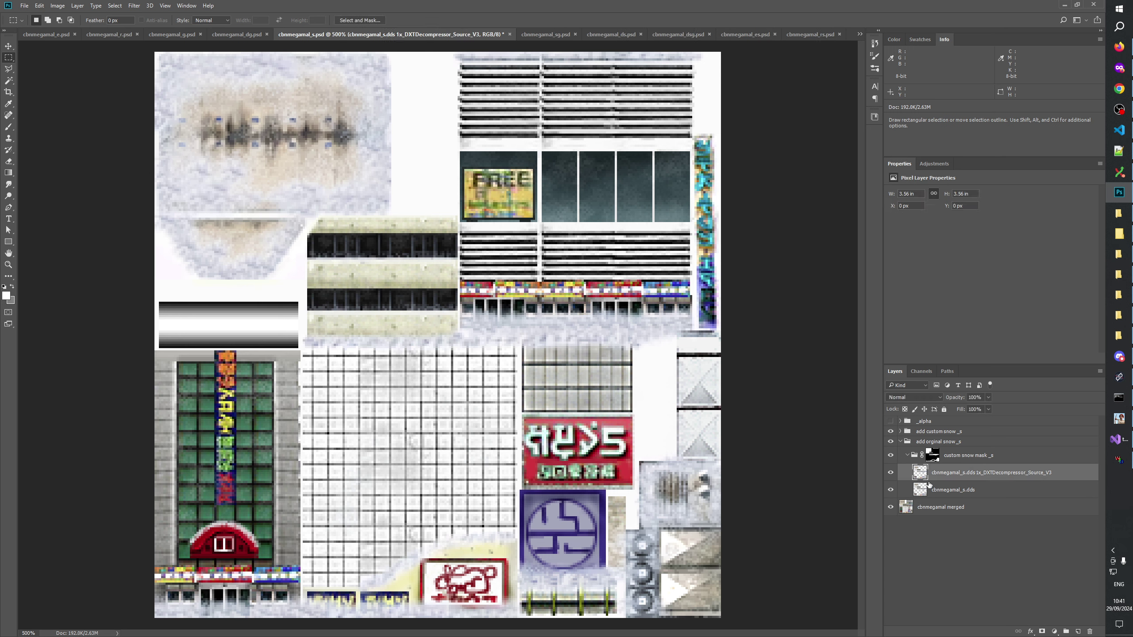
Toggle the renamed decompressor layer's visibility to compare it with cbnmegamal_s.dds once more, leaving it shown and no layer selected
left_click(891, 474)
left_click(890, 474)
left_click(890, 474)
left_click(891, 474)
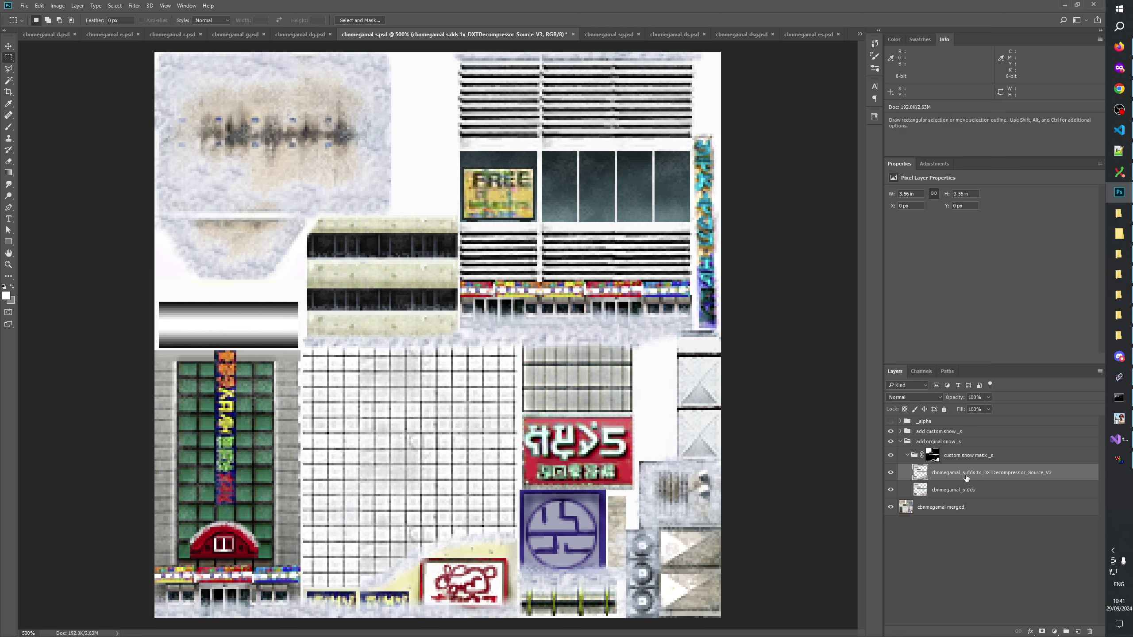
left_click(961, 491)
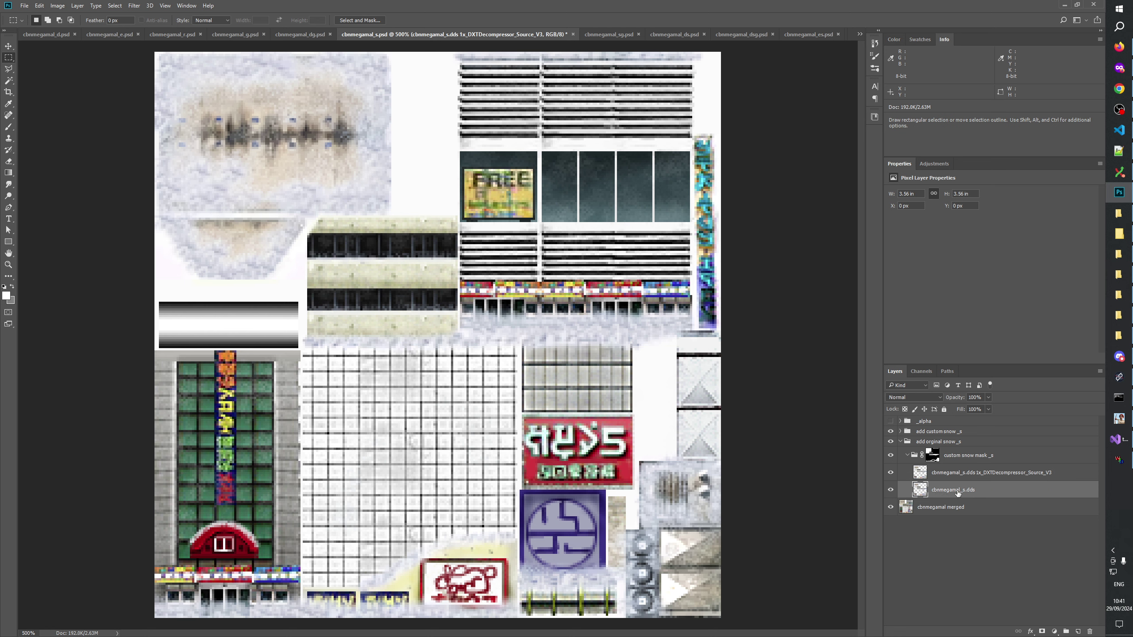
left_click(953, 536)
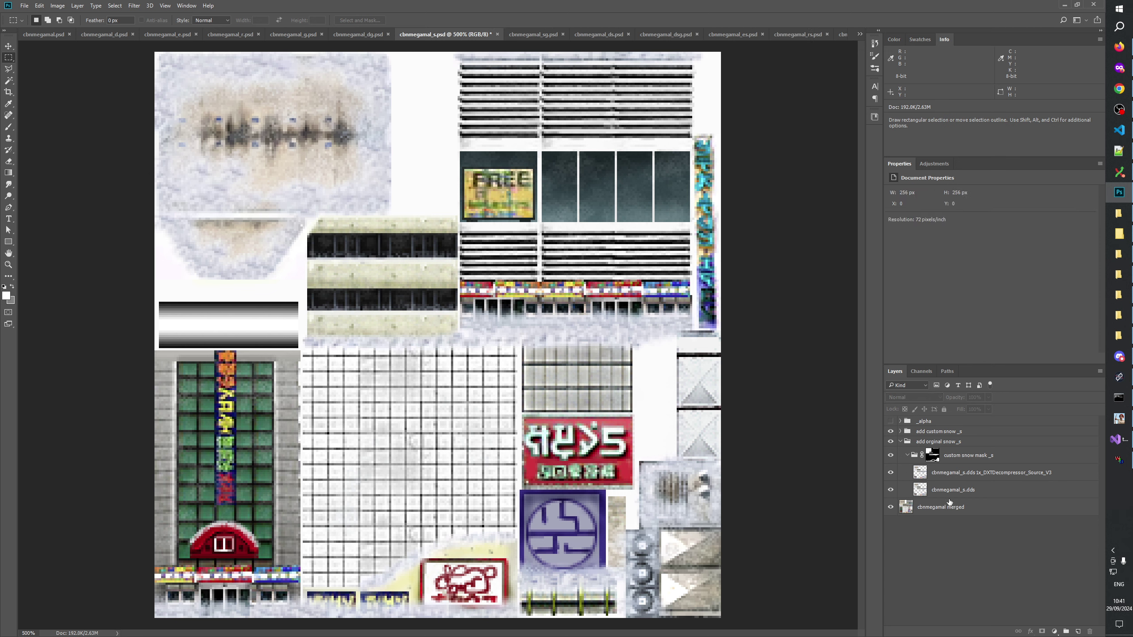
Copy the suffix "1x_DXTDecompressor_Source_V3" from the decompressor layer's name
double_click(981, 474)
left_click_drag(974, 474, 1060, 475)
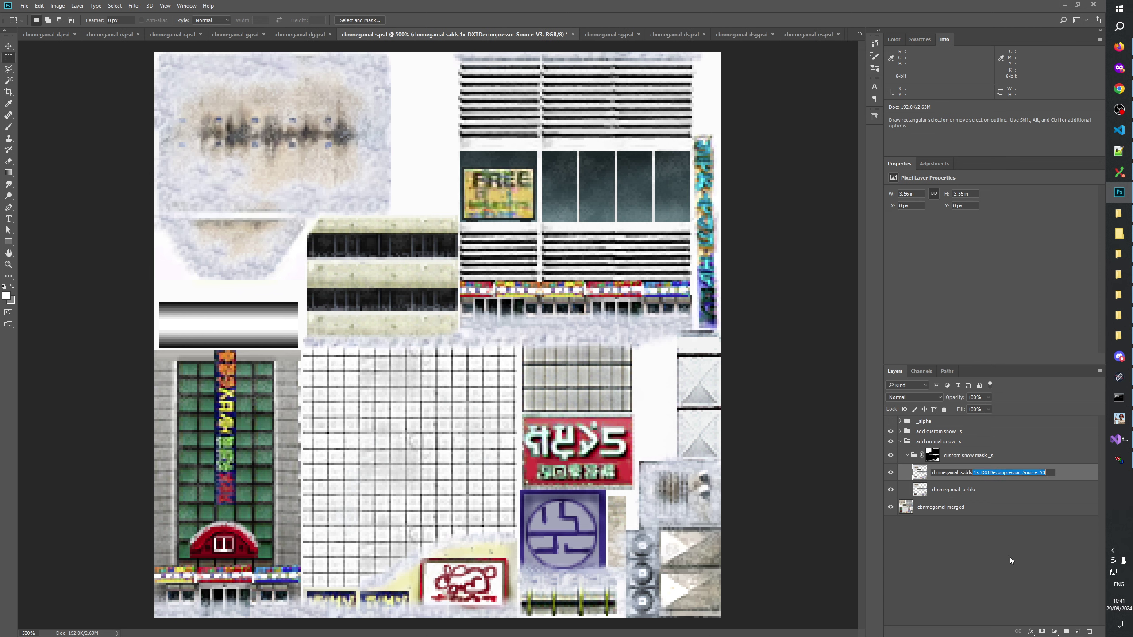
left_click(949, 540)
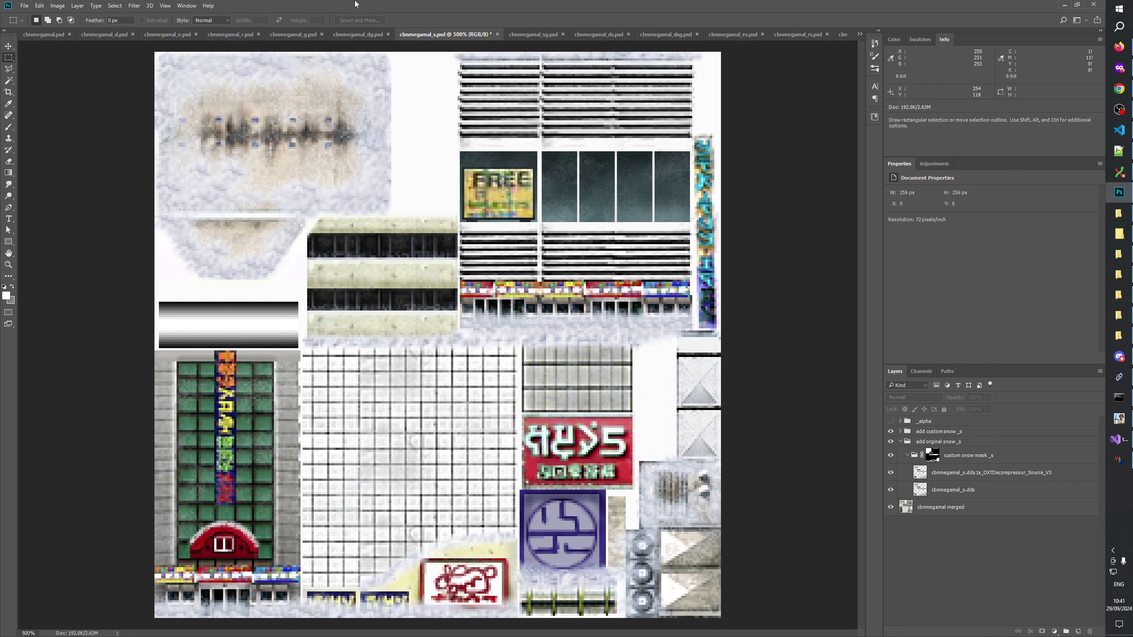
In cbnmegamal_sg.psd, expand "add original snow _sg" and rename its texture layer "cbnmegamal_sg.dds 1x_DXTDecompressor_Source_V3" with a single space before the suffix
left_click(542, 35)
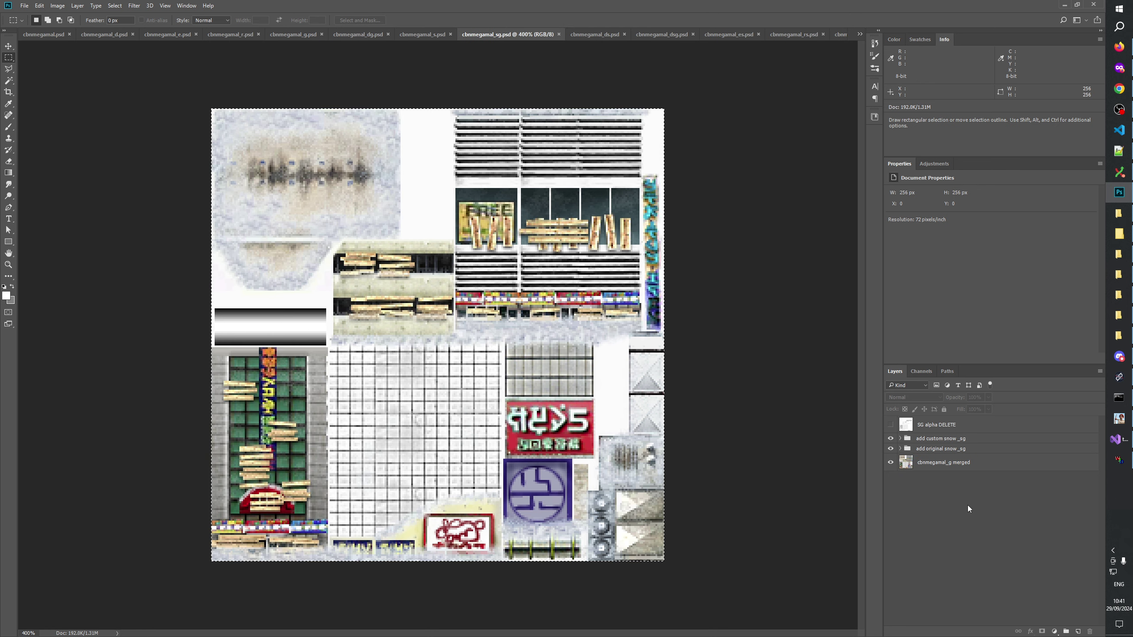
left_click(918, 445)
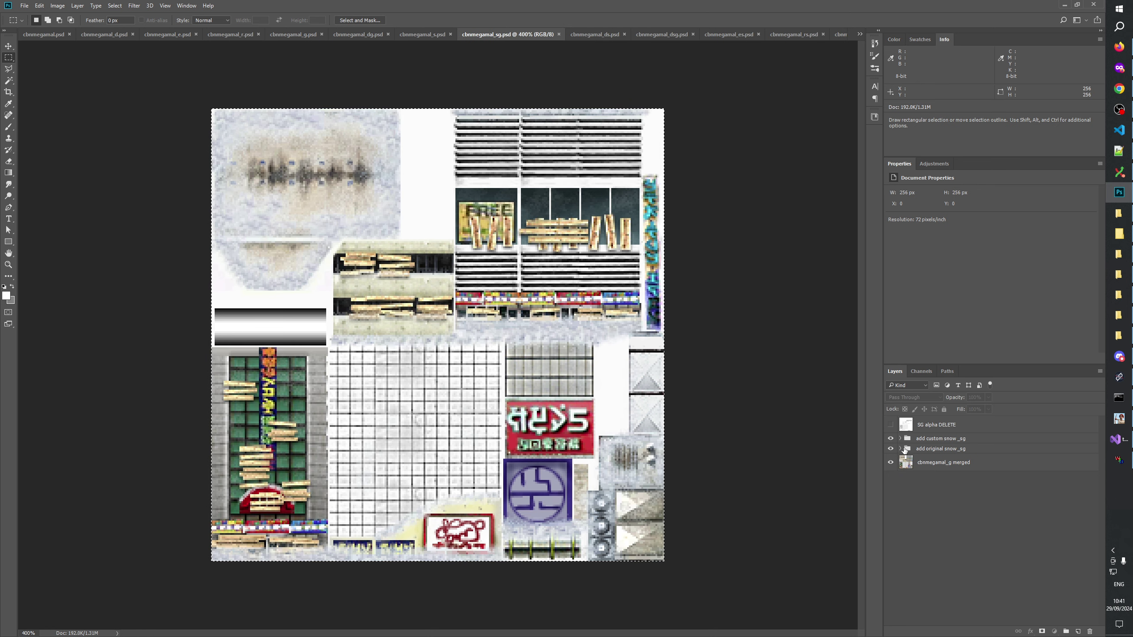
left_click(901, 449)
double_click(965, 481)
key("End")
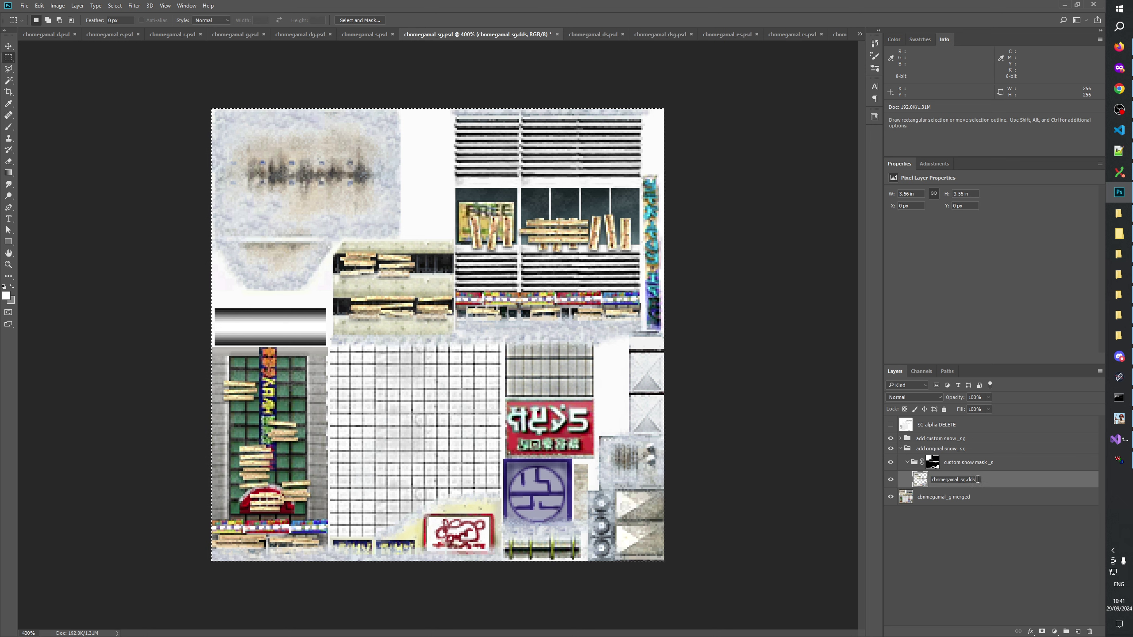
type("1x_DXTDecompressor_Source_V3")
key("Return")
double_click(963, 480)
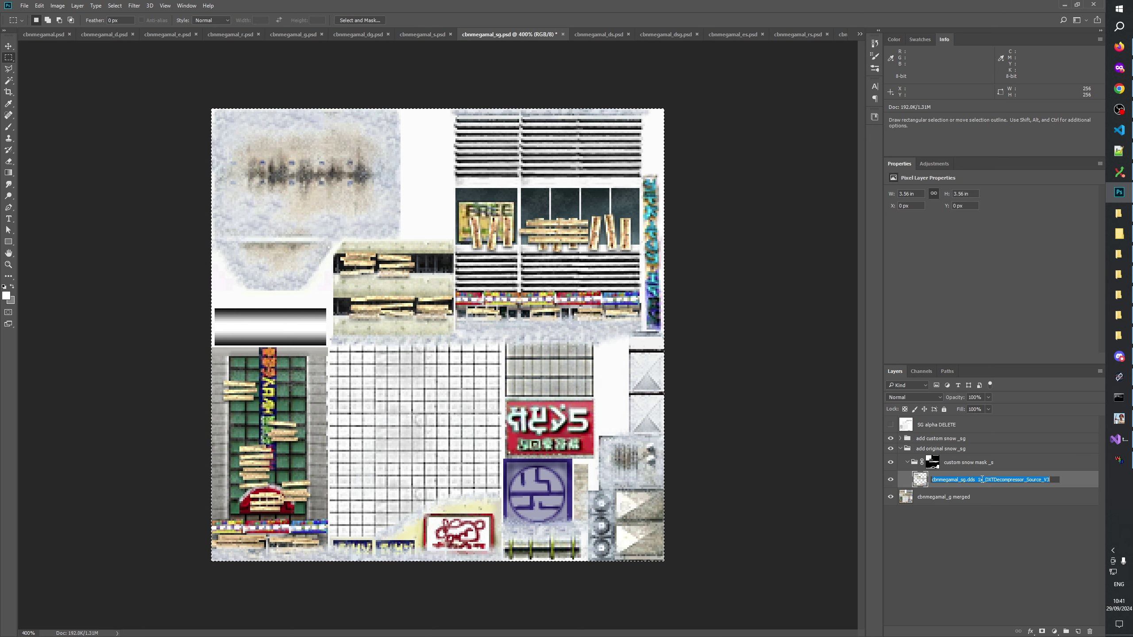
left_click(978, 480)
key("BackSpace")
left_click(986, 518)
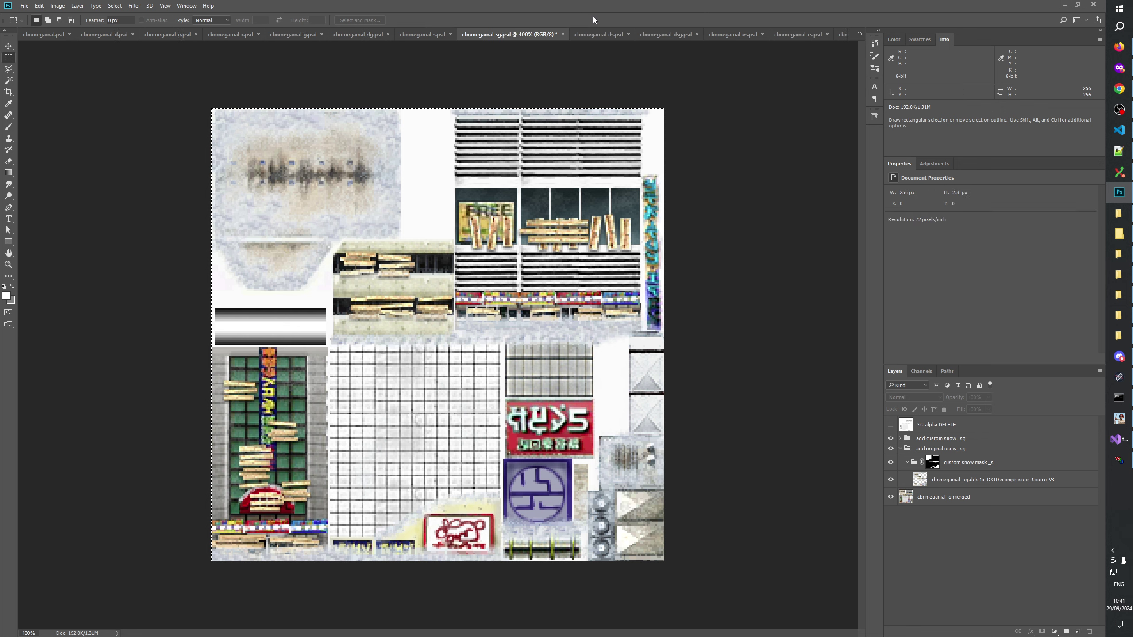
In cbnmegamal_ds.psd, expand "add snow_ds" and rename its texture layer "cbnmegamal_ds.dds 1x_DXTDecompressor_Source_V3"
left_click(613, 37)
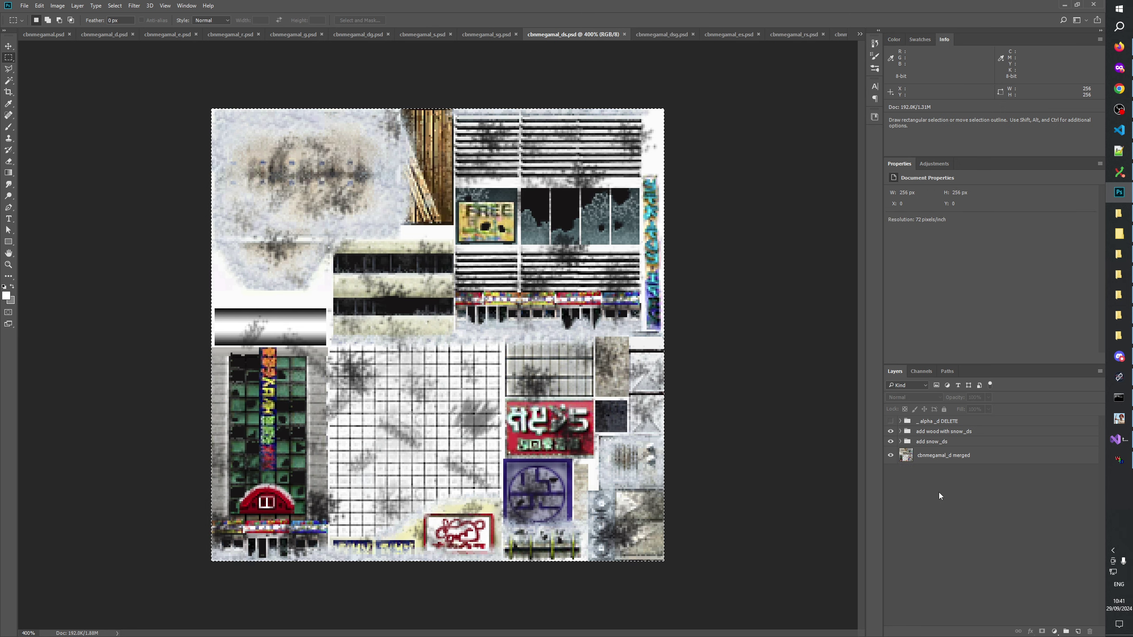
left_click(900, 442)
left_click(982, 535)
double_click(983, 535)
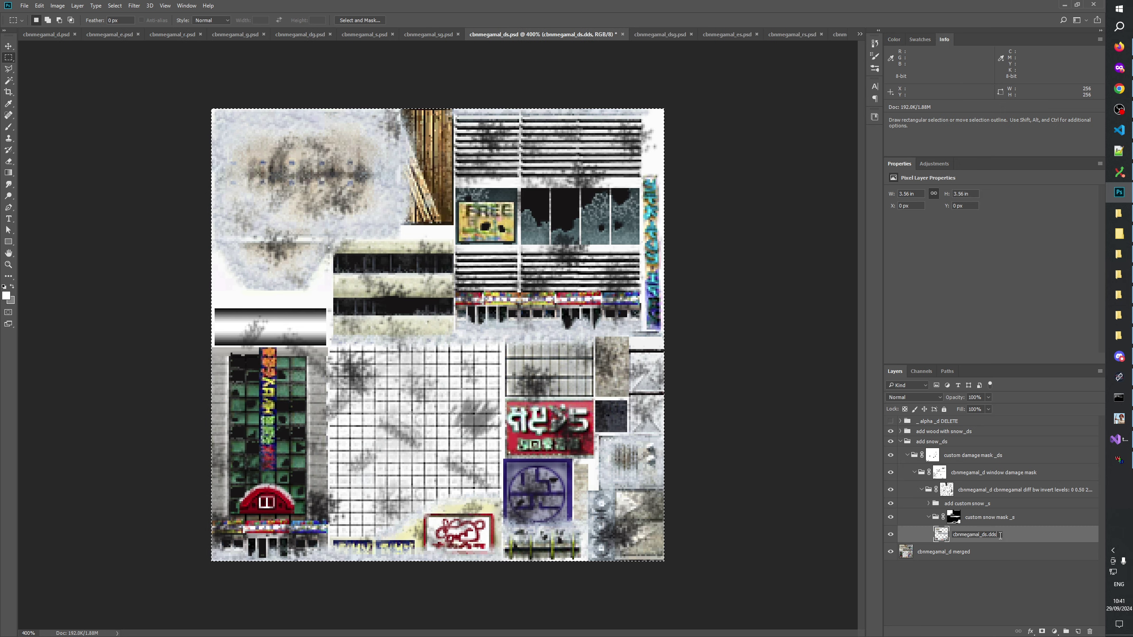
key("End")
type("1x_DXTDecompressor_Source_V3")
key("Return")
In cbnmegamal_dsg.psd, expand "add snow_dsg", rename its texture layer "cbnmegamal_dsg.dds 1x_DXTDecompressor_Source_V3", and return to cbnmegamal_s.psd
key("ctrl+Tab")
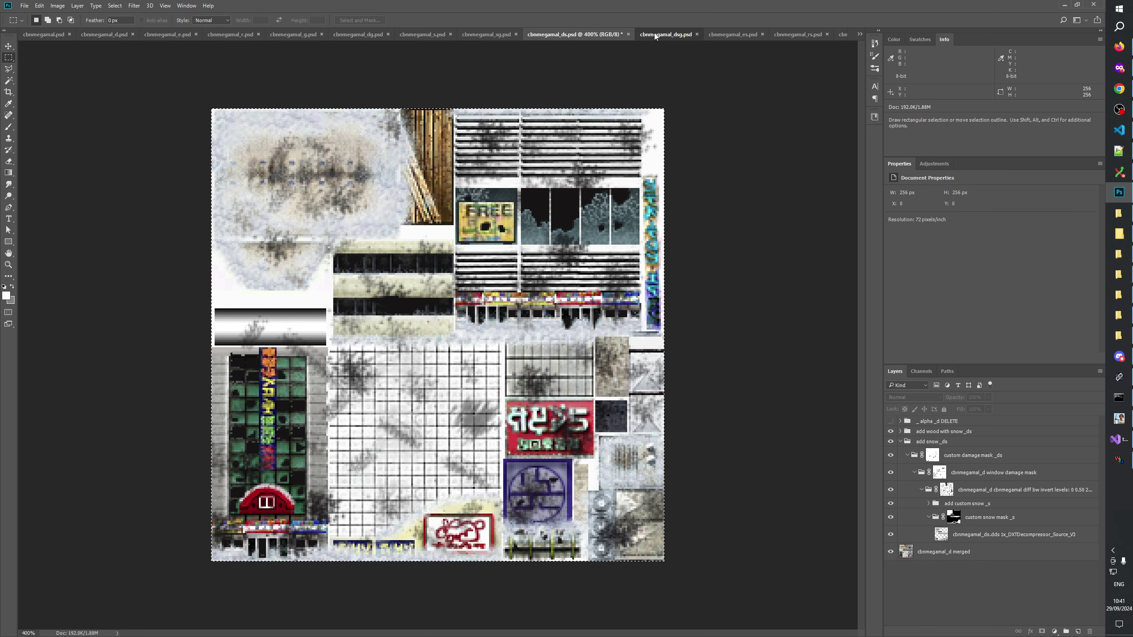
left_click(901, 442)
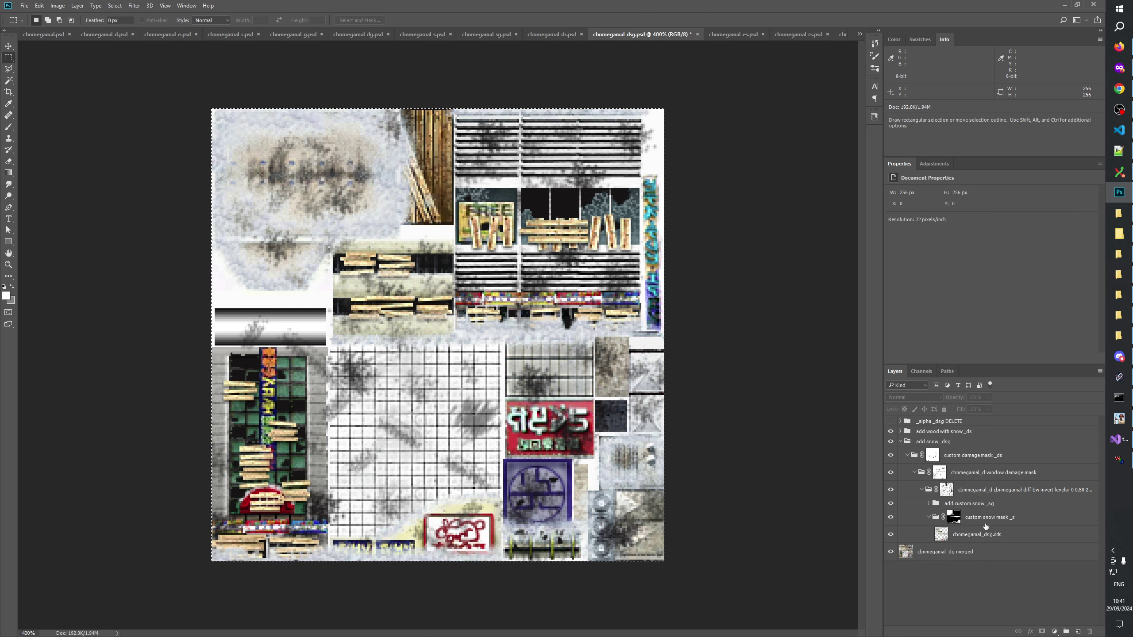
left_click(983, 535)
double_click(983, 535)
left_click(991, 586)
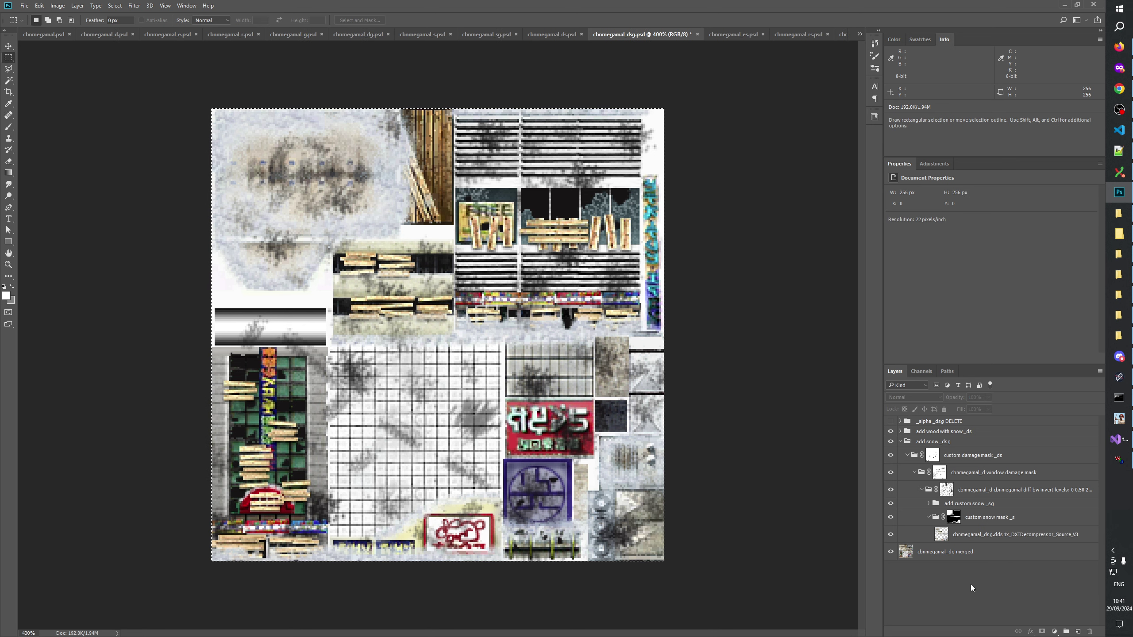
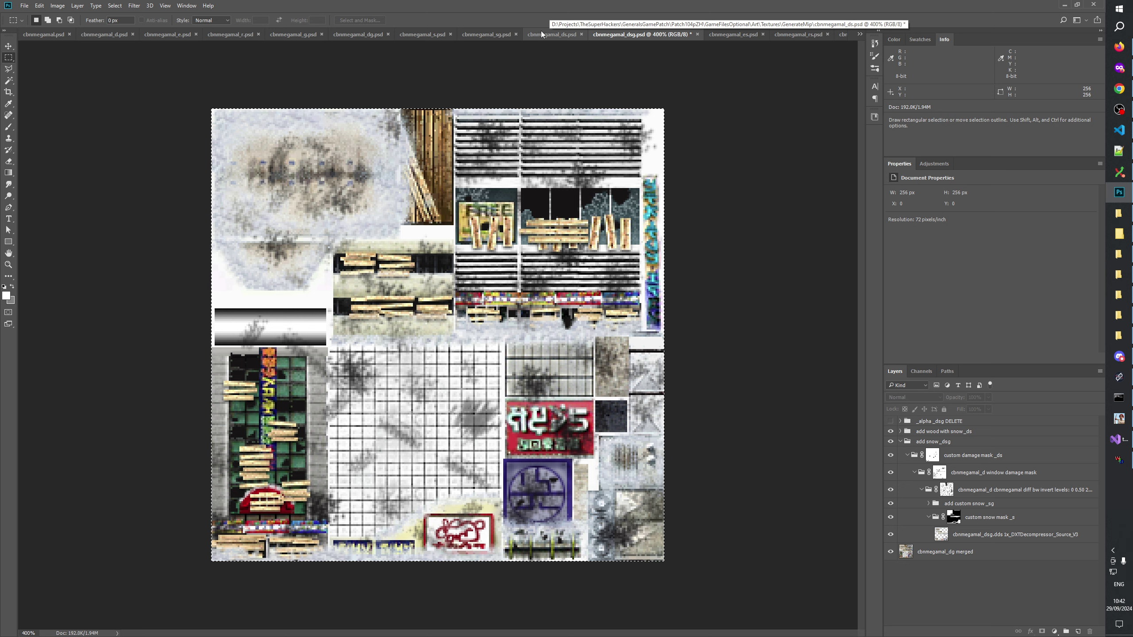
left_click(423, 35)
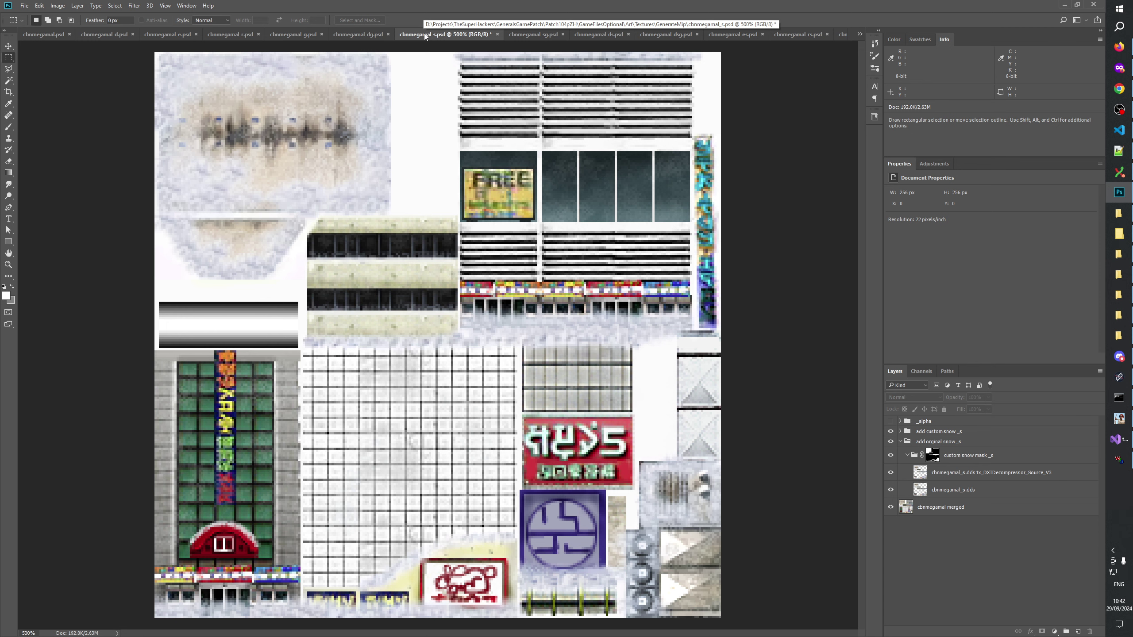
Compare the snow texture in cbnmegamal_ds.tiff at 400% with the textures in cbnmegamal_s.dds and cbnmegamal_s.tiff
left_click(860, 34)
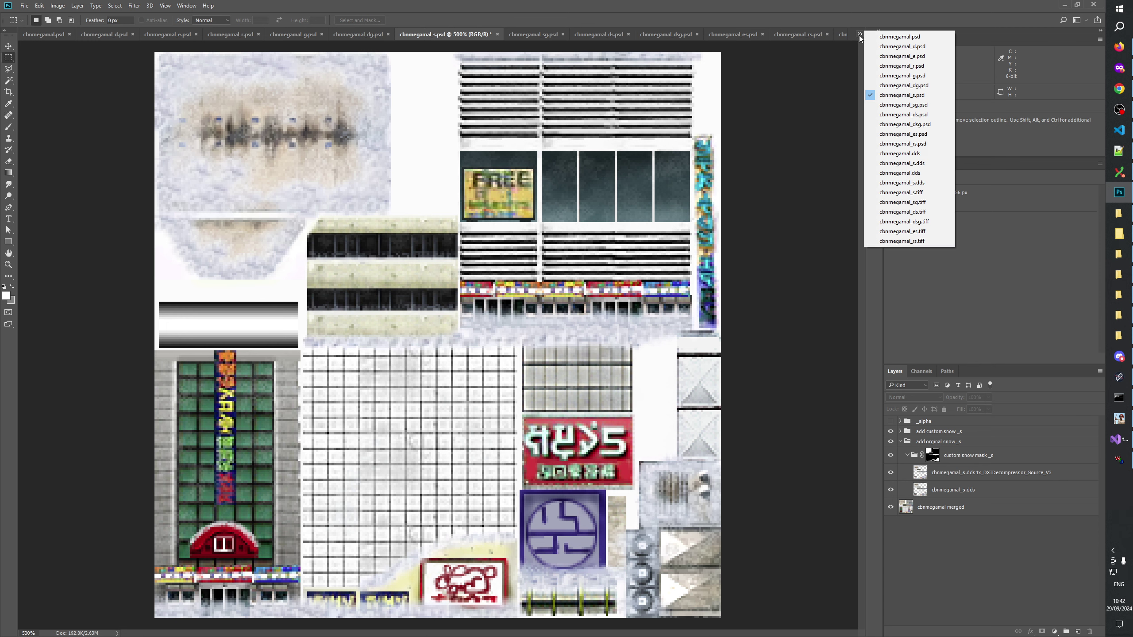
left_click(908, 212)
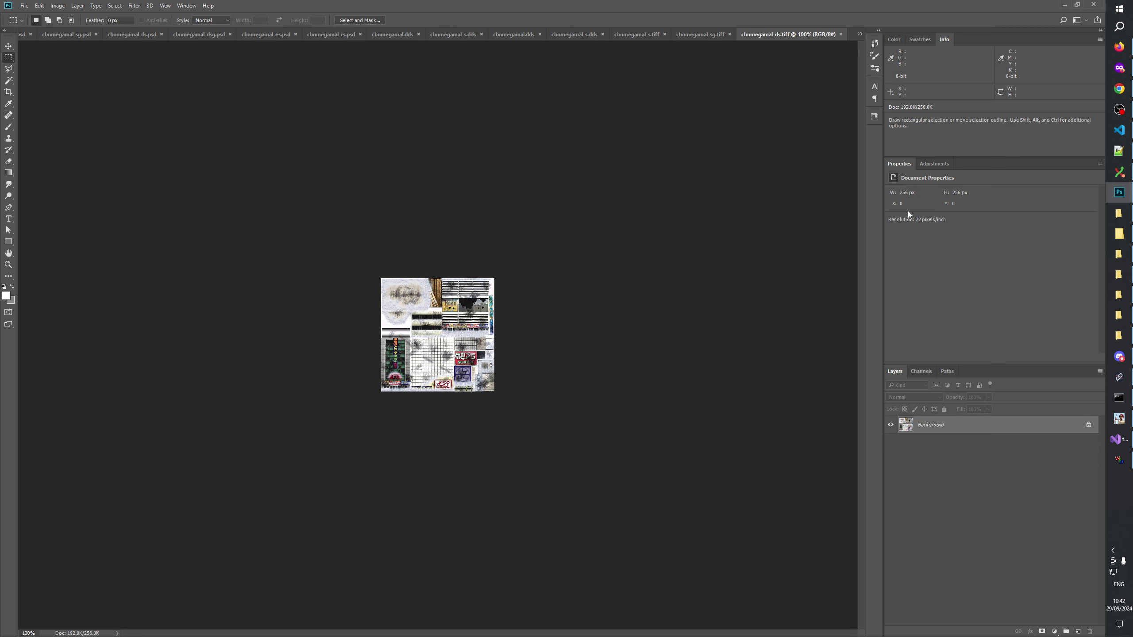
left_click(8, 264)
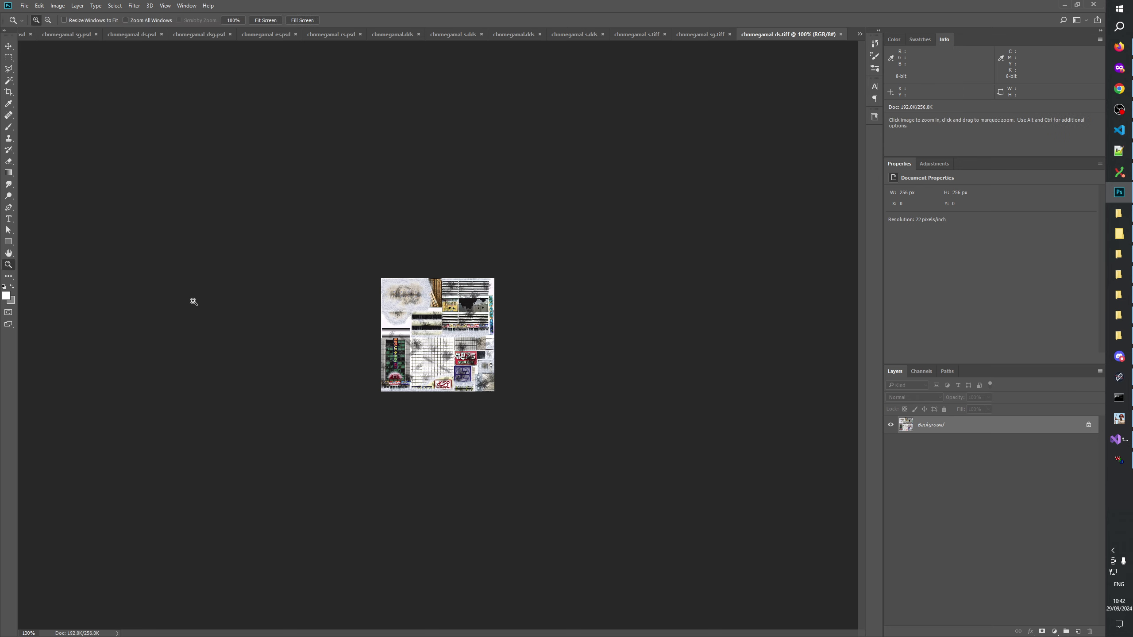
left_click(445, 329)
left_click(445, 329)
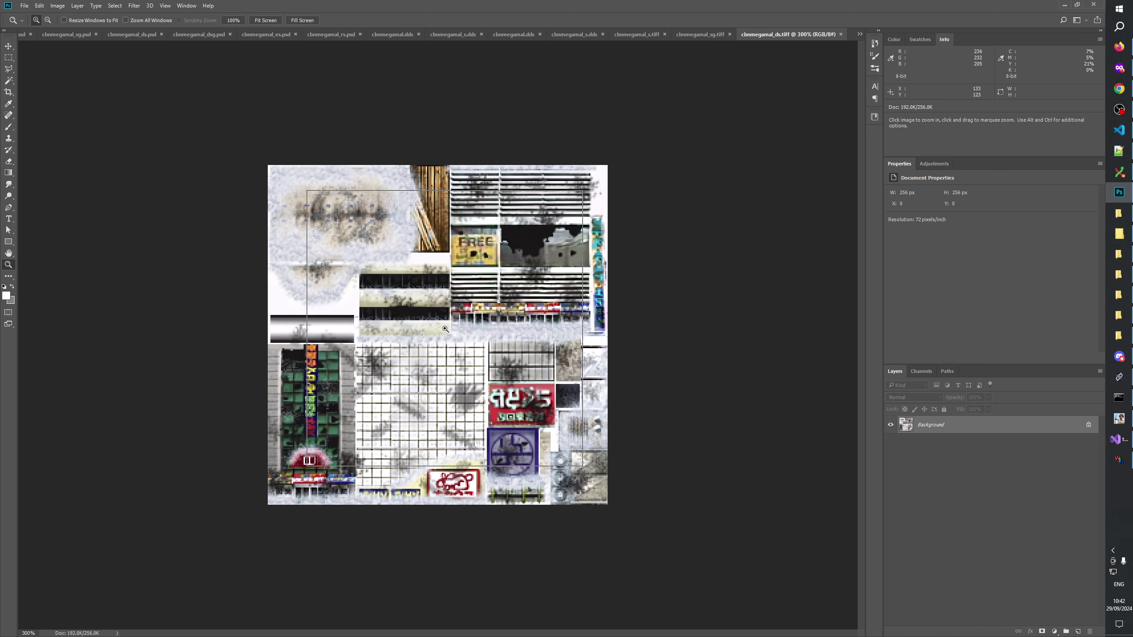
left_click(444, 329)
left_click(860, 34)
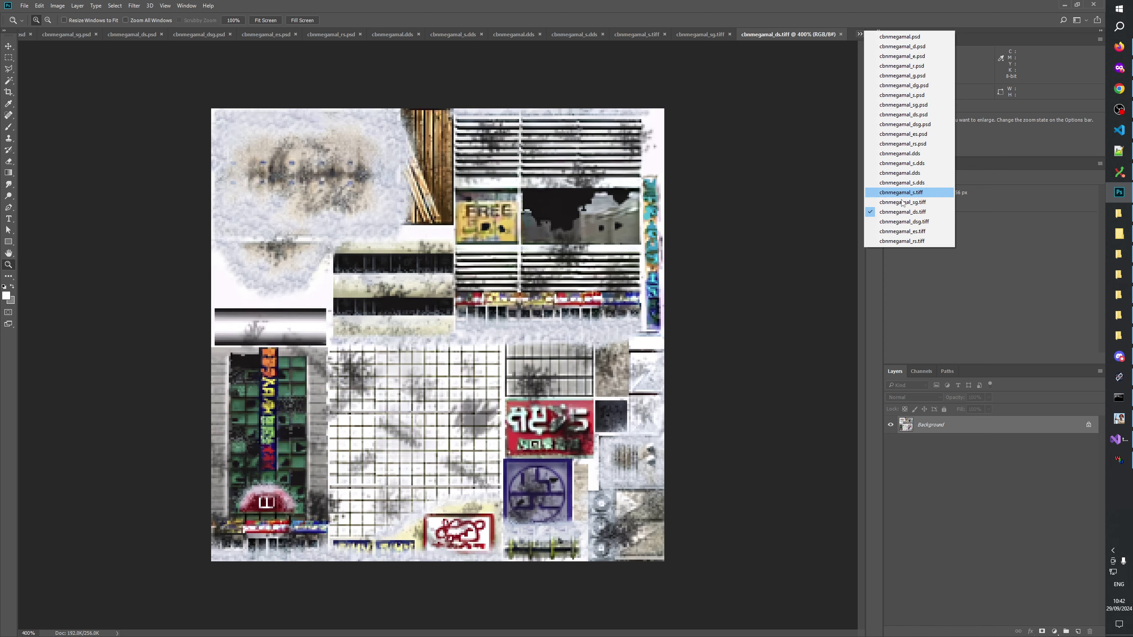
left_click(905, 182)
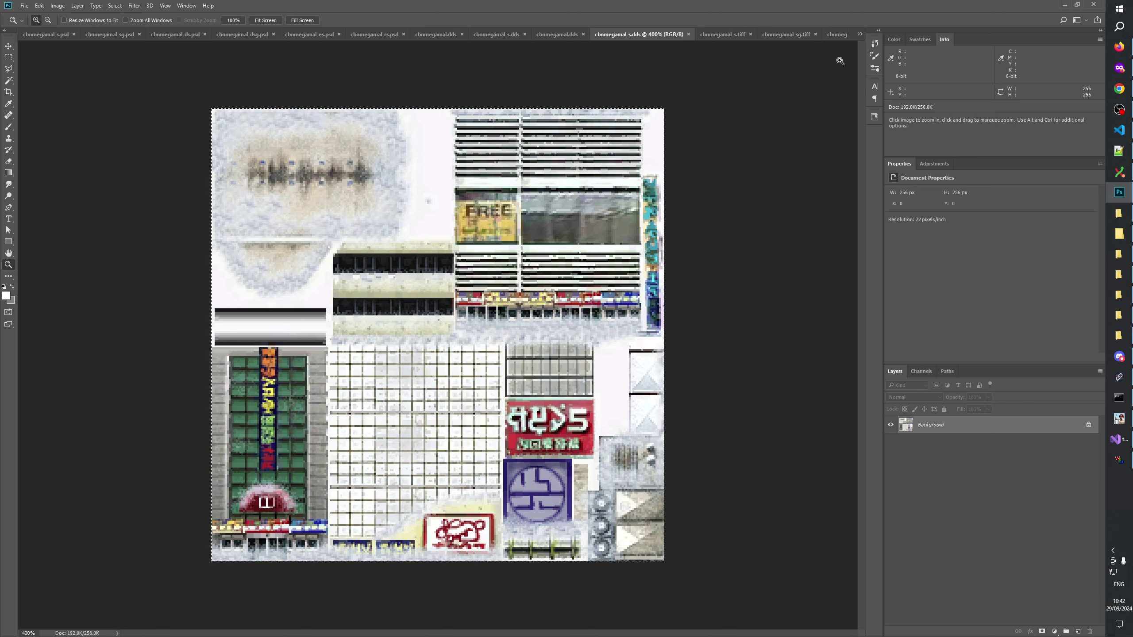
left_click(861, 35)
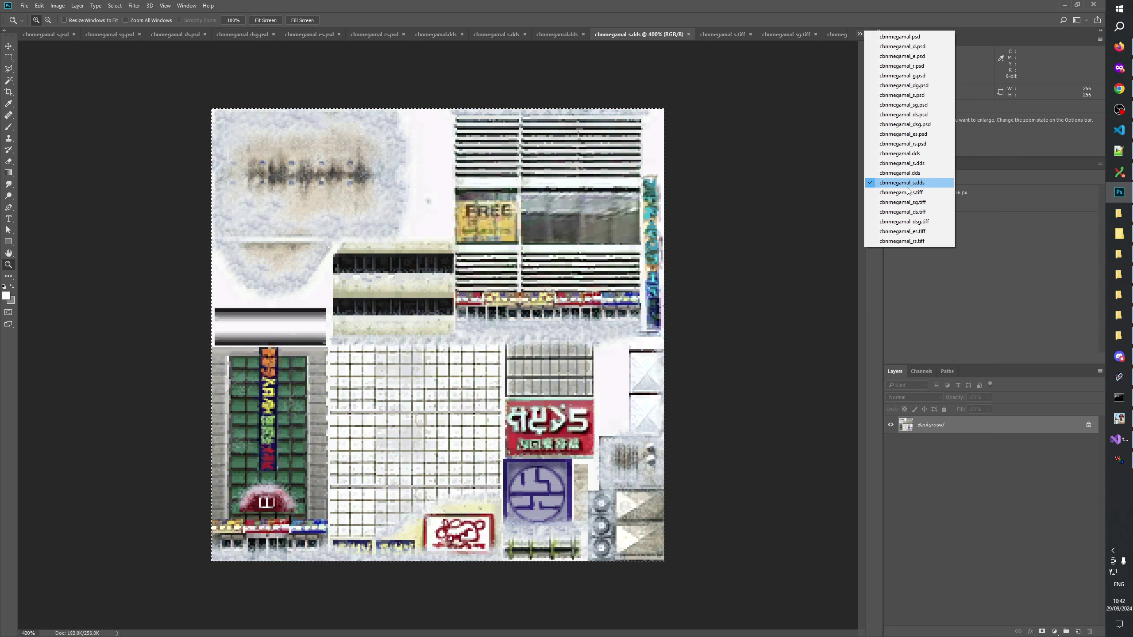
left_click(910, 212)
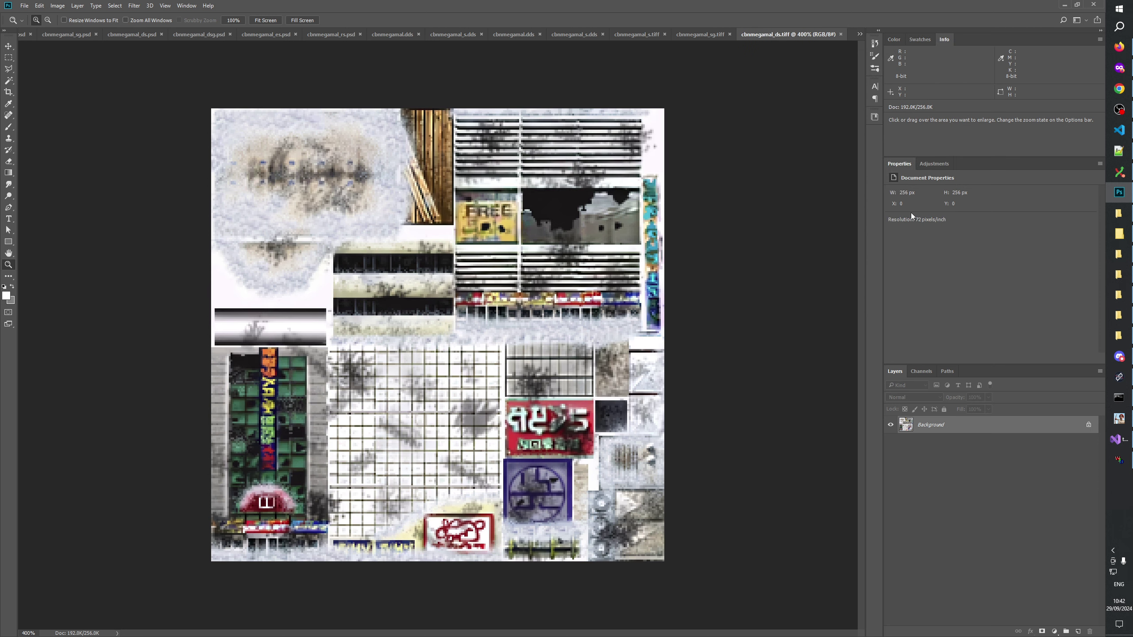
left_click(861, 34)
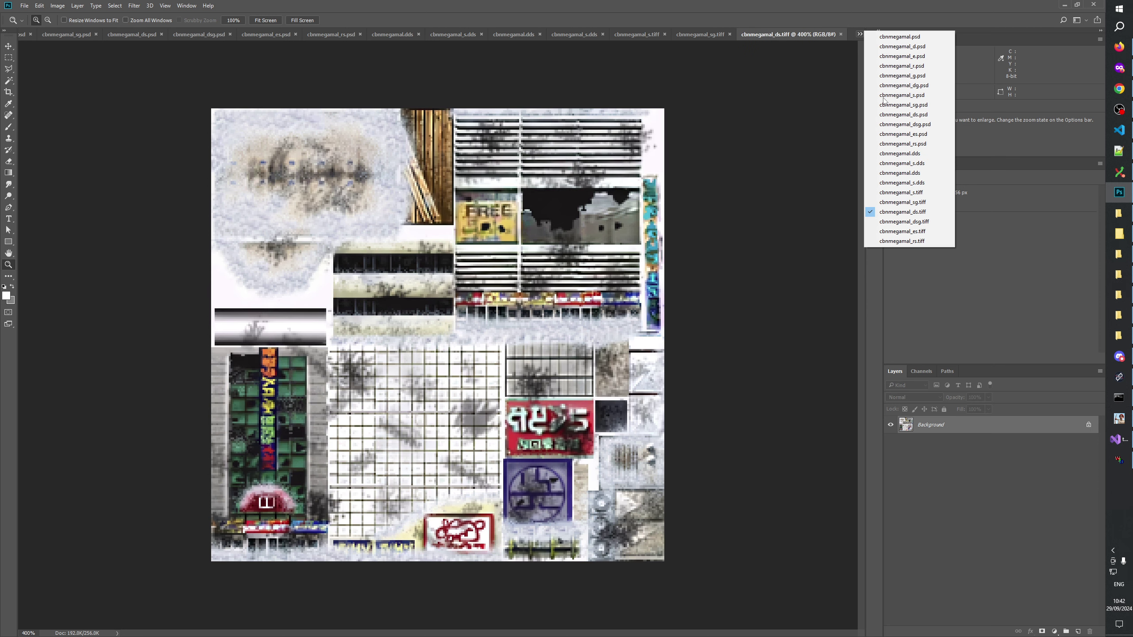
left_click(897, 193)
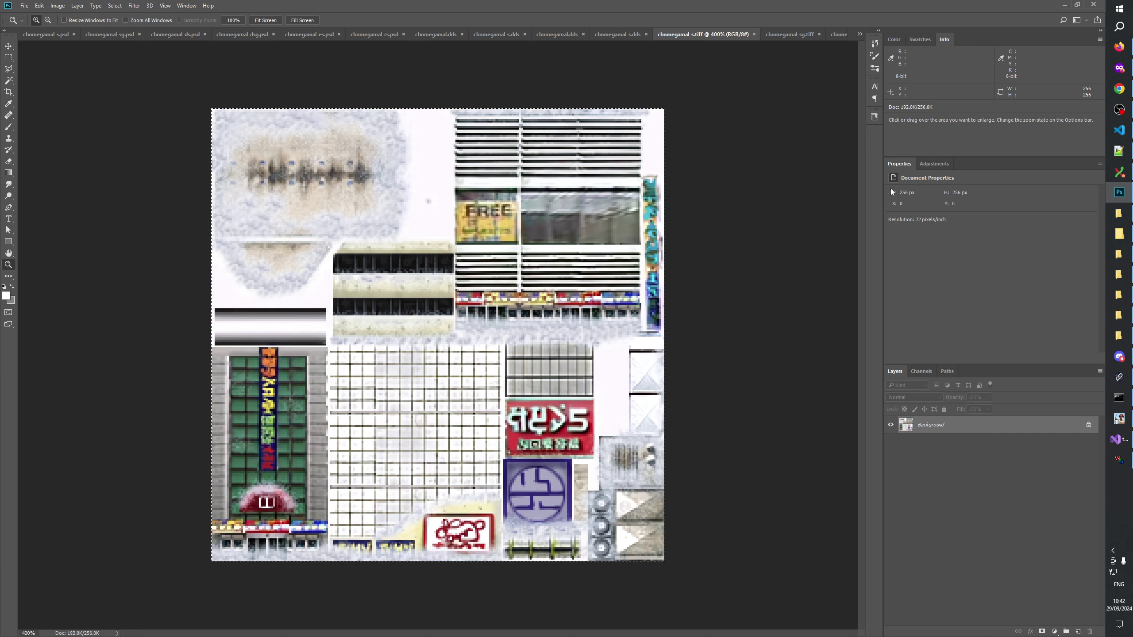
Copy the entire cbnmegamal_ds.tiff image and paste it as a new layer above the background in cbnmegamal_s.tiff
left_click(860, 34)
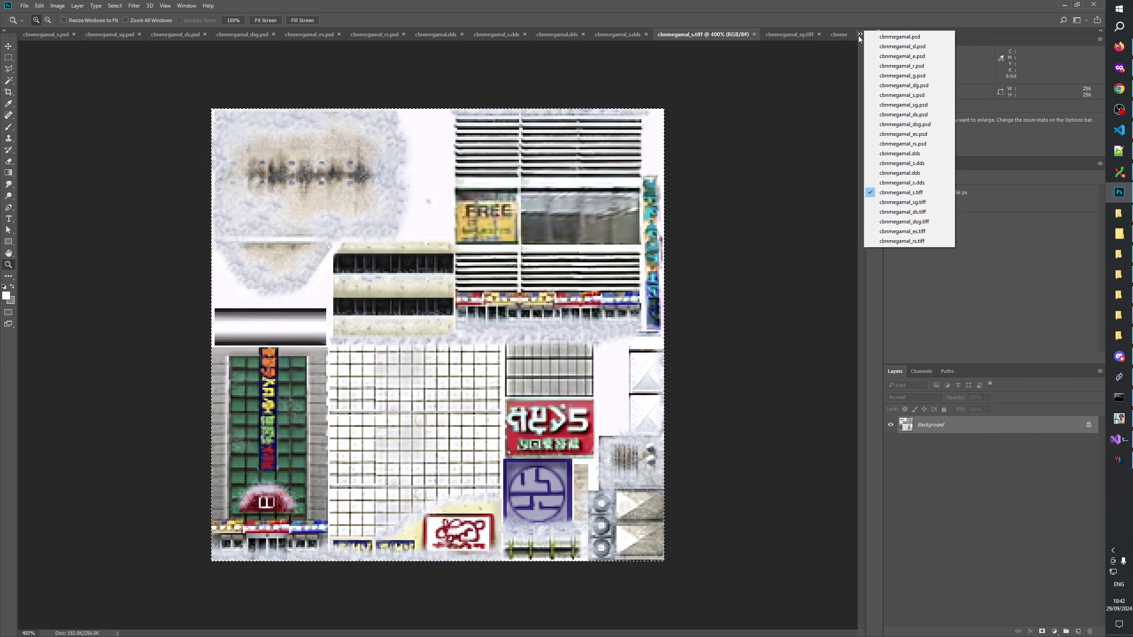
left_click(907, 211)
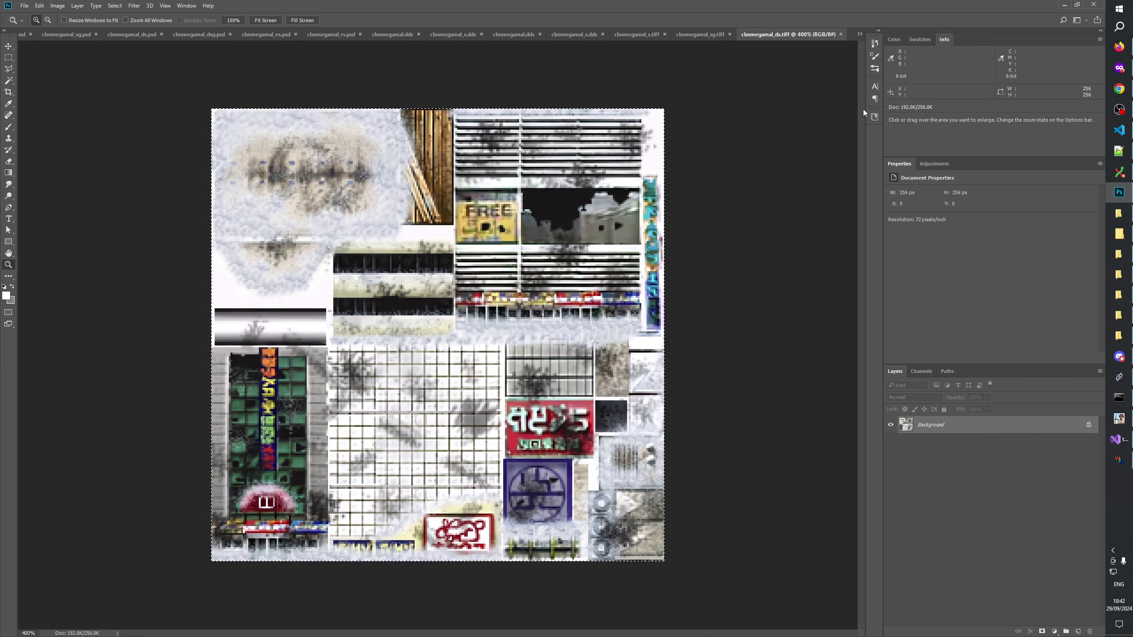
left_click(860, 34)
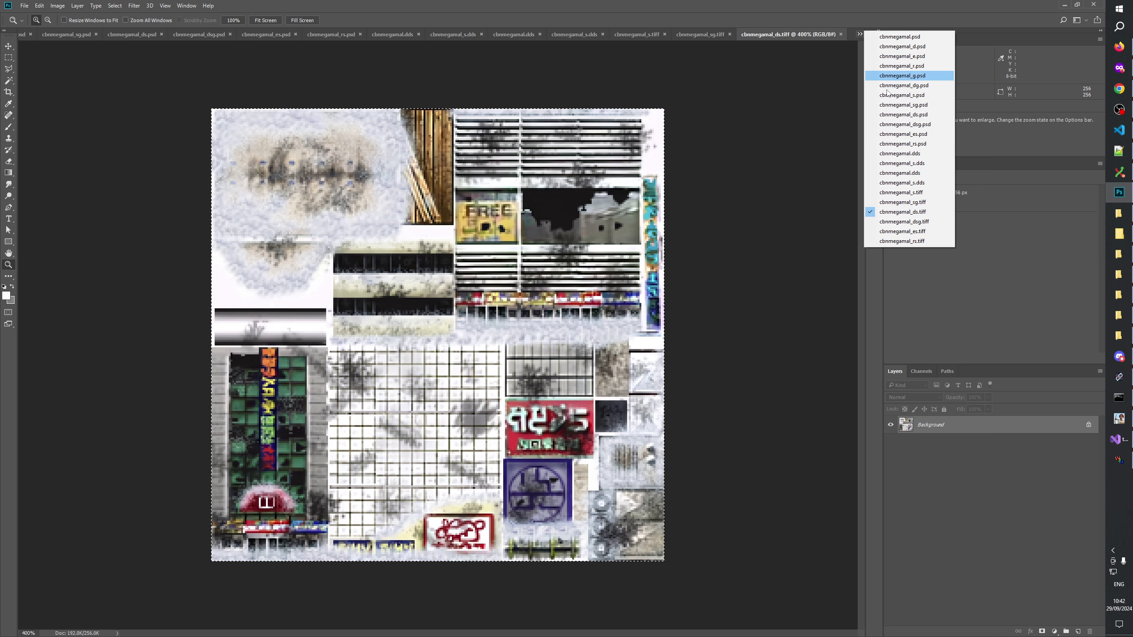
left_click(913, 193)
key("ctrl+v")
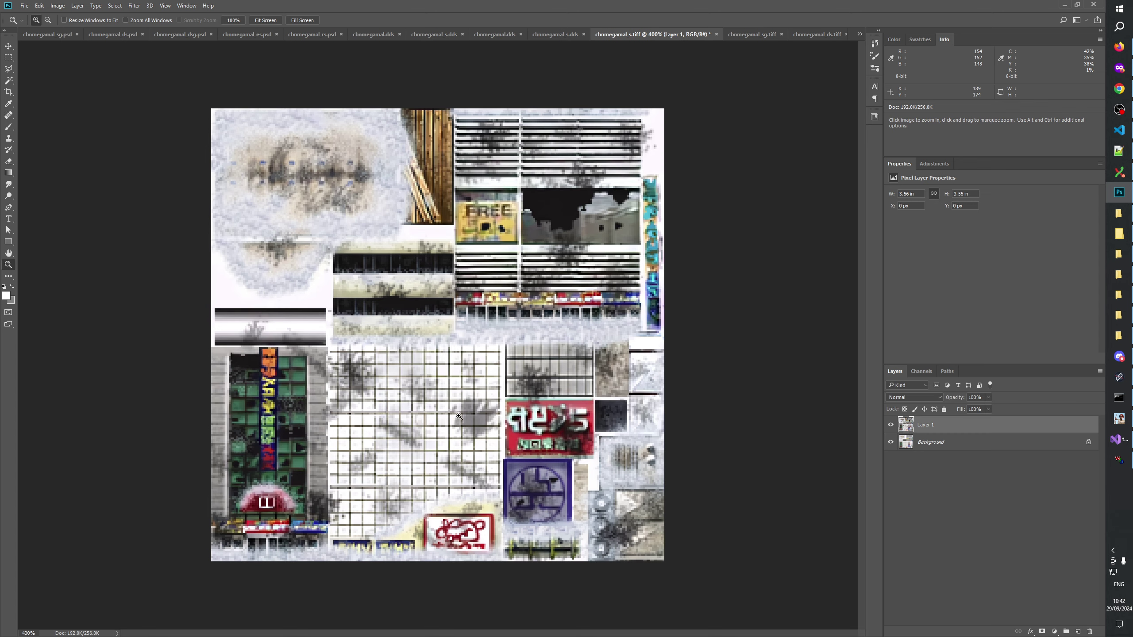
Compare the pasted damaged snow texture with the background in cbnmegamal_s.tiff by repeatedly hiding and showing the pasted layer
left_click(459, 414)
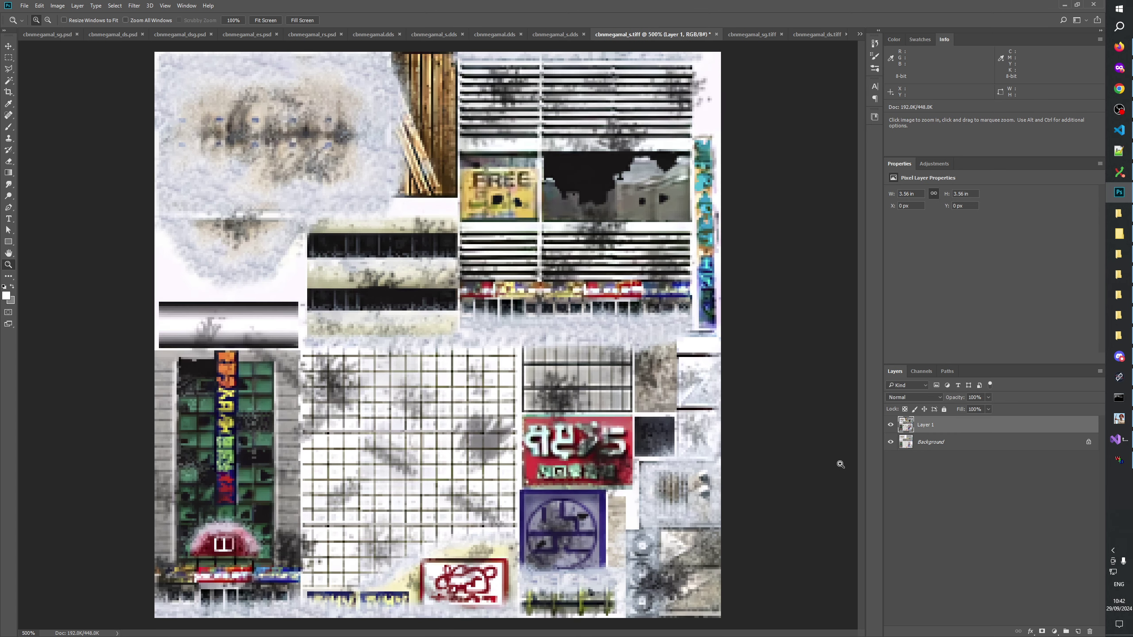
left_click(891, 424)
left_click(890, 424)
left_click(889, 425)
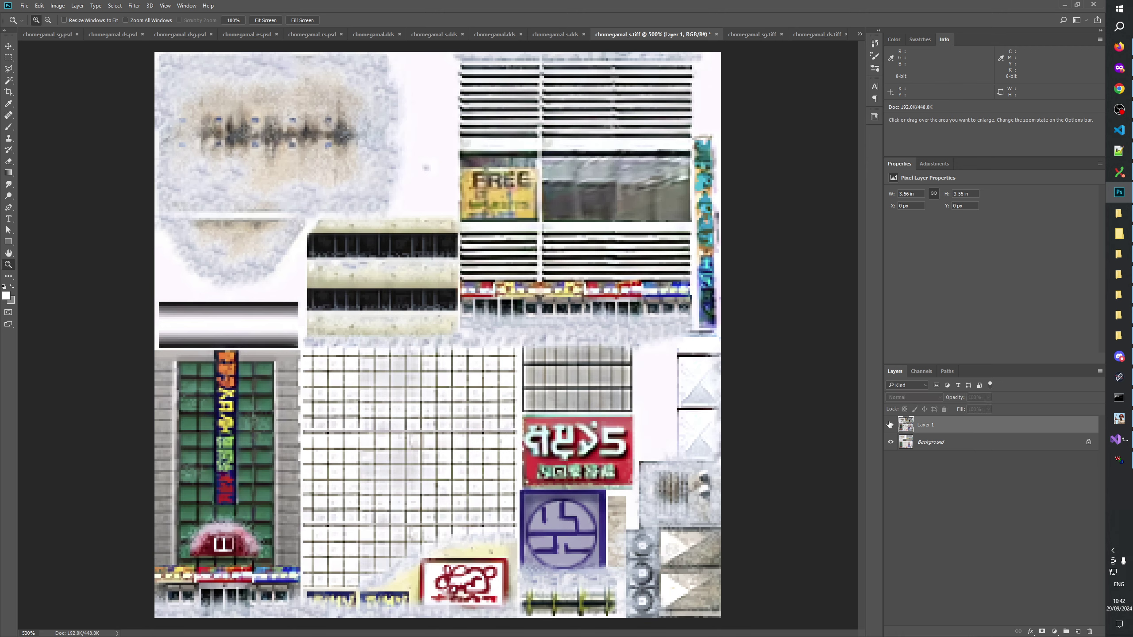
left_click(889, 424)
left_click(889, 424)
left_click(890, 425)
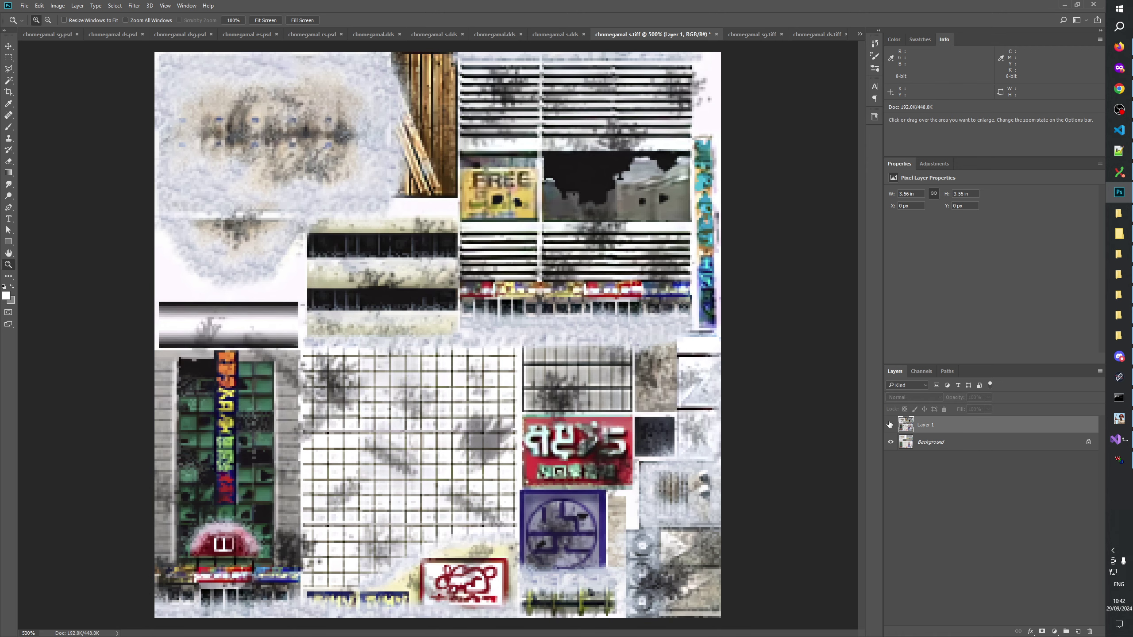
left_click(890, 424)
left_click(890, 425)
left_click(890, 425)
left_click(890, 425)
left_click(890, 424)
left_click(890, 424)
left_click(890, 424)
left_click(890, 424)
left_click(890, 425)
left_click(890, 424)
left_click(889, 424)
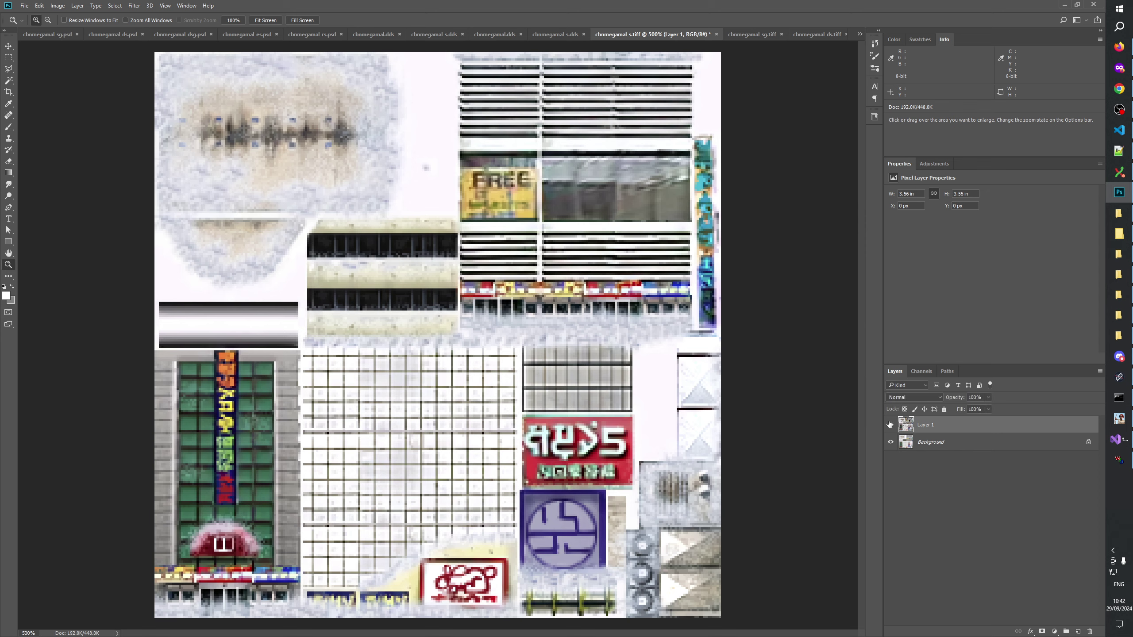
left_click(890, 425)
left_click(890, 424)
left_click(890, 425)
left_click(890, 424)
left_click(890, 424)
left_click(889, 424)
left_click(890, 424)
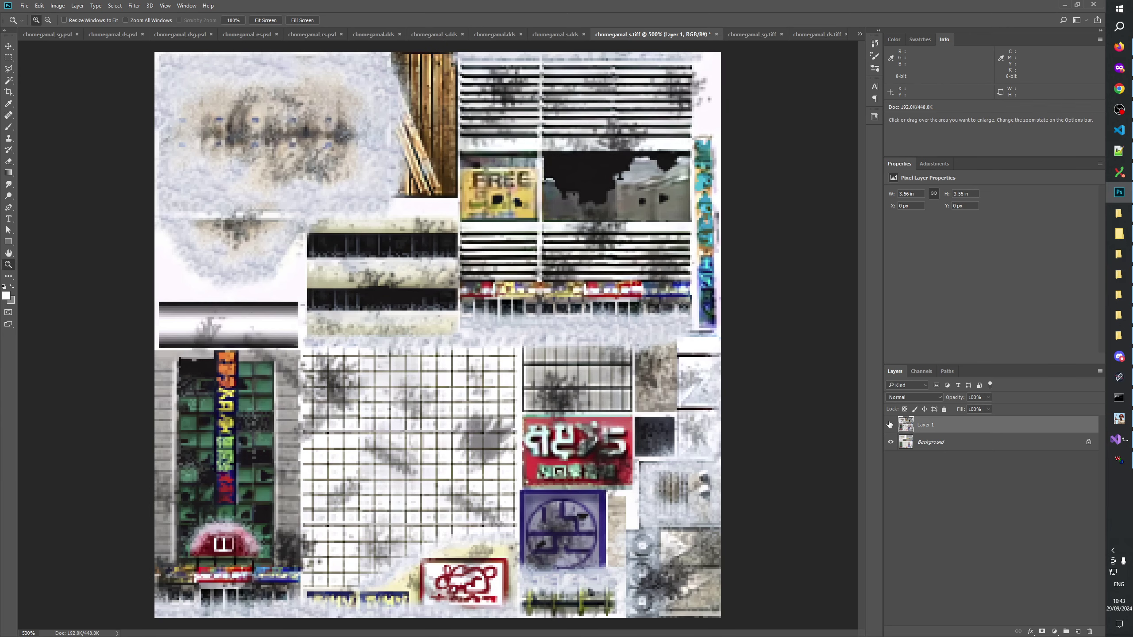
left_click(890, 425)
left_click(890, 424)
left_click(889, 425)
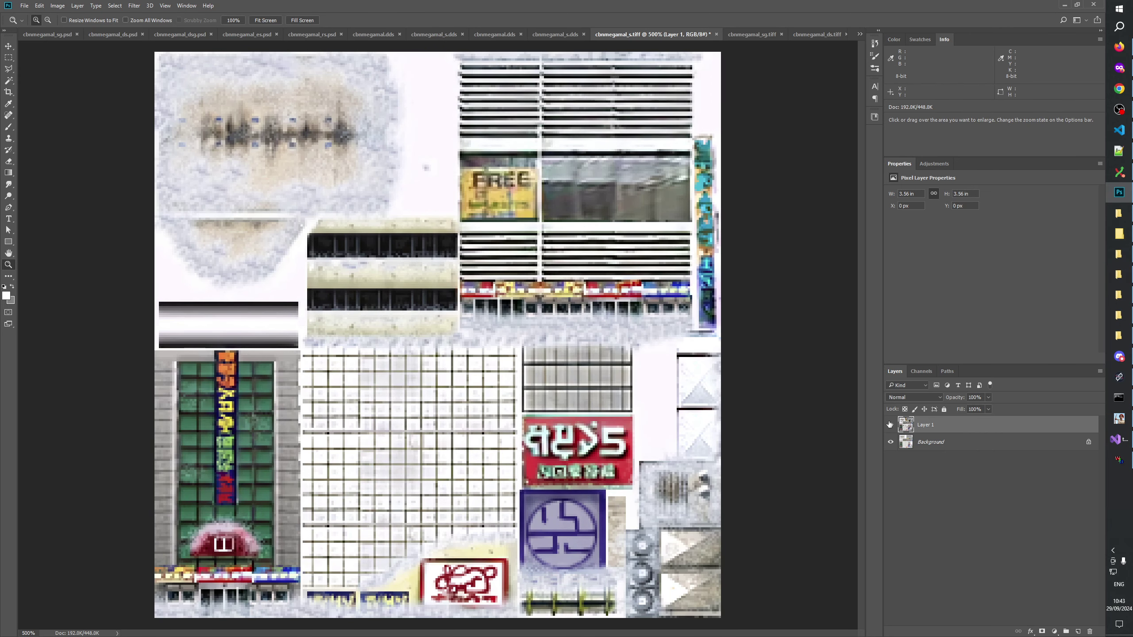
left_click(890, 425)
left_click(890, 425)
left_click(889, 424)
left_click(889, 425)
left_click(889, 424)
left_click(890, 424)
left_click(890, 424)
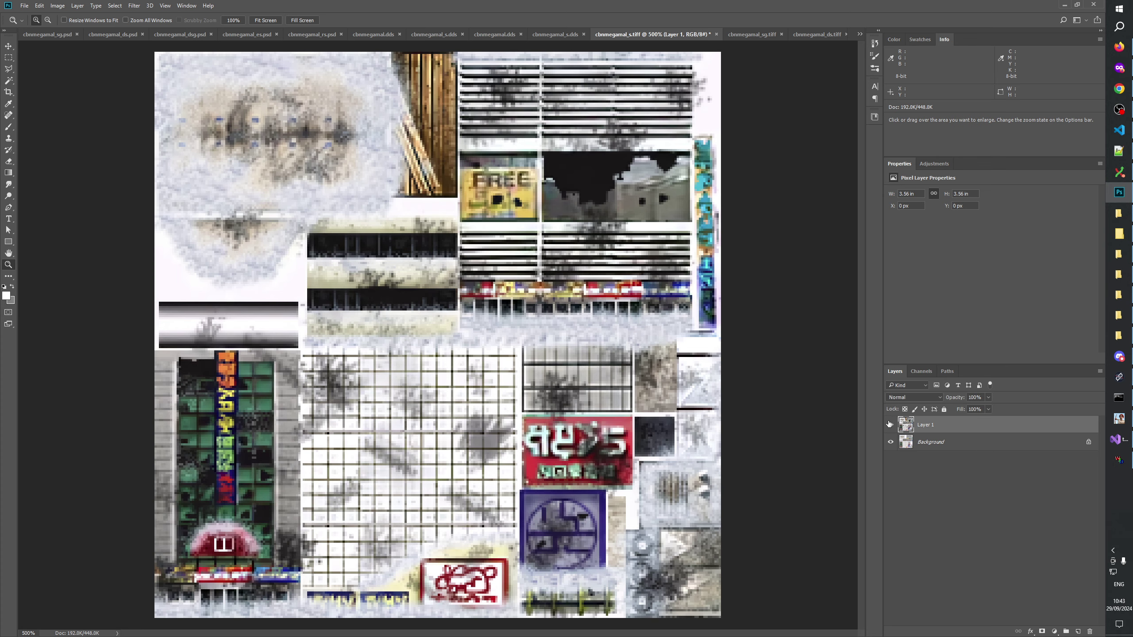
left_click(890, 424)
left_click(890, 424)
left_click(890, 424)
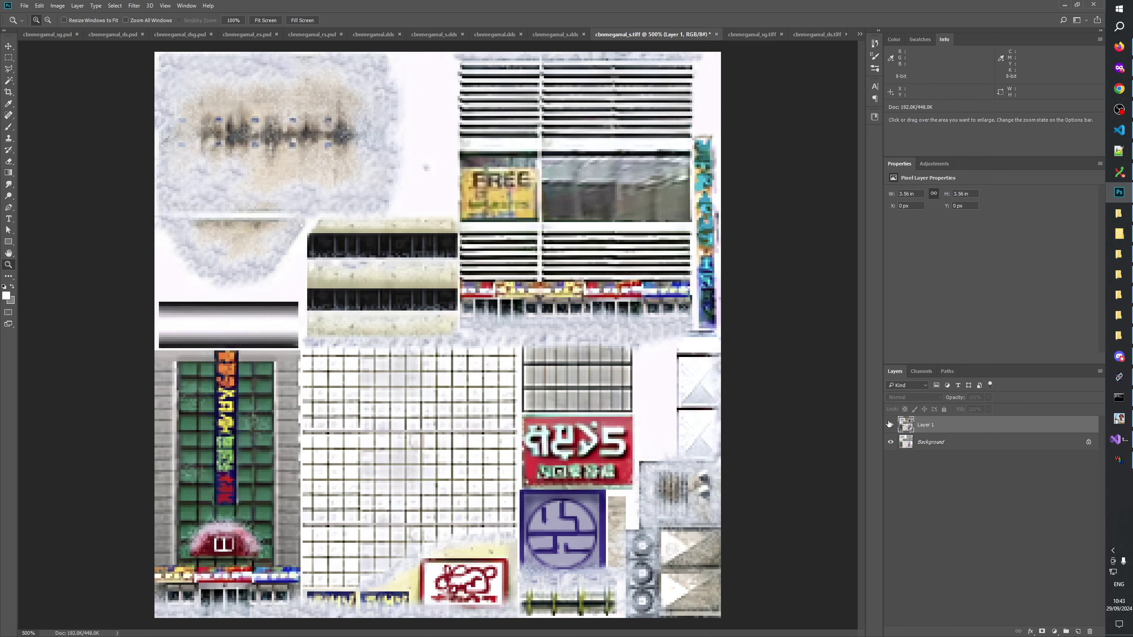
left_click(890, 424)
left_click(890, 424)
left_click(890, 424)
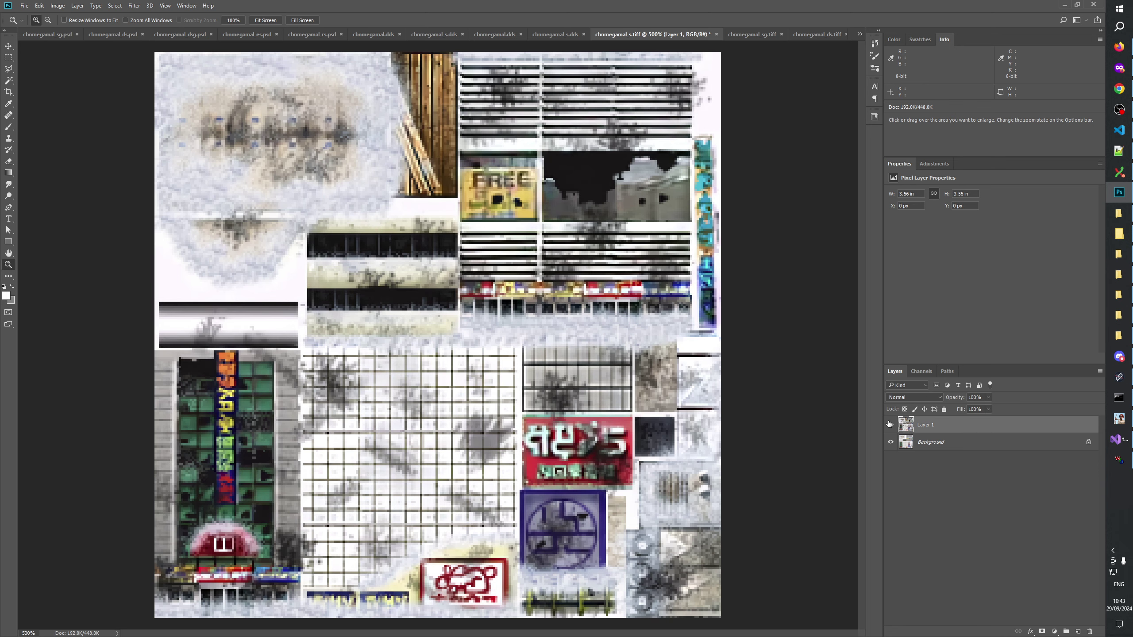
left_click(890, 424)
left_click(890, 424)
left_click(890, 424)
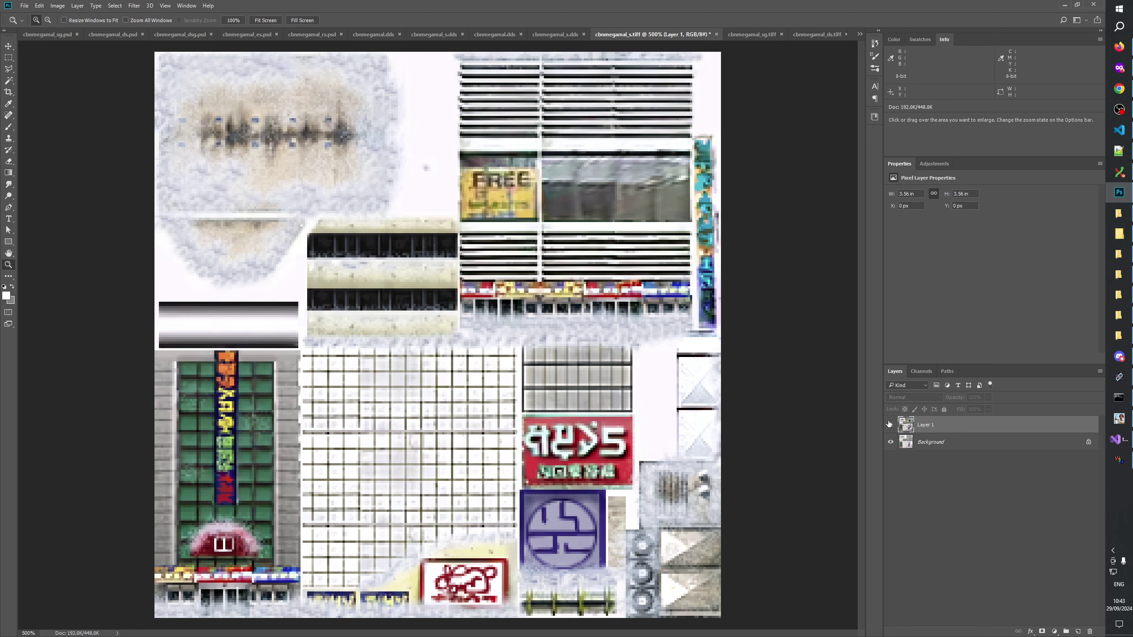
left_click(890, 425)
left_click(890, 425)
left_click(890, 425)
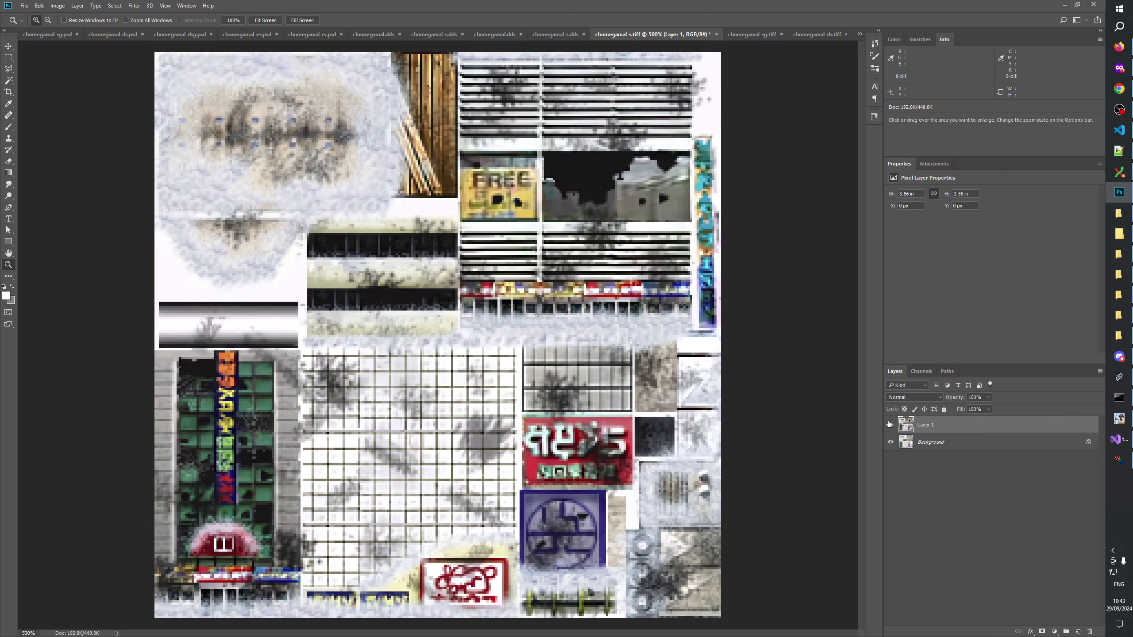
left_click(890, 425)
left_click(890, 424)
left_click(890, 425)
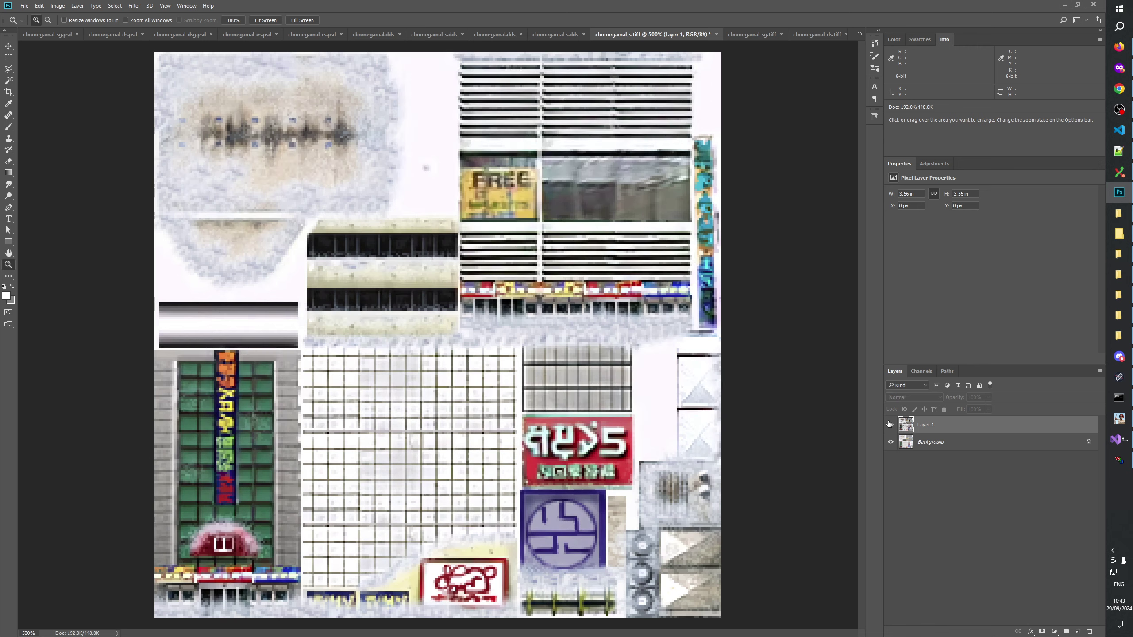
left_click(890, 425)
left_click(889, 425)
left_click(890, 424)
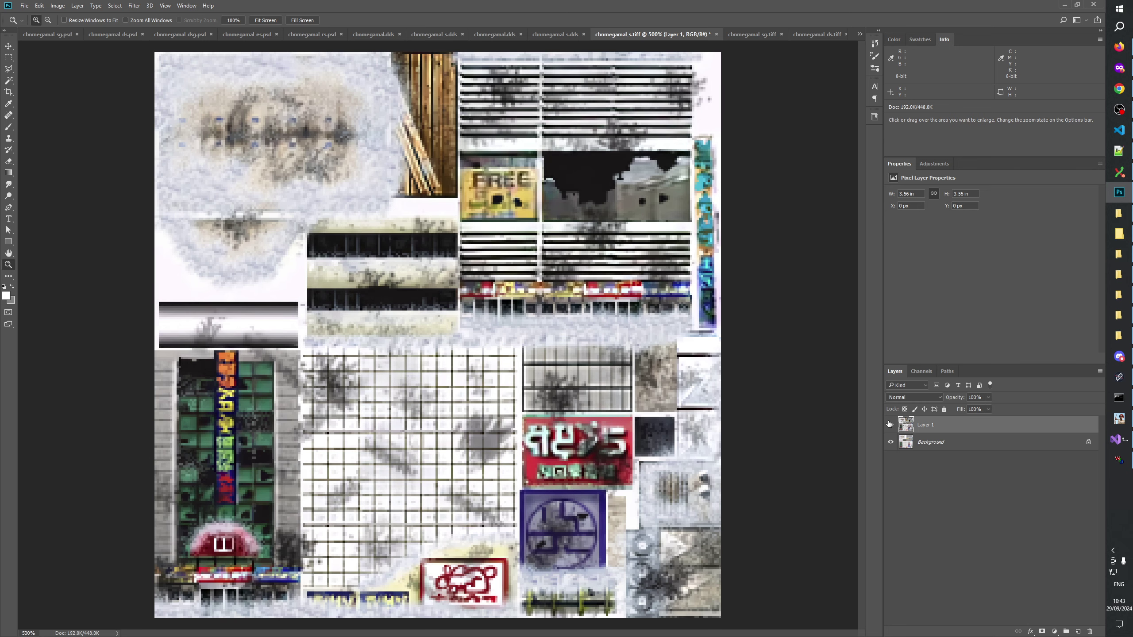
left_click(890, 425)
left_click(889, 425)
left_click(889, 425)
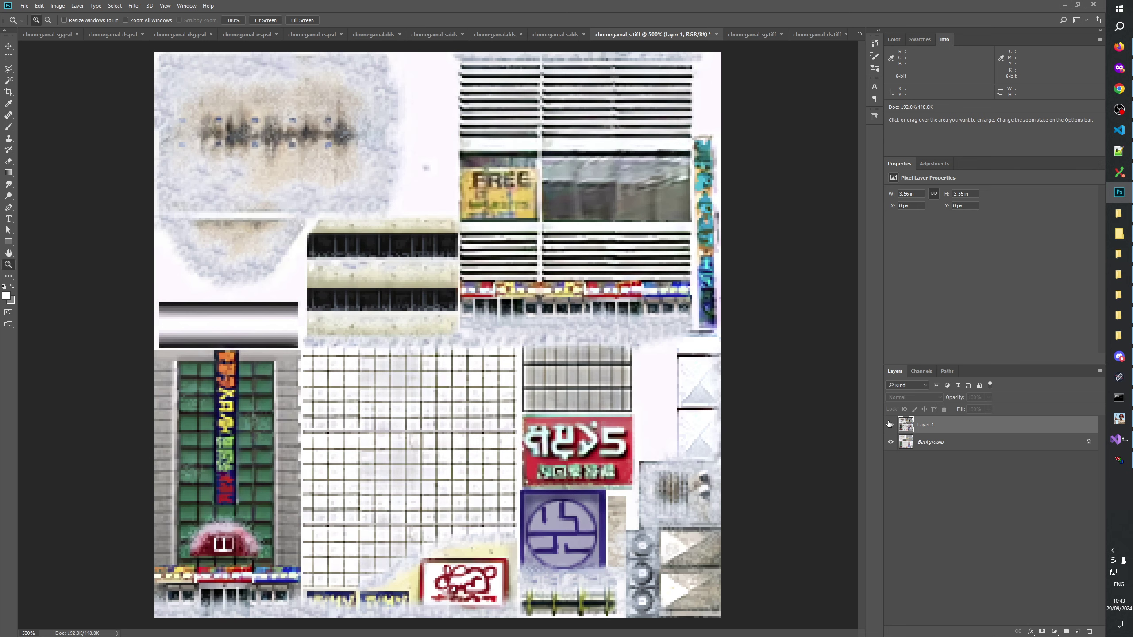
left_click(889, 425)
left_click(890, 425)
left_click(890, 424)
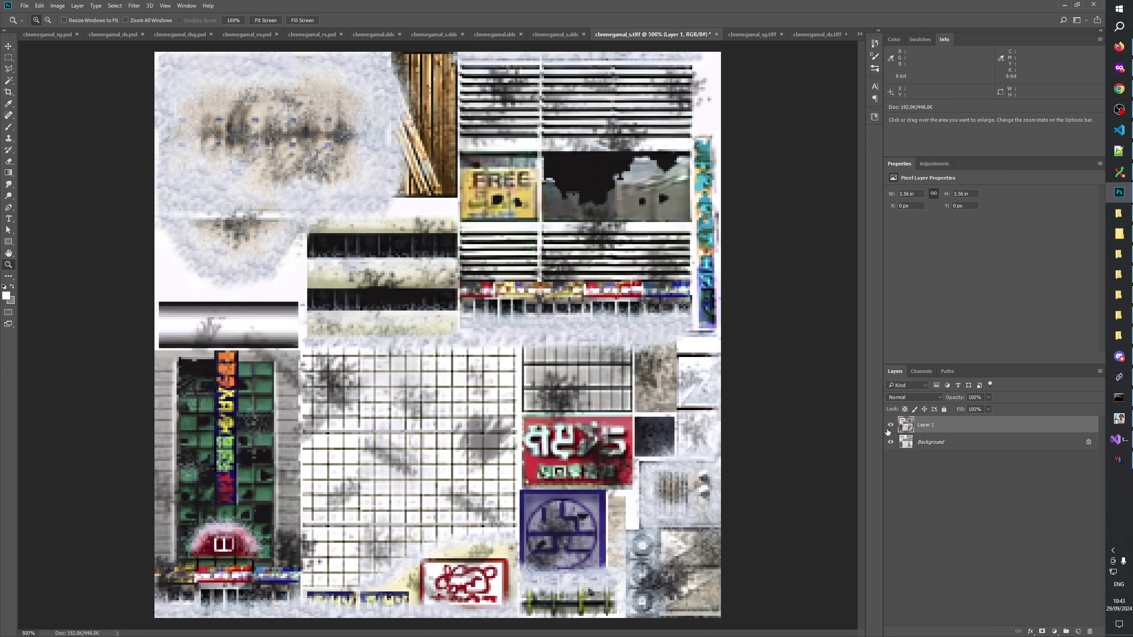
left_click(889, 427)
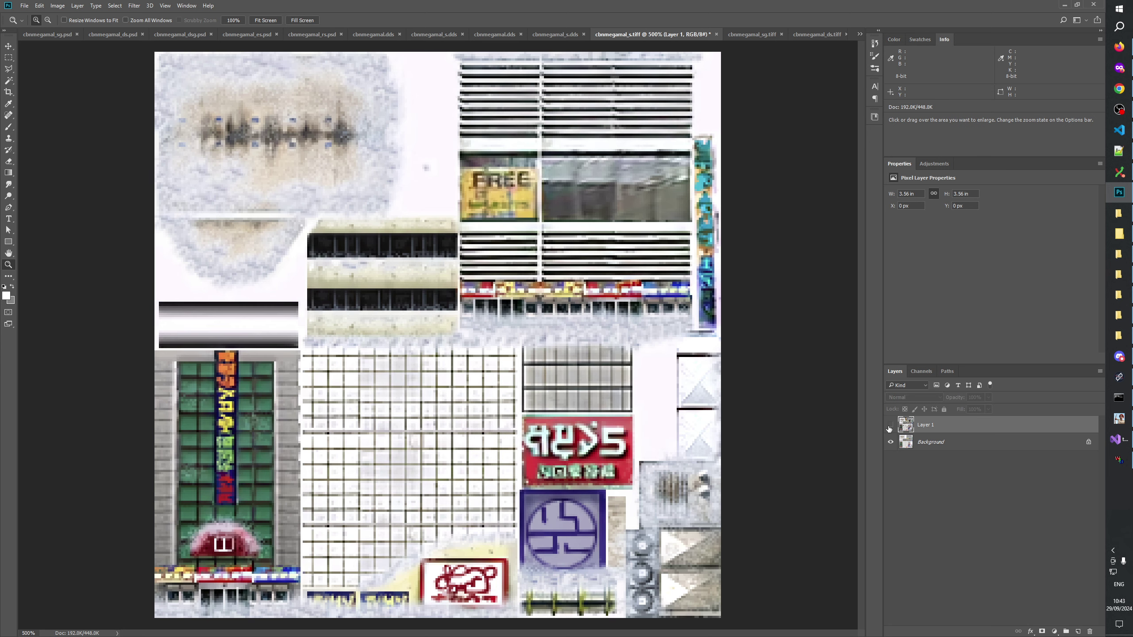
left_click(889, 425)
left_click(890, 424)
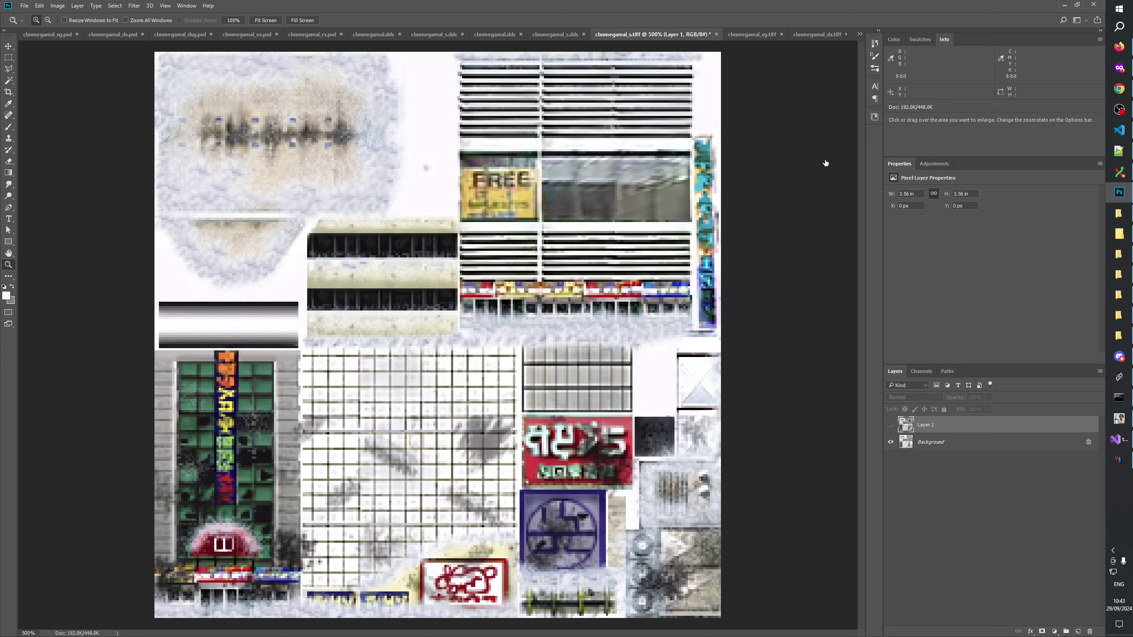
Paste the cbnmegamal_ds.tiff texture into cbnmegamal_ds.psd above the decompressor source layer inside the "custom snow mask _s" group
left_click(819, 34)
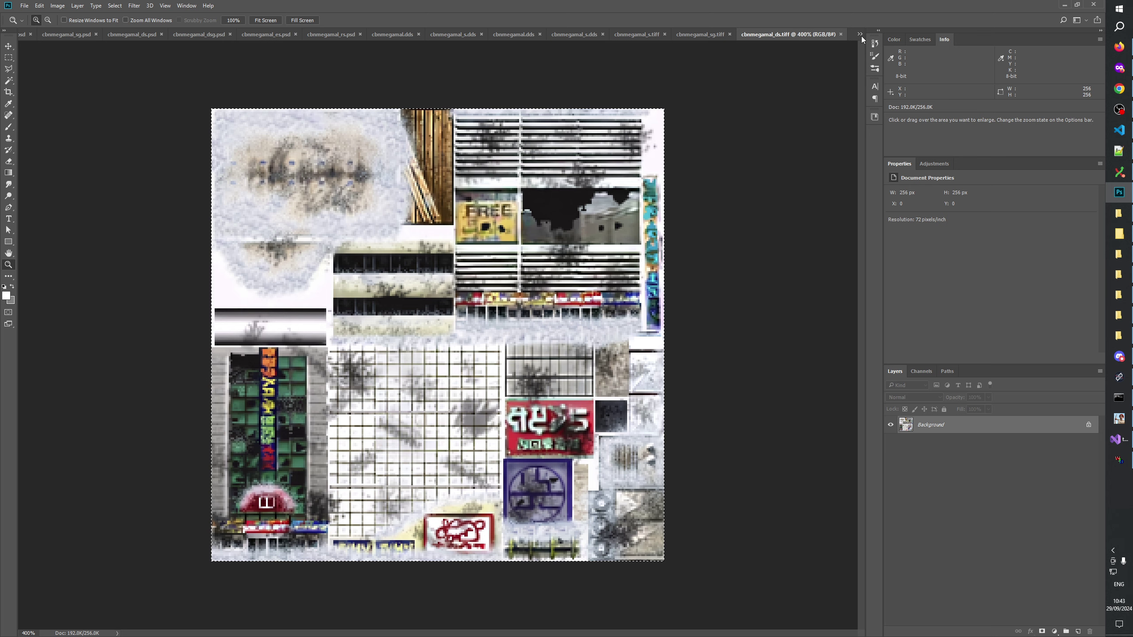
left_click(860, 35)
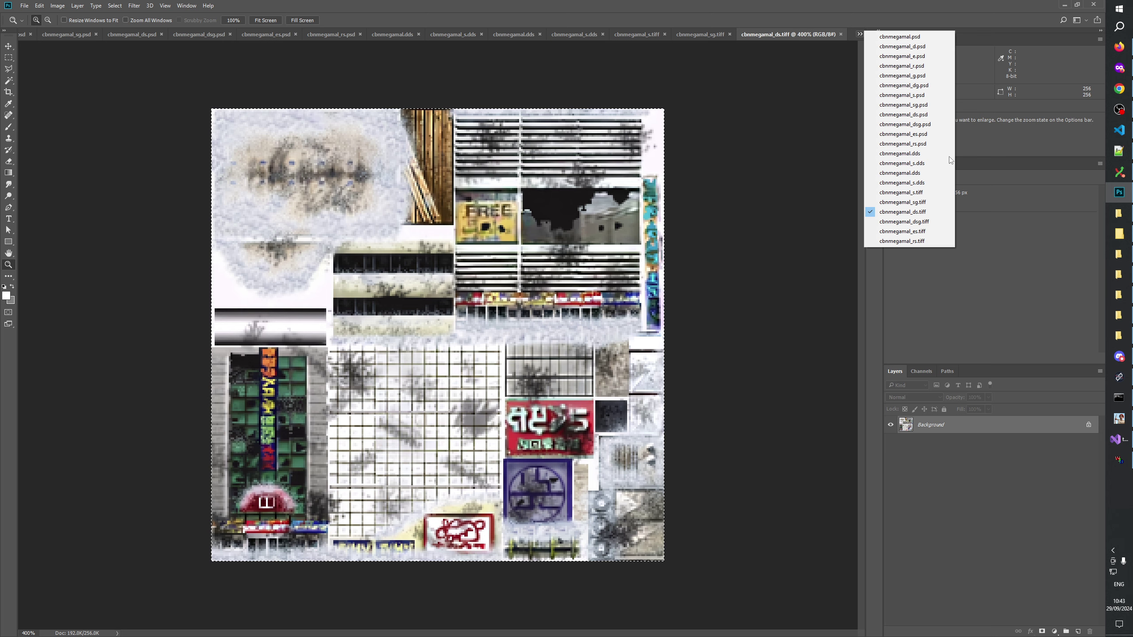
left_click(923, 115)
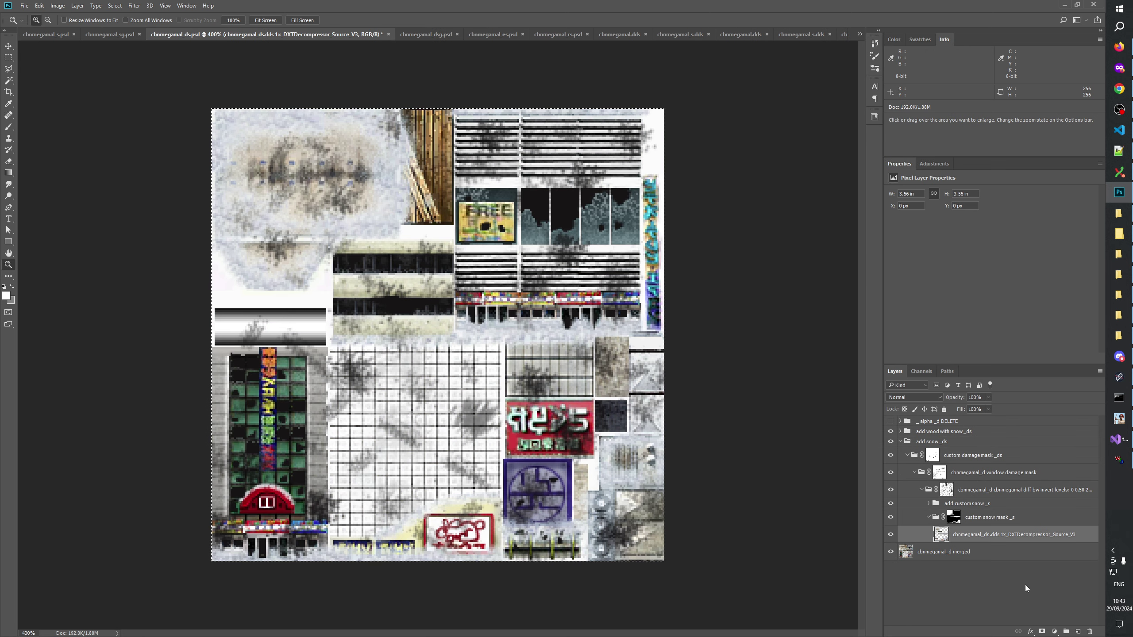
key("ctrl+v")
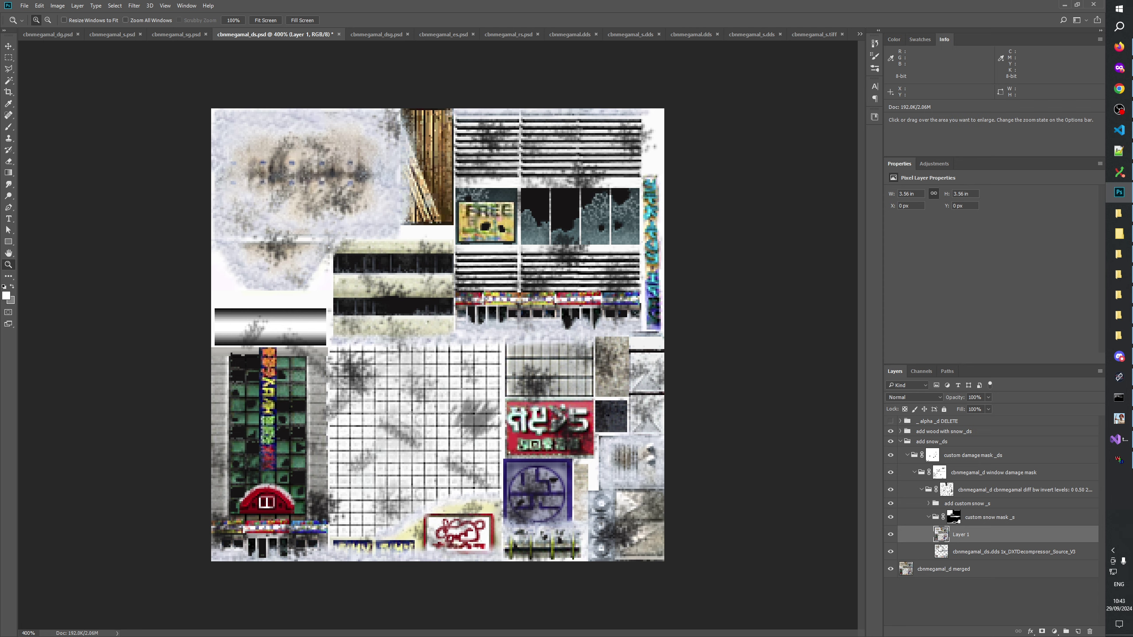
Copy the "custom snow mask _s" mask onto the pasted layer, then apply it and merge the layer into the decompressor source layer
left_click_drag(954, 517, 963, 536)
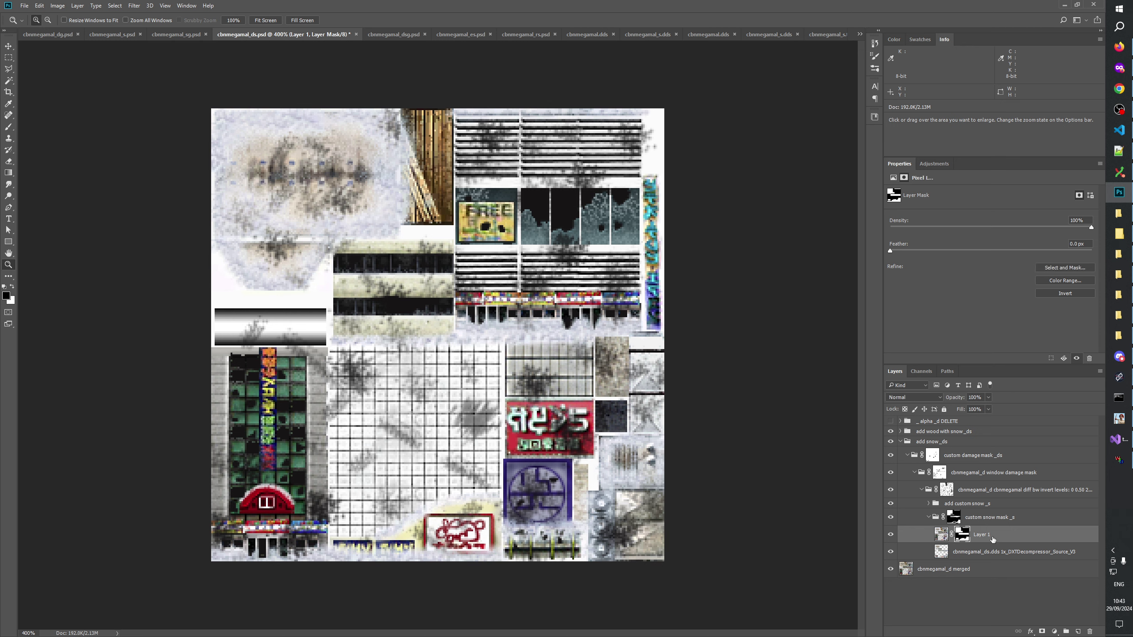
key("ctrl+2")
right_click(961, 540)
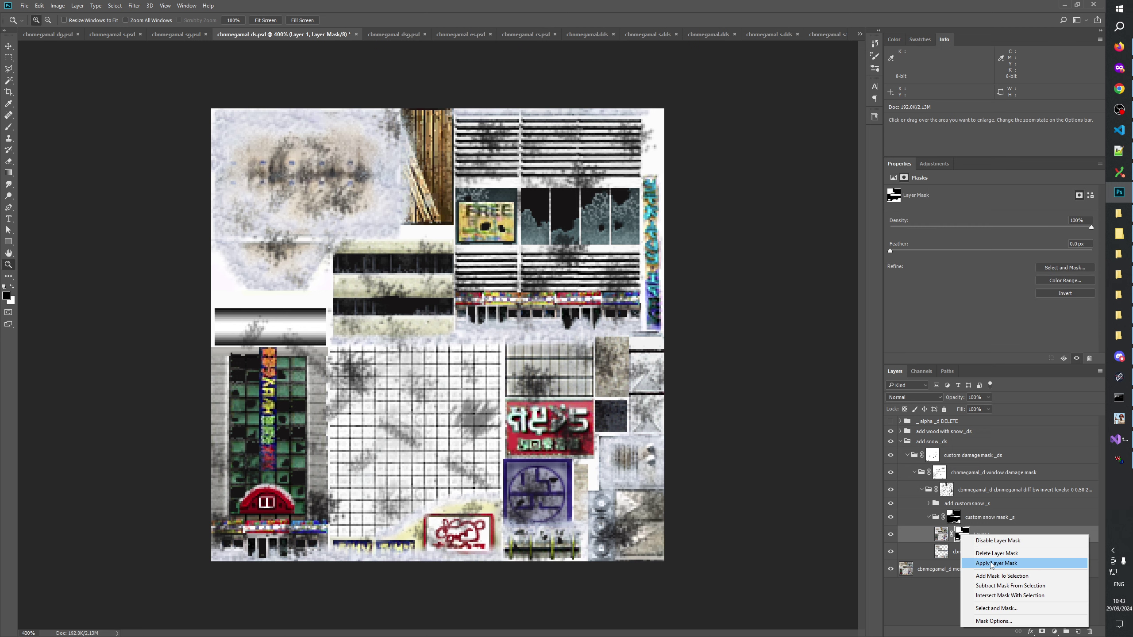
left_click(989, 562)
left_click(971, 581)
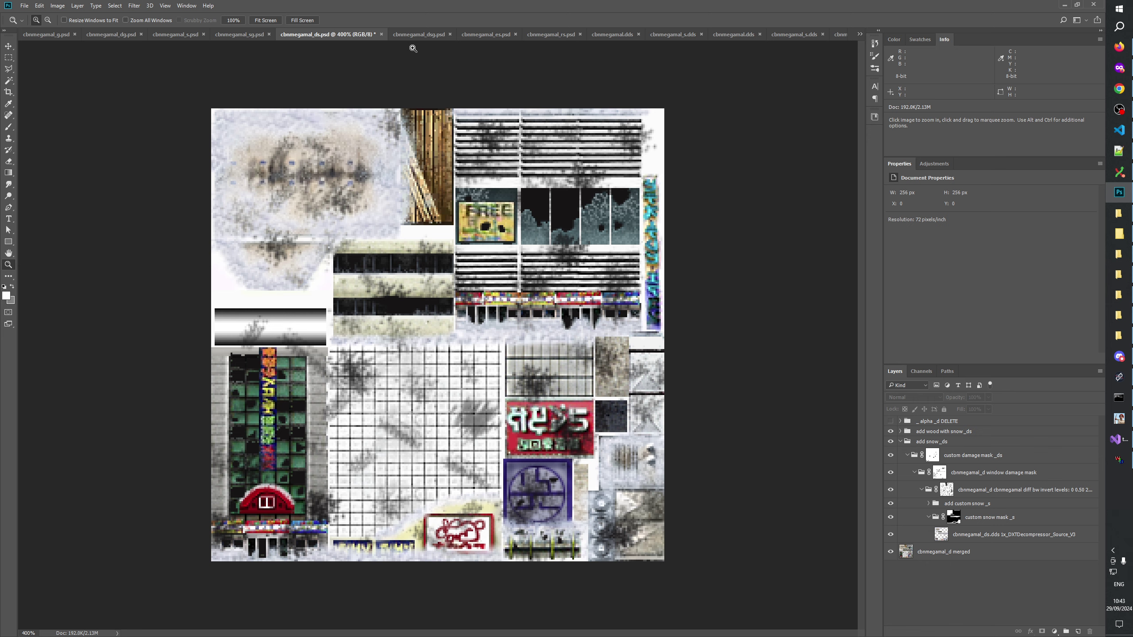
Delete the redundant cbnmegamal_s.dds layer from the "custom snow mask _s" group in cbnmegamal_s.psd
left_click(183, 40)
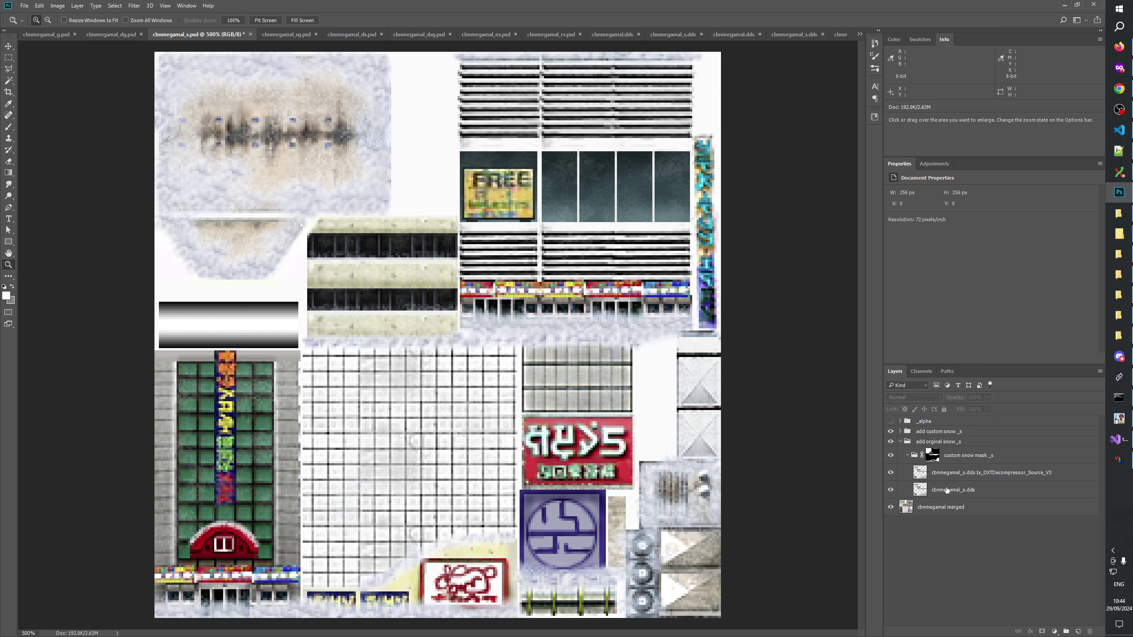
left_click(947, 489)
key("Delete")
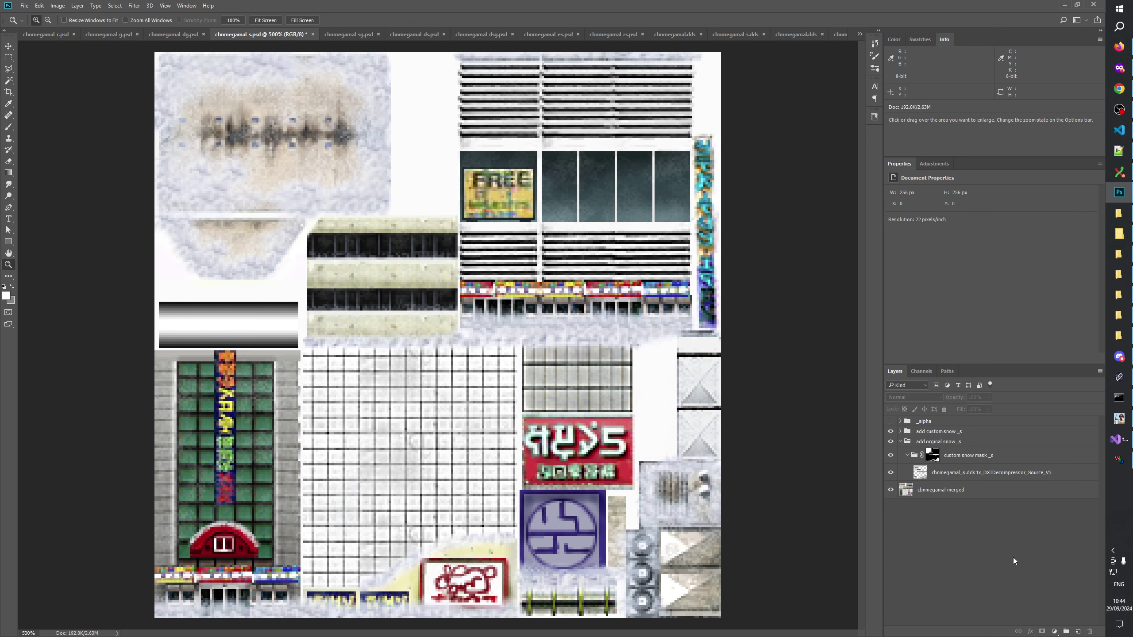
Select and copy the entire cbnmegamal_sg.tiff image
left_click(353, 37)
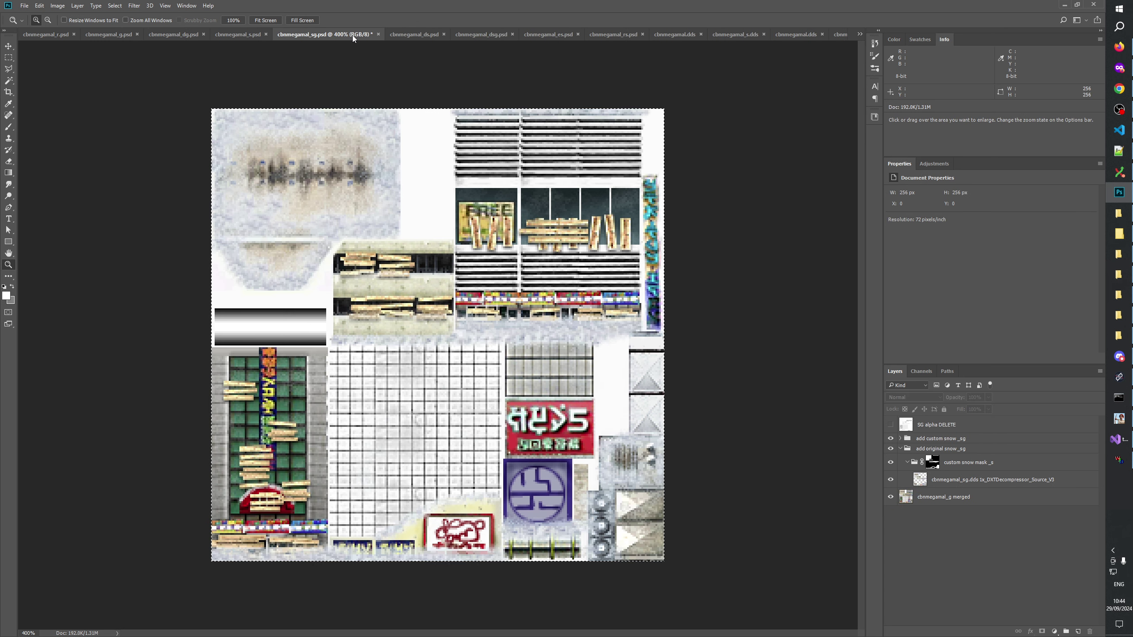
left_click(859, 34)
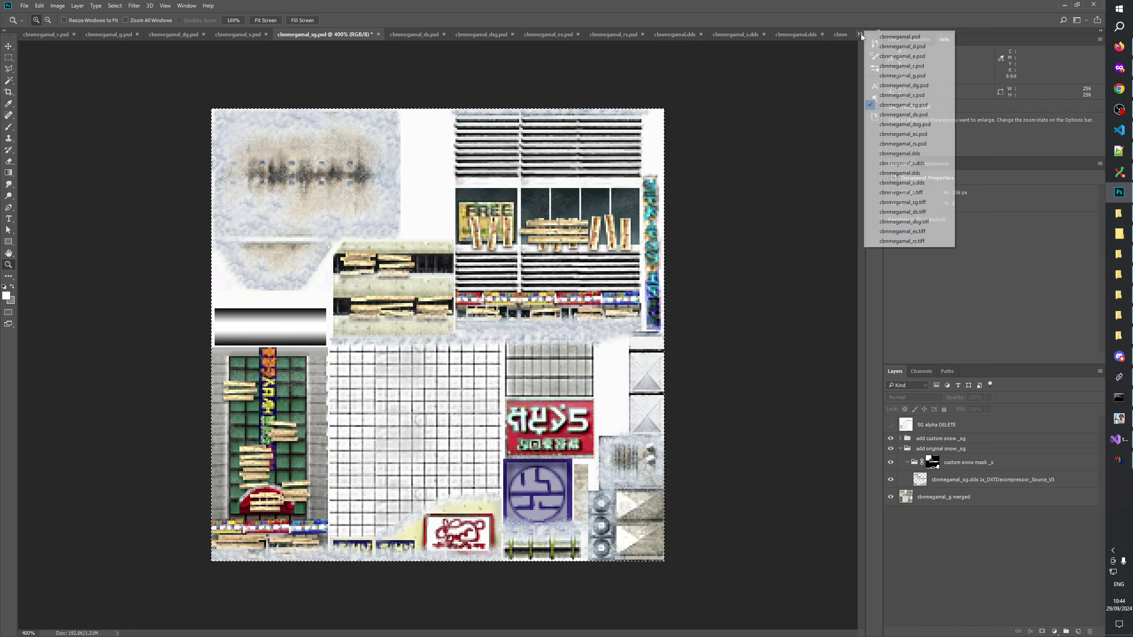
left_click(921, 205)
left_click(421, 313)
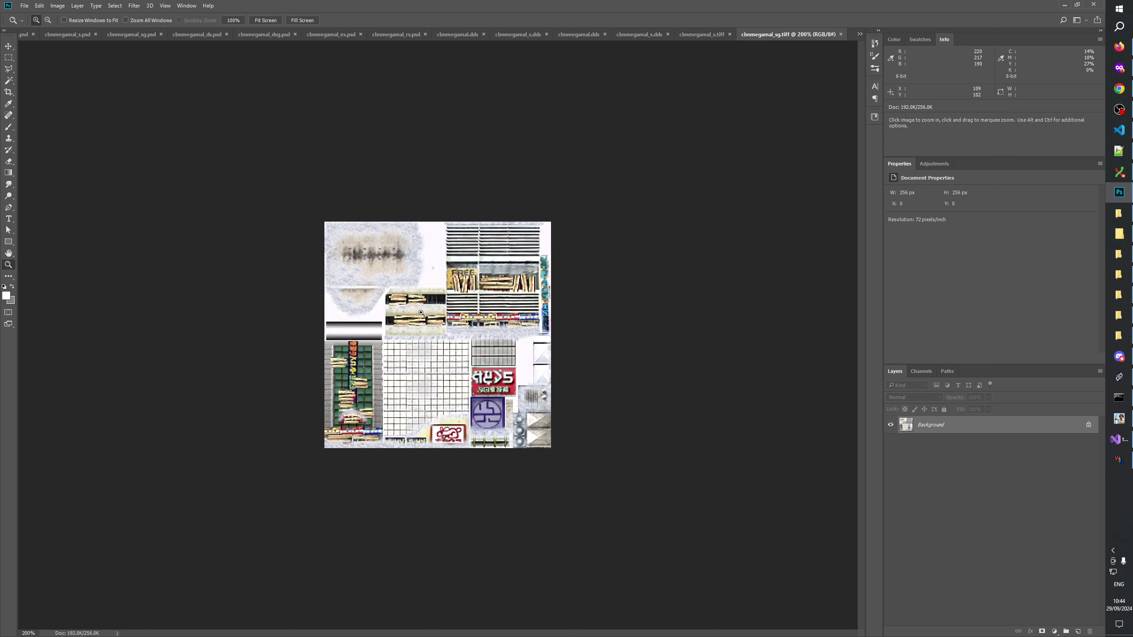
left_click(421, 312)
key("ctrl+a")
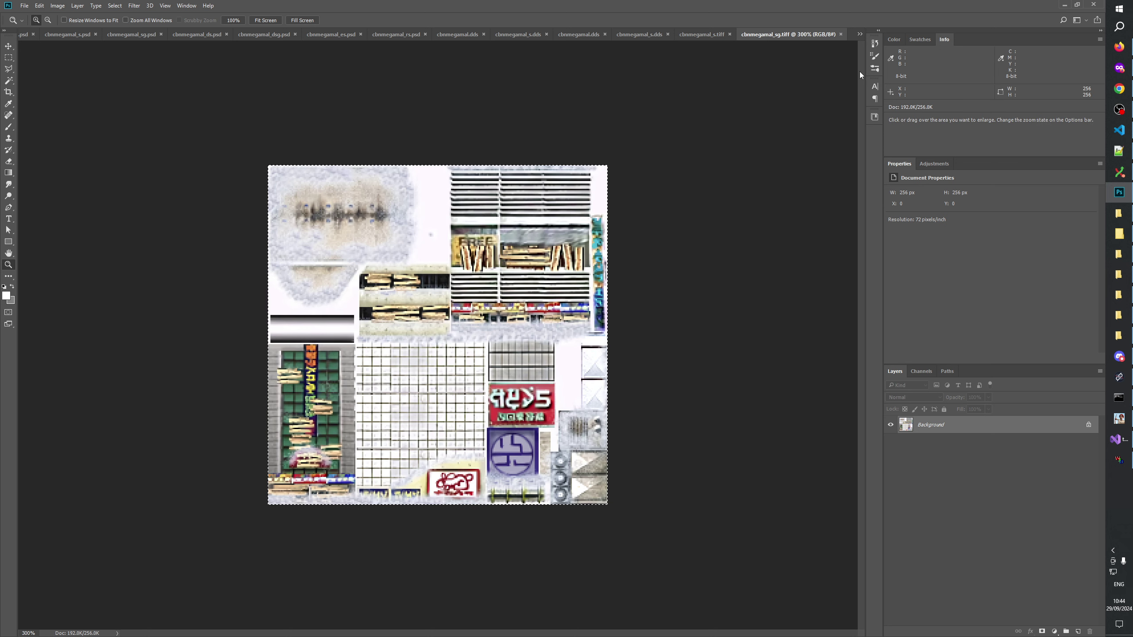
Paste the copied texture into cbnmegamal_sg.psd above the decompressor source layer inside the "custom snow mask _s" group
left_click(859, 34)
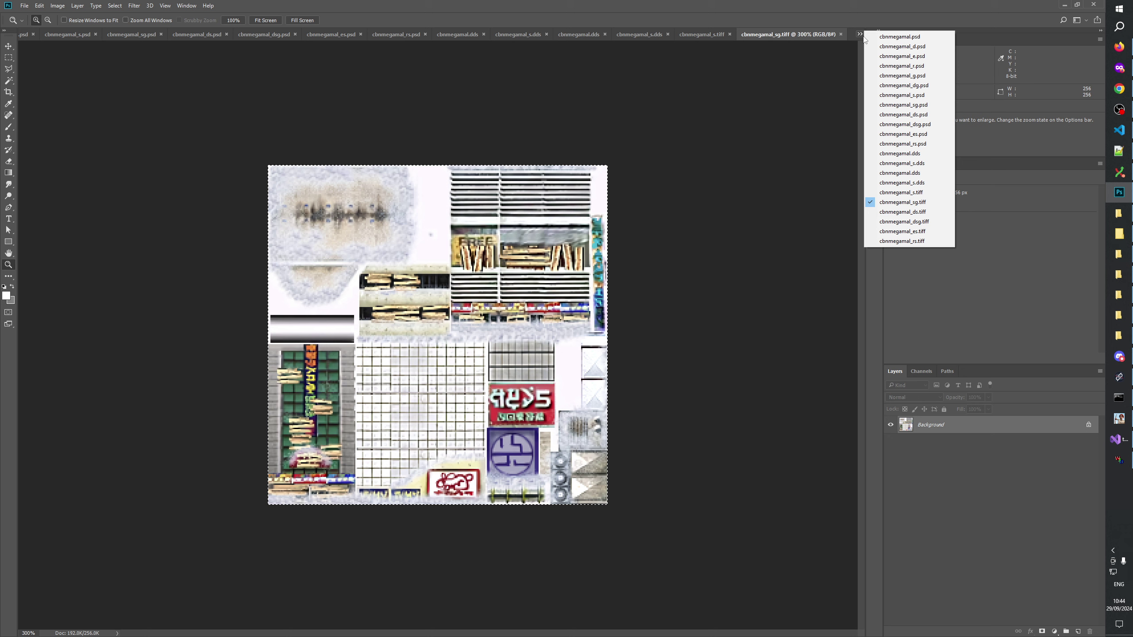
left_click(863, 38)
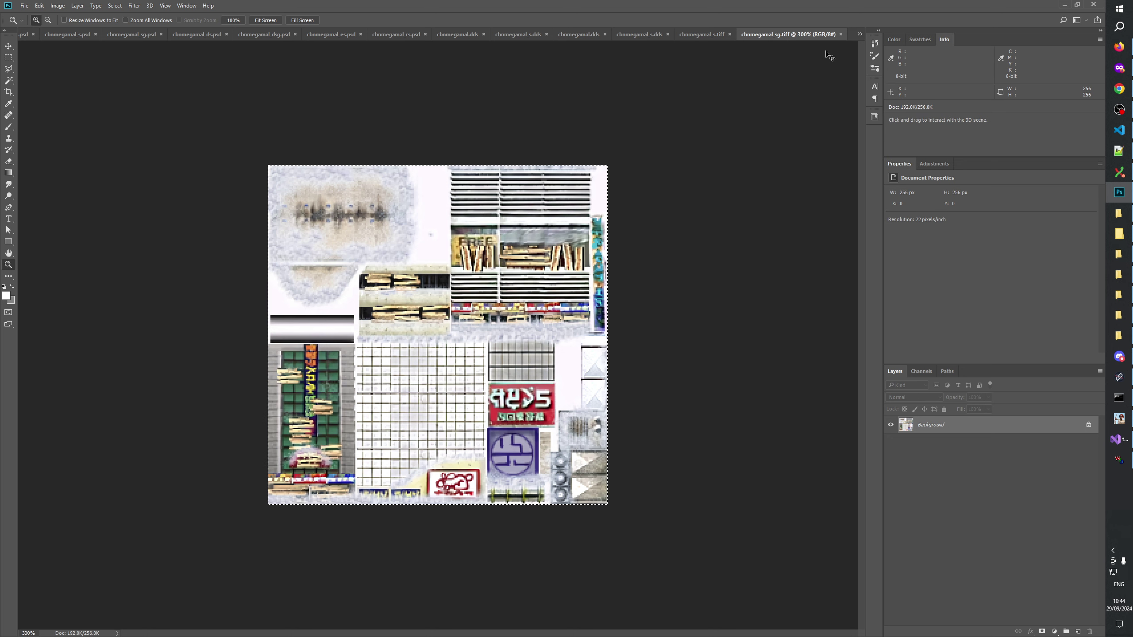
left_click(860, 34)
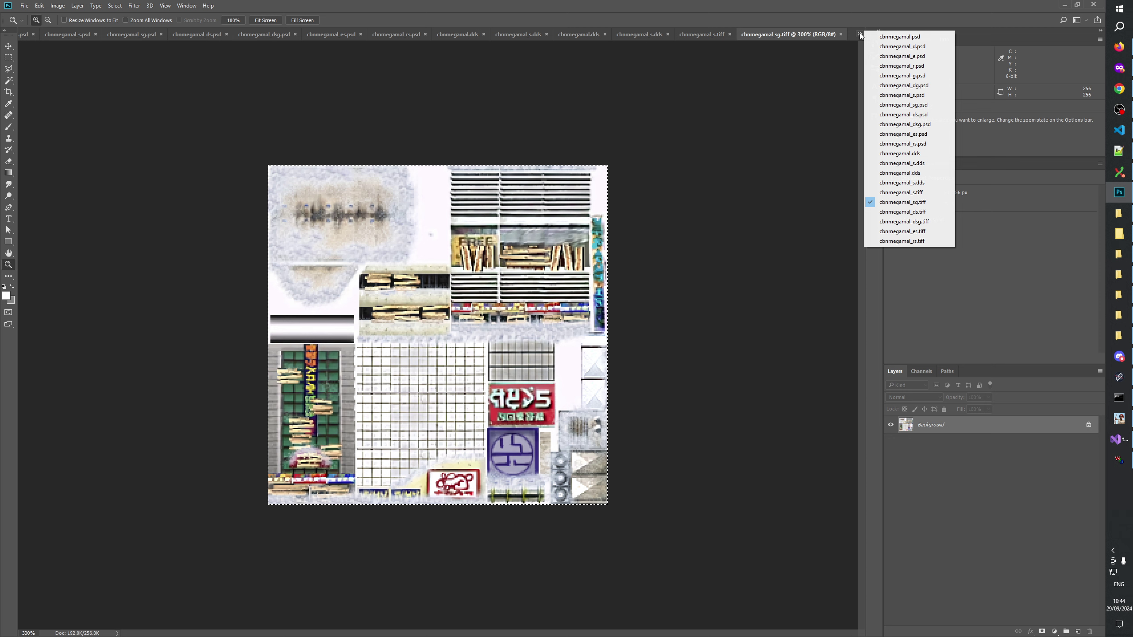
left_click(922, 105)
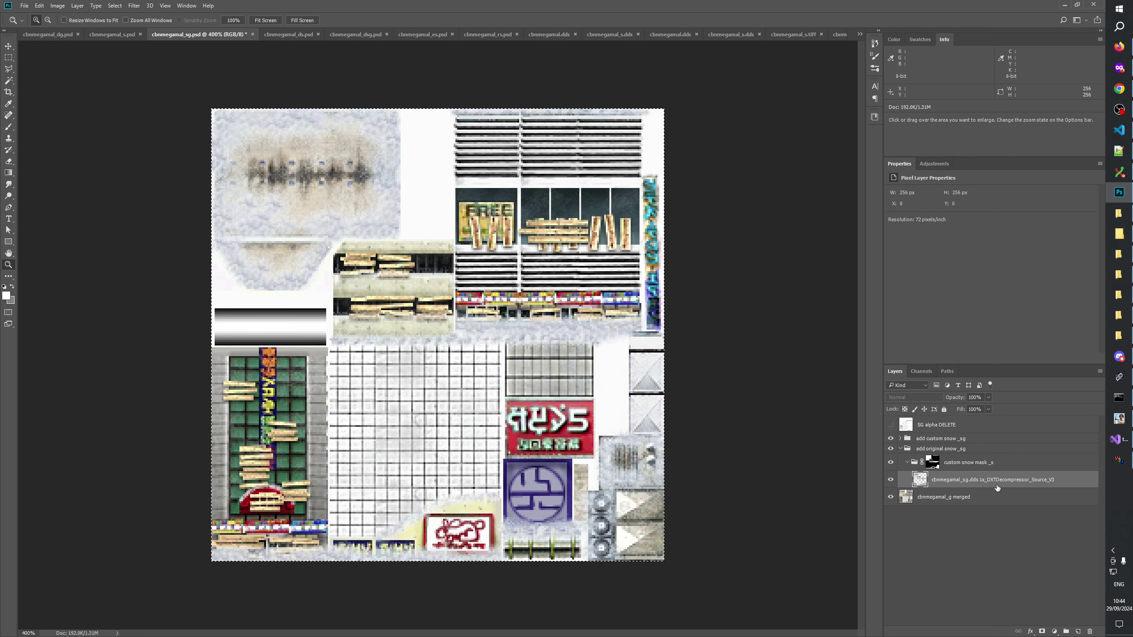
key("ctrl+v")
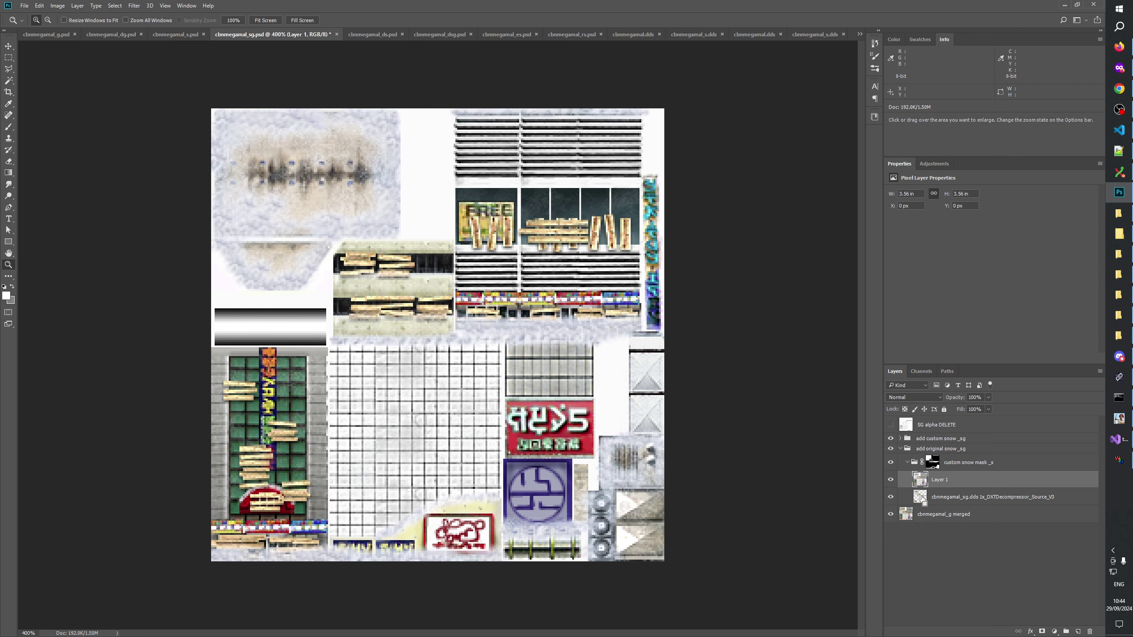
Copy the group's snow mask onto the pasted layer and compare it with the source layer at 700% by toggling its visibility
left_click_drag(932, 462, 940, 480)
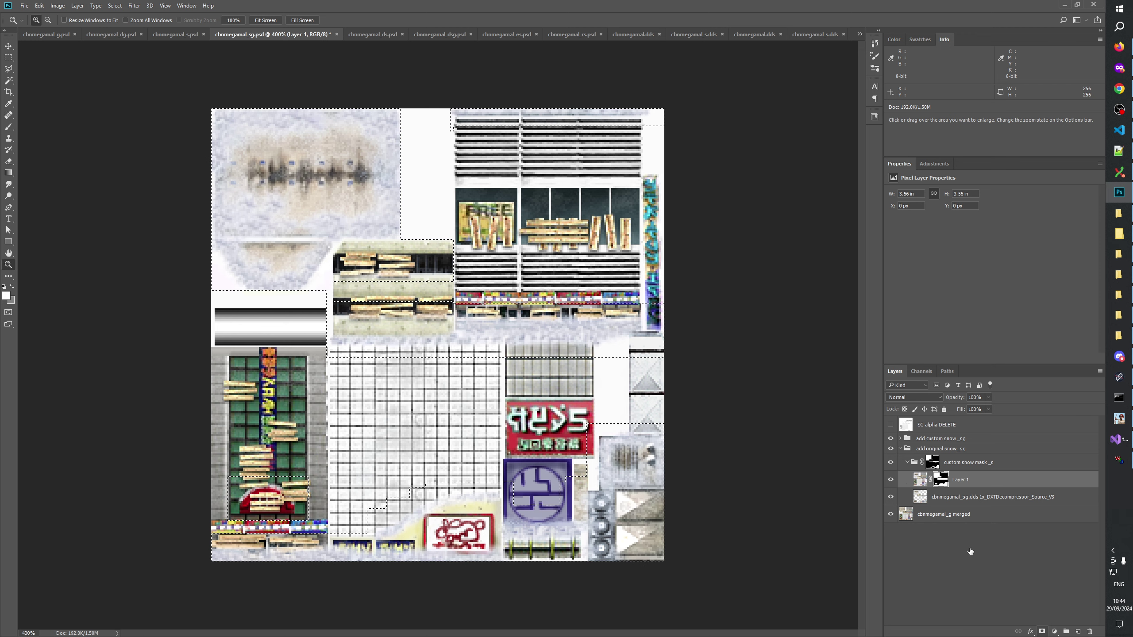
left_click(891, 481)
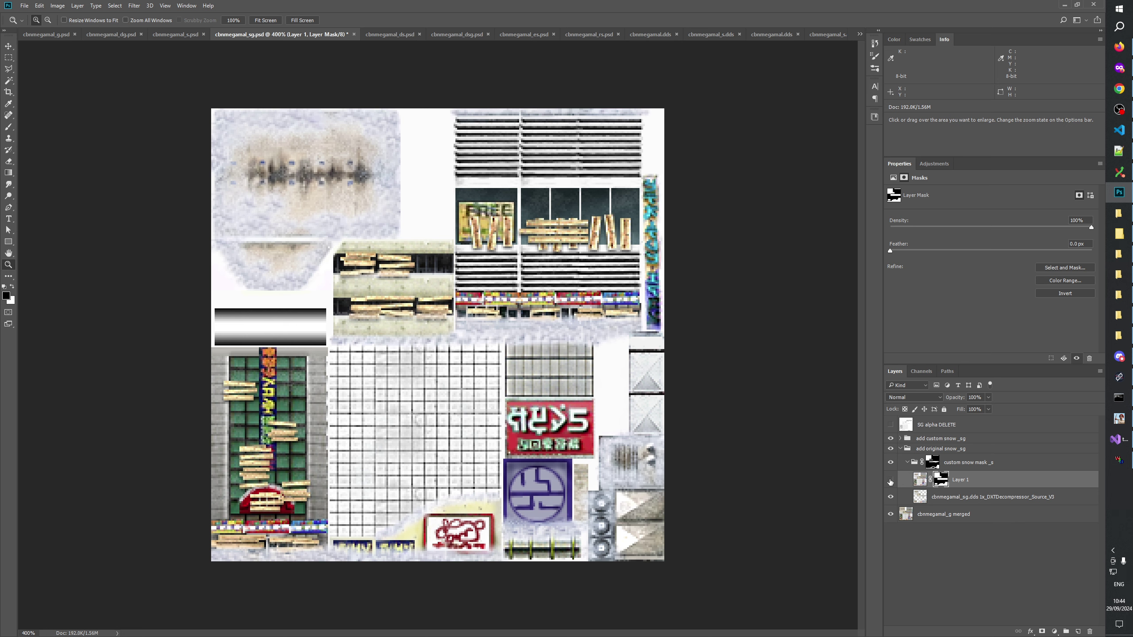
left_click(891, 481)
left_click(891, 481)
left_click(555, 347)
left_click(556, 348)
left_click(560, 348)
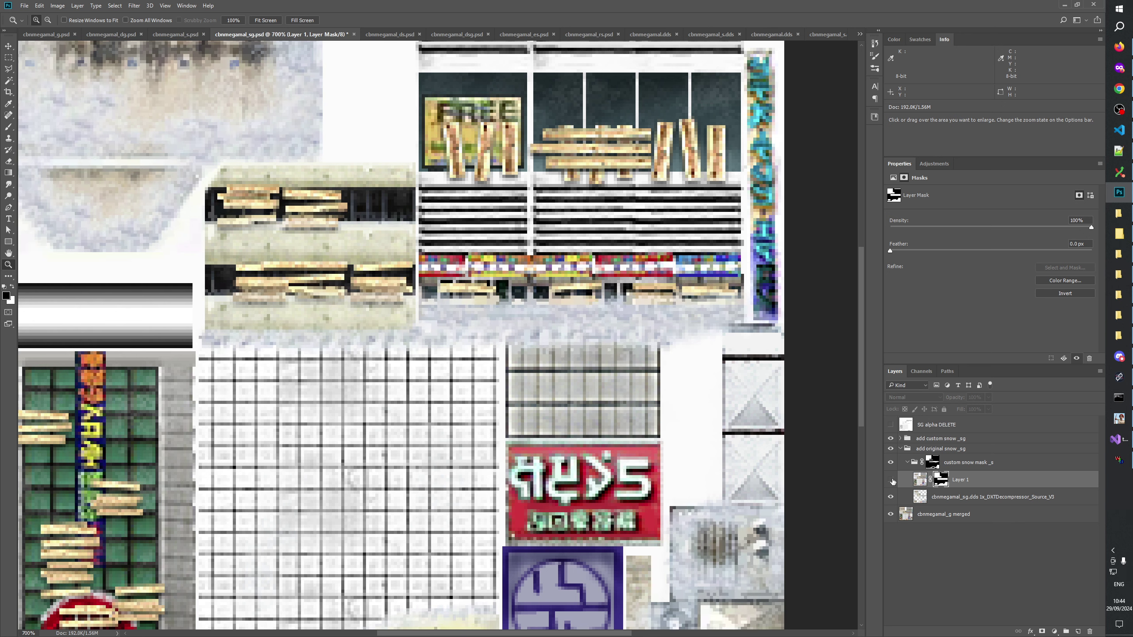
left_click(891, 480)
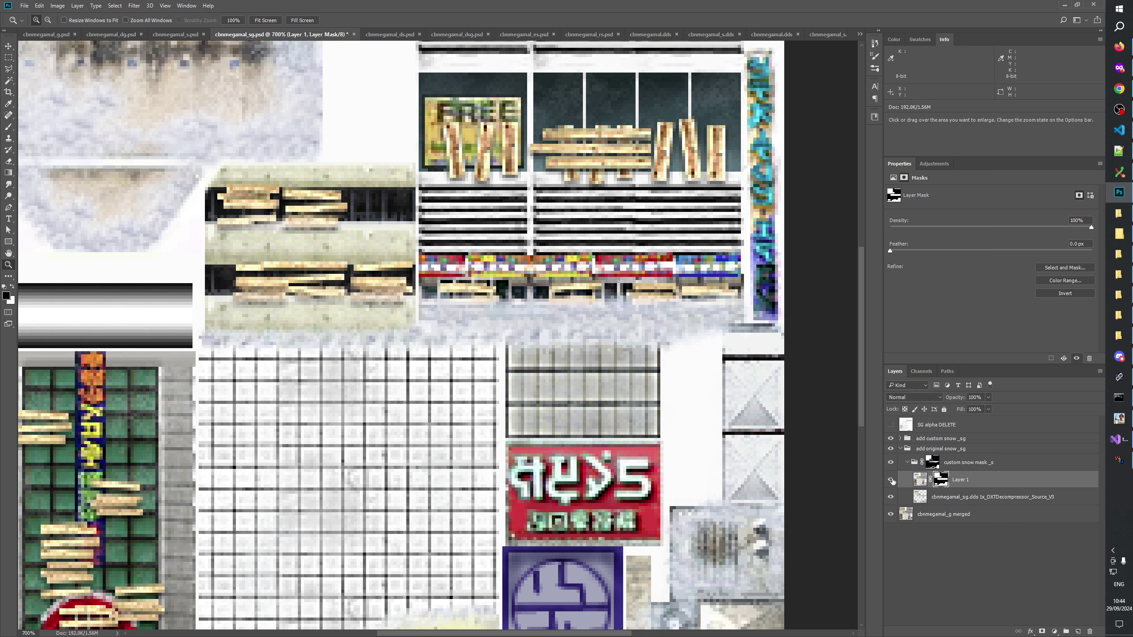
Apply the pasted layer's mask and merge it down into the cbnmegamal_sg.dds decompressor source layer
right_click(945, 482)
left_click(958, 498)
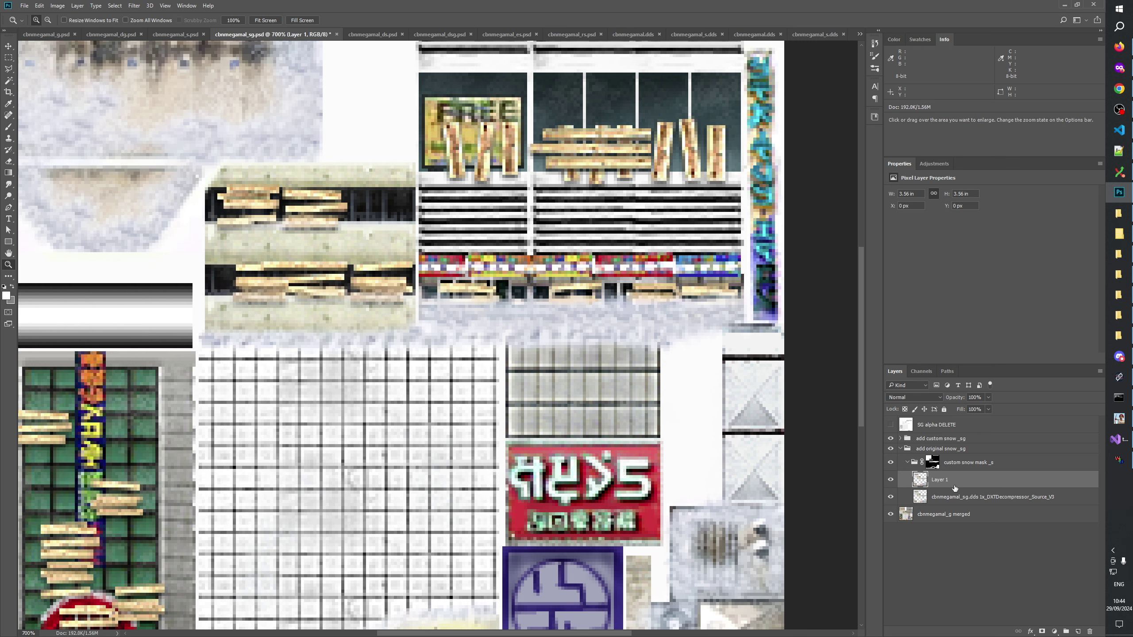
key("ctrl+e")
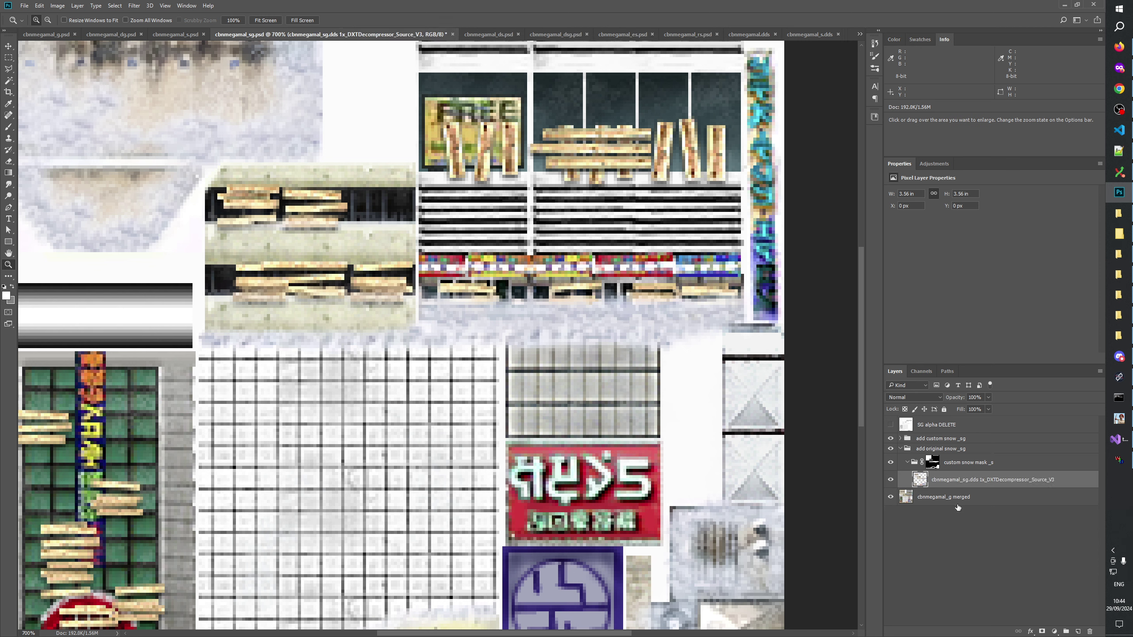
Copy the entire cbnmegamal_dsg.tiff image and paste it into cbnmegamal_dsg.psd above the decompressor source layer in the "custom snow mask" group
left_click(859, 35)
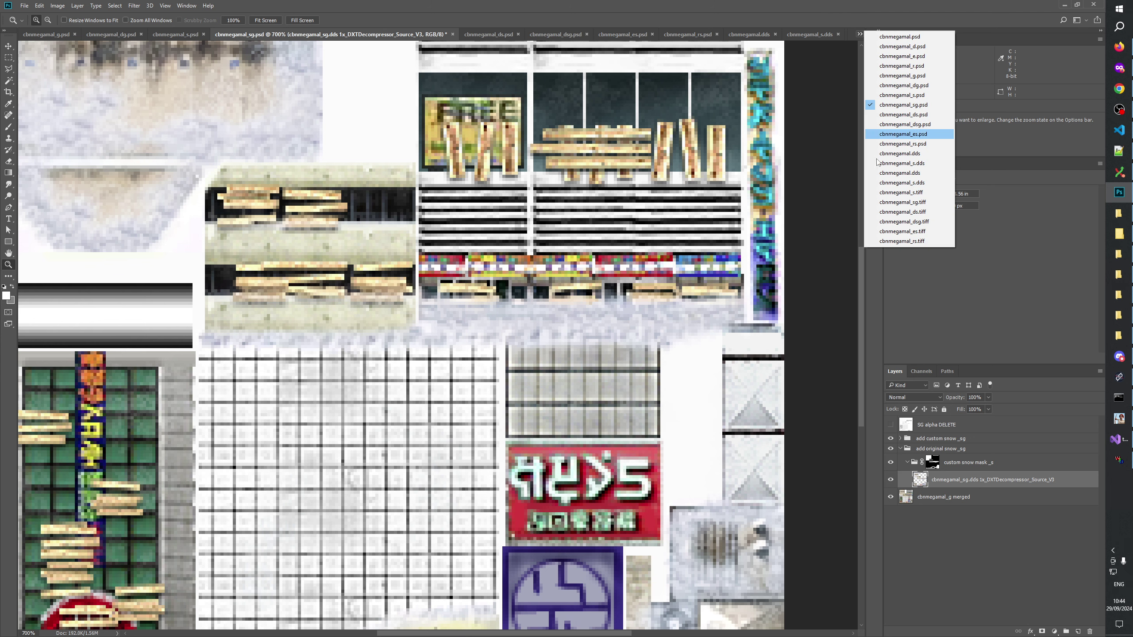
left_click(886, 224)
key("ctrl+a")
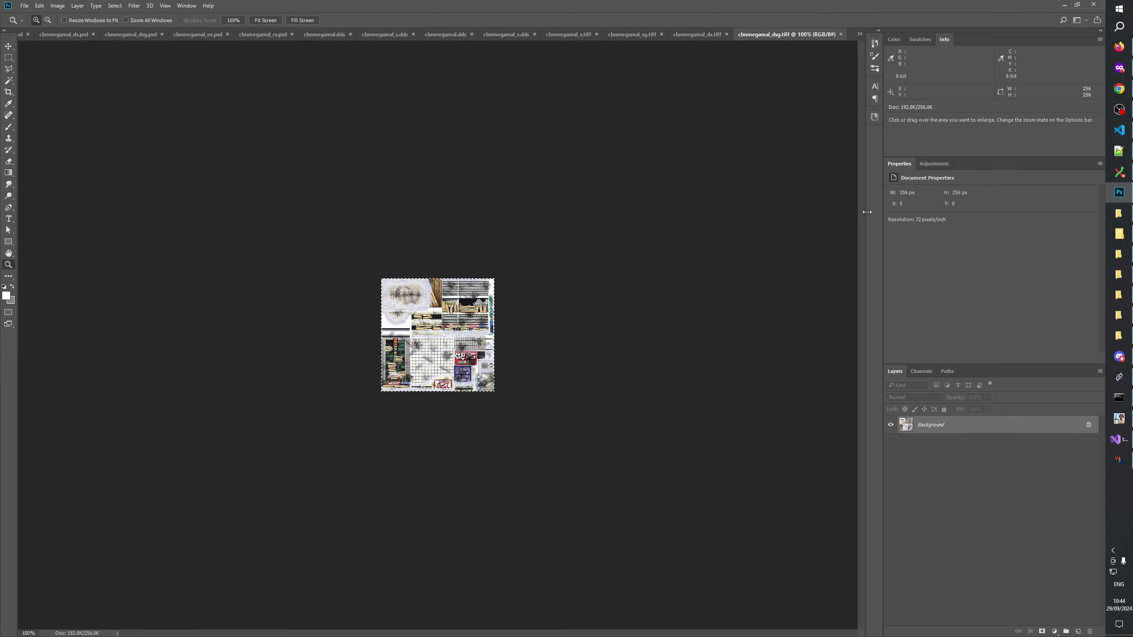
left_click(859, 34)
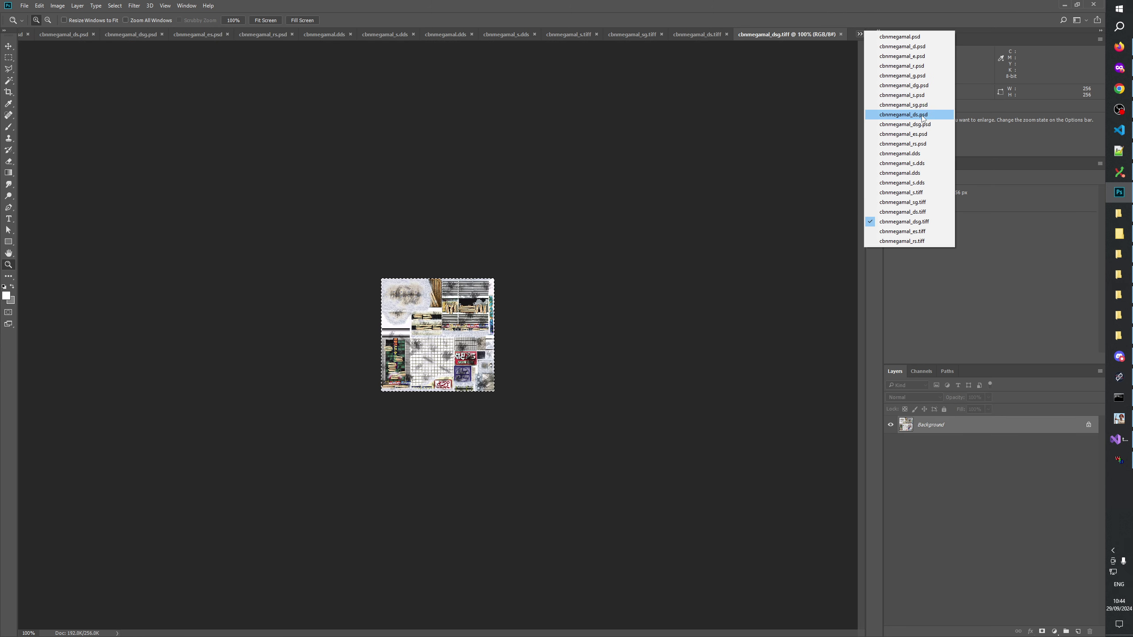
left_click(906, 124)
key("ctrl+v")
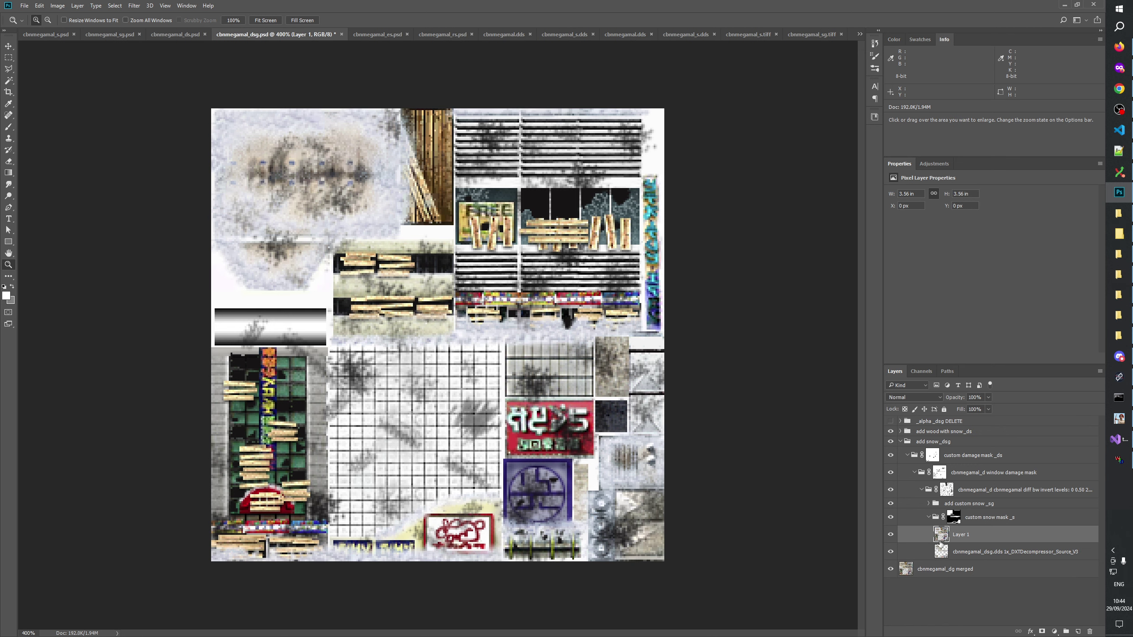
Give the pasted damaged-wood snow layer a layer mask matching the mask of its "custom snow mask" group
left_click(1042, 631)
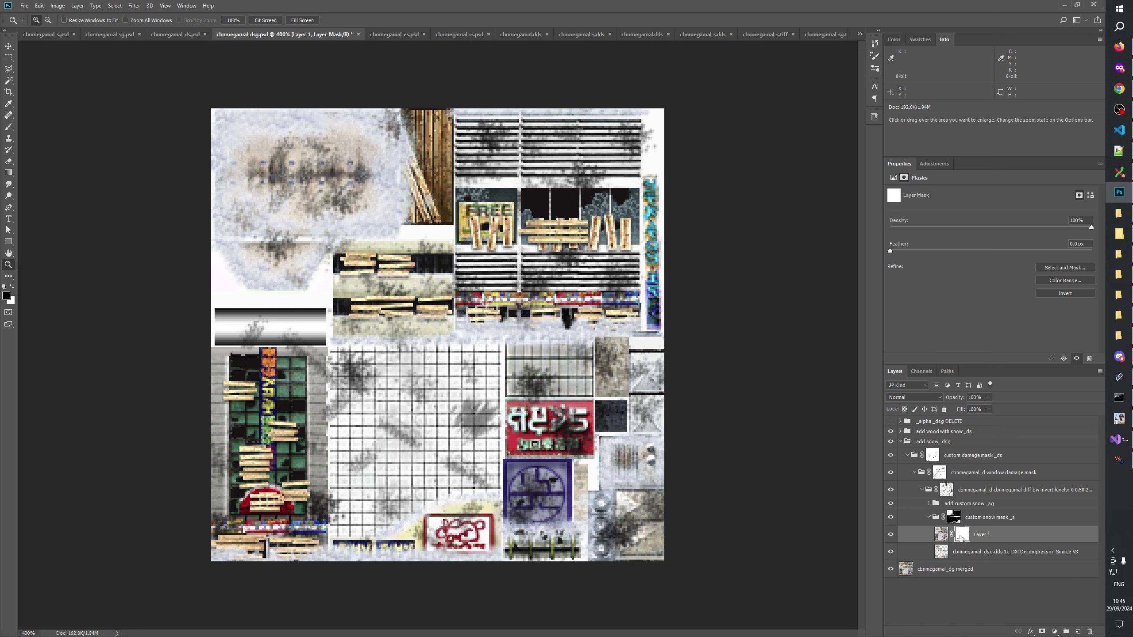
left_click(941, 552, "ctrl")
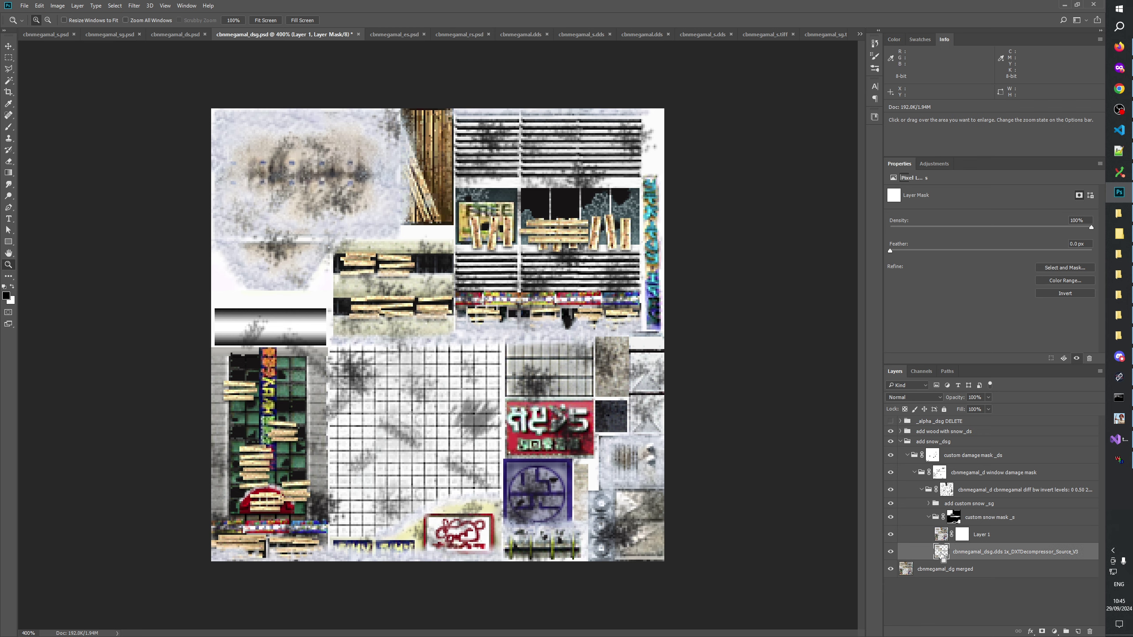
key("alt+BackSpace")
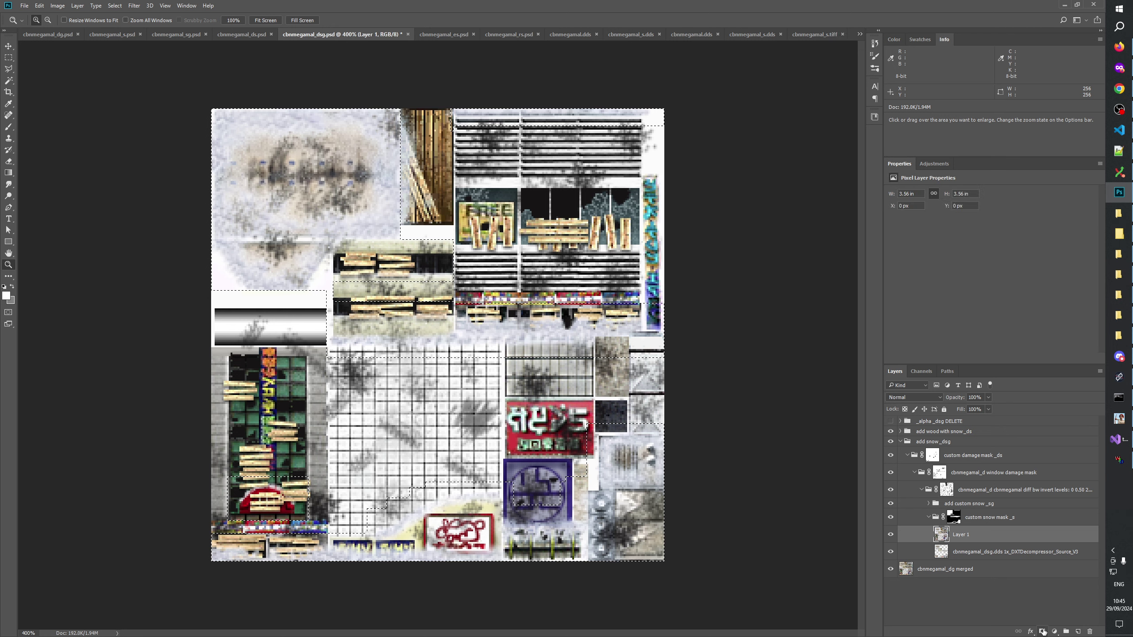
key("ctrl+d")
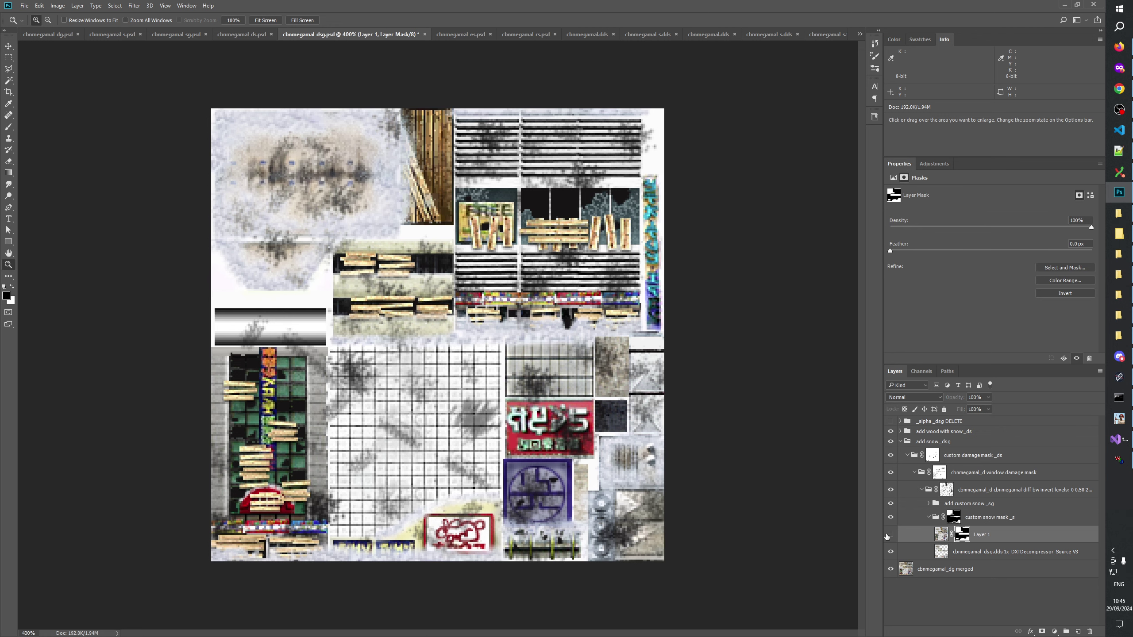
Apply the mask and merge the pasted layer into the cbnmegamal_dsg.dds decompressor source layer, then save cbnmegamal_dsg.psd
right_click(964, 536)
left_click(981, 550)
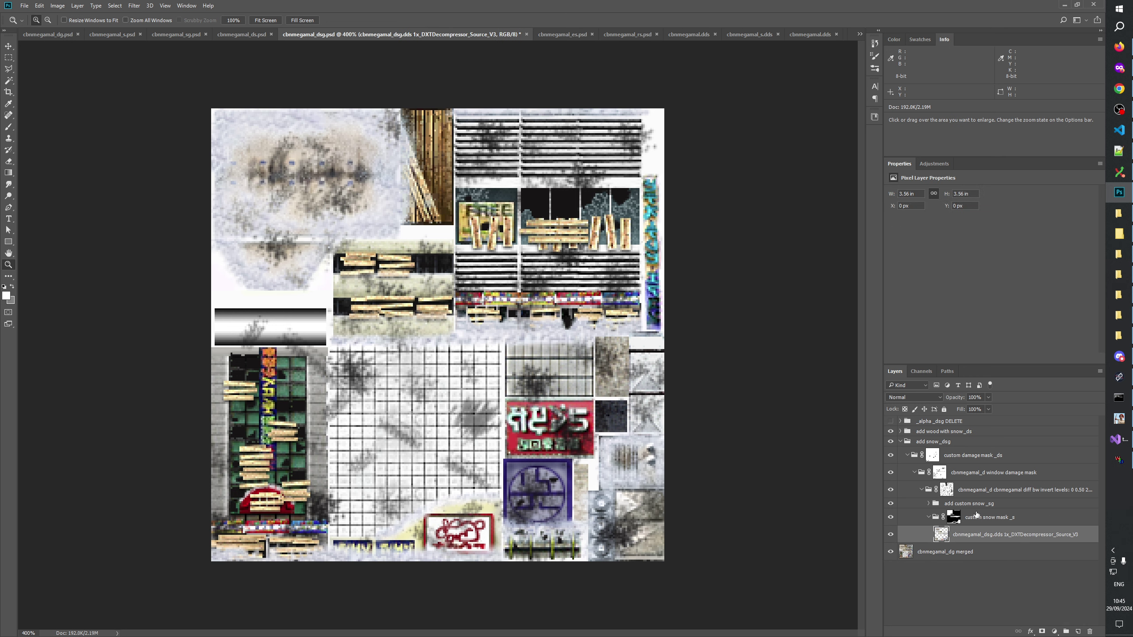
left_click(971, 583)
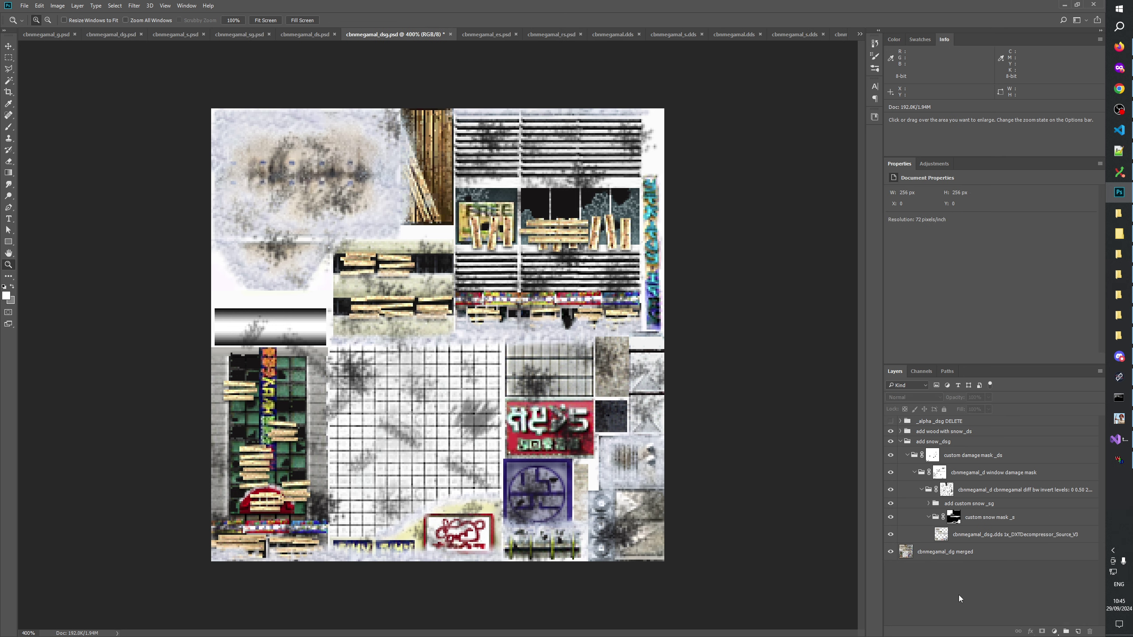
key("ctrl+s")
left_click(308, 36)
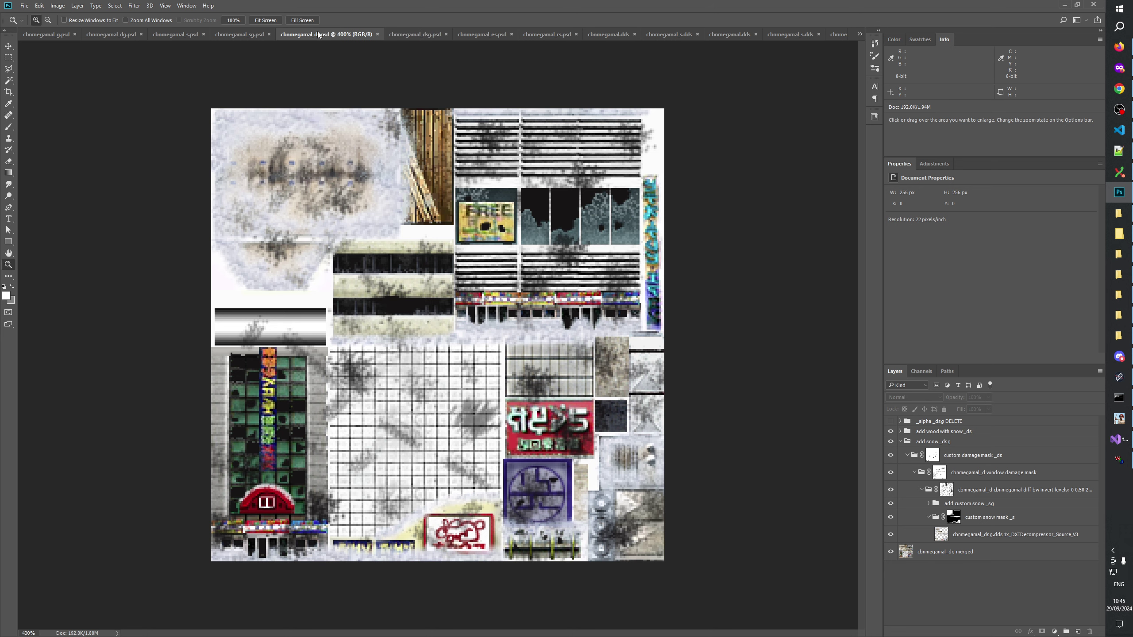
Collapse the "add original snow _sg" group in cbnmegamal_sg.psd and the "add snow_dsg" group in cbnmegamal_dsg.psd
left_click(243, 38)
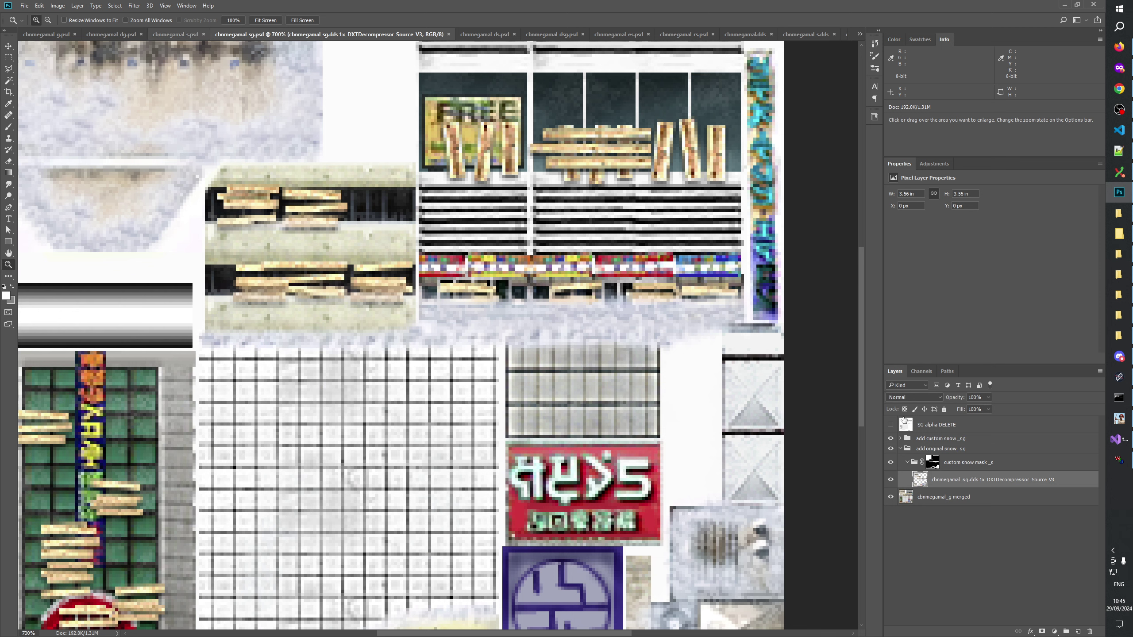
left_click(900, 449)
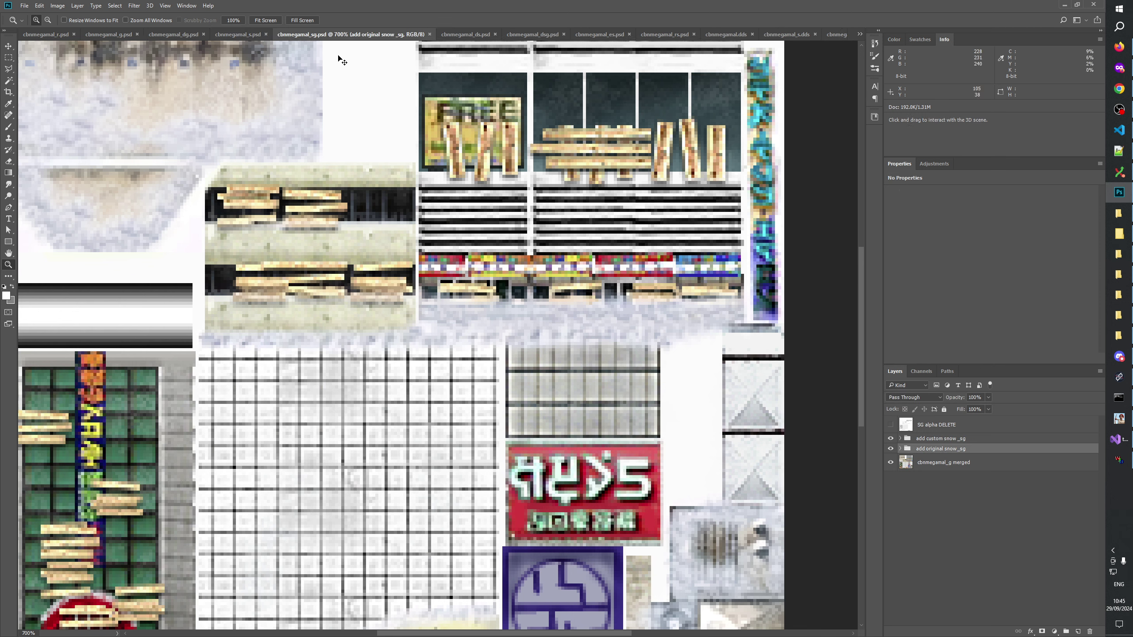
left_click(461, 32)
left_click(541, 35)
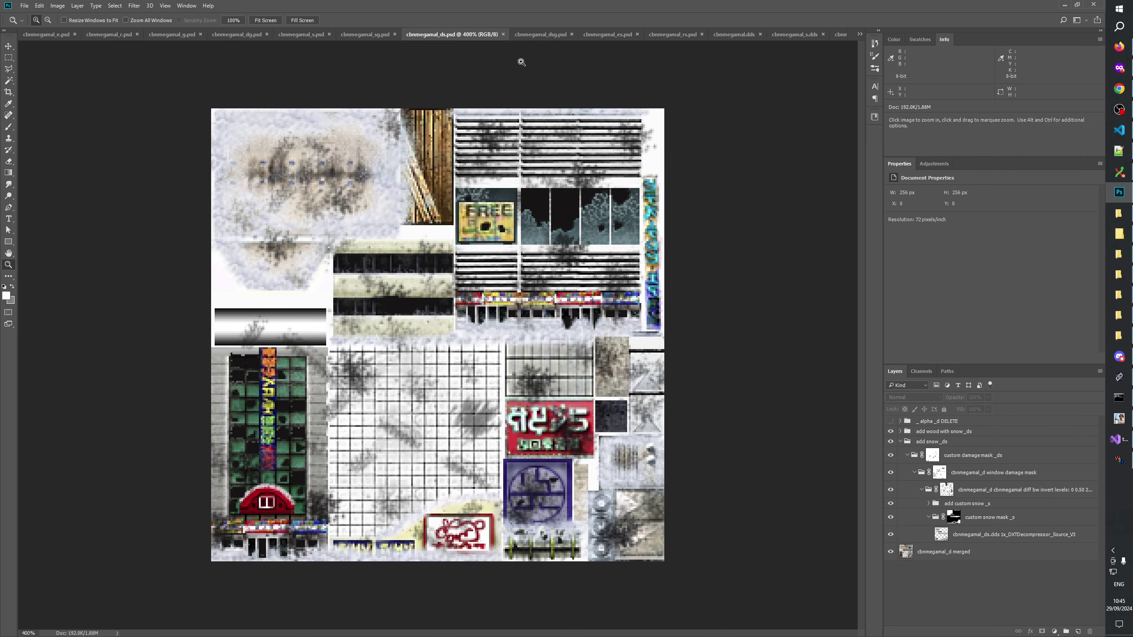
left_click(900, 441)
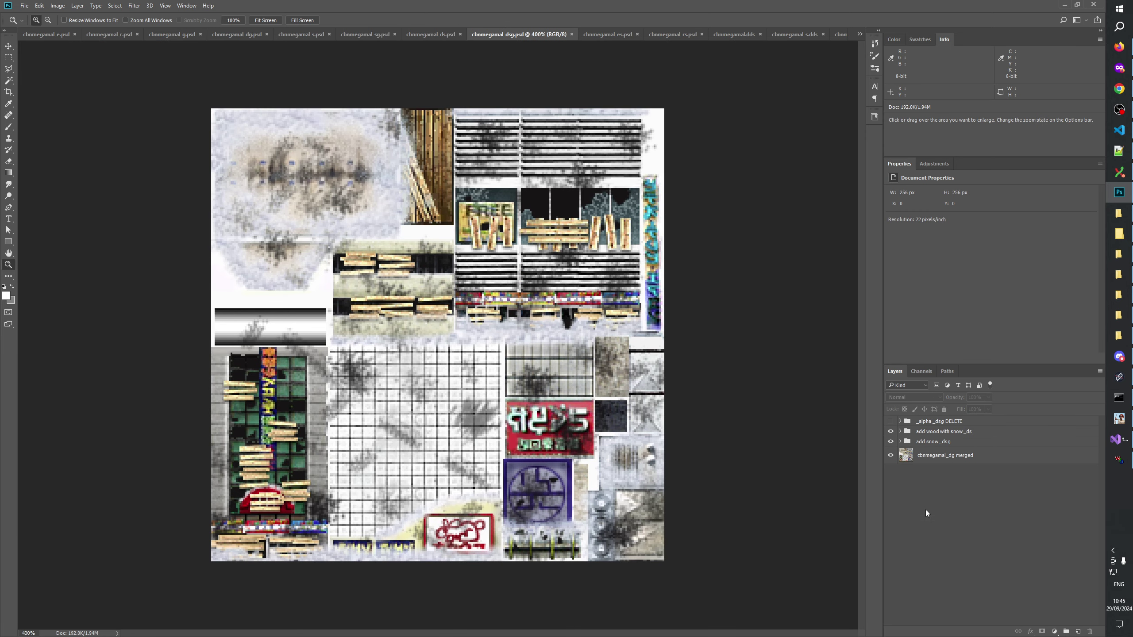
Move the cbnmegamal.dds document after cbnmegamal_s.dds in the open-document order and close the duplicate cbnmegamal_s.dds
left_click(611, 35)
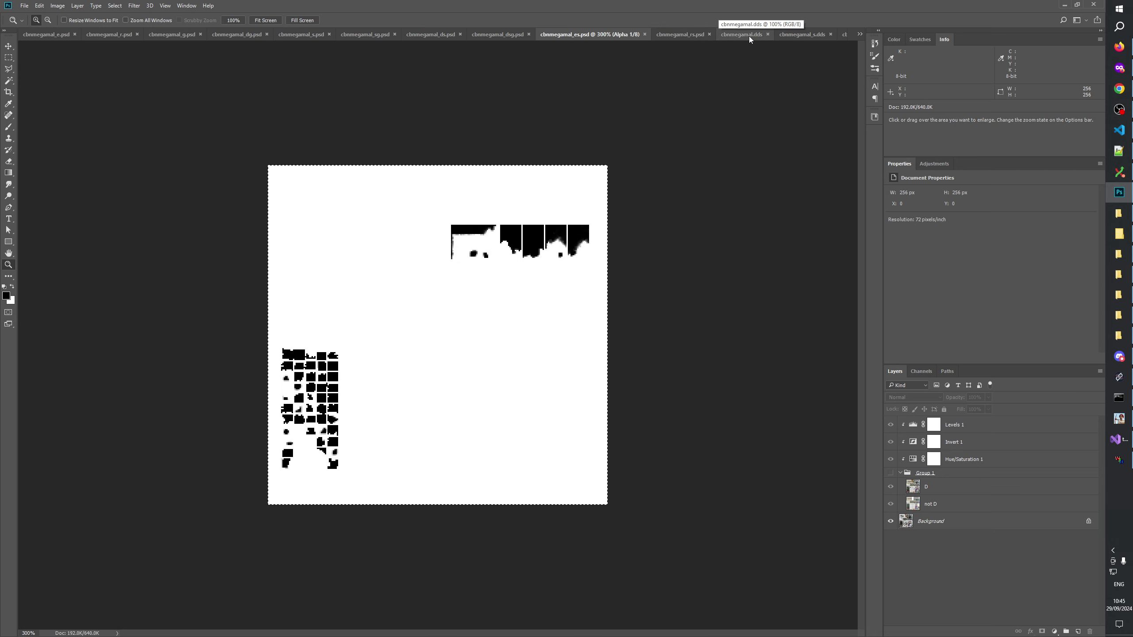
left_click_drag(749, 36, 761, 33)
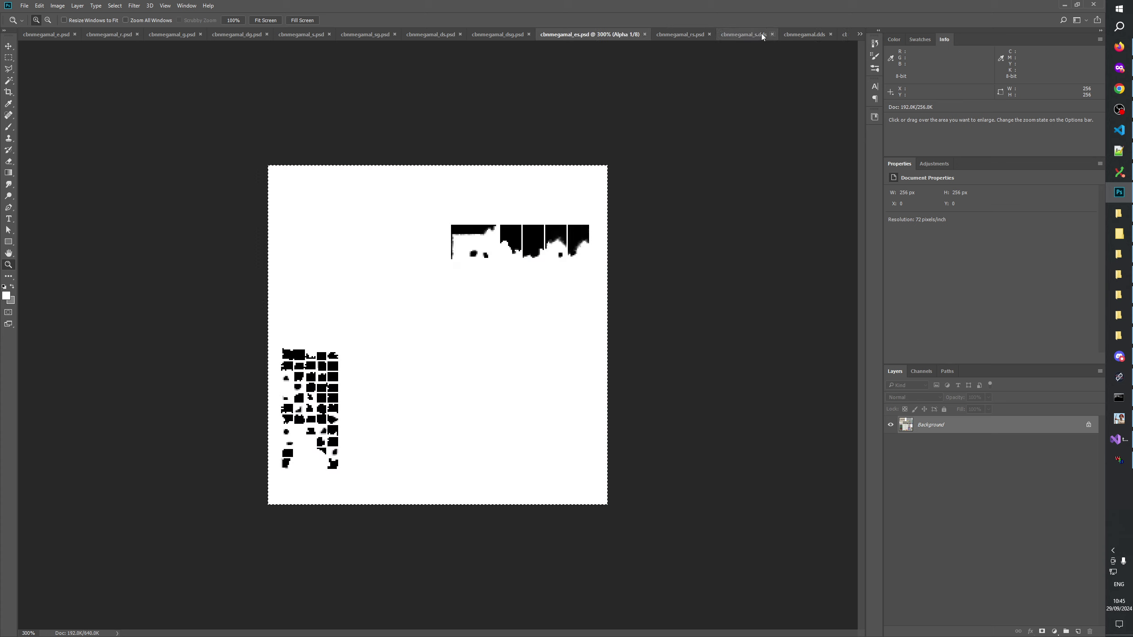
left_click(860, 34)
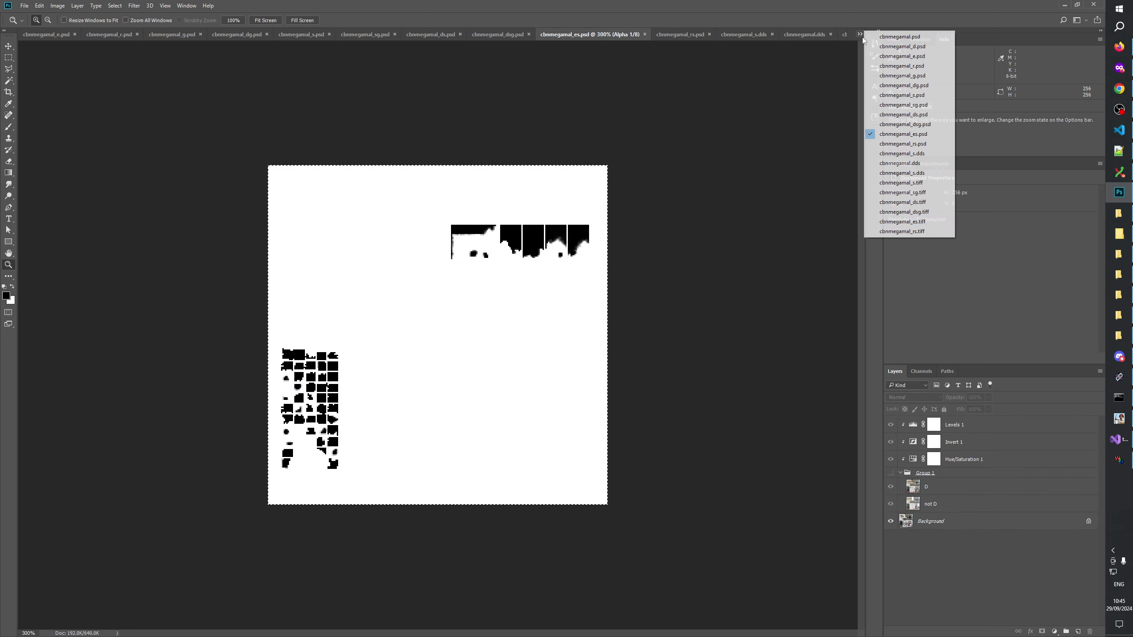
left_click(902, 173)
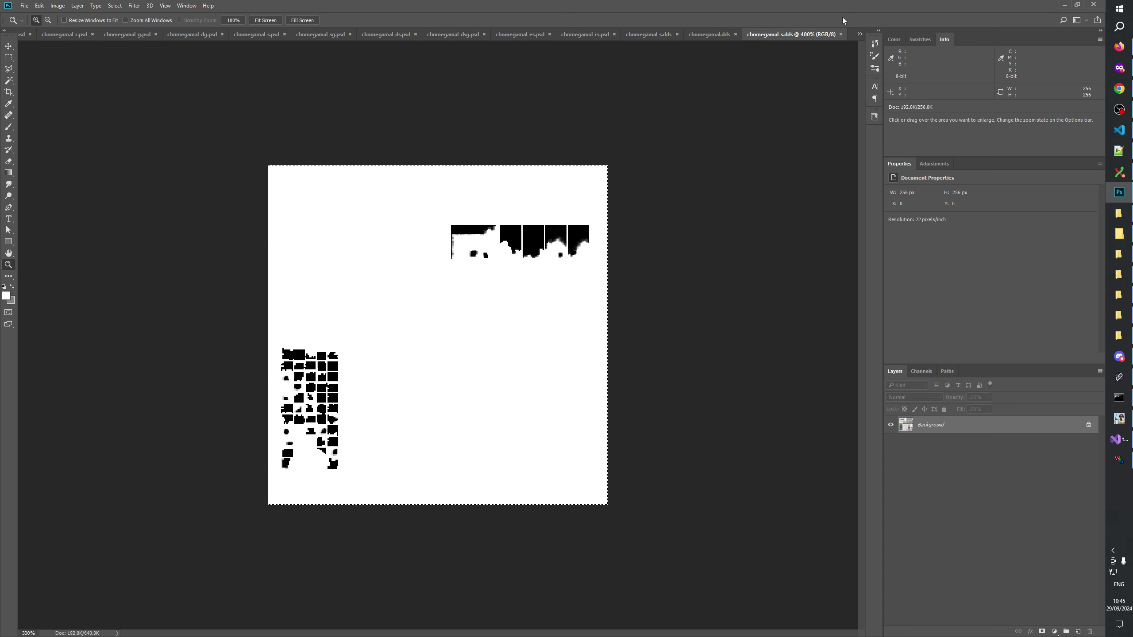
left_click(841, 34)
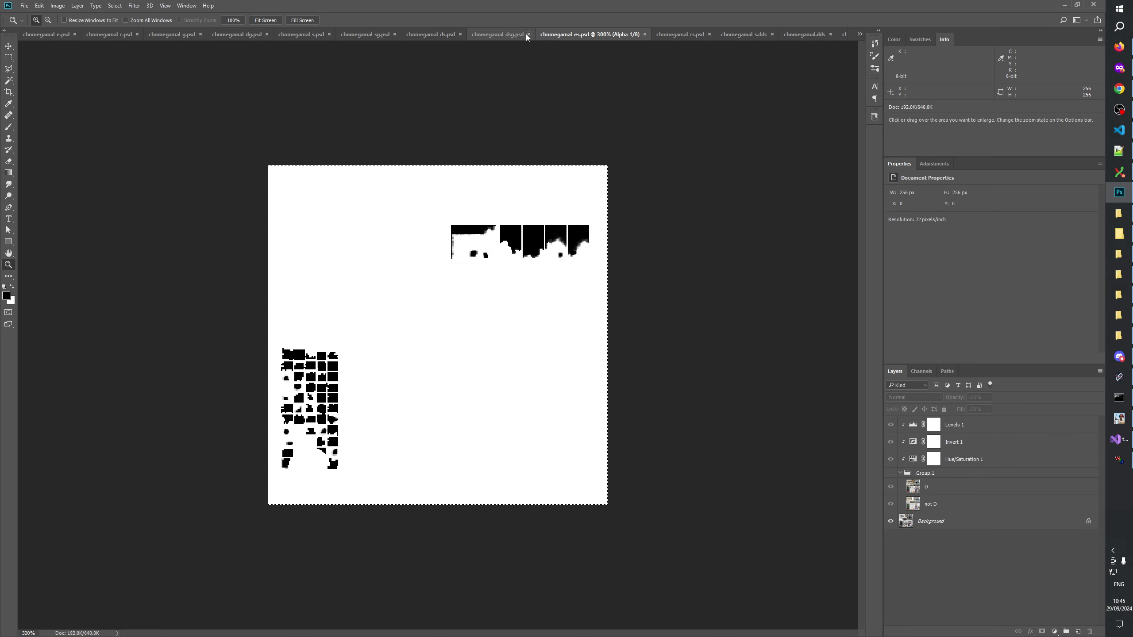
left_click(1113, 549)
left_click(1059, 535)
left_click(986, 626)
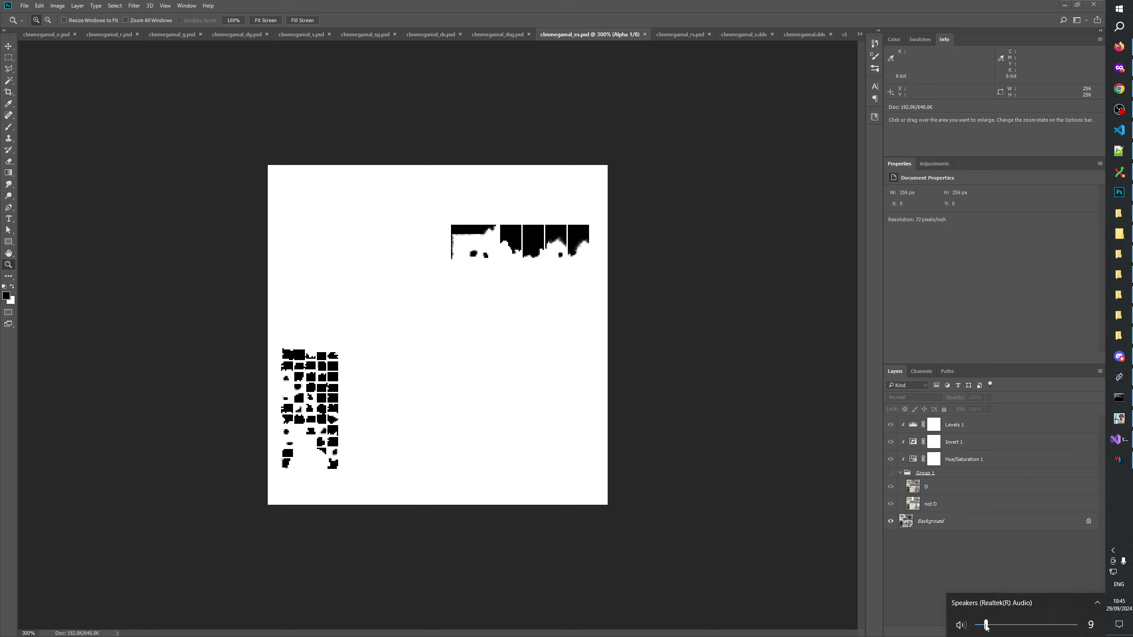
left_click(991, 548)
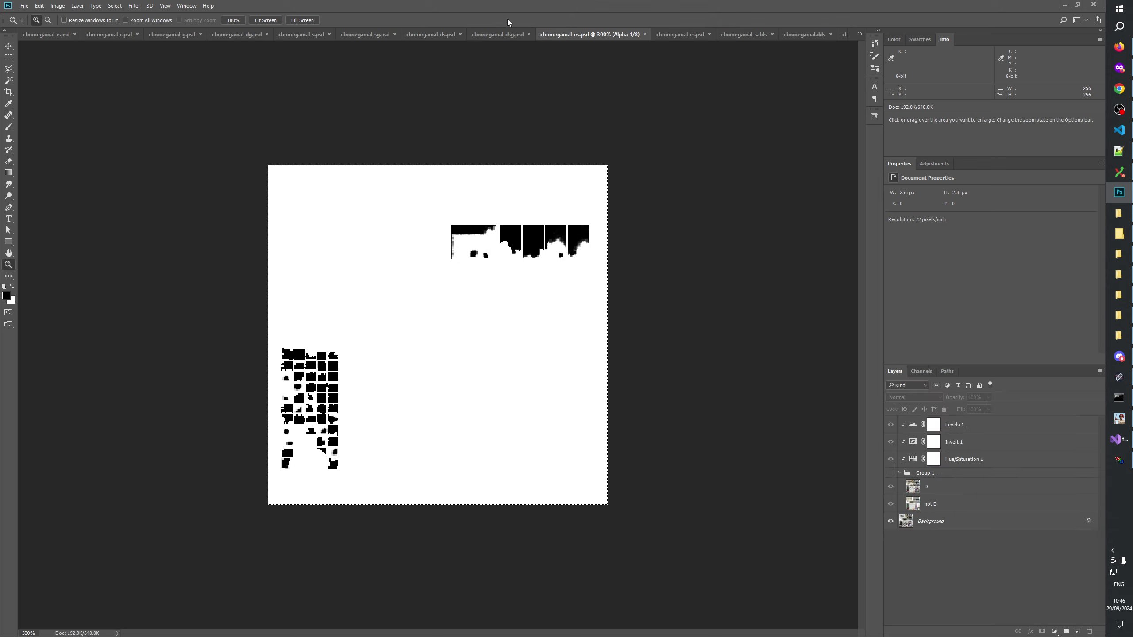
Collapse the "add snow_ds" group in cbnmegamal_ds.psd and make Group 1 the active layer in cbnmegamal_es.psd
left_click(441, 35)
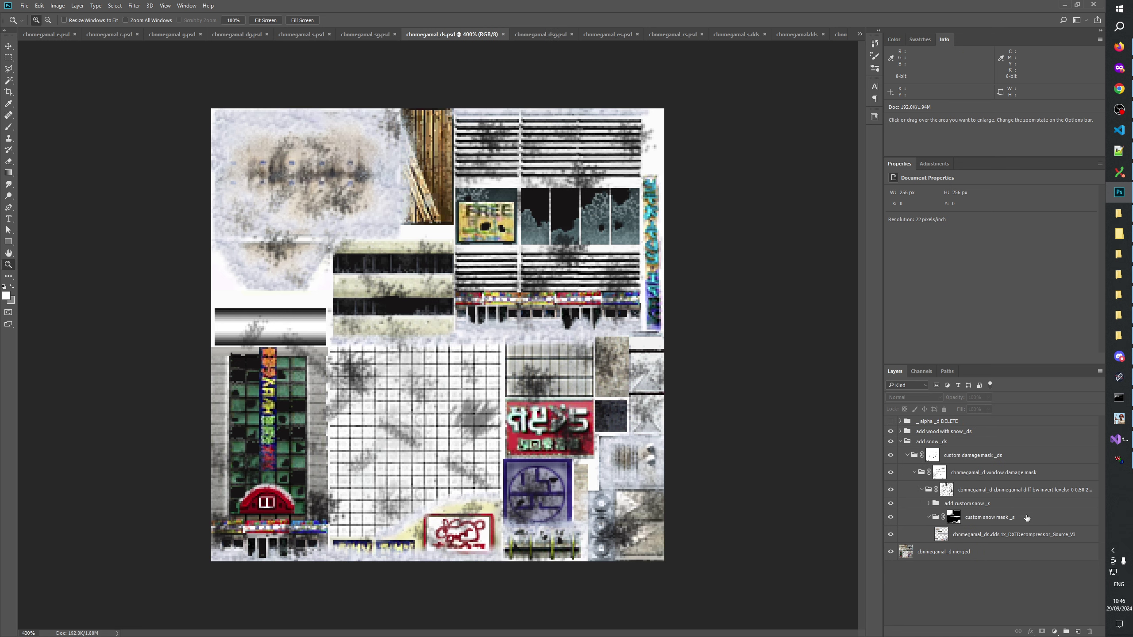
left_click(899, 442)
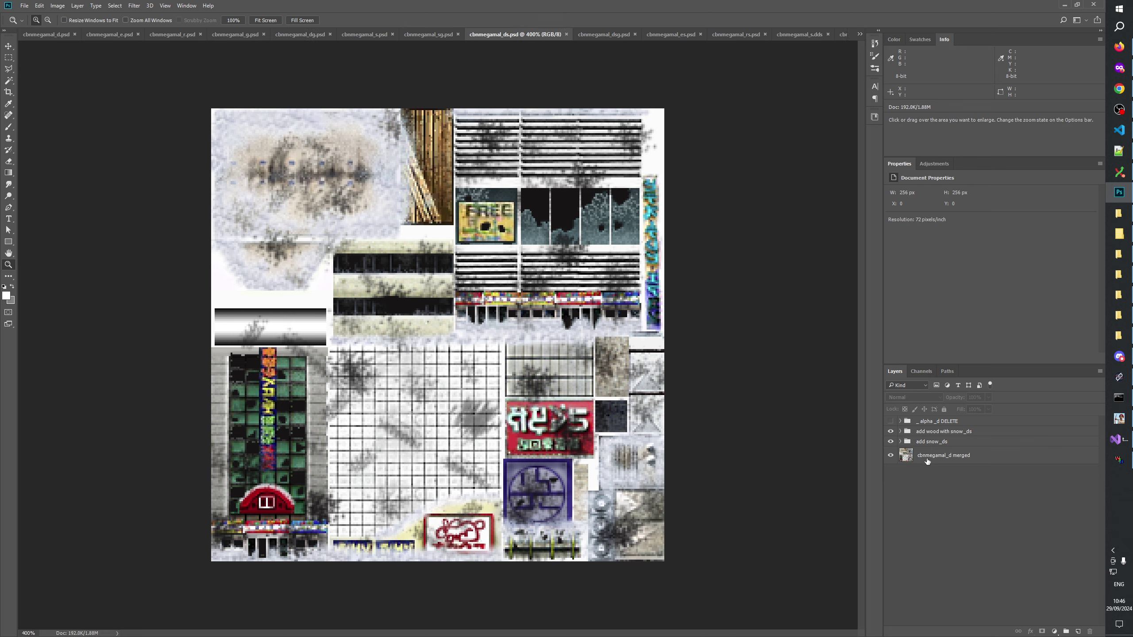
left_click(940, 459)
left_click(941, 442, "shift")
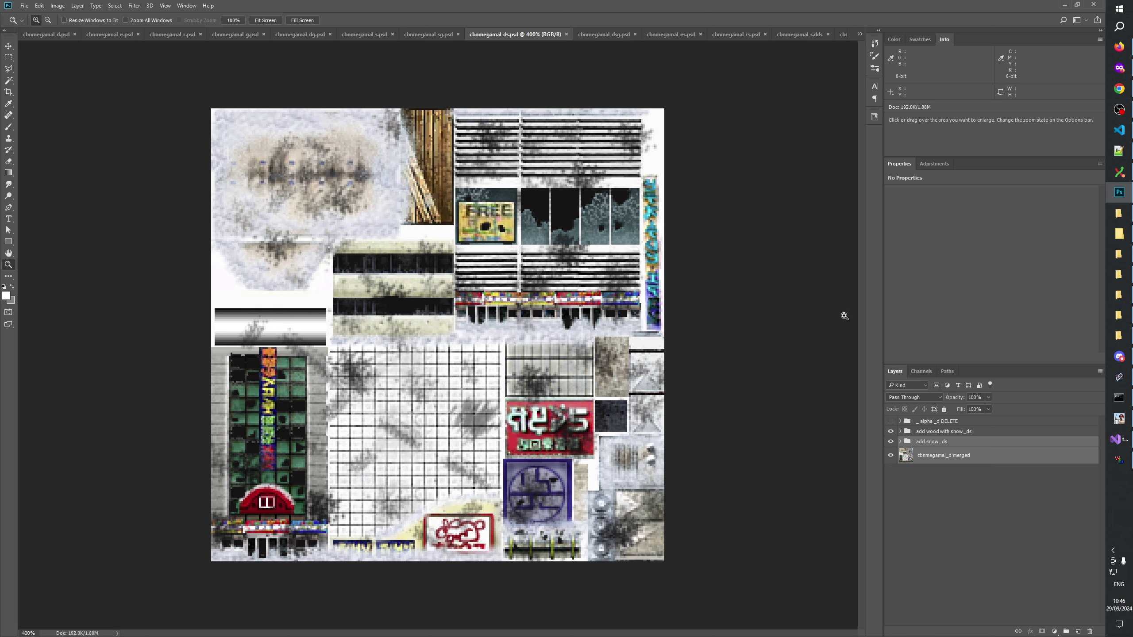
left_click(673, 34)
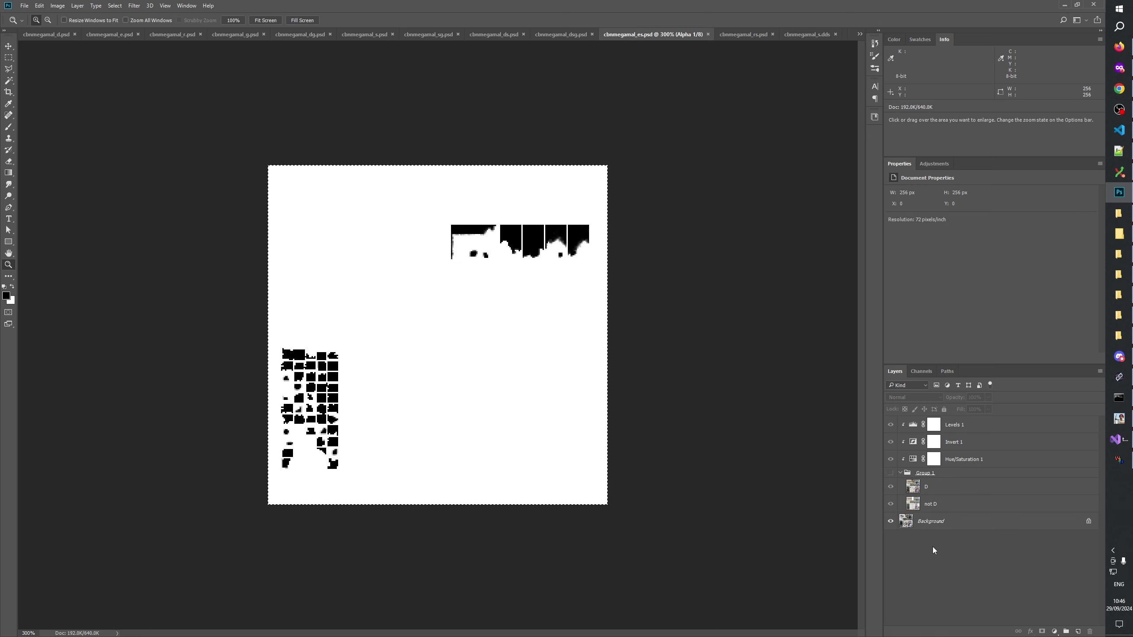
left_click(937, 473)
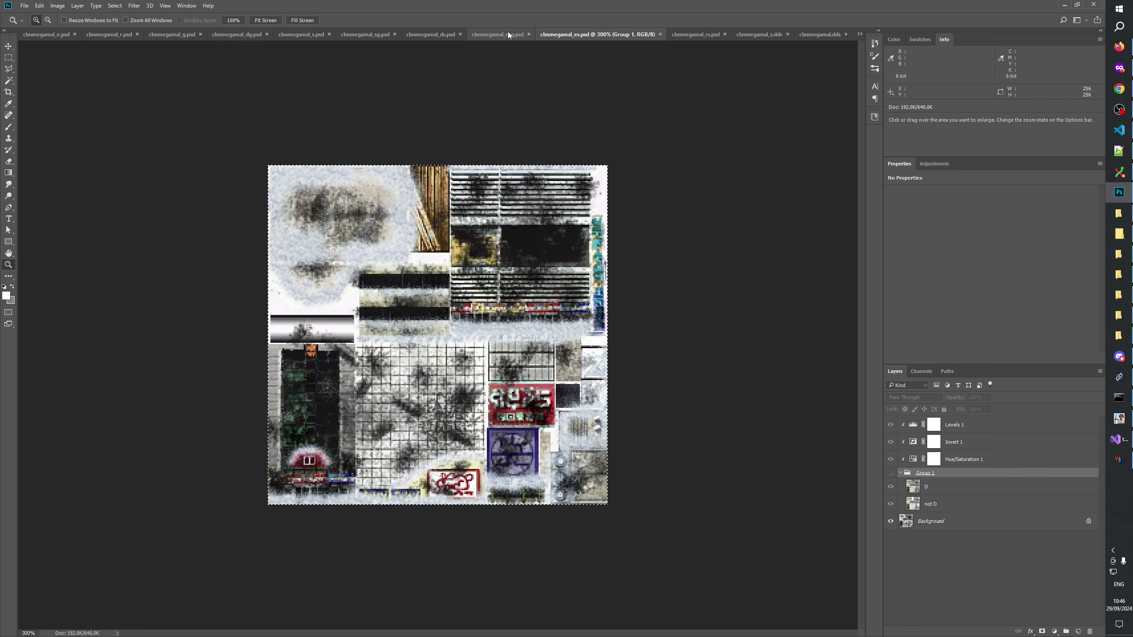
Duplicate the "add wood with snow_ds" and "add snow_ds" groups and the "cbnmegamal_d merged" layer from cbnmegamal_ds.psd into cbnmegamal_es.psd
left_click(440, 34)
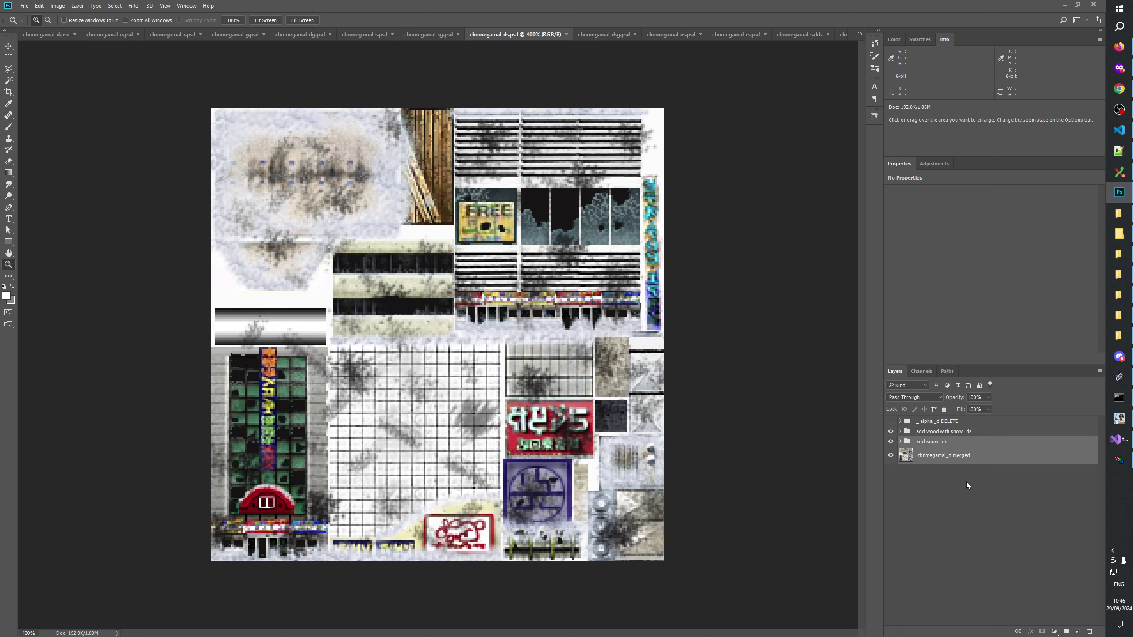
left_click(944, 432)
left_click(940, 457, "shift")
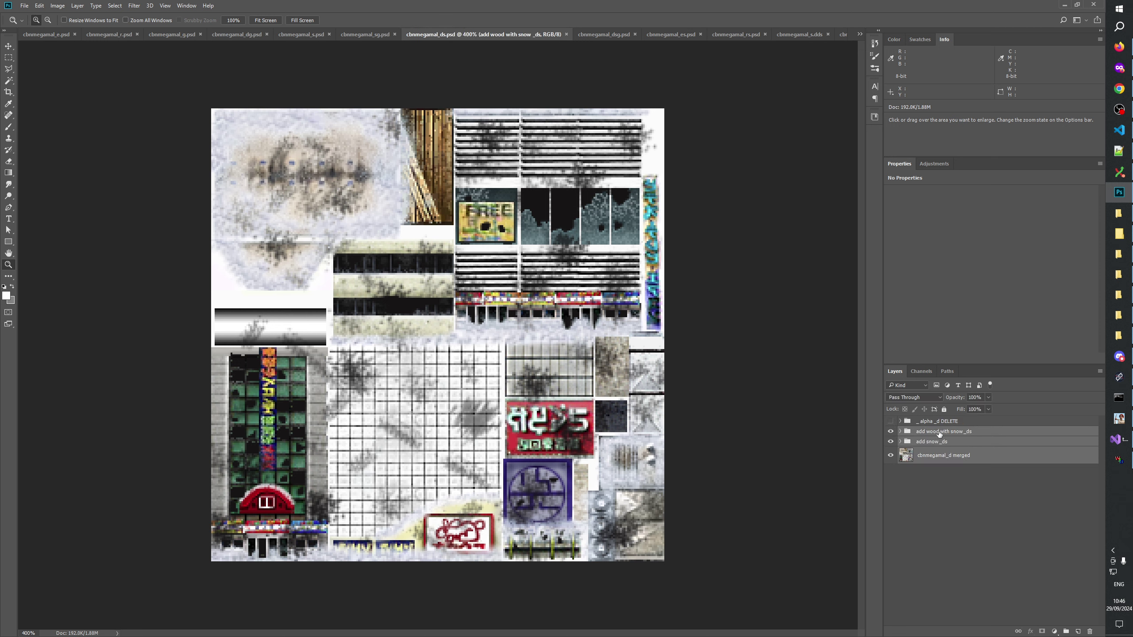
right_click(936, 439)
left_click(966, 162)
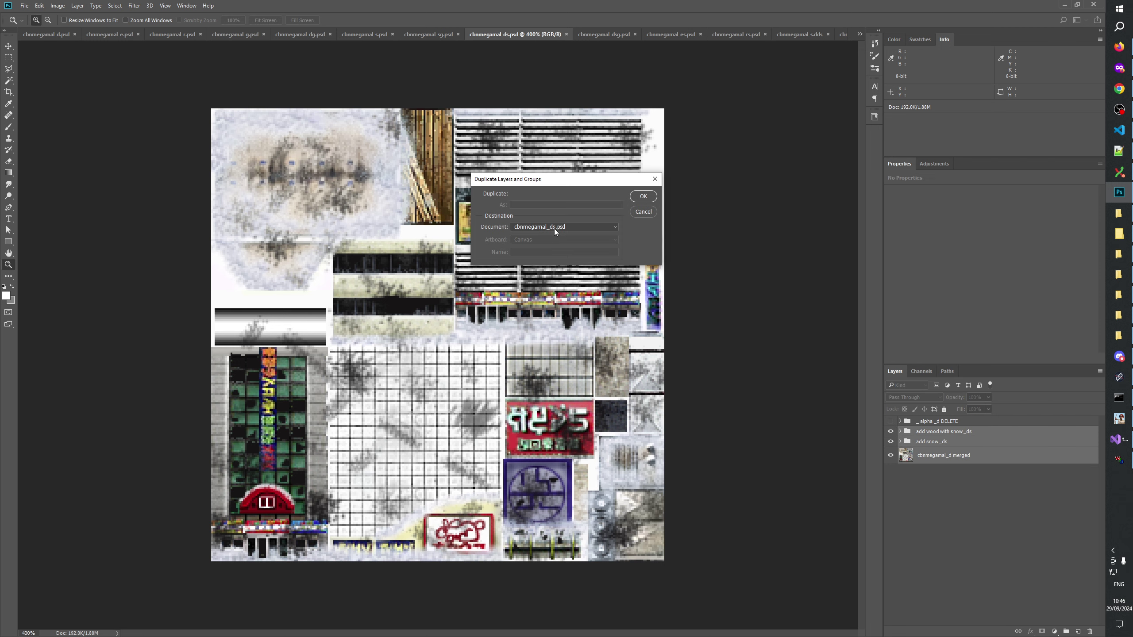
left_click(554, 228)
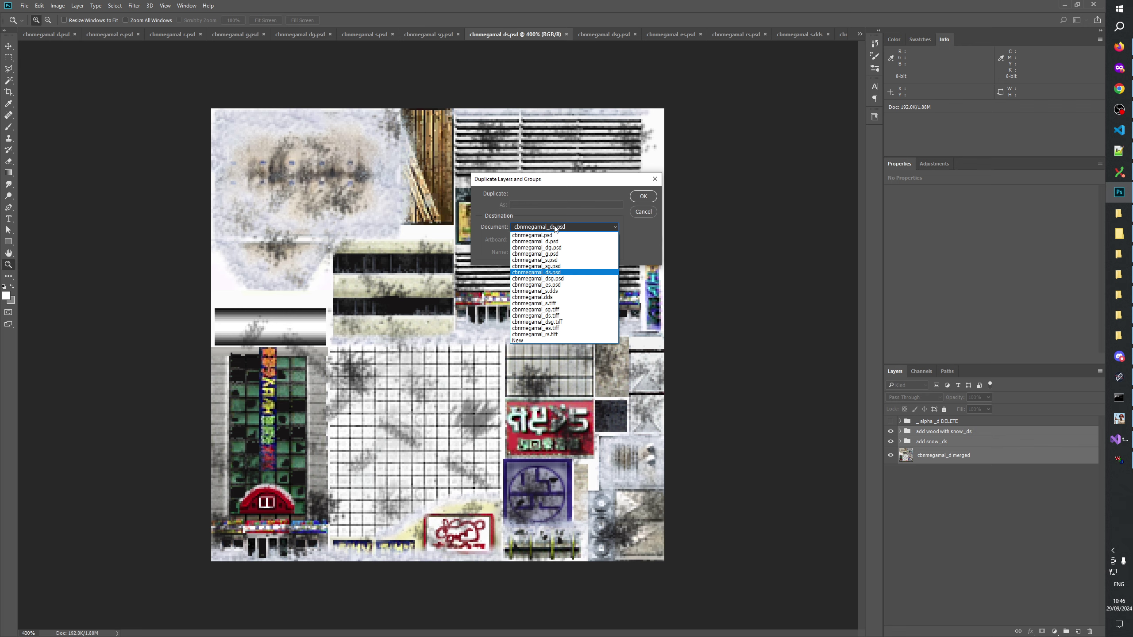
left_click(560, 328)
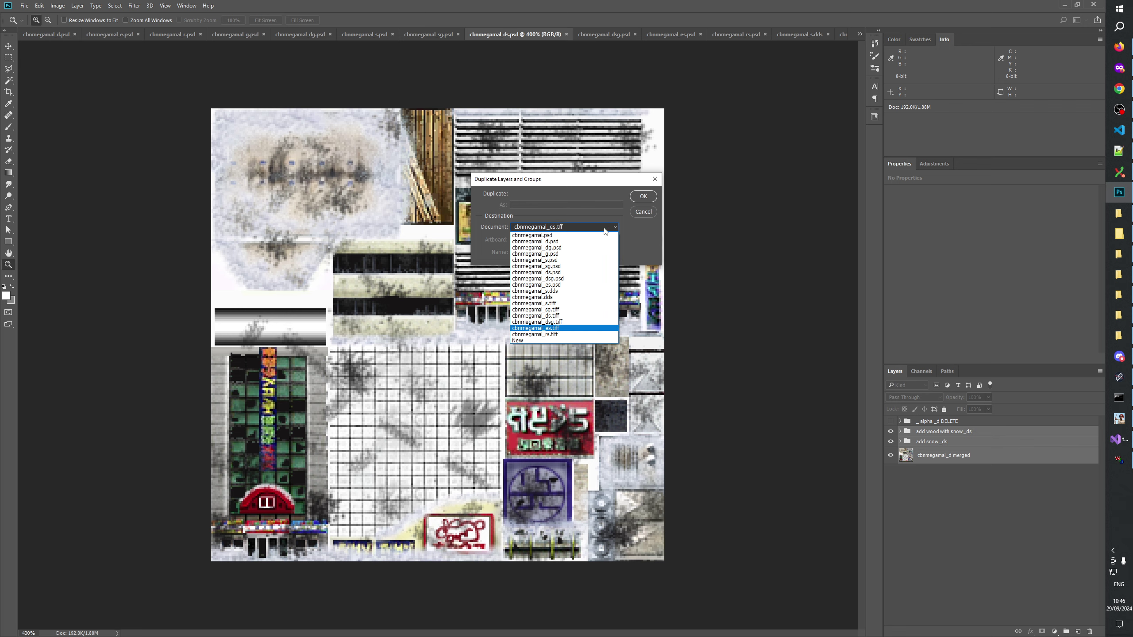
left_click(569, 284)
left_click(643, 196)
Check the duplicated layers in cbnmegamal_es.psd and view the RGB composite and layers of cbnmegamal_rs.psd
left_click(677, 35)
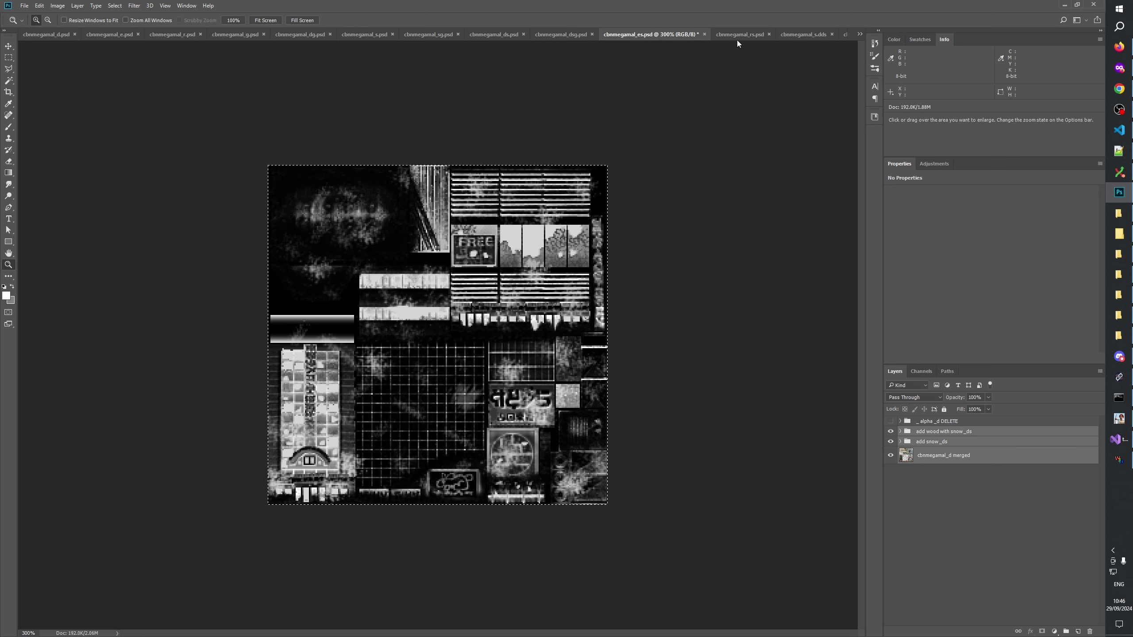
left_click(750, 37)
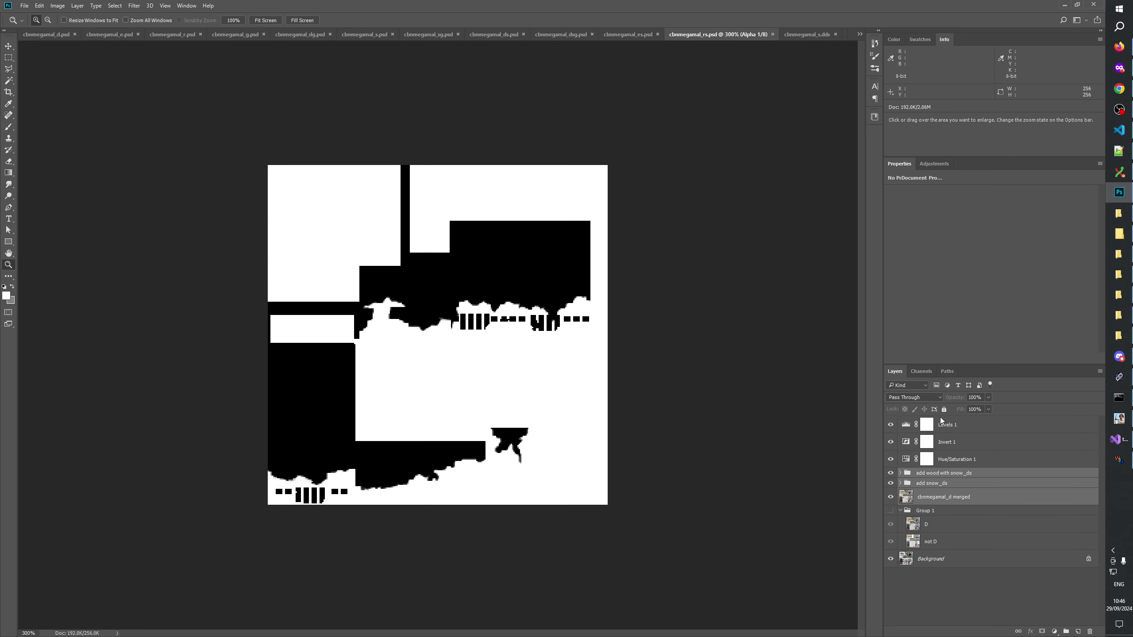
left_click(921, 370)
left_click(918, 388)
left_click(895, 371)
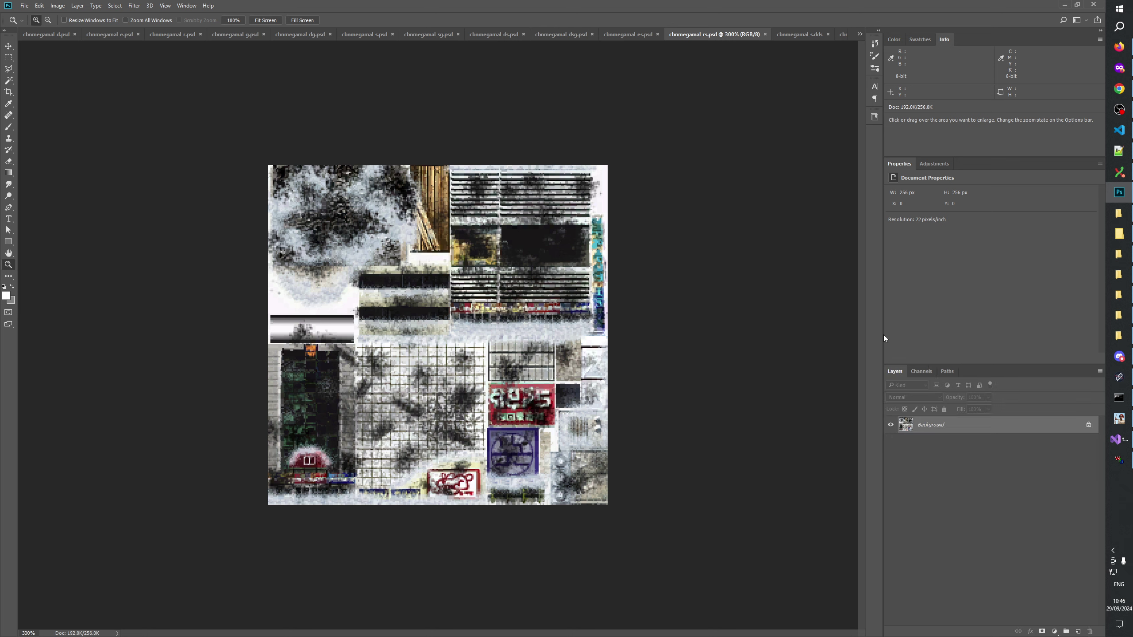
left_click(635, 35)
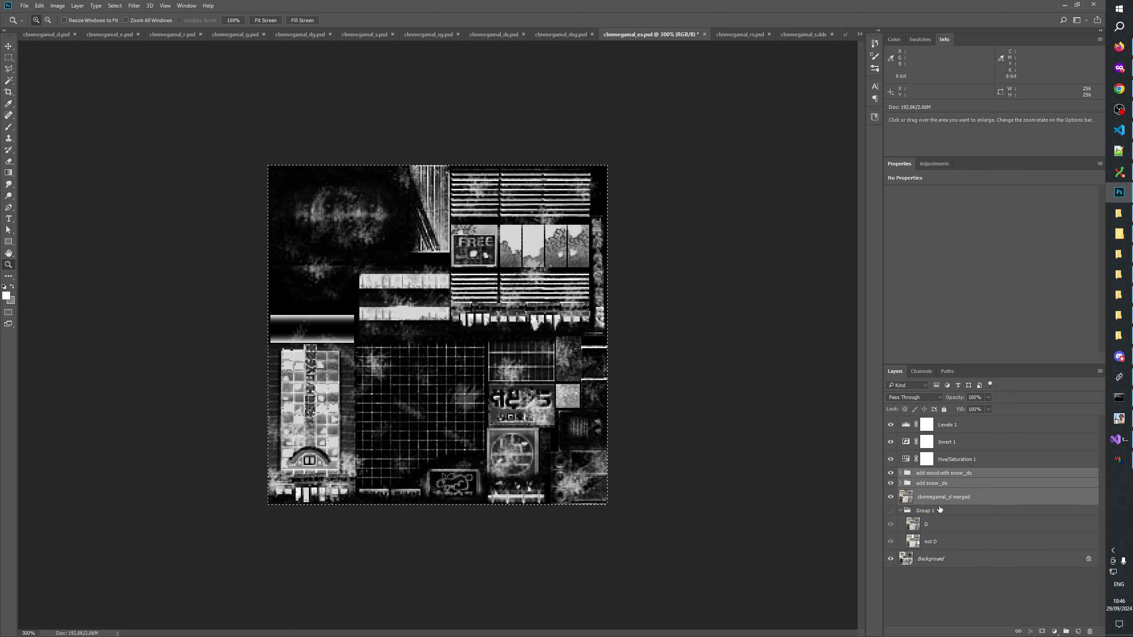
Stack the Levels, Invert and Hue/Saturation adjustments and Group 1 above the duplicated snow groups and "cbnmegamal_d merged" in cbnmegamal_es.psd
left_click_drag(931, 473, 932, 549)
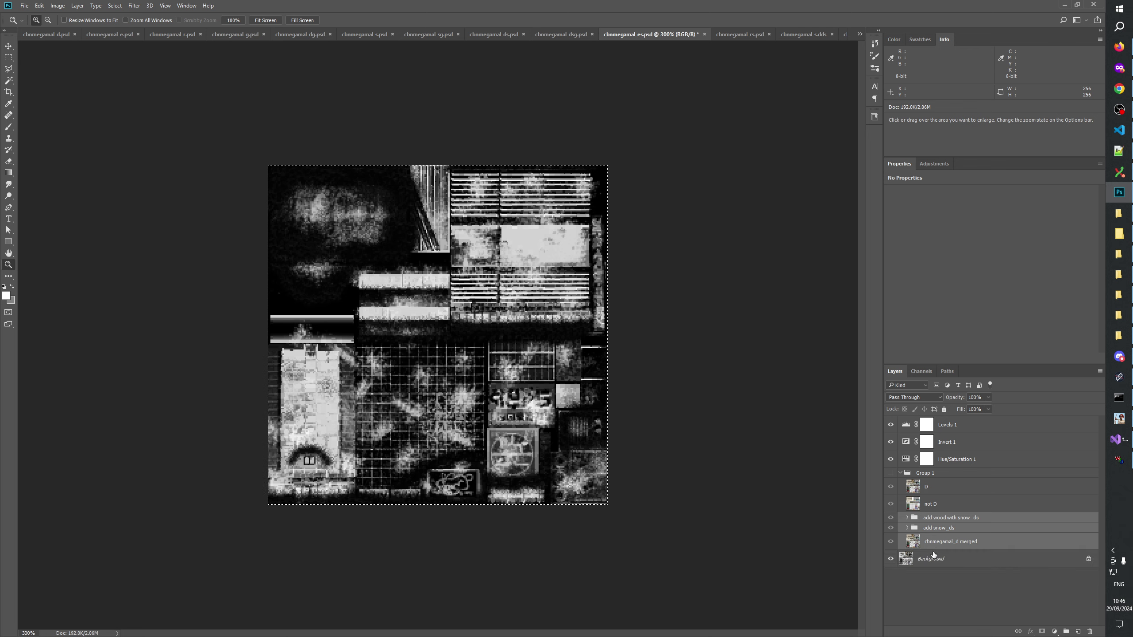
left_click_drag(934, 555, 937, 417)
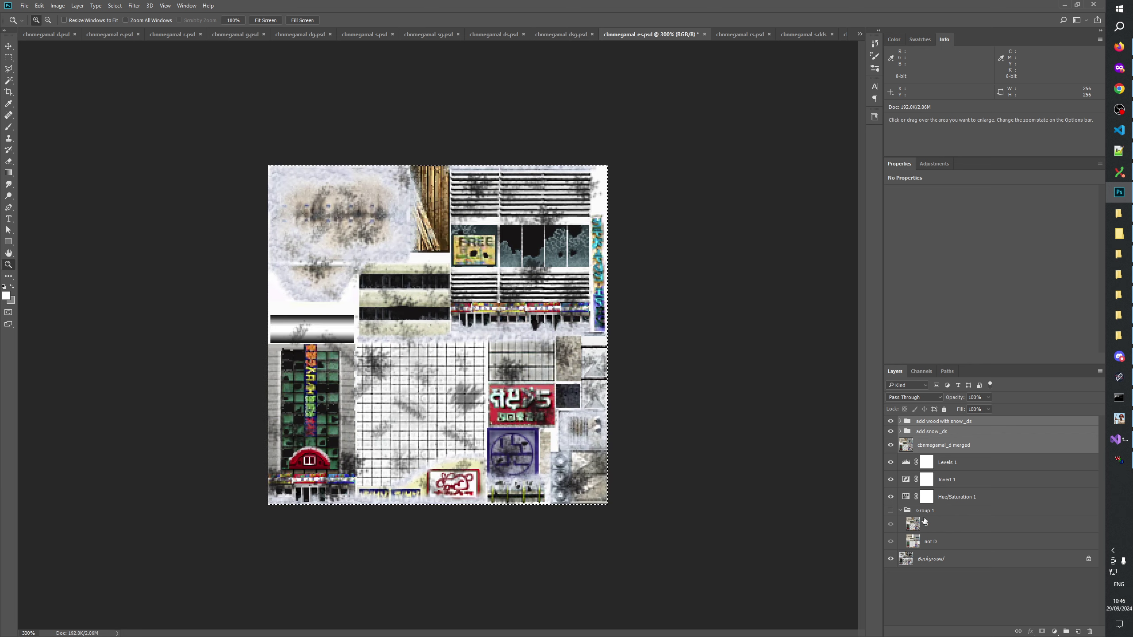
left_click(947, 463)
left_click(930, 542, "shift")
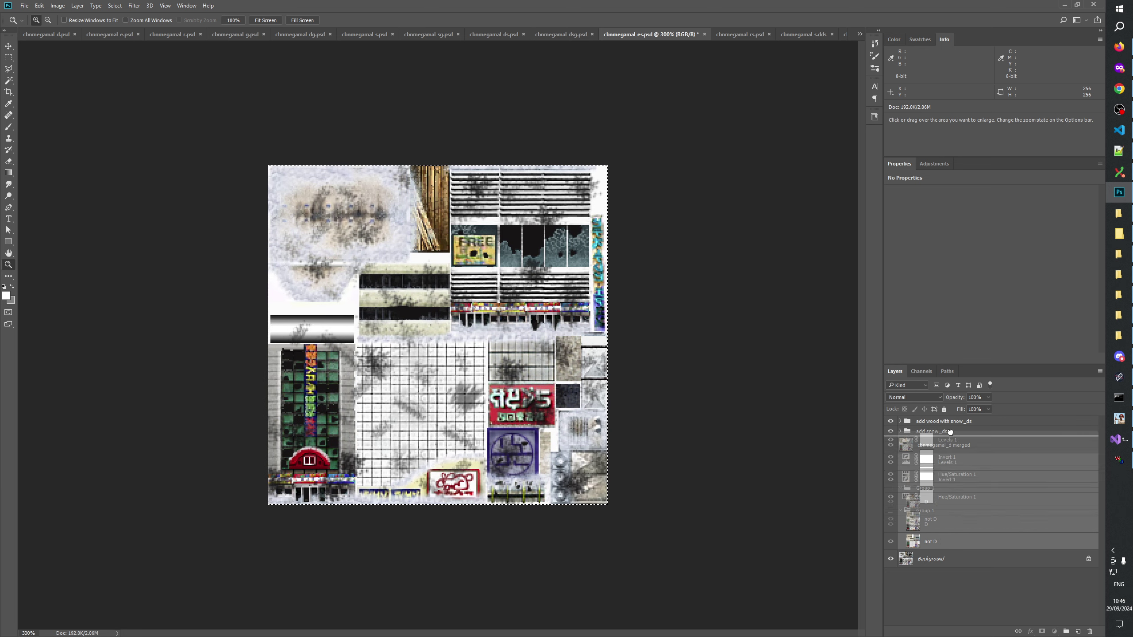
left_click_drag(930, 541, 949, 417)
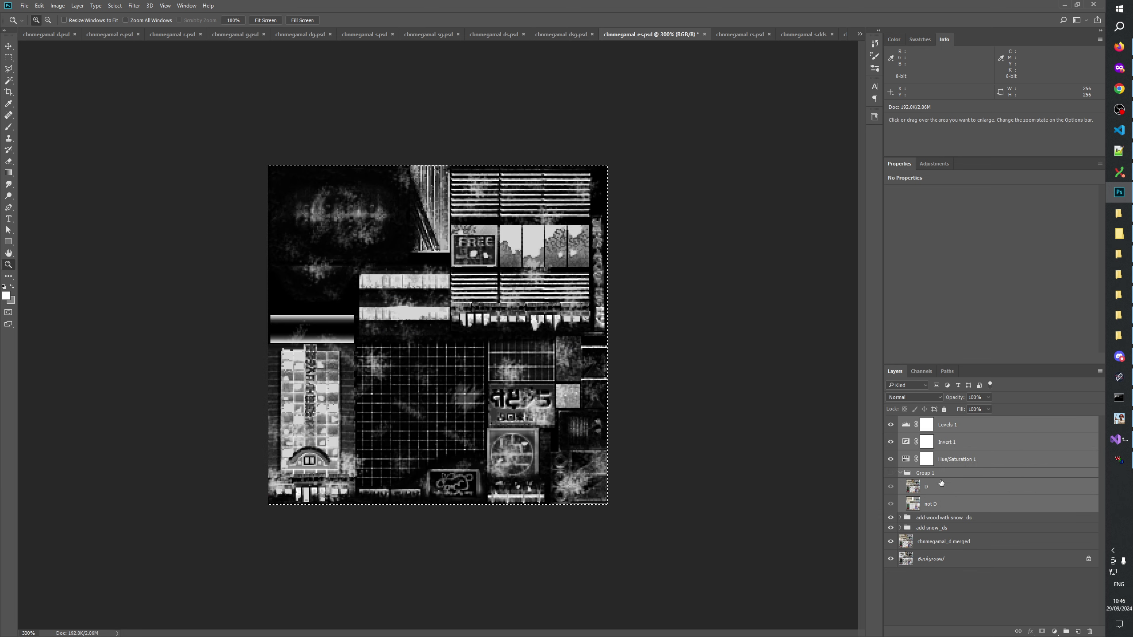
left_click(946, 589)
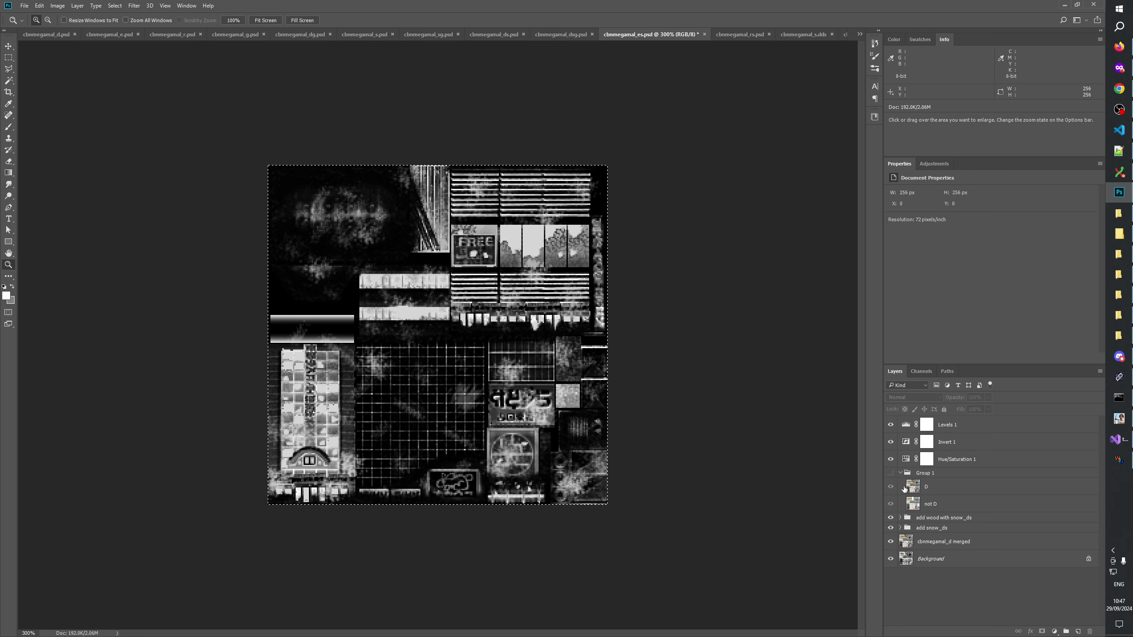
Clip the Hue/Saturation 1, Invert 1 and Levels 1 adjustment layers to Group 1
left_click(944, 466, "alt")
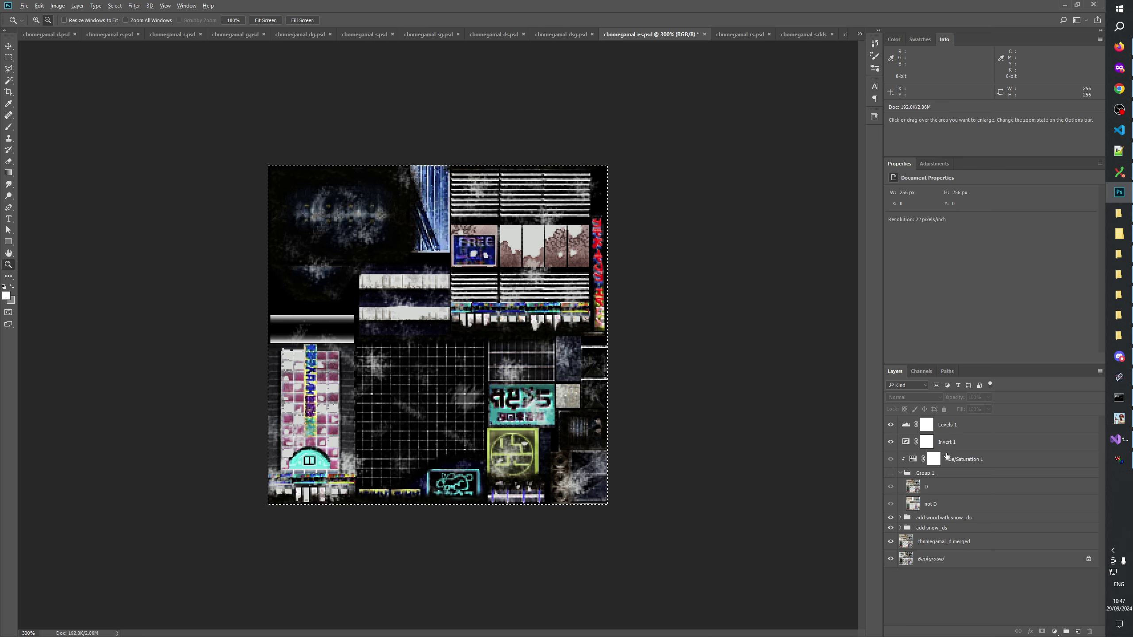
left_click(947, 450, "alt")
left_click(949, 432, "alt")
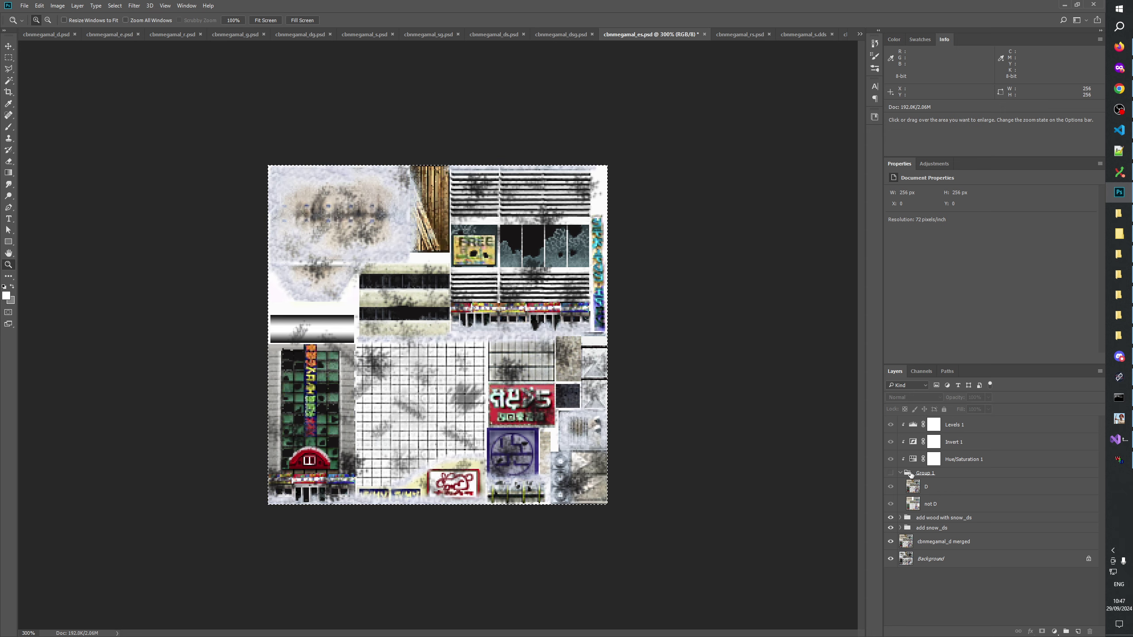
Bring the cbnmegamal_e.psd image into cbnmegamal_es.psd above "cbnmegamal_d merged" and merge it down into that layer
left_click(951, 542)
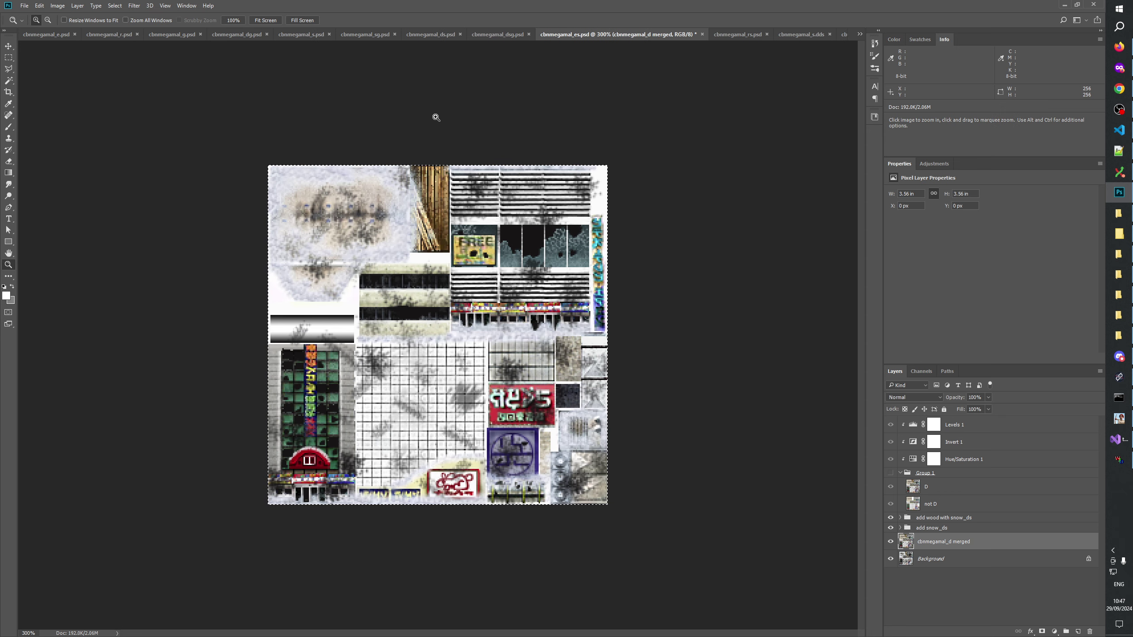
left_click(59, 34)
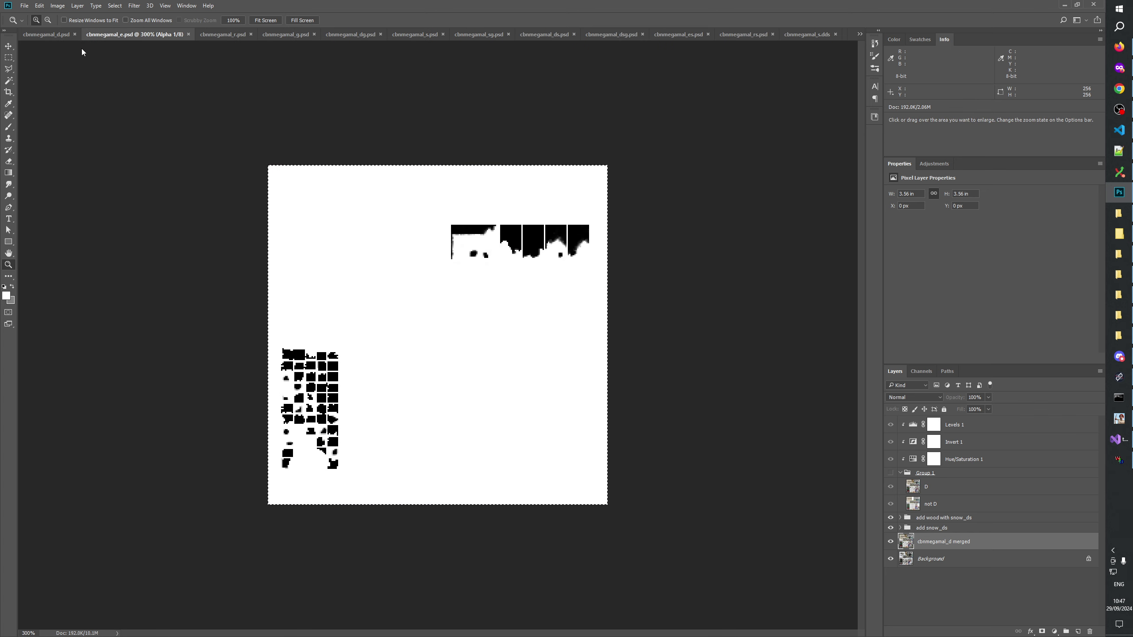
left_click(967, 425)
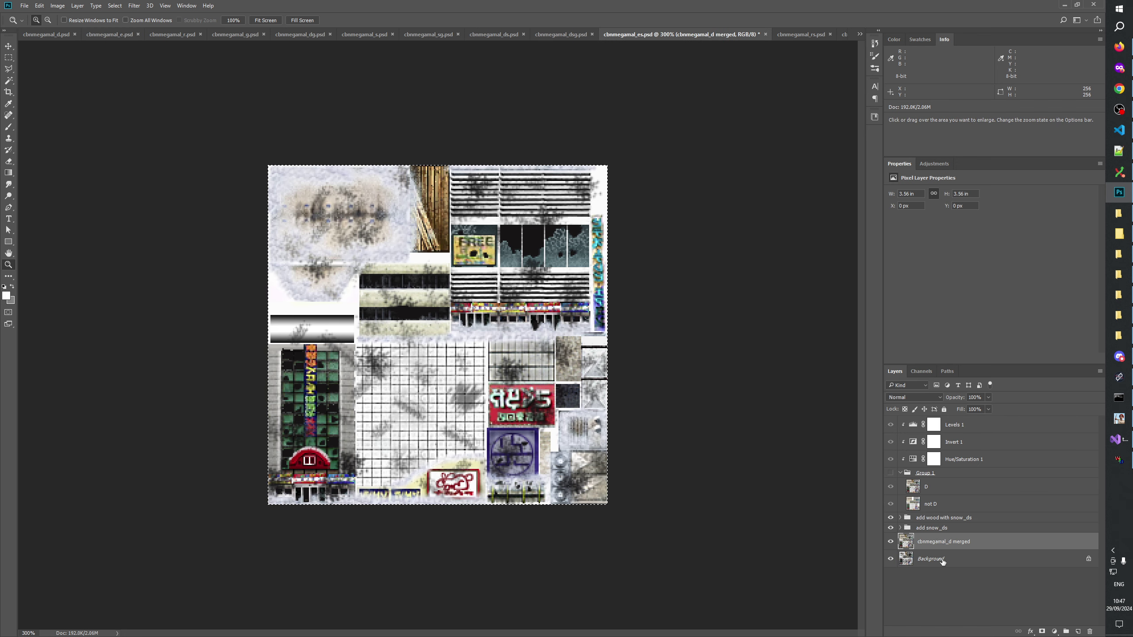
key("ctrl+shift+alt+e")
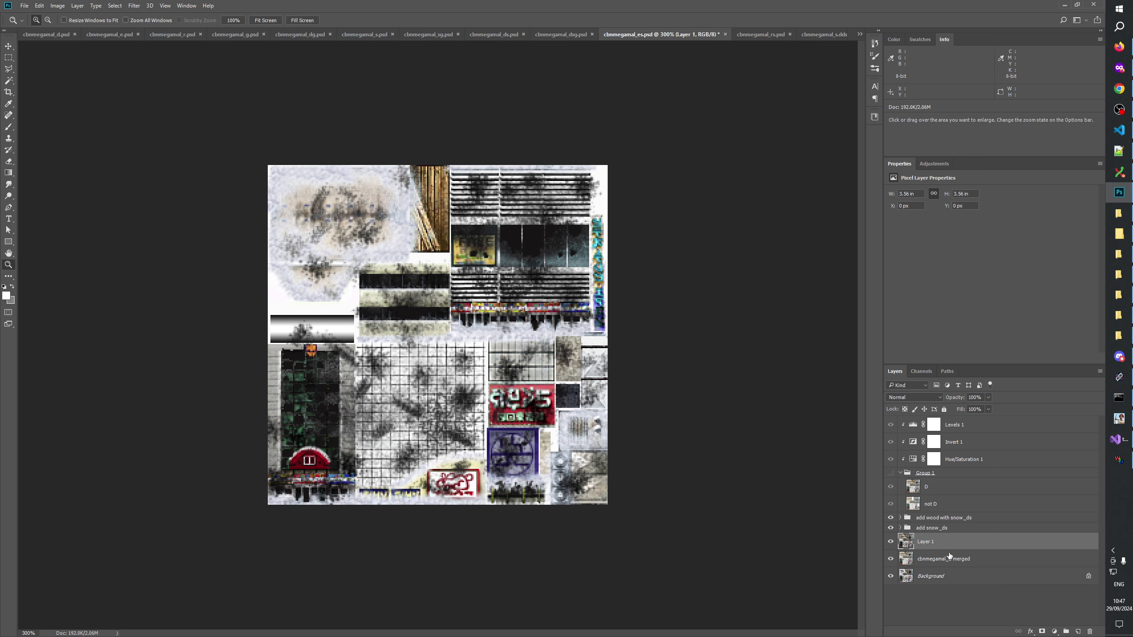
key("Delete")
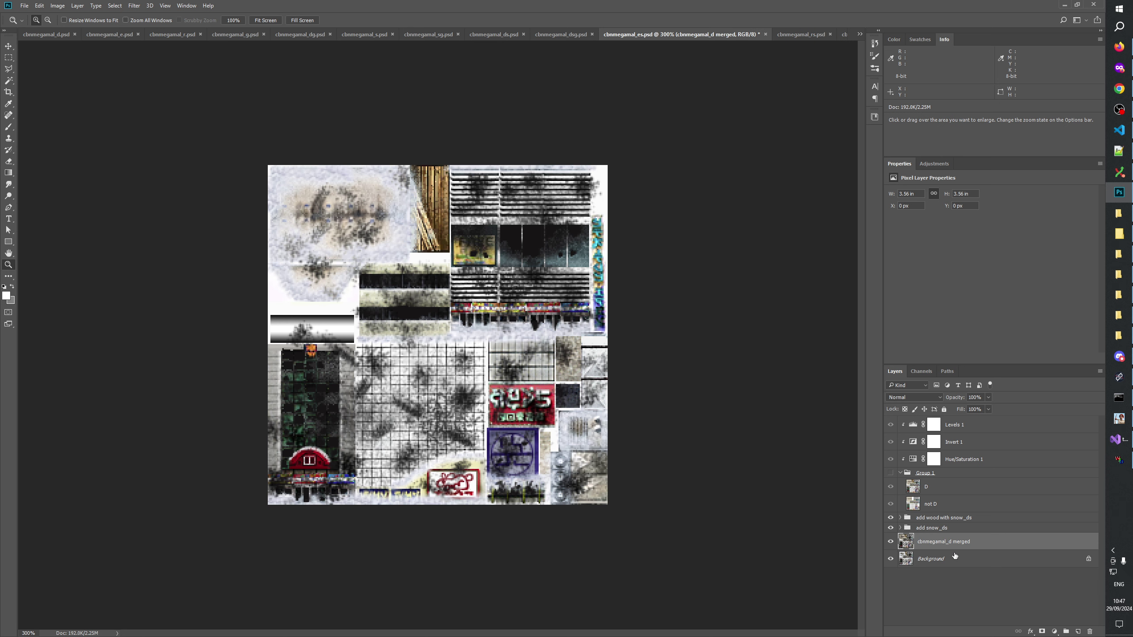
Rename the "cbnmegamal_d merged" layer in cbnmegamal_es.psd to "cbnmegamal_e merged"
double_click(953, 543)
left_click(948, 542)
key("BackSpace")
type("e")
key("Return")
Paste the copied texture into cbnmegamal_es.psd as a new layer above the cbnmegamal_ds.dds source layer in the "custom snow mask _s" group
left_click(923, 529)
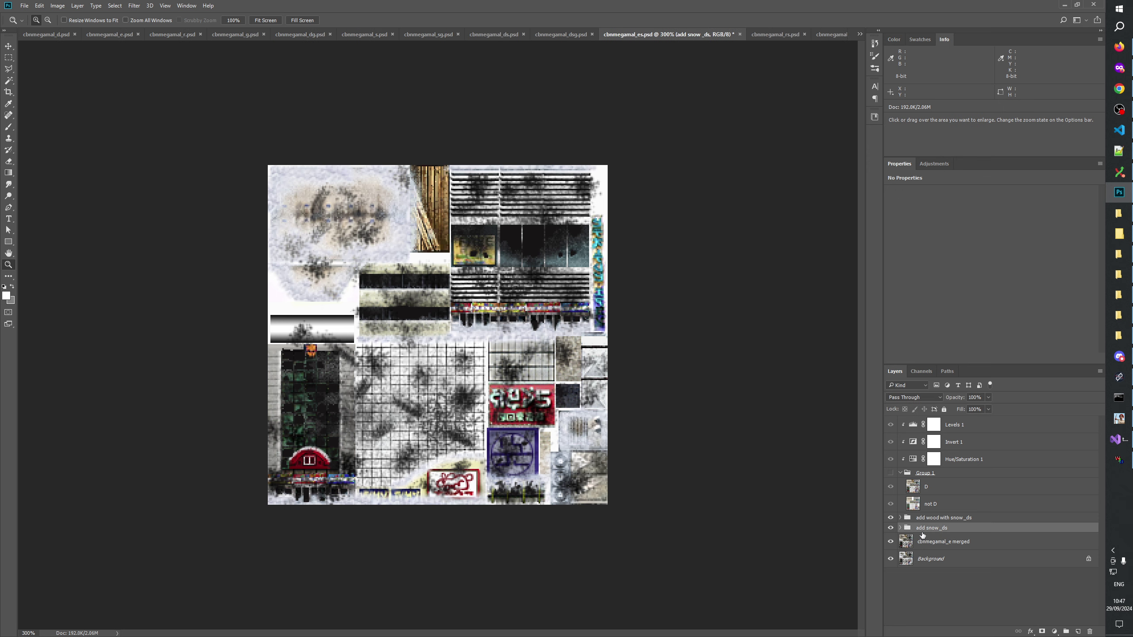
left_click(900, 529)
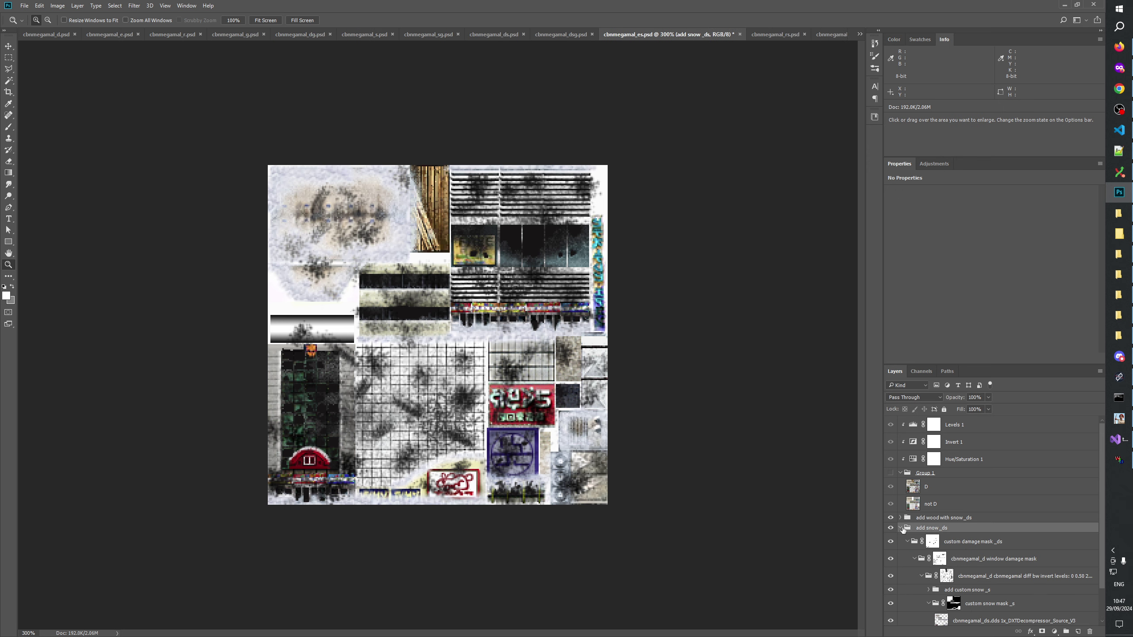
scroll(941, 524, "down", 2)
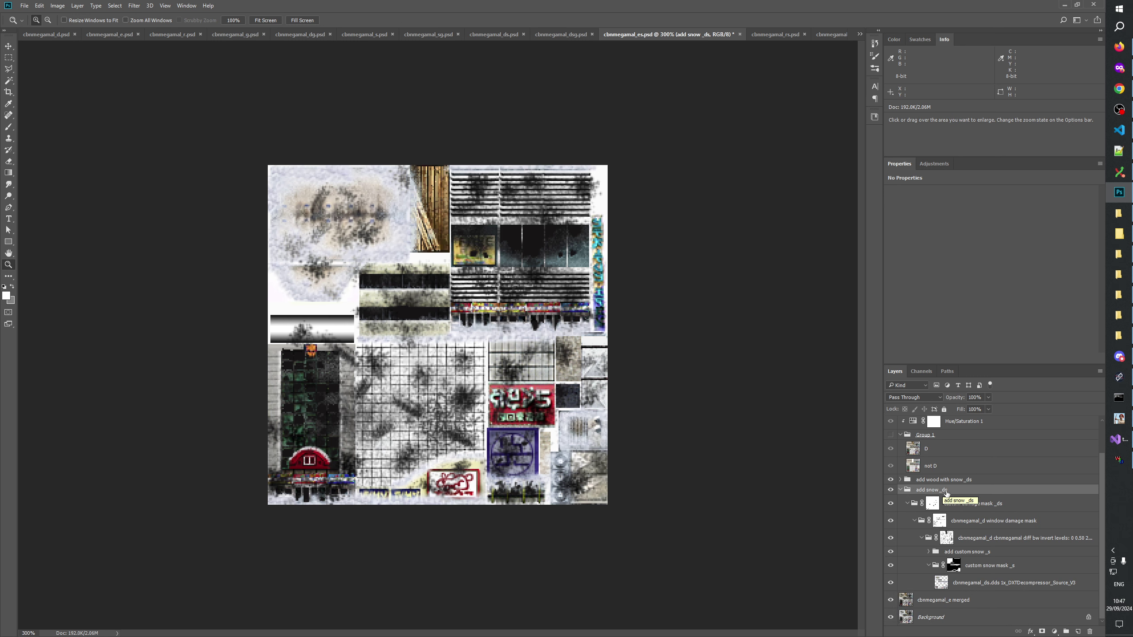
left_click(860, 34)
left_click(908, 212)
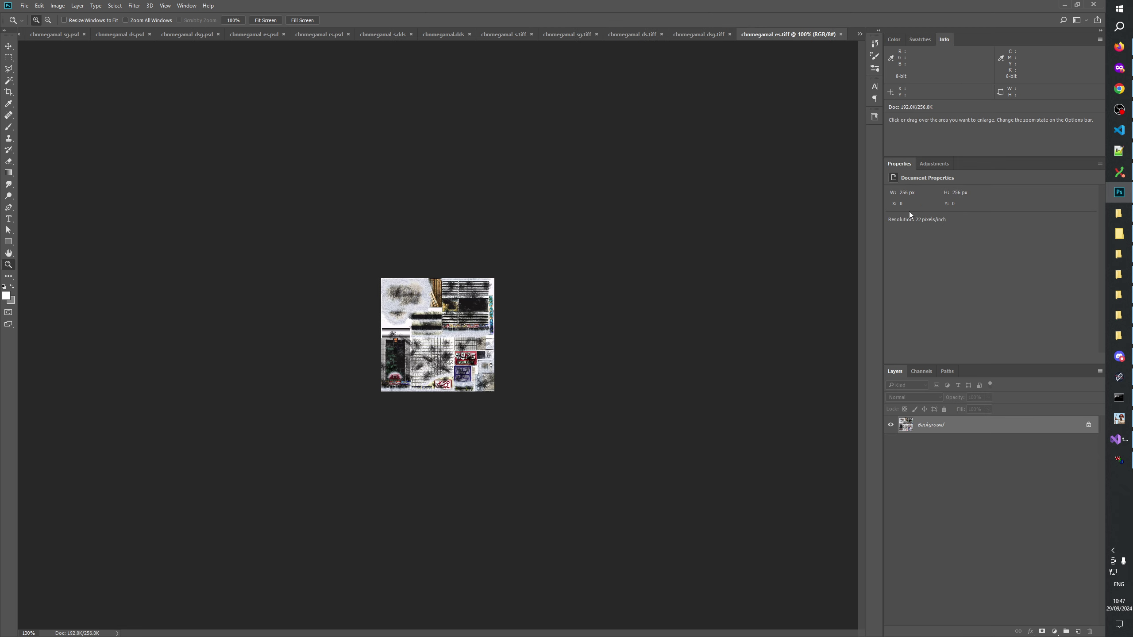
key("ctrl+a")
left_click(859, 34)
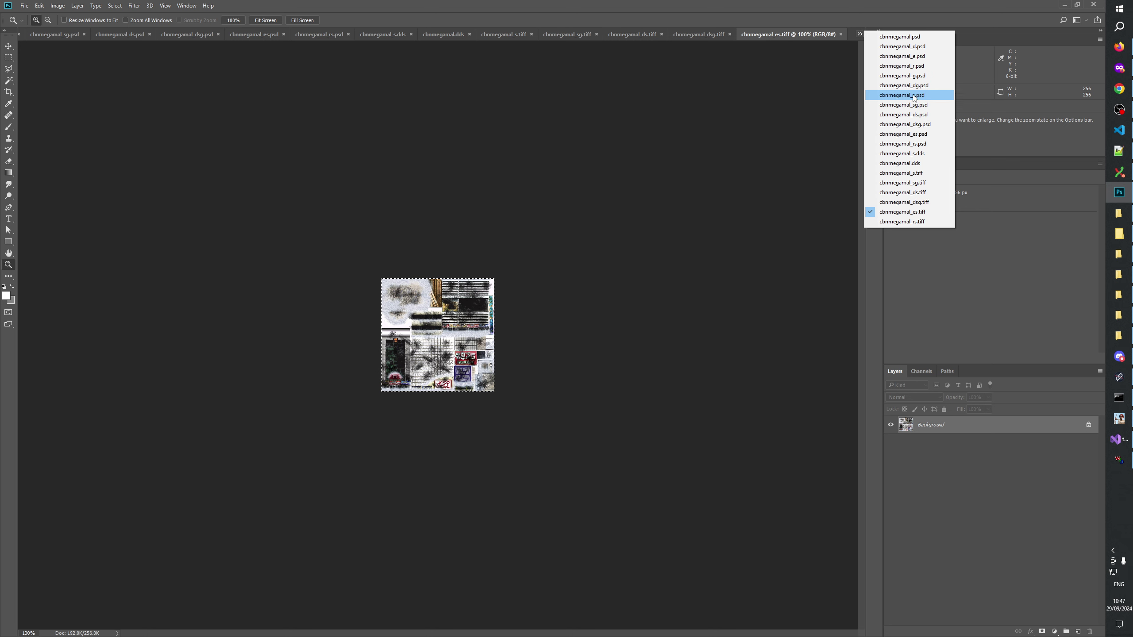
left_click(916, 133)
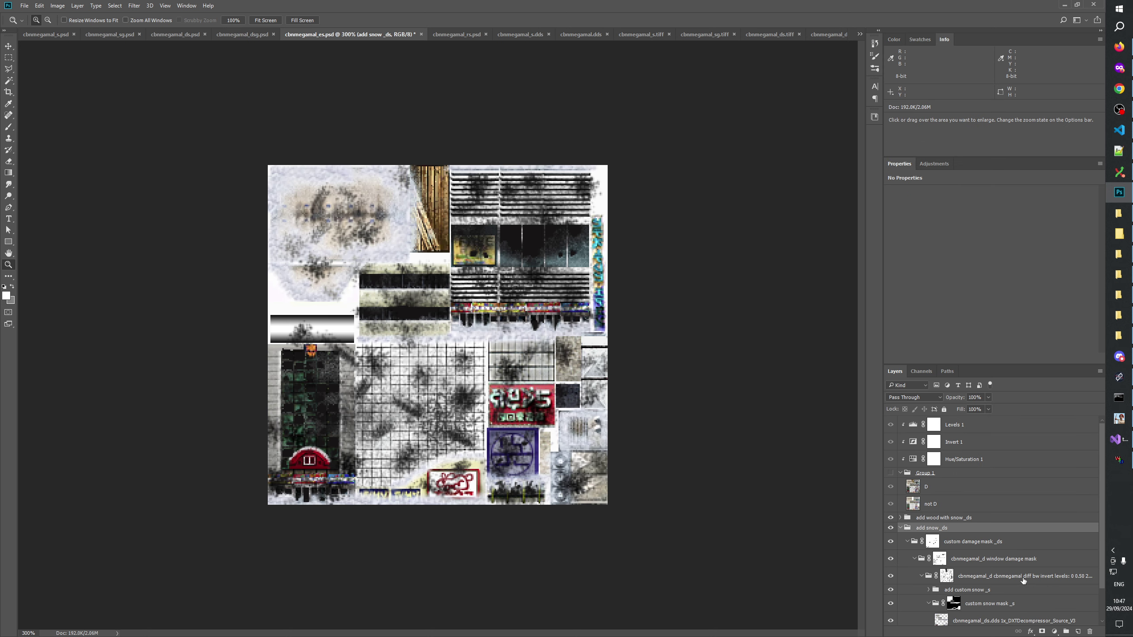
left_click(1006, 583)
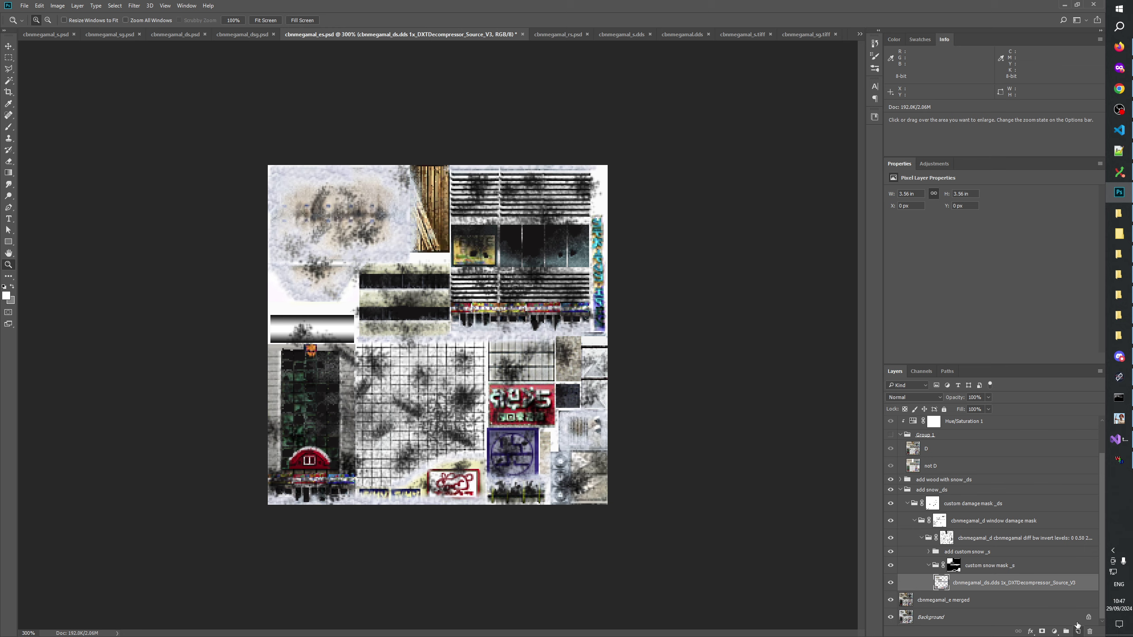
key("ctrl+v")
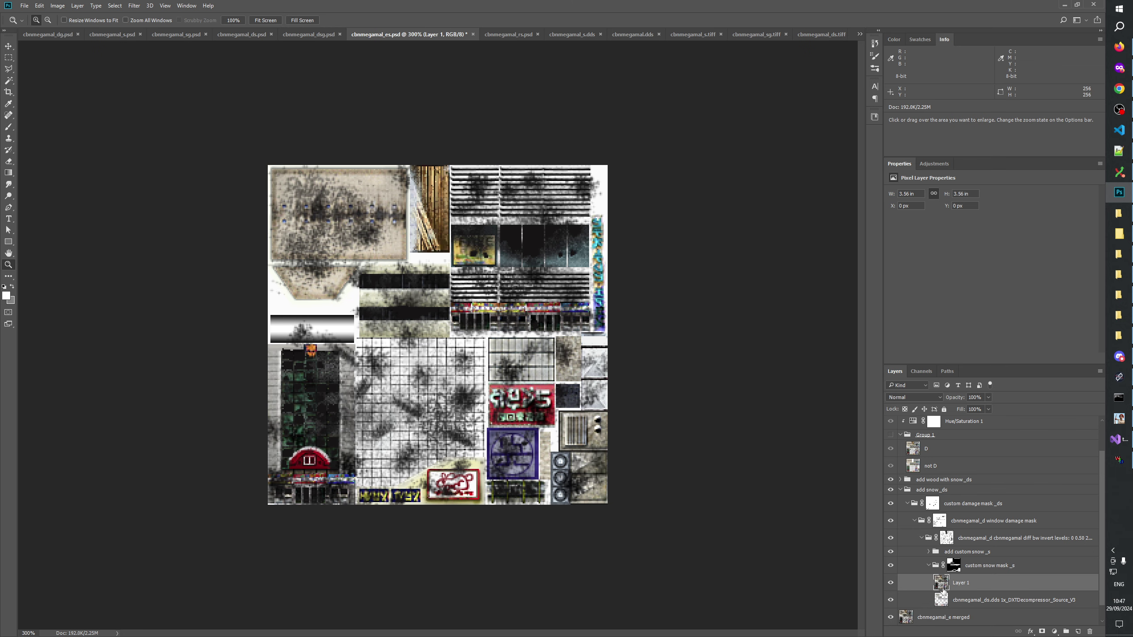
Copy the "custom snow mask _s" mask onto the pasted layer and rename the layer "cbnmegamal_es.dds 1x_DXTDecompressor_Source_V3"
left_click_drag(954, 566, 962, 583)
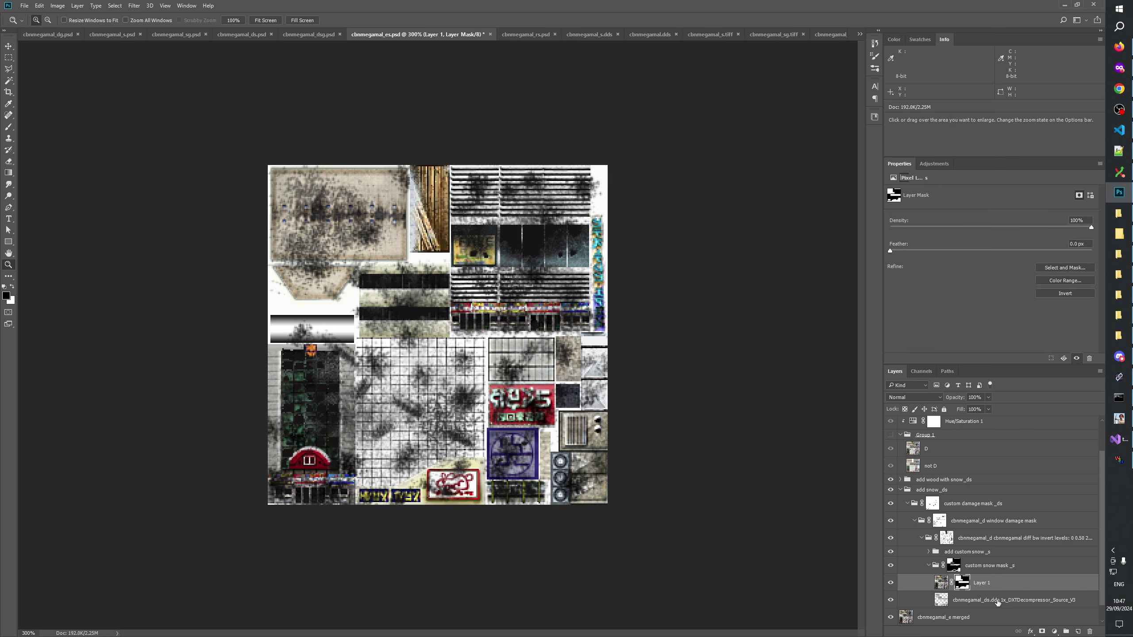
double_click(998, 600)
key("ctrl+c")
key("shift+Tab")
key("ctrl+v")
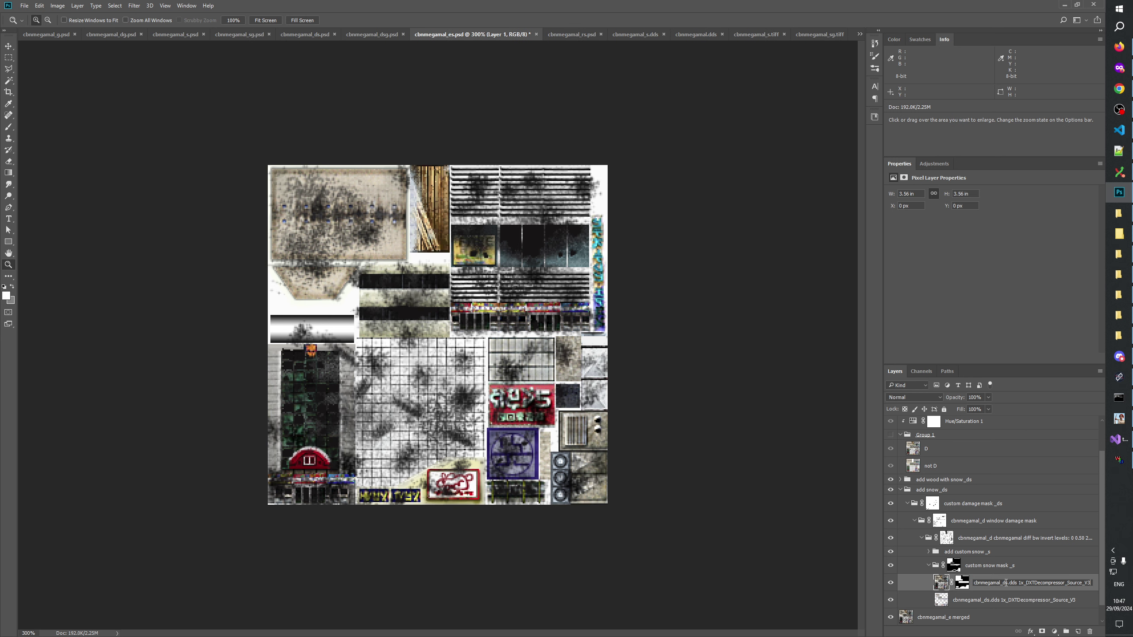
key("Return")
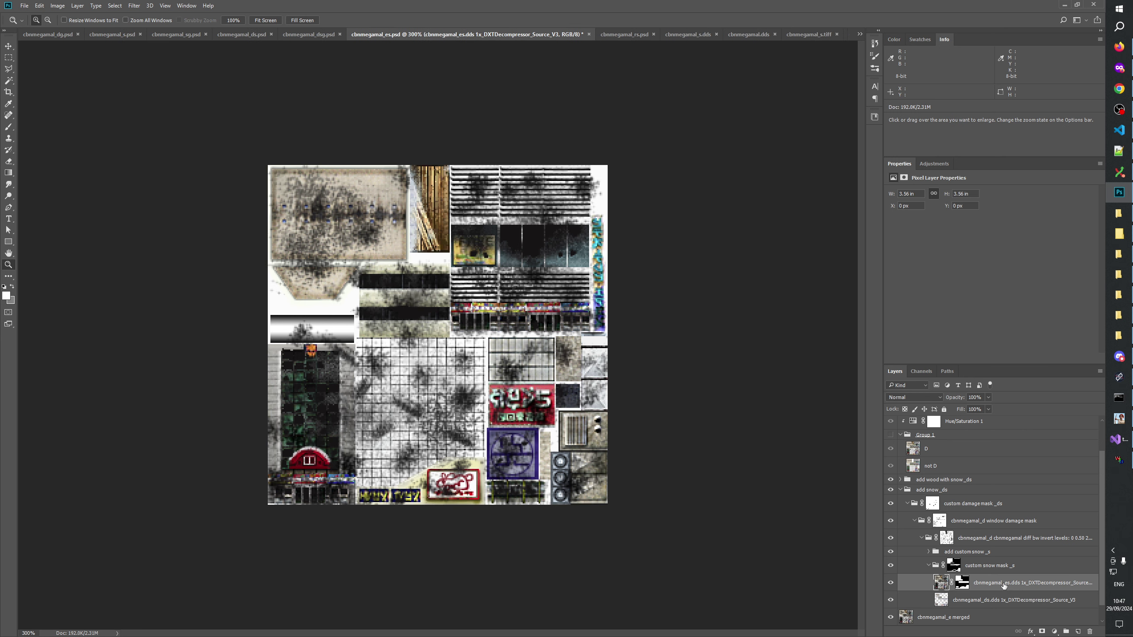
Apply the cbnmegamal_es.dds layer's mask and toggle the layer's visibility to compare it with the cbnmegamal_ds.dds layer
left_click(962, 582)
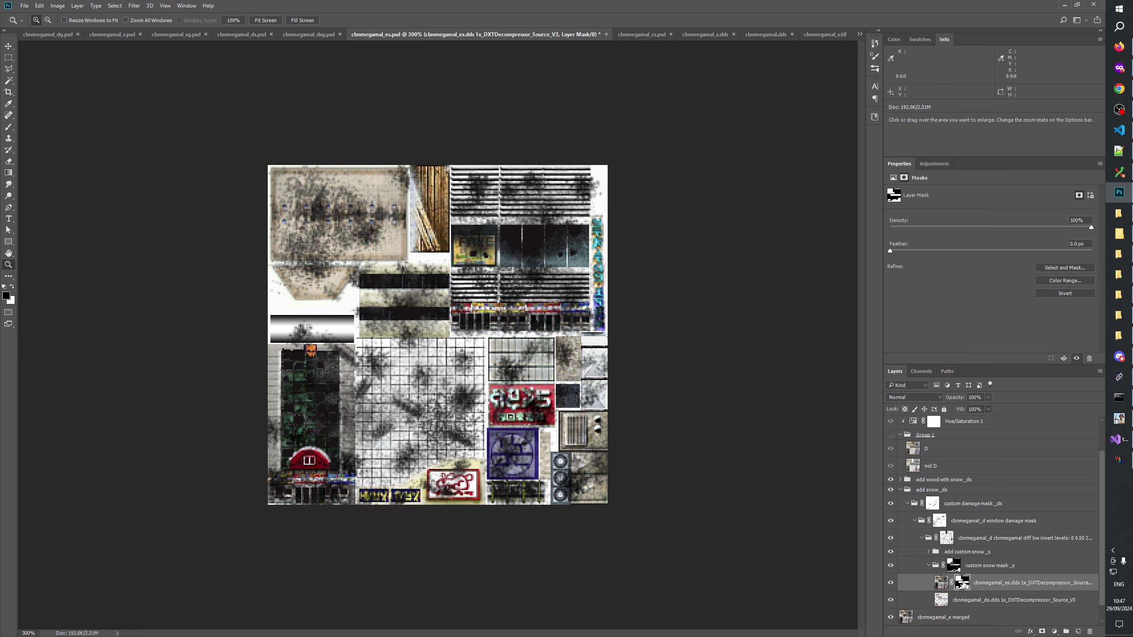
right_click(962, 583)
left_click(996, 518)
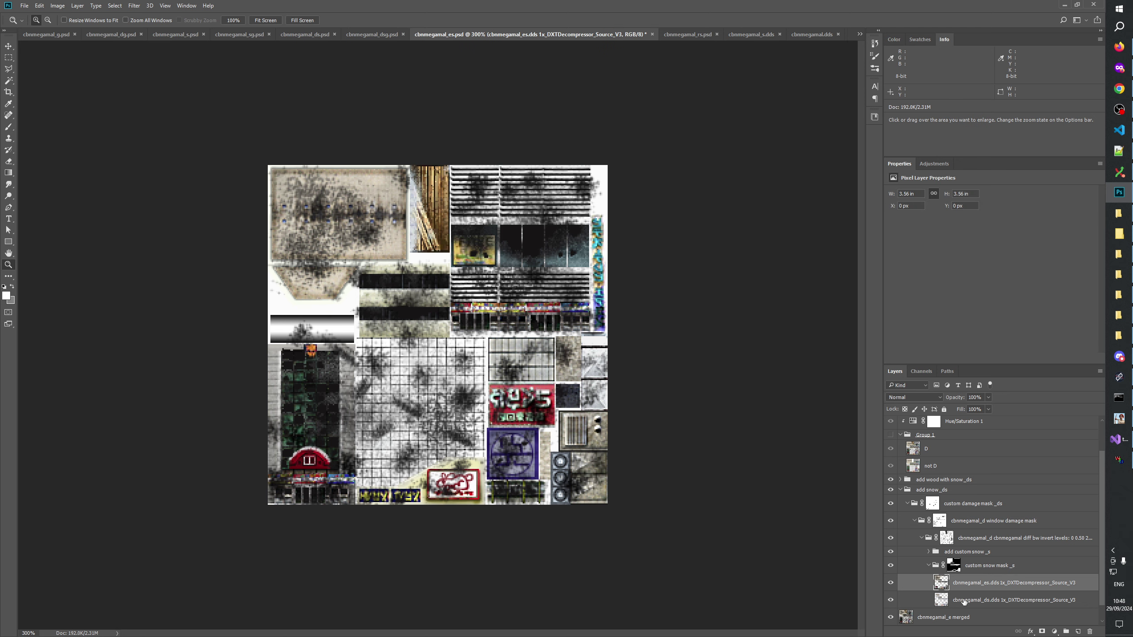
left_click(891, 583)
left_click(891, 584)
left_click(891, 583)
left_click(891, 583)
left_click(891, 583)
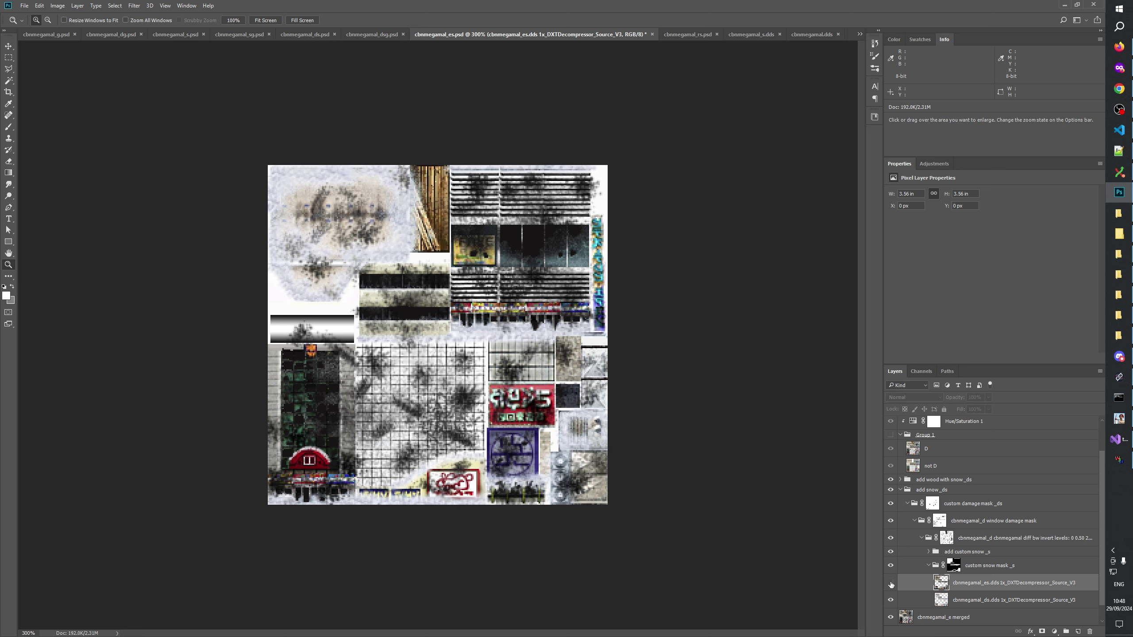
left_click(891, 583)
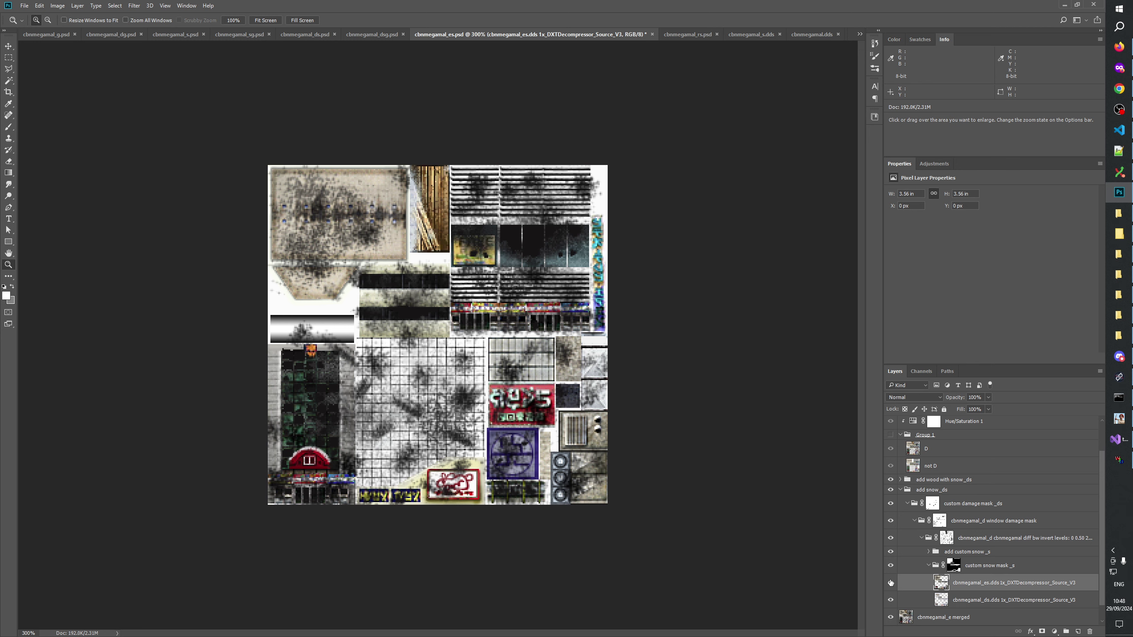
Bring the full cbnmegamal_es.tiff image into cbnmegamal_es.psd as a new layer above the cbnmegamal_es.dds source layer
left_click(859, 35)
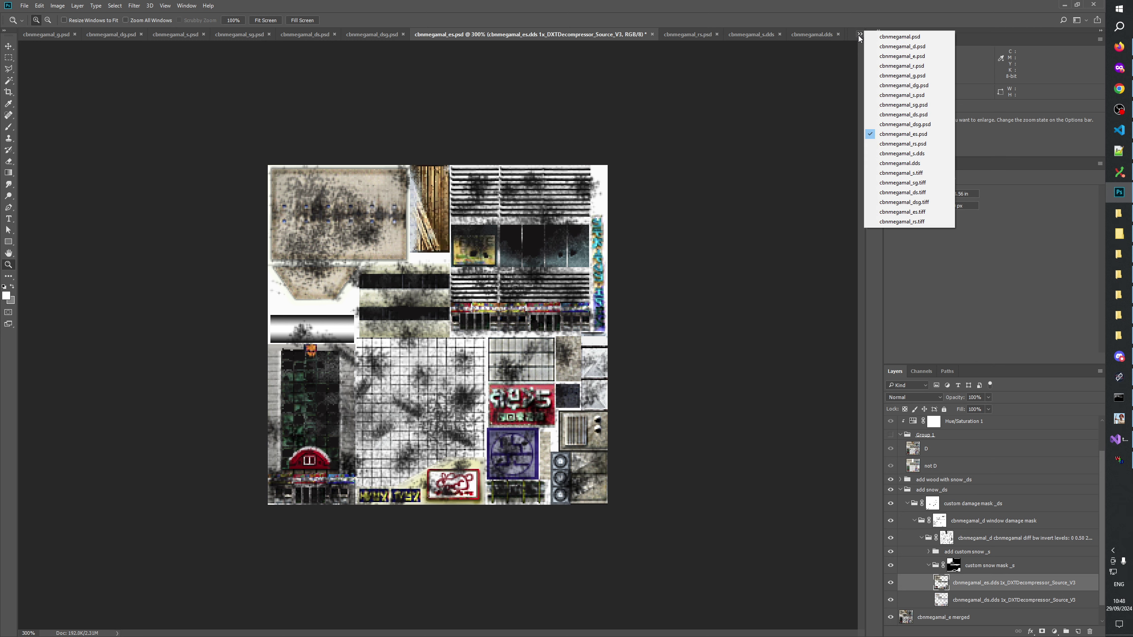
left_click(859, 36)
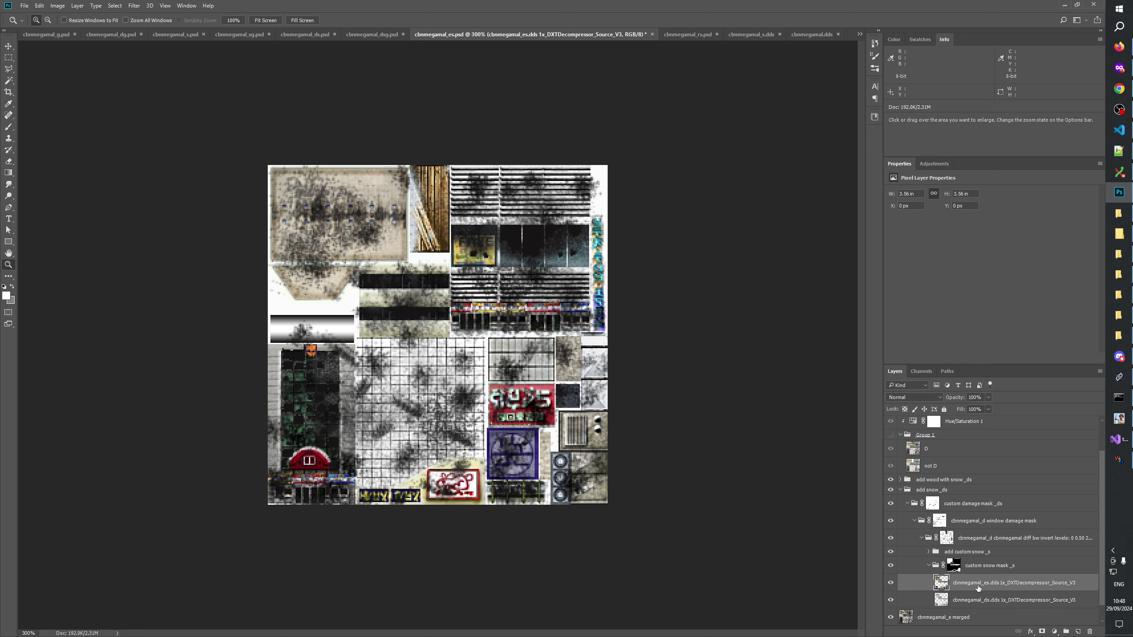
left_click(859, 34)
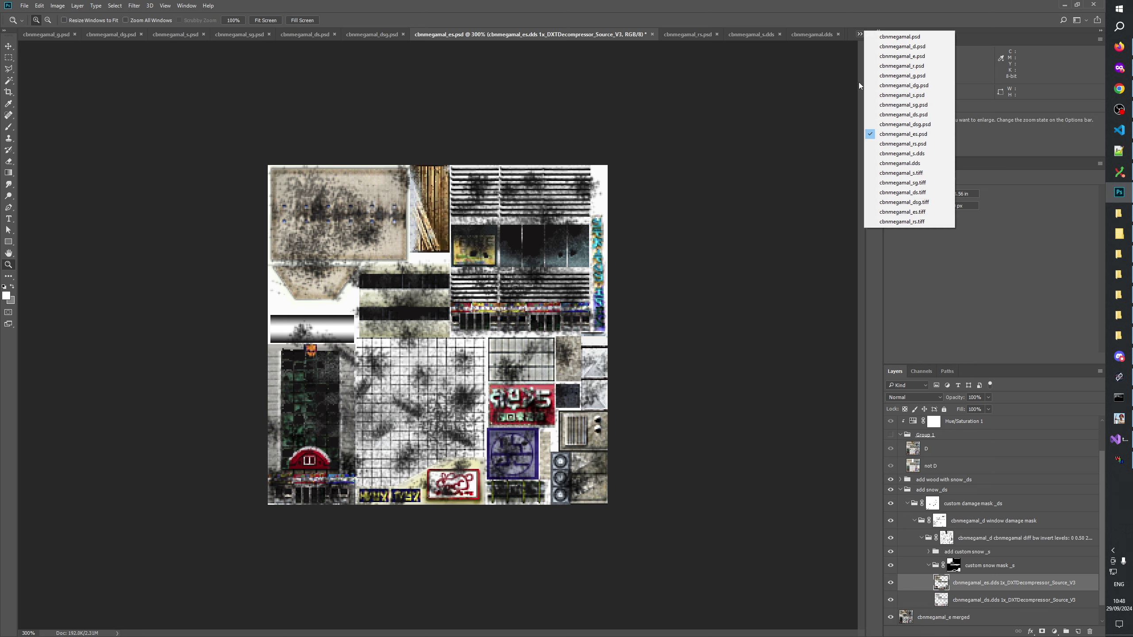
left_click(917, 214)
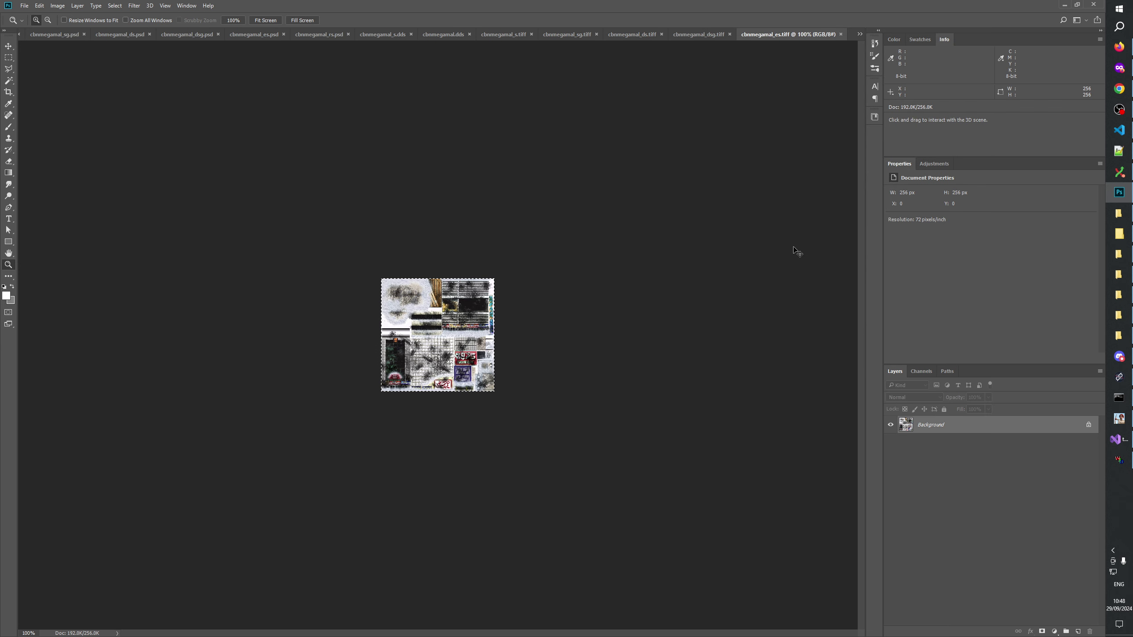
left_click(860, 34)
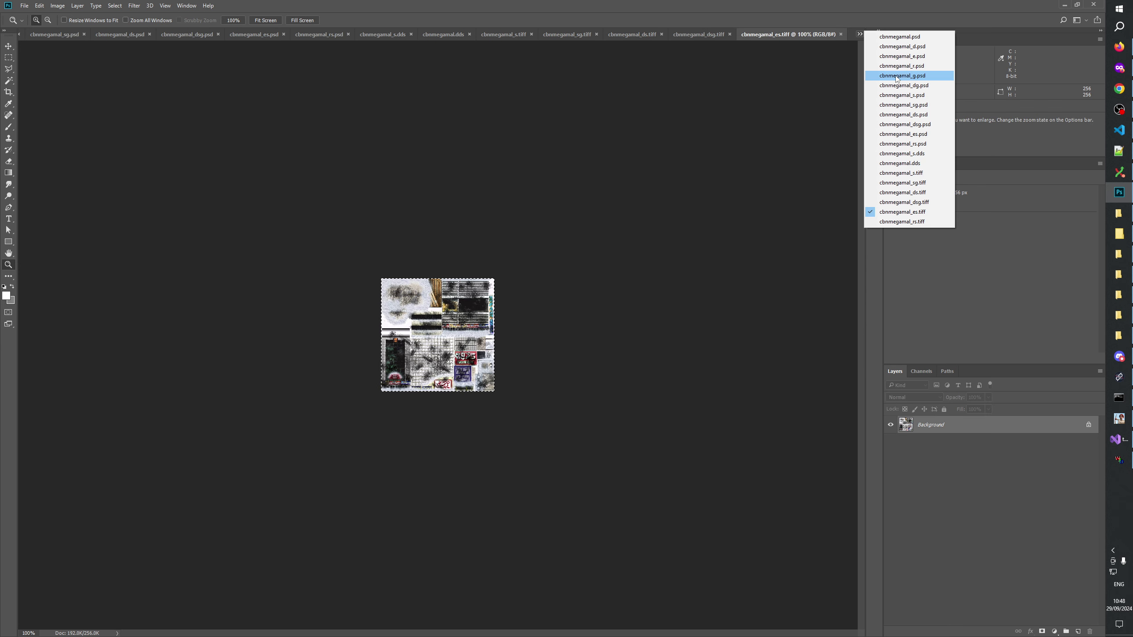
left_click(904, 134)
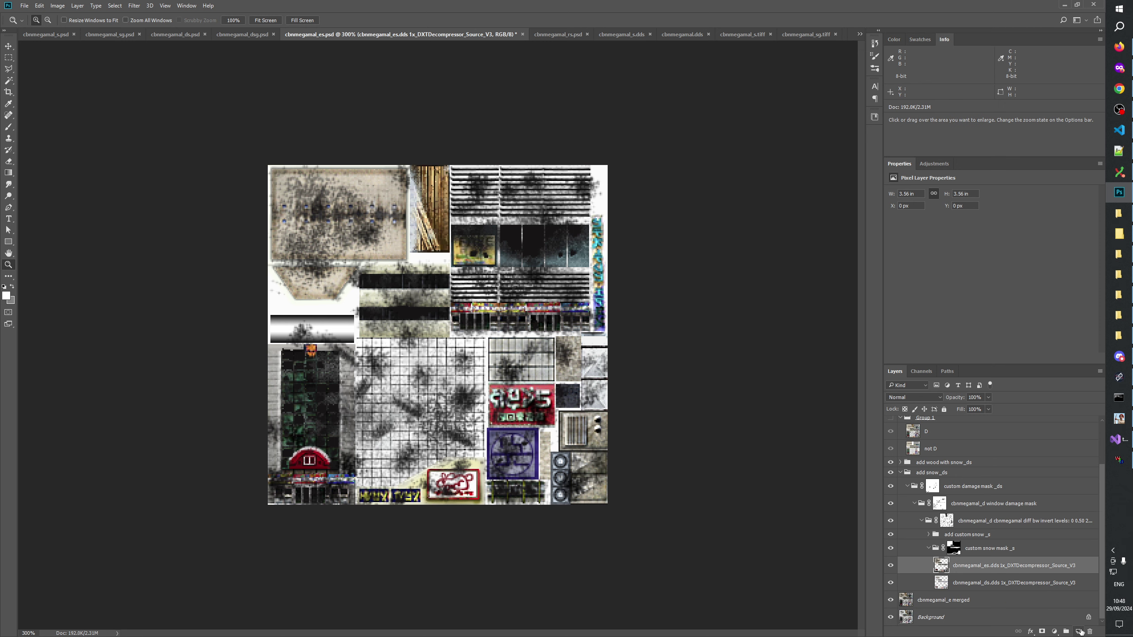
left_click(890, 566)
left_click(890, 567)
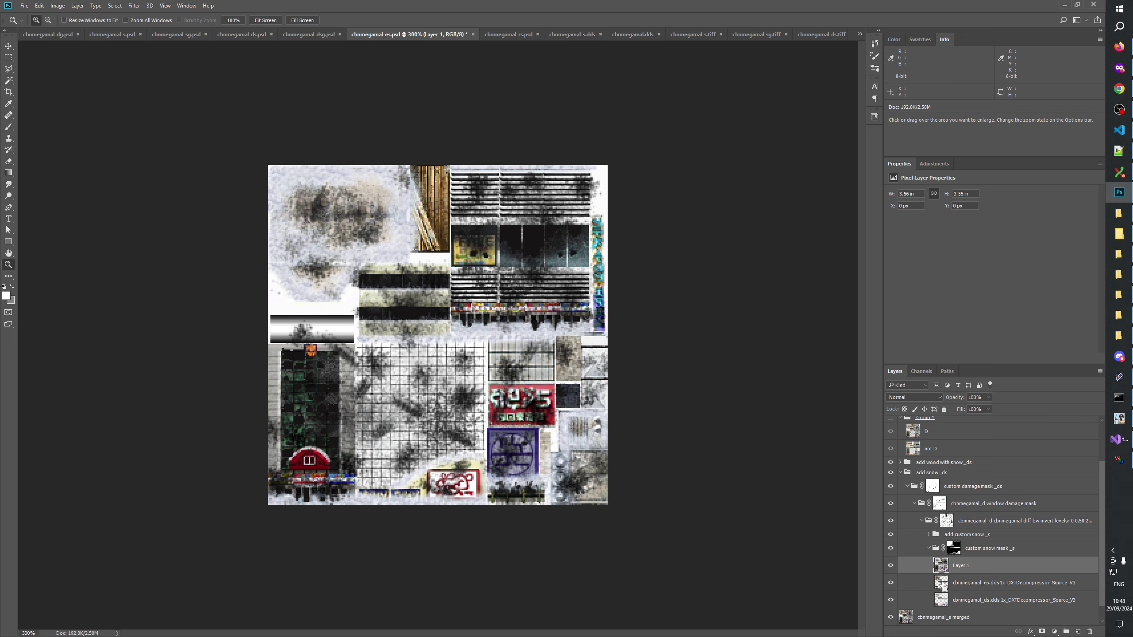
Mask the new layer with a copy of the "custom snow mask _s" mask, apply it, and merge the layer into the cbnmegamal_es.dds layer
left_click_drag(953, 548, 964, 566)
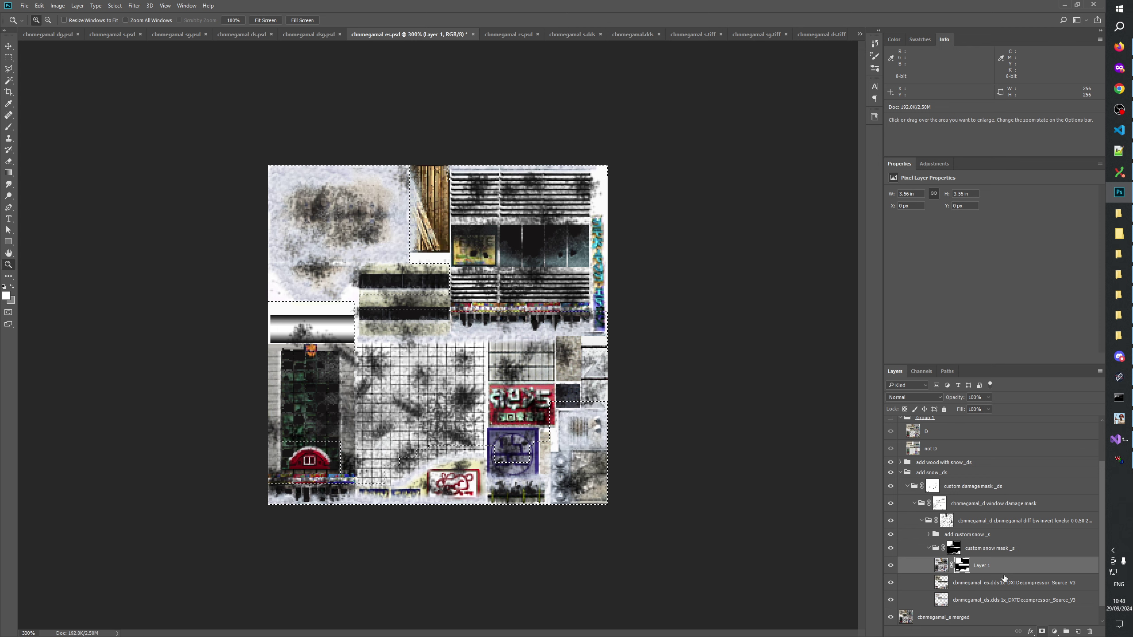
right_click(973, 574)
left_click(988, 506)
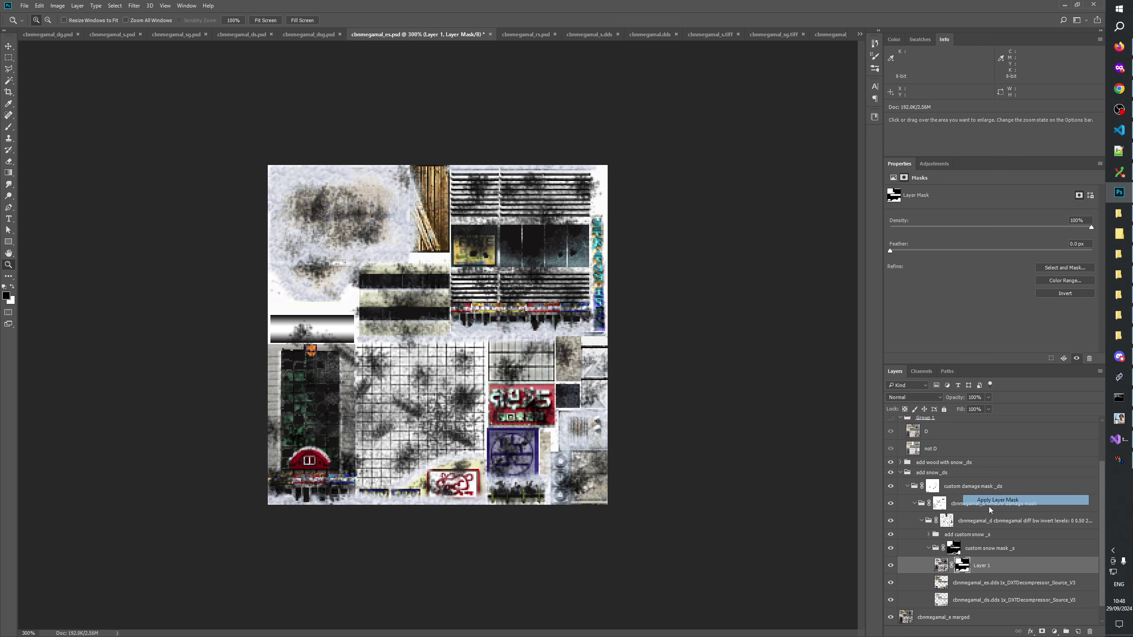
key("Delete")
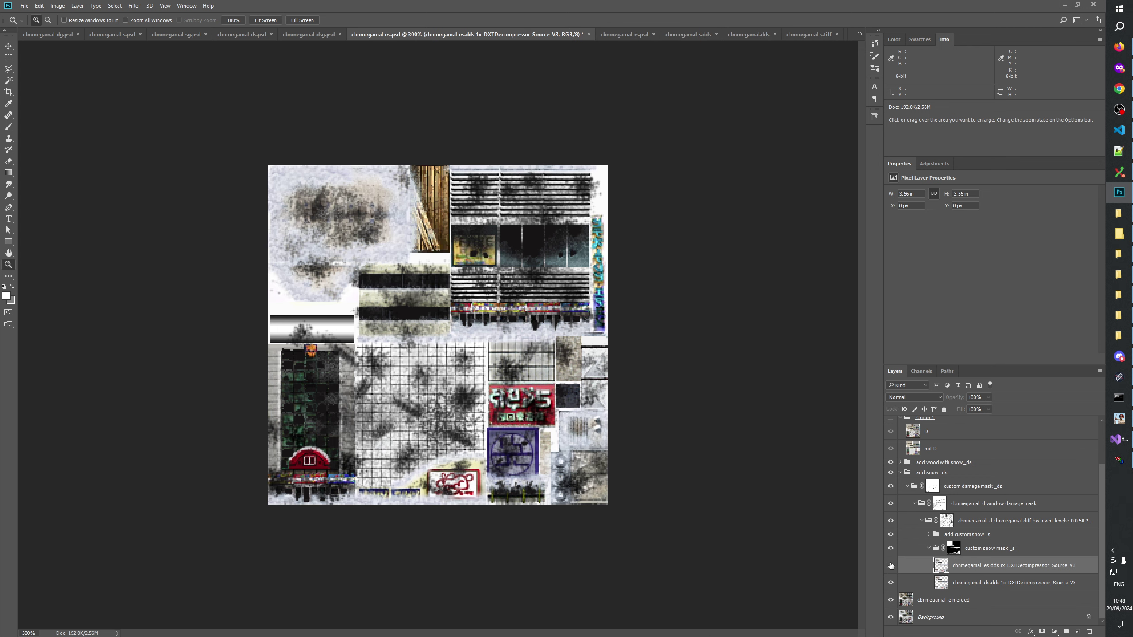
Compare the cbnmegamal_es.dds and cbnmegamal_ds.dds source layers by toggling visibility, and delete the cbnmegamal_ds.dds layer
left_click(891, 566)
left_click(891, 566)
left_click(891, 565)
left_click(891, 565)
left_click(891, 566)
left_click(891, 566)
left_click(891, 565)
left_click(891, 566)
left_click(891, 566)
left_click(891, 566)
key("Delete")
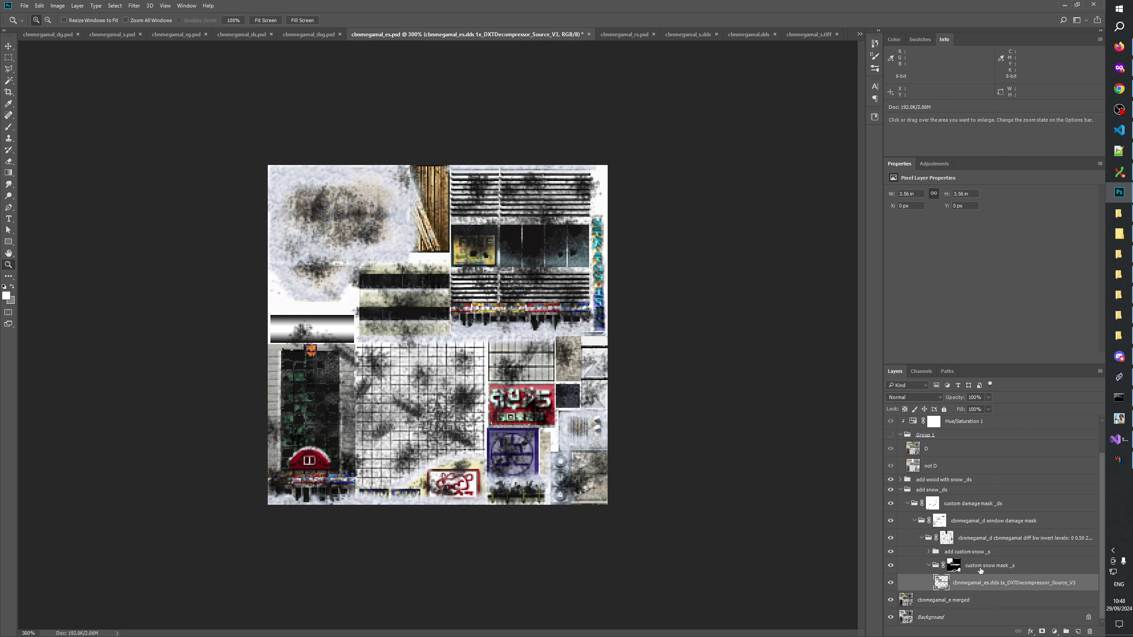
Create a group above "custom damage mask _ds" in "add snow _ds" and name it "cbnmegamal_d cbnmegamal diff bw invert levels: 0 0.50 255"
left_click(957, 507)
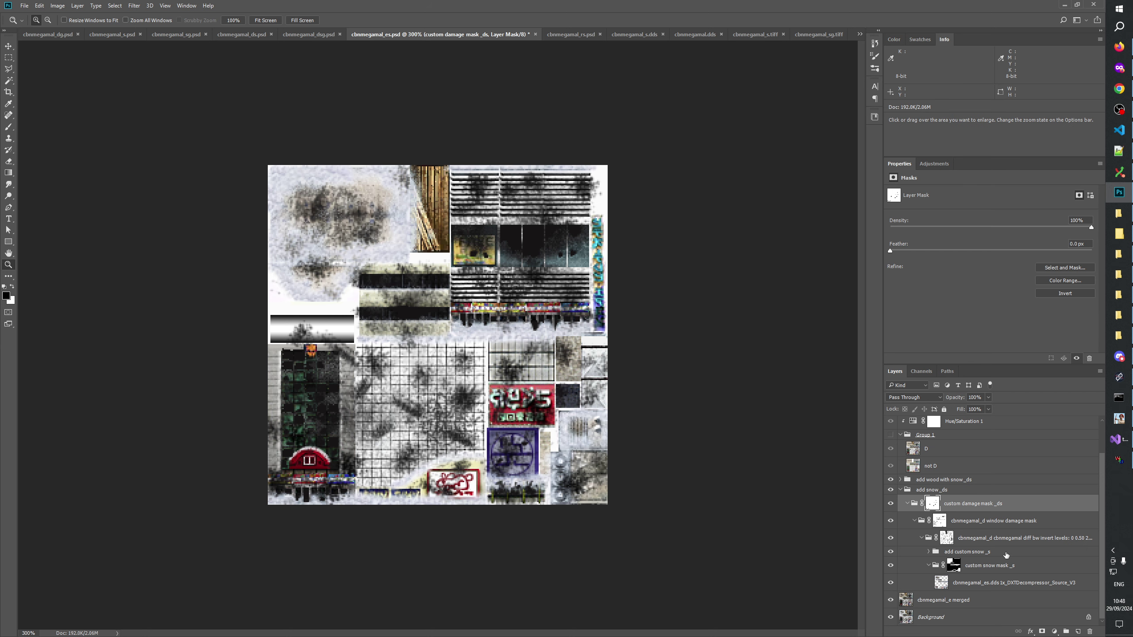
left_click(1067, 632)
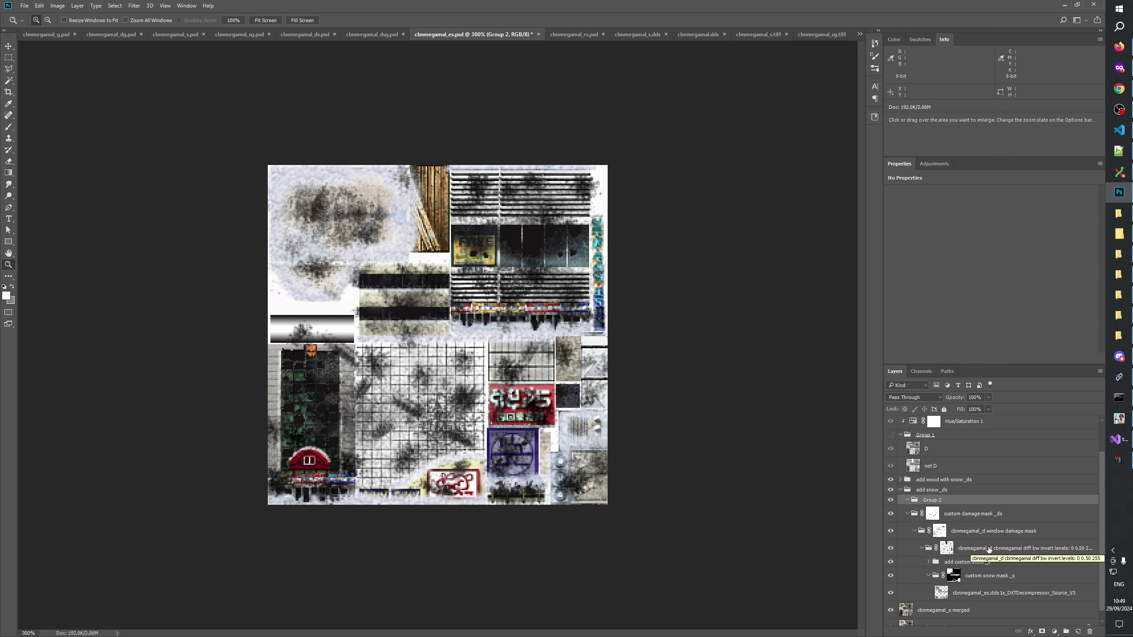
double_click(987, 548)
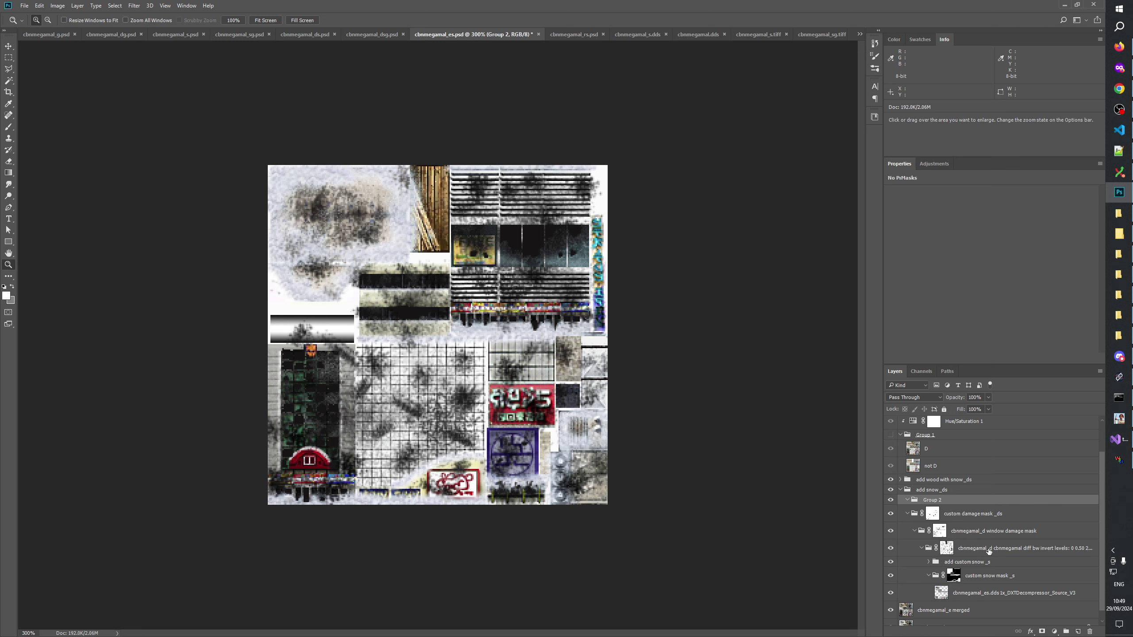
key("ctrl+c")
double_click(933, 500)
key("ctrl+v")
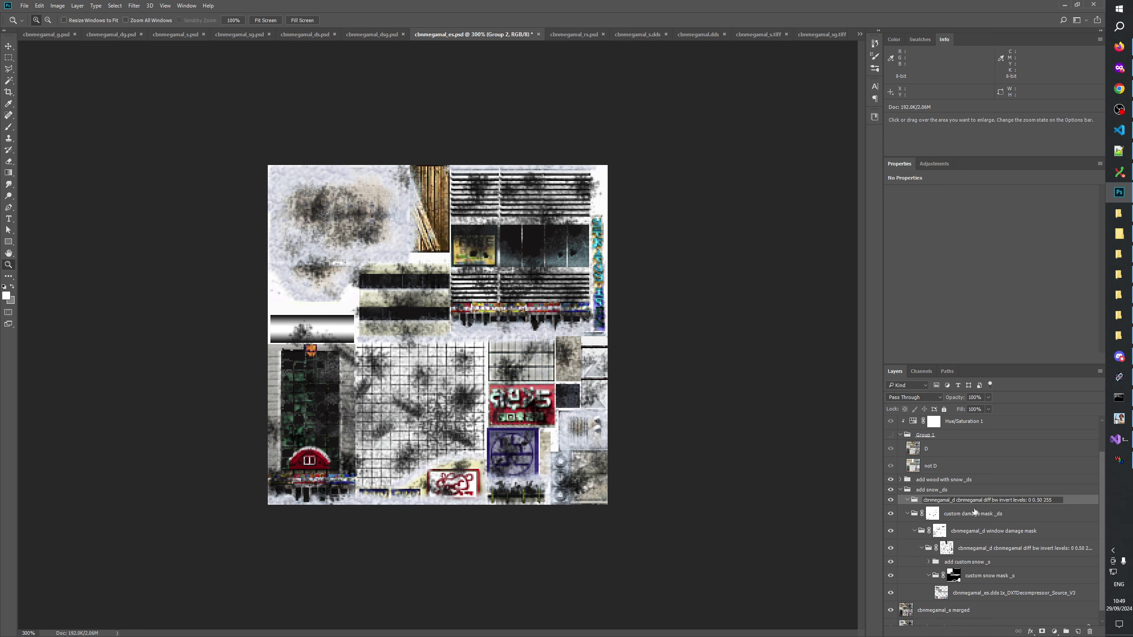
key("Return")
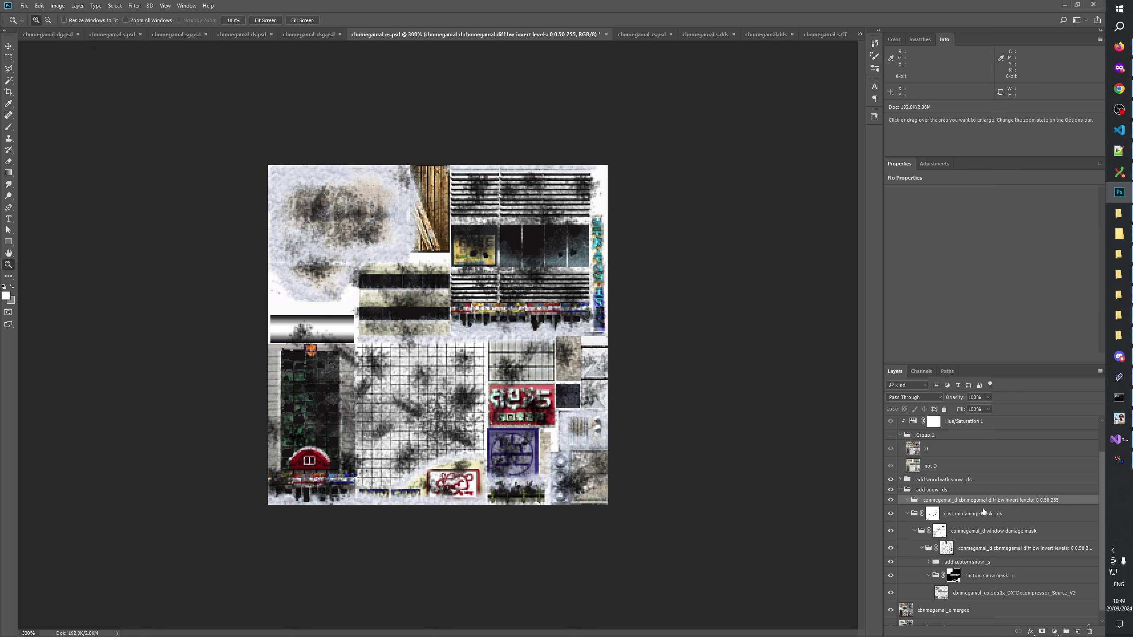
Add a layer mask to the new diff bw invert levels group and nest the "custom damage mask _ds" group inside it
scroll(984, 512, "down", 1)
left_click(1042, 632)
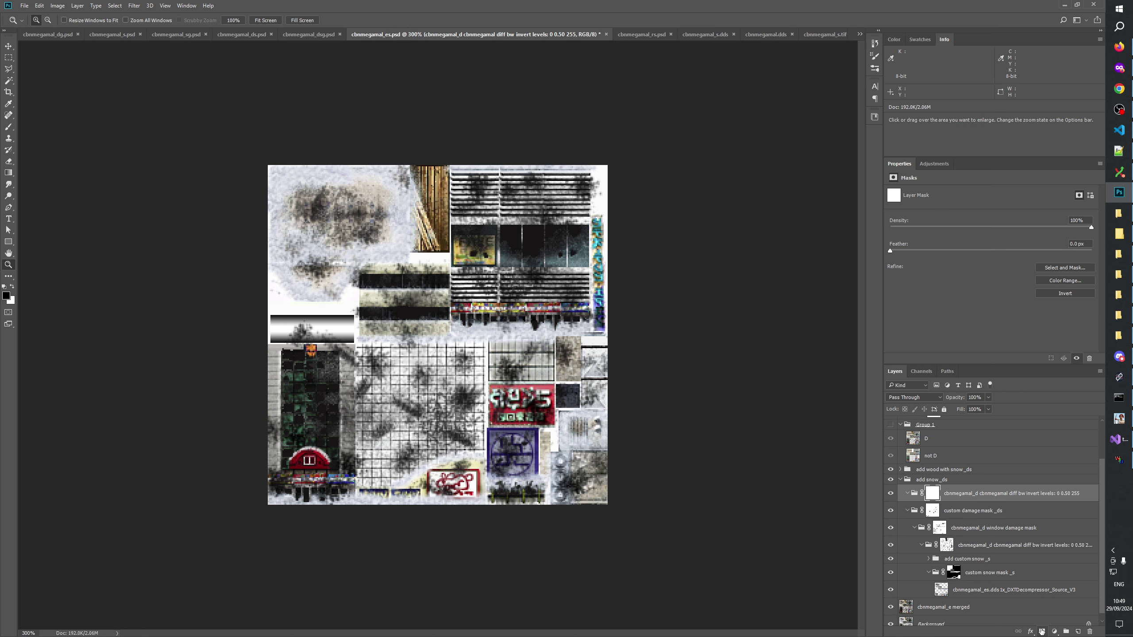
left_click_drag(966, 511, 973, 494)
scroll(958, 485, "up", 3)
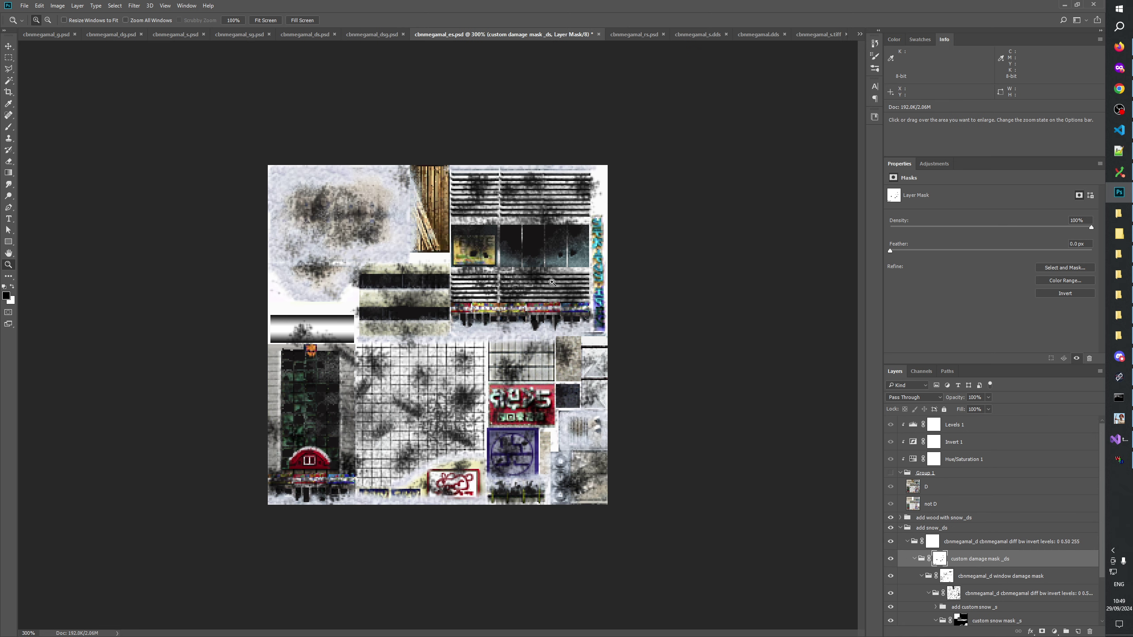
scroll(979, 532, "down", 3)
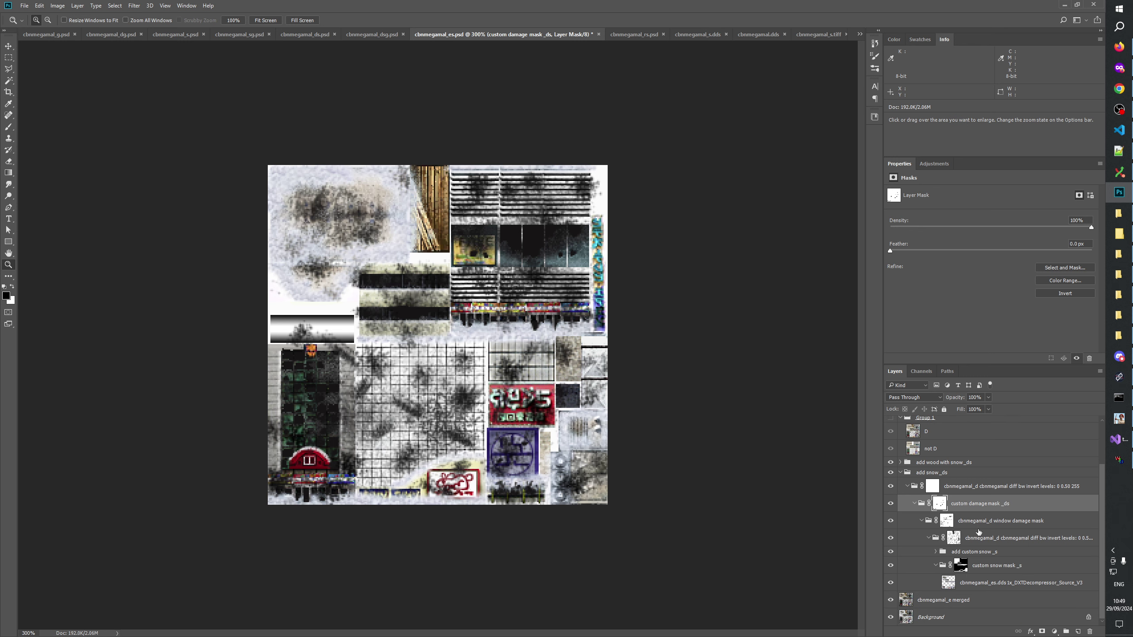
Copy the whole cbnmegamal_e merged layer into a new layer above D in Group 1 and name it "E"
left_click(963, 603)
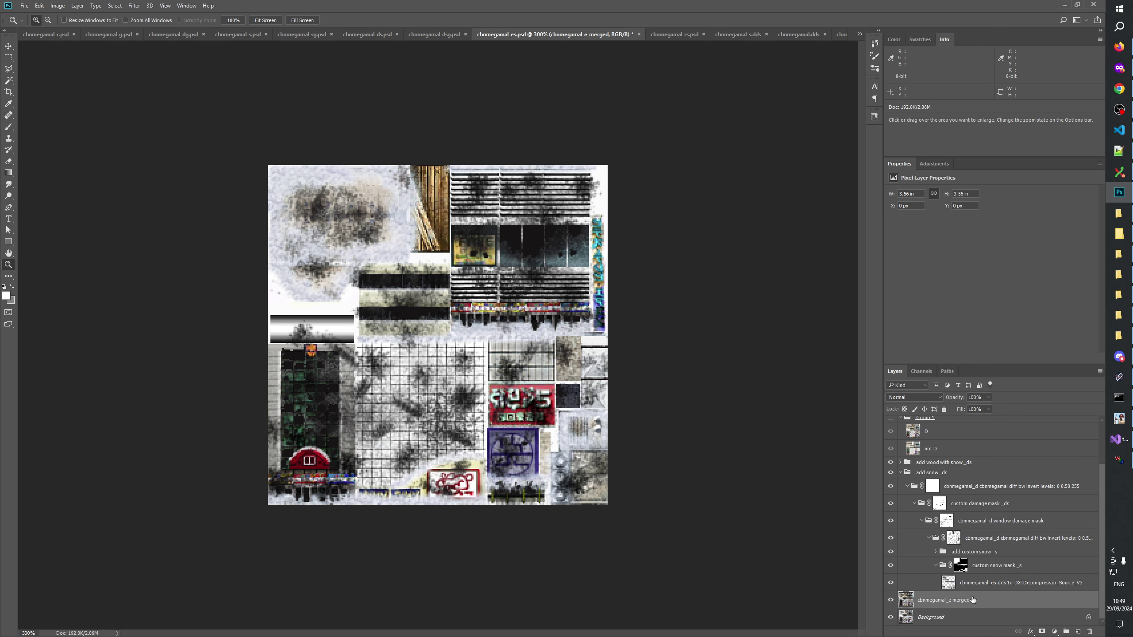
key("ctrl+a")
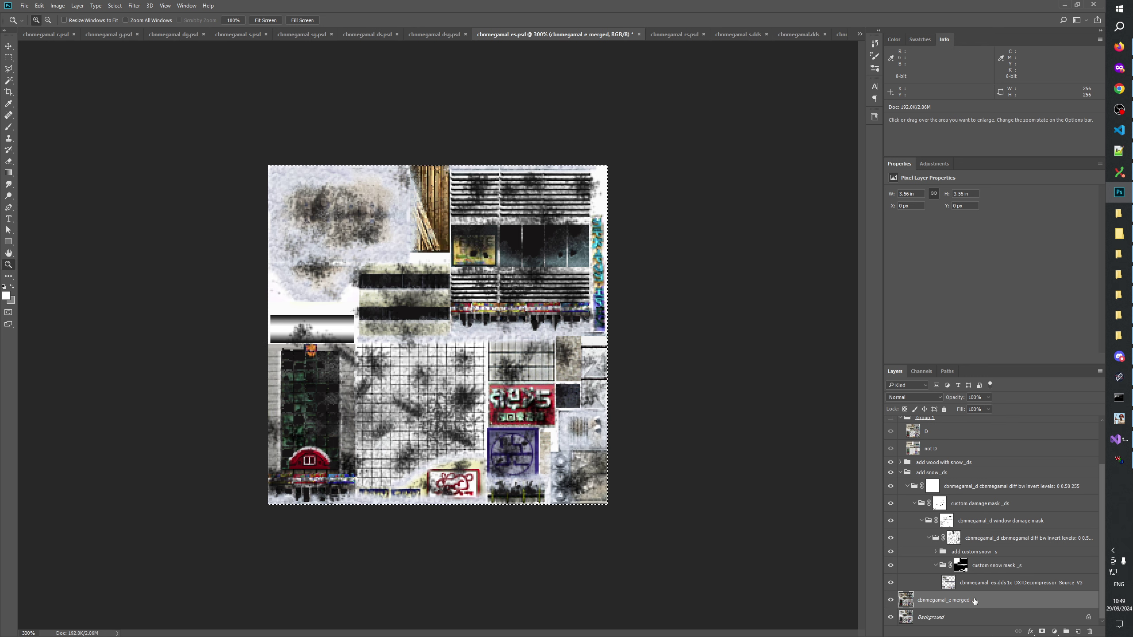
scroll(966, 540, "up", 3)
left_click(942, 484)
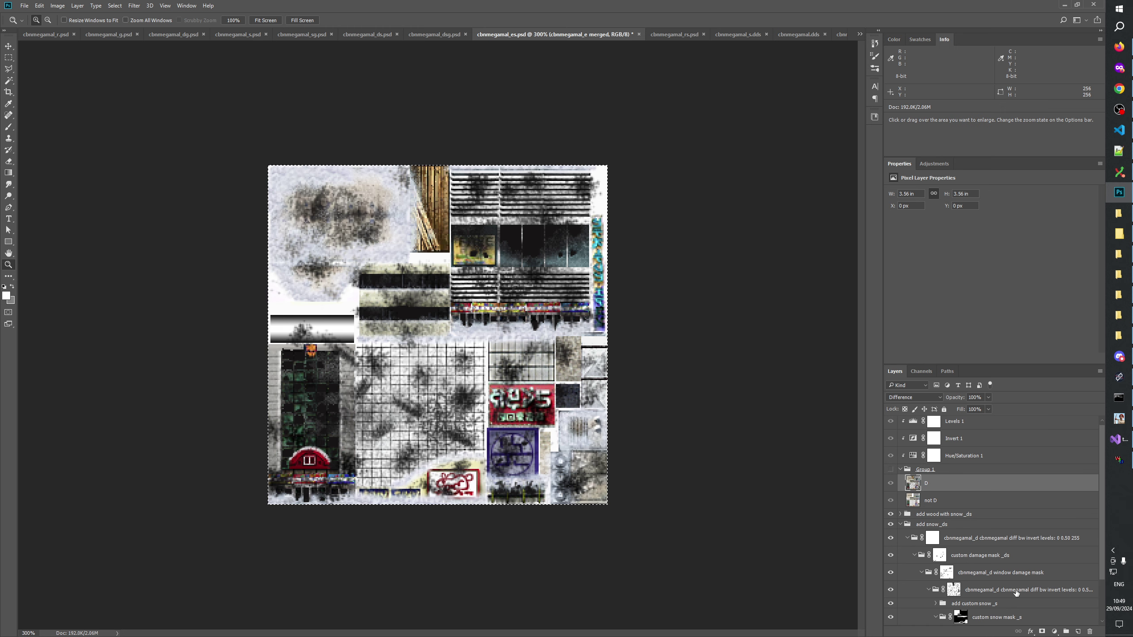
left_click(1079, 632)
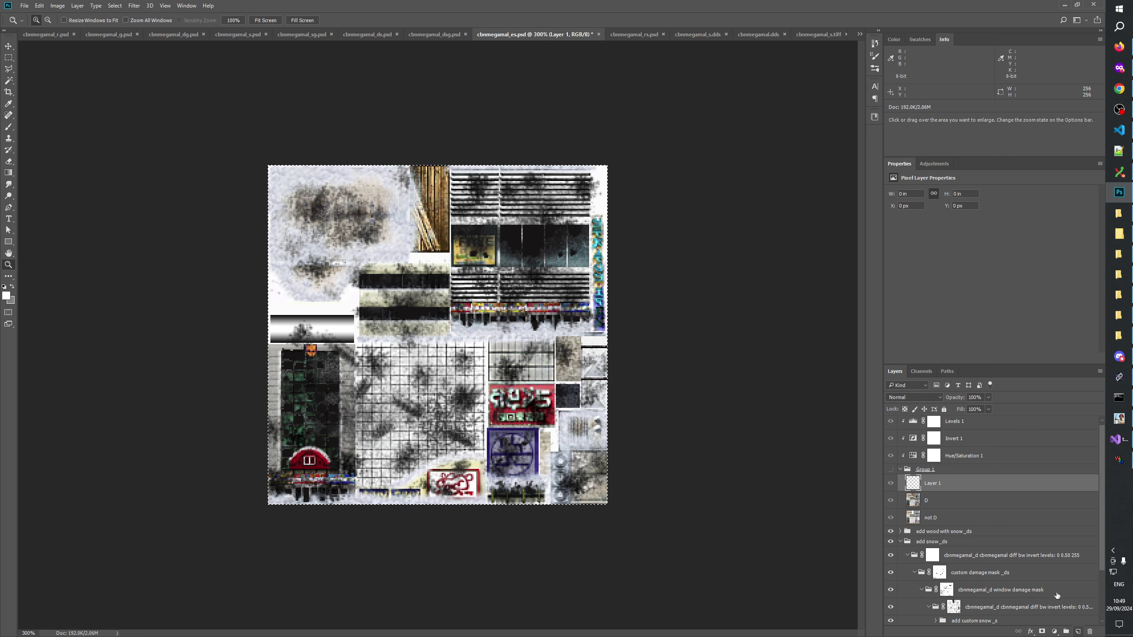
key("ctrl+shift+alt+e")
double_click(947, 489)
type("E")
key("Return")
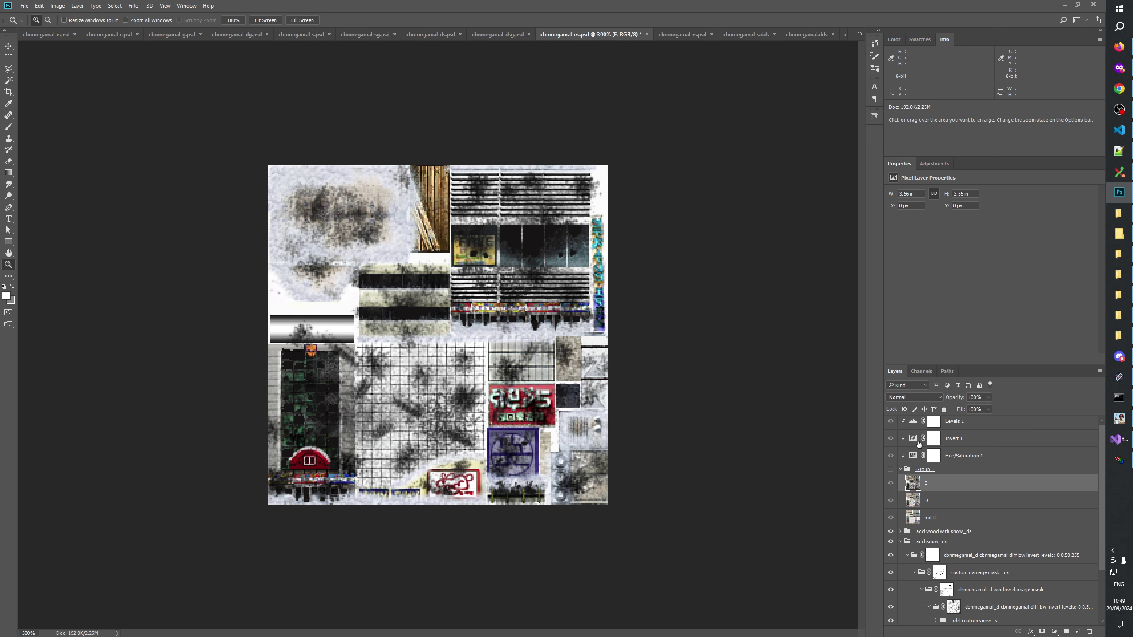
Set the blend mode of layer E to Difference and that of layer D to Normal
left_click(888, 396)
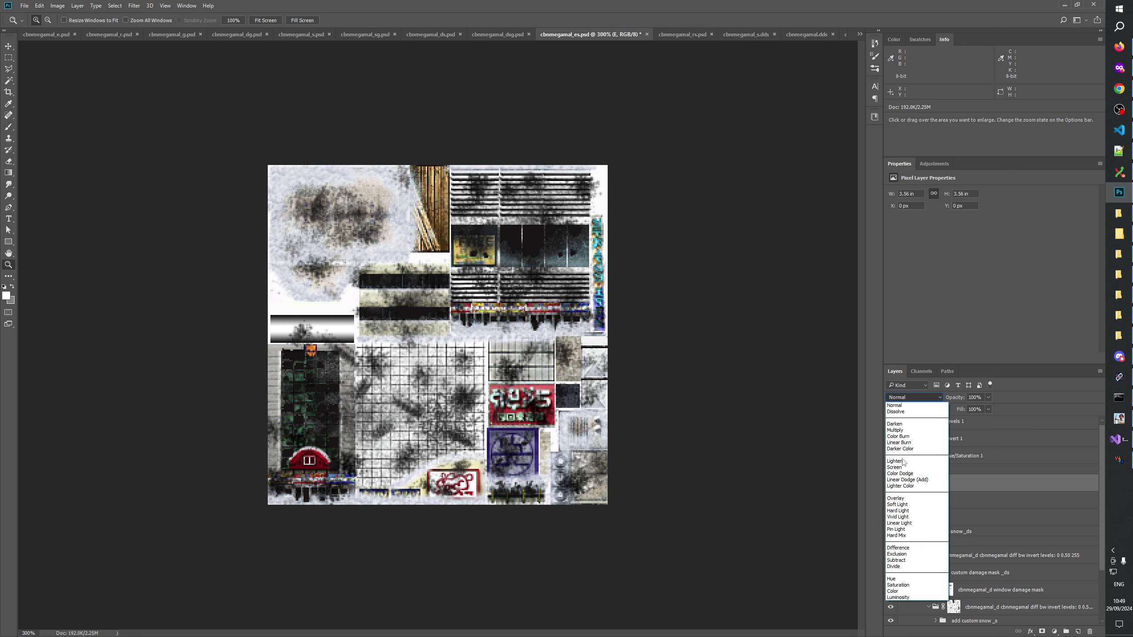
left_click(898, 547)
left_click(933, 507)
left_click(914, 397)
left_click(903, 406)
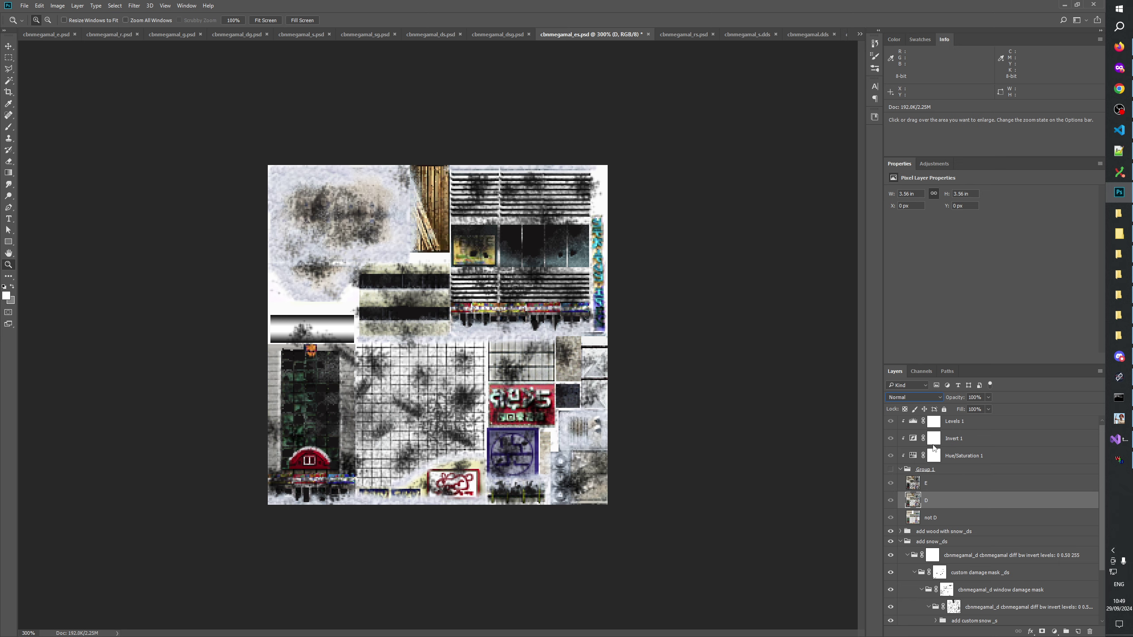
Turn on the visibility of Group 1 to display the black-and-white difference image
left_click(924, 469)
left_click(890, 470)
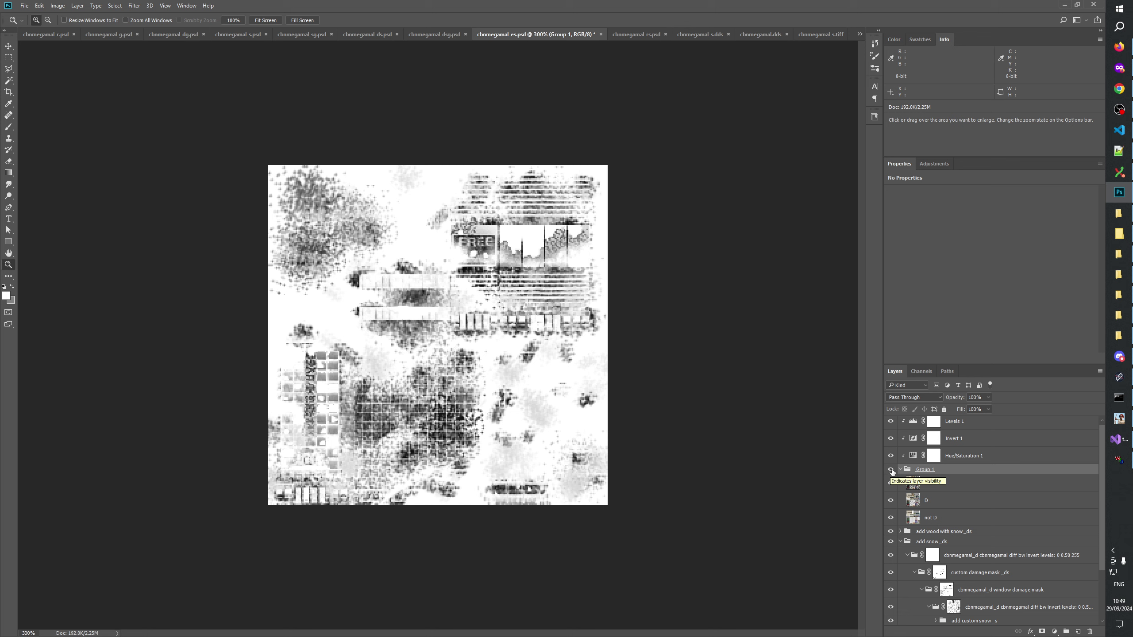
scroll(896, 475, "up", 1)
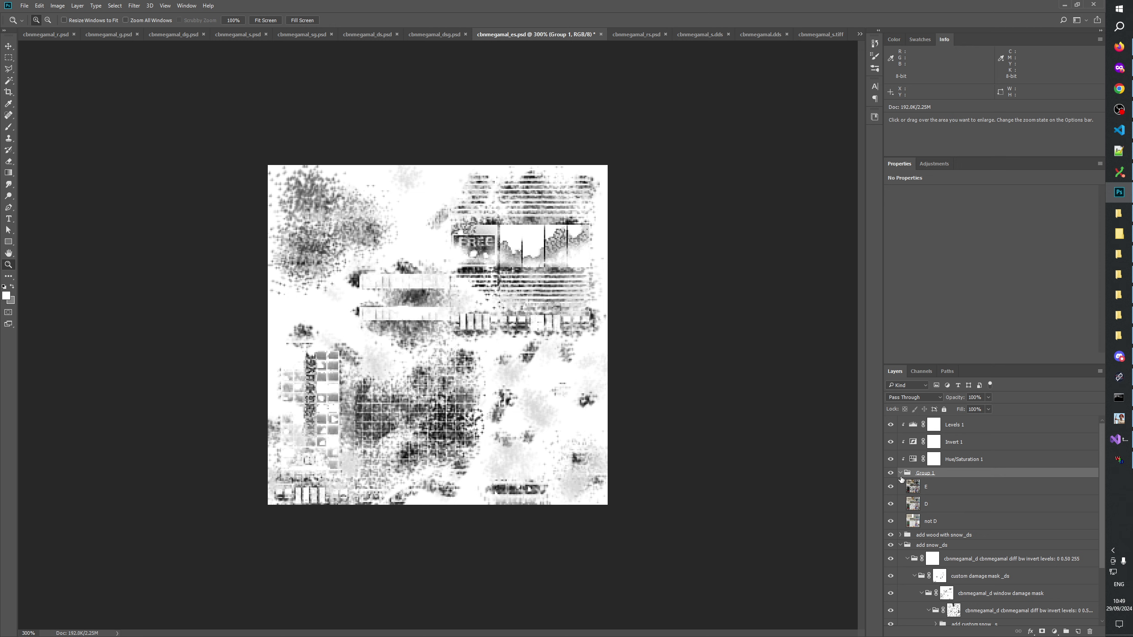
Toggle Group 1's visibility to compare its black-and-white difference image with the snowy texture underneath
left_click(891, 473)
left_click(891, 474)
left_click(891, 473)
left_click(891, 473)
left_click(891, 473)
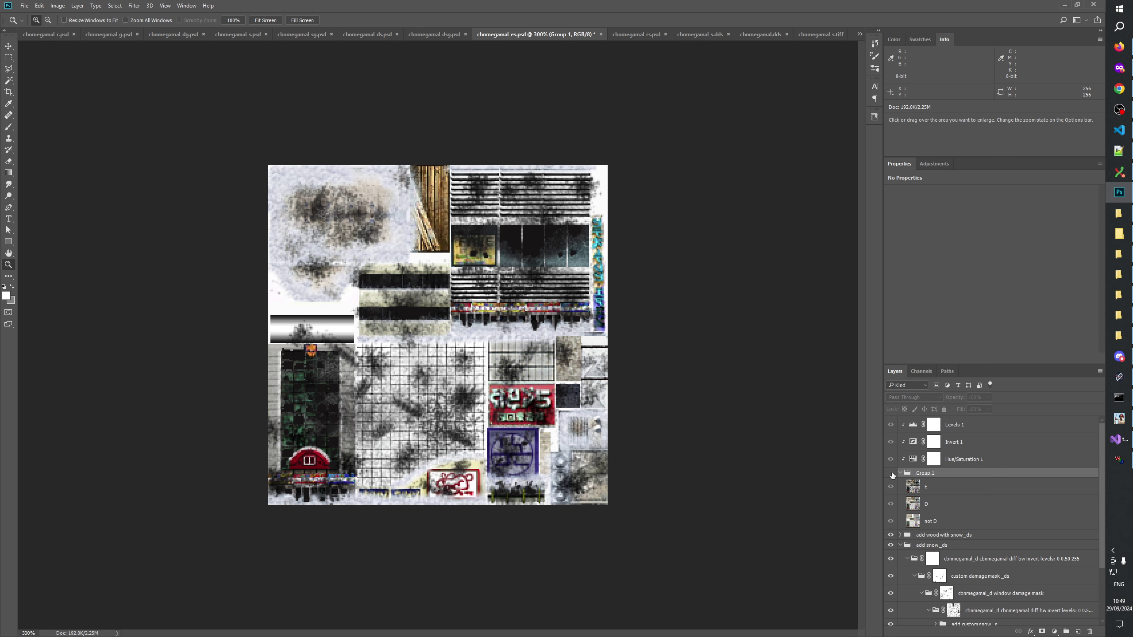
Copy Group 1's full-canvas difference image into the mask of the outermost diff group and rename the parent snow group "add snow _es"
key("ctrl+a")
left_click(891, 473)
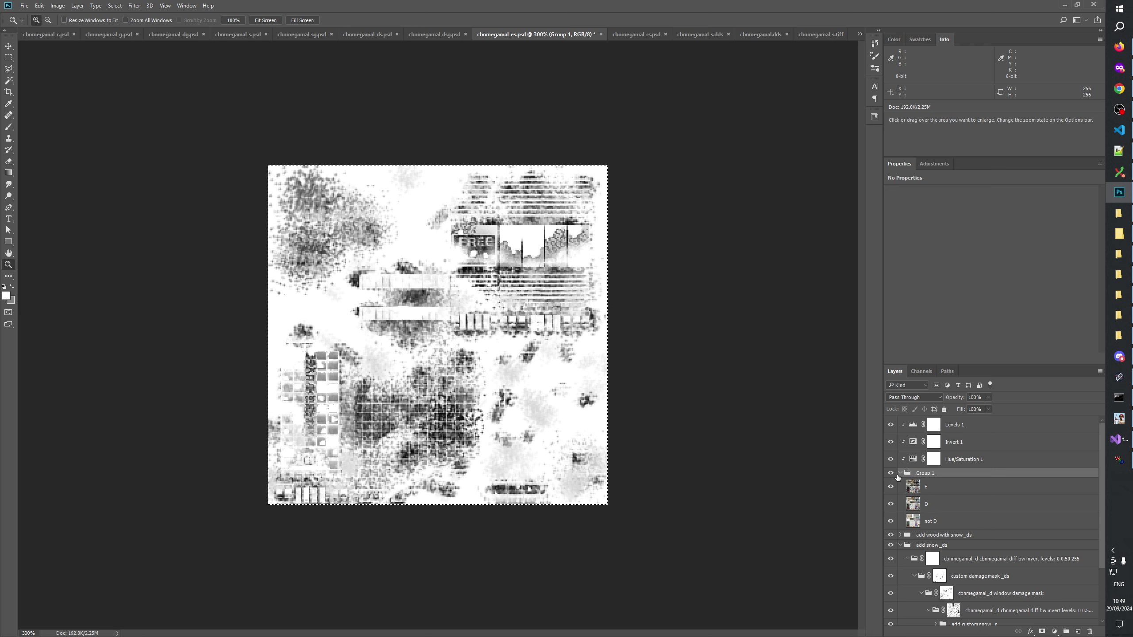
left_click(893, 474)
double_click(931, 545)
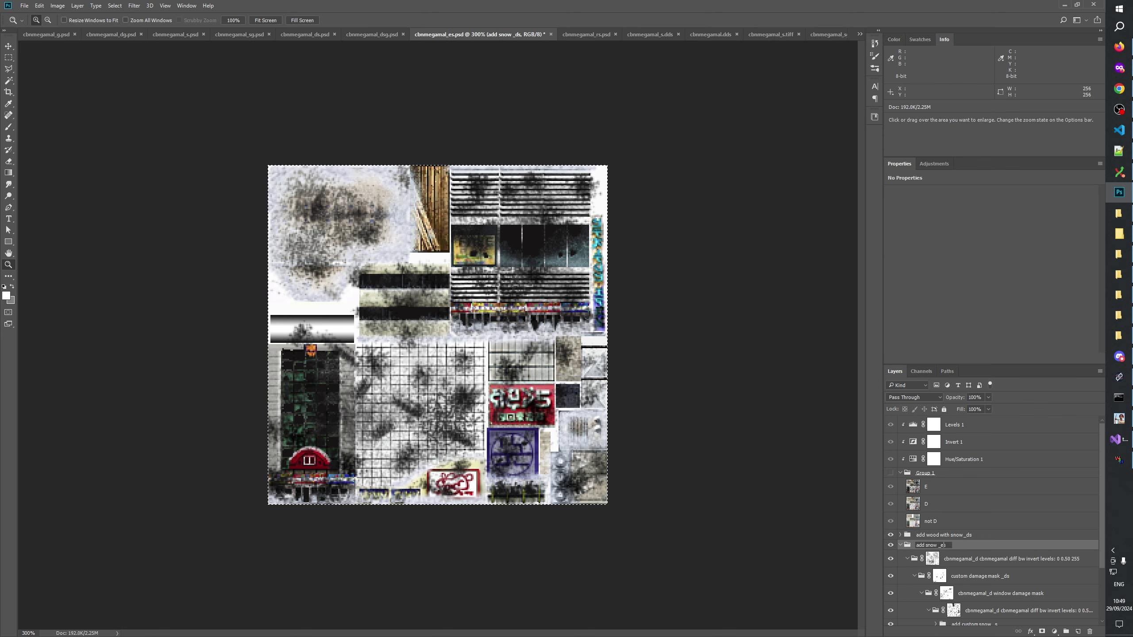
Disable and re-enable the outermost diff group's layer mask repeatedly to examine how it changes the snow on the texture
right_click(932, 558)
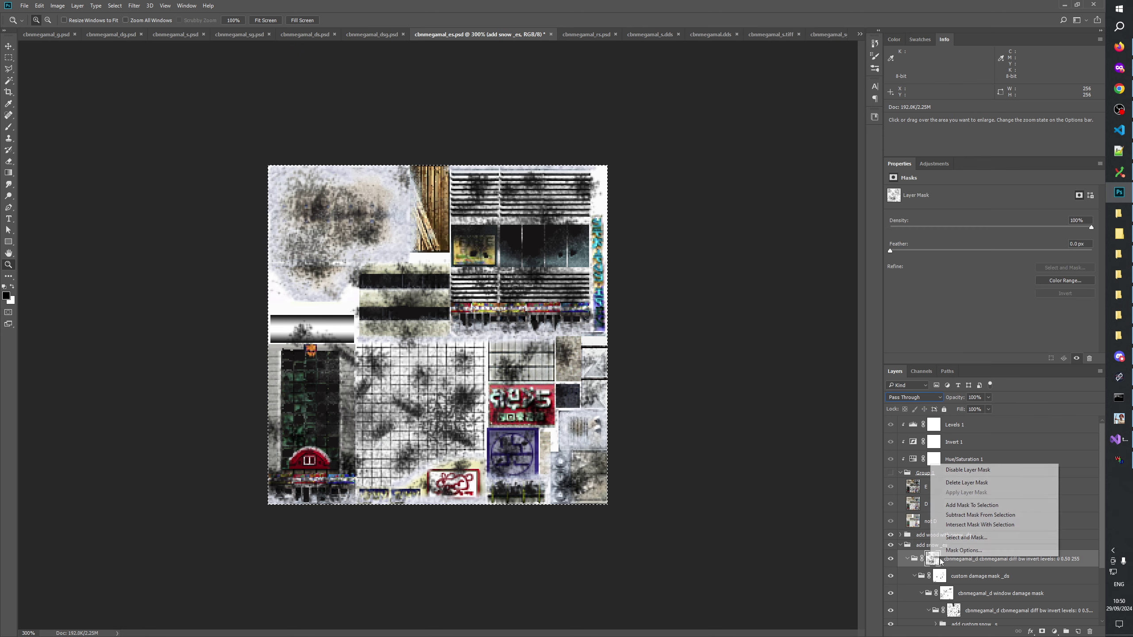
left_click(962, 470)
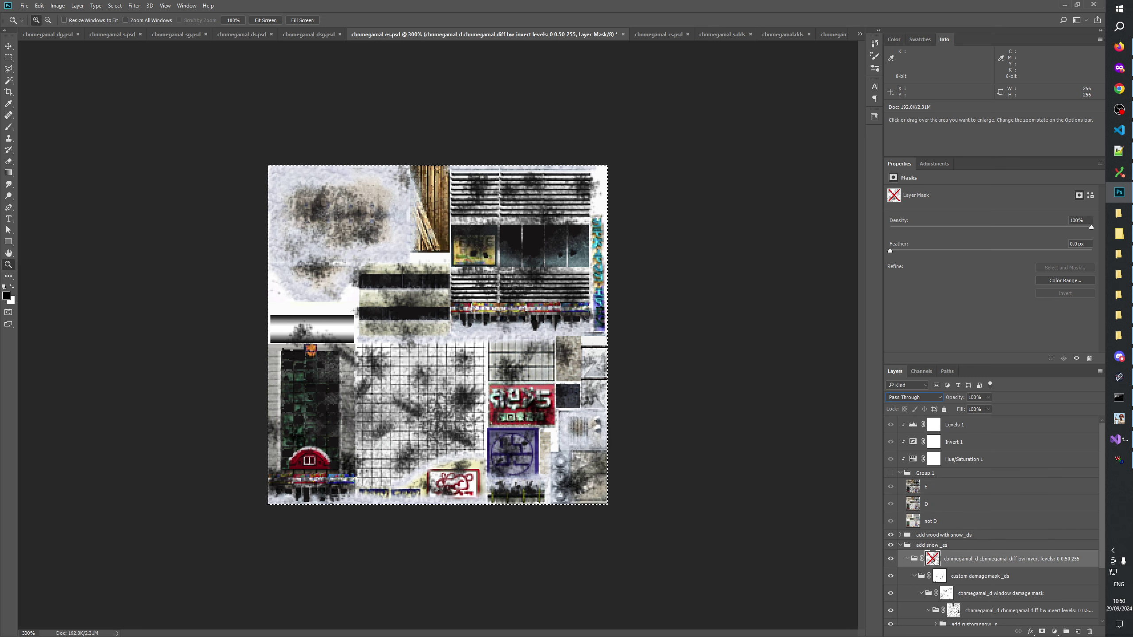
left_click(932, 558, "shift")
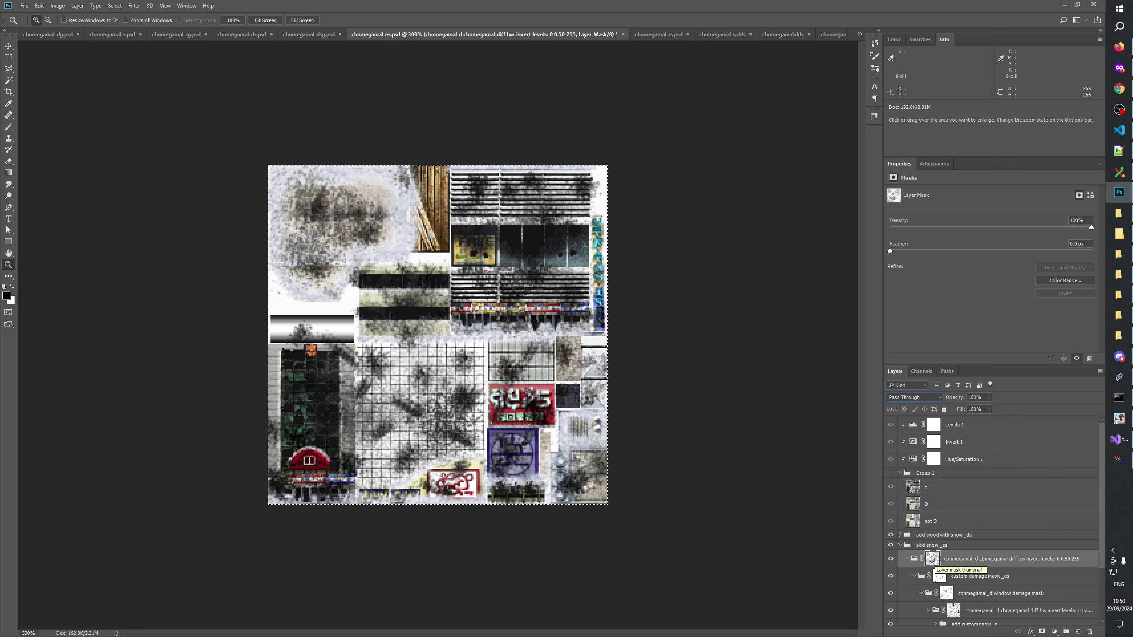
right_click(932, 559)
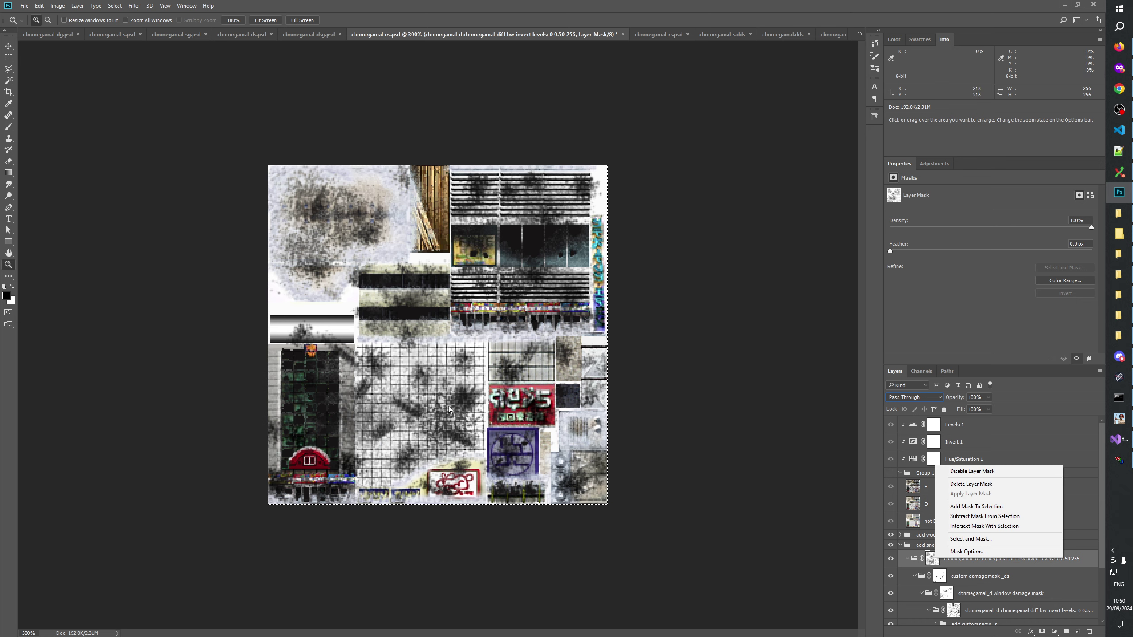
key("Escape")
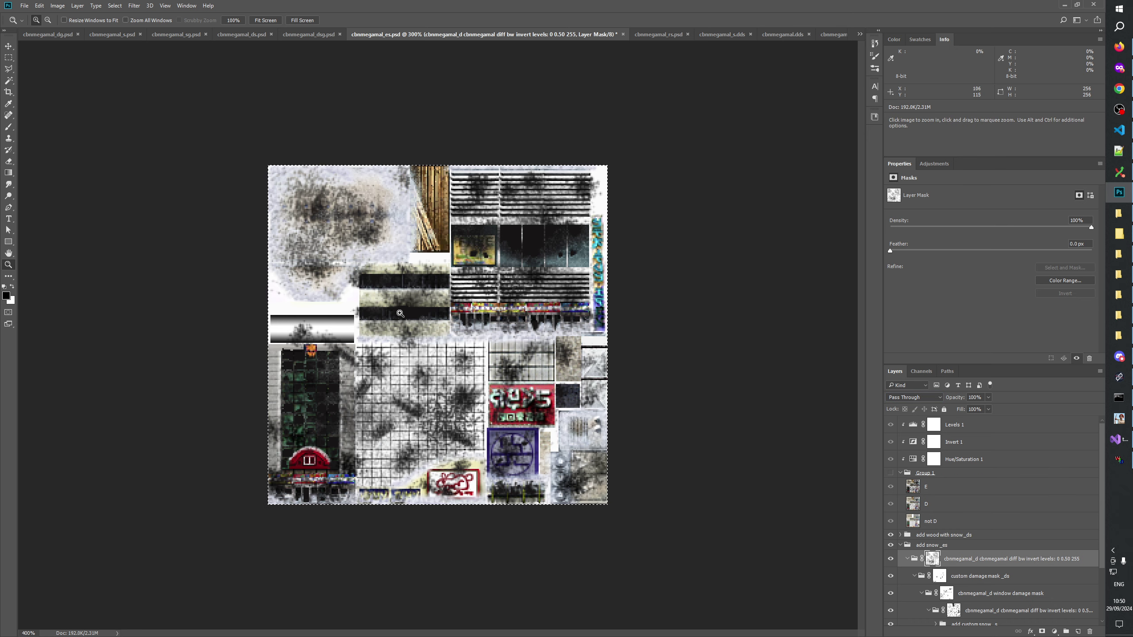
left_click(400, 314)
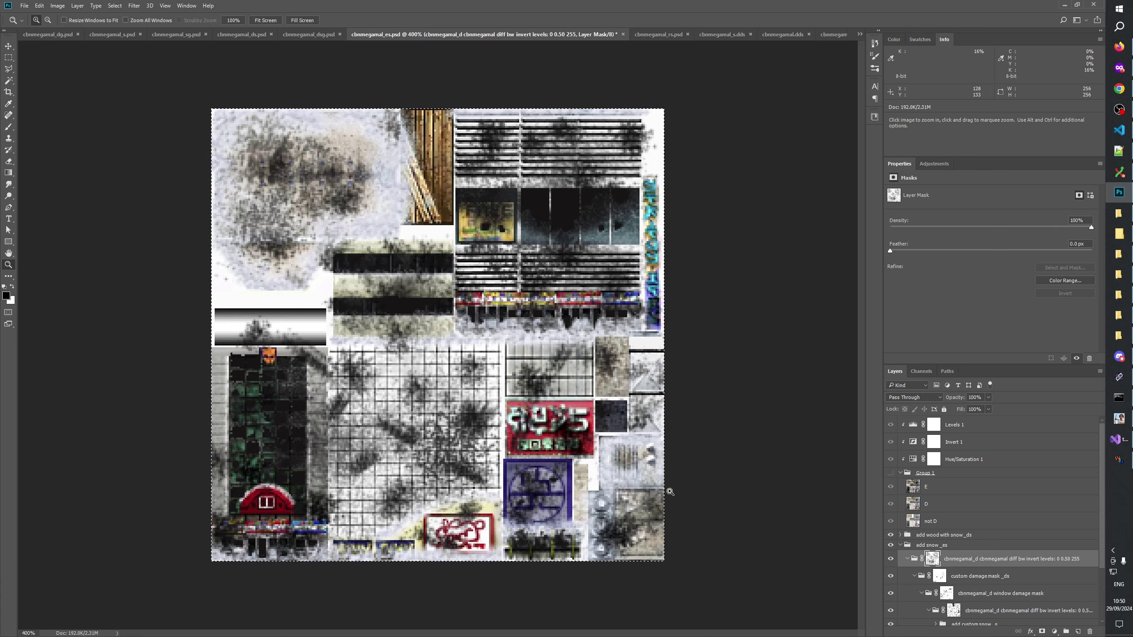
right_click(932, 559)
left_click(961, 472)
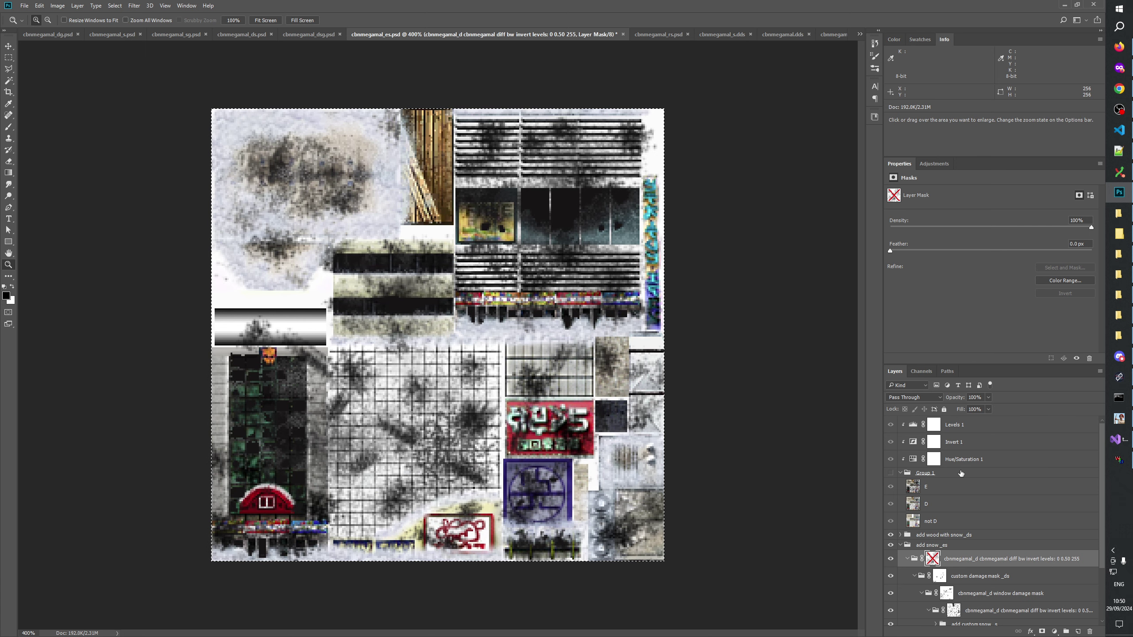
left_click(1077, 359)
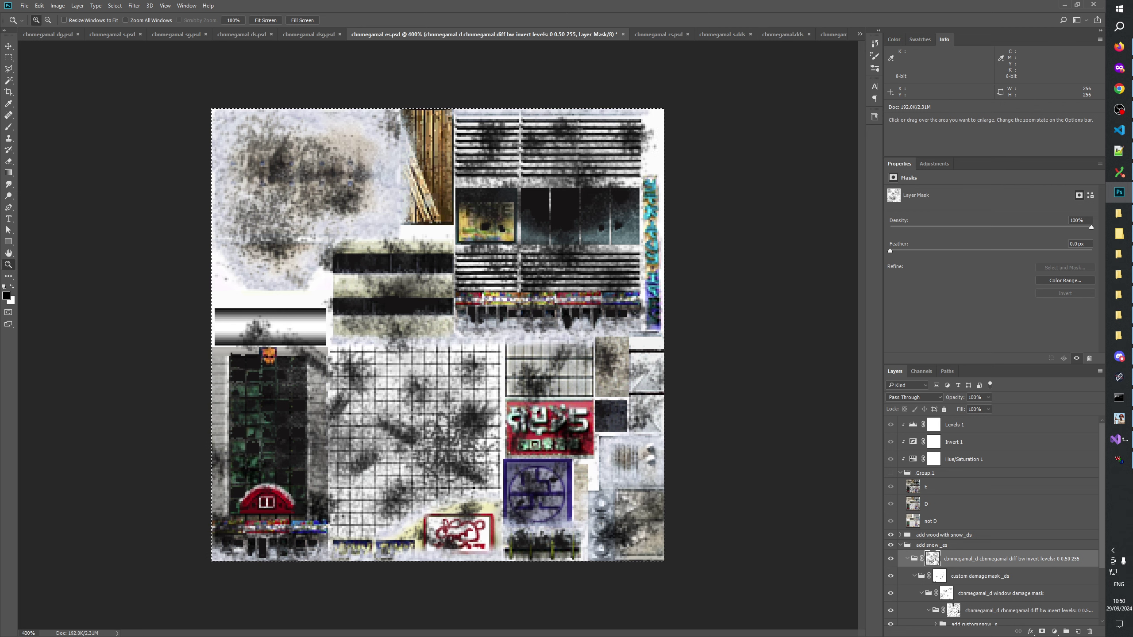
right_click(932, 558)
left_click(958, 474)
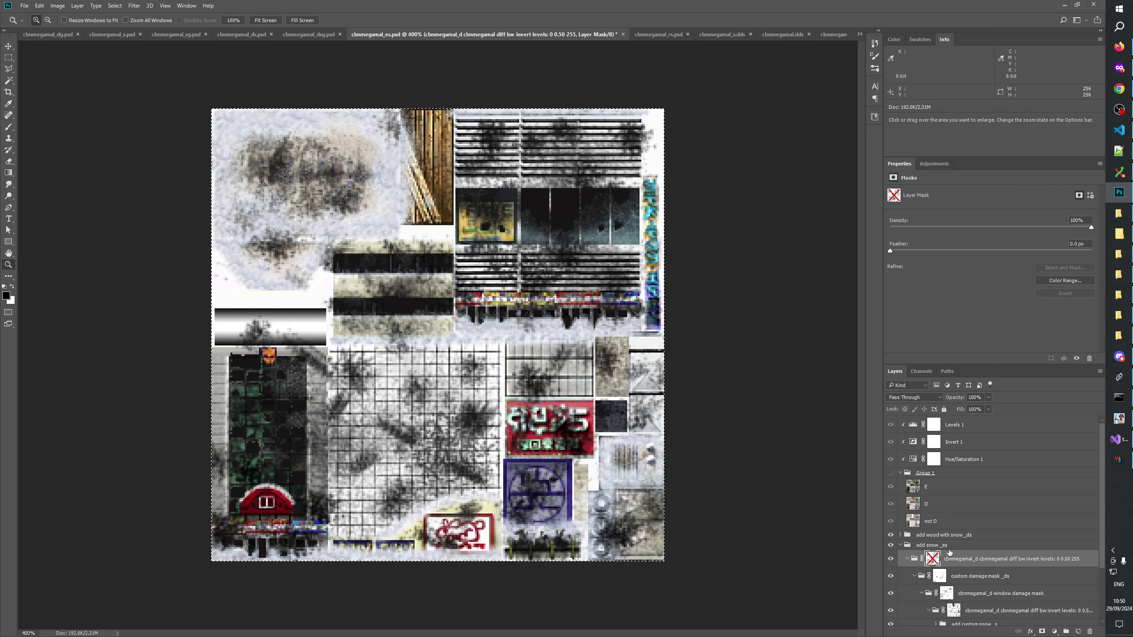
left_click(933, 560, "shift")
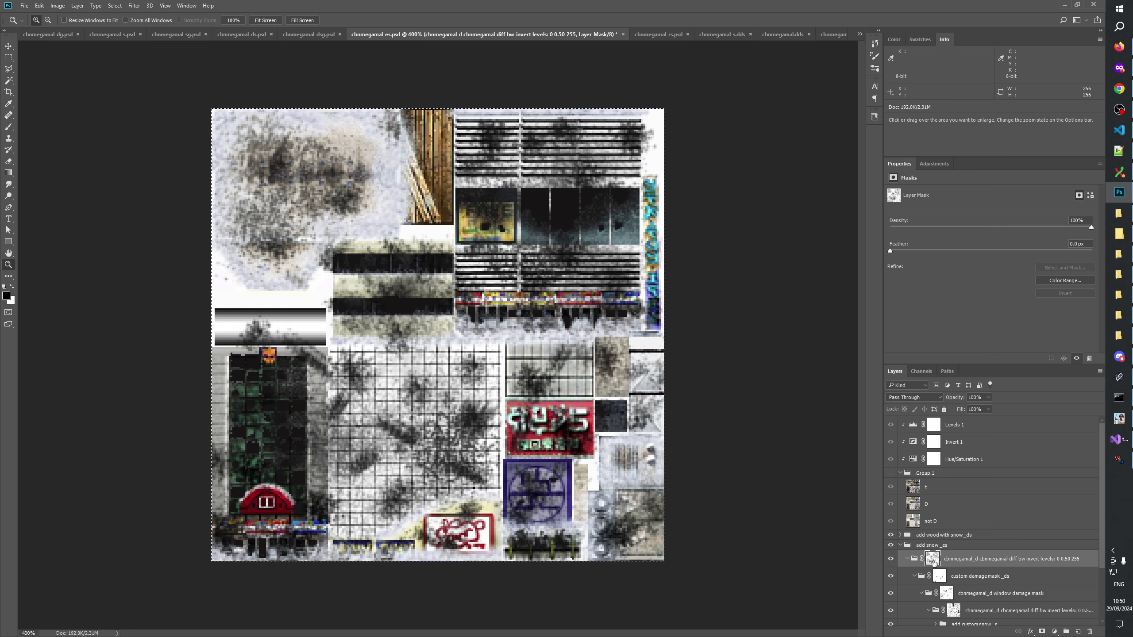
right_click(932, 560)
left_click(962, 472)
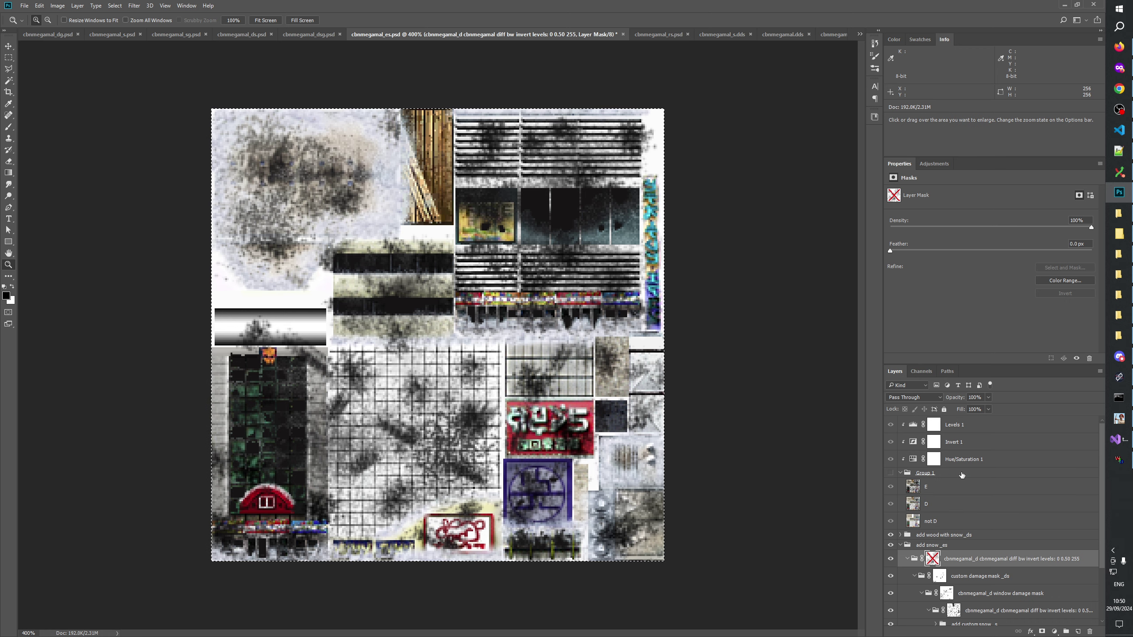
left_click(932, 560, "shift")
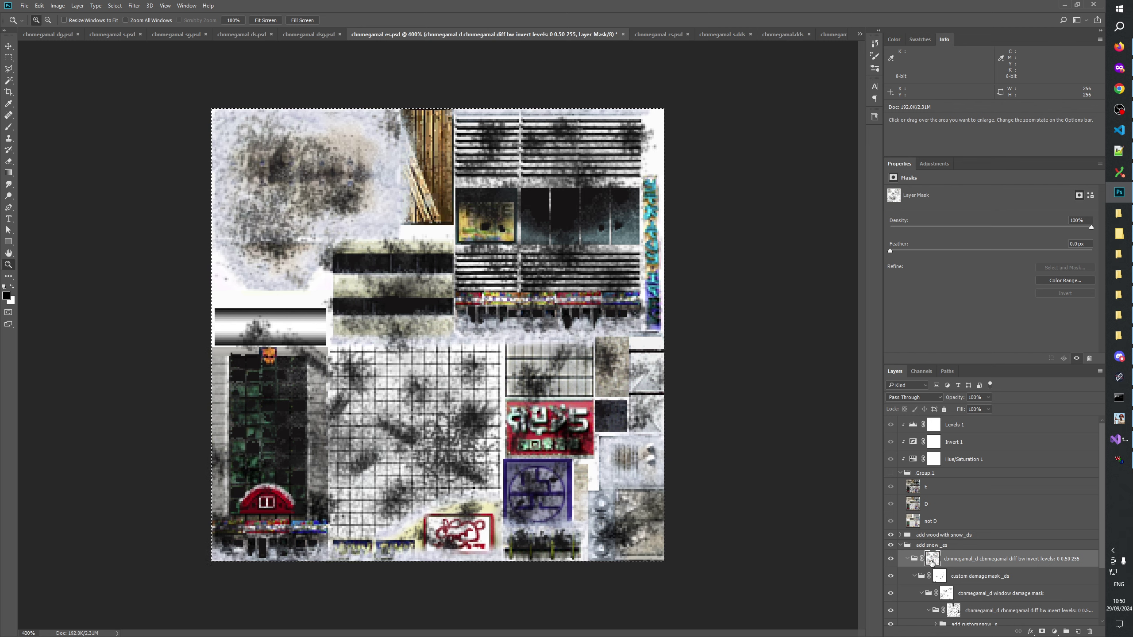
right_click(932, 562)
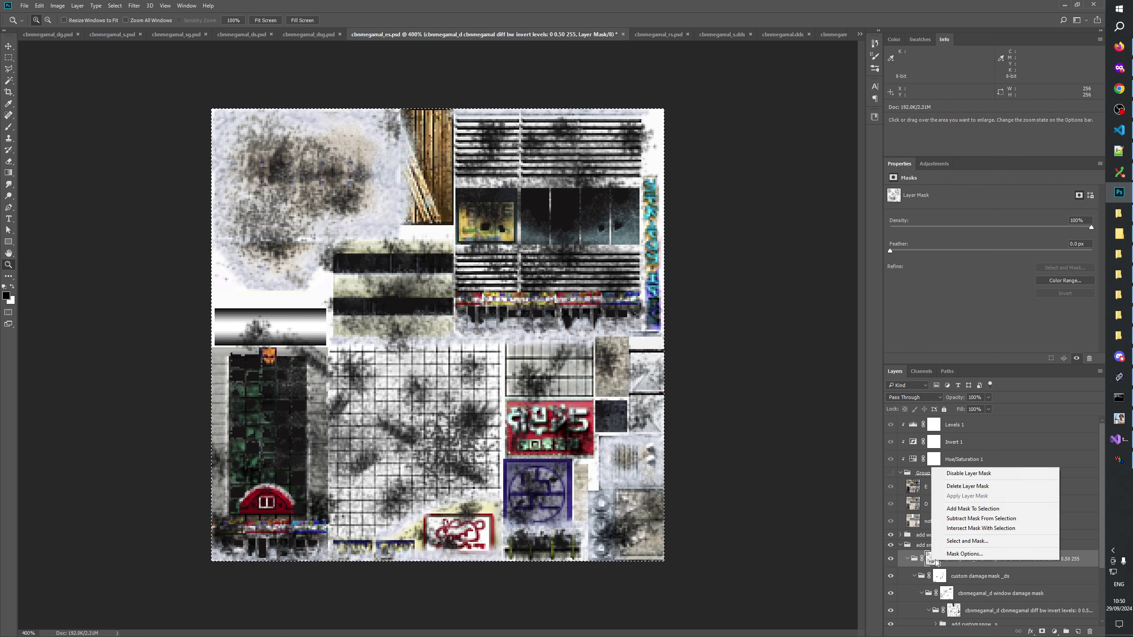
left_click(947, 478)
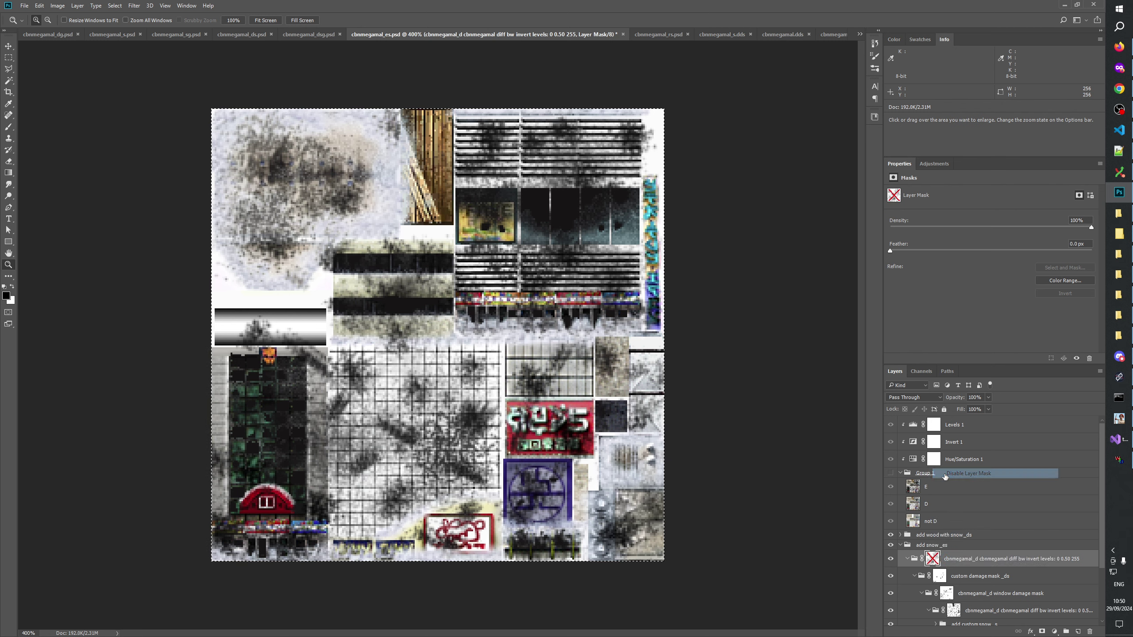
left_click(933, 562, "shift")
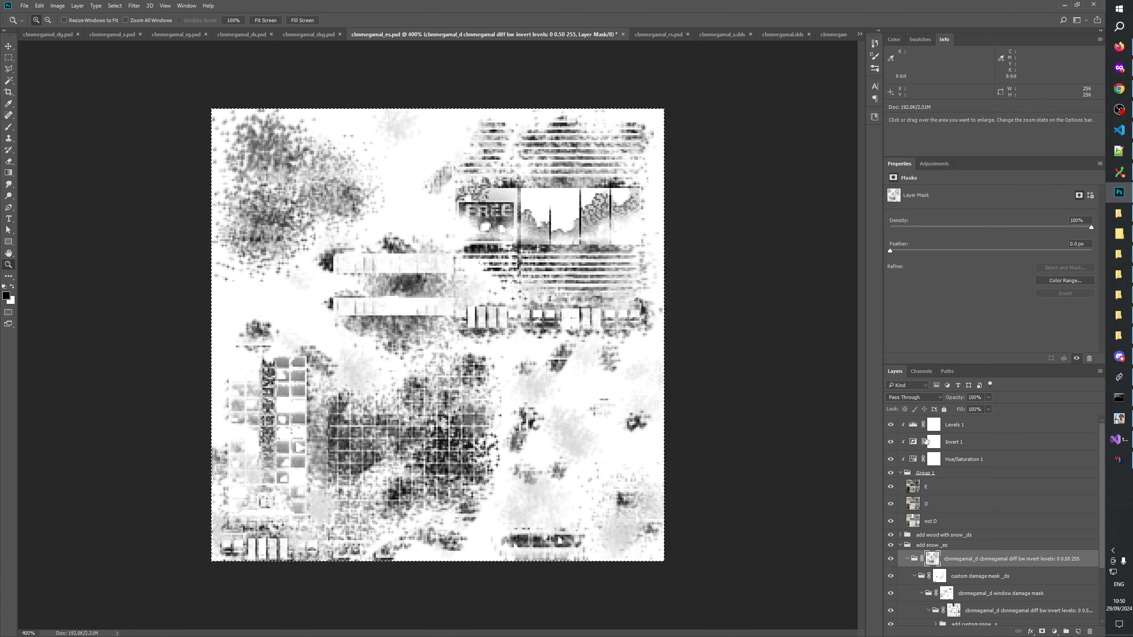
Set the Levels 1 black input to 30 and midtone to 0.33, and replace the outermost diff group's mask with the adjusted image
left_click(913, 425)
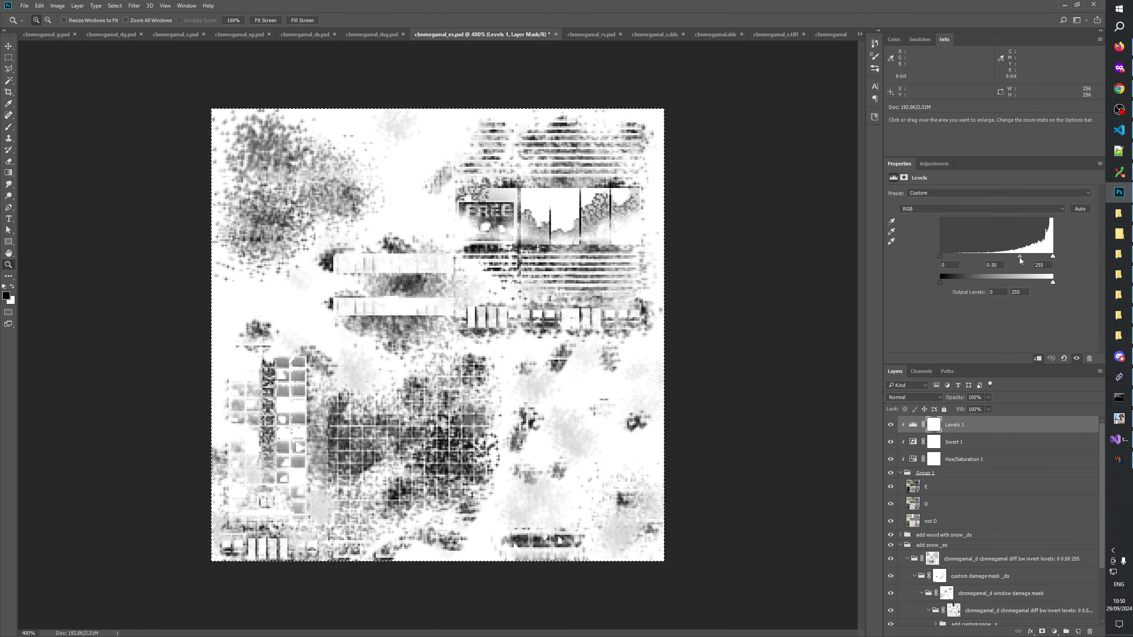
left_click_drag(1019, 257, 1022, 256)
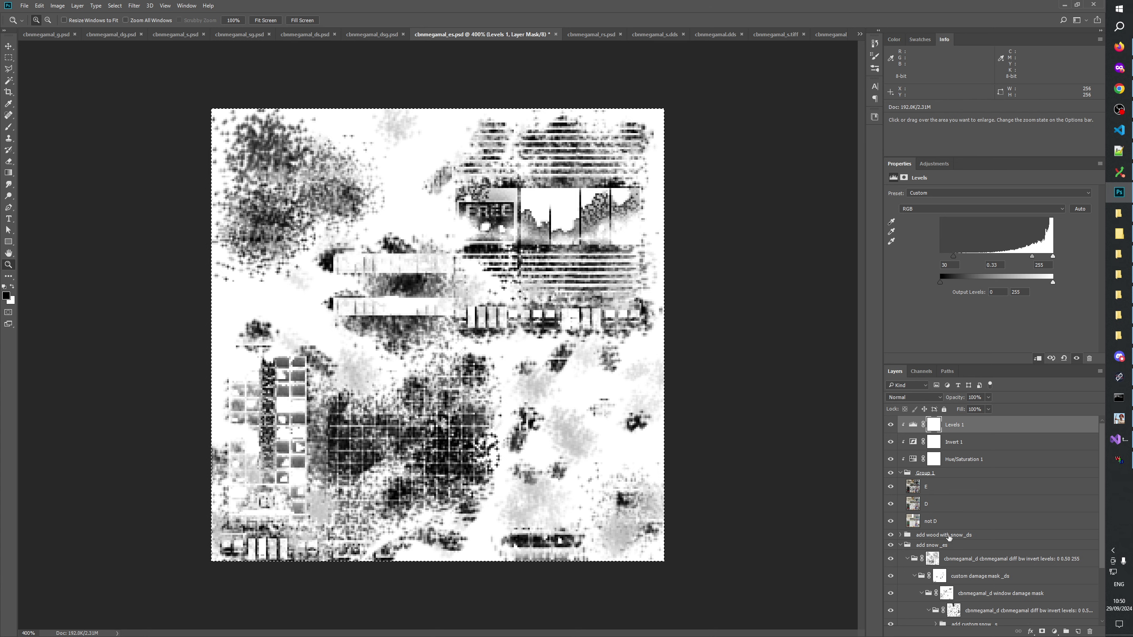
left_click(891, 472)
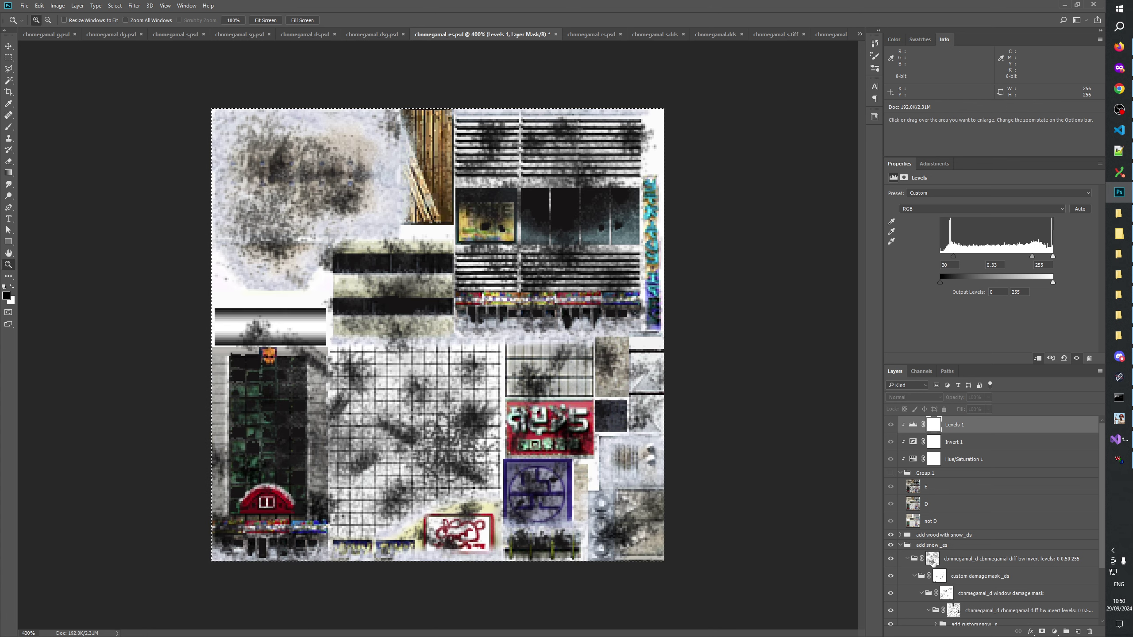
left_click(931, 559, "alt")
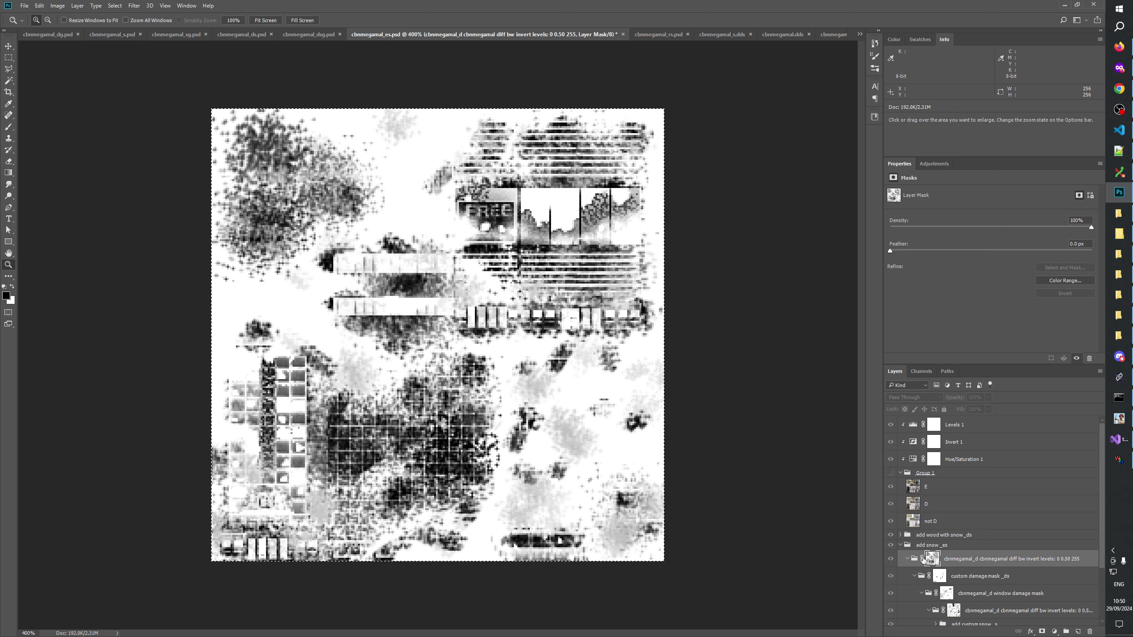
left_click(891, 559)
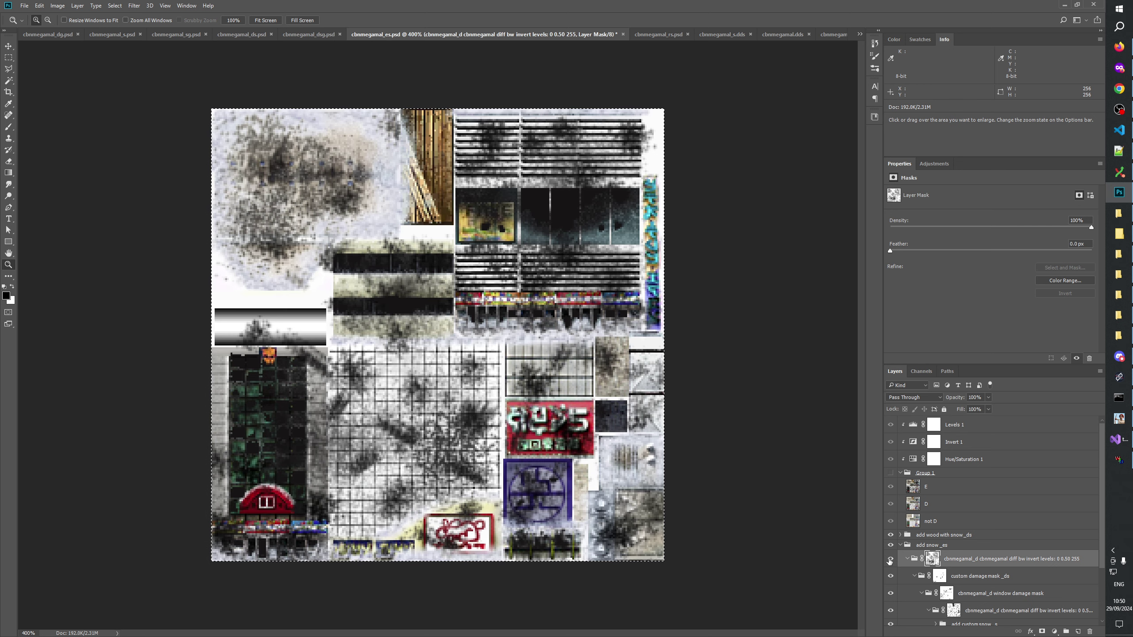
Compare the texture with the updated diff group mask disabled and enabled
right_click(931, 559)
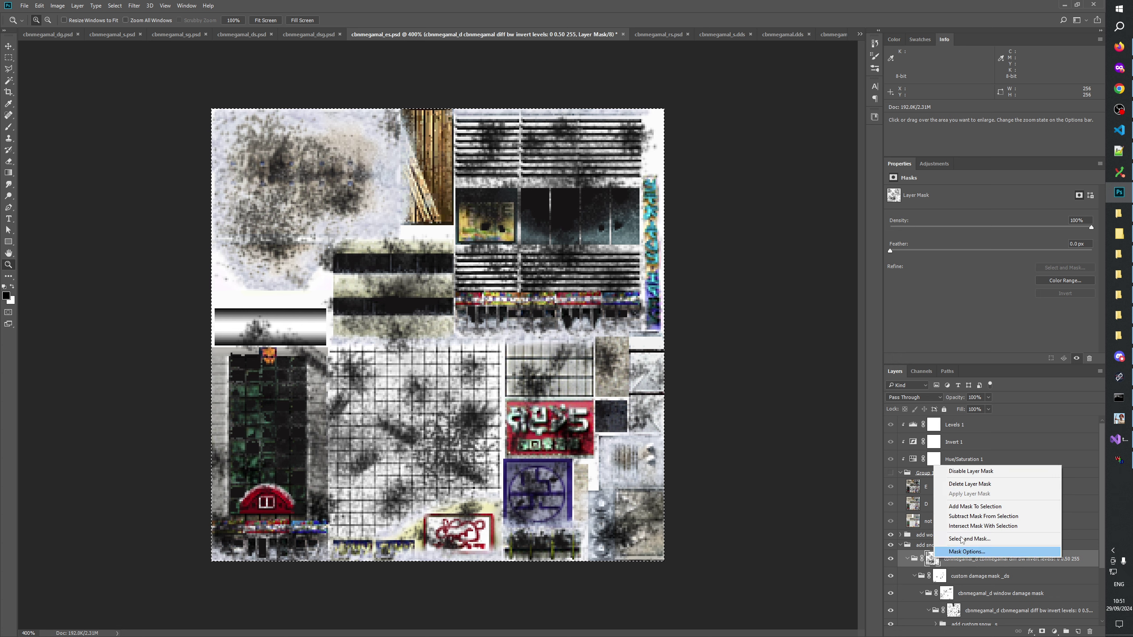
left_click(960, 474)
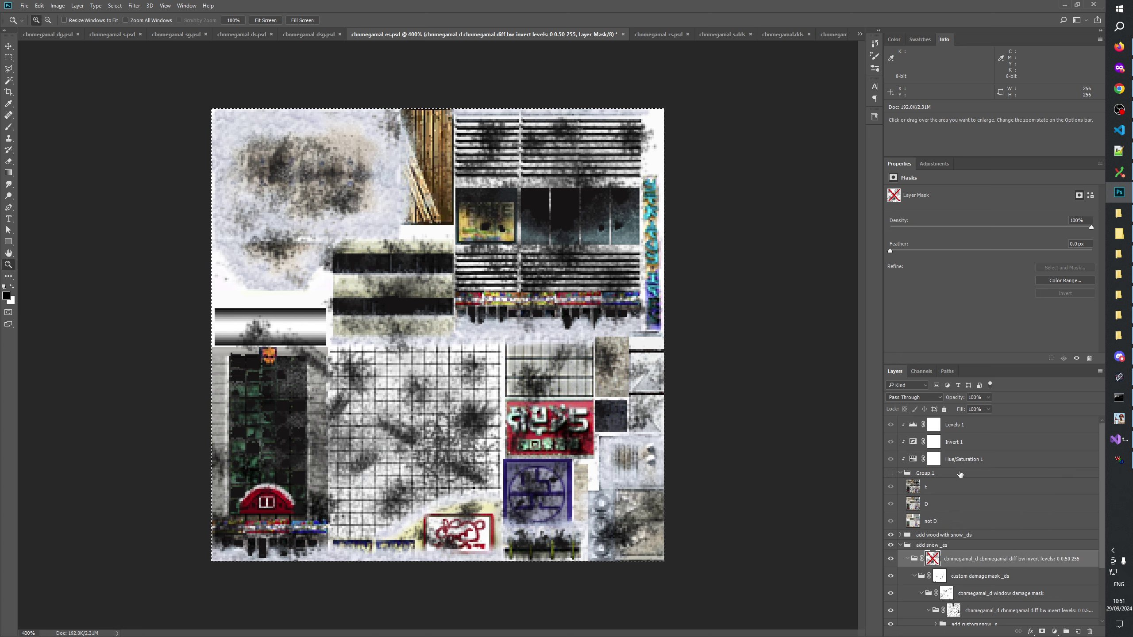
left_click(932, 560, "shift")
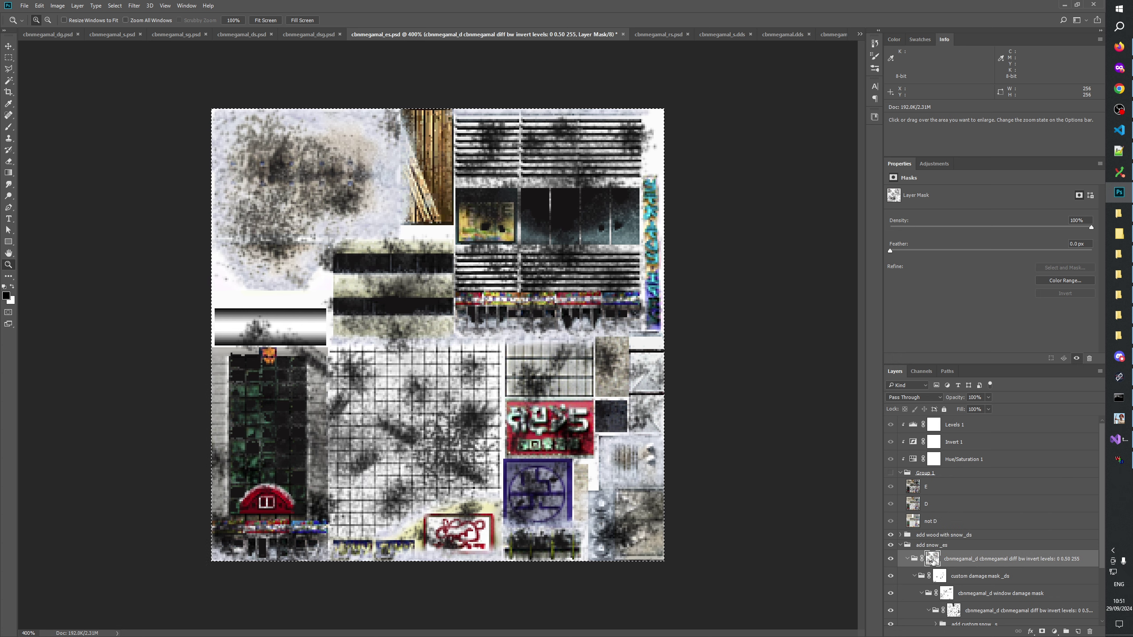
right_click(932, 559)
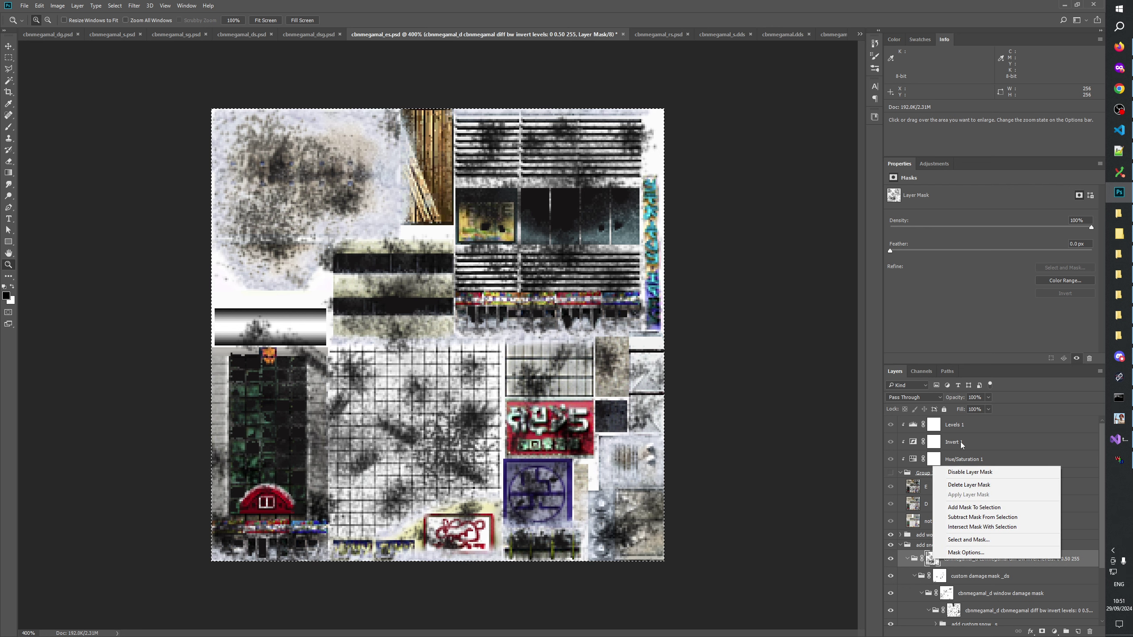
left_click(952, 474)
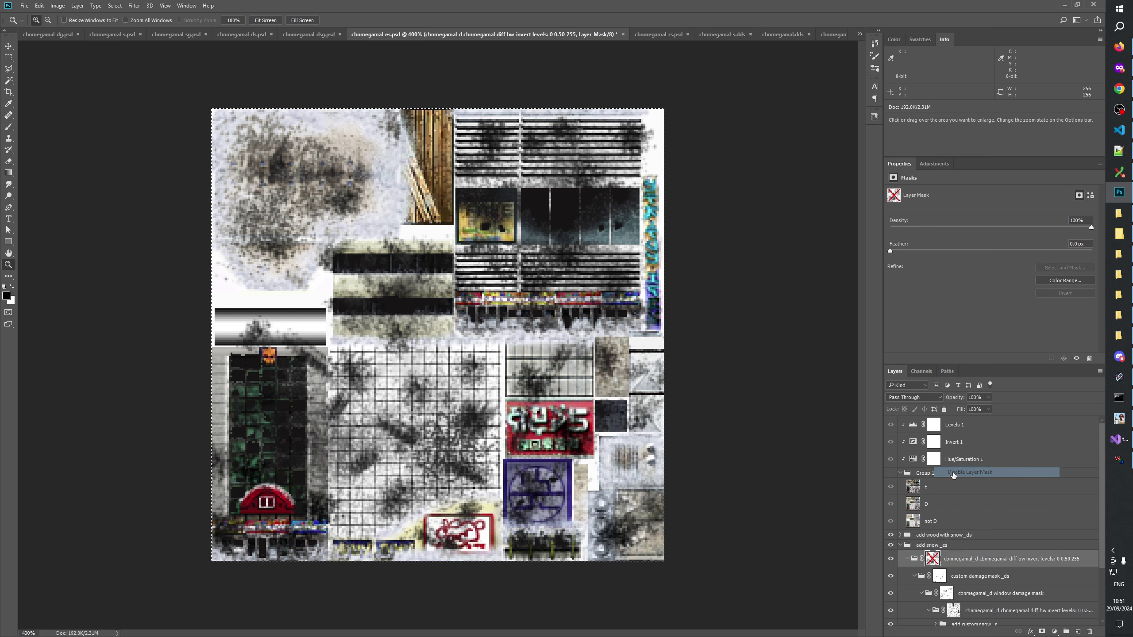
left_click(932, 560, "shift")
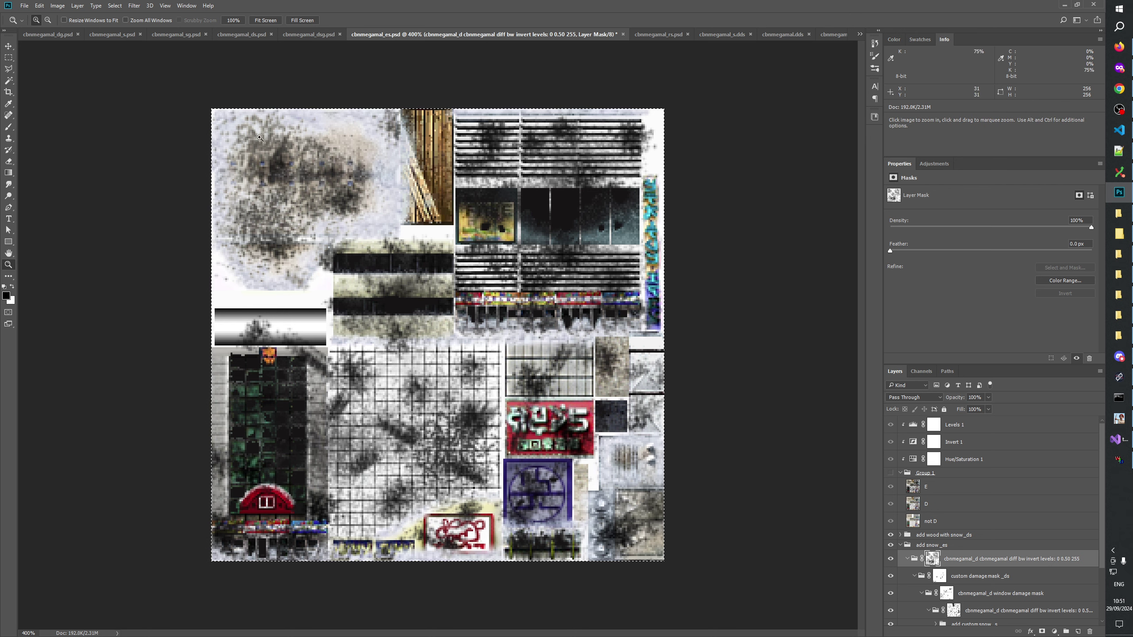
right_click(932, 561)
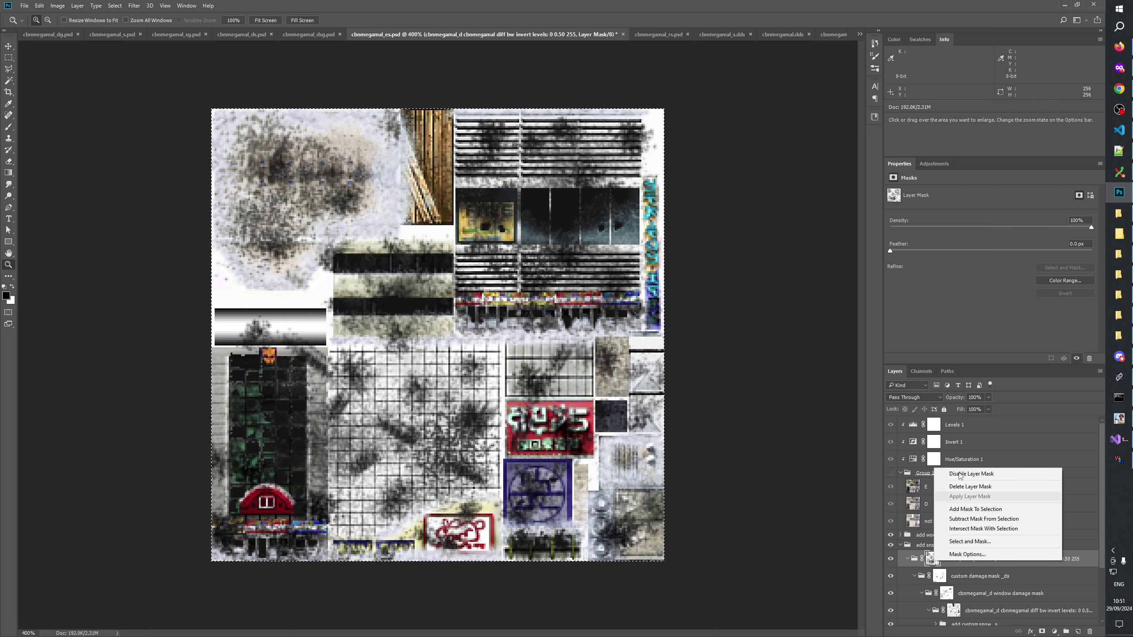
left_click(963, 475)
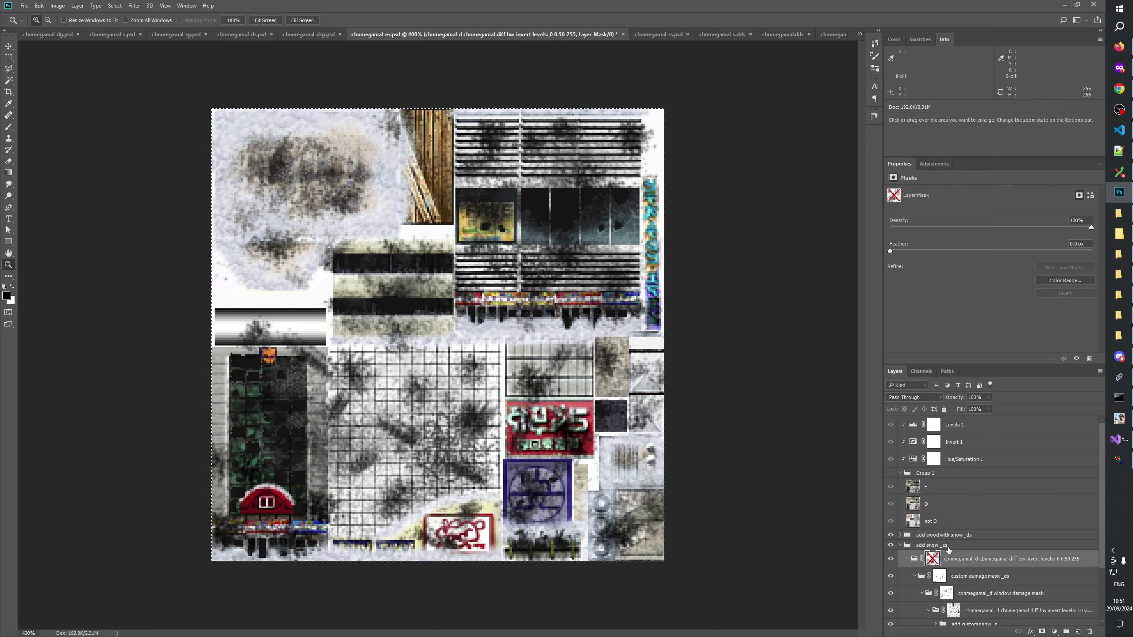
left_click(1076, 358)
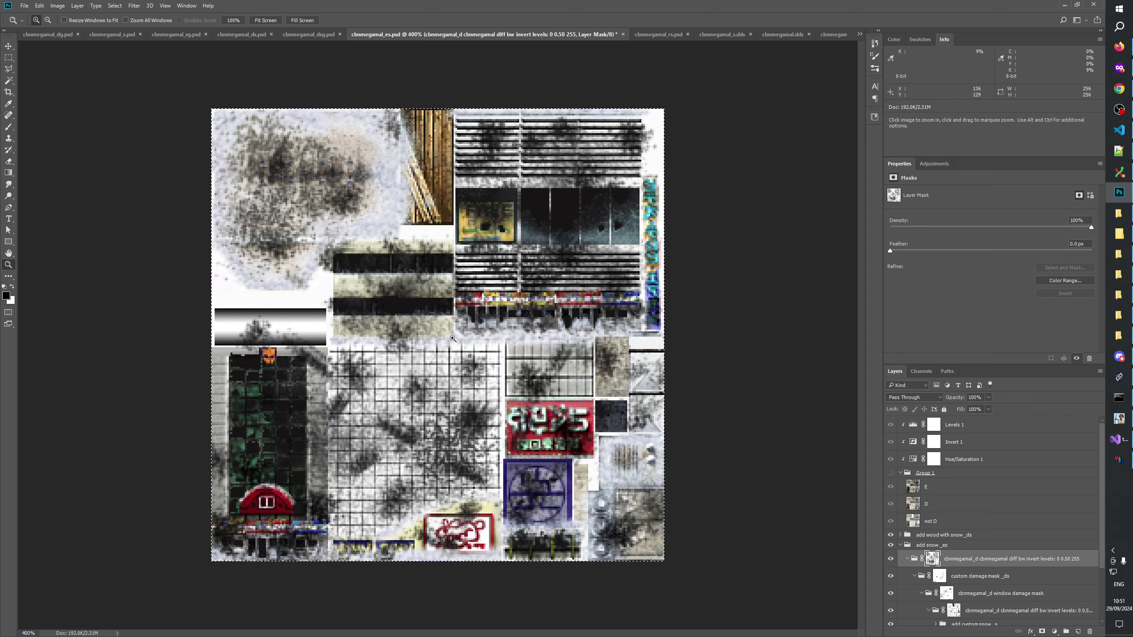
Create a group directly above the outermost diff group within add snow _es and name it "custom damage mask _es"
scroll(990, 573, "down", 1)
left_click(981, 542)
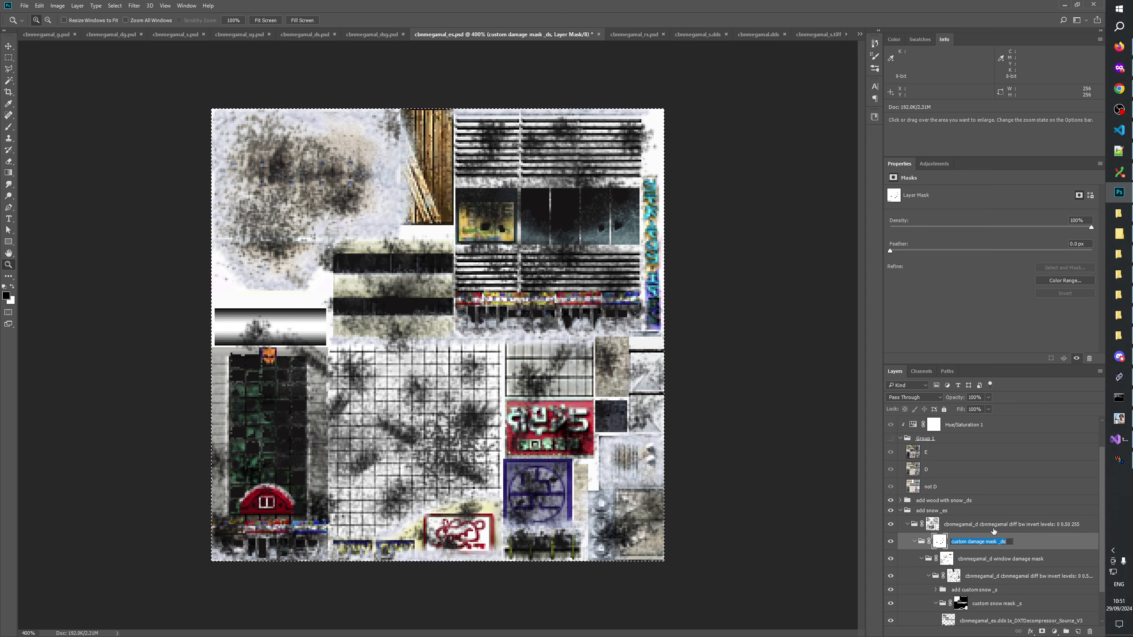
left_click(991, 529)
left_click(1065, 631)
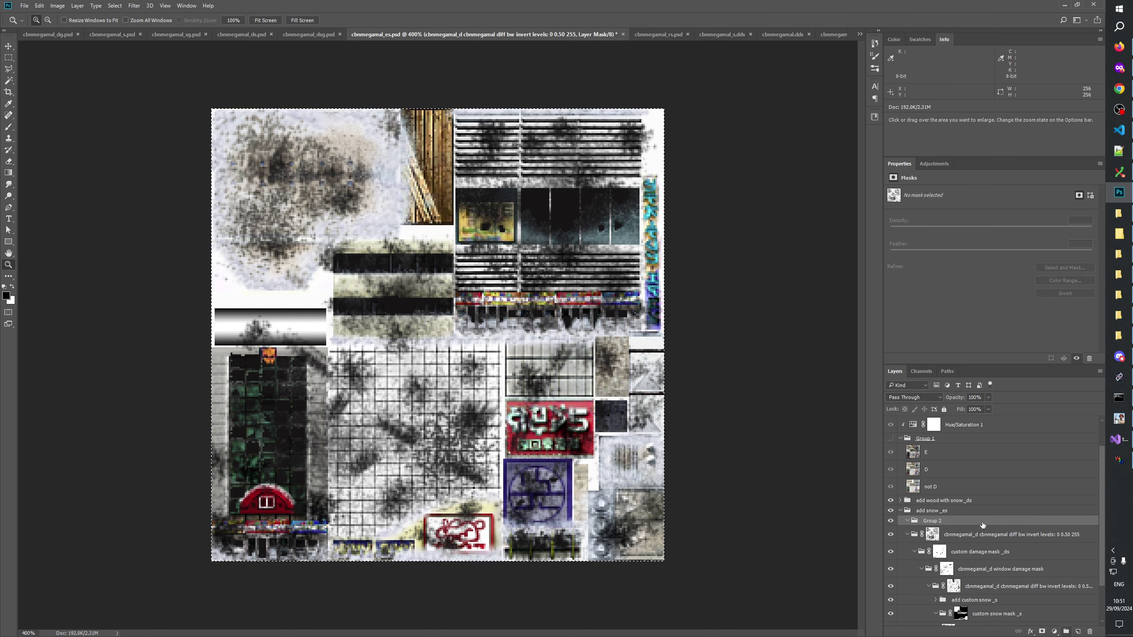
double_click(976, 521)
type("custom damage mask _ds")
left_click(976, 520)
key("BackSpace")
type("e")
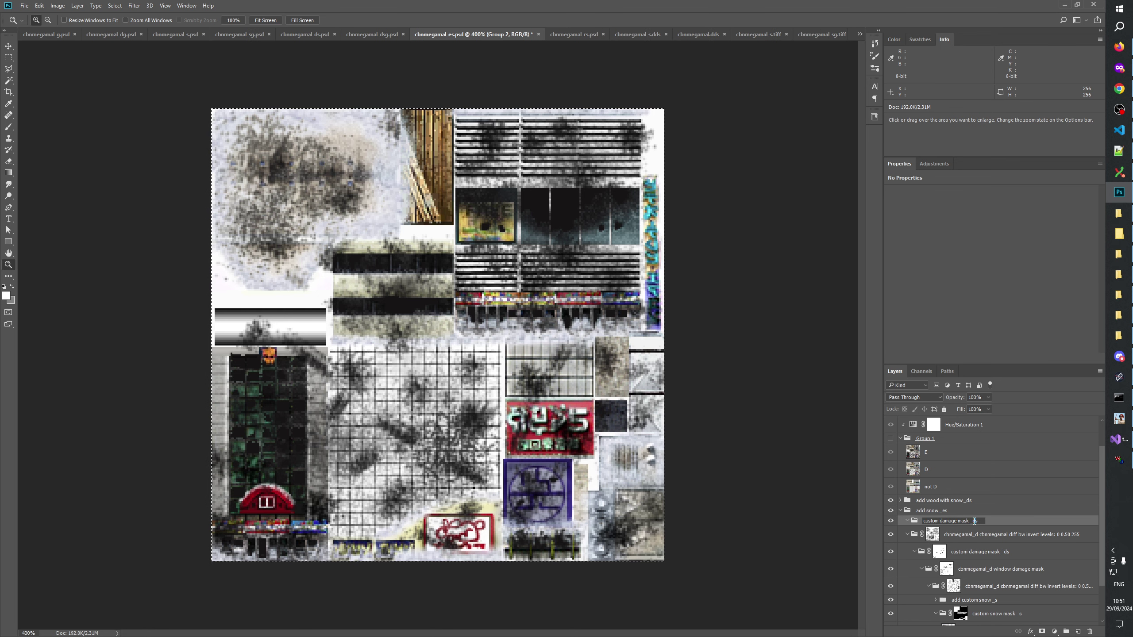
Nest the outermost diff group inside custom damage mask _es and add a white layer mask to the new parent group
left_click_drag(985, 539, 959, 522)
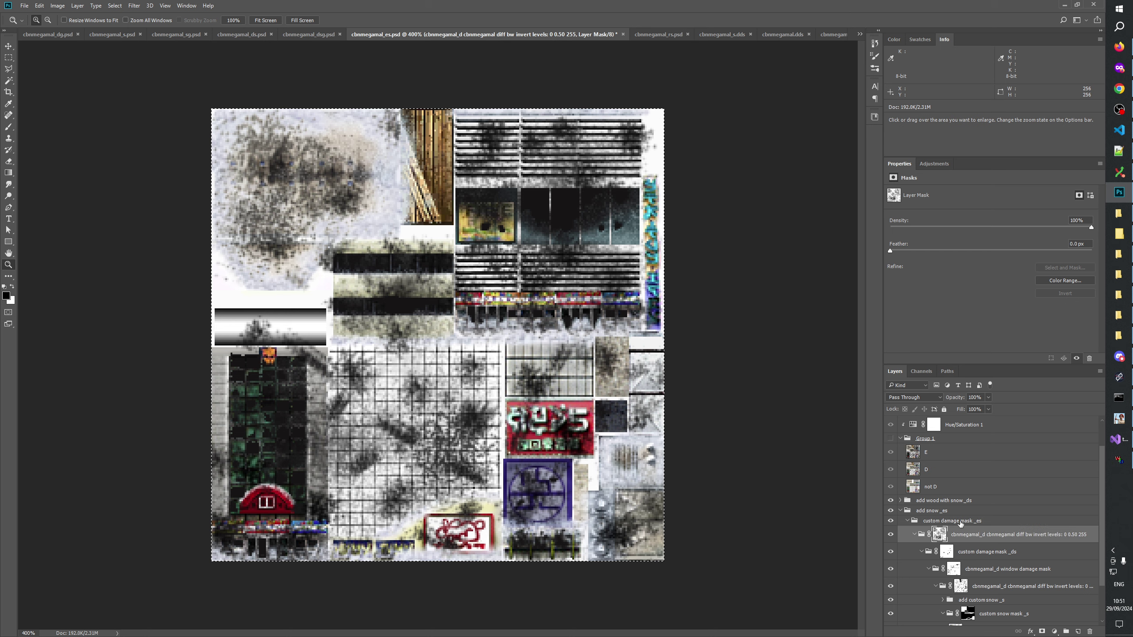
left_click(954, 520)
left_click(1043, 632)
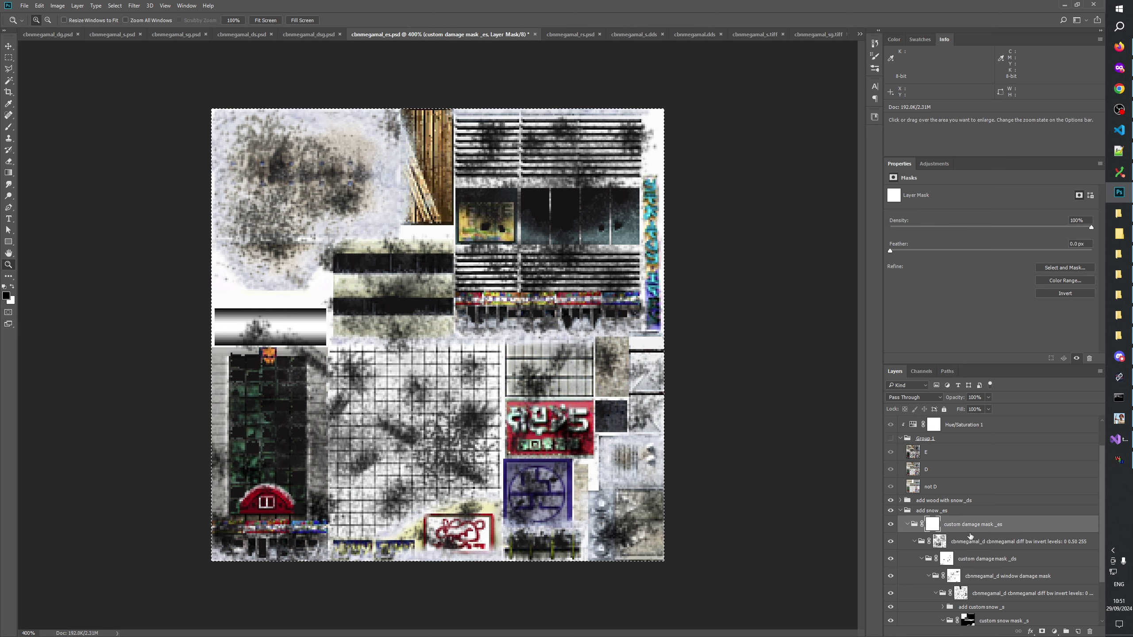
Paint small black brush strokes on the custom damage mask _es group's mask over the storefronts
left_click(331, 440)
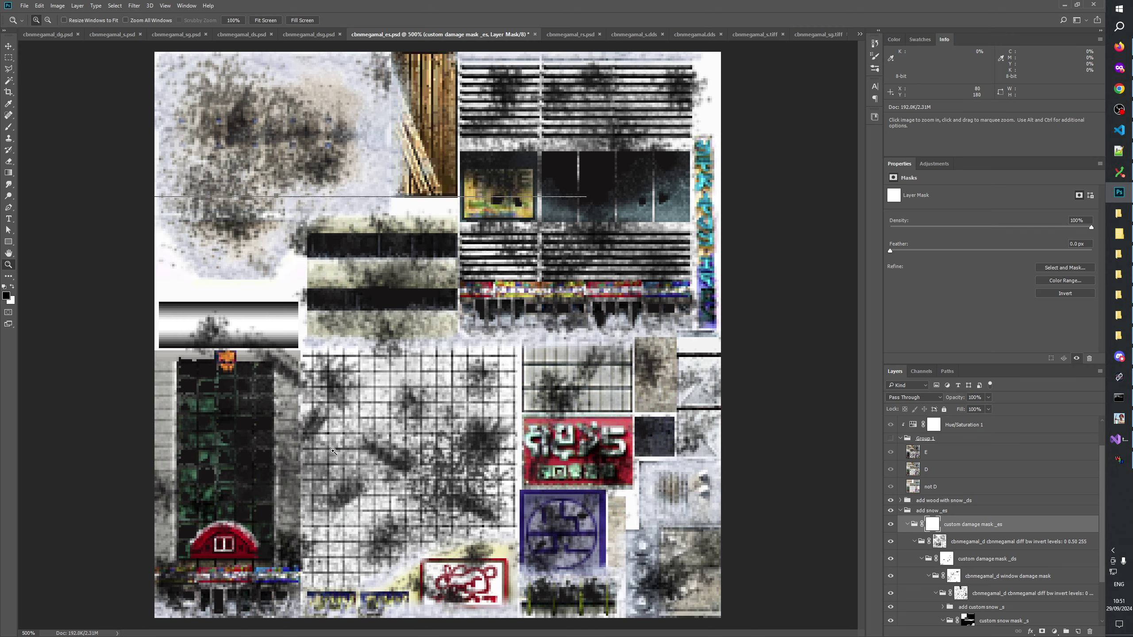
left_click(333, 453)
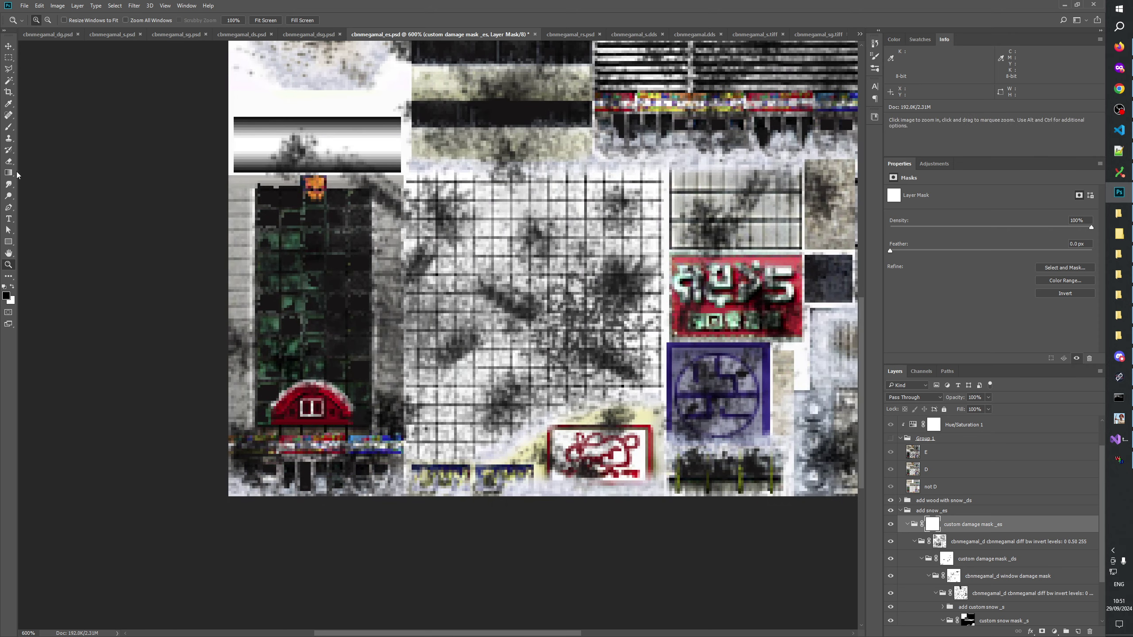
left_click(9, 126)
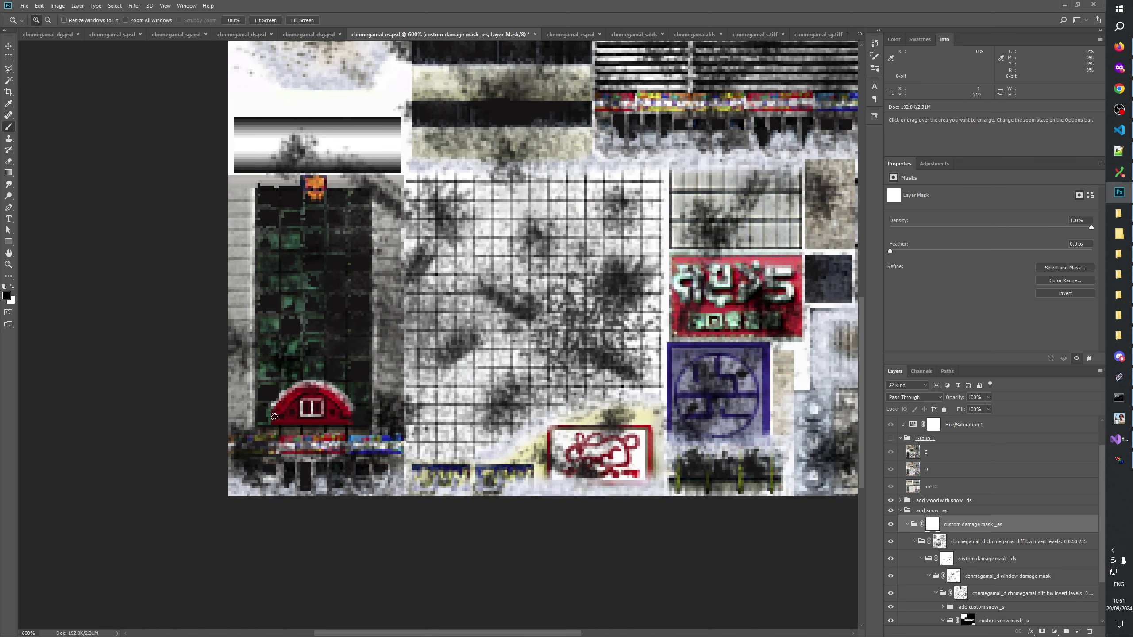
right_click(308, 414, "alt")
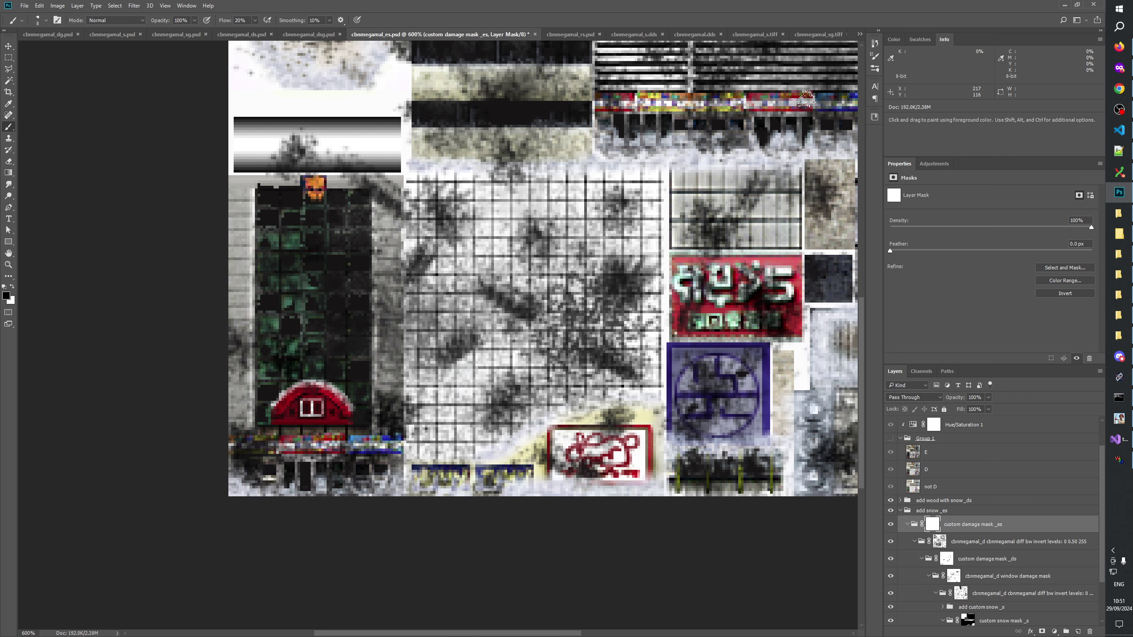
Step back to the state before the brush strokes and restore them to compare their effect on the texture
left_click(874, 48)
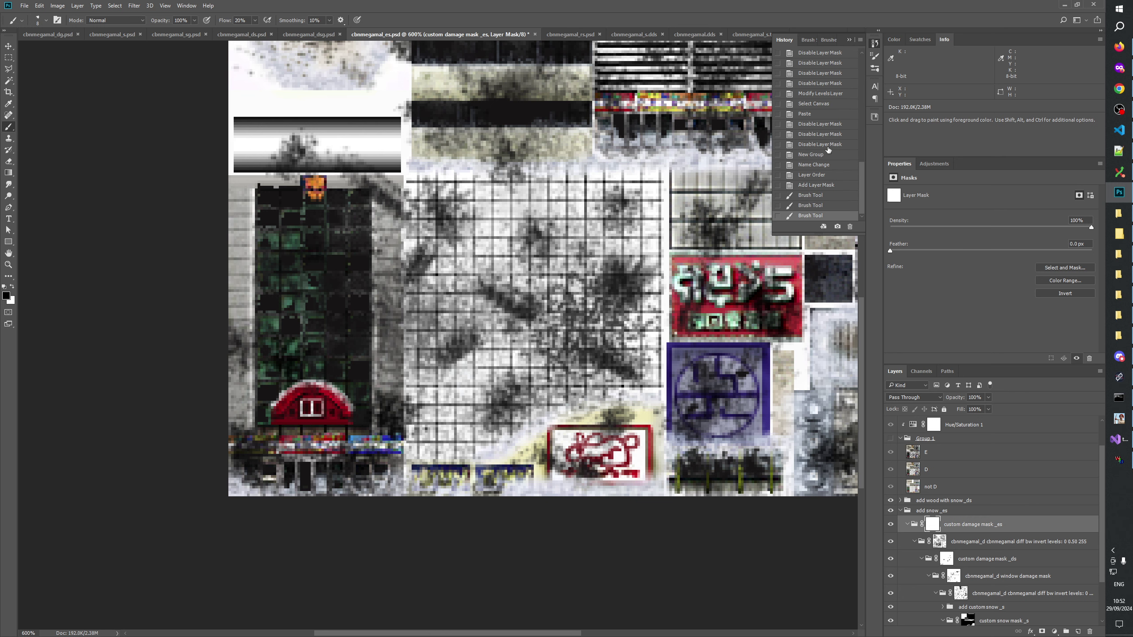
left_click(808, 200)
key("ctrl+z")
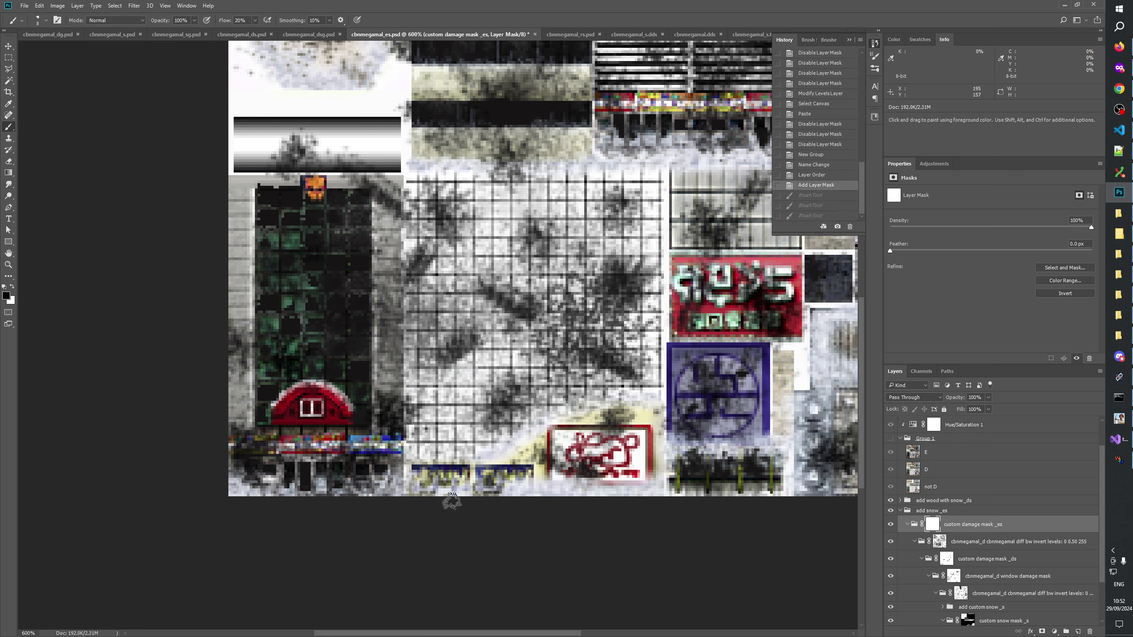
key("ctrl+shift+z")
key("ctrl+shift+z")
key("ctrl+shift+z")
Dab black on the custom damage mask _es mask over the doorways of the storefront below the red arch
left_click(325, 490)
left_click(324, 489)
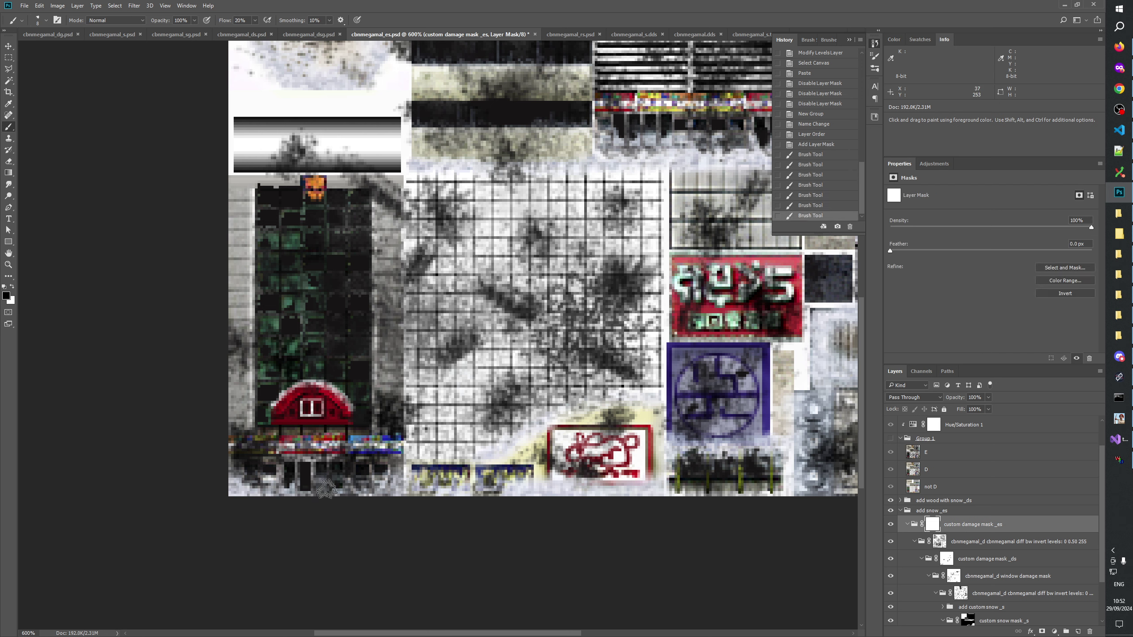
left_click(328, 490)
left_click(329, 488)
left_click(326, 483)
left_click(325, 480)
left_click(320, 479)
left_click(316, 479)
left_click(317, 481)
left_click(322, 486)
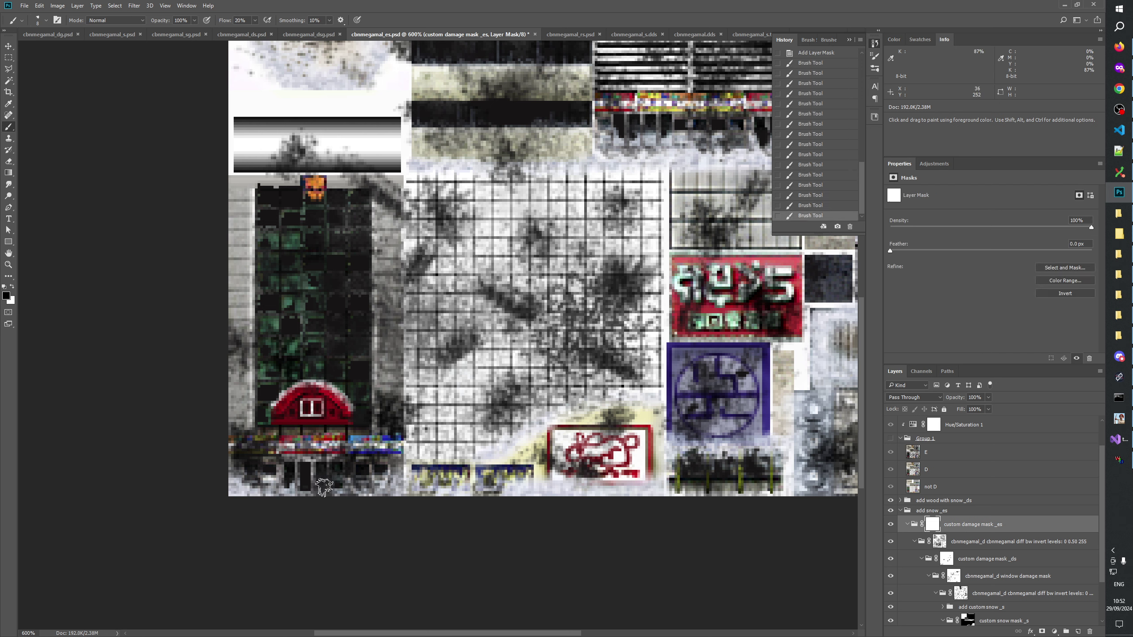
left_click(326, 487)
left_click(331, 489)
Continue painting black on the custom damage mask _es mask over the yellow-lettered signs along the texture's lower edge
left_click_drag(469, 460, 403, 500)
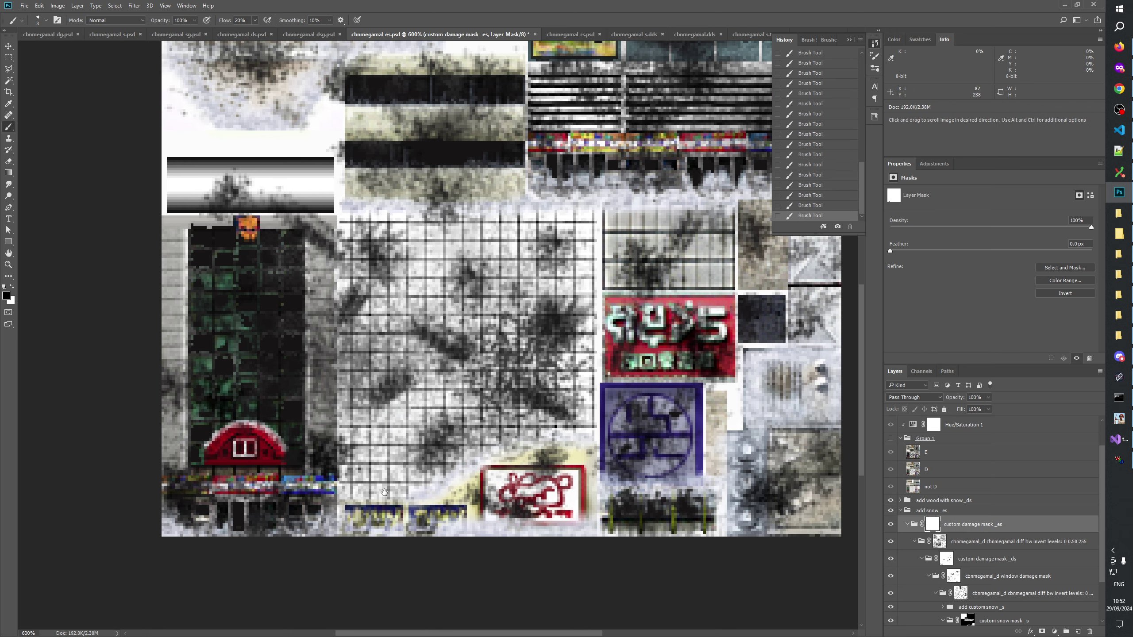
mouse_move(477, 457)
left_mouse_down()
mouse_move(415, 496)
mouse_move(387, 494)
left_mouse_up()
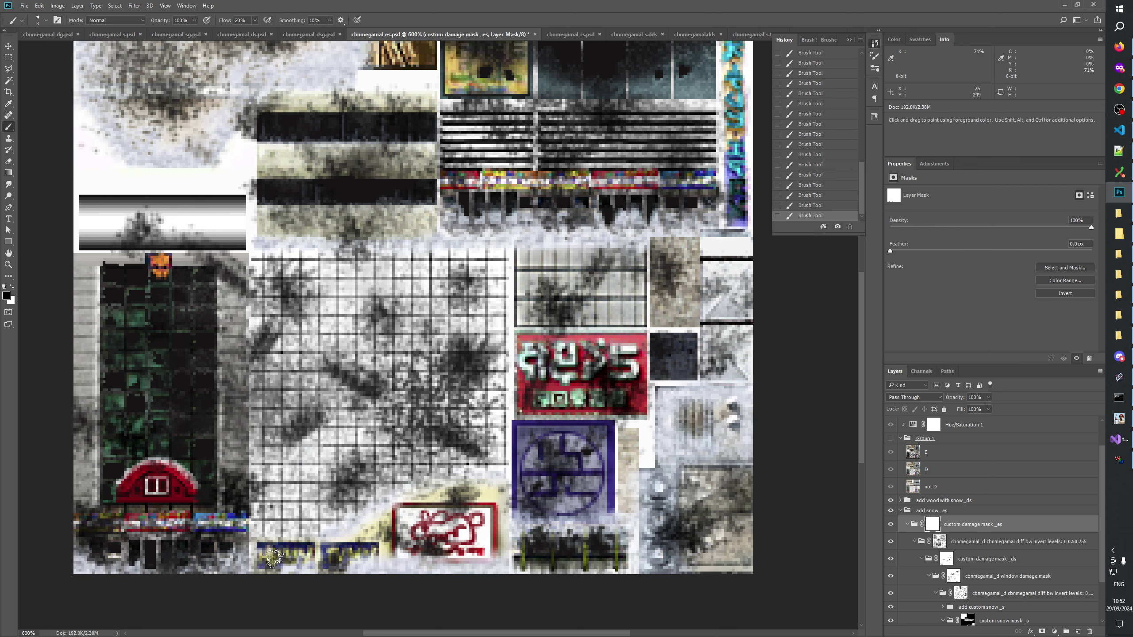
mouse_move(558, 417)
left_mouse_down()
mouse_move(521, 477)
mouse_move(501, 629)
left_mouse_up()
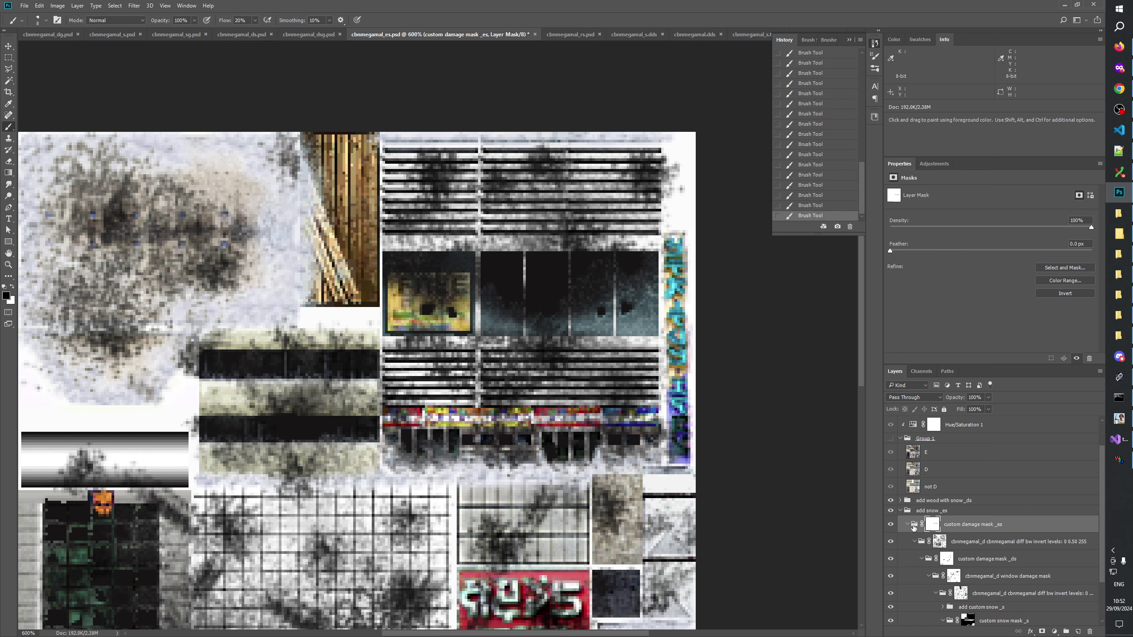
Enlarge the brush to about 17 px and paint the mask over the roof's burnt patches, comparing with add snow _es hidden
left_click_drag(316, 405, 623, 409)
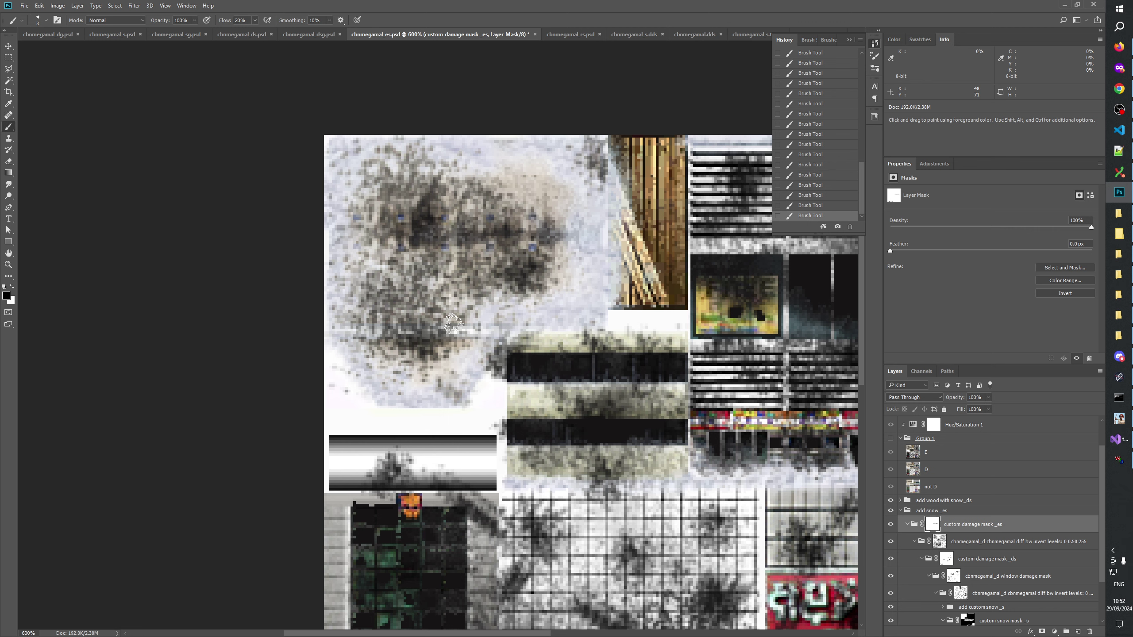
left_click_drag(430, 313, 435, 314)
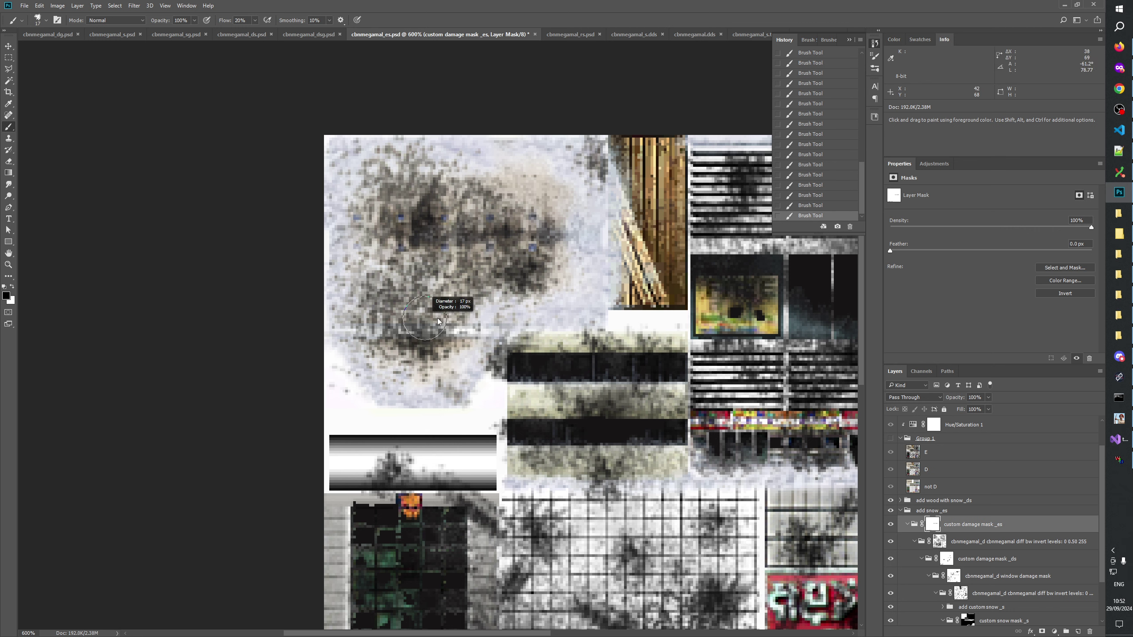
left_click(890, 511)
left_click(890, 511)
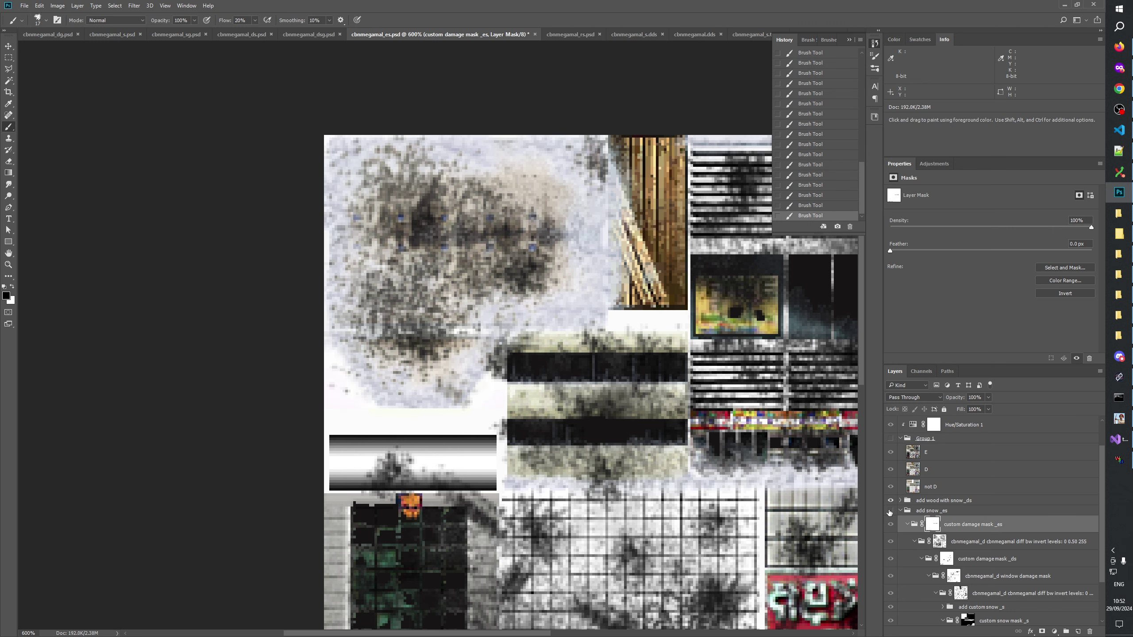
left_click(890, 511)
left_click(890, 511)
left_click_drag(406, 210, 413, 217)
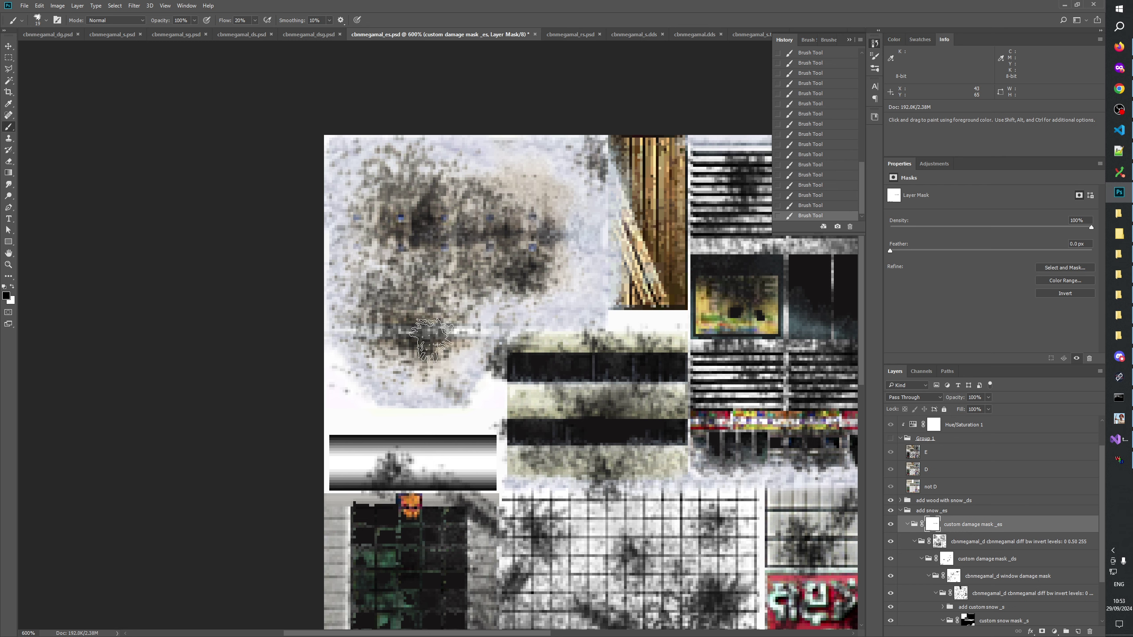
Compare the upper half of the texture with the custom damage mask _es and add snow _es groups hidden and shown
key("space")
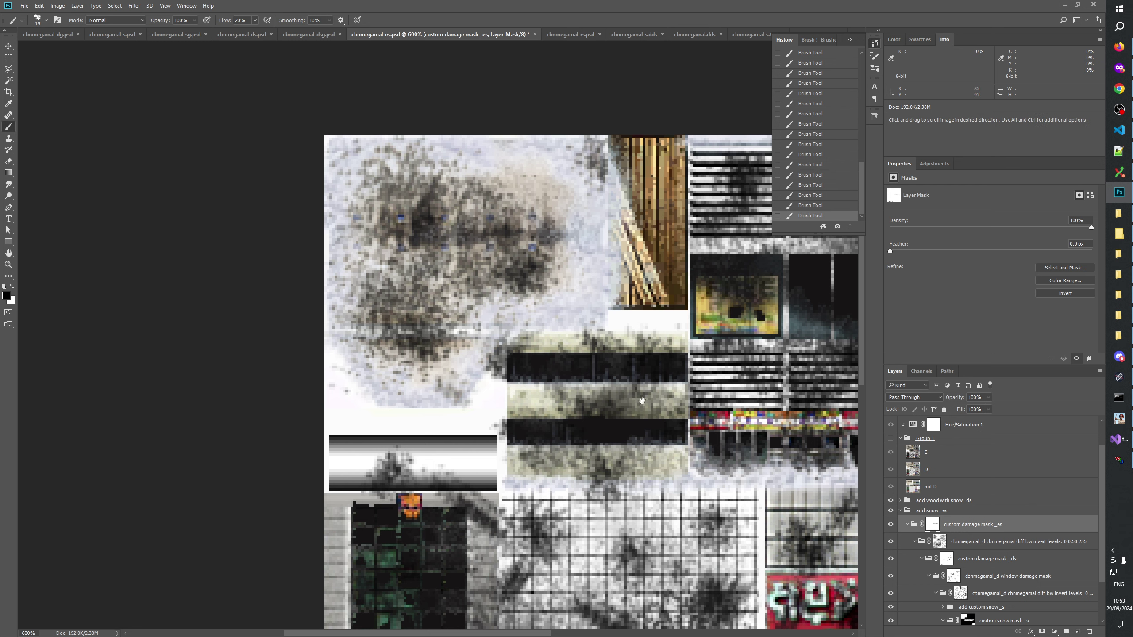
mouse_move(642, 401)
left_mouse_down()
mouse_move(520, 408)
mouse_move(485, 430)
left_mouse_up()
left_click(891, 525)
left_click(891, 525)
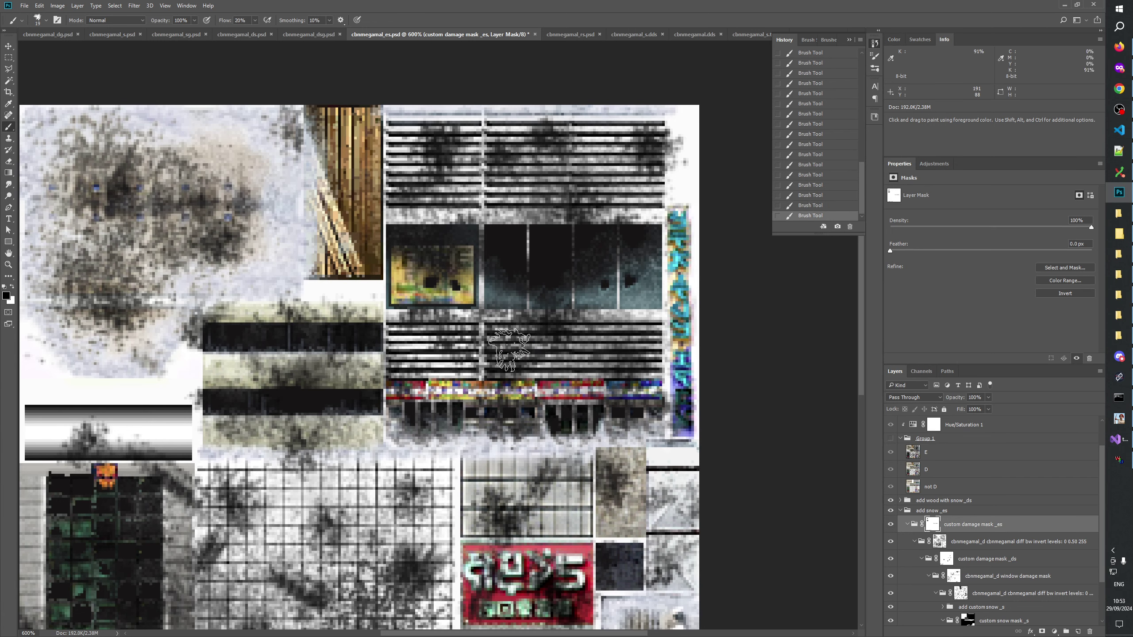
left_click(890, 511)
left_click(891, 511)
left_click(890, 511)
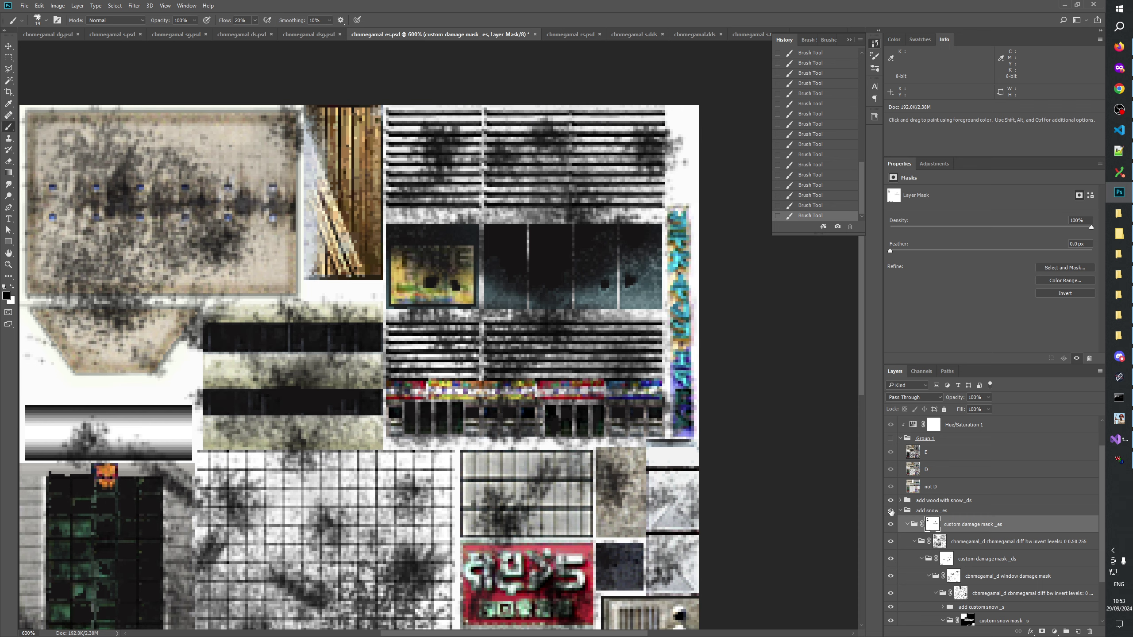
left_click(891, 512)
left_click(890, 512)
left_click(891, 511)
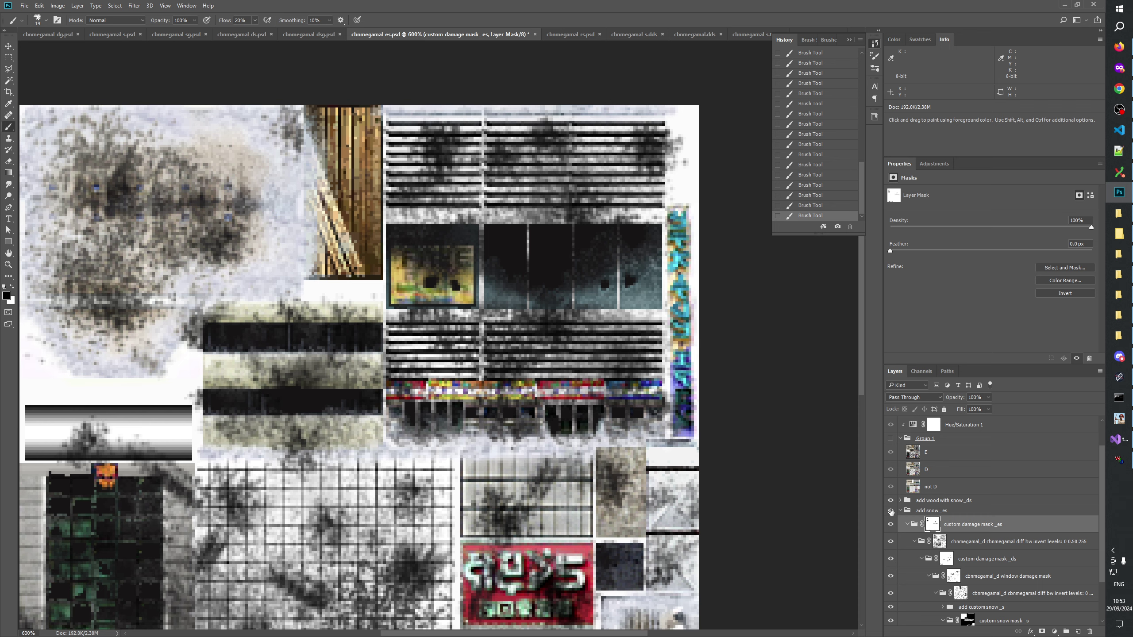
left_click(890, 512)
left_click(891, 512)
Adjust the brush size and paint black on the custom damage mask _es mask over the burn marks on the grid facade
key("bracketleft")
left_click_drag(533, 409, 548, 268)
left_click_drag(533, 452, 568, 468)
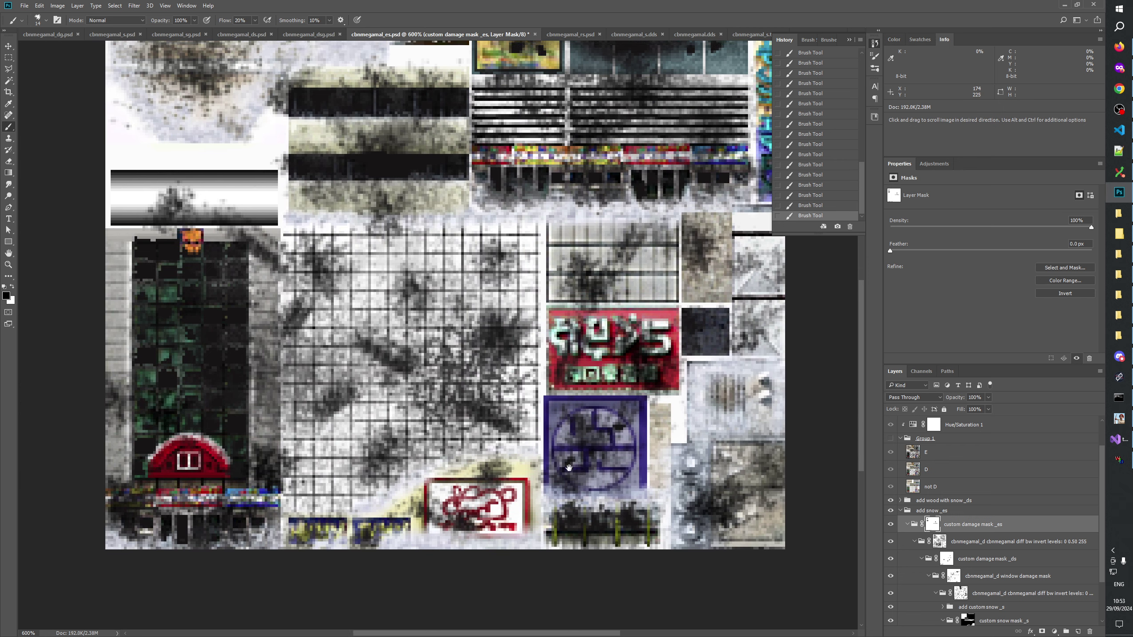
left_click(891, 525)
left_click(891, 525)
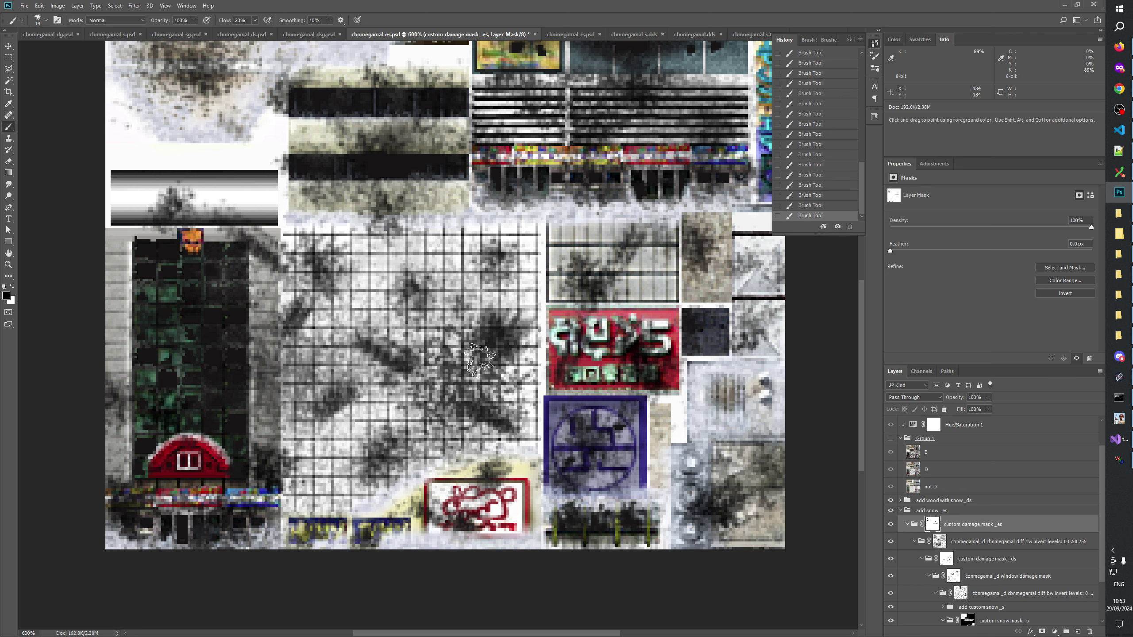
left_click_drag(477, 362, 488, 364)
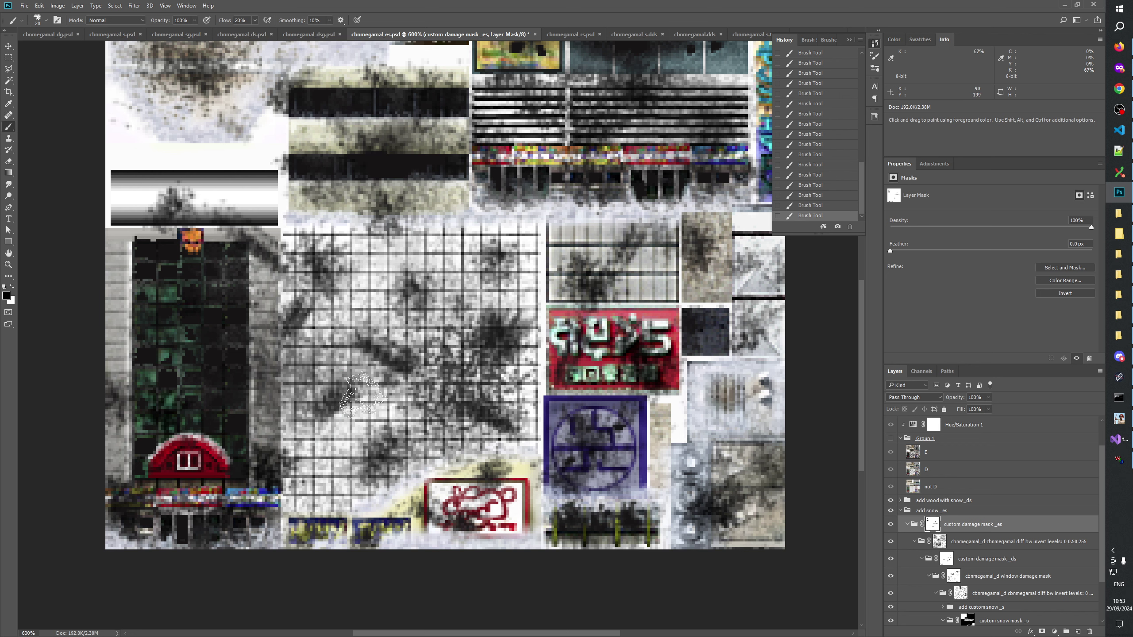
Hide and show the custom damage mask _es group repeatedly to examine the snow on the lower half of the texture
left_click(891, 525)
left_click(891, 525)
left_click(891, 525)
left_click(891, 524)
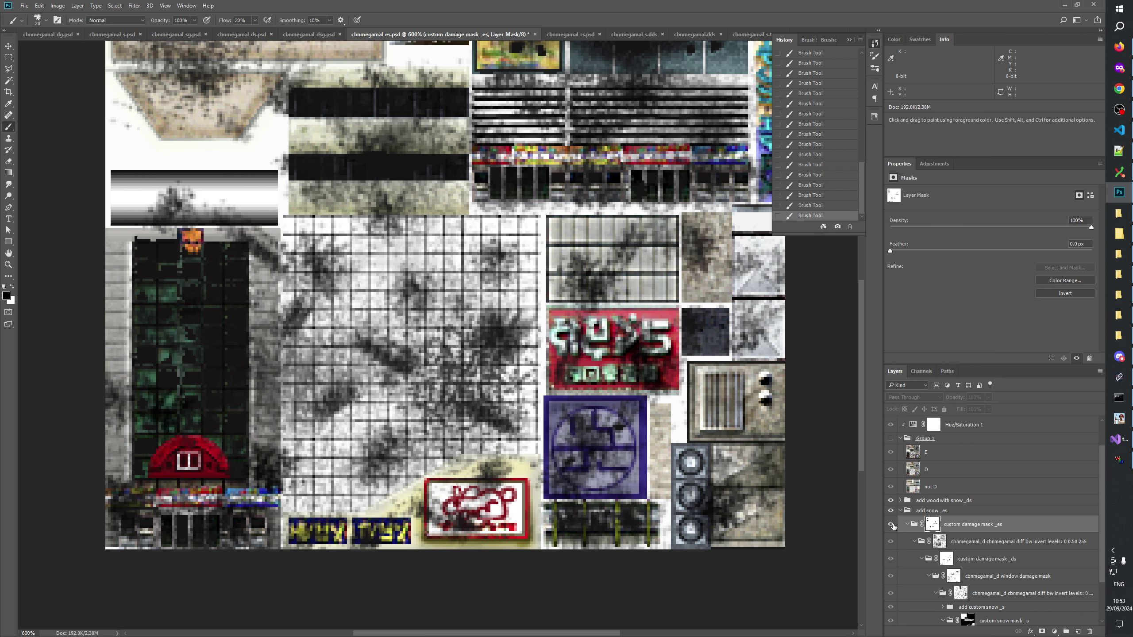
left_click(892, 525)
left_click(891, 524)
left_click(891, 525)
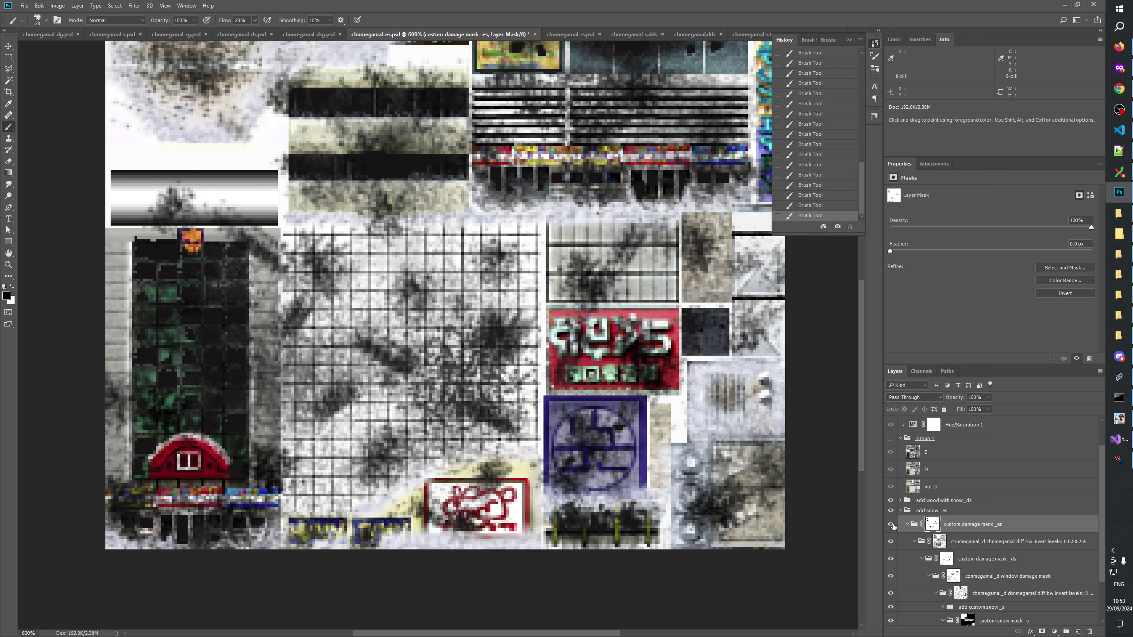
left_click(891, 525)
left_click(891, 524)
left_click(891, 525)
left_click(892, 525)
Reduce the brush to about 7 px and touch up the mask over the storefront beneath the dark tower
left_click_drag(524, 334, 524, 361)
key("bracketleft")
key("bracketleft")
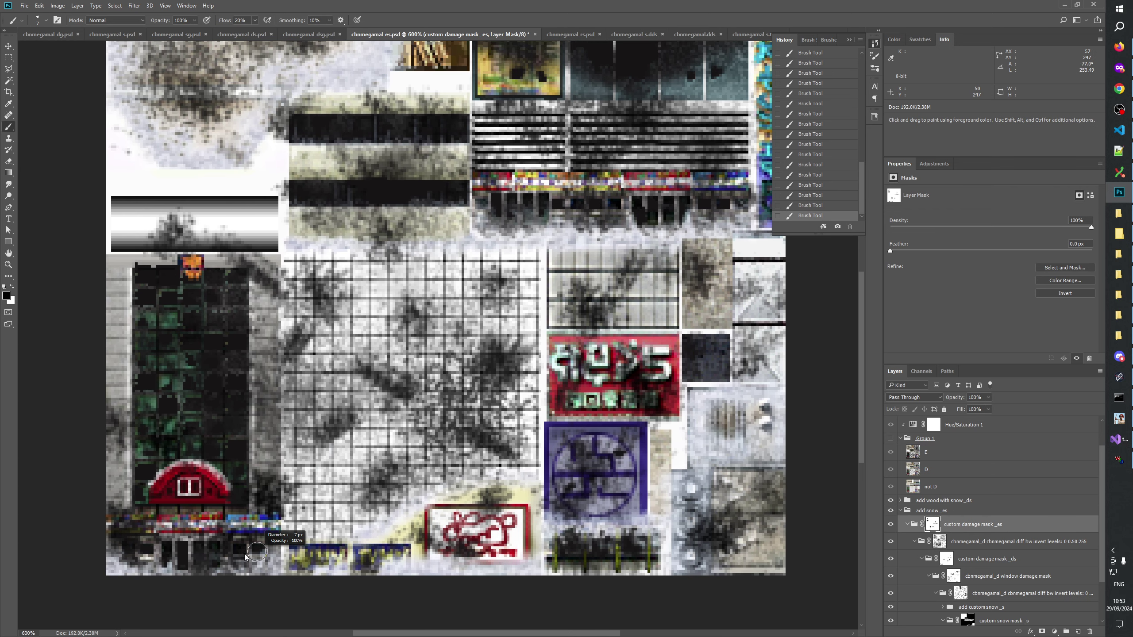
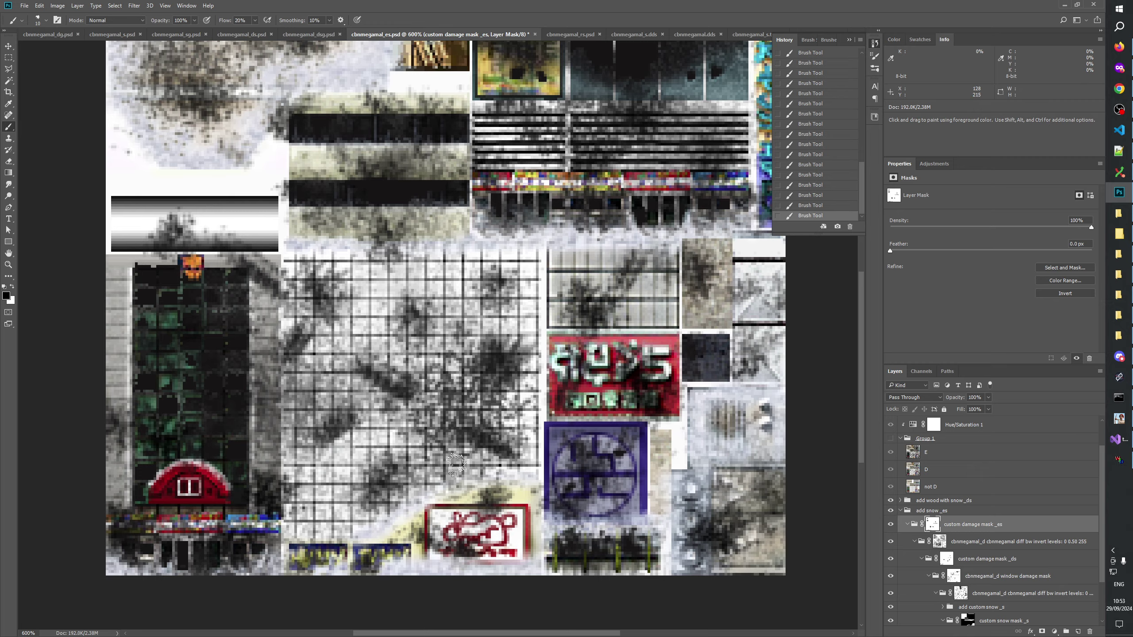
Review the whole texture at 100% and 300% zoom and look through the nested groups of add snow _es
left_click_drag(448, 417, 464, 625)
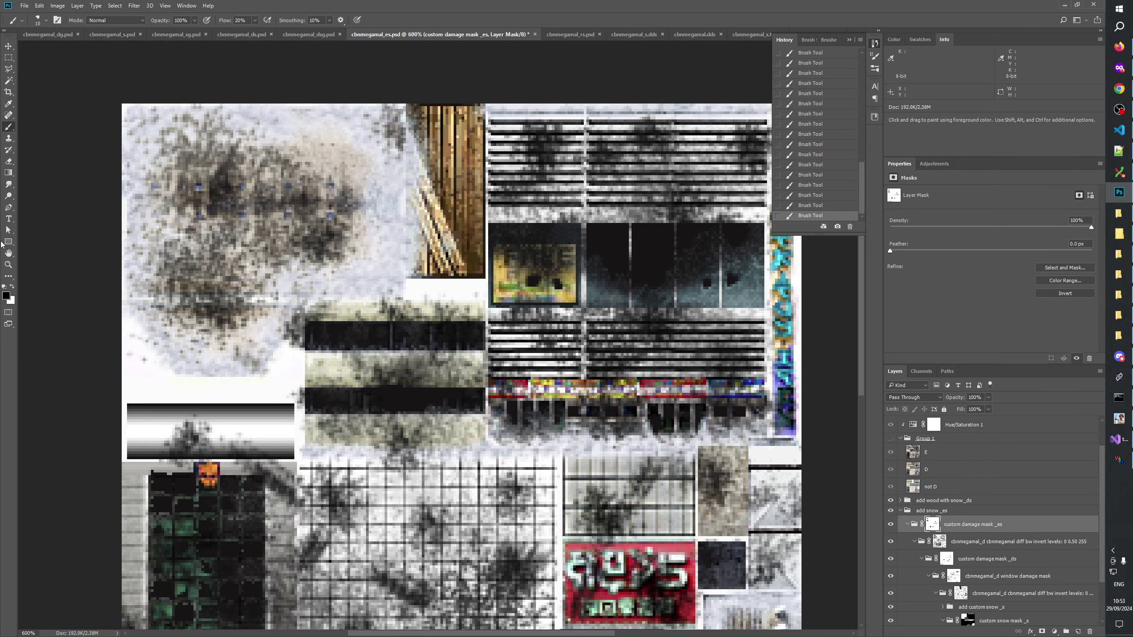
left_click(8, 265)
right_click(394, 298)
left_click(427, 315)
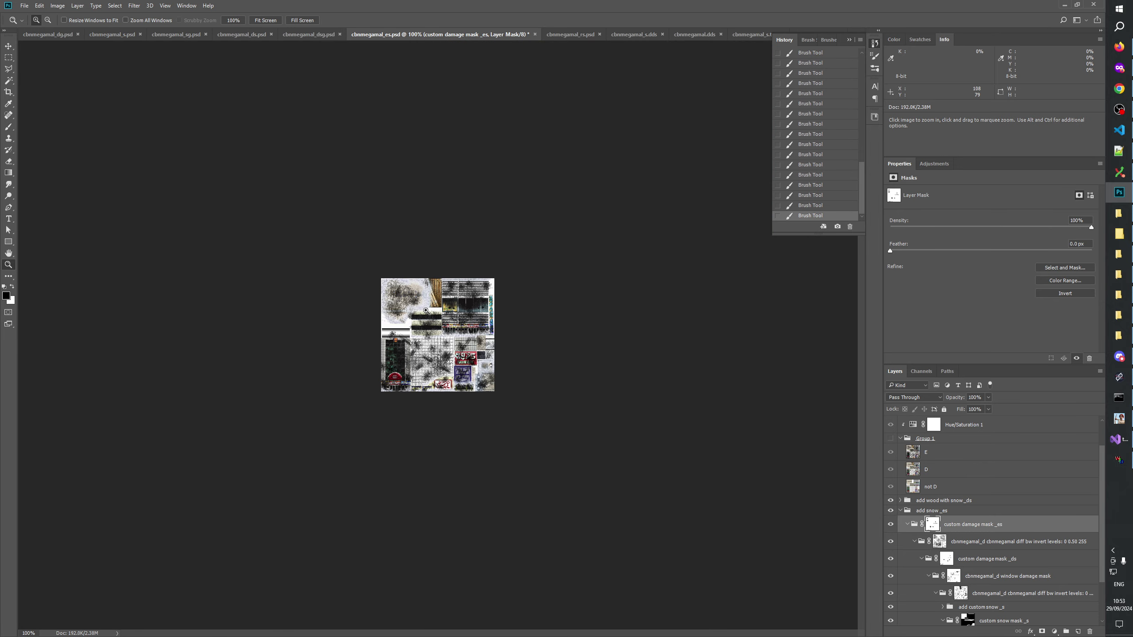
left_click(426, 310)
left_click(426, 310)
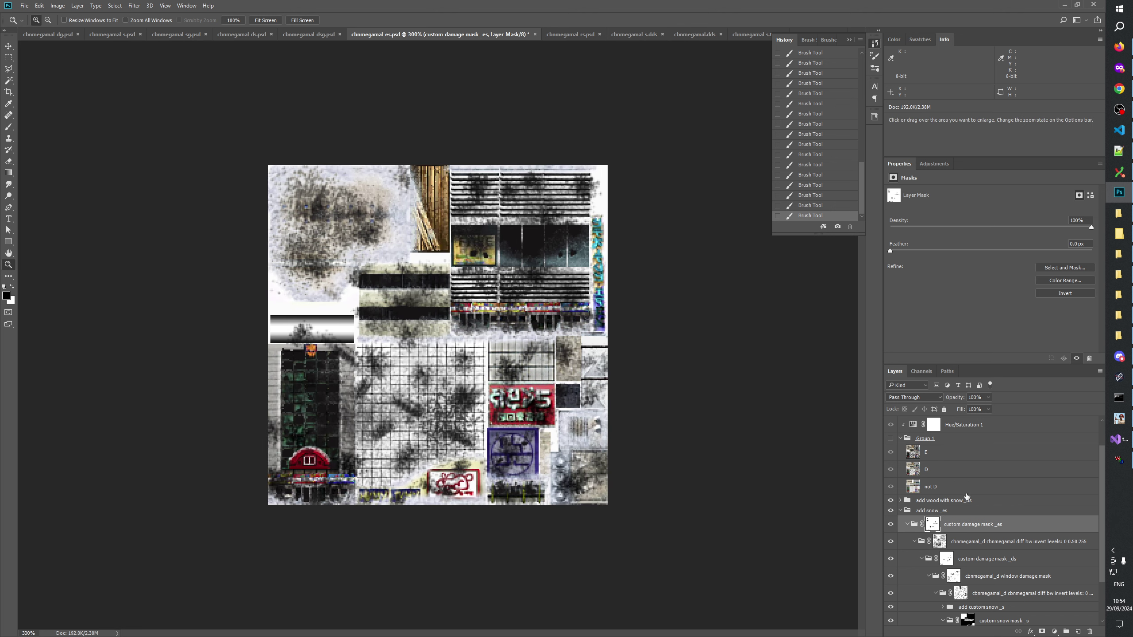
scroll(963, 490, "down", 3)
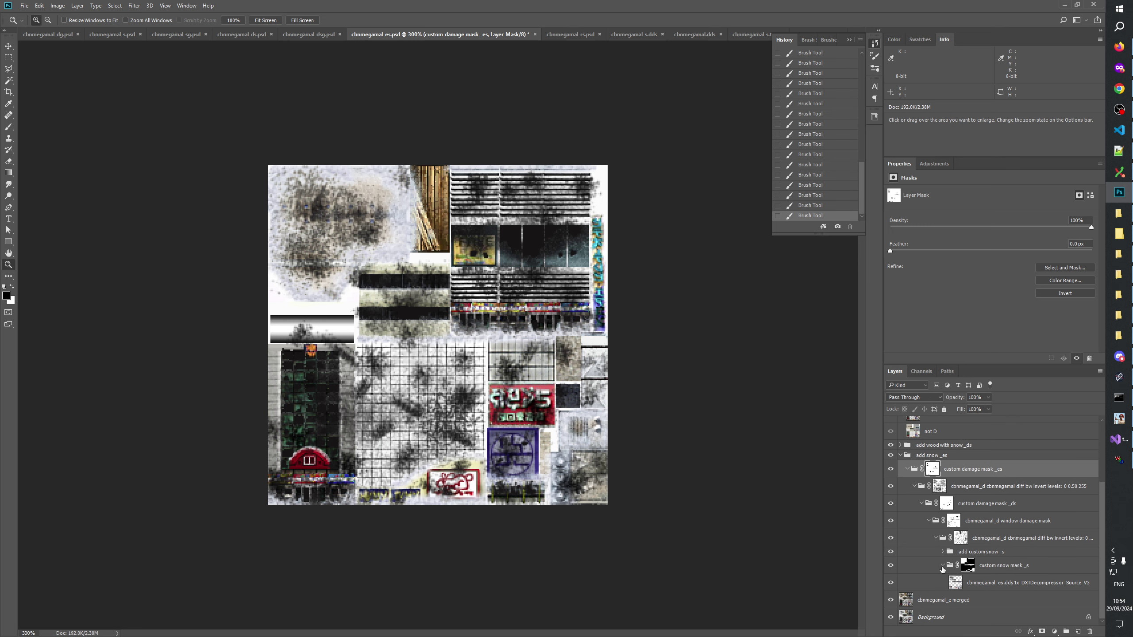
Select the whole canvas and rename the diff mask group under custom damage mask _es with the Levels 1 values, ending in "levels: 30 0.33 255"
left_click(932, 619)
key("ctrl+a")
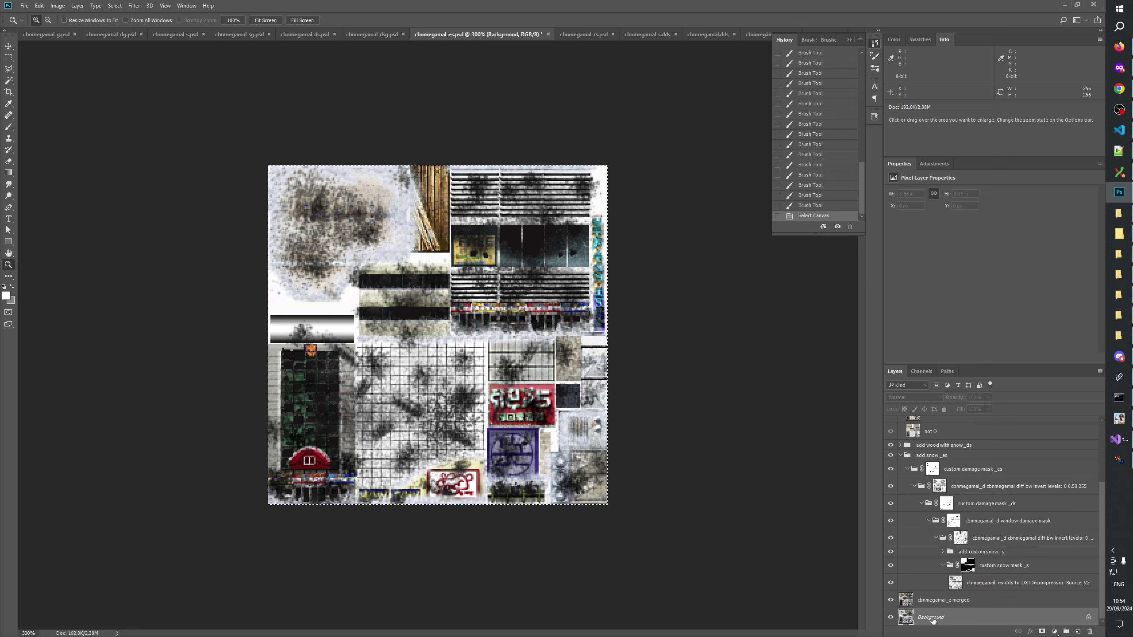
left_click(1020, 487)
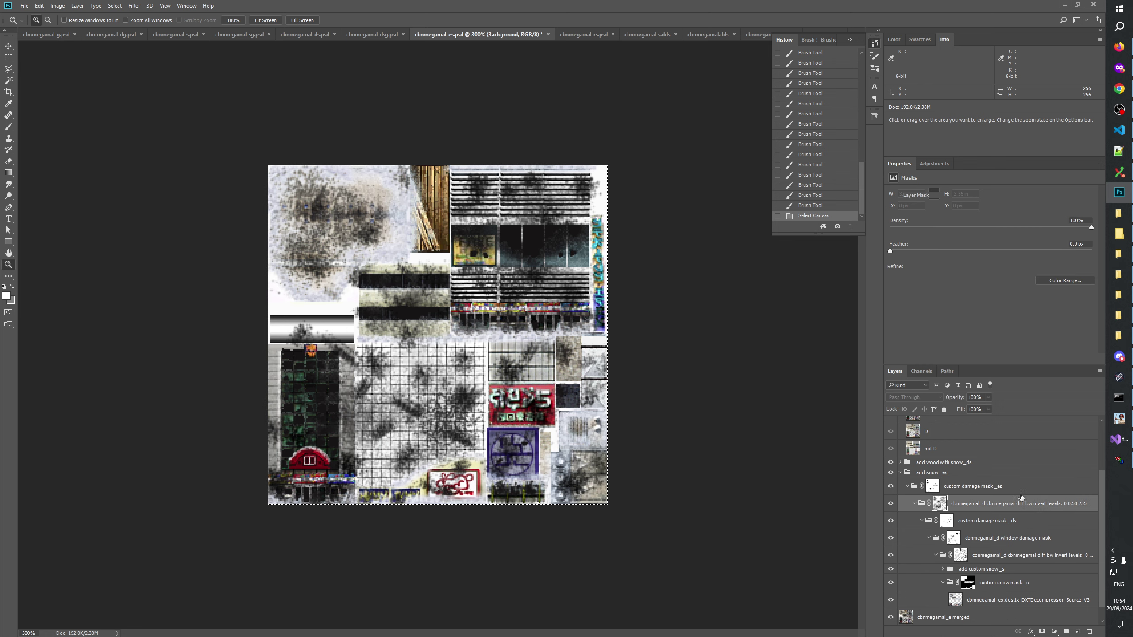
scroll(959, 428, "up", 4)
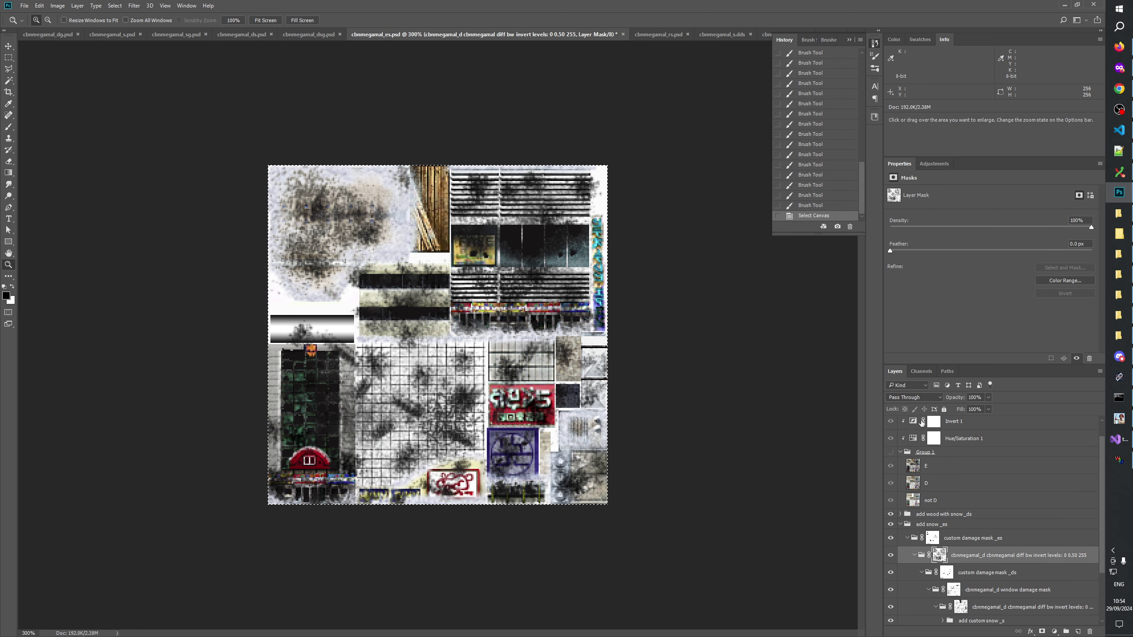
scroll(921, 436, "up", 1)
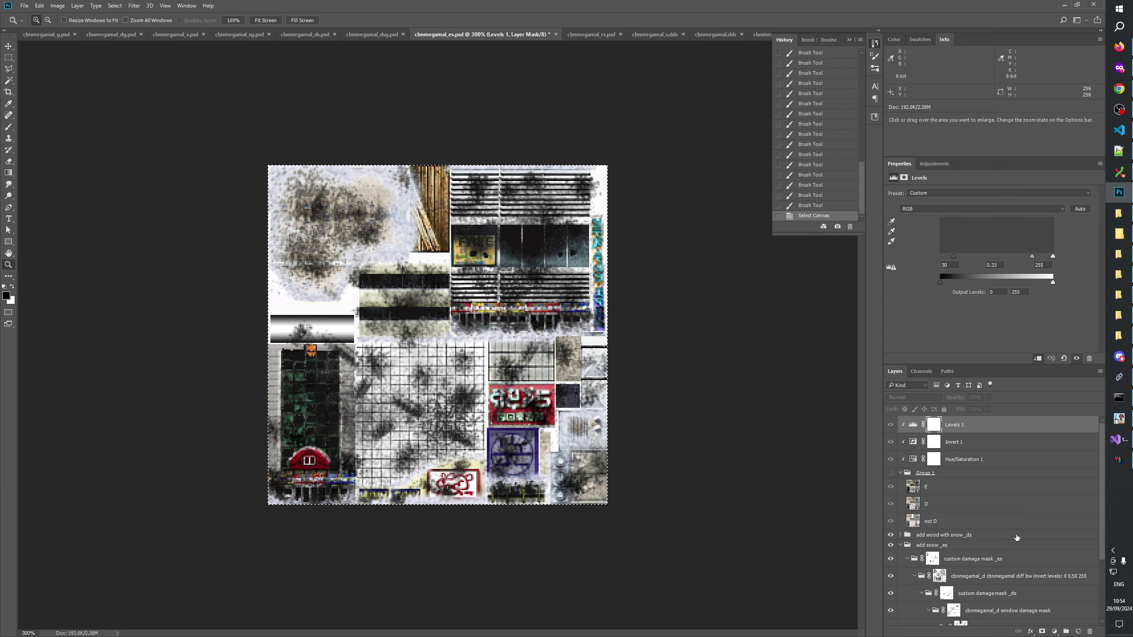
scroll(1022, 541, "down", 3)
double_click(1068, 528)
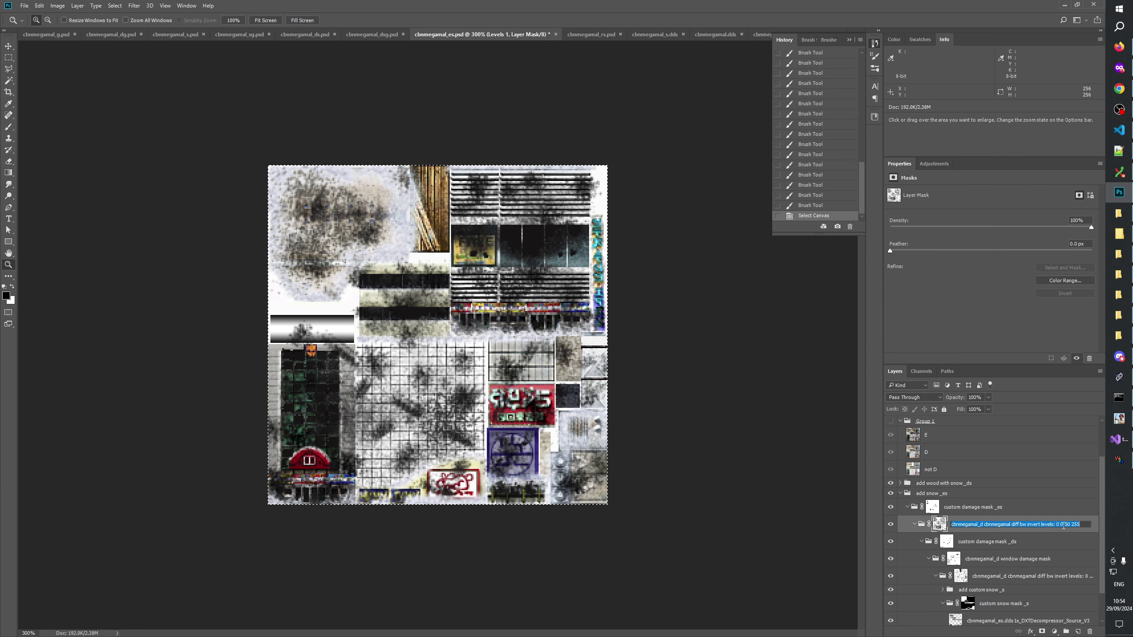
left_click(1068, 526)
key("BackSpace")
key("BackSpace")
type("30 0.")
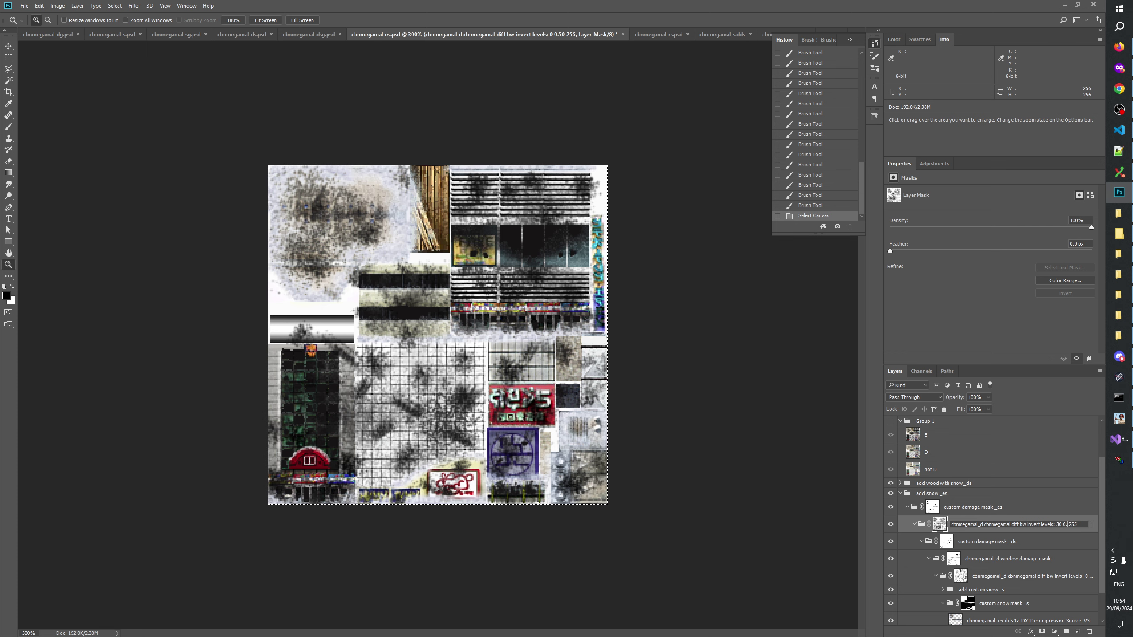
type("33")
key("Return")
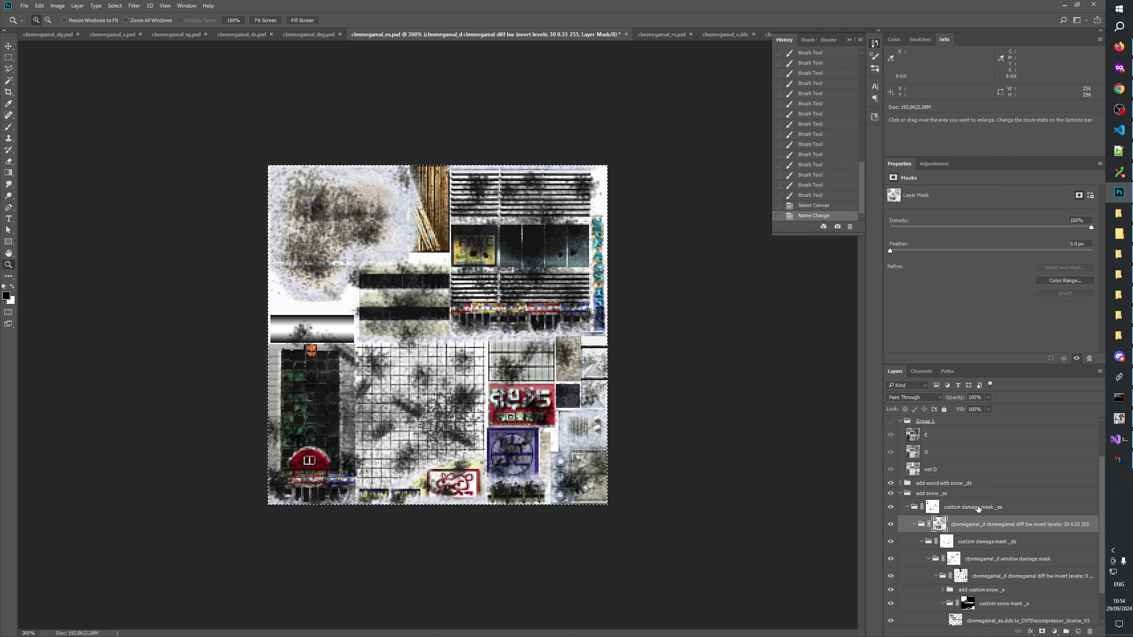
Duplicate the Background layer, move the copy to the very top of the layer stack and name it ES
scroll(978, 509, "up", 2)
scroll(913, 473, "down", 2)
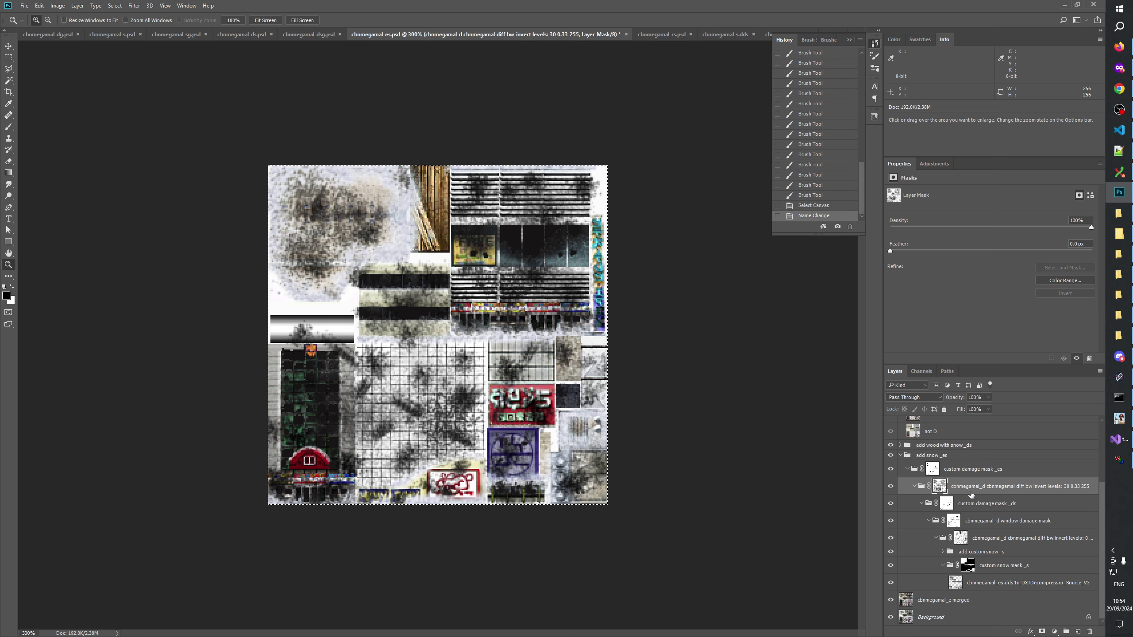
scroll(990, 567, "up", 2)
scroll(981, 549, "down", 1)
scroll(977, 539, "up", 1)
scroll(976, 539, "down", 3)
left_click(928, 620)
key("ctrl+j")
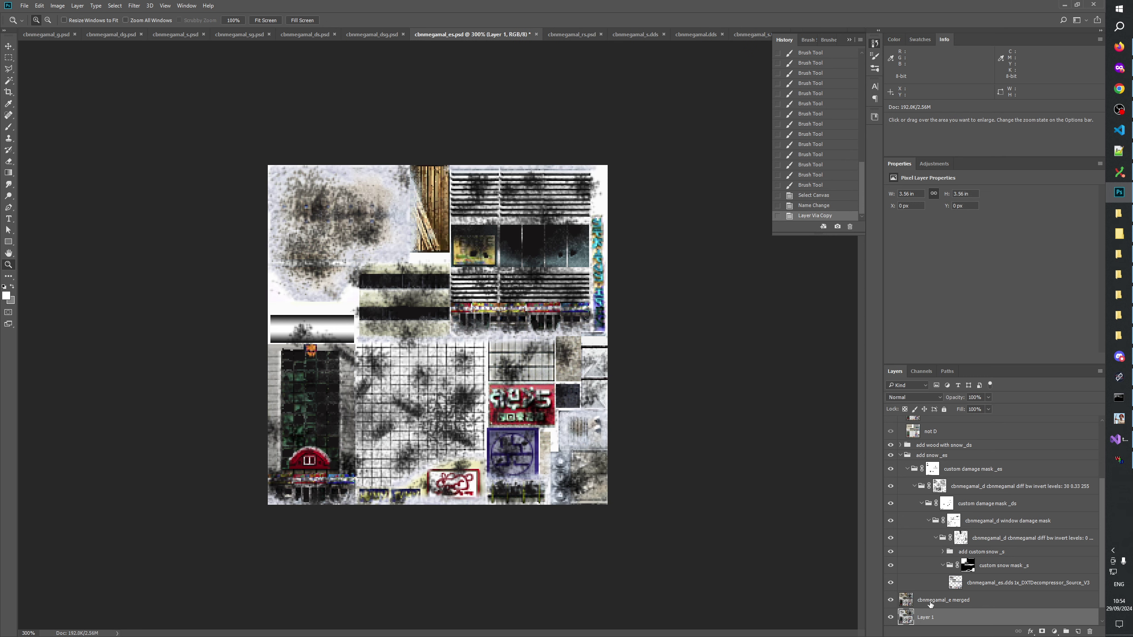
left_click_drag(935, 617, 954, 419)
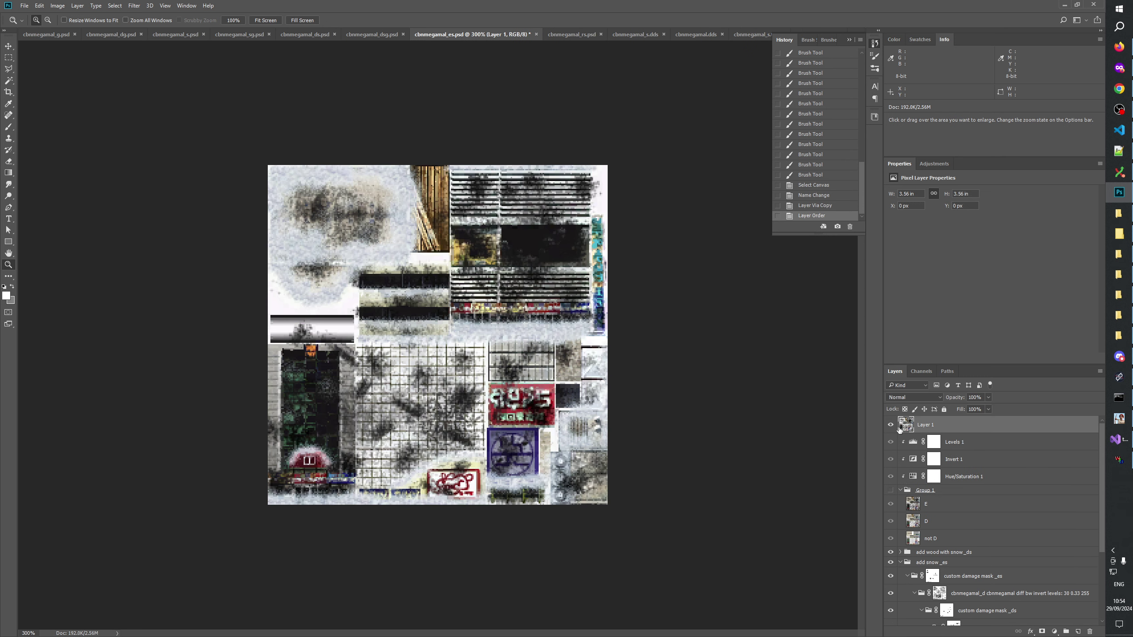
double_click(926, 425)
type("ES")
key("Return")
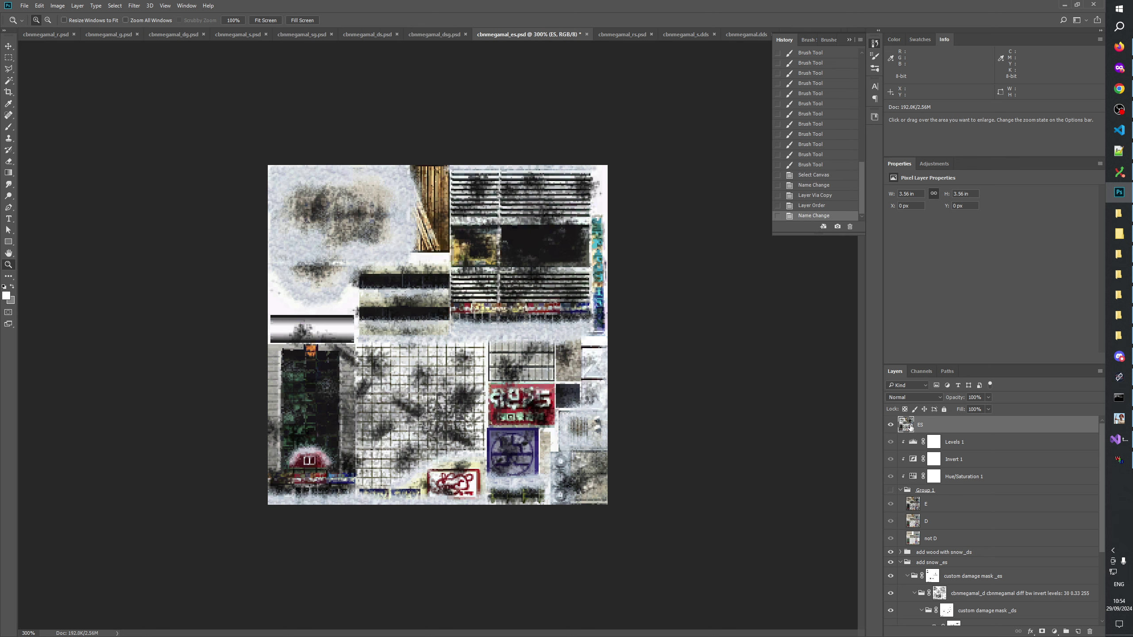
Hide and show the ES layer repeatedly at 300% and 400% zoom to compare the original texture with the edited one
left_click(892, 425)
left_click(892, 426)
left_click(892, 426)
left_click(892, 425)
left_click(891, 425)
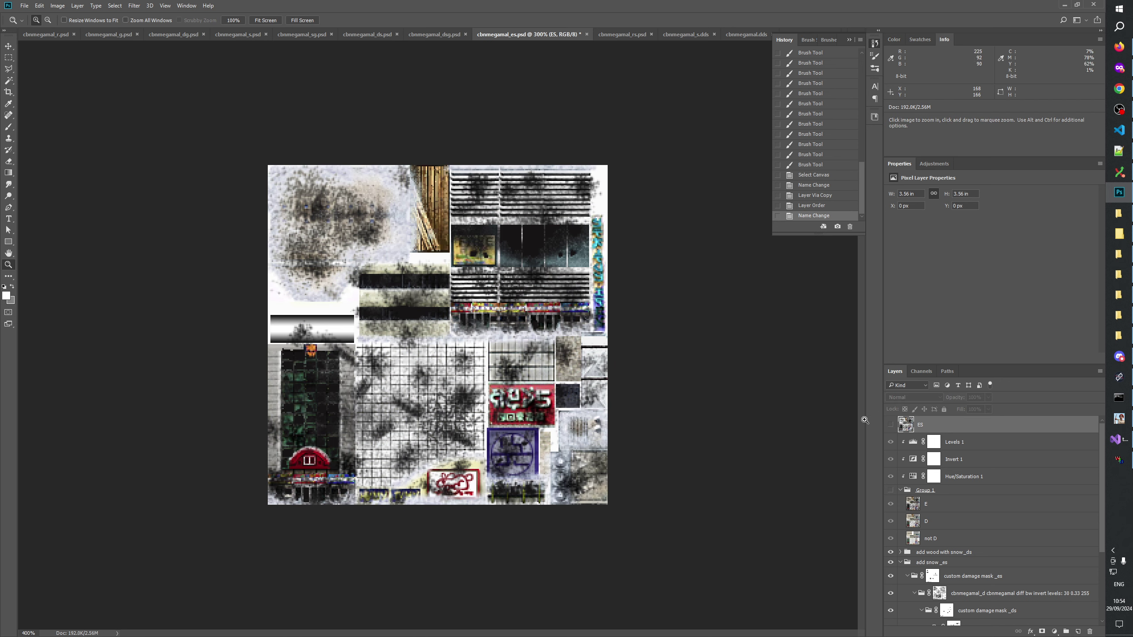
key("ctrl+plus")
left_click(891, 425)
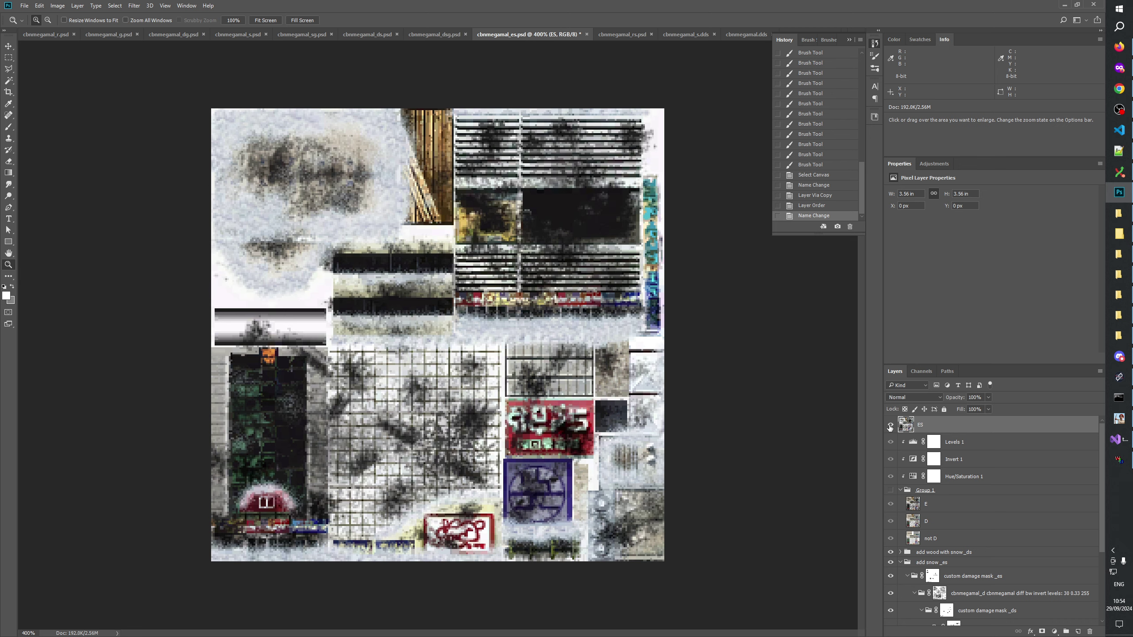
left_click(891, 426)
left_click(891, 426)
left_click(890, 427)
left_click(890, 426)
left_click(890, 427)
left_click(890, 426)
left_click(890, 426)
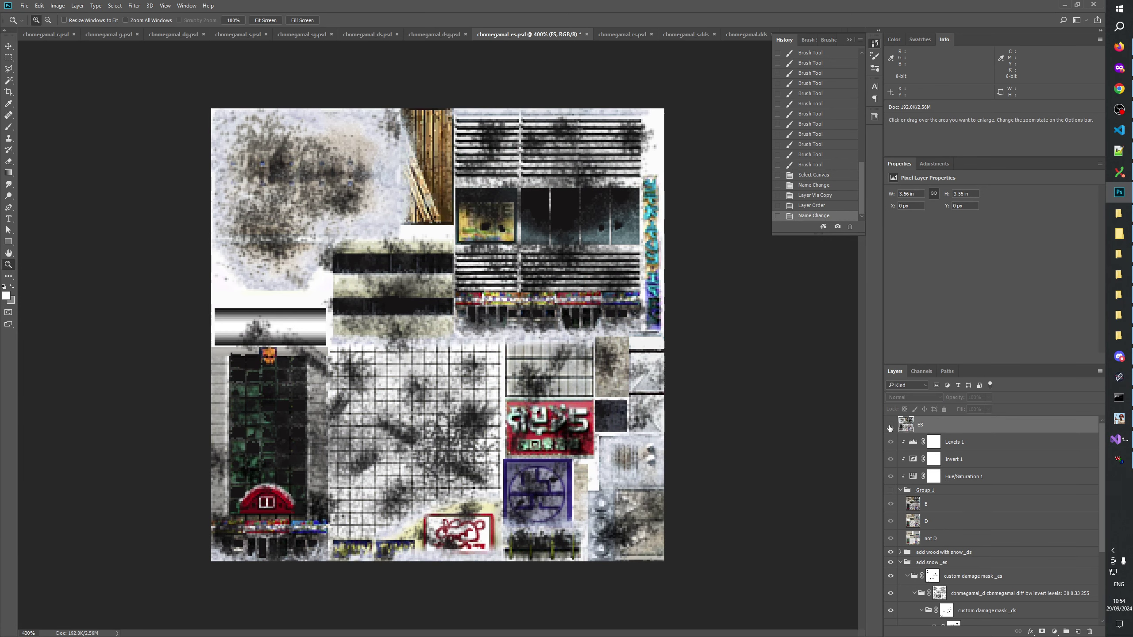
left_click(890, 426)
left_click(890, 426)
left_click(890, 427)
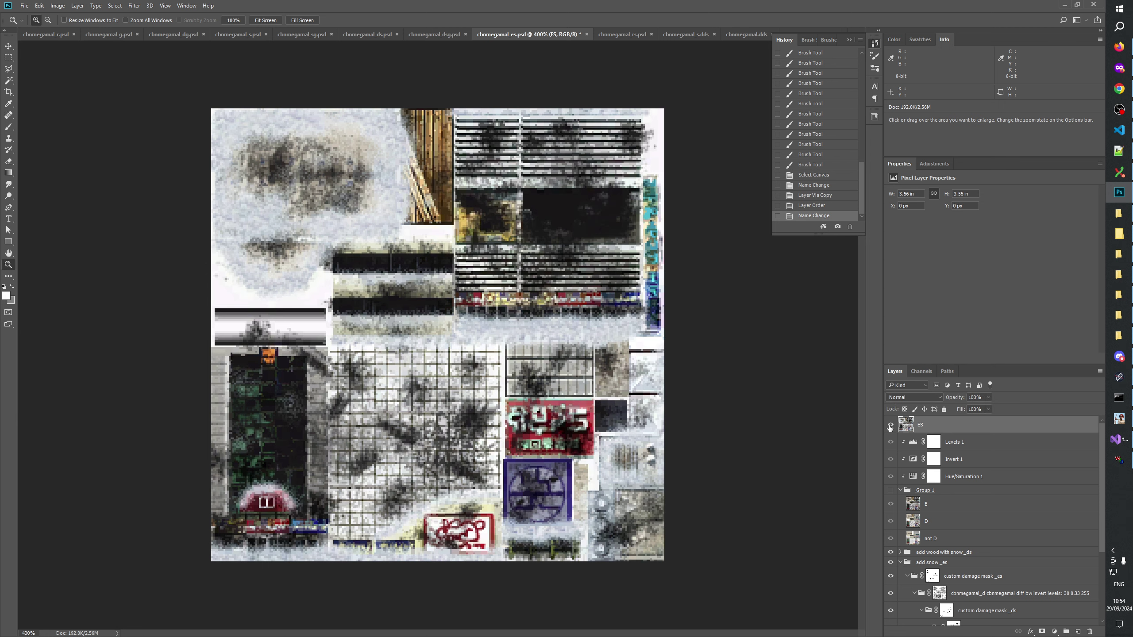
left_click(890, 427)
left_click(890, 427)
left_click(890, 427)
left_click(890, 427)
left_click(890, 427)
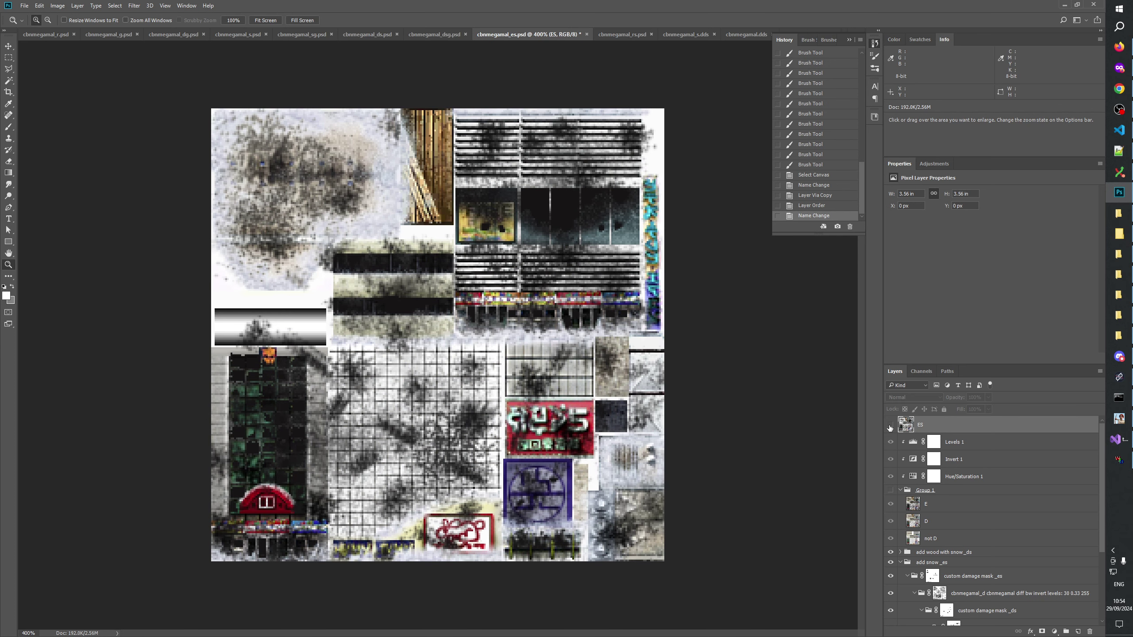
left_click(890, 427)
left_click(890, 426)
Switch to TextureChangelog.txt in Notepad++ and compare the cbnmegamal_es entry with the cbnmegamal_e entry
left_click(1119, 151)
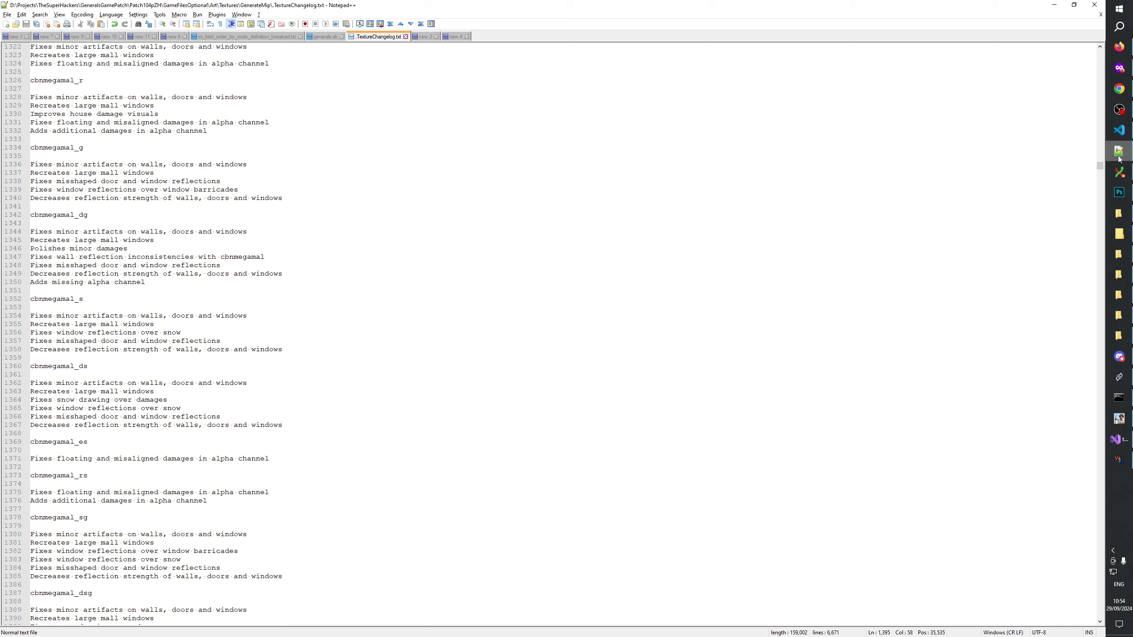
scroll(104, 411, "down", 1)
left_click(76, 433)
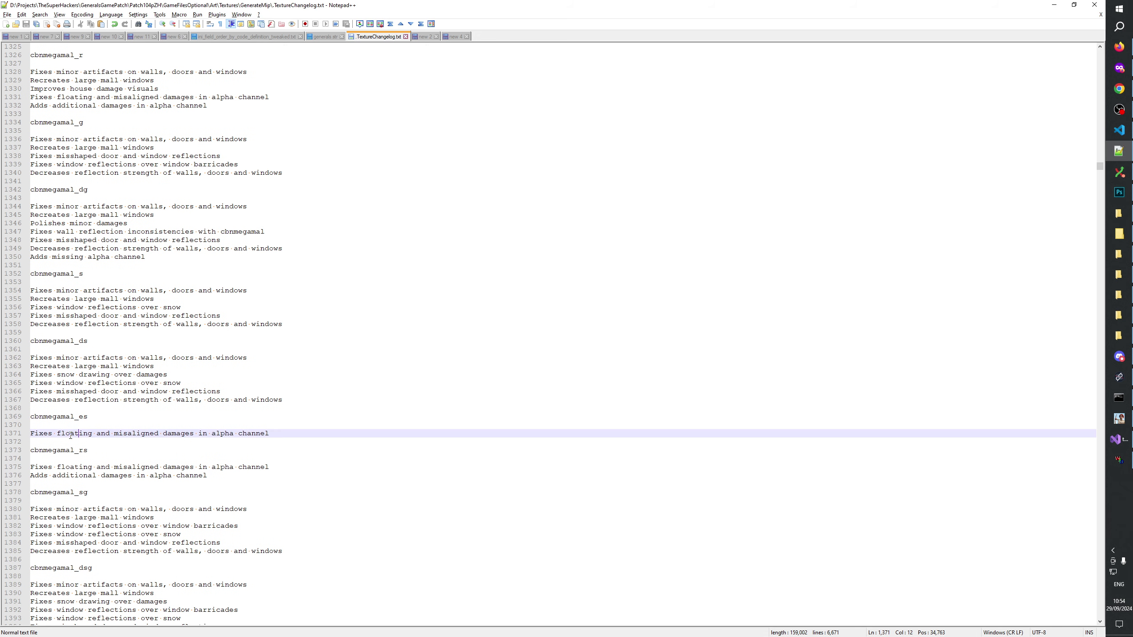
scroll(71, 436, "up", 3)
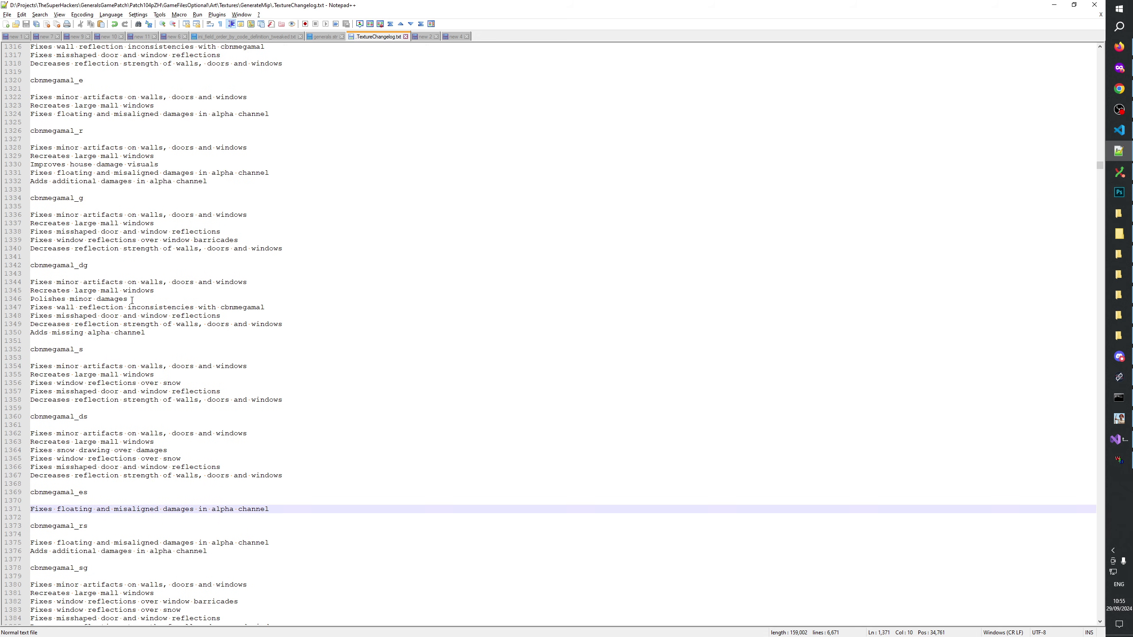
scroll(132, 301, "up", 5)
left_click(90, 223)
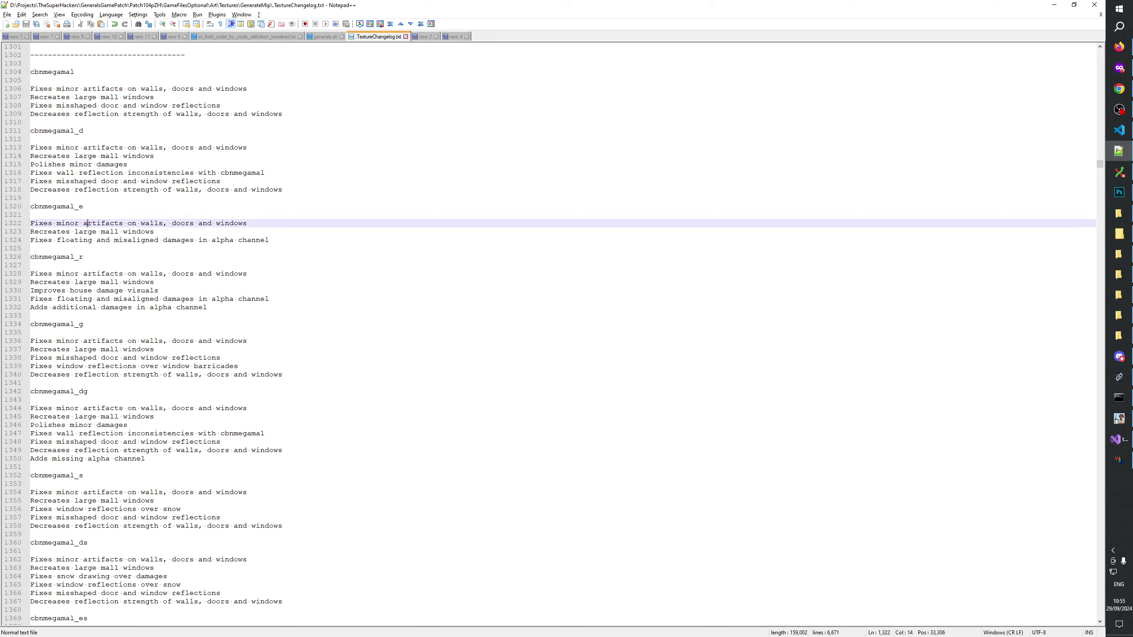
left_click(145, 231)
left_click(149, 239)
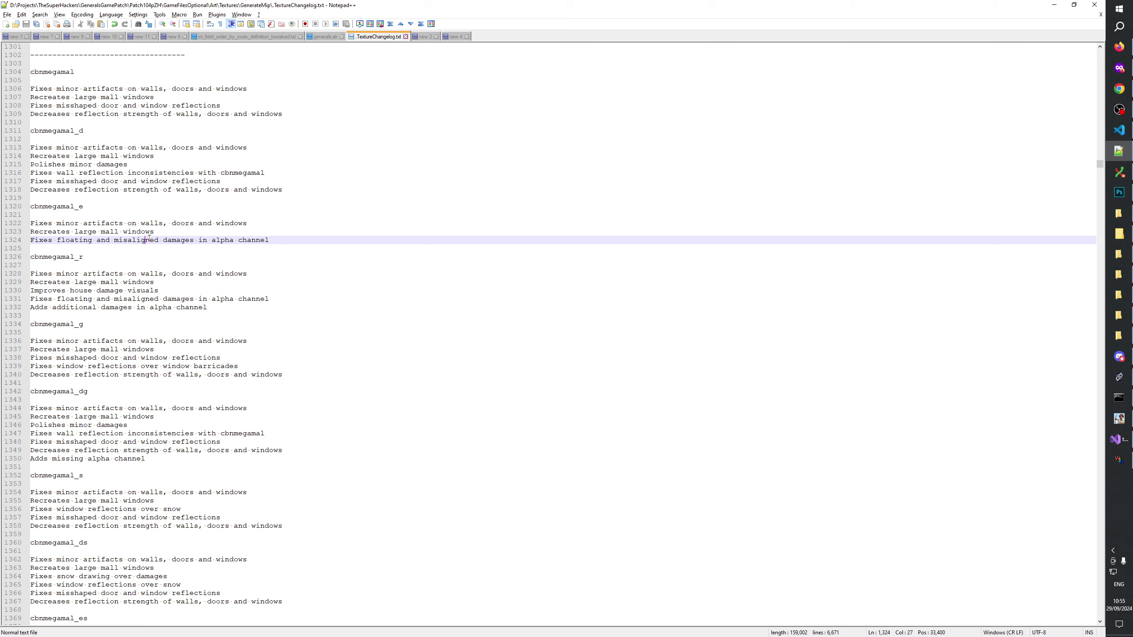
Copy "Fixes minor artifacts on walls, doors and windows" and "Recreates large mall windows" from cbnmegamal_e to the start of the cbnmegamal_es notes
left_click_drag(258, 233, 1, 225)
scroll(235, 311, "down", 7)
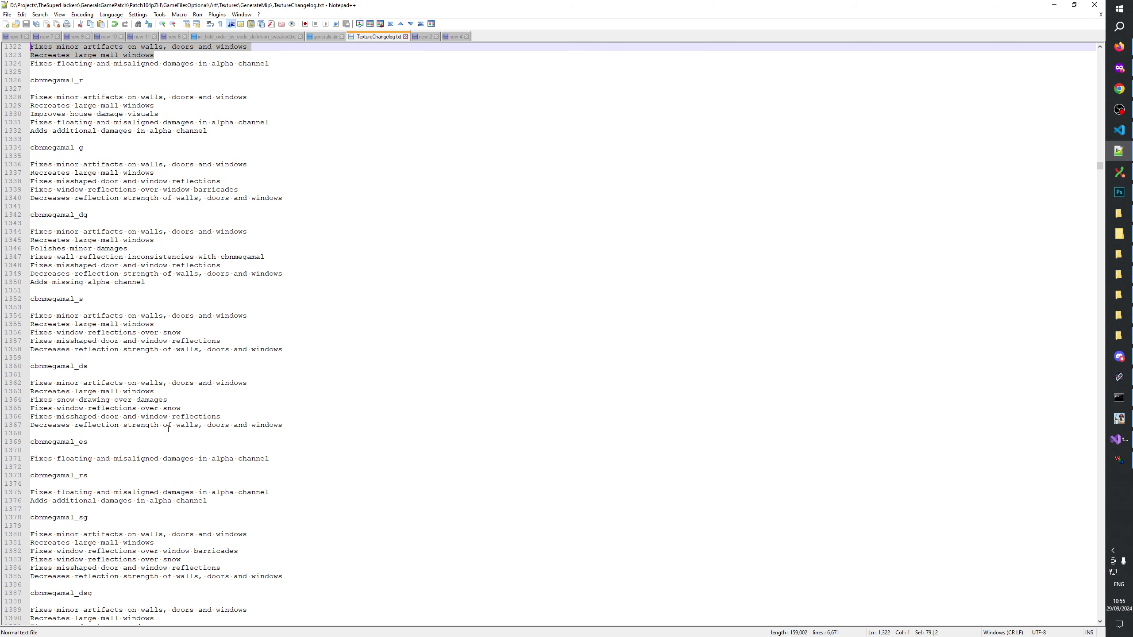
left_click(96, 454)
key("Return")
key("ctrl+v")
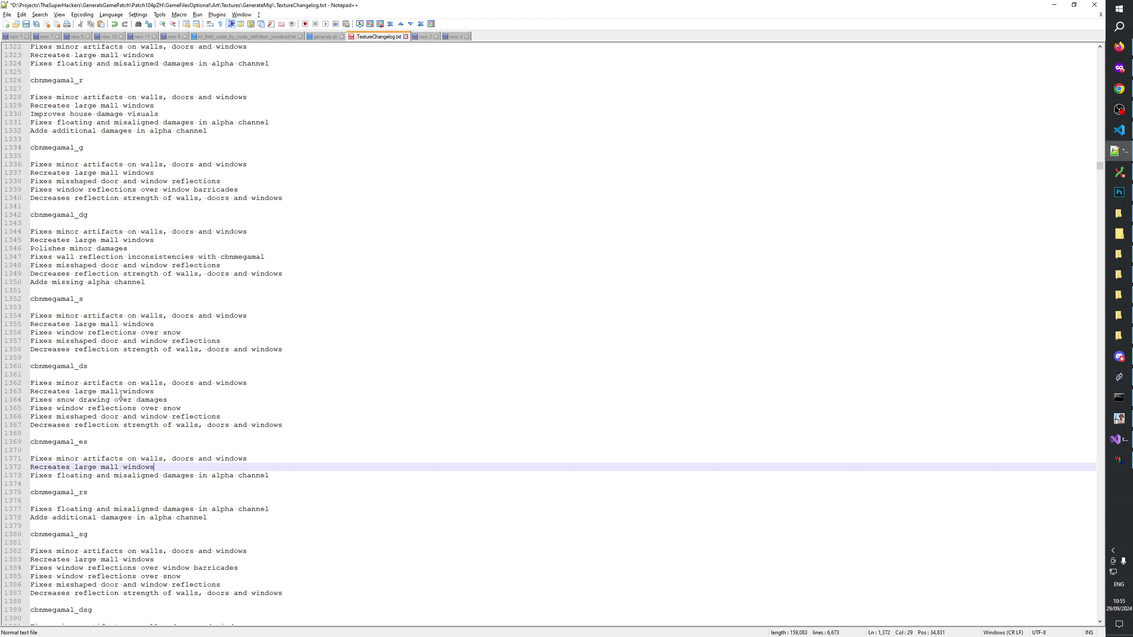
Copy the line "Fixes snow drawing over damages" from cbnmegamal_ds into cbnmegamal_es, below "Recreates large mall windows"
left_click_drag(168, 402, 26, 400)
key("ctrl+c")
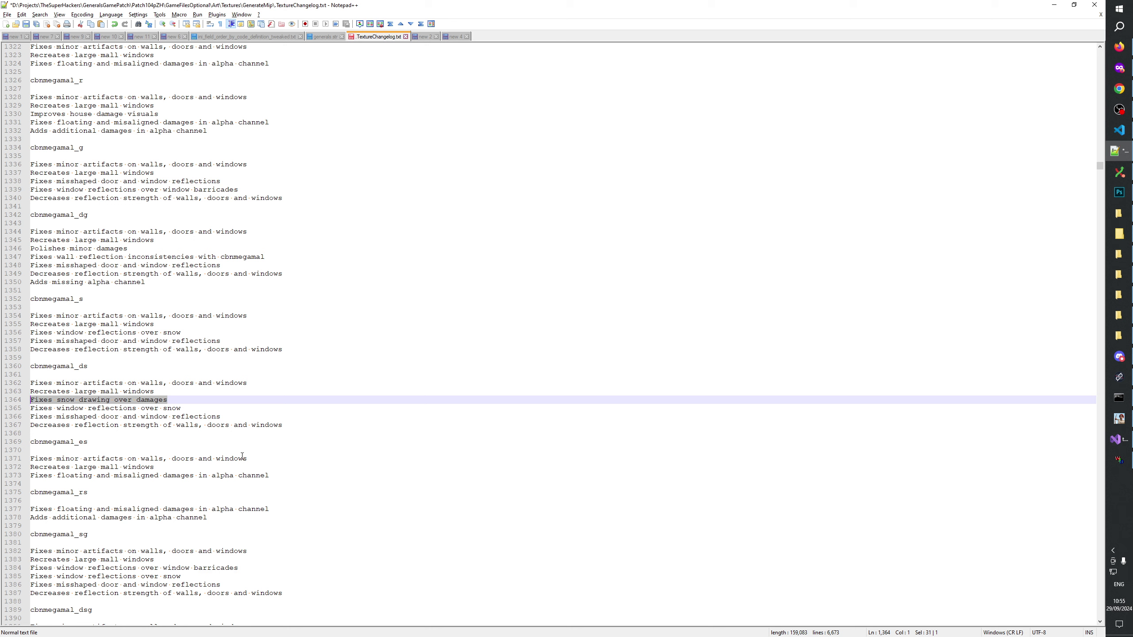
left_click(268, 458)
key("Down")
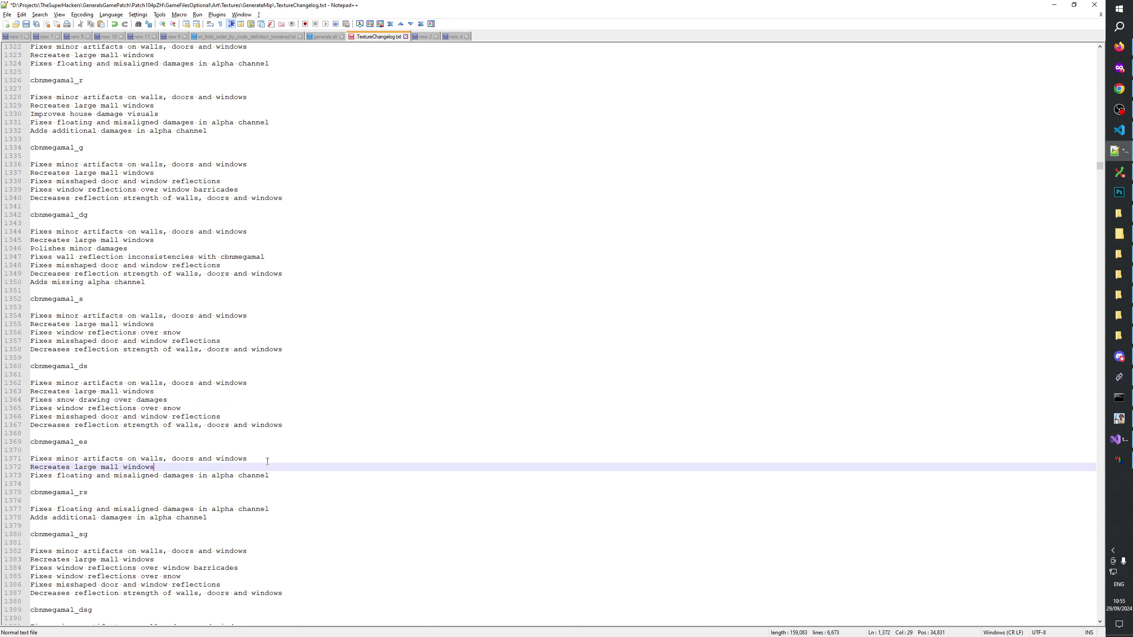
key("Return")
key("ctrl+v")
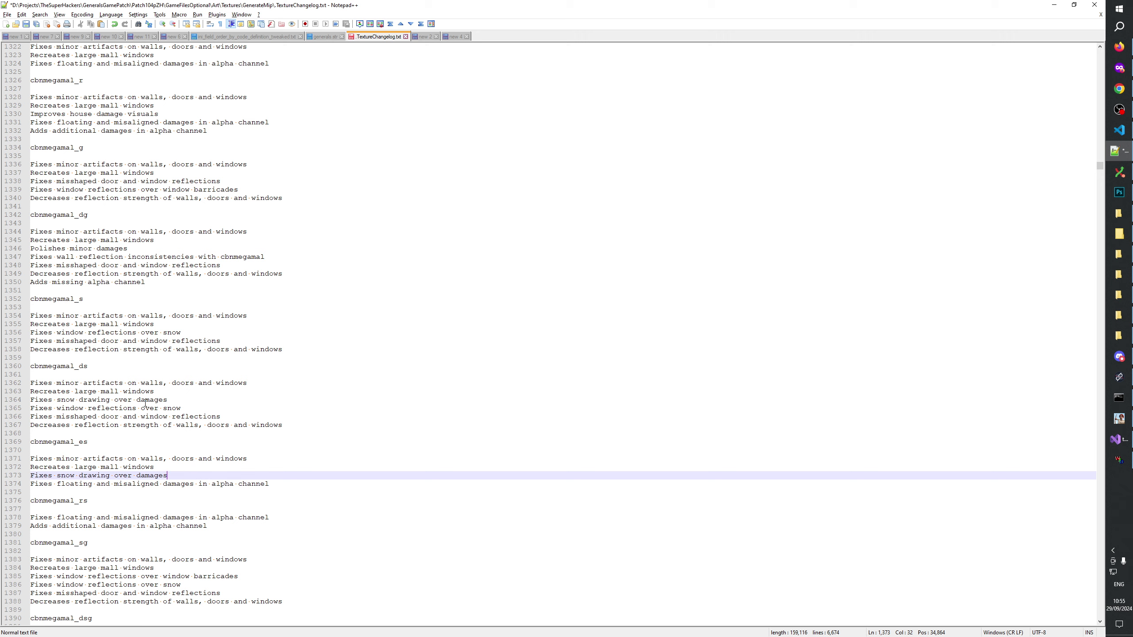
left_click(177, 400)
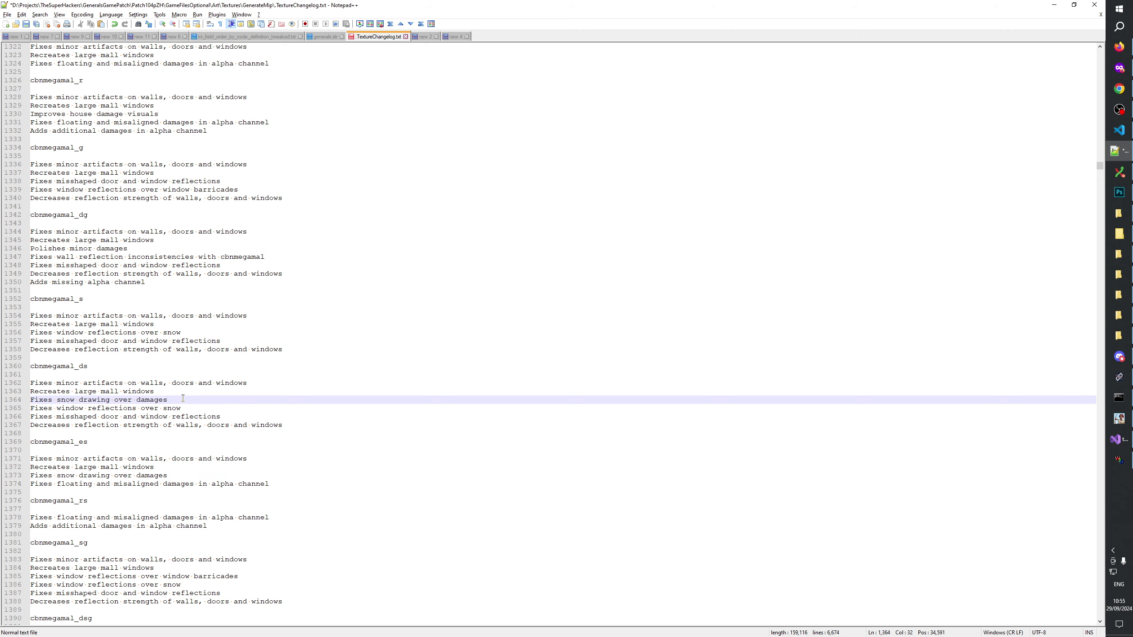
left_click_drag(183, 398, 19, 401)
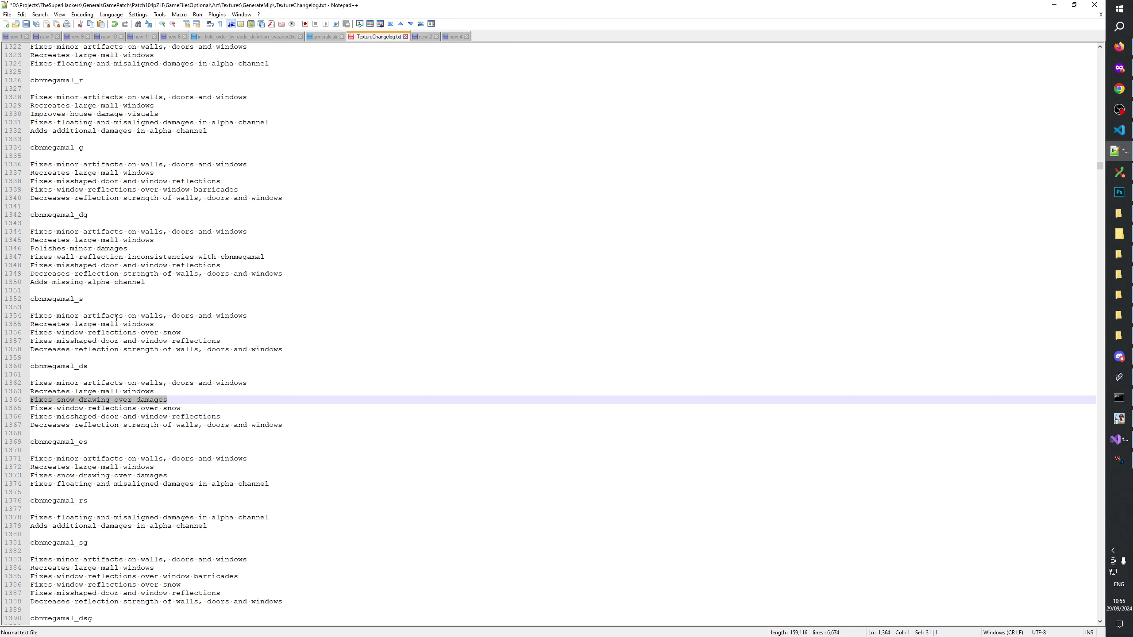
scroll(170, 341, "up", 2)
left_click(162, 295)
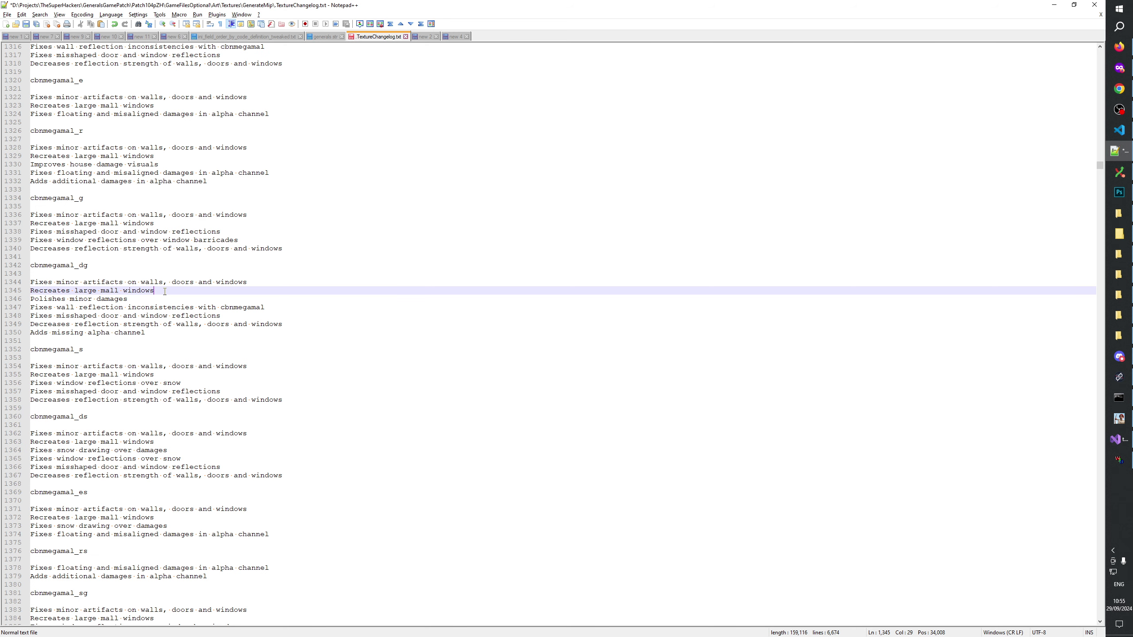
left_click(157, 297)
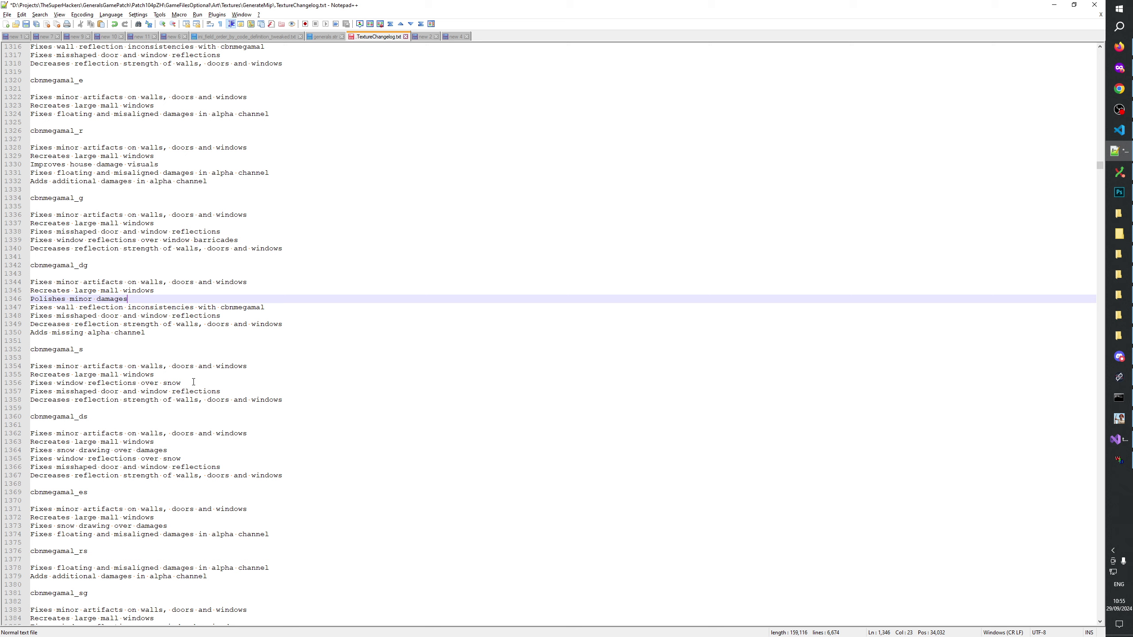
Try moving the line "Fixes window reflections over snow" to the start of the cbnmegamal_s notes
left_click_drag(193, 382, 27, 383)
key("ctrl+c")
key("Delete")
left_click(91, 359)
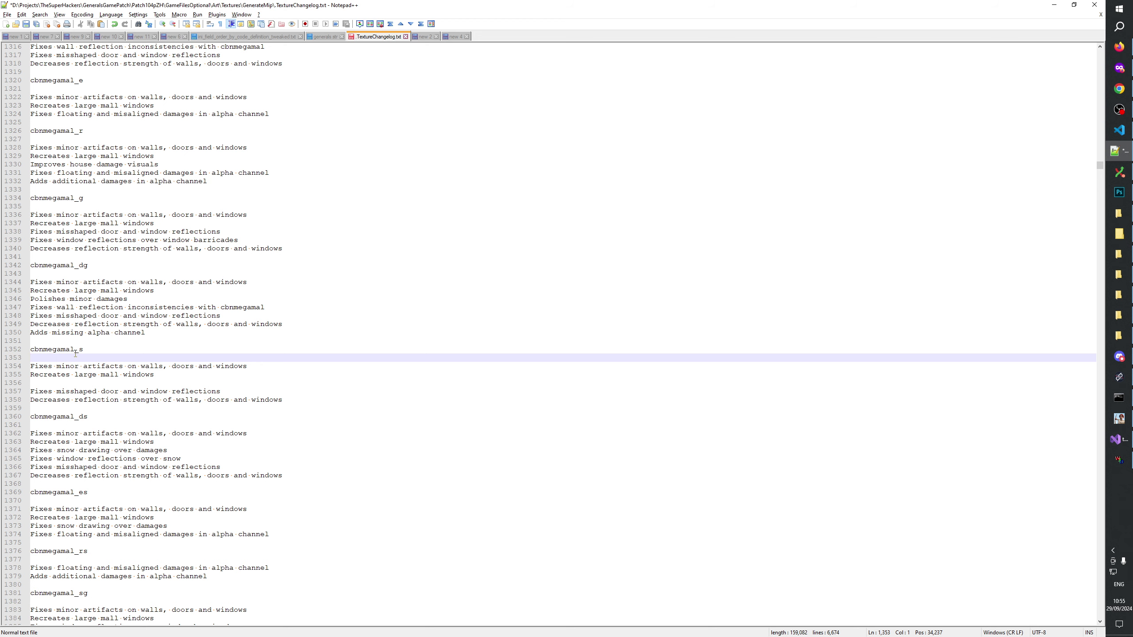
key("Return")
key("ctrl+v")
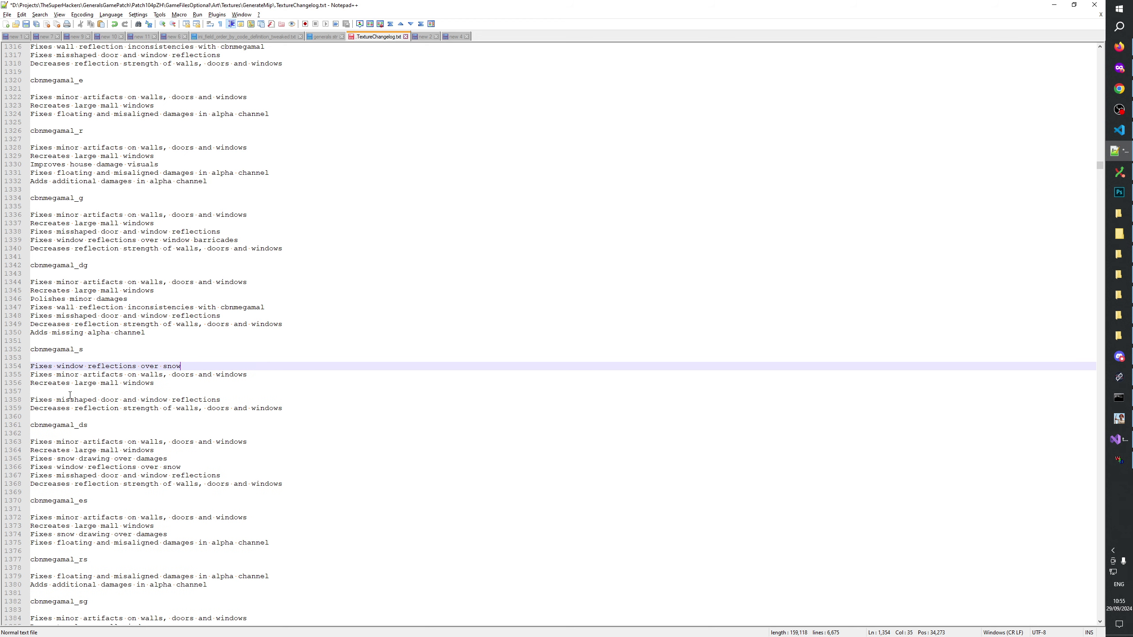
Put "Fixes window reflections over snow" back on the empty line below "Recreates large mall windows" in the cbnmegamal_s entry
key("shift+Home")
key("BackSpace")
key("BackSpace")
key("Down")
key("Down")
key("Down")
key("ctrl+v")
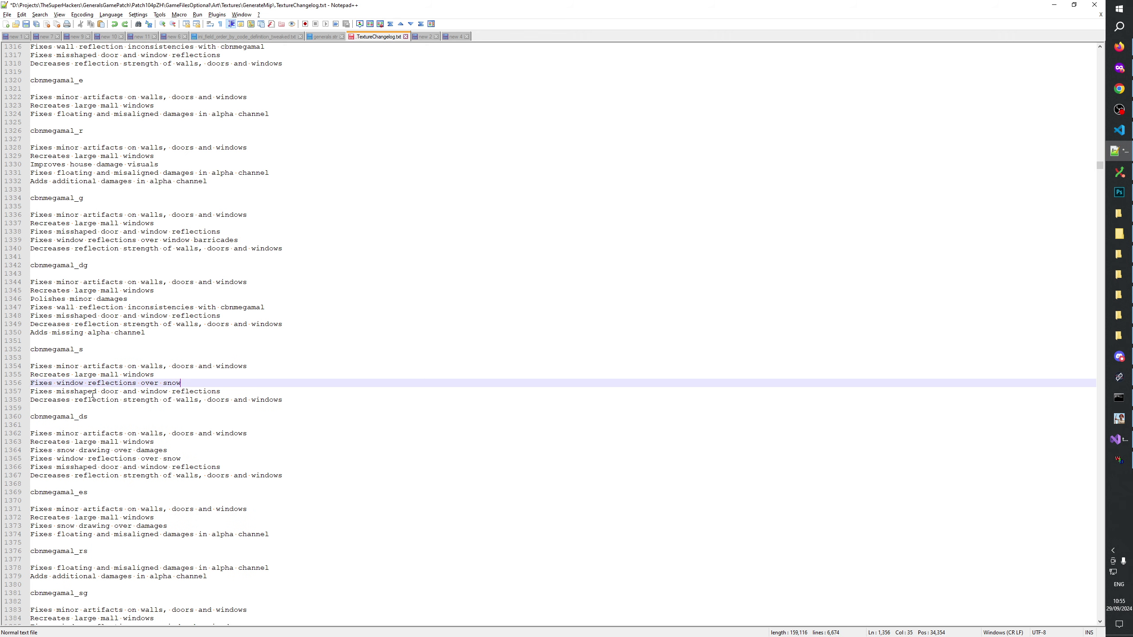
left_click(78, 450)
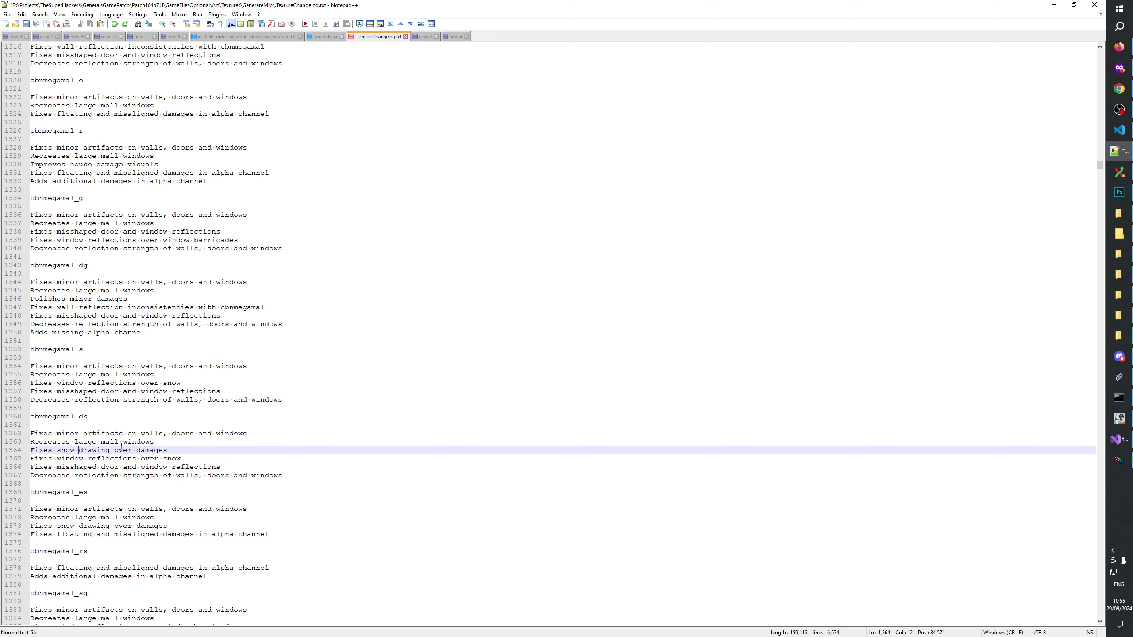
scroll(150, 447, "down", 2)
left_click(182, 476)
scroll(182, 475, "down", 3)
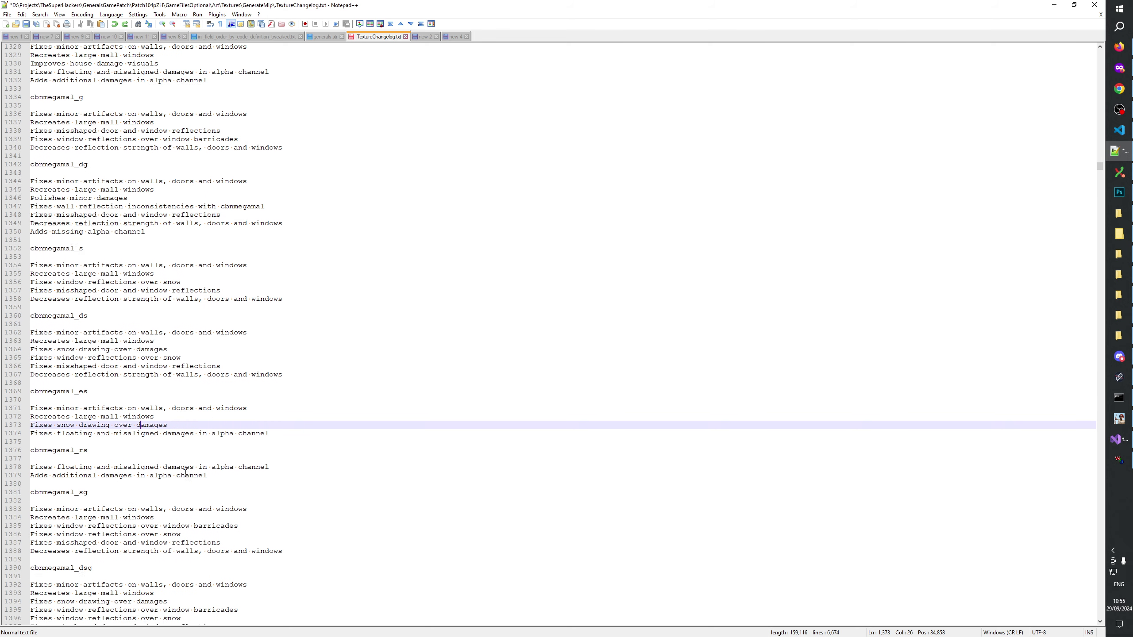
Save the changelog, then copy the first three cbnmegamal_es notes to the start of the cbnmegamal_rs notes
key("ctrl+s")
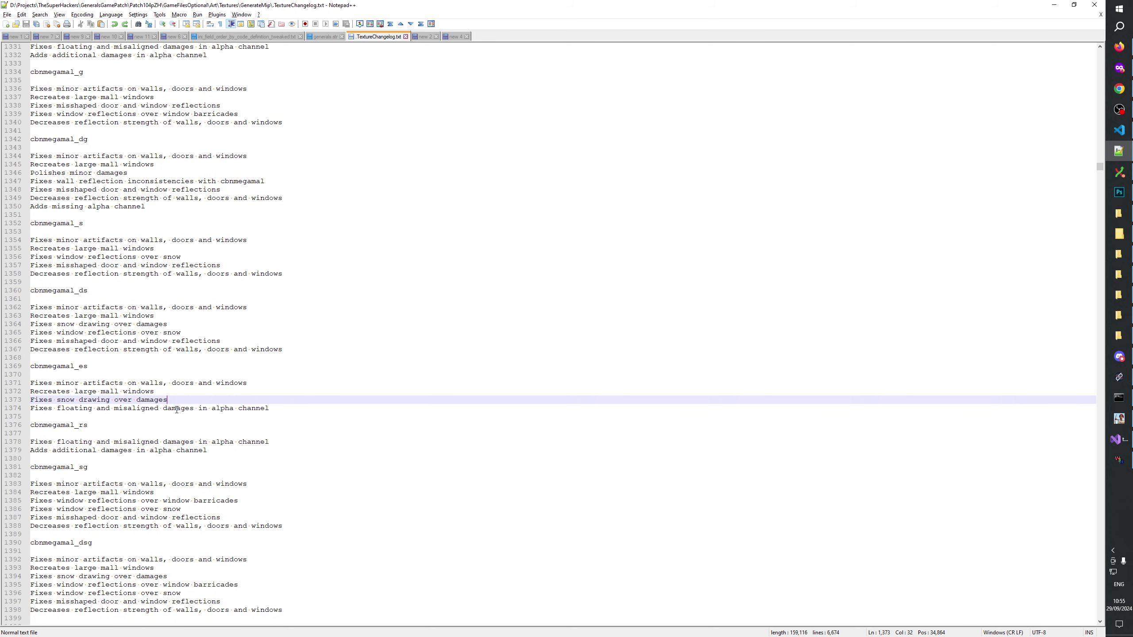
left_click(102, 442)
left_click(96, 430)
left_click_drag(172, 397, 1, 380)
key("ctrl+c")
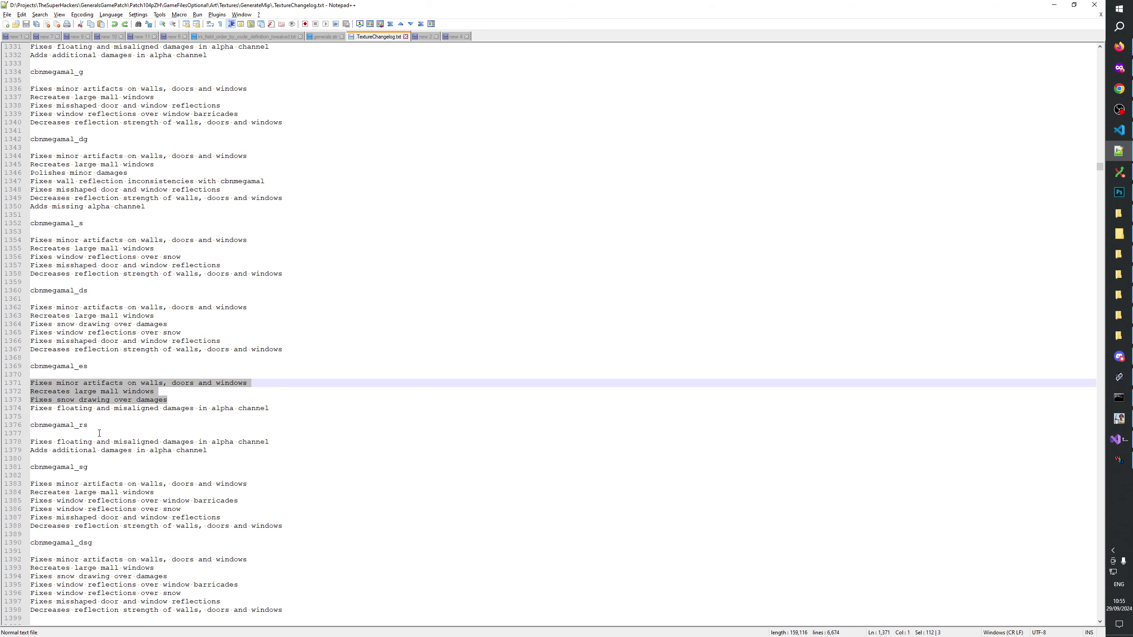
left_click(87, 434)
key("Return")
key("ctrl+v")
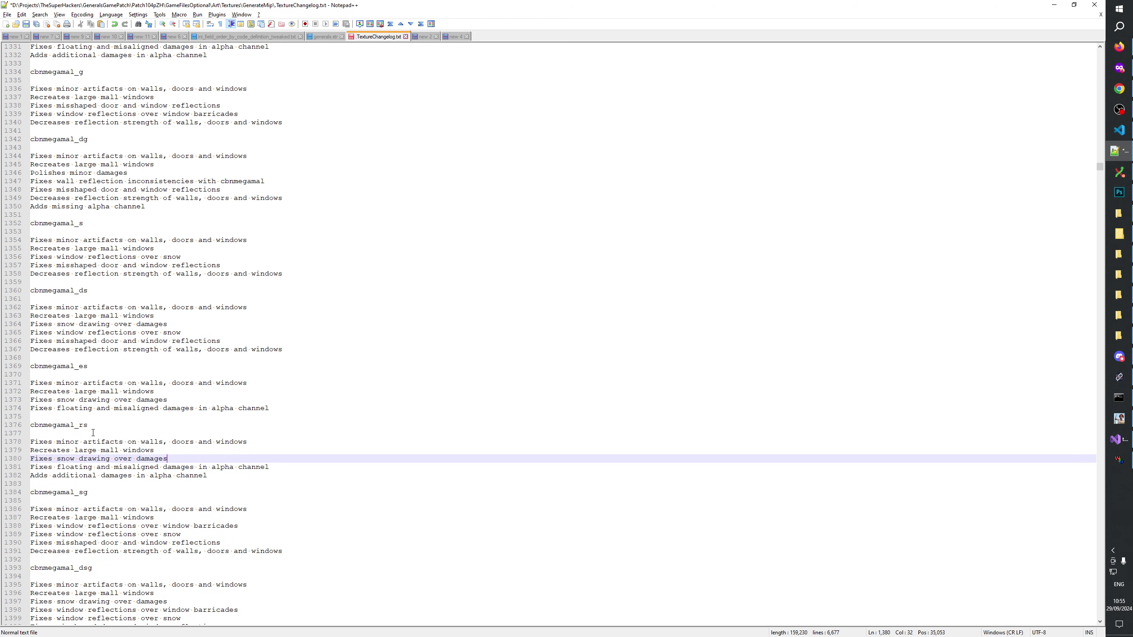
Review the cbnmegamal_es notes on mall windows and snow over damages, and compare them with the earlier cbnmegamal entries
left_click(107, 391)
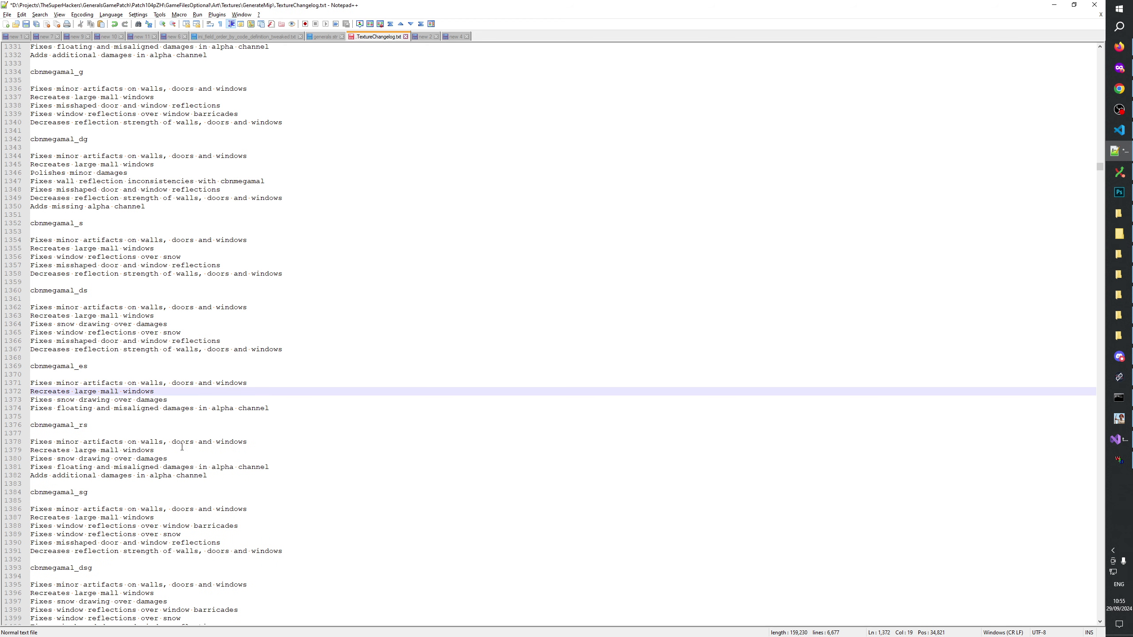
scroll(182, 447, "up", 5)
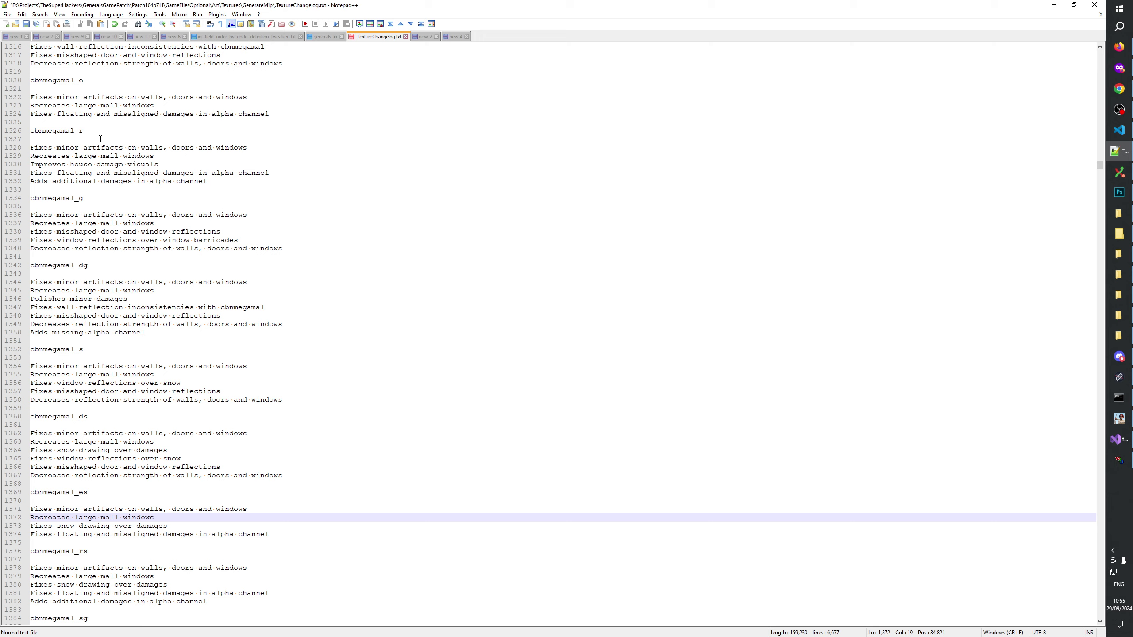
scroll(116, 400, "down", 5)
left_click(116, 400)
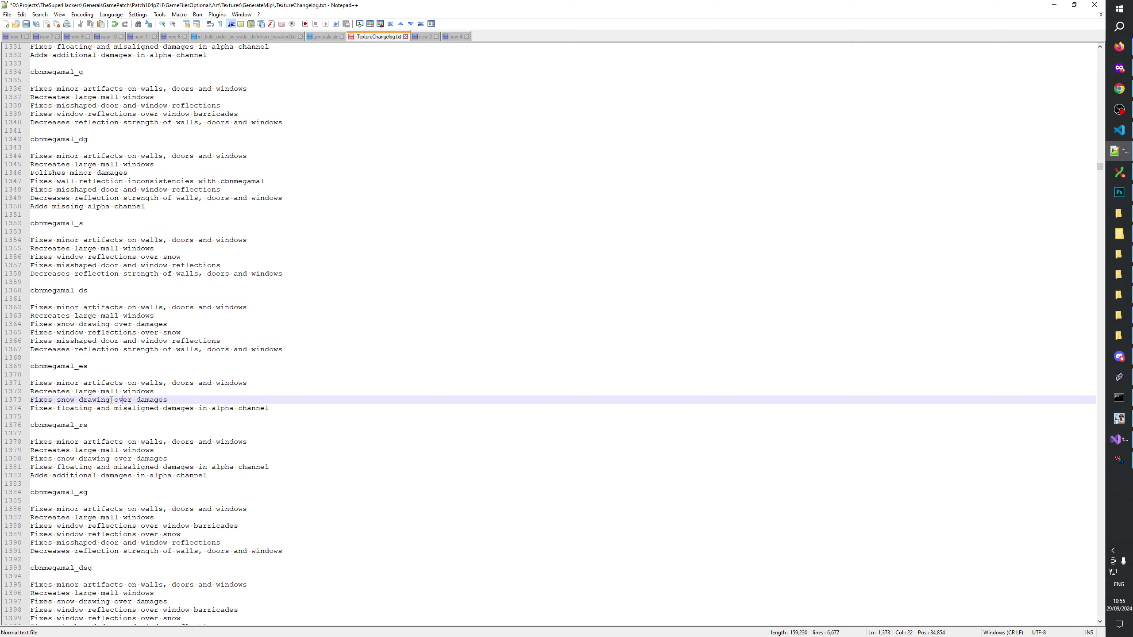
left_click(109, 391)
double_click(109, 391)
left_click(132, 391)
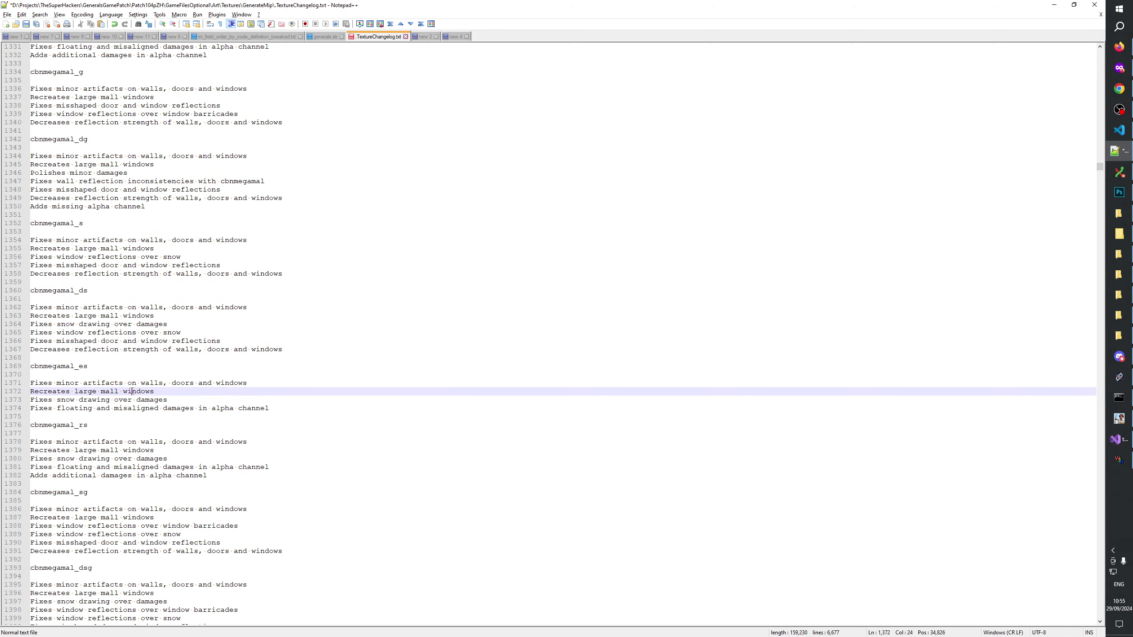
double_click(132, 392)
left_click(132, 392)
left_click(138, 399)
left_click(139, 391)
double_click(139, 391)
left_click(139, 391)
left_click_drag(179, 389, 9, 391)
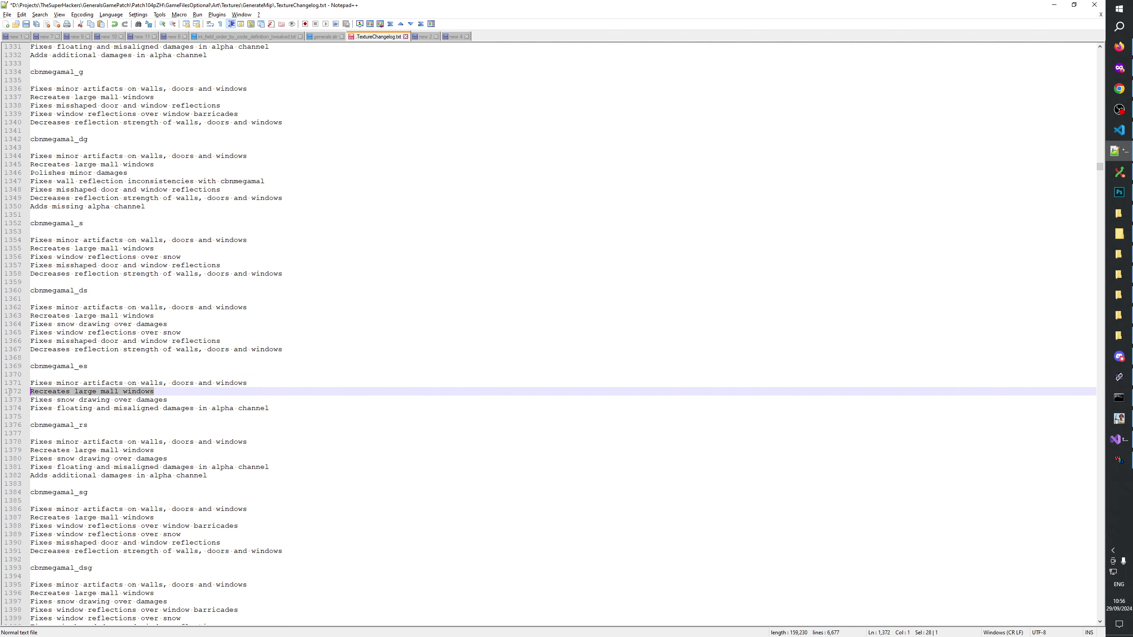
left_click(75, 400)
double_click(71, 399)
left_click(84, 400)
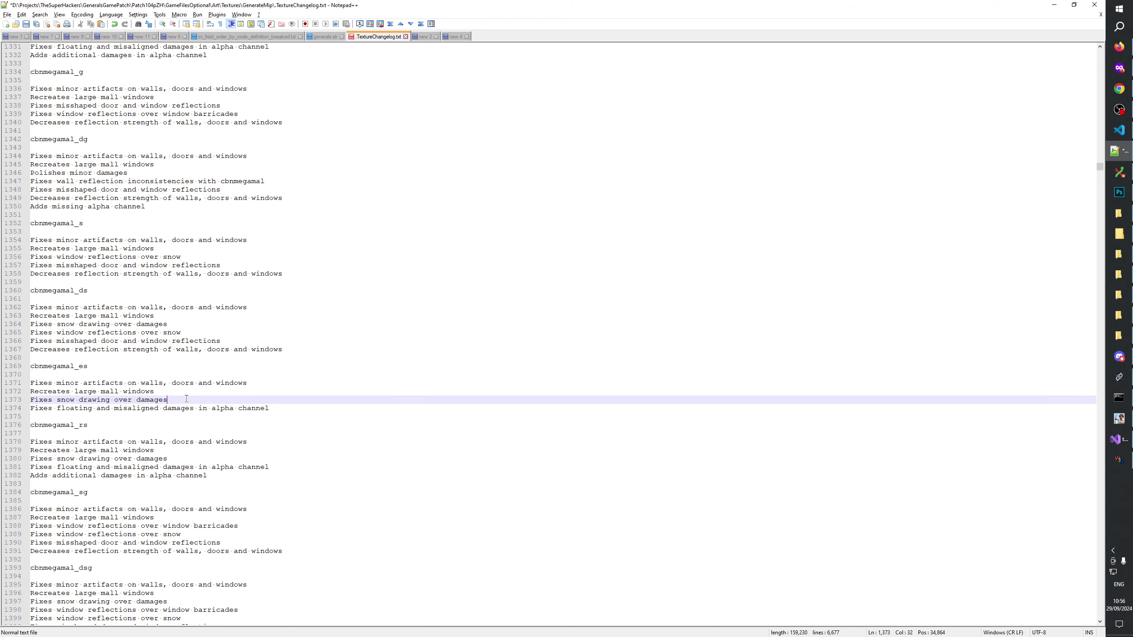
Save TextureChangelog.txt and check the damage notes that end the cbnmegamal_es and cbnmegamal_rs entries
key("ctrl+s")
left_click(158, 383)
key("Down")
key("Down")
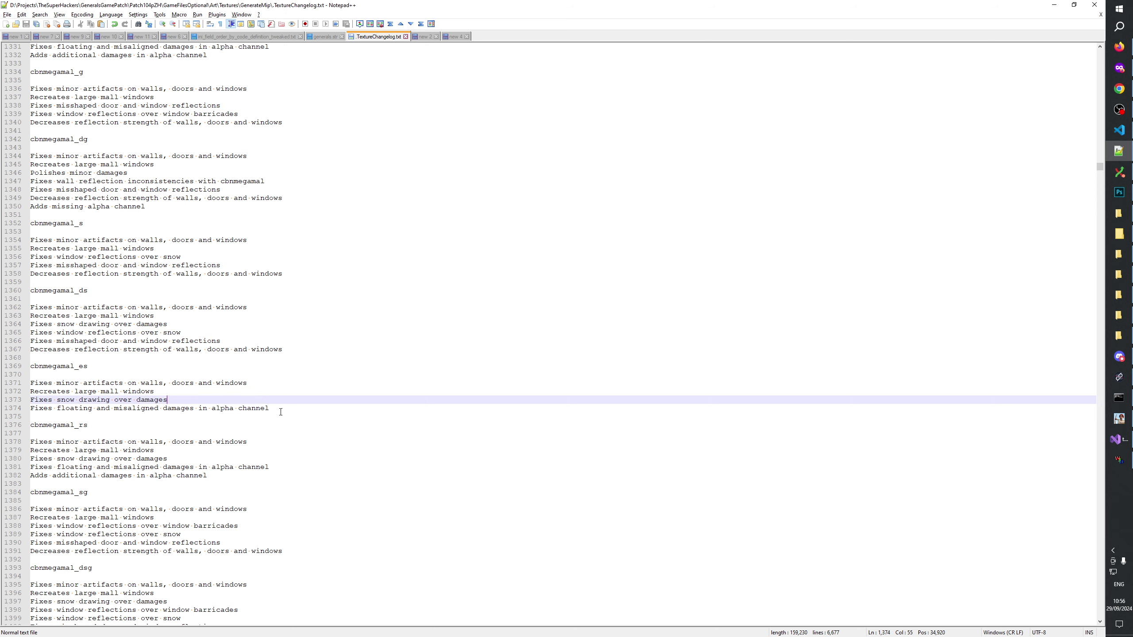
left_click(273, 409)
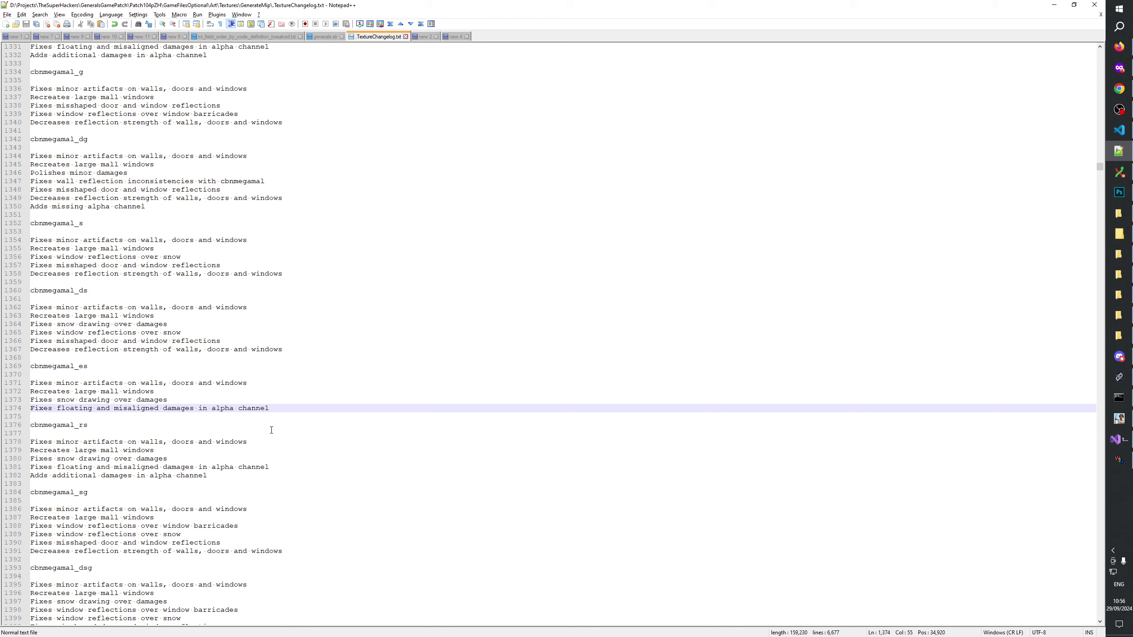
left_click(229, 477)
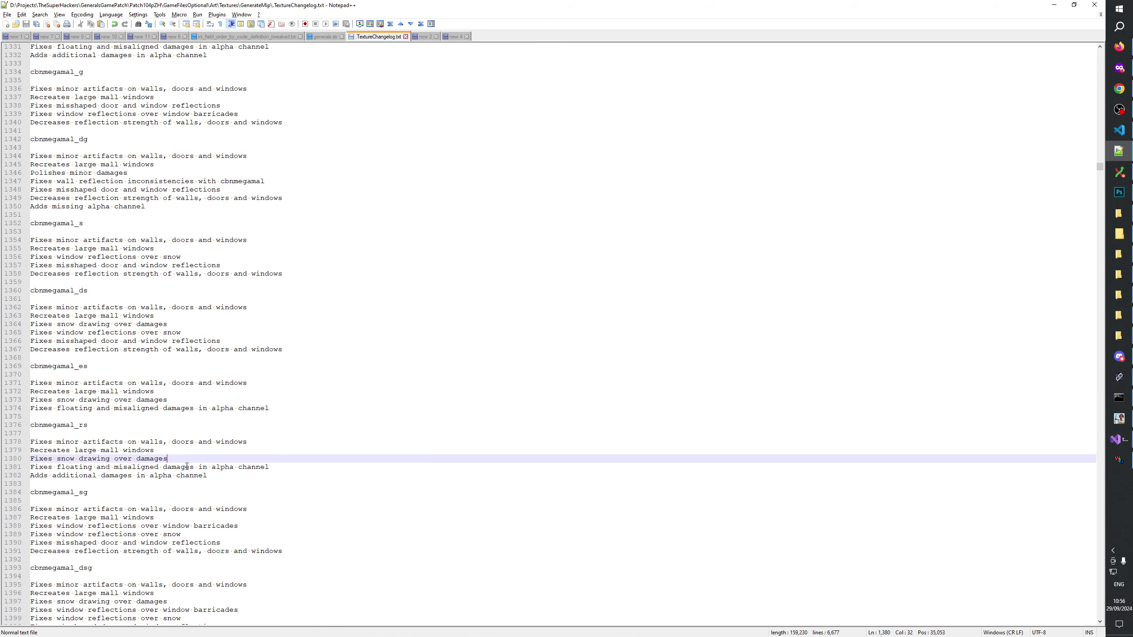
left_click(192, 467)
left_click(229, 475)
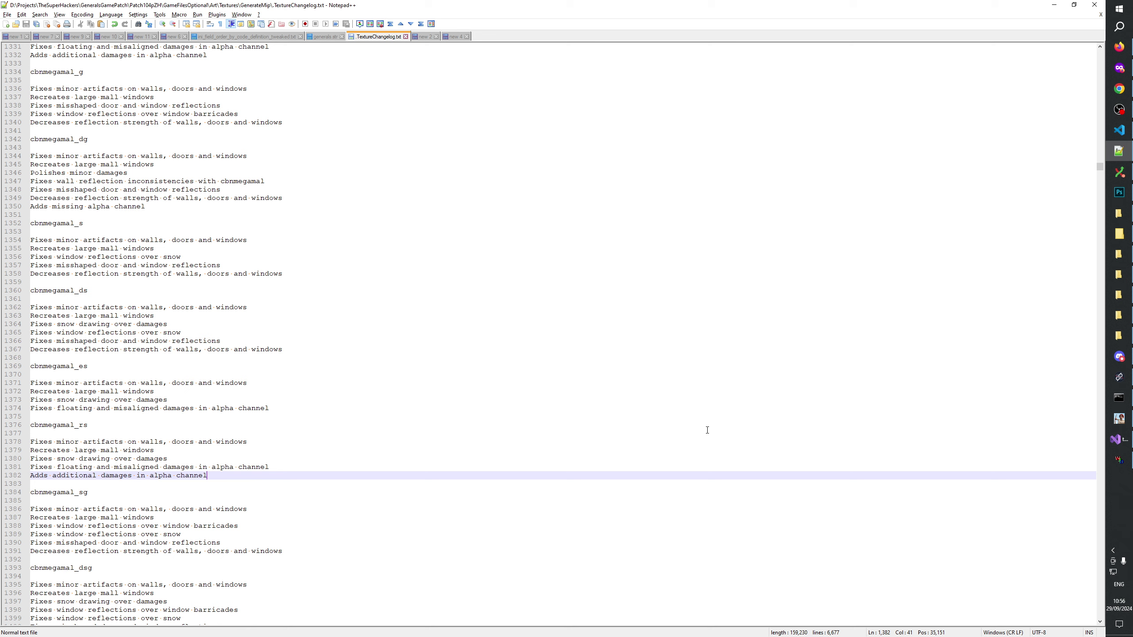
Find cbnmegamal.txt in the GenerateMip folder in File Explorer and open it in Notepad
left_click(1119, 193)
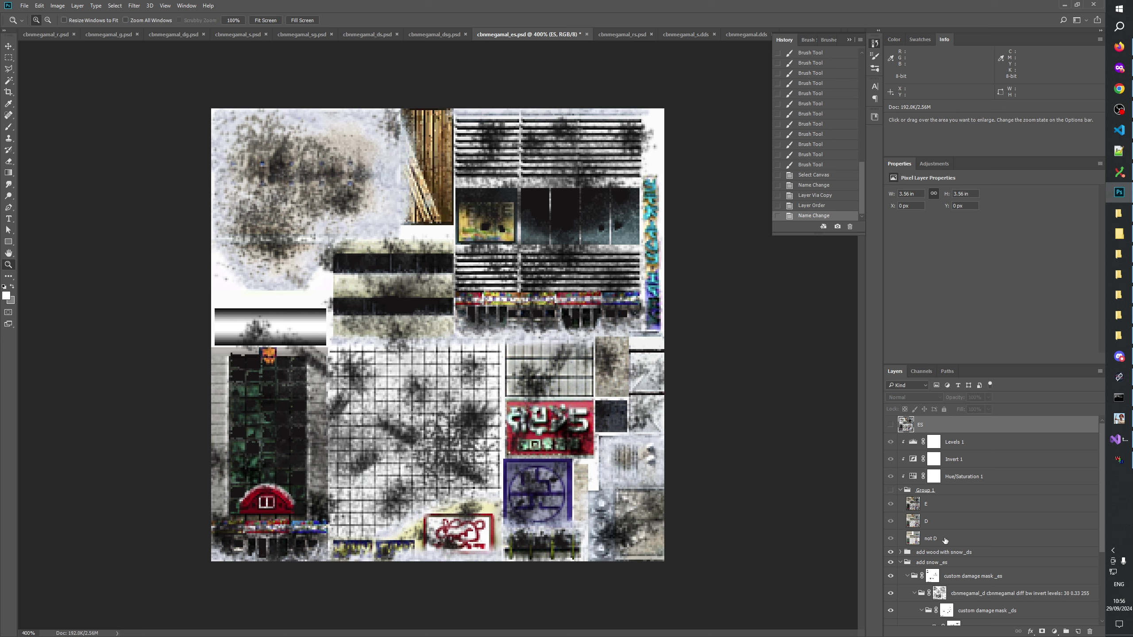
left_click(1124, 319)
left_click(1123, 336)
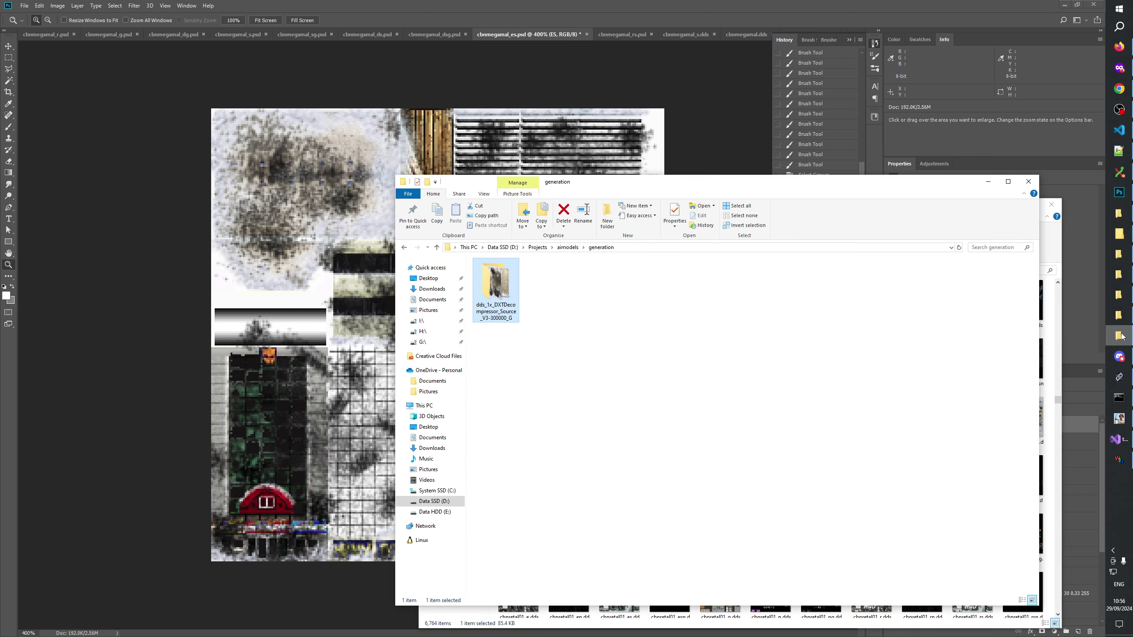
left_click(1121, 275)
left_click(1125, 263)
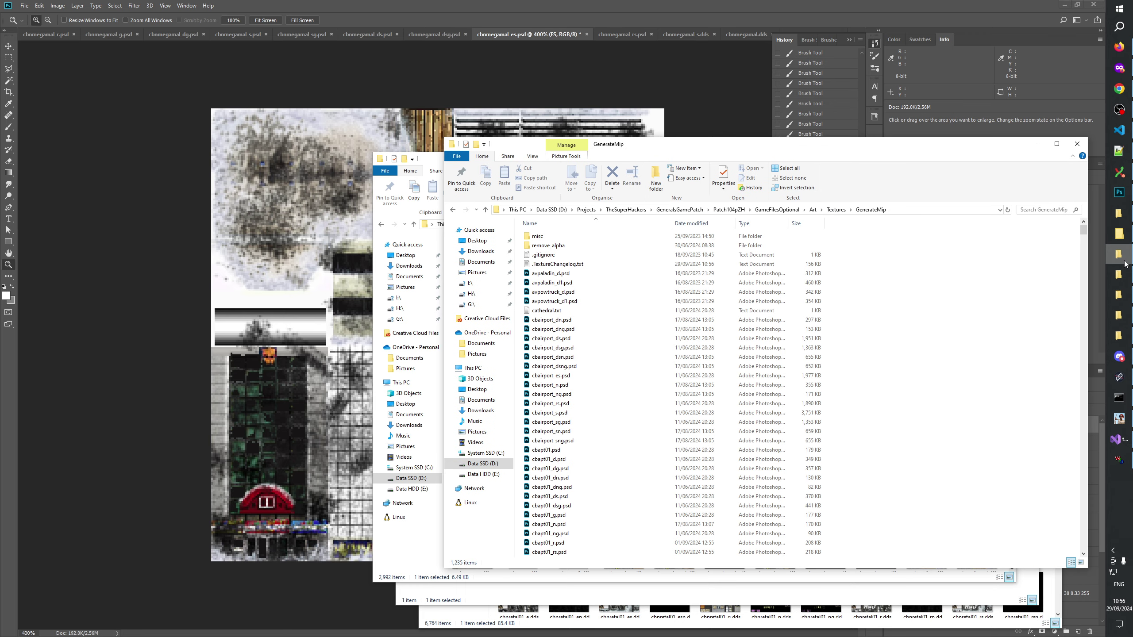
left_click(561, 371)
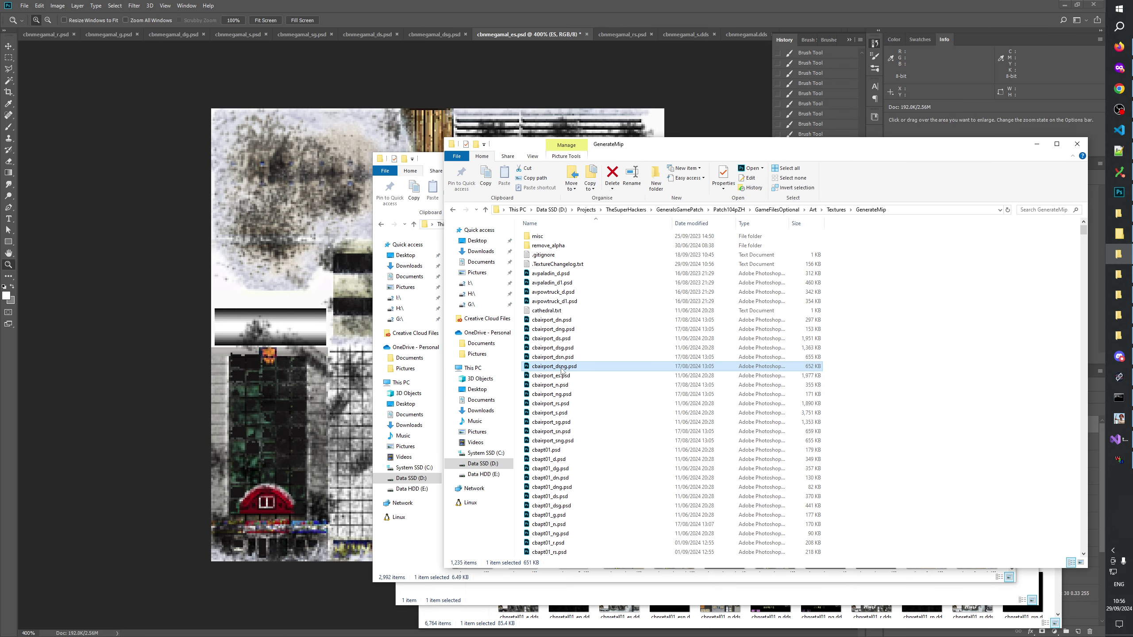
type("cbnmegamal")
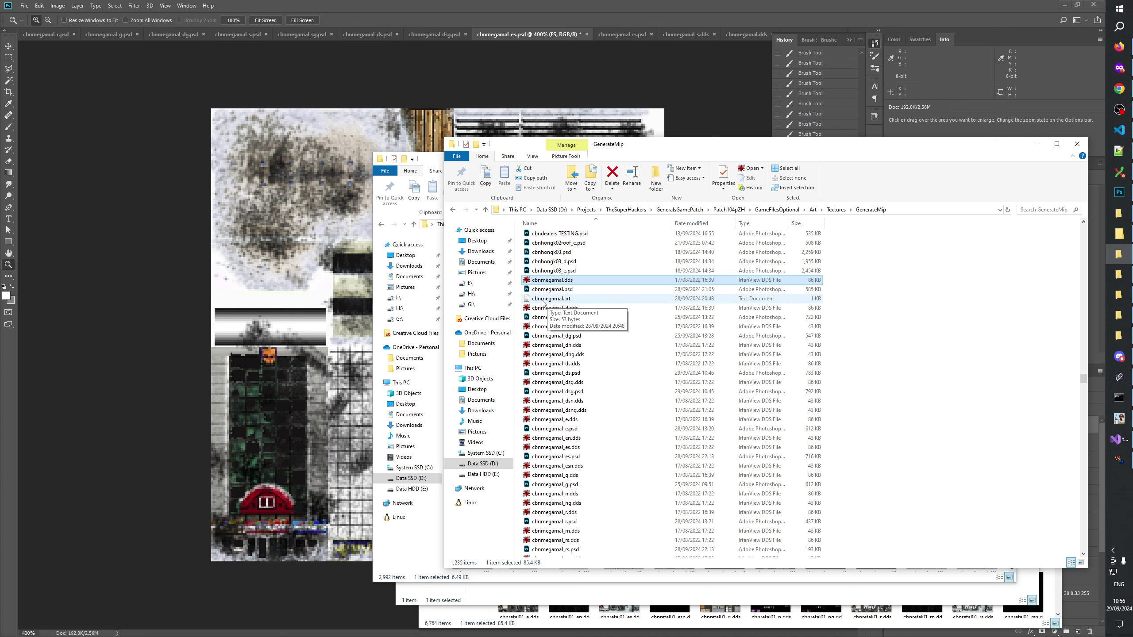
left_click(549, 303)
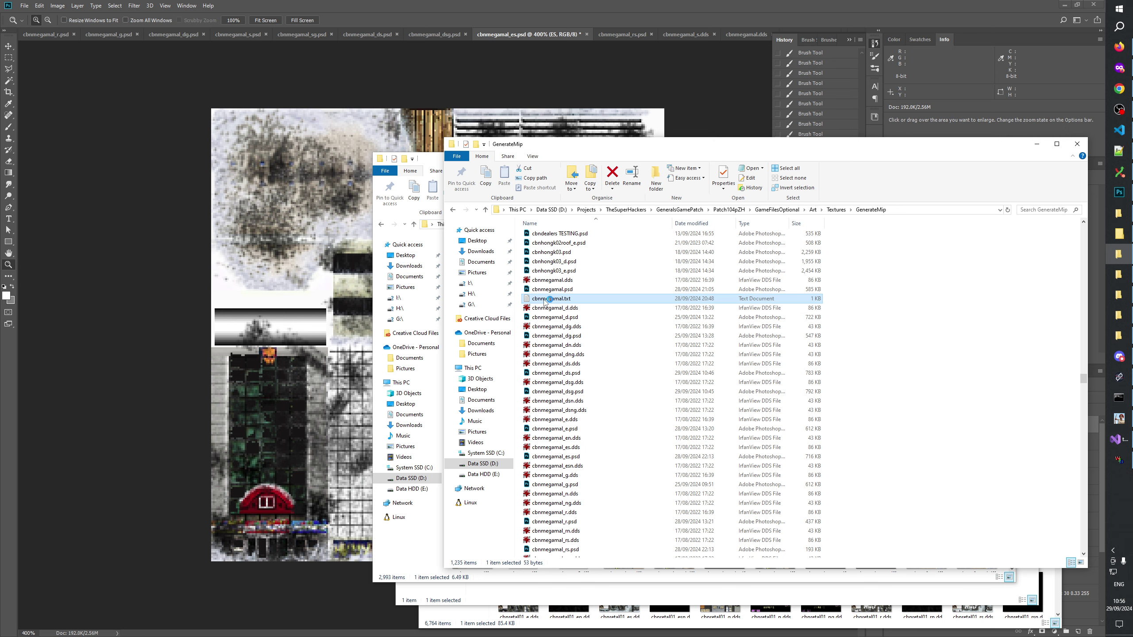
double_click(549, 299)
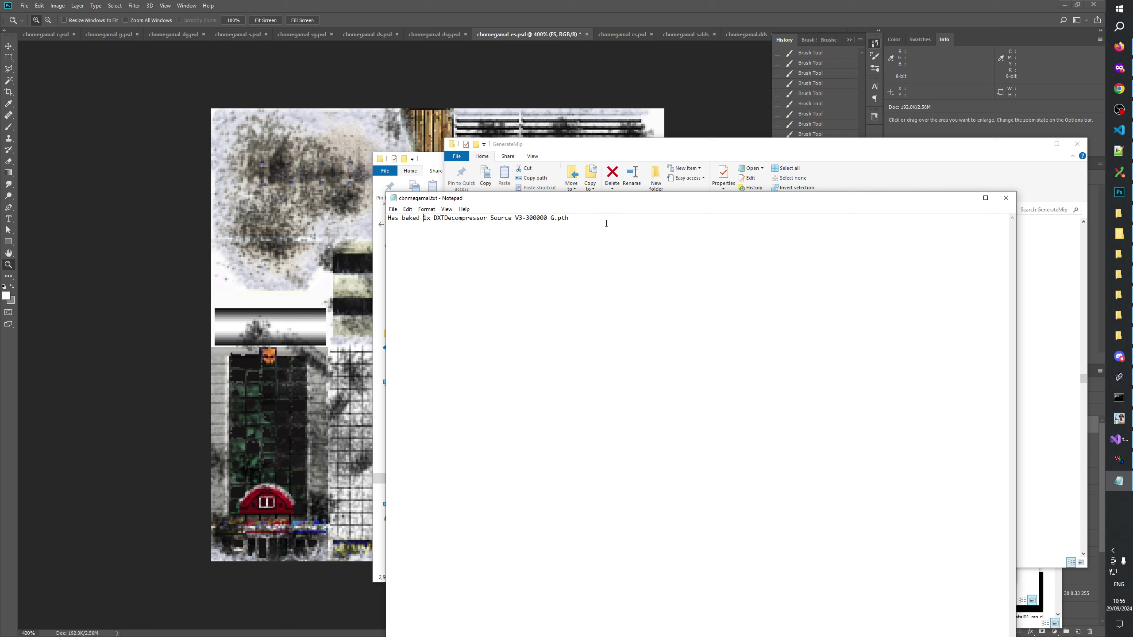
Add the line "Uses uncompressed TGA summer textures" above the existing "Has baked" note, leaving an empty line on either side
left_click(386, 218)
key("Return")
key("Return")
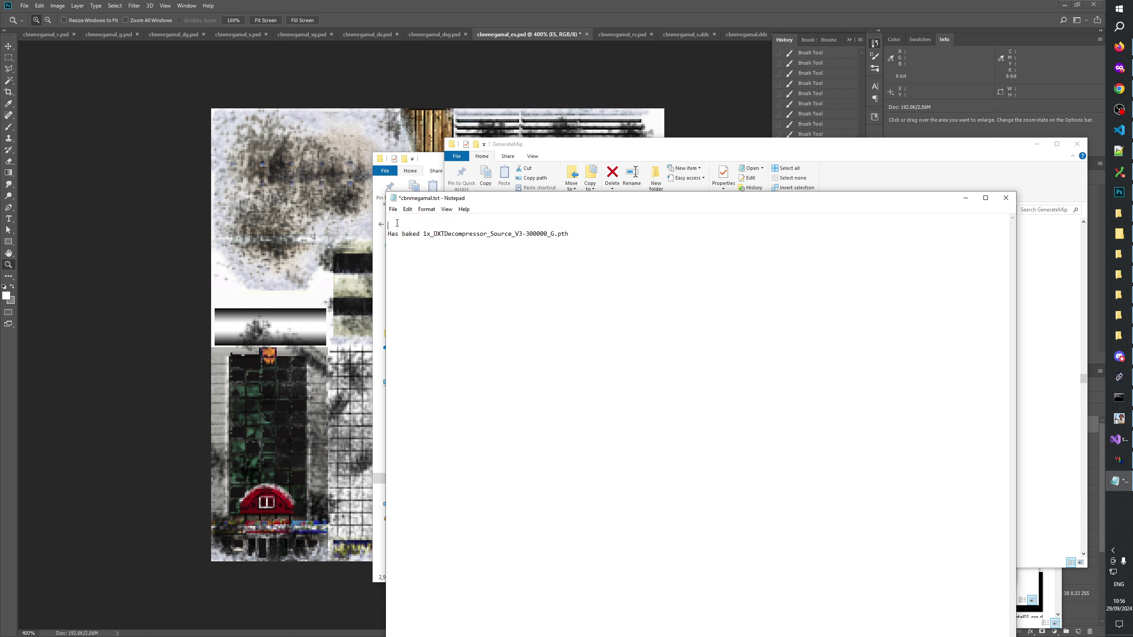
left_click(401, 225)
type("Uses uncompressed TGA summer textures")
key("Return")
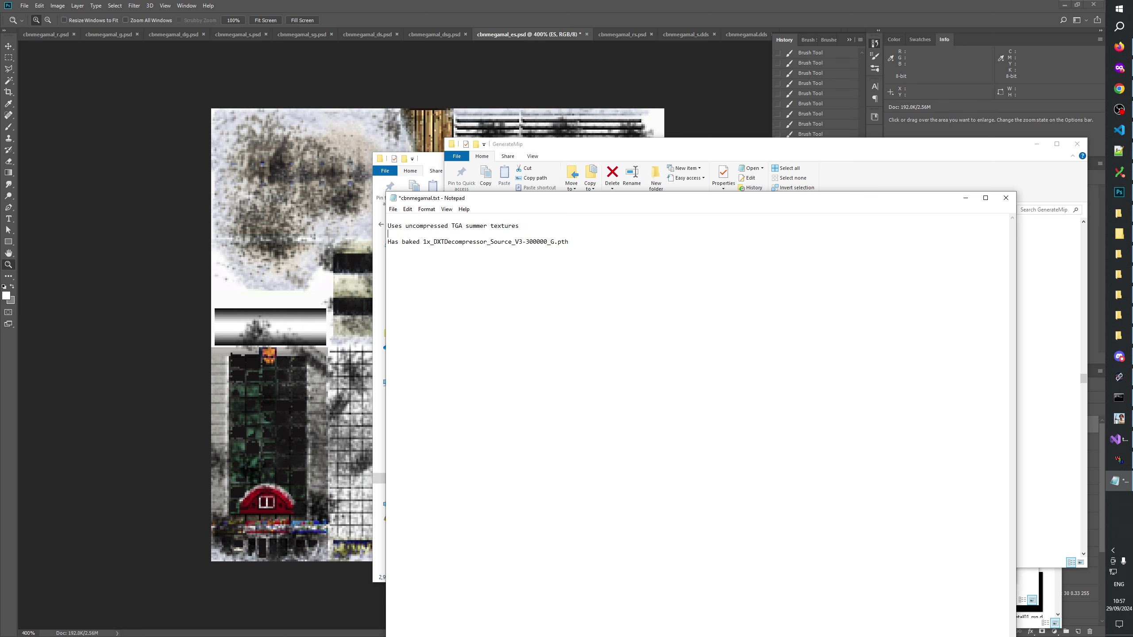
Add the line "Uses uncompressed TGA + 1x_DXTDecompressor_Source_V3-300000_G.pth" below the summer textures line
type("Uses")
left_click_drag(405, 226, 463, 225)
key("ctrl+c")
left_click(464, 233)
key("ctrl+v")
left_click_drag(424, 241, 575, 246)
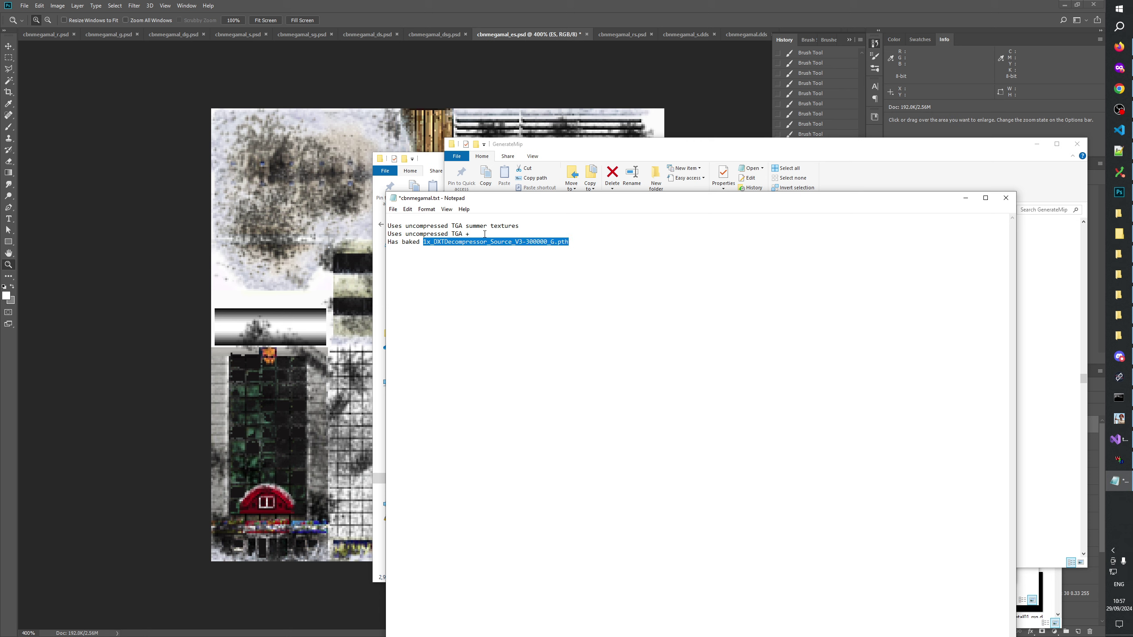
left_click(491, 235)
key("ctrl+v")
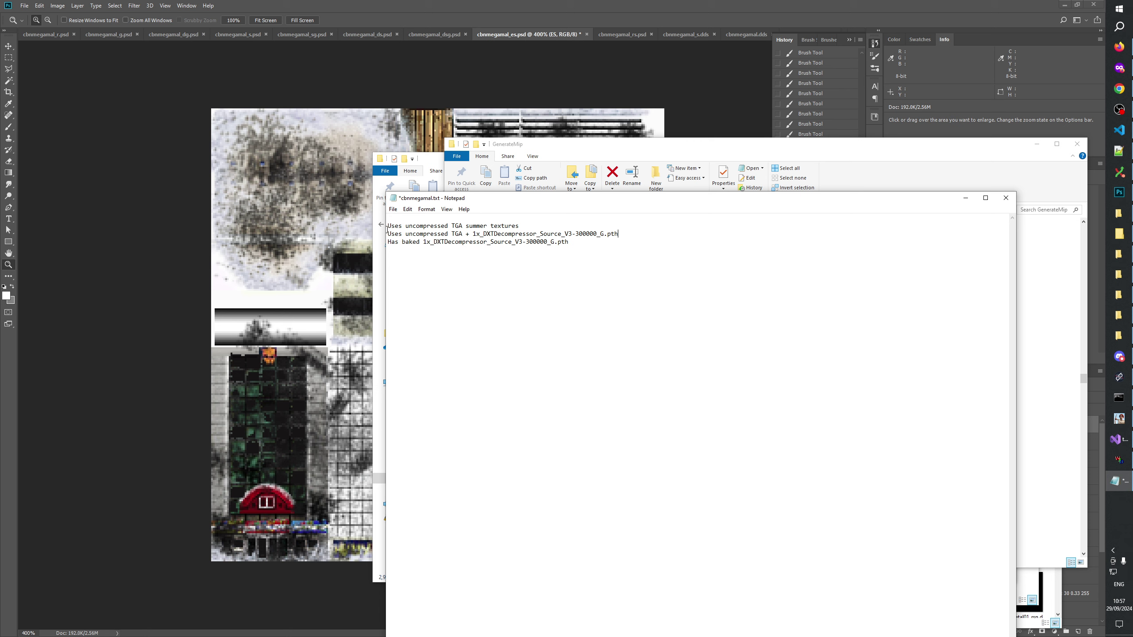
Reword the summer line as "Summer textures: using uncompressed TGA"
type("Summer textures:")
key("Right")
key("Right")
key("Right")
key("Right")
left_click_drag(448, 226, 452, 226)
type("u")
key("Delete")
key("Delete")
type("sing")
key("Delete")
left_click_drag(588, 227, 530, 226)
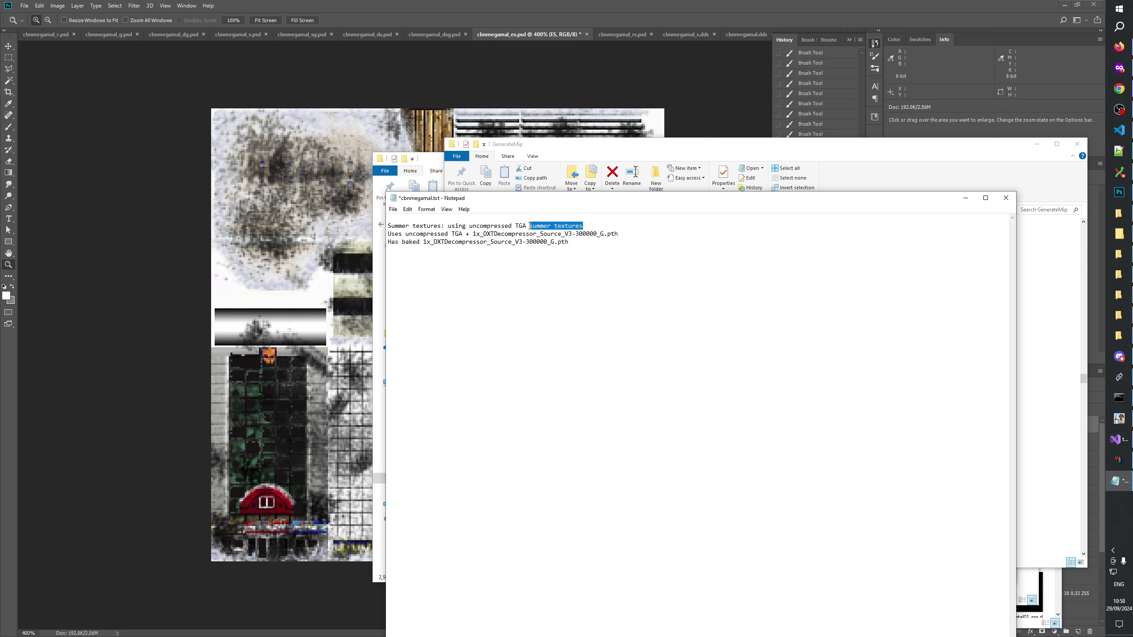
key("Delete")
Add "Winter textures: using uncompressed TGA + 1x_DXTDecompressor_Source_V3-300000_G.pth" below the summer line
key("Return")
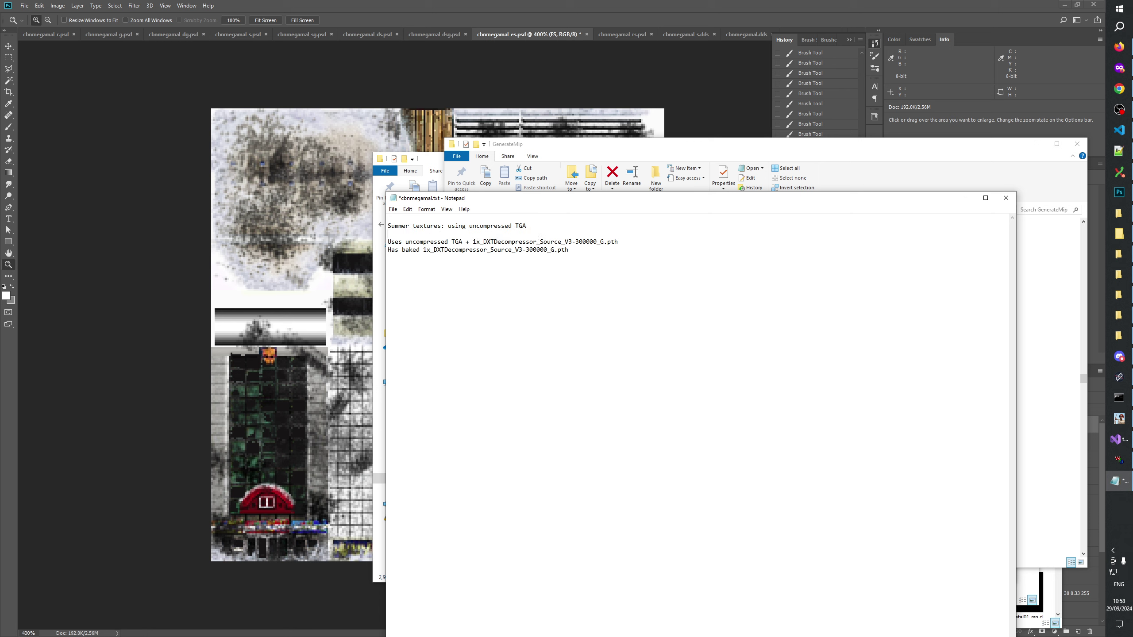
type("Winter textures: using")
left_click_drag(525, 227, 471, 223)
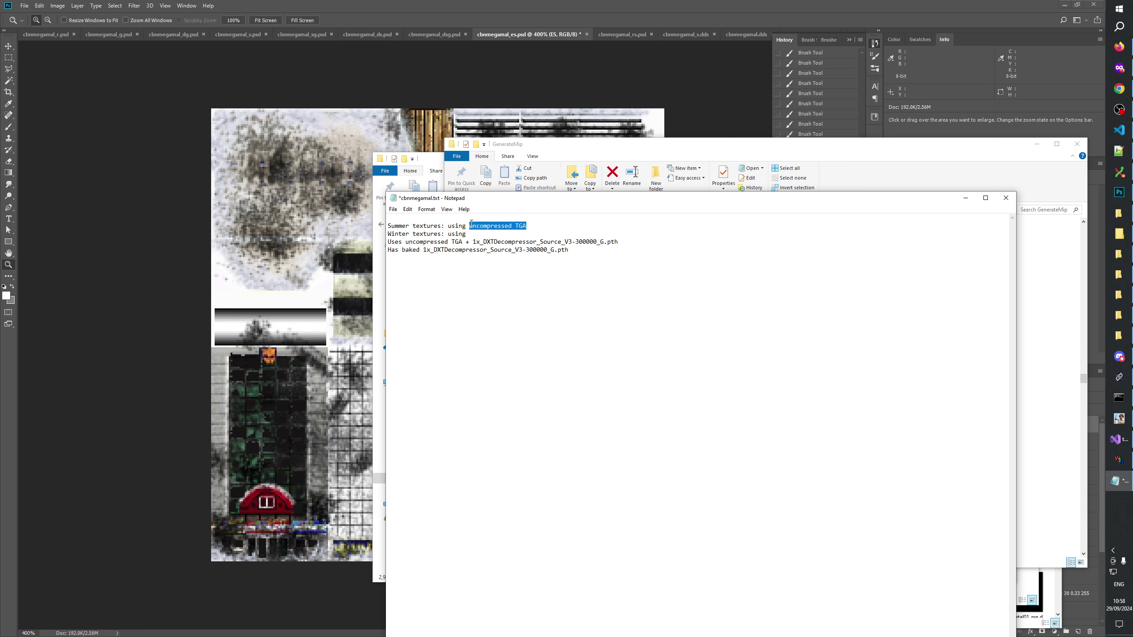
key("ctrl+c")
left_click(481, 236)
key("ctrl+v")
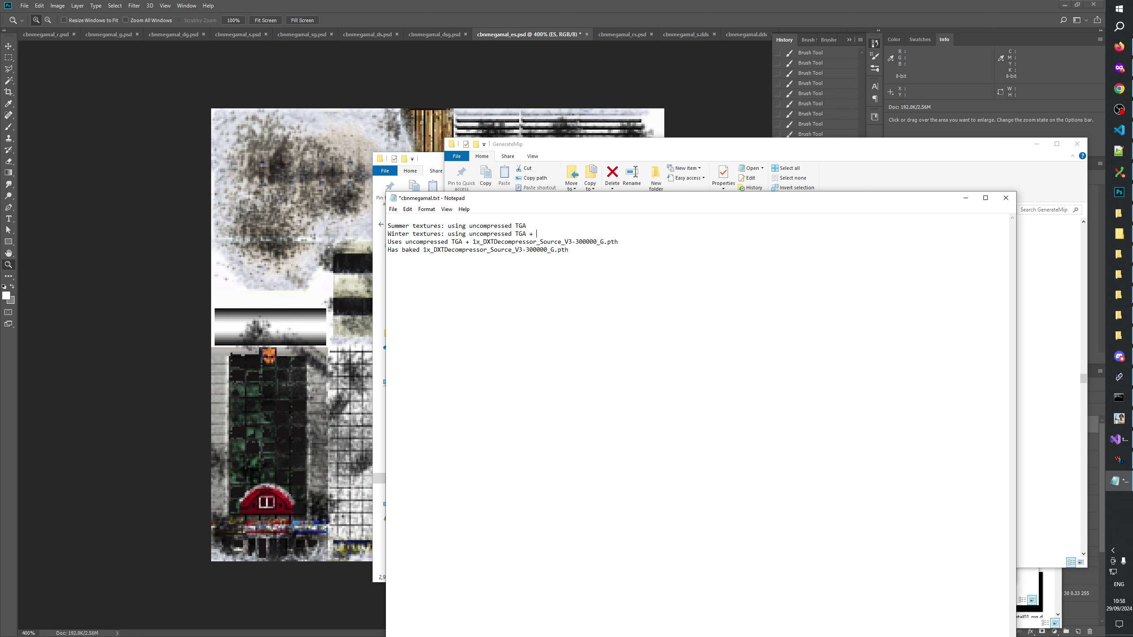
left_click_drag(474, 242, 626, 240)
key("ctrl+c")
left_click(570, 235)
key("ctrl+v")
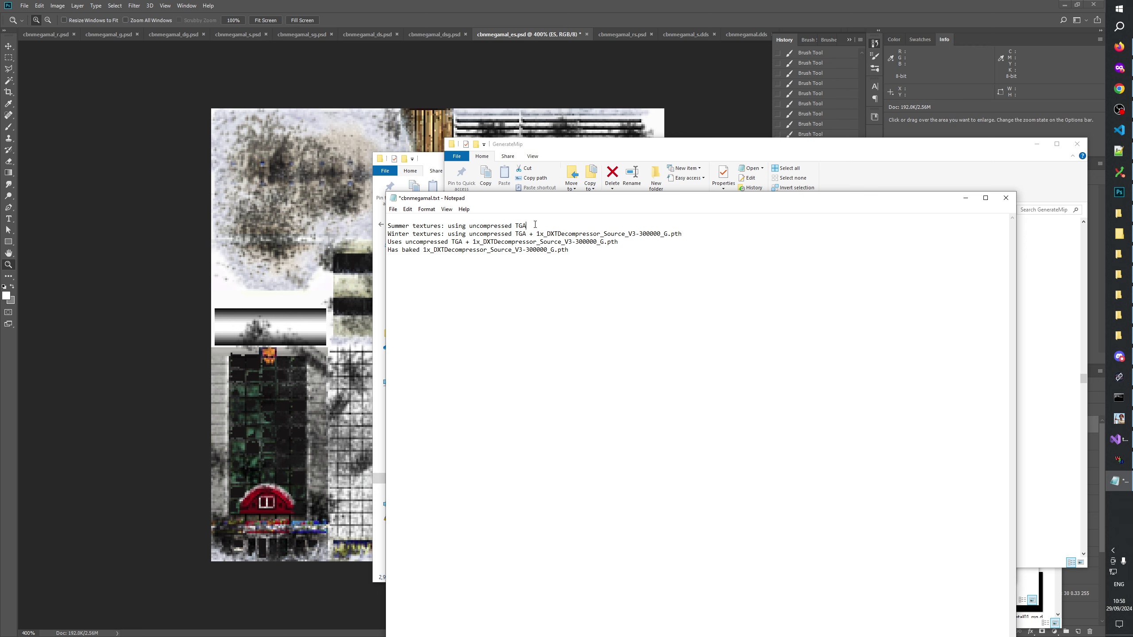
Append "for snow" to the winter textures line and replace its "+" with "&"
left_click(533, 233)
left_click(684, 234)
type("for snow")
left_click(516, 226)
type("for abba")
key("BackSpace")
key("BackSpace")
key("BackSpace")
left_click(503, 233)
left_click(548, 234)
left_click(727, 233)
double_click(531, 234)
type("&")
left_click(740, 233)
Add the line "Night textures: using vector graphics for recreation" below the winter line
key("Return")
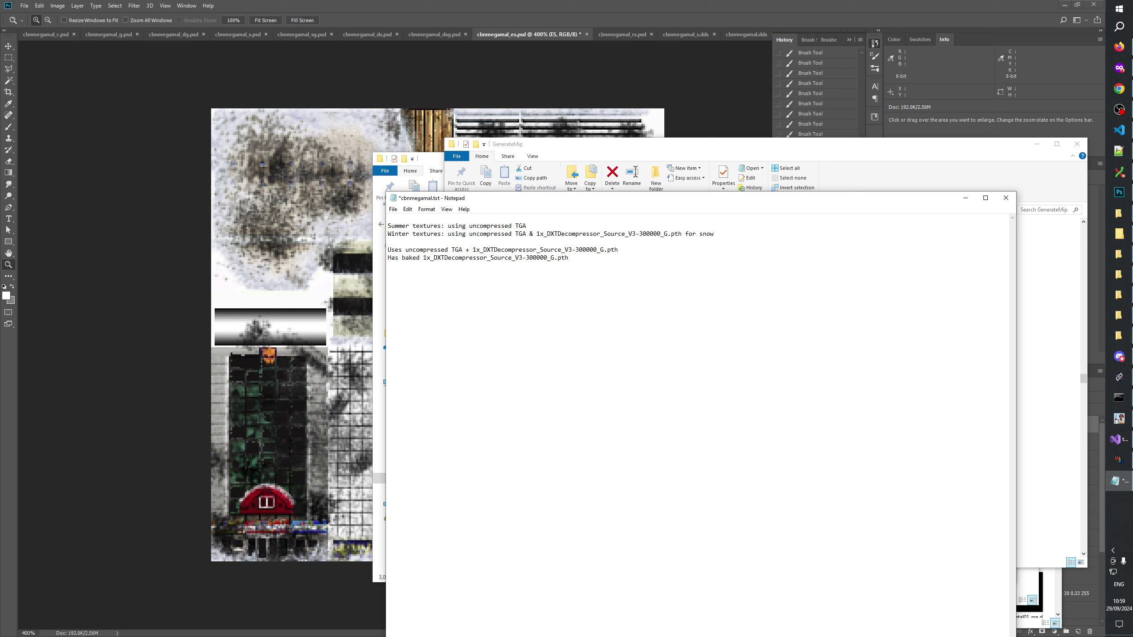
type("Night textures: Re")
key("BackSpace")
key("BackSpace")
type("hand")
key("BackSpace")
key("BackSpace")
key("BackSpace")
type("vector craphgics")
key("BackSpace")
key("BackSpace")
key("BackSpace")
key("BackSpace")
type("ic")
type("using")
left_click(545, 236)
type("for recreati")
Delete the leftover "Uses uncompressed TGA" and "Has baked" lines and the empty first line
key("shift+Home")
key("shift+Up")
key("BackSpace")
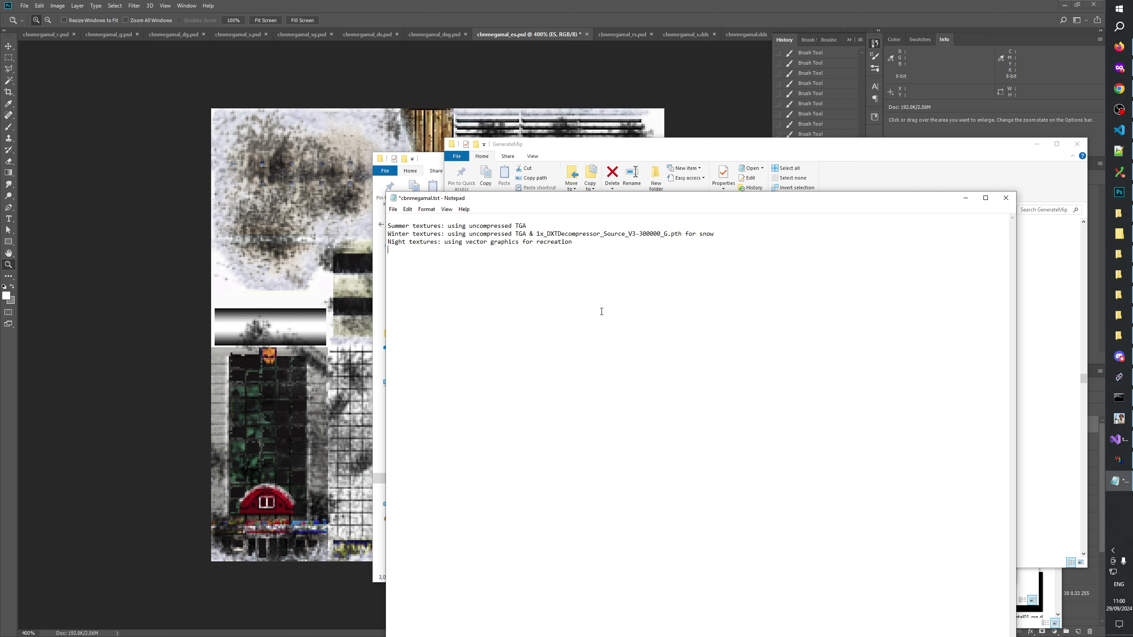
left_click(396, 219)
key("Delete")
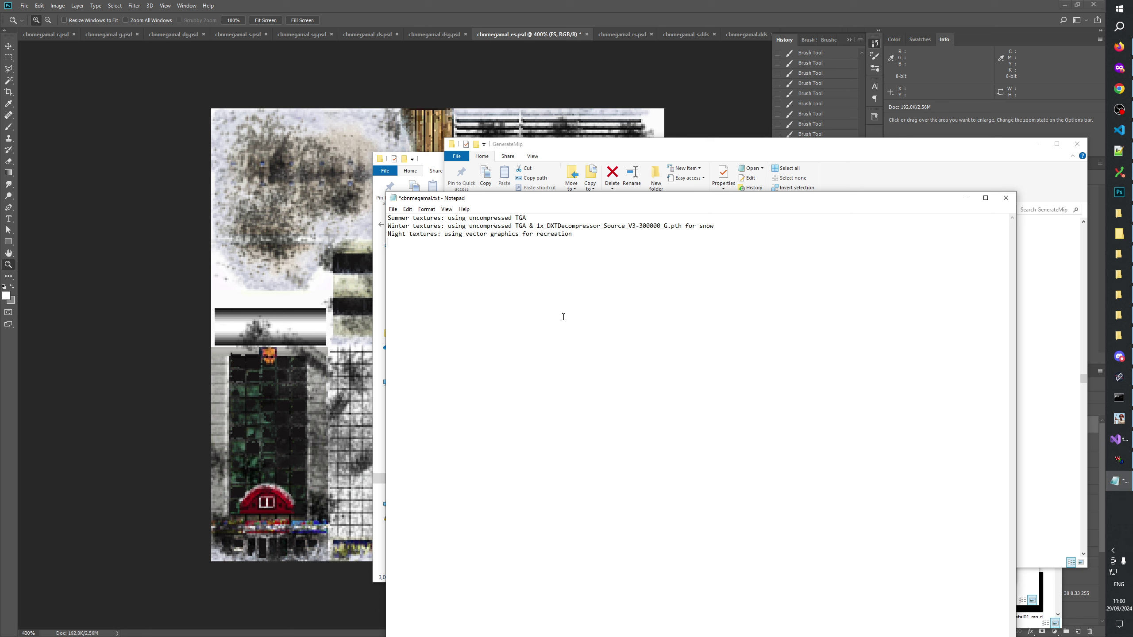
Remove "for recreation" from the night textures line and save cbnmegamal.txt
left_click_drag(577, 231, 519, 234)
key("BackSpace")
key("Return")
key("ctrl+s")
Change the night line to "Night textures: using uncompressed TGA & vector graphics" and save the file
left_click_drag(526, 218, 447, 222)
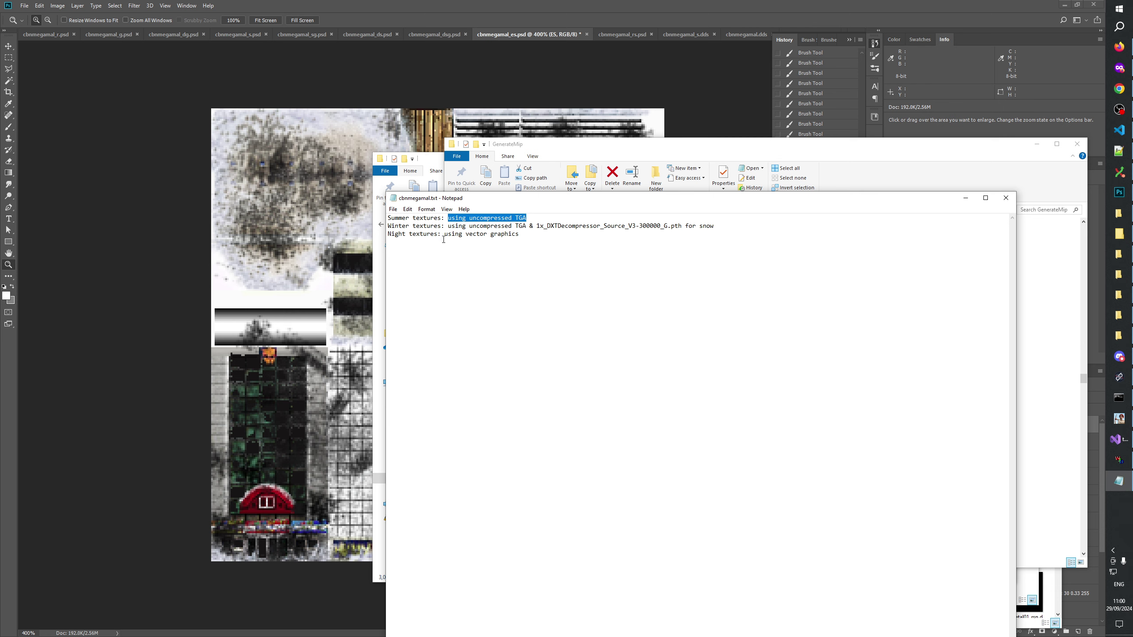
key("ctrl+c")
left_click(443, 235)
key("ctrl+v")
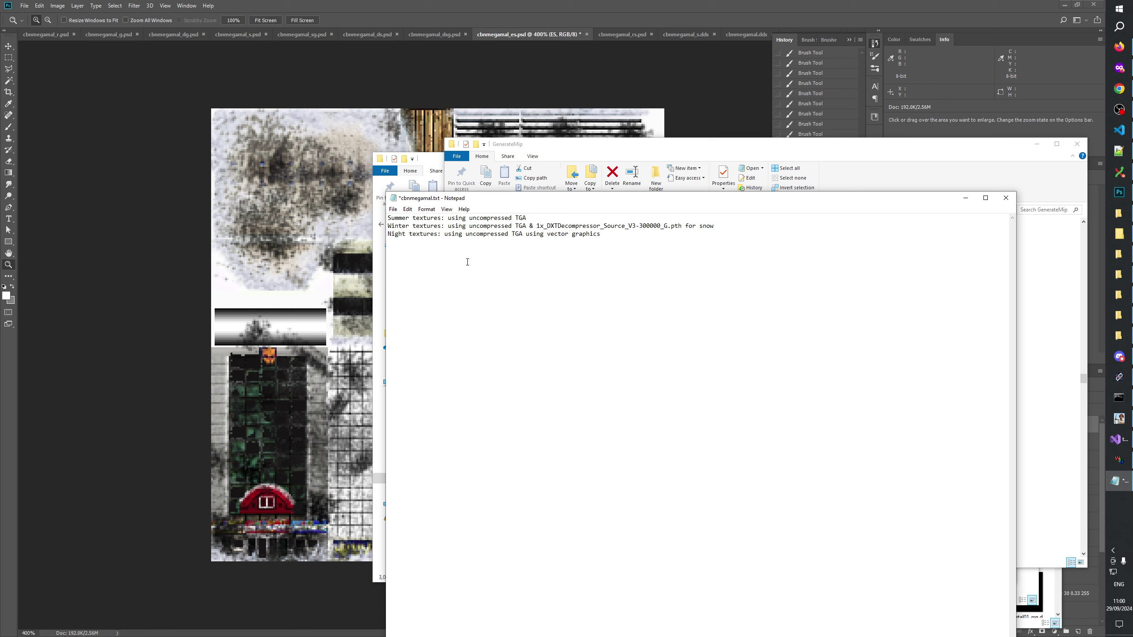
type("&")
key("Delete")
key("Delete")
key("Delete")
key("Delete")
key("Delete")
key("Delete")
key("ctrl+s")
Align the night line's description with the lines above using an extra space, and append "for lights" to it
left_click(603, 291)
left_click(446, 234)
left_click(606, 237)
type("for lights")
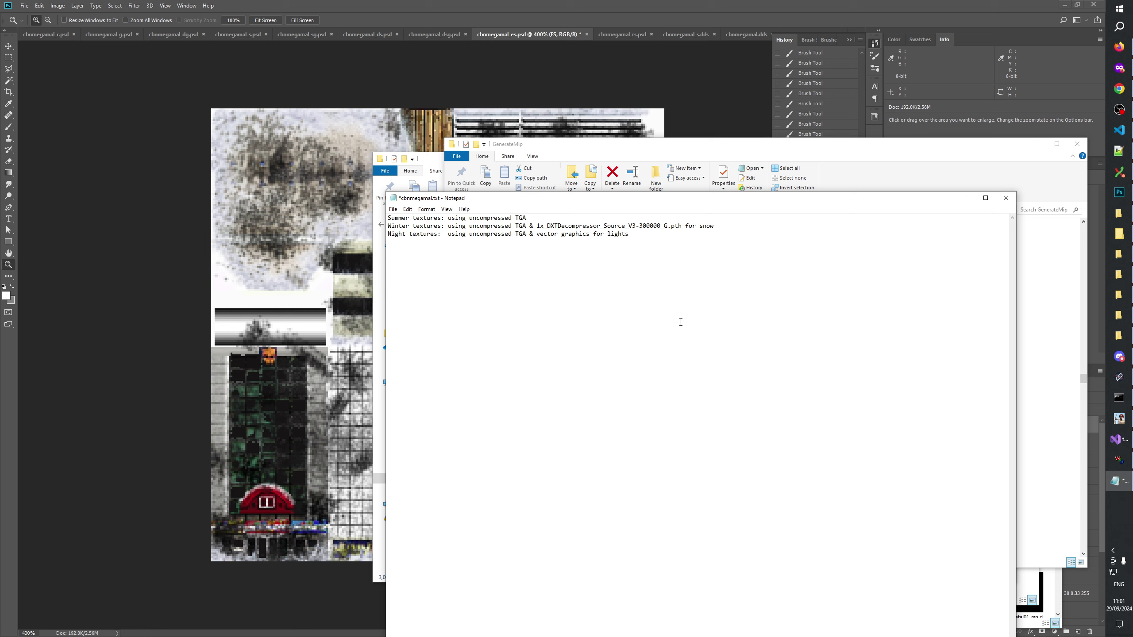
Align the colons of the three texture lines by adding spaces before them, remove the night line's extra space, and save cbnmegamal.txt
key("ctrl+s")
left_click(438, 233)
left_click(441, 225)
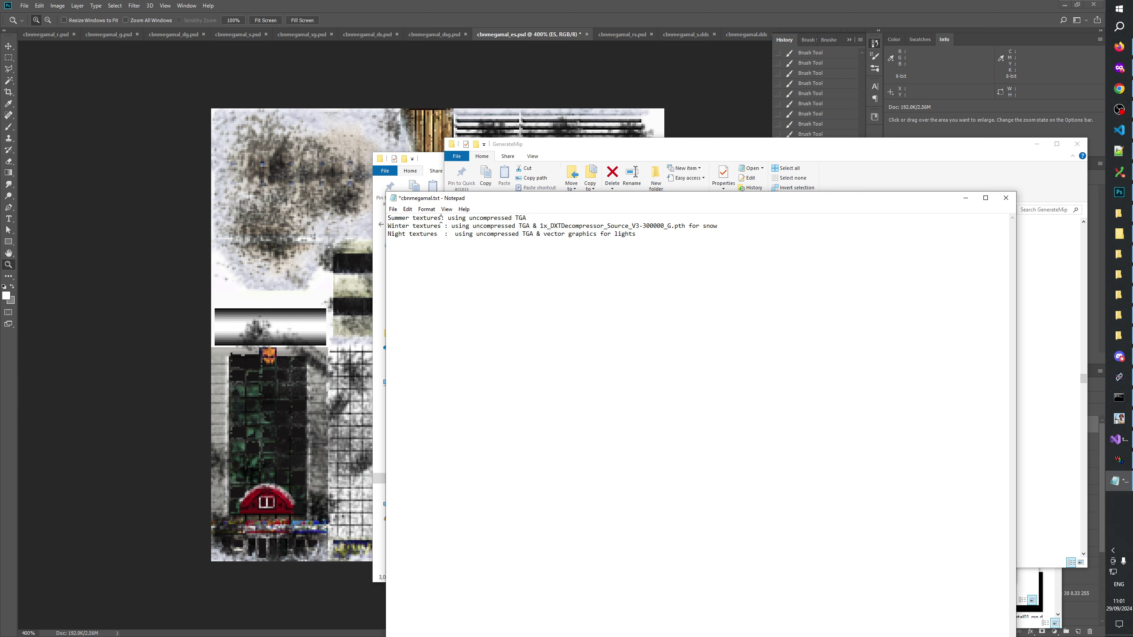
left_click(441, 218)
left_click(452, 234)
key("BackSpace")
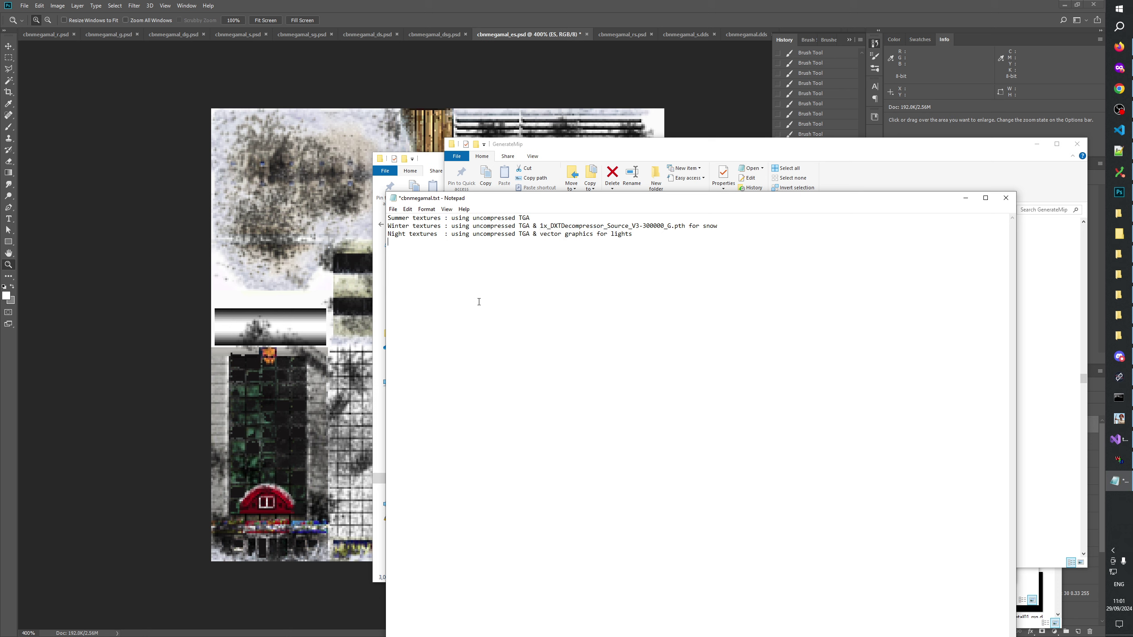
left_click(571, 350)
key("ctrl+s")
Check the night line's "vector graphics for lights" wording and close cbnmegamal.txt
left_click_drag(536, 234, 666, 238)
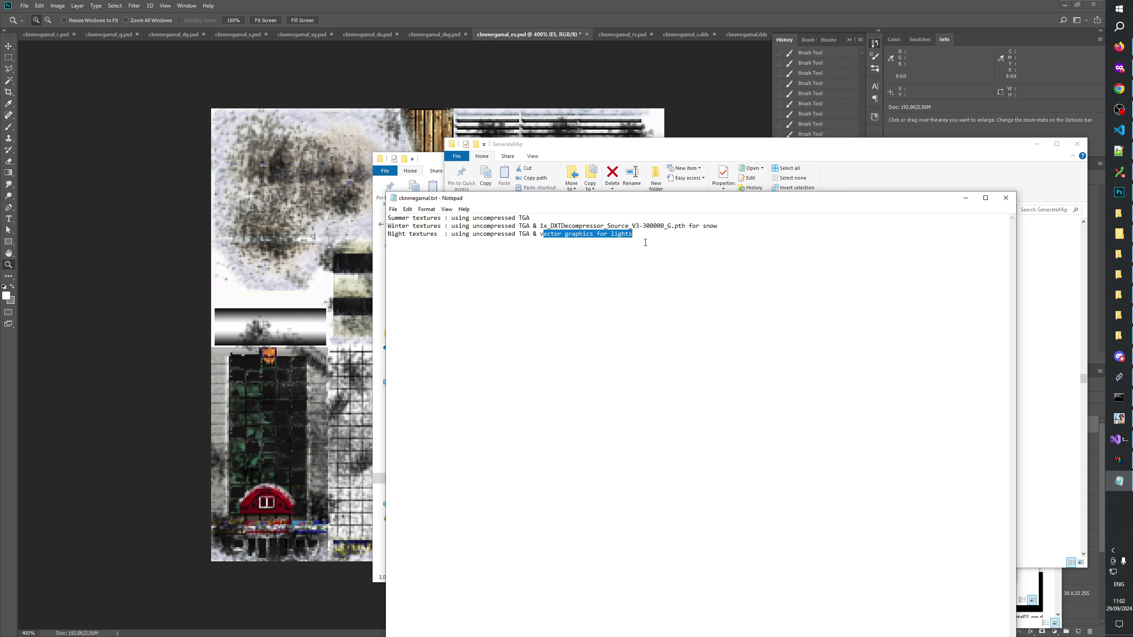
left_click(707, 274)
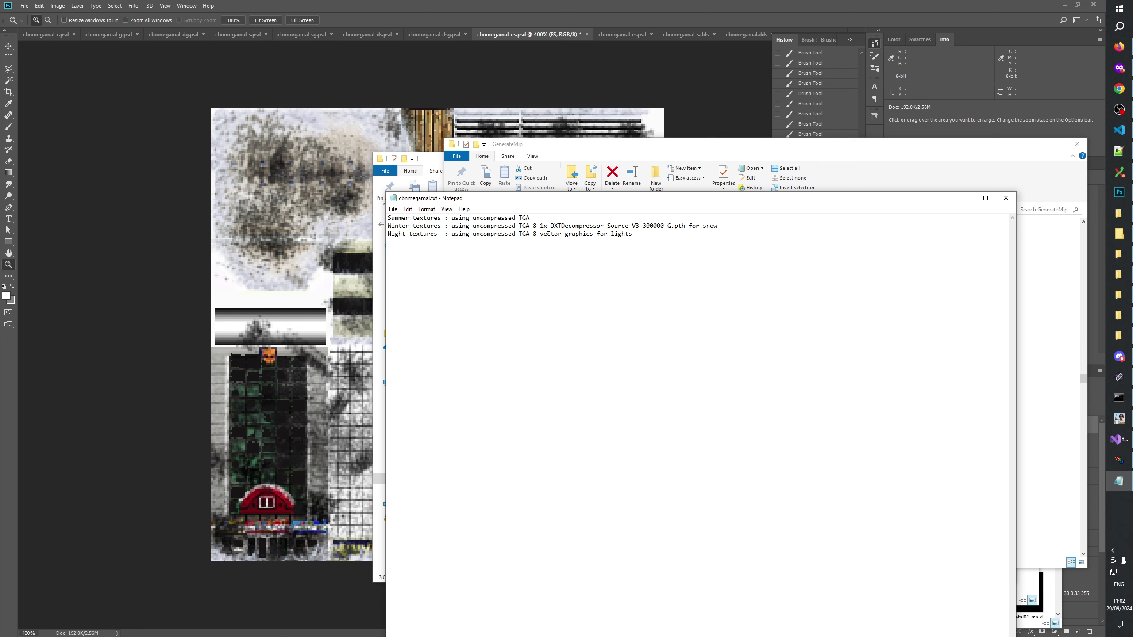
mouse_move(540, 227)
left_mouse_down()
mouse_move(634, 235)
mouse_move(540, 236)
left_mouse_up()
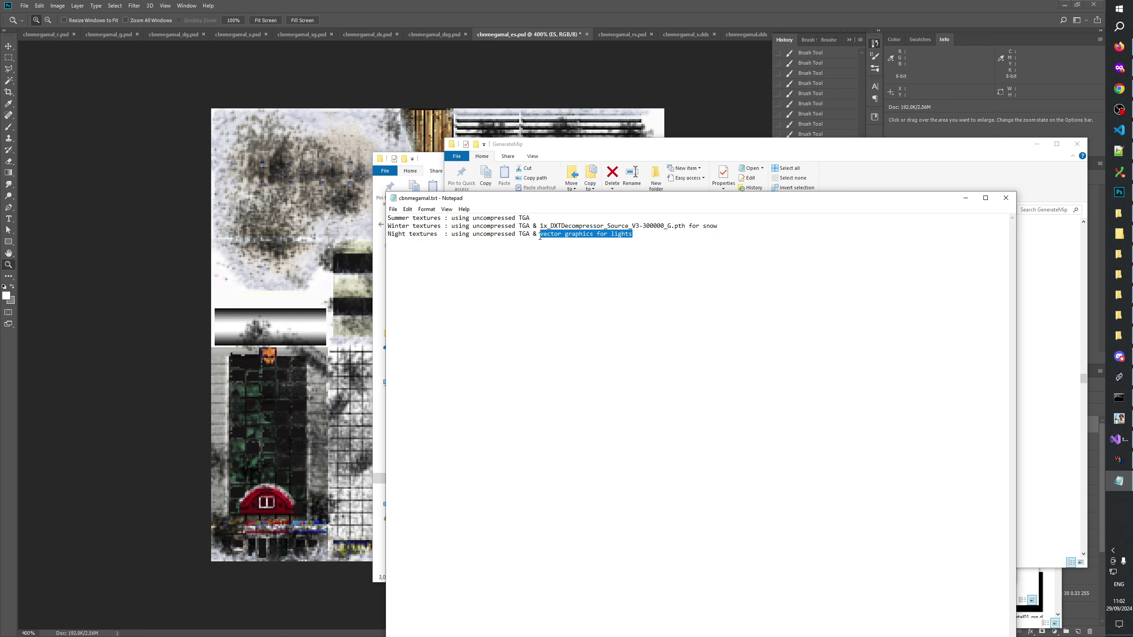
left_click(551, 277)
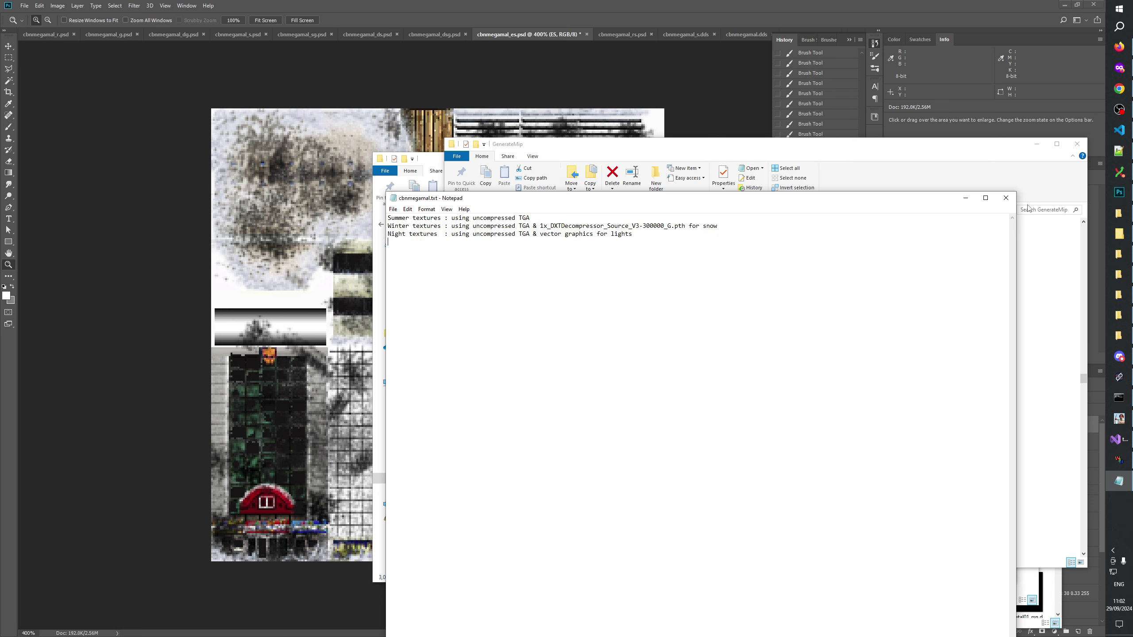
left_click(1006, 198)
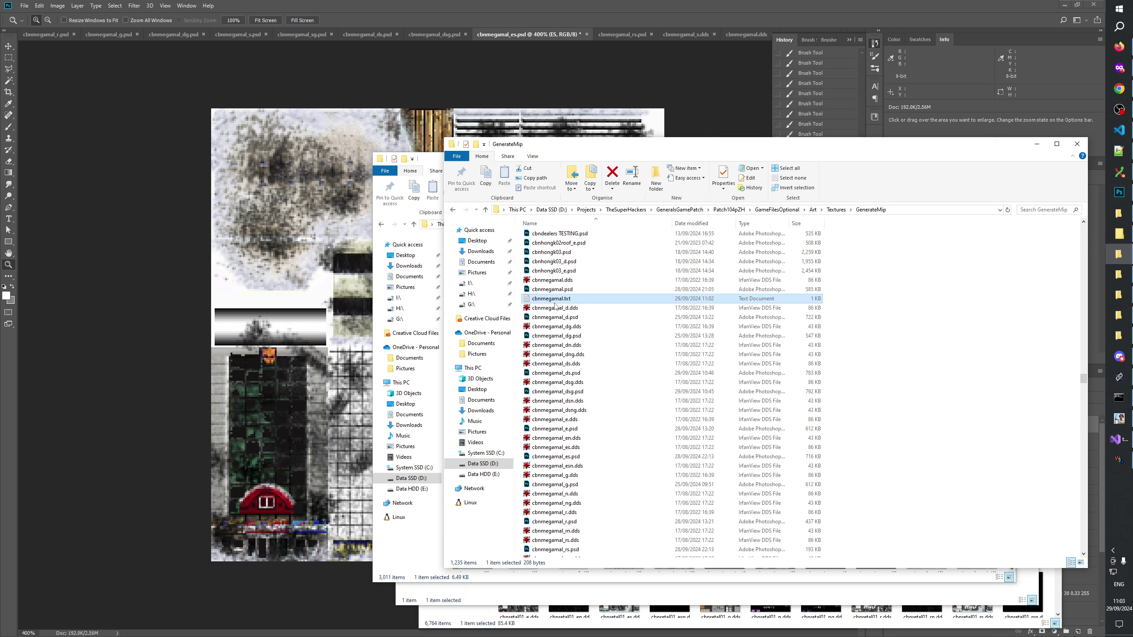
Switch to Photoshop and copy the whole merged cbnmegamal_es.psd image into cbnmegamal_rs.psd as a new layer
left_click(561, 4)
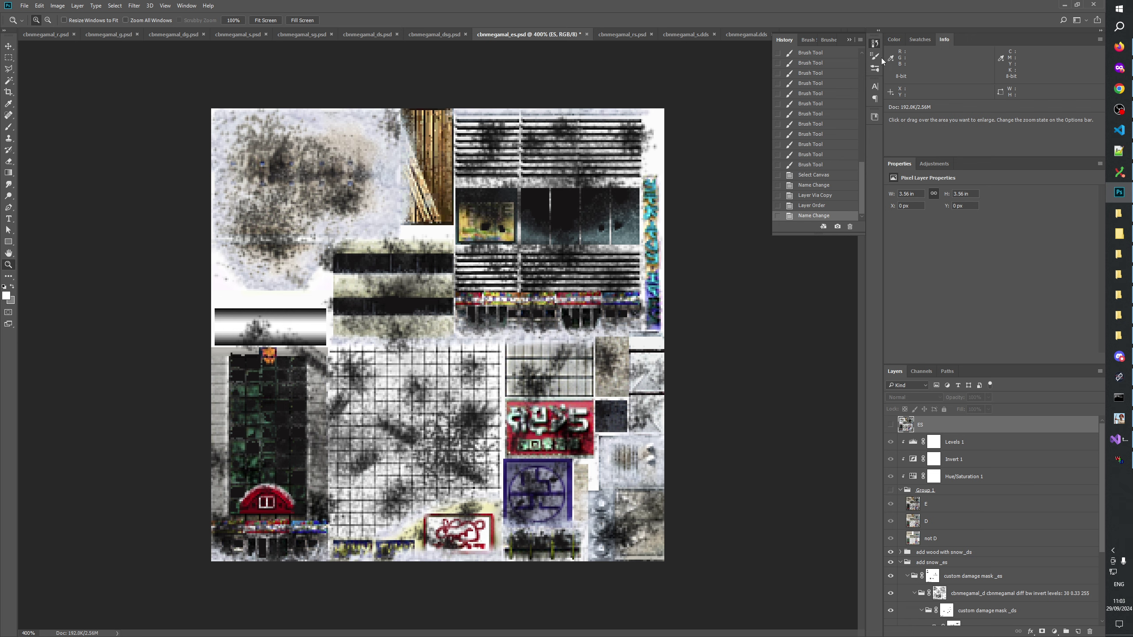
left_click(850, 40)
key("ctrl+a")
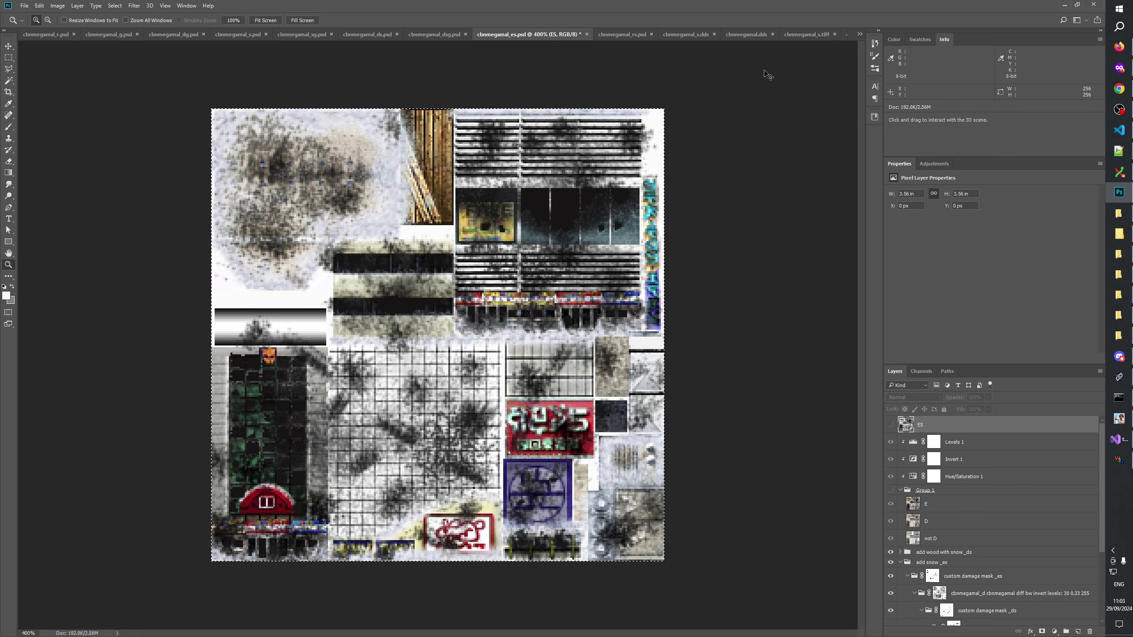
left_click(626, 33)
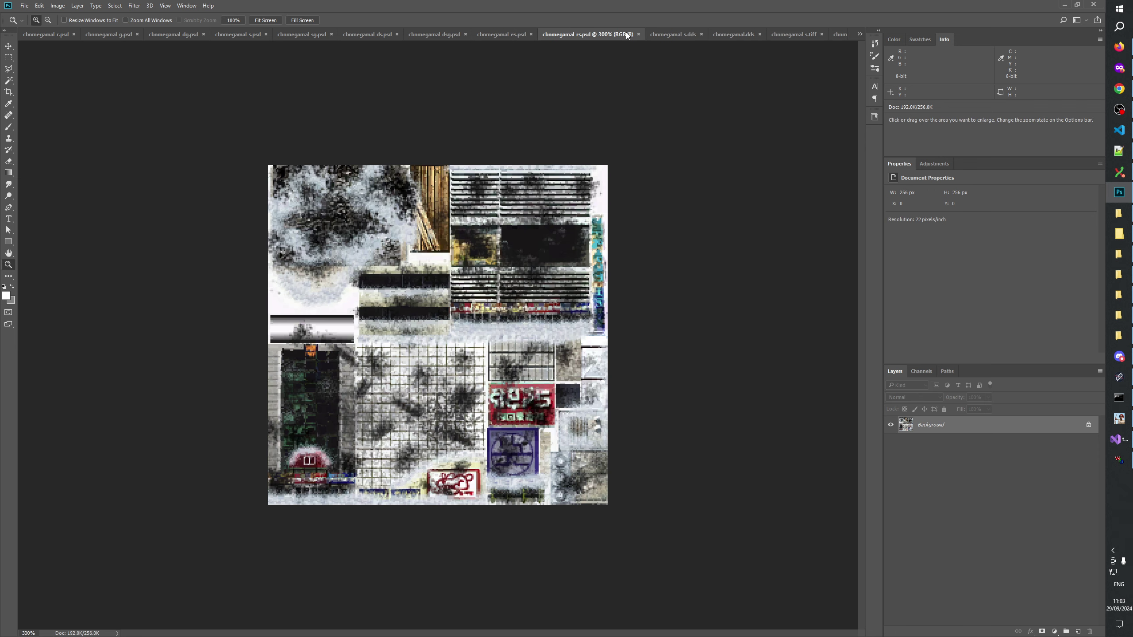
key("ctrl+v")
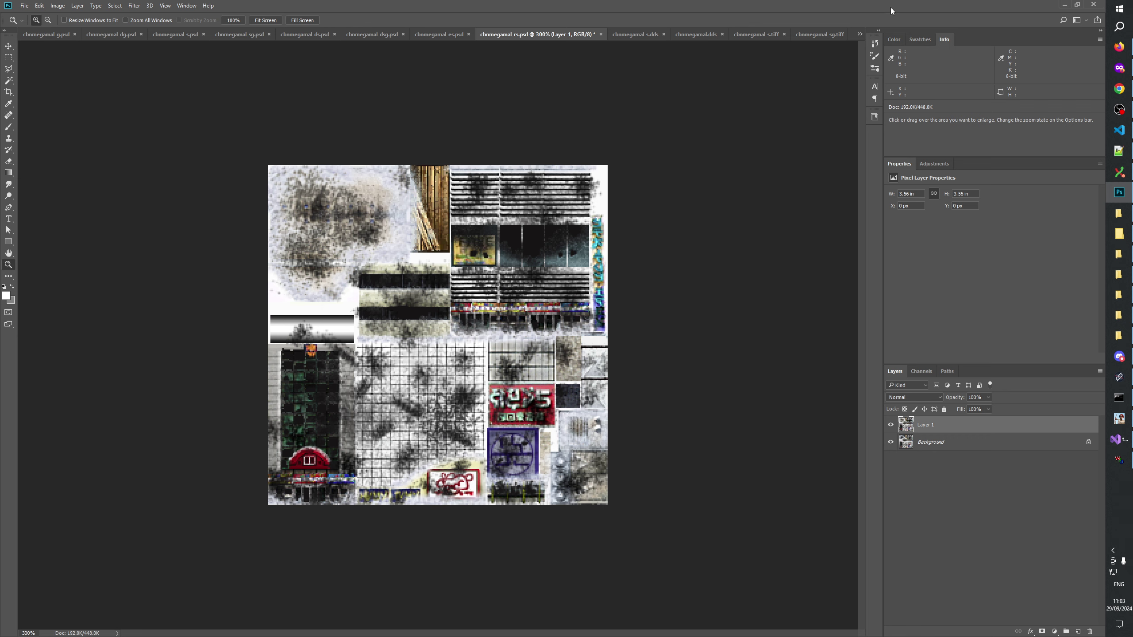
Try to copy the whole cbnmegamal_rs.tiff image into cbnmegamal_rs.psd as another layer
left_click(859, 34)
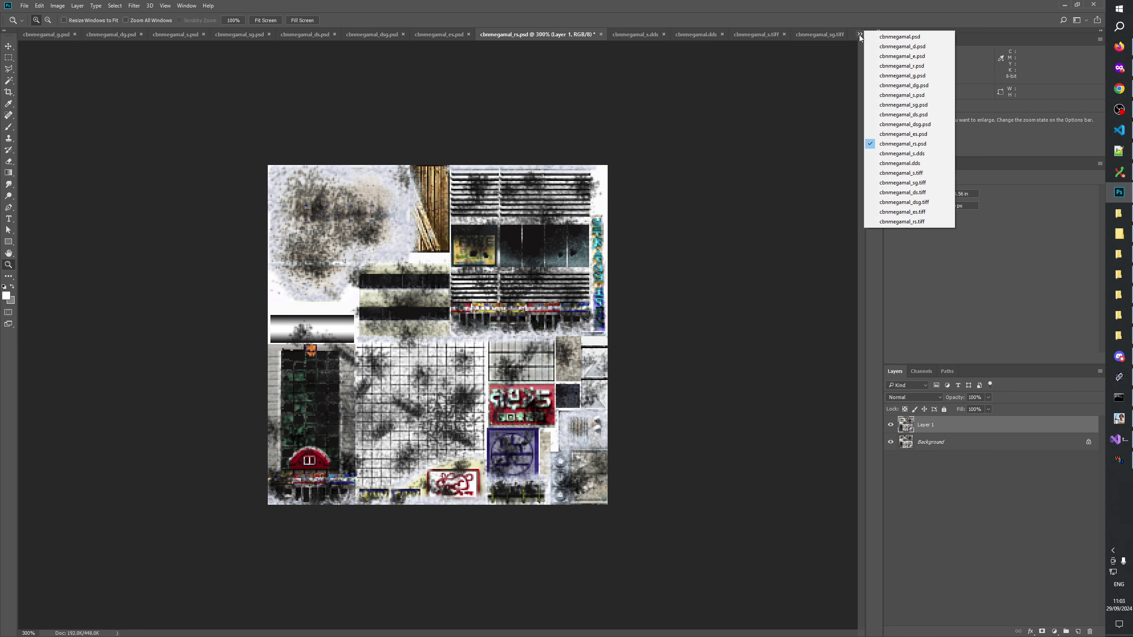
left_click(912, 222)
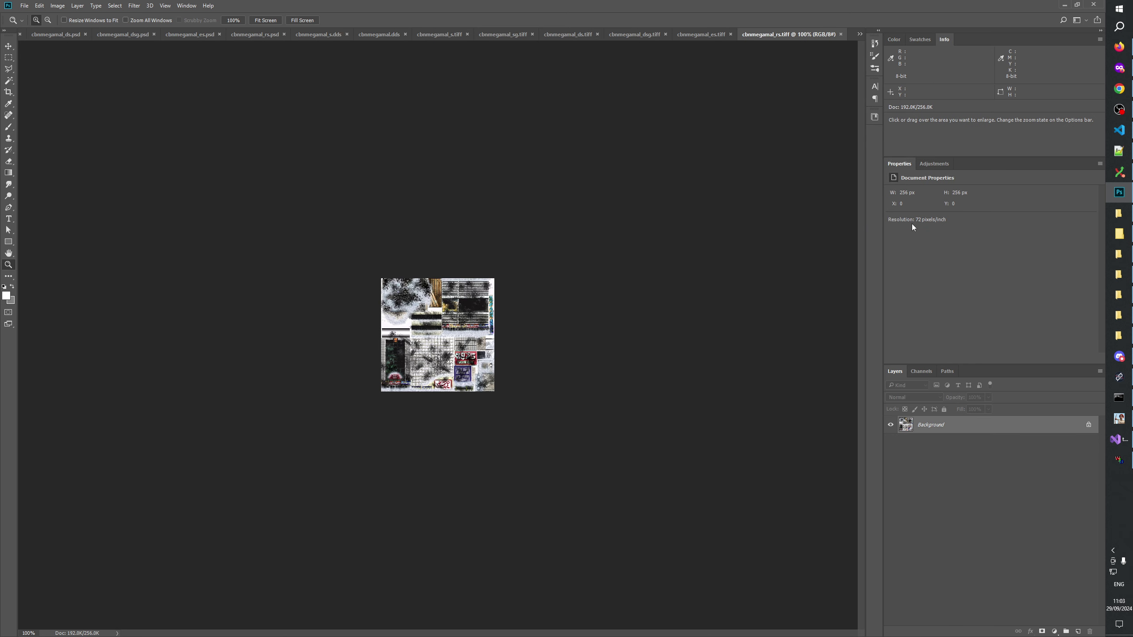
key("ctrl+a")
left_click(860, 34)
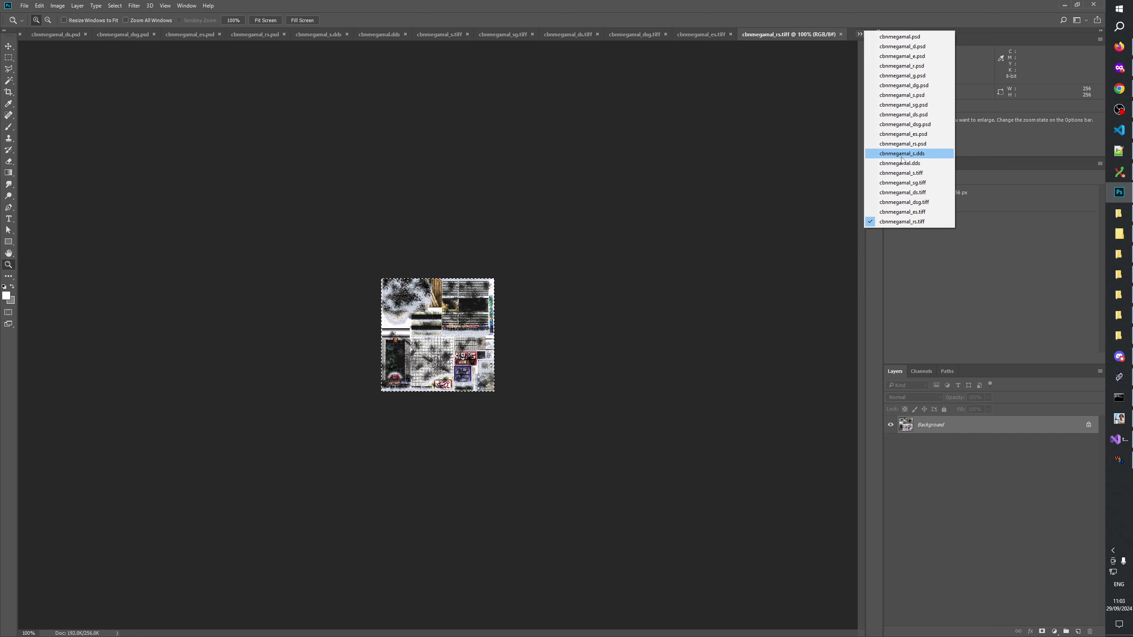
left_click(902, 144)
key("ctrl+v")
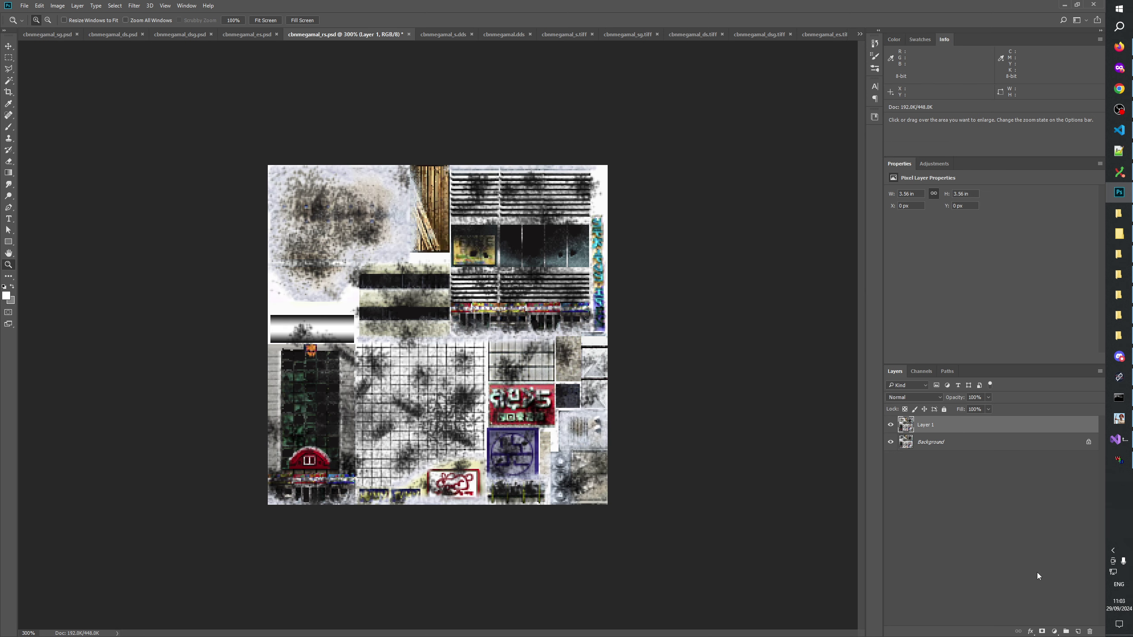
key("ctrl+v")
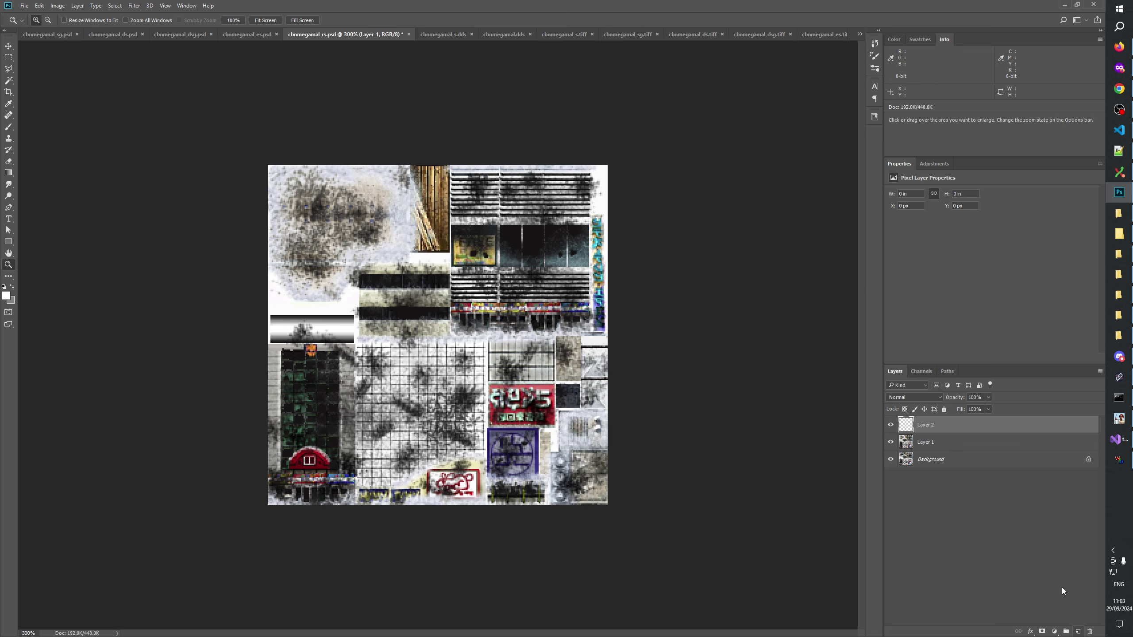
Rename Layer 1 in cbnmegamal_rs.psd to "cbnmegamal_es merged", reusing the merged layer's name from cbnmegamal_es.psd
left_click(262, 34)
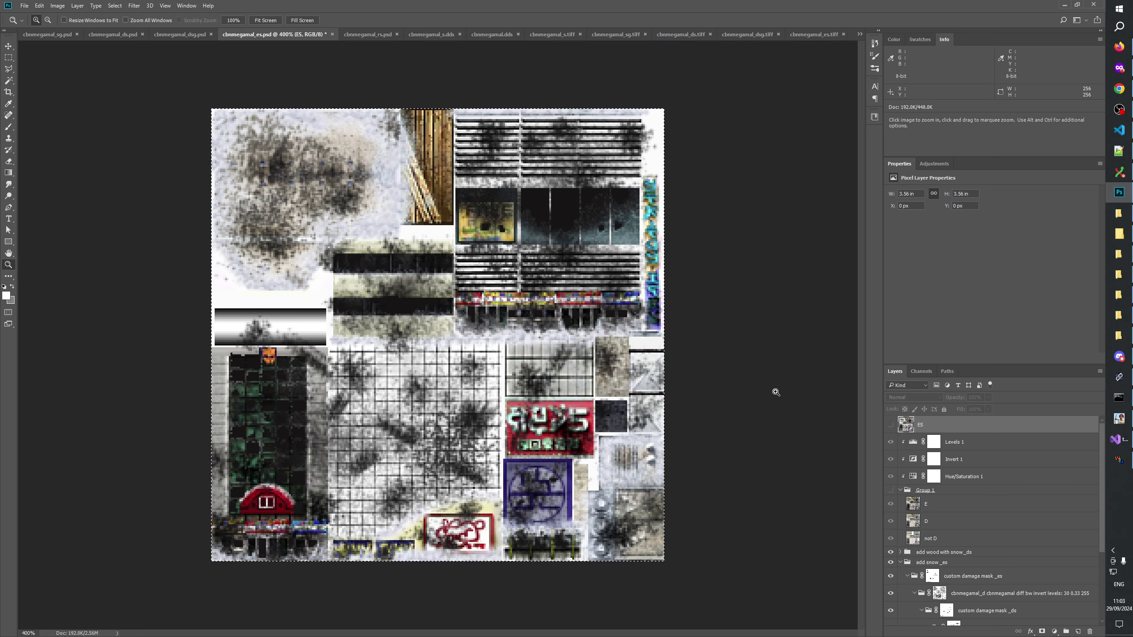
scroll(981, 514, "down", 4)
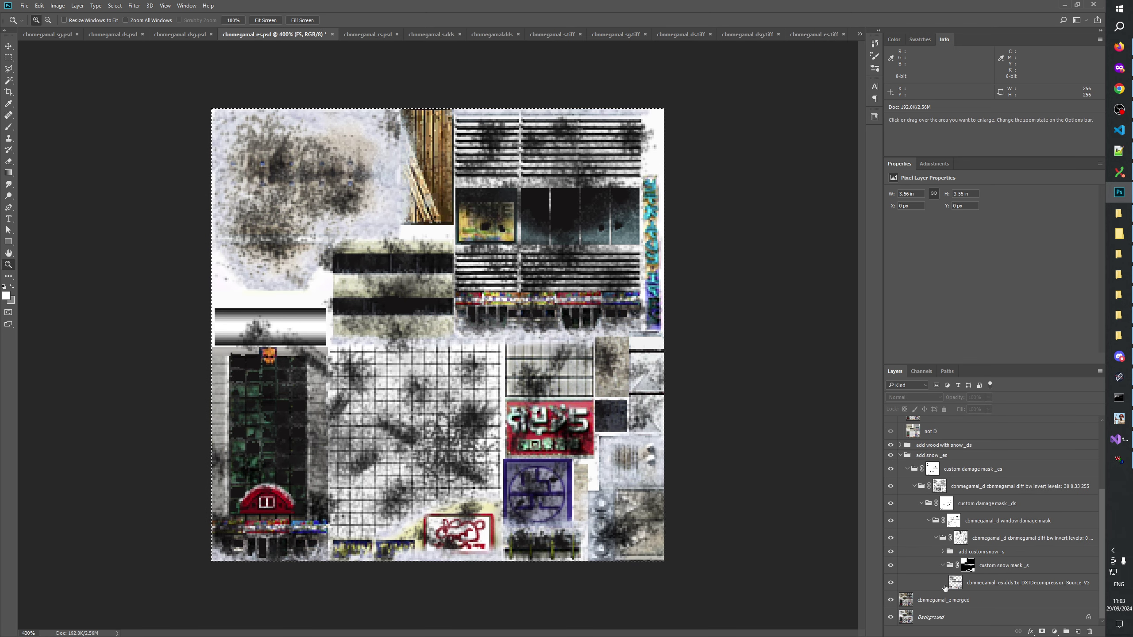
double_click(949, 601)
key("ctrl+c")
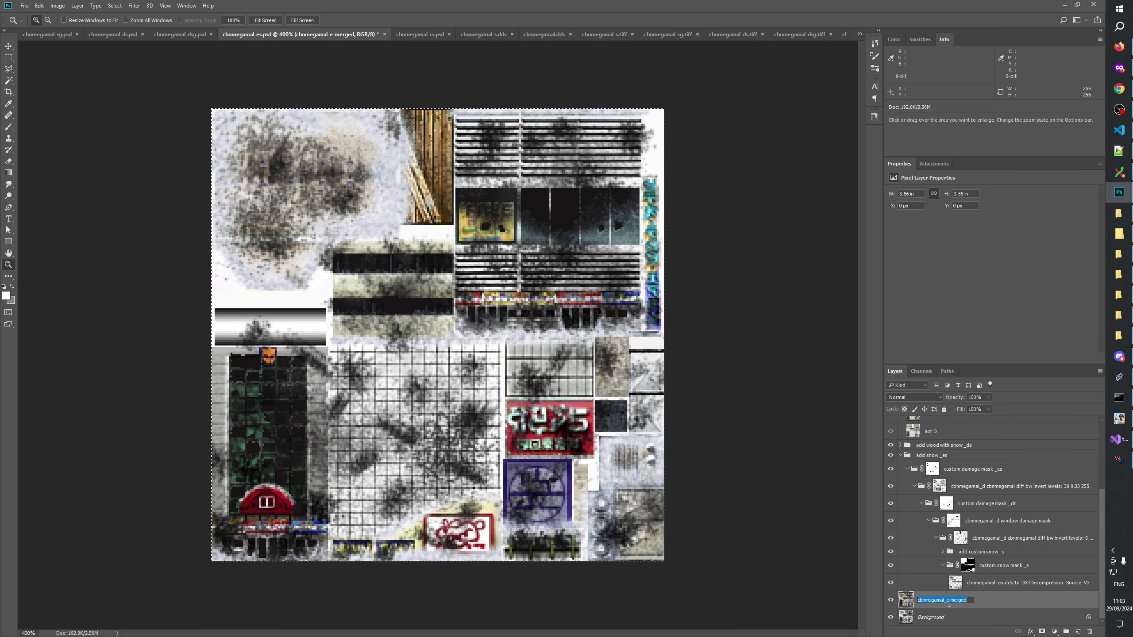
left_click(429, 35)
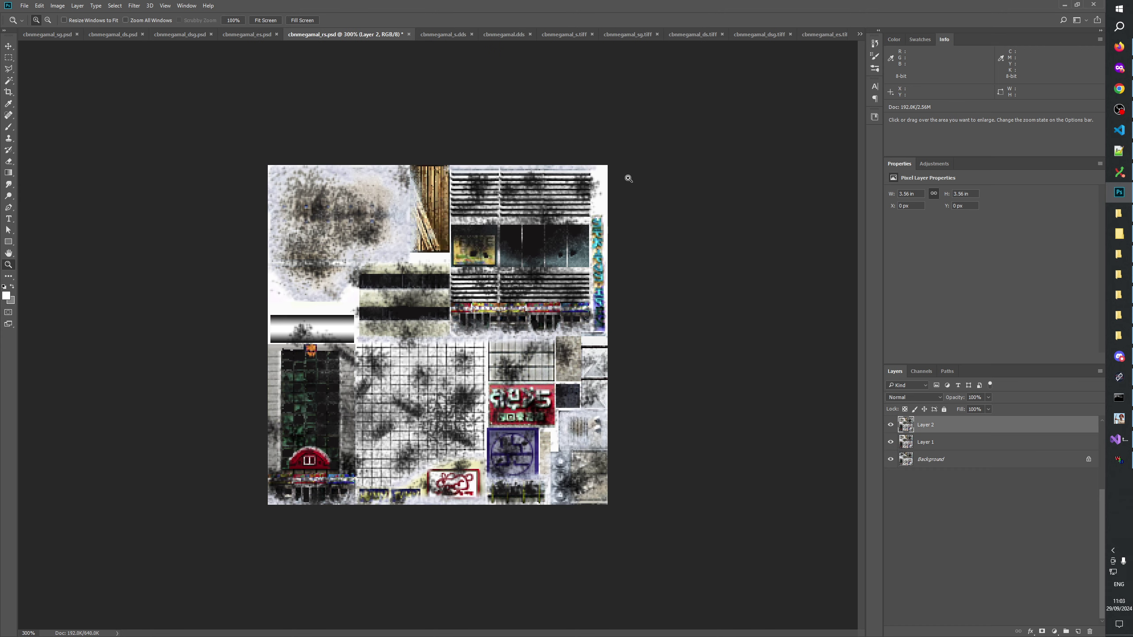
double_click(923, 442)
key("ctrl+v")
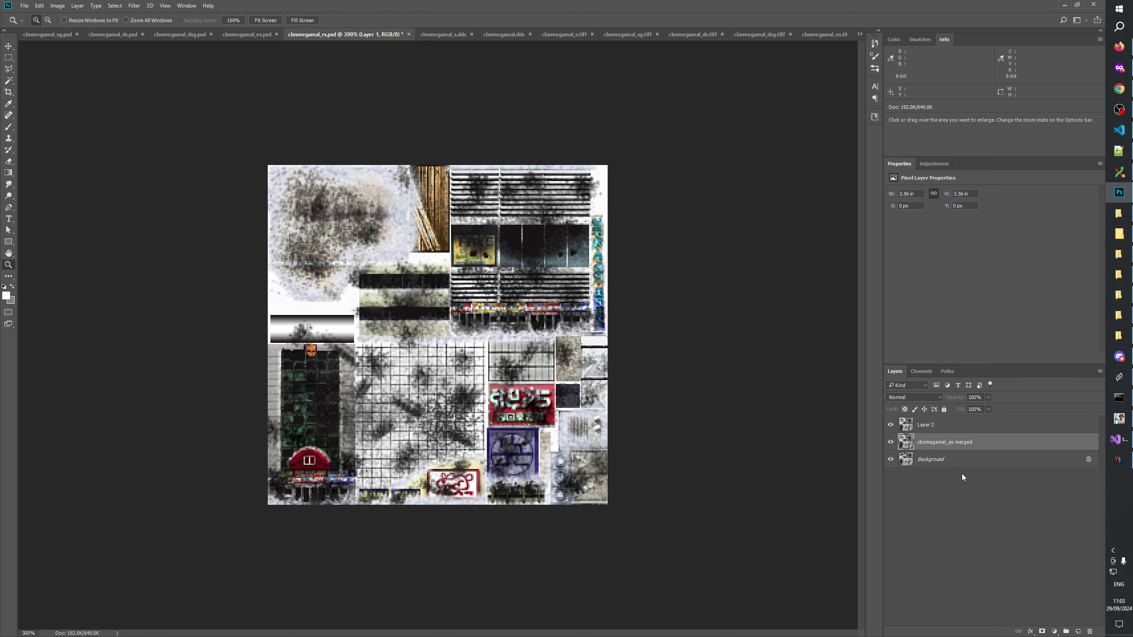
Replace Layer 2 in cbnmegamal_rs.psd with a new layer containing the whole cbnmegamal_rs.tiff image
left_click(919, 427)
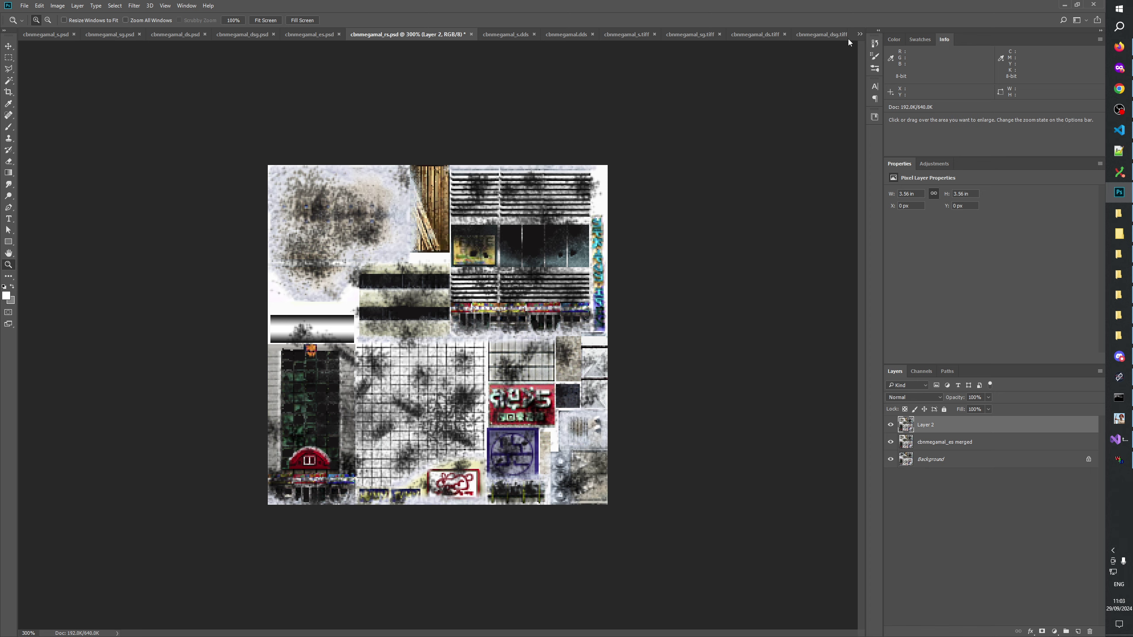
left_click(859, 35)
left_click(914, 221)
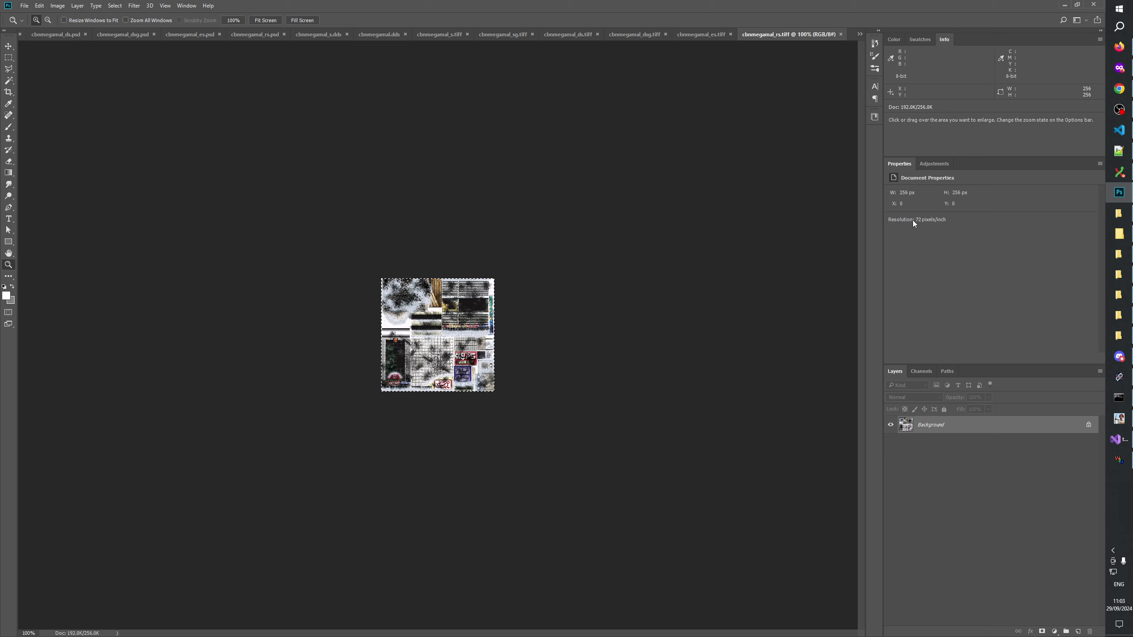
left_click(860, 35)
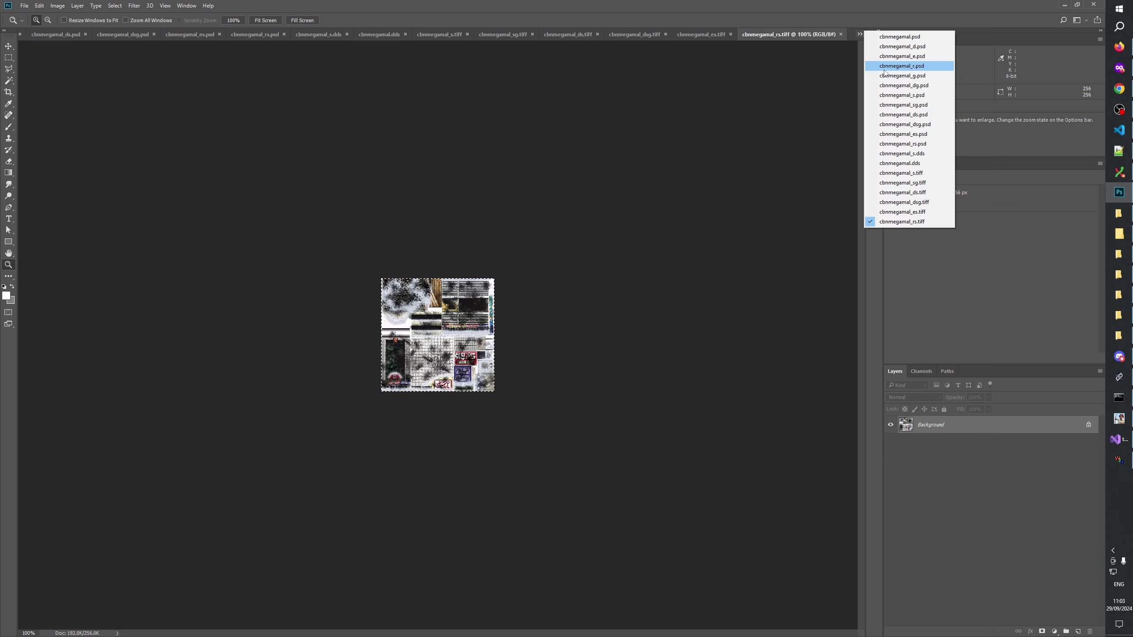
left_click(906, 144)
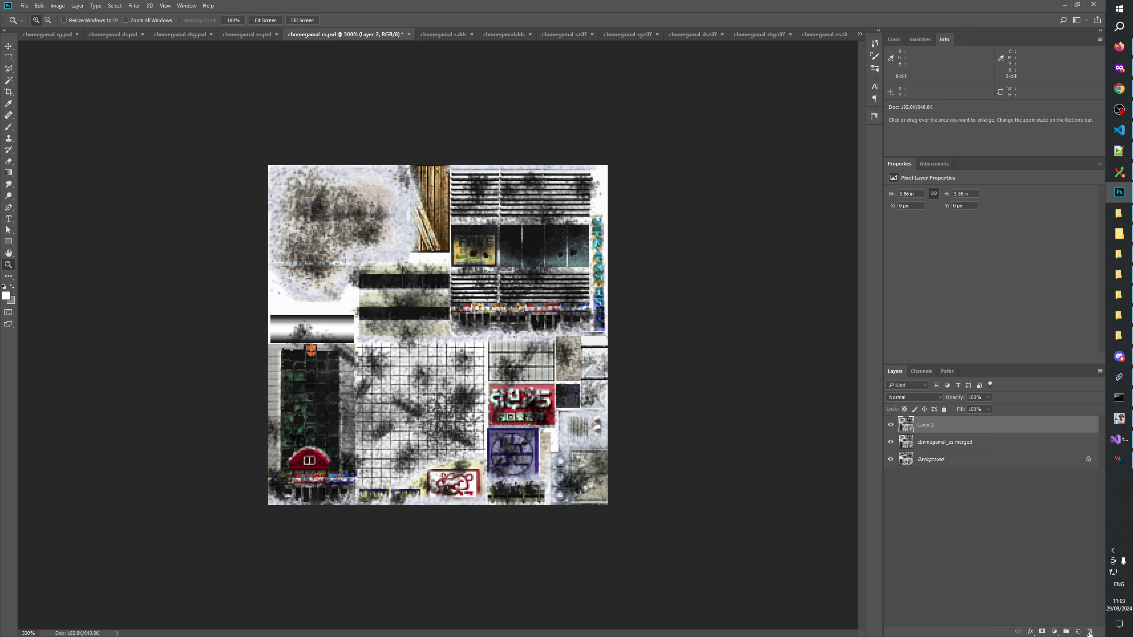
key("ctrl+z")
key("ctrl+shift+z")
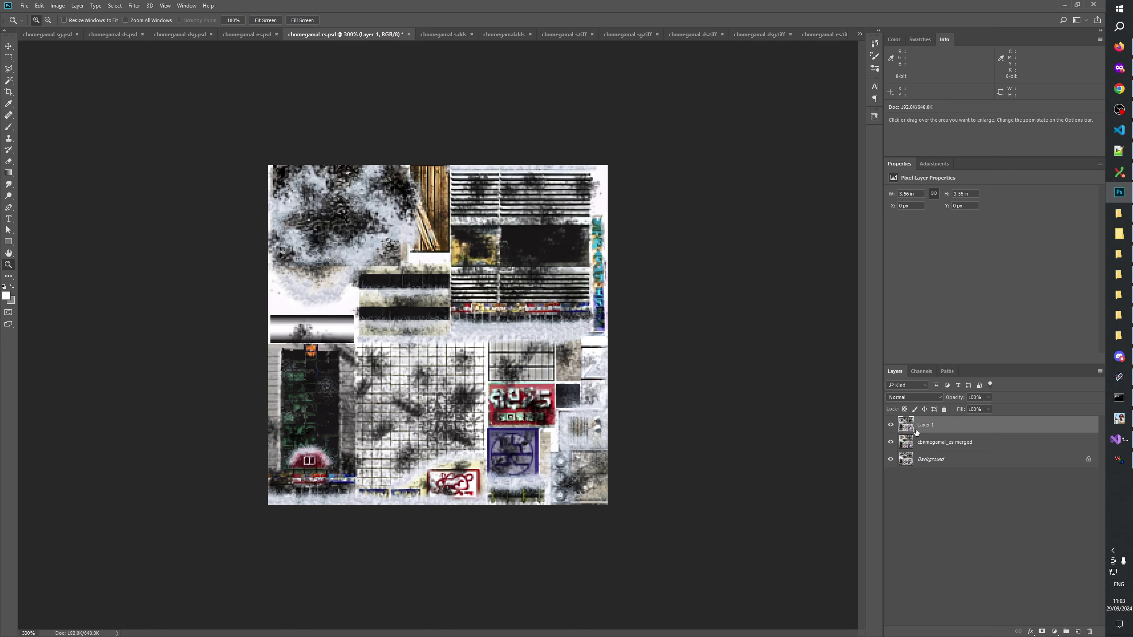
Rename the newly pasted top layer to "cbnmegamal_rs.dds", based on the name of the layer below it
double_click(942, 442)
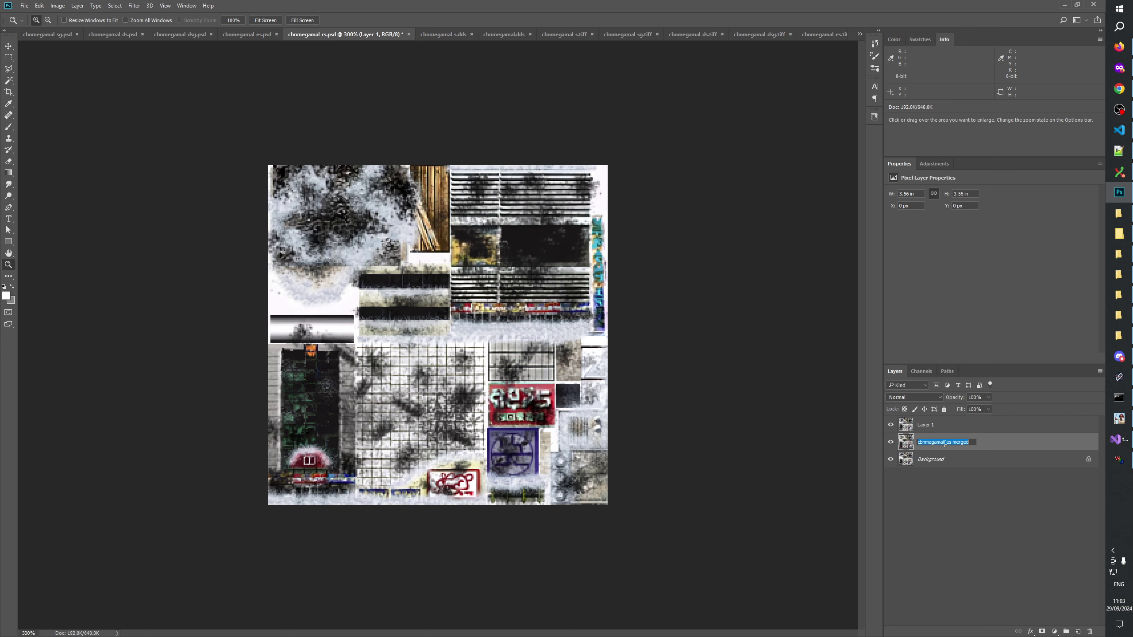
key("ctrl+c")
double_click(930, 426)
key("ctrl+v")
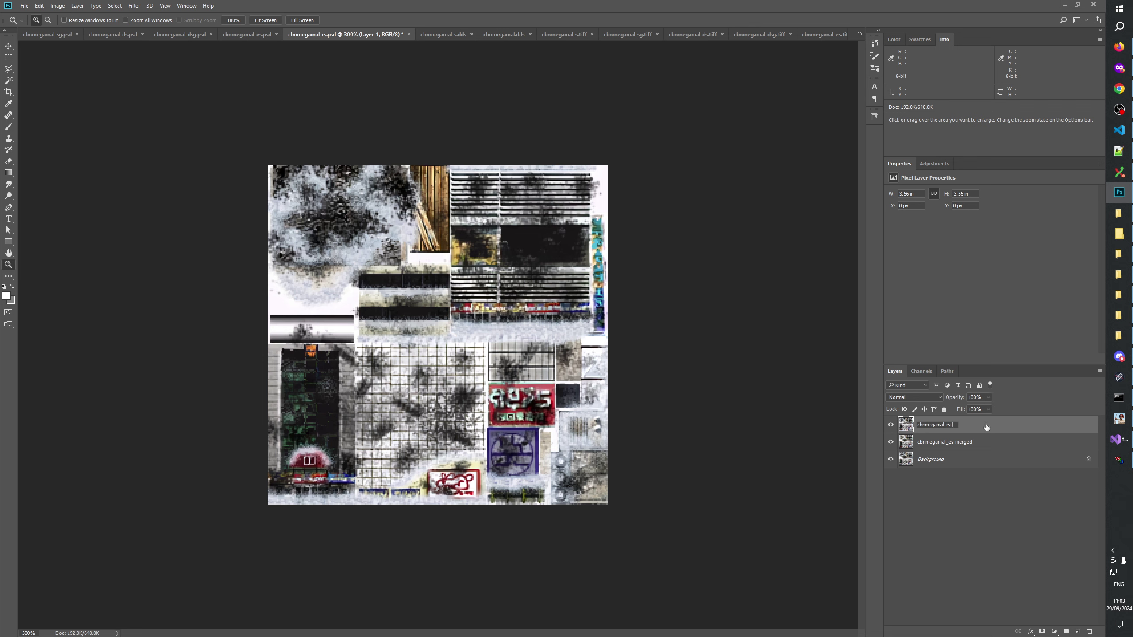
type("dds")
key("Return")
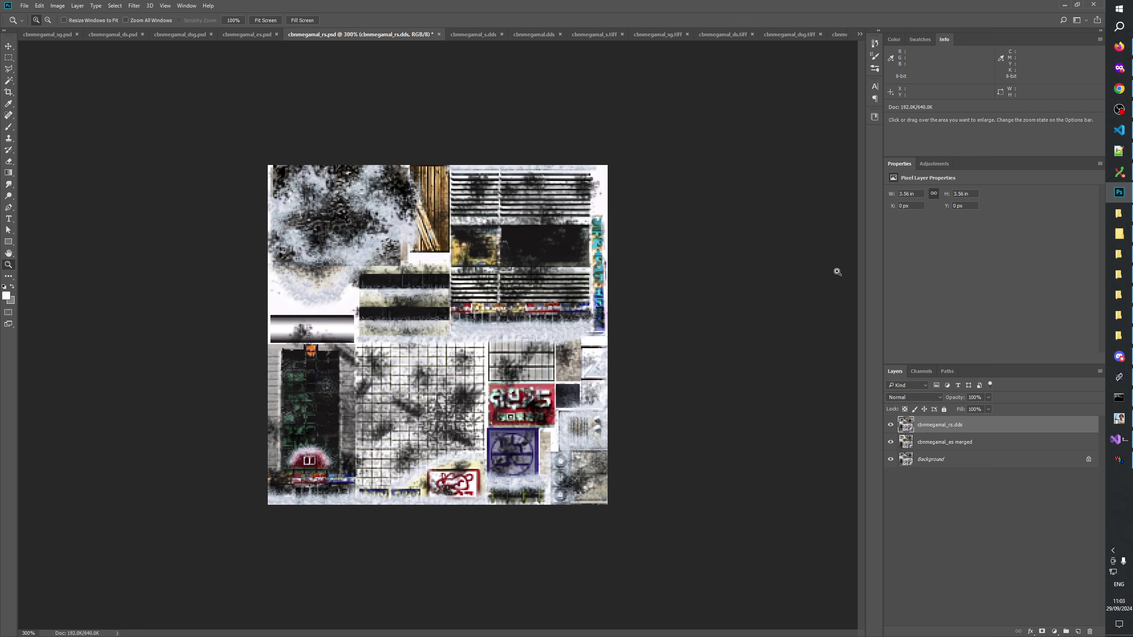
Append "1x_DXTDecompressor_Source_V3" to the cbnmegamal_rs.dds layer's name, copied from the source layer in cbnmegamal_es.psd, and keep the renamed layer selected
left_click(251, 36)
double_click(1018, 582)
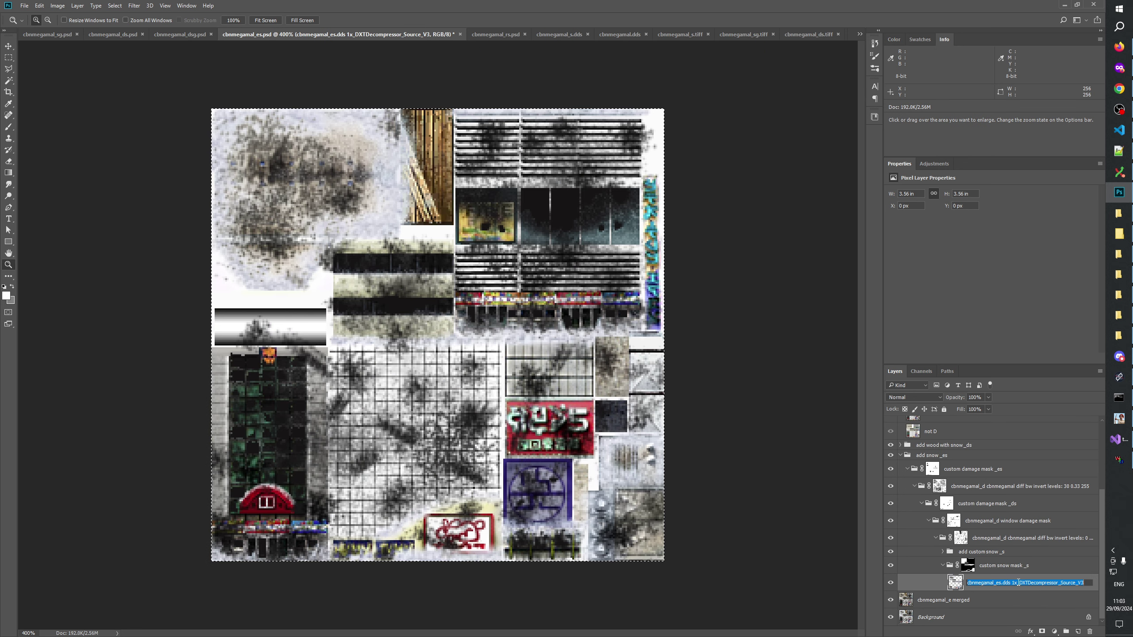
left_click_drag(1012, 583, 1087, 583)
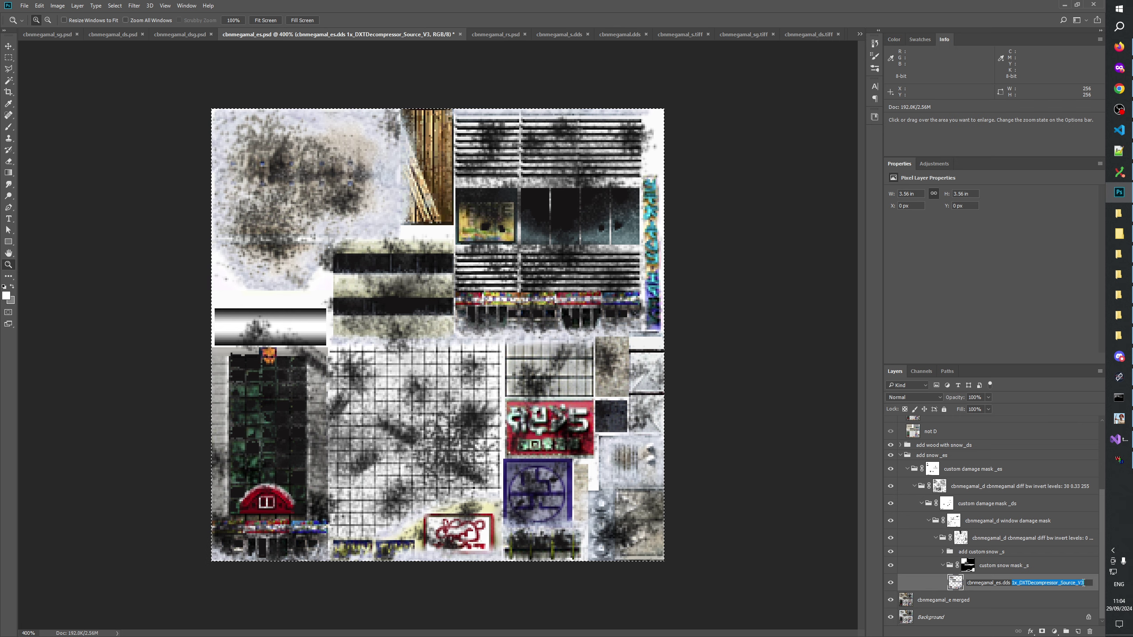
left_click(483, 34)
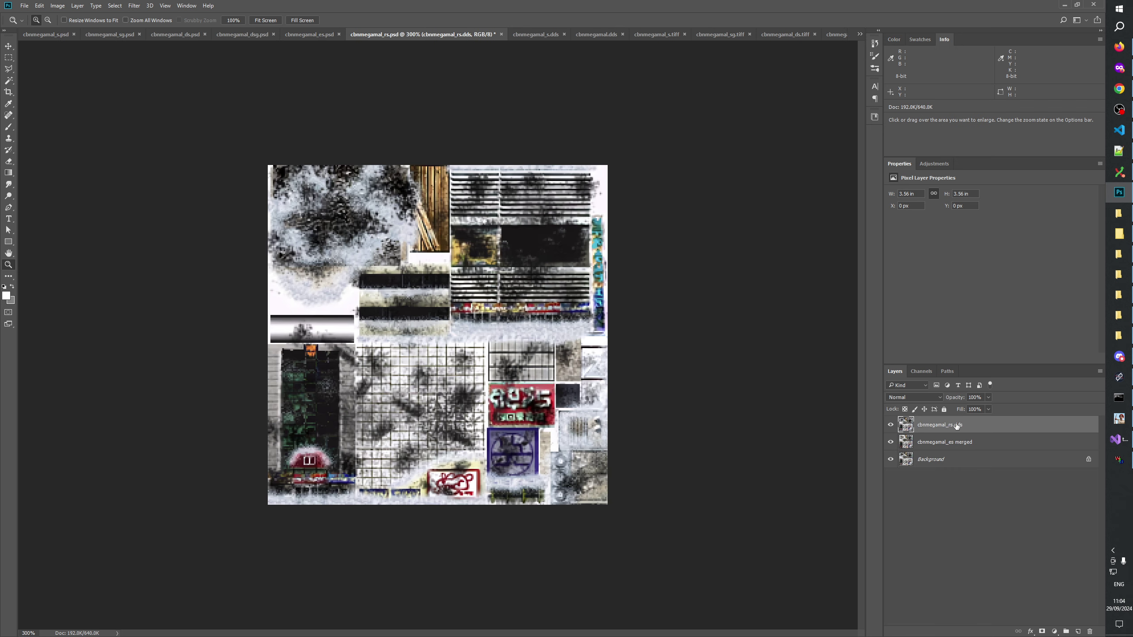
left_click(966, 425)
key("ctrl+v")
left_click(968, 510)
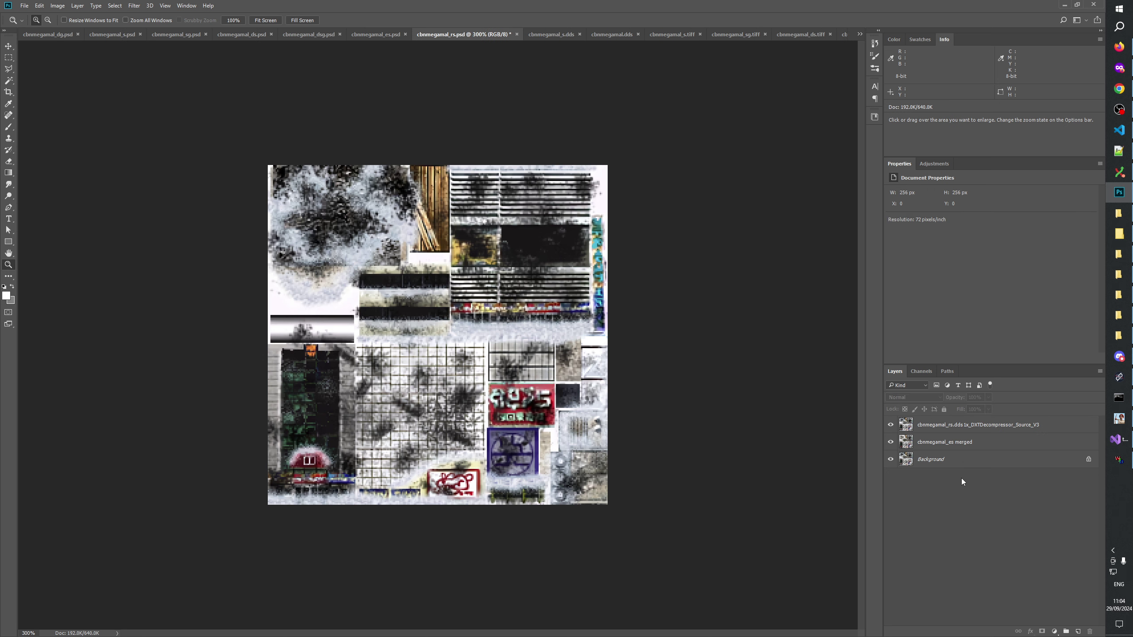
left_click(955, 427)
left_click(955, 426, "ctrl")
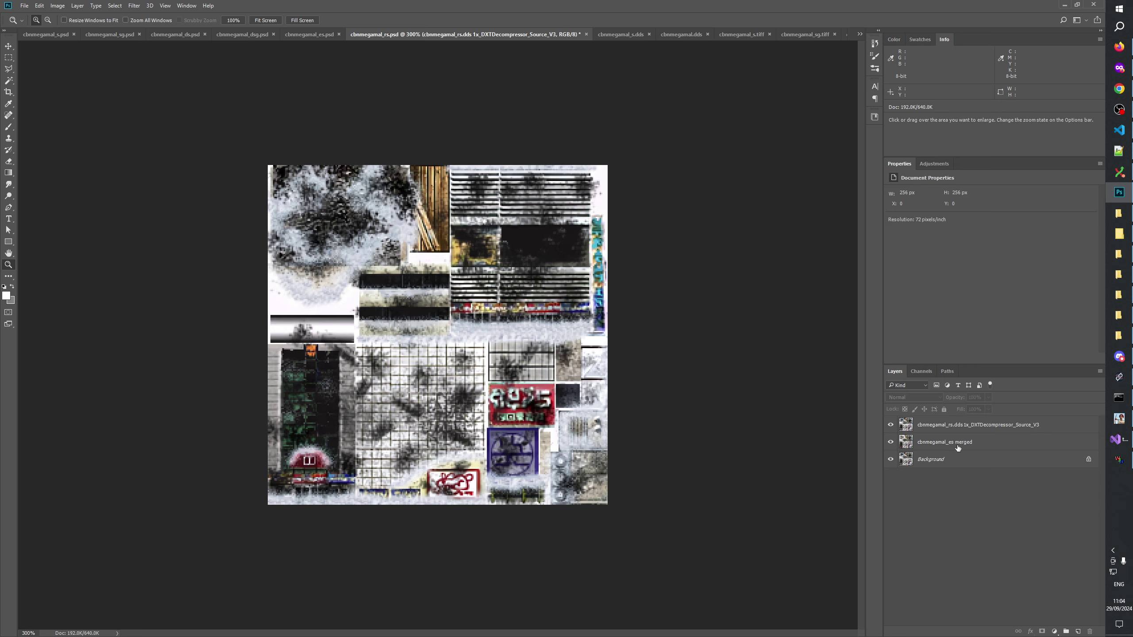
left_click(954, 427)
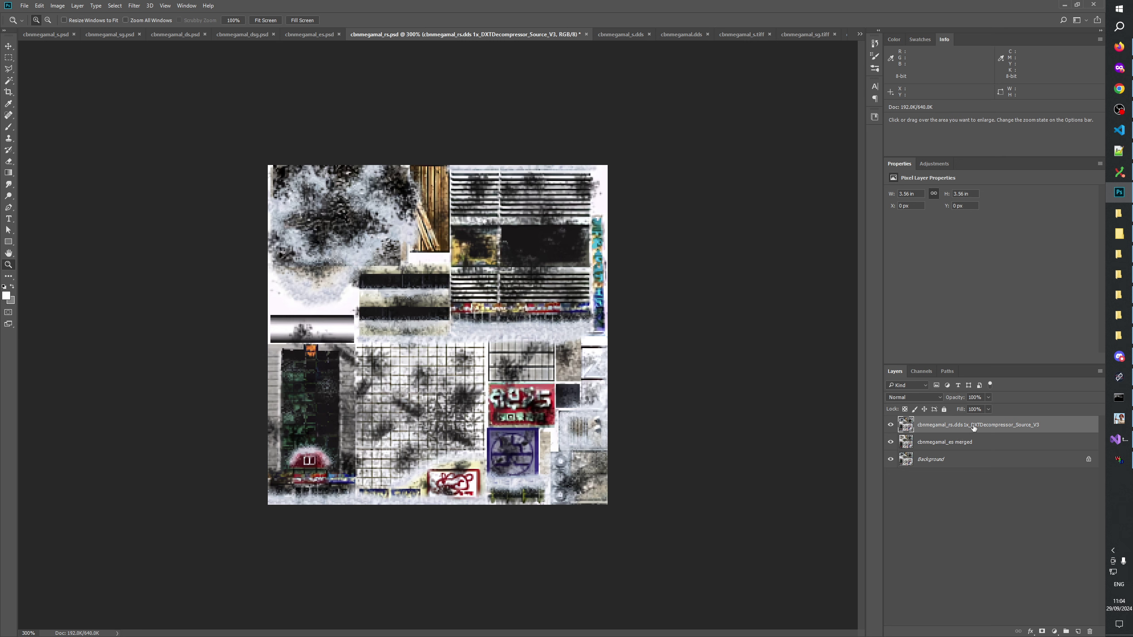
Rename the top layer in cbnmegamal_rs.psd to "cbnmegamal_rs.dds DXTDecompressor_Source_V3", dropping the "1x_" prefix, deselect all layers and save the file
double_click(972, 425)
left_click(969, 425)
key("Return")
left_click(955, 493)
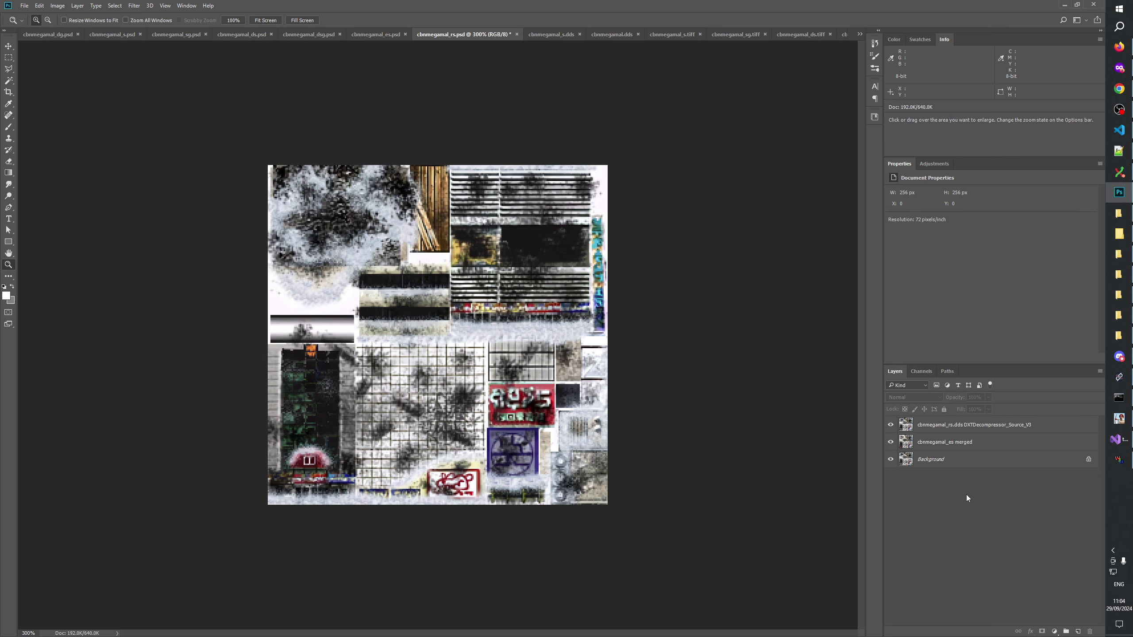
key("ctrl+s")
left_click(680, 198)
Rename the dds source layer in cbnmegamal_es.psd to "cbnmegamal_es.dds DXTDecompressor_Source_V3" and save the file
left_click(376, 35)
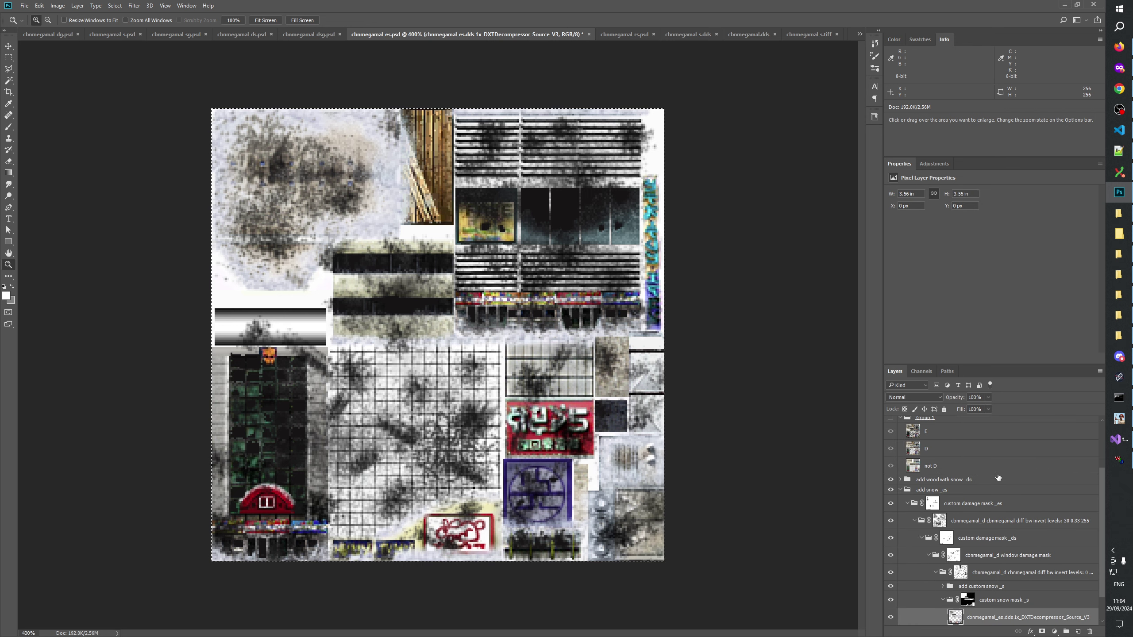
double_click(1020, 583)
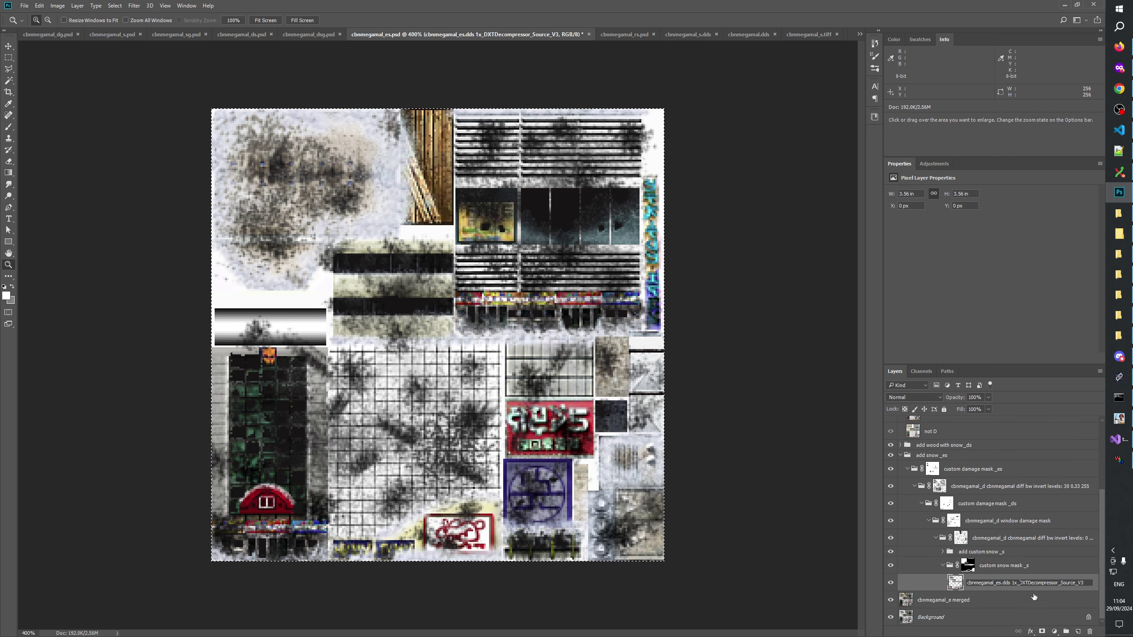
key("Return")
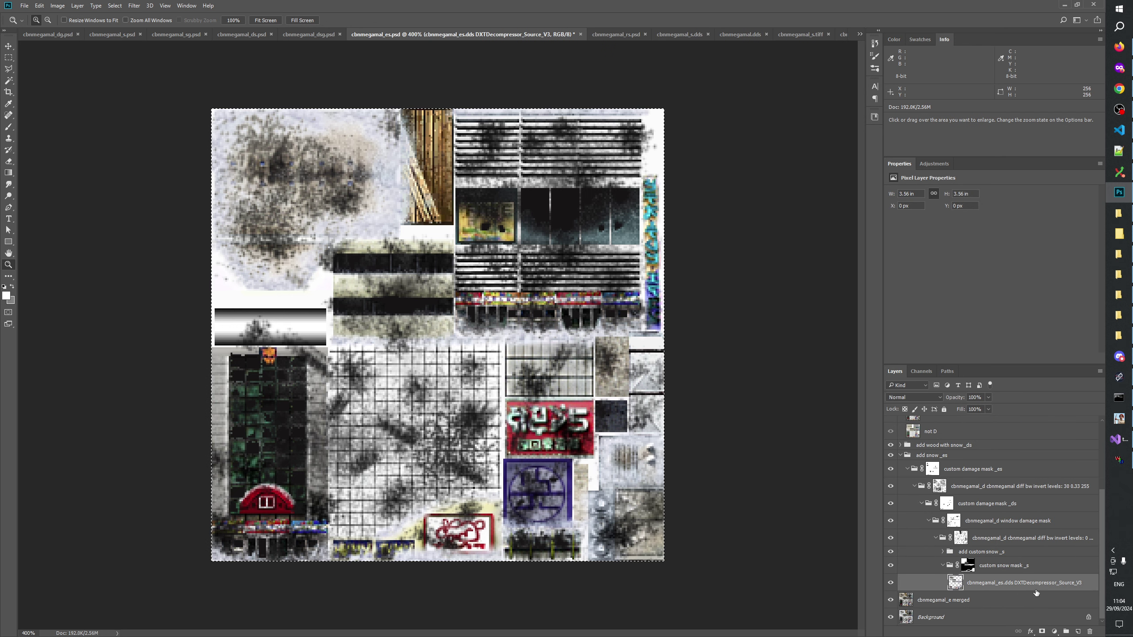
key("ctrl+s")
In cbnmegamal_dsg.psd, rename the dds source layer inside the "add snow _dsg" group to "cbnmegamal_dsg.dds DXTDecompressor_Source_V3" and save
left_click(308, 35)
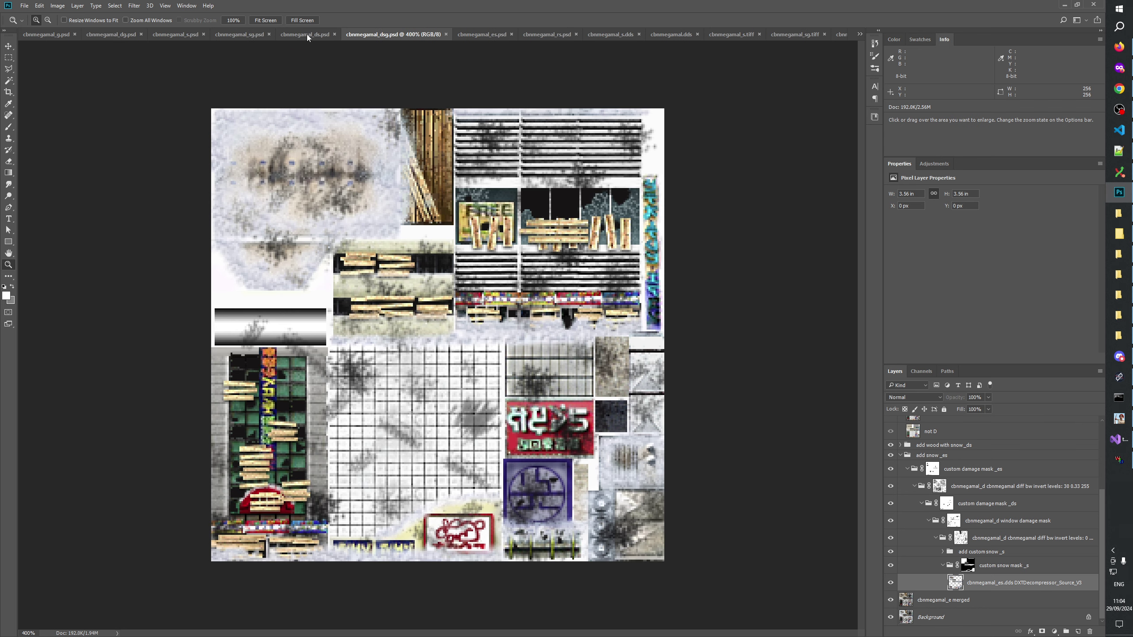
left_click(900, 442)
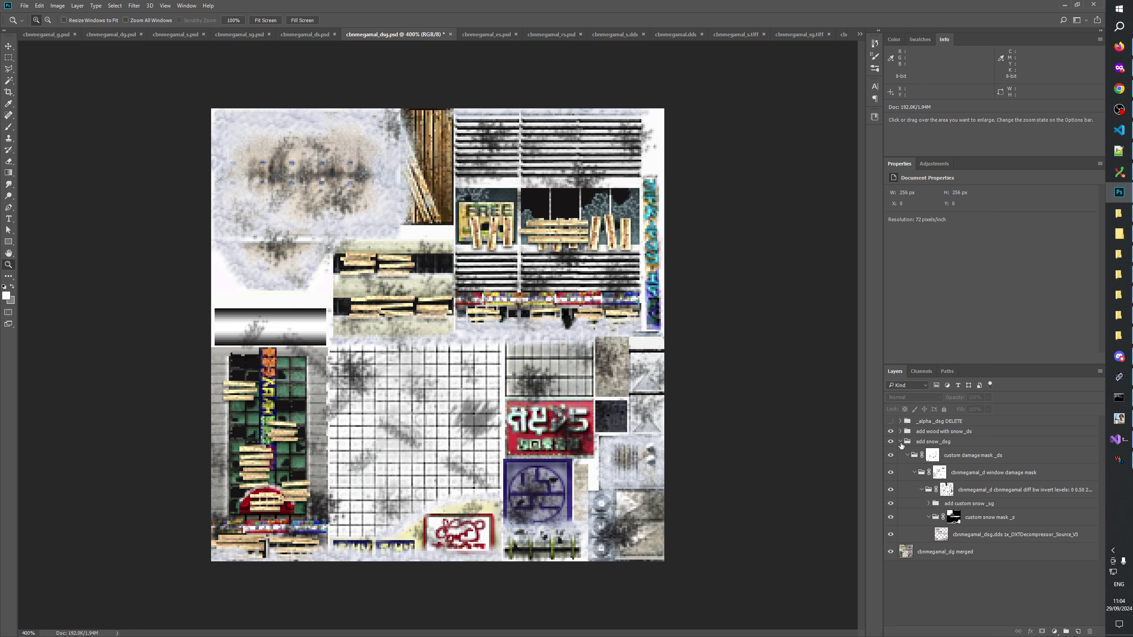
double_click(1018, 542)
left_click(1012, 535)
key("BackSpace")
key("BackSpace")
key("BackSpace")
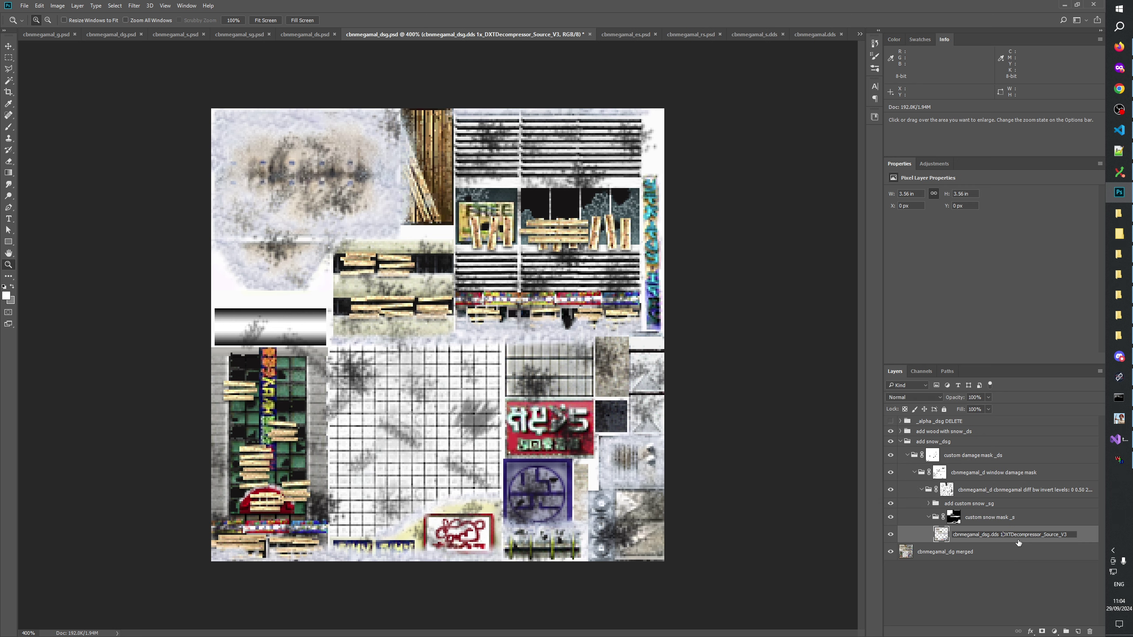
key("Return")
In cbnmegamal_ds.psd, rename the dds source layer inside the "add snow _ds" group to "cbnmegamal_ds.dds DXTDecompressor_Source_V3" and save
key("ctrl+shift+Tab")
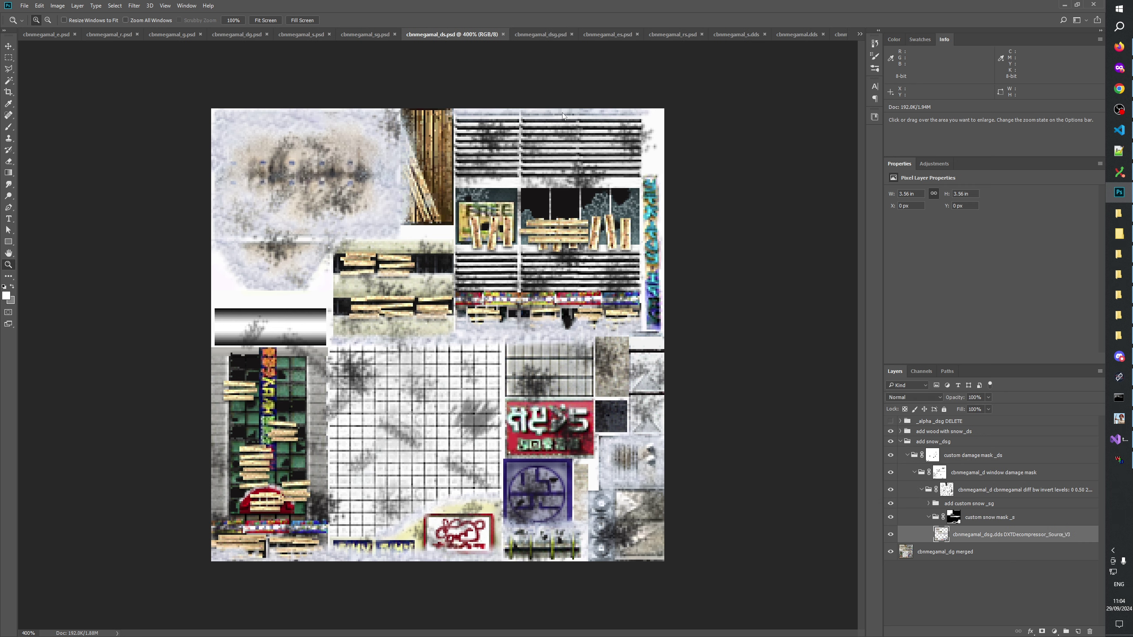
left_click(901, 442)
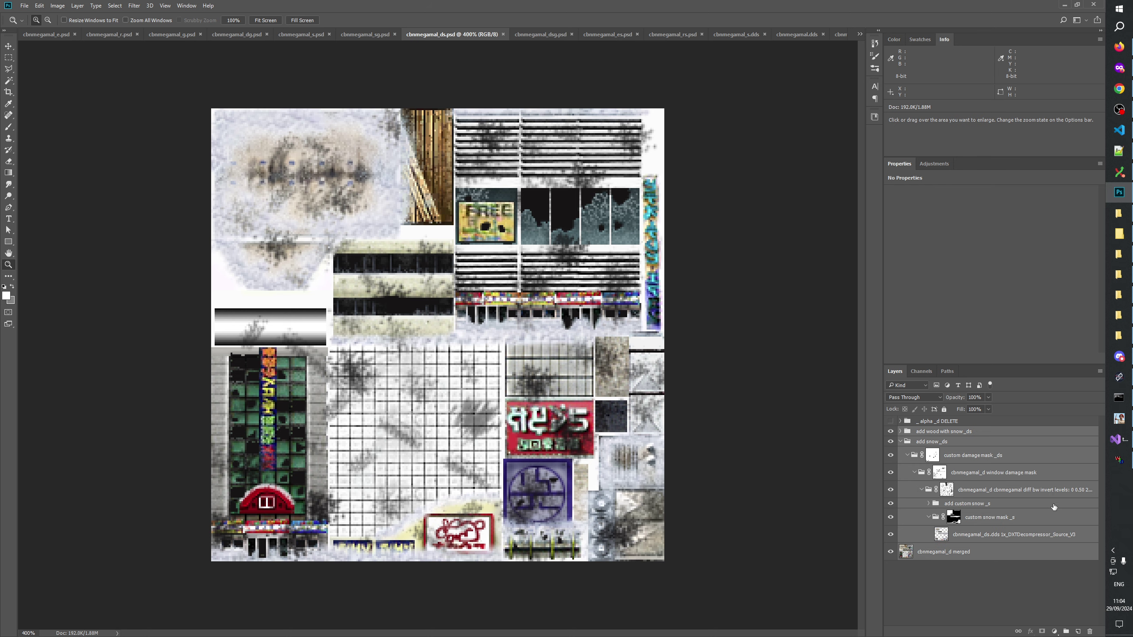
double_click(1007, 536)
left_click(1006, 535)
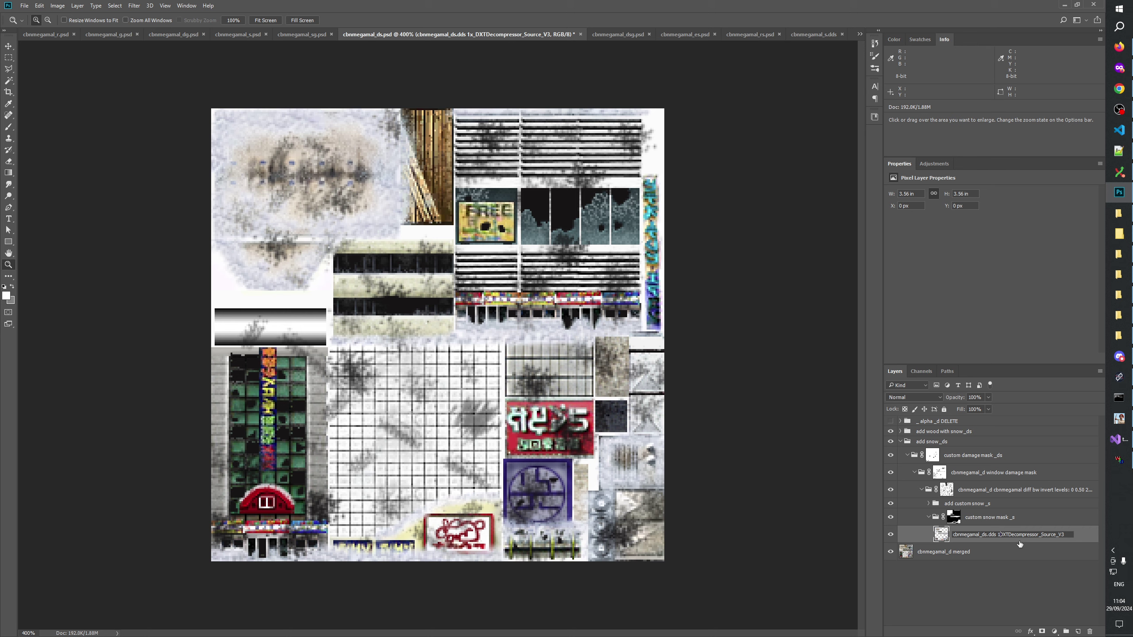
key("BackSpace")
key("Return")
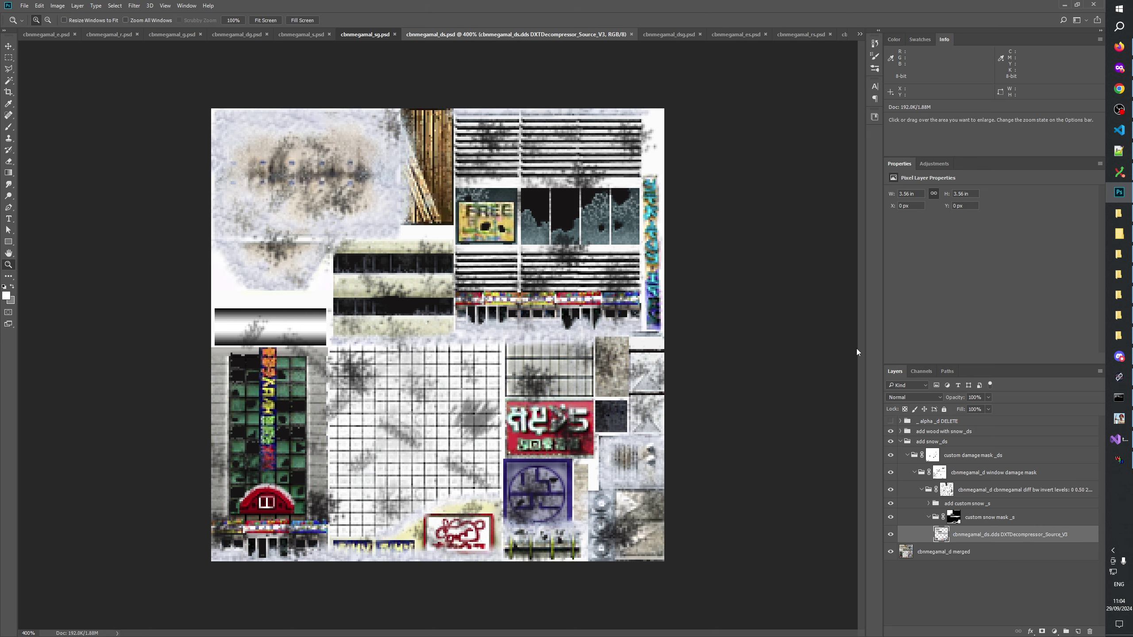
In cbnmegamal_sg.psd, rename the source layer in "add original snow _sg" to "cbnmegamal_sg.dds DXTDecompressor_Source_V3", save, and collapse the group
key("ctrl+shift+Tab")
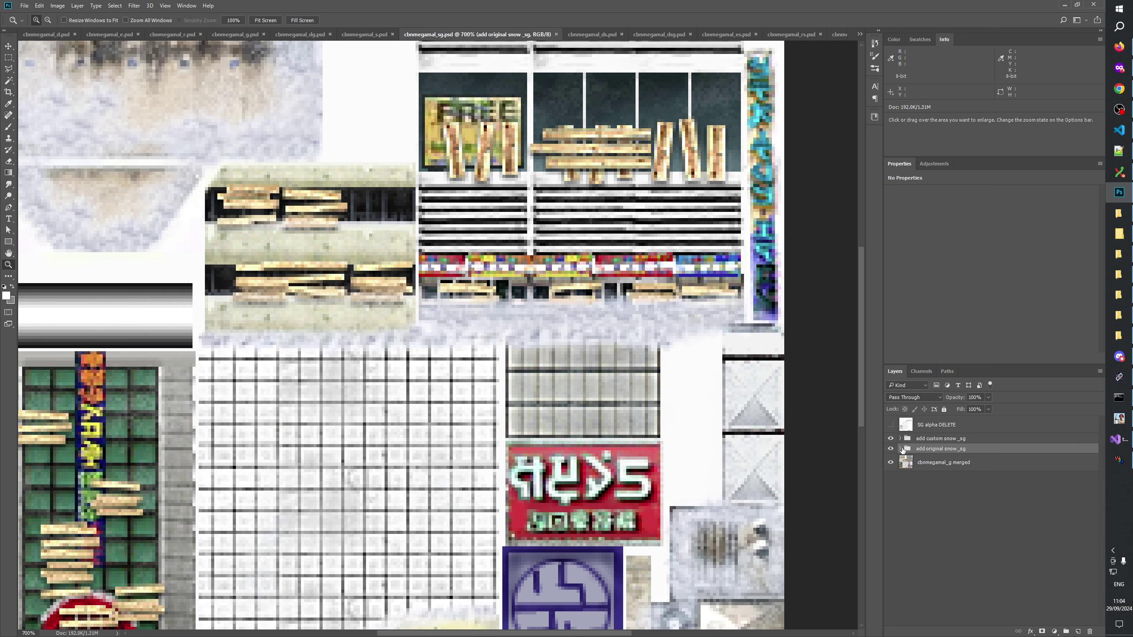
left_click(901, 448)
double_click(995, 480)
left_click(995, 480)
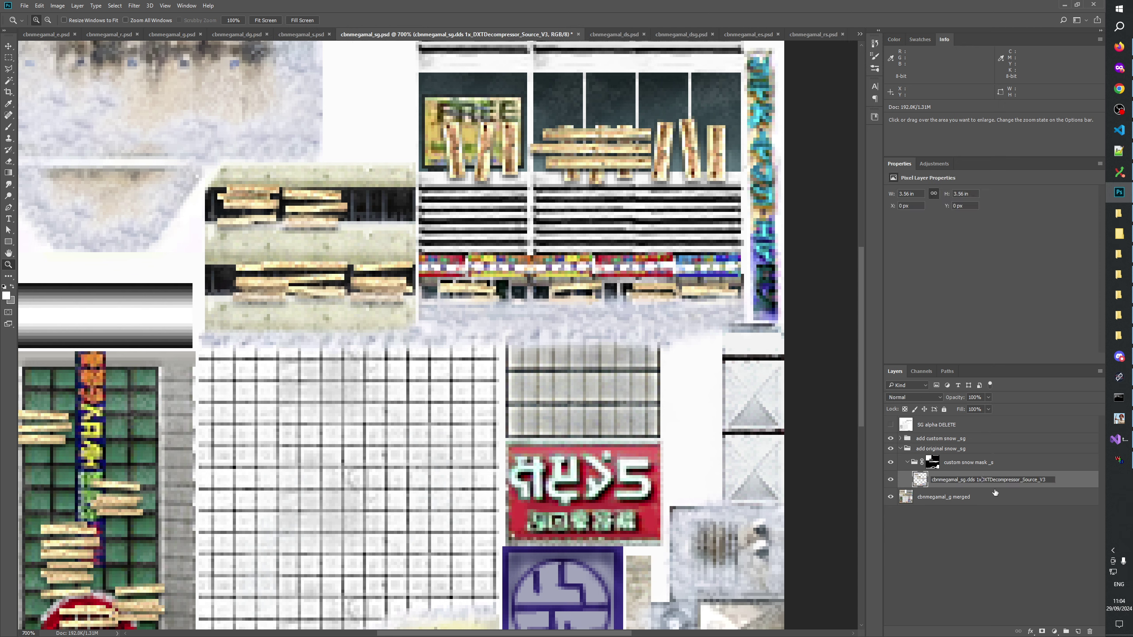
key("Return")
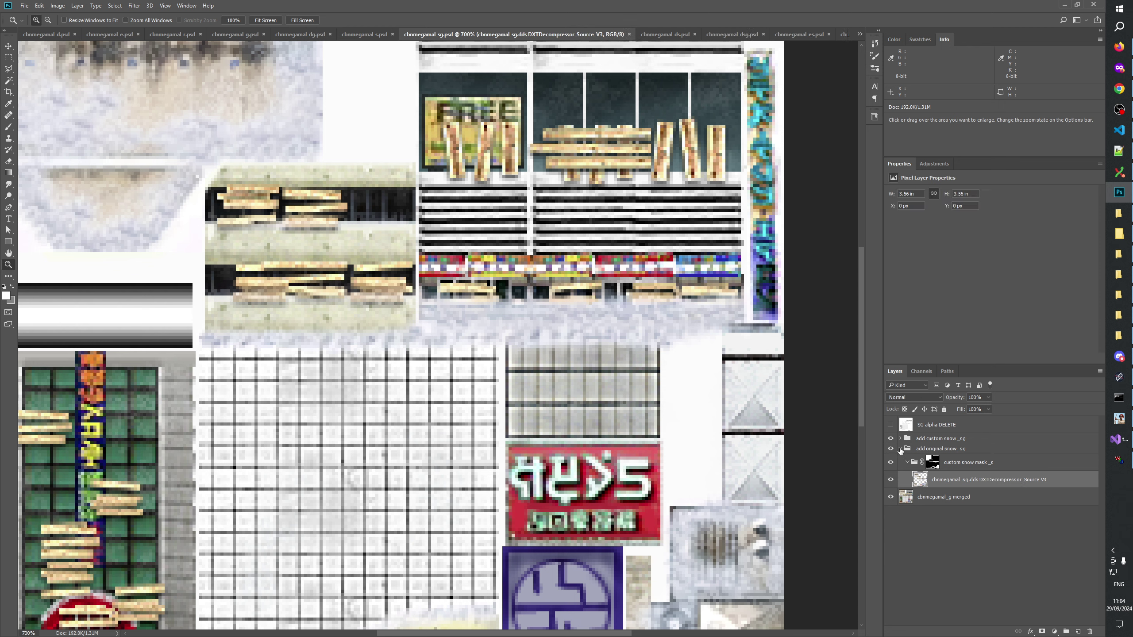
left_click(900, 448)
In cbnmegamal_s.psd, rename the original snow source layer to "cbnmegamal_s.dds DXTDecompressor_Source_V3", save, and collapse its group
left_click(417, 36)
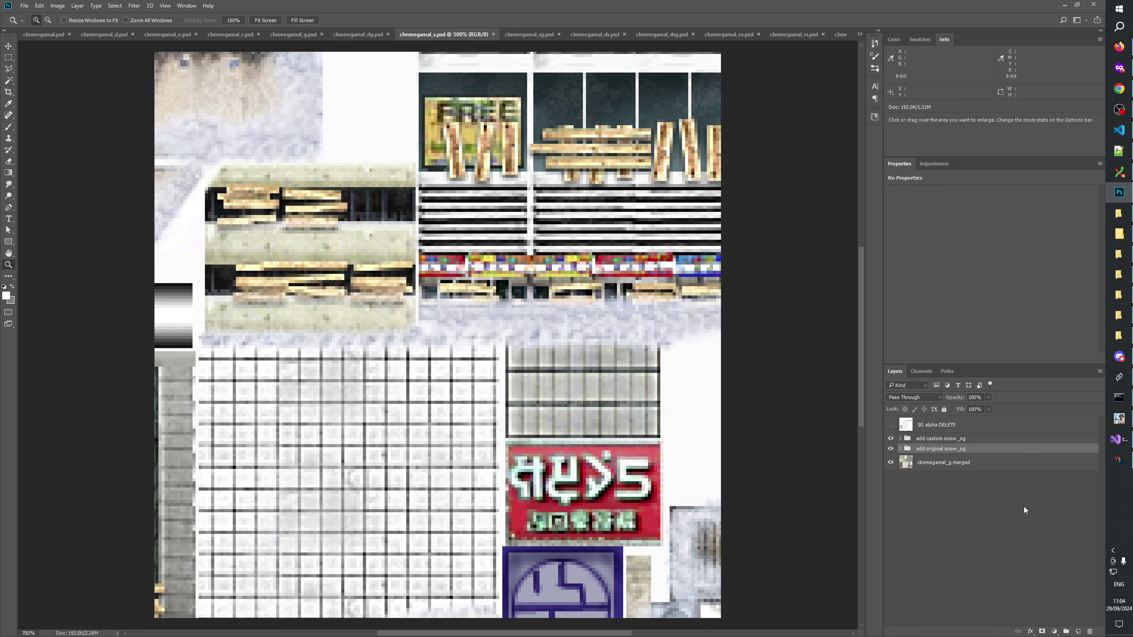
double_click(977, 473)
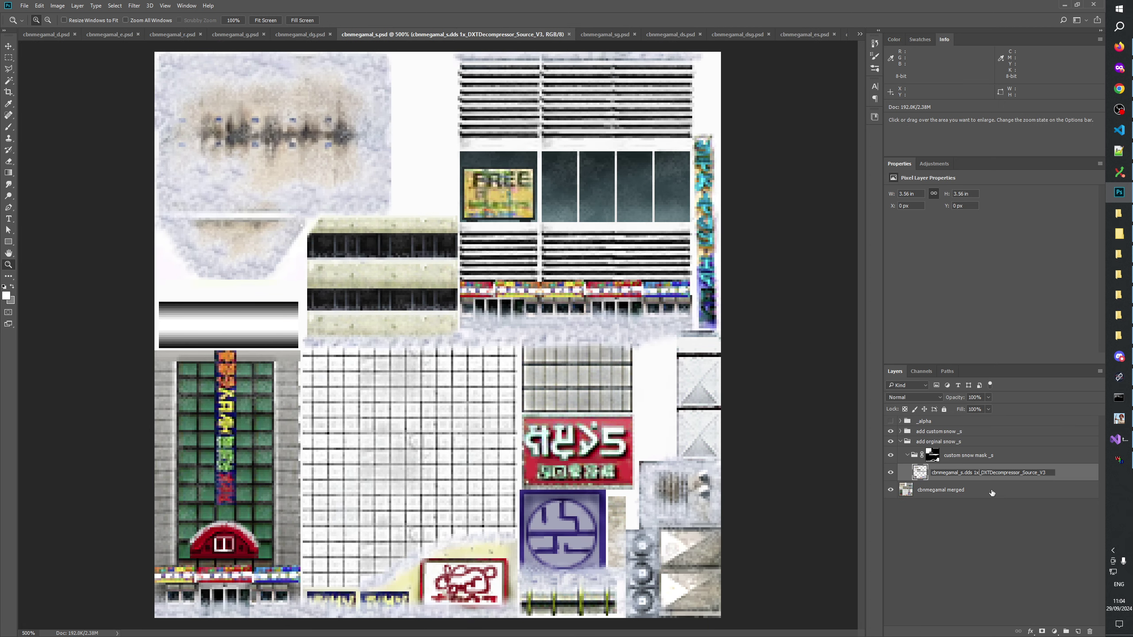
key("BackSpace")
key("BackSpace")
key("BackSpace")
key("Return")
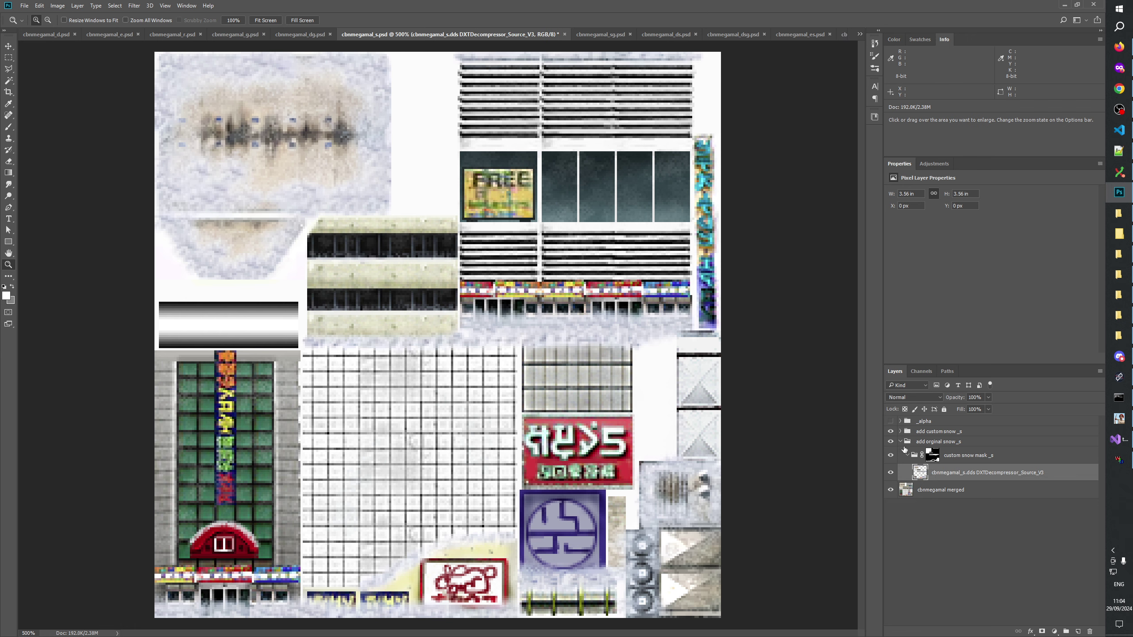
left_click(900, 441)
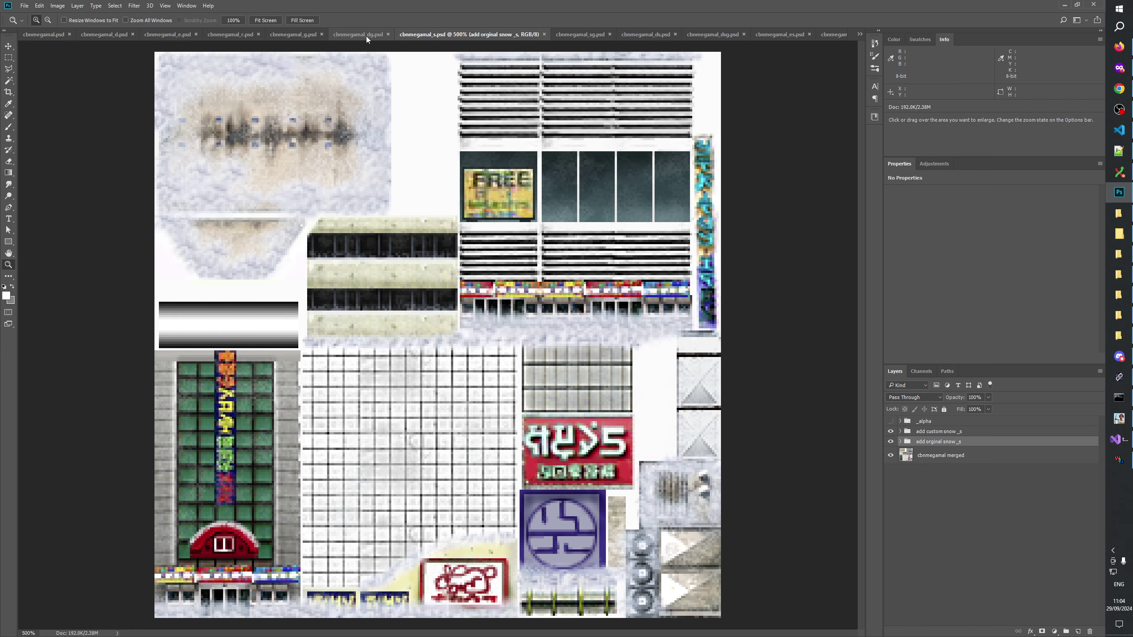
Check the layer names in cbnmegamal_dg.psd and inside the original snow groups of cbnmegamal_s.psd and cbnmegamal_sg.psd
left_click(366, 36)
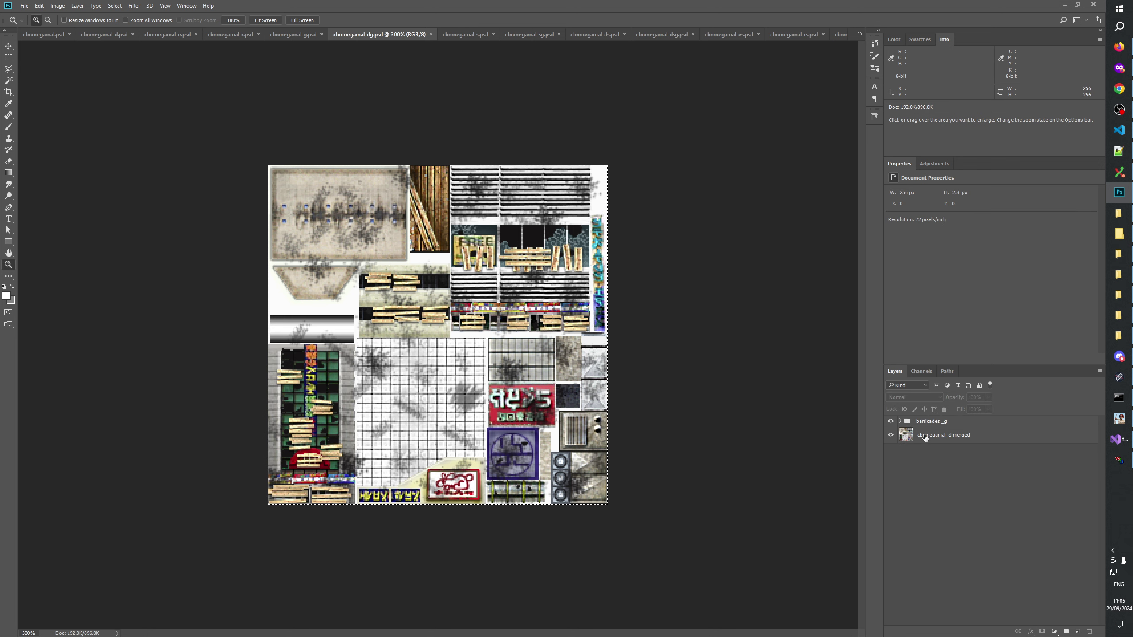
left_click(459, 34)
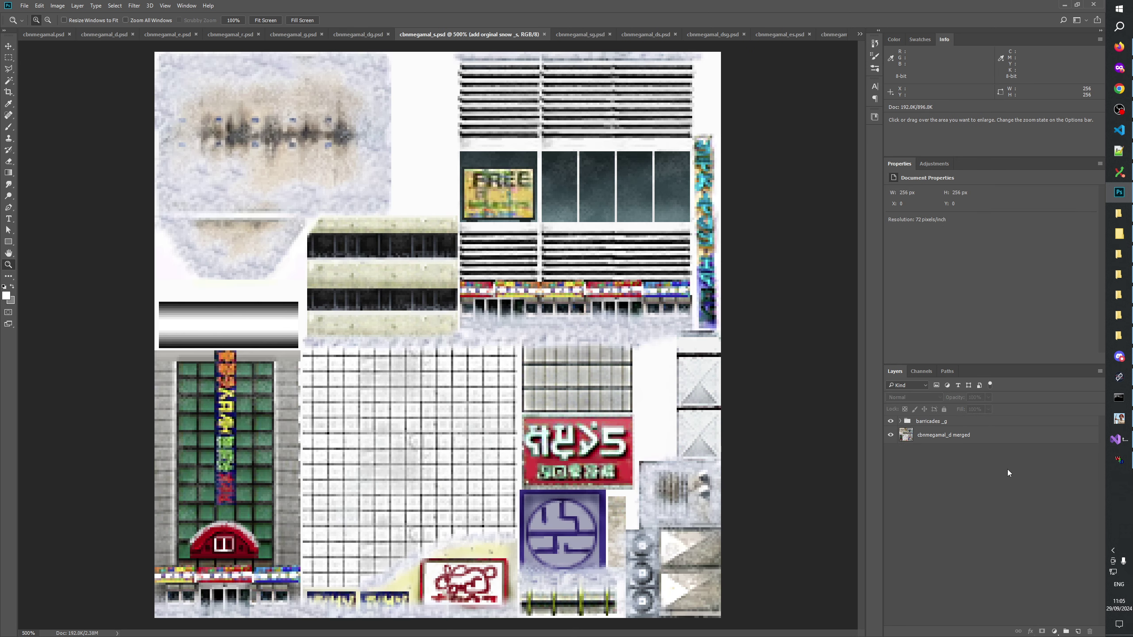
left_click(900, 442)
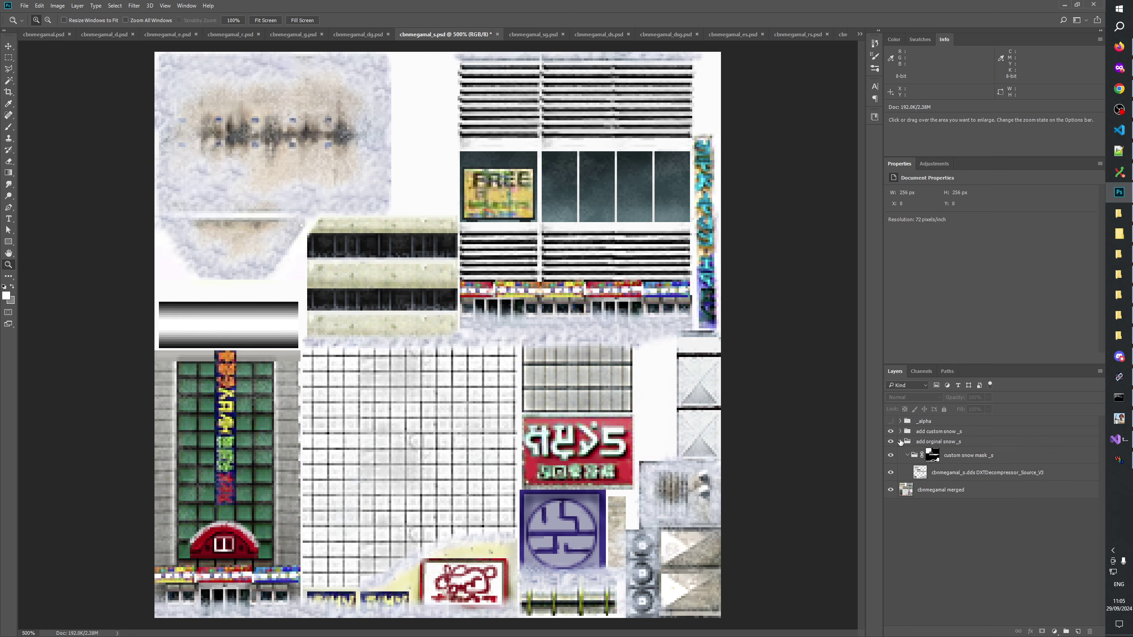
left_click(900, 442)
left_click(534, 35)
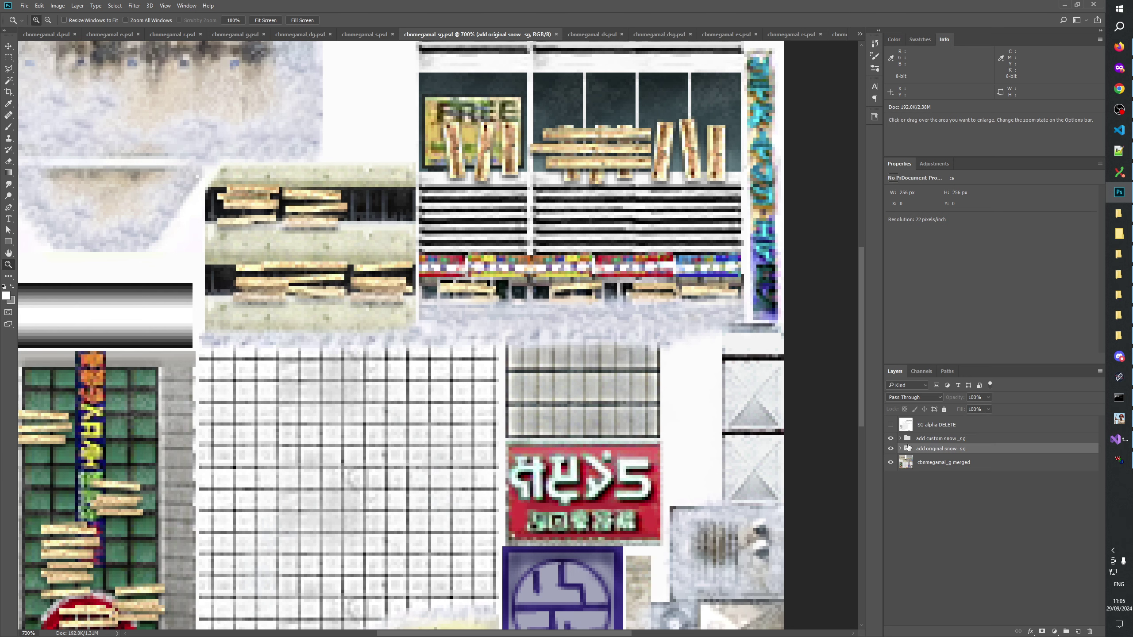
left_click(901, 448)
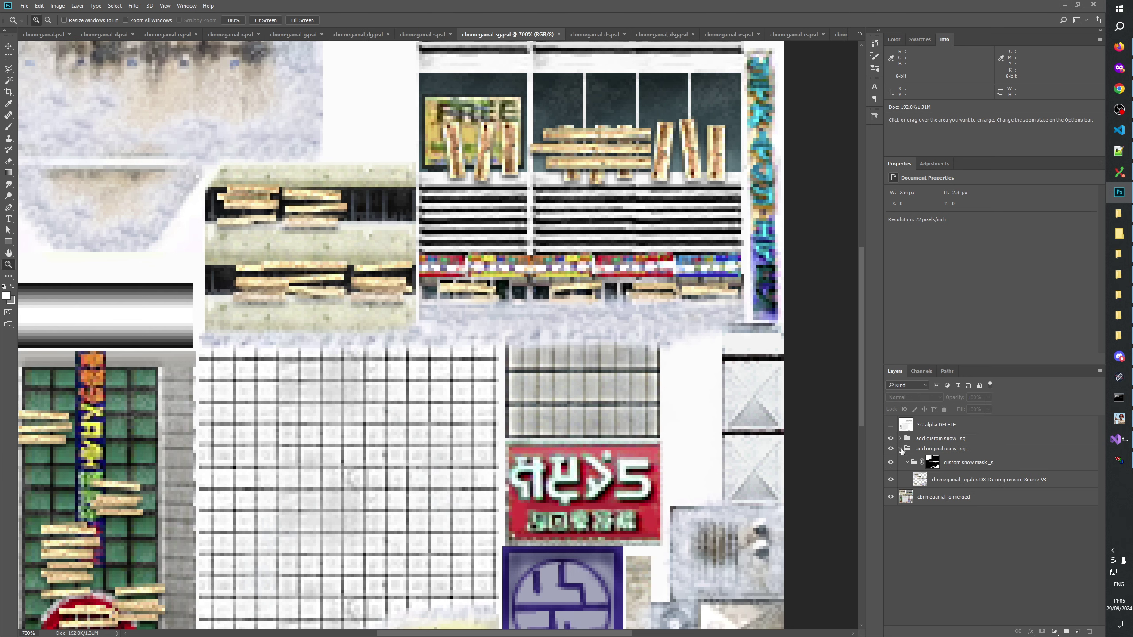
left_click(900, 448)
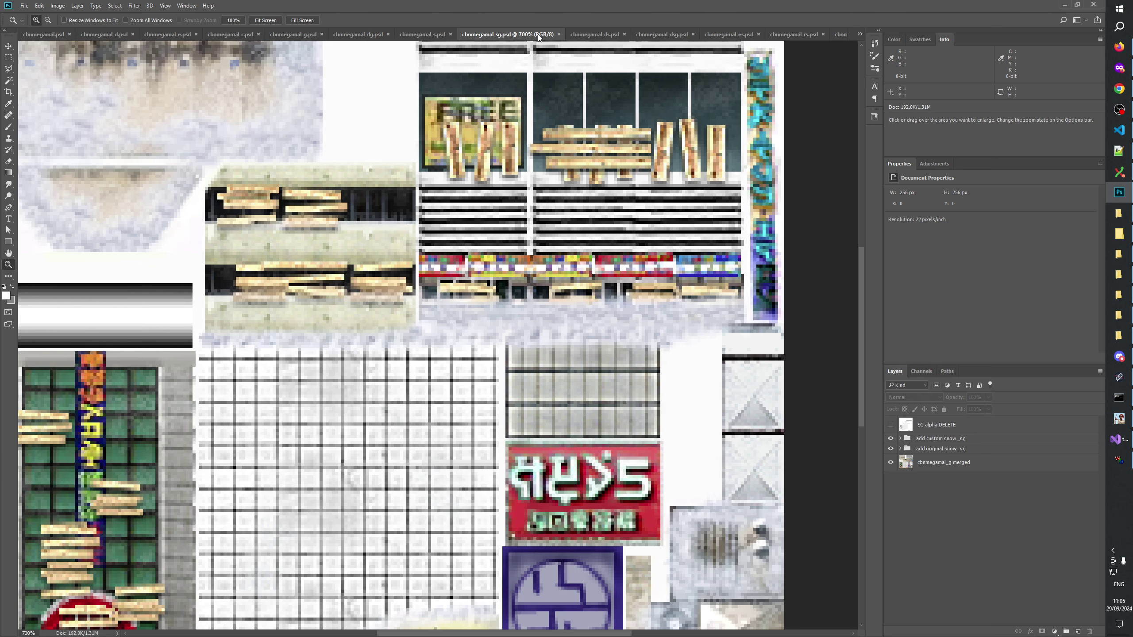
In cbnmegamal_ds.psd, deselect all layers, collapse the "add snow _ds" group and save the file
left_click(576, 34)
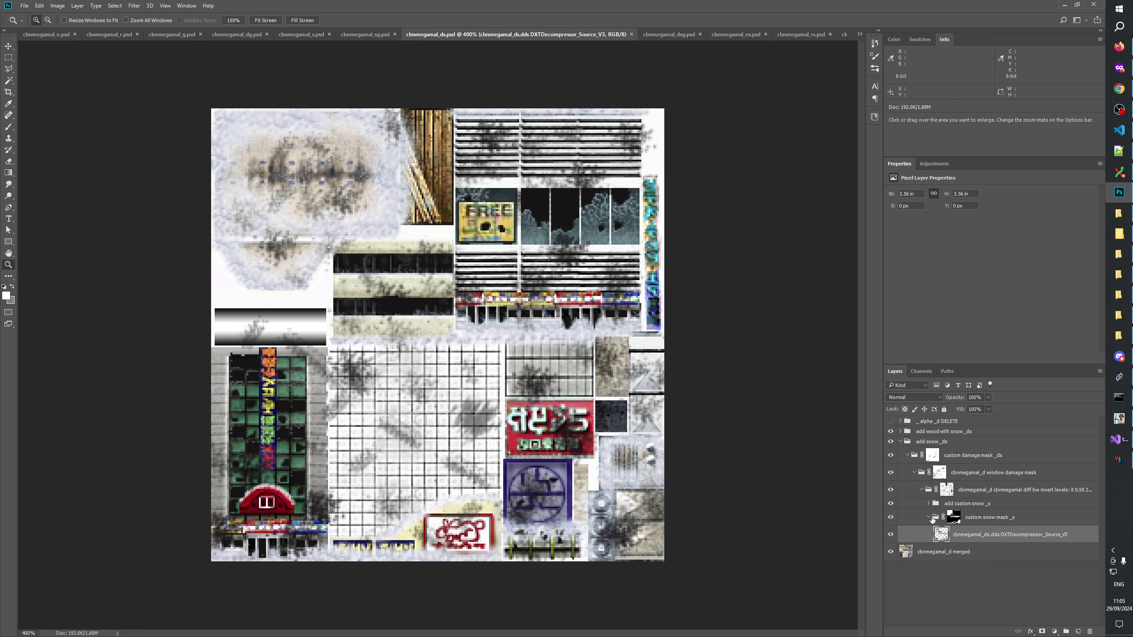
left_click(930, 520)
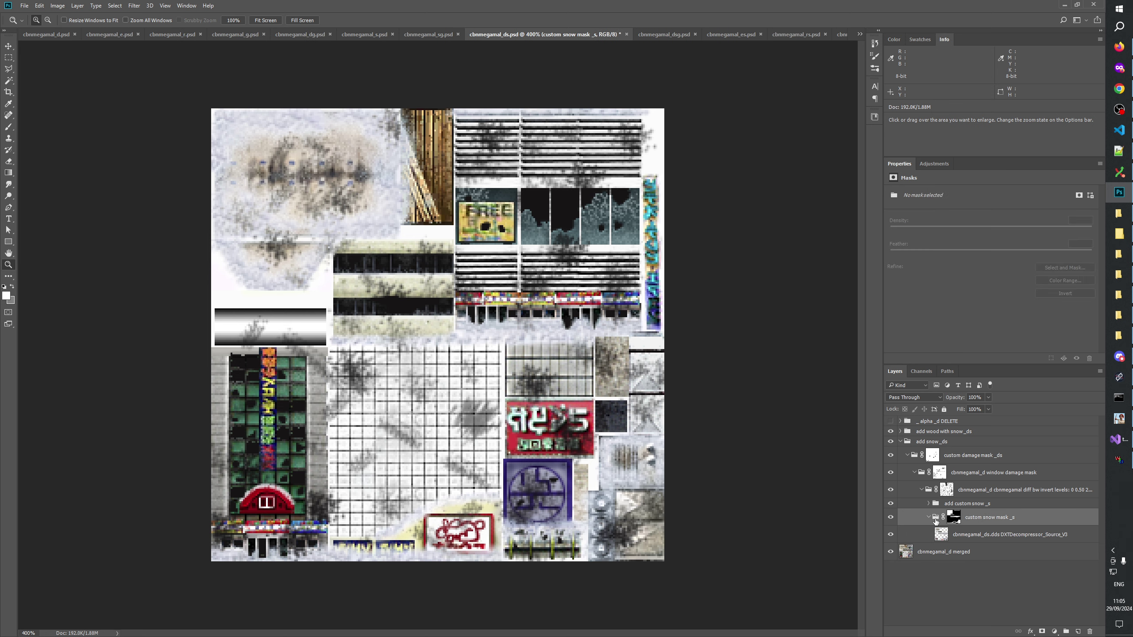
left_click(935, 596)
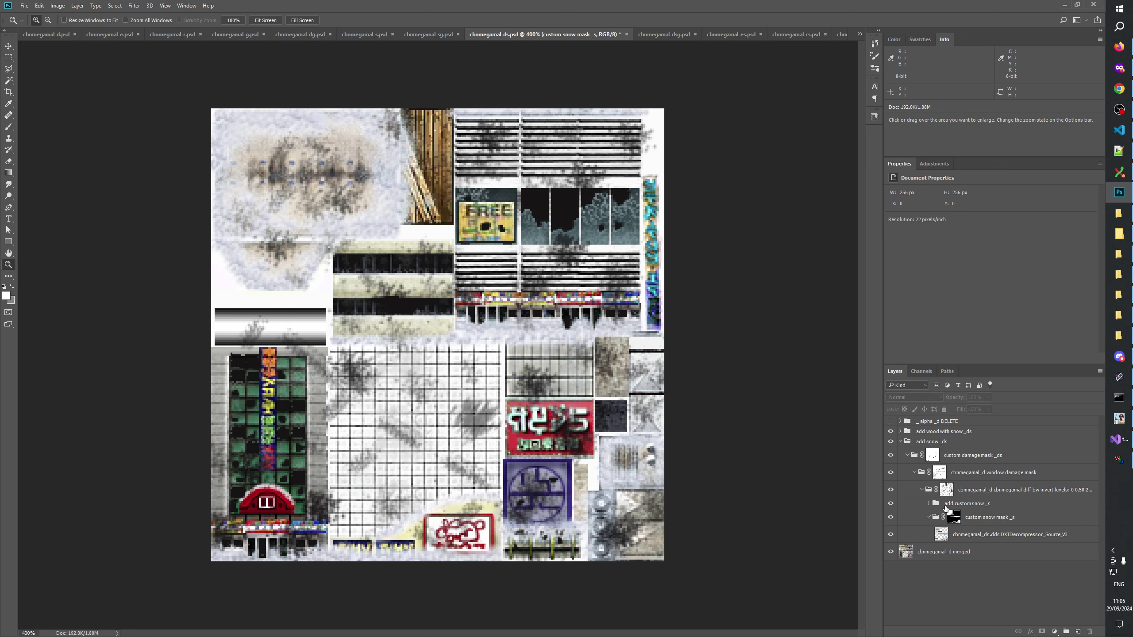
left_click(899, 441)
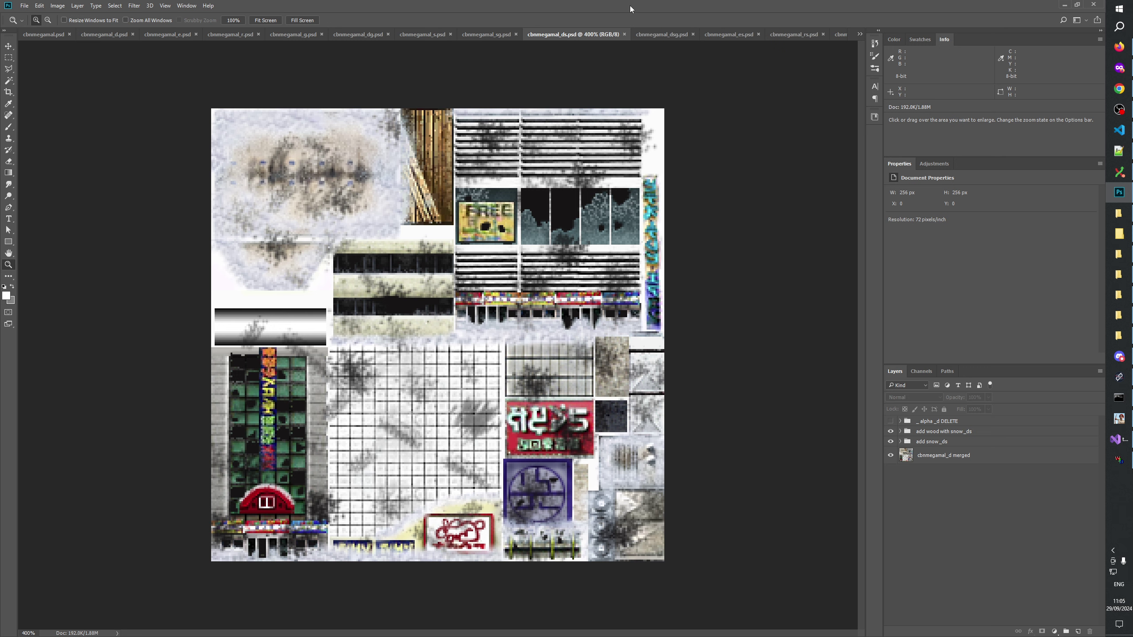
Collapse the "add snow" groups in cbnmegamal_dsg.psd and cbnmegamal_es.psd, leaving no layer selected, and save both files
left_click(657, 34)
left_click(939, 576)
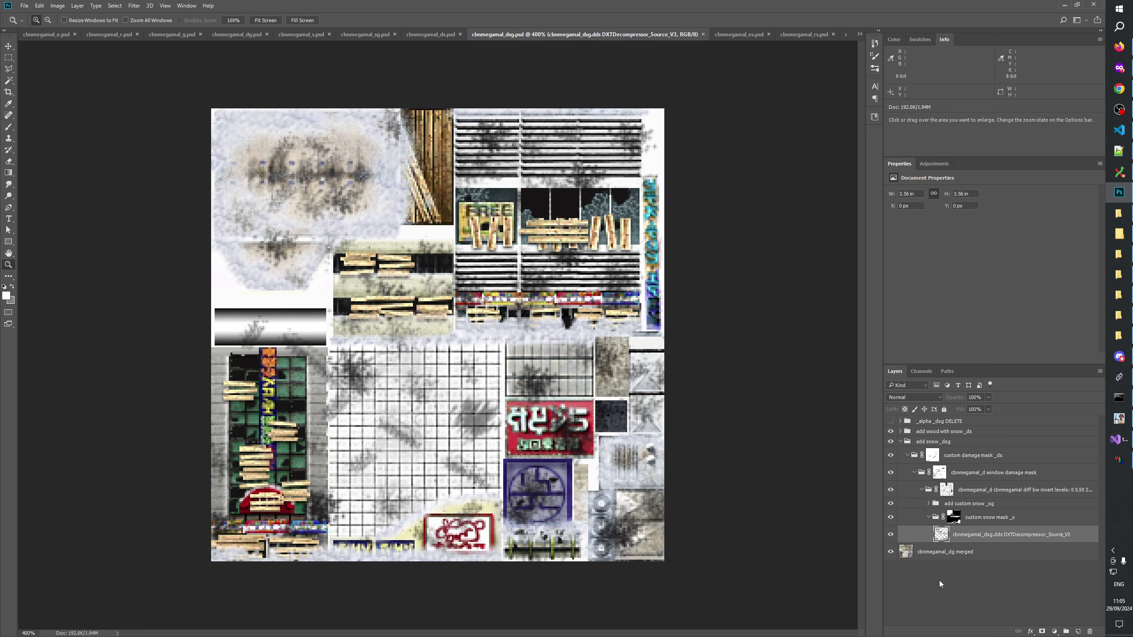
left_click(899, 442)
left_click(683, 35)
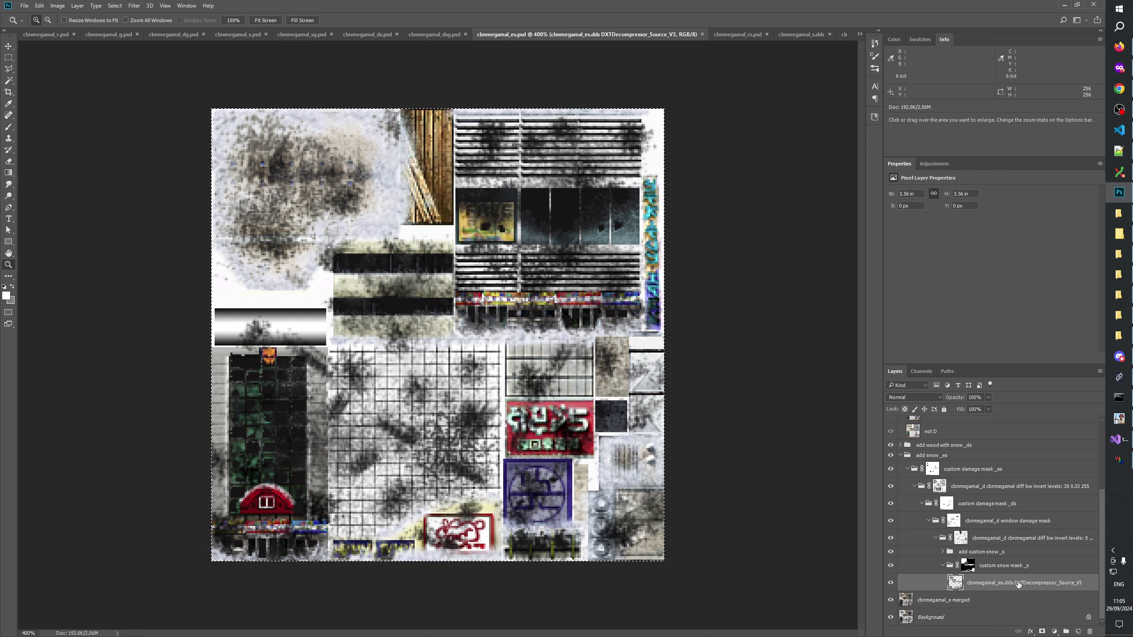
left_click(901, 511)
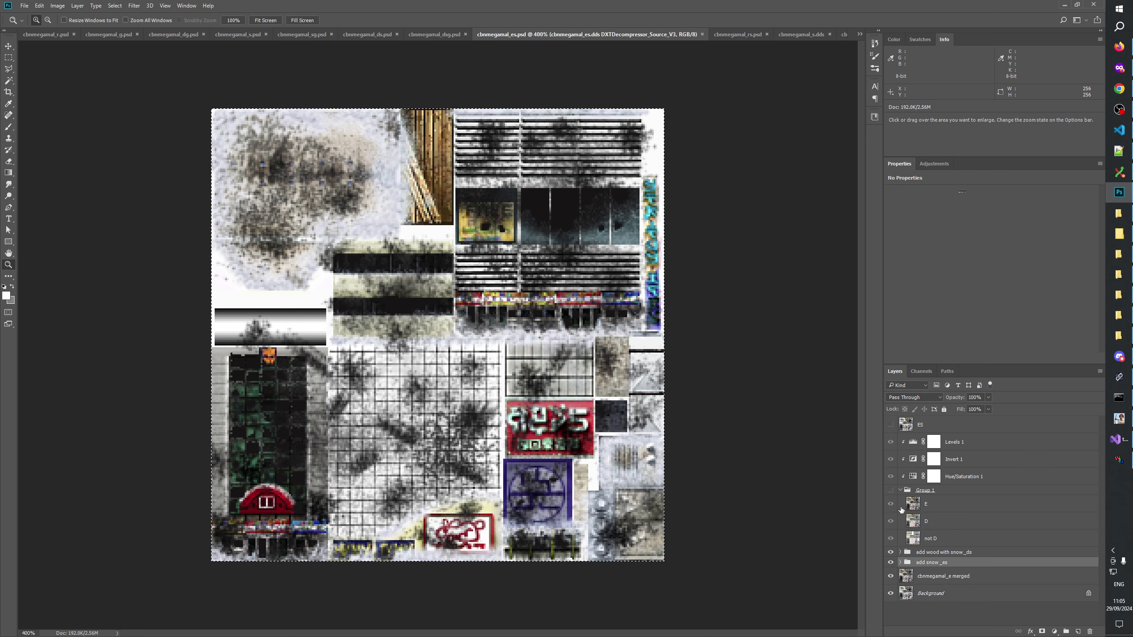
left_click(917, 611)
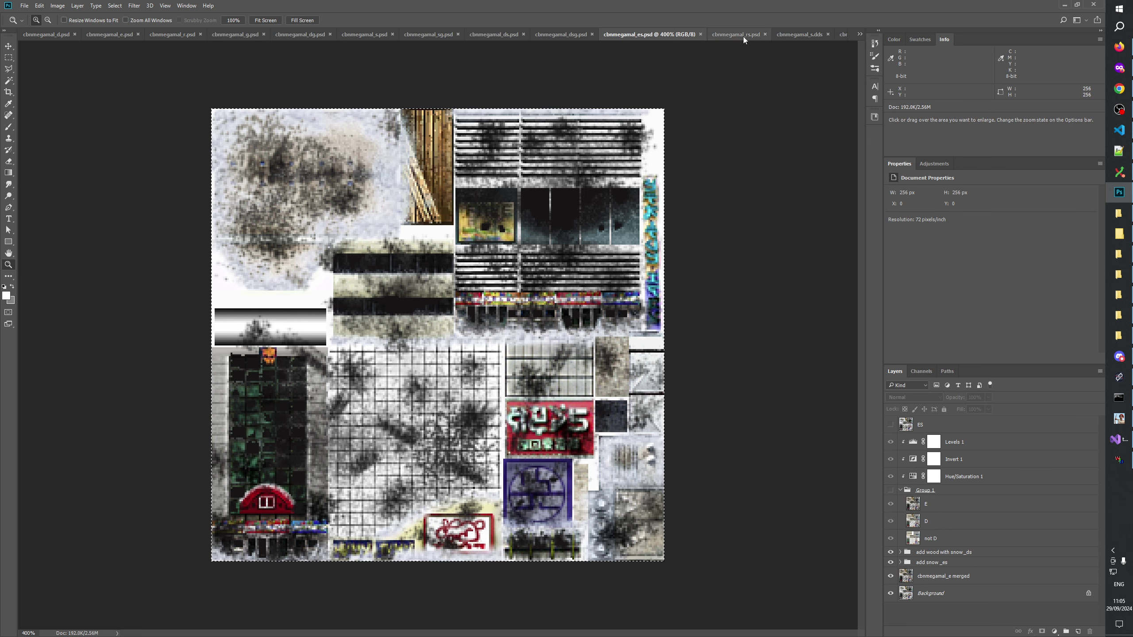
In cbnmegamal_rs.psd, select the rubble area about 96 by 76 px and mask the rs source layer to it
left_click(744, 36)
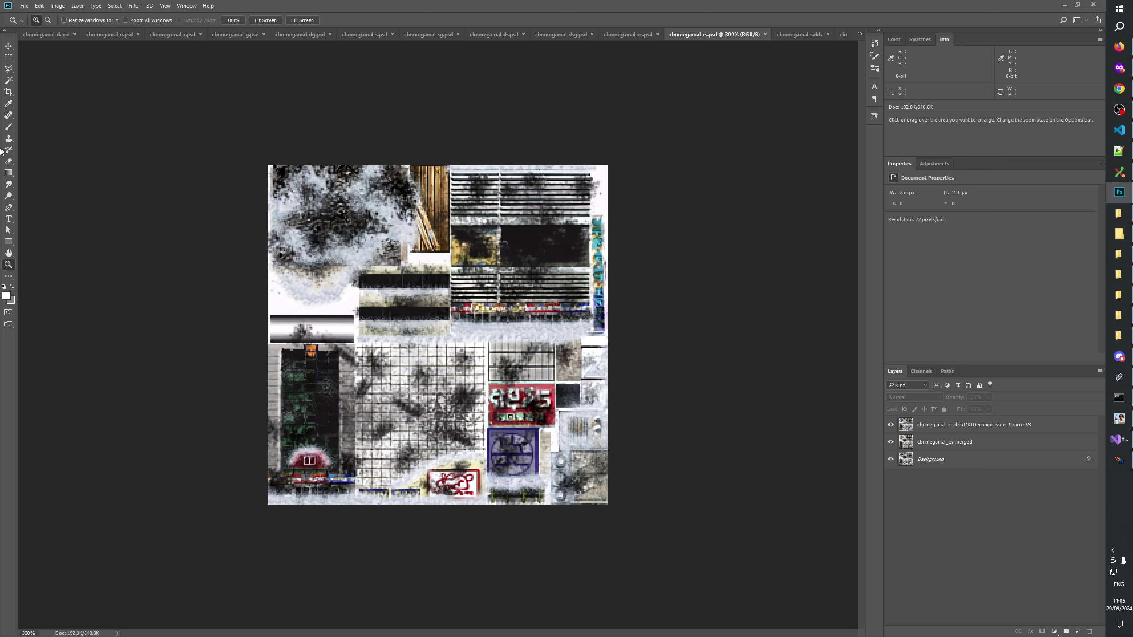
left_click(294, 234)
left_click(294, 234)
left_click(321, 181)
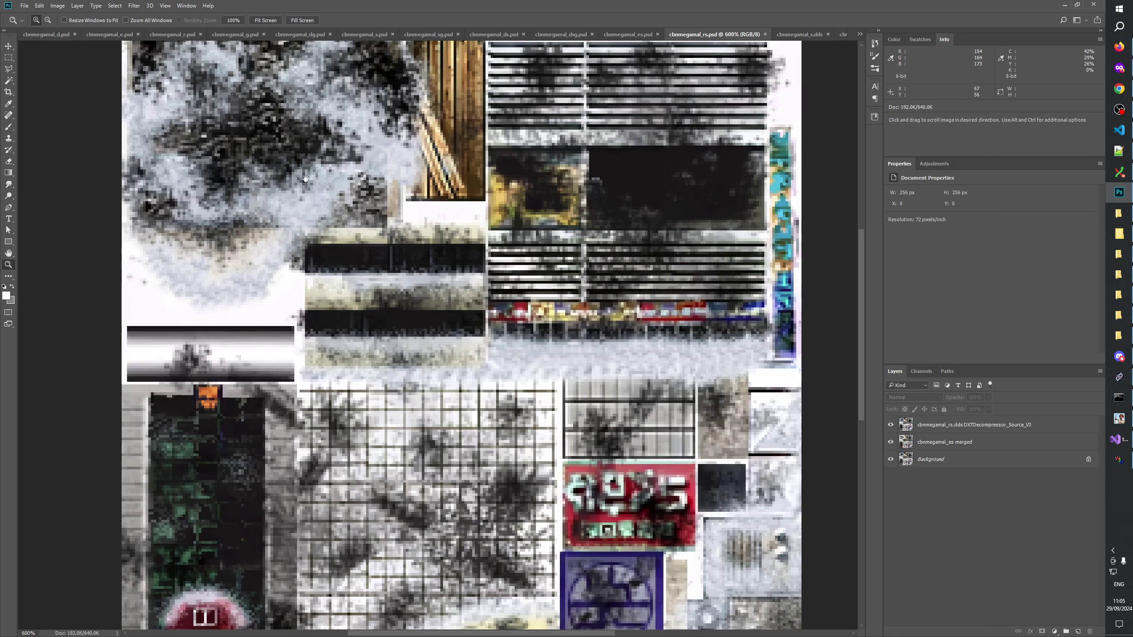
left_click(11, 59)
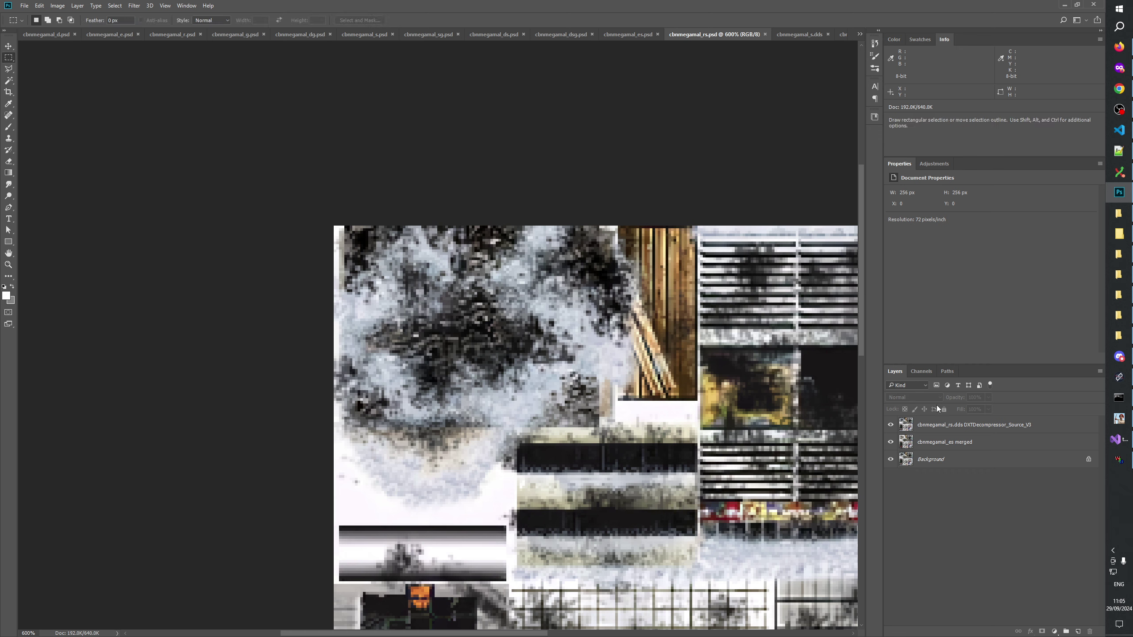
left_click(894, 426)
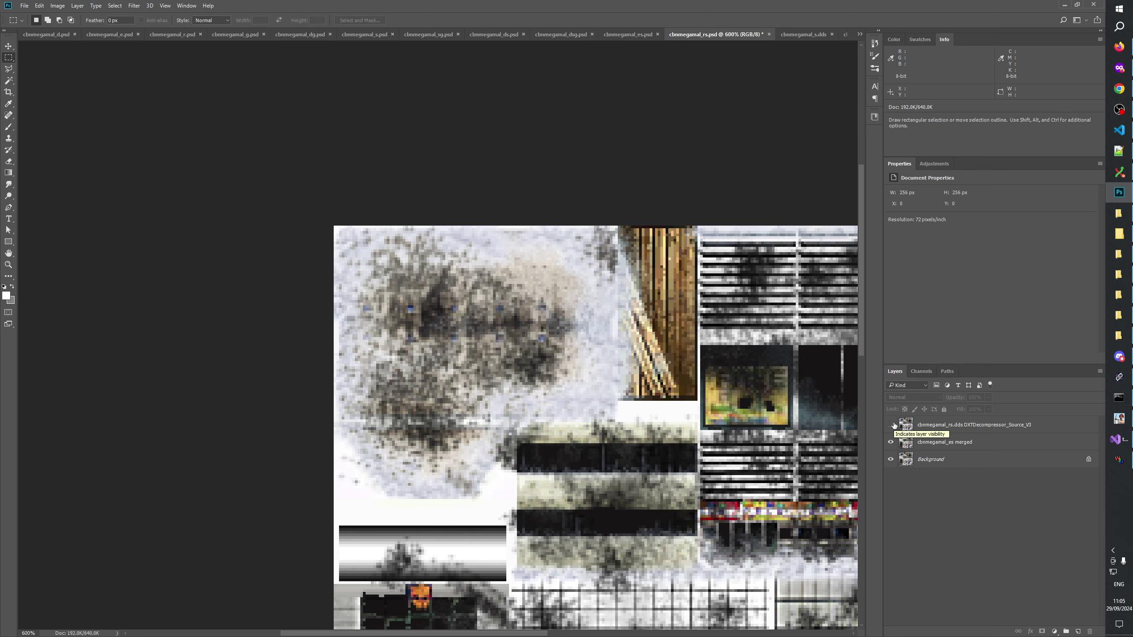
left_click(894, 425)
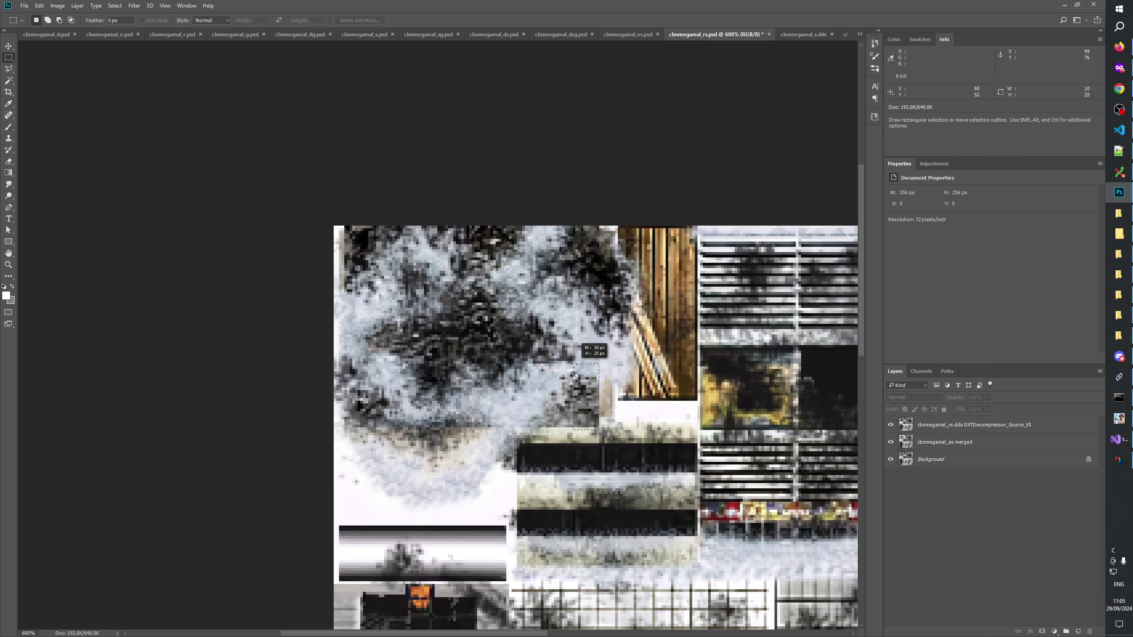
left_click_drag(598, 427, 345, 204)
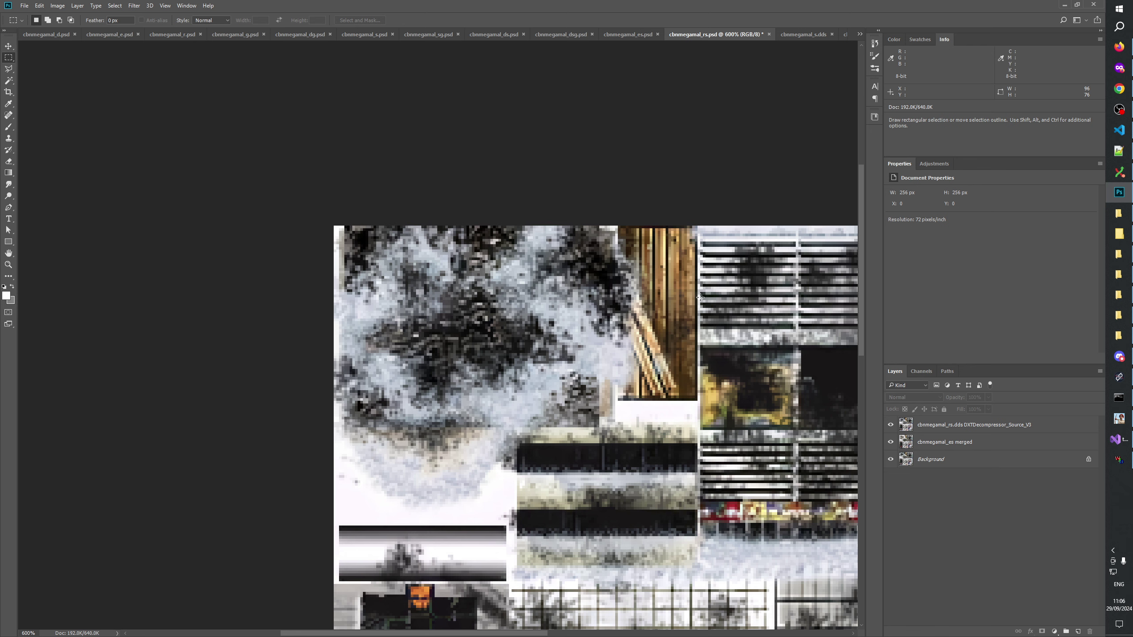
left_click(907, 426)
left_click(1041, 631)
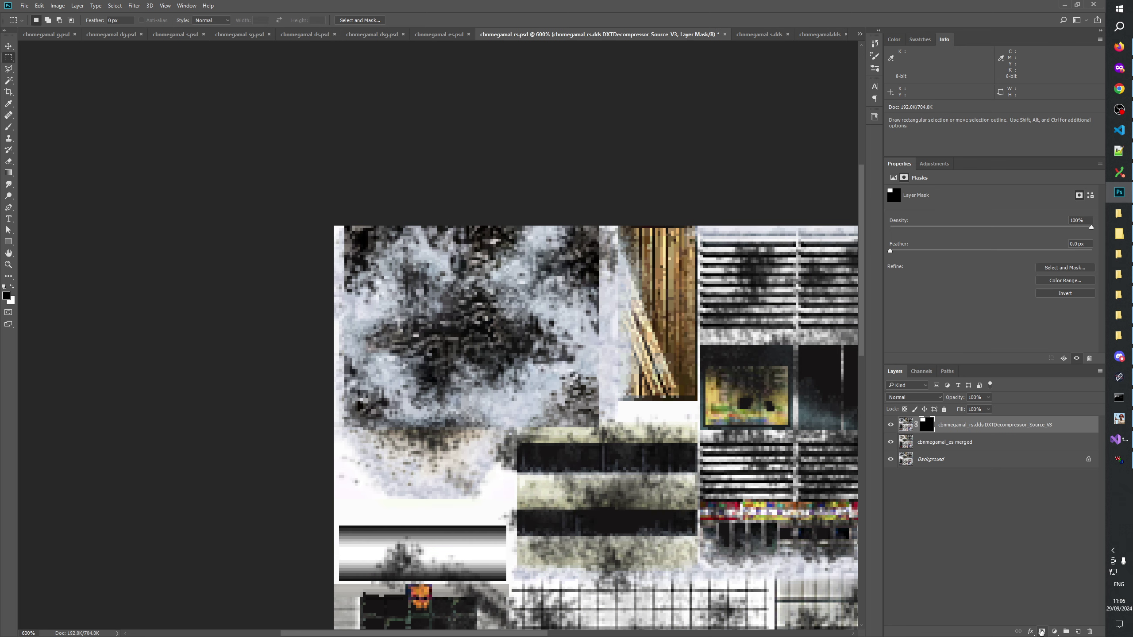
Compare the image with the masked rs source layer hidden and shown, checking the edges of the rubble area
left_click(945, 510)
left_click(890, 426)
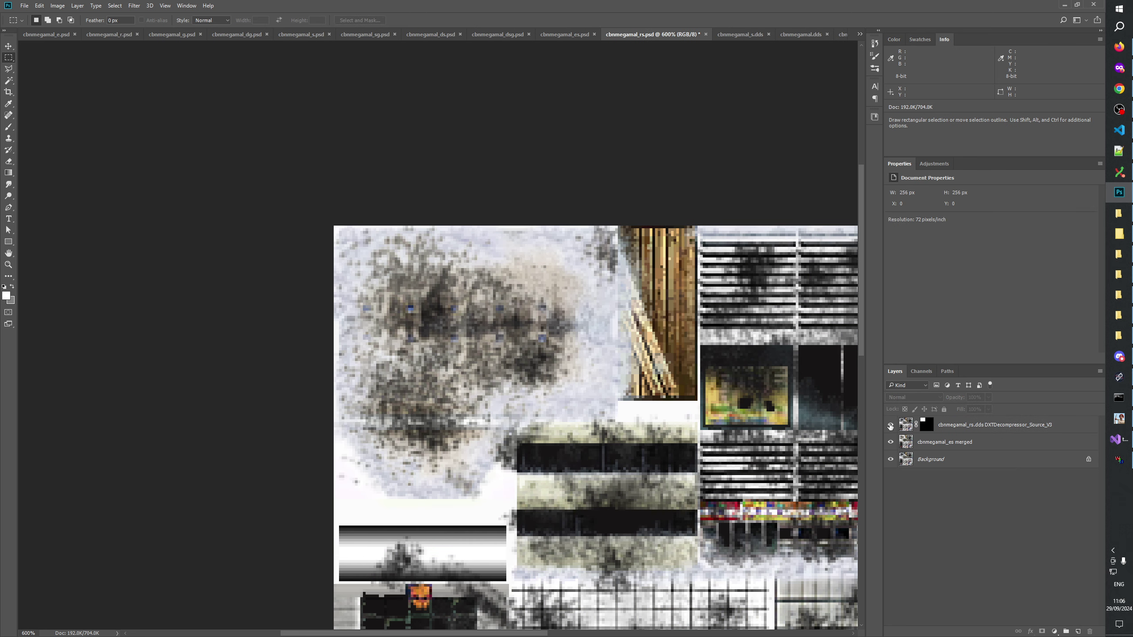
left_click(890, 425)
left_click(890, 426)
left_click(890, 425)
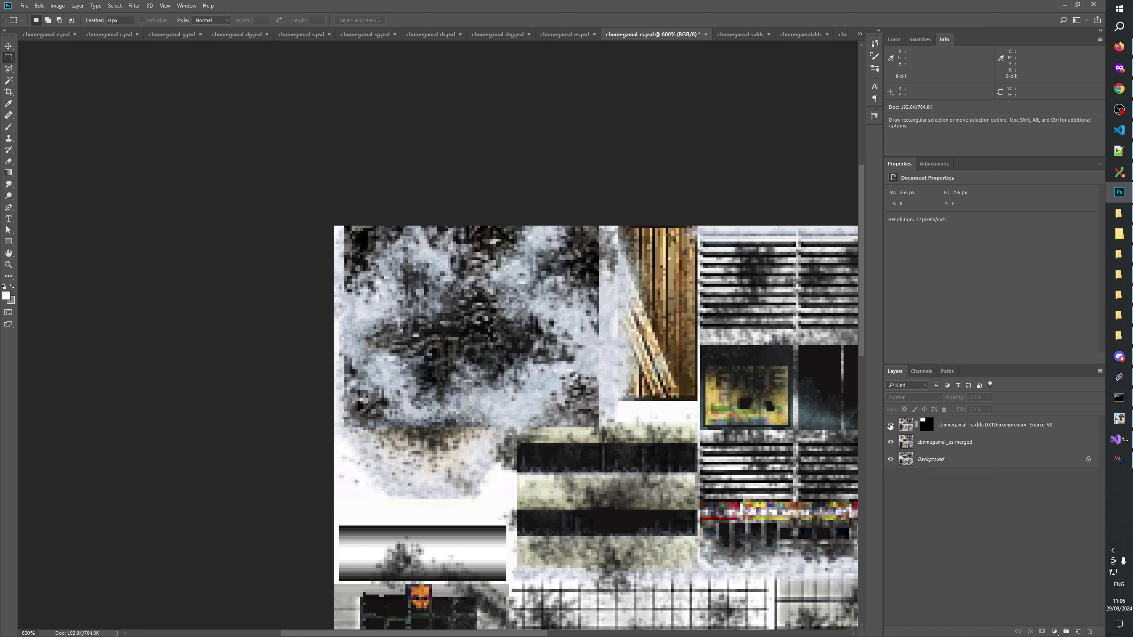
left_click(890, 426)
left_click(890, 426)
Compare the rs source layer with its layer mask disabled and enabled, checking what the mask cuts off beside the planks
right_click(921, 427)
left_click(953, 431)
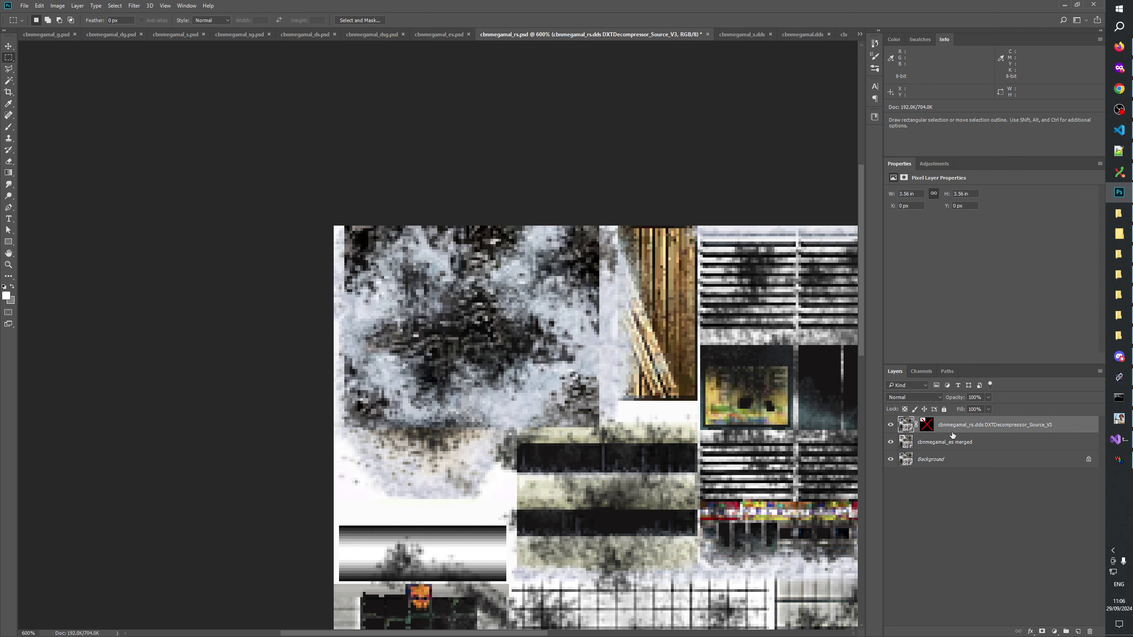
left_click(929, 429)
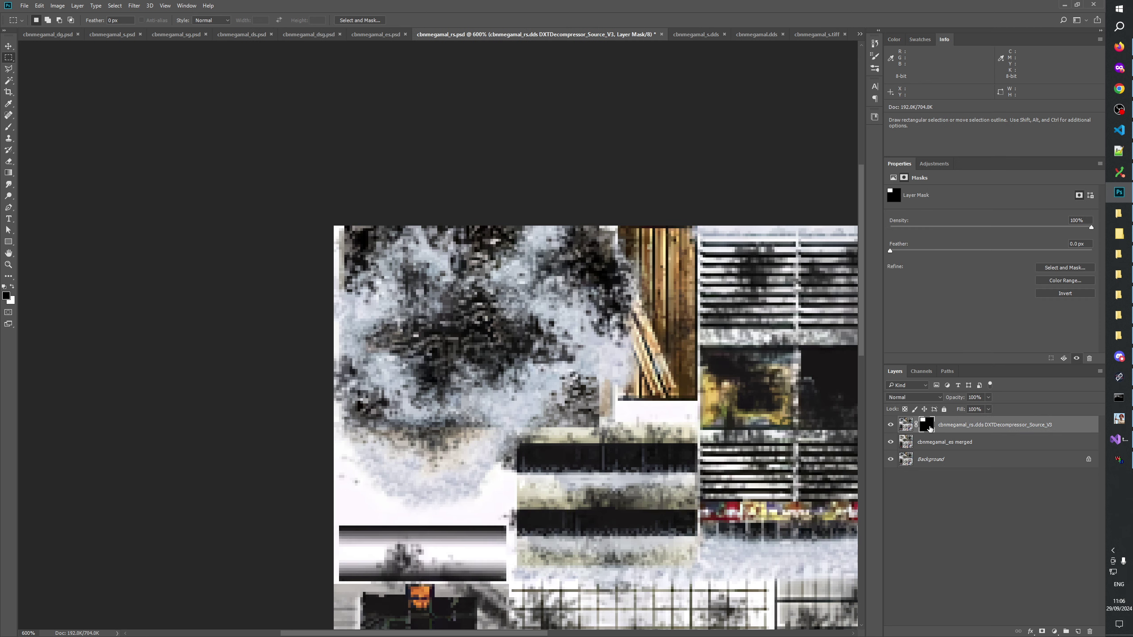
right_click(929, 429)
left_click(950, 432)
left_click(927, 428, "shift")
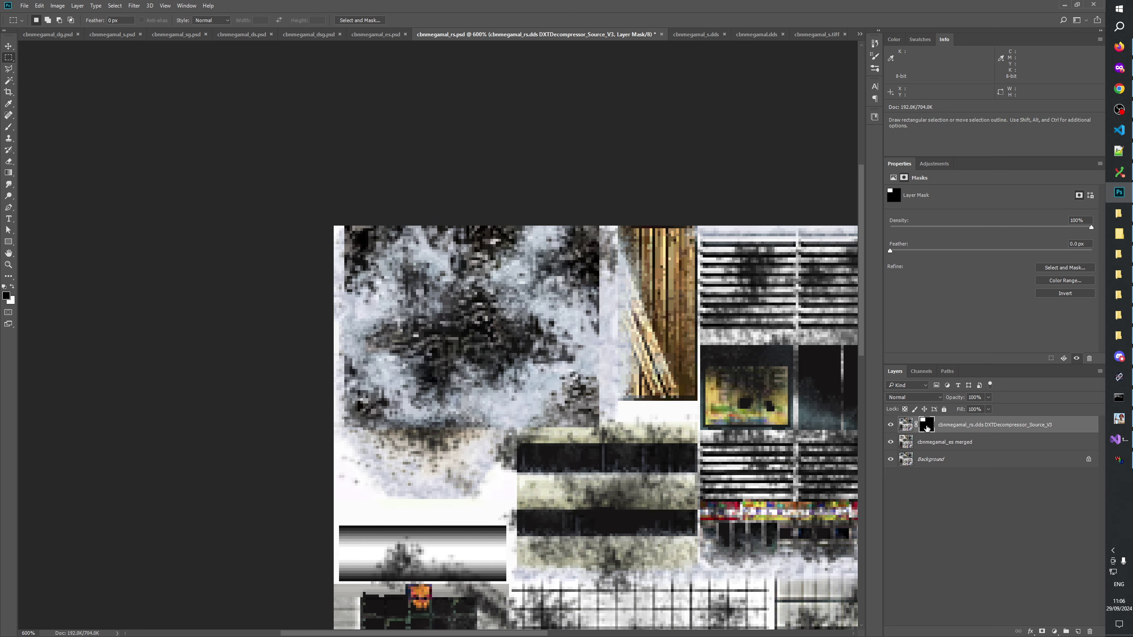
right_click(926, 427)
left_click(945, 433)
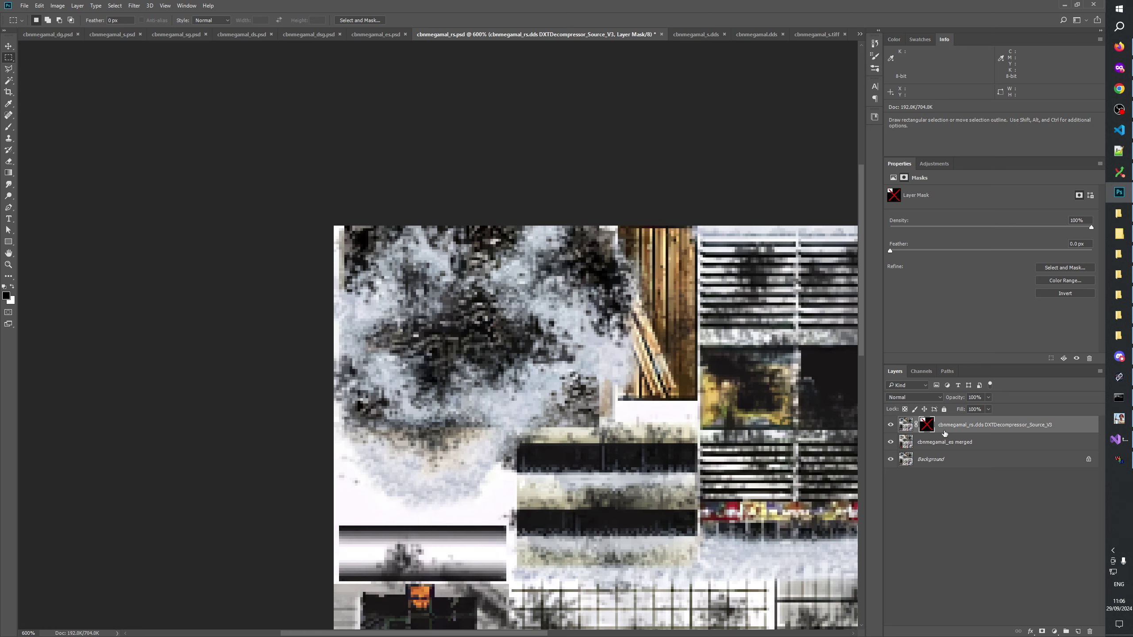
left_click(926, 427, "shift")
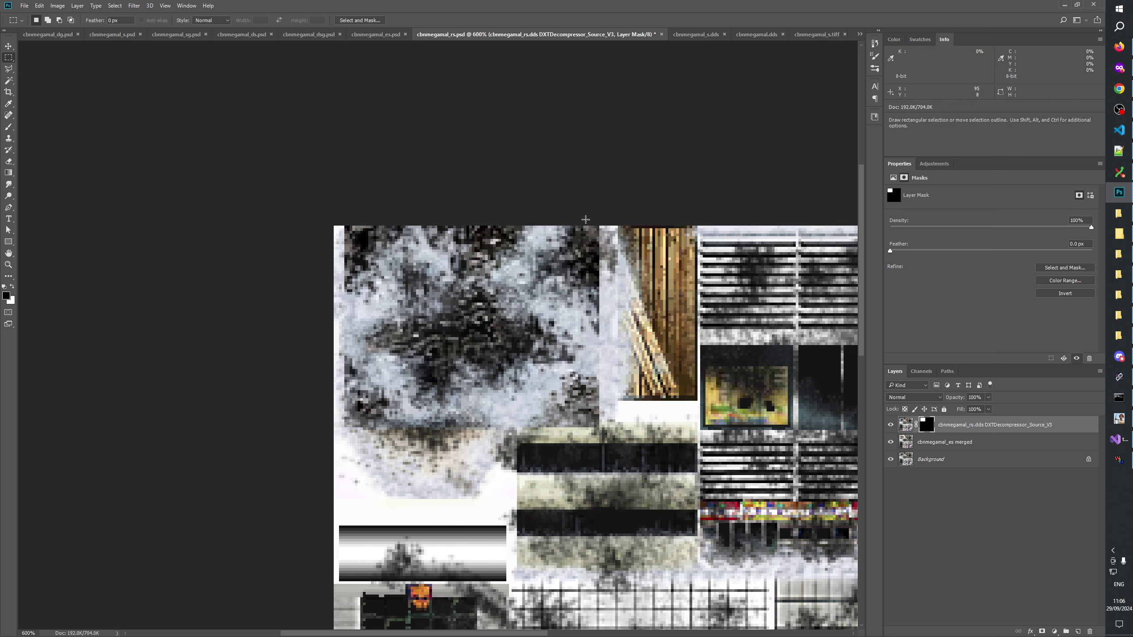
Extend the white area of the rs source layer's mask with a narrow 76 px high strip reaching the edge of the wooden planks
left_click_drag(593, 223, 613, 427)
key("Delete")
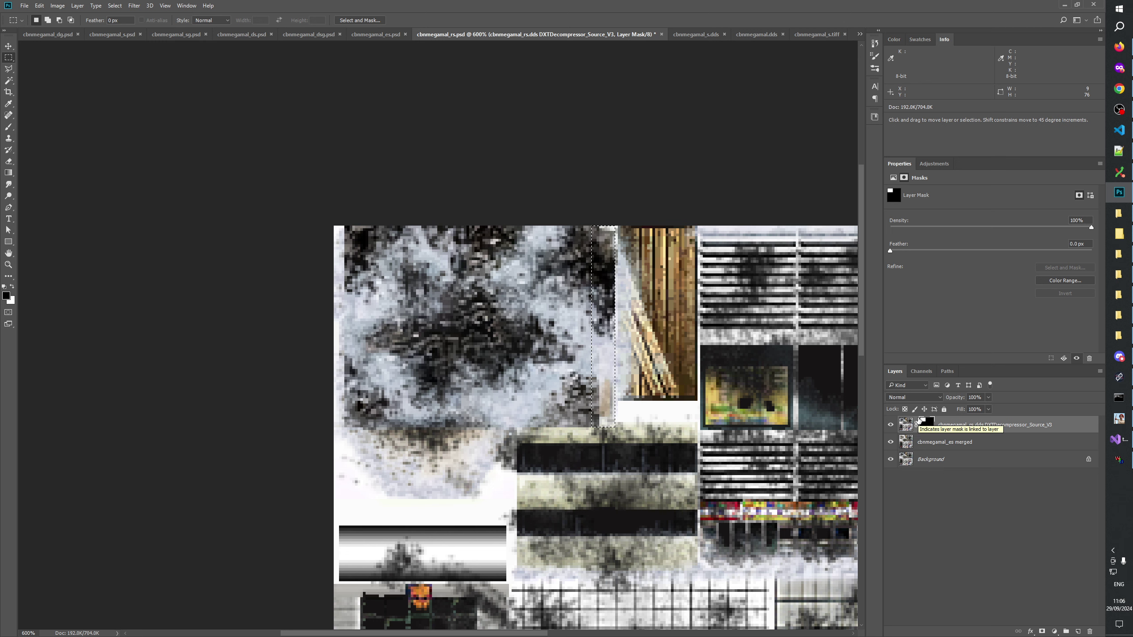
left_click_drag(602, 226, 617, 427)
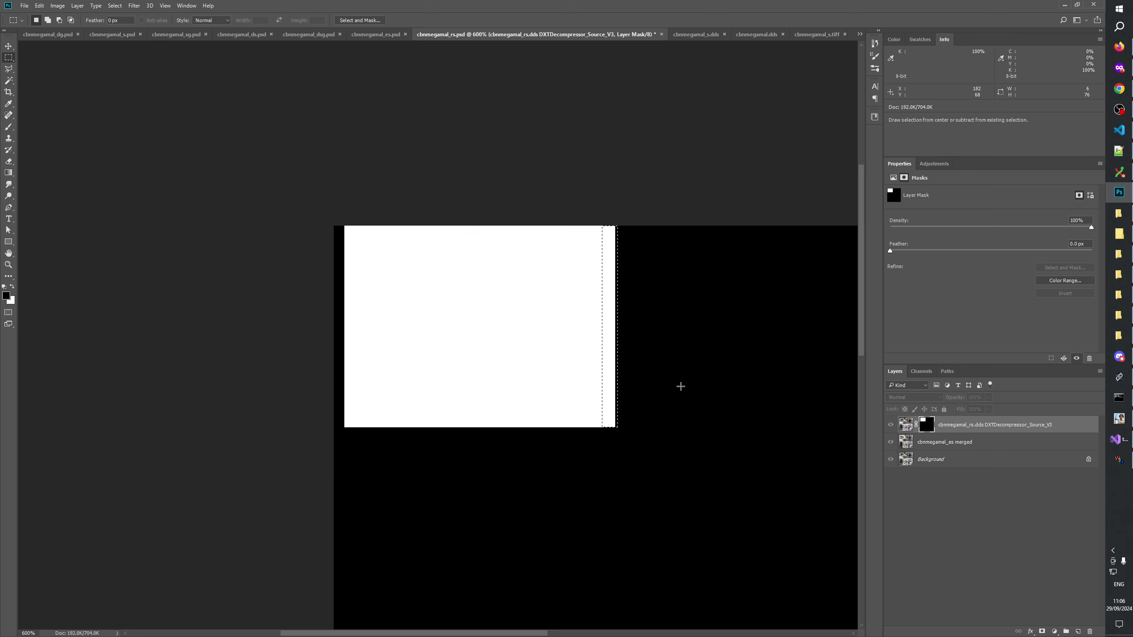
key("alt+BackSpace")
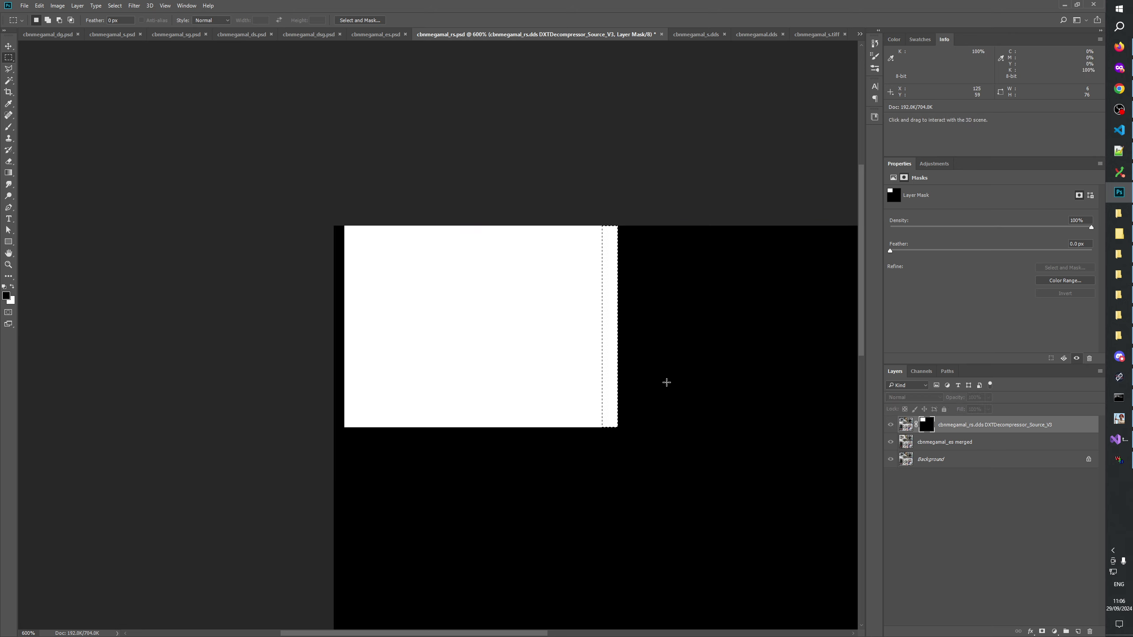
Check the widened mask by switching the rs source layer and its mask off and on, then deselect the layer
left_click(892, 424)
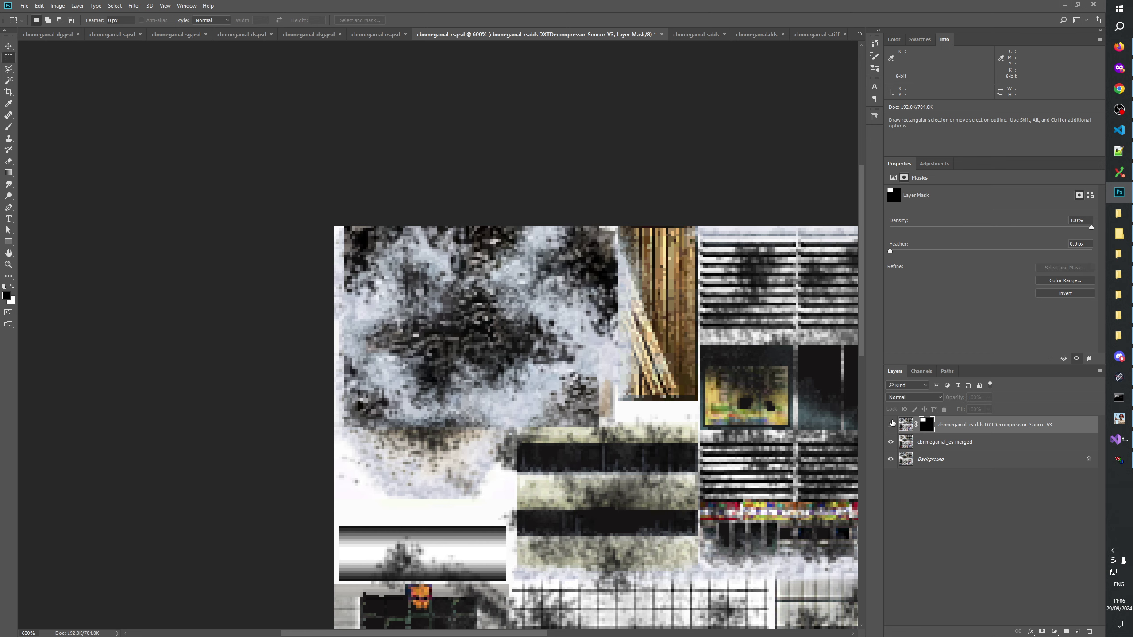
left_click(892, 424)
right_click(928, 426)
left_click(946, 433)
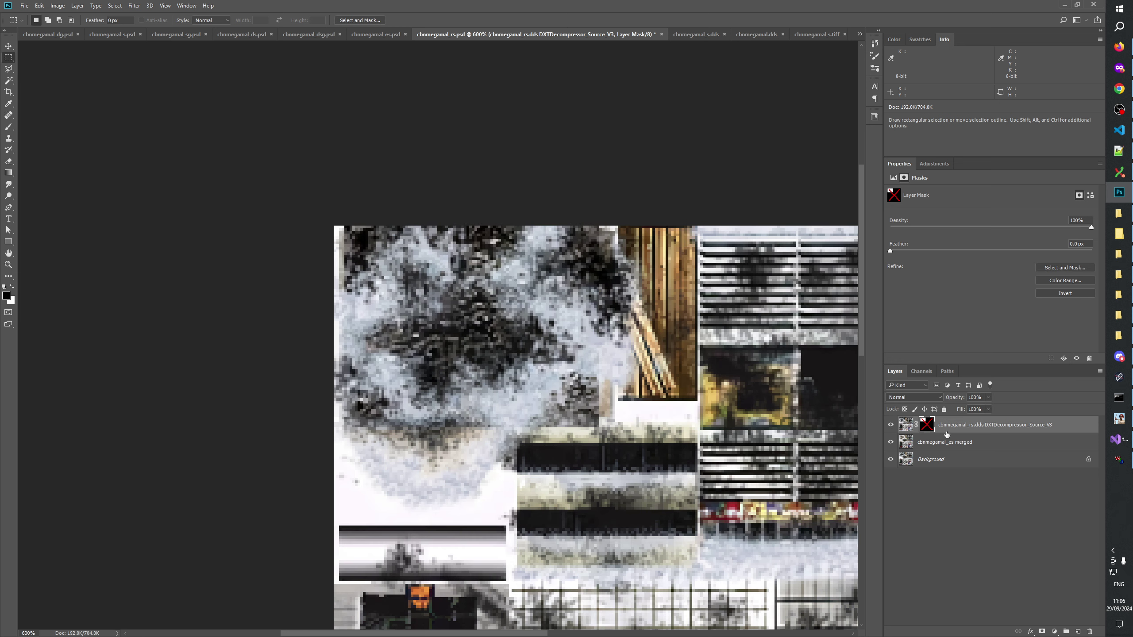
left_click(925, 427)
left_click(951, 503)
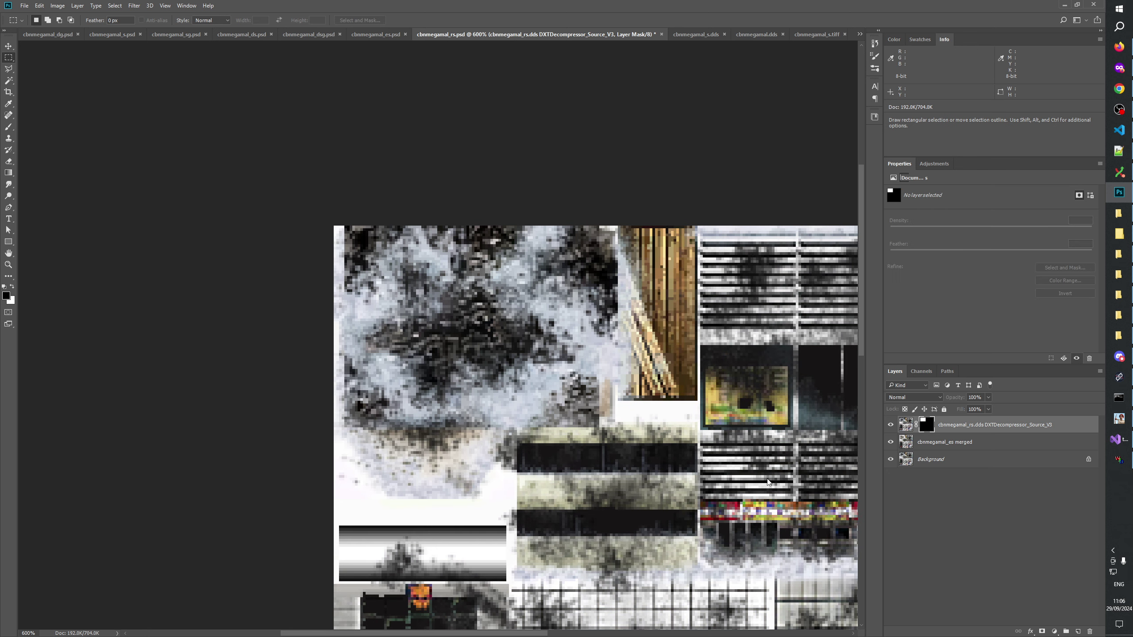
Apply the layer mask permanently to the rs source layer
left_click(8, 264)
right_click(585, 361)
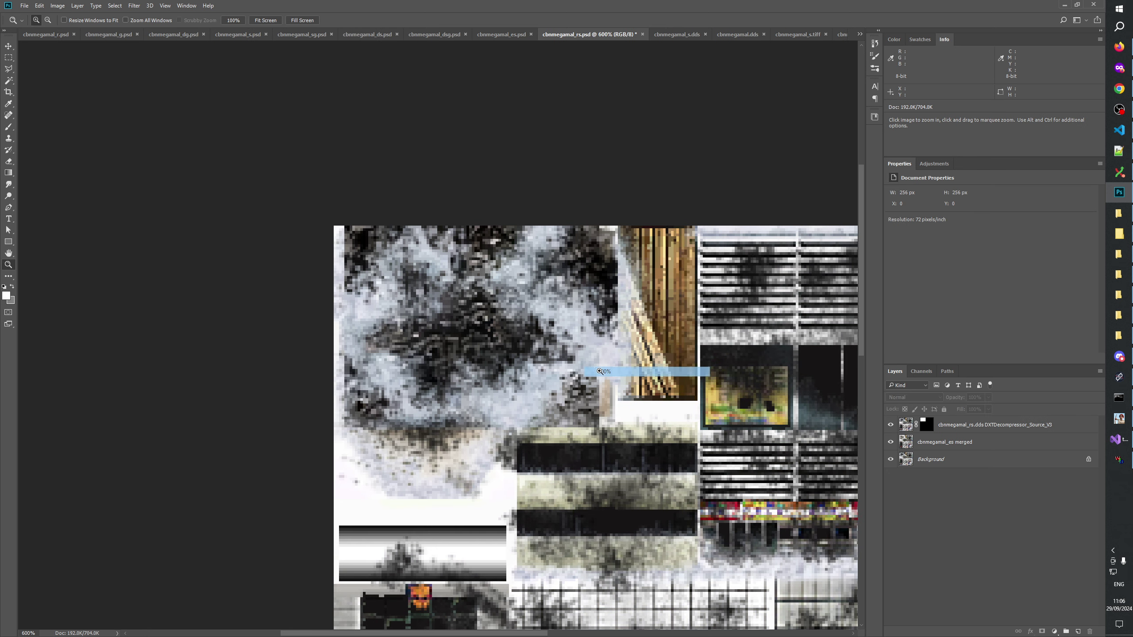
left_click(604, 372)
left_click(405, 326)
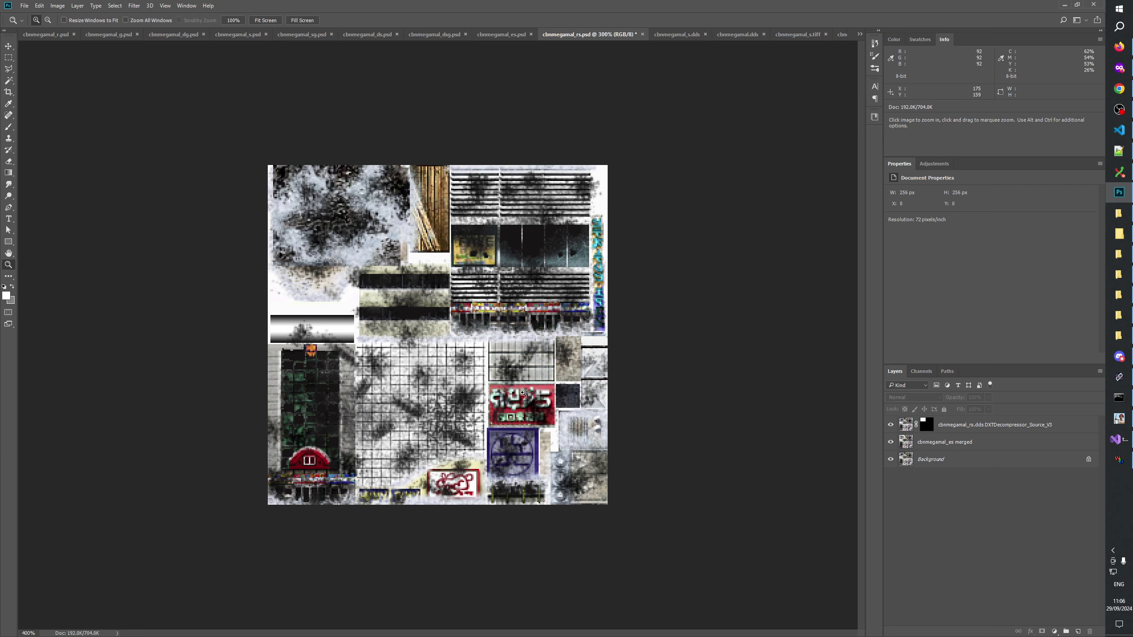
left_click(523, 394)
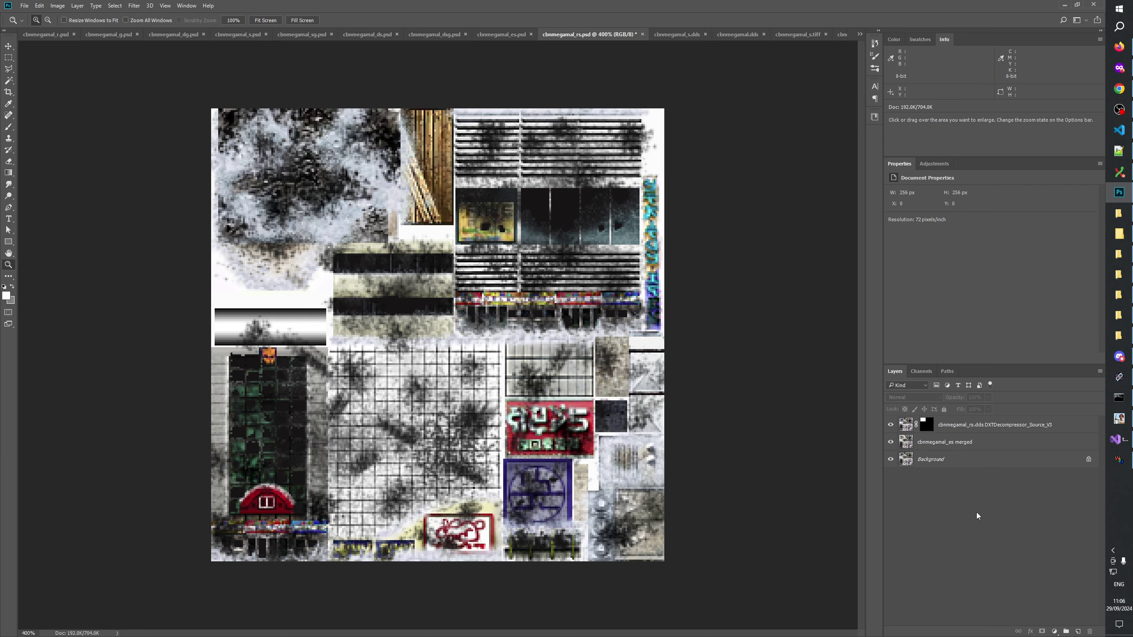
right_click(927, 428)
left_click(949, 456)
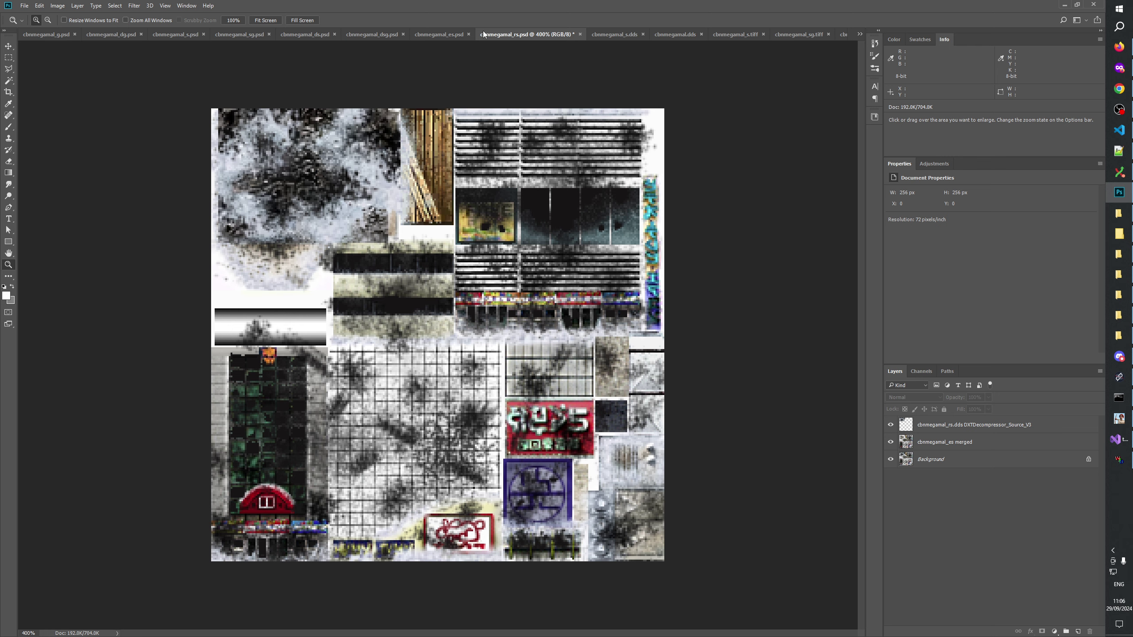
key("ctrl+z")
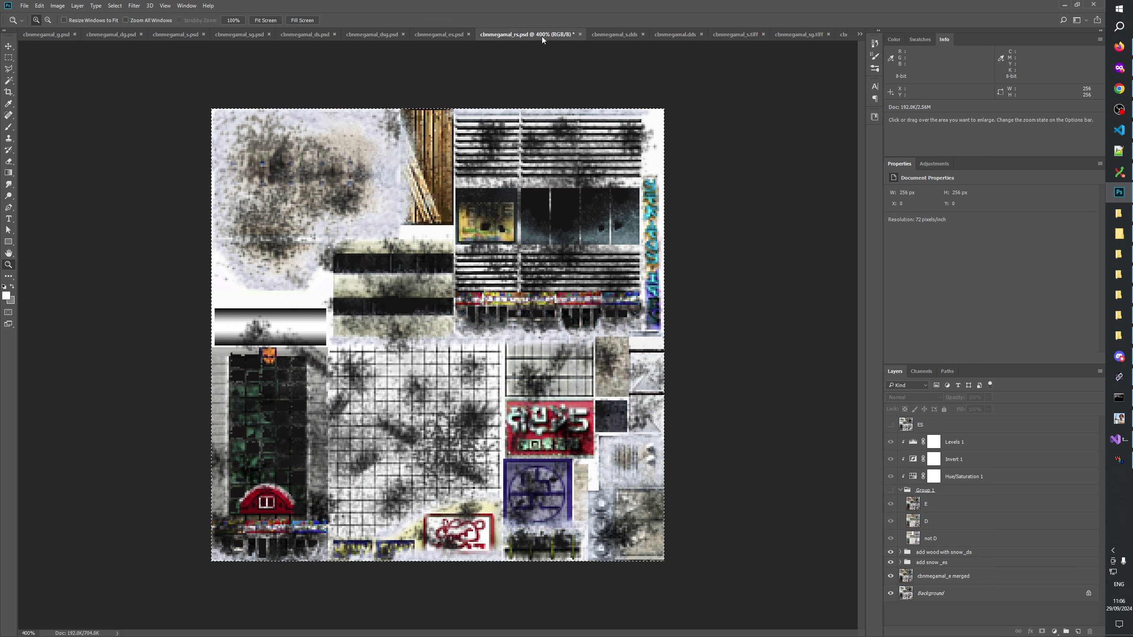
In cbnmegamal_es.psd, delete the ES layer, the Levels 1, Invert 1 and Hue/Saturation 1 adjustments, and Group 1 with its contents
left_click(440, 32)
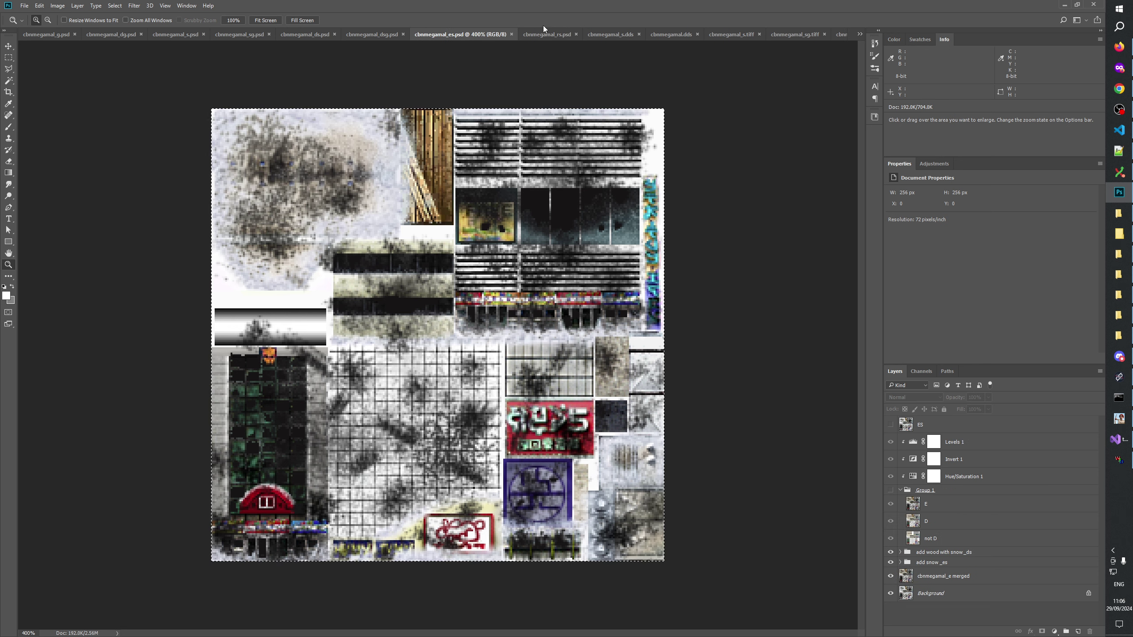
left_click(568, 32)
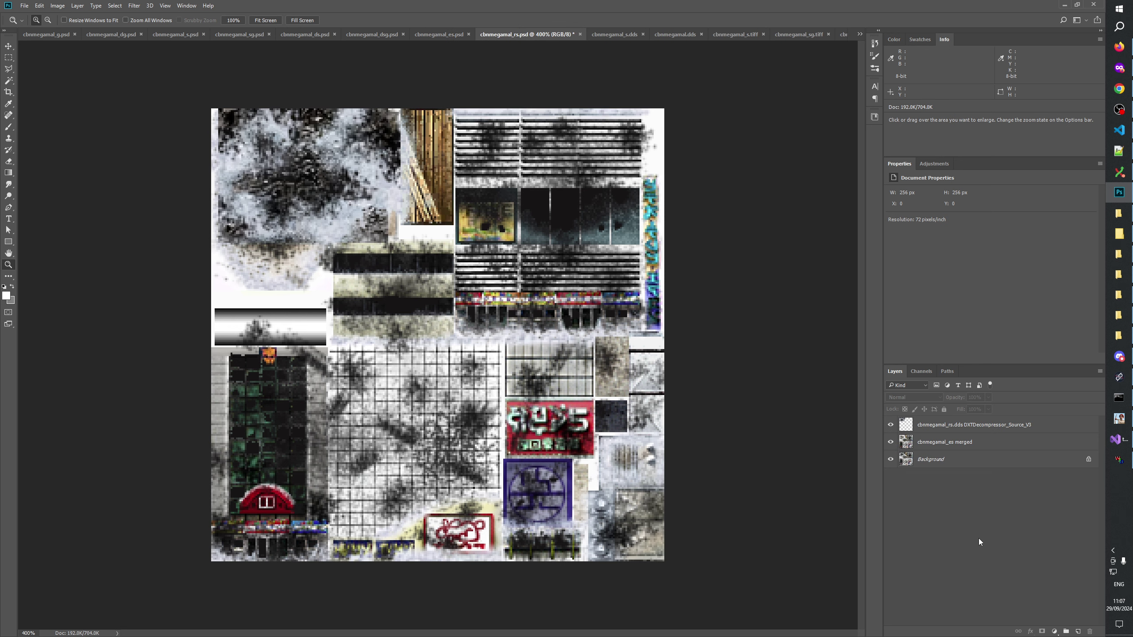
left_click(448, 35)
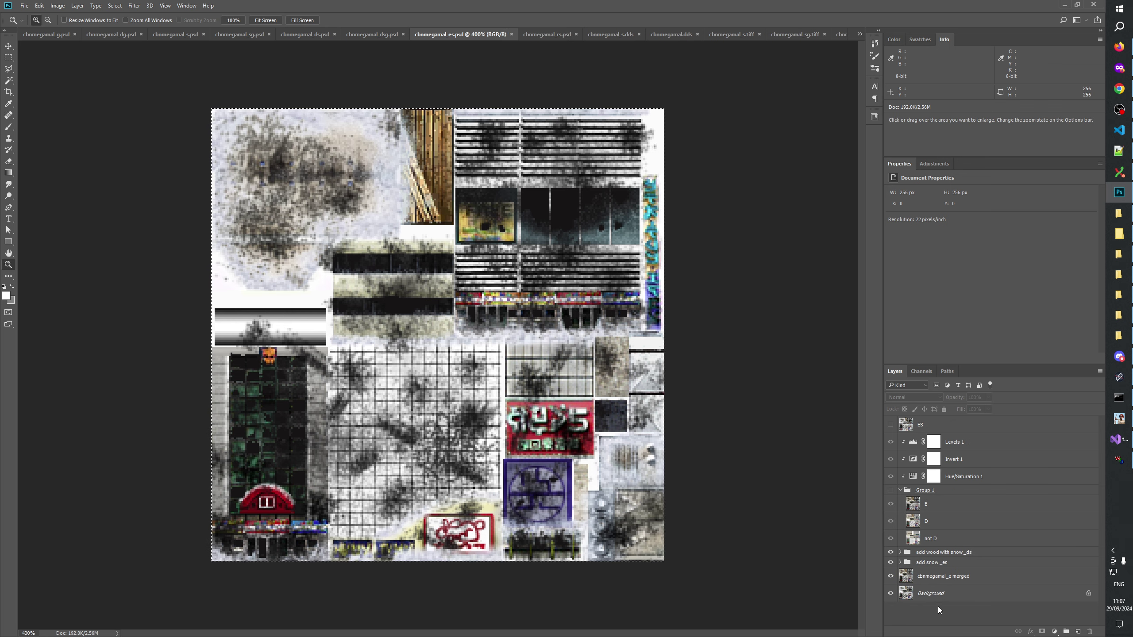
left_click(934, 424)
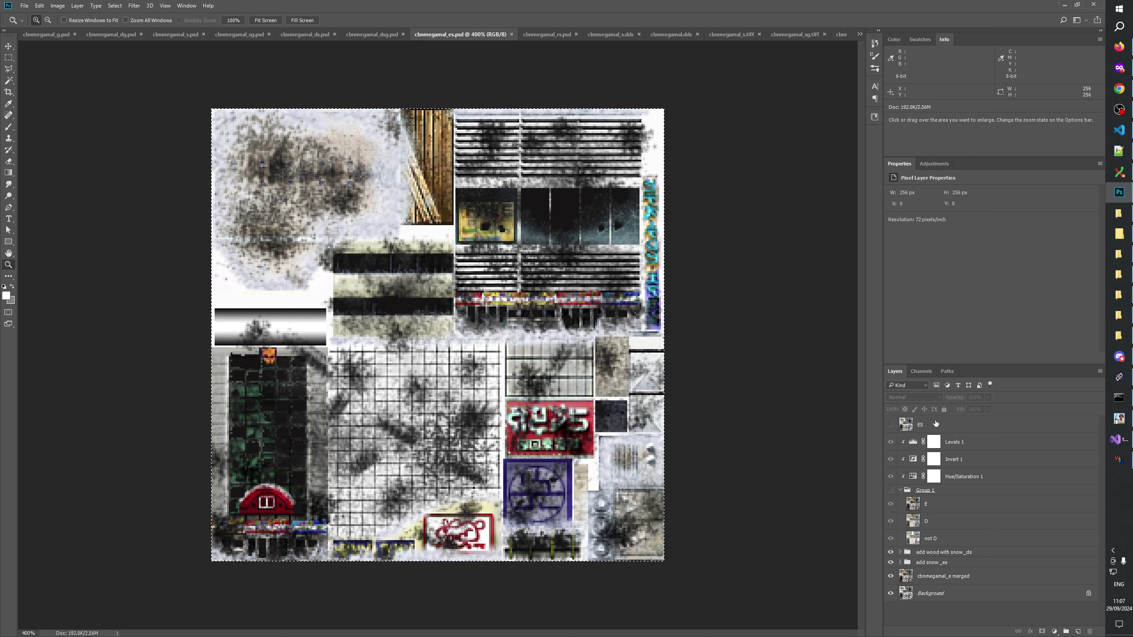
left_click(932, 541, "shift")
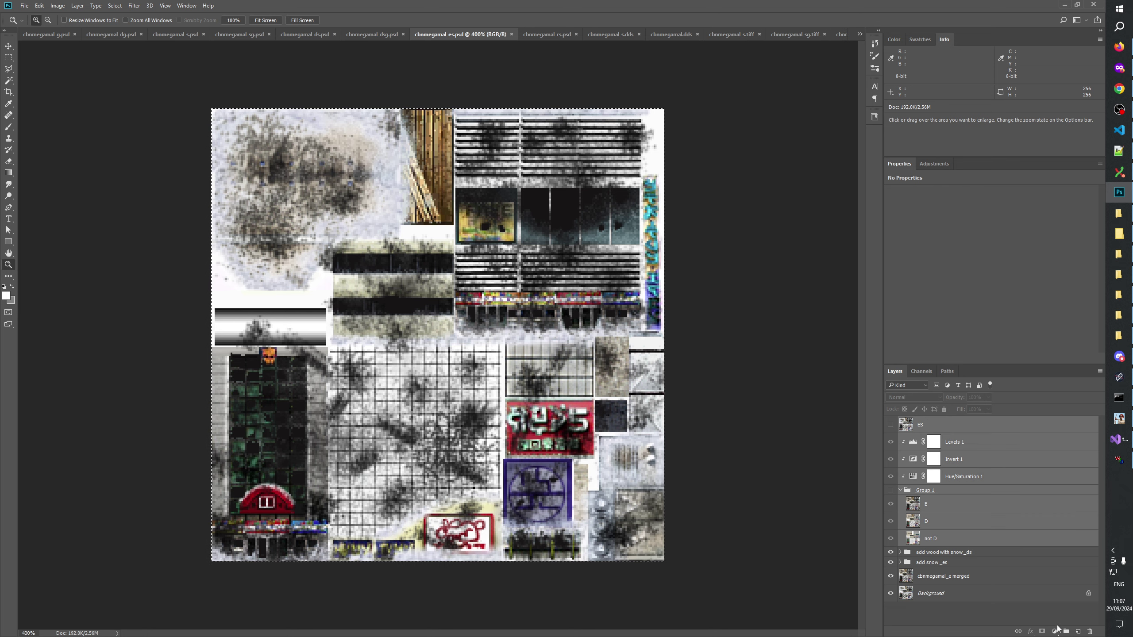
left_click(1091, 632)
left_click(941, 508)
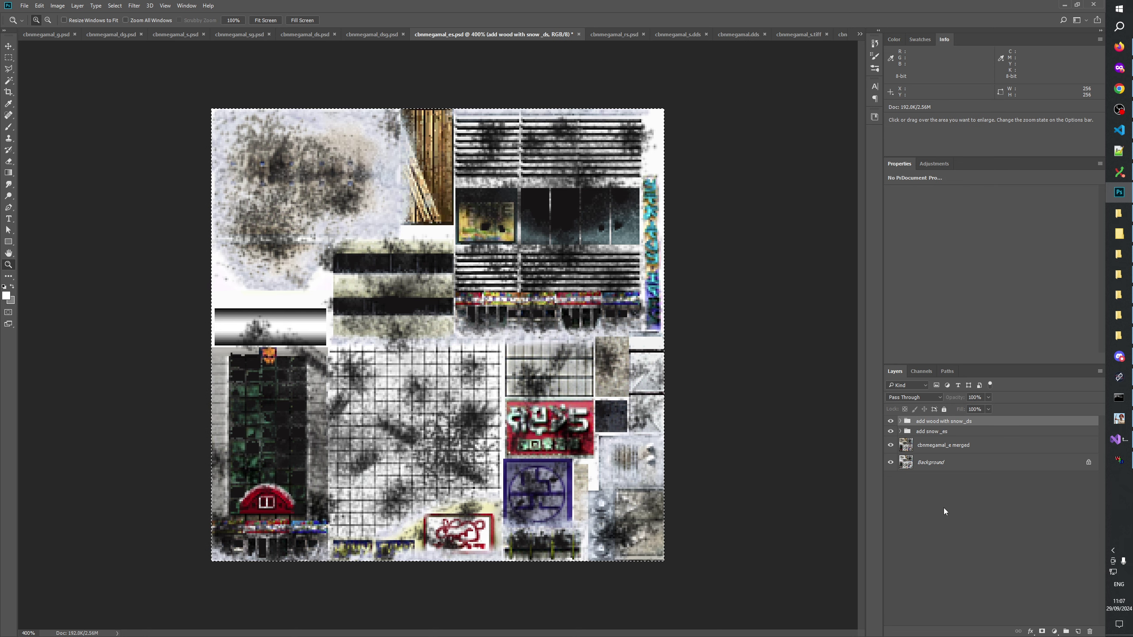
Delete the Background layer from cbnmegamal_es.psd
left_click(939, 464)
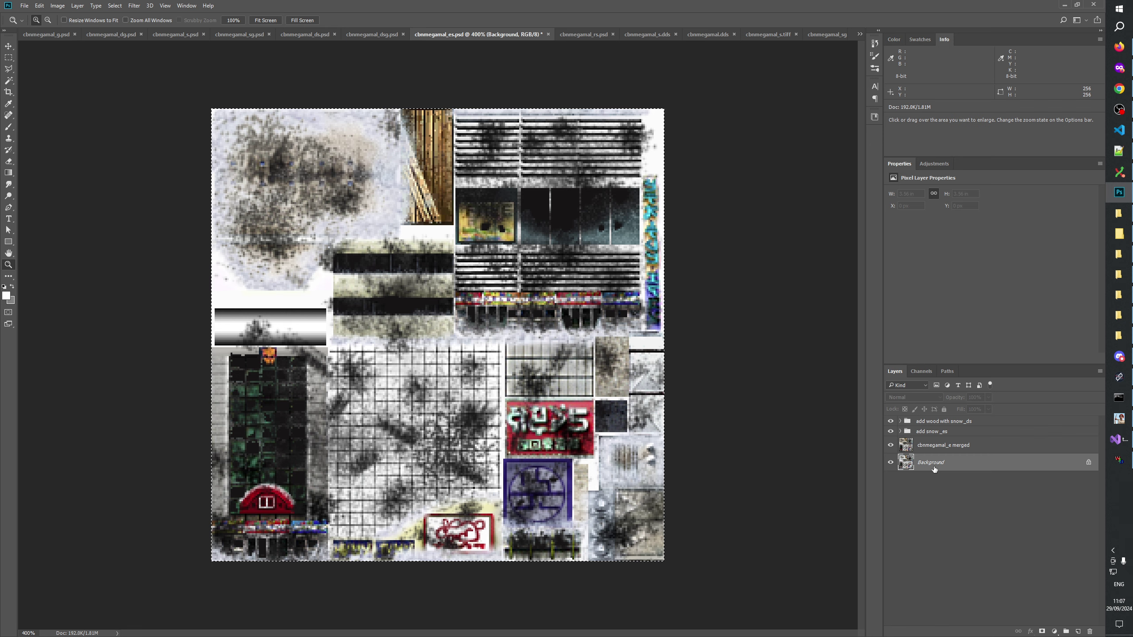
key("Delete")
left_click(1000, 522)
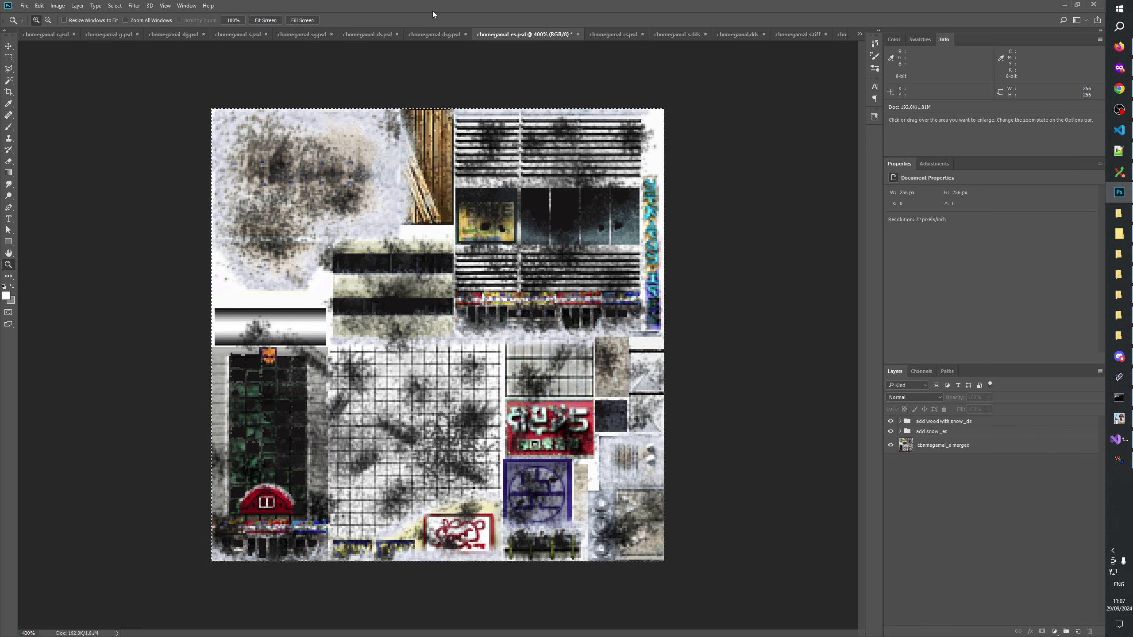
In cbnmegamal_rs.psd, compare the Background with the layers above it by switching their visibility, and delete the Background layer
left_click(596, 36)
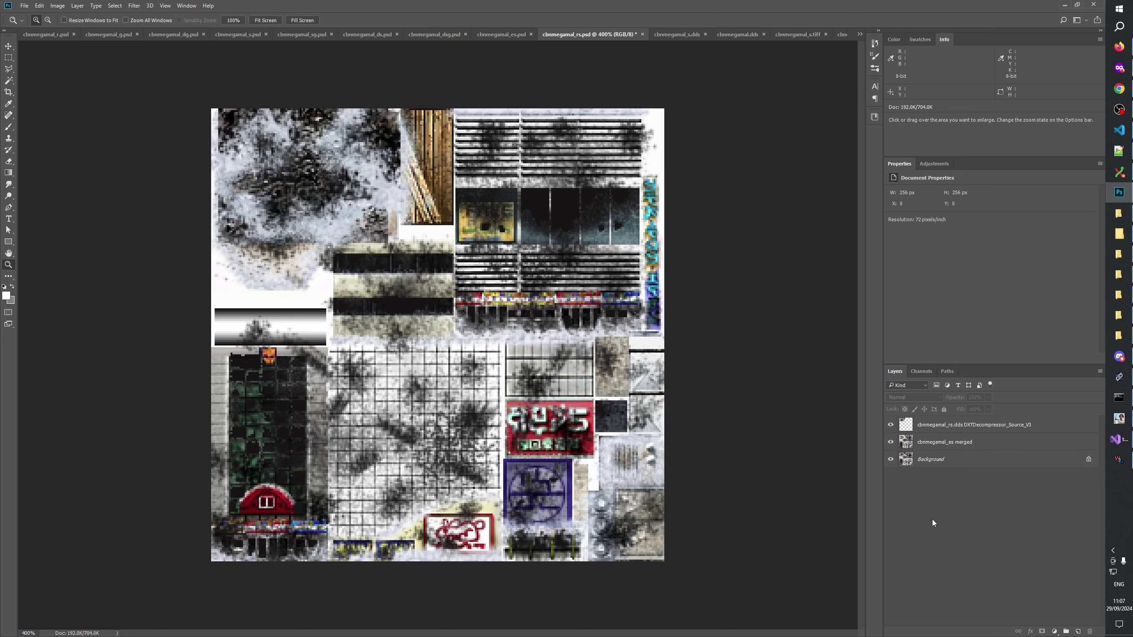
left_click(939, 465)
left_click(891, 425)
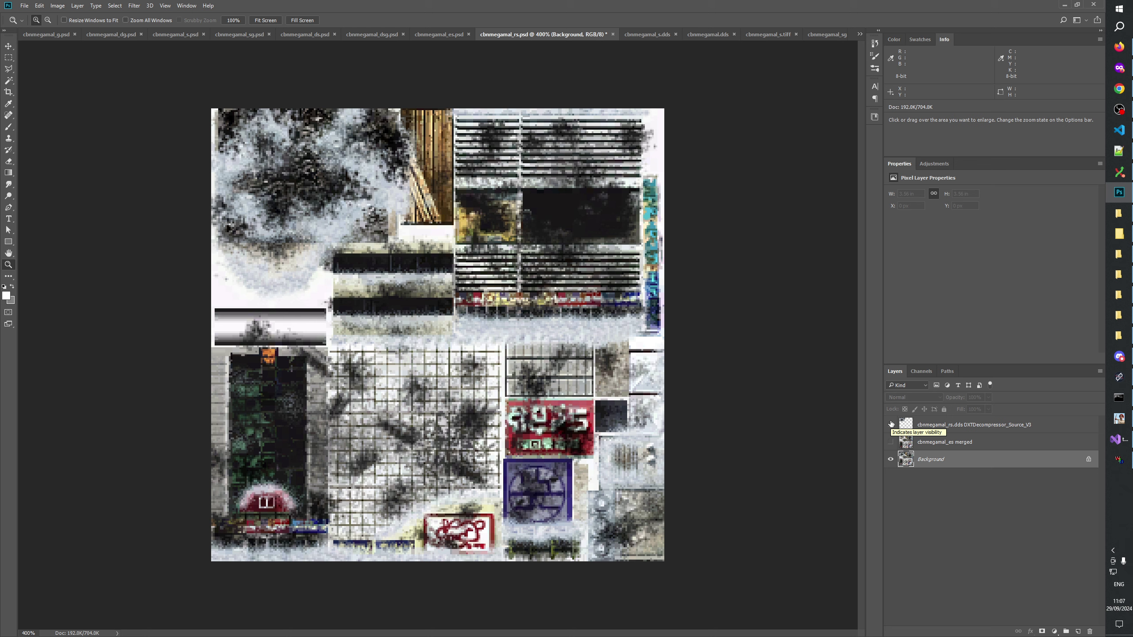
left_click(891, 442)
left_click(890, 424)
left_click(890, 425)
left_click(953, 484)
left_click_drag(940, 466, 1090, 632)
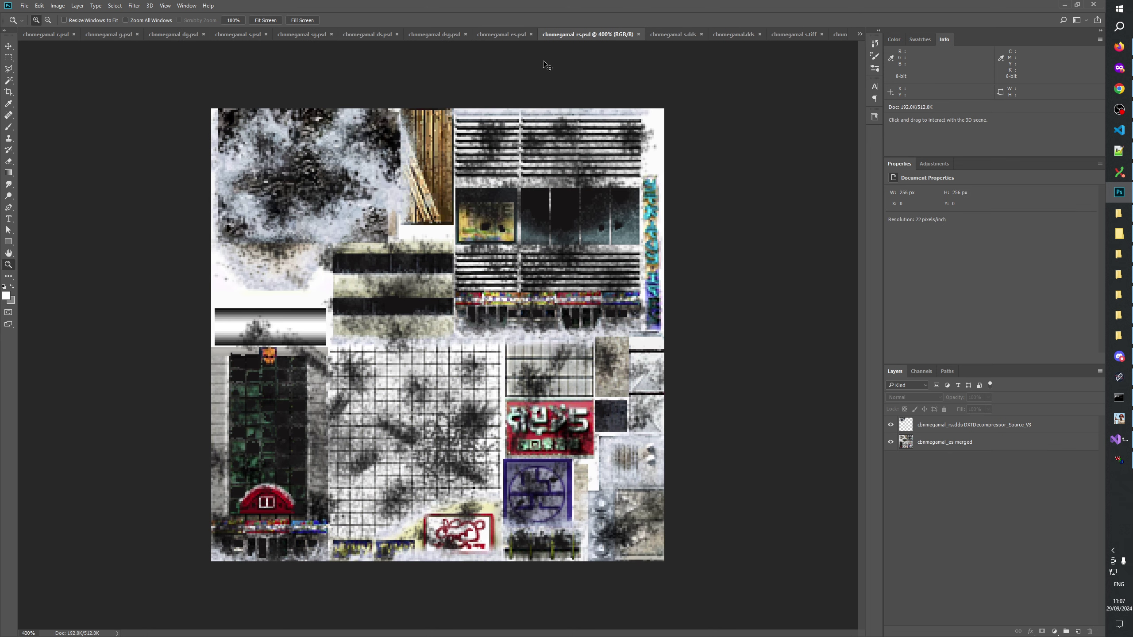
In cbnmegamal_r.psd, clear the selection and return from the Alpha 1 channel to the colour image
left_click(506, 34)
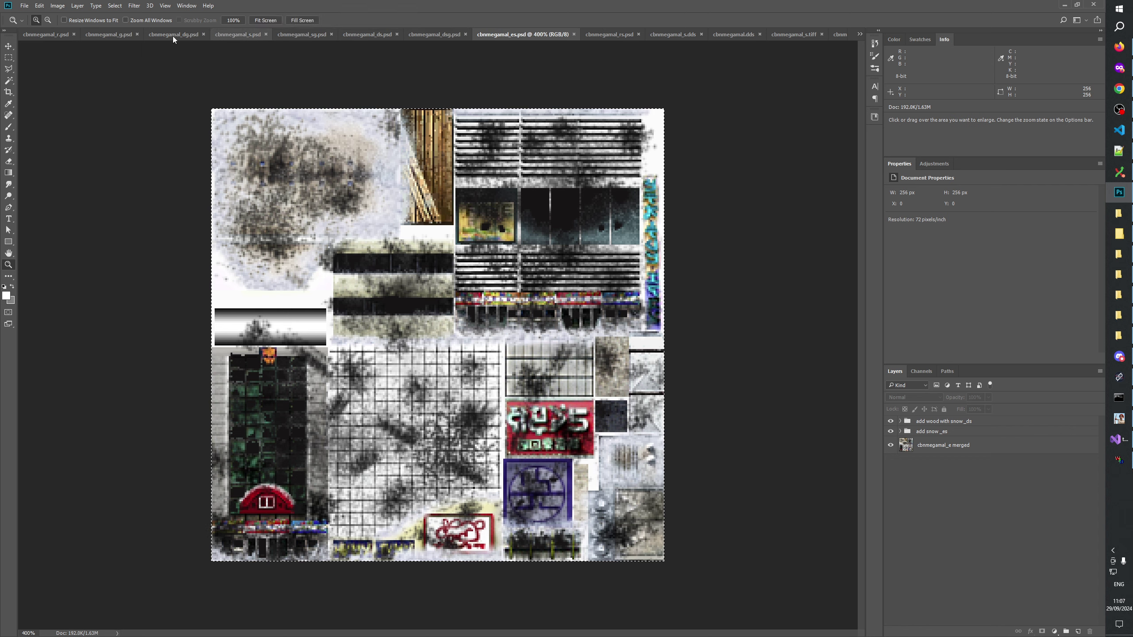
left_click(53, 34)
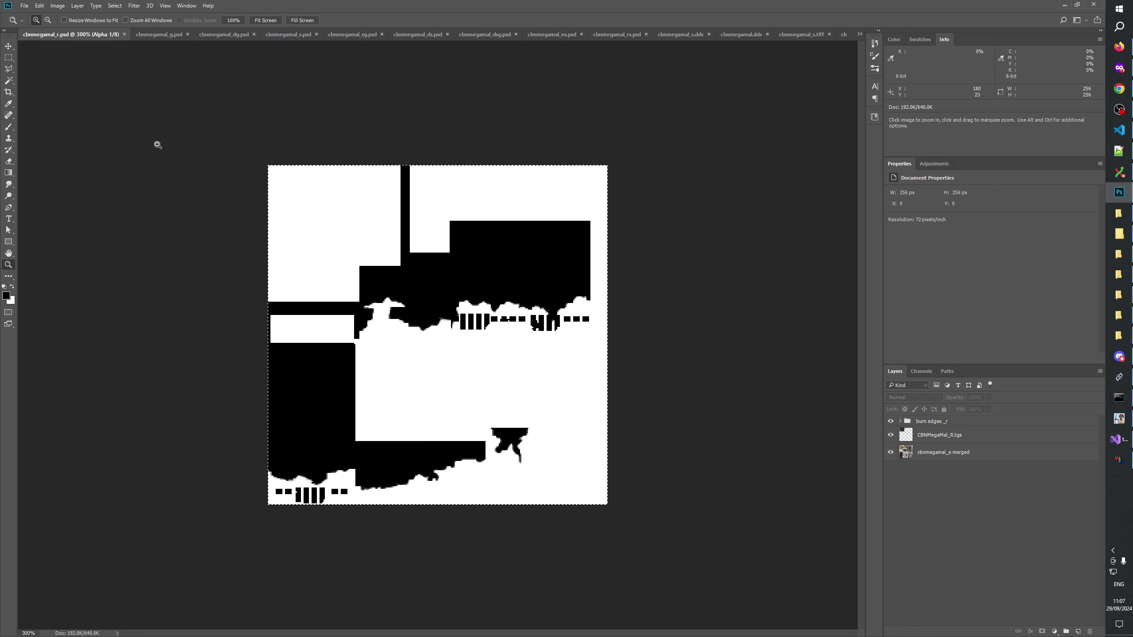
key("m")
key("ctrl+d")
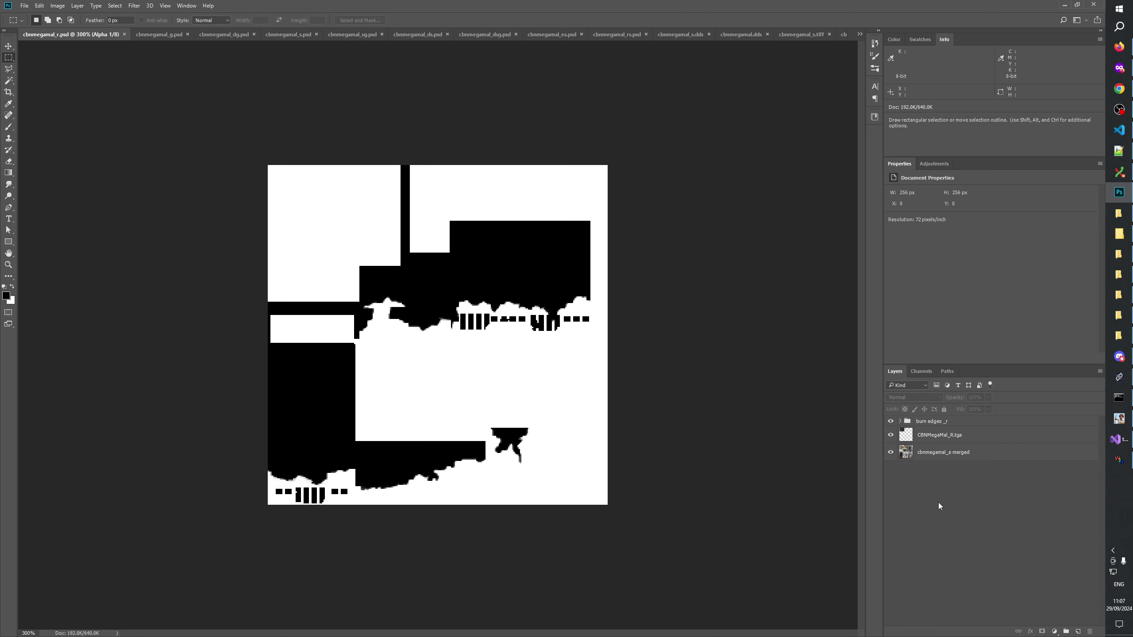
left_click(890, 435)
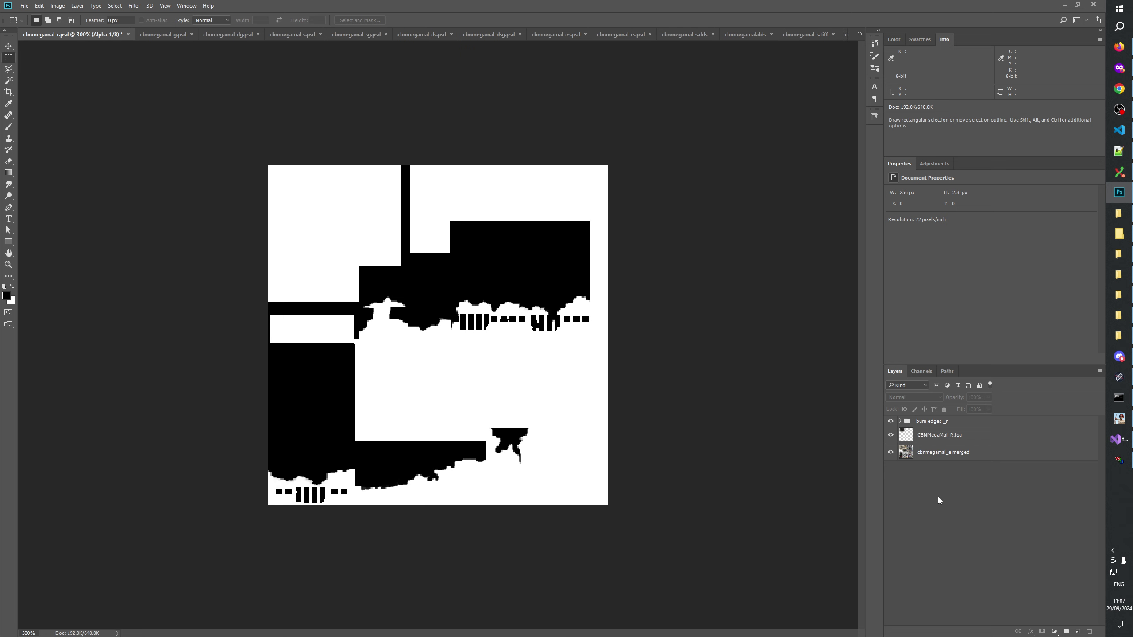
left_click(931, 422)
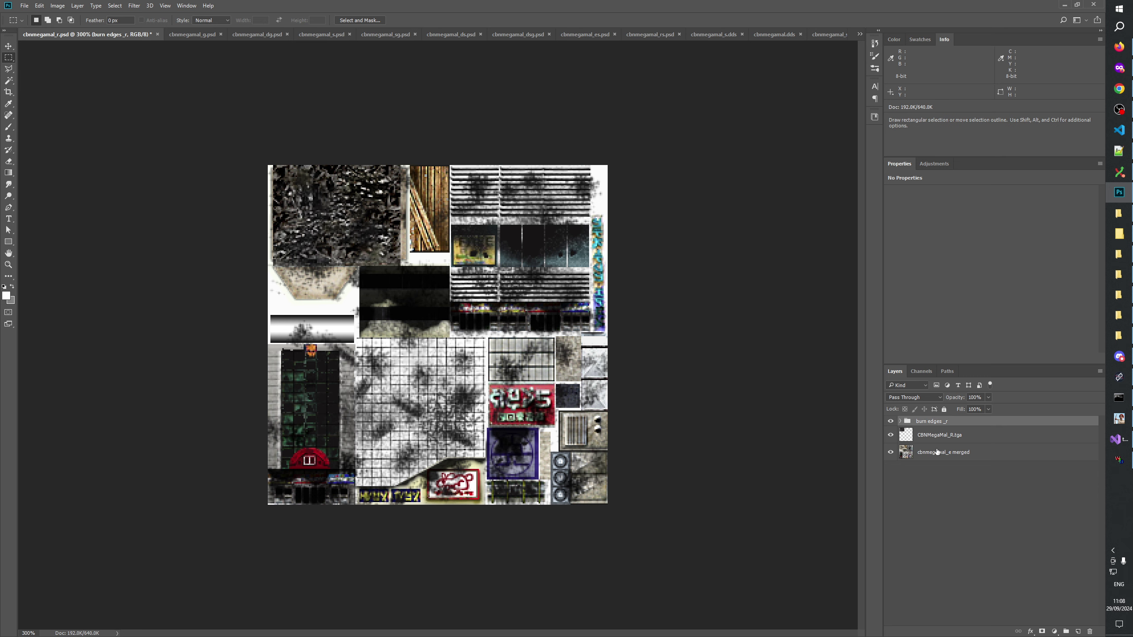
left_click(937, 457)
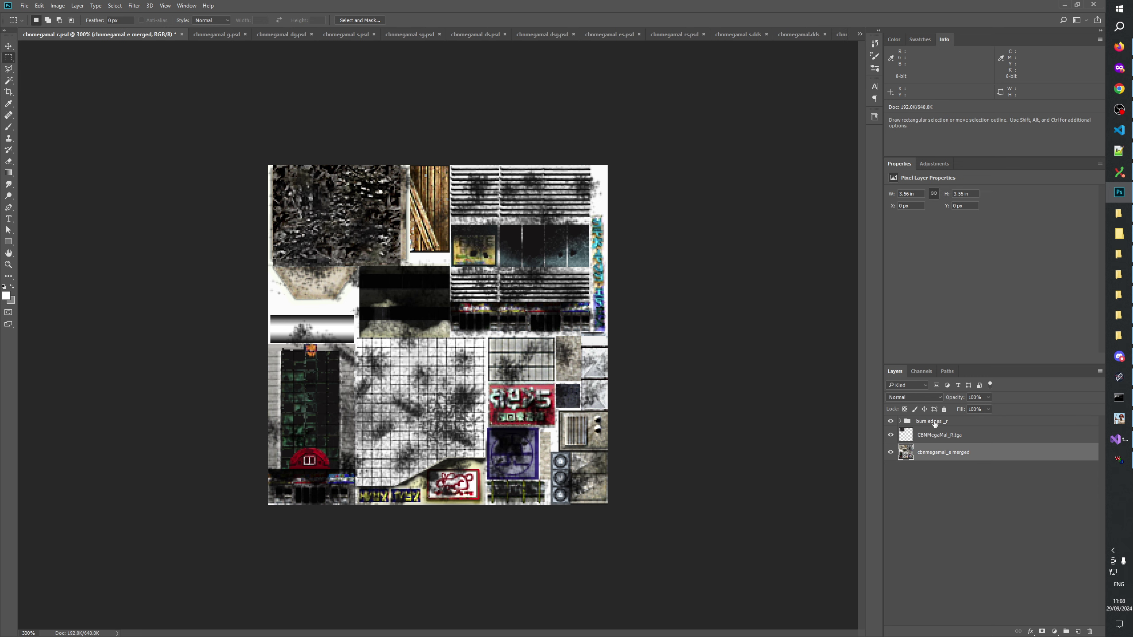
Examine what the burn edges _r group adds in cbnmegamal_r.psd by switching its visibility off and on
left_click(924, 426)
left_click(889, 423)
left_click(890, 423)
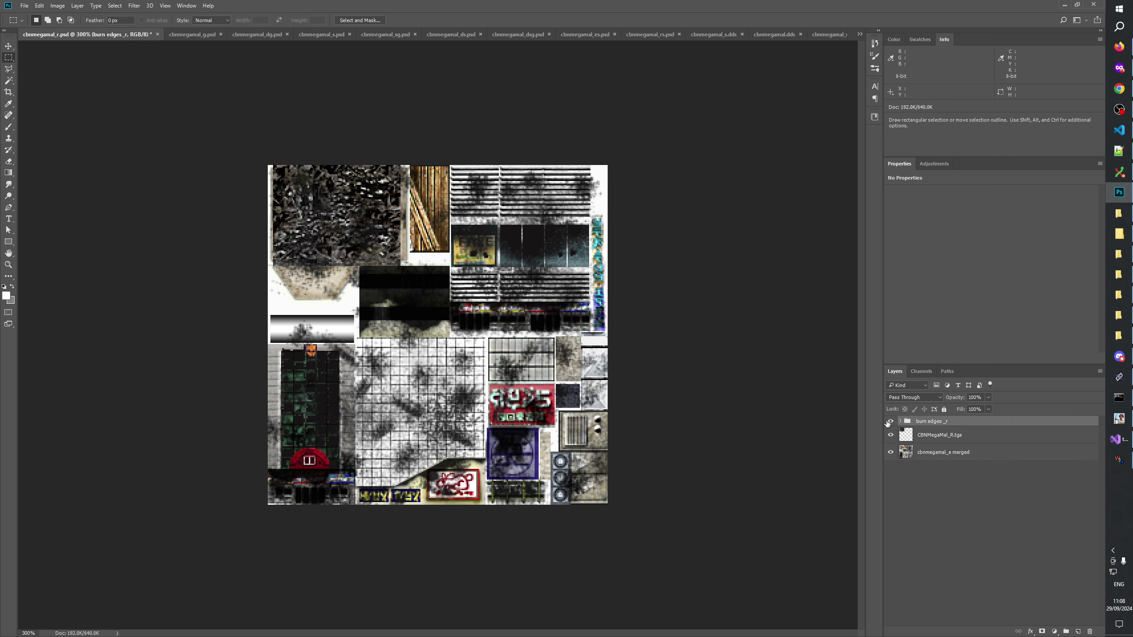
left_click(889, 422)
left_click(890, 422)
left_click(890, 422)
left_click(889, 422)
left_click(890, 423)
left_click(890, 422)
left_click(889, 423)
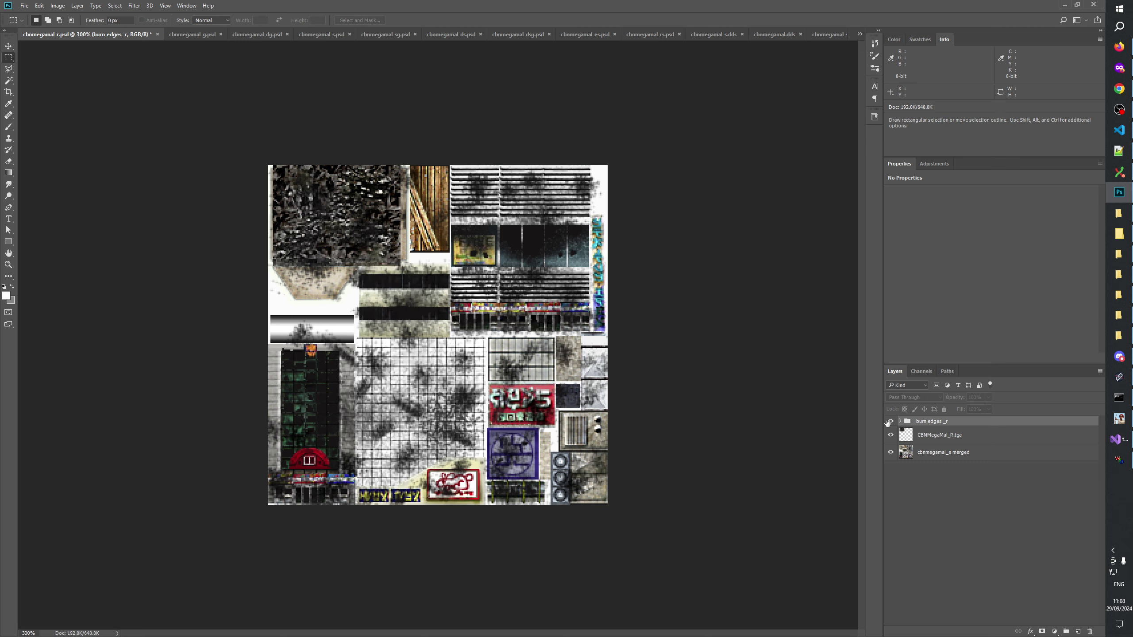
left_click(890, 422)
left_click(890, 422)
left_click(889, 422)
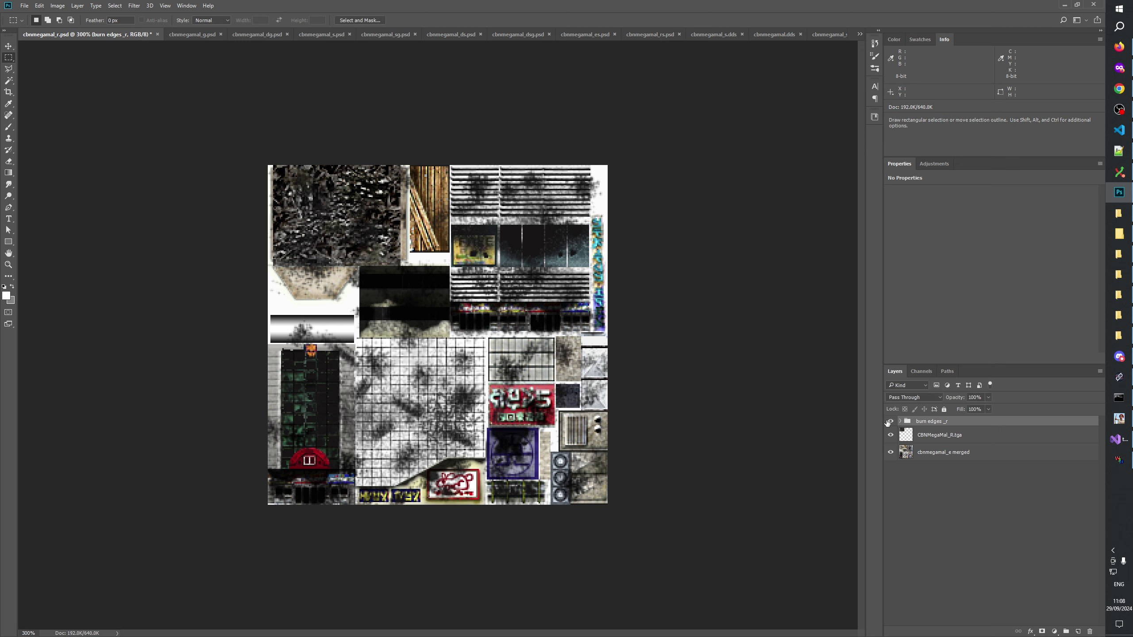
Duplicate the burn edges _r group into cbnmegamal_rs.psd under the name "burn edges _r", and open that document with no layer selected
right_click(928, 422)
left_click(941, 158)
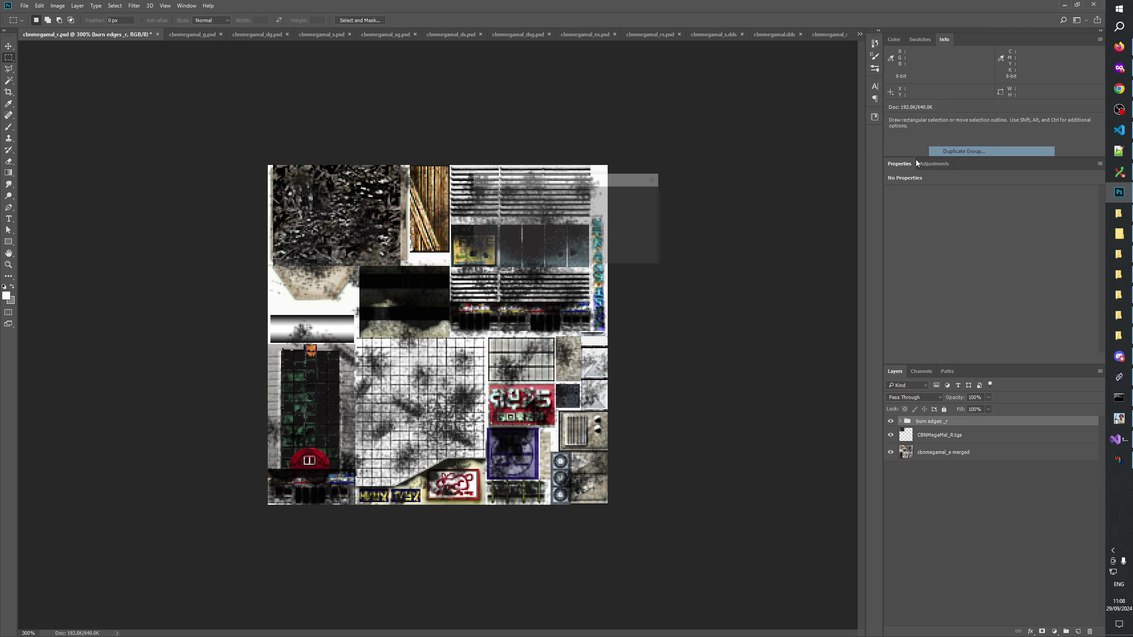
left_click(598, 228)
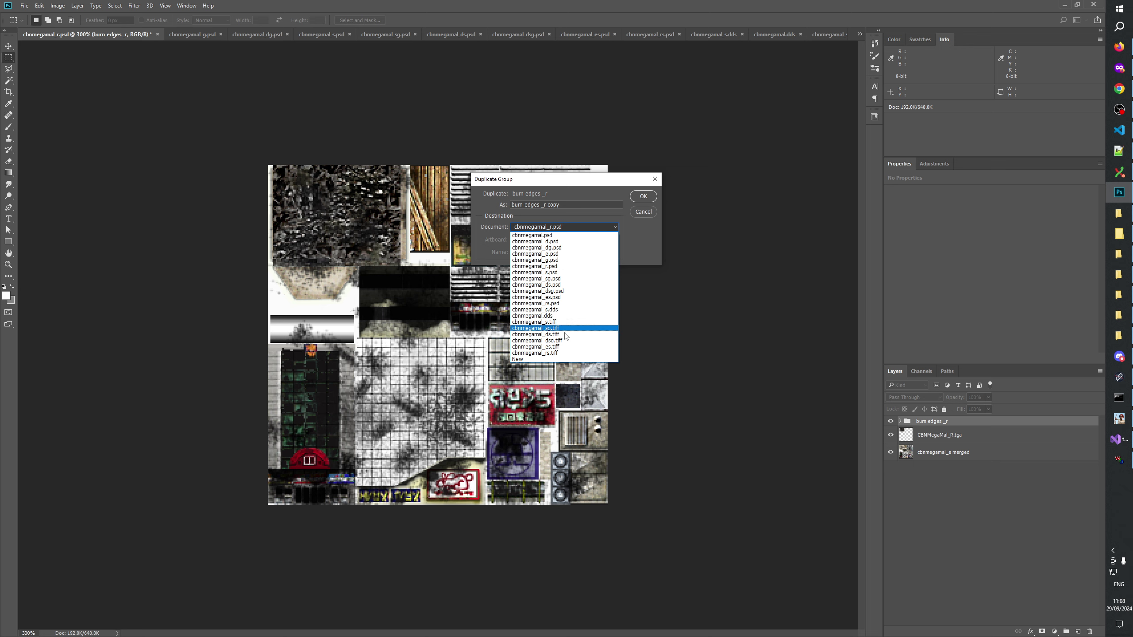
left_click(558, 353)
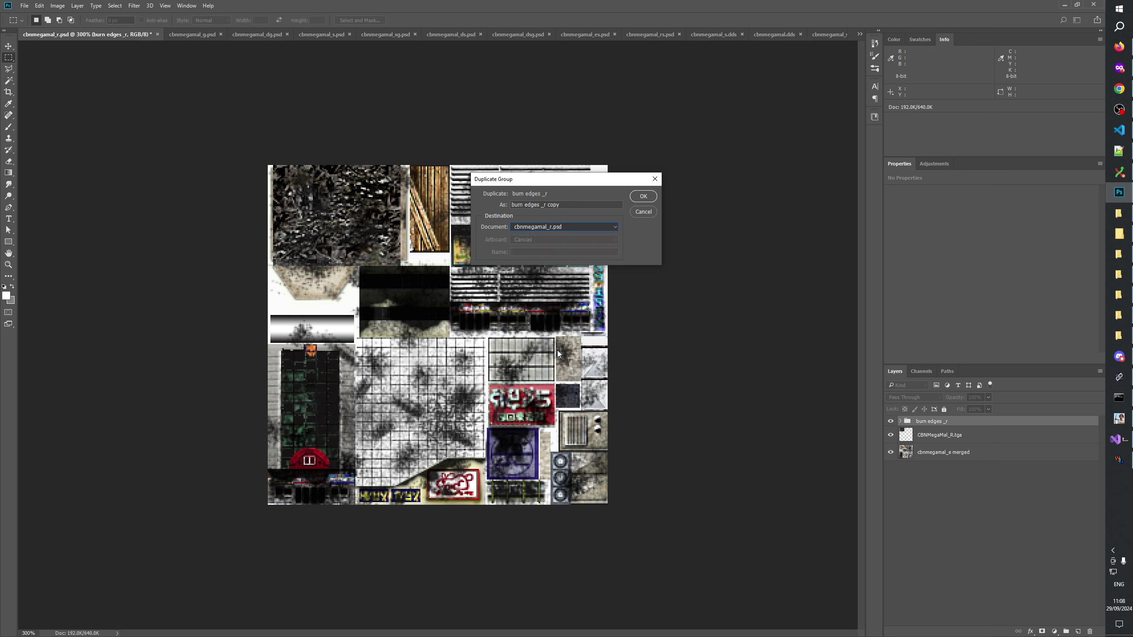
left_click(588, 227)
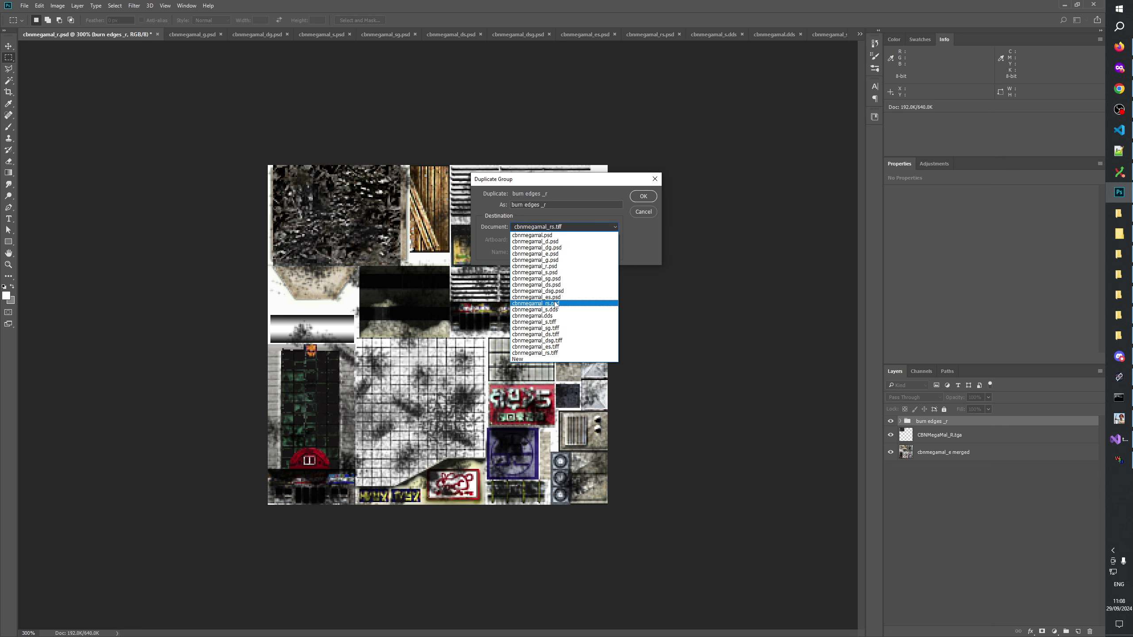
left_click(555, 304)
left_click(643, 196)
left_click(654, 35)
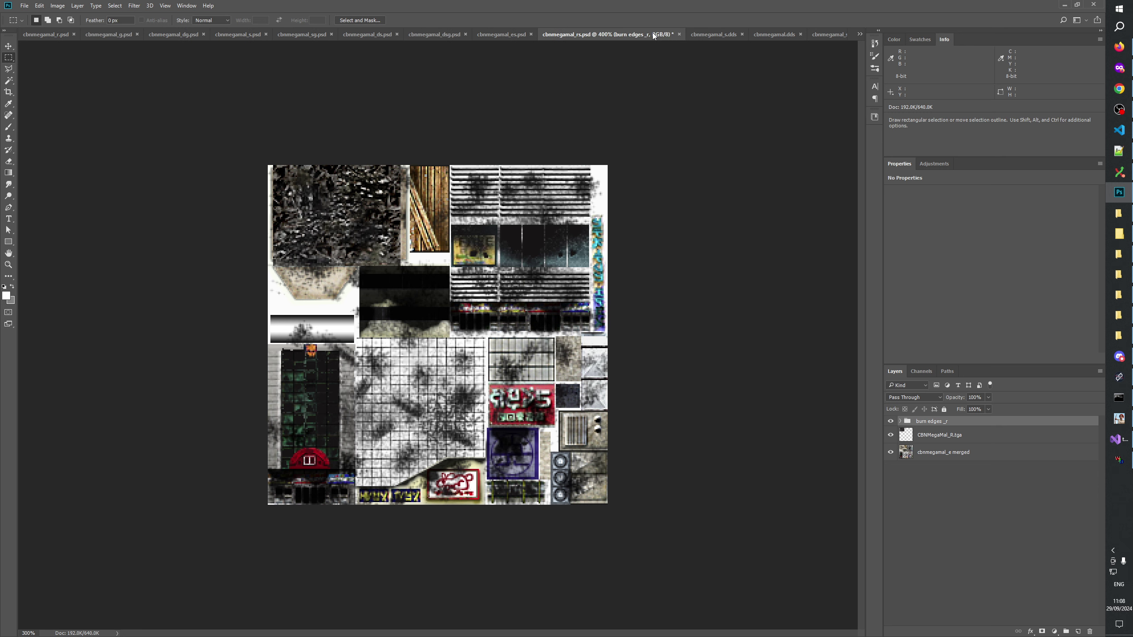
left_click(932, 468)
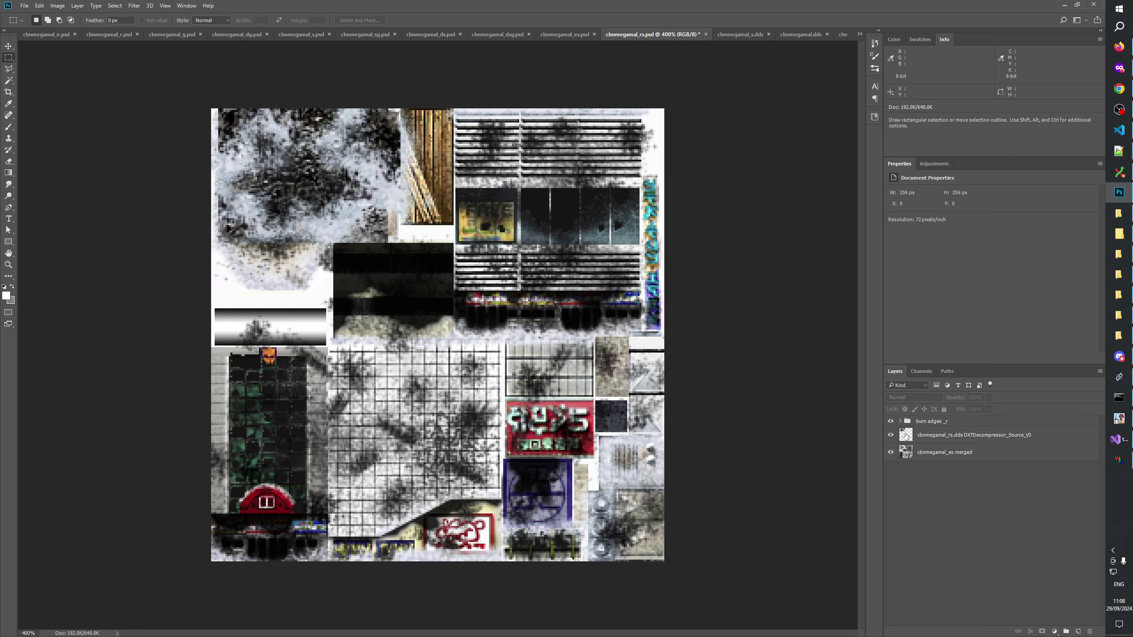
Check how the burn edges _r group darkens the snow rubble texture by repeatedly switching its visibility off and on
left_click(891, 422)
left_click(891, 421)
left_click(891, 422)
left_click(891, 422)
left_click(891, 422)
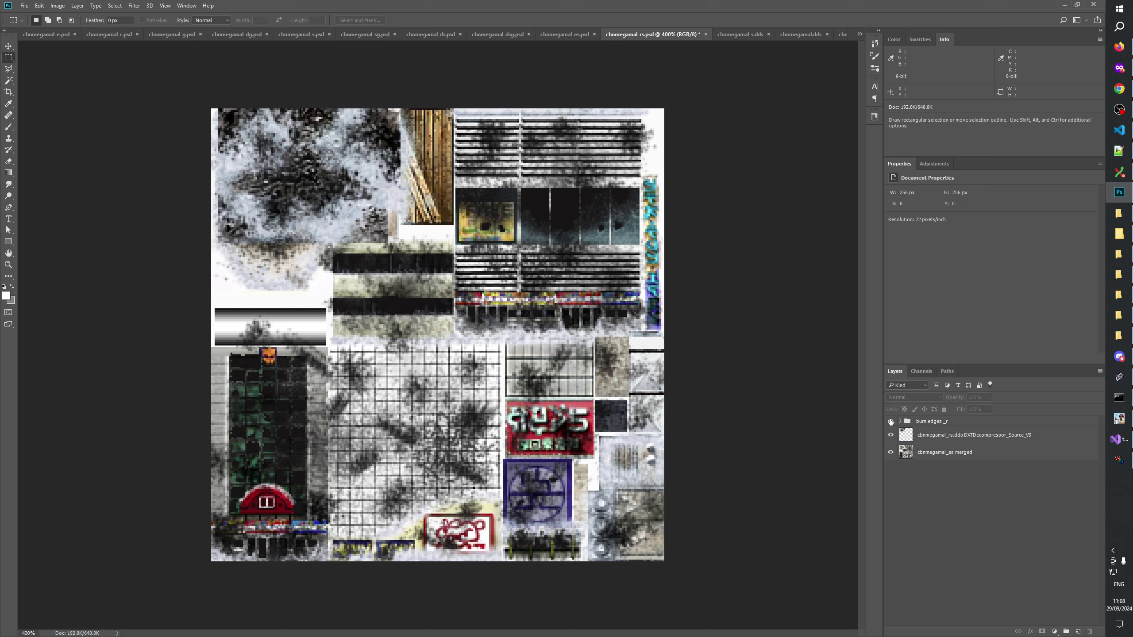
left_click(891, 422)
left_click(891, 422)
left_click(891, 422)
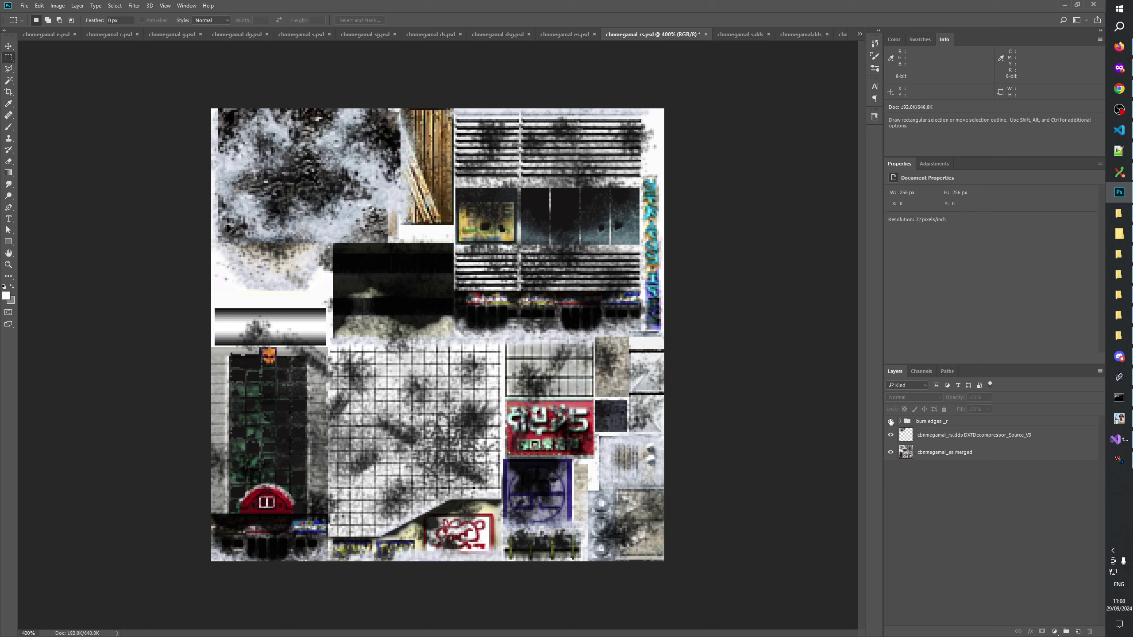
left_click(891, 422)
left_click(891, 422)
left_click(891, 421)
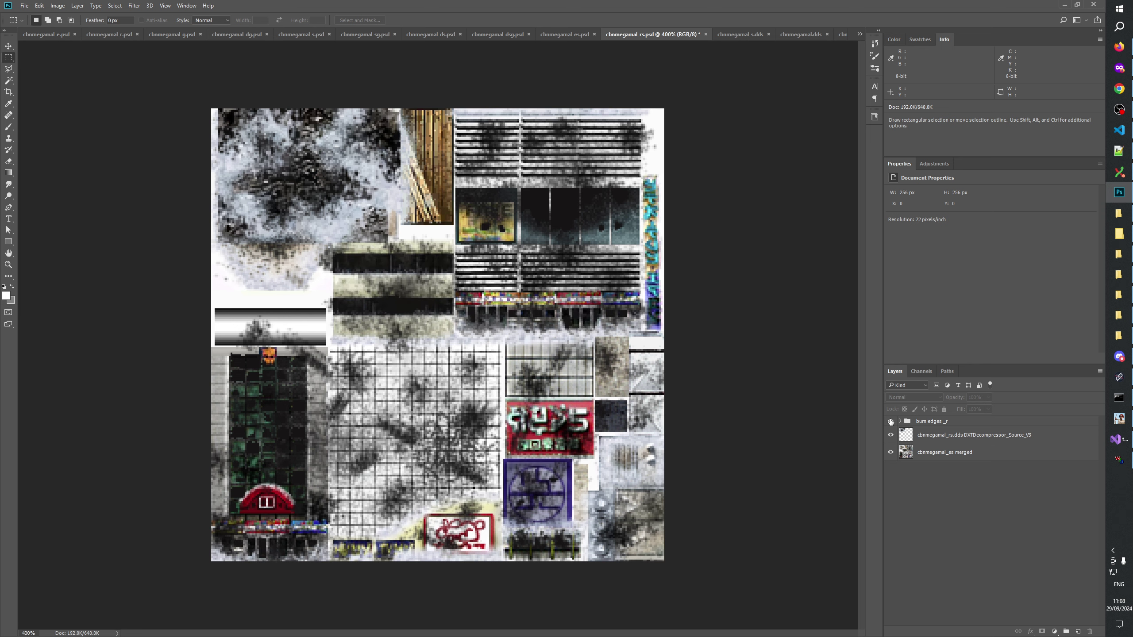
left_click(891, 422)
left_click(891, 422)
left_click(891, 421)
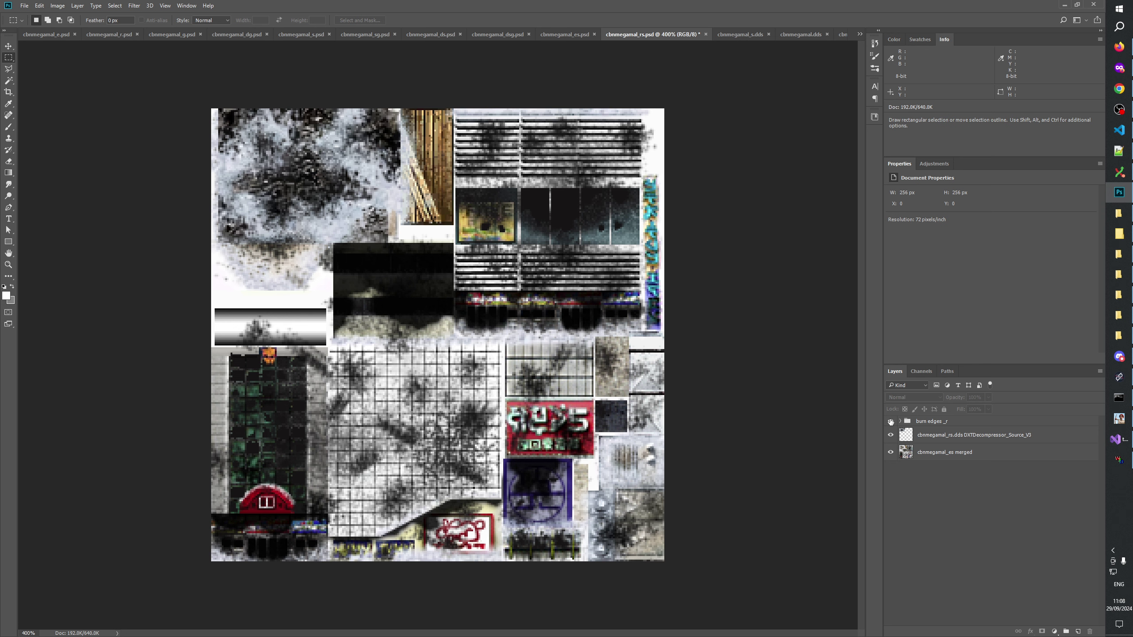
left_click(891, 422)
left_click(891, 422)
left_click(891, 422)
left_click(891, 422)
left_click(890, 422)
left_click(891, 422)
left_click(891, 422)
left_click(891, 422)
left_click(891, 422)
left_click(891, 422)
left_click(891, 422)
left_click(891, 422)
left_click(891, 421)
left_click(891, 422)
left_click(891, 421)
left_click(891, 421)
left_click(891, 422)
left_click(891, 422)
left_click(891, 422)
left_click(891, 422)
left_click(891, 422)
left_click(891, 422)
Compare the cbnmegamal_rs texture with and without the rs source layer
left_click(891, 435)
left_click(892, 436)
left_click(891, 436)
left_click(891, 436)
Save cbnmegamal_r.psd and cbnmegamal_rs.psd
left_click(121, 36)
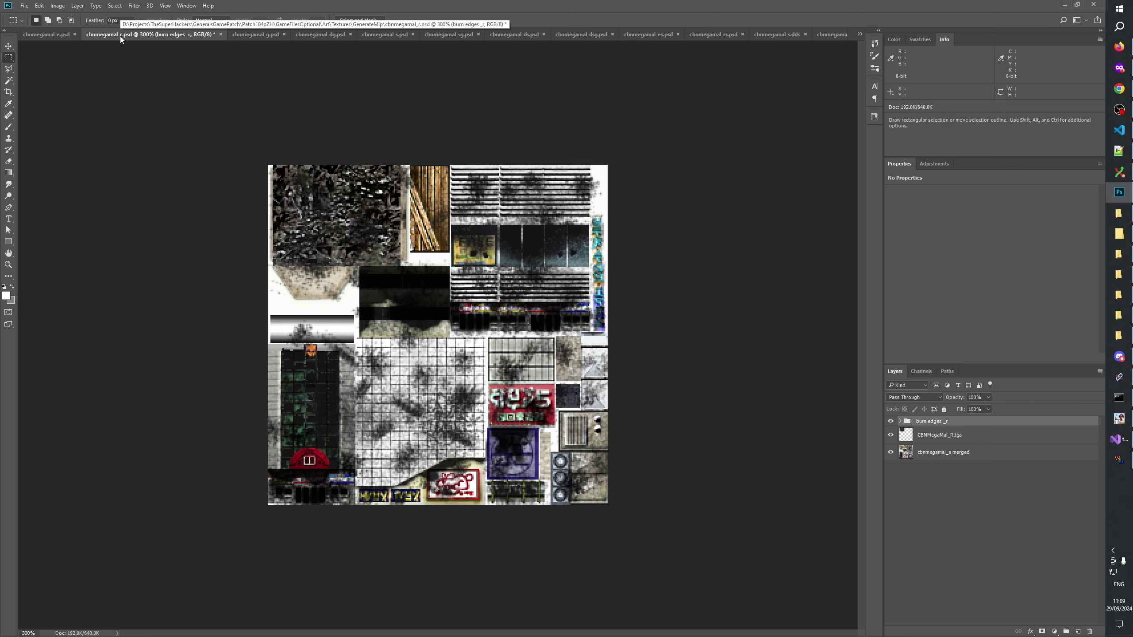
key("ctrl+s")
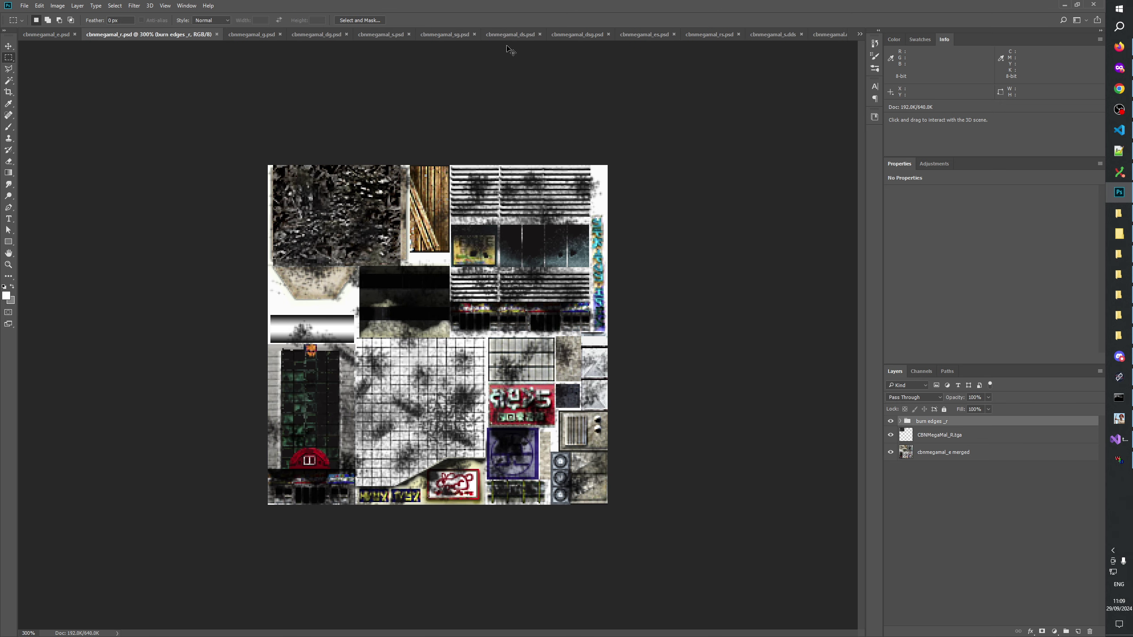
left_click(703, 35)
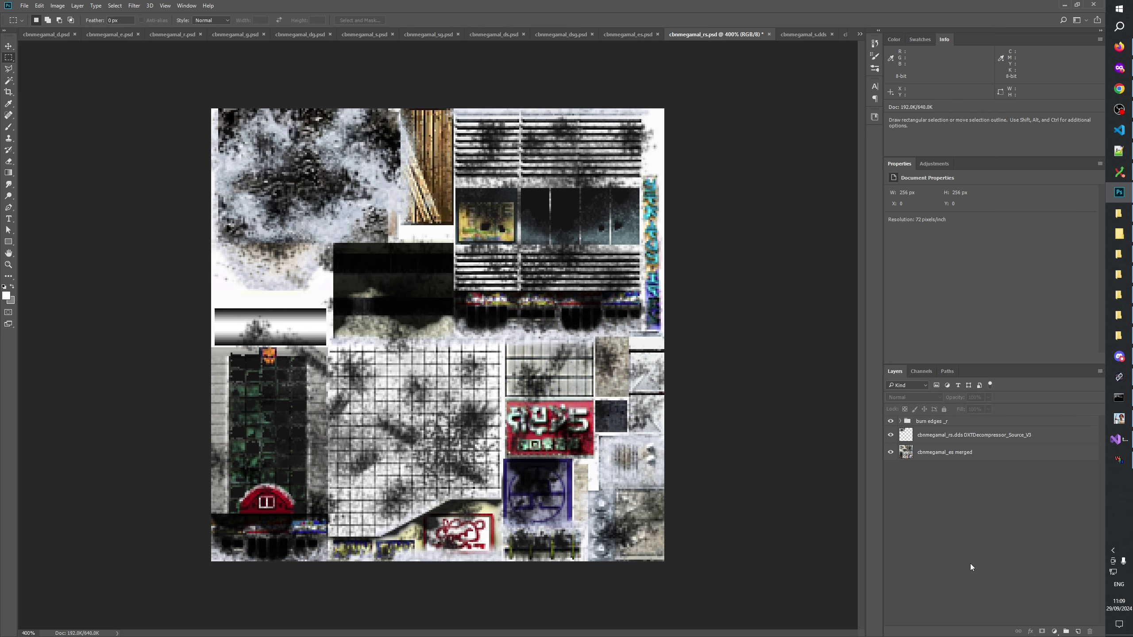
key("ctrl+s")
Inspect the Alpha 1 channel of cbnmegamal_rs.psd and return to the RGB composite and the layer list
left_click(919, 371)
left_click(921, 460)
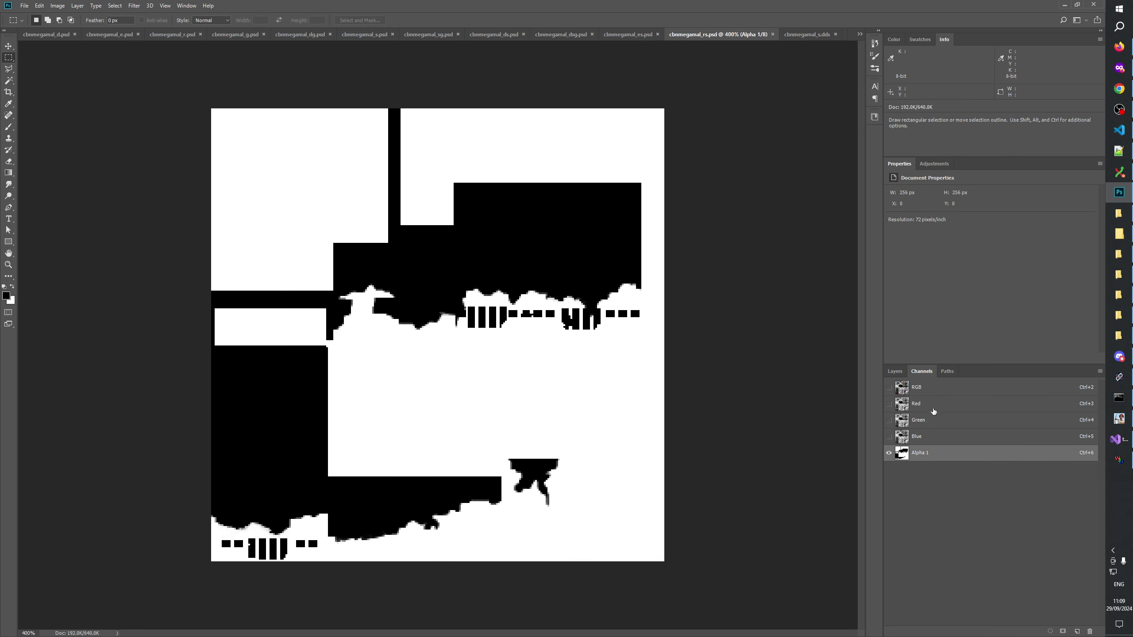
left_click(917, 387)
left_click(895, 371)
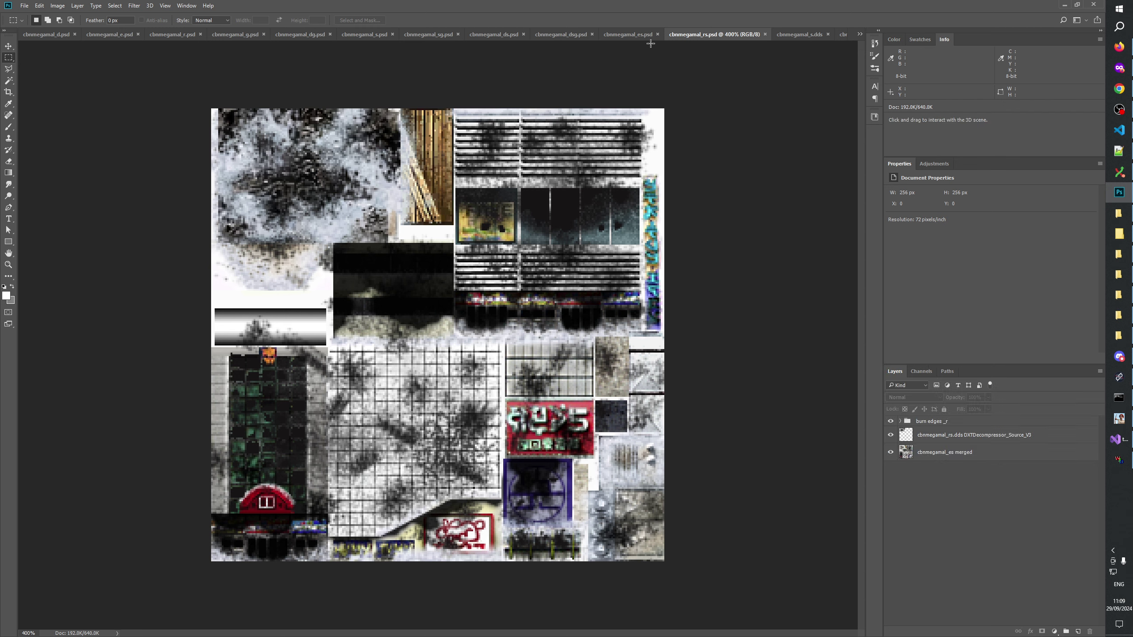
Look through cbnmegamal_es.psd, cbnmegamal_dsg.psd and cbnmegamal_sg.psd, viewing the sg texture at 300%
left_click(630, 35)
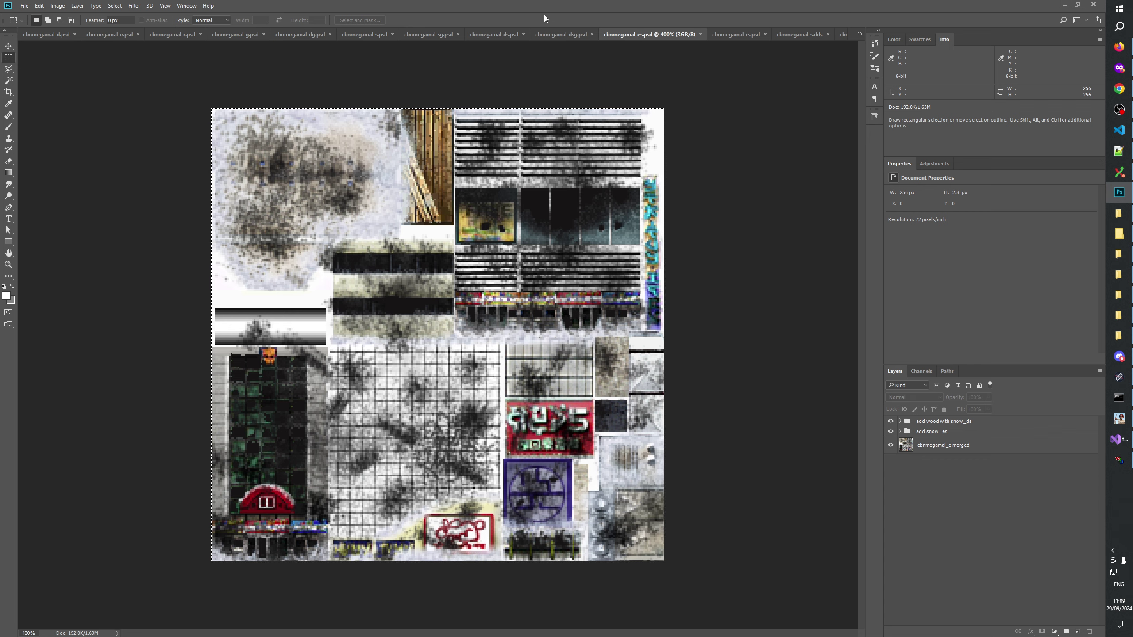
left_click(571, 35)
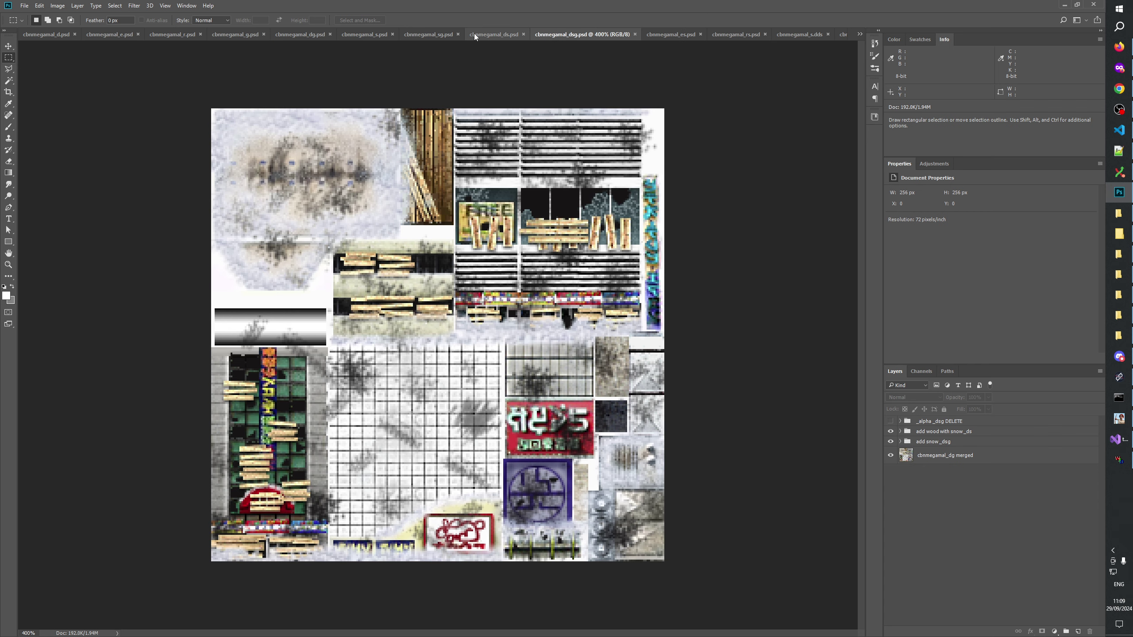
left_click(419, 35)
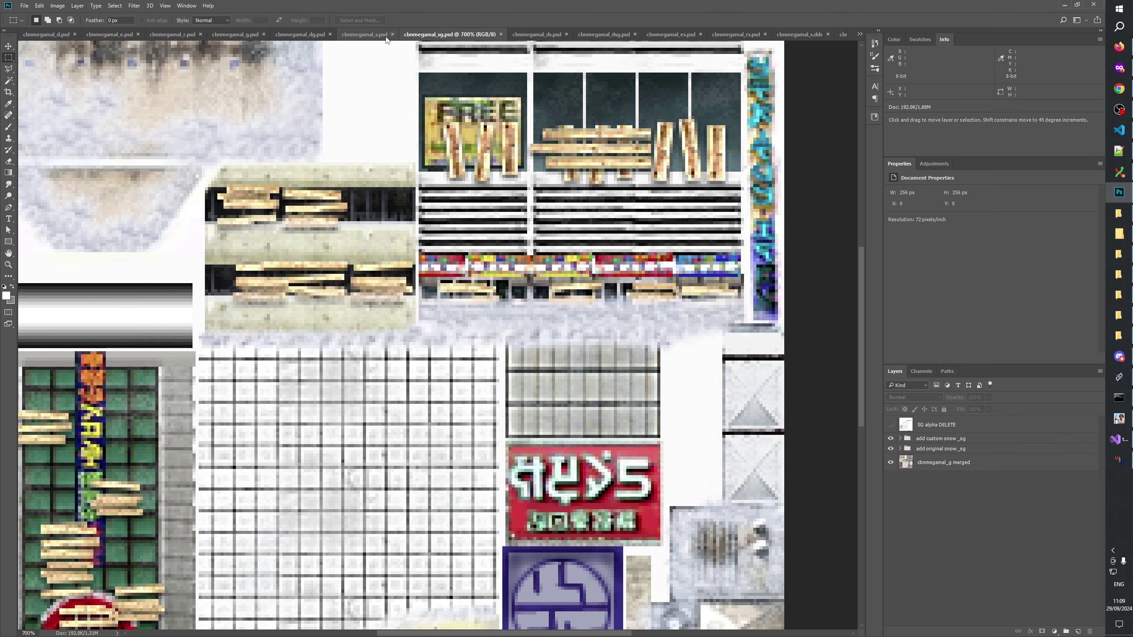
key("z")
right_click(350, 303)
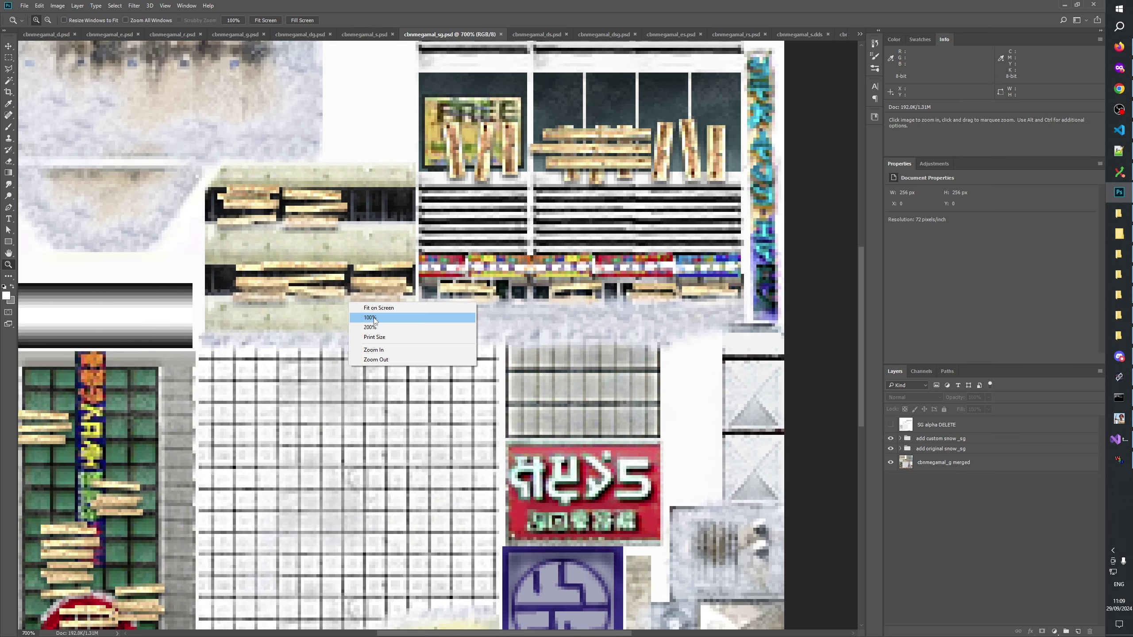
left_click(374, 318)
key("ctrl+plus")
key("ctrl+plus")
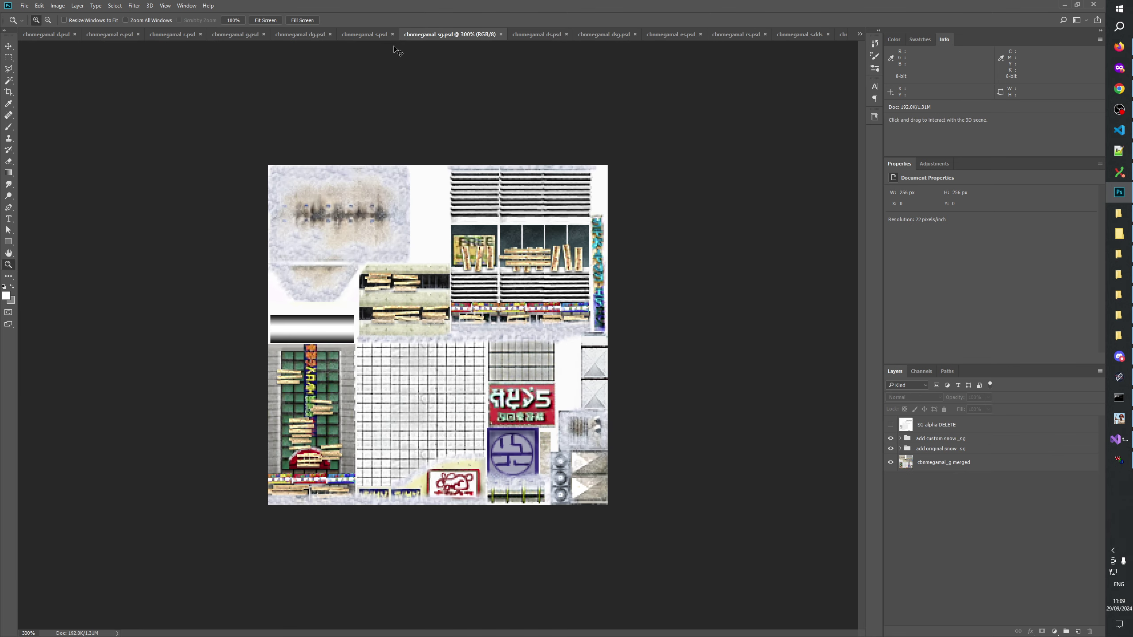
View cbnmegamal_s.psd at 300% and compare it with the dg and sg textures
left_click(369, 35)
right_click(484, 268)
left_click(506, 283)
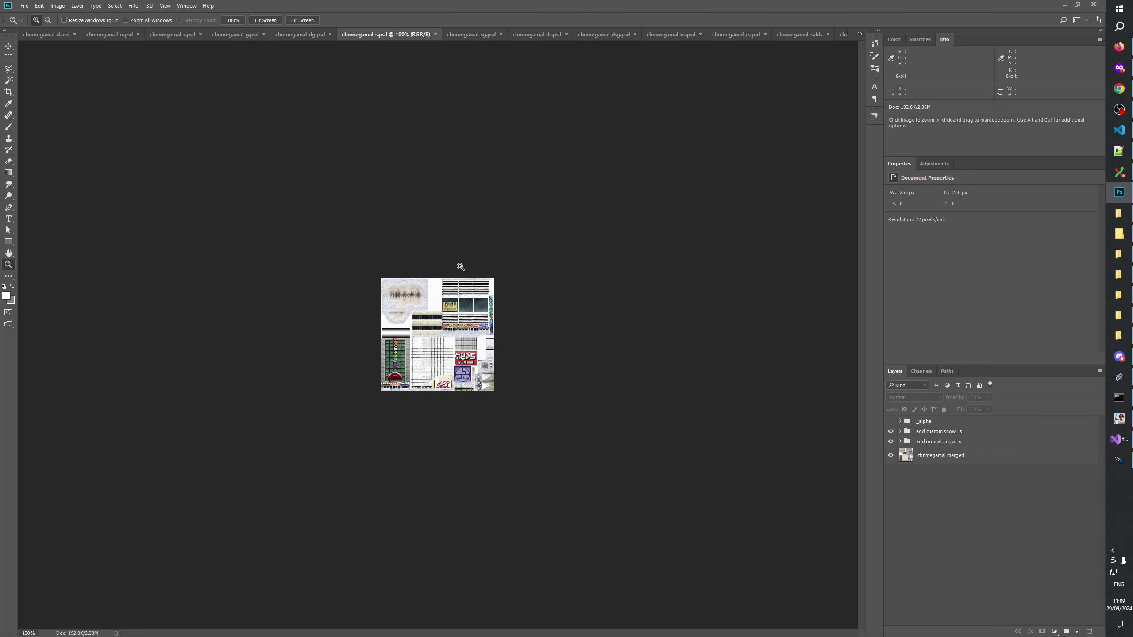
key("ctrl+plus")
key("ctrl+plus")
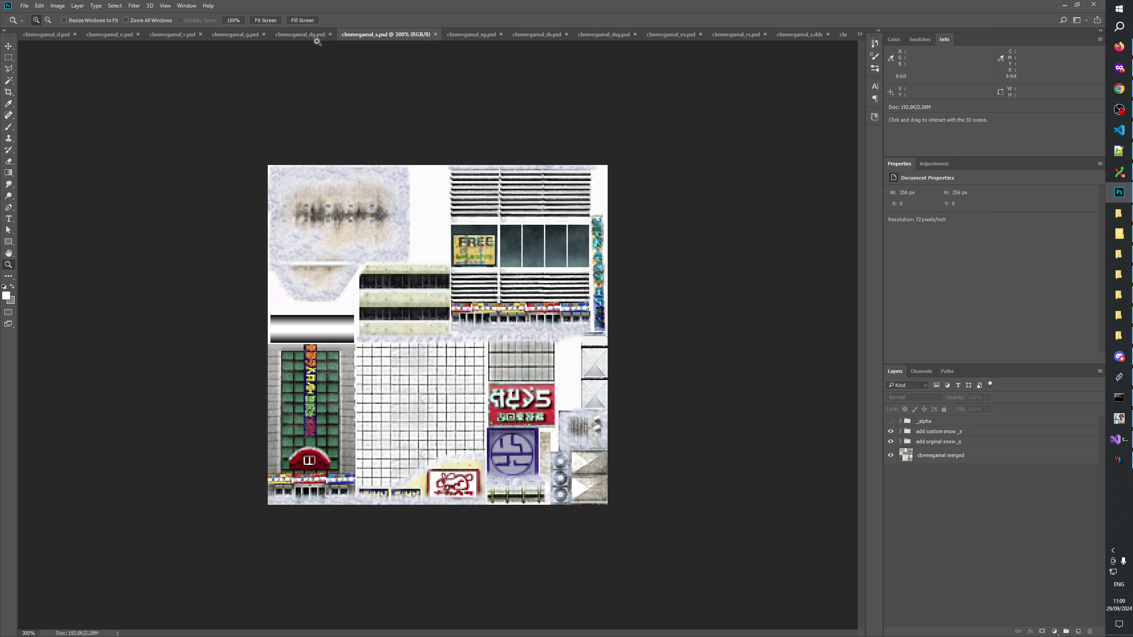
left_click(302, 34)
left_click(405, 35)
left_click(480, 35)
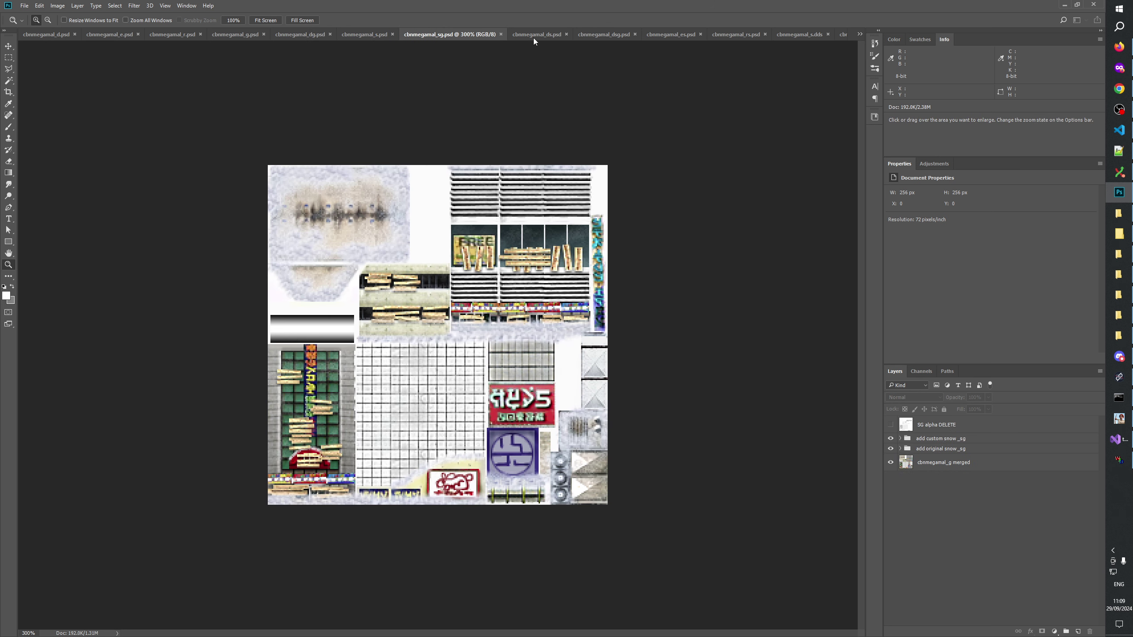
Look through the cbnmegamal_ds.psd, cbnmegamal_dsg.psd and cbnmegamal_es.psd textures
left_click(529, 34)
left_click(611, 34)
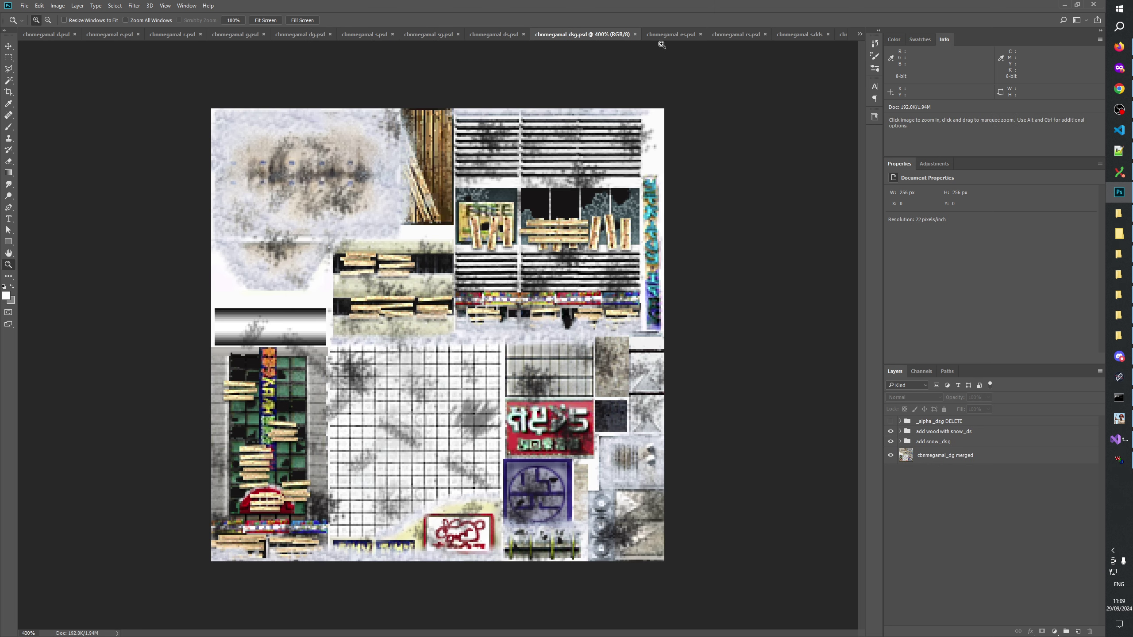
left_click(673, 36)
Switch to File Explorer, duplicate cbnmegamal.txt in the GenerateMip folder and rename the copy .metadata-template.txt
left_click(1120, 336)
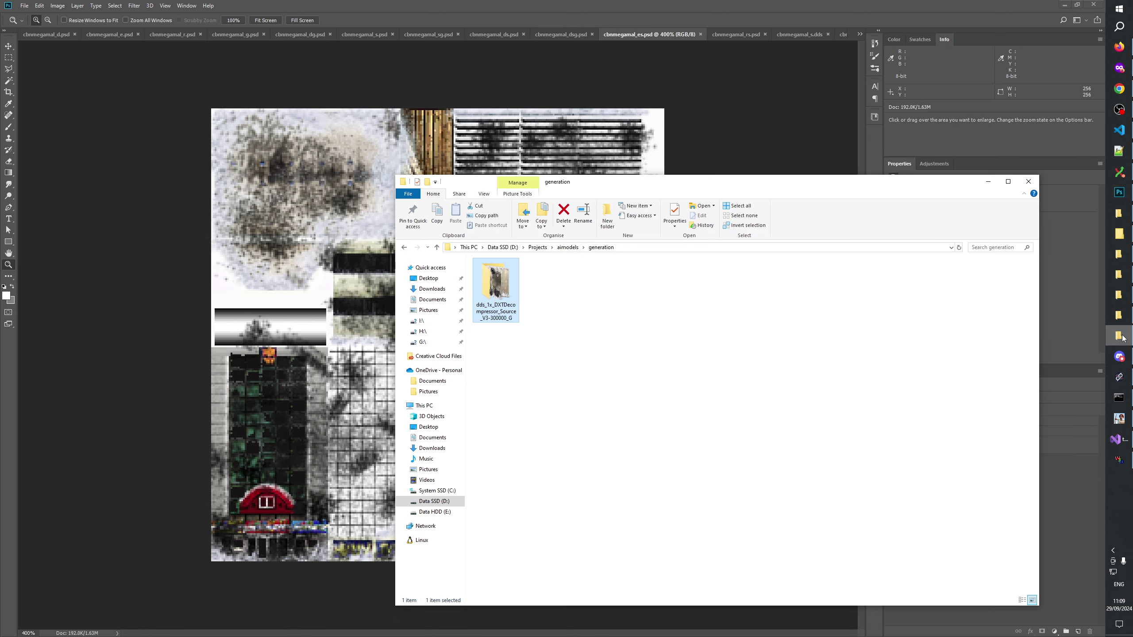
left_click(1119, 315)
left_click(1119, 296)
left_click(1119, 254)
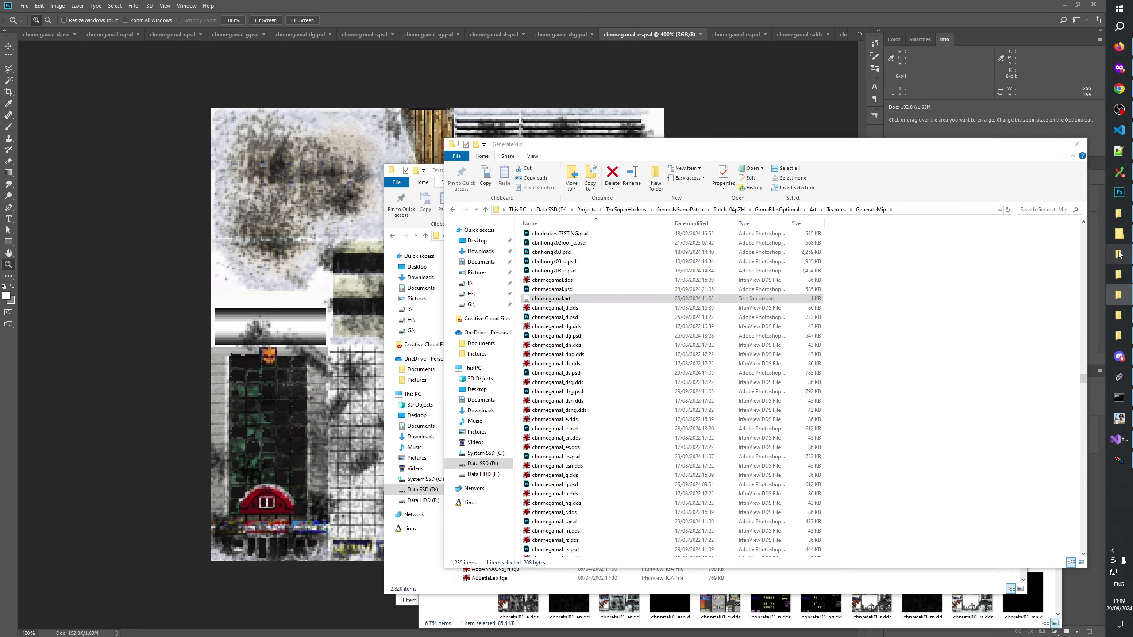
left_click(559, 300)
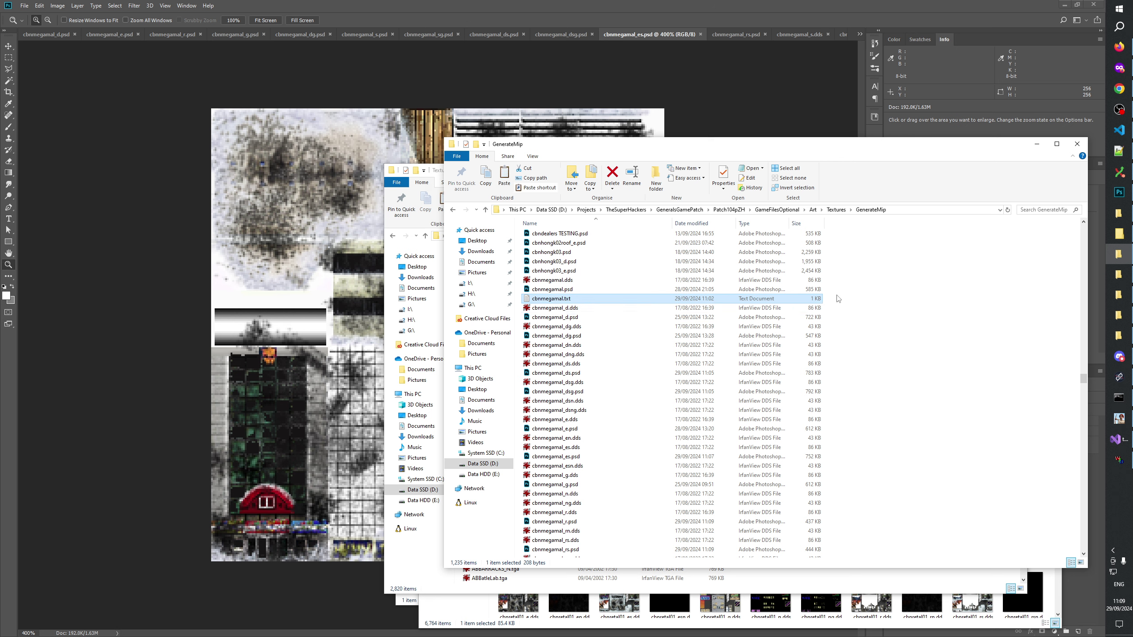
scroll(837, 298, "down", 20)
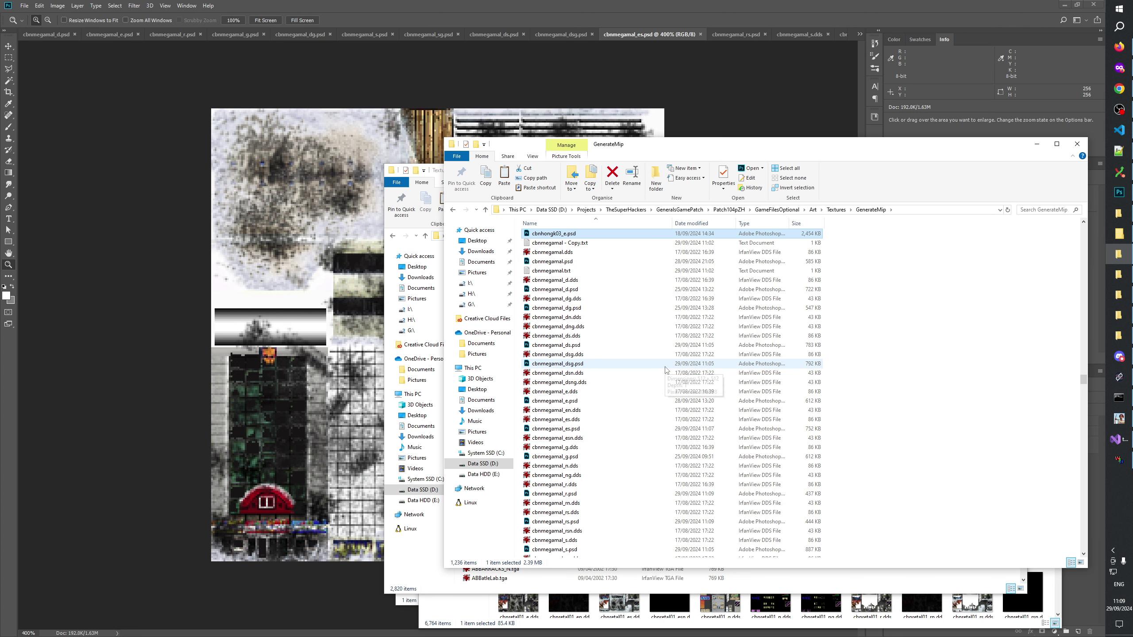
left_click(560, 244)
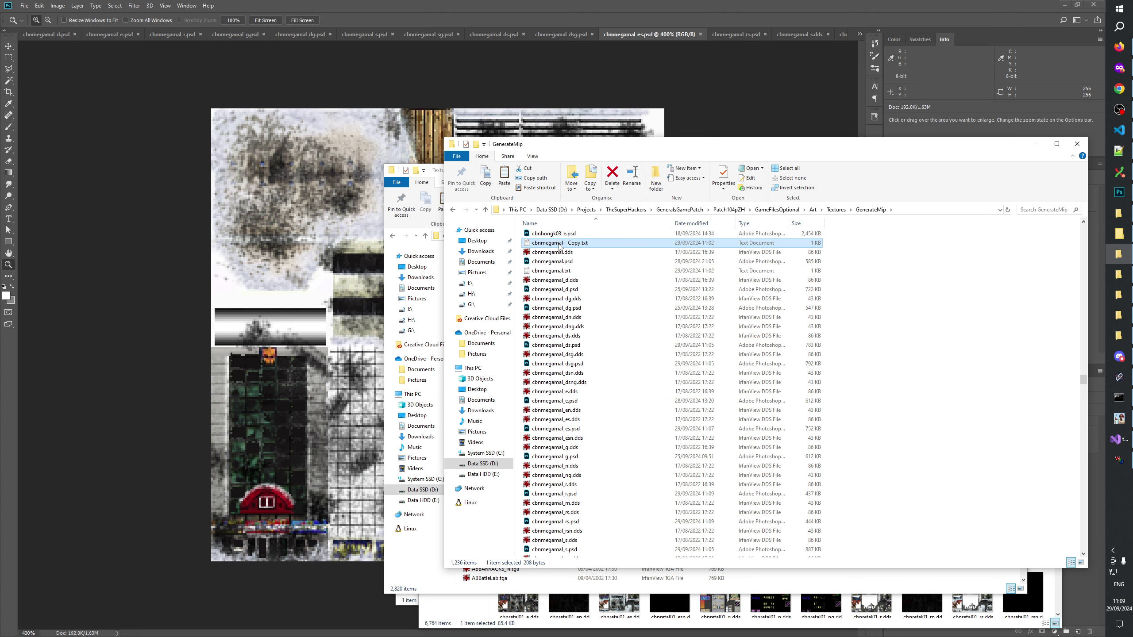
type(".metadata-template")
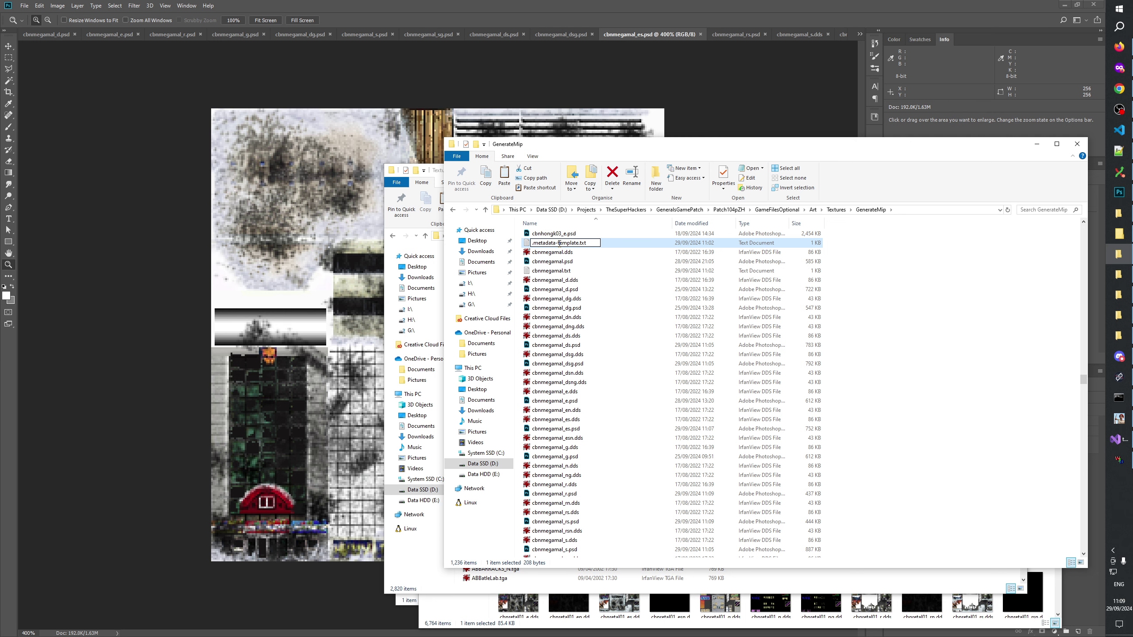
key("Return")
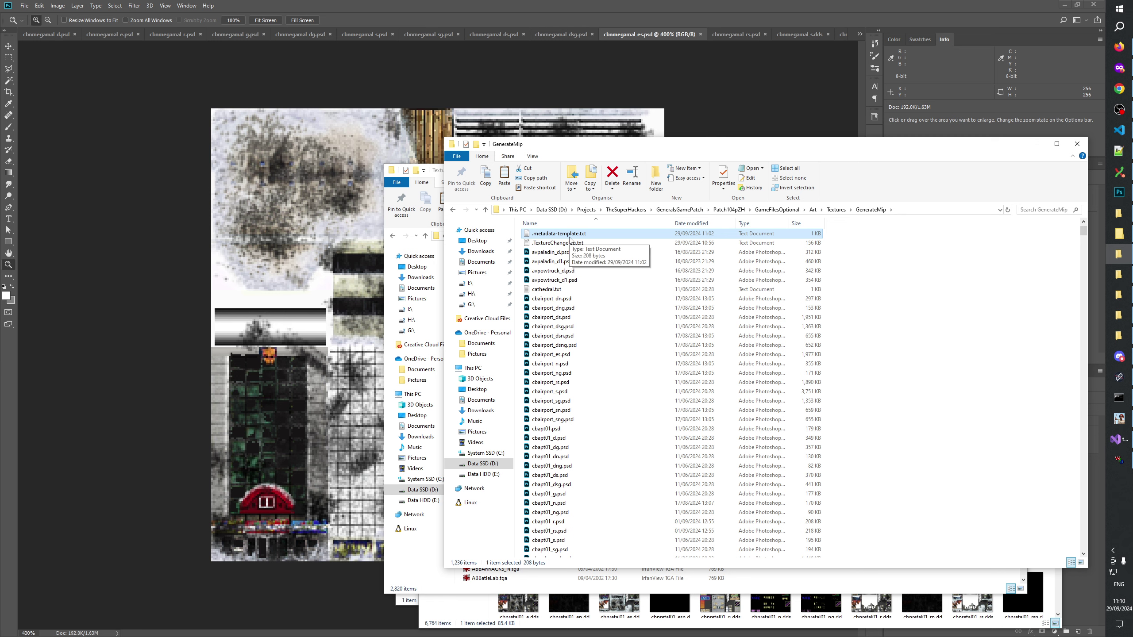
Rename .metadata-template.txt to .template.meta.txt
left_click(580, 233)
left_click(579, 233)
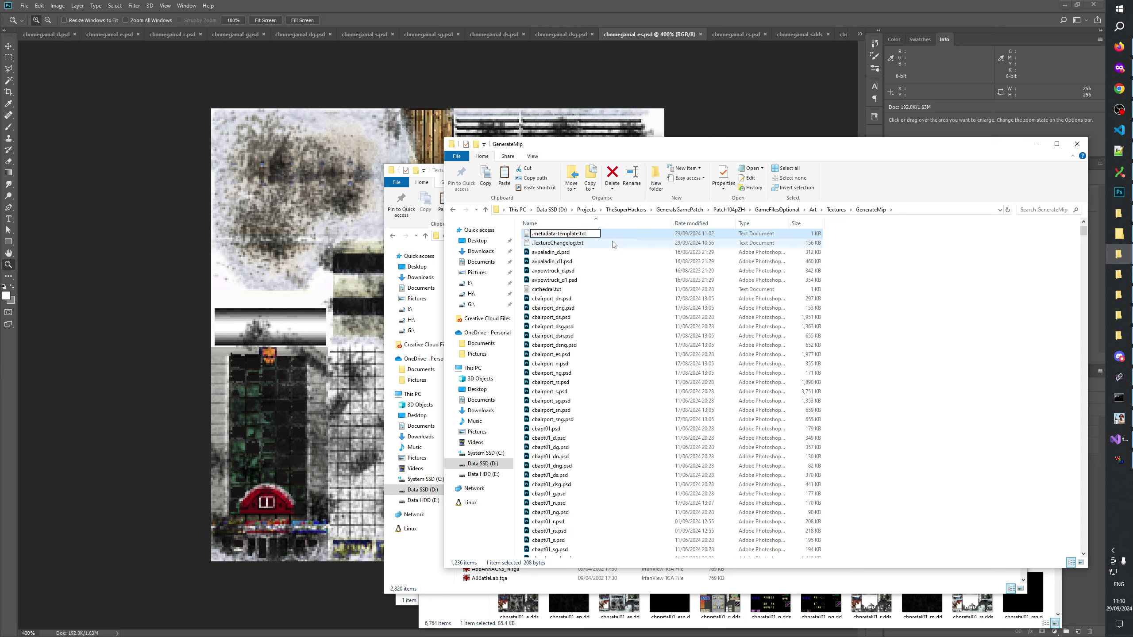
type(".meta")
key("BackSpace")
key("BackSpace")
key("BackSpace")
key("BackSpace")
key("BackSpace")
key("BackSpace")
key("BackSpace")
key("BackSpace")
key("BackSpace")
key("Return")
Rename cbnmegamal.txt to cbnmegamal.meta.txt and review its contents in Notepad
left_click(564, 318)
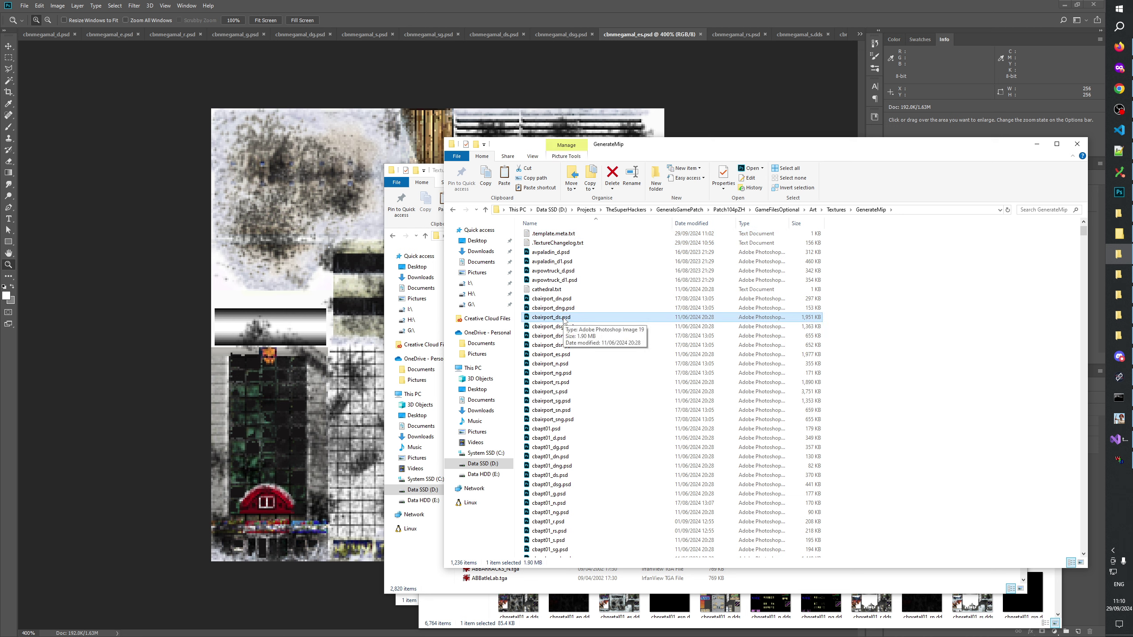
type("cbnmegamal")
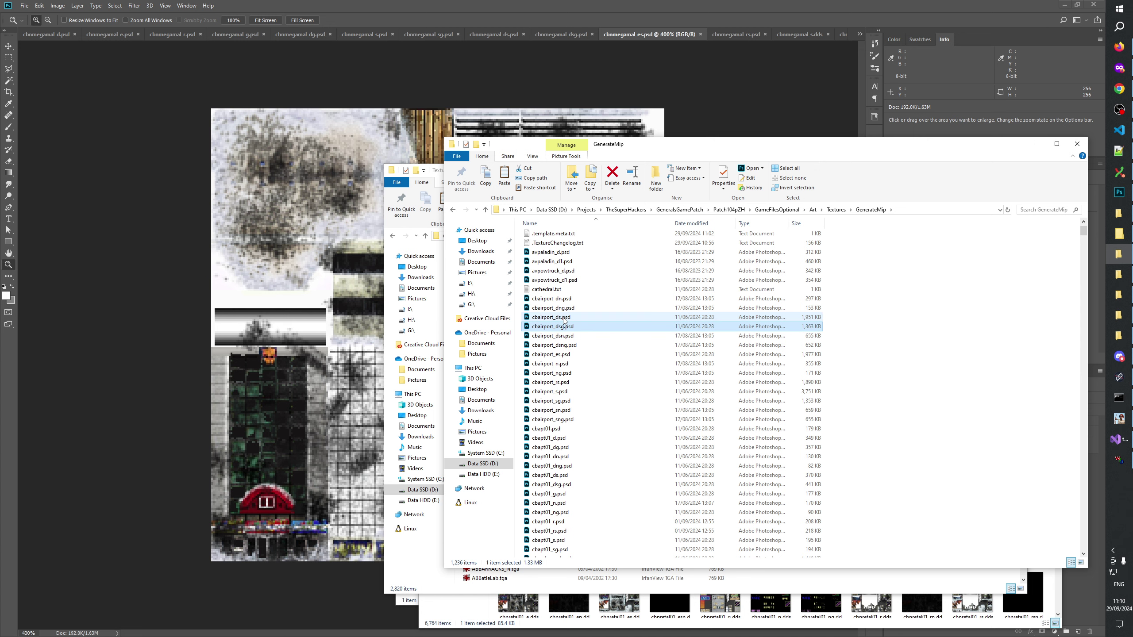
left_click(563, 299)
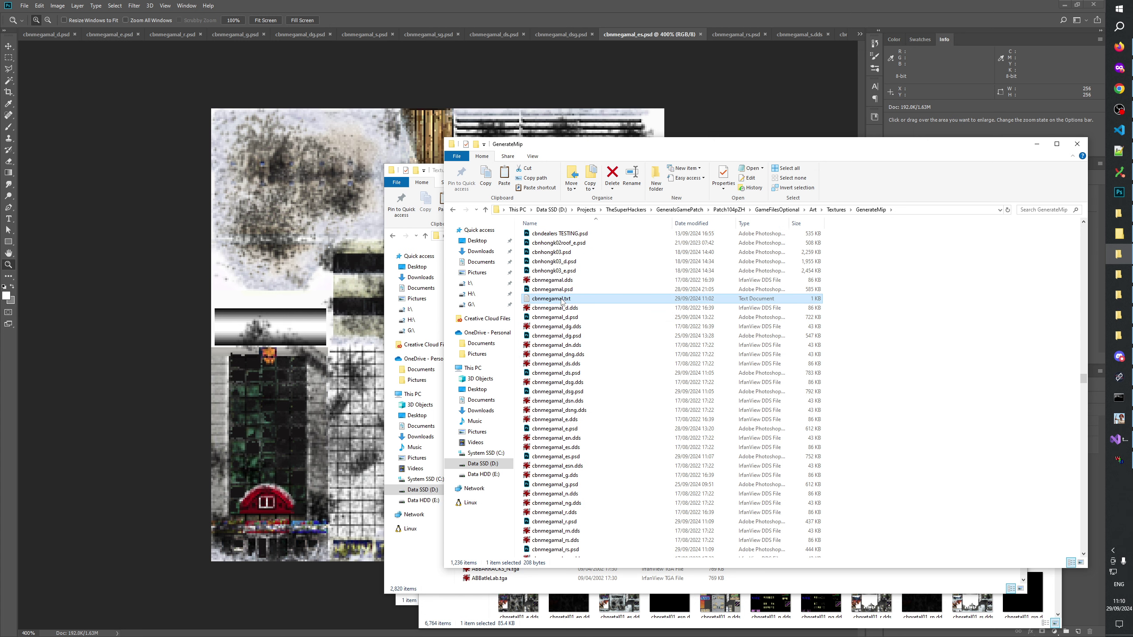
left_click(564, 299)
left_click(556, 298)
type(".meta")
key("Return")
left_click(565, 299)
double_click(570, 289)
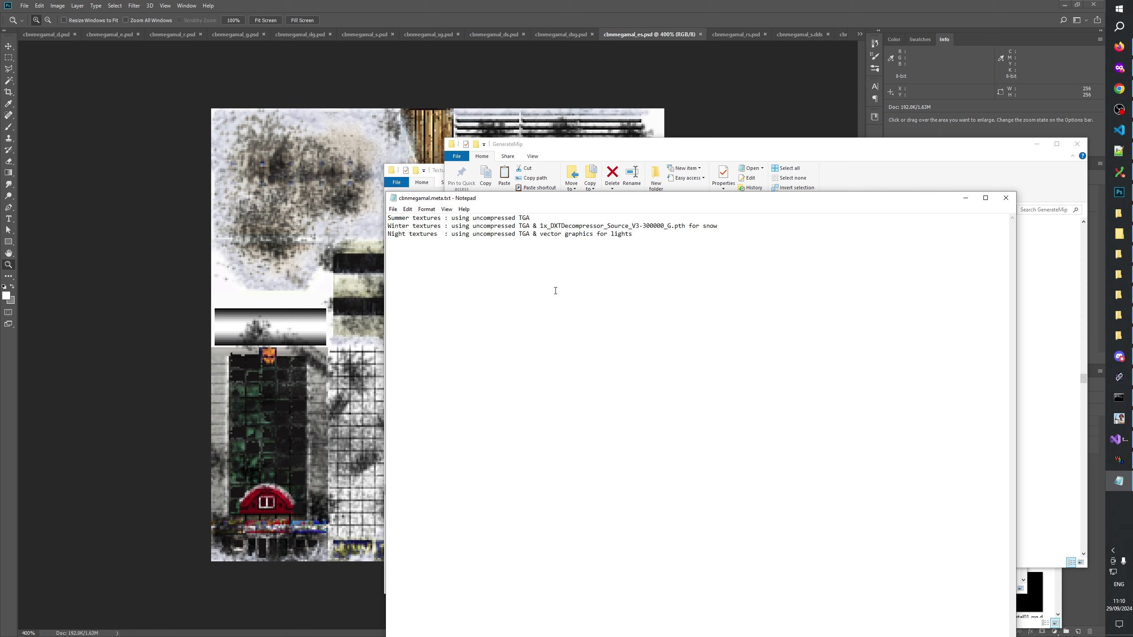
left_click(1006, 198)
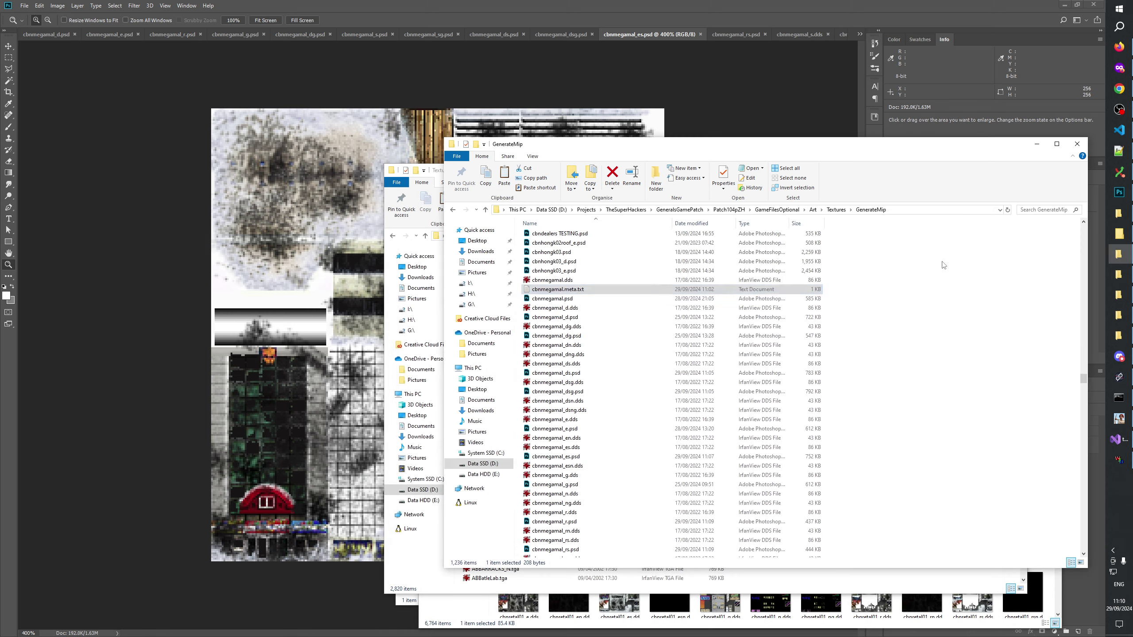
Lowercase the first letters of Summer, Winter and Night in cbnmegamal.meta.txt and save the file
double_click(558, 289)
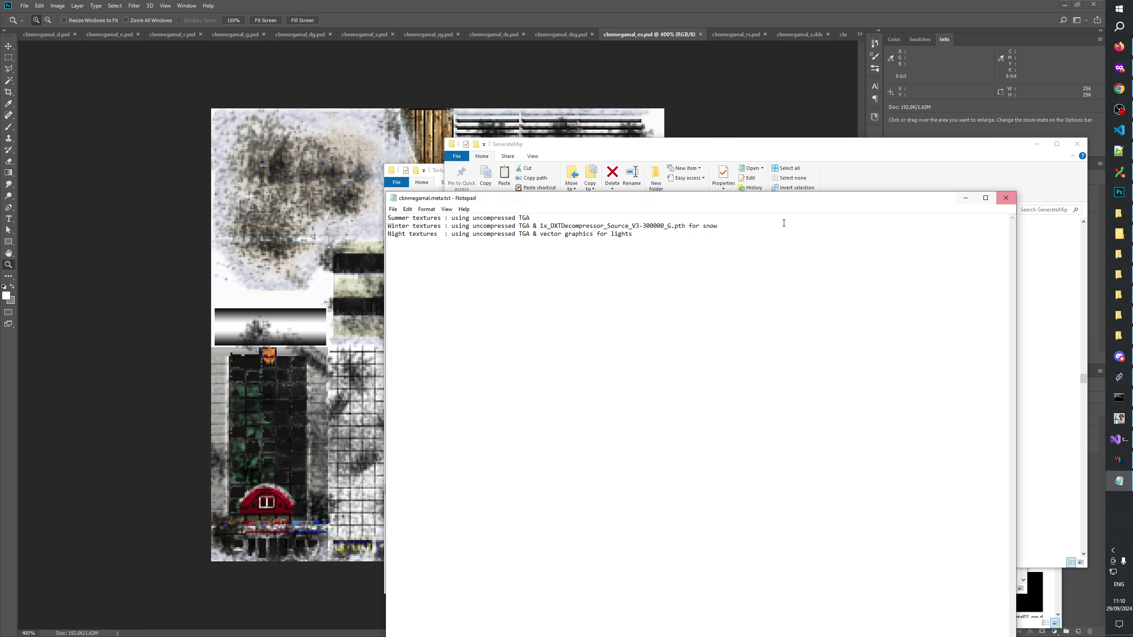
left_click(390, 218)
key("shift+Left")
type("s")
key("Down")
key("shift+Left")
type("w")
key("Down")
key("shift+Left")
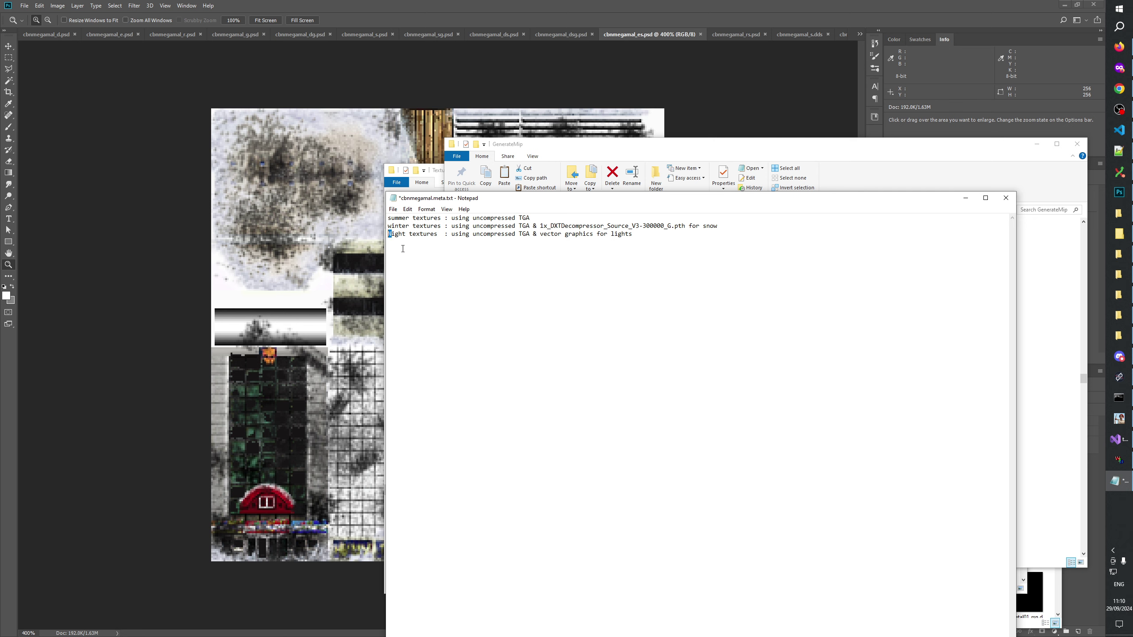
type("n")
key("ctrl+s")
left_click(1006, 198)
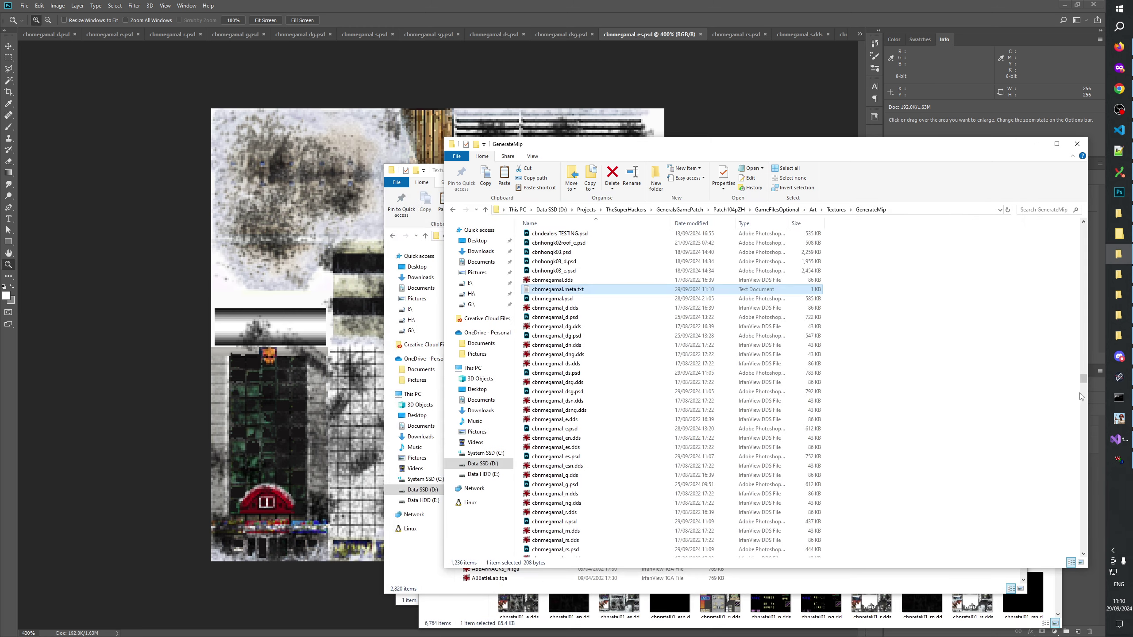
Lowercase the first letters of Summer, Winter and Night in .template.meta.txt, then save and close it
left_click_drag(1084, 378, 1084, 229)
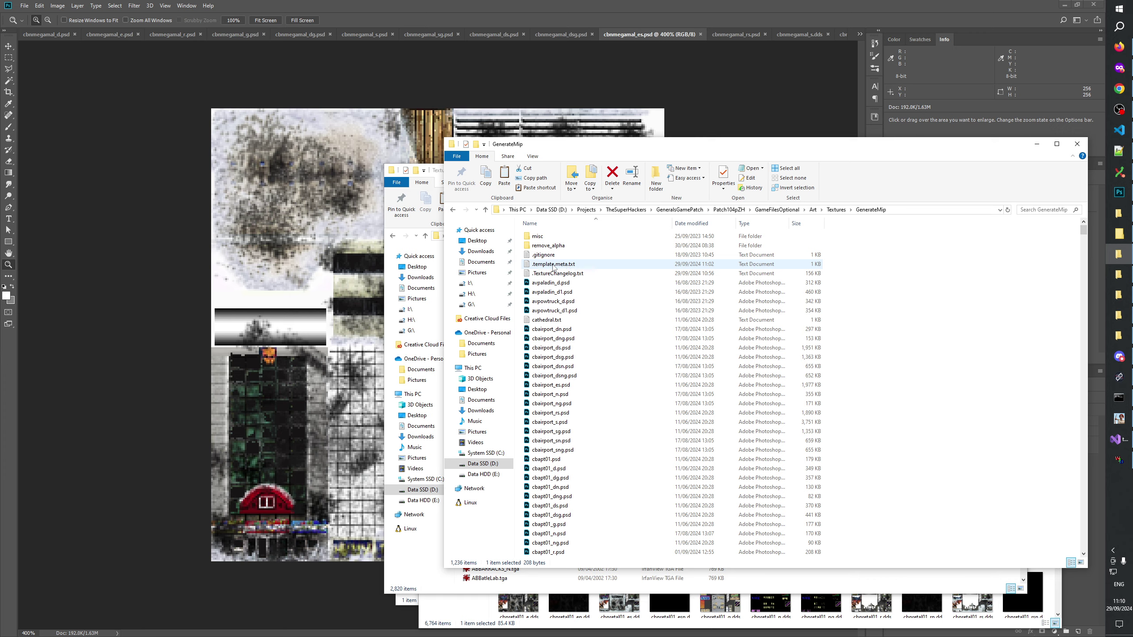
double_click(565, 267)
key("Delete")
type("s")
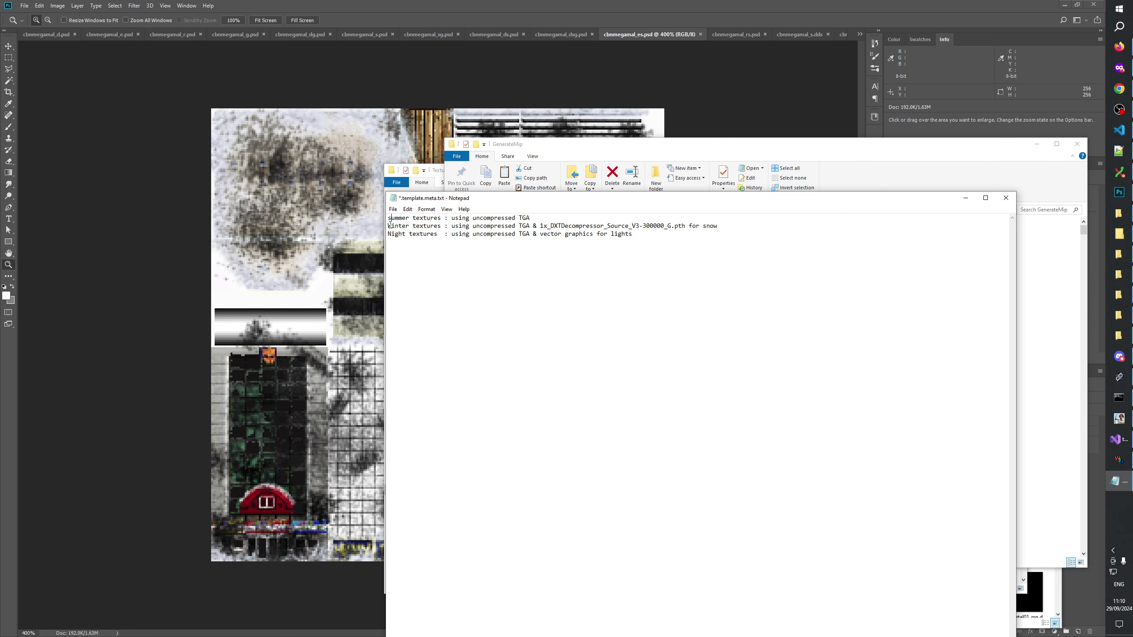
key("Down")
key("BackSpace")
type("w")
key("Down")
key("shift+Left")
type("n")
key("ctrl+s")
left_click(1006, 198)
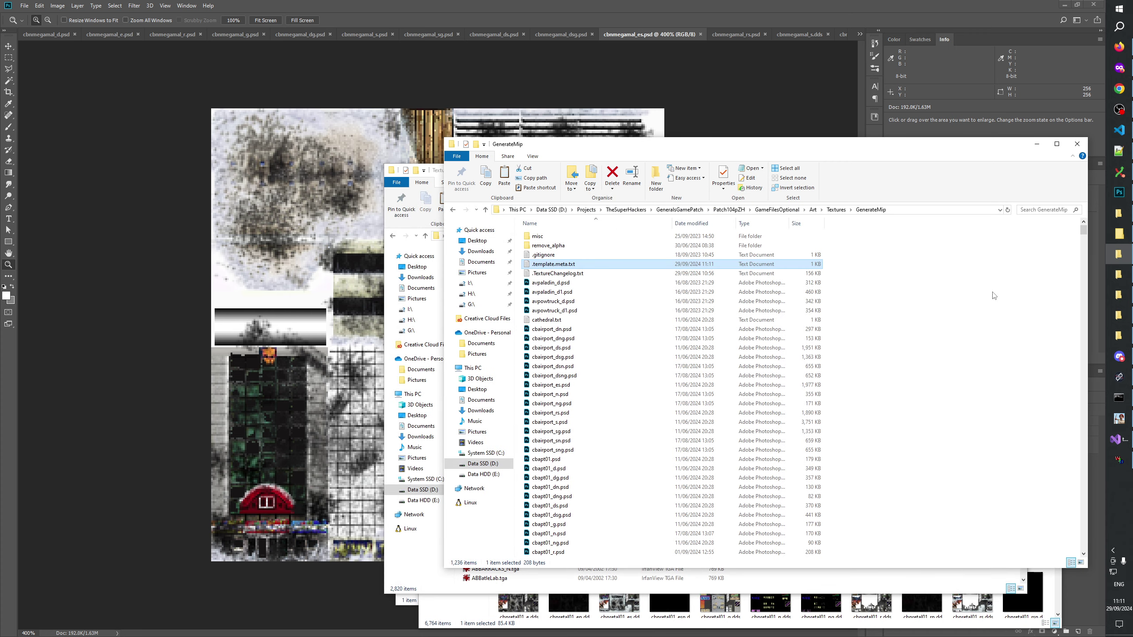
In .template.meta.txt, relabel the three lines as summer day, winter day and summer night textures
double_click(536, 264)
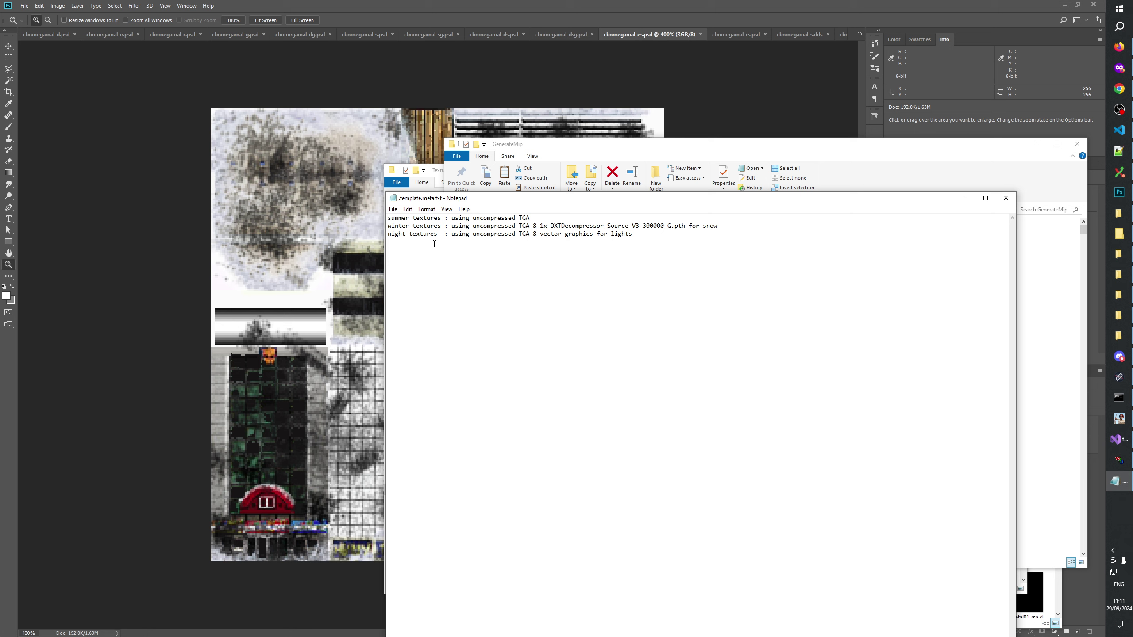
type("day")
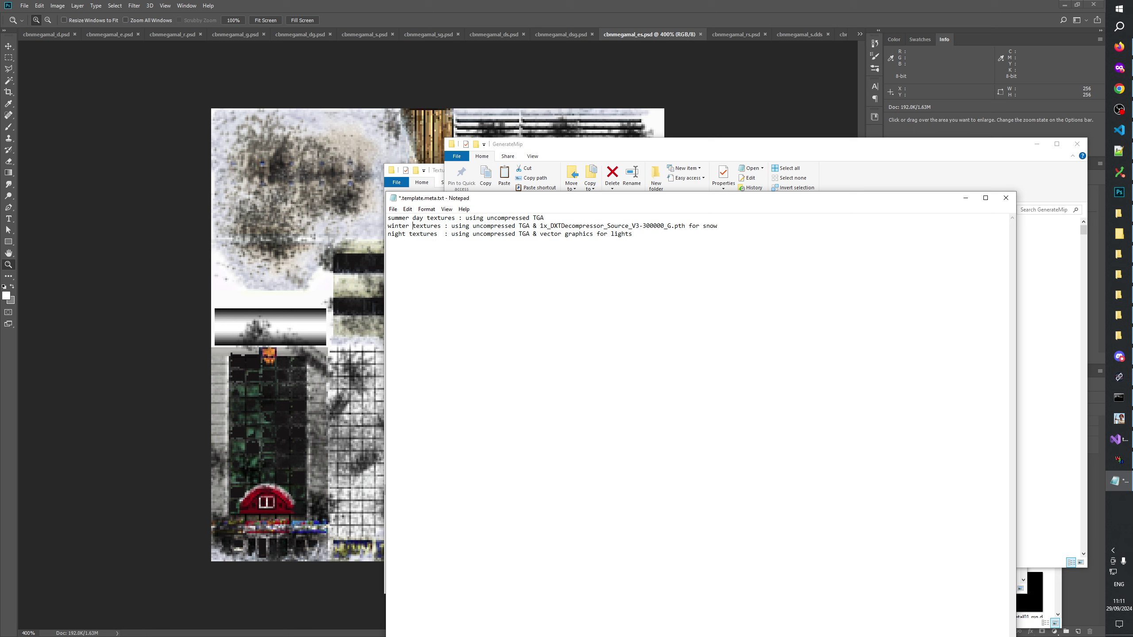
type("day ")
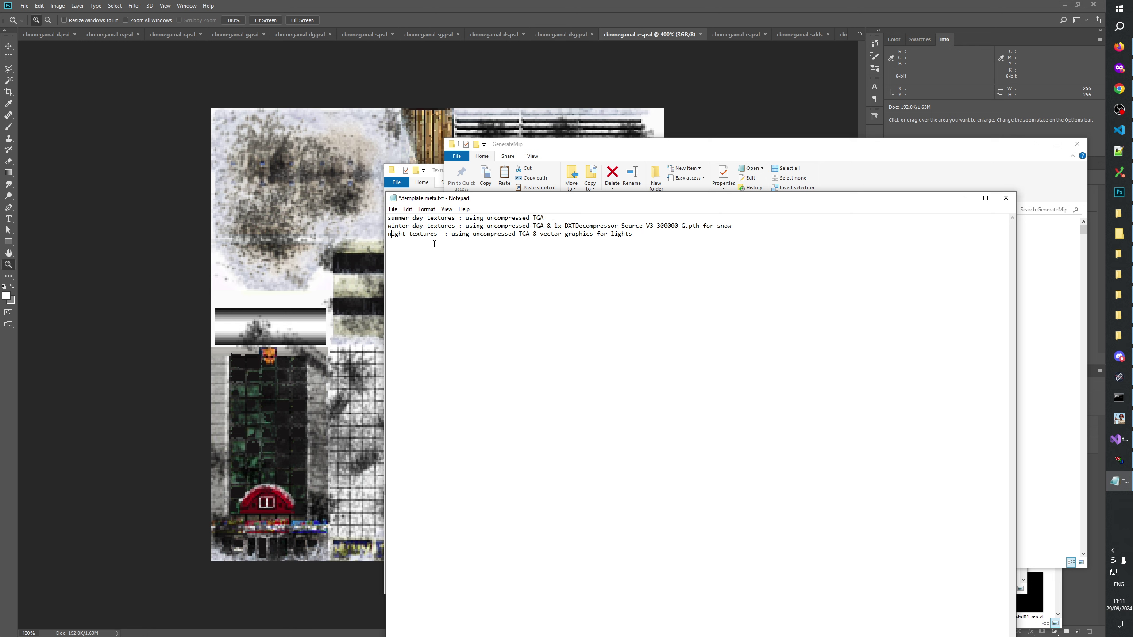
type("summer")
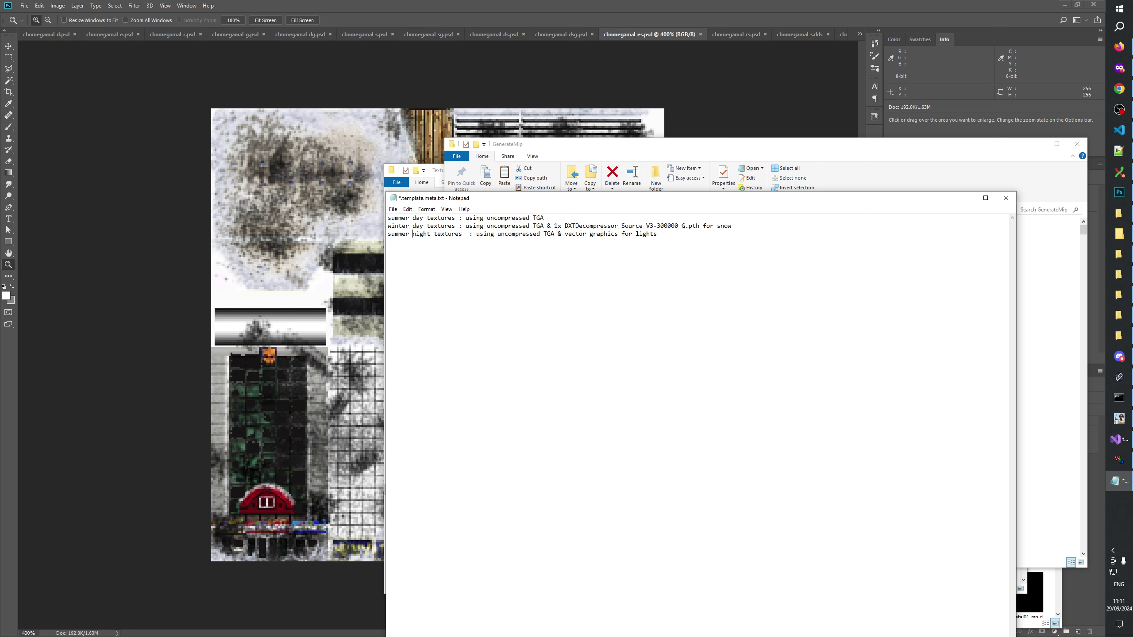
Duplicate the summer night textures line below itself and change the copy's season to winter
key("End")
key("shift+Home")
key("ctrl+c")
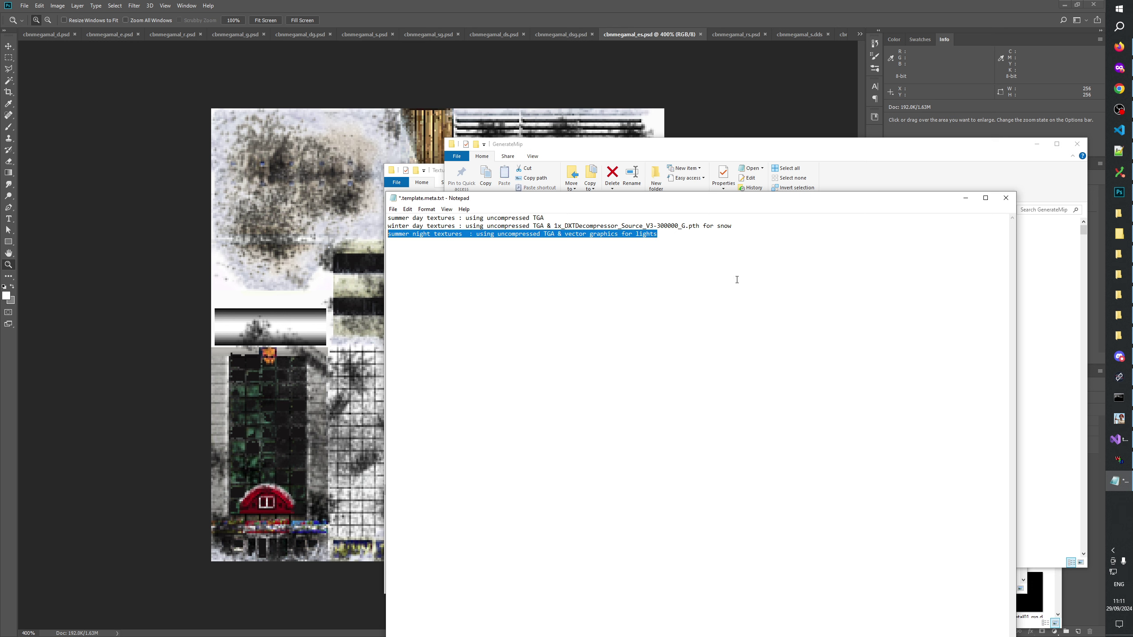
key("End")
key("Return")
key("ctrl+v")
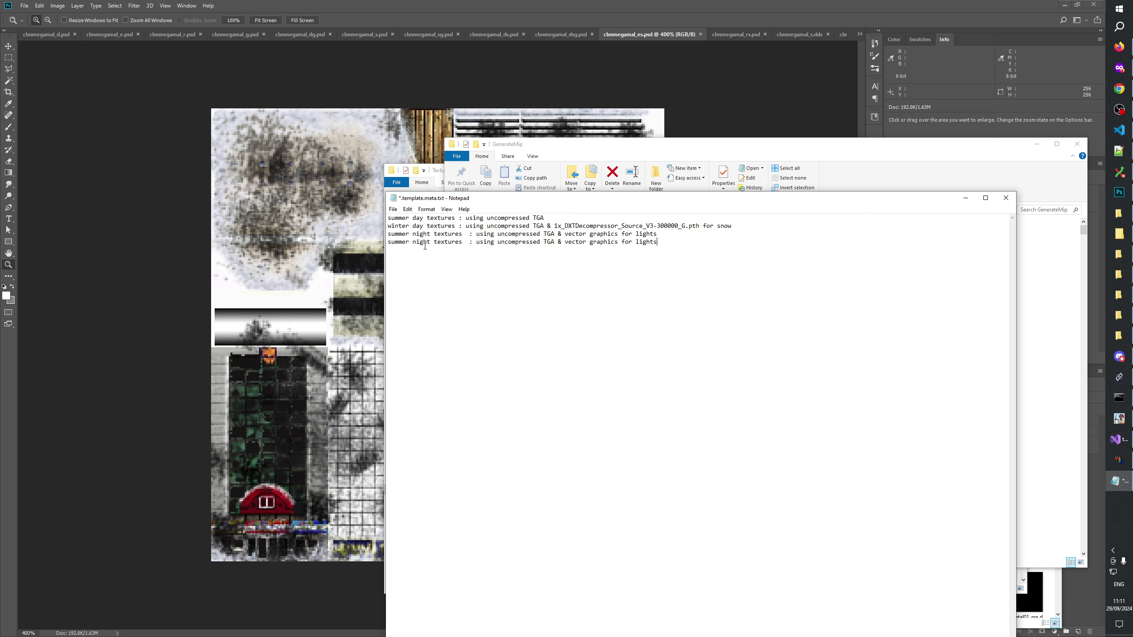
double_click(424, 245)
double_click(407, 245)
type("winter")
Adjust the spacing before the colons so they align across all four lines of the template
left_click(469, 242)
key("BackSpace")
left_click(469, 233)
key("BackSpace")
left_click(459, 226)
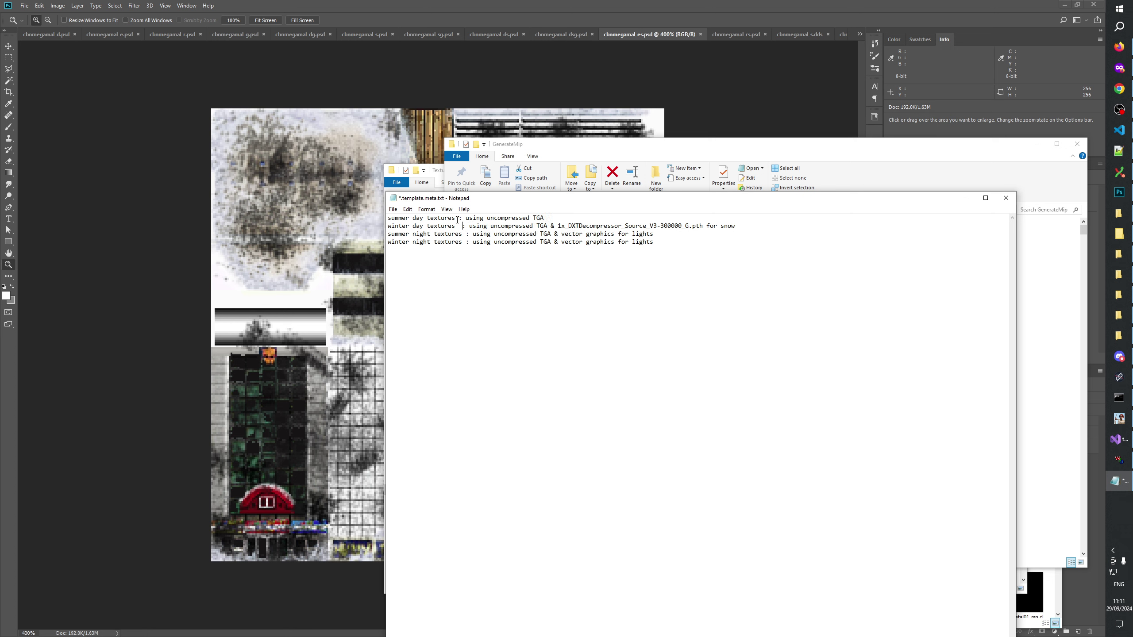
left_click(455, 218)
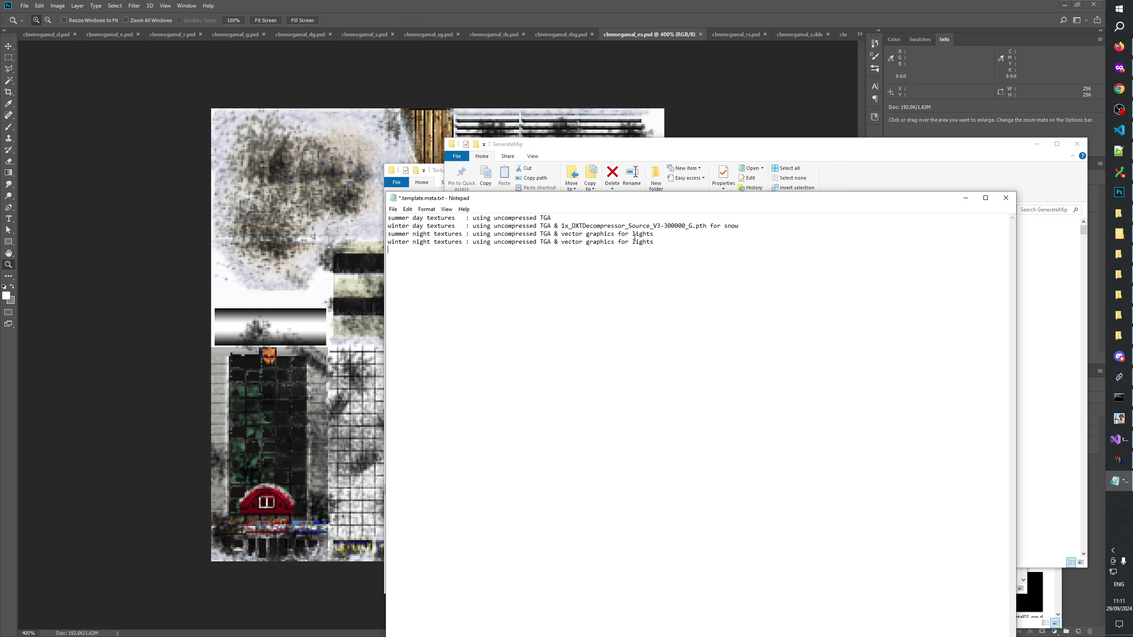
Append "& 1x_DXTDecompressor_Source_V3-300000_G.pth for snow" from the winter day line to the winter night line and save
left_click_drag(740, 226, 554, 226)
key("ctrl+c")
left_click(668, 244)
key("ctrl+v")
key("ctrl+s")
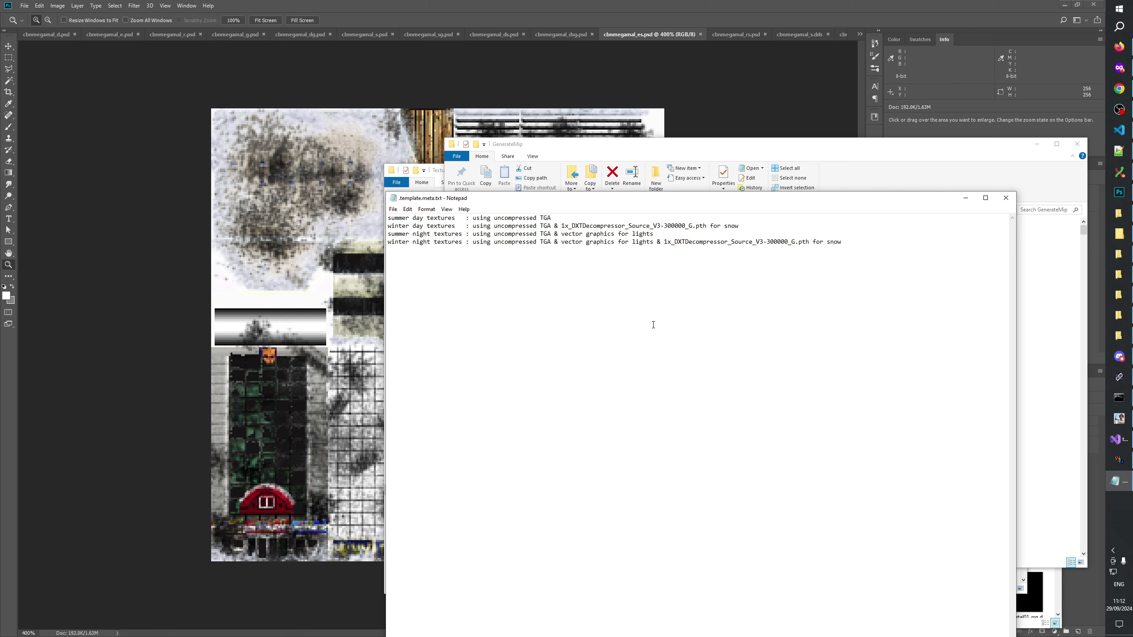
Replace all text in cbnmegamal.meta.txt with the full contents of .template.meta.txt, then save and close it
key("ctrl+a")
left_click(1006, 198)
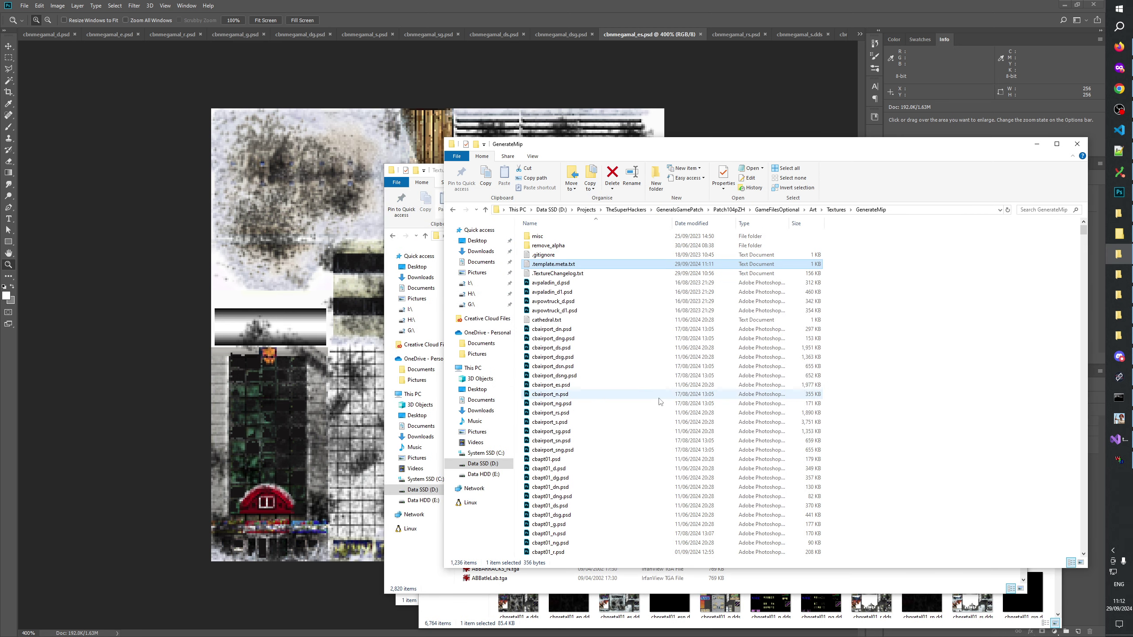
left_click(634, 394)
type("cbn")
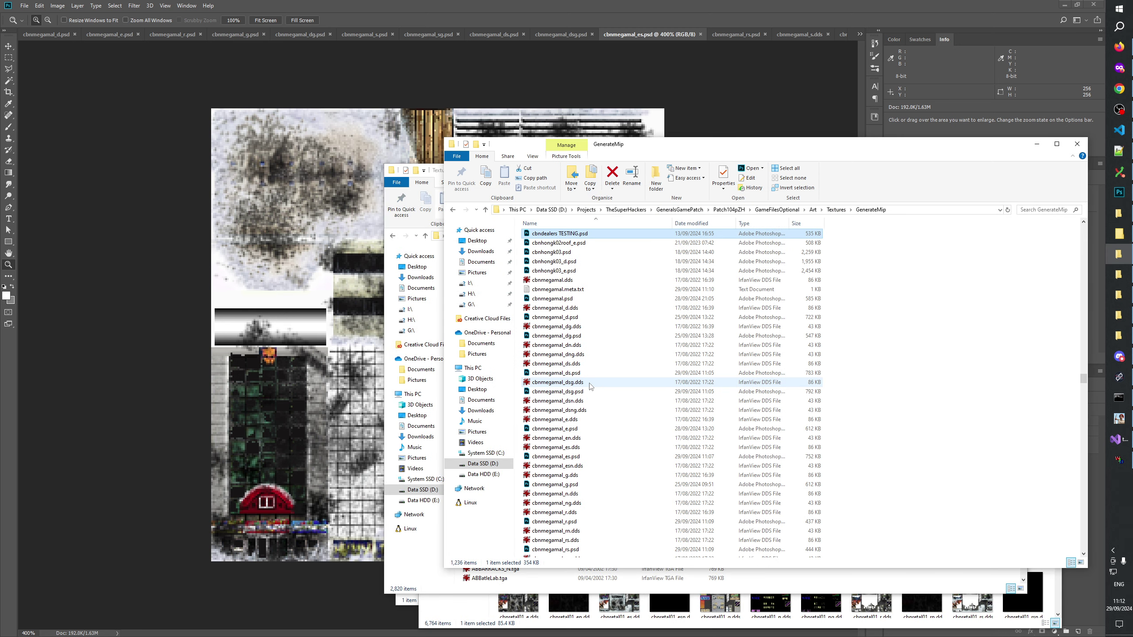
double_click(714, 289)
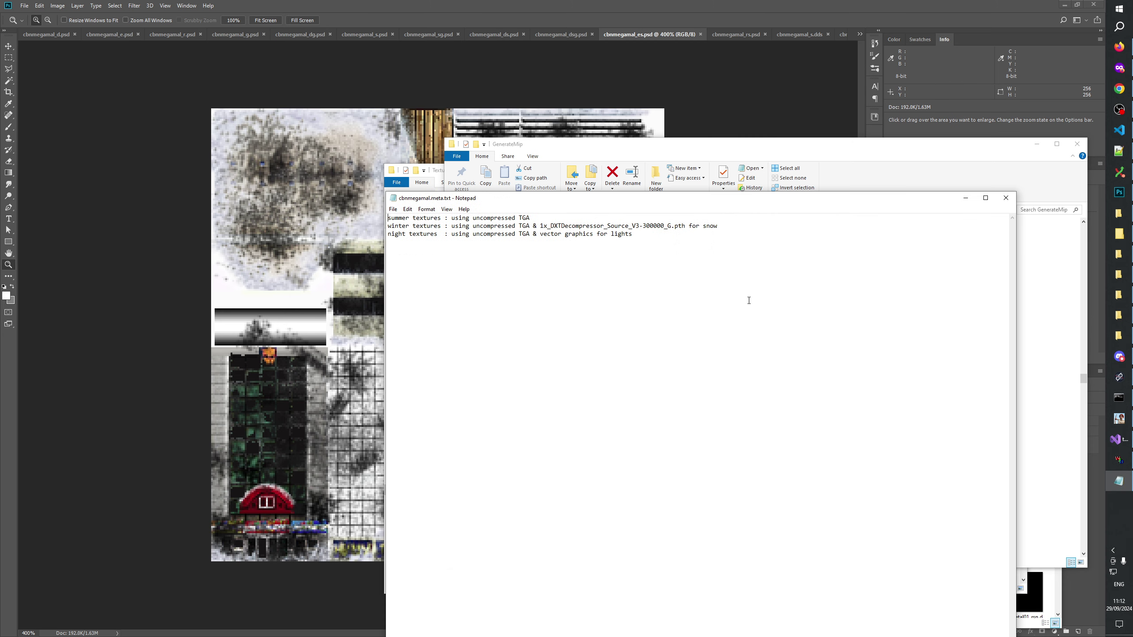
key("ctrl+a")
key("ctrl+v")
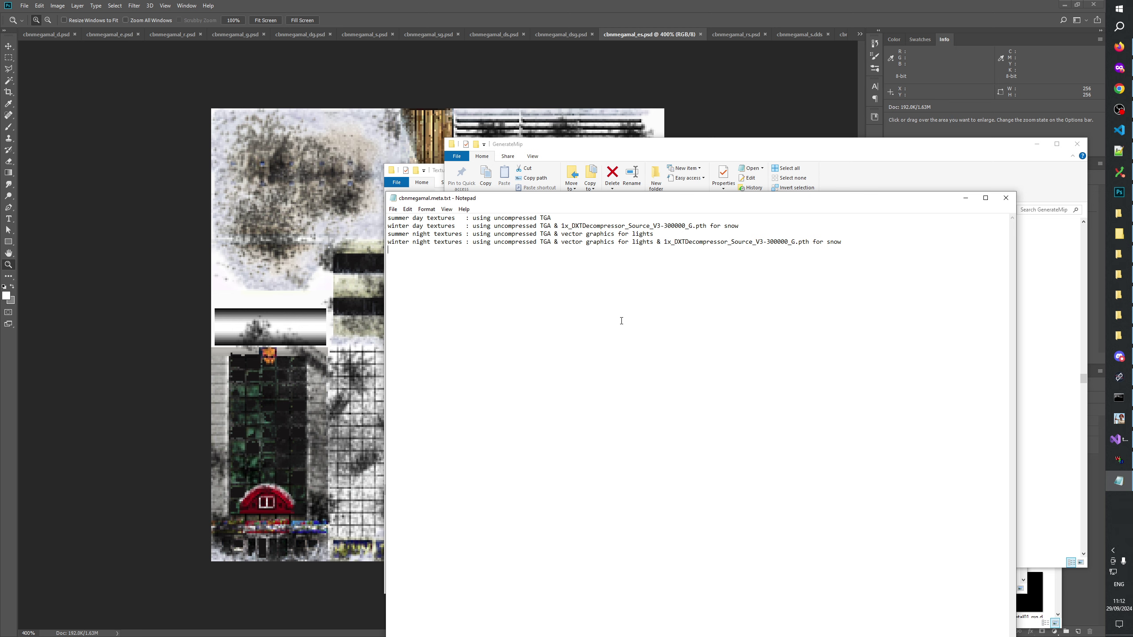
double_click(696, 245)
left_click(835, 291)
left_click(565, 226)
left_click(1006, 198)
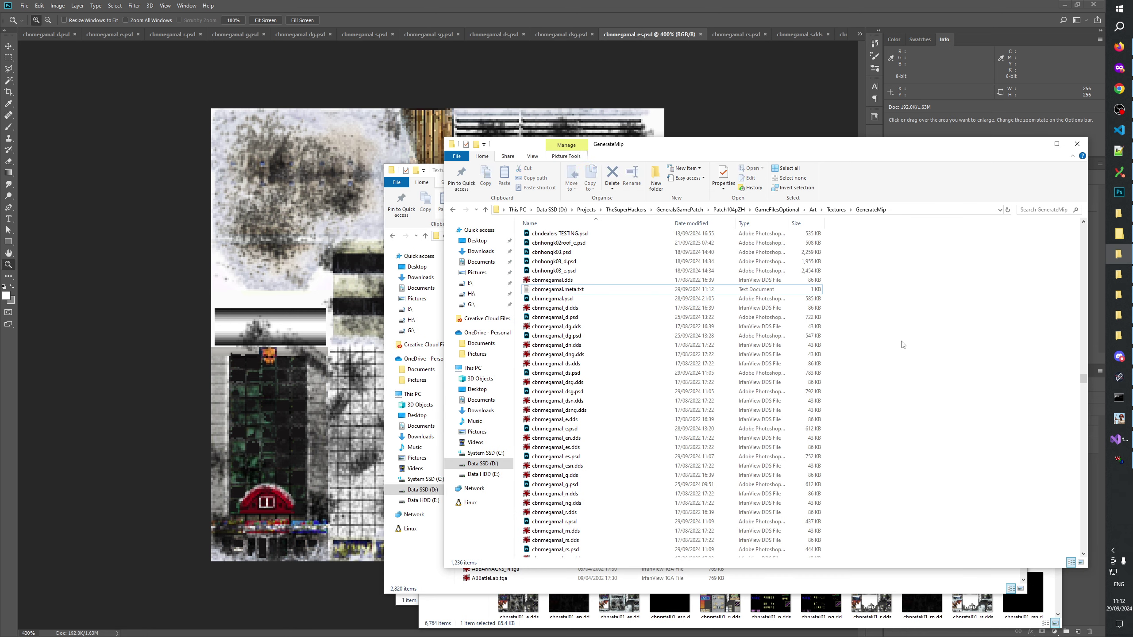
left_click(559, 290)
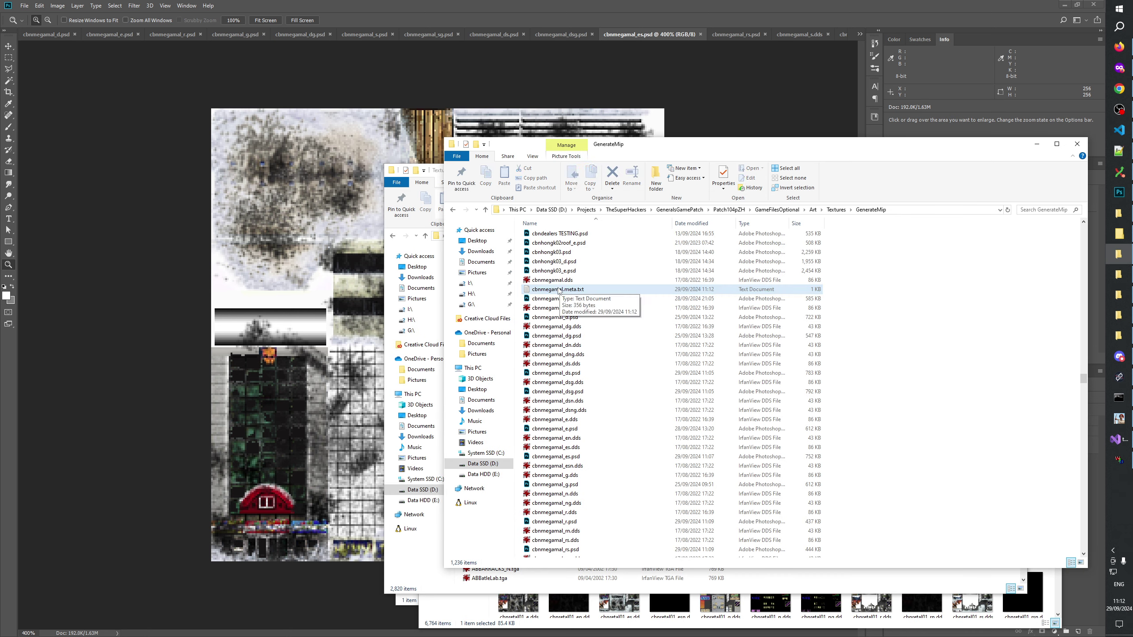
Switch to Generals Mod Builder and run a Build
left_click(923, 293)
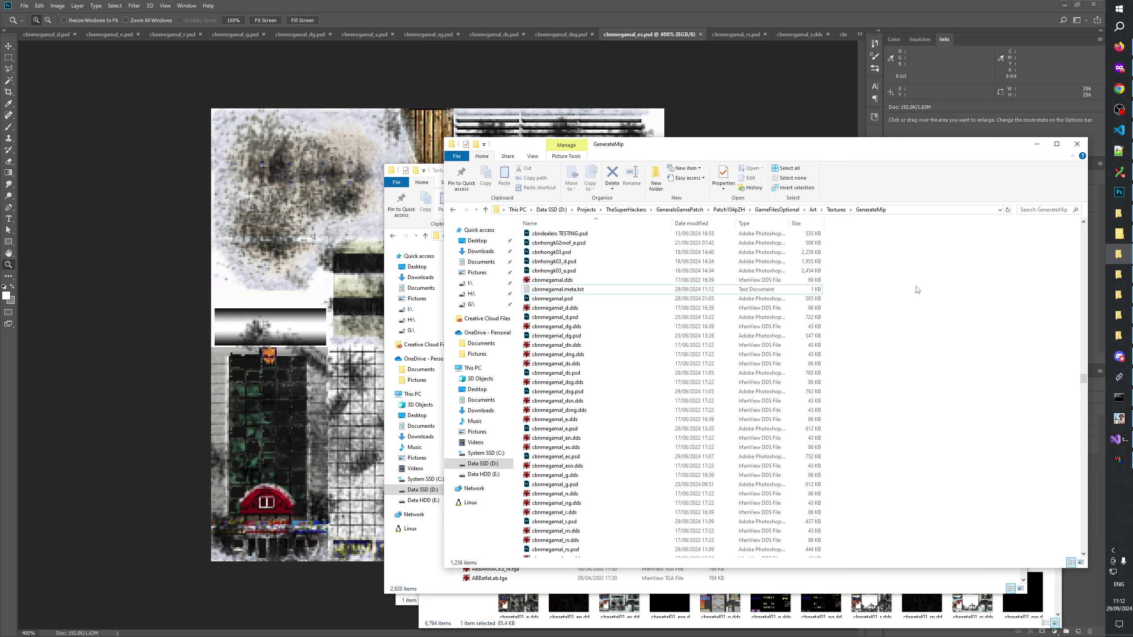
left_click(1119, 420)
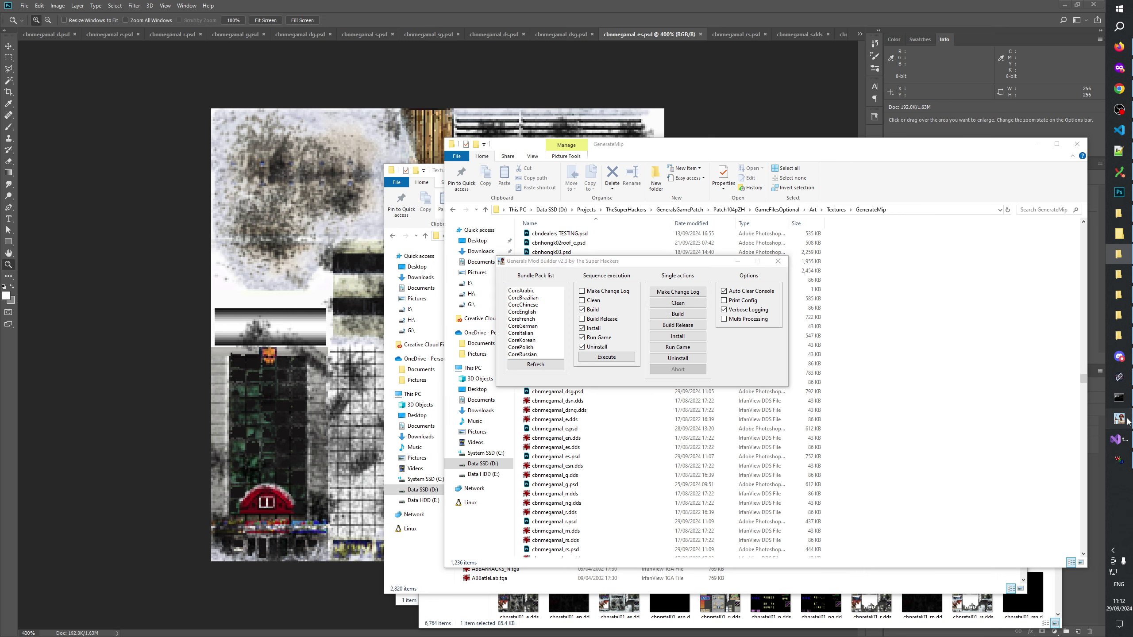
left_click(668, 314)
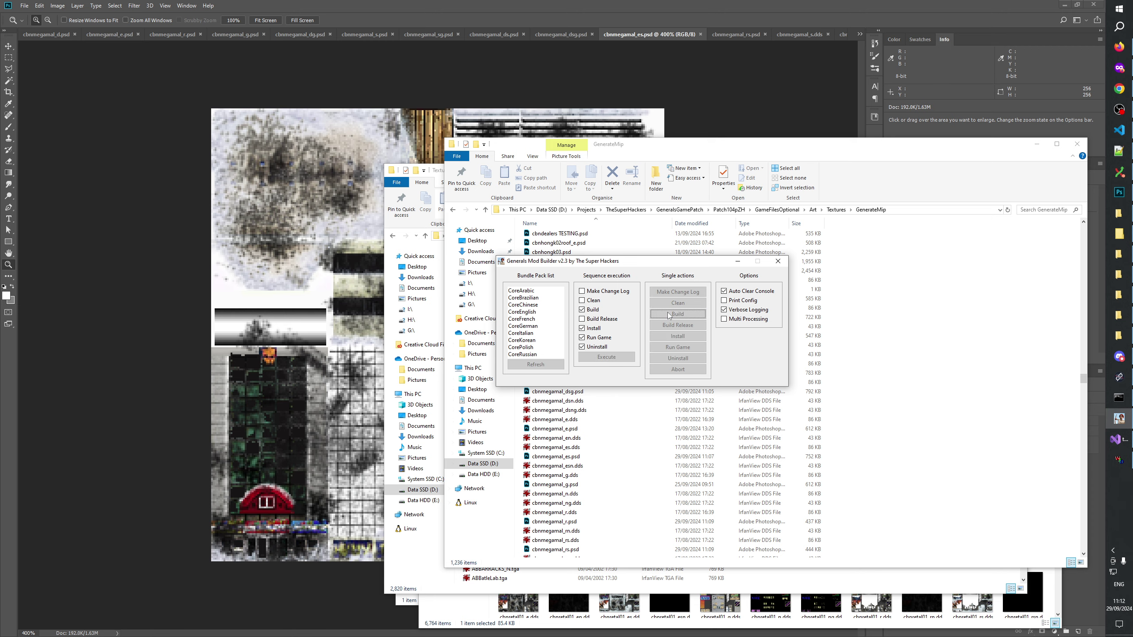
Switch to W3D Viewer, start opening a model and locate the CBNMegaMal files in the Art\W3D folder
left_click(1121, 464)
left_click(265, 65)
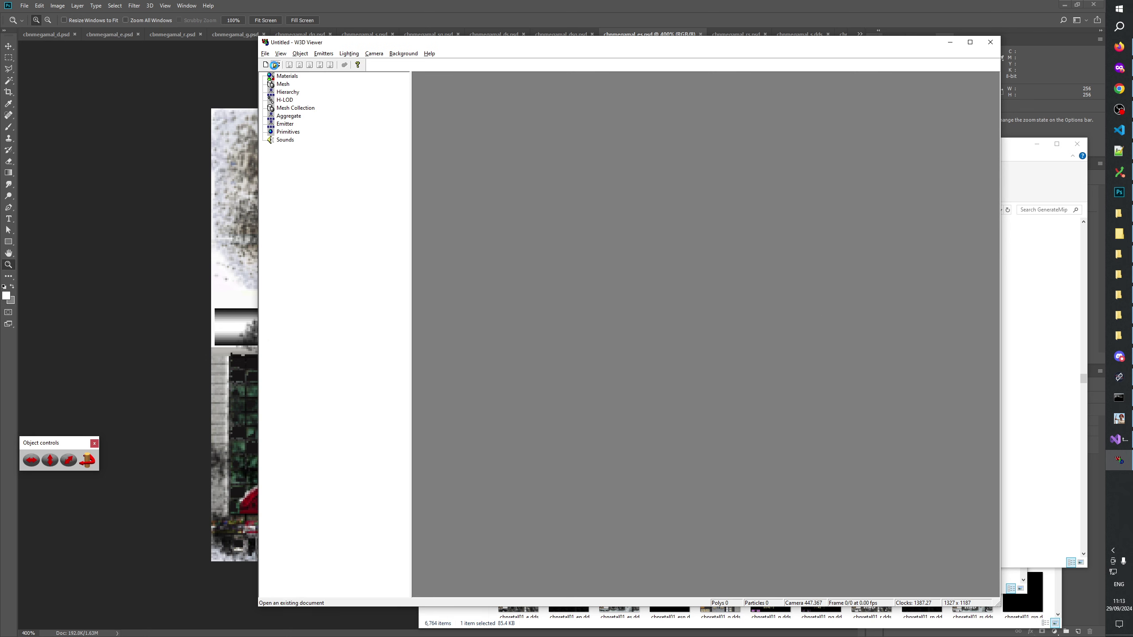
left_click(275, 65)
left_click(585, 346)
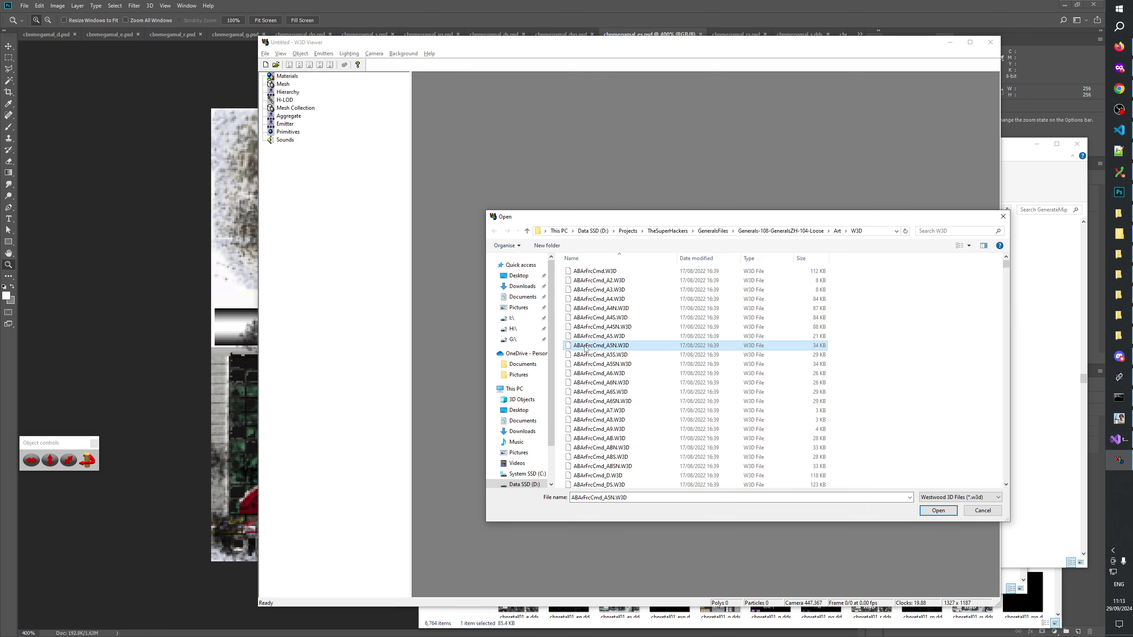
type("cb")
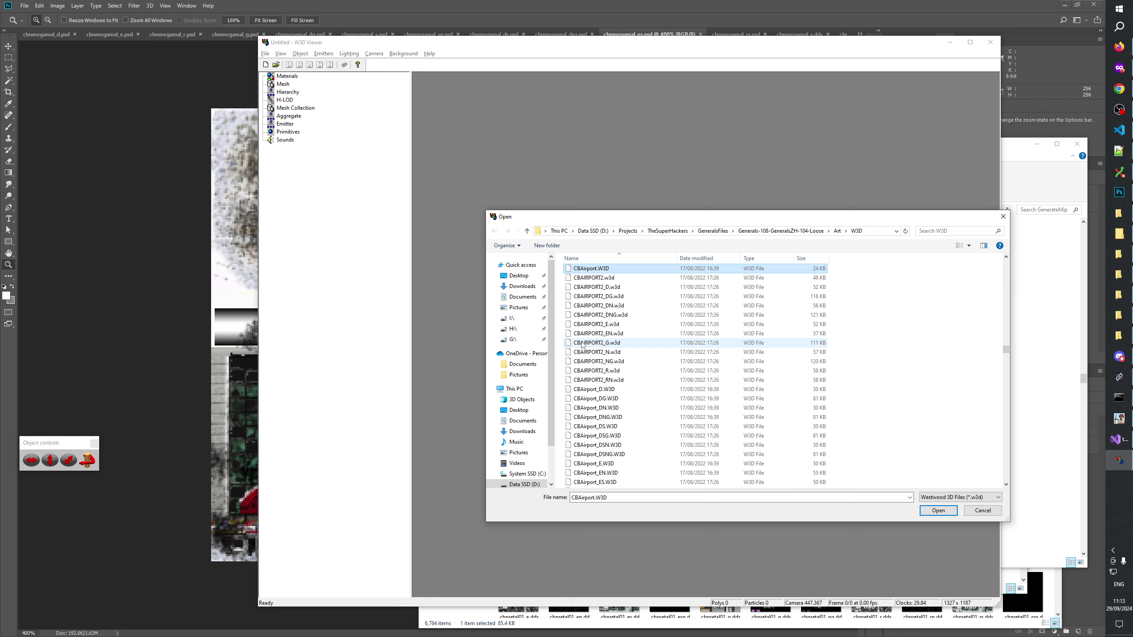
left_click(602, 324)
type("cbn")
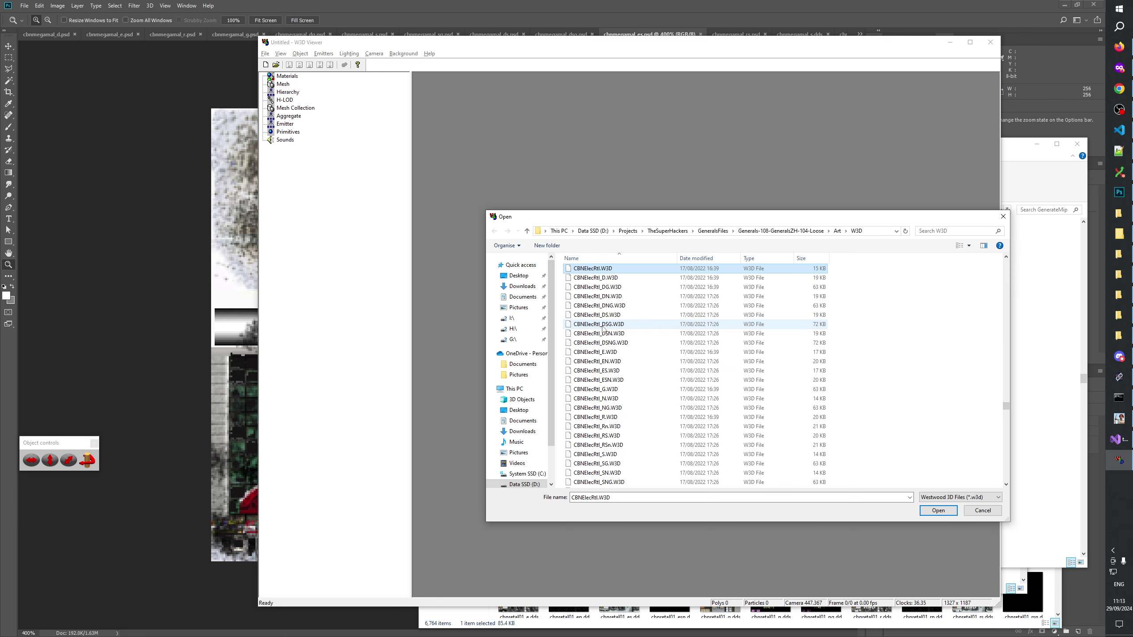
left_click(602, 325)
type("cbnm")
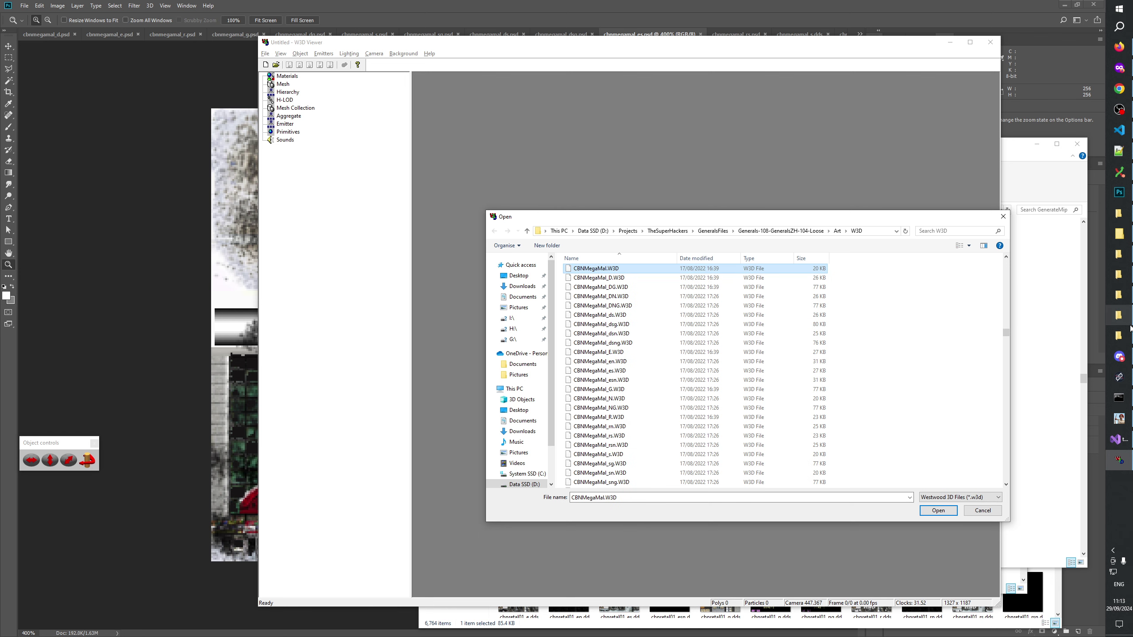
Select the whole run of CBNMegaMal W3D files starting with CBNMegaMal.W3D and load them into the viewer
mouse_move(1131, 328)
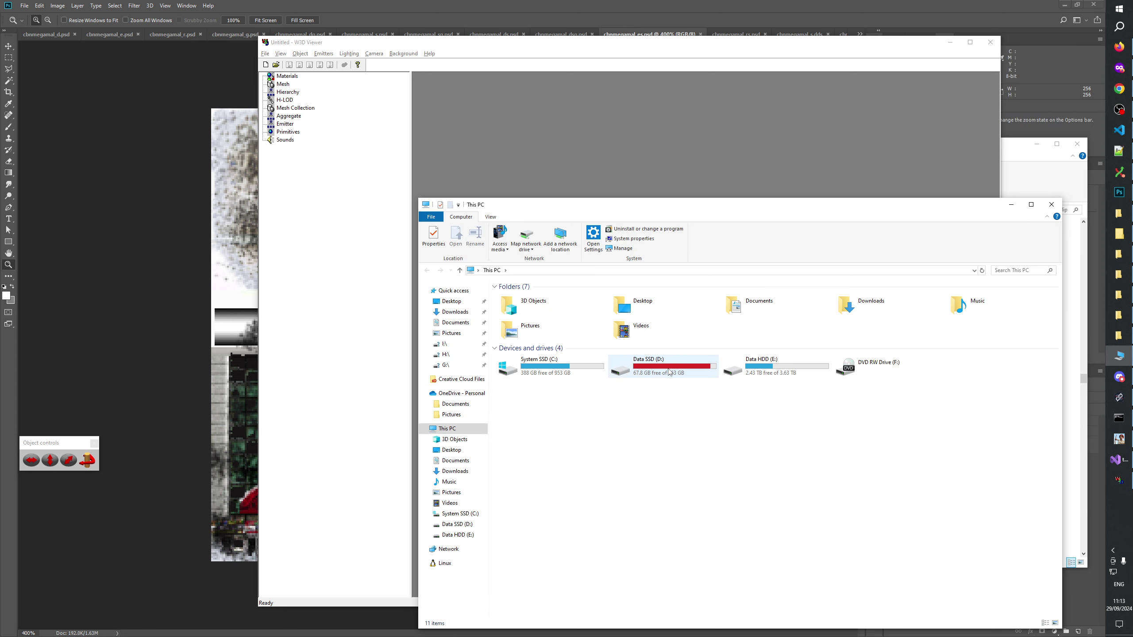
left_click(1051, 205)
left_click(590, 335)
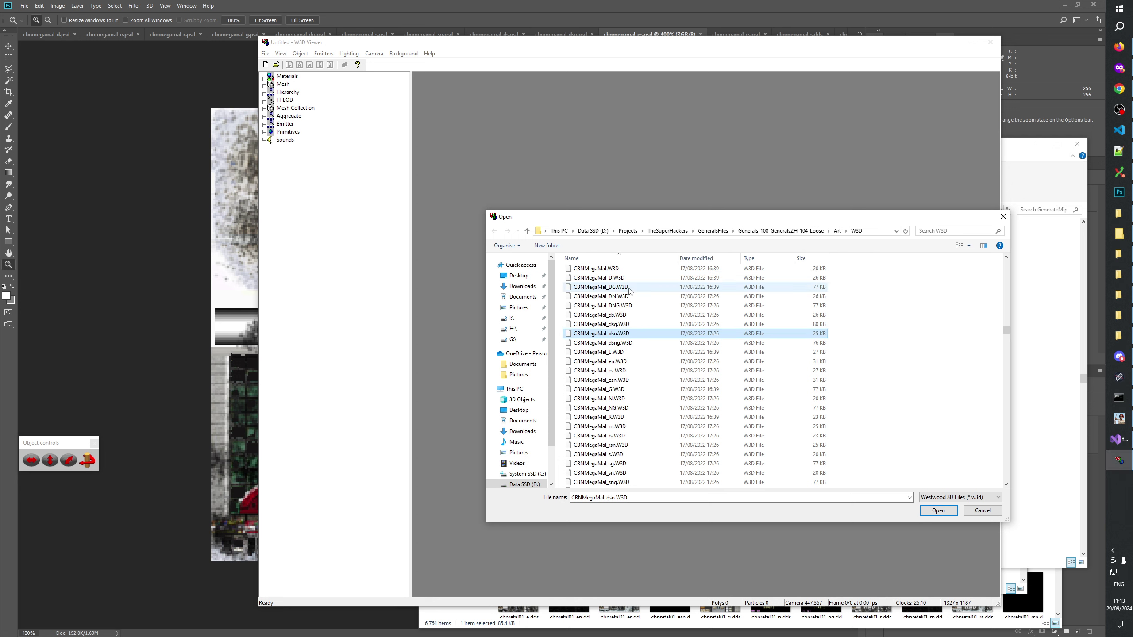
left_click(596, 269)
scroll(625, 321, "down", 3)
left_click(620, 408, "shift")
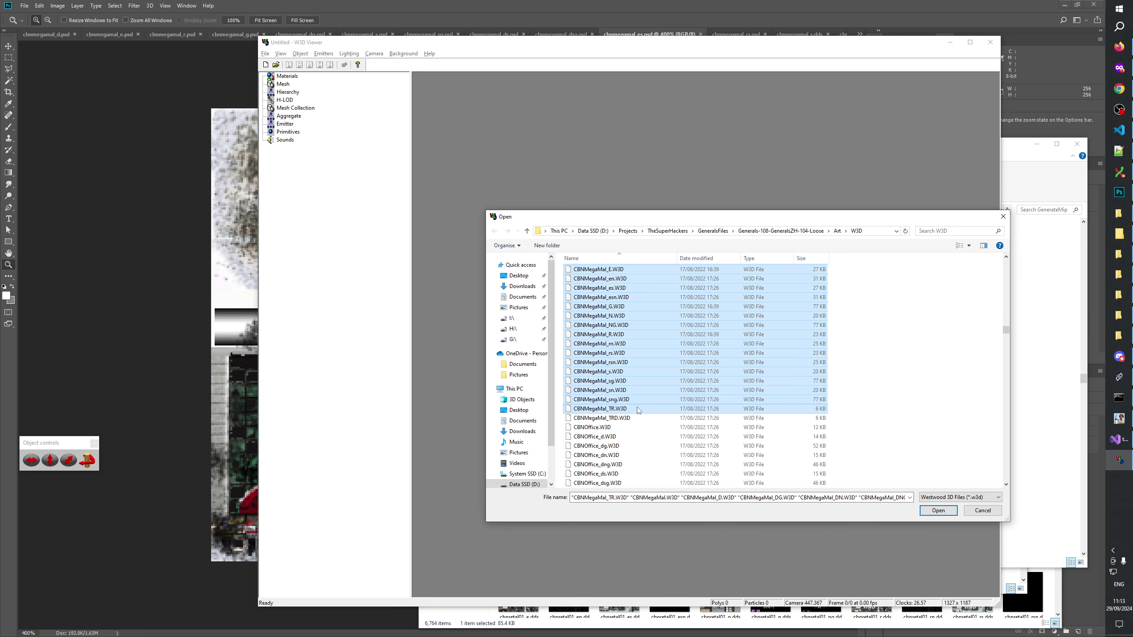
scroll(638, 402, "up", 4)
left_click(937, 510)
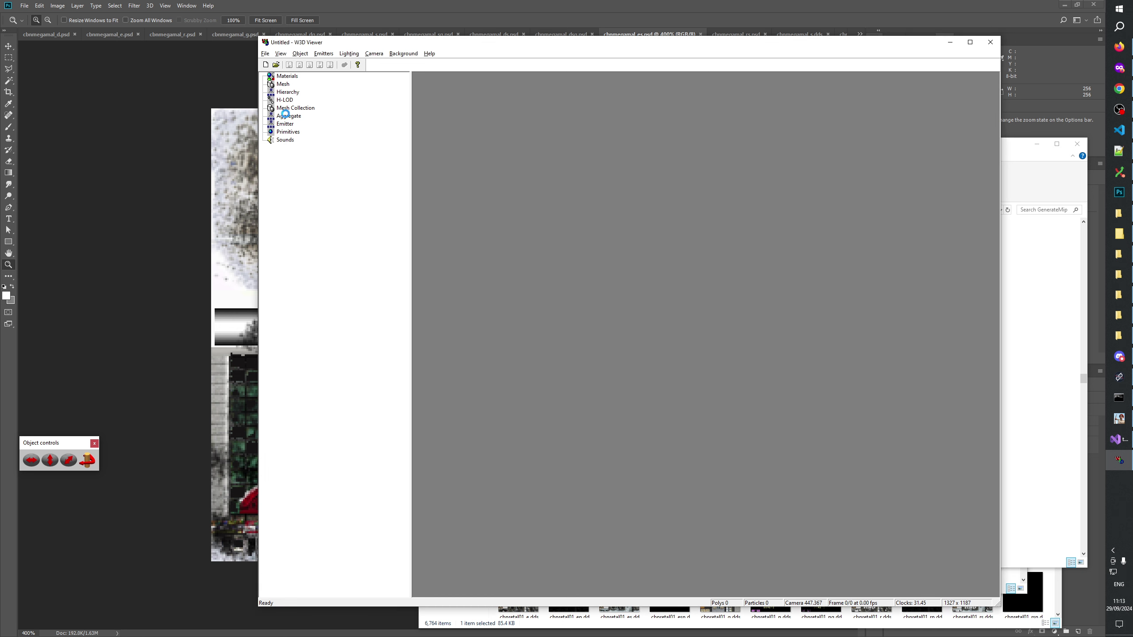
Examine the snow textures on the CBNMEGAMAL_DS, _ES, _RS and _RSN hierarchies, rotating the models to see them from several sides
left_click(263, 93)
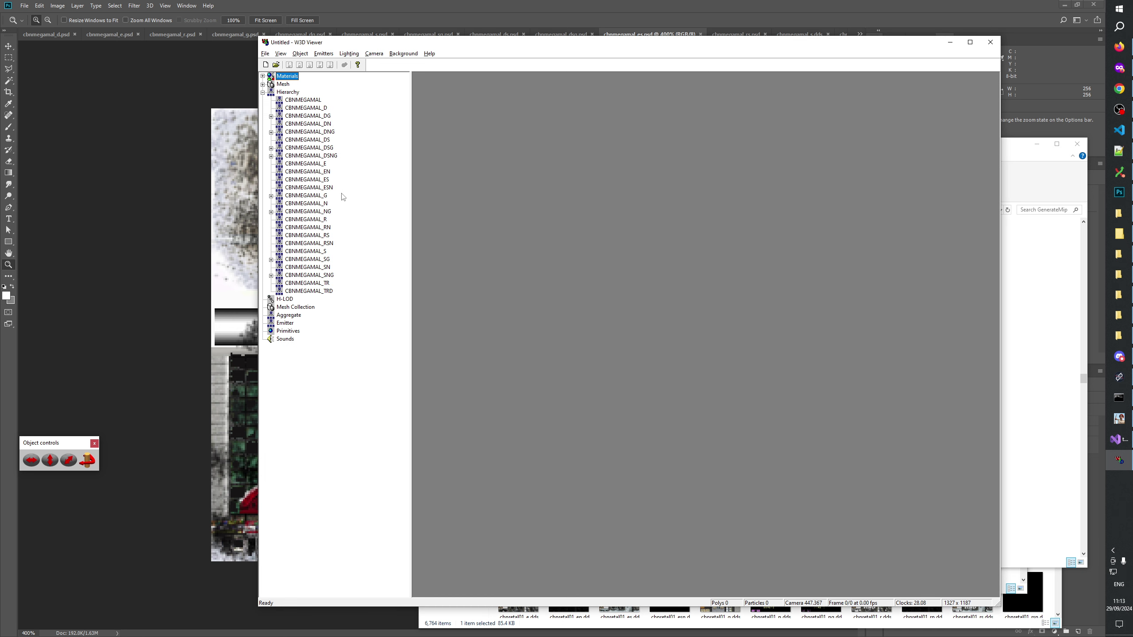
left_click(320, 140)
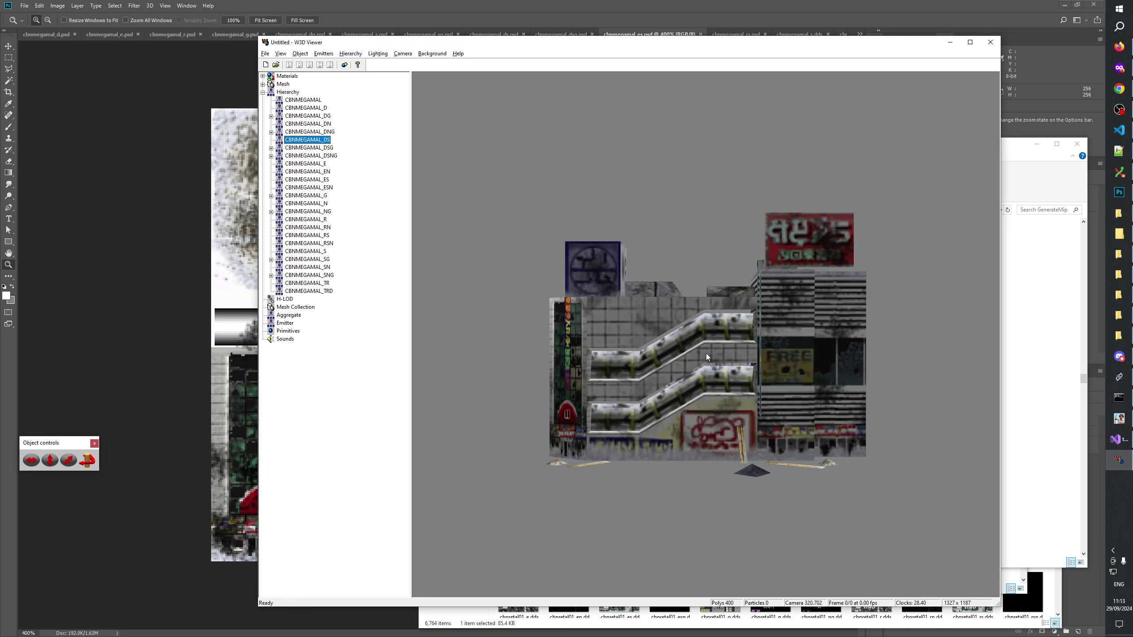
left_click_drag(706, 354, 649, 418)
left_click(324, 183)
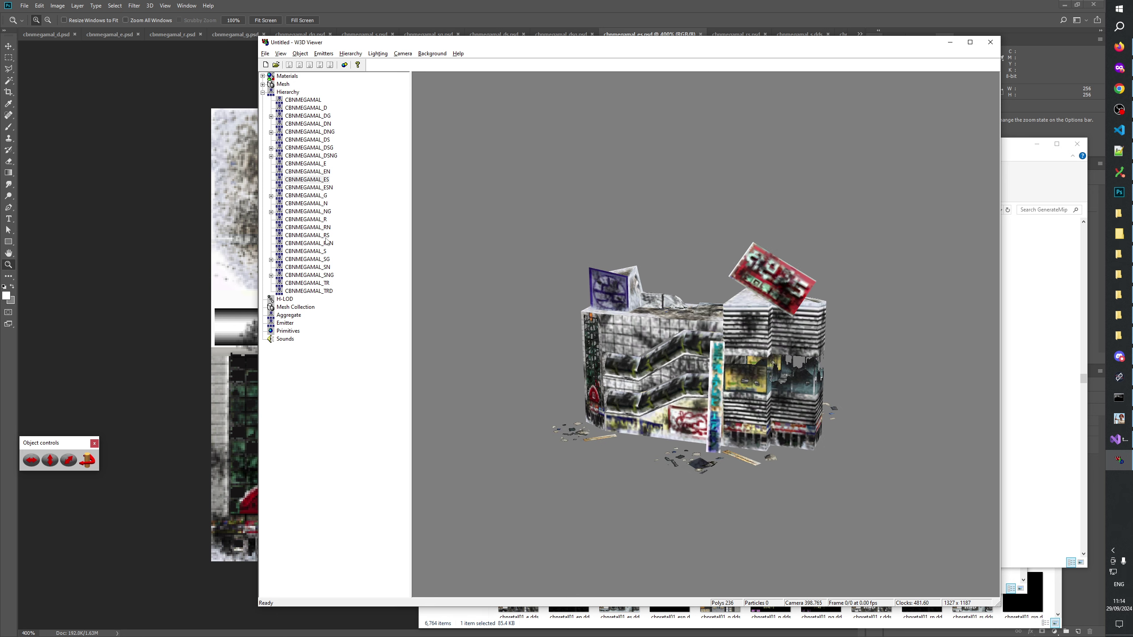
left_click(318, 236)
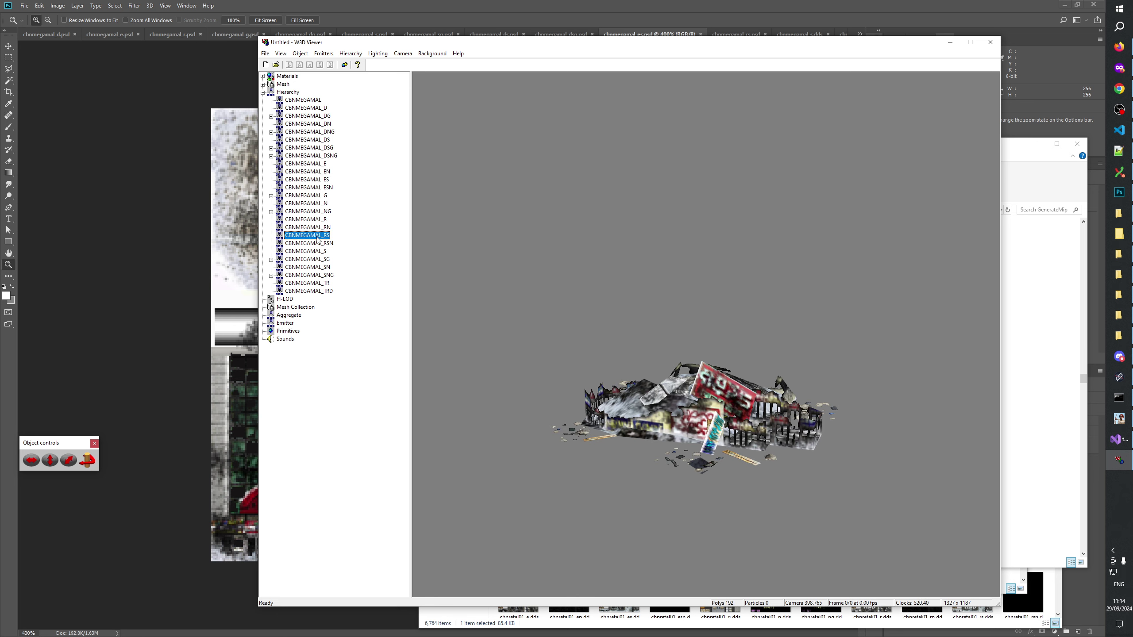
left_click_drag(704, 339, 627, 399)
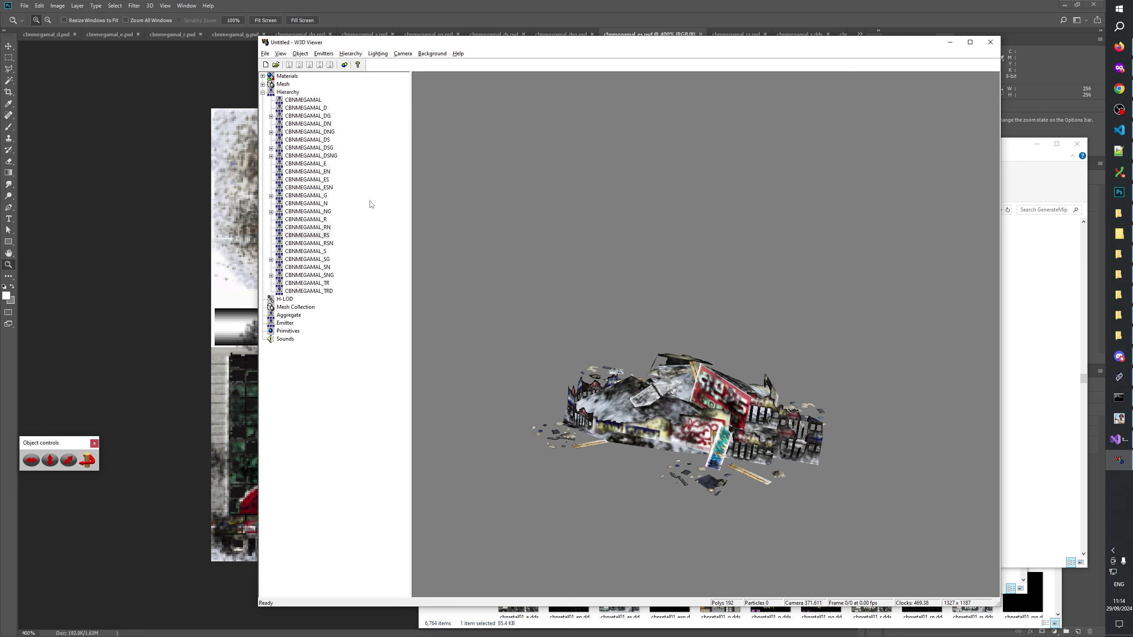
left_click(333, 244)
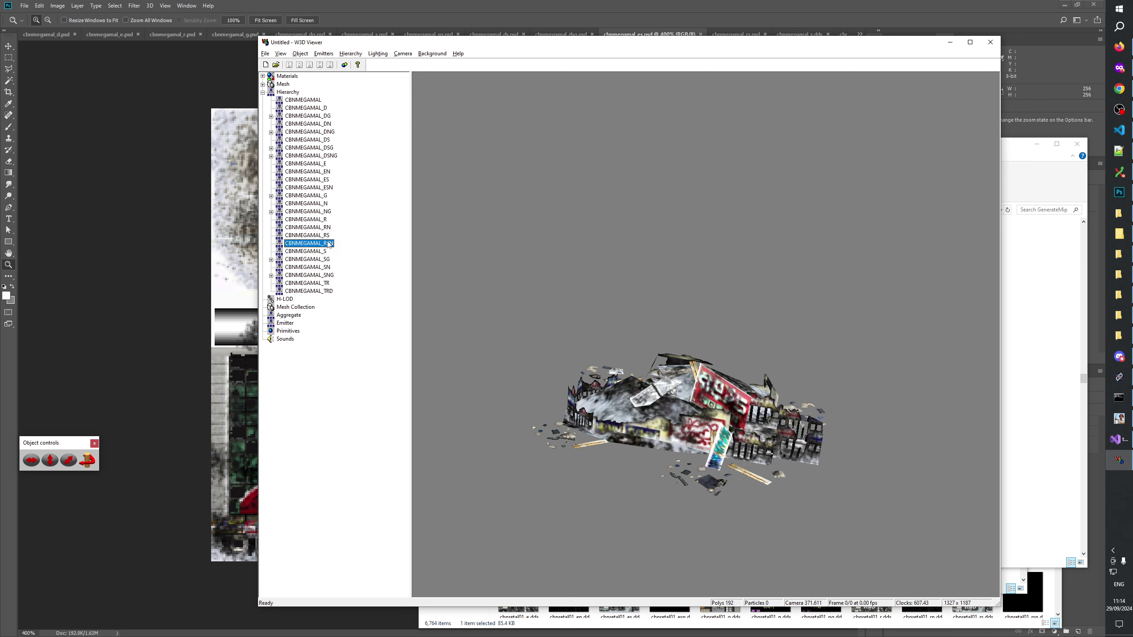
left_click(312, 236)
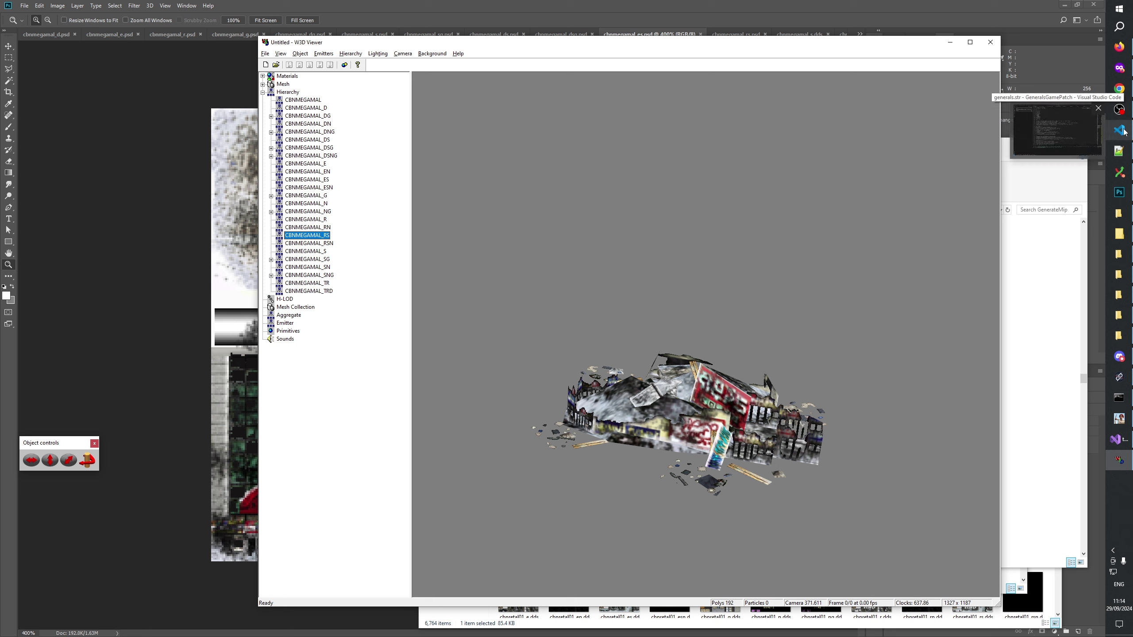
Switch to Git Extensions and check the names of the existing texture-cbn branches in the GeneralsGamePatch repository
left_click(1120, 171)
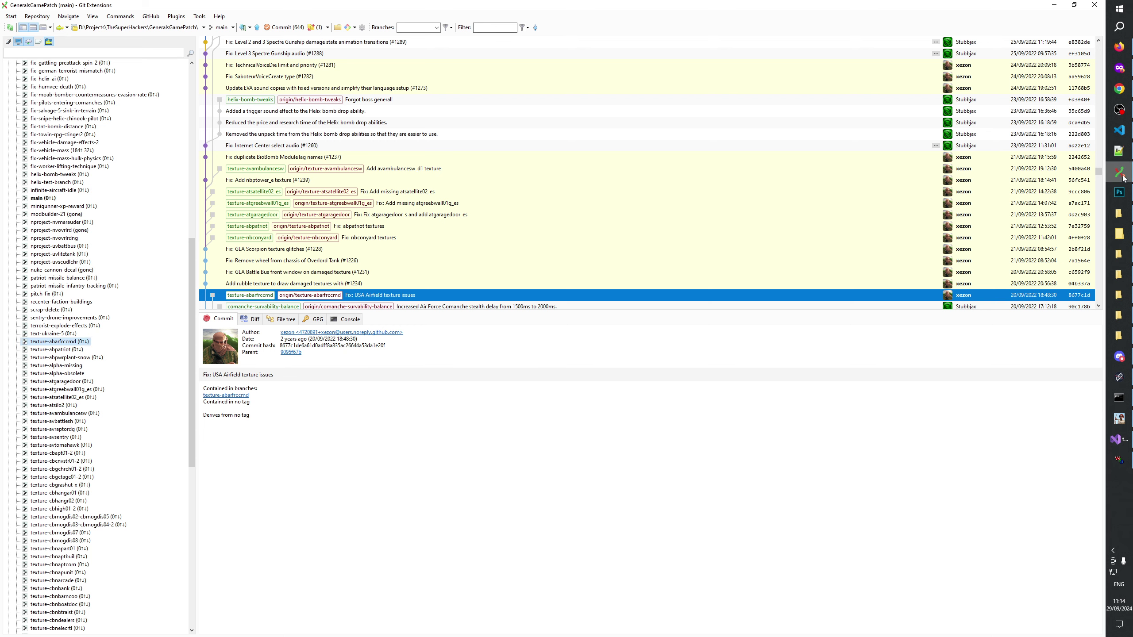
left_click(40, 199)
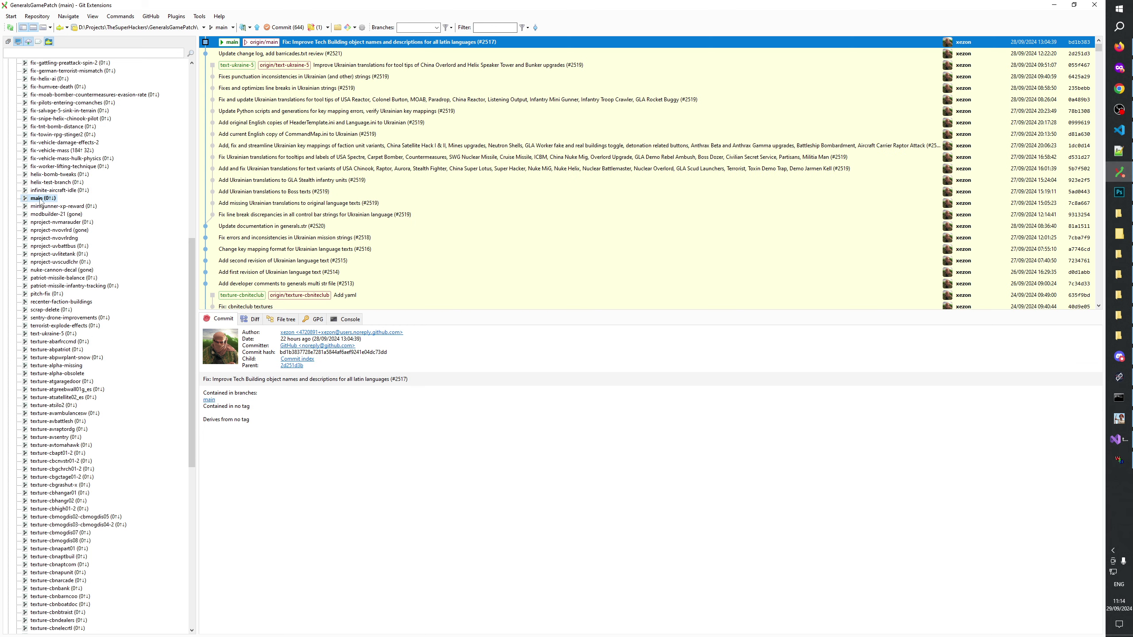
left_click(70, 218)
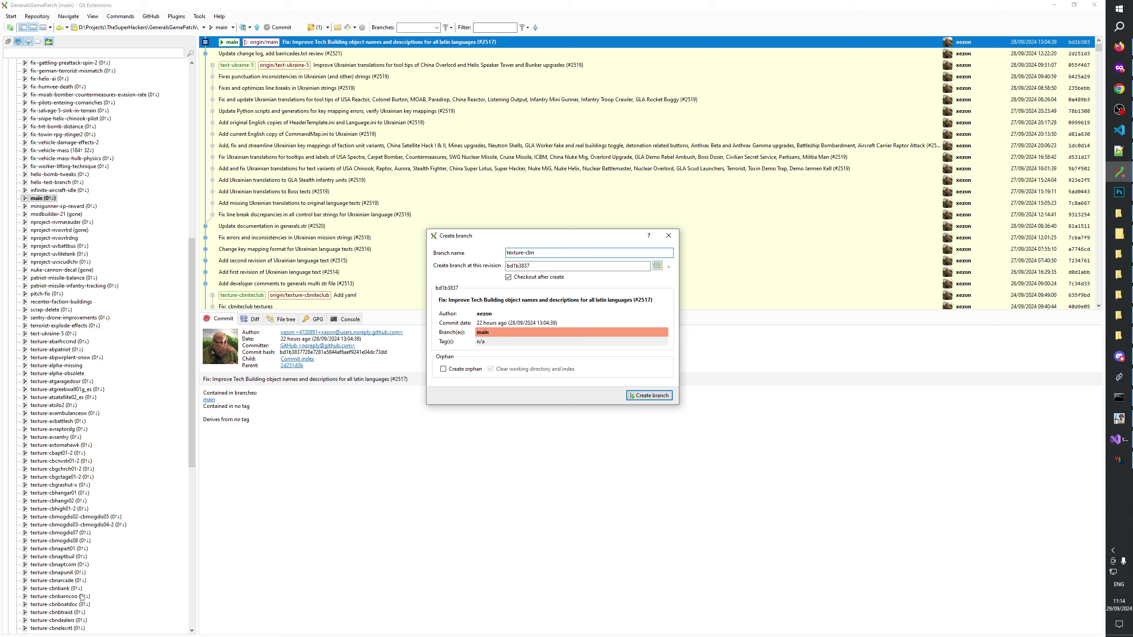
left_click(669, 239)
scroll(152, 471, "down", 4)
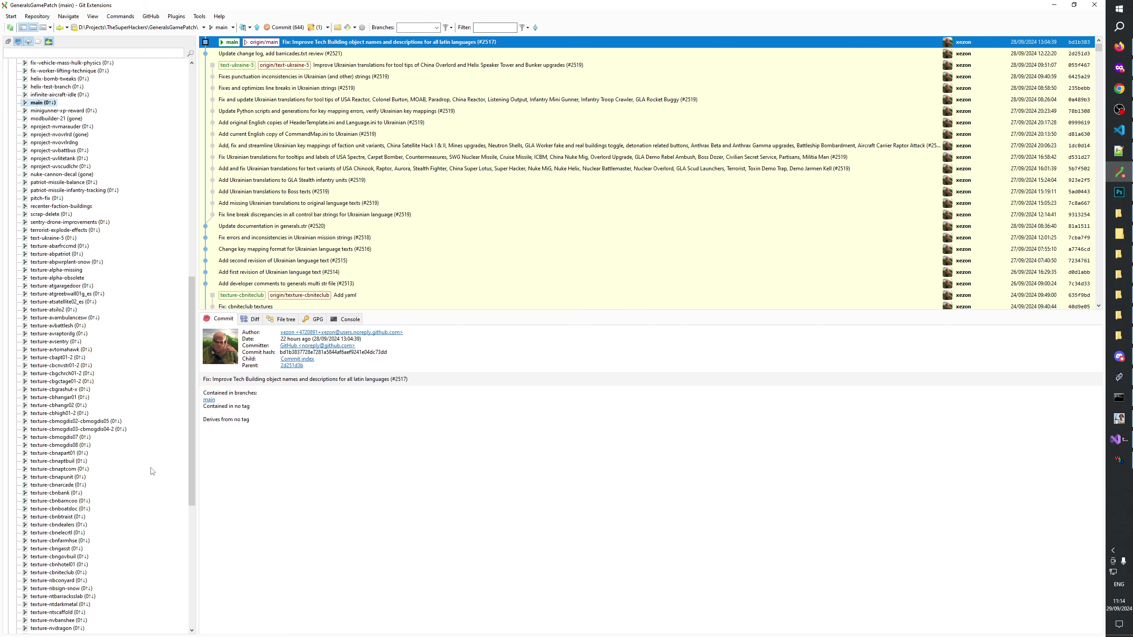
left_click(71, 556)
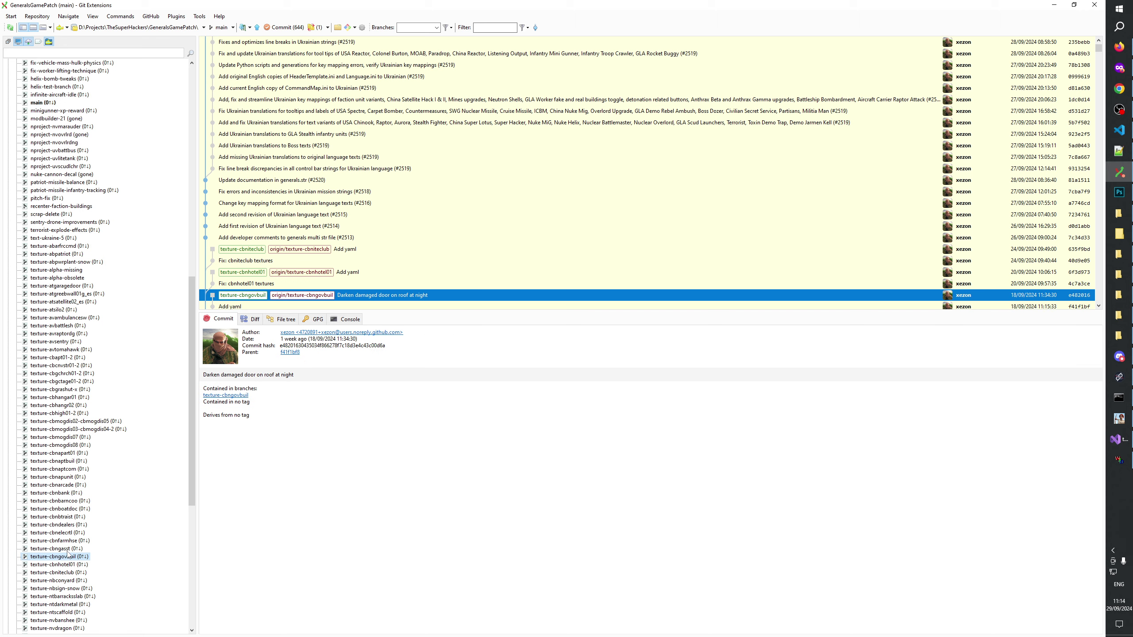
left_click(69, 541)
left_click(67, 572)
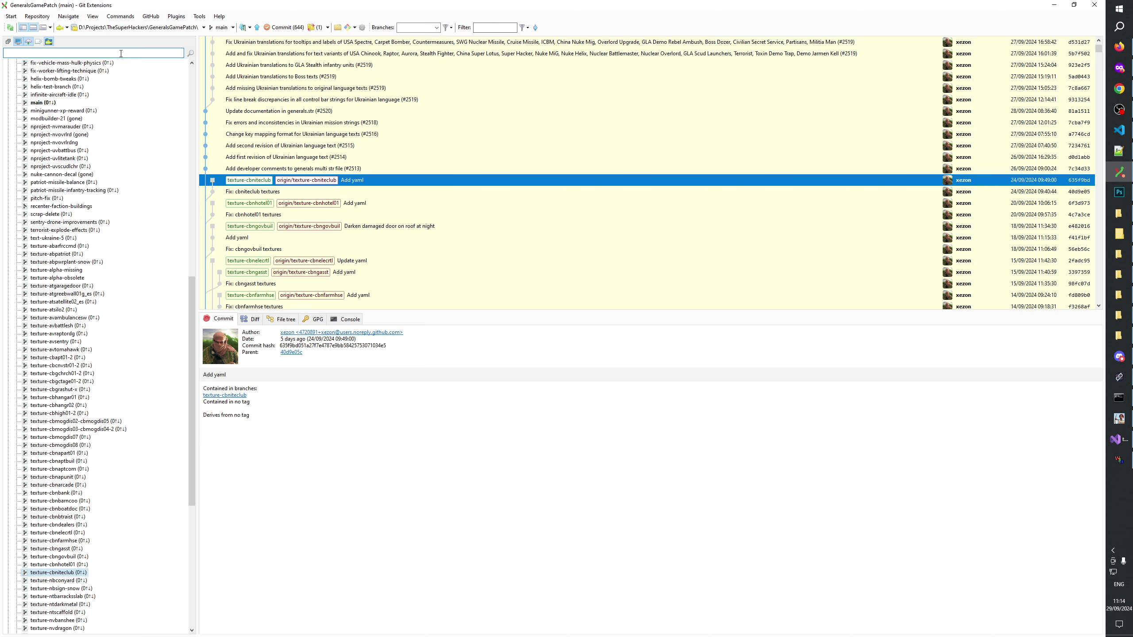
Create a branch named texture-cbnmegamal from main and check it out
right_click(46, 103)
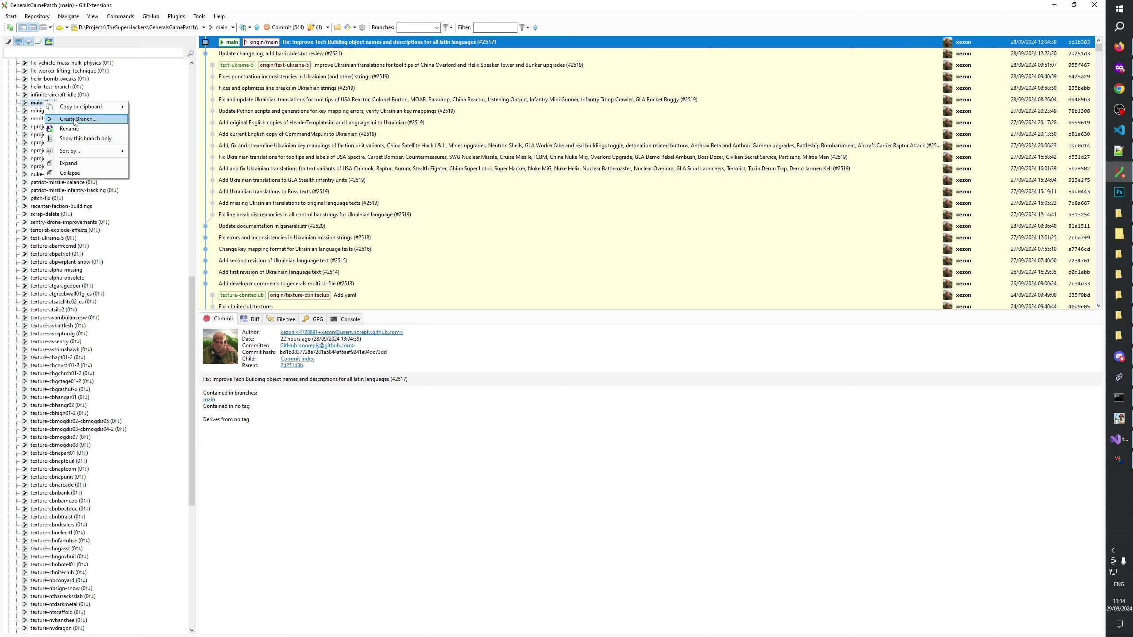
left_click(76, 121)
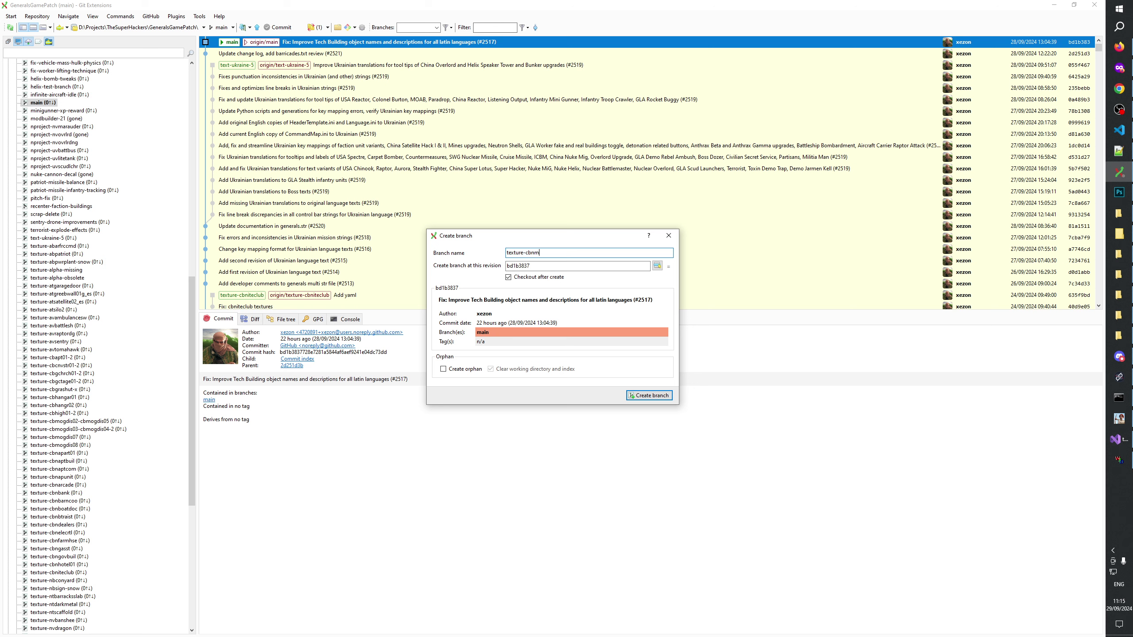
left_click(648, 395)
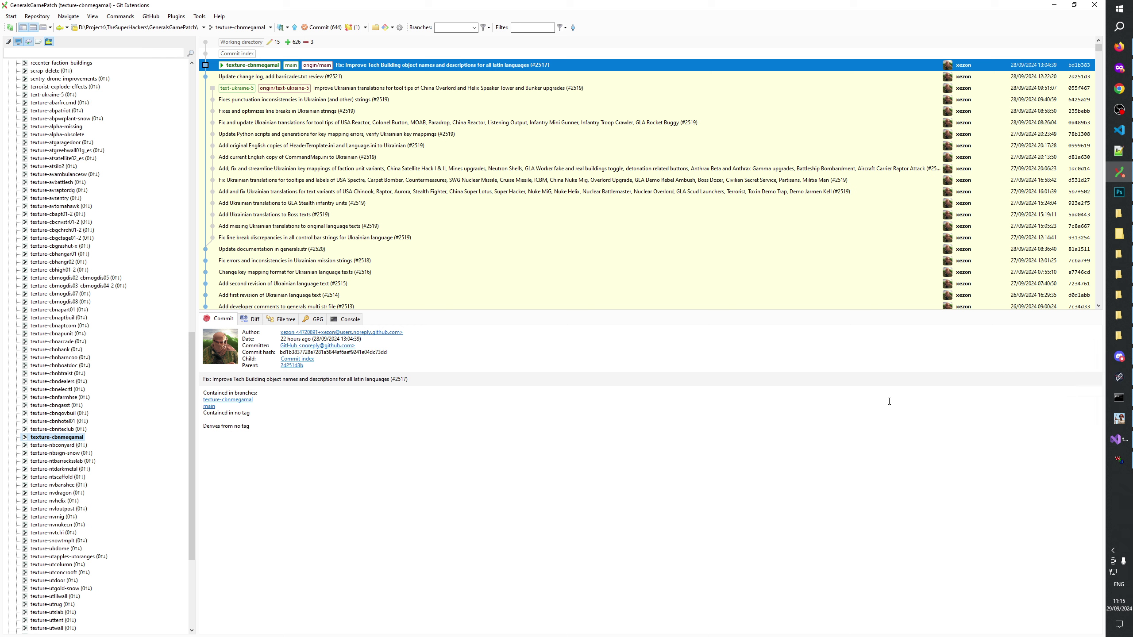
Check the progress of the batch image upscaling in chaiNNer and return to Git Extensions
left_click(1118, 379)
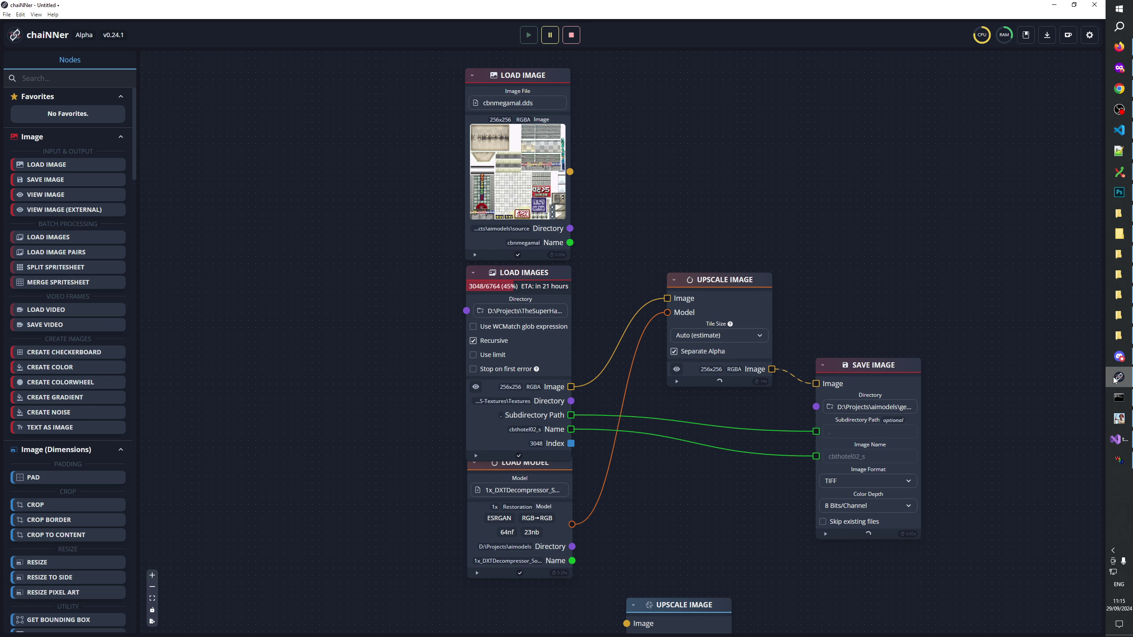
left_click(1114, 380)
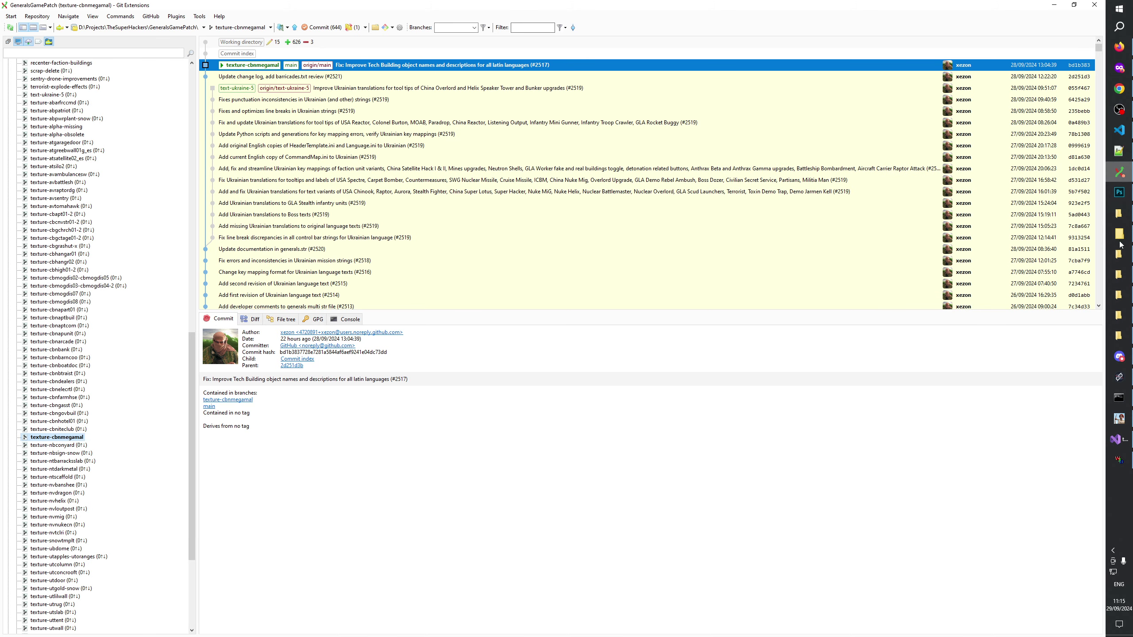
Look through the open File Explorer folders, including generation, GenerateMip, Scripts and Textures, and bring up the GameFilesEdited Data folder
mouse_move(1122, 243)
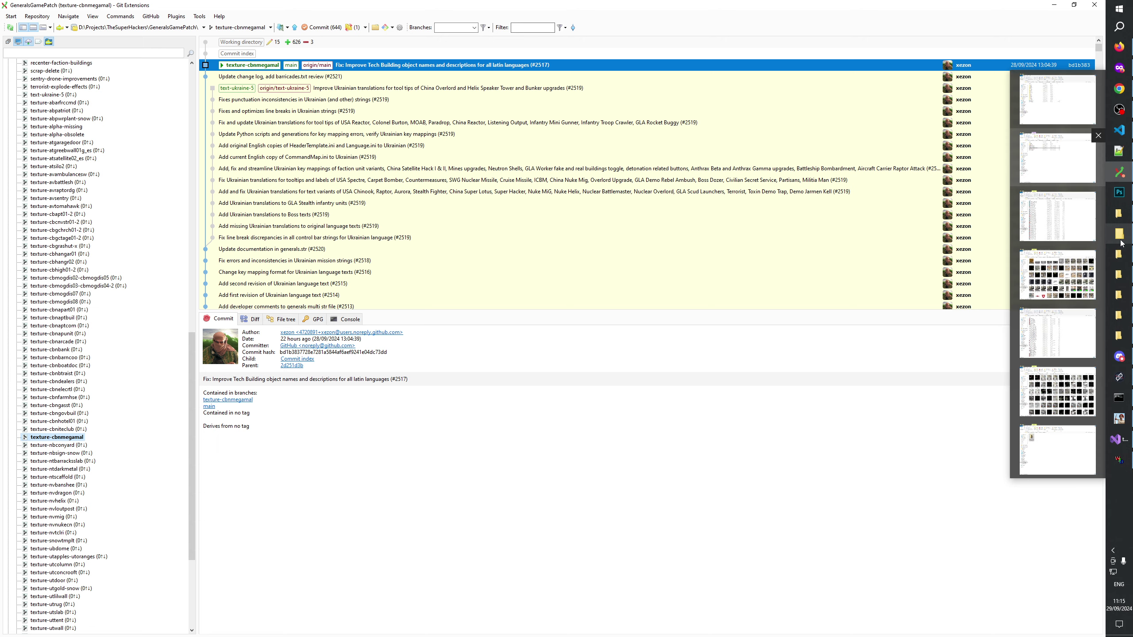
left_click(1122, 338)
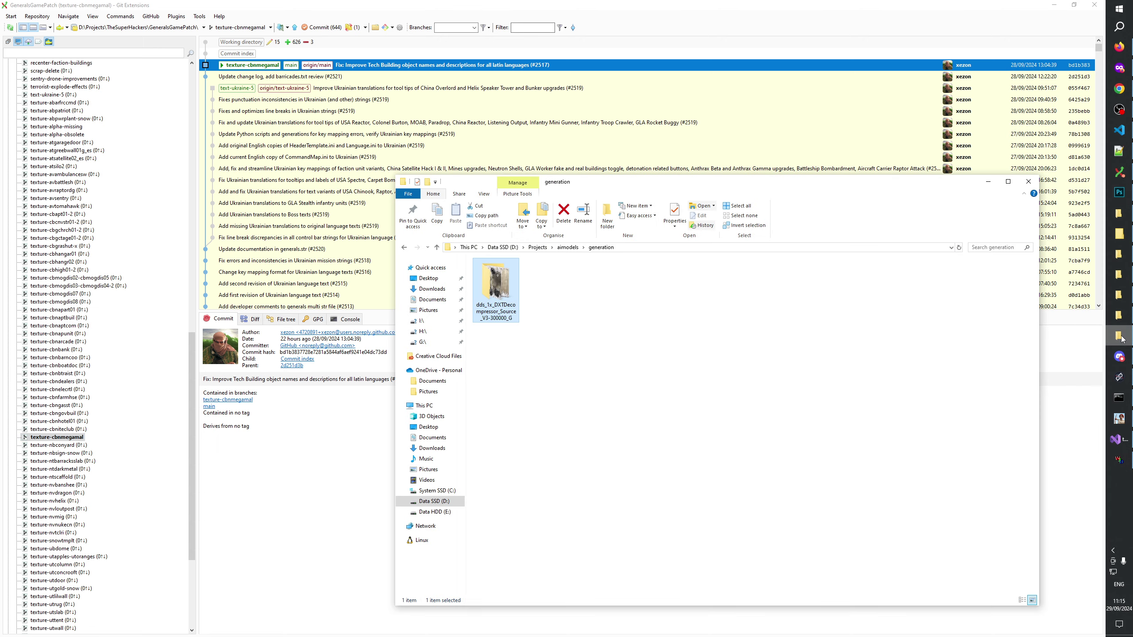
left_click(1122, 338)
left_click(1122, 273)
left_click(1122, 257)
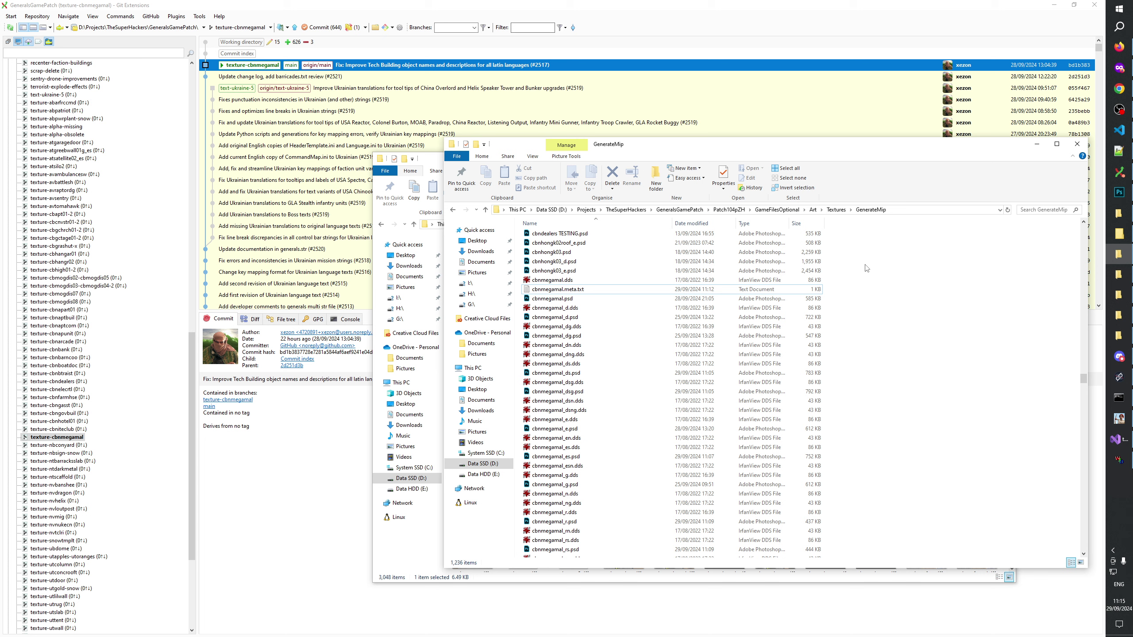
left_click(1127, 236)
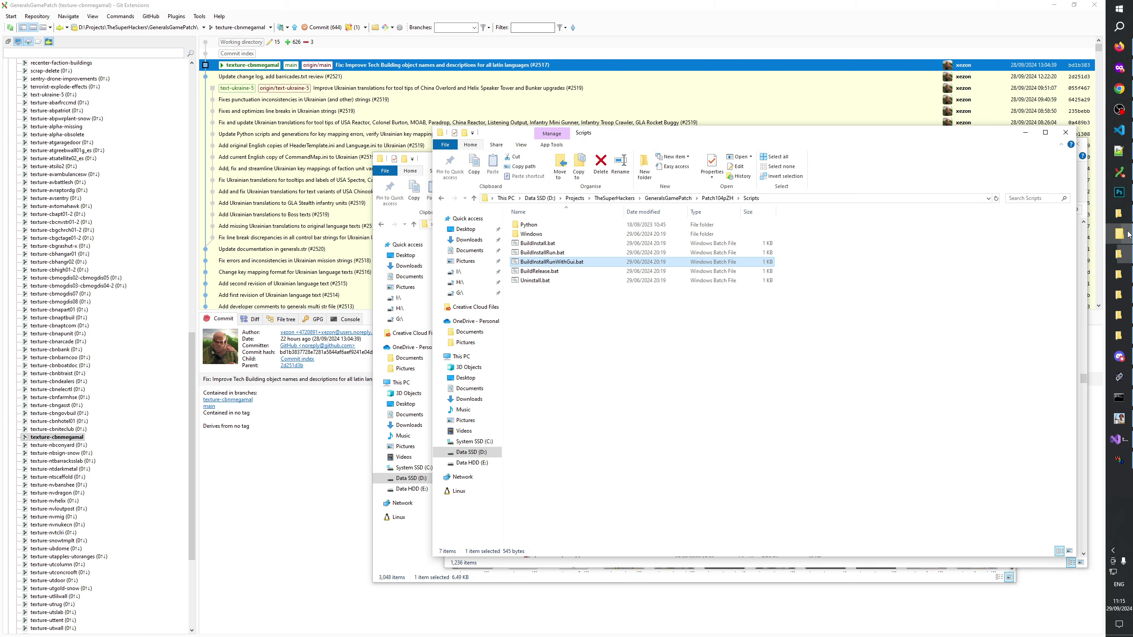
left_click(1126, 221)
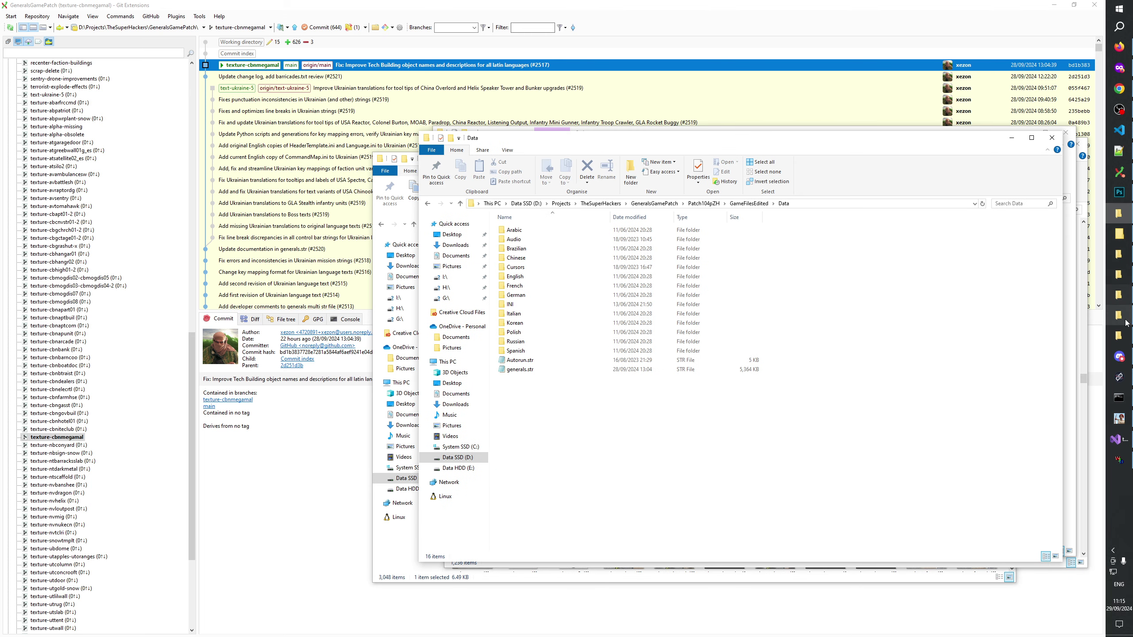
left_click(1125, 338)
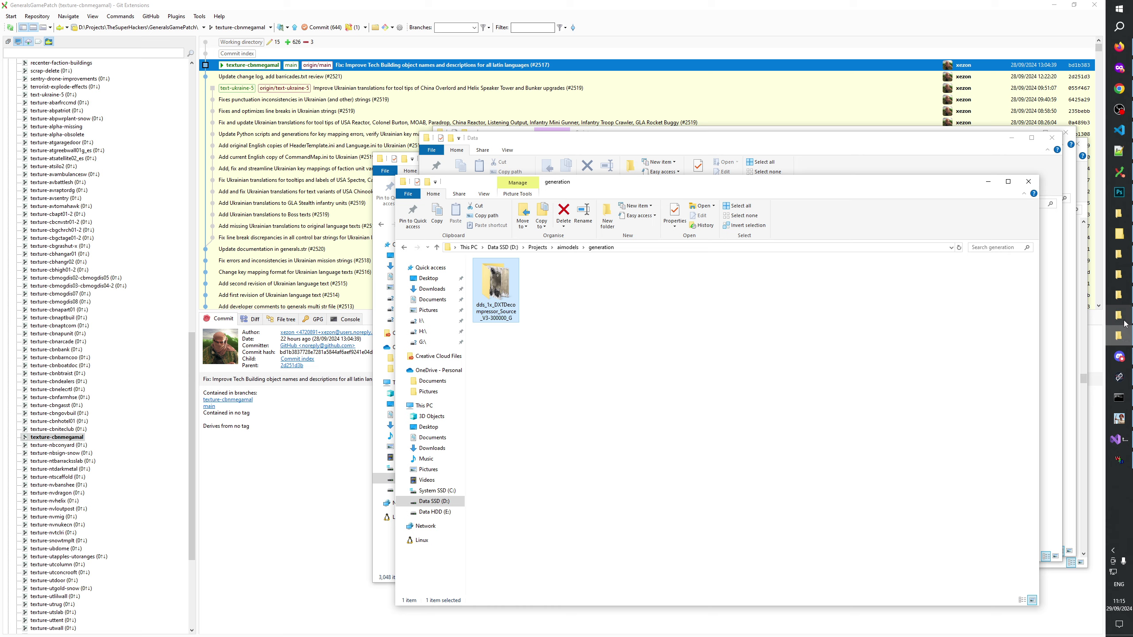
left_click(1123, 316)
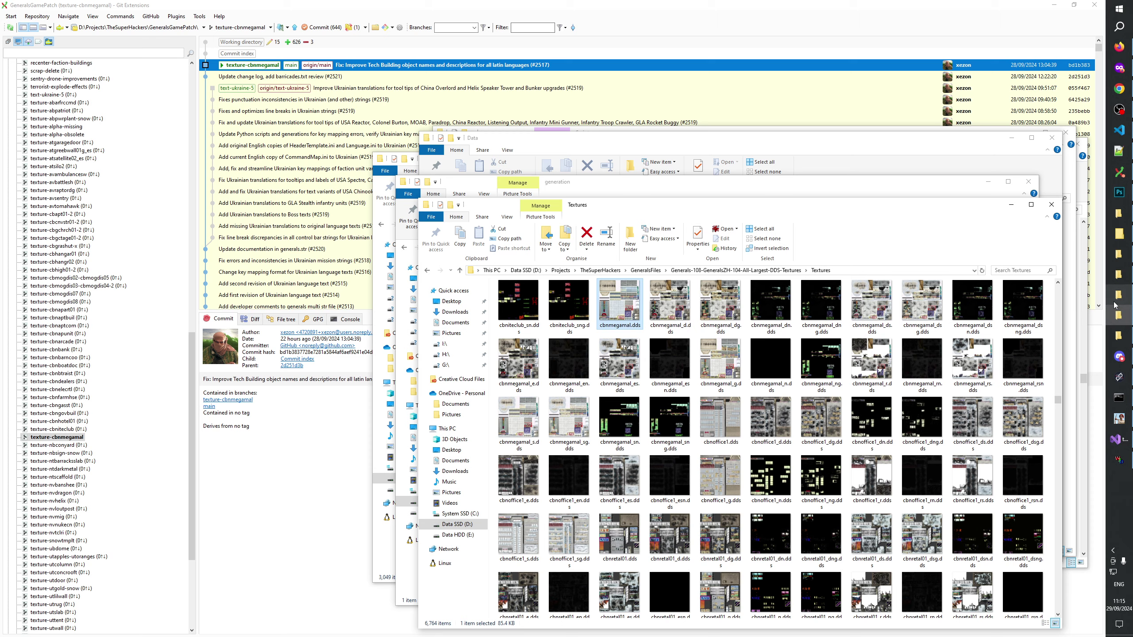
left_click(1125, 295)
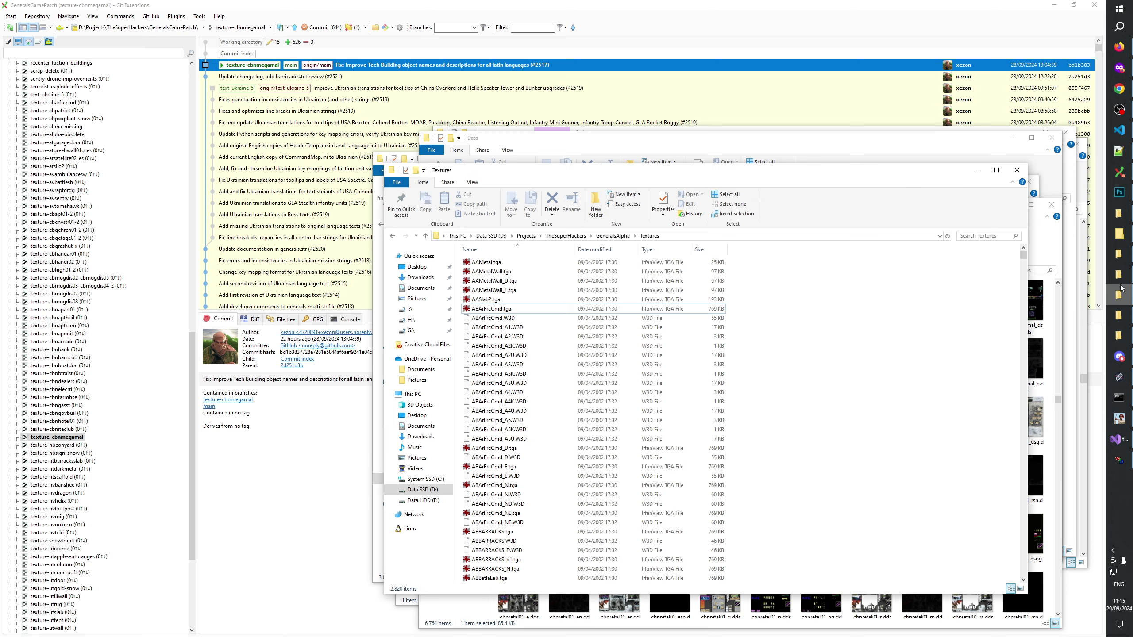
left_click(1123, 279)
left_click(1124, 263)
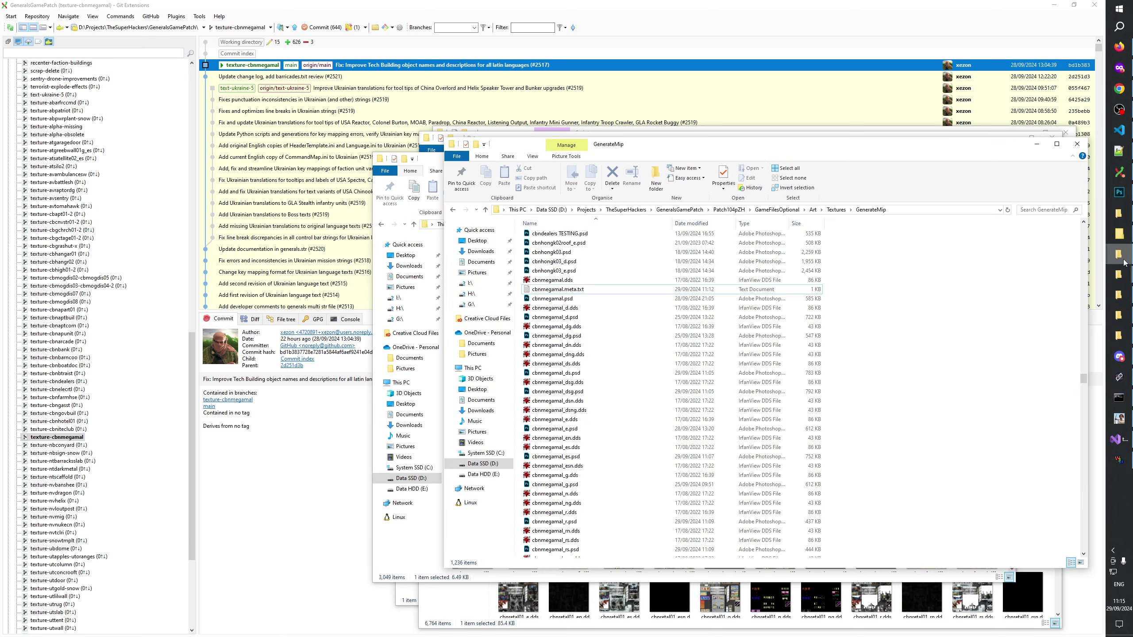
left_click(1123, 239)
left_click(1123, 222)
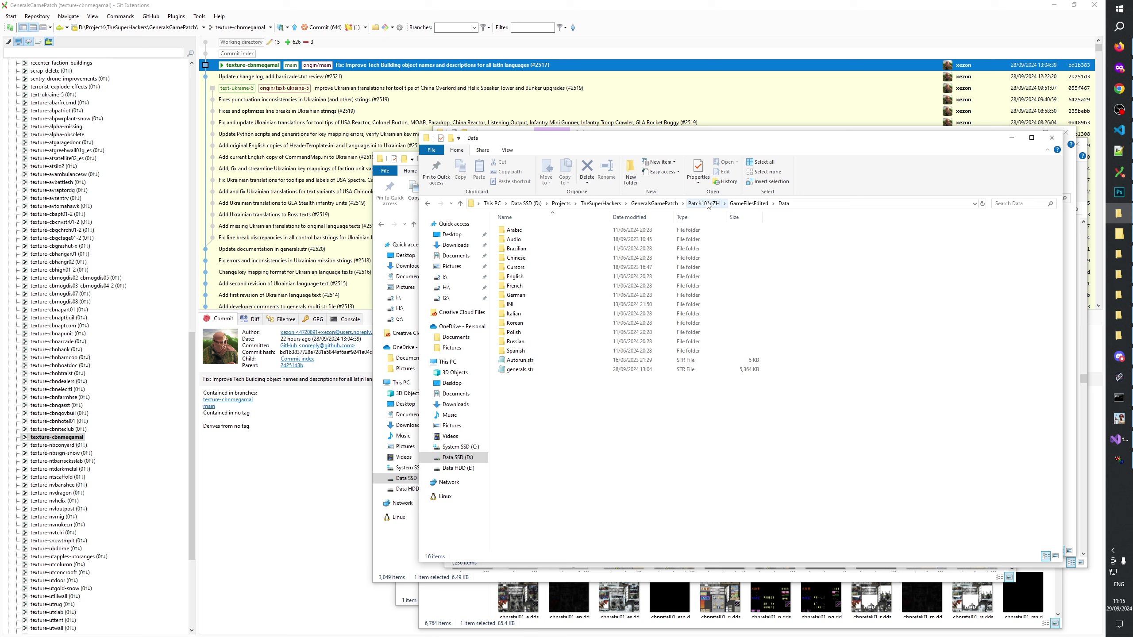
Browse to the Textures folder of GeneralsAlpha, find the cbnmegamal files, select CBNMegaMal_N.tga and switch to Photoshop
left_click(673, 204)
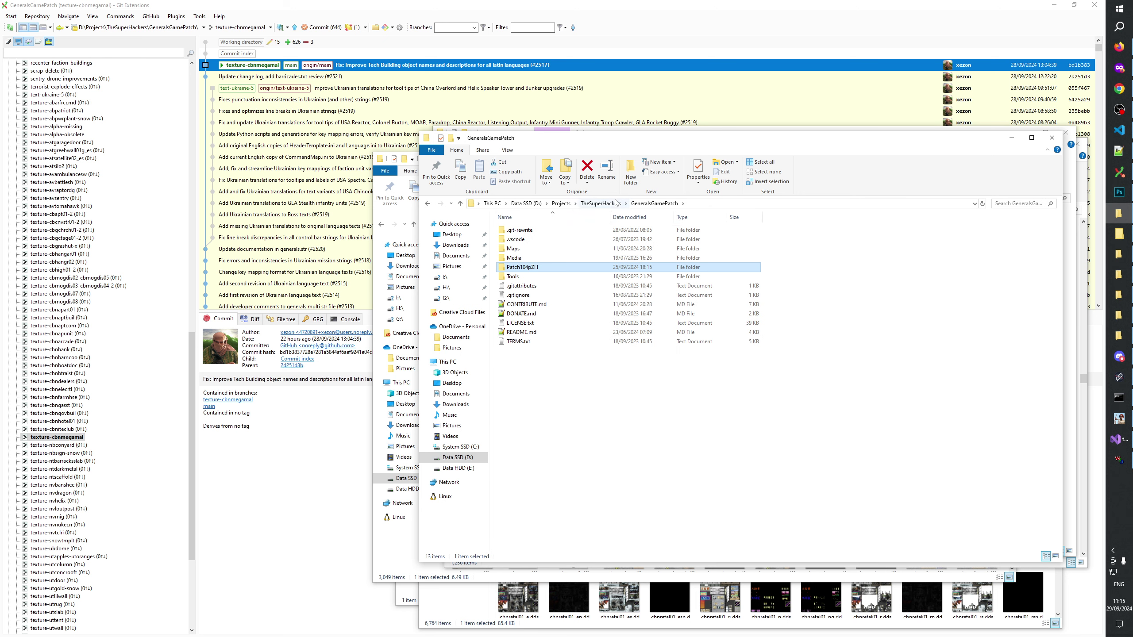
left_click(602, 204)
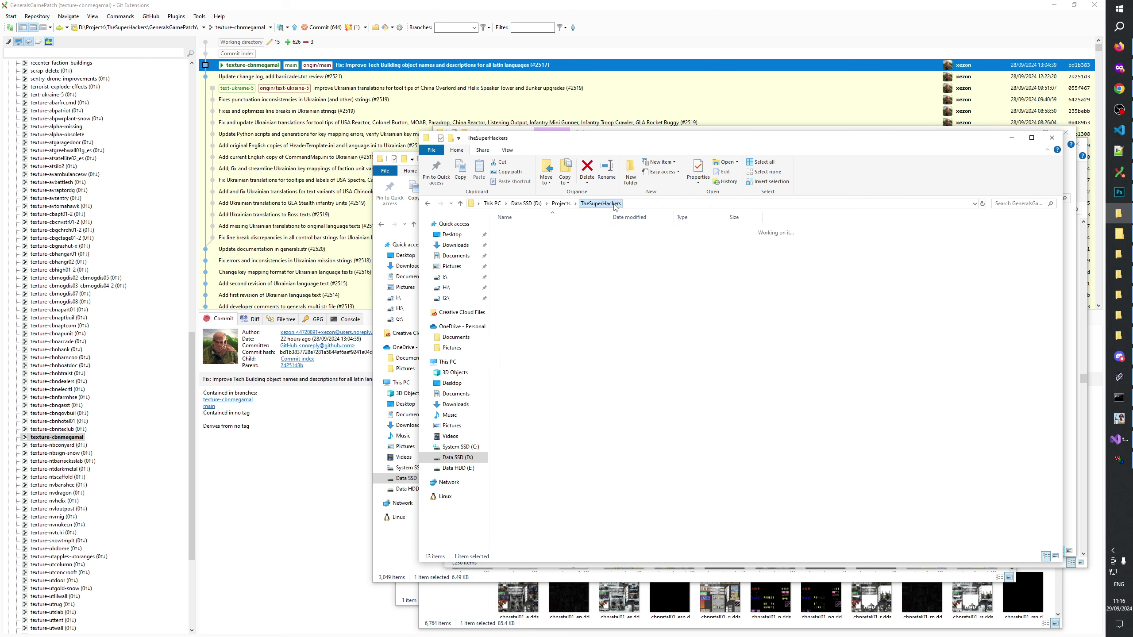
double_click(535, 295)
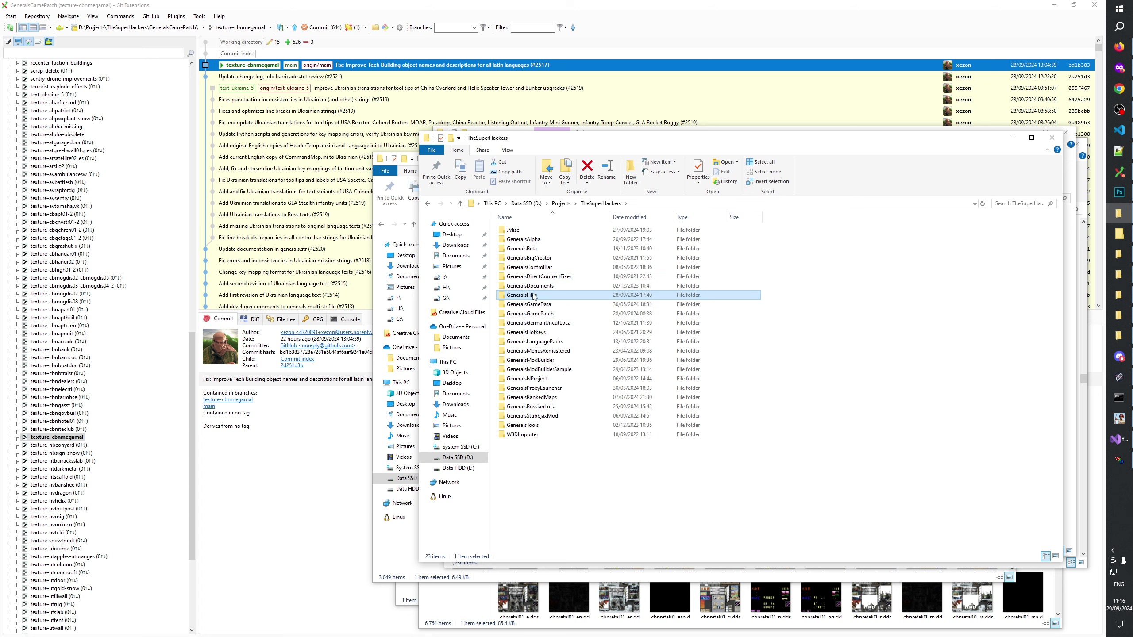
key("alt+Up")
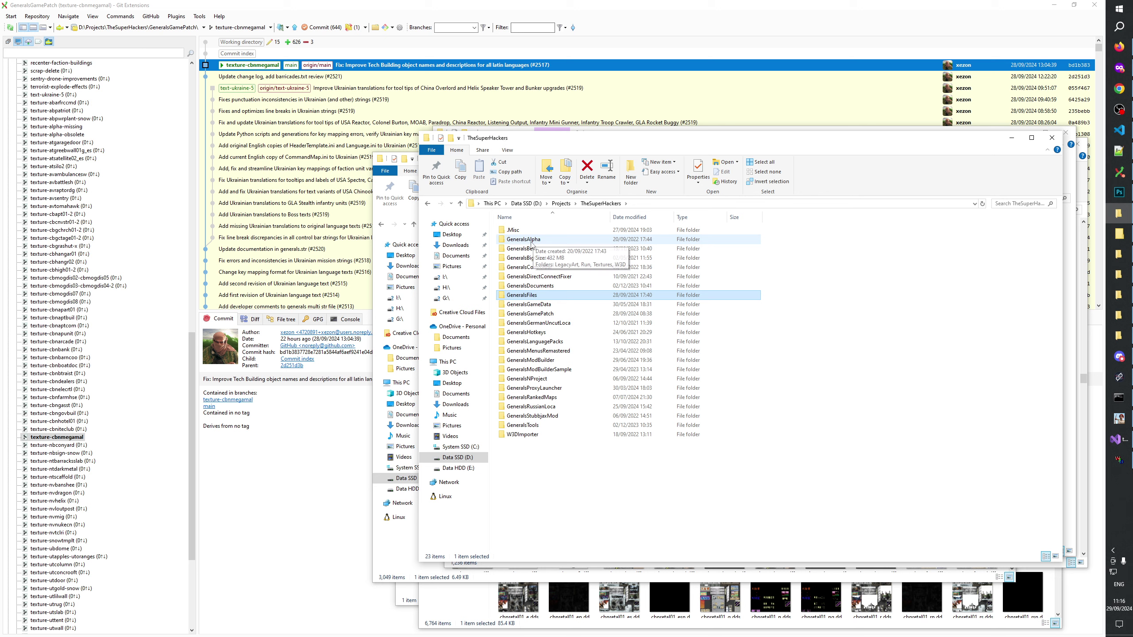
double_click(525, 240)
double_click(520, 249)
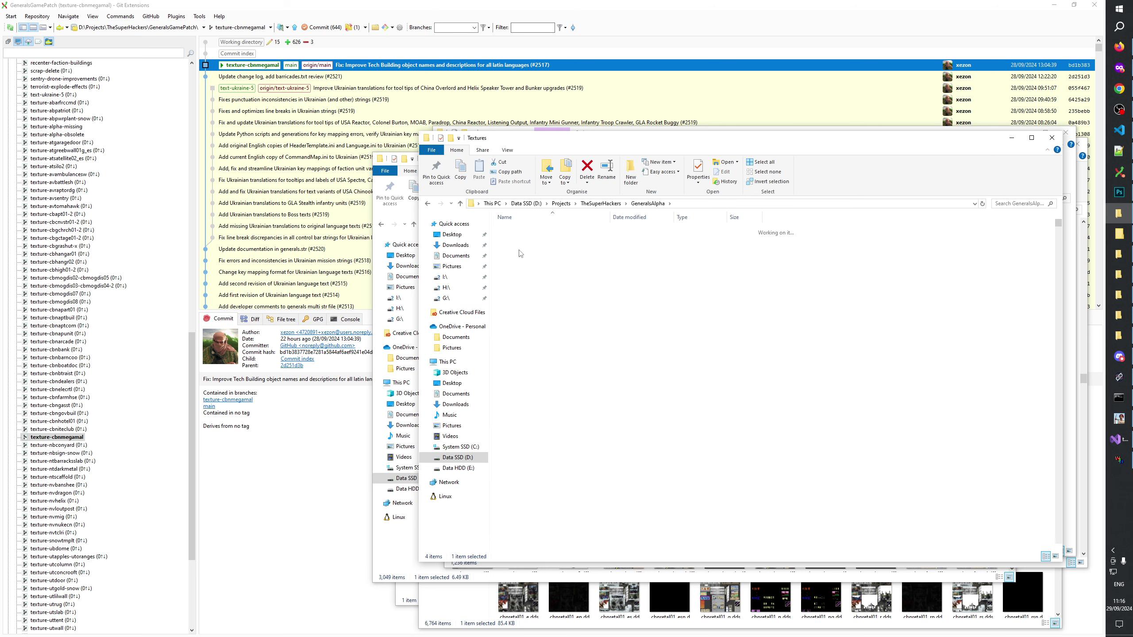
left_click(520, 251)
type("cbnmegamal")
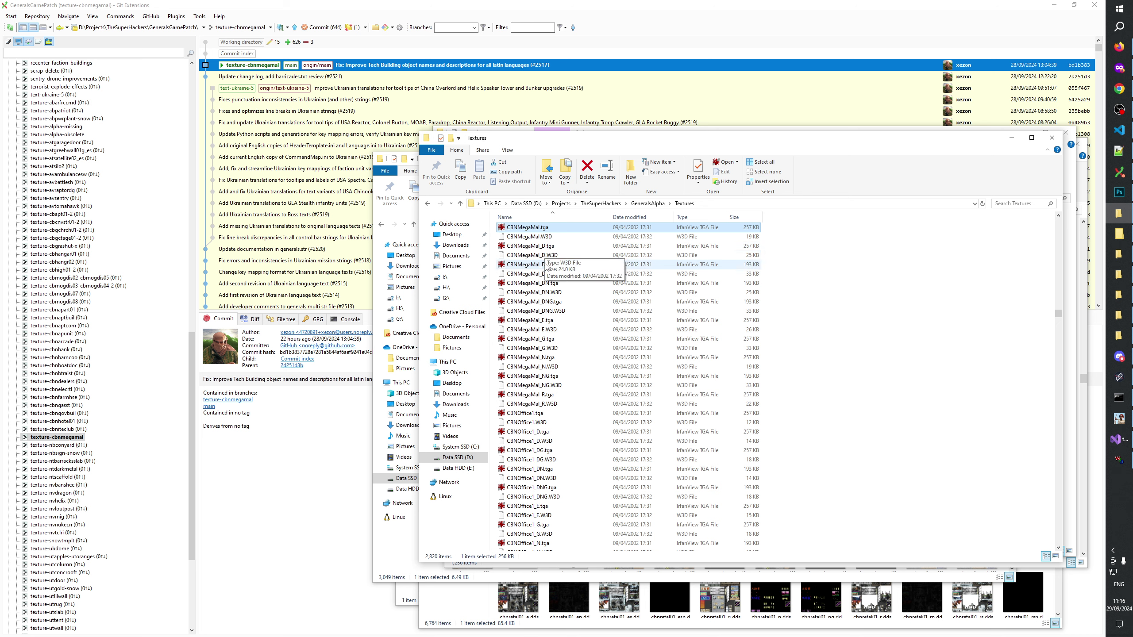
left_click(548, 358)
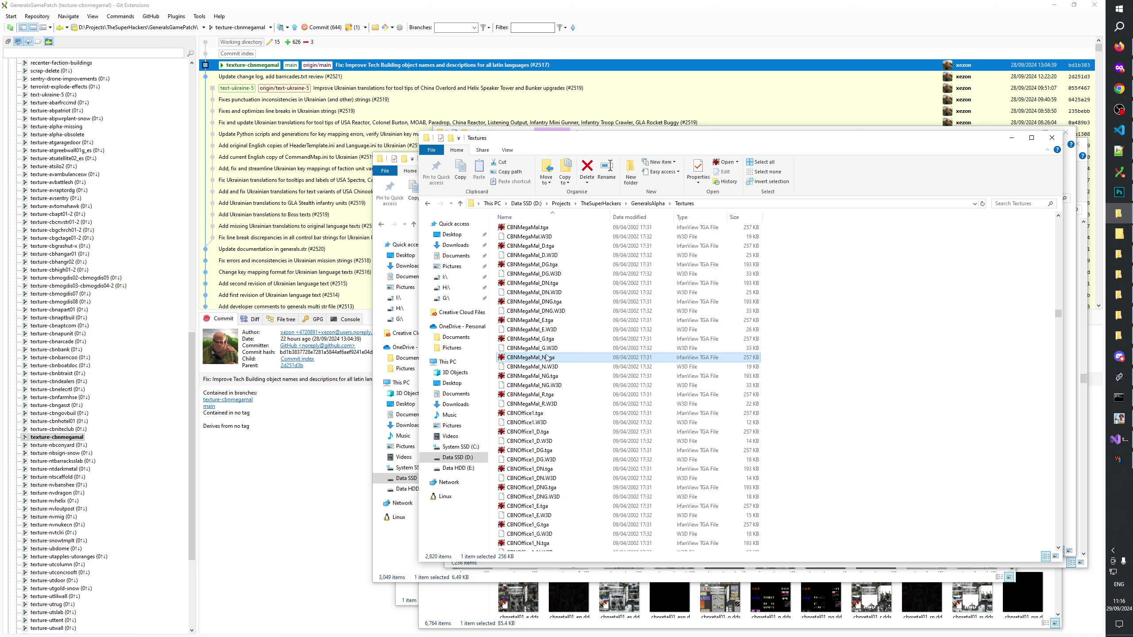
left_click(1121, 197)
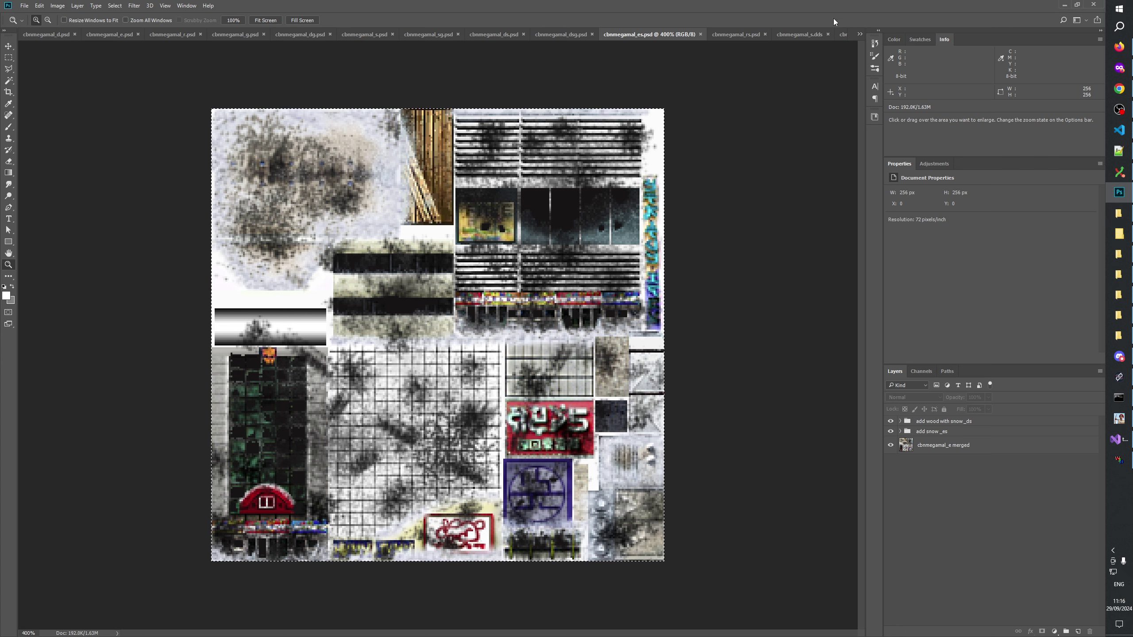
Close all the open cbnmegamal TIFF documents, discarding the unsaved changes in cbnmegamal_s.tiff
left_click(859, 33)
left_click(919, 223)
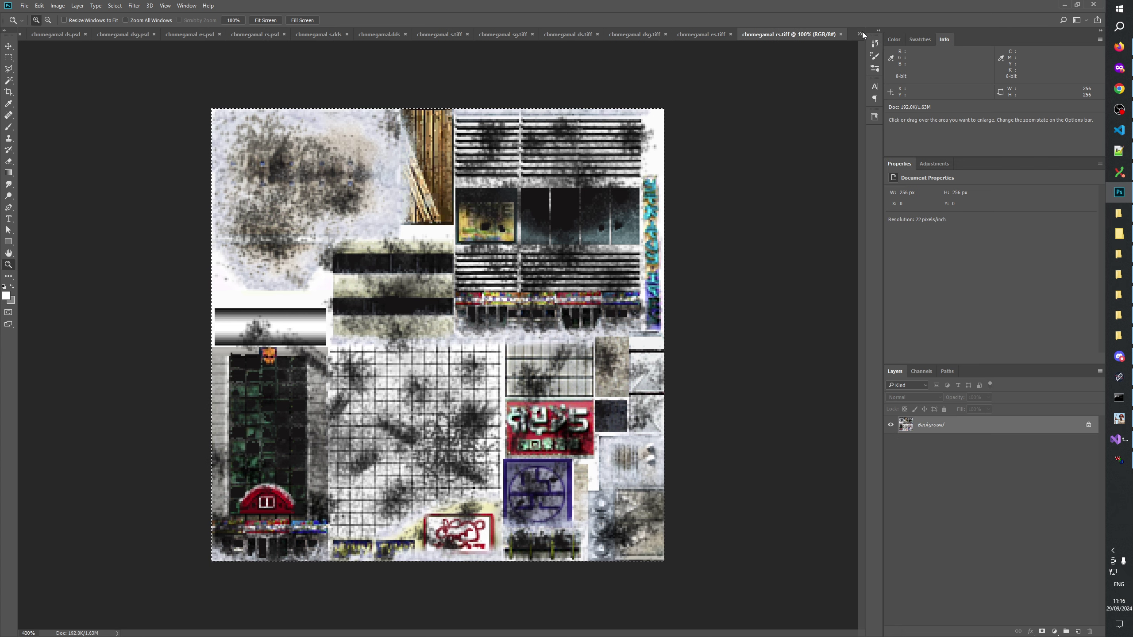
left_click(841, 34)
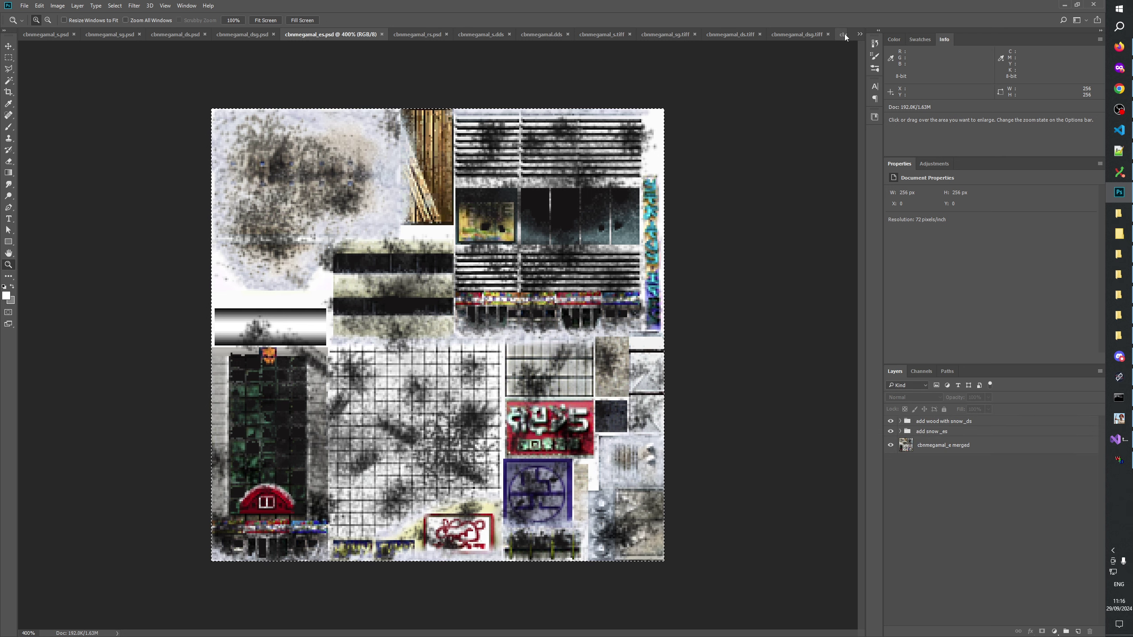
left_click(828, 34)
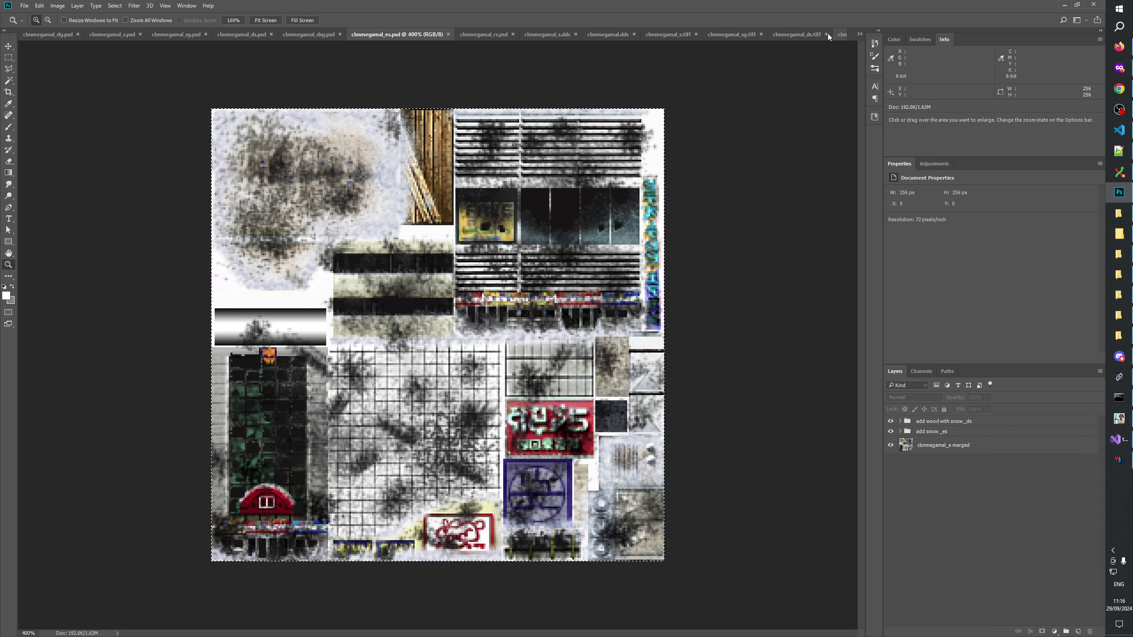
left_click(763, 34)
left_click(759, 34)
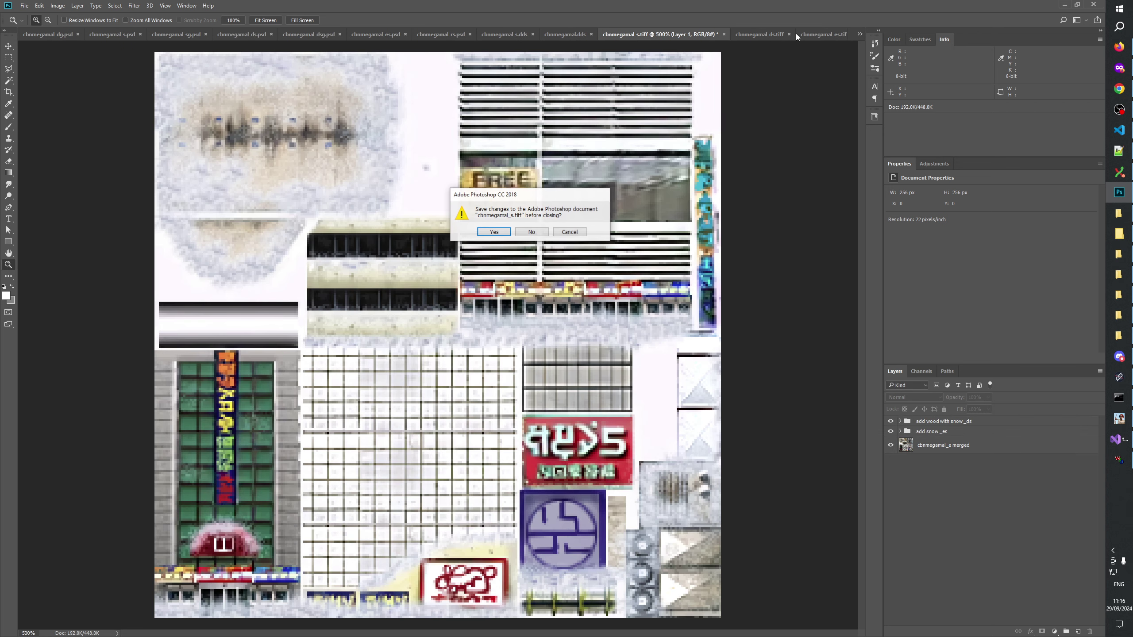
left_click(531, 232)
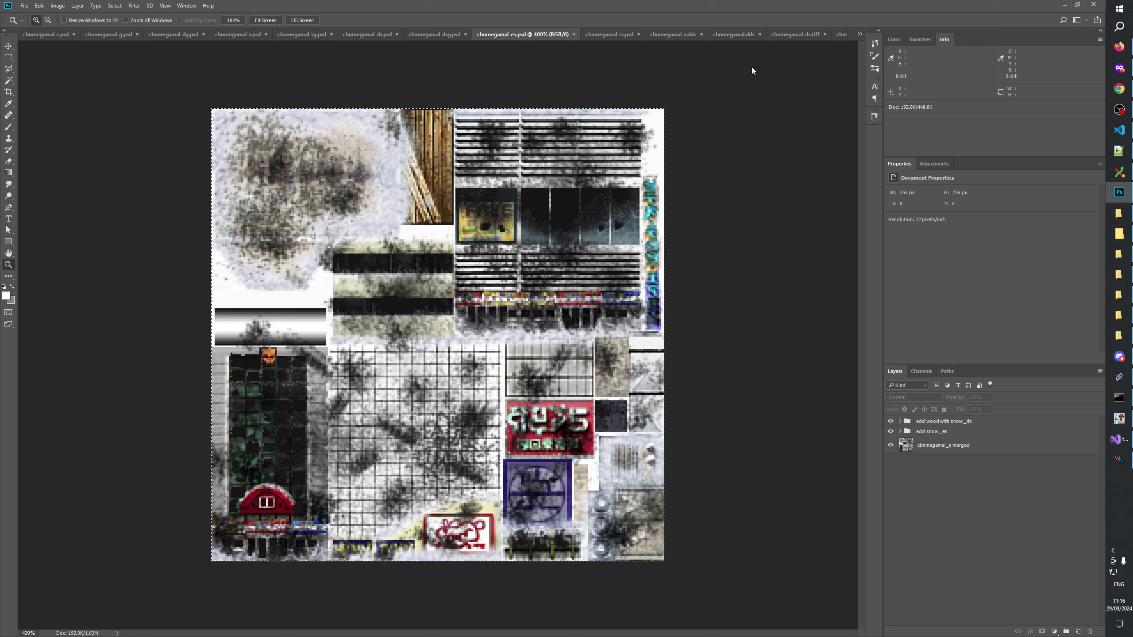
left_click(859, 34)
left_click(893, 173)
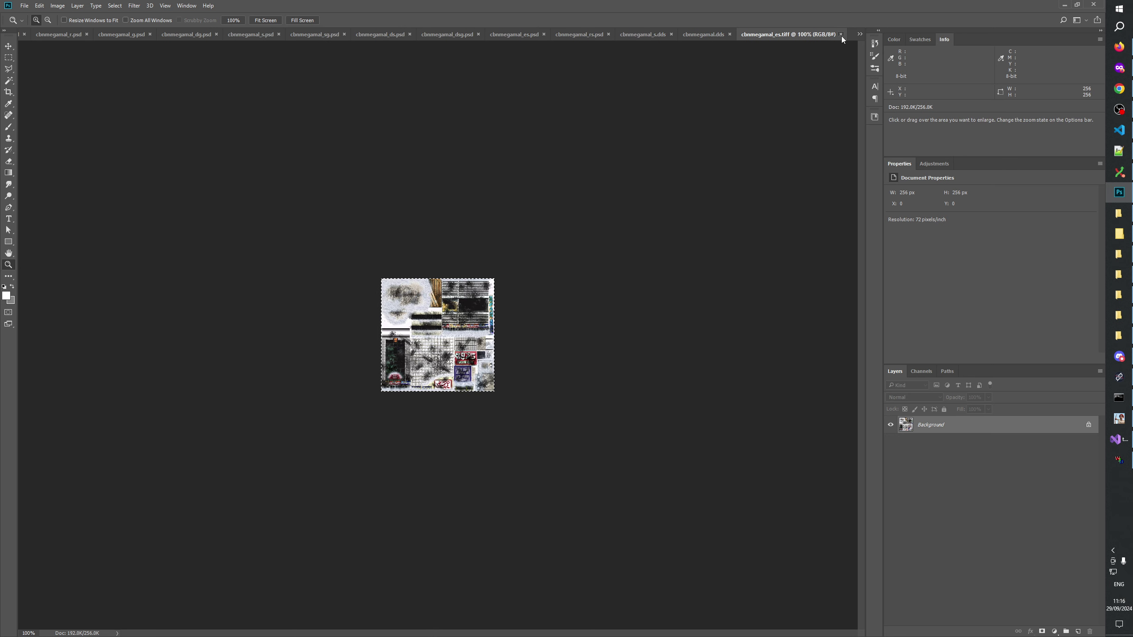
left_click(841, 35)
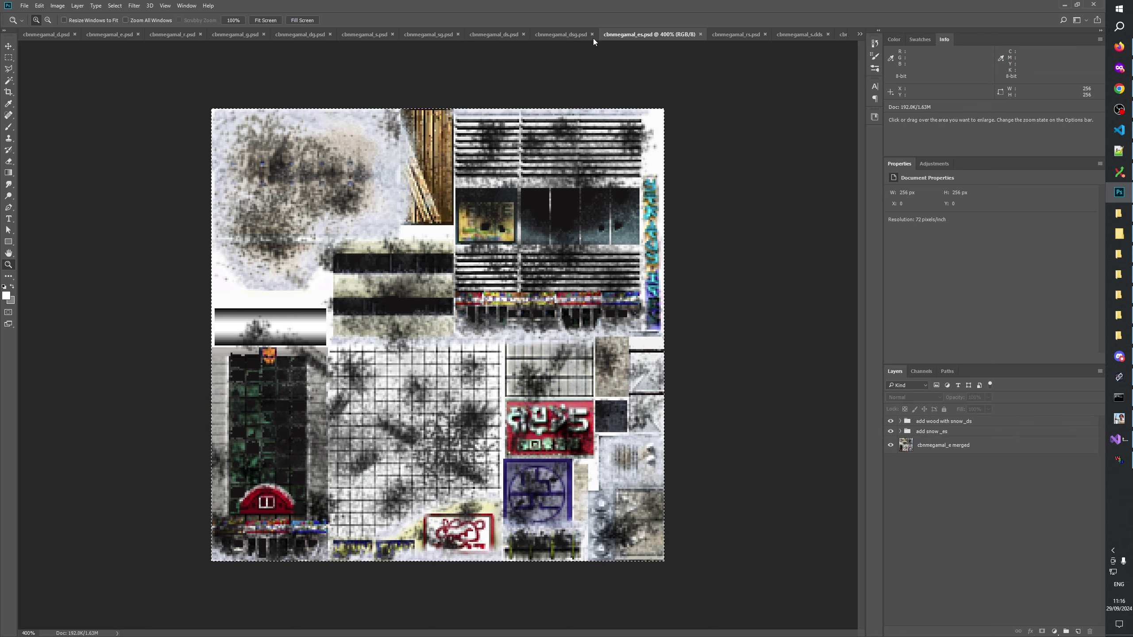
Check the Alpha 1 channel of cbnmegamal_dsg.psd on its own, then delete the "_alpha _dsg DELETE" group with its contents
left_click(562, 35)
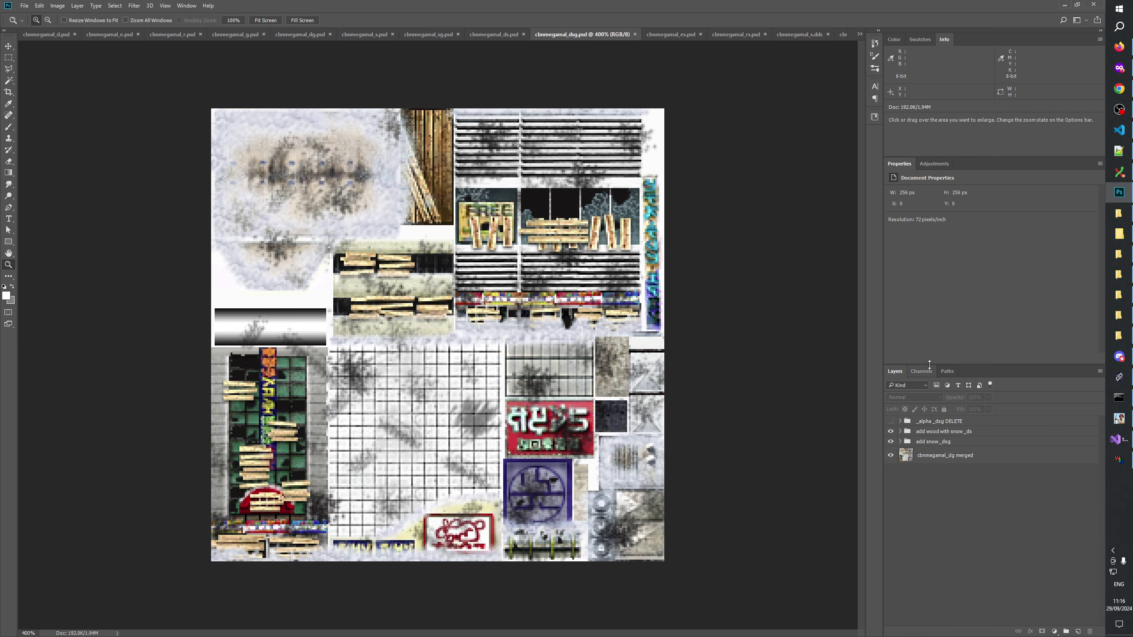
left_click(921, 371)
left_click(888, 453)
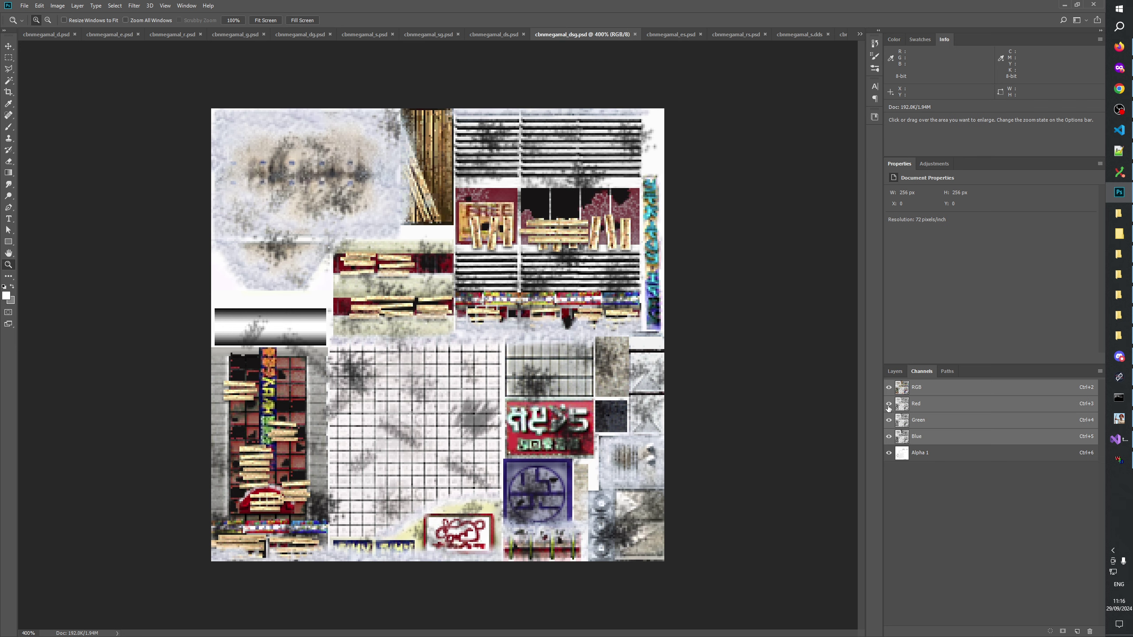
left_click(889, 387)
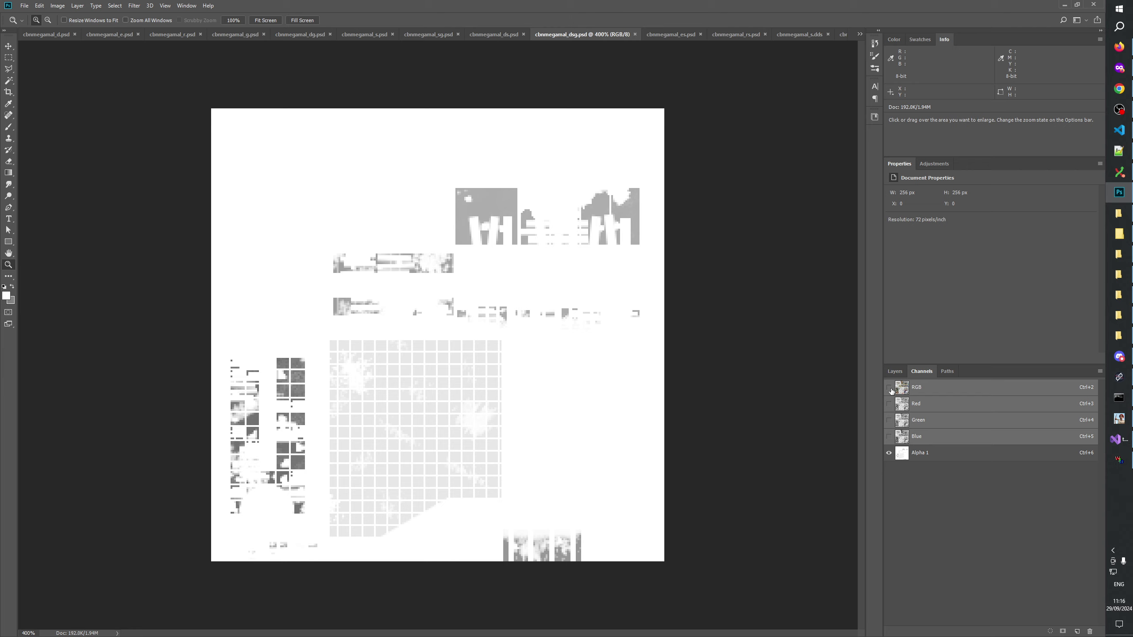
left_click(889, 453)
left_click(894, 372)
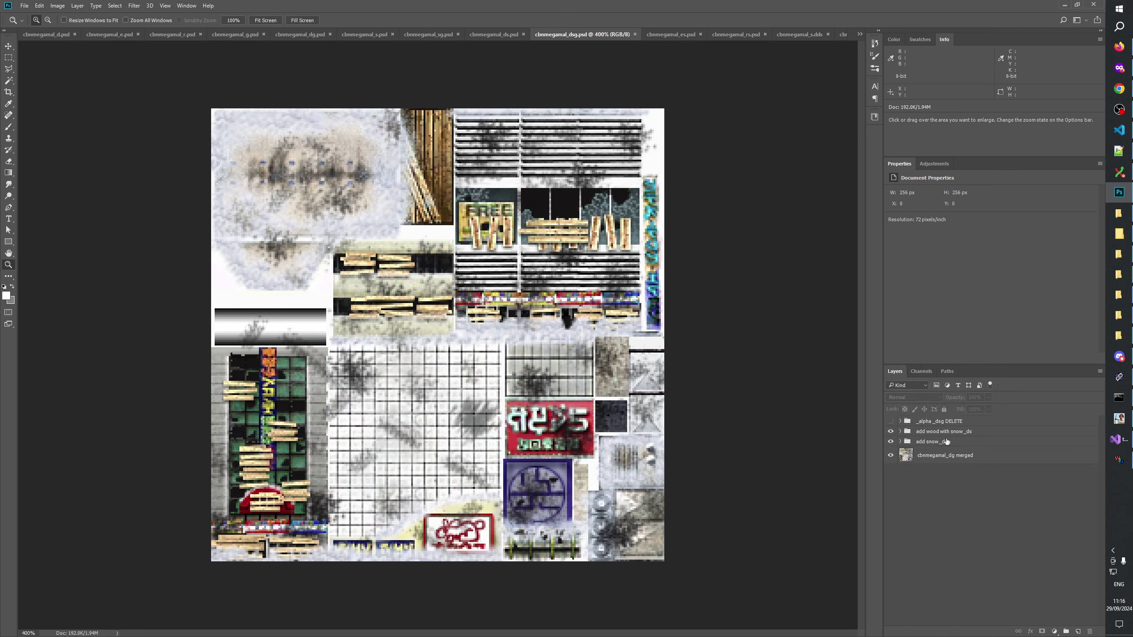
left_click(943, 425)
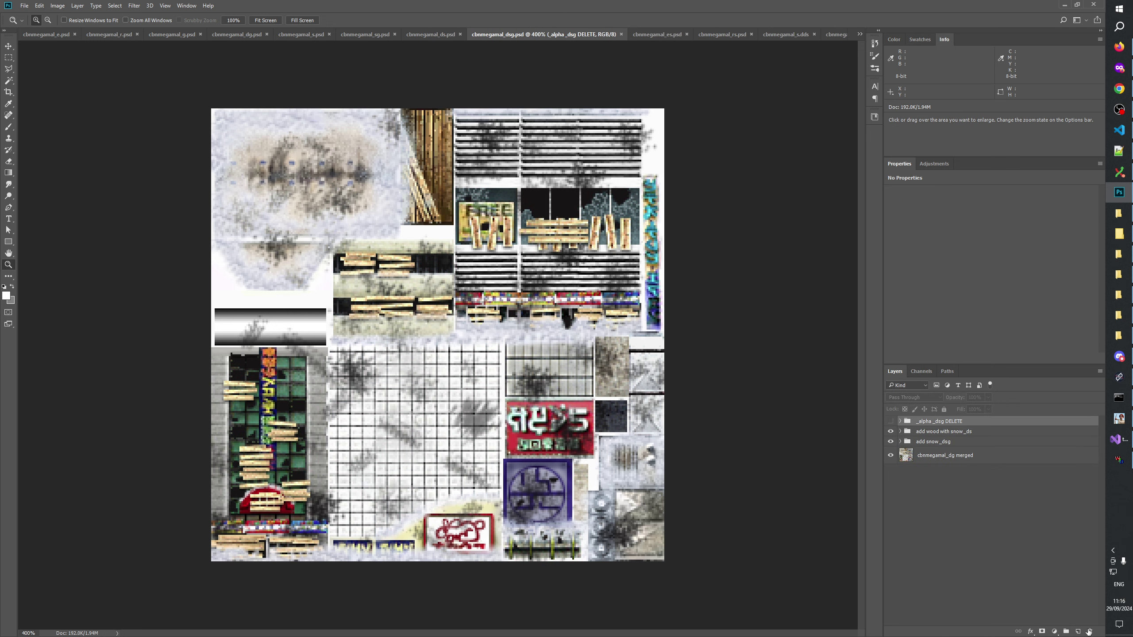
left_click(1090, 632)
left_click(510, 234)
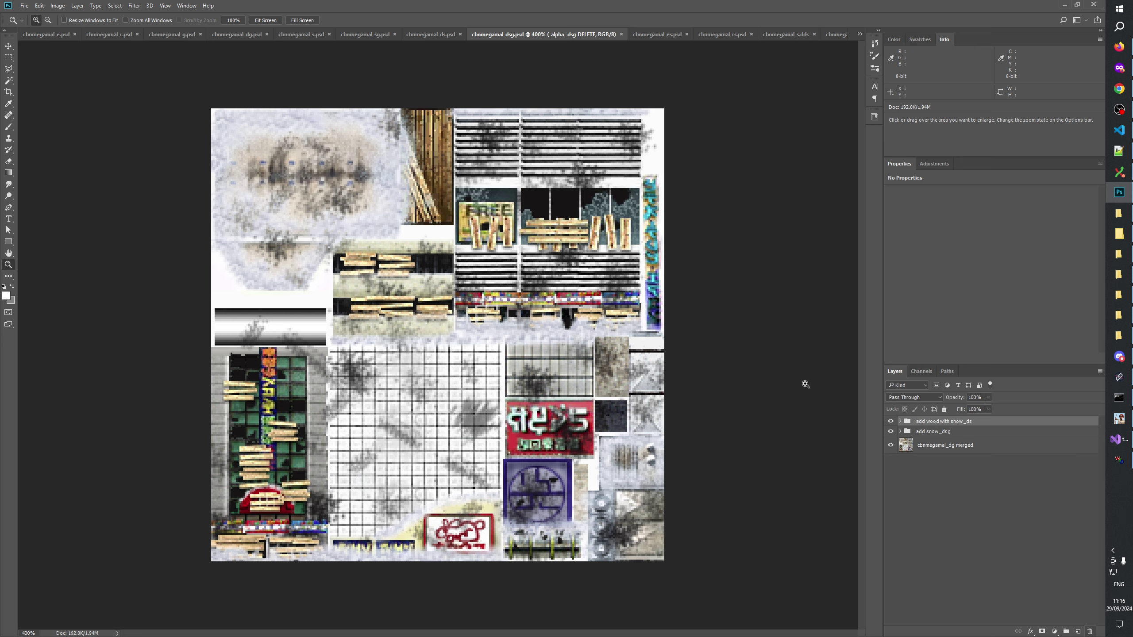
Delete the "_ alpha _d DELETE" group and its contents from cbnmegamal_ds.psd
left_click(431, 34)
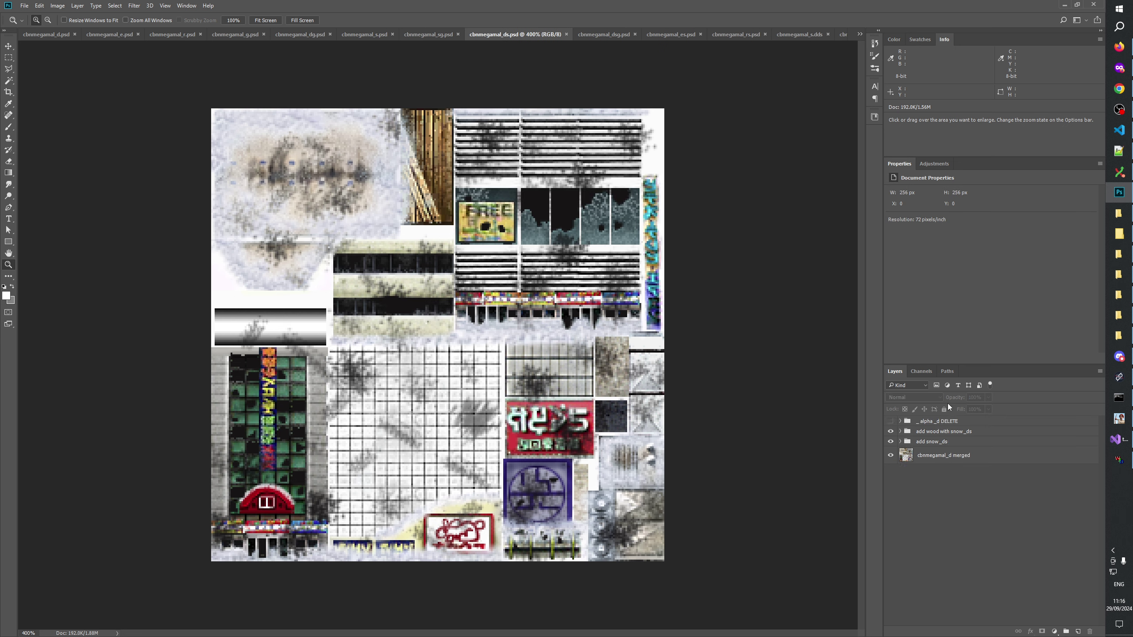
left_click(938, 423)
left_click(1089, 632)
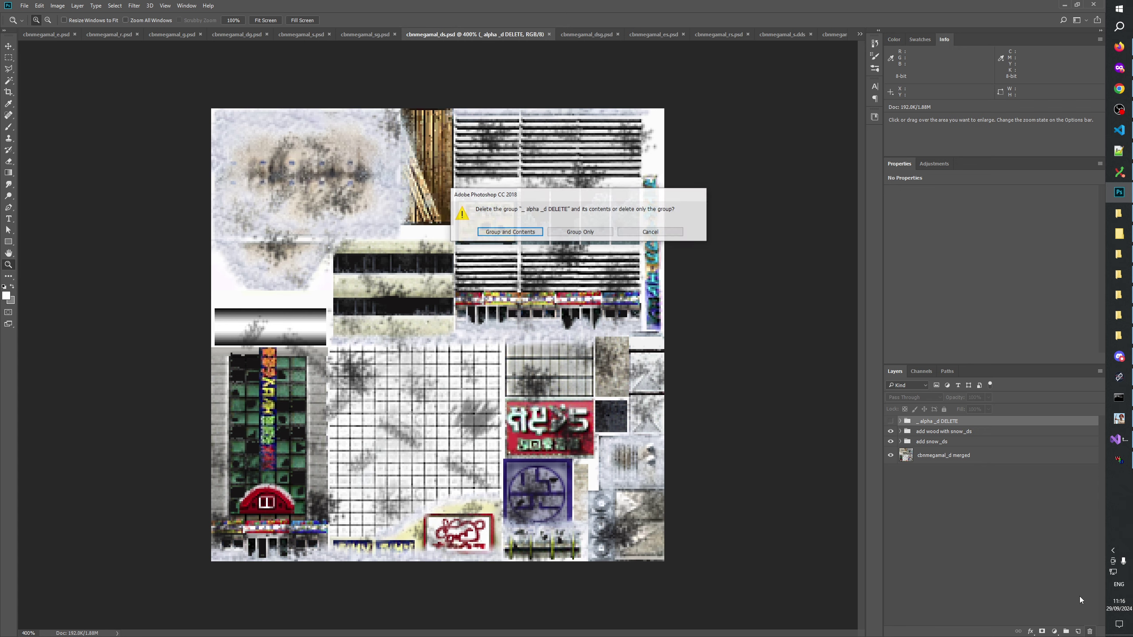
left_click(509, 231)
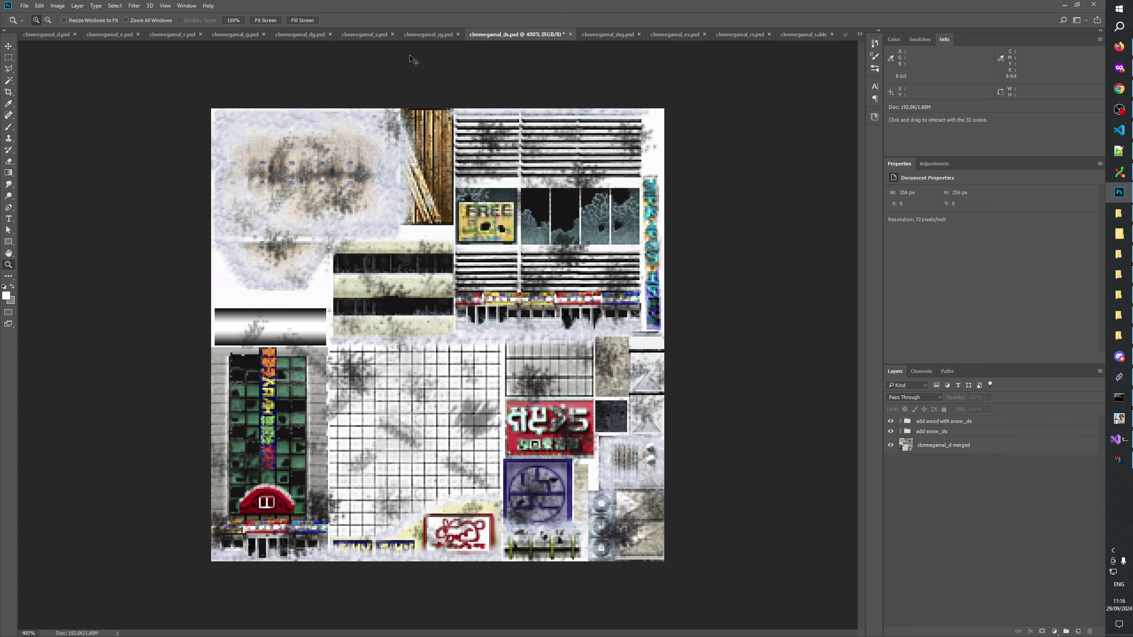
Delete the "SG alpha DELETE" layer from cbnmegamal_sg.psd
left_click(435, 36)
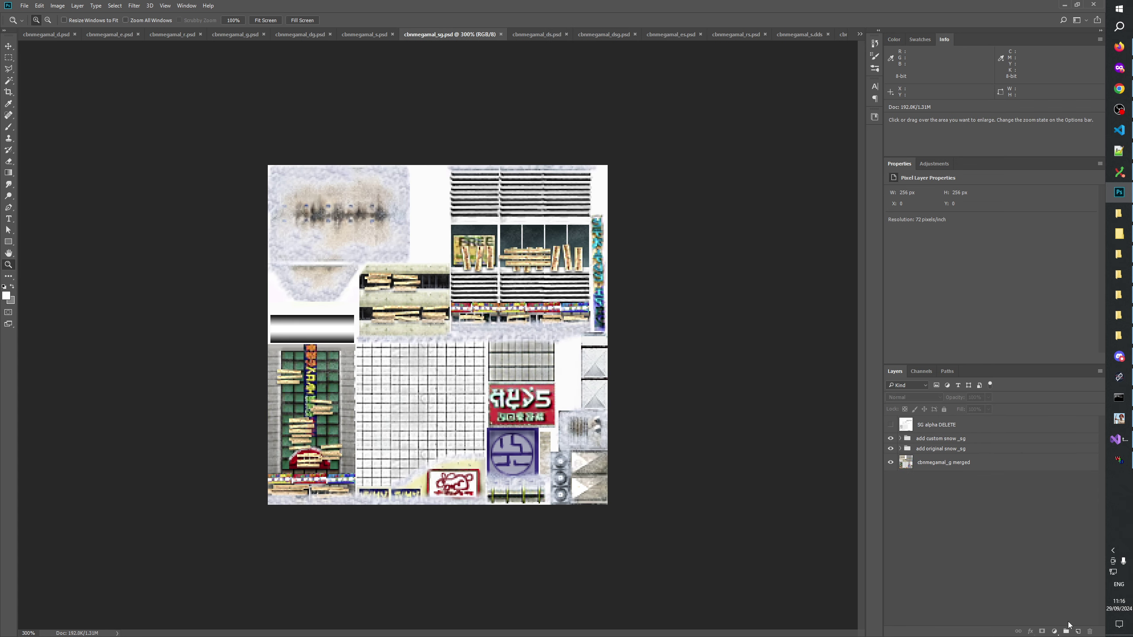
left_click(937, 424)
left_click(1089, 632)
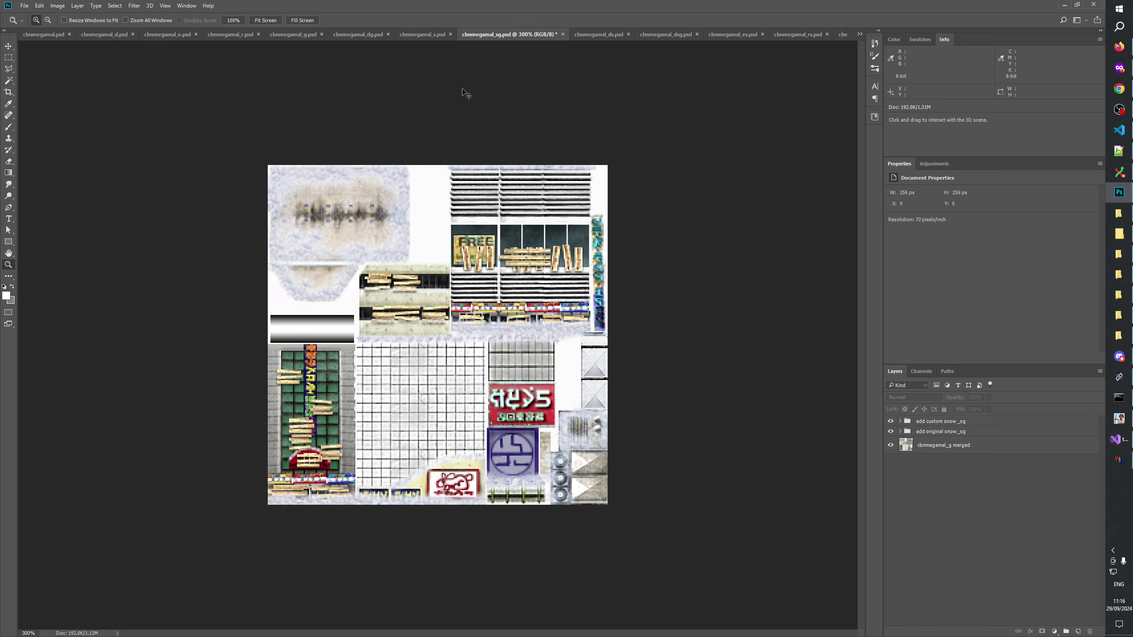
Rename the "_alpha" group in cbnmegamal_s.psd to "_alpha _s"
left_click(428, 35)
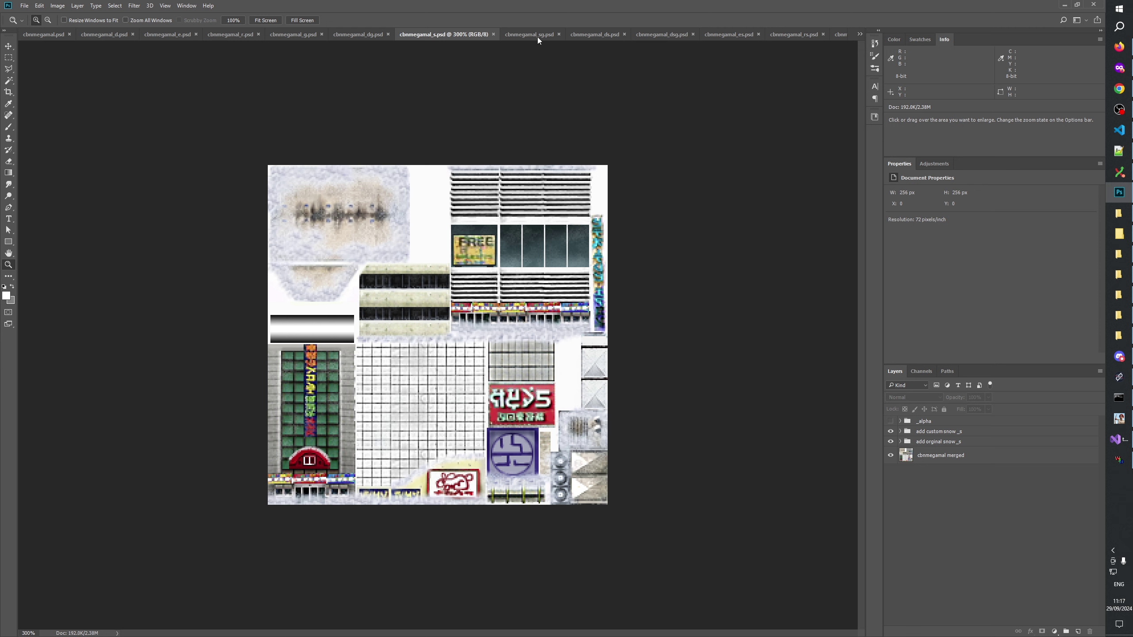
left_click(537, 38)
left_click(431, 37)
double_click(928, 421)
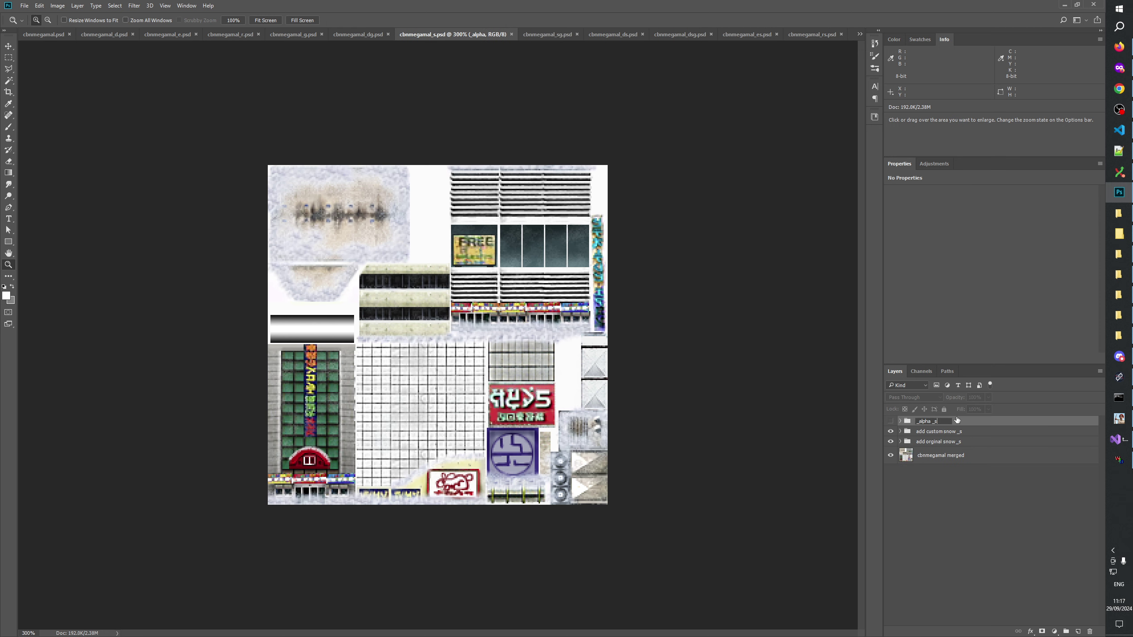
left_click(1012, 552)
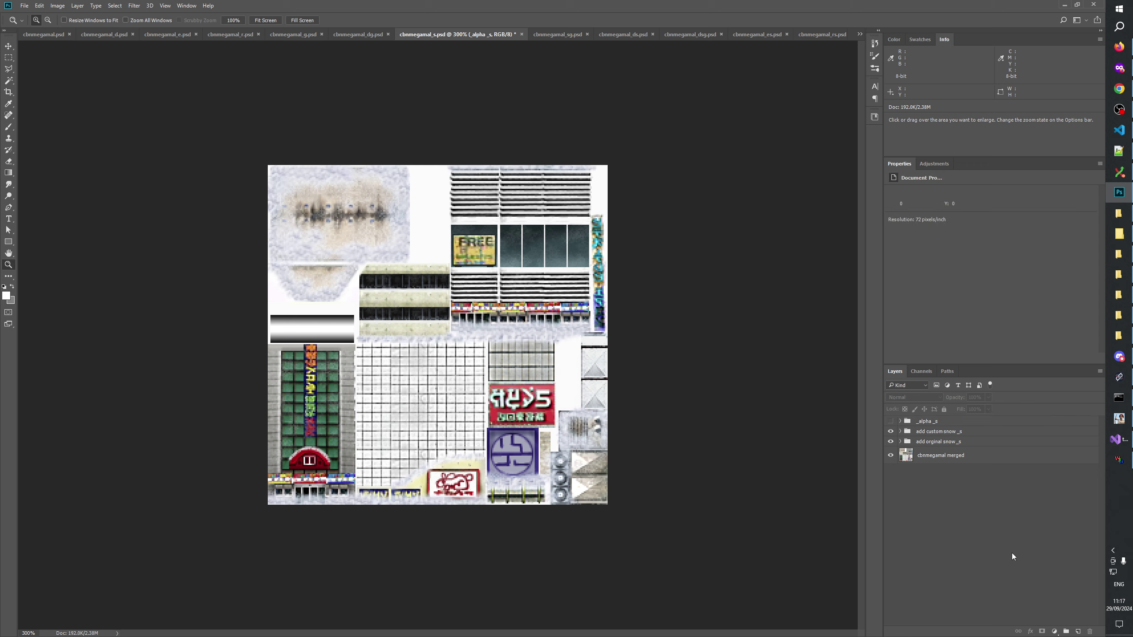
Look through the sg, ds, dsg, es and rs snow PSDs, and close cbnmegamal_s.dds and cbnmegamal.dds
left_click(533, 35)
left_click(611, 34)
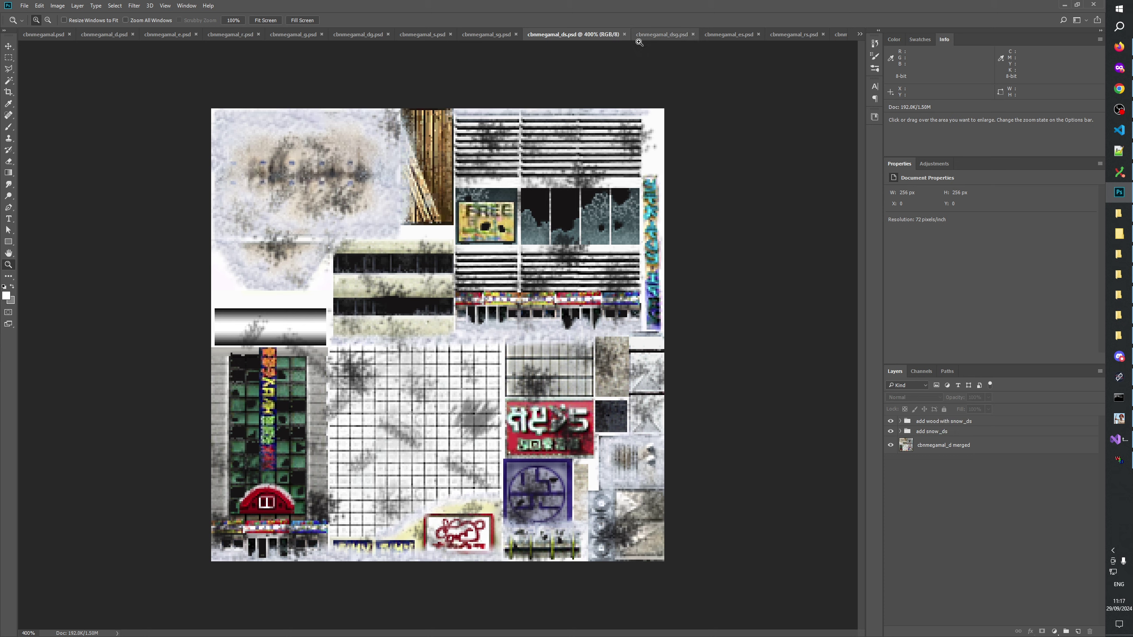
left_click(660, 36)
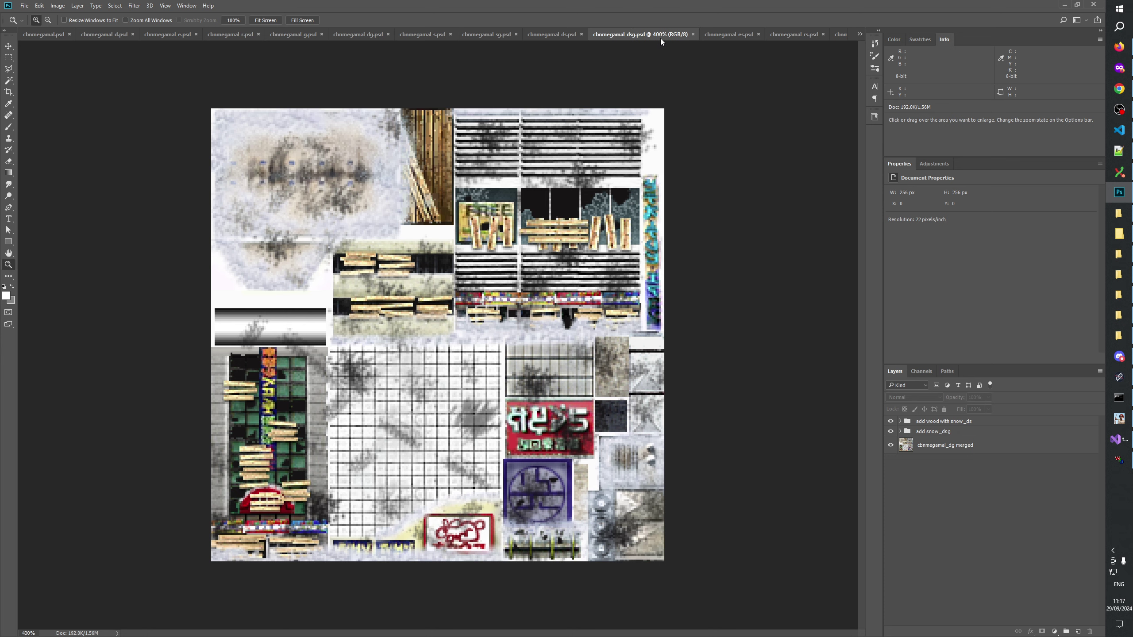
left_click(728, 35)
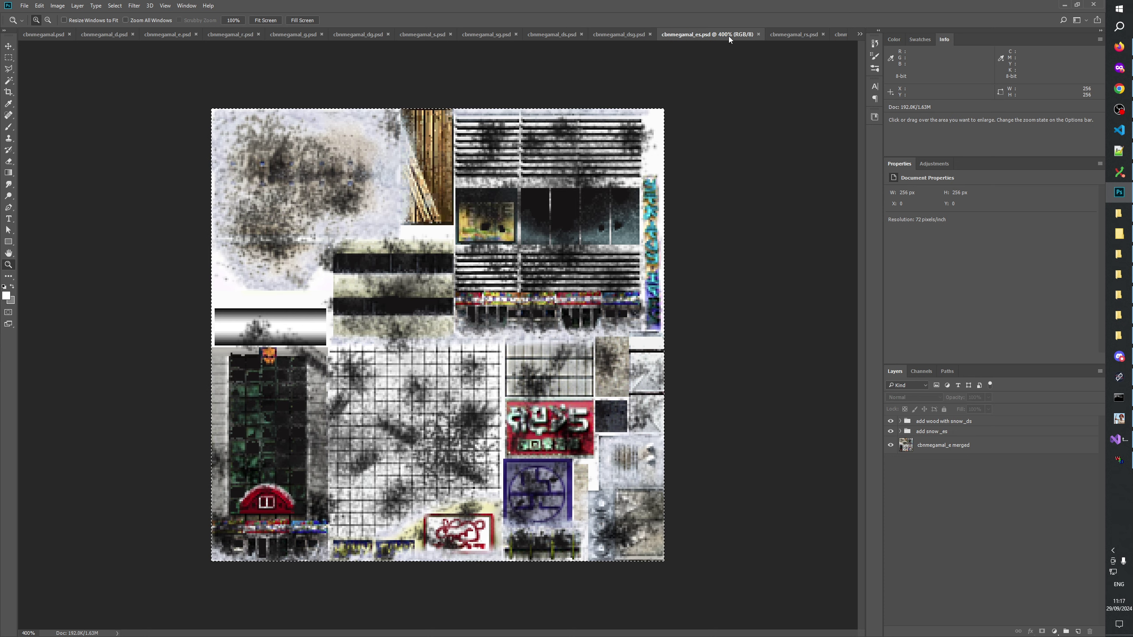
left_click(791, 35)
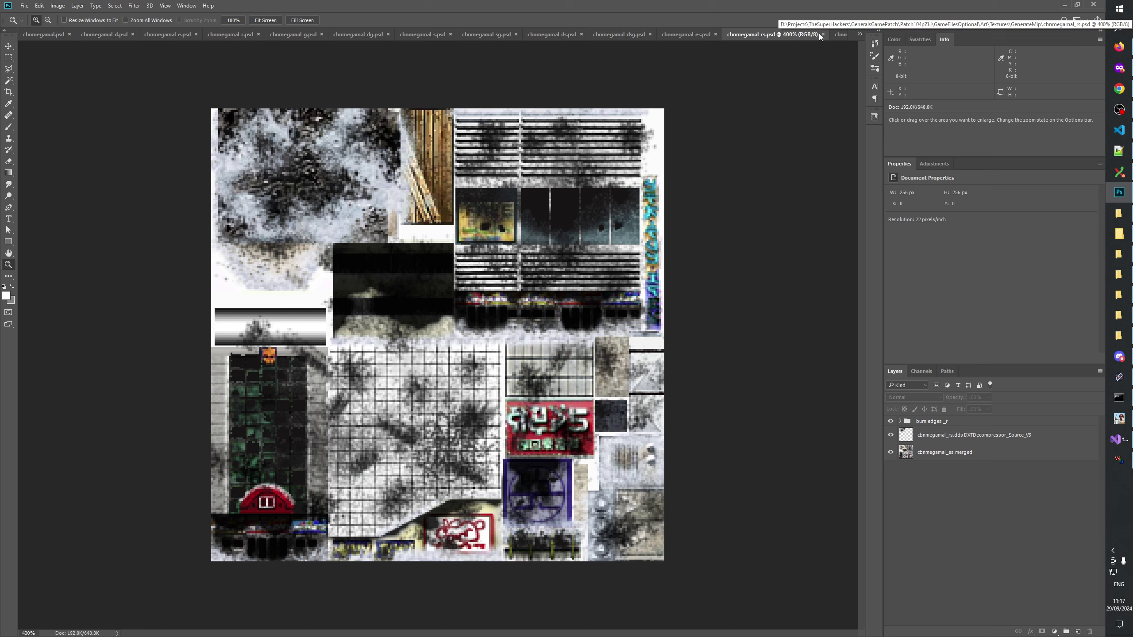
left_click(839, 35)
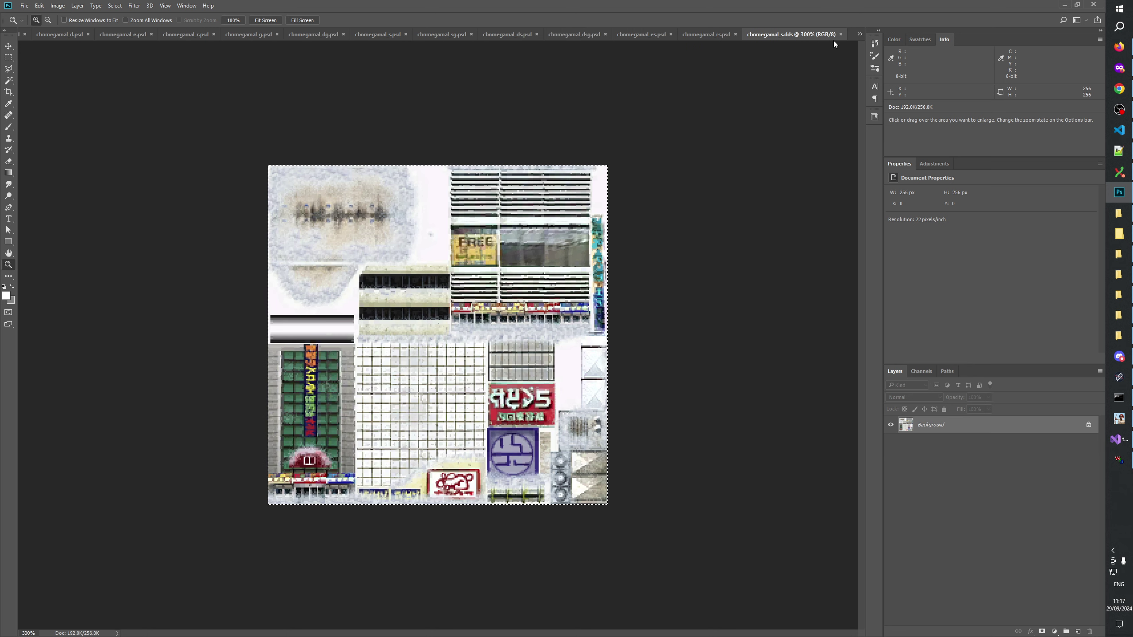
left_click(841, 34)
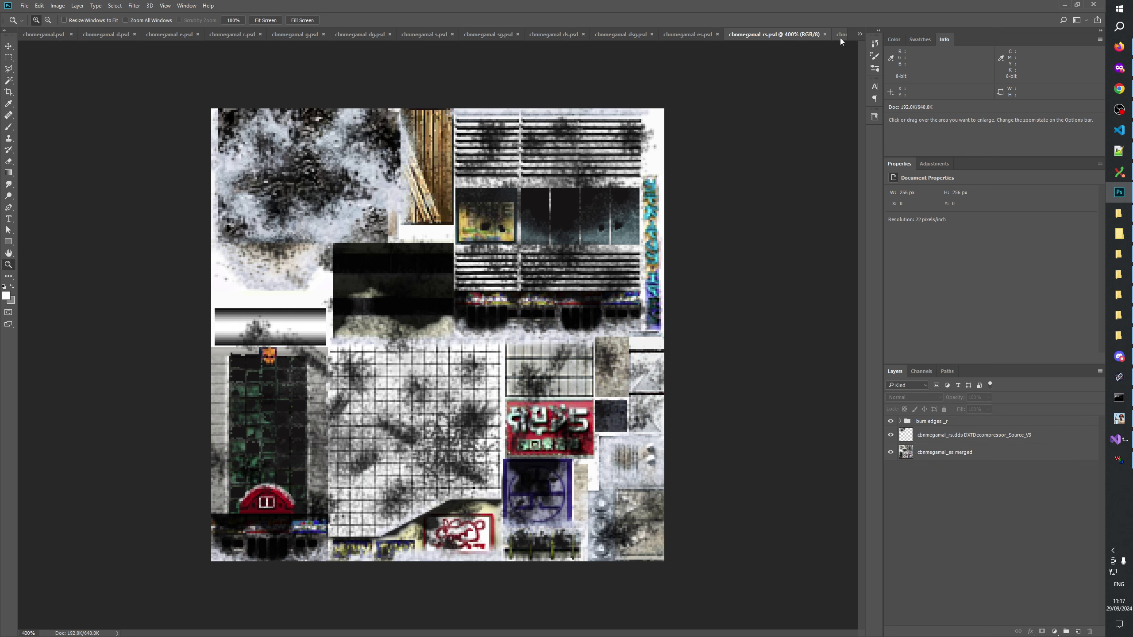
left_click(859, 34)
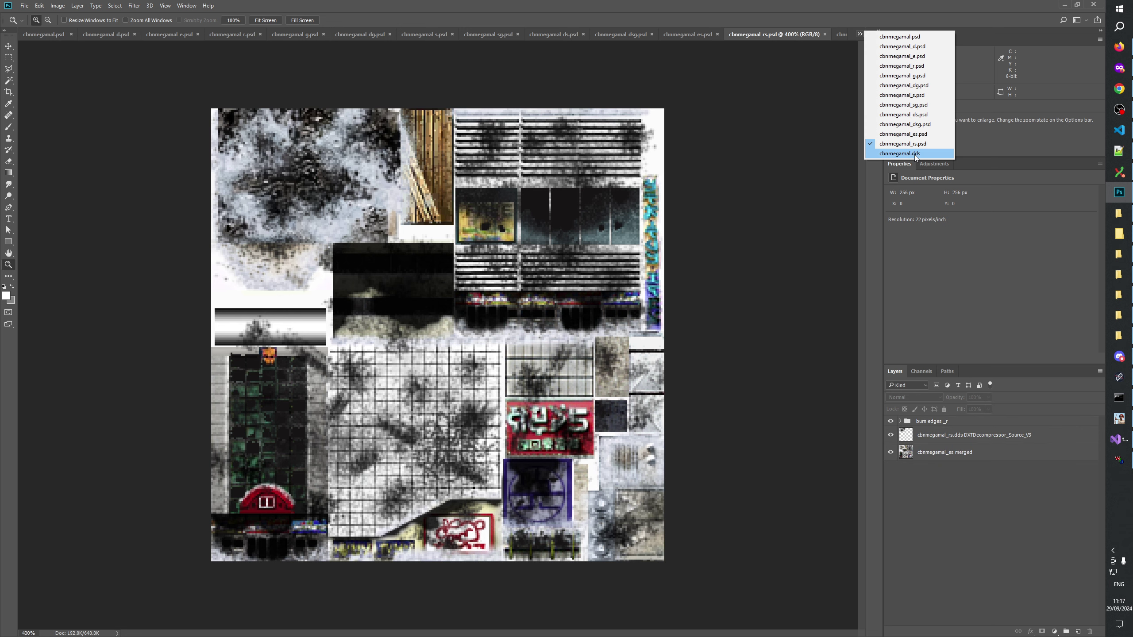
left_click(900, 153)
left_click(841, 33)
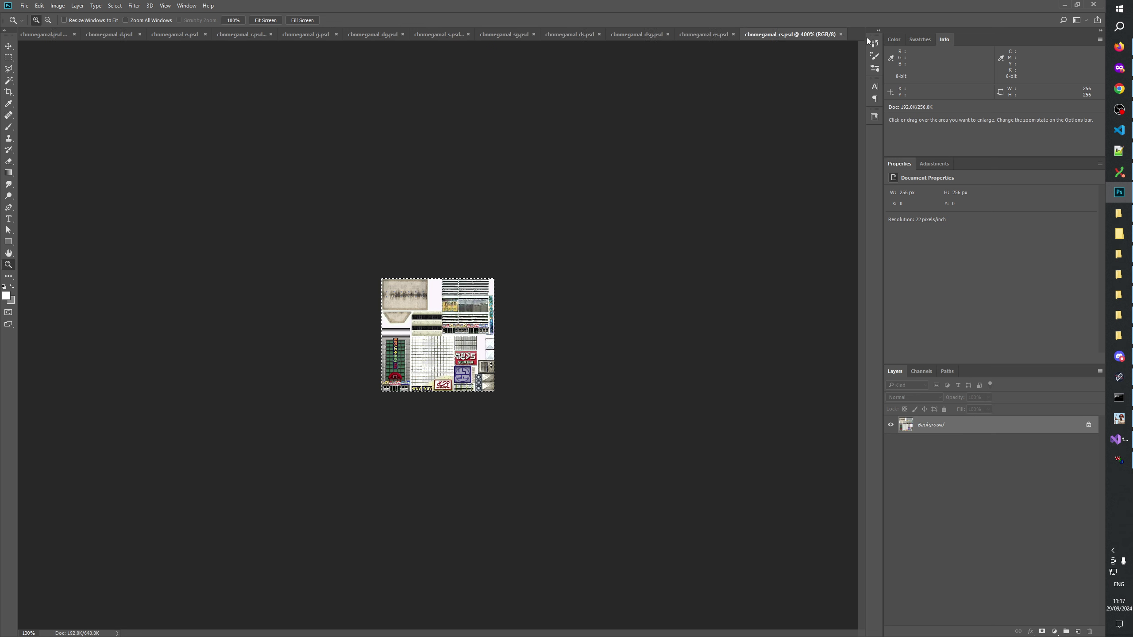
Close all the snow variant PSDs from cbnmegamal_rs.psd back to cbnmegamal_s.psd, leaving the non-snow PSDs open
left_click(841, 35)
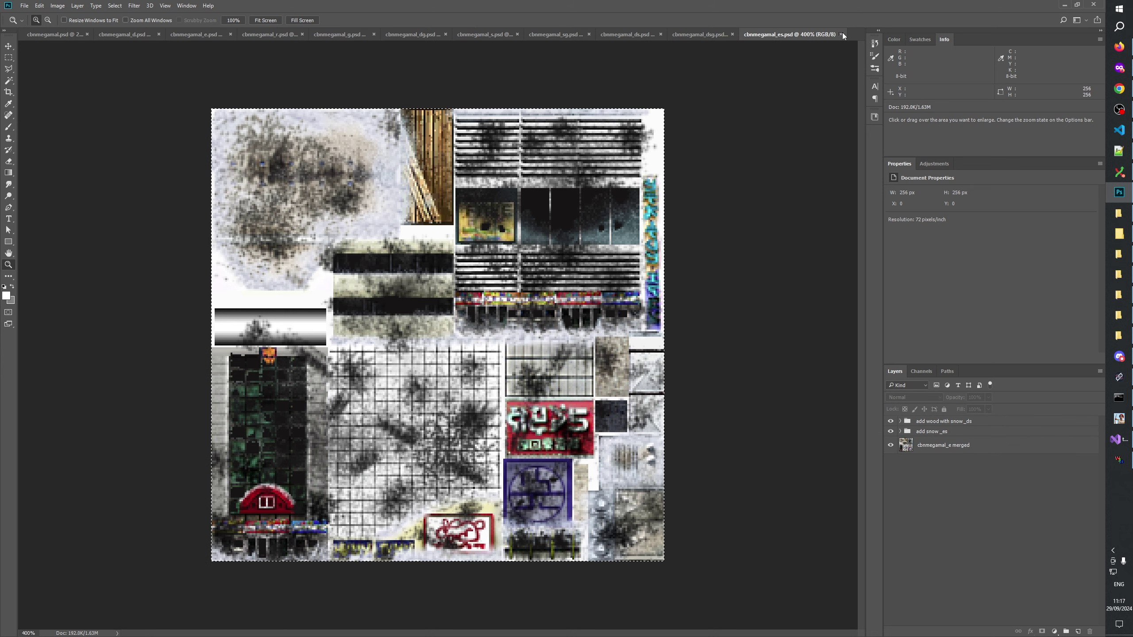
left_click(842, 32)
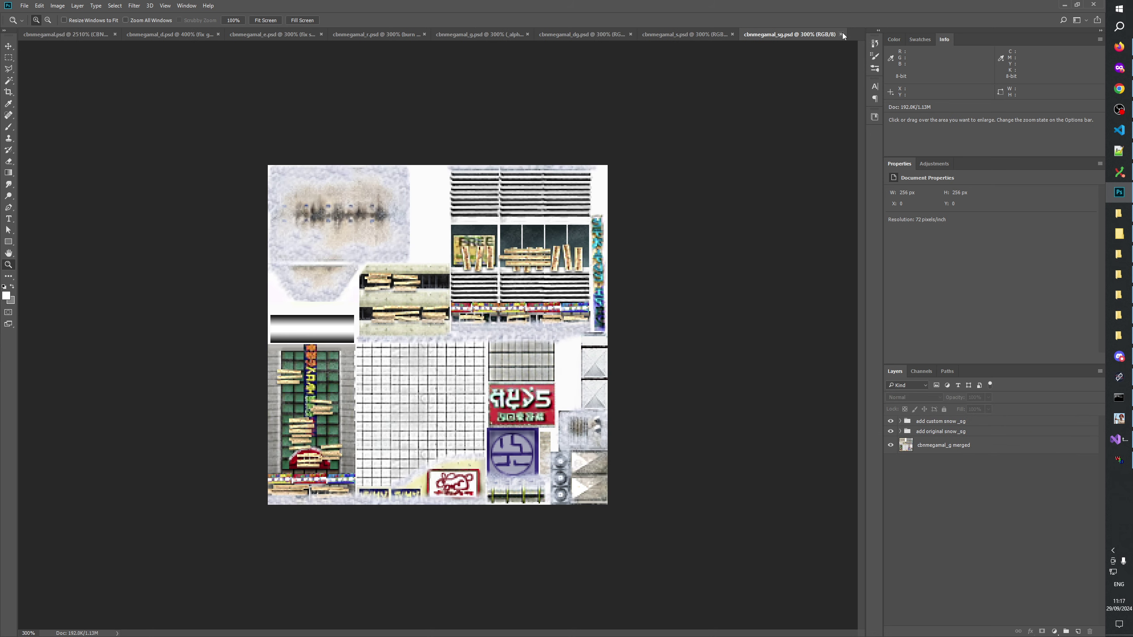
left_click(843, 33)
left_click(842, 34)
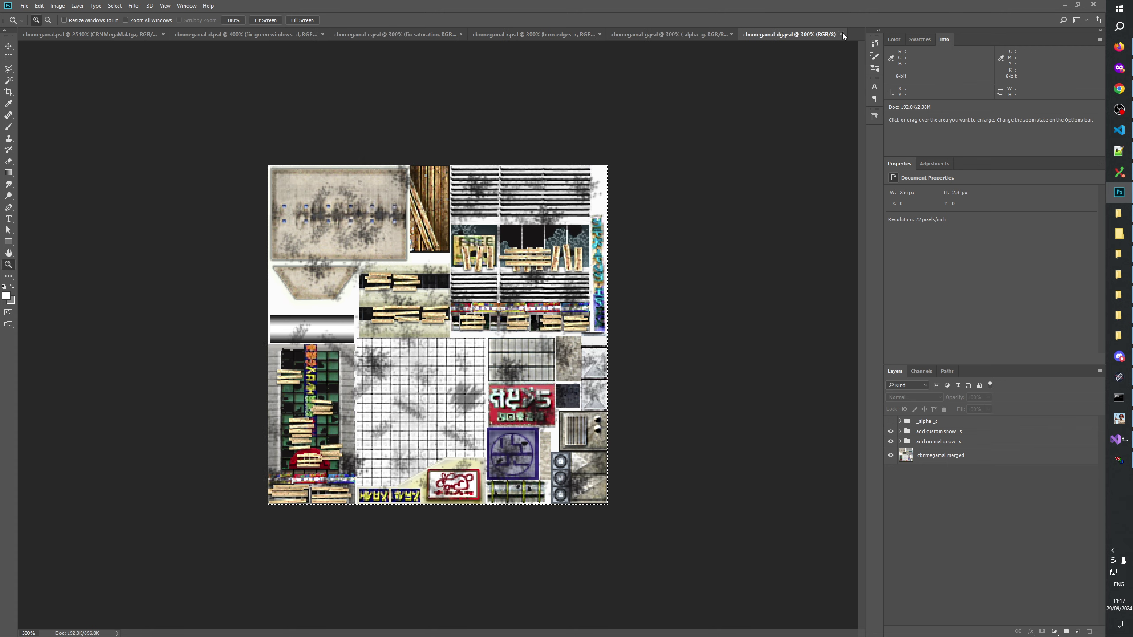
left_click(1120, 338)
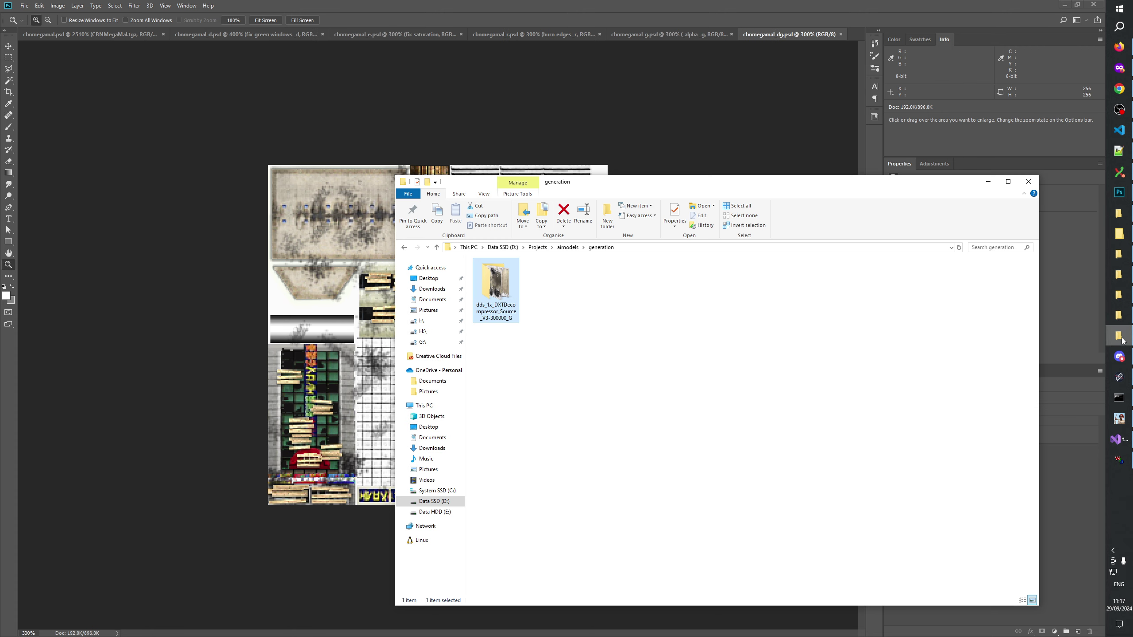
left_click(1121, 339)
left_click(1120, 233)
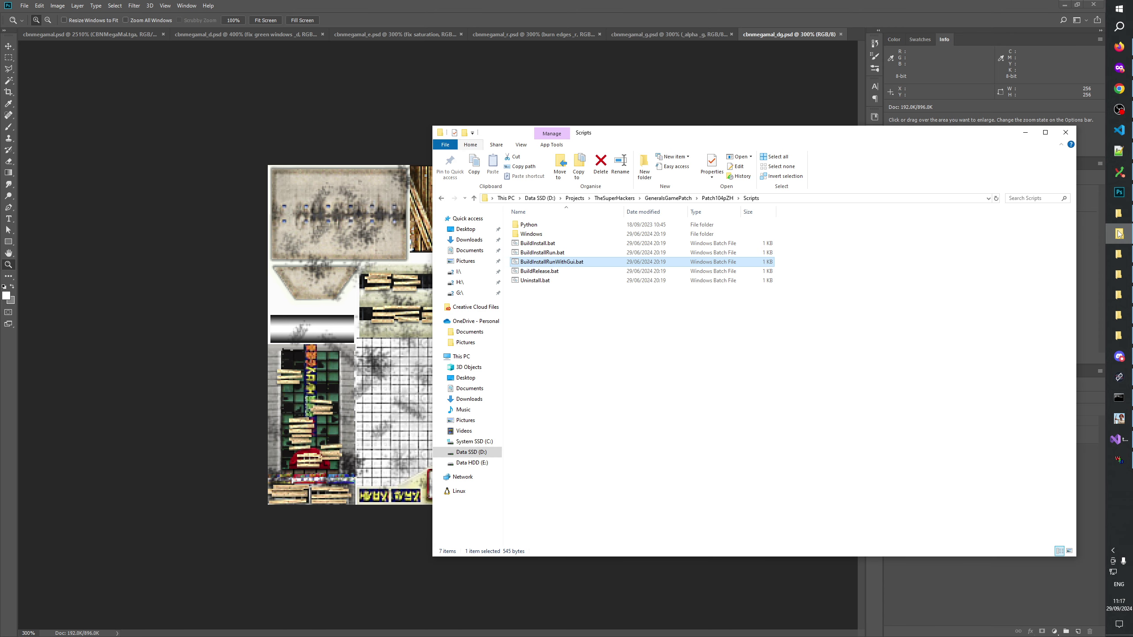
left_click(1120, 234)
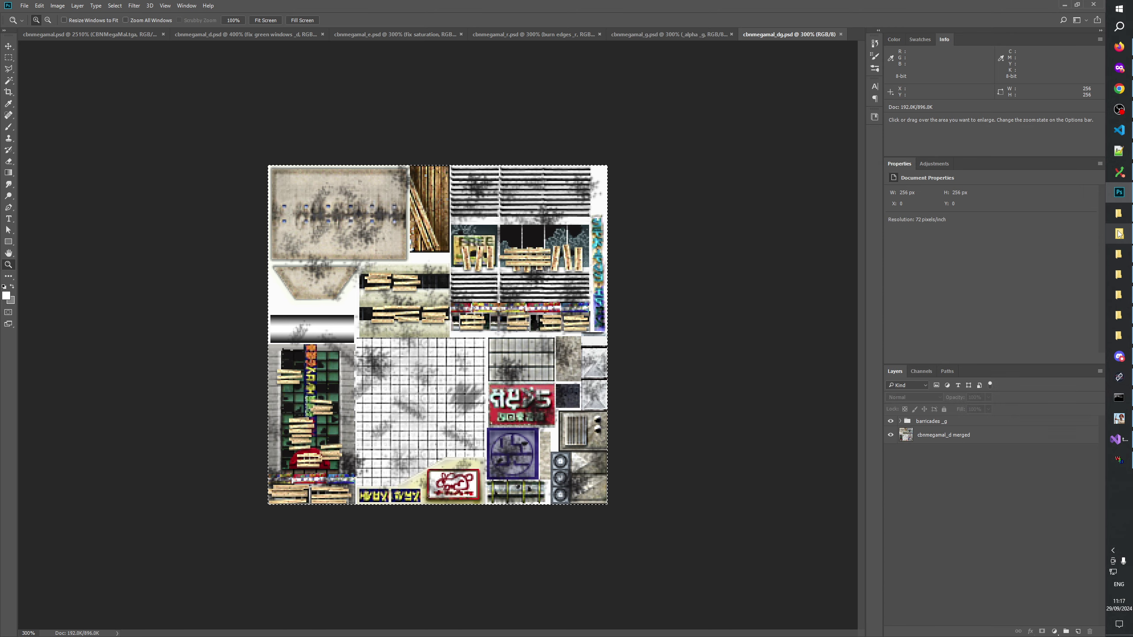
Close cbnmegamal_e.psd and cbnmegamal_r.psd, keeping the other cbnmegamal documents open
left_click(1124, 261)
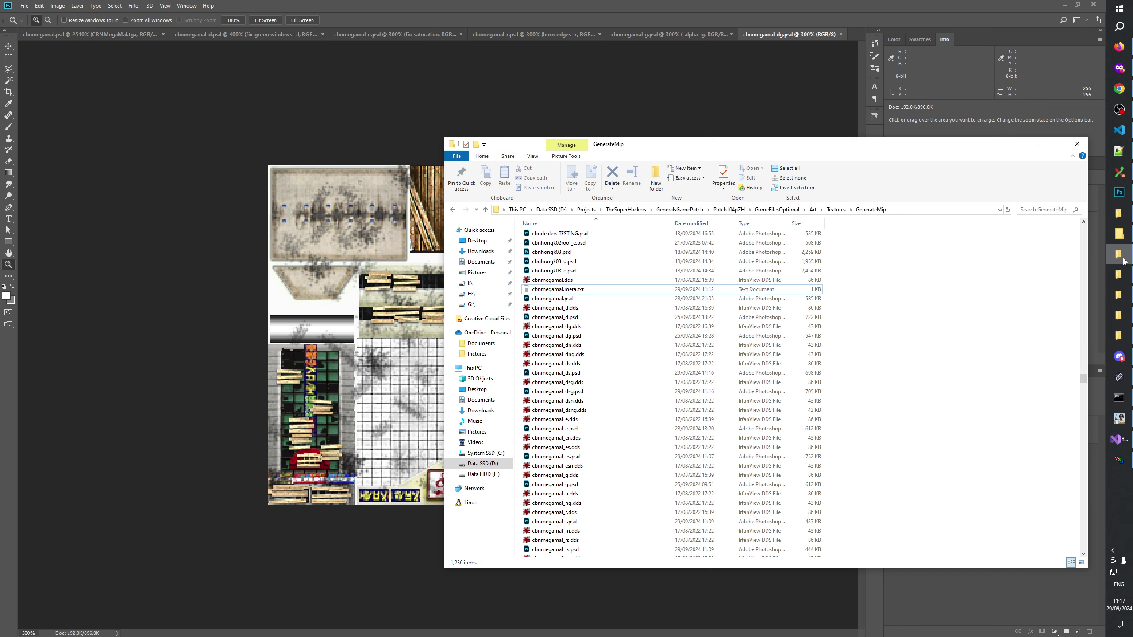
left_click(393, 33)
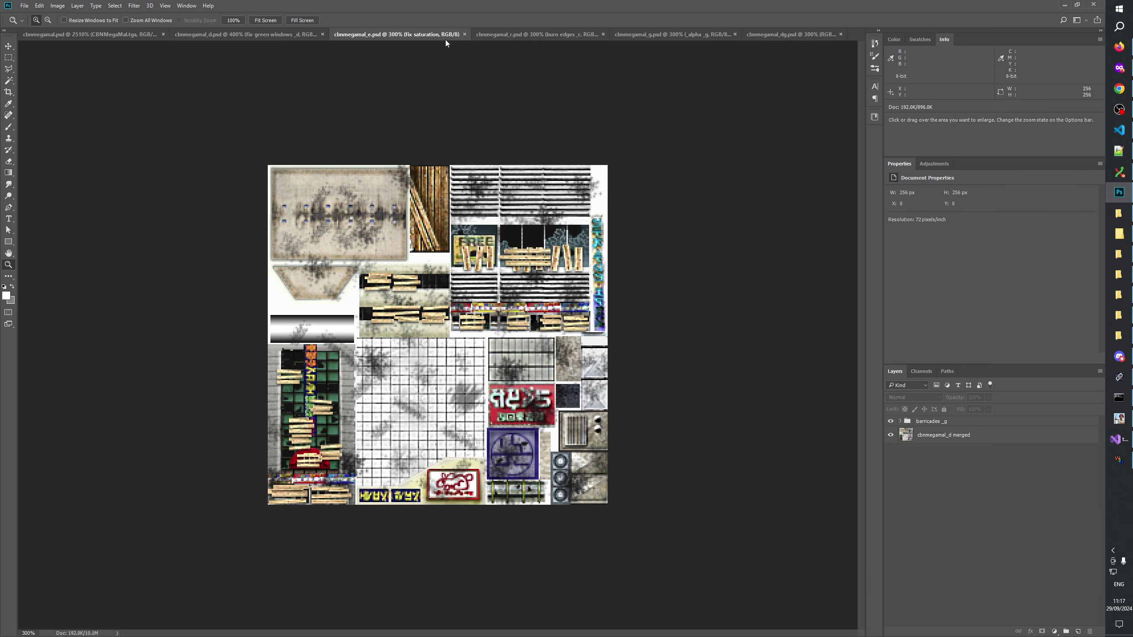
left_click(464, 34)
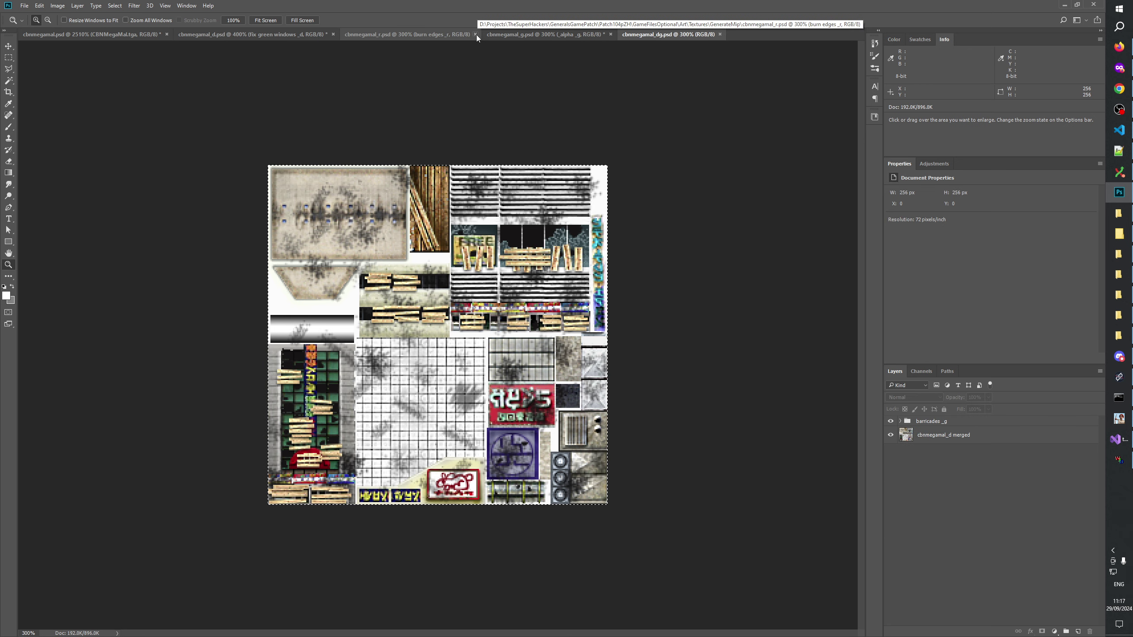
left_click(433, 35)
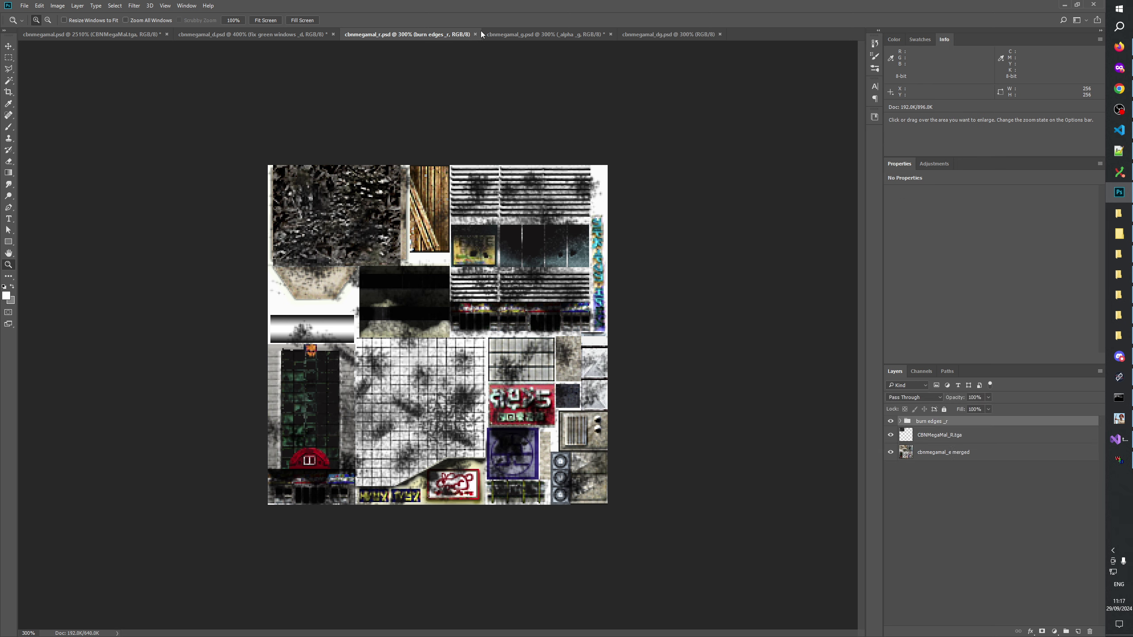
left_click(476, 35)
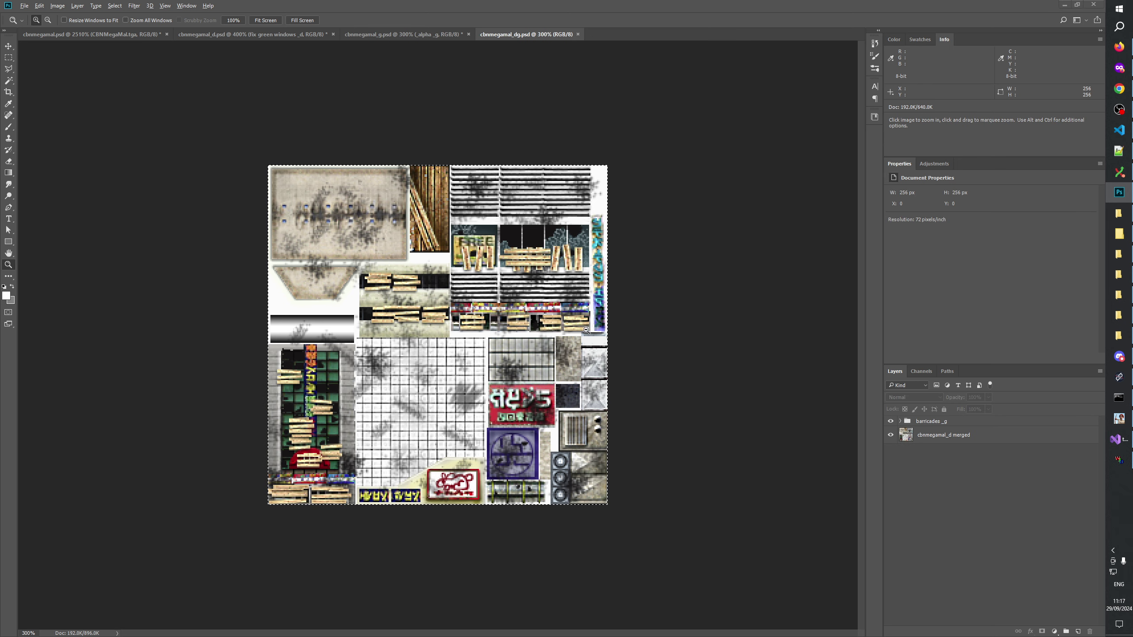
In the GenerateMip folder, preview the night textures cbnmegamal_esn.dds and cbnmegamal_en.dds and close each preview
key("alt+Tab")
left_click(574, 447)
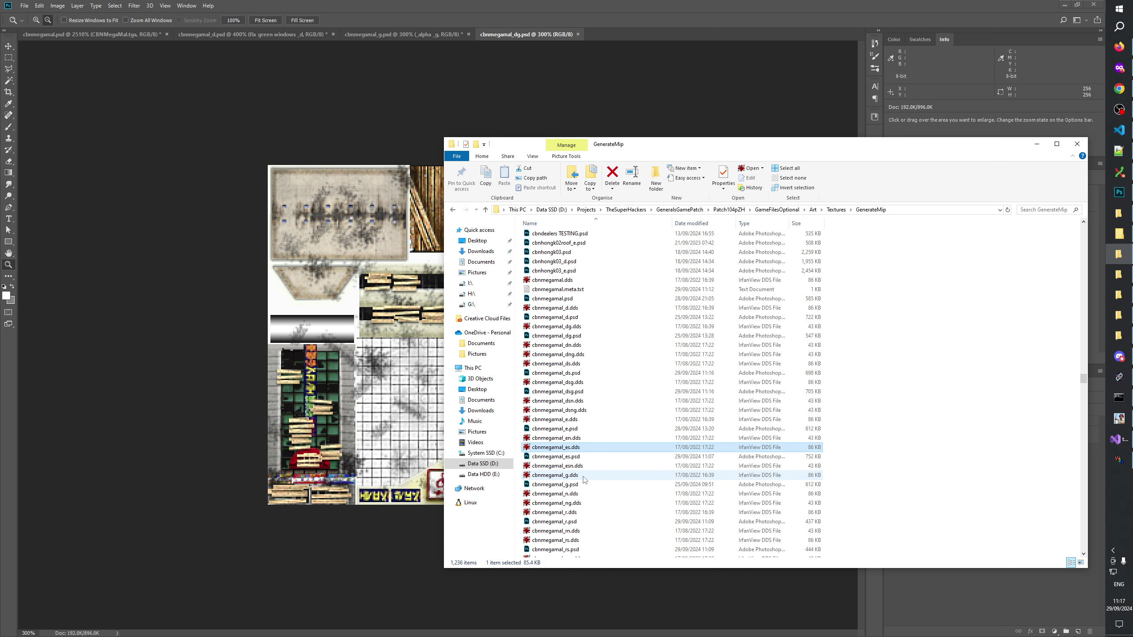
left_click(570, 465)
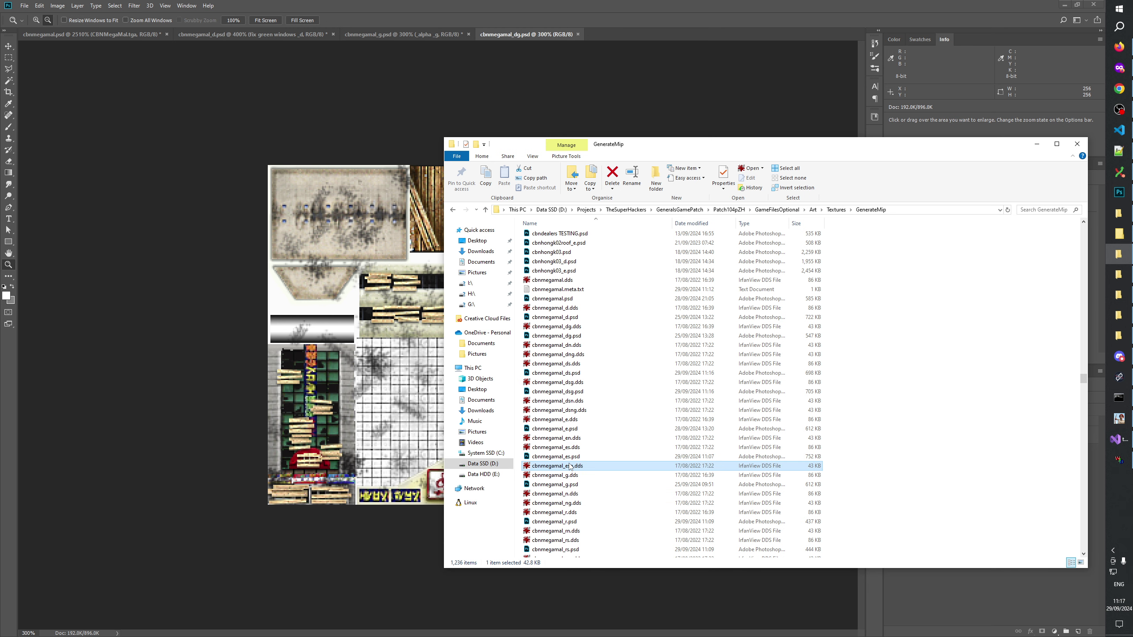
double_click(567, 467)
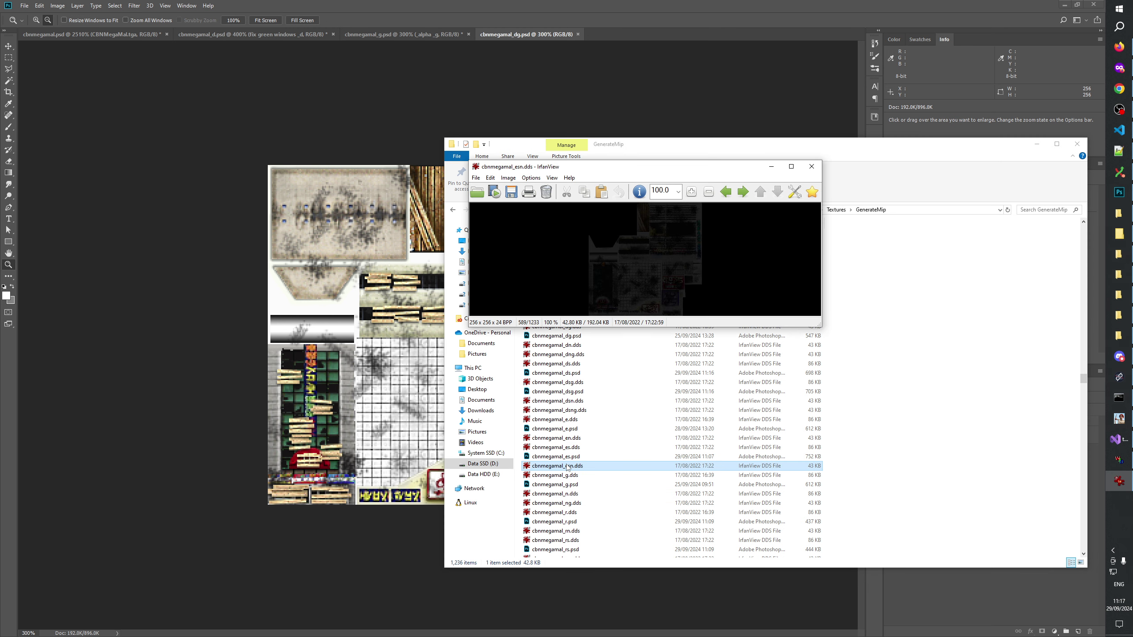
left_click(811, 167)
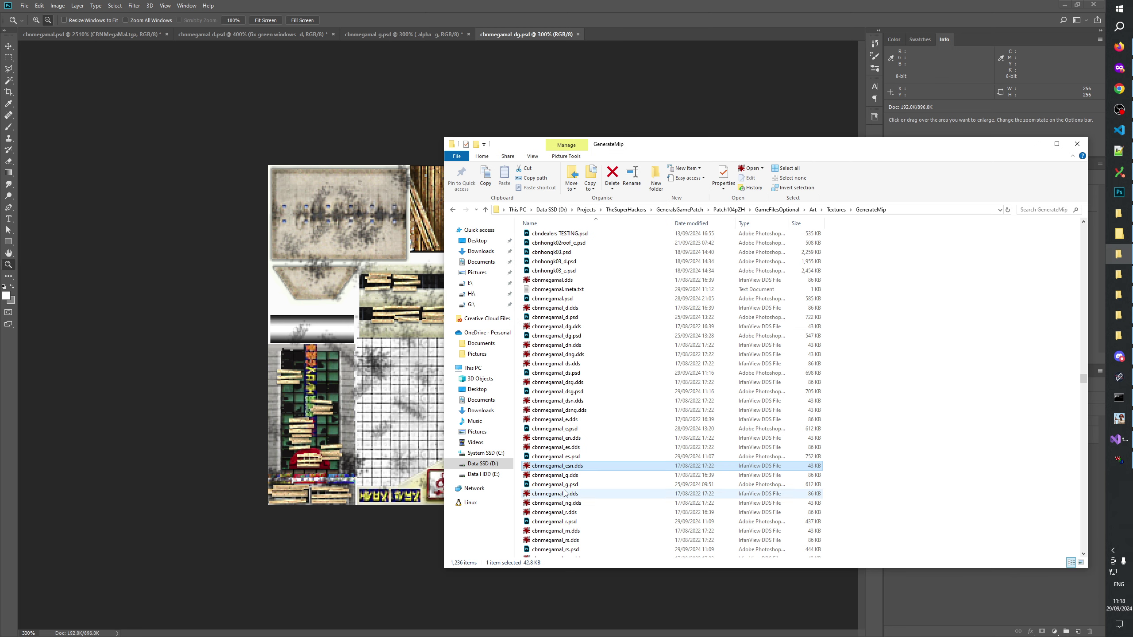
double_click(569, 438)
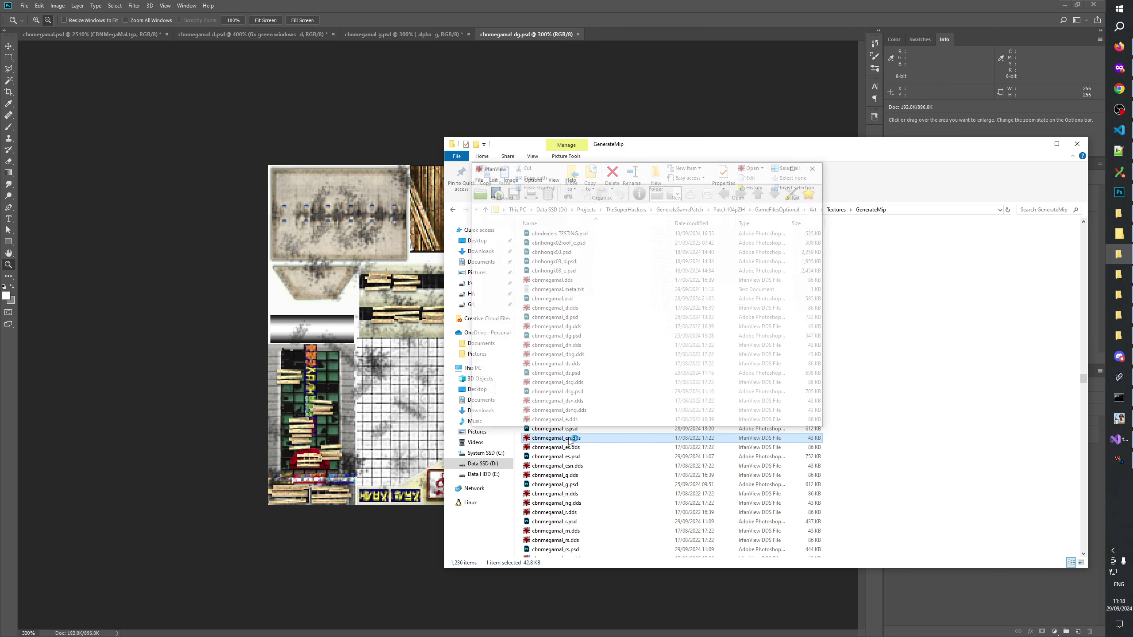
left_click(811, 166)
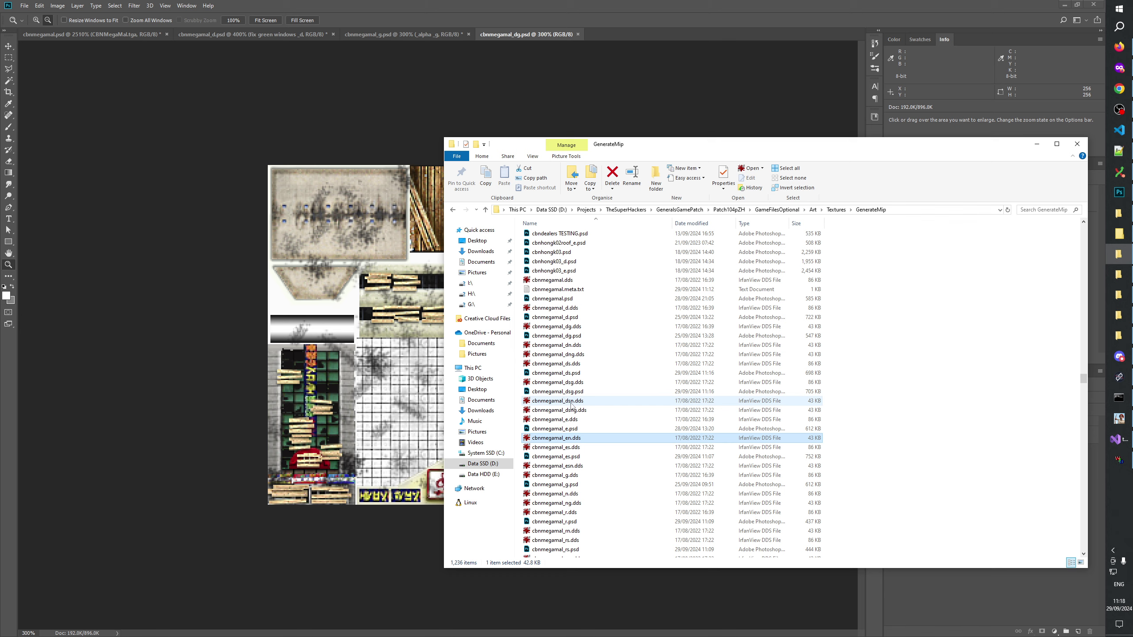
Preview the night textures cbnmegamal_rn.dds and cbnmegamal_rsn.dds, and list the materials of the loaded models in W3D Viewer
double_click(572, 531)
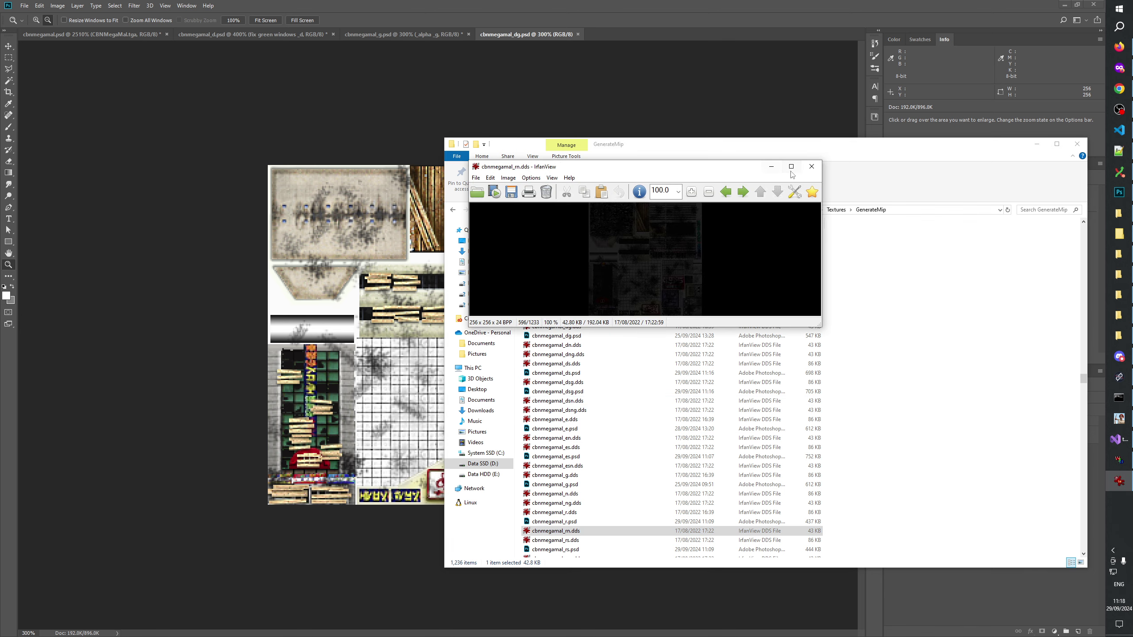
left_click(811, 166)
scroll(627, 442, "down", 1)
double_click(624, 533)
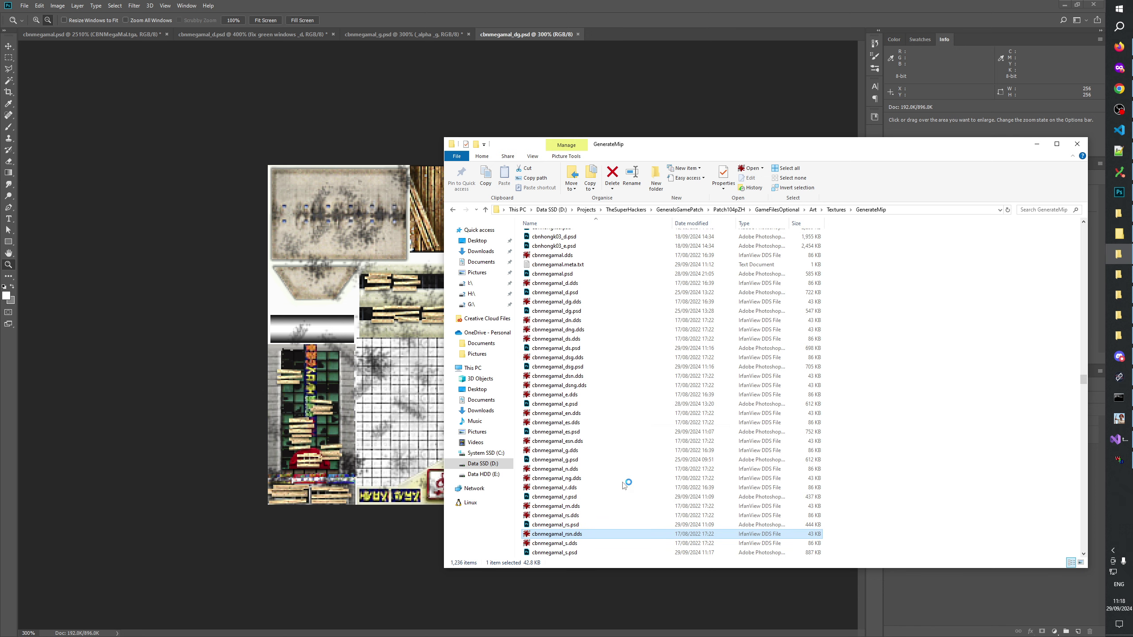
left_click(812, 167)
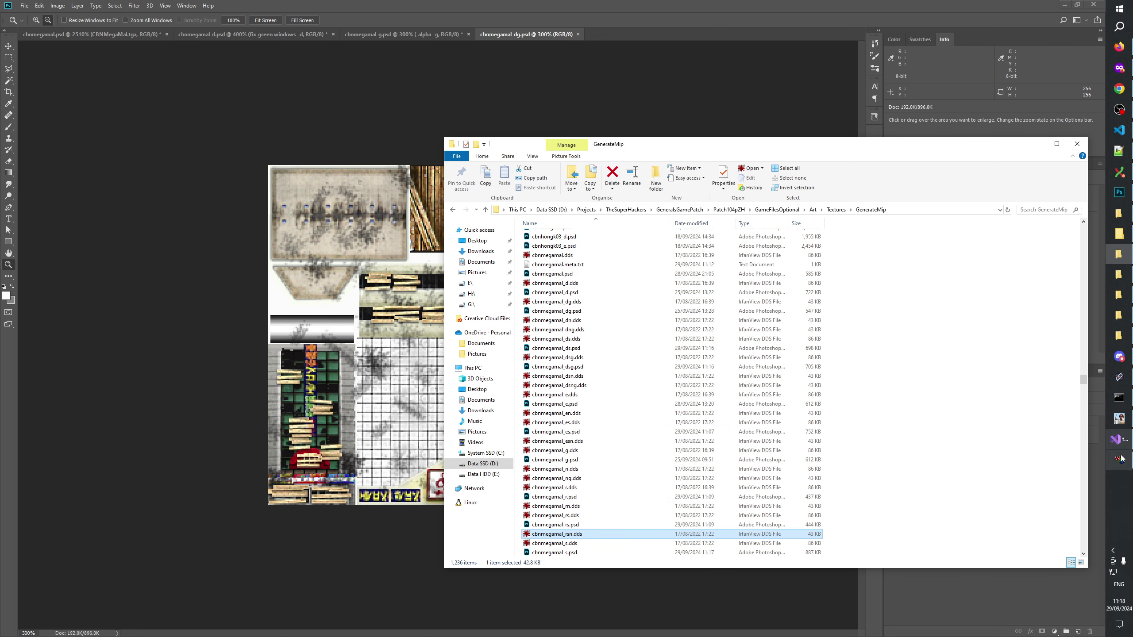
key("alt+Tab")
left_click(262, 76)
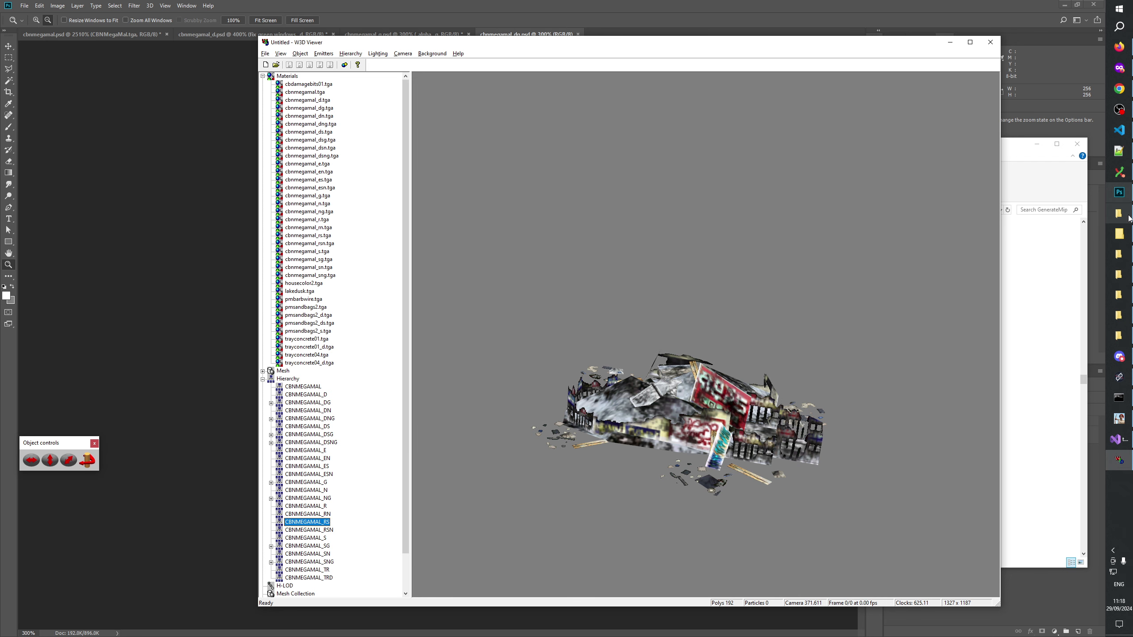
Switch to Visual Studio Code and open ModBundleOptionalItems.json from the Patch104pZH project files
left_click(1118, 131)
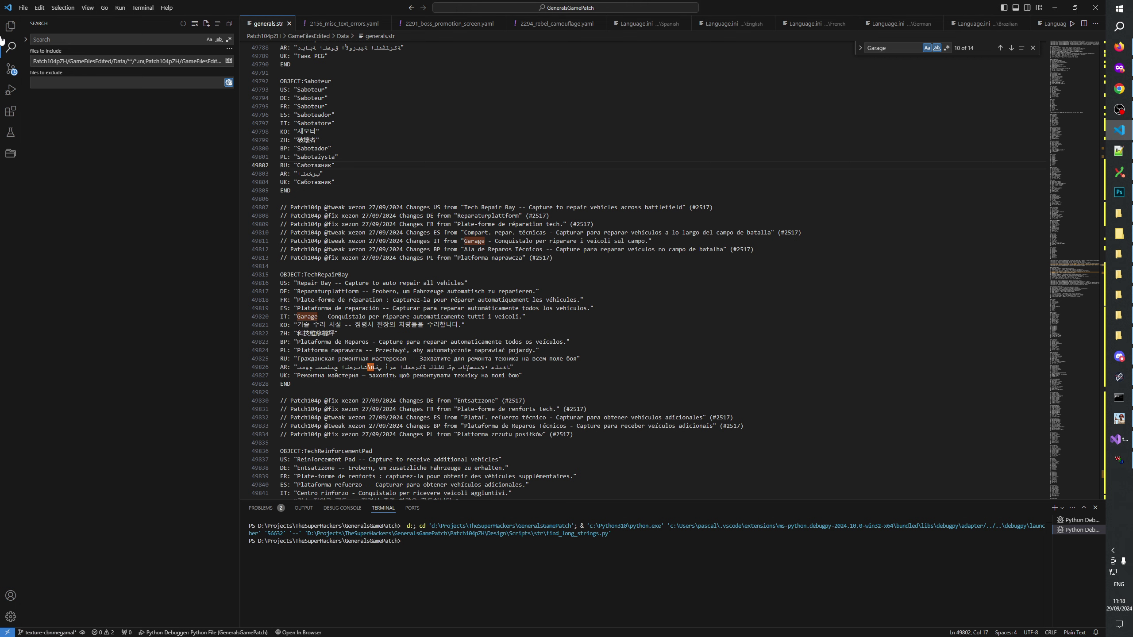
left_click(10, 25)
scroll(121, 469, "down", 1)
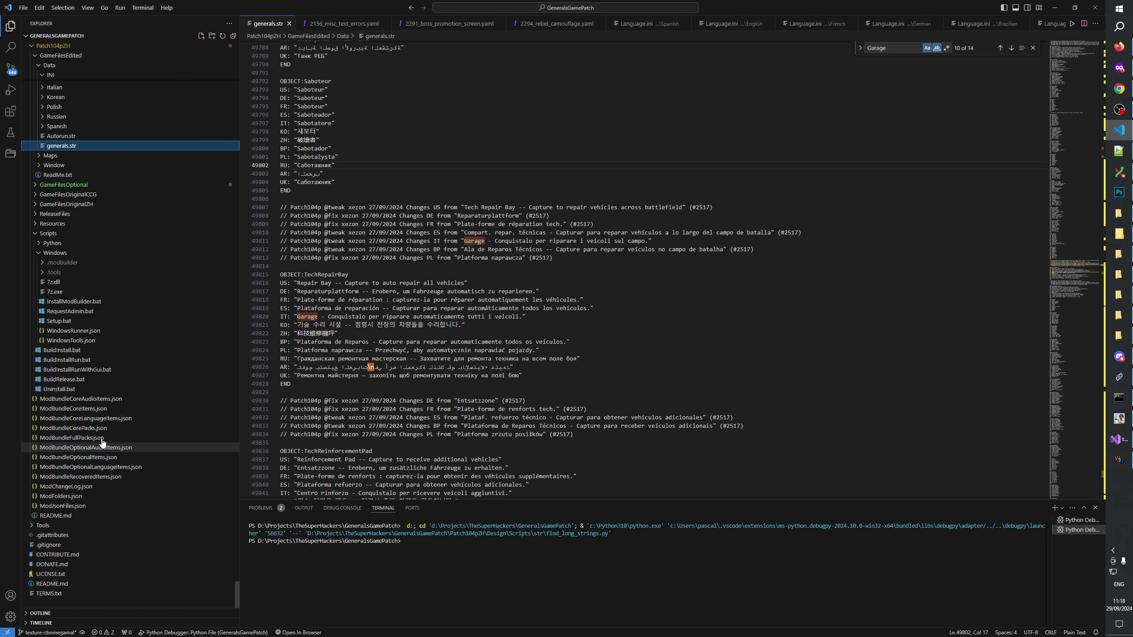
left_click(95, 448)
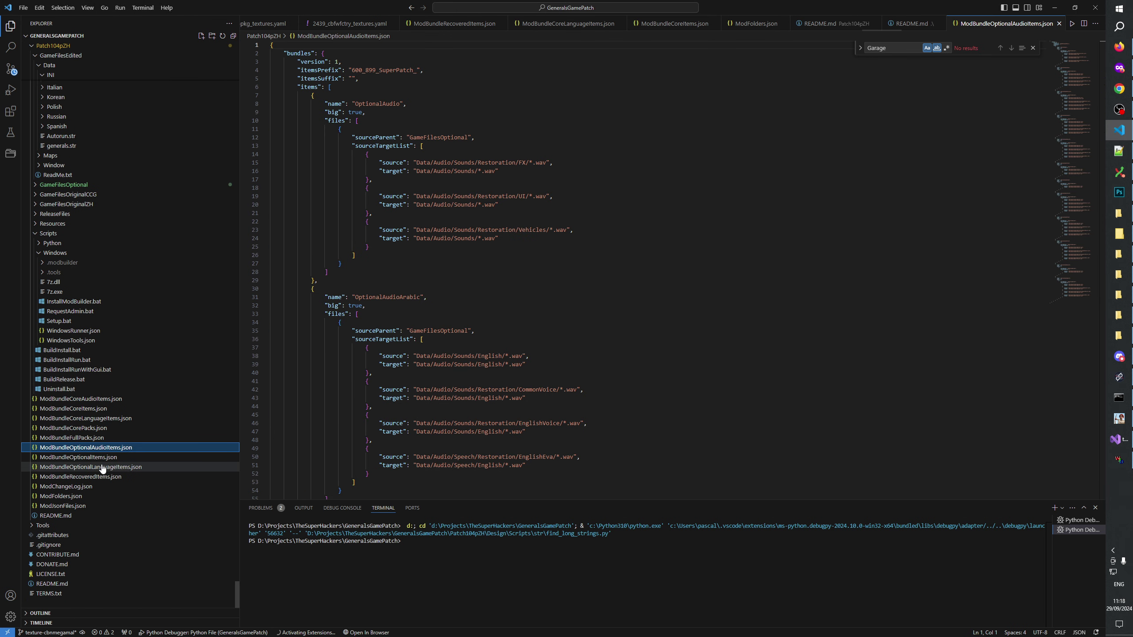
left_click(91, 457)
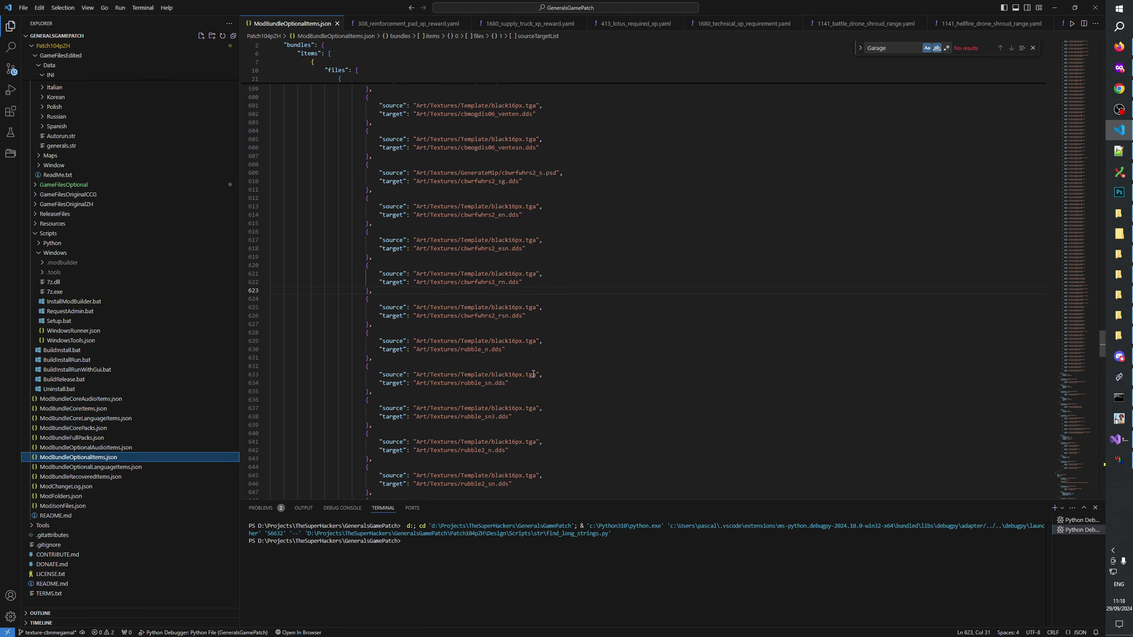
Duplicate the cbmogdis06_ventesn.dds entry directly below itself and set the copy's target to Art/Textures/cbnmegamal_en.dds
scroll(534, 374, "up", 3)
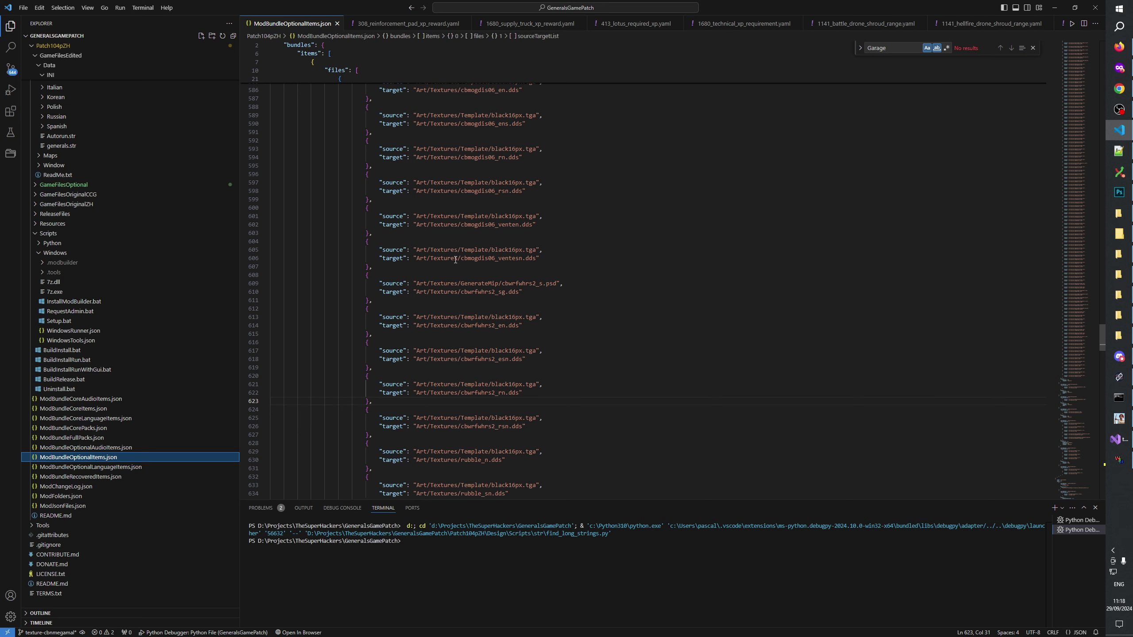
left_click_drag(404, 265, 365, 241)
key("ctrl+c")
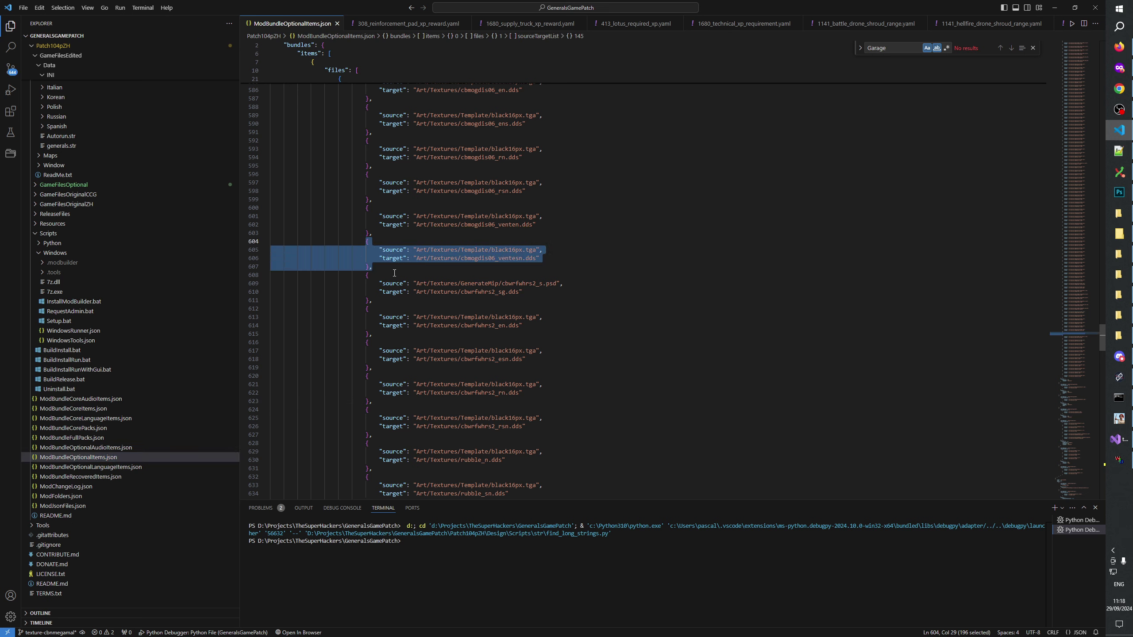
left_click(385, 269)
key("Return")
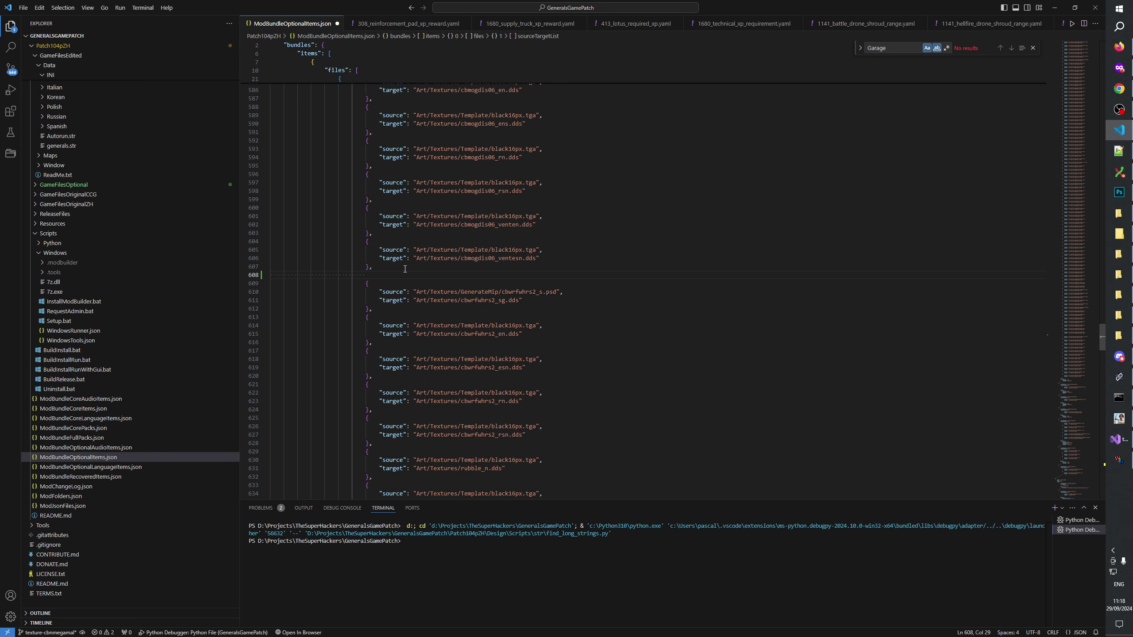
key("ctrl+v")
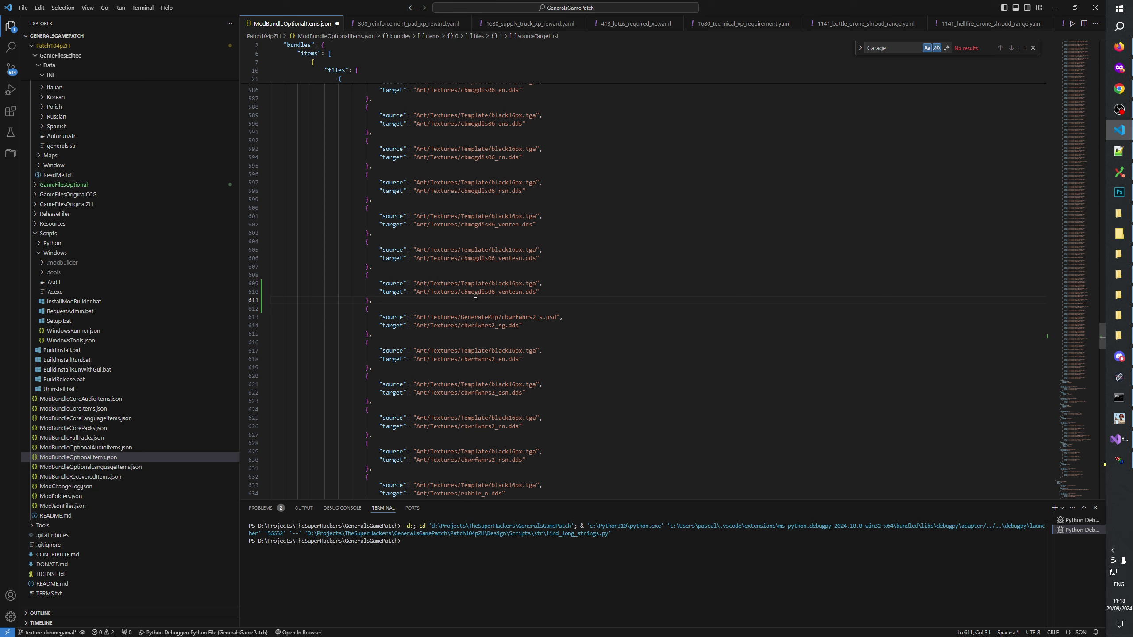
left_click_drag(468, 291, 522, 291)
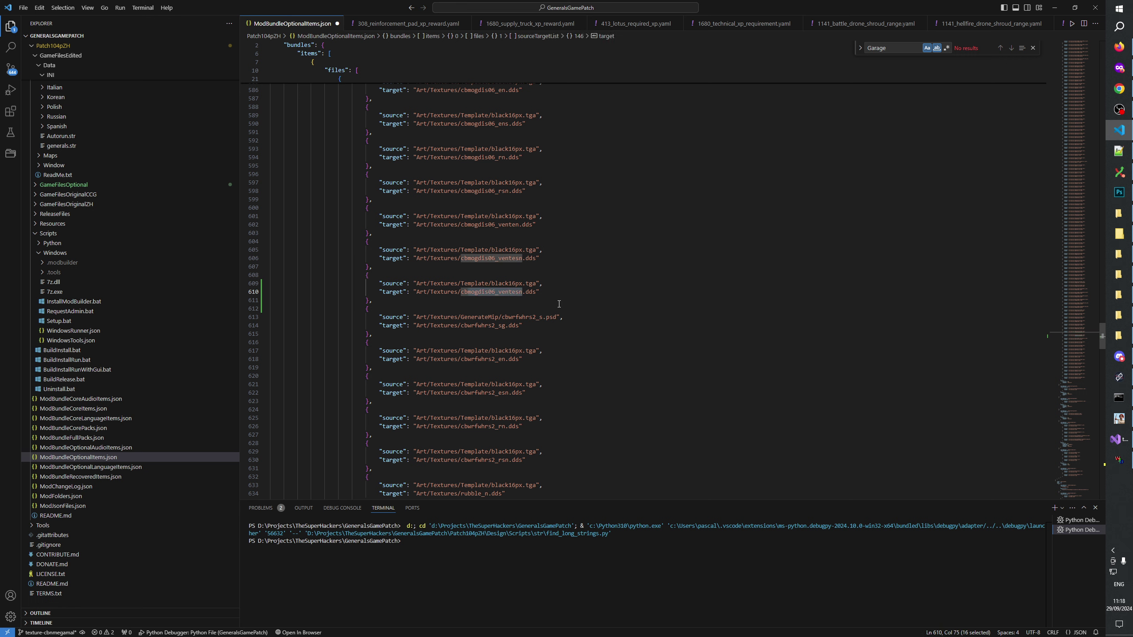
type("nmegamal")
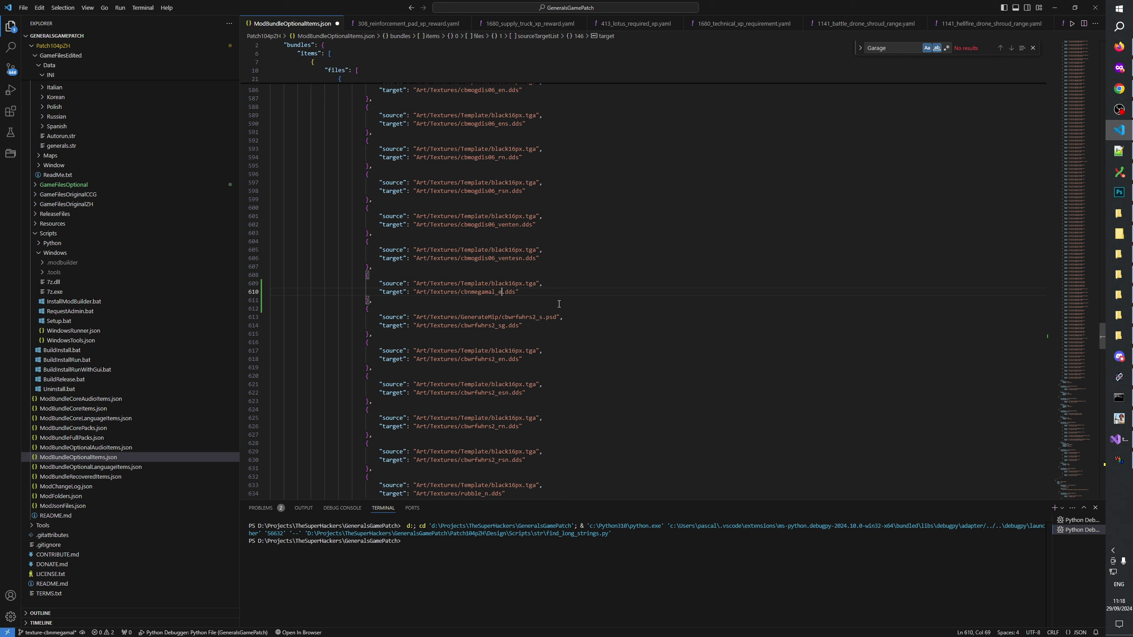
Add two copies of the cbnmegamal_en.dds entry below it, with targets cbnmegamal_esn.dds and cbnmegamal_rn.dds
left_click_drag(370, 283, 384, 302)
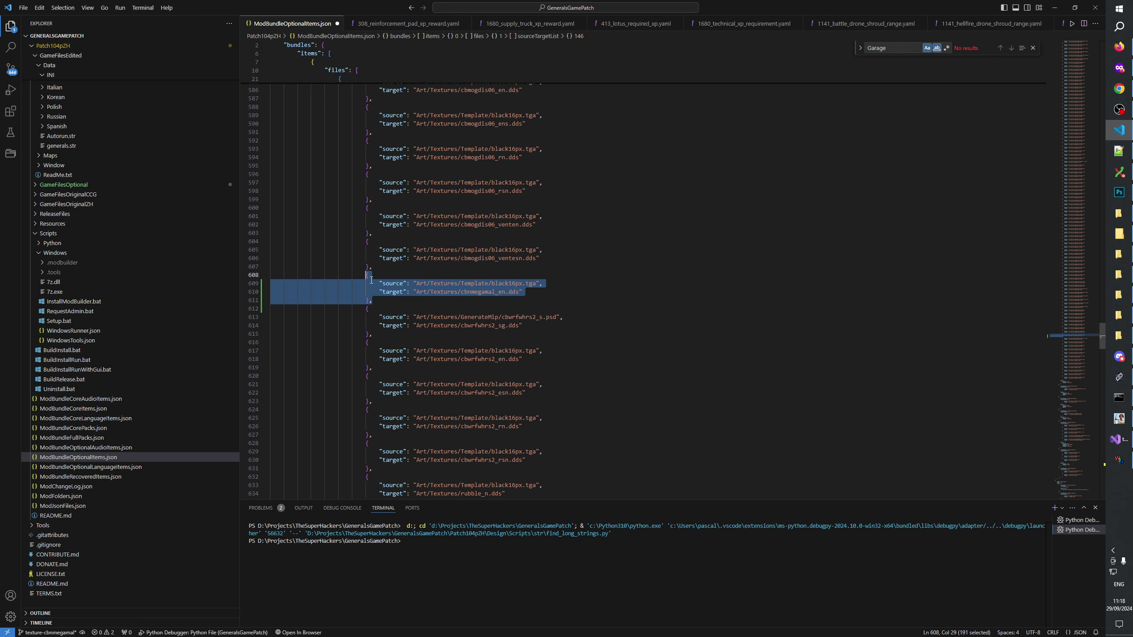
left_click(392, 305)
type("{ \"source\": \"Art/Textures/Template/black16px.tga\", \"target\": \"Art/Textures/cbnmegamal_en.dds\" },")
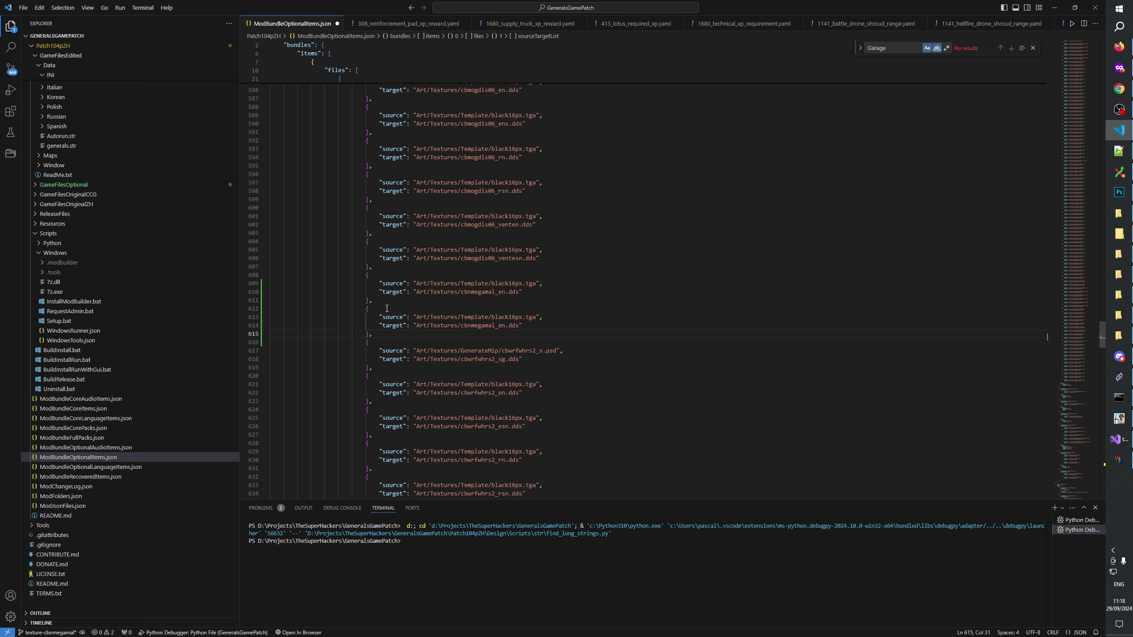
type("s")
left_click(418, 335)
type("{     \"source\": \"Art/Textures/Template/black16px.tga\",     \"target\": \"Art/Textures/cbnmegamal_en.dds\" },")
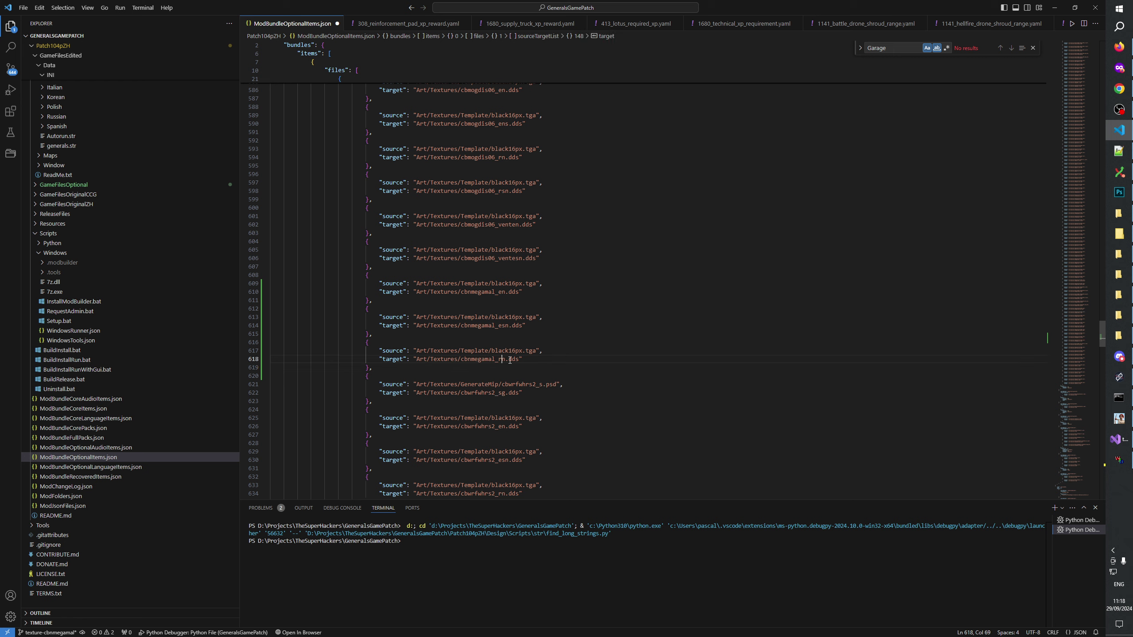
Add a fourth black16px.tga entry below the cbnmegamal_rn.dds one, with target Art/Textures/cbnmegamal_rsn.dds
type("{ \"source\": \"Art/Textures/Template/black16px.tga\", \"target\": \"Art/Textures/cbnmegamal_en.dds\" },")
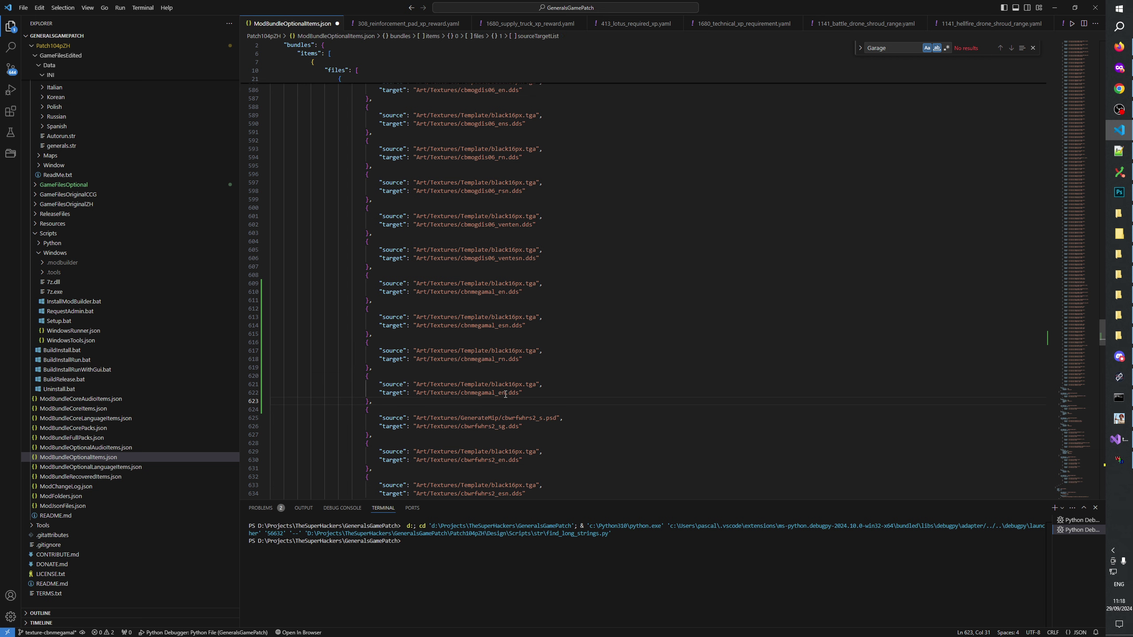
left_click(506, 394)
key("BackSpace")
type("rs")
left_click(545, 402)
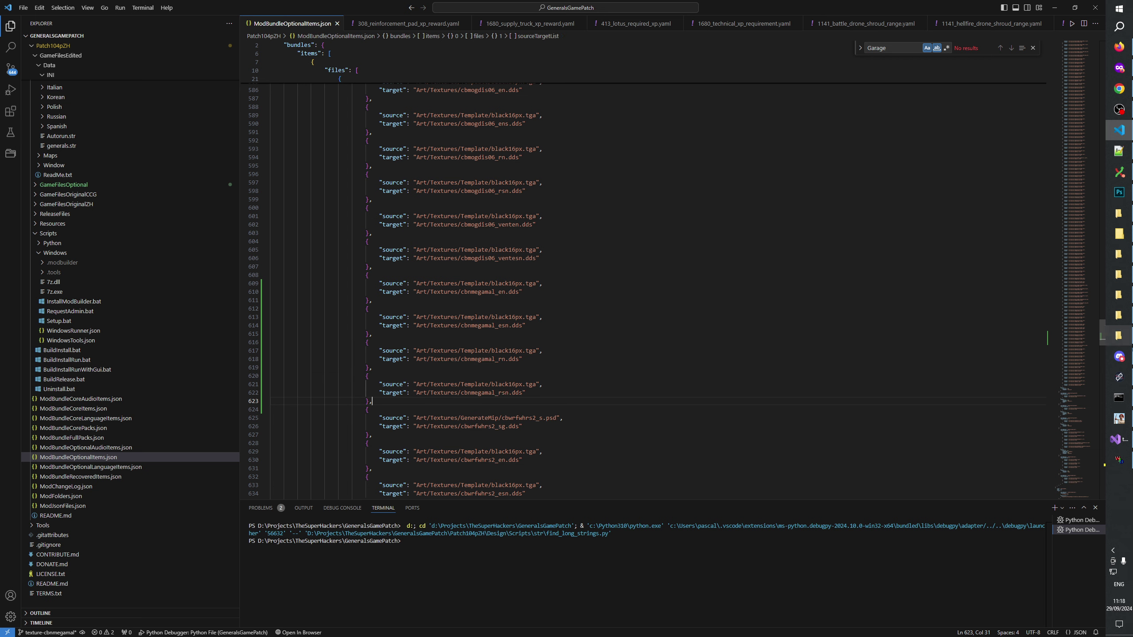
Switch to TextureChangelog.txt in Notepad++ and start a heading line with "cbnmegamal_en, " below the cbnmegamal_dsg section
left_click(1119, 151)
scroll(438, 302, "down", 7)
left_click(71, 465)
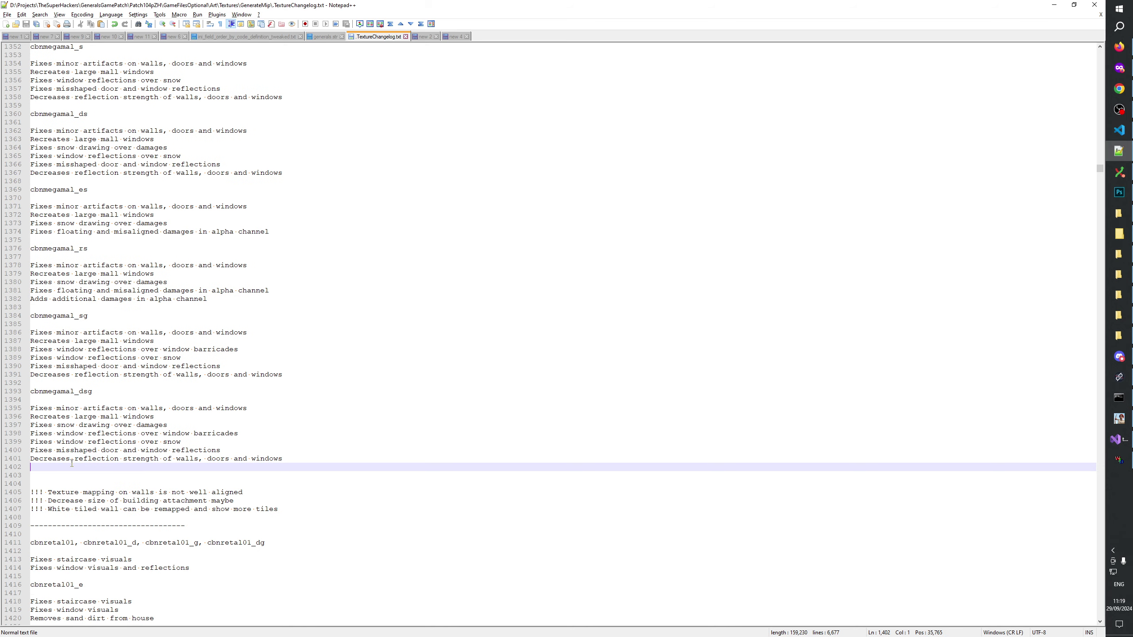
key("Return")
key("Return")
key("Return")
type("cbnme")
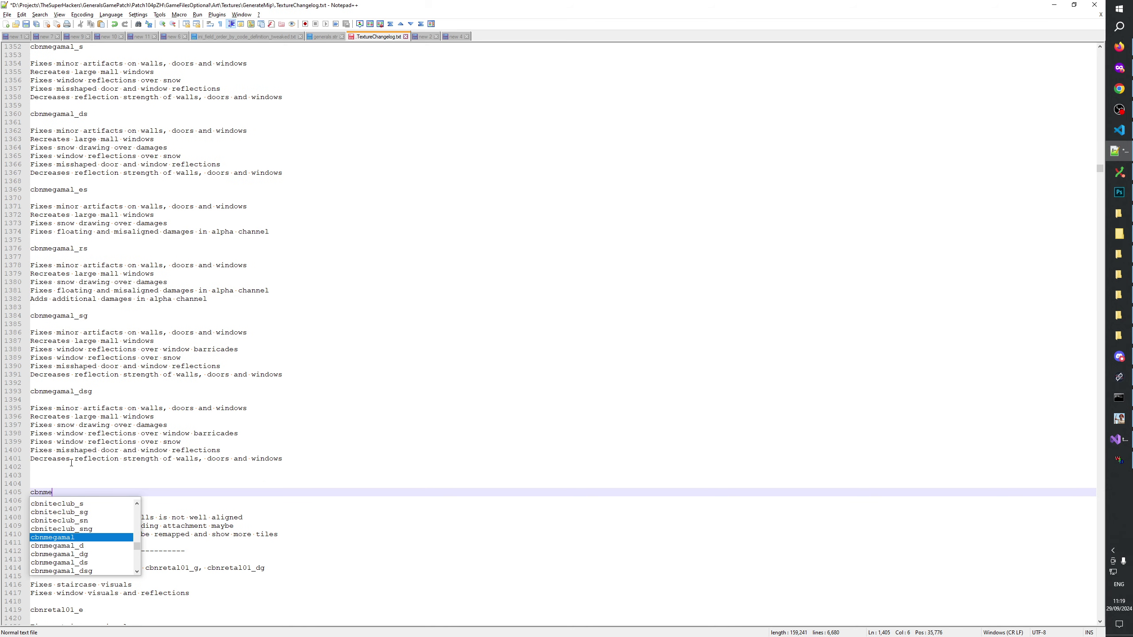
type("gamal_en,")
key("ctrl+shift+Left")
key("ctrl+c")
left_click(111, 489)
type(",")
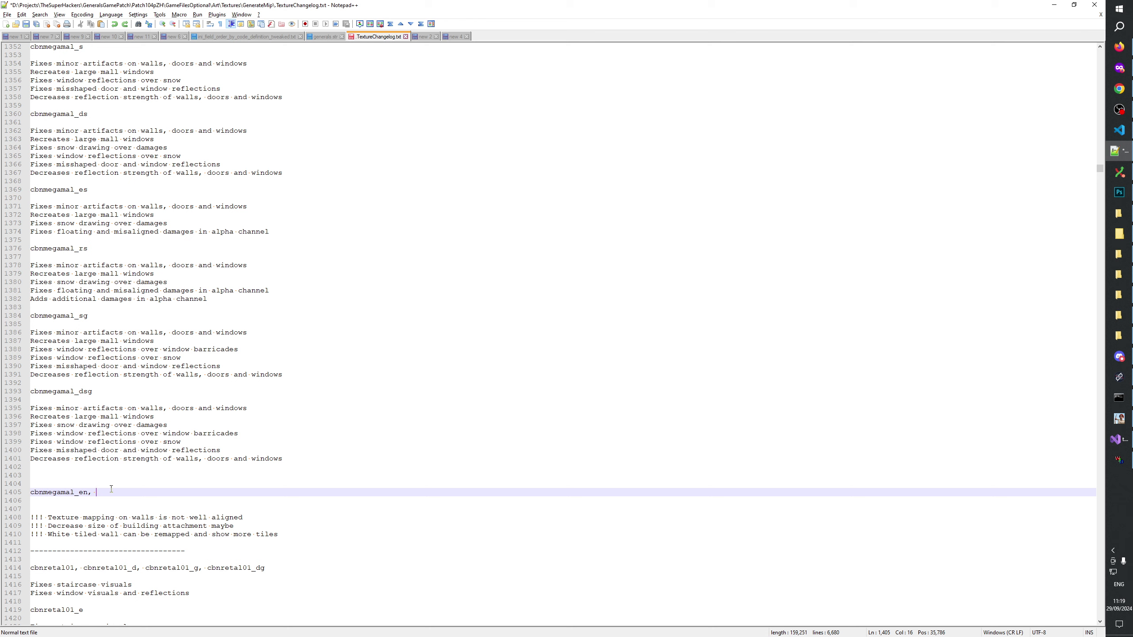
Extend the new heading line with cbnmegamal_rn, cbnmegamal_esn and cbnmegamal_rsn, separated by commas
key("ctrl+v")
key("BackSpace")
key("BackSpace")
type("rn,")
key("ctrl+v")
key("ctrl+v")
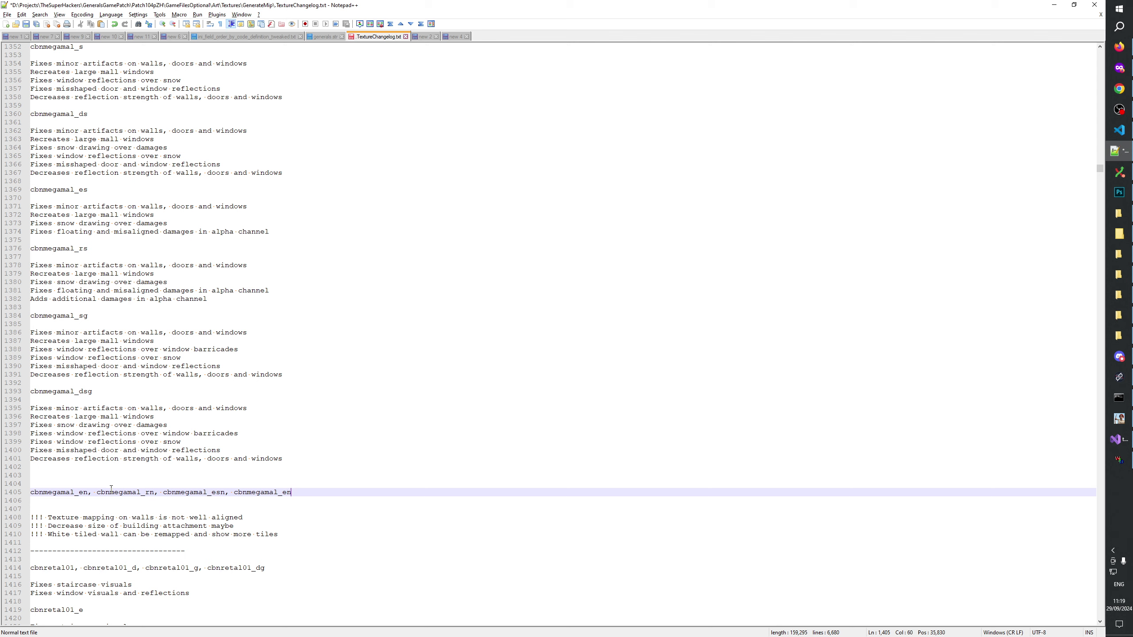
type("rsn")
Add the line "Fixes incorrect night light" below the cbnmegamal_en, rn, esn, rsn heading and save TextureChangelog.txt
key("Return")
key("Return")
type("Fixe")
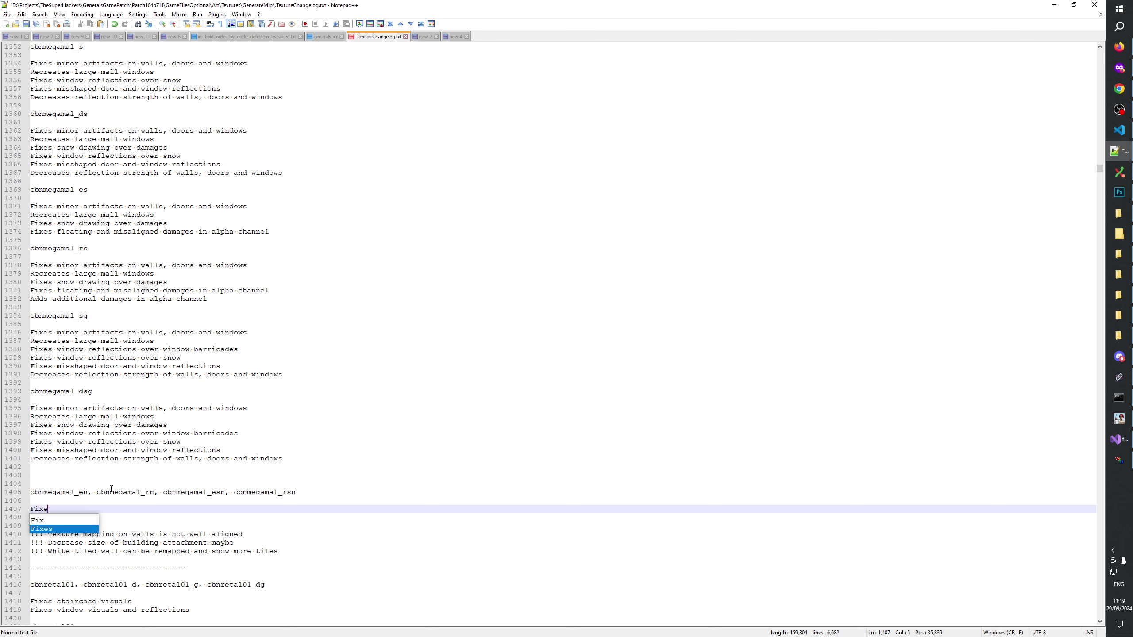
type("s incorrect night light")
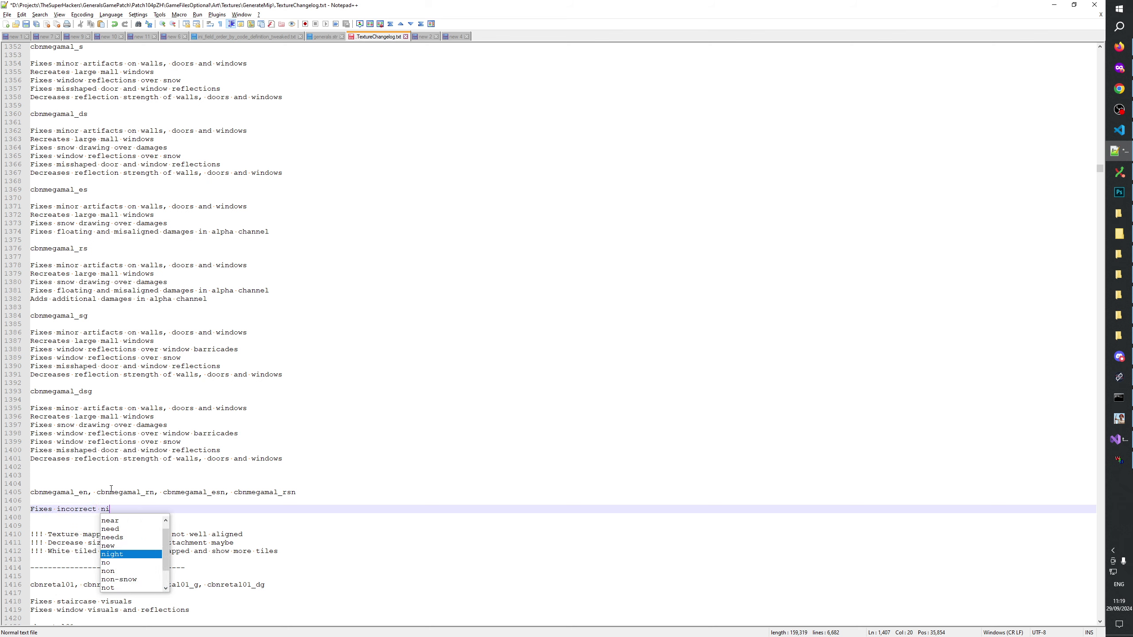
left_click(118, 441)
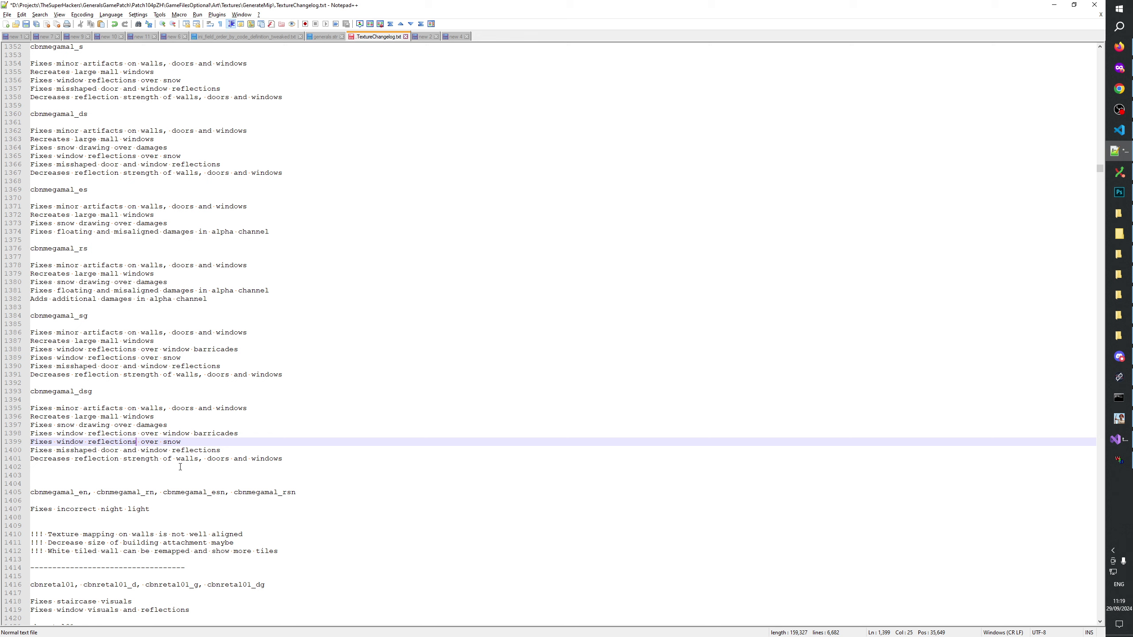
key("ctrl+s")
left_click(178, 509)
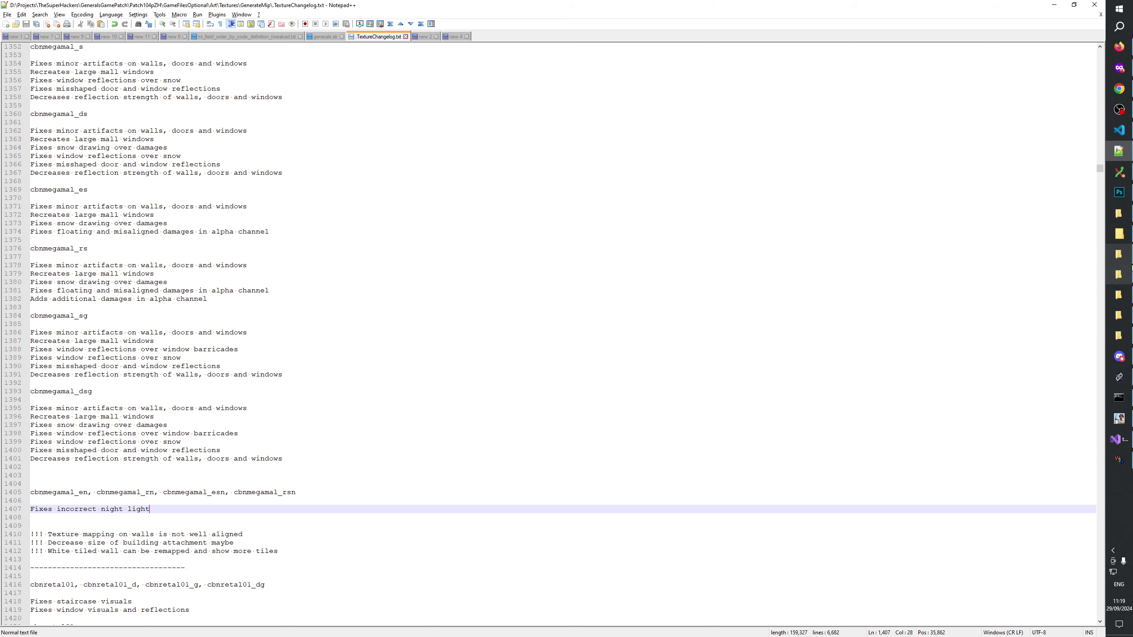
Switch to the GenerateMip folder in File Explorer and delete cbnmegamal_en.dds, cbnmegamal_esn.dds, cbnmegamal_rn.dds and cbnmegamal_rsn.dds
left_click(1119, 335)
left_click(1119, 335)
left_click(1119, 254)
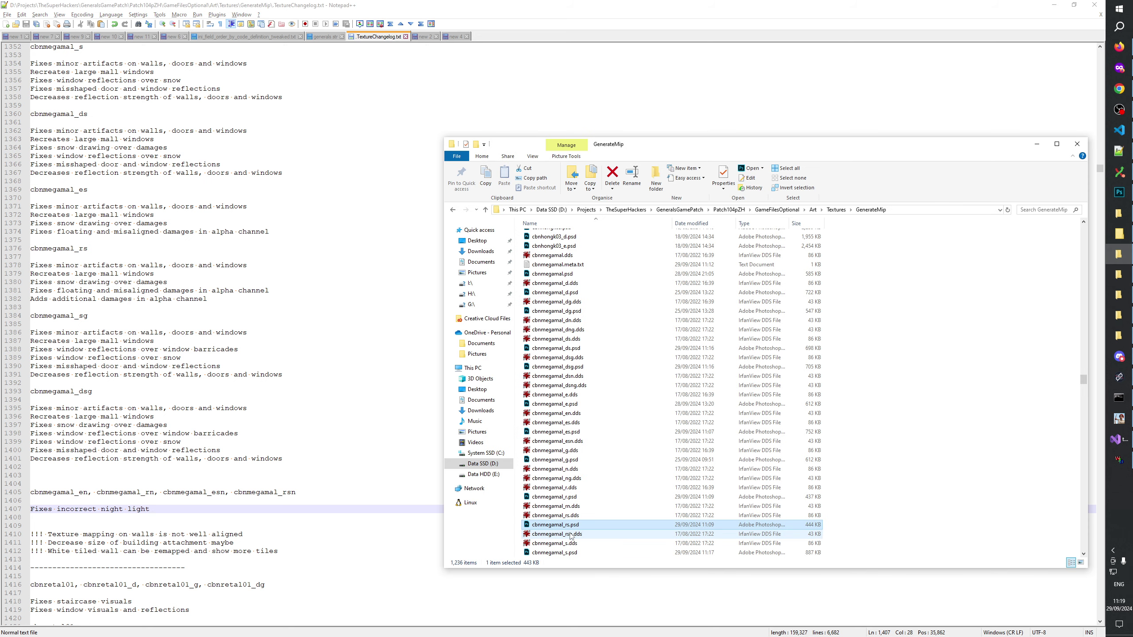
left_click(578, 506, "ctrl")
left_click(578, 441, "ctrl")
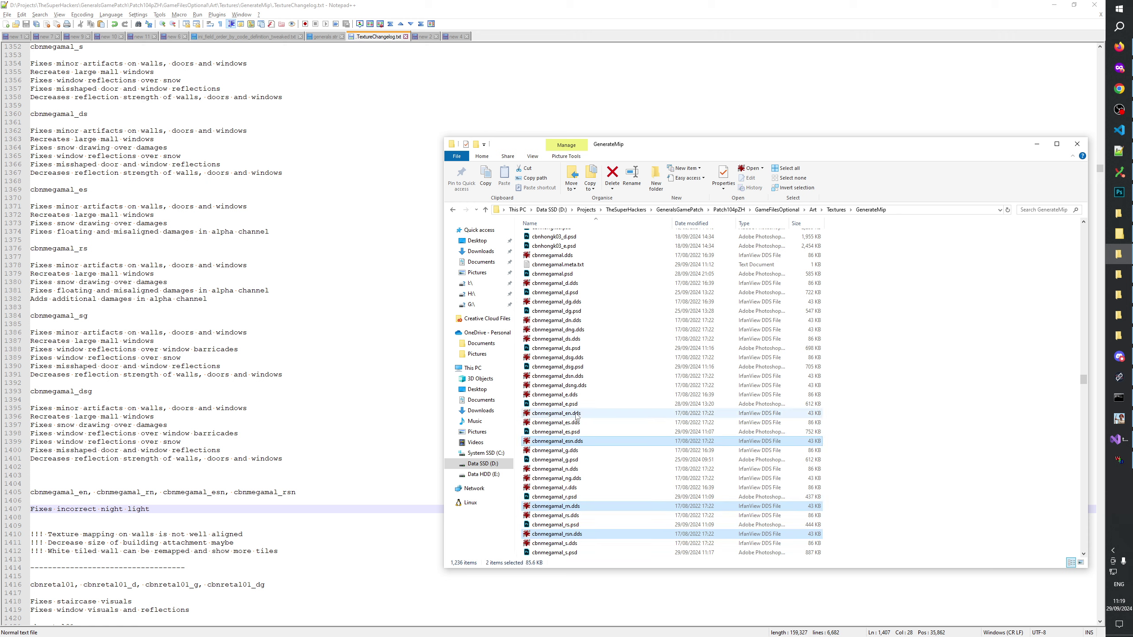
left_click(579, 414, "ctrl")
scroll(734, 424, "down", 2)
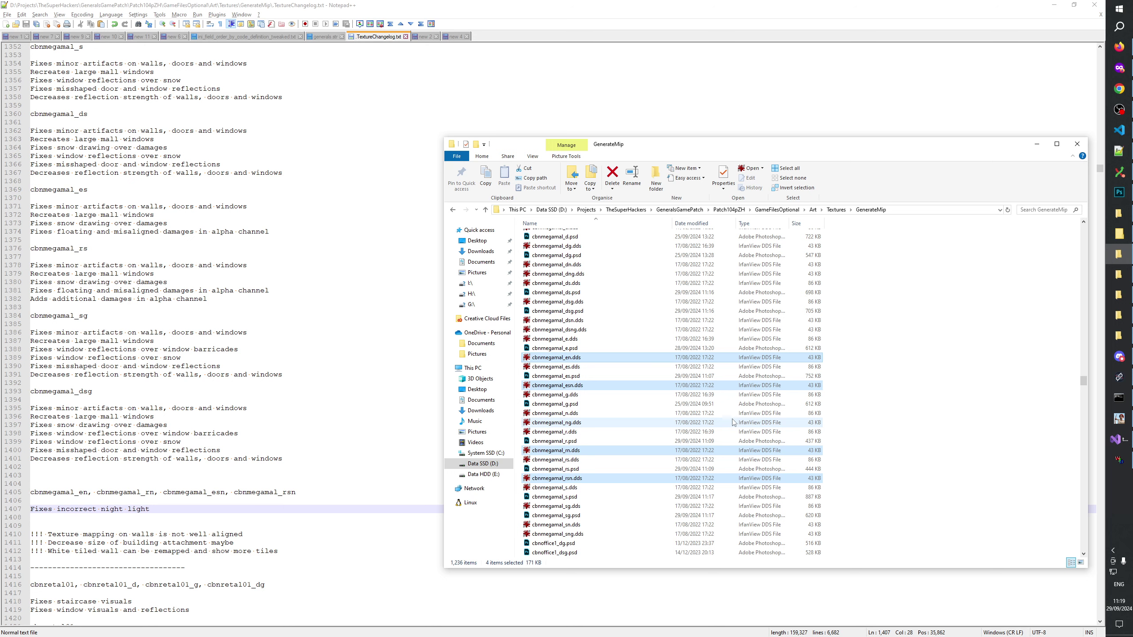
key("Delete")
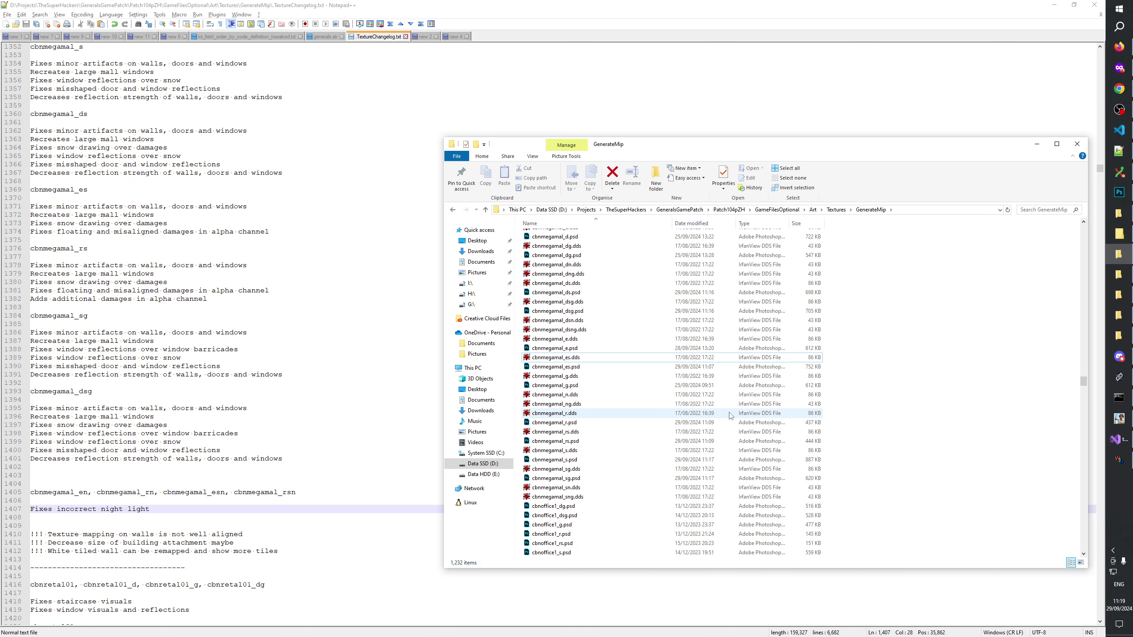
Bring cbnmegamal_n.dds, cbnmegamal_ng.dds, cbnmegamal_dn.dds and cbnmegamal_dng.dds from the GenerateMip folder into Photoshop
left_click(560, 488)
scroll(576, 400, "up", 2)
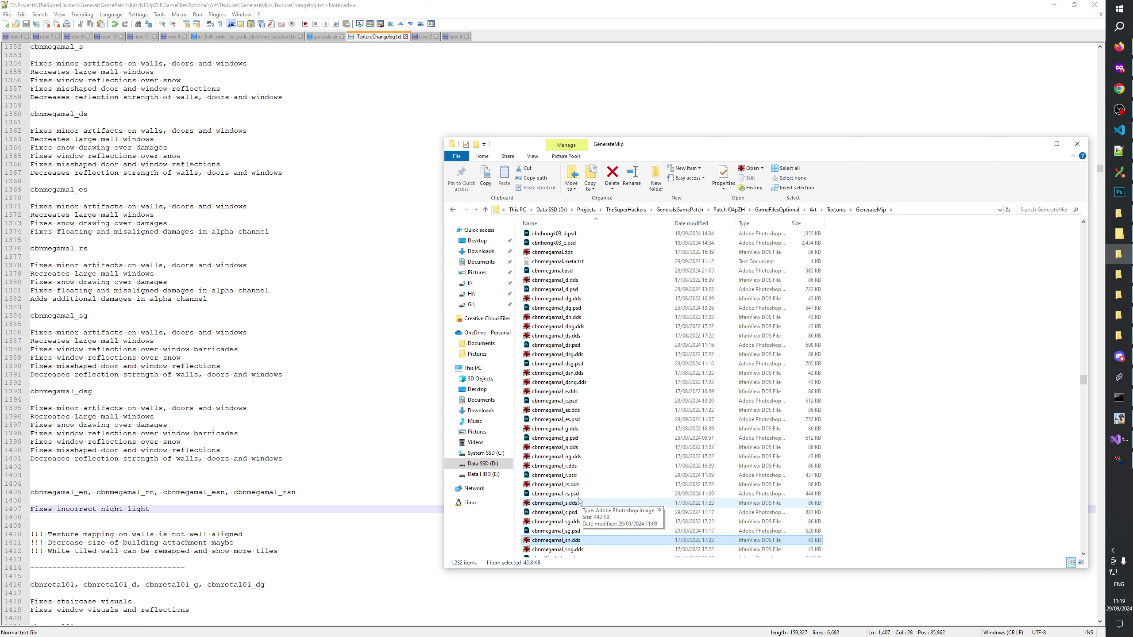
left_click(567, 448)
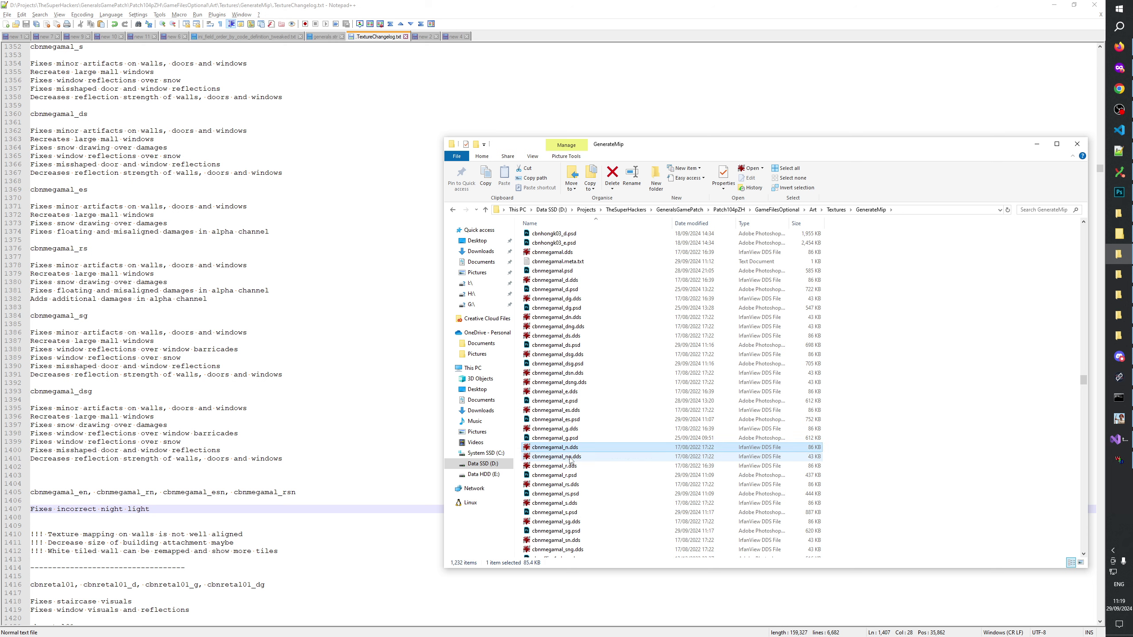
left_click(570, 458, "ctrl")
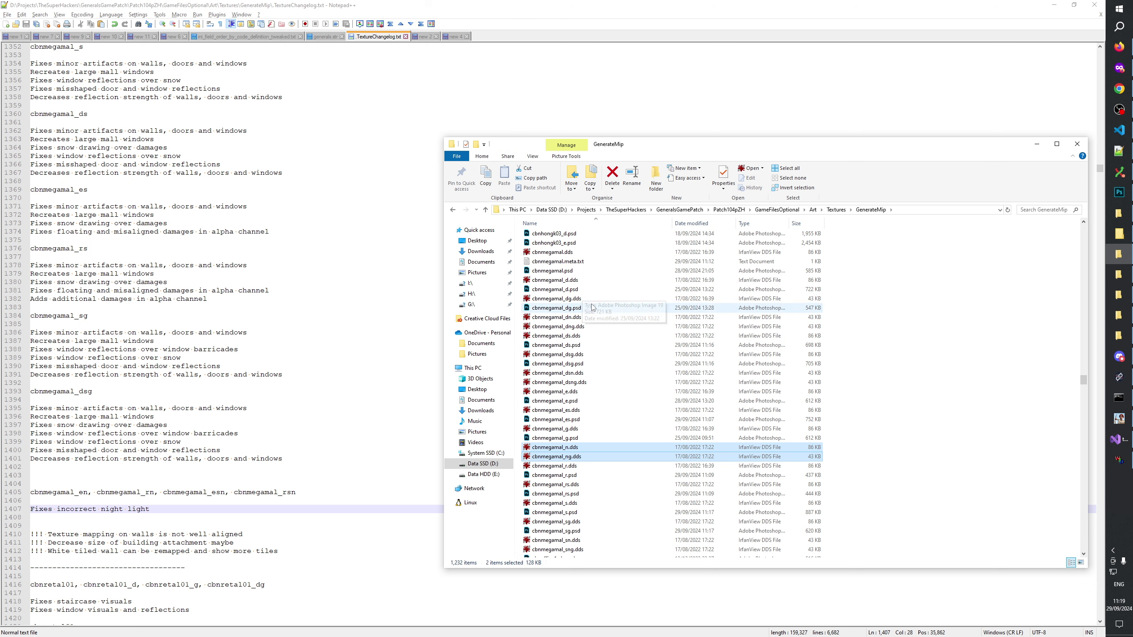
left_click(580, 327, "ctrl")
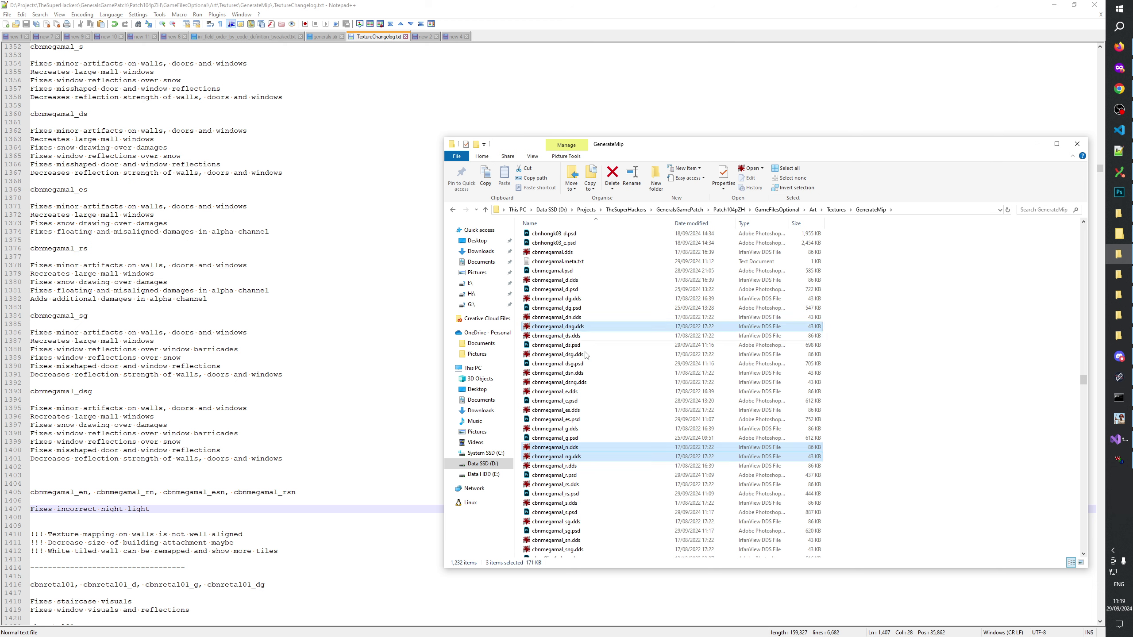
left_click(575, 317, "ctrl")
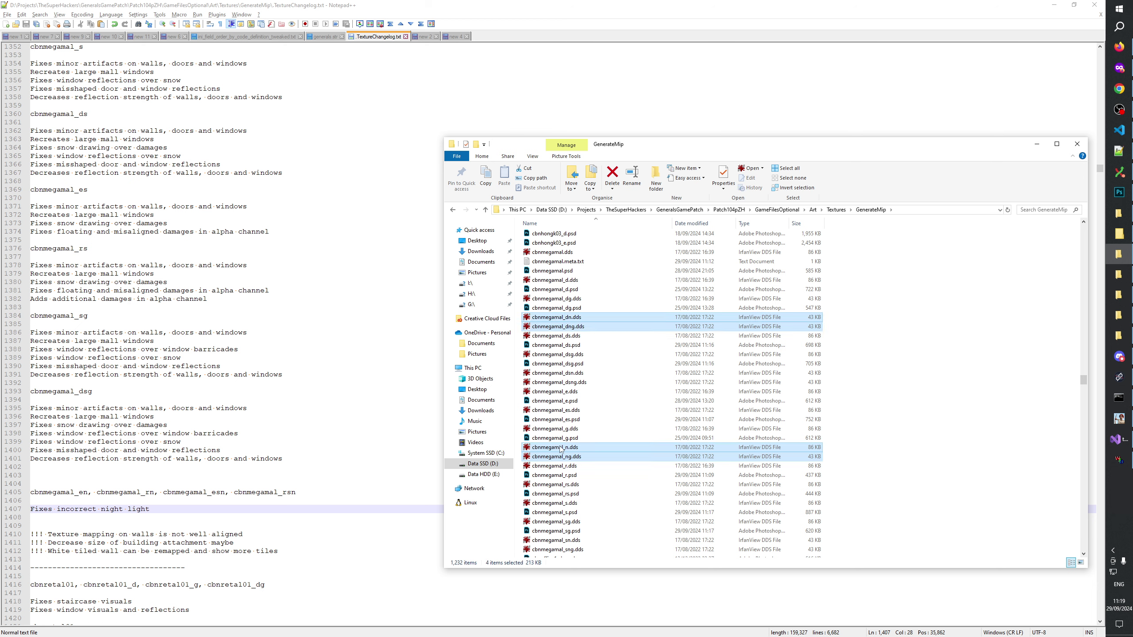
left_click_drag(564, 450, 943, 311)
left_click_drag(1119, 190, 662, 32)
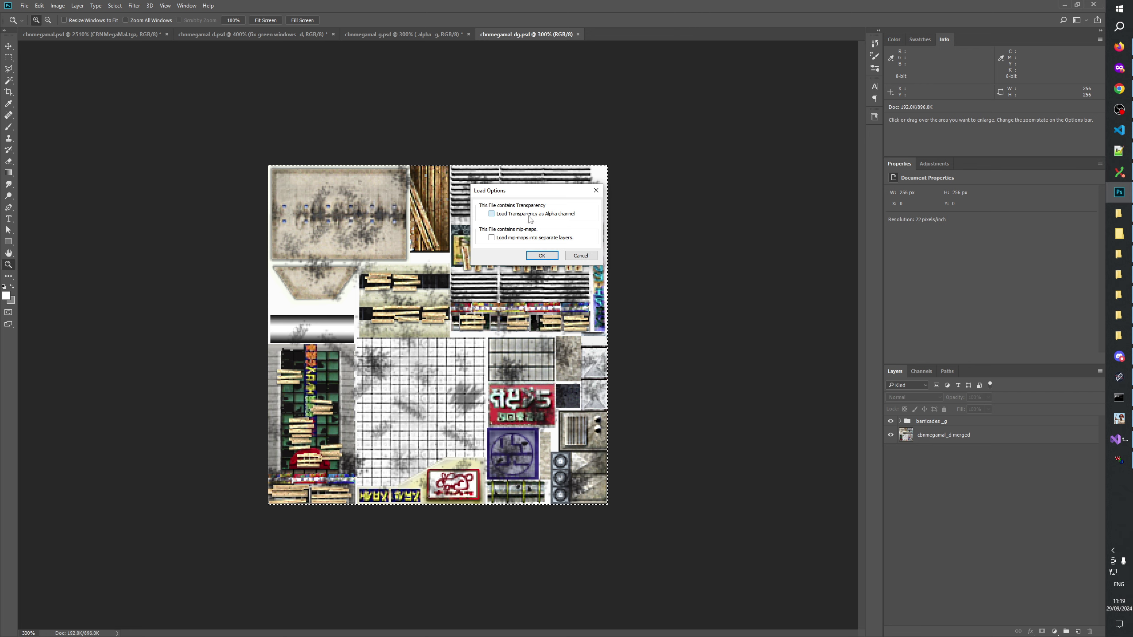
Load the four night DDS textures without a transparency alpha channel and without separate mip-map layers
left_click(541, 256)
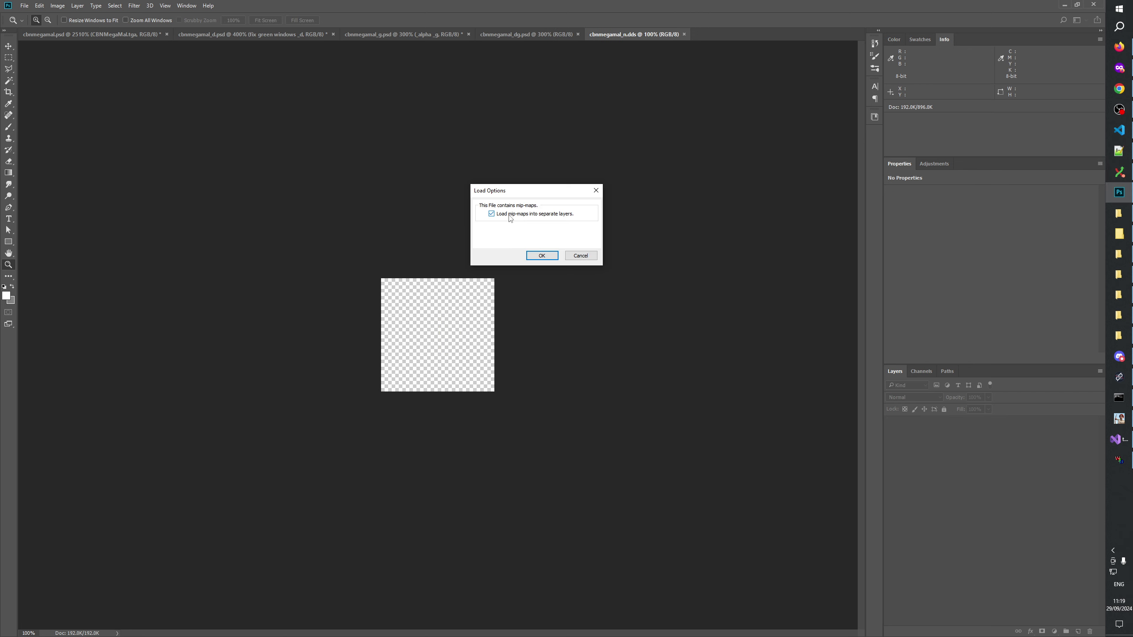
left_click(541, 255)
left_click(516, 220)
left_click(539, 254)
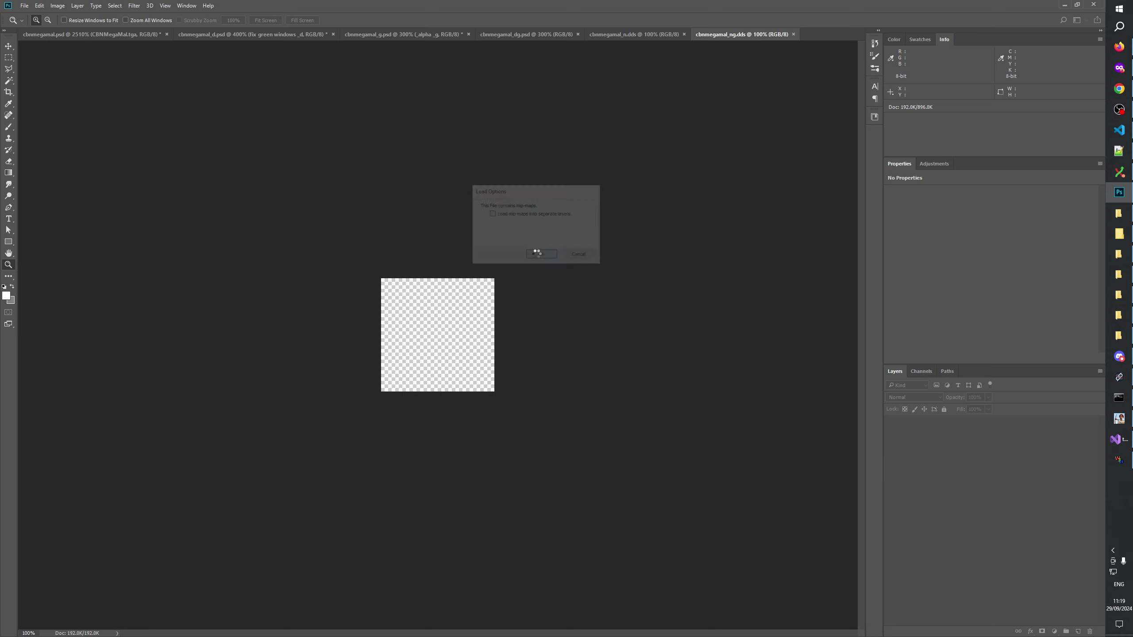
left_click(531, 253)
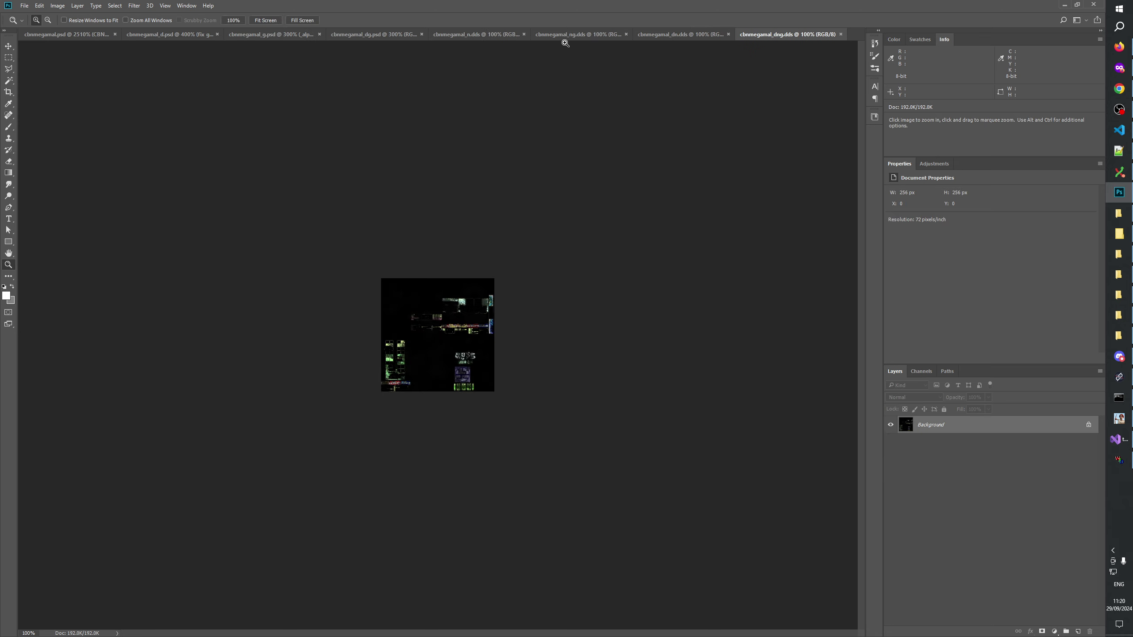
Bring up the File Explorer window showing the GeneralsAlpha Textures folder
left_click(1125, 336)
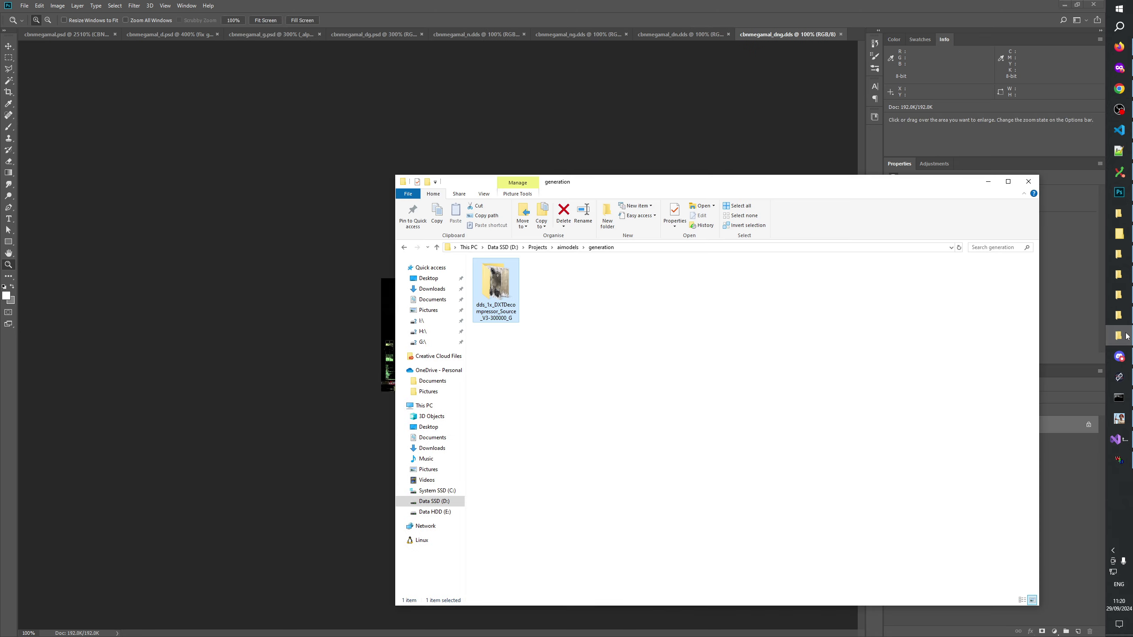
left_click(1119, 315)
left_click(1120, 316)
left_click(1121, 256)
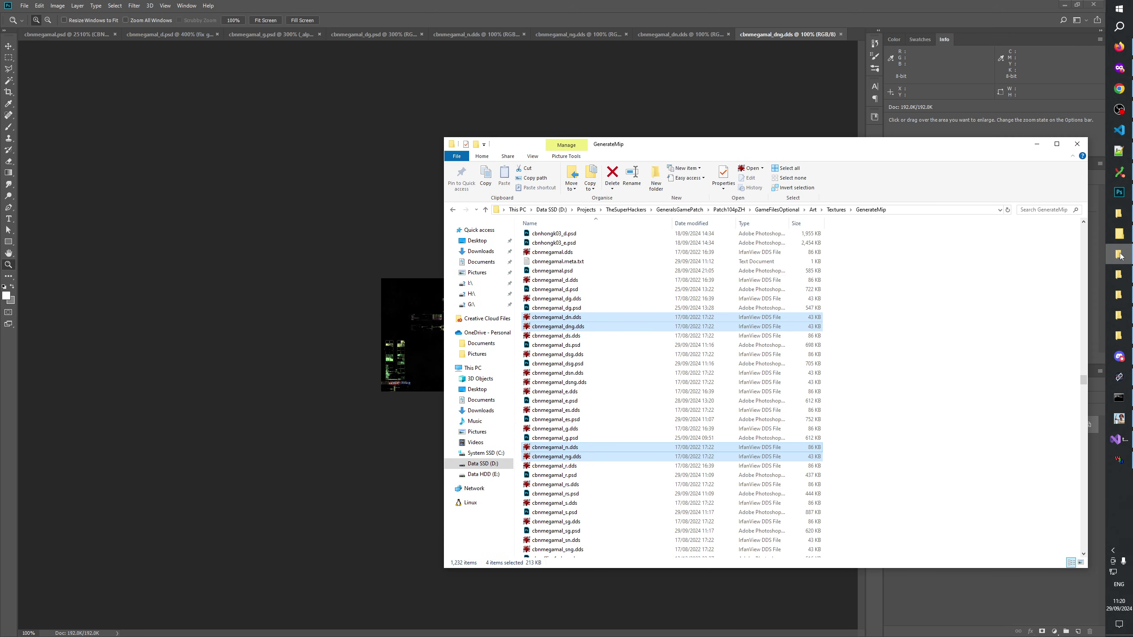
left_click(1121, 255)
left_click(1121, 214)
left_click(1121, 214)
left_click(1121, 214)
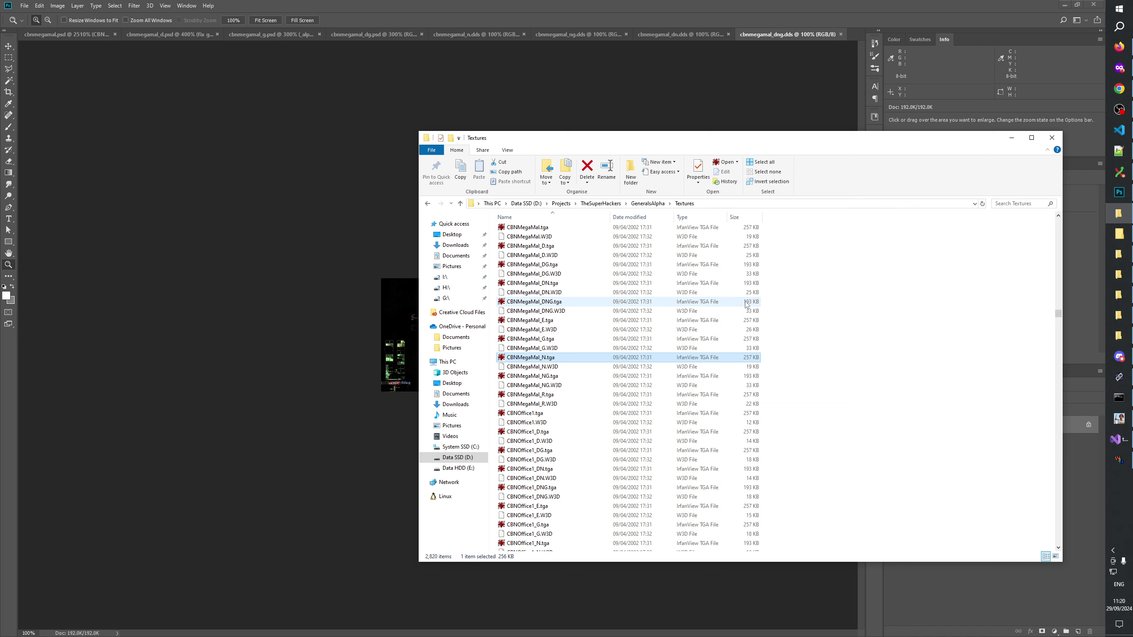
Open CBNMegaMal_N.tga, CBNMegaMal_NG.tga, CBNMegaMal_DN.tga and CBNMegaMal_DNG.tga from the GeneralsAlpha Textures folder in Photoshop
scroll(743, 302, "up", 1)
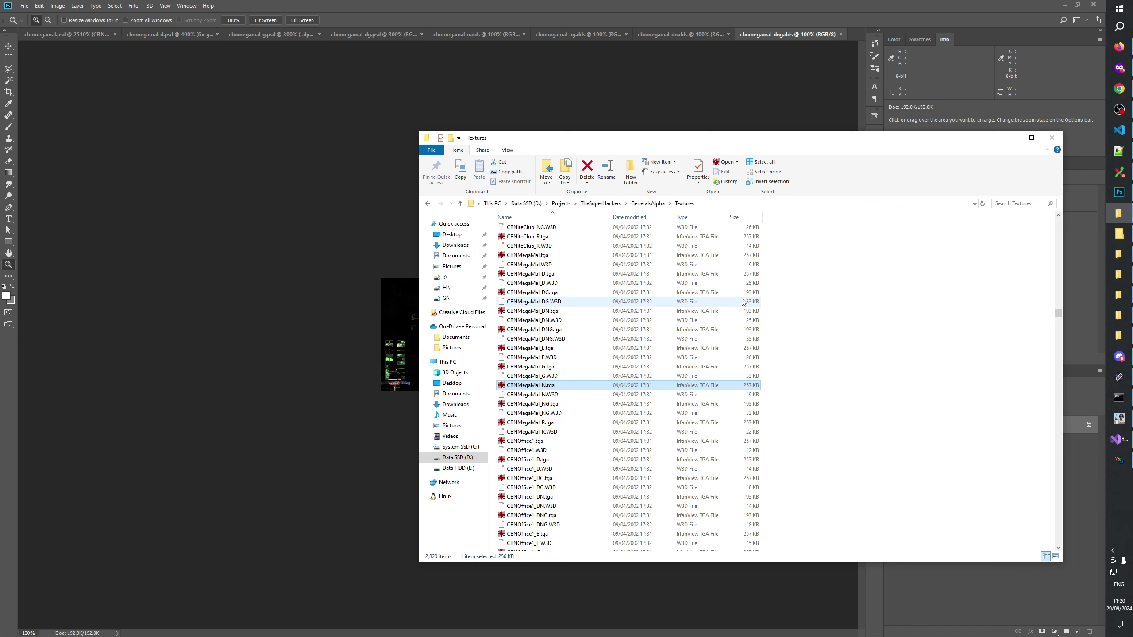
left_click(535, 256)
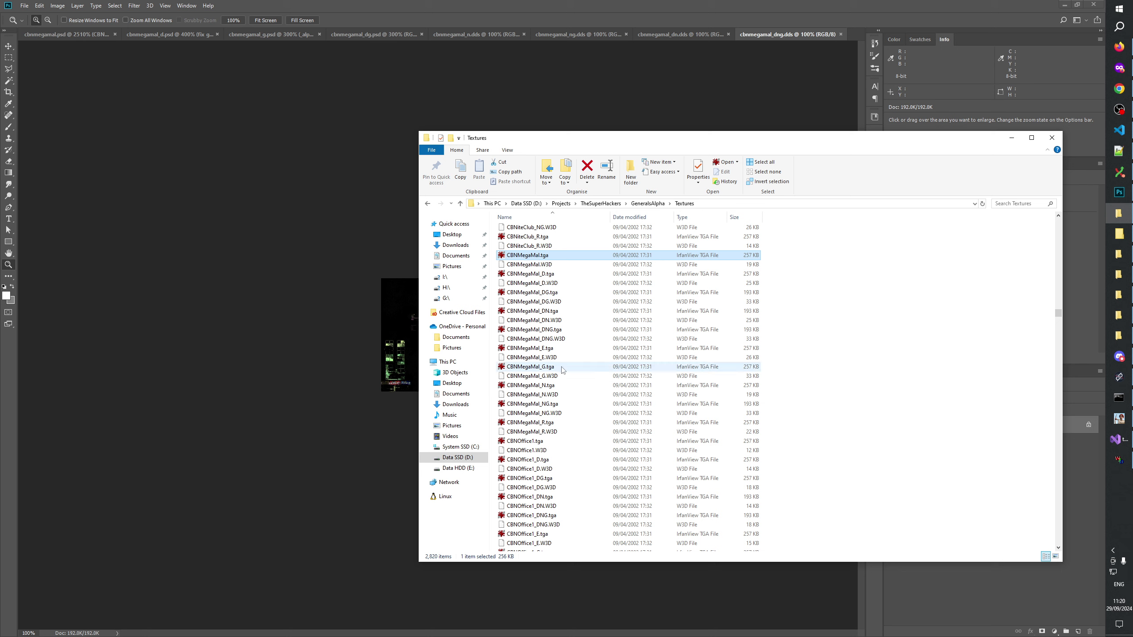
left_click(551, 385)
left_click(553, 404, "ctrl")
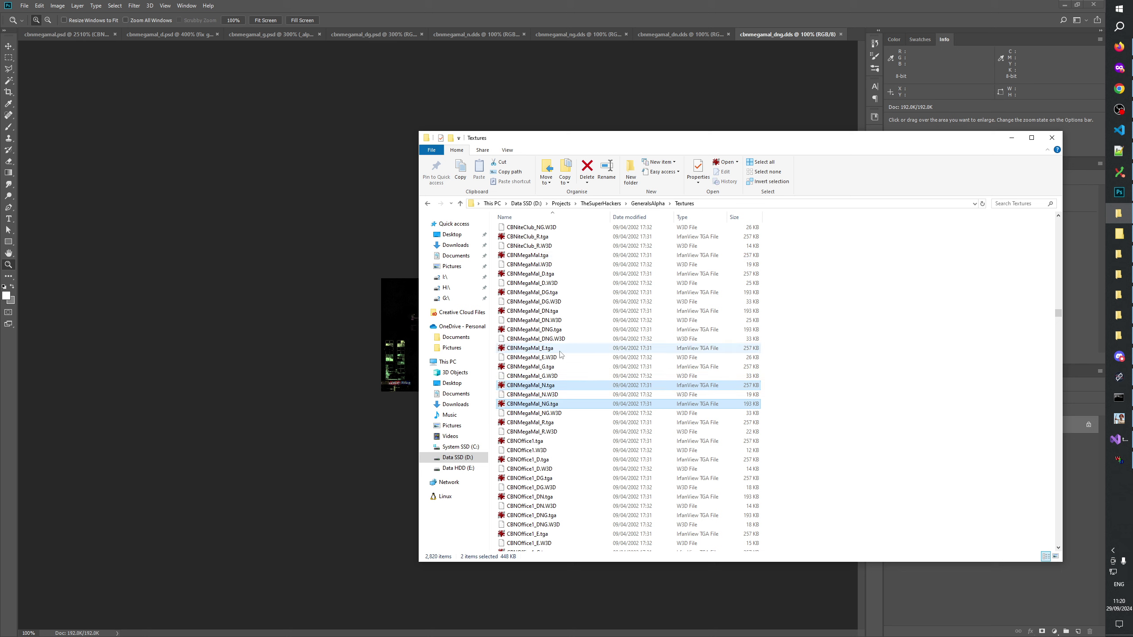
left_click(535, 321, "ctrl")
left_click(550, 312, "ctrl")
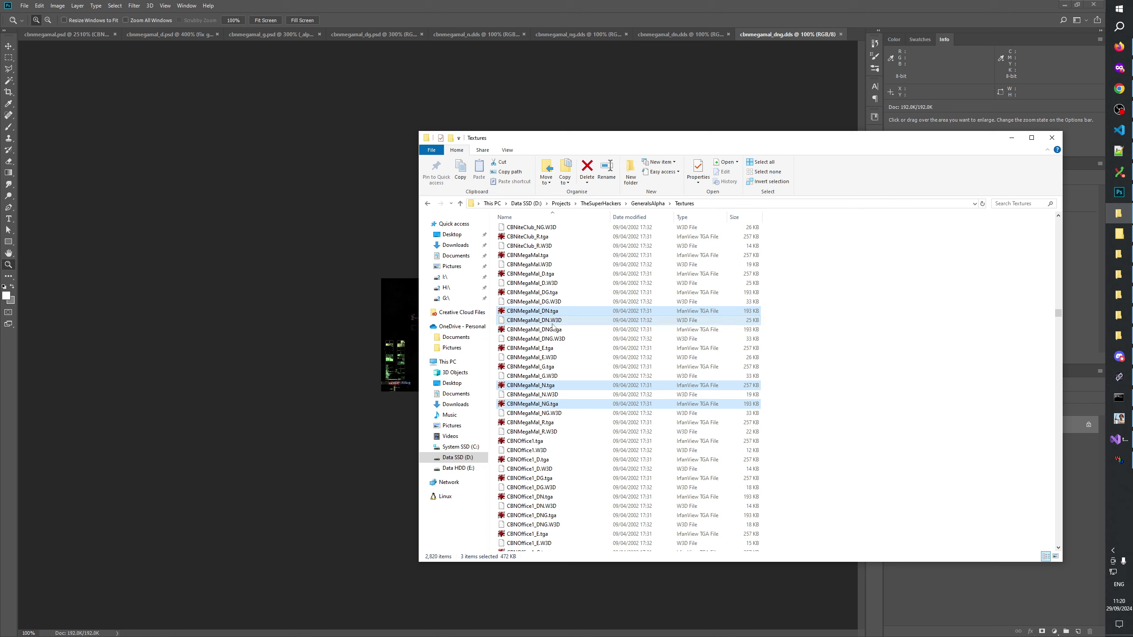
left_click(552, 320, "ctrl")
left_click(553, 329, "ctrl")
left_click_drag(552, 383, 856, 27)
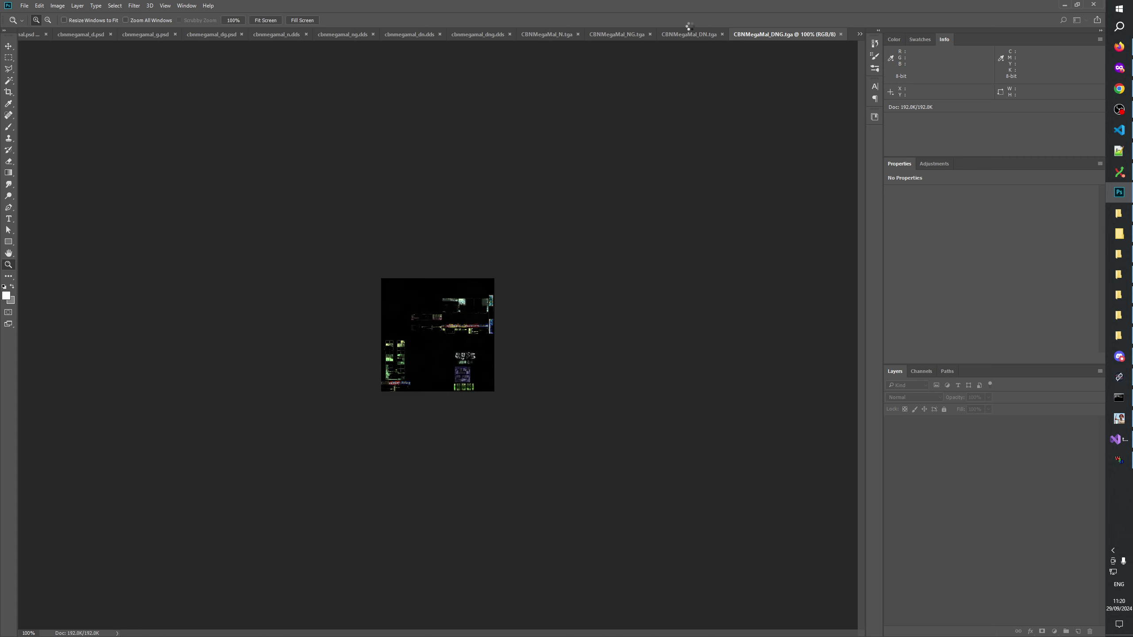
Examine the lit windows and signs of CBNMegaMal_N.tga at up to 500% magnification
left_click(563, 35)
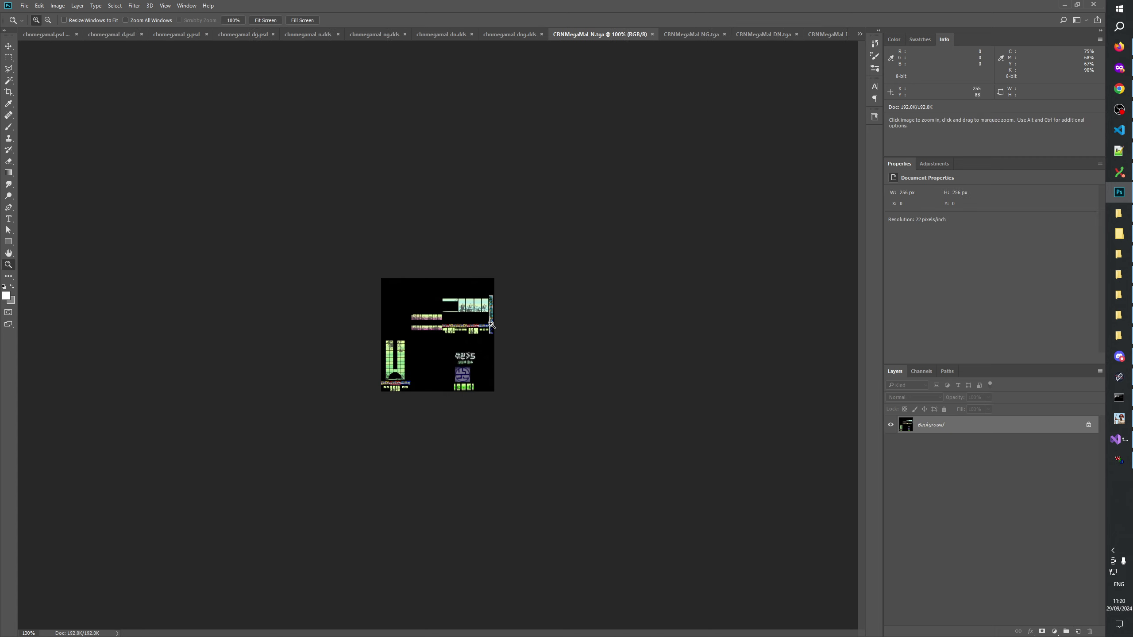
left_click(447, 335)
left_click(448, 335)
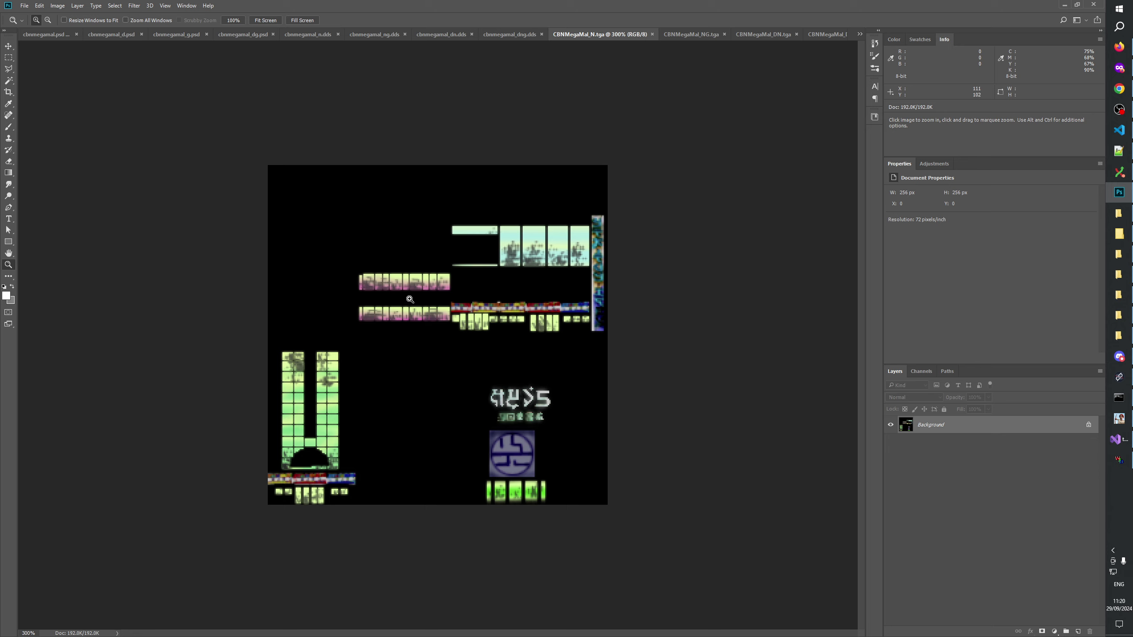
left_click(404, 311)
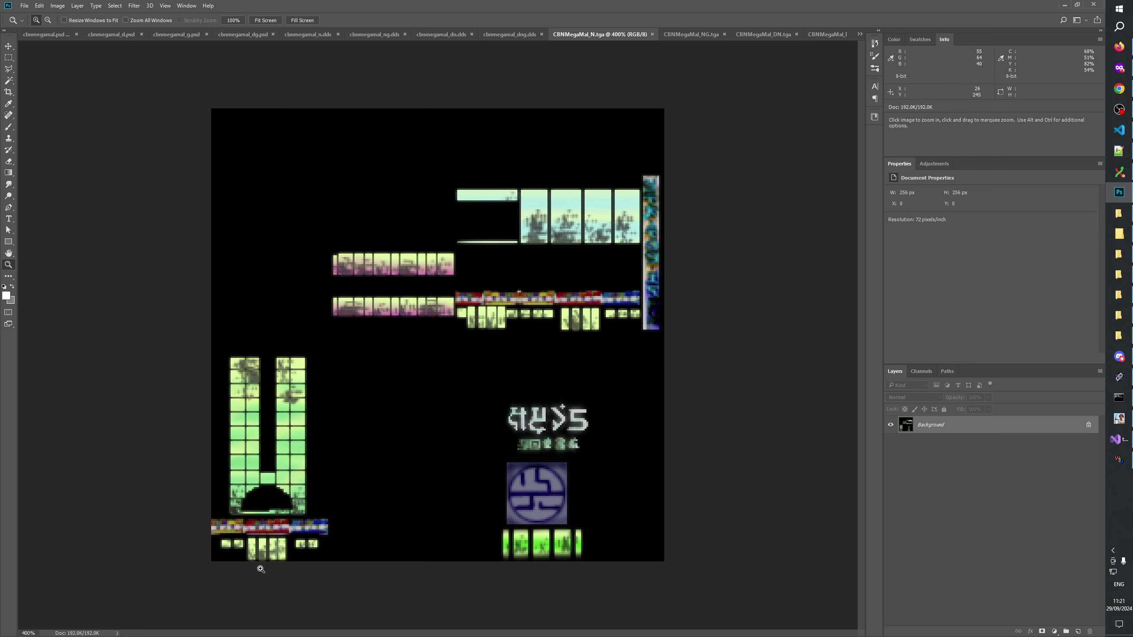
left_click(273, 531)
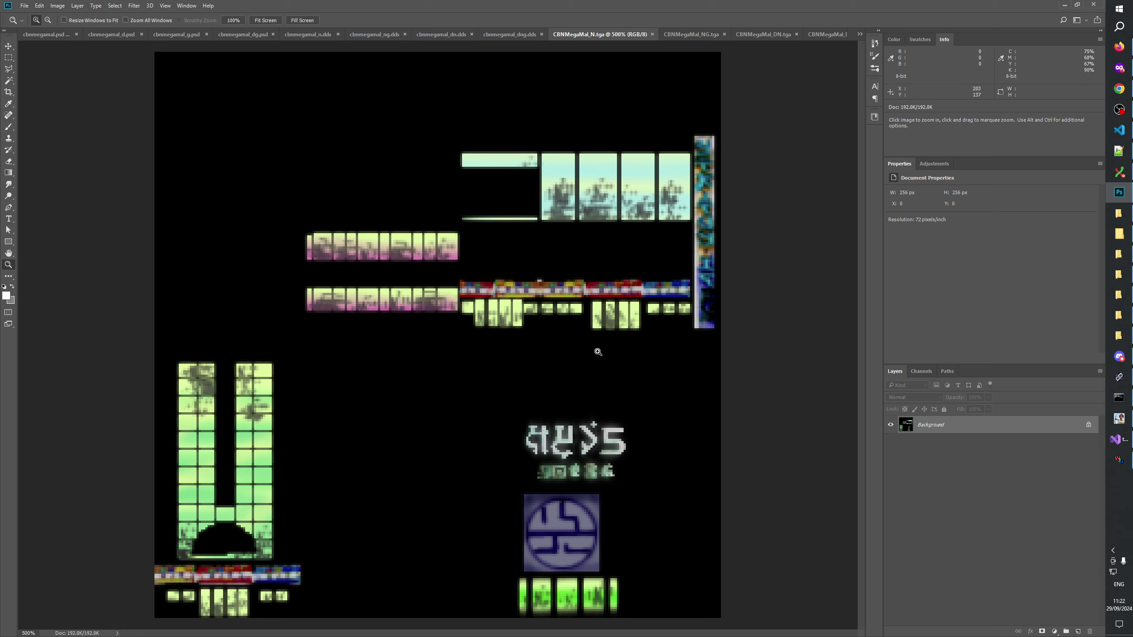
Switch to W3D Viewer, replace the loaded models with CBNMegaMal_N.W3D and display its CBNMEGAMAL_N hierarchy
left_click(1119, 460)
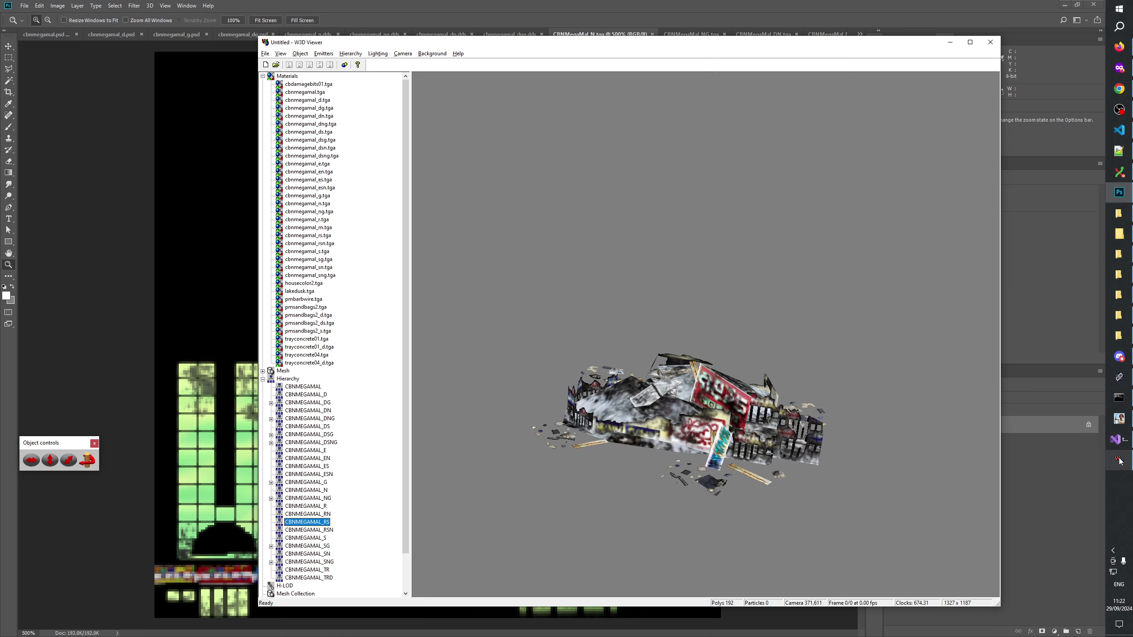
left_click(276, 64)
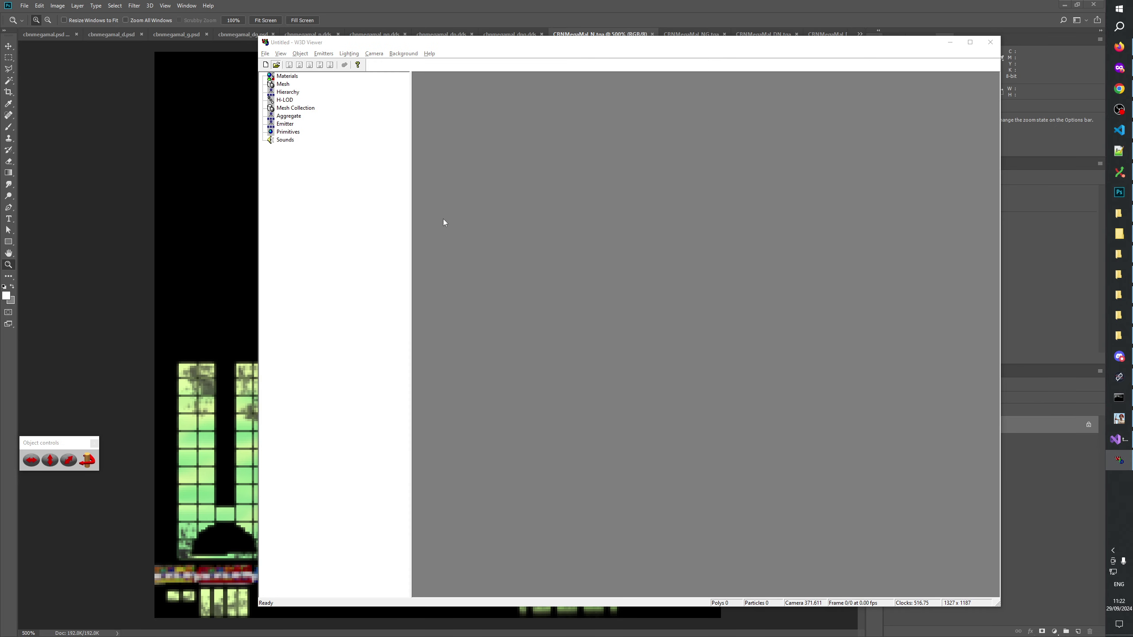
left_click(582, 375)
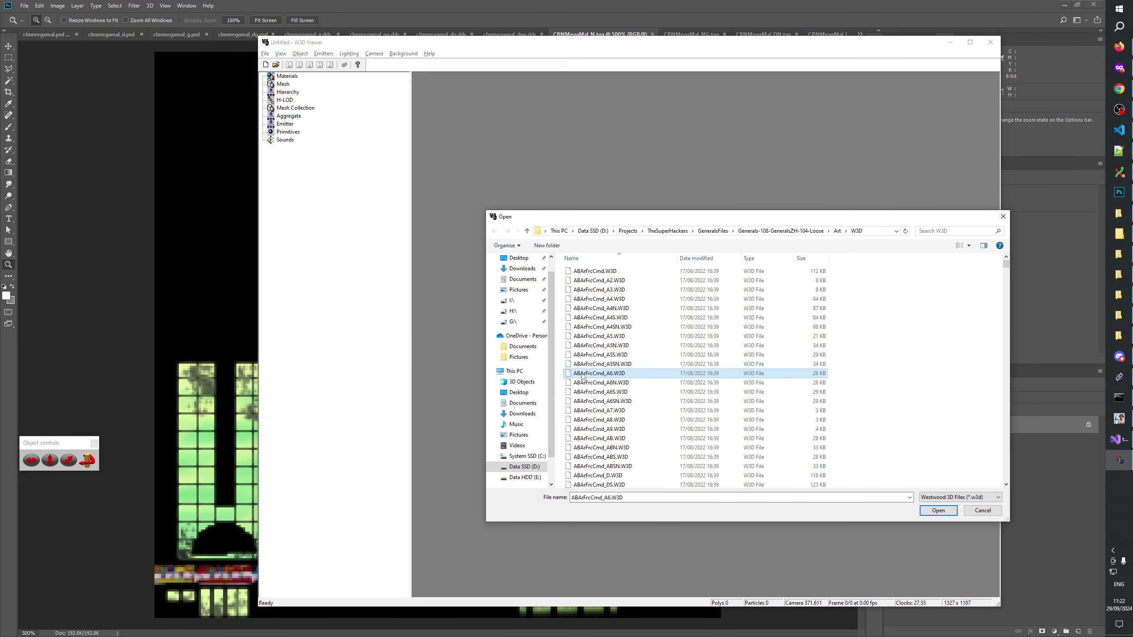
key("c")
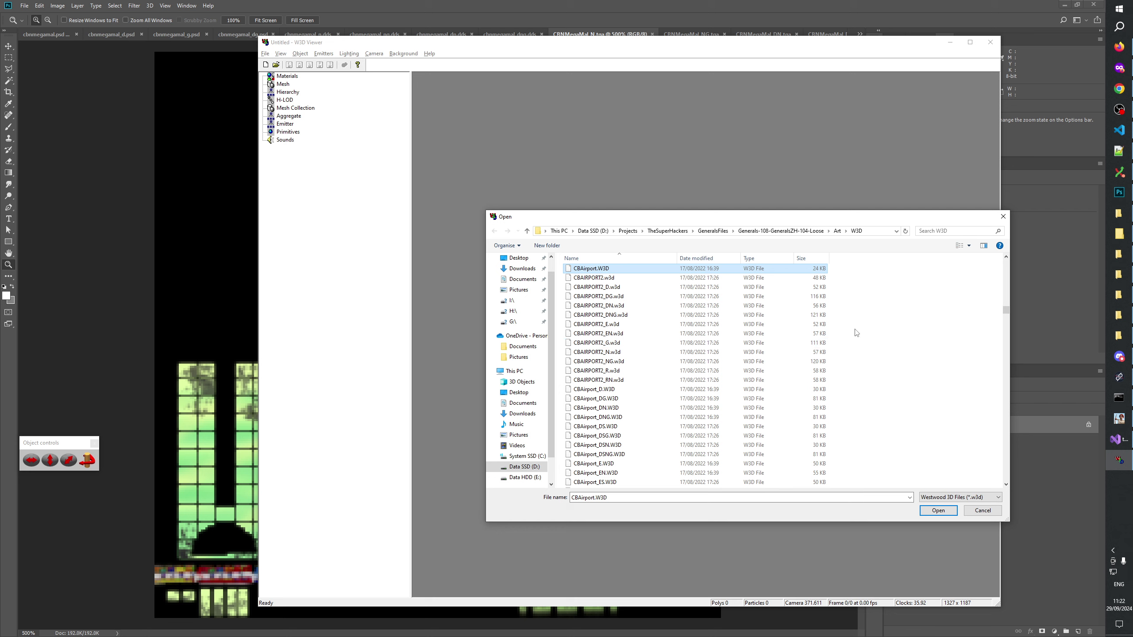
left_click(580, 380)
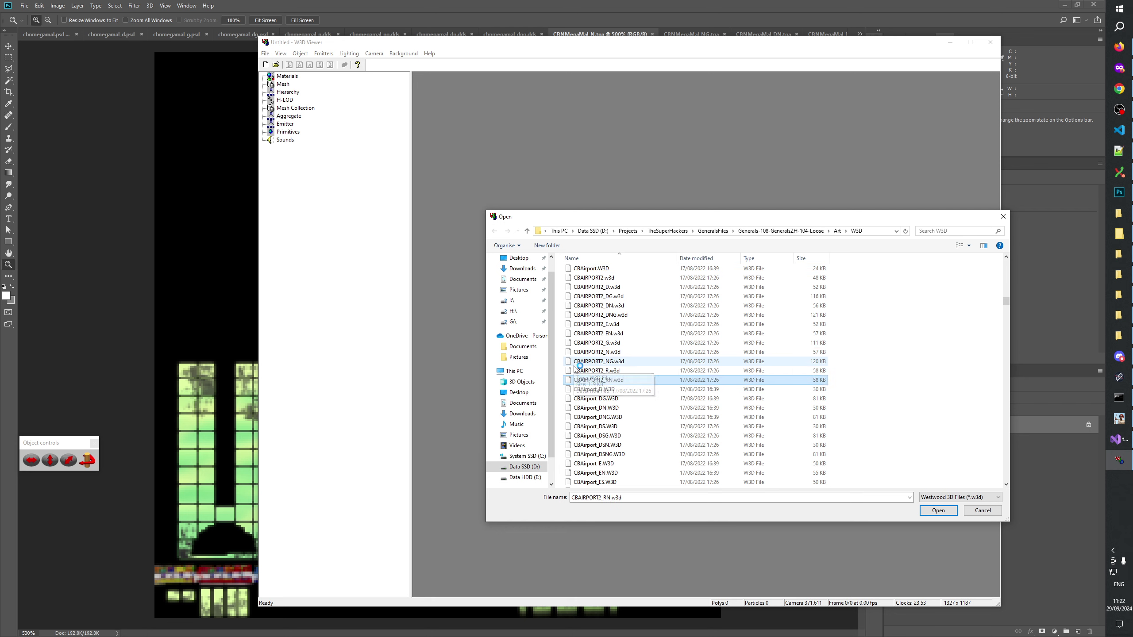
type("cbn")
key("Down")
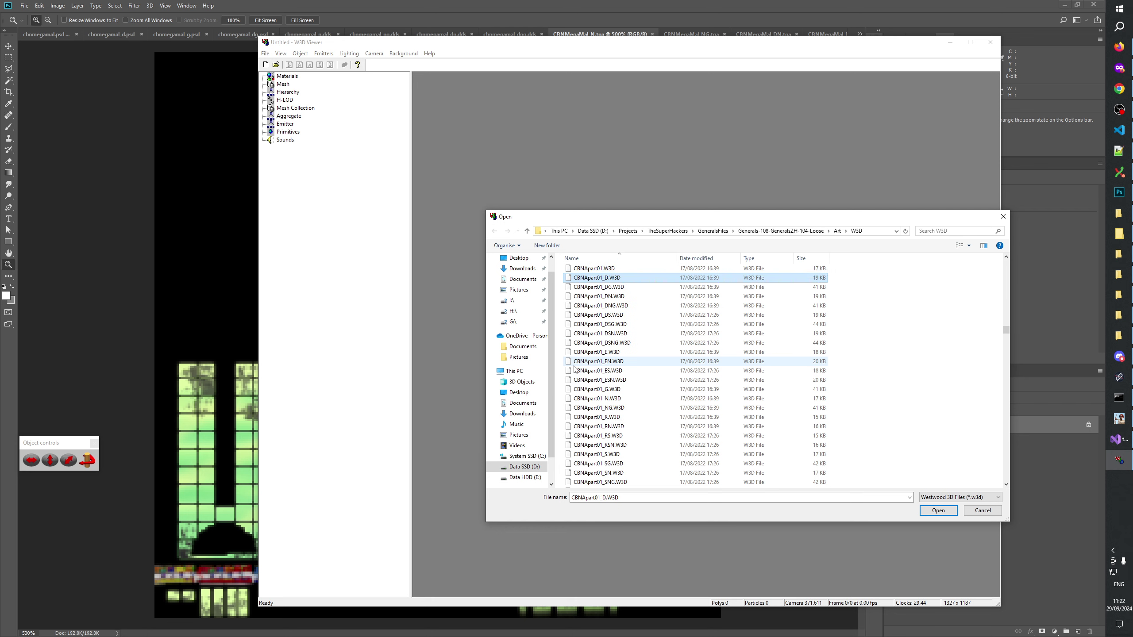
type("cbnm")
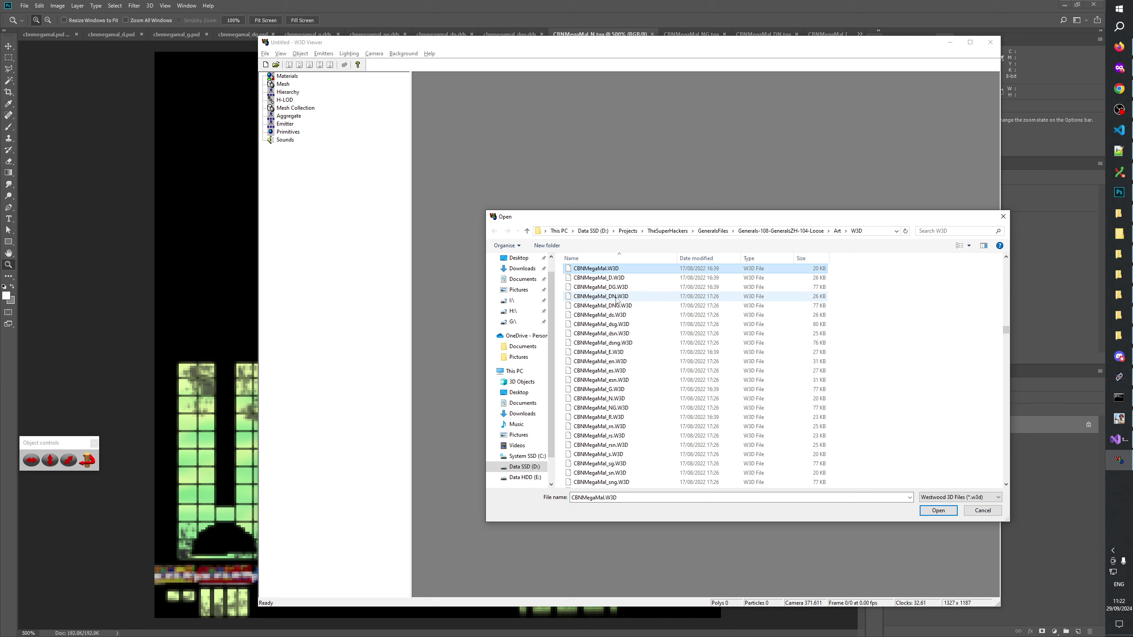
left_click(612, 399)
double_click(598, 402)
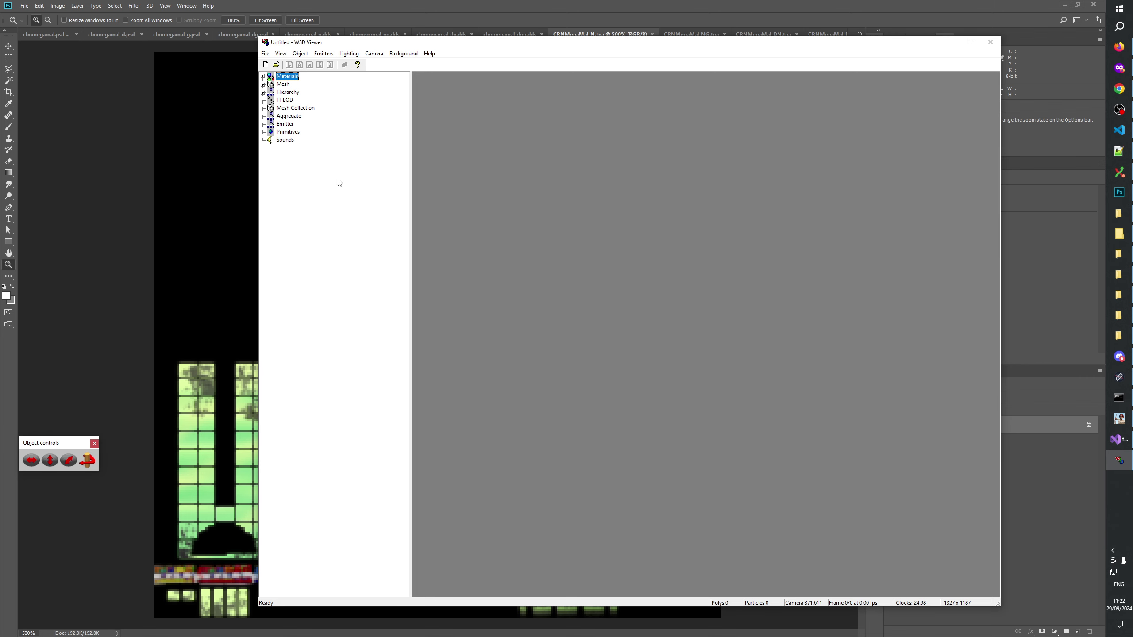
left_click(263, 92)
left_click(300, 100)
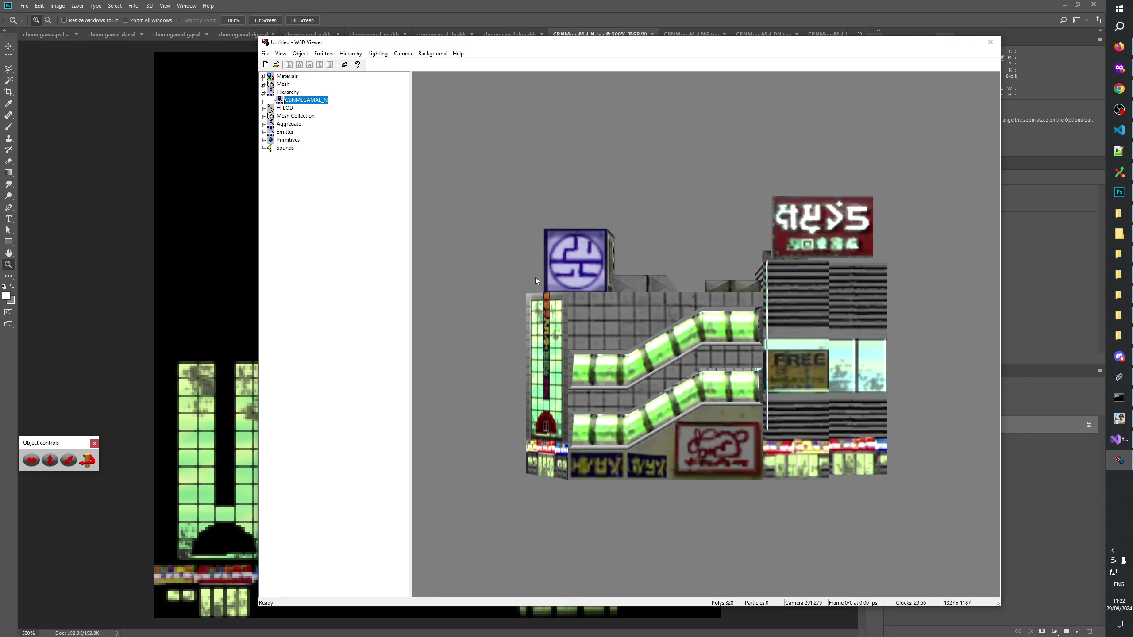
Examine the night lighting on the mall's corner tower, rooftop sign cube and green escalator tubes from several angles and distances
left_click_drag(535, 280, 609, 326)
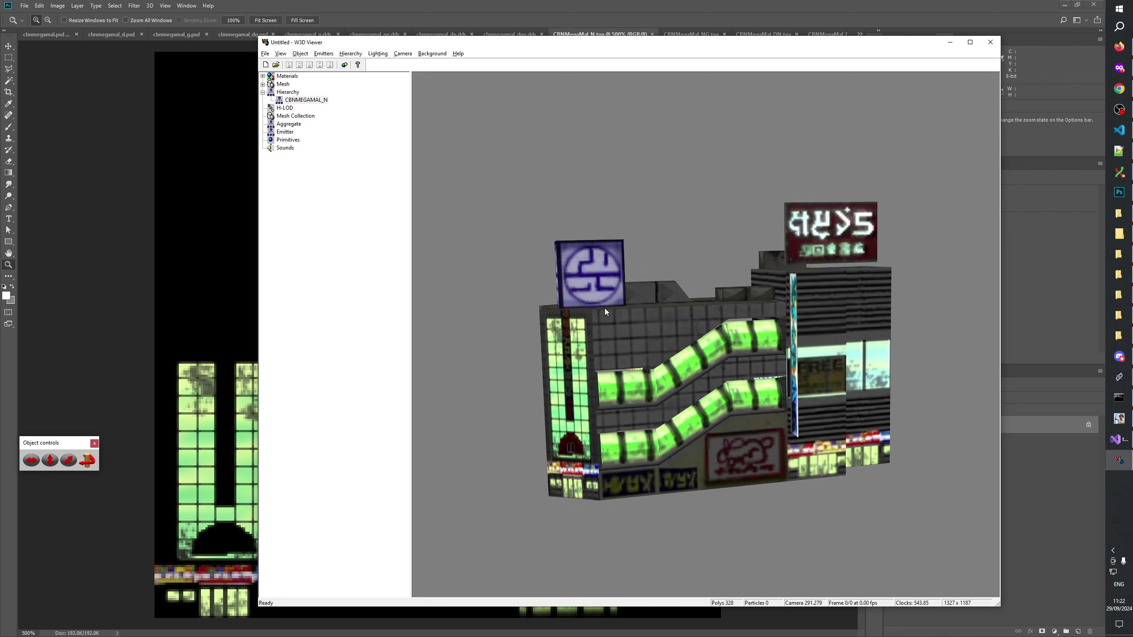
left_click_drag(604, 308, 603, 381)
scroll(627, 379, "up", 5)
scroll(598, 374, "down", 5)
left_click_drag(594, 281, 539, 341)
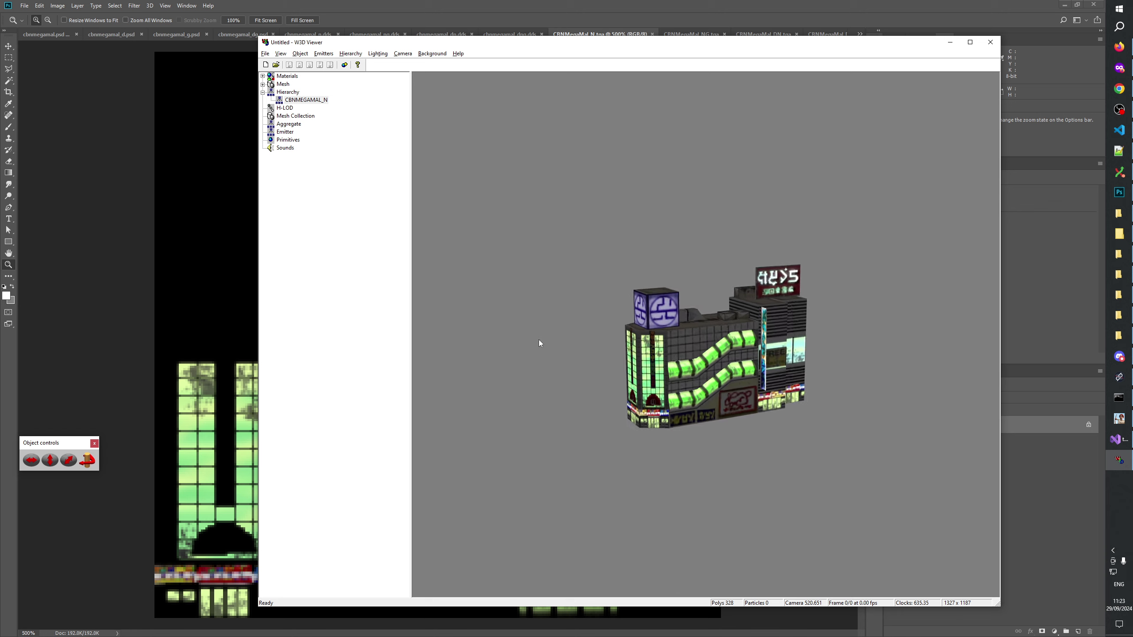
left_click_drag(657, 403, 678, 334)
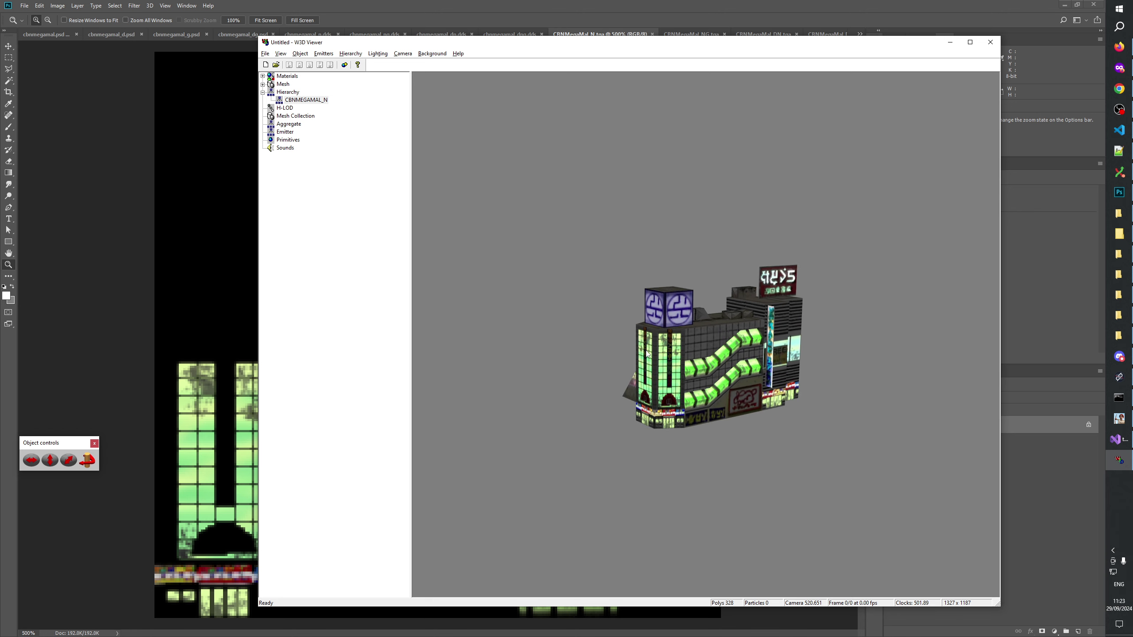
scroll(664, 379, "up", 5)
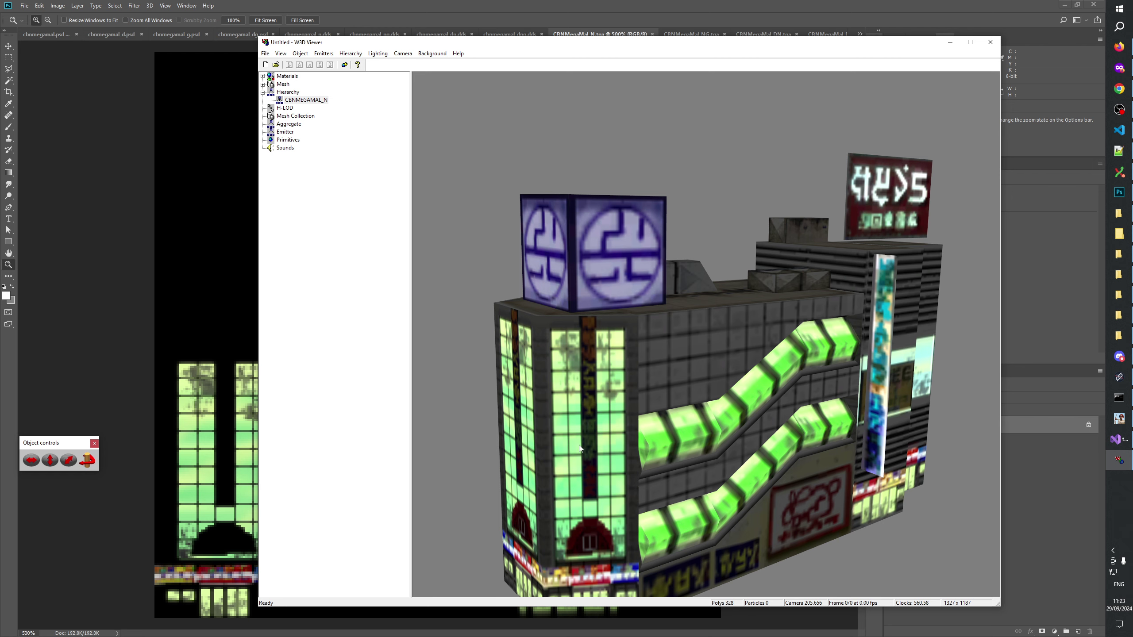
left_click_drag(598, 407, 662, 289)
Examine the yellow-pink window bands on the mall's pyramid section up close and from a distance
left_click_drag(681, 424, 833, 359)
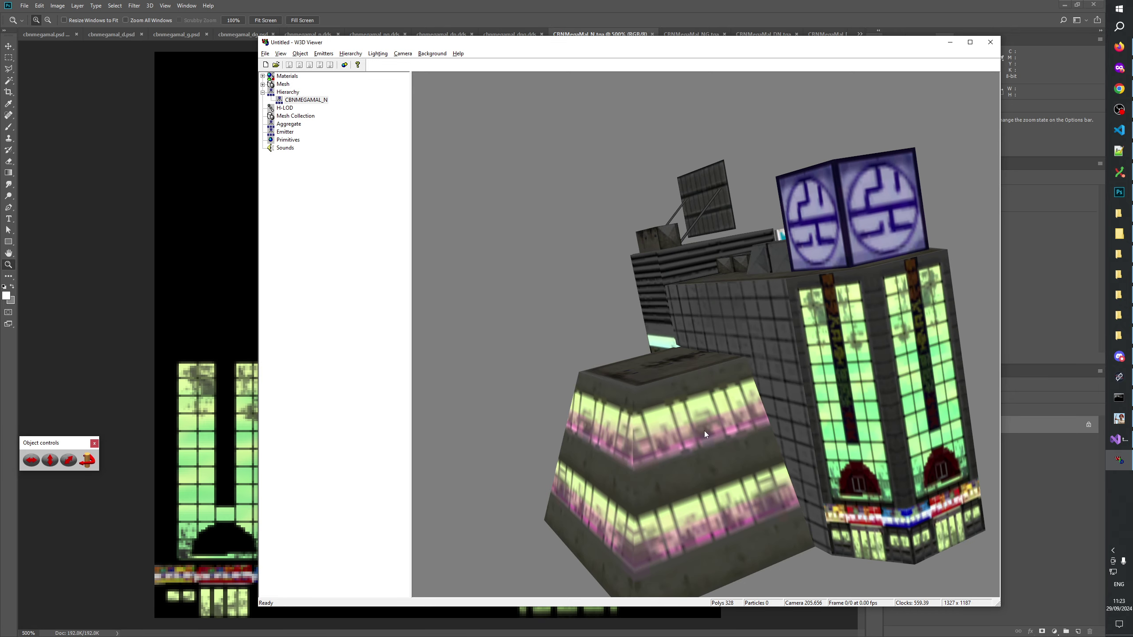
left_click_drag(705, 430, 791, 353)
scroll(631, 331, "down", 5)
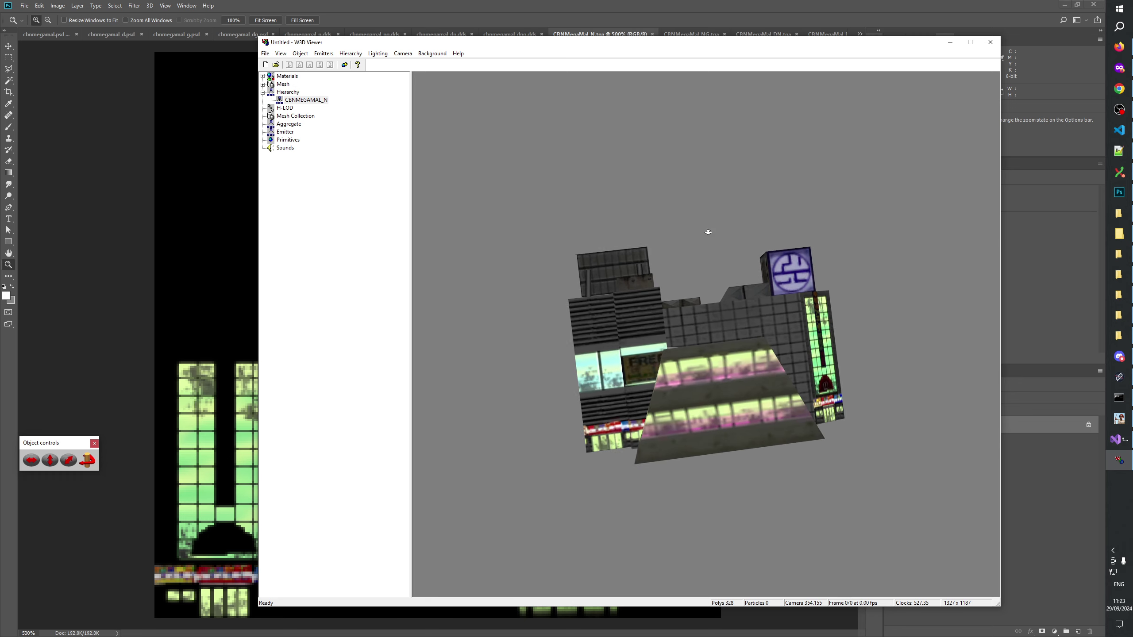
left_click_drag(704, 230, 809, 380)
scroll(686, 386, "down", 5)
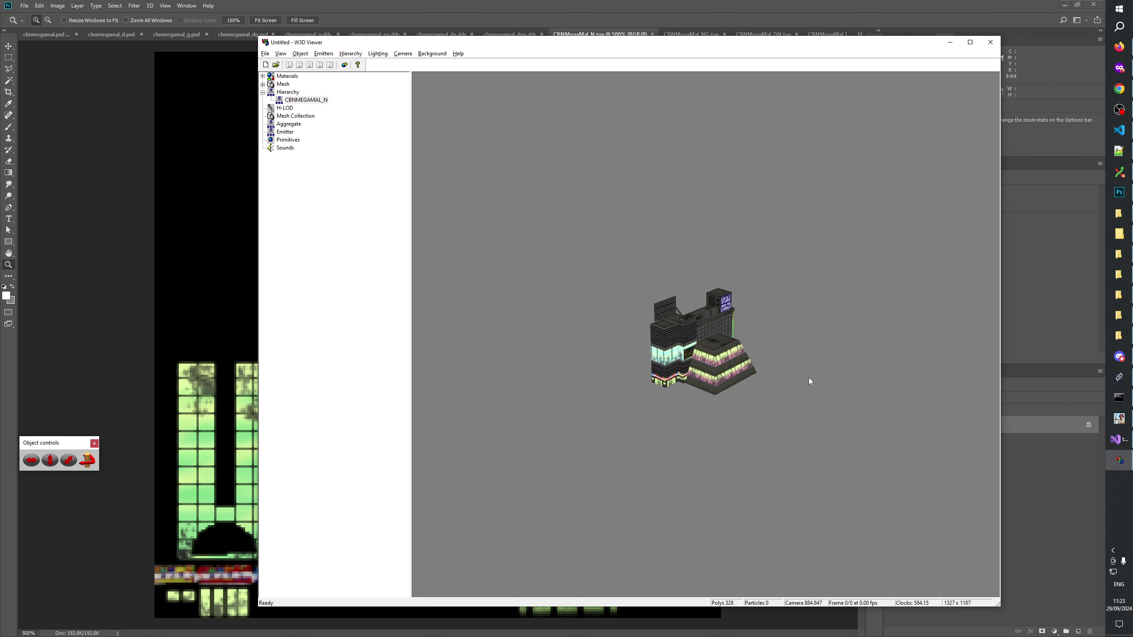
scroll(809, 381, "up", 6)
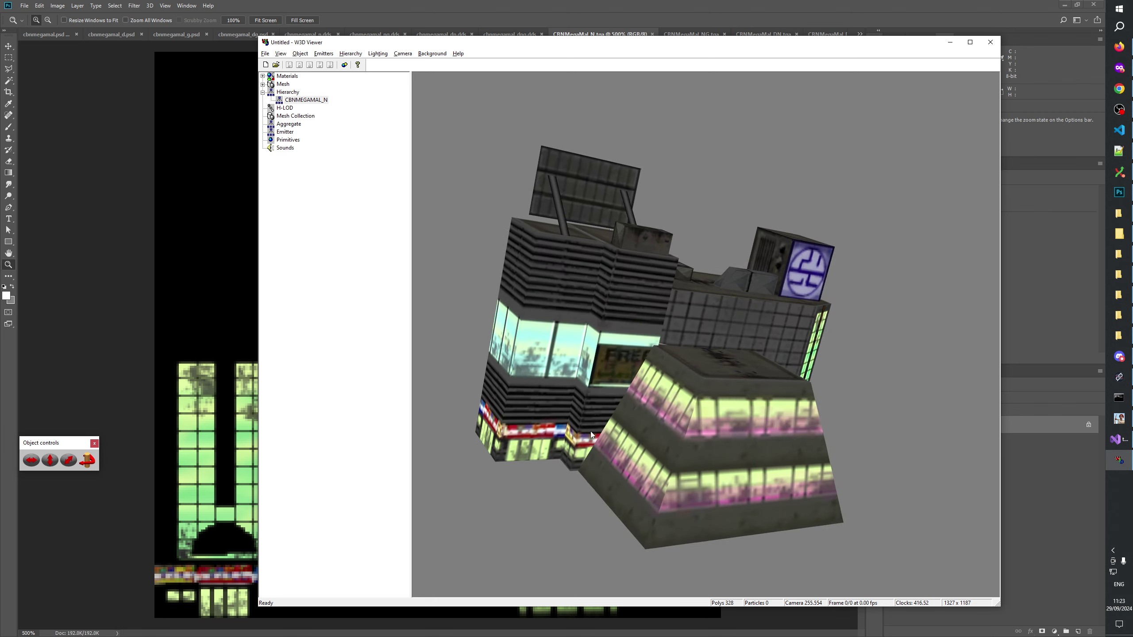
left_click_drag(590, 431, 779, 319)
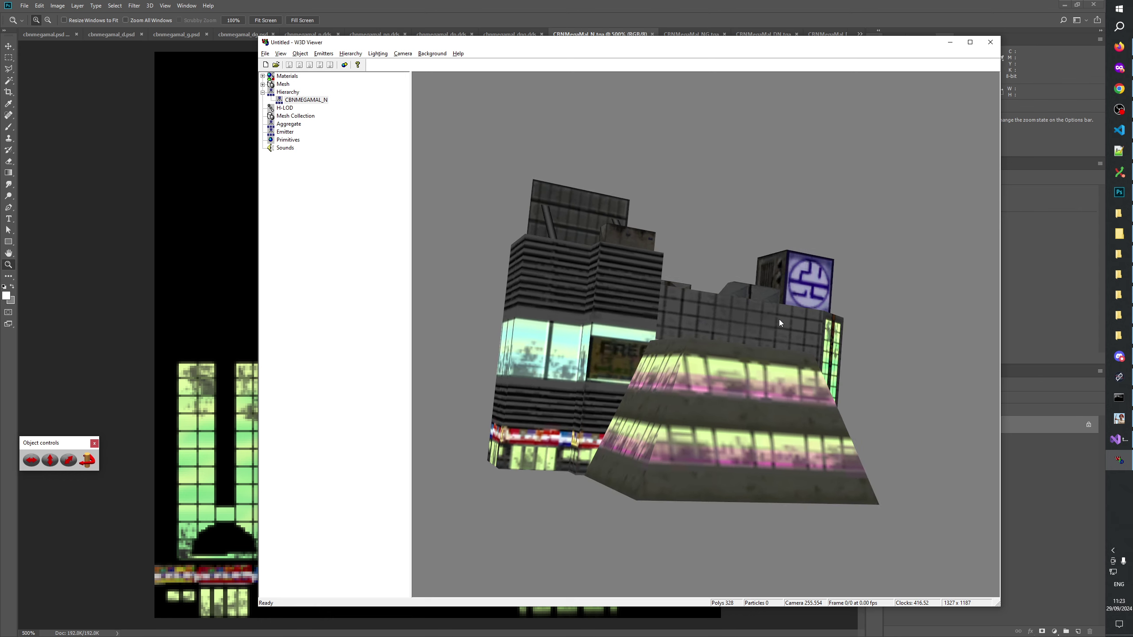
scroll(764, 373, "up", 3)
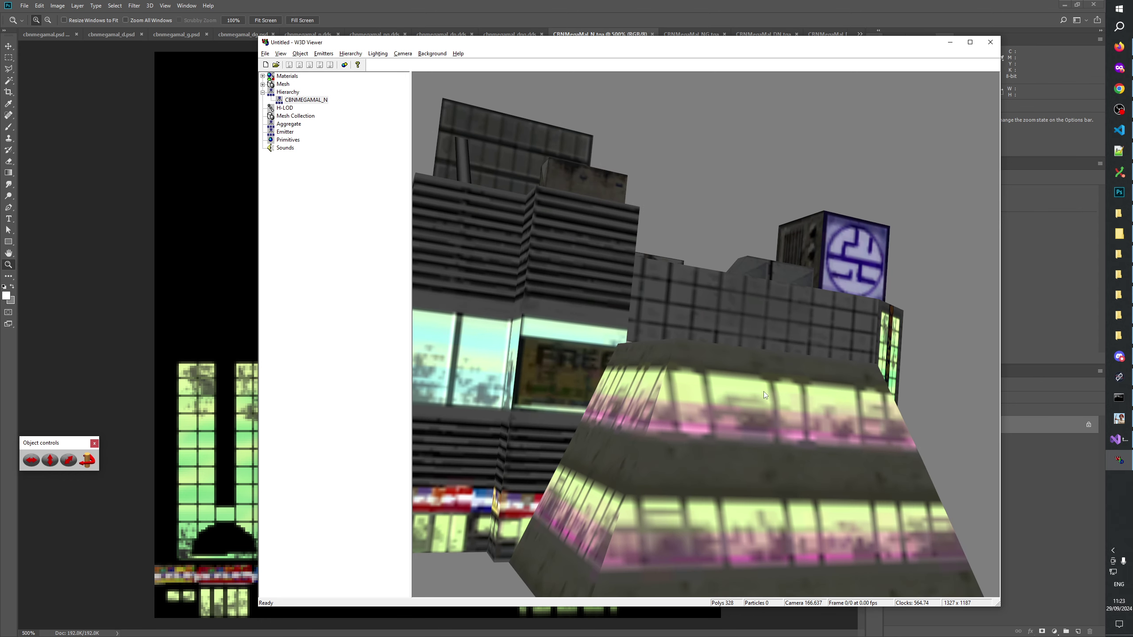
scroll(856, 428, "down", 3)
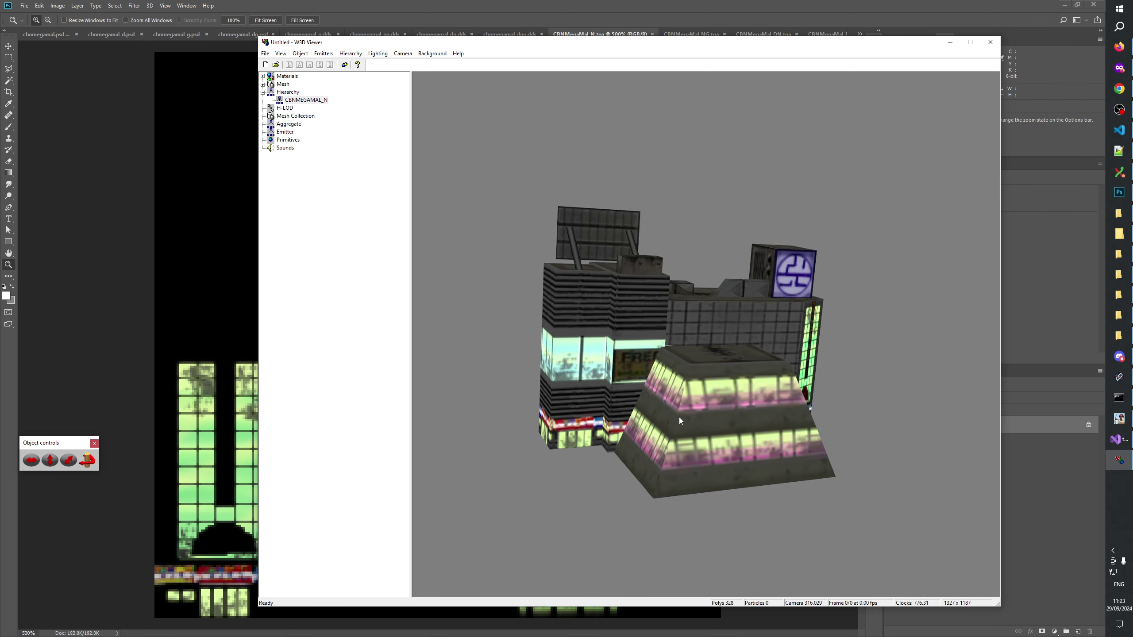
Examine the cyan window band and the vertical sign on the ribbed tower up close and from a distance
left_click_drag(626, 391, 744, 374)
scroll(659, 408, "up", 3)
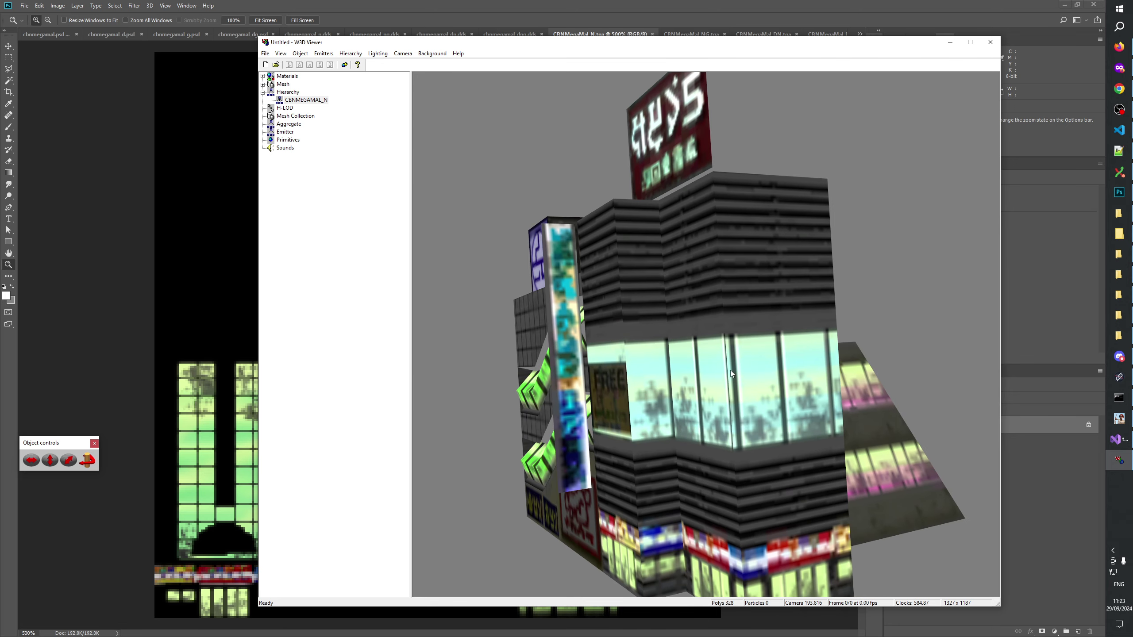
scroll(731, 374, "down", 2)
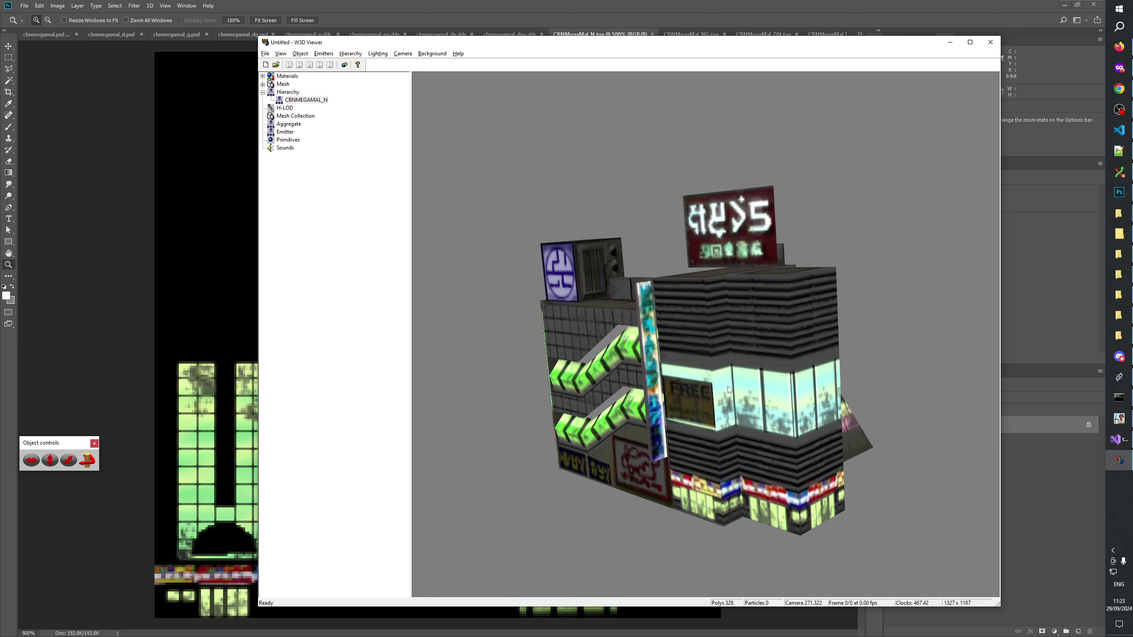
scroll(729, 390, "up", 3)
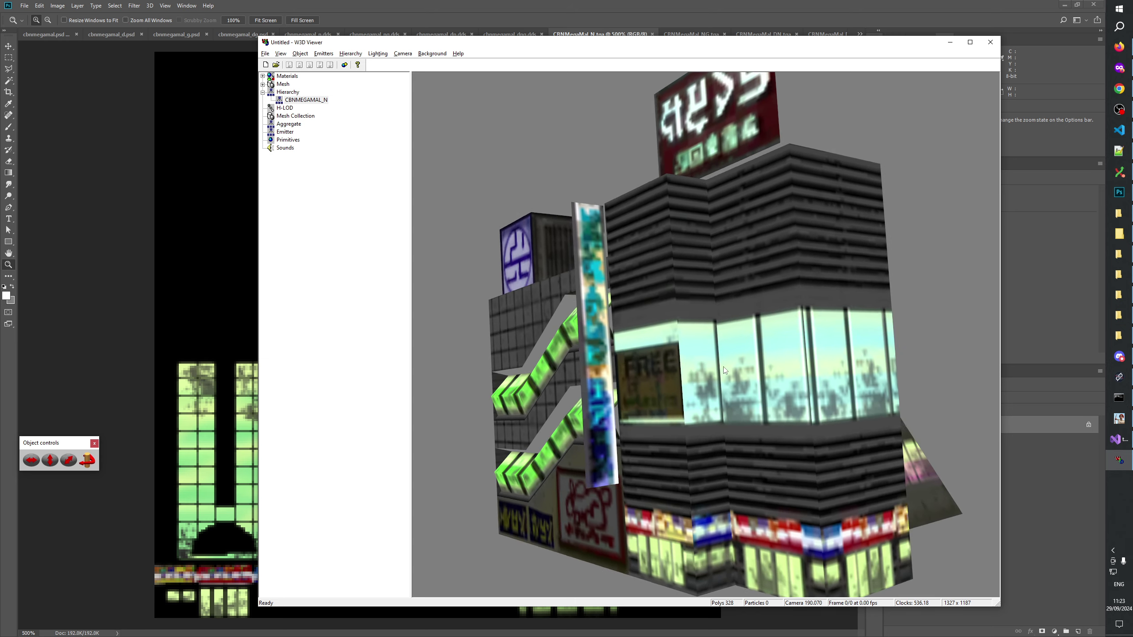
scroll(725, 370, "up", 3)
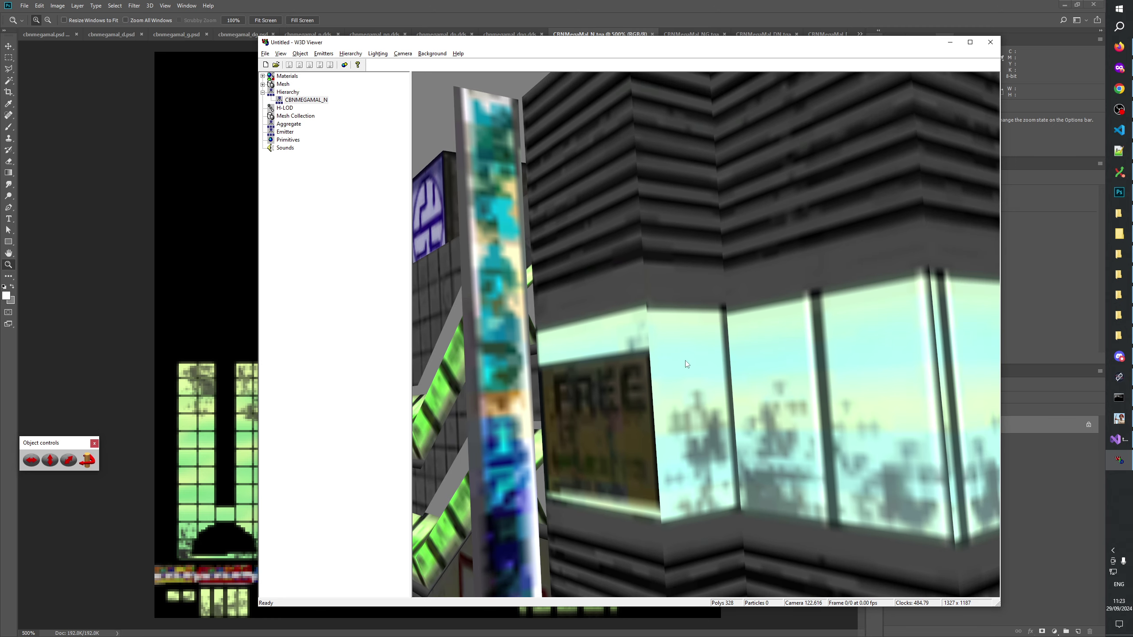
mouse_move(698, 367)
left_mouse_down()
mouse_move(657, 404)
mouse_move(713, 391)
mouse_move(706, 383)
left_mouse_up()
scroll(660, 405, "down", 3)
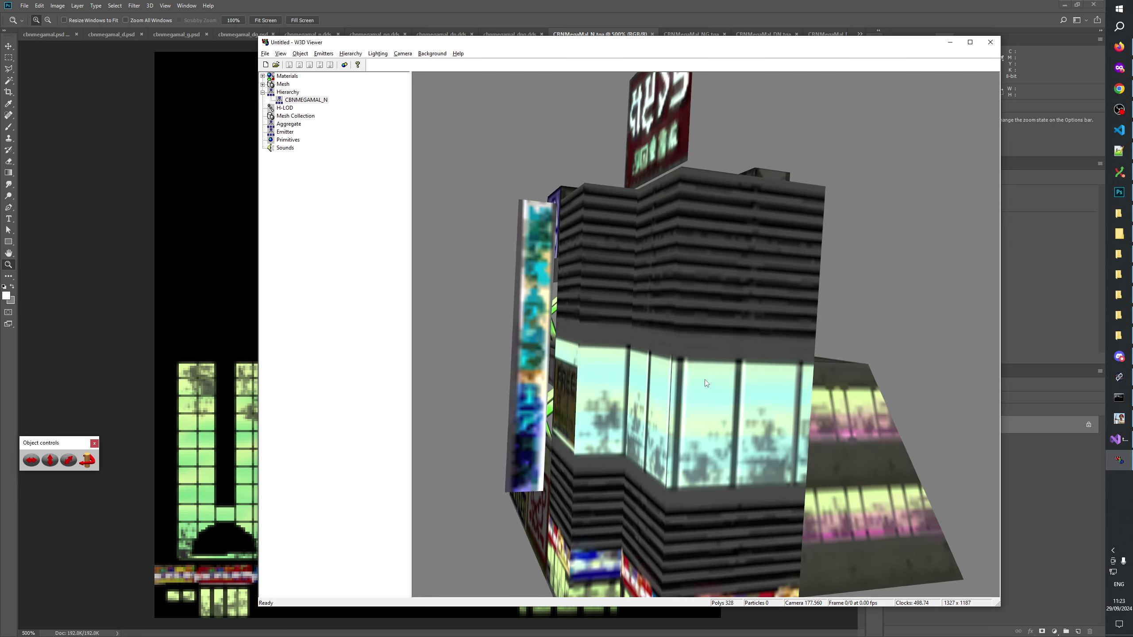
scroll(705, 383, "up", 1)
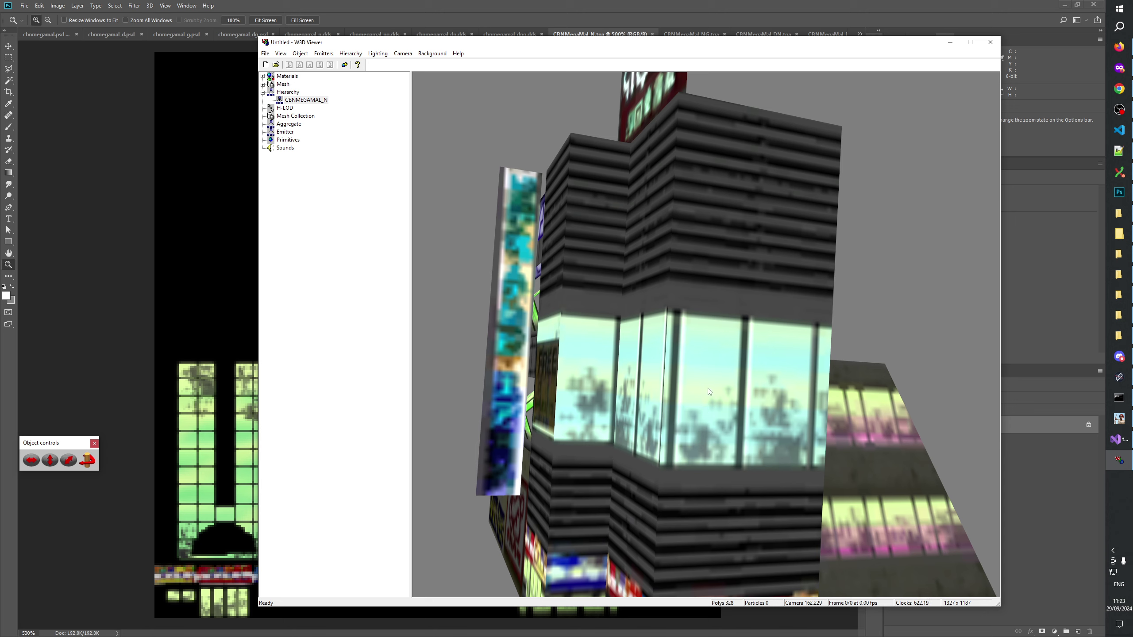
scroll(690, 391, "down", 2)
left_click_drag(690, 391, 701, 347)
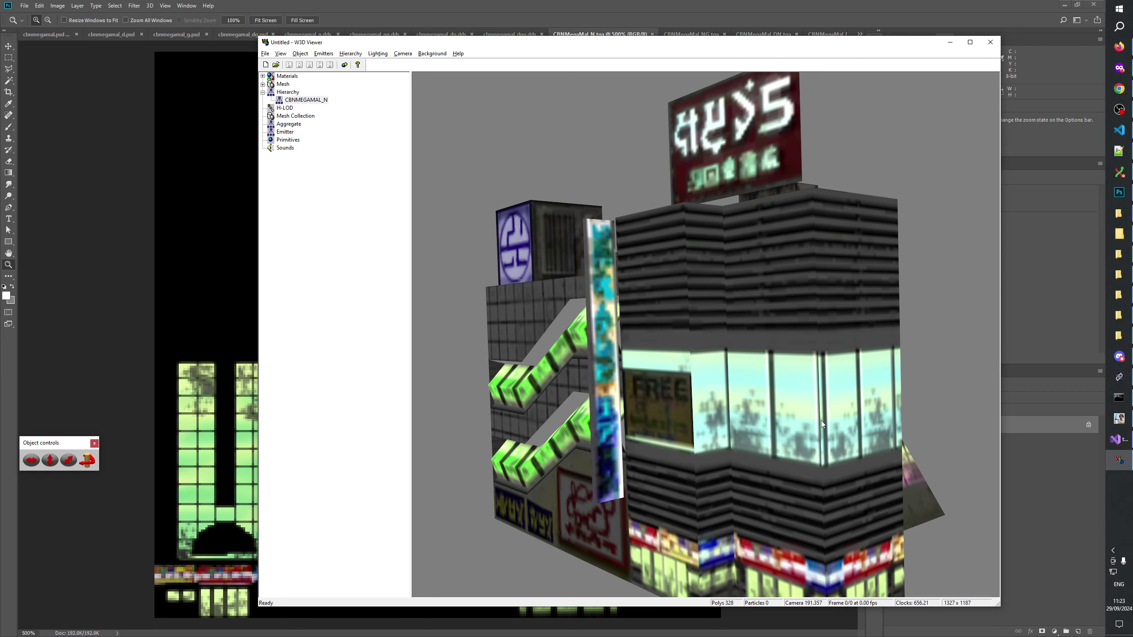
Examine the mall's lit windows and signs from all sides, including with the scene lighting darkened
left_click_drag(822, 421, 736, 326)
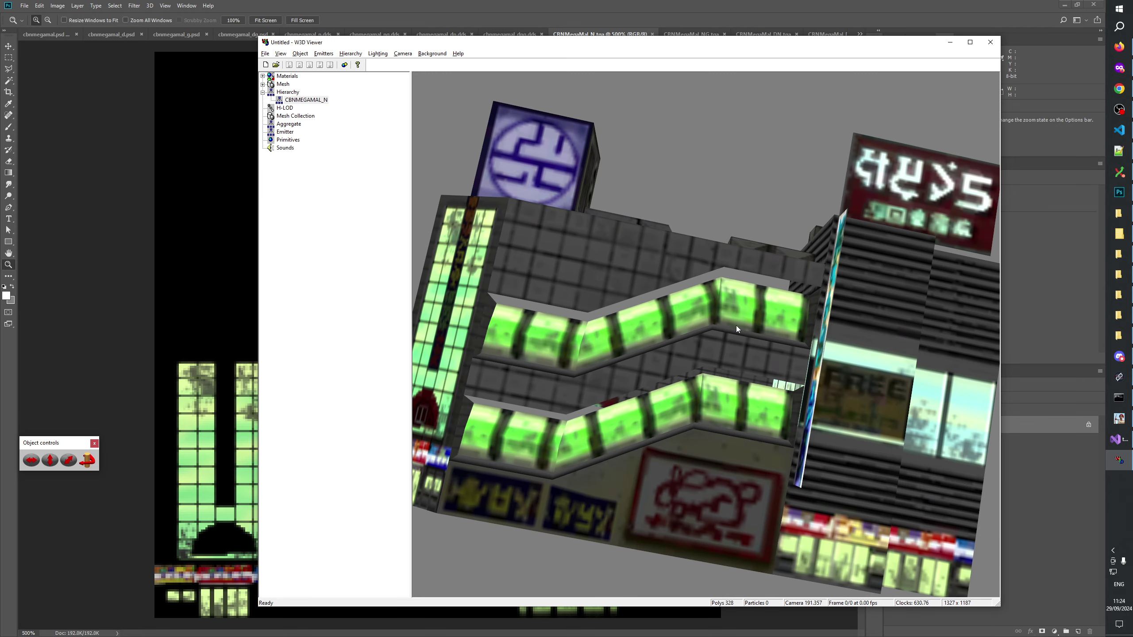
scroll(645, 327, "down", 5)
left_click_drag(668, 312, 716, 402)
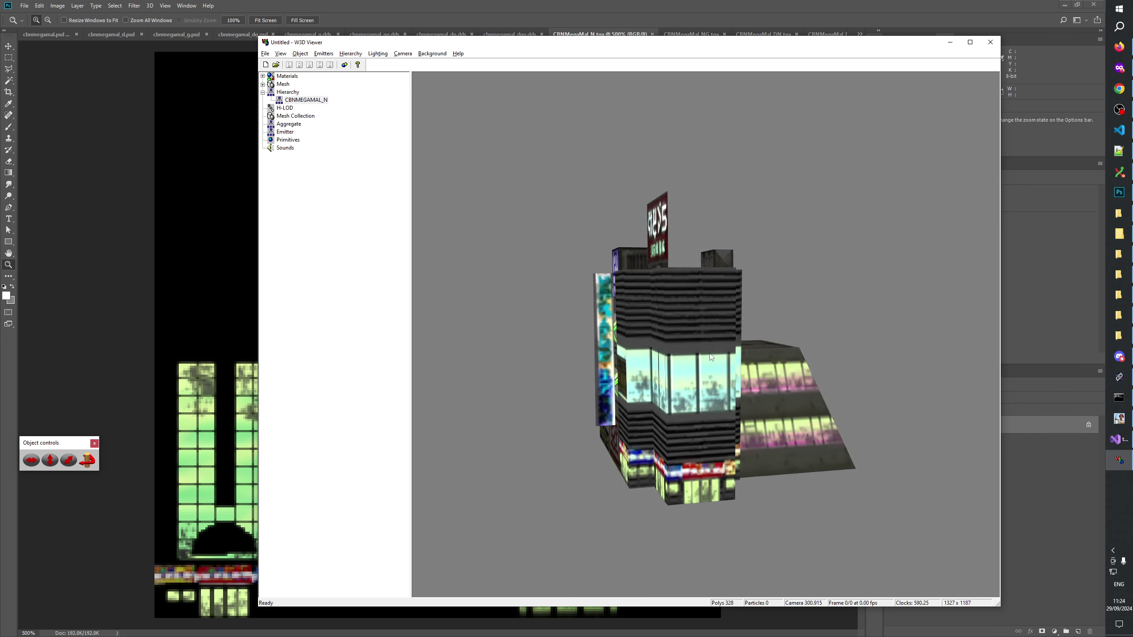
scroll(717, 415, "up", 3)
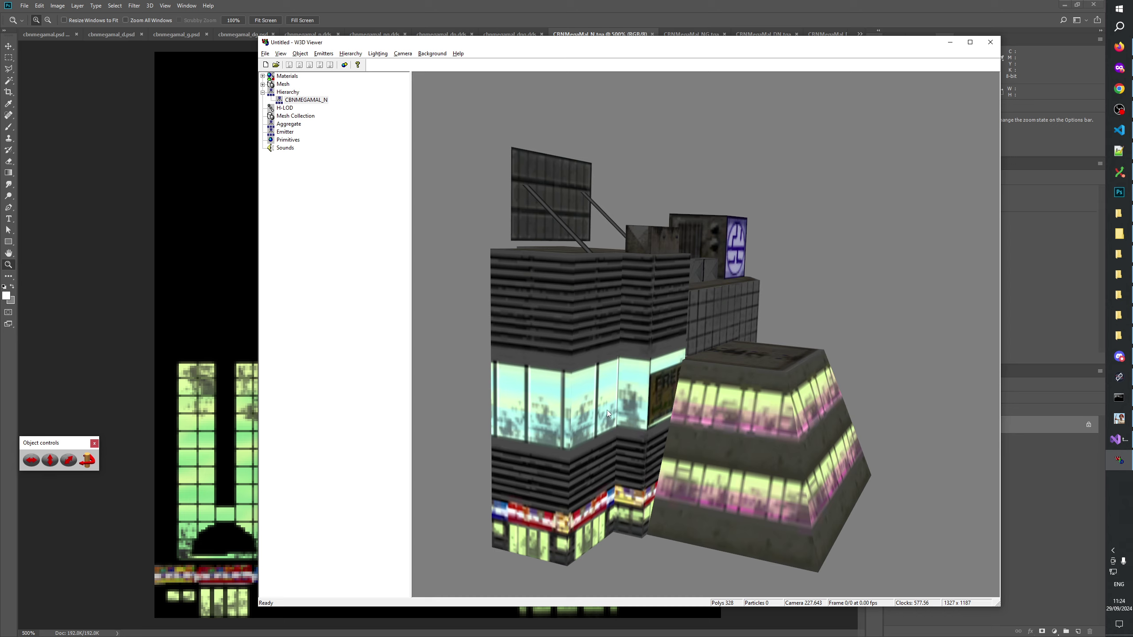
left_click_drag(607, 413, 737, 396)
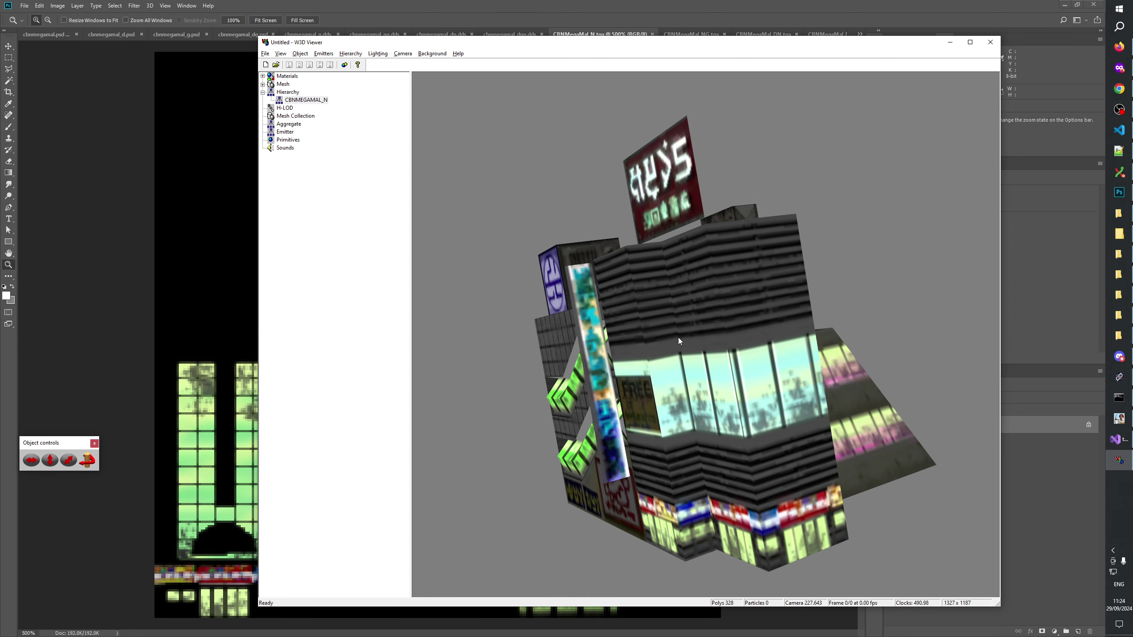
left_click_drag(678, 341, 692, 375)
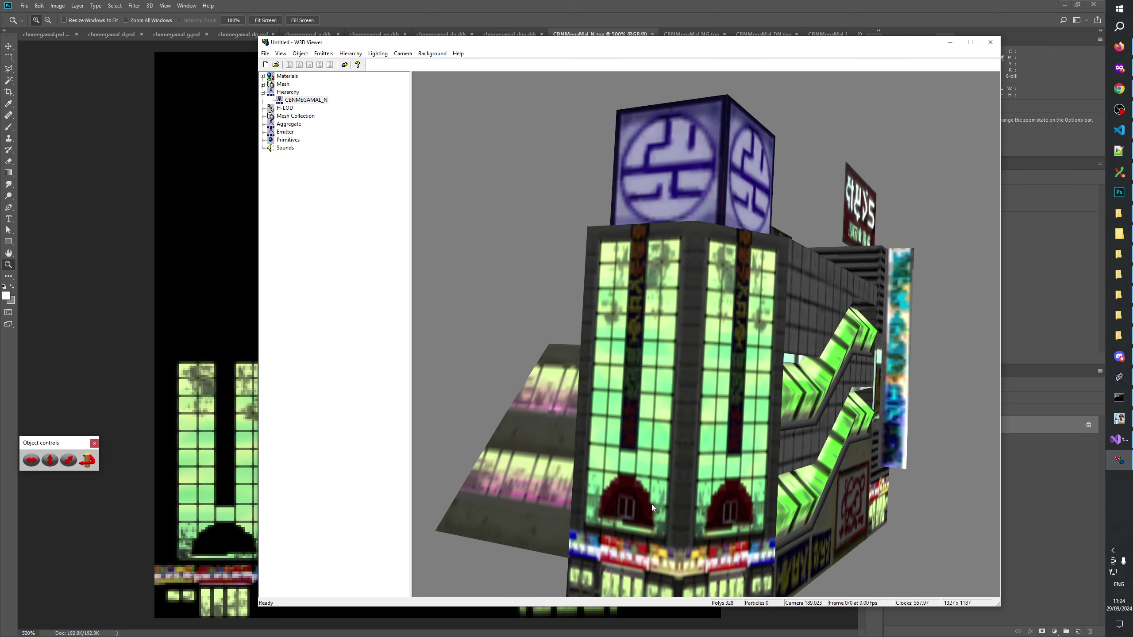
left_click_drag(651, 505, 692, 395)
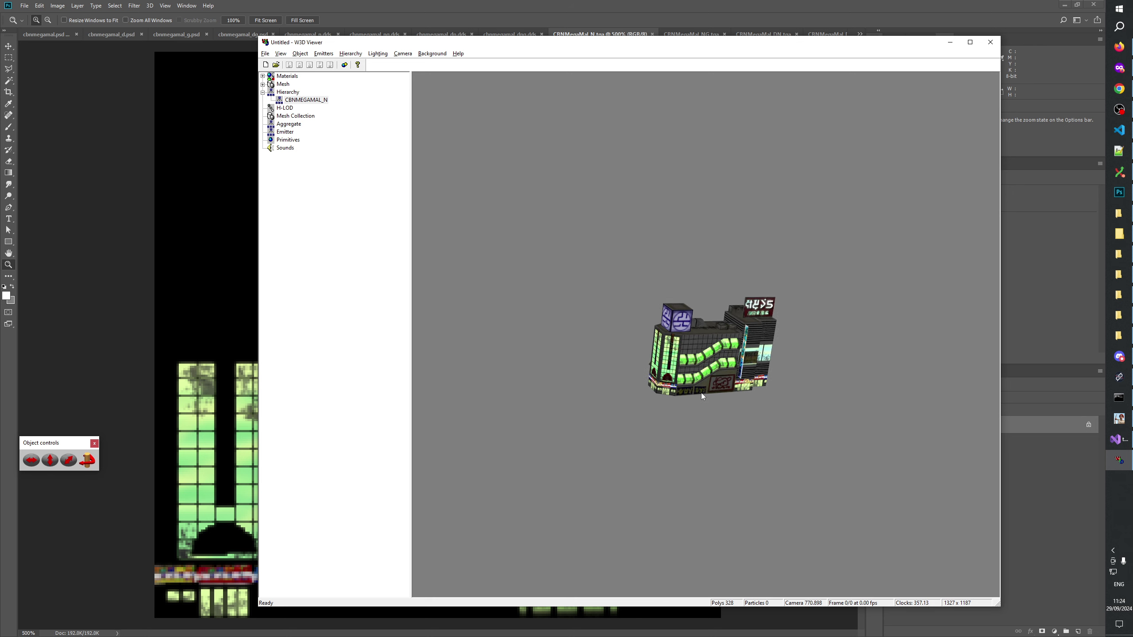
left_click_drag(709, 391, 681, 441)
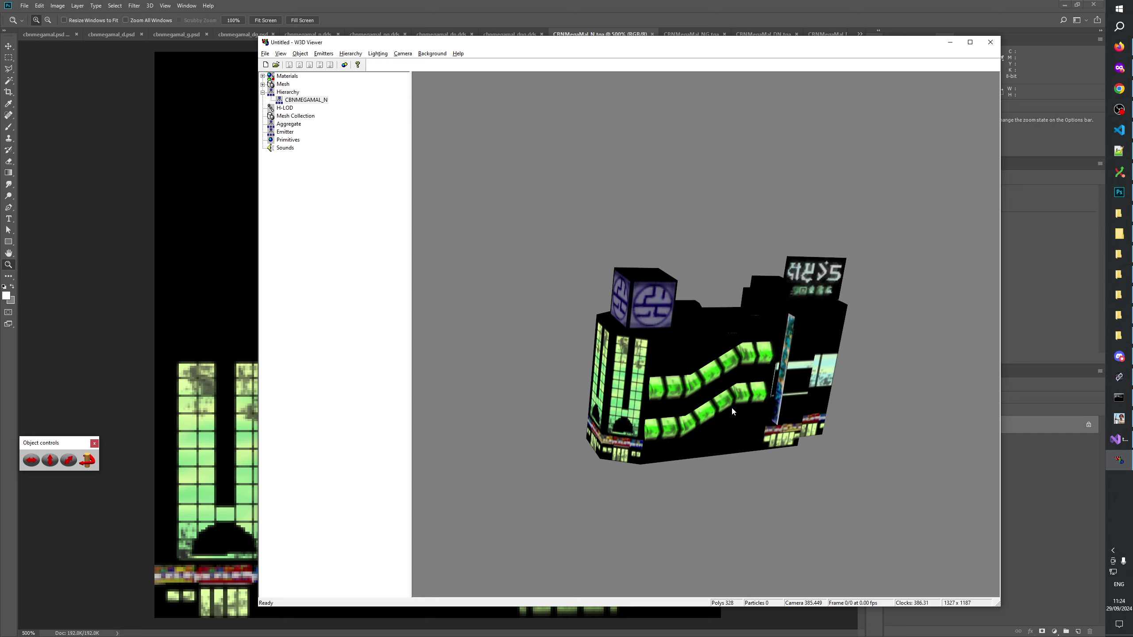
left_click_drag(731, 408, 468, 304)
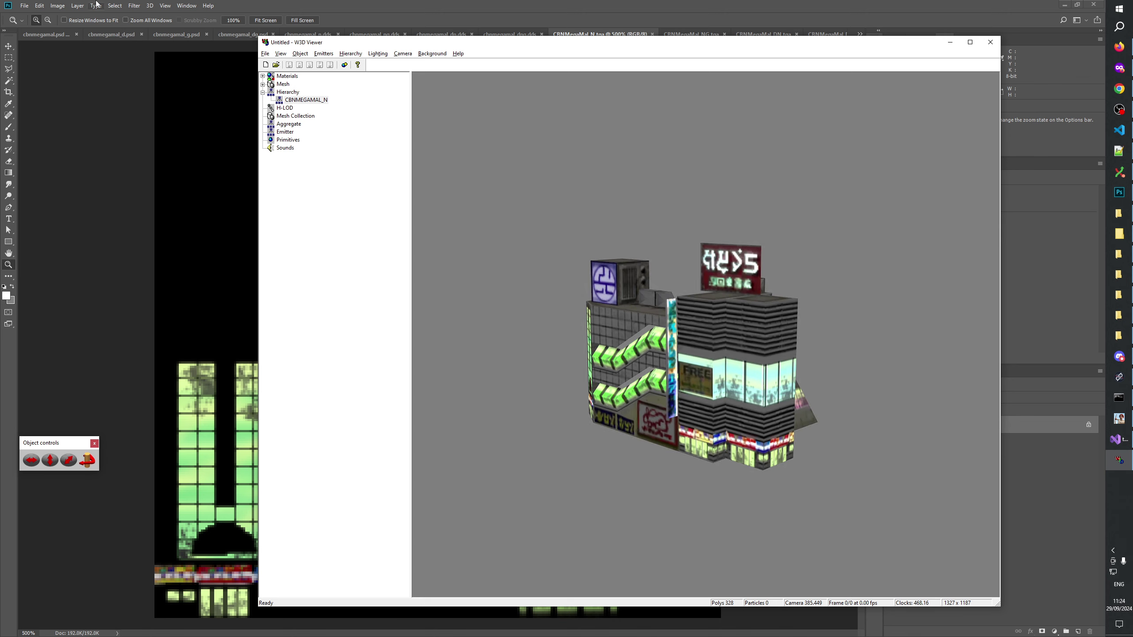
Examine the mall's corner tower, sign cube, vertical sign and green tubes, comparing them with the CBNMegaMal_N.tga texture in Photoshop
left_click_drag(424, 204, 718, 331)
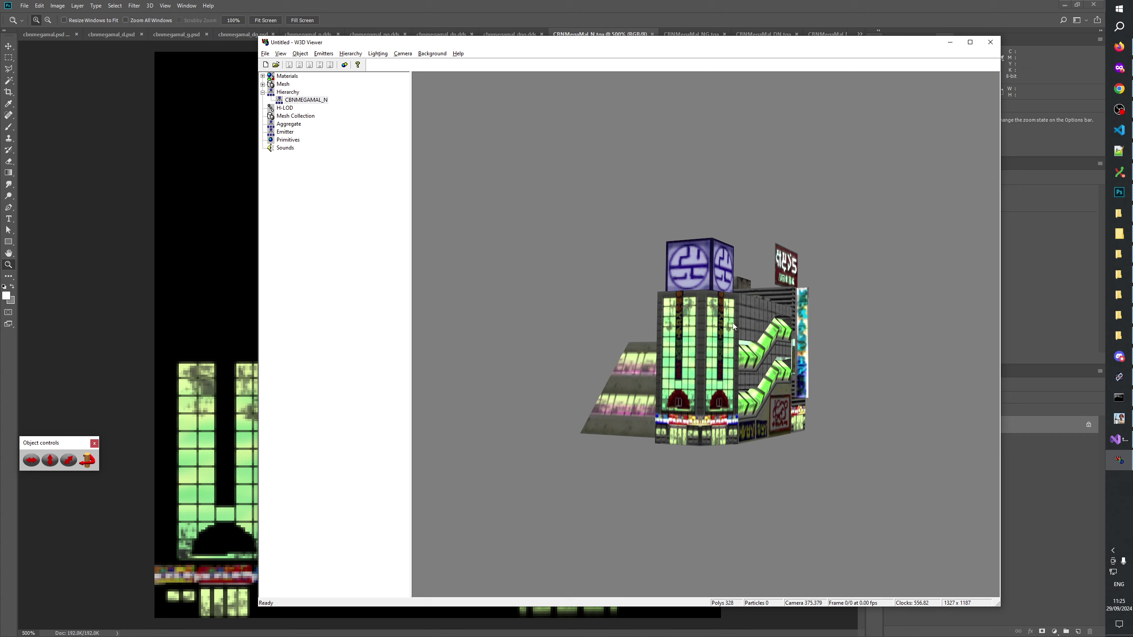
left_click_drag(734, 327, 841, 363)
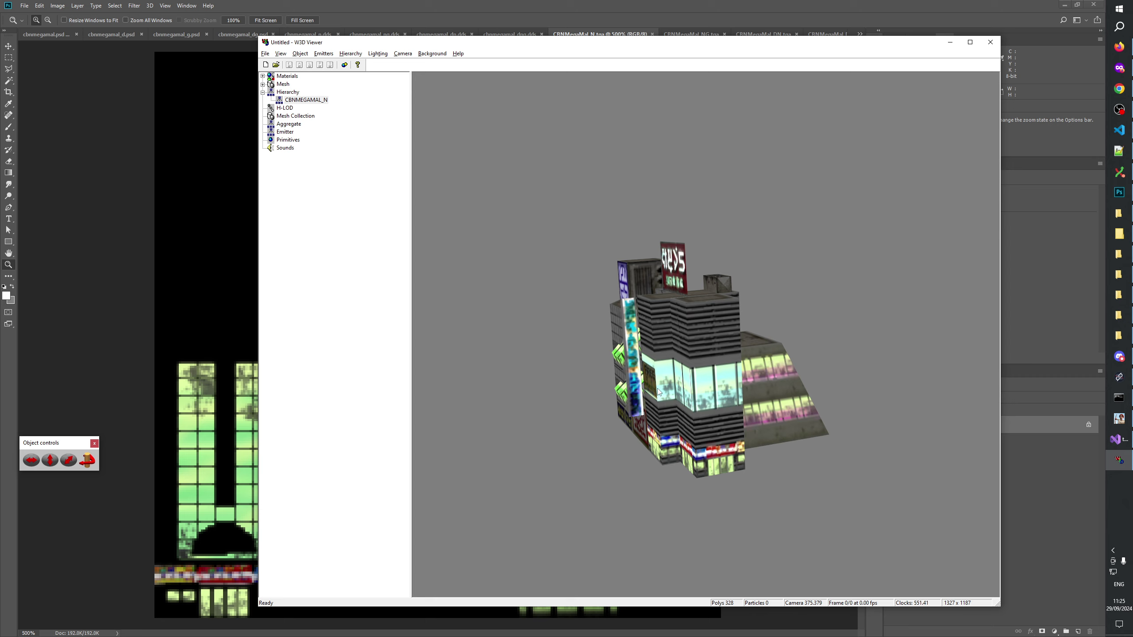
left_click_drag(639, 296, 589, 297)
scroll(626, 377, "up", 5)
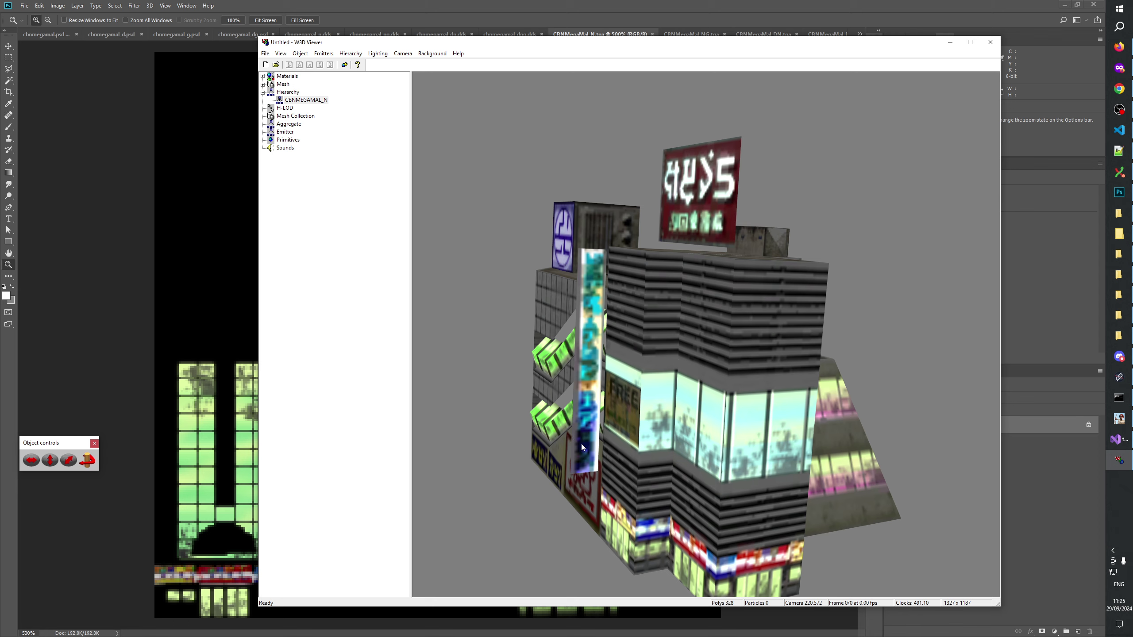
left_click(649, 4)
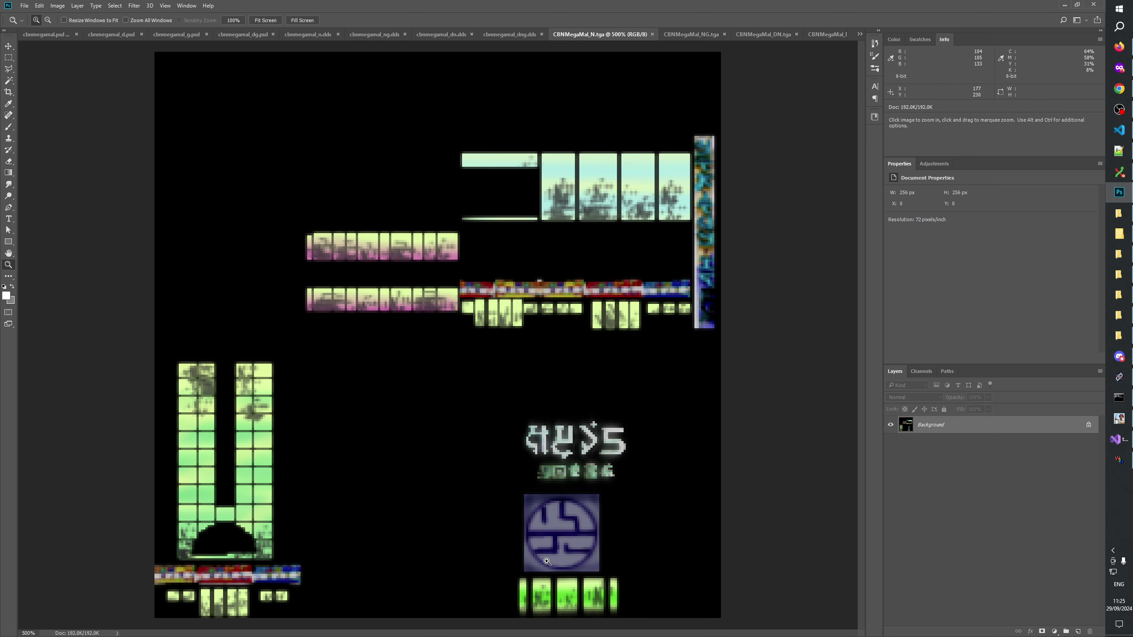
key("alt+Tab")
left_click_drag(684, 392, 662, 352)
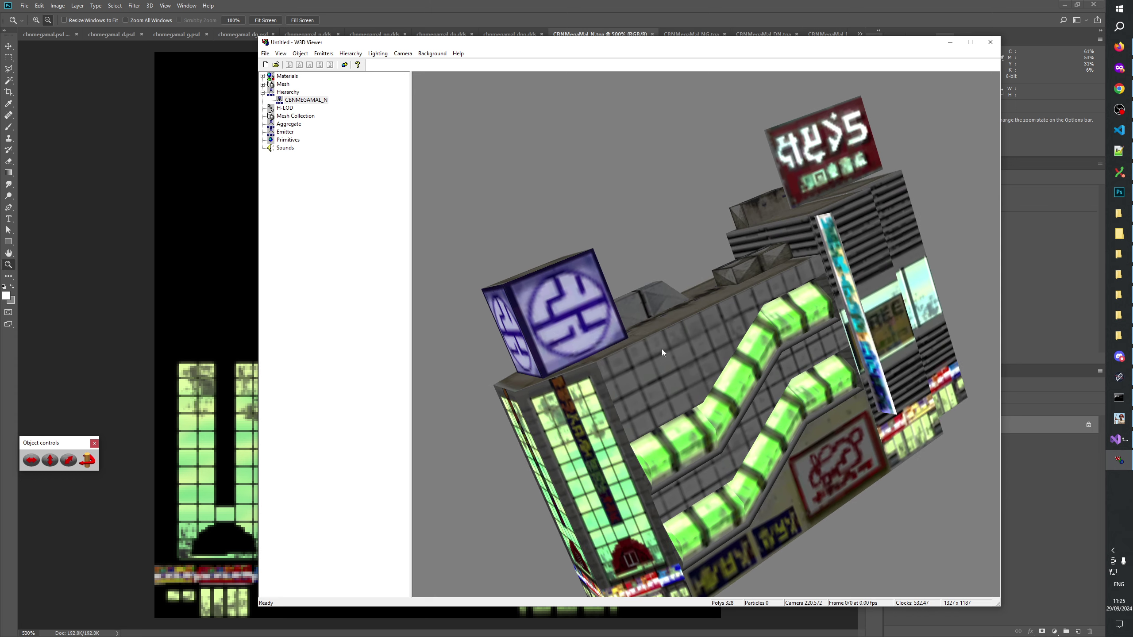
left_click_drag(581, 297, 745, 361)
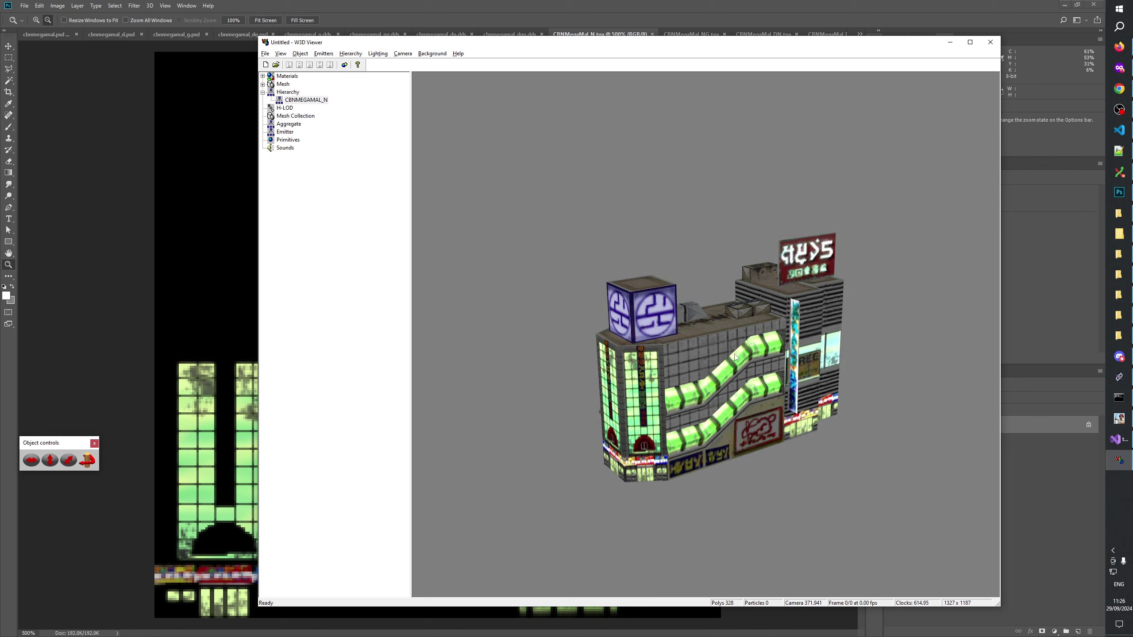
Switch to Photoshop, copy the entire CBNMegaMal_N.tga image and paste it as a new layer into cbnmegamal_n.dds
left_click(651, 3)
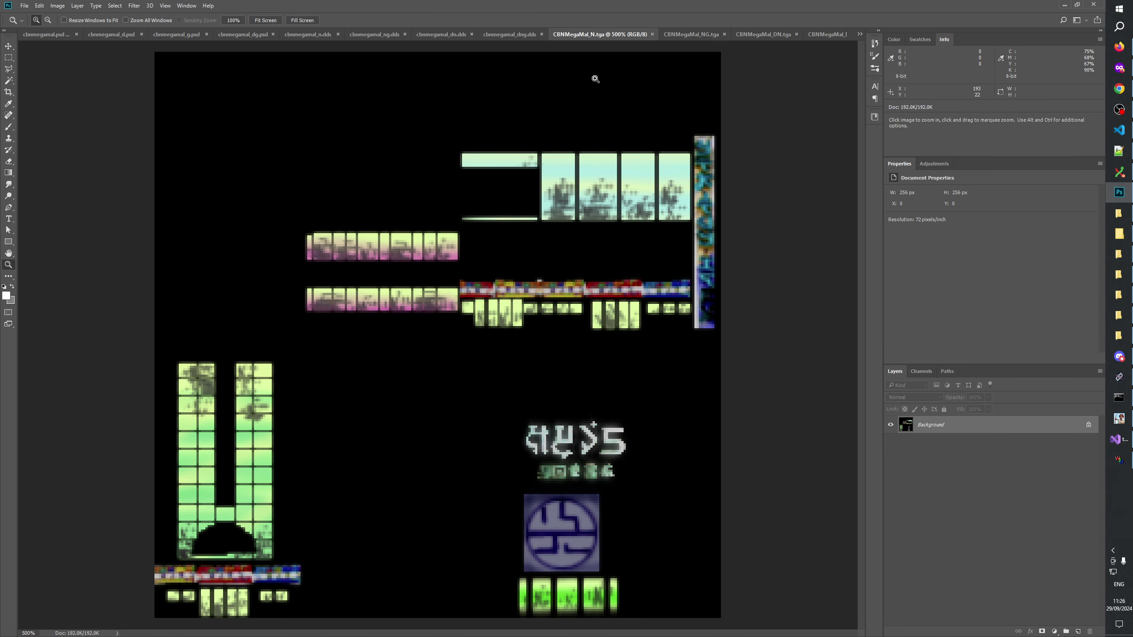
key("ctrl+a")
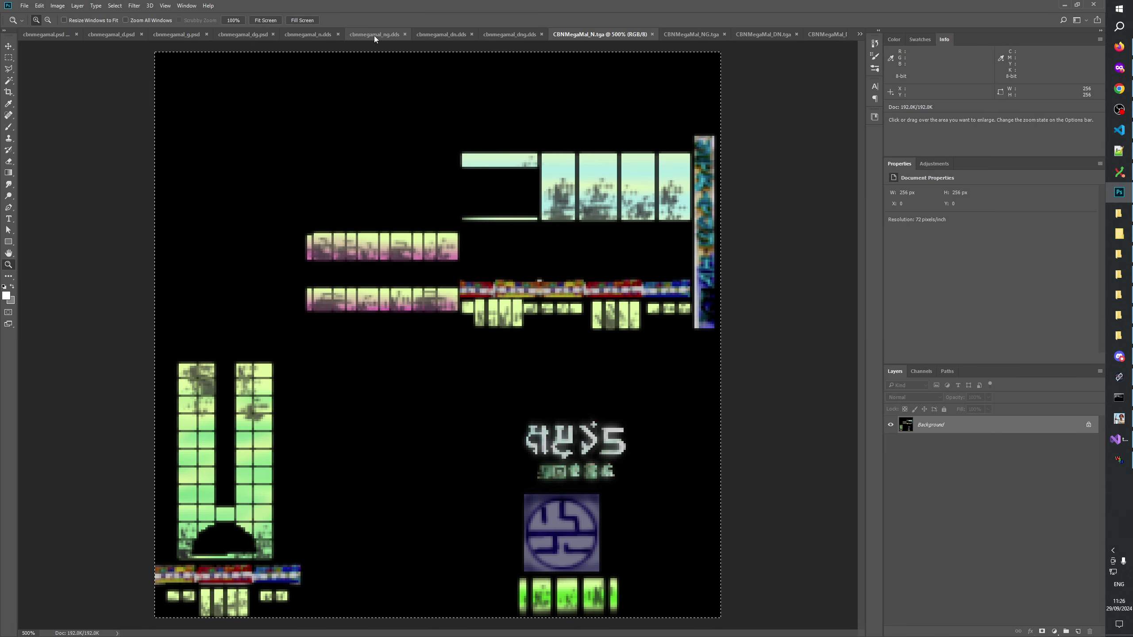
left_click(319, 35)
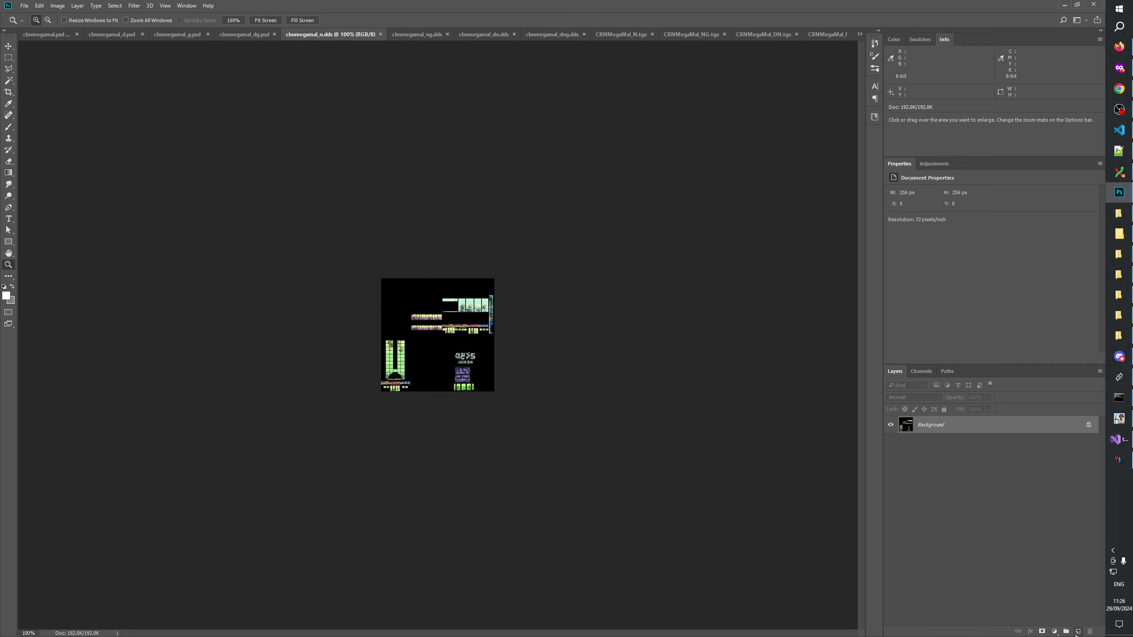
key("ctrl+v")
left_click(415, 330)
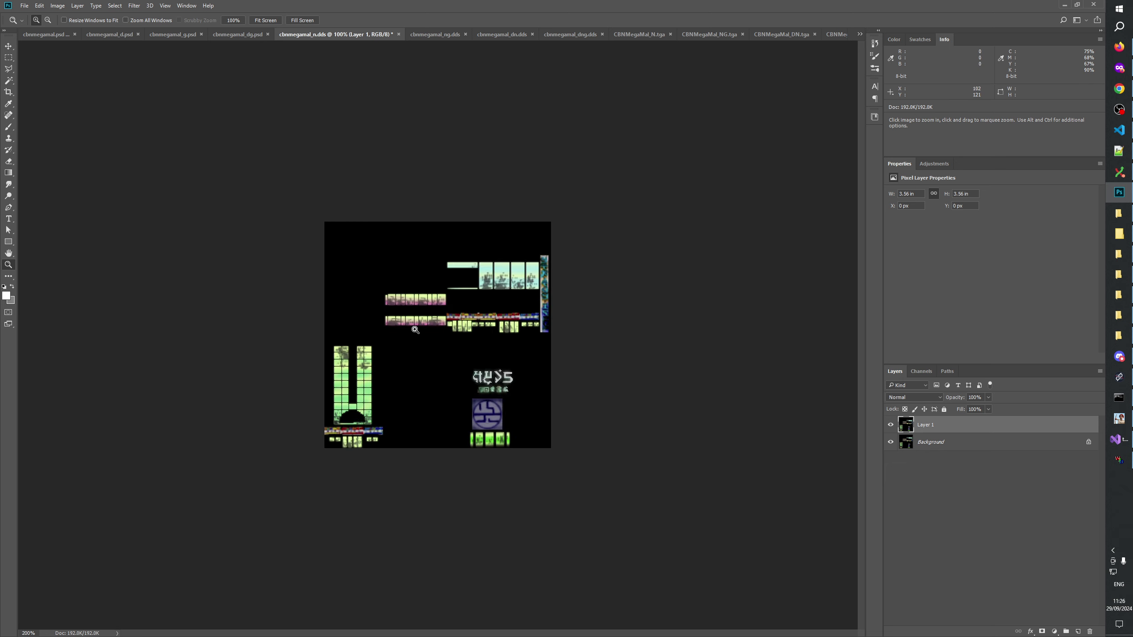
left_click(415, 329)
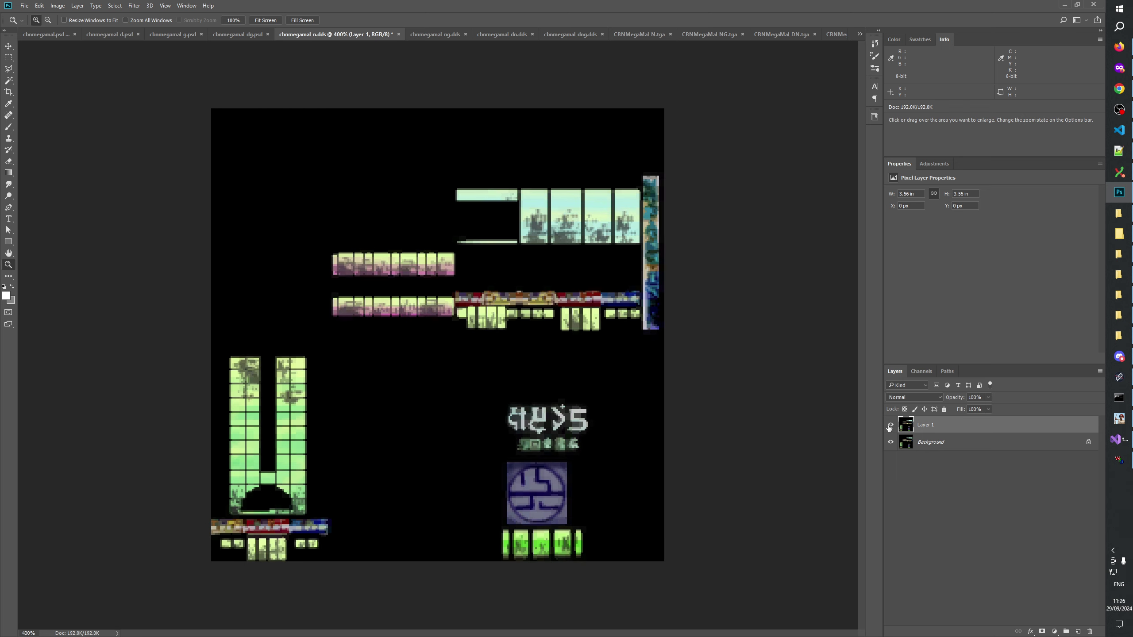
Rename the pasted layer "CBNMegaMal_N.tga"
double_click(926, 425)
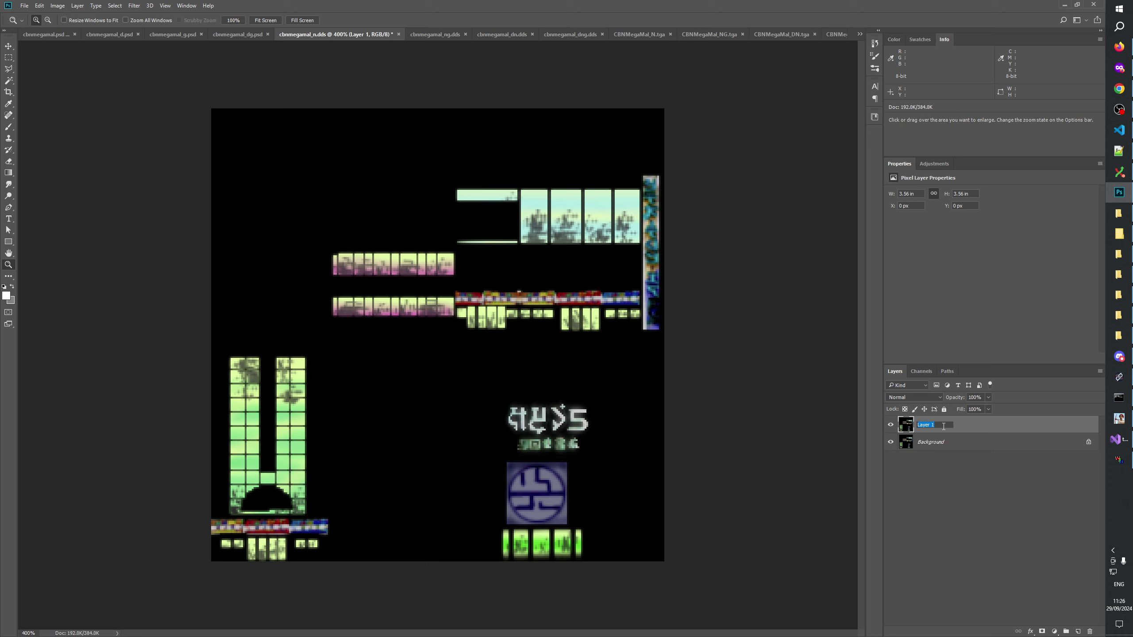
type("CBNMegaMal_N.tga")
key("Return")
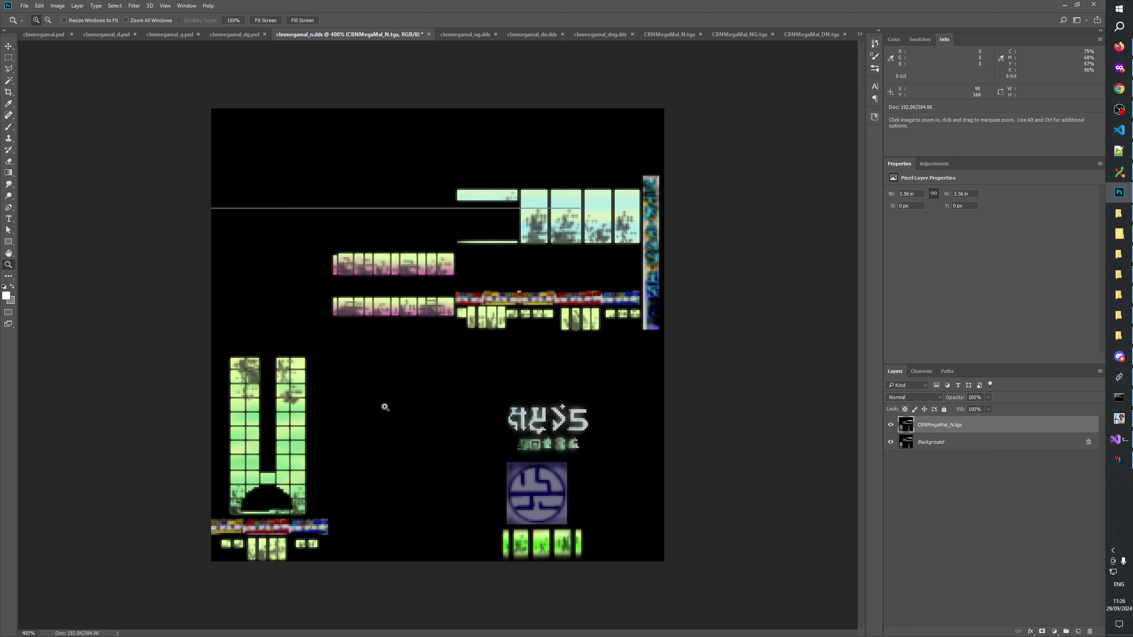
left_click(385, 407)
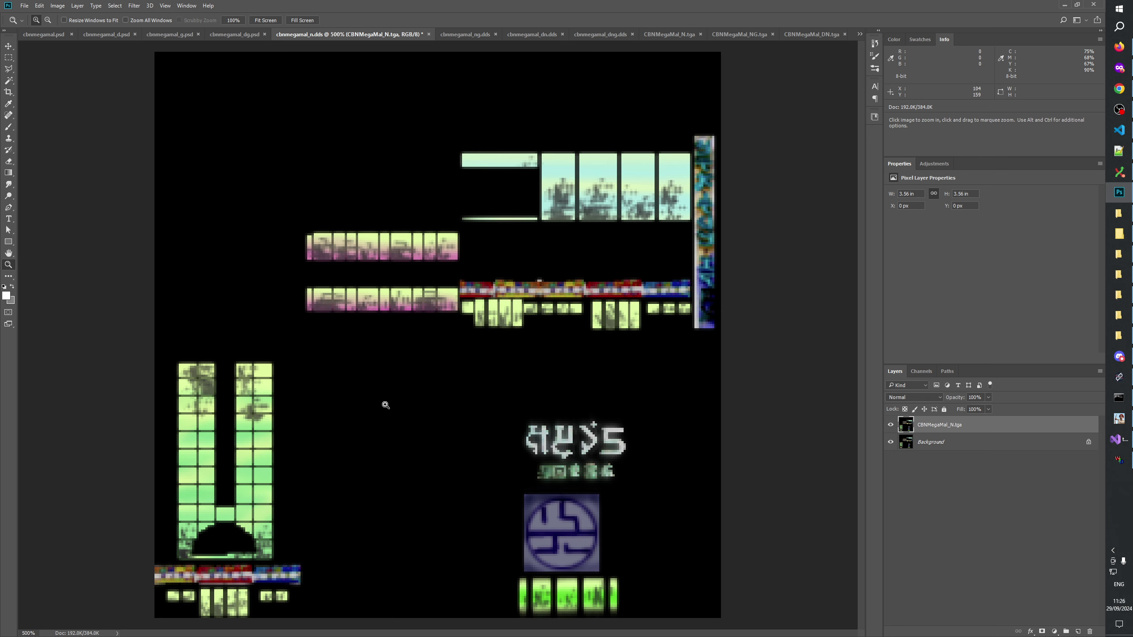
Create a layer group named "light _n" above the CBNMegaMal_N.tga layer
left_click(1065, 632)
double_click(932, 421)
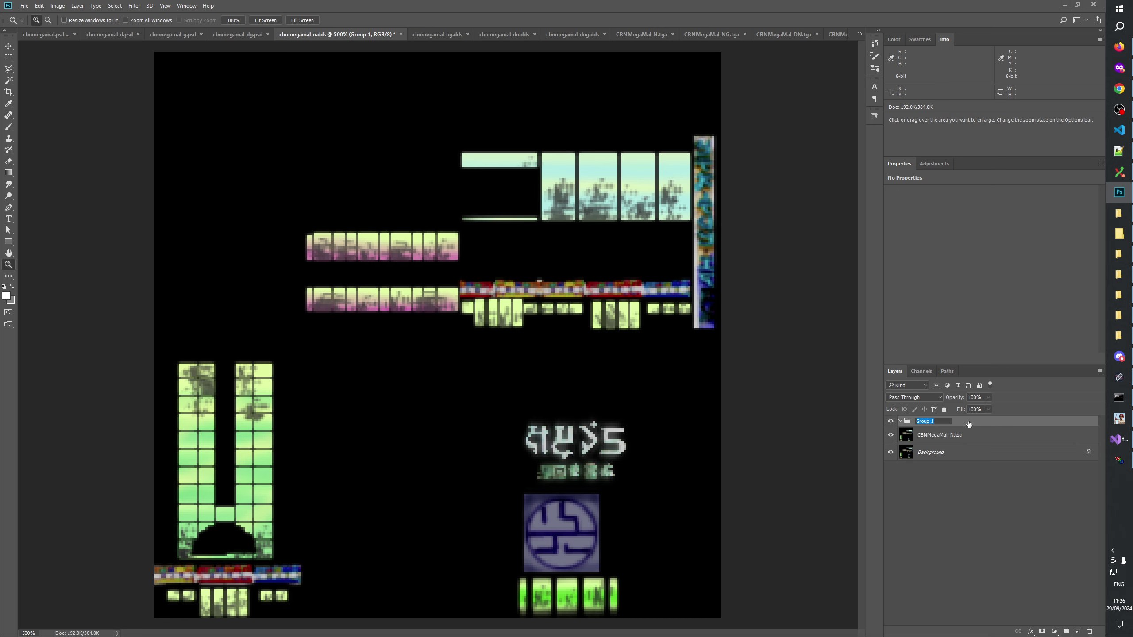
type("light _n")
key("Return")
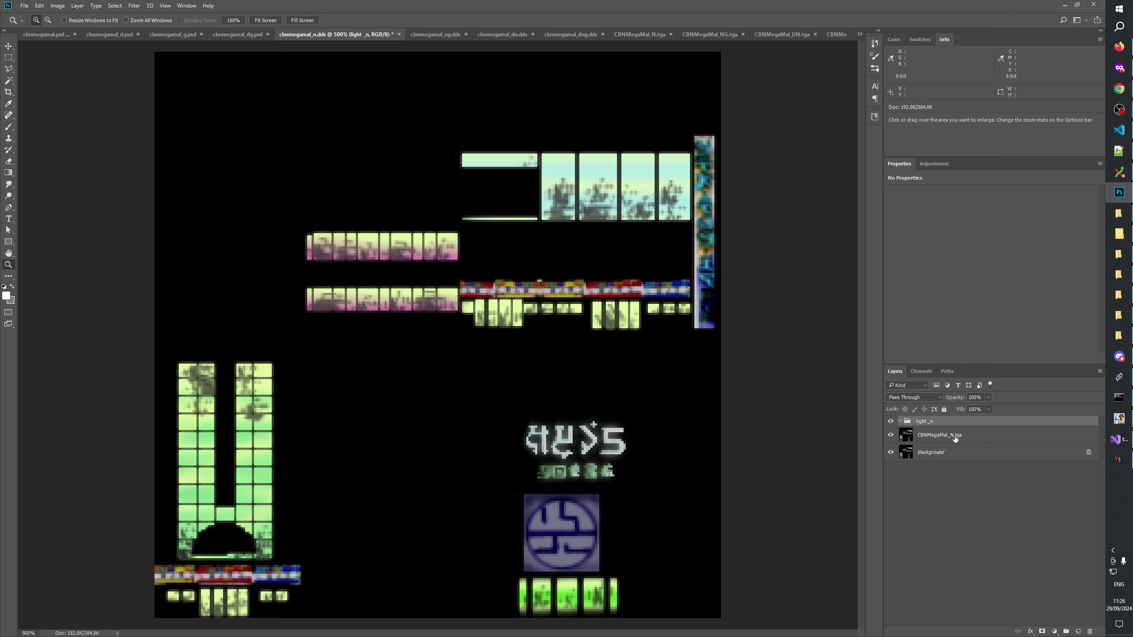
Try renaming the "light _n" group to "recreate"
double_click(926, 422)
key("BackSpace")
key("BackSpace")
key("BackSpace")
key("BackSpace")
key("BackSpace")
key("BackSpace")
type("recreate")
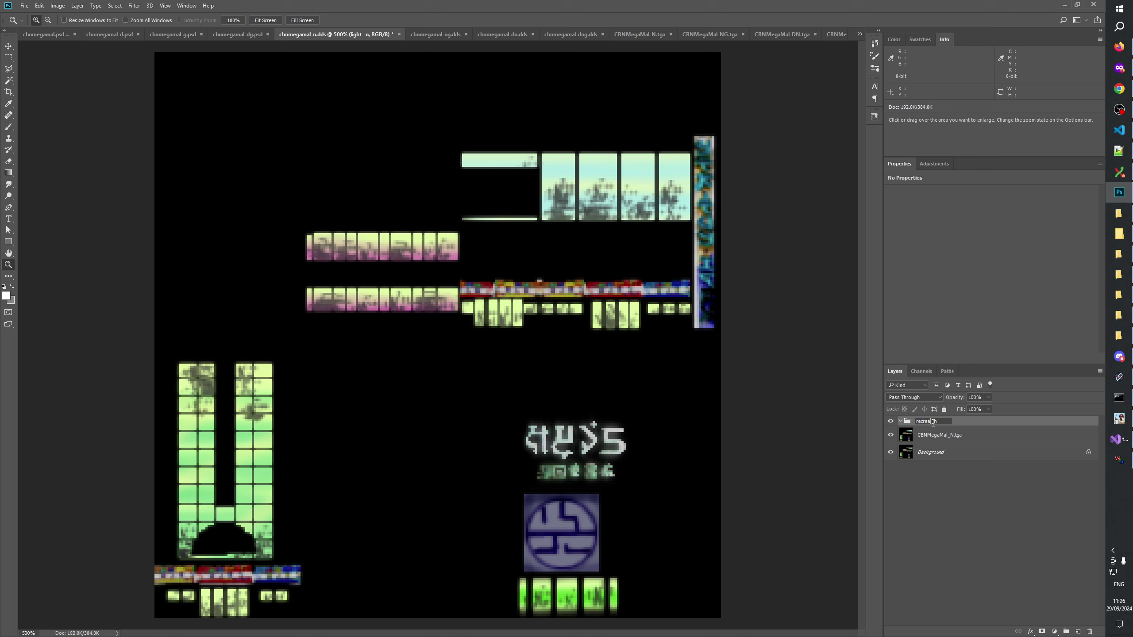
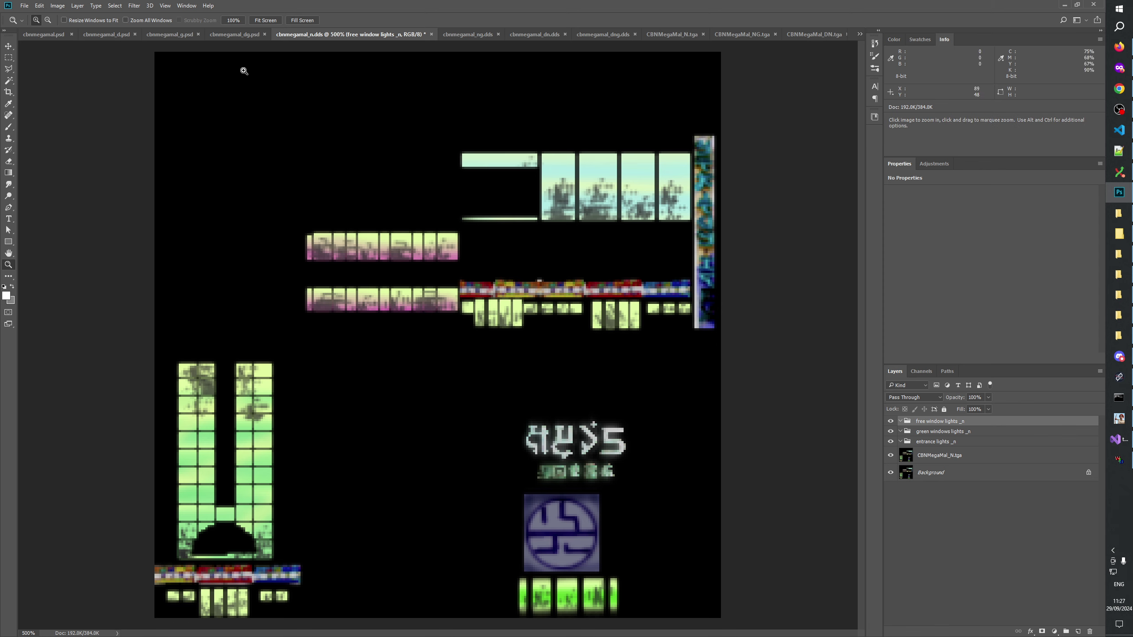
Check the layer names inside the _alpha group of cbnmegamal.psd and save that file
left_click(41, 35)
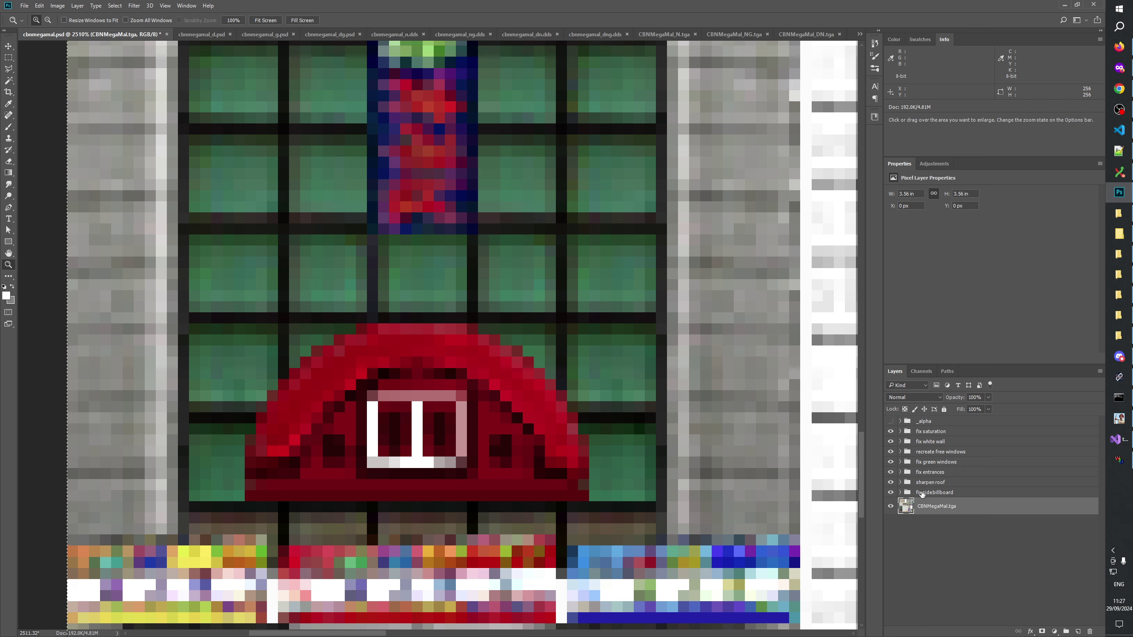
left_click(901, 421)
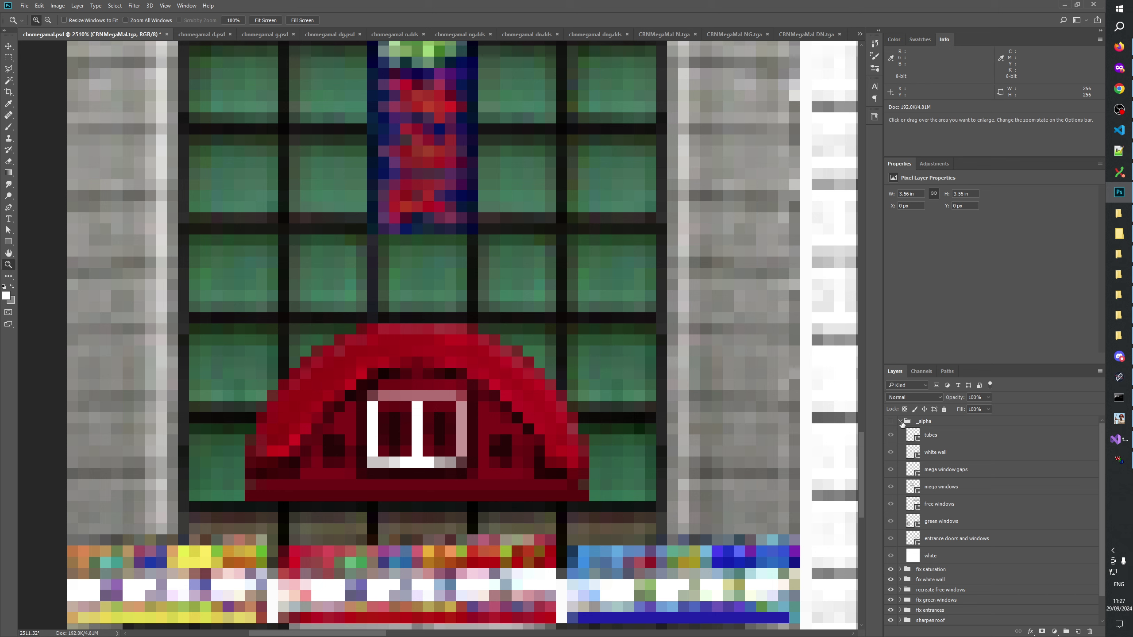
left_click(901, 422)
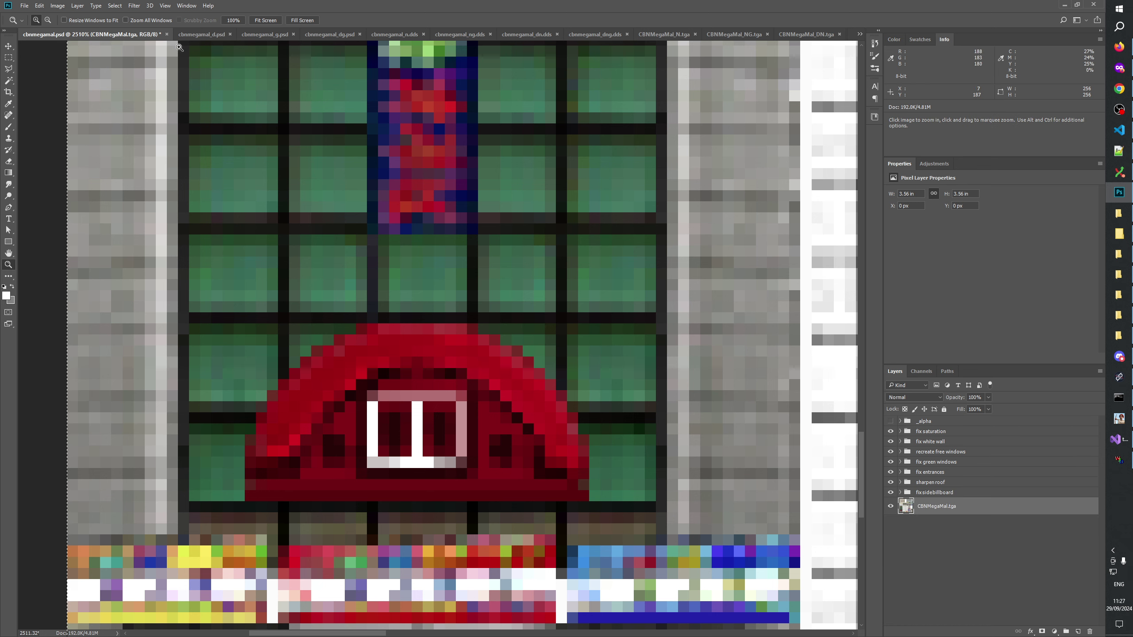
key("ctrl+s")
Add a layer group named "mega window lights _n" above the free window lights group in cbnmegamal_n.dds
left_click(398, 36)
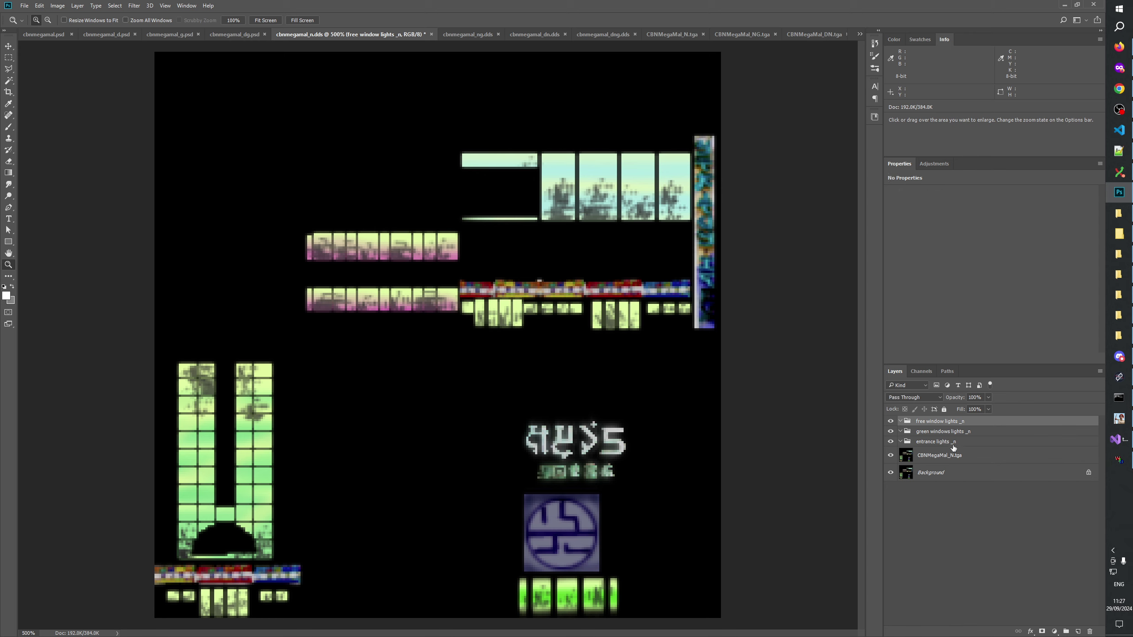
left_click(1066, 631)
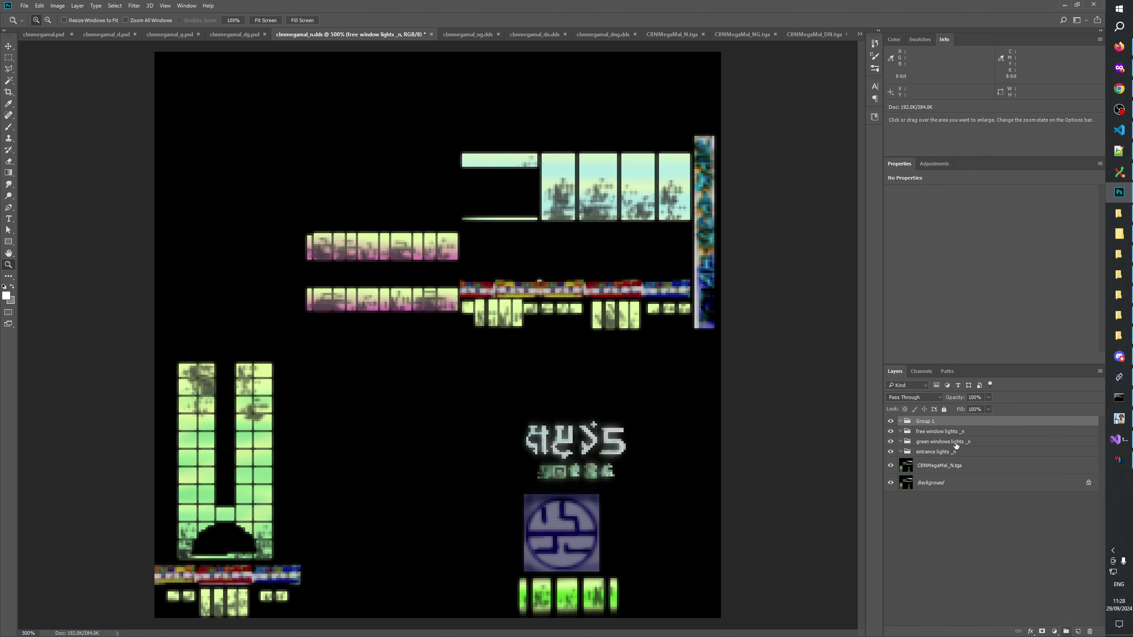
double_click(925, 421)
type("mega window light")
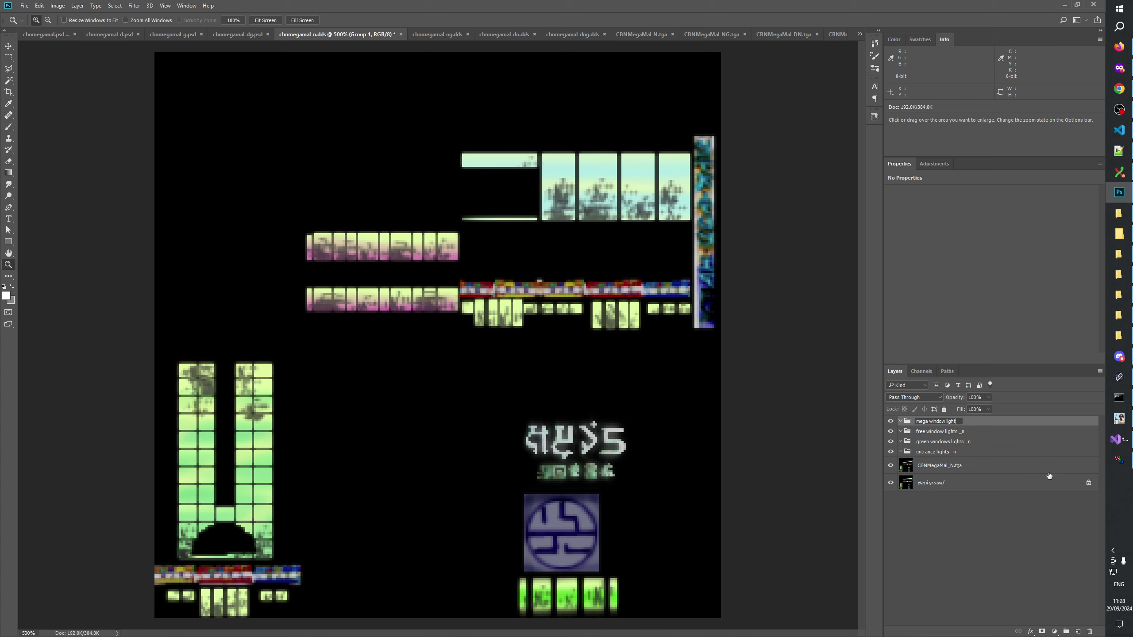
type("n")
key("Return")
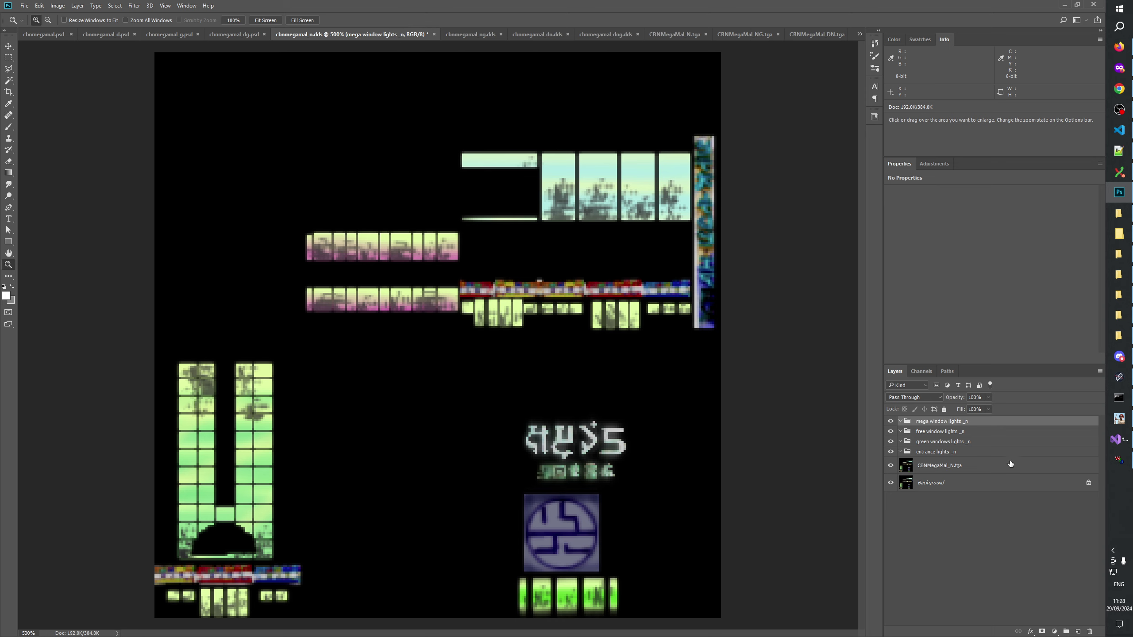
Rename the green windows group "green window lights _n", using the singular "window"
left_click(949, 435)
left_click(949, 441)
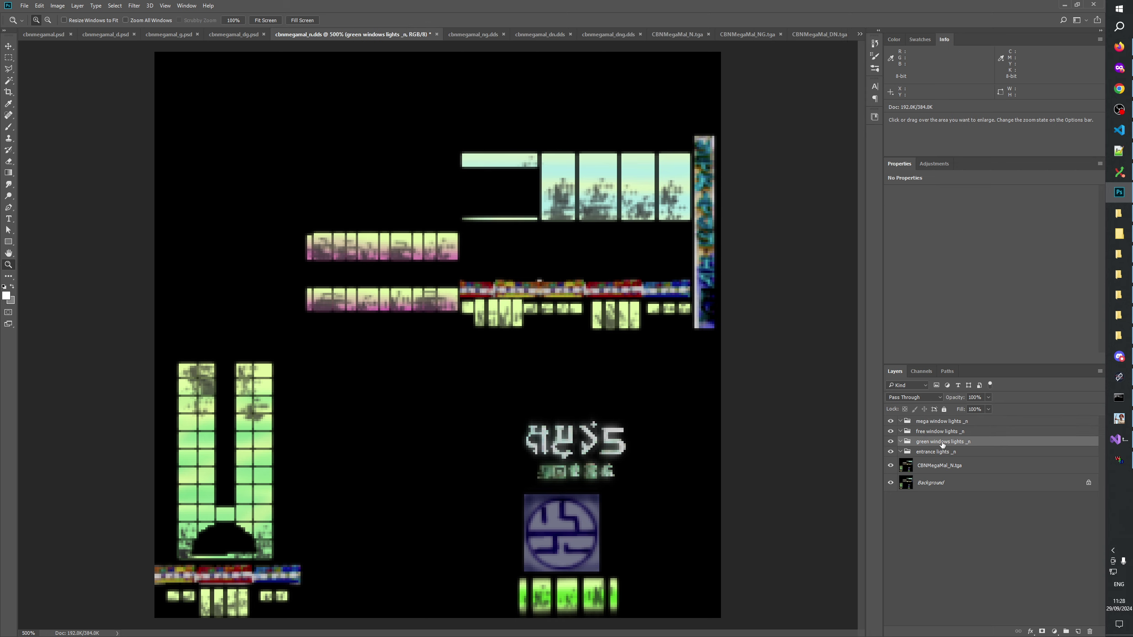
double_click(942, 444)
left_click(950, 442)
key("BackSpace")
key("Return")
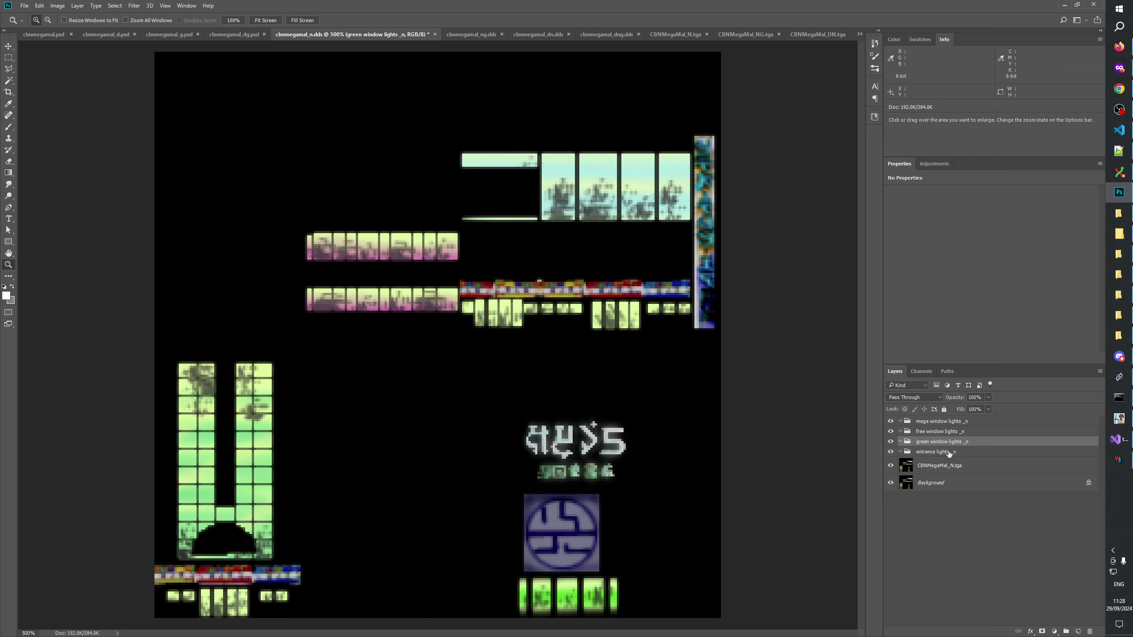
Add an empty layer named "black" inside the free window lights _n group
left_click(959, 422)
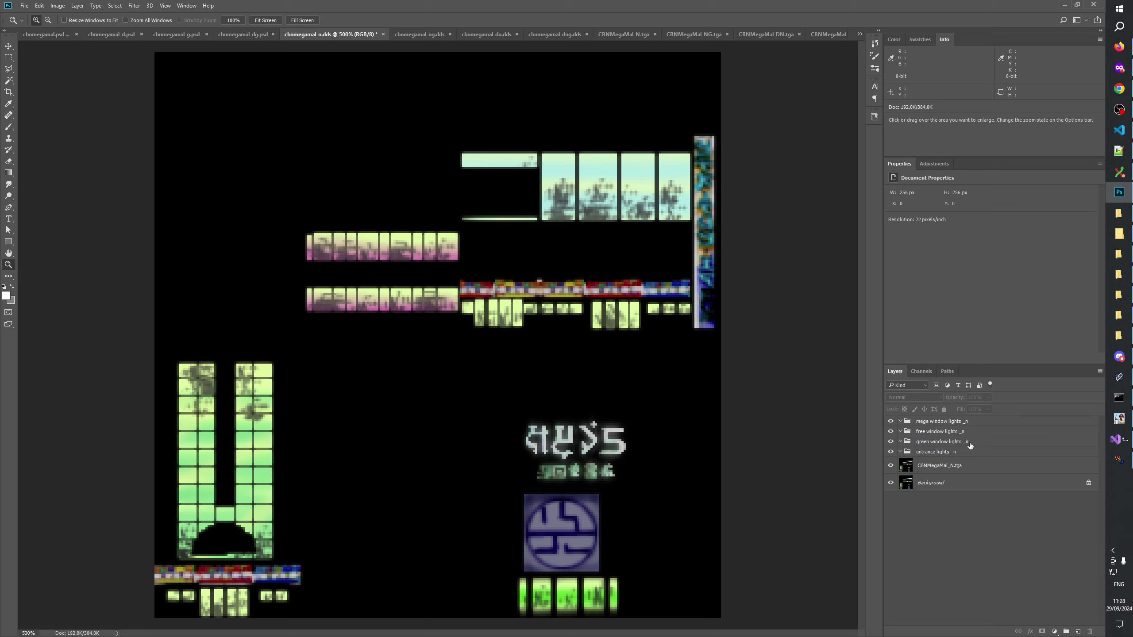
left_click(347, 290)
left_click(955, 433)
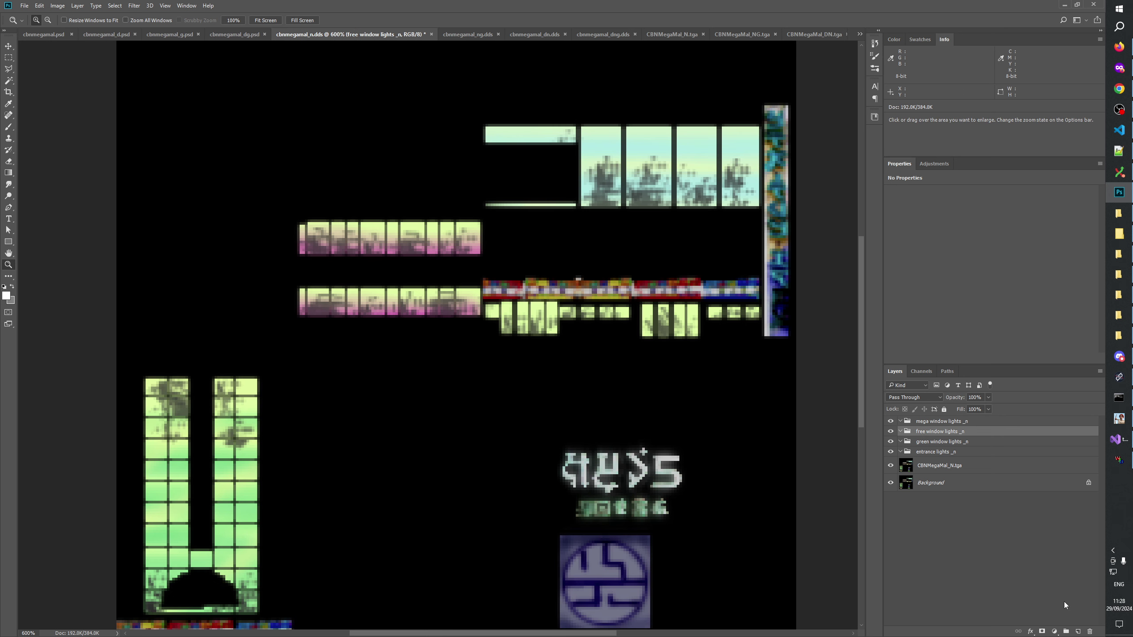
left_click(1078, 632)
double_click(970, 448)
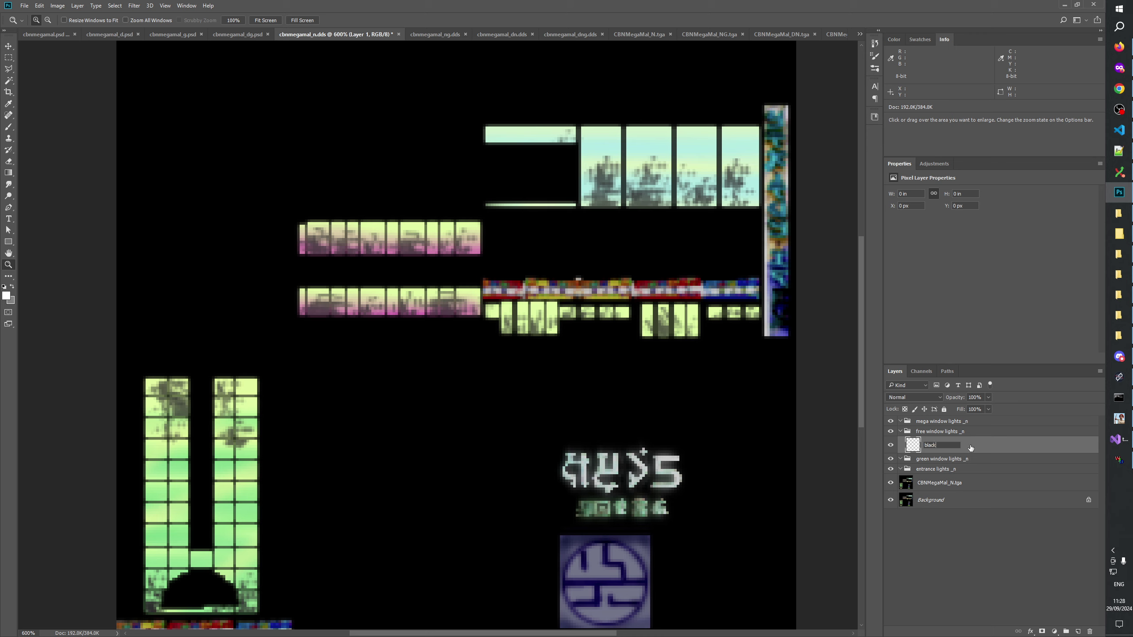
key("Return")
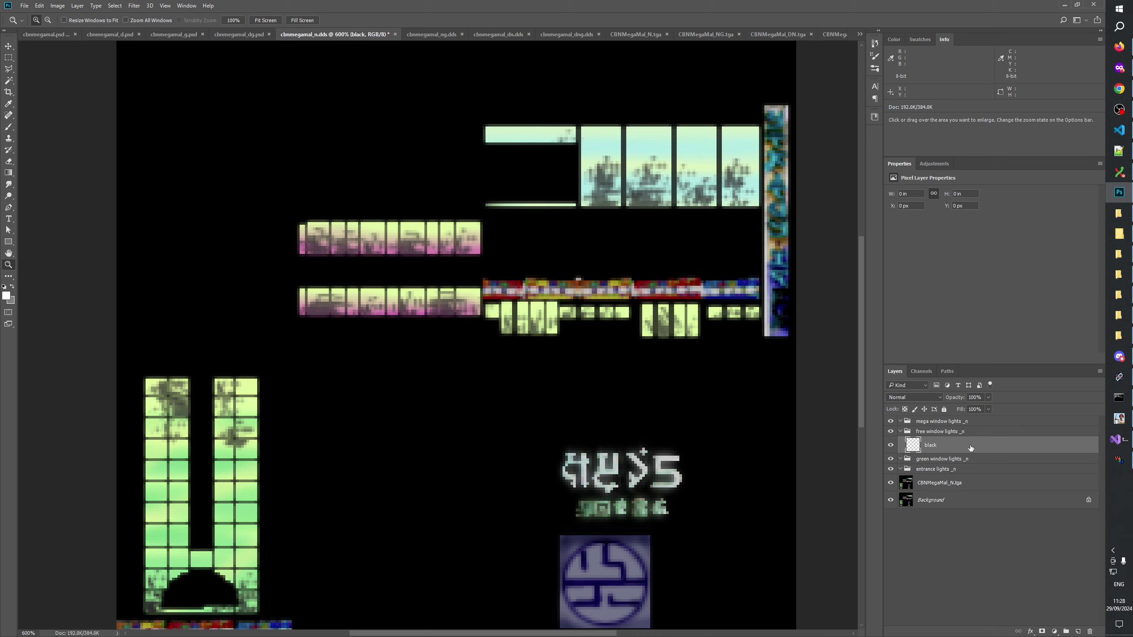
Add an empty layer named "black" inside the mega window lights _n group
left_click(943, 421)
left_click(1078, 632)
double_click(941, 435)
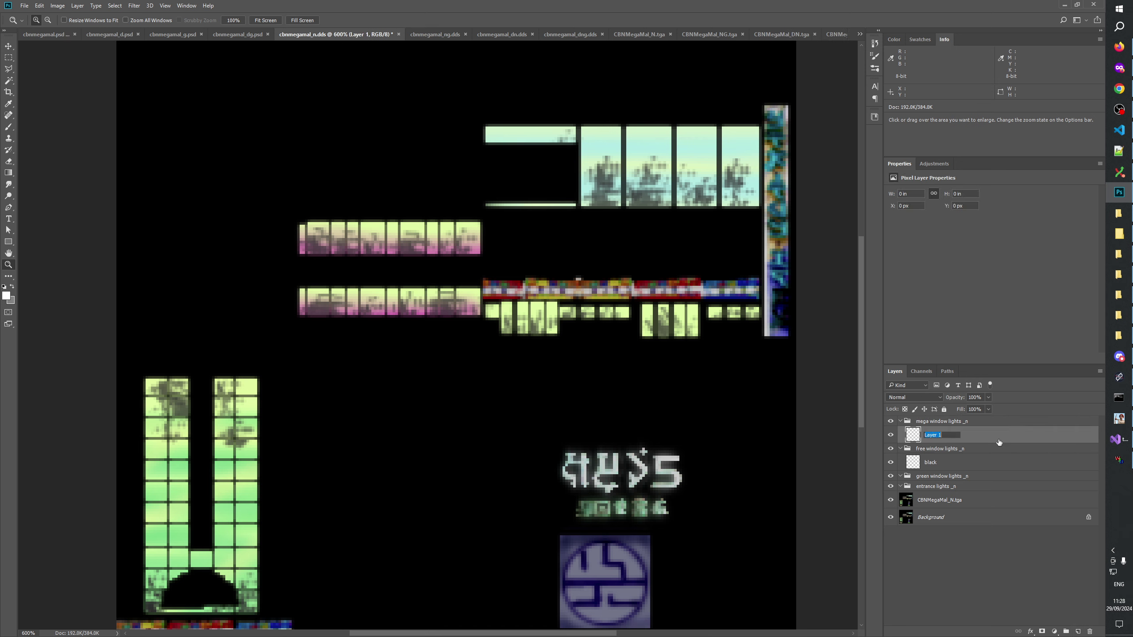
type("black")
key("Return")
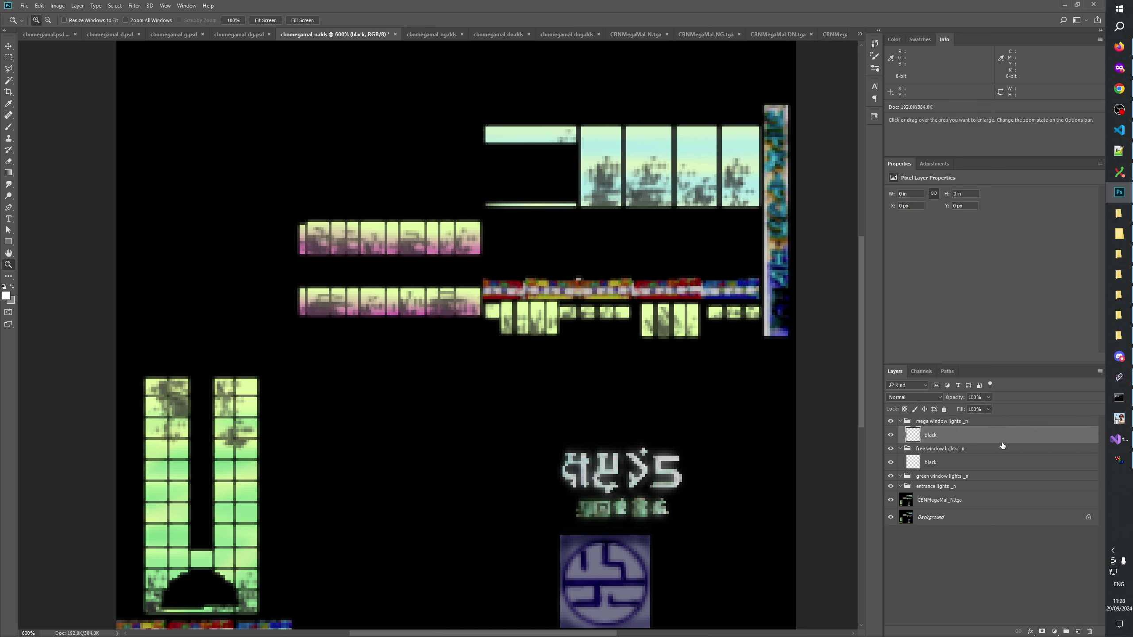
Add an empty layer named "black" inside the green window lights _n group
left_click(961, 476)
left_click(1078, 631)
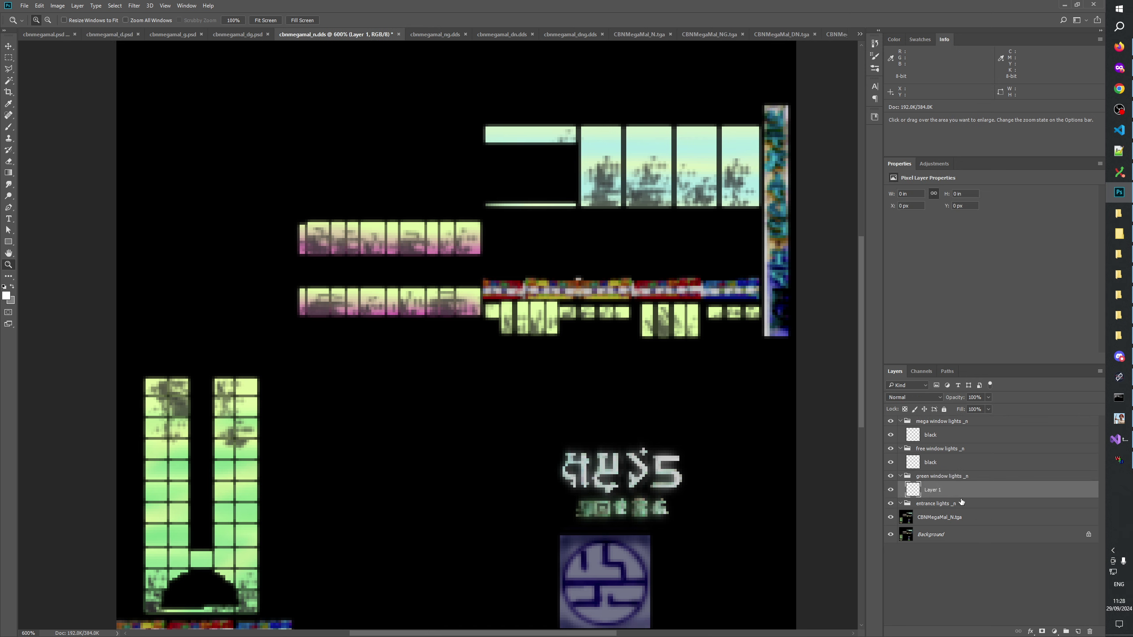
double_click(941, 490)
type("black")
key("Return")
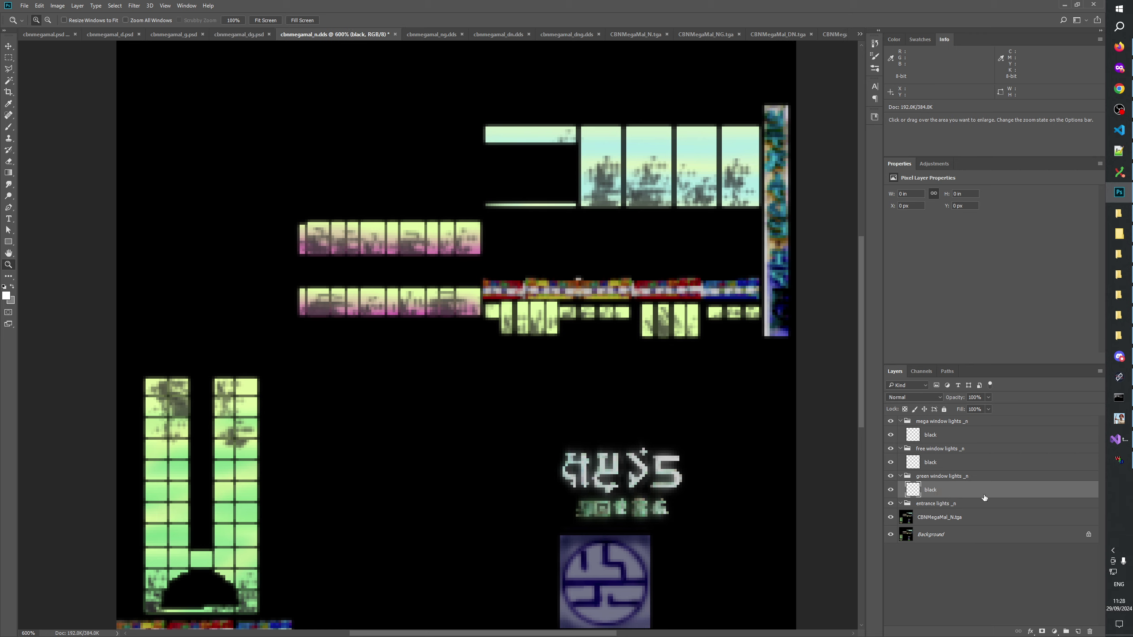
Add an empty layer named "black" inside the entrance lights _n group
left_click(920, 505)
left_click(1078, 632)
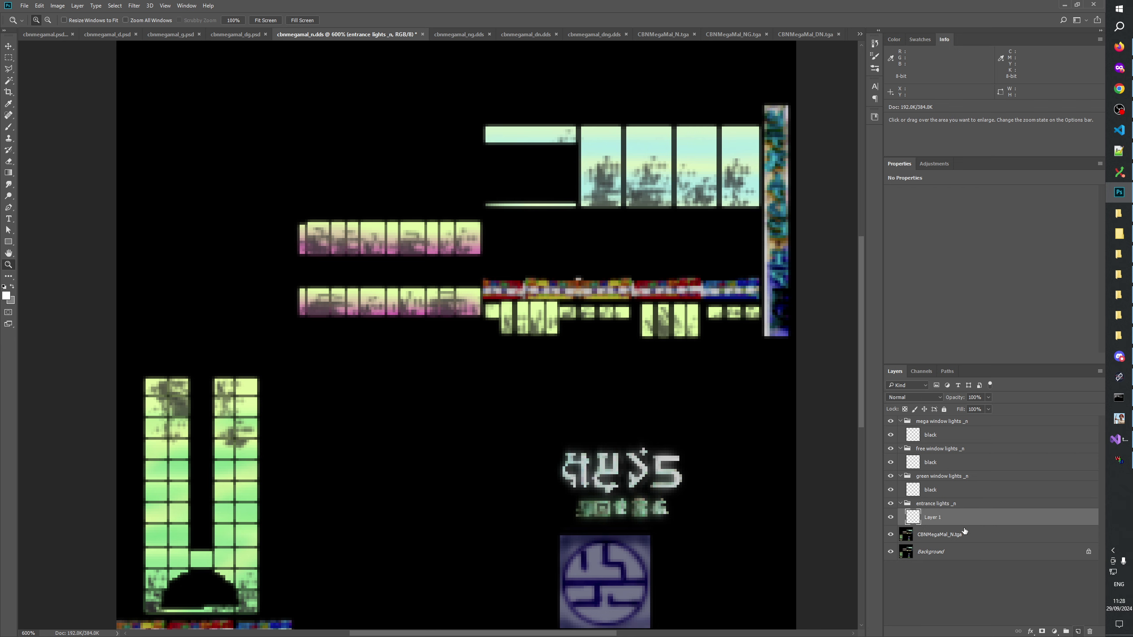
double_click(939, 519)
type("black")
key("Return")
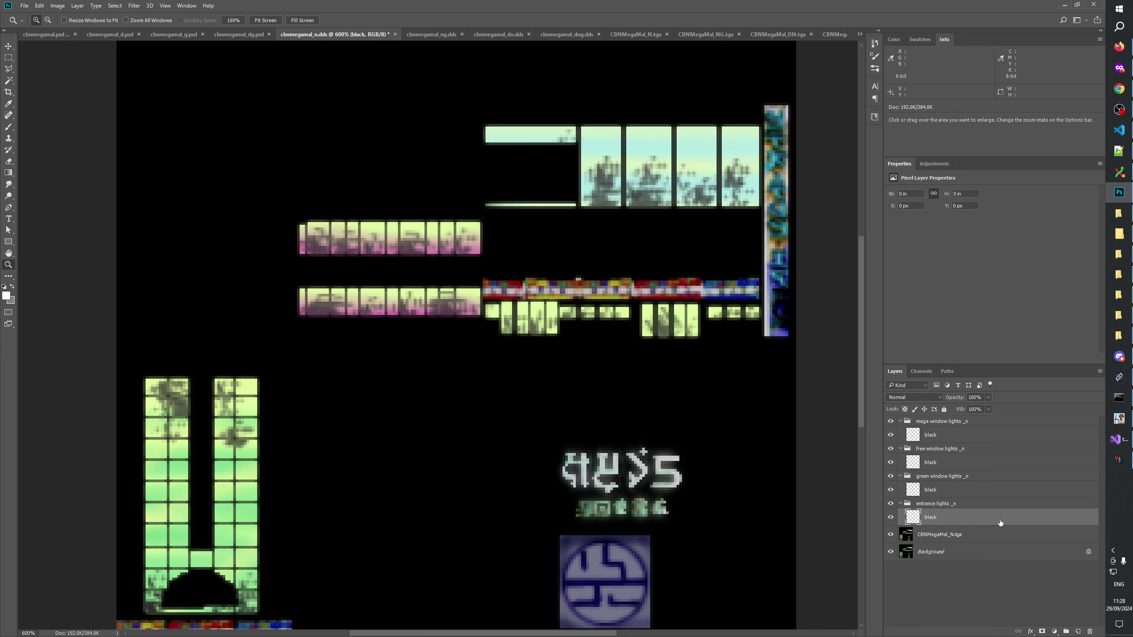
Add a Levels adjustment layer above all the groups and set its midtone input to 3.81
left_click_drag(329, 379, 321, 230)
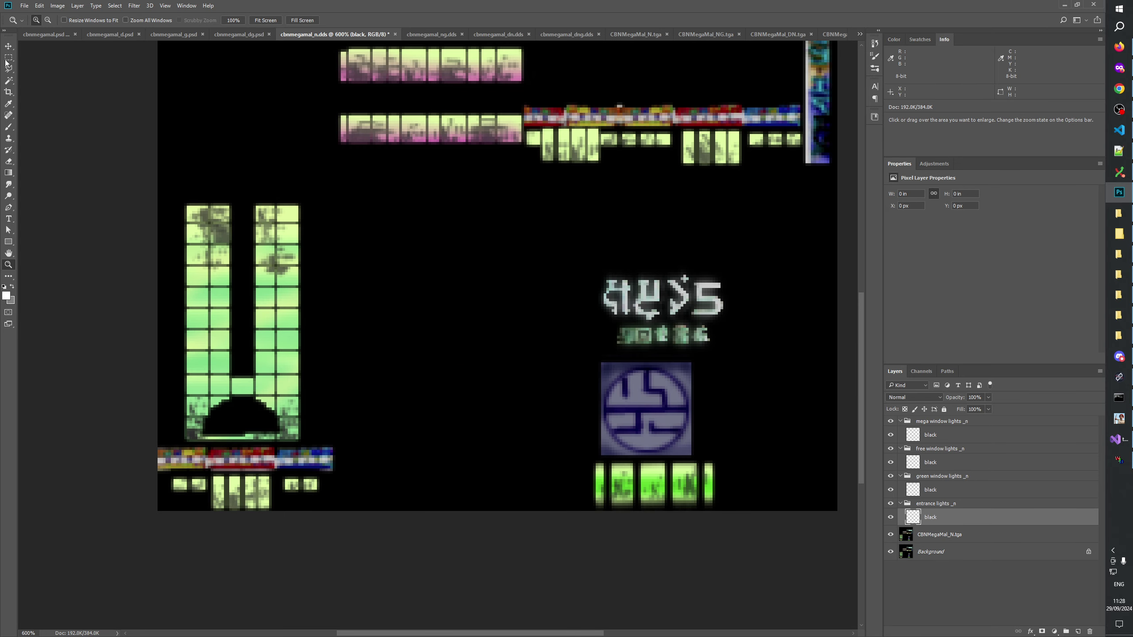
key("m")
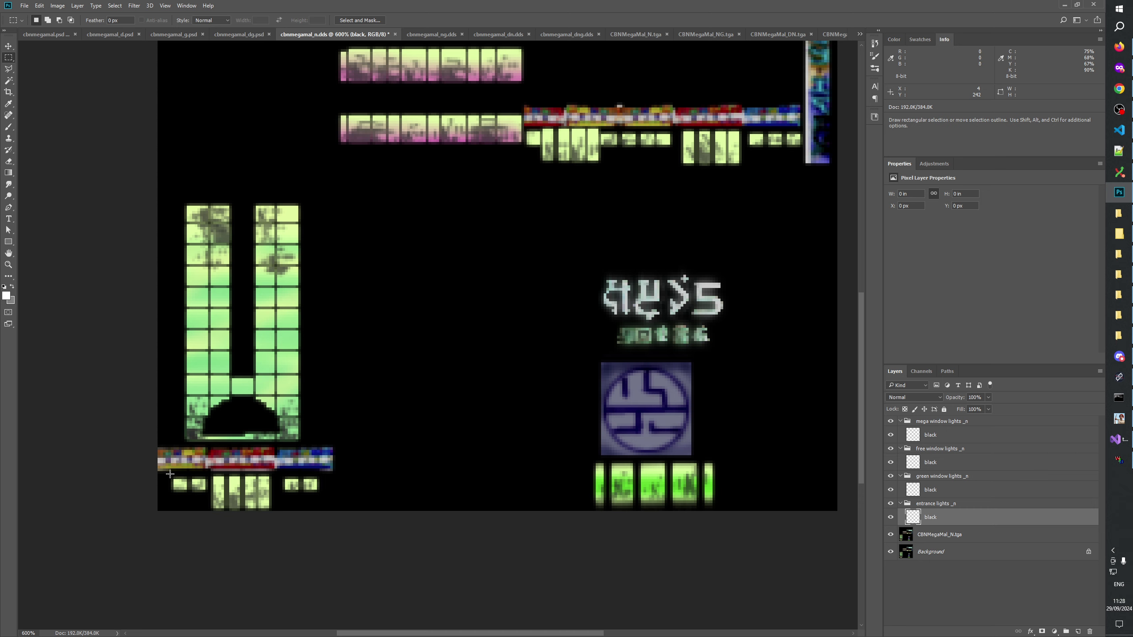
left_click(942, 421)
left_click(1054, 631)
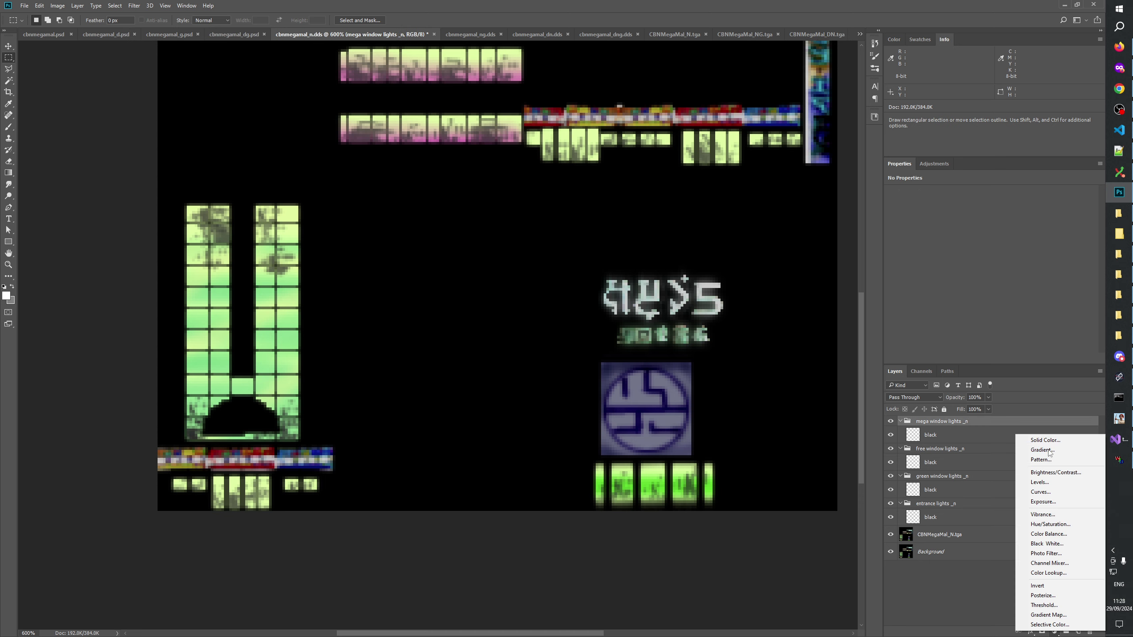
left_click(1048, 482)
left_click_drag(952, 431, 953, 417)
left_click_drag(1029, 258, 948, 264)
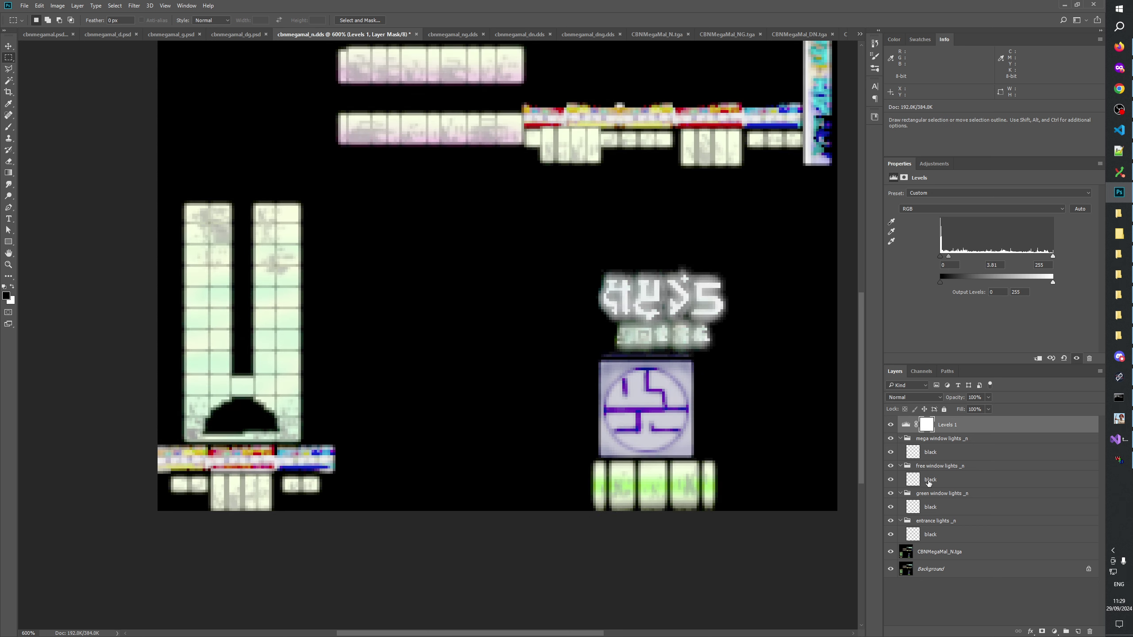
Target the black layer in the entrance lights _n group, compare the texture with and without Levels 1, and leave that adjustment hidden
left_click(930, 452)
left_click(930, 534)
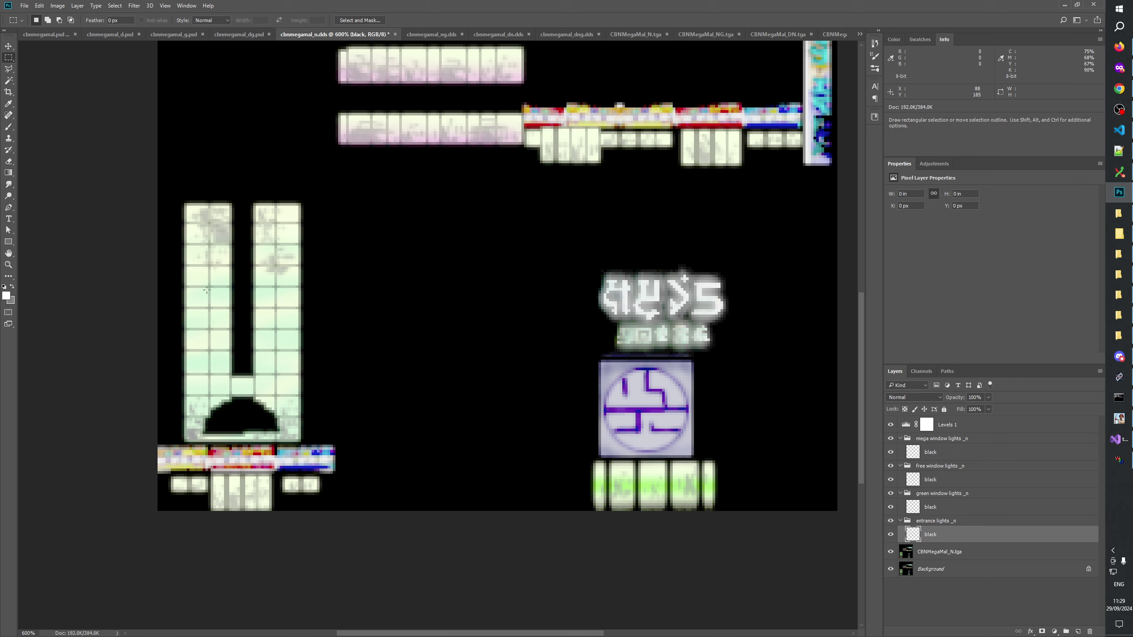
left_click(891, 425)
left_click(891, 425)
left_click(891, 425)
left_click(891, 426)
left_click(891, 426)
left_click(891, 425)
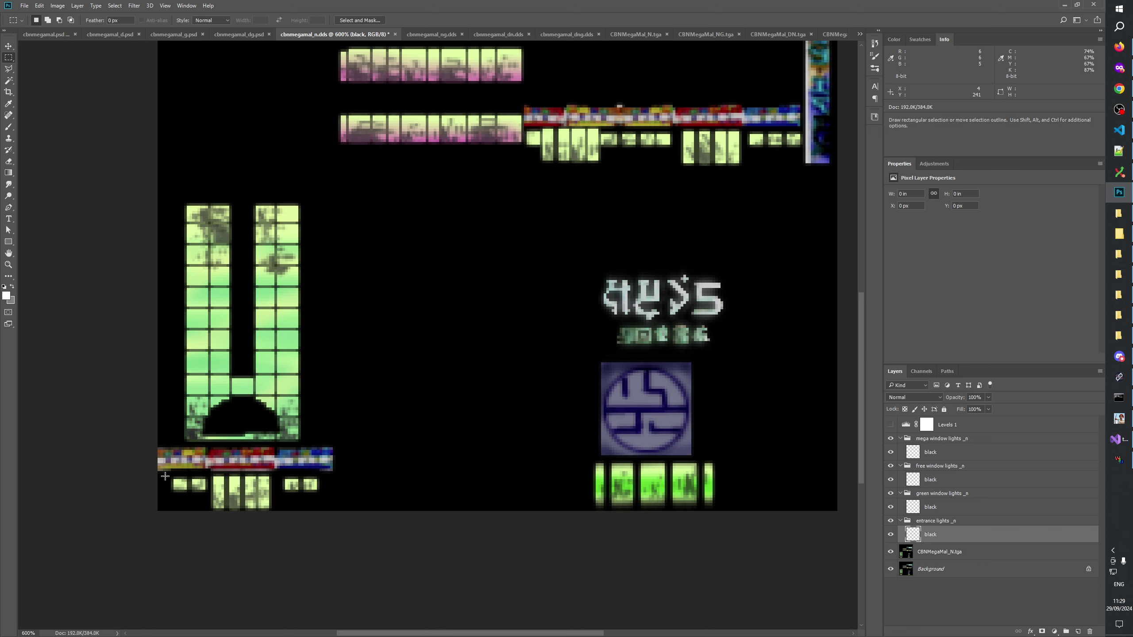
Select the entrance windows in the texture's lower-left corner, about 66 × 14 px, and fill the area with black
left_click_drag(158, 477, 330, 534)
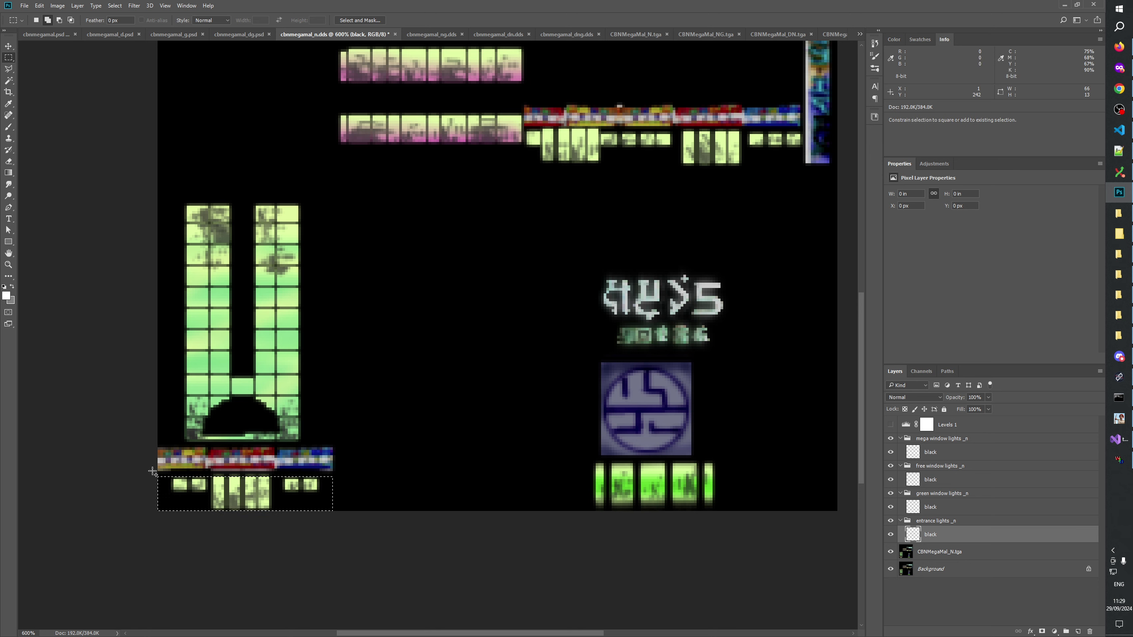
left_click_drag(152, 471, 333, 523)
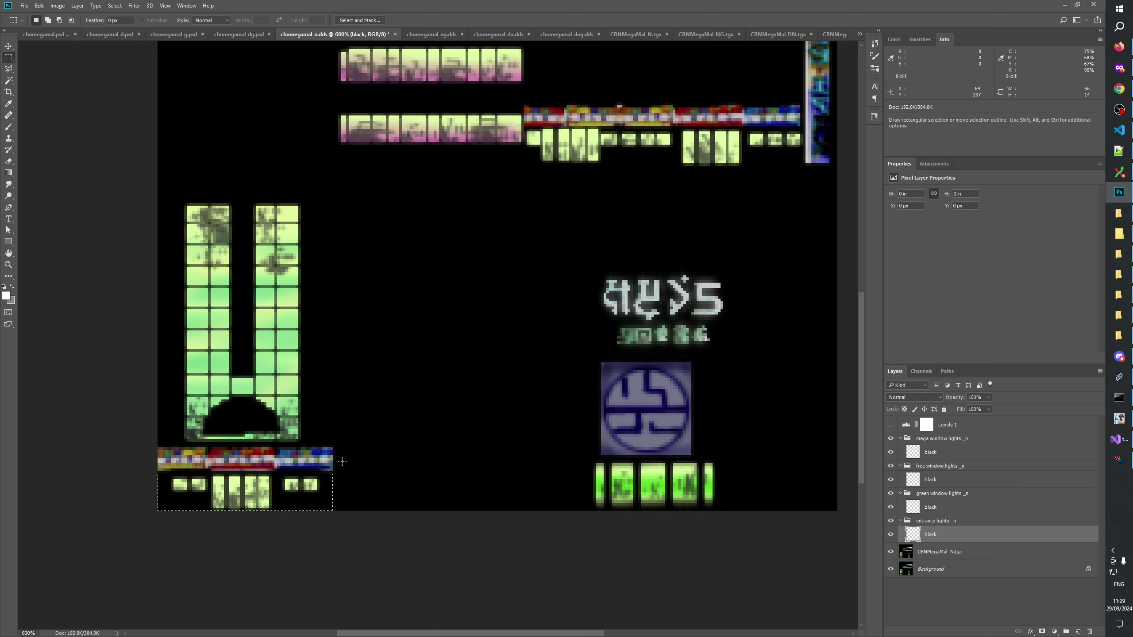
left_click(4, 286)
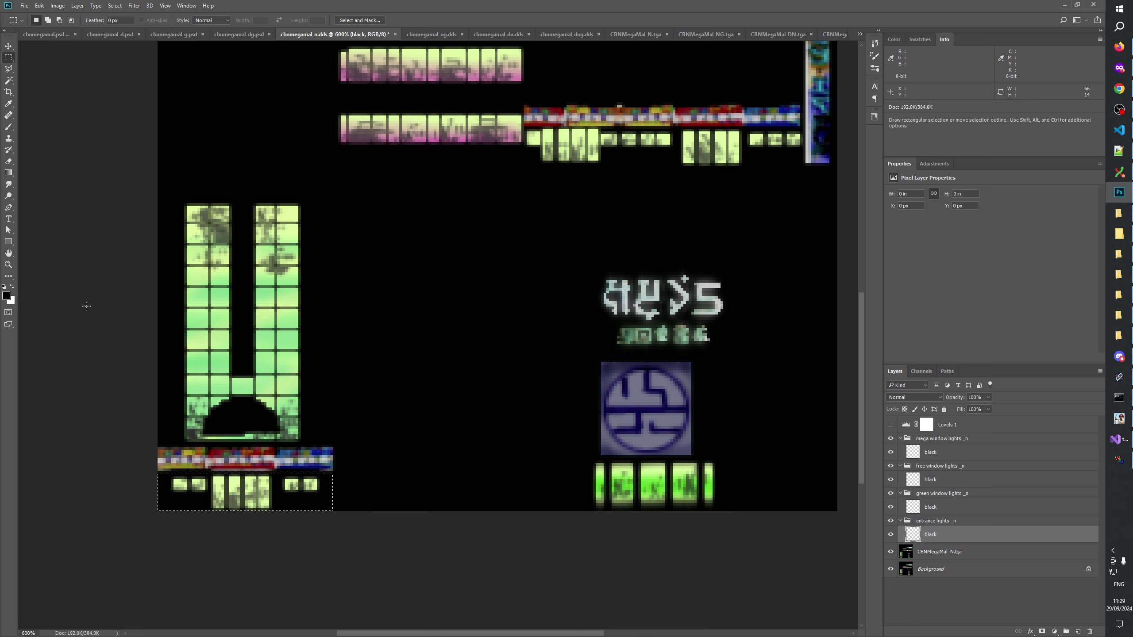
Select the entrance windows beneath the long multicoloured sign strip, about 105 × 17 px
left_click_drag(549, 248, 452, 482)
left_click_drag(428, 363, 596, 399)
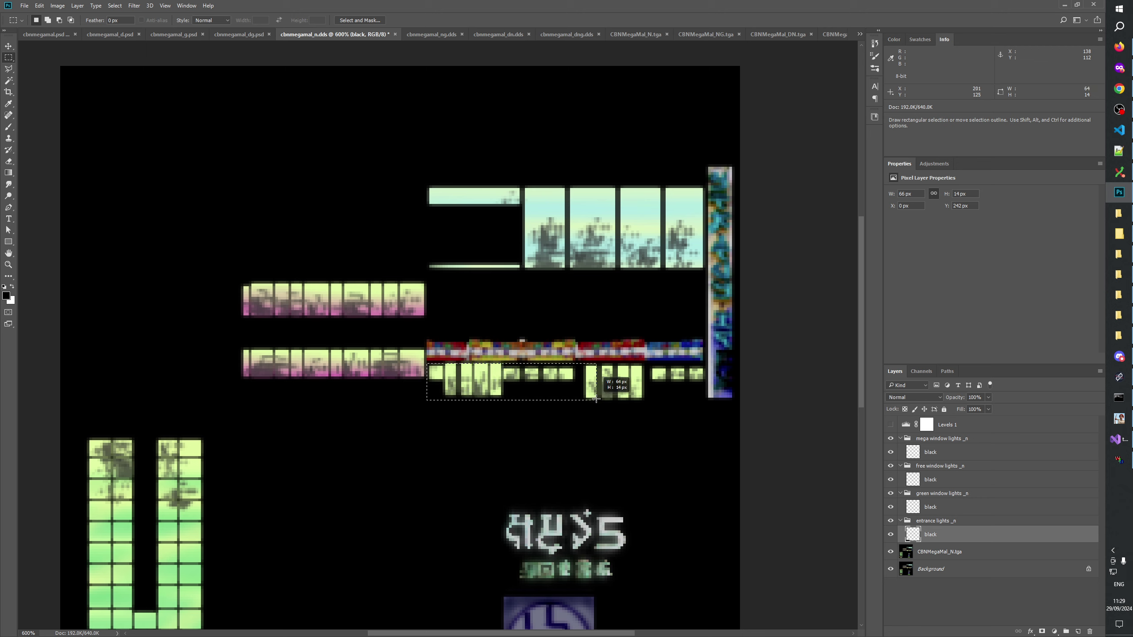
left_click(597, 399)
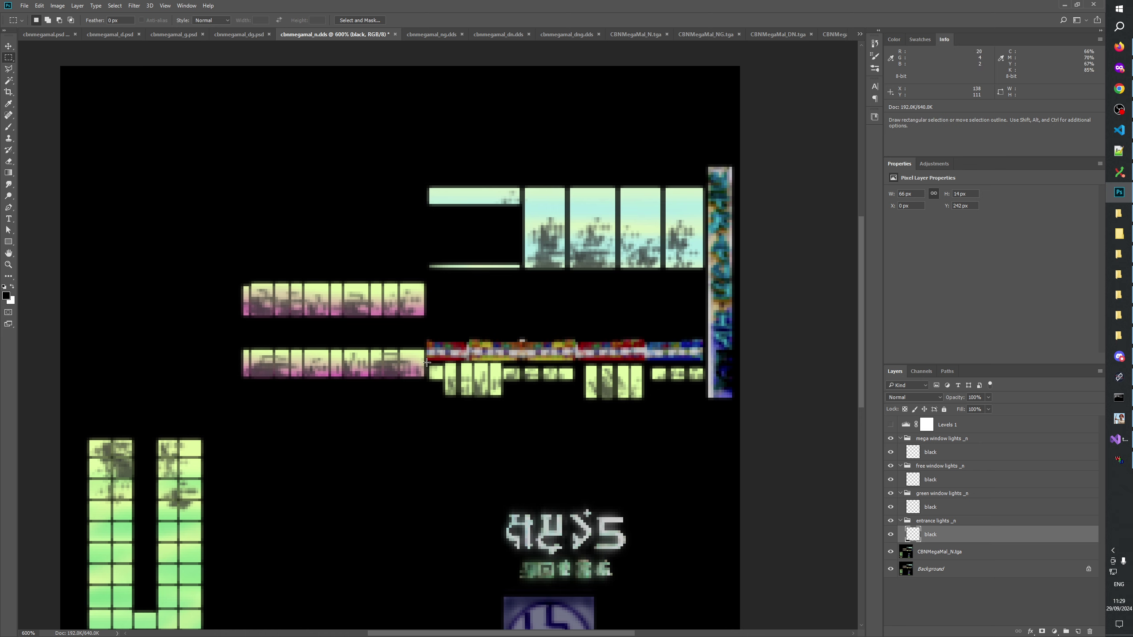
left_click_drag(427, 360, 703, 405)
Examine the glow around the selected entrance windows by comparing the texture with Levels 1 shown and hidden
left_click(891, 425)
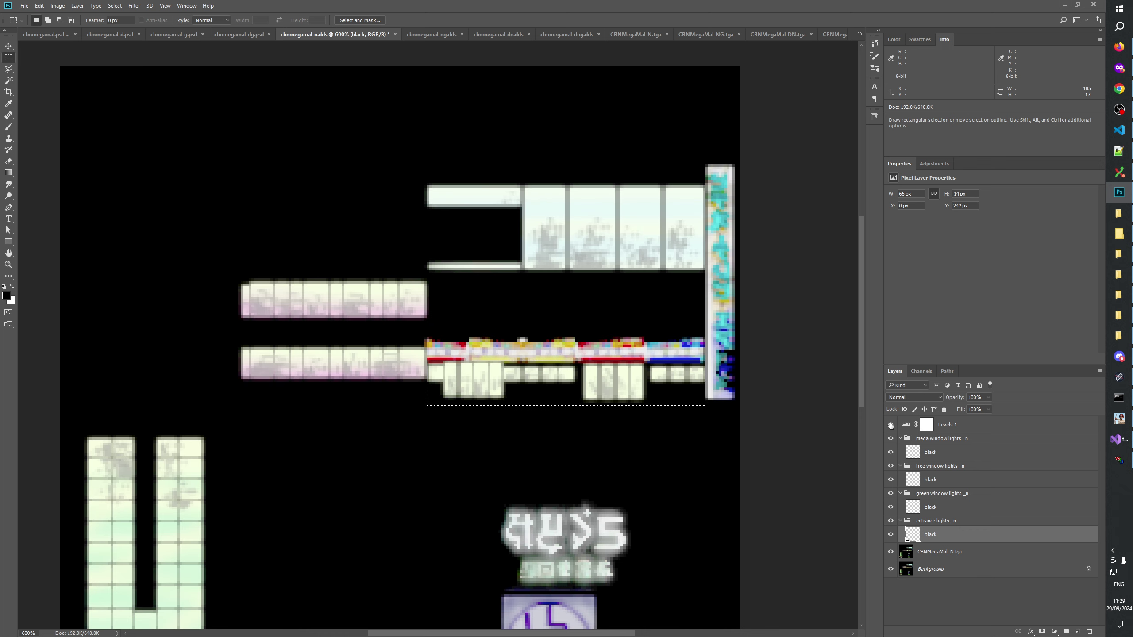
left_click(891, 425)
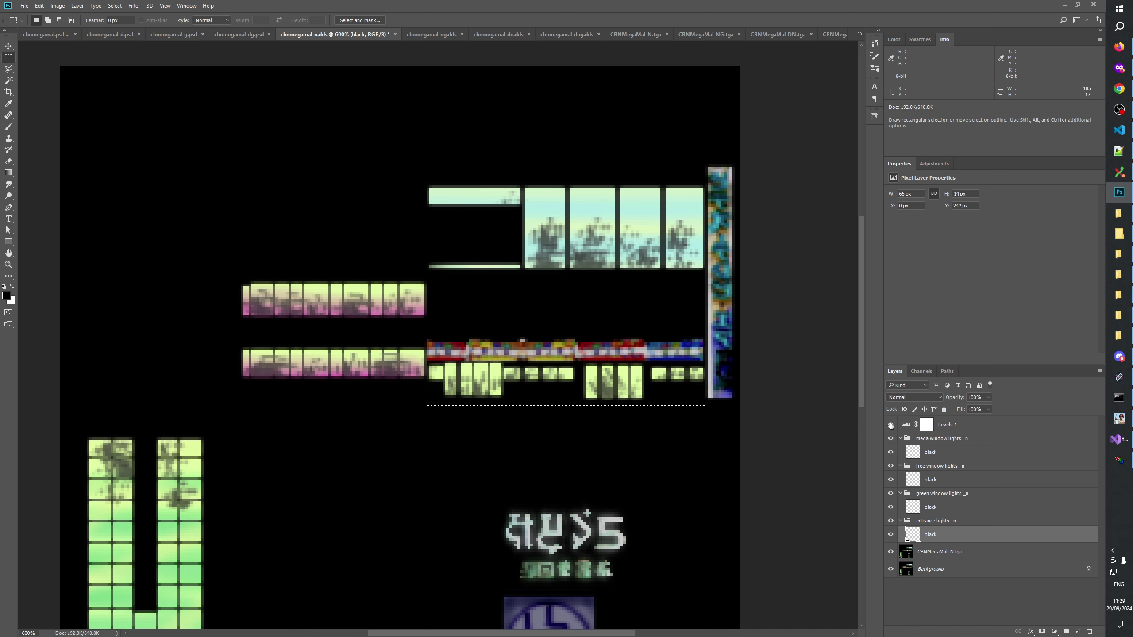
left_click(891, 425)
left_click(890, 424)
left_click(891, 425)
left_click(891, 425)
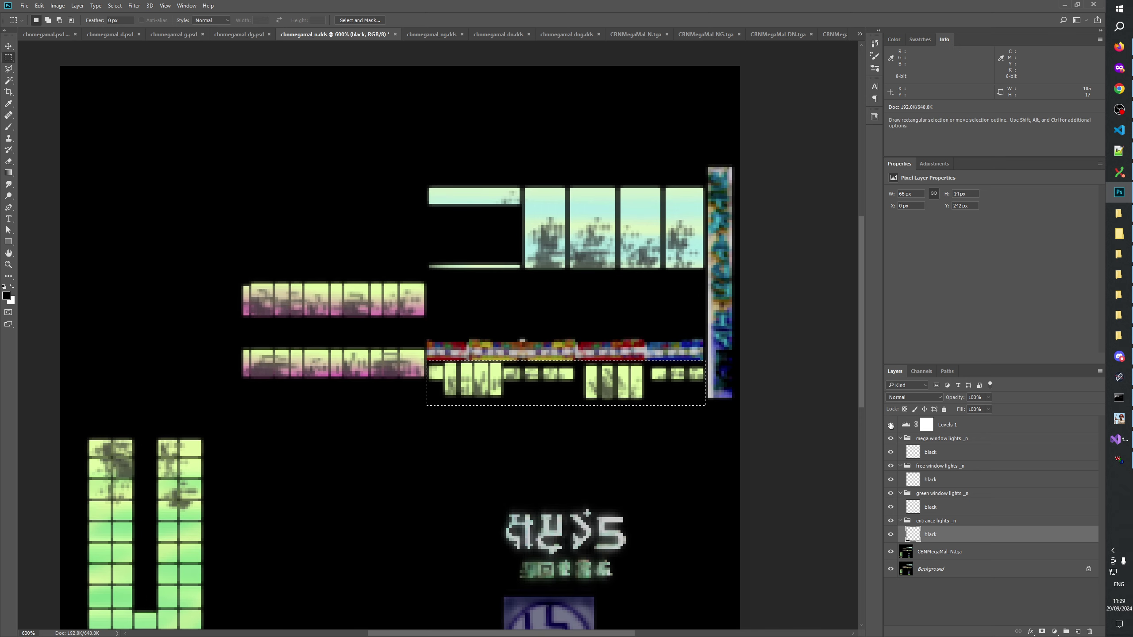
left_click(891, 425)
left_click(891, 425)
left_click(891, 425)
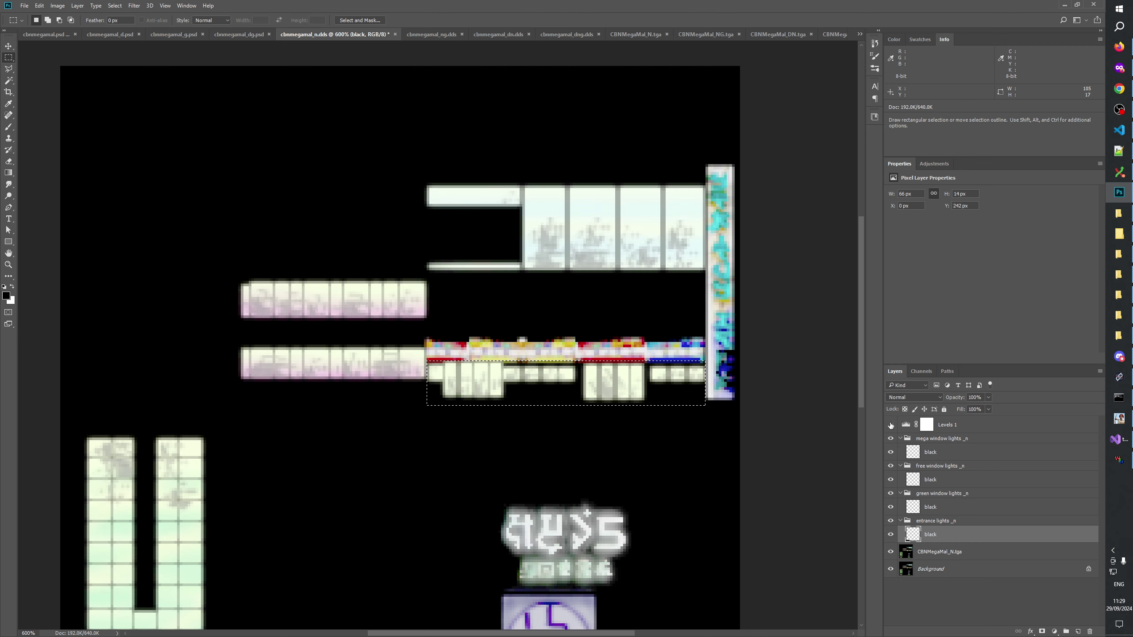
left_click(891, 424)
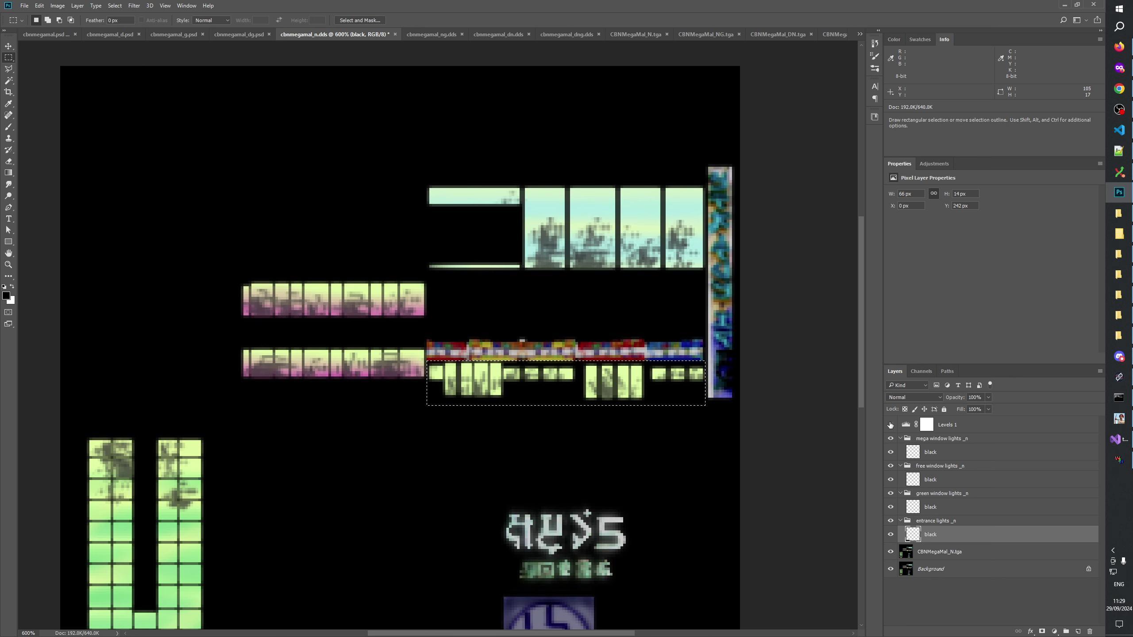
Add the texture's lower-left entrance area to the selection and fill the whole selection with black
left_click_drag(480, 469, 642, 284)
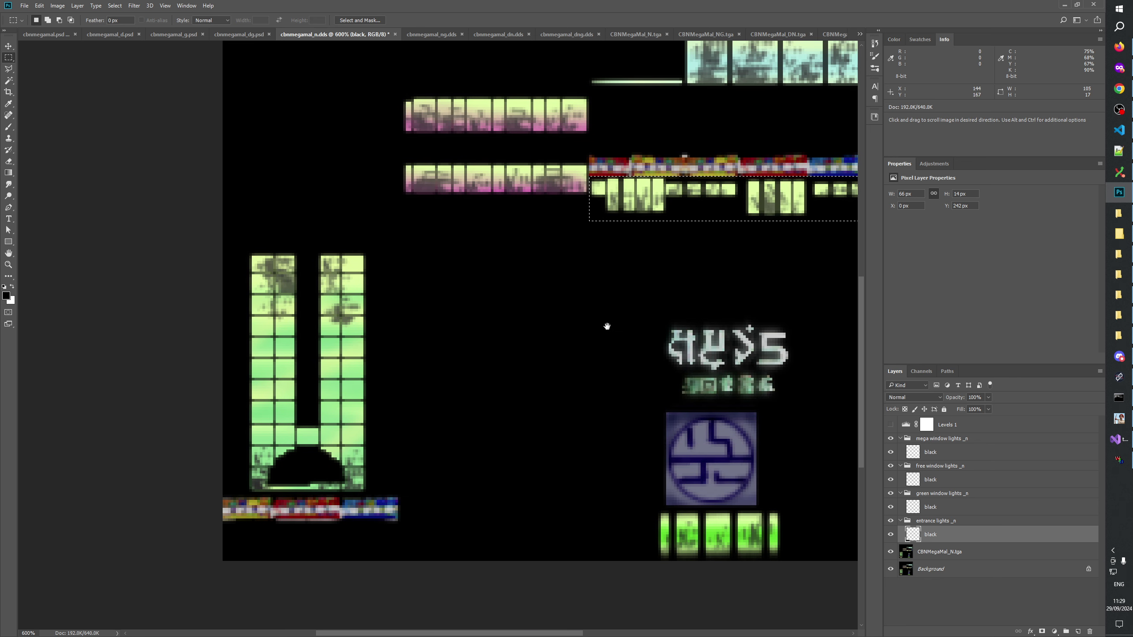
left_click_drag(607, 326, 631, 300)
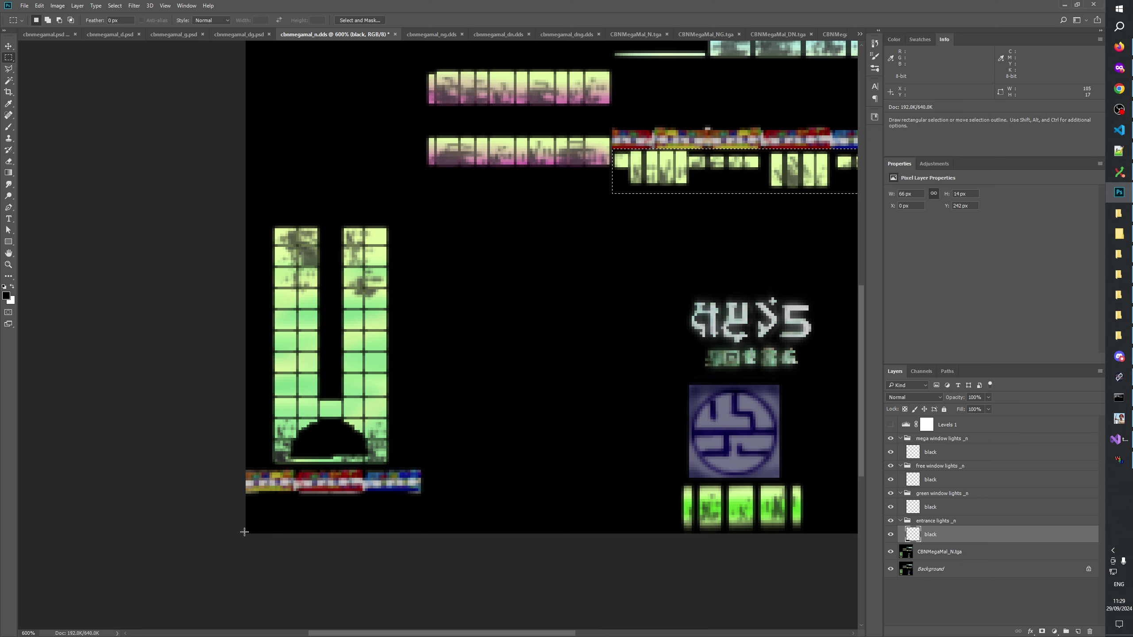
key("shift")
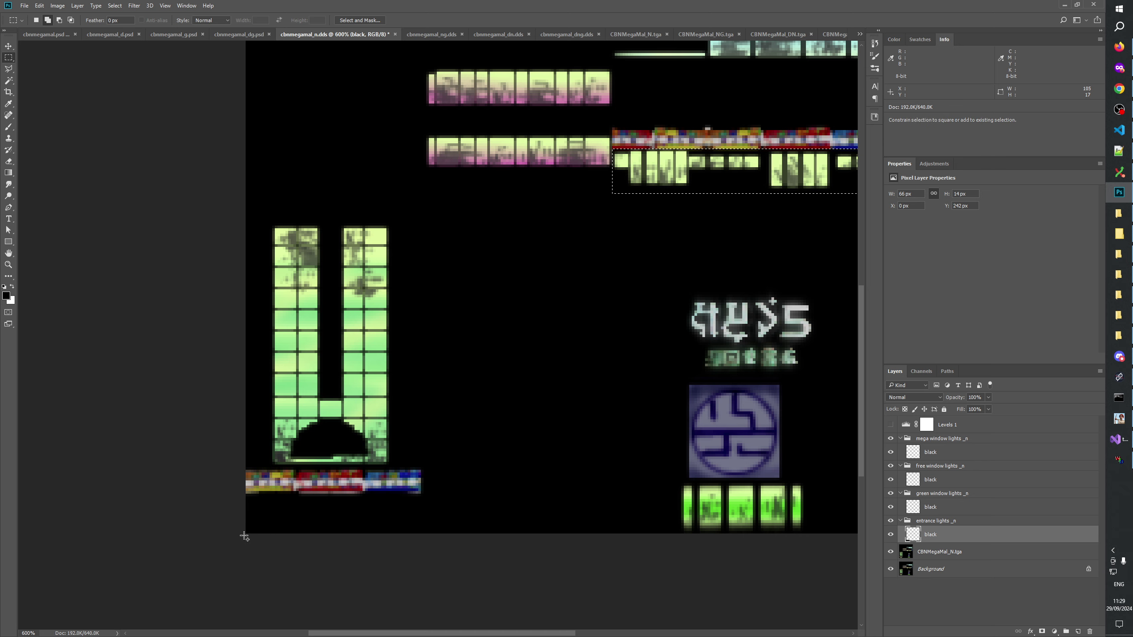
left_click_drag(244, 536, 454, 474)
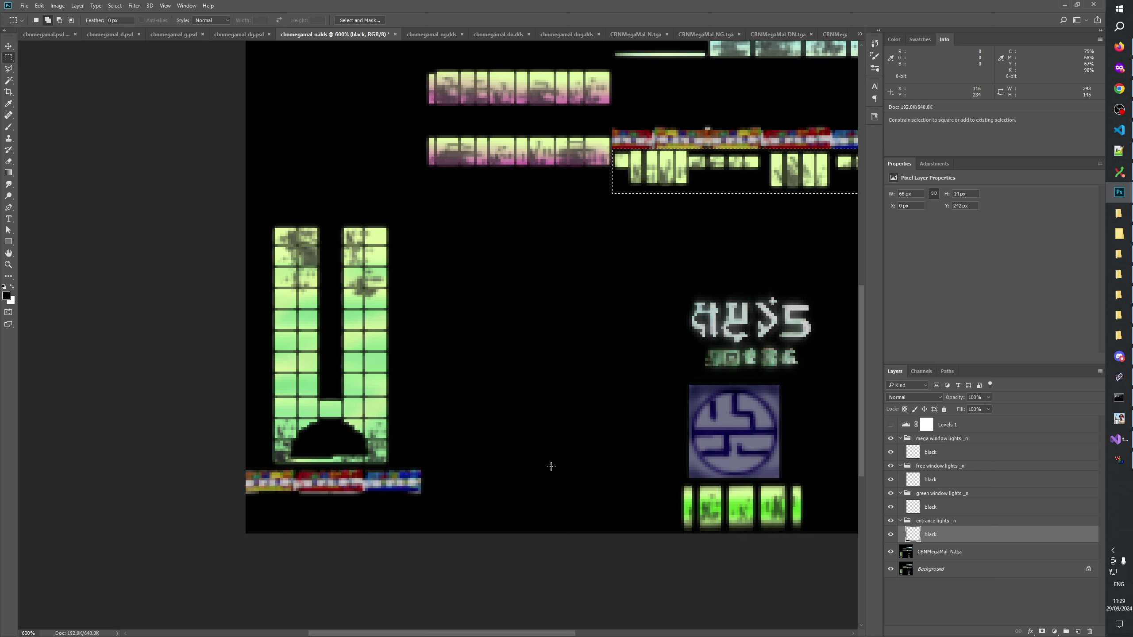
scroll(582, 397, "up", 5)
scroll(581, 397, "right", 3)
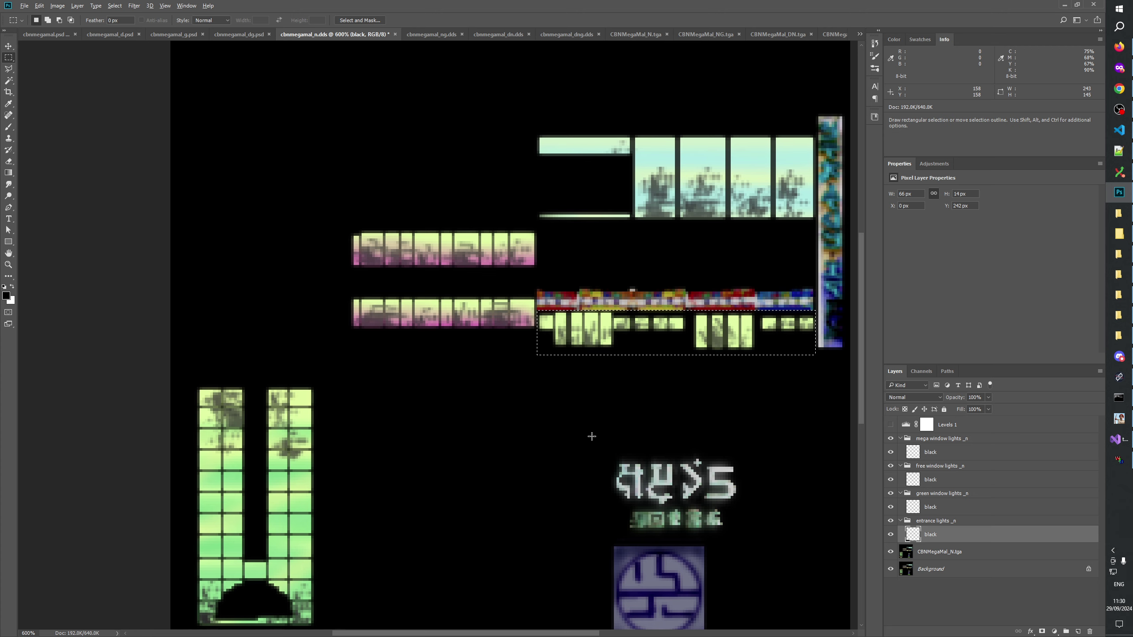
key("alt+BackSpace")
Try to clear a narrow strip of the black fill along the lower edge of the vertical sign
key("space")
left_click_drag(594, 423, 447, 400)
left_click_drag(664, 288, 650, 360)
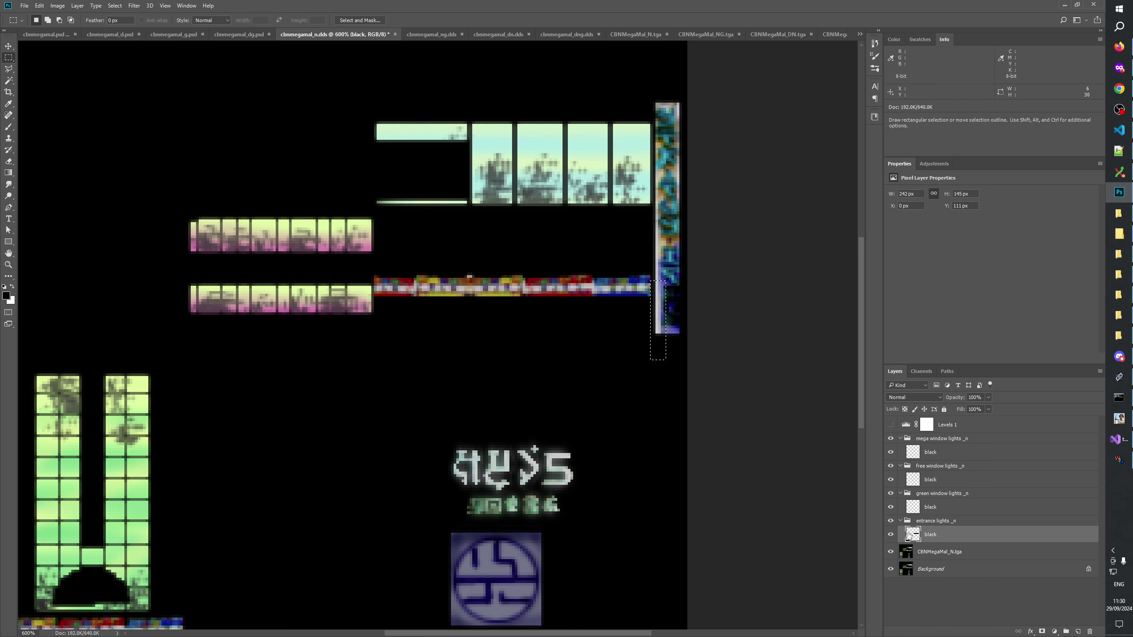
key("ctrl+d")
Revert the history to before the strip was cleared and drop the selection
left_click(876, 43)
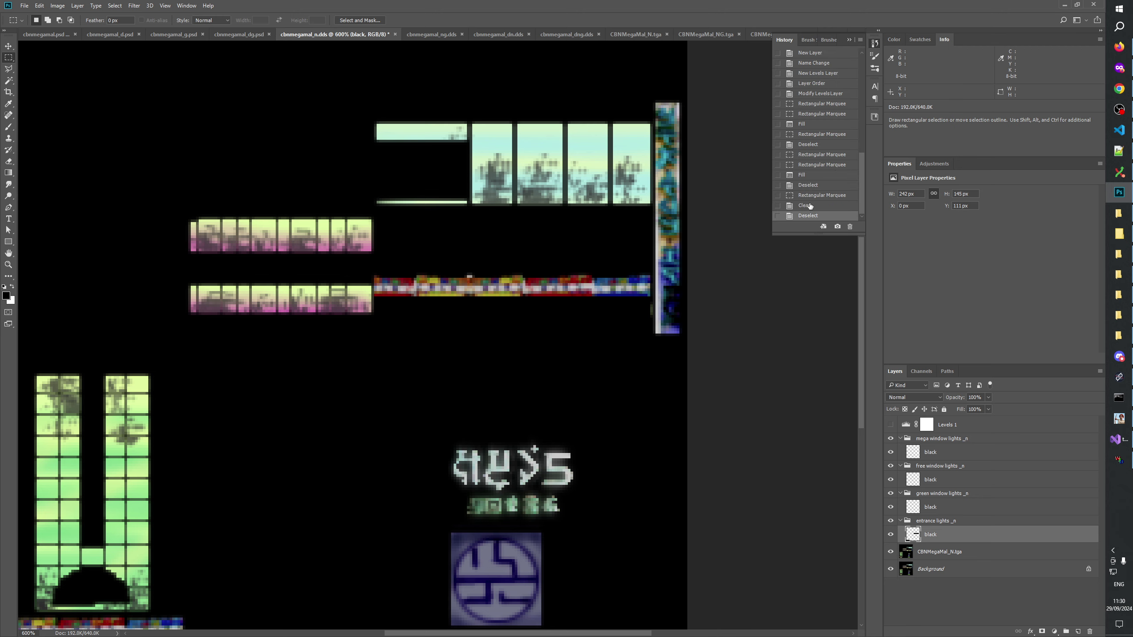
left_click(809, 206)
left_click(809, 195)
key("ctrl+d")
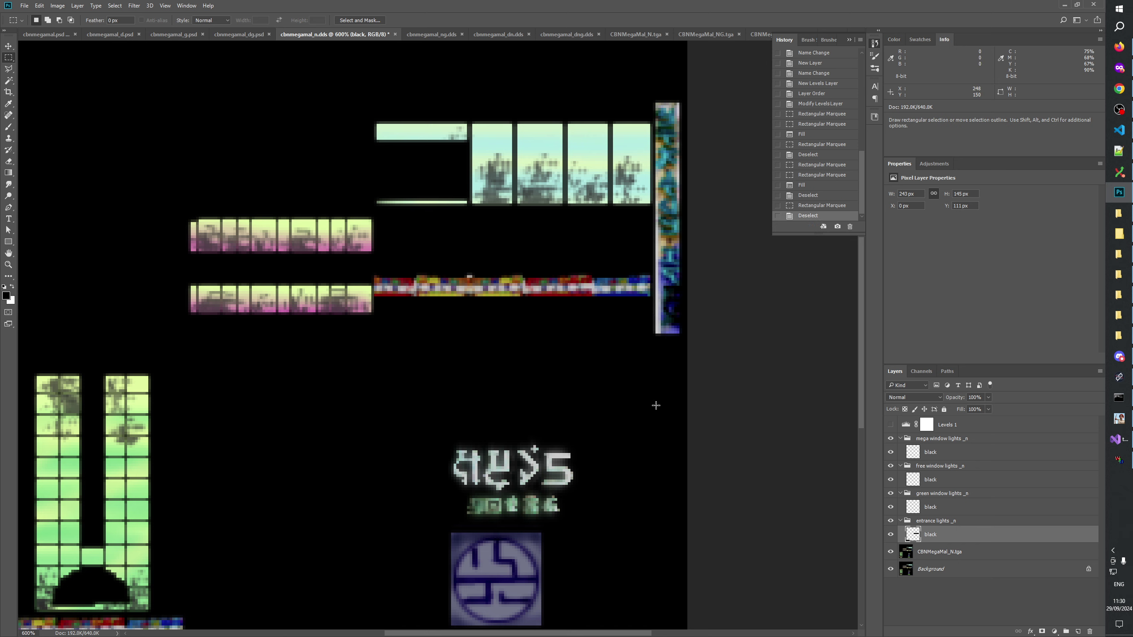
Create a new group above the mega window lights _n group and name it "tube window lights _n"
left_click_drag(518, 453, 573, 381)
left_click_drag(517, 404, 534, 357)
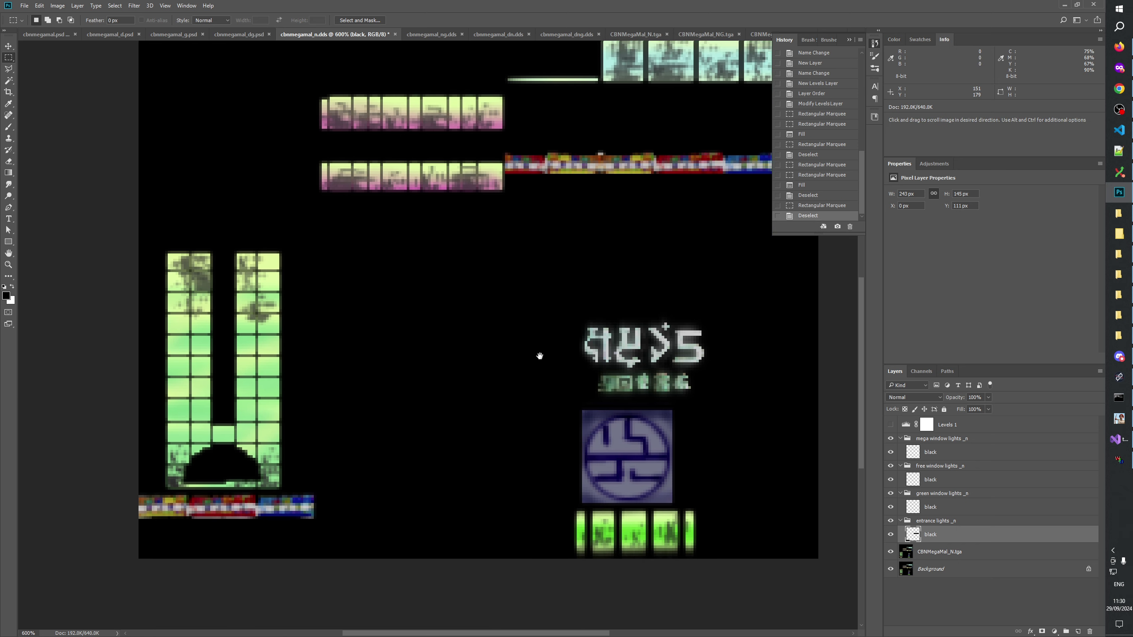
left_click(941, 509)
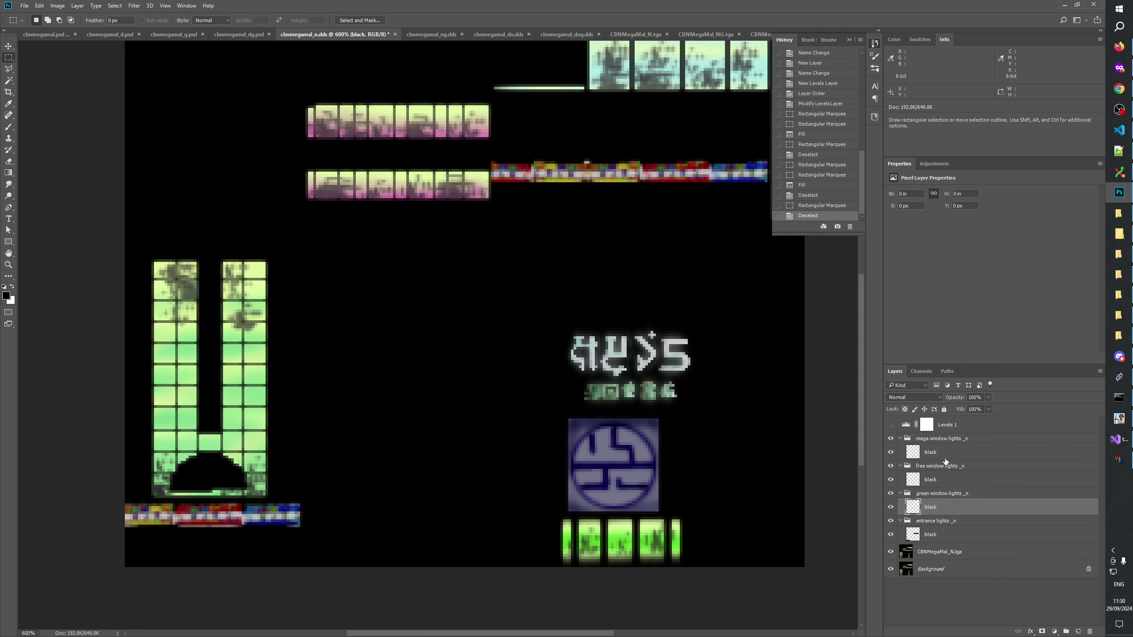
left_click(940, 440)
left_click(1066, 632)
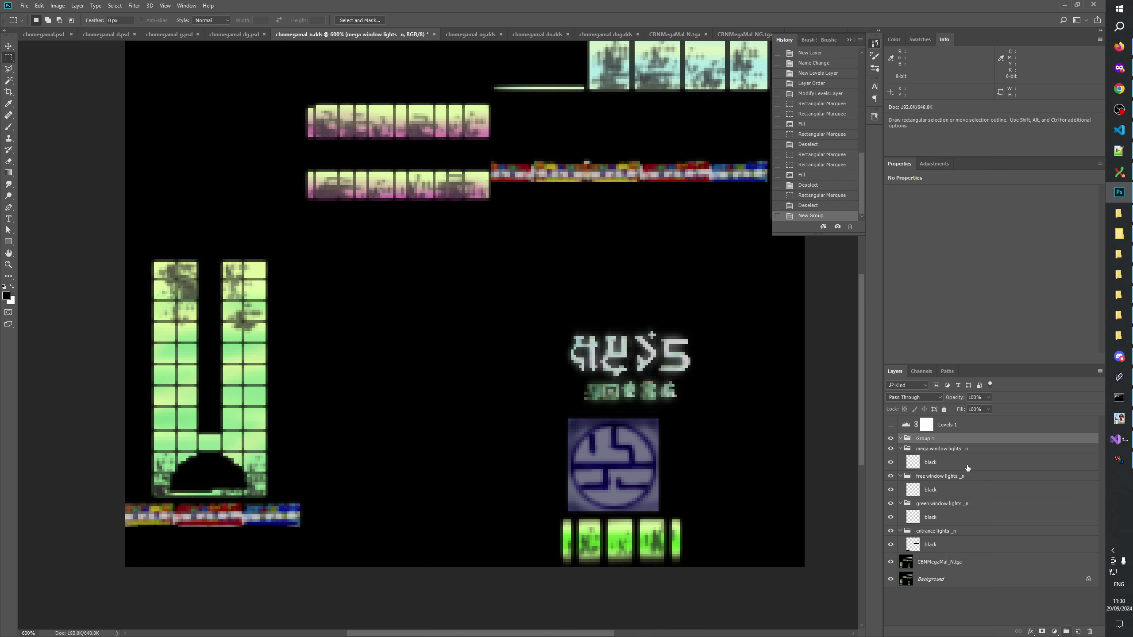
double_click(927, 439)
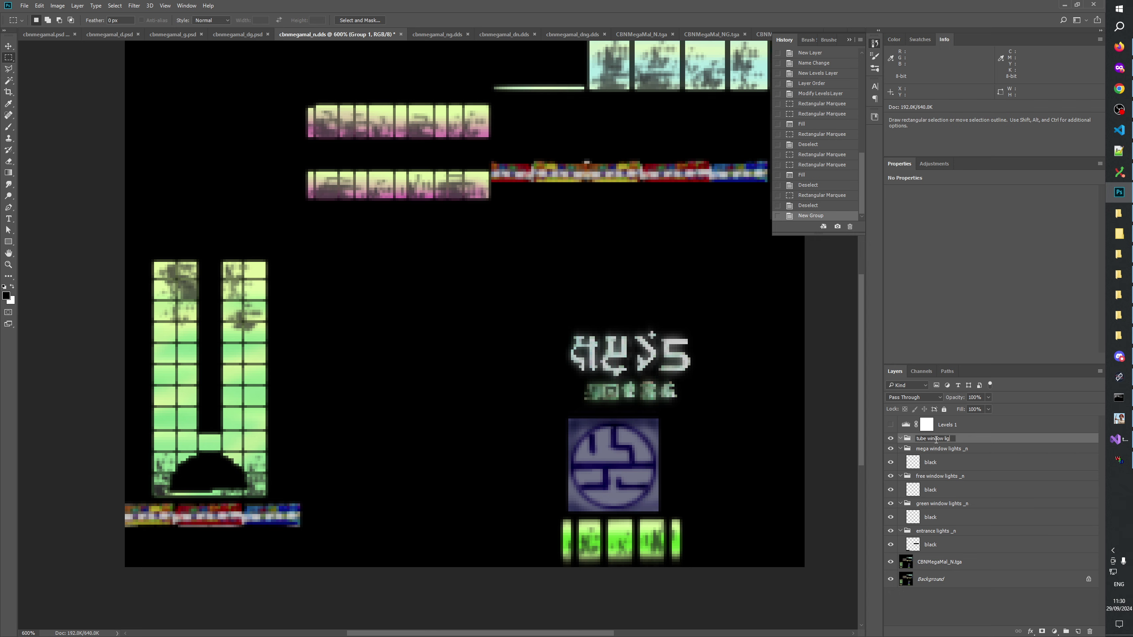
type("tube window lights _n")
key("Return")
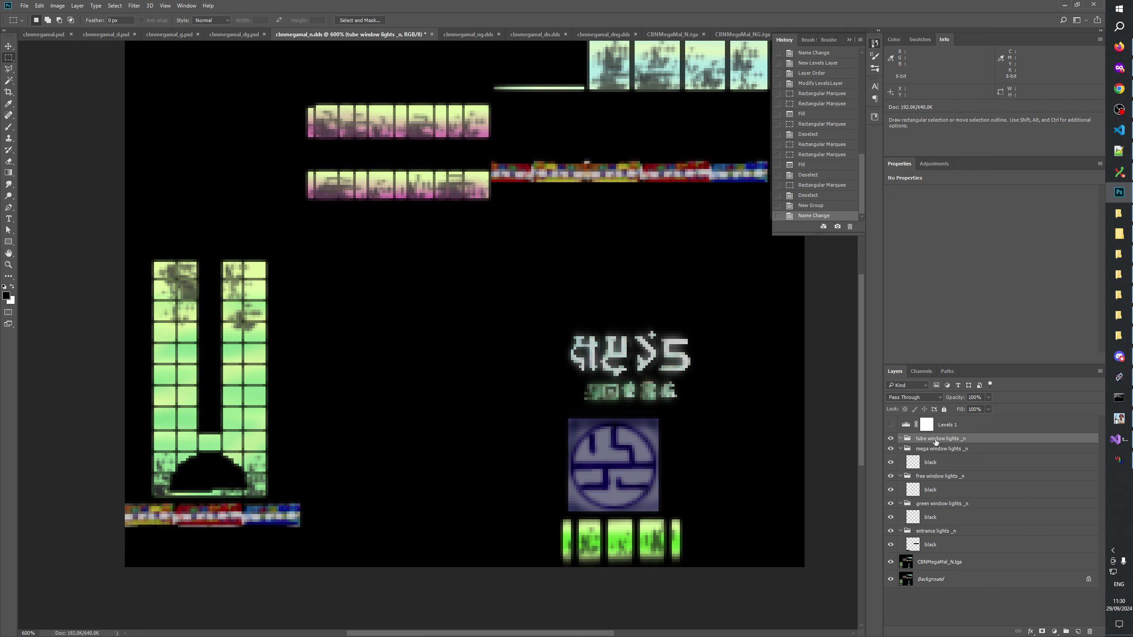
Add an empty layer named "black" inside the tube window lights _n group
left_click(1078, 631)
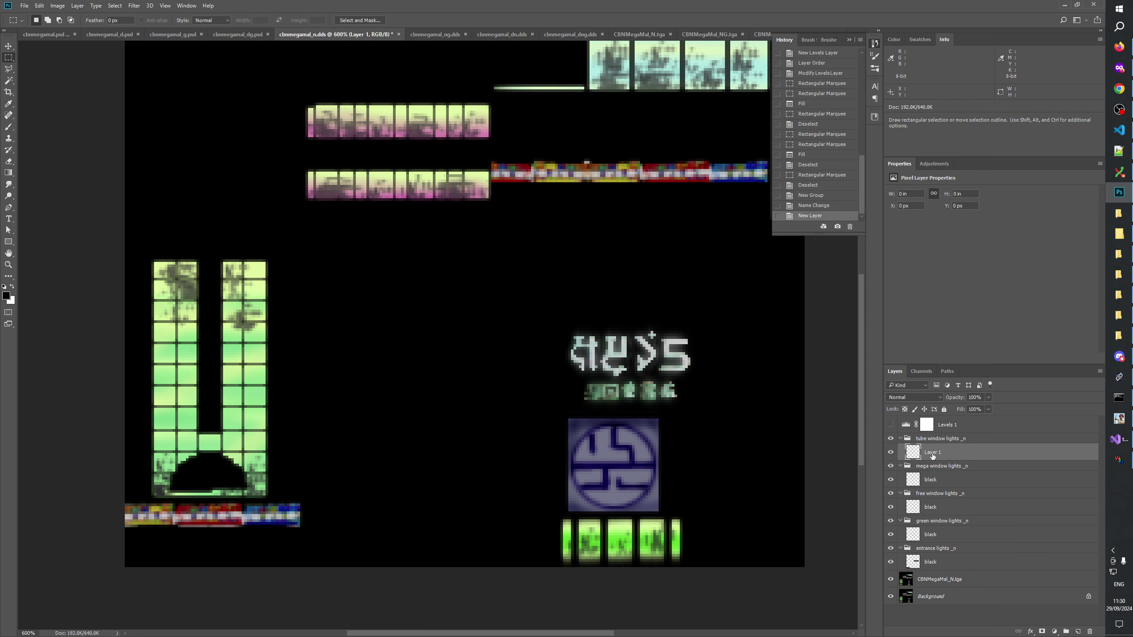
double_click(933, 453)
type("black")
key("Return")
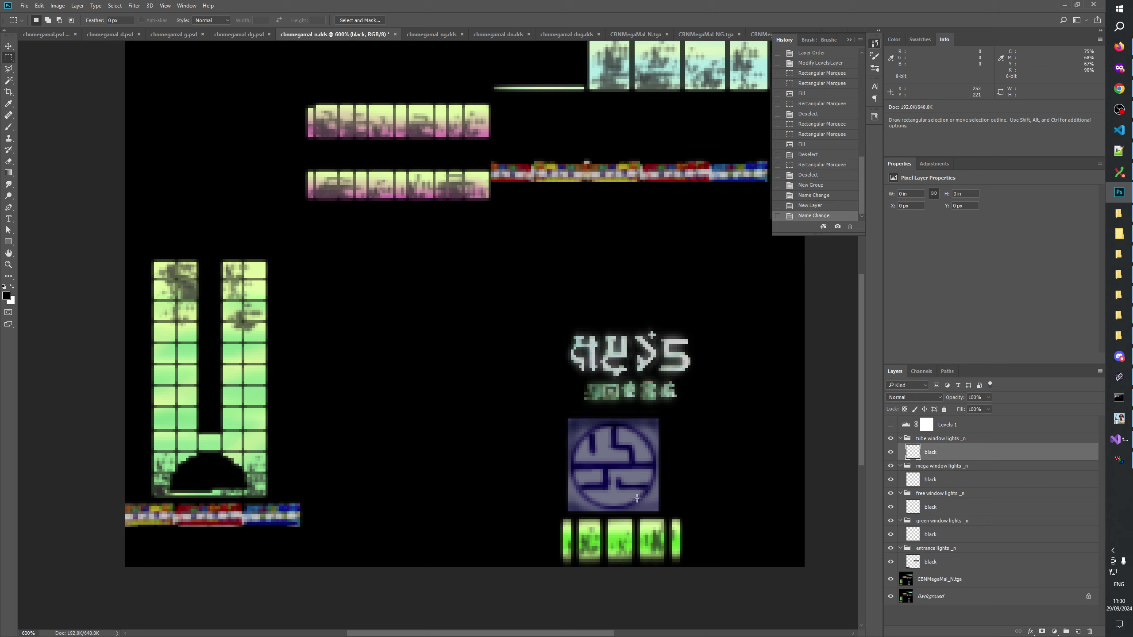
Show the Levels 1 adjustment and fill a 50 × 19 px area over the green tube windows with black on the tube group's black layer
left_click(891, 424)
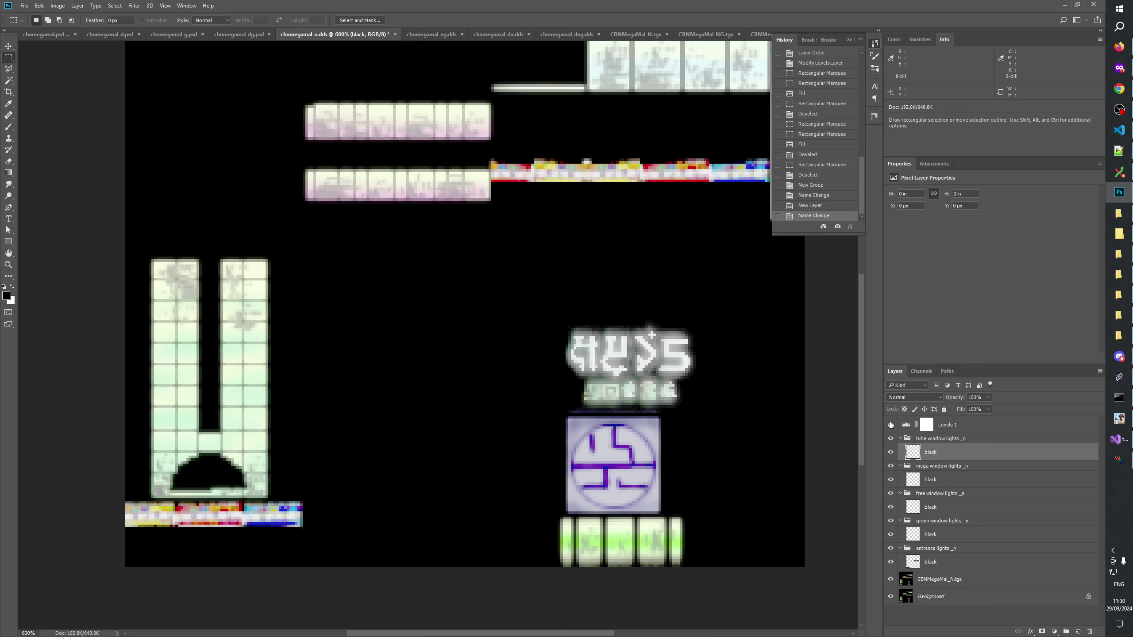
left_click_drag(556, 517, 686, 588)
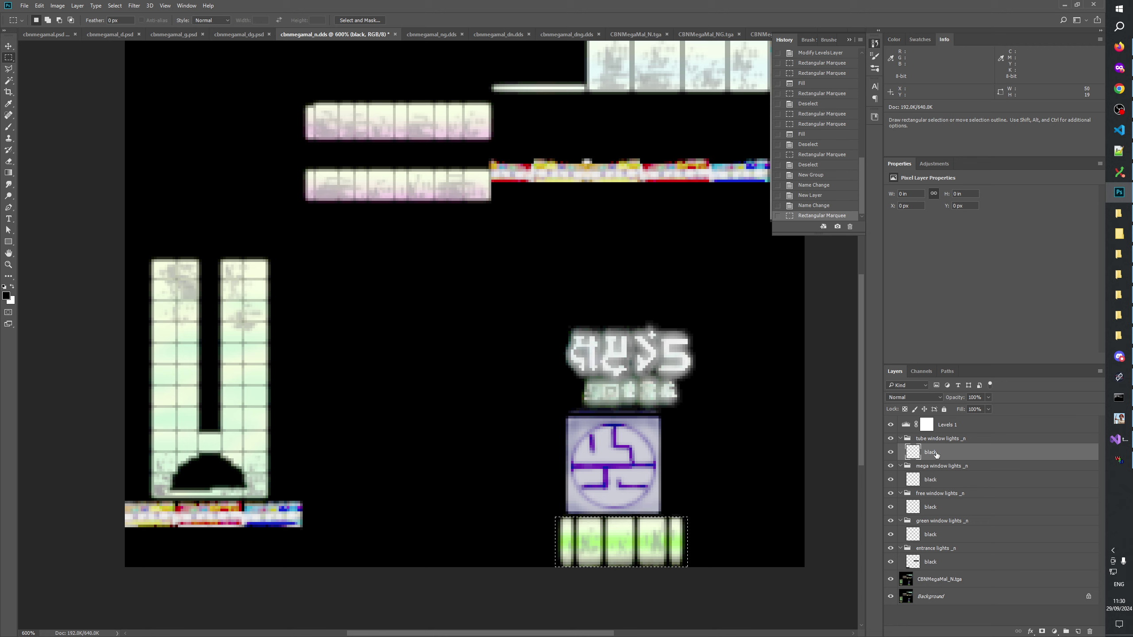
key("alt+BackSpace")
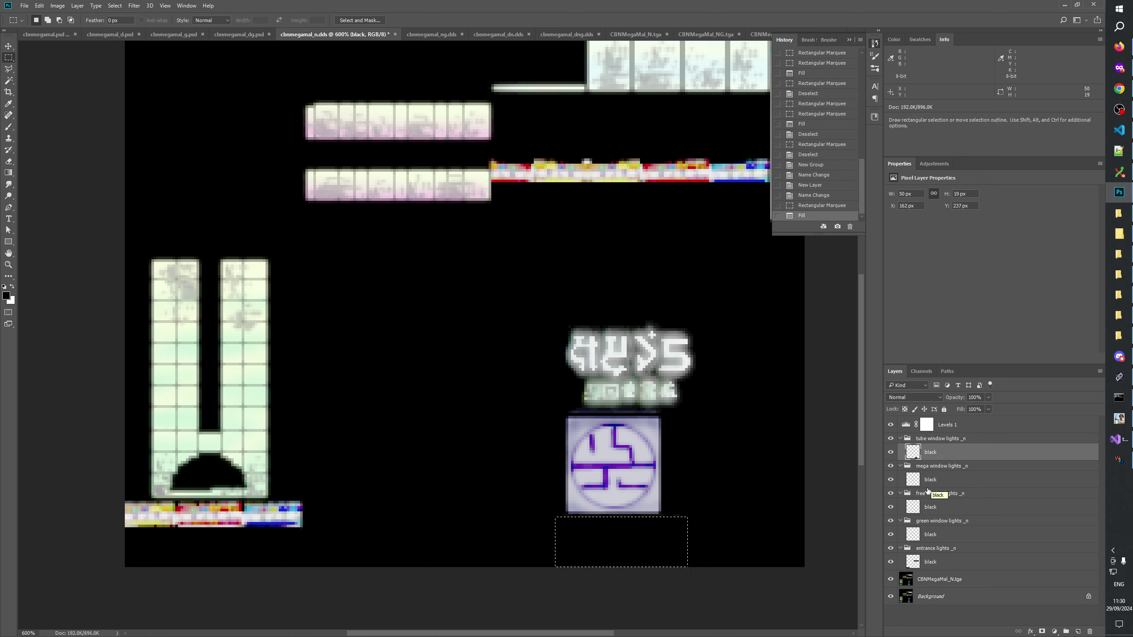
On the mega window lights _n group's black layer, select both pink window strips, fill them with black and deselect
left_click(934, 479)
scroll(590, 348, "up", 5)
scroll(590, 349, "left", 1)
key("ctrl+d")
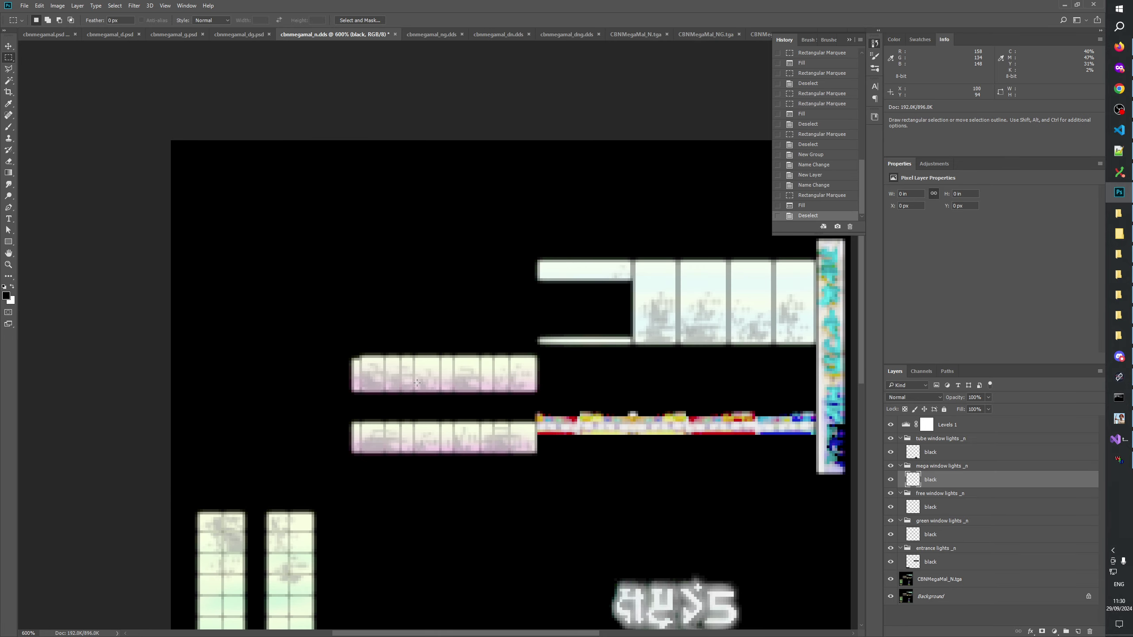
left_click(890, 479)
left_click(890, 480)
left_click_drag(348, 353, 393, 379)
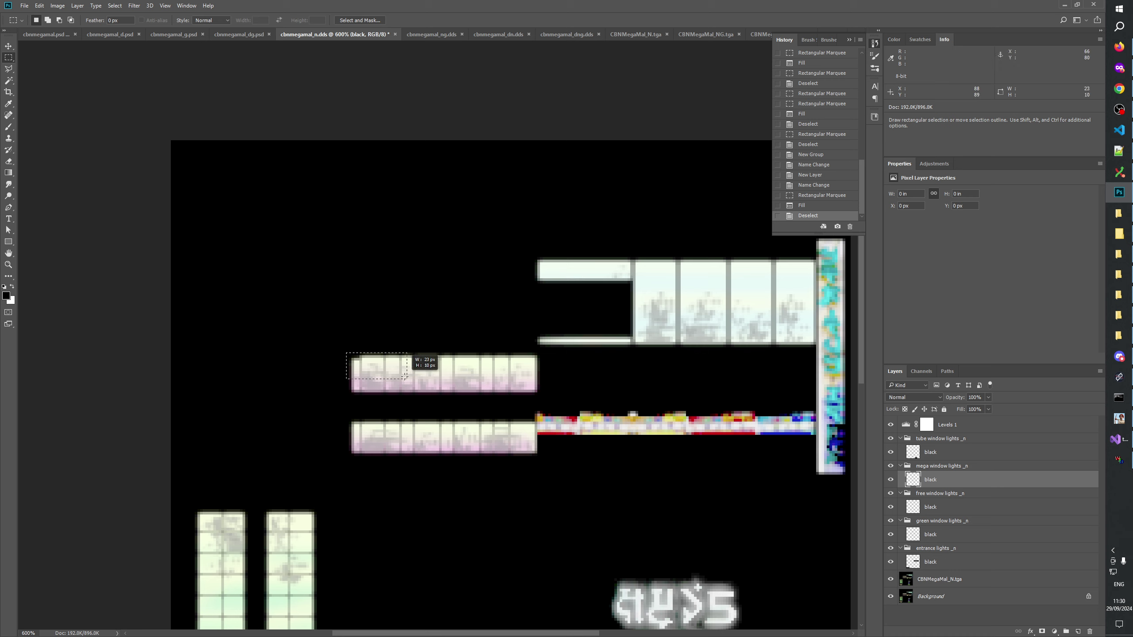
left_click(349, 350)
left_click_drag(347, 350, 541, 396)
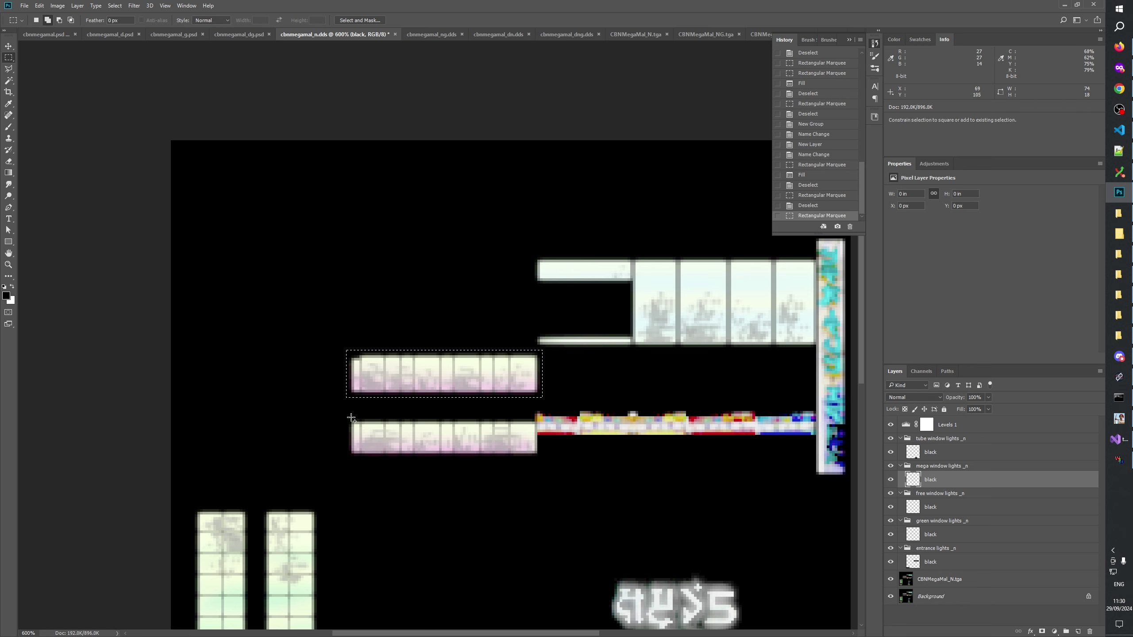
left_click_drag(348, 413, 540, 460)
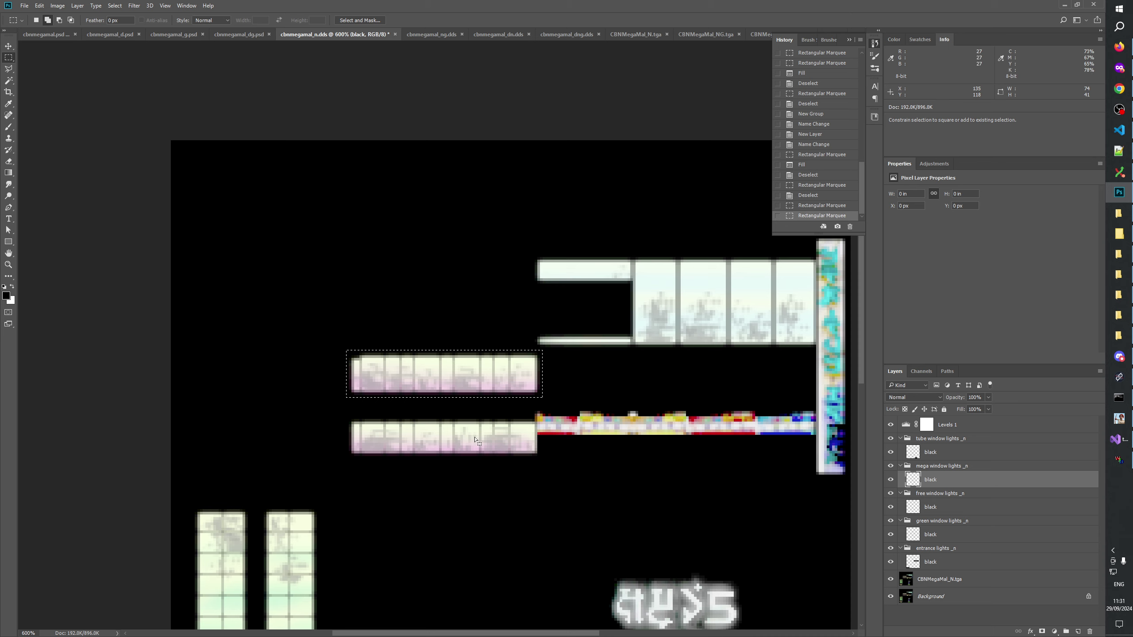
left_click_drag(328, 406, 538, 433)
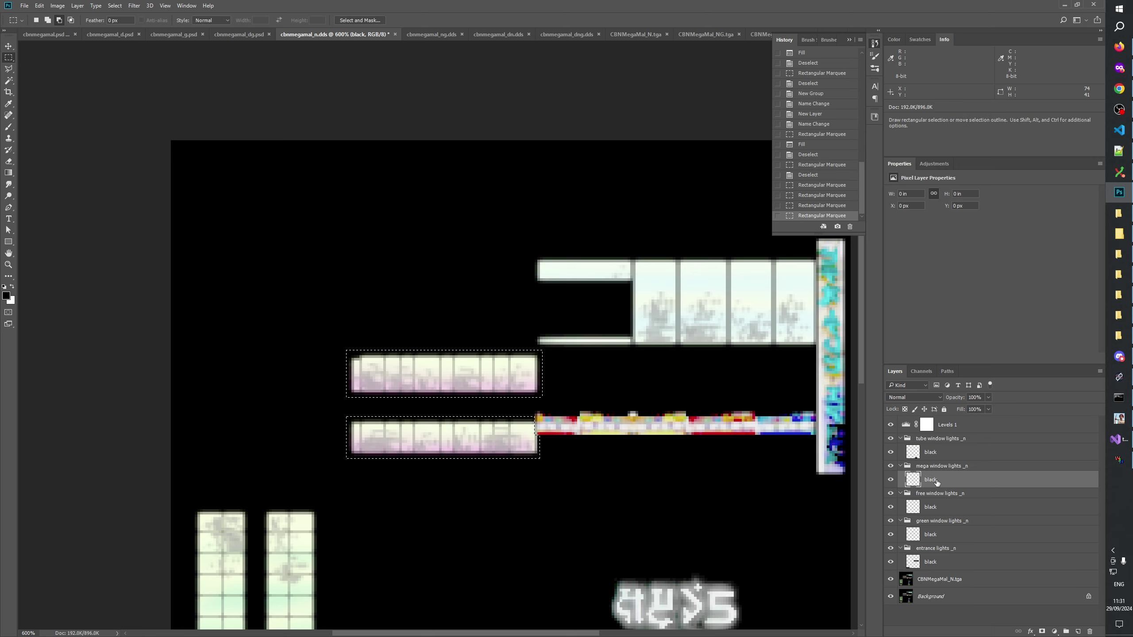
key("alt+BackSpace")
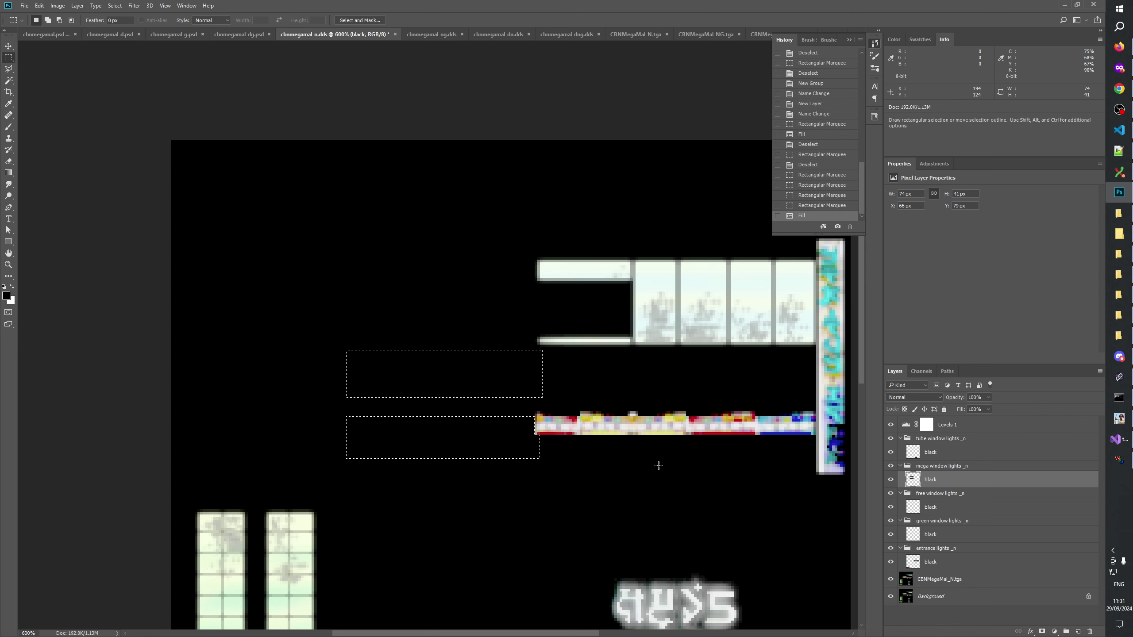
key("ctrl+d")
Compare the texture with Levels 1 off and on, and extend the mega black fill over the leftover pixels beside the horizontal coloured strip
left_click(890, 427)
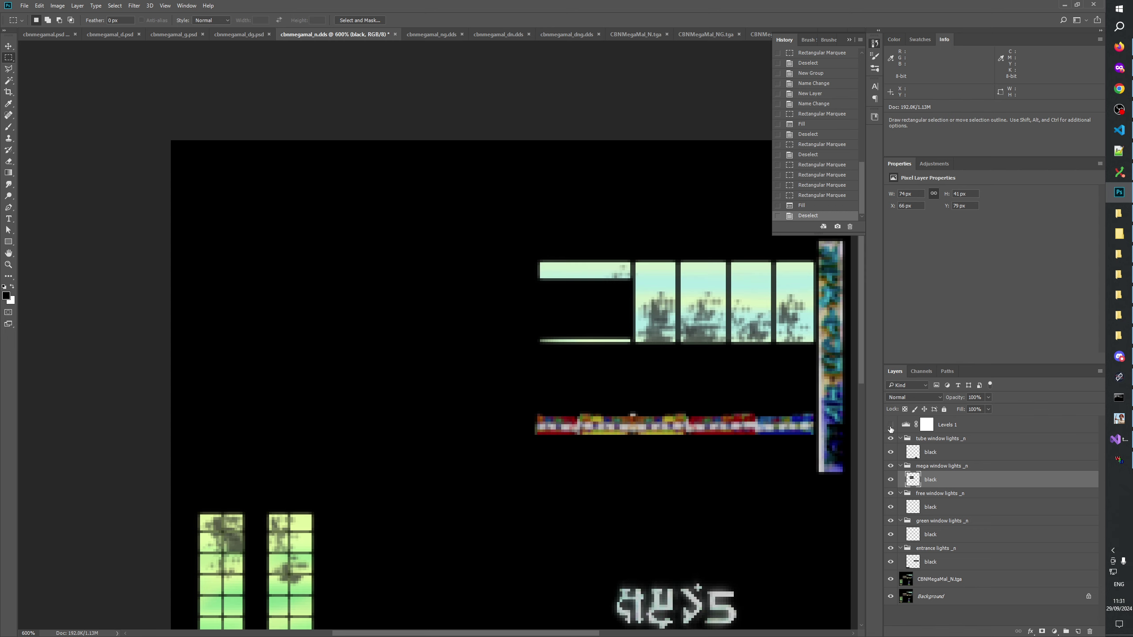
left_click(890, 425)
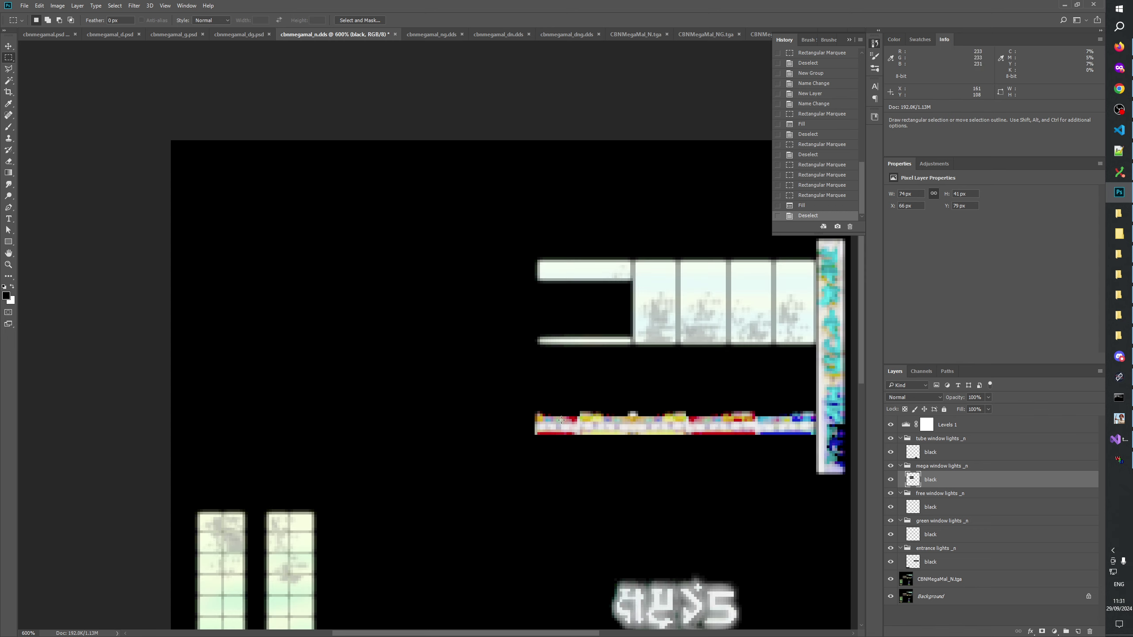
left_click(891, 424)
left_click(890, 425)
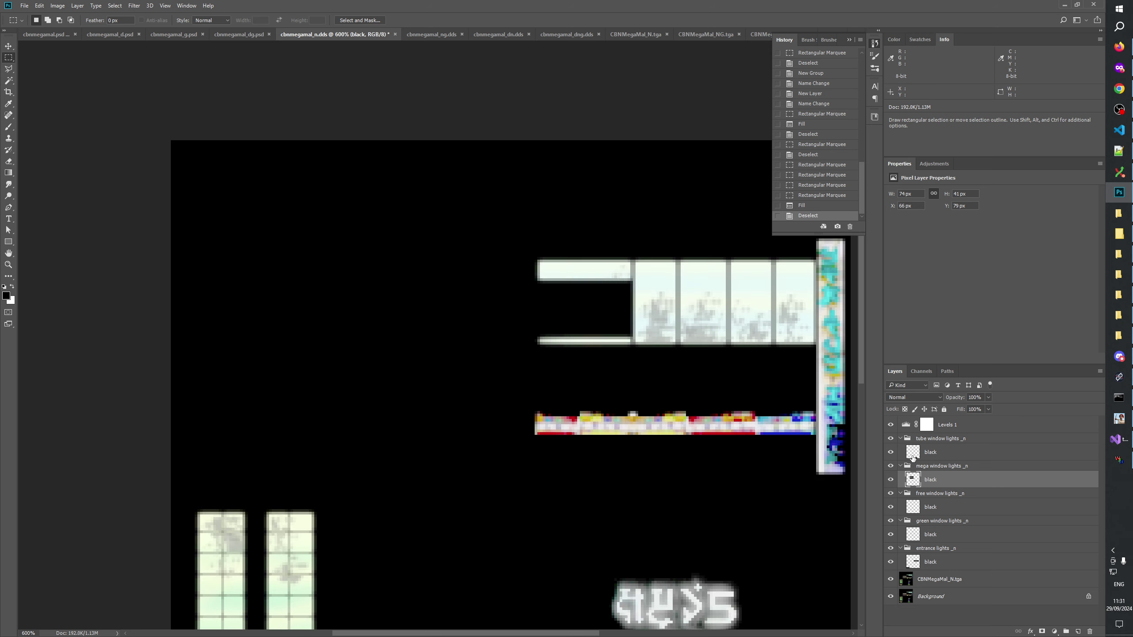
left_click(913, 479, "ctrl")
left_click_drag(534, 422, 535, 424)
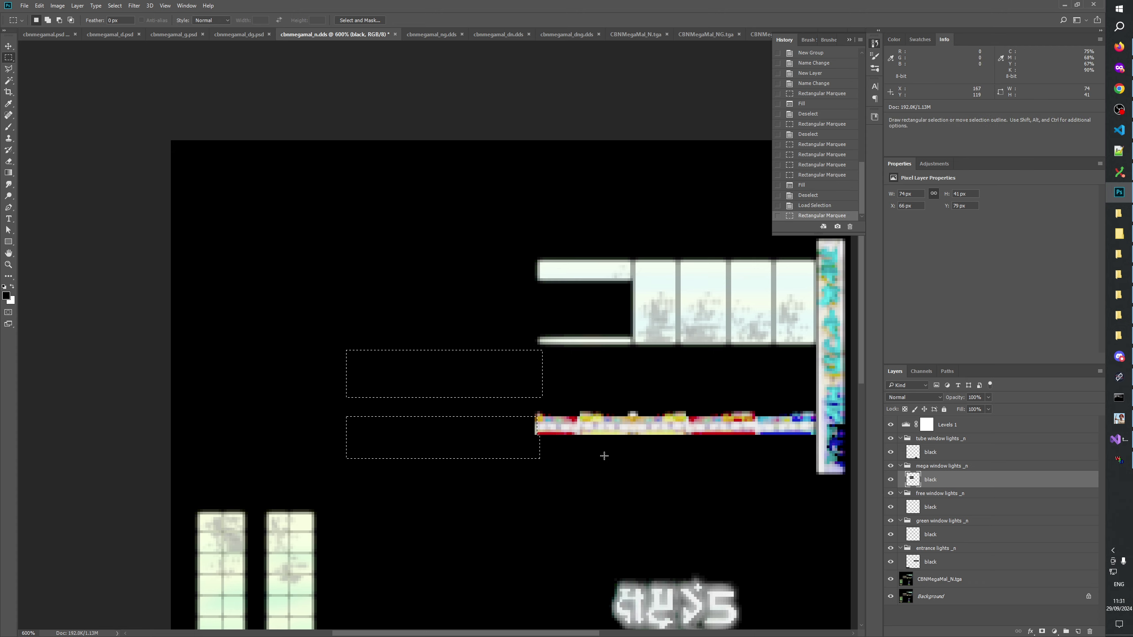
key("alt+BackSpace")
key("ctrl+h")
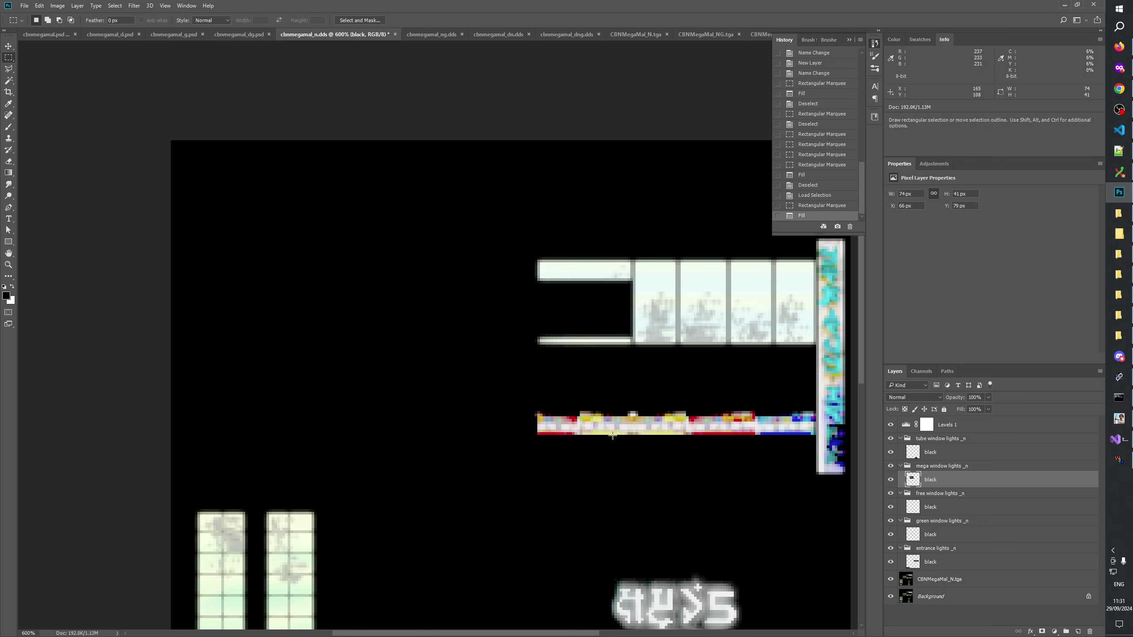
key("ctrl+d")
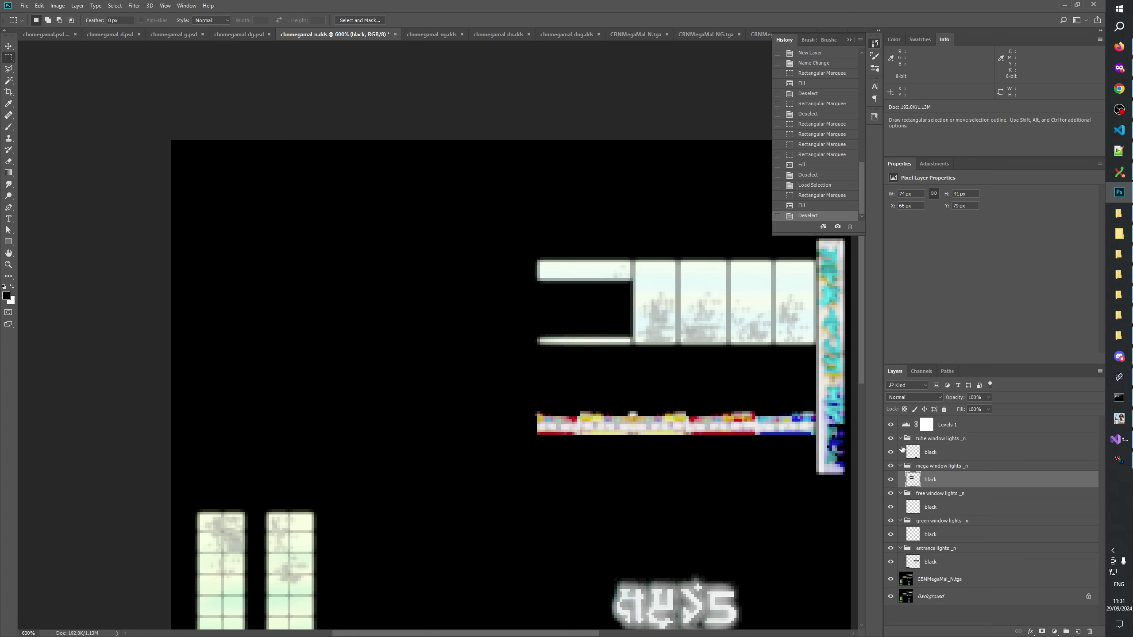
Fill a 3 × 8 px patch at the horizontal coloured strip's outer end with black and check the mega black layer's outline
left_click(891, 425)
left_click_drag(531, 426, 537, 406)
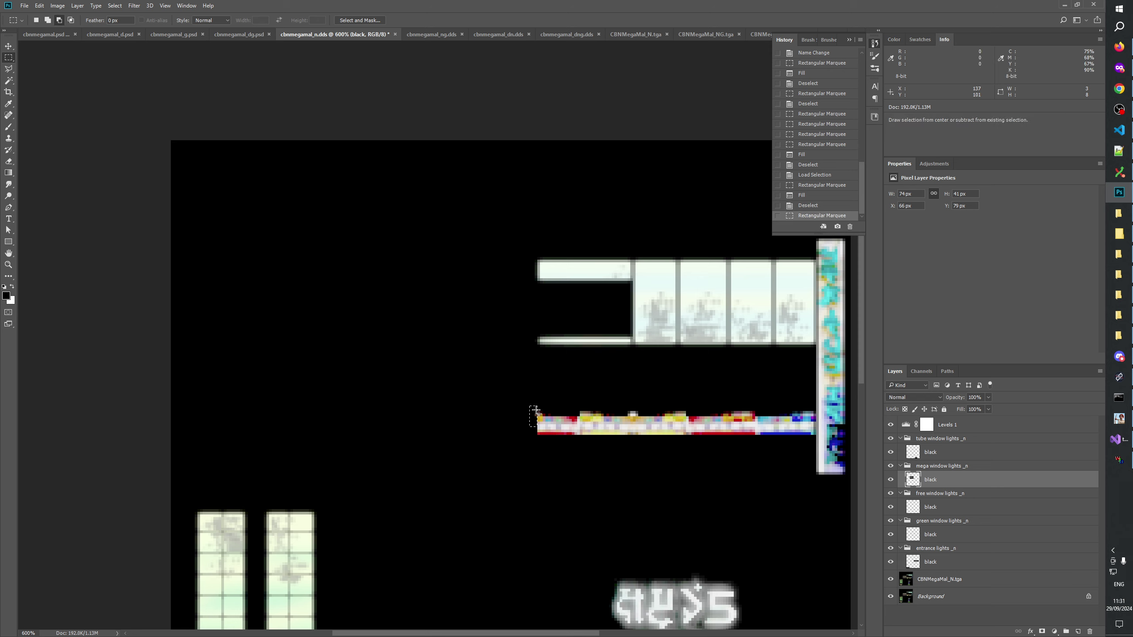
key("alt+BackSpace")
key("ctrl+d")
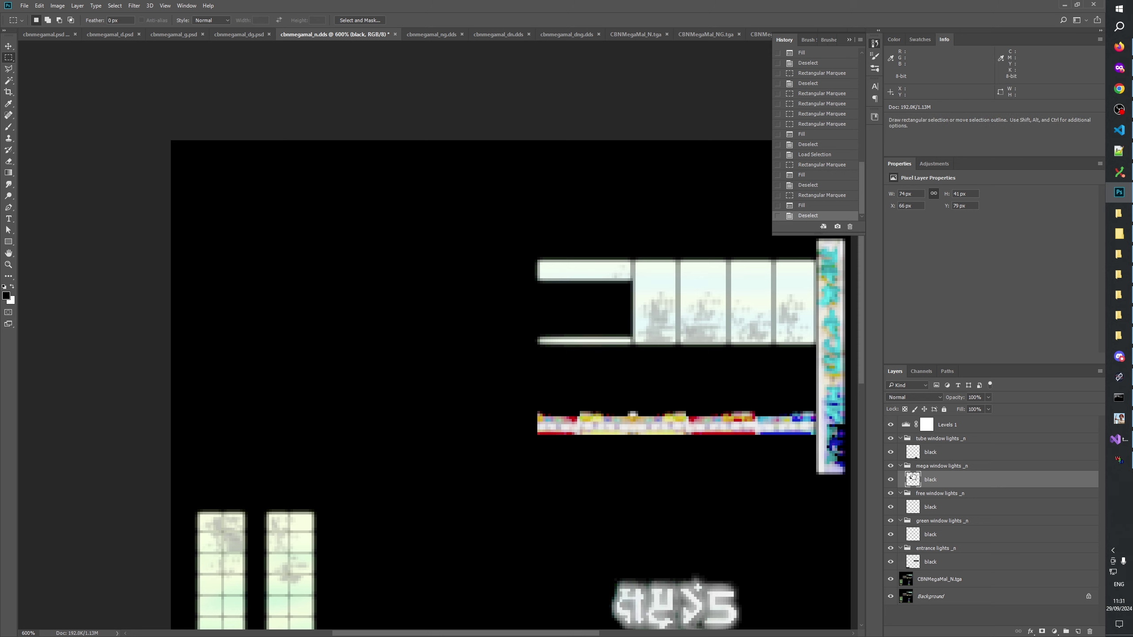
left_click(912, 478, "ctrl")
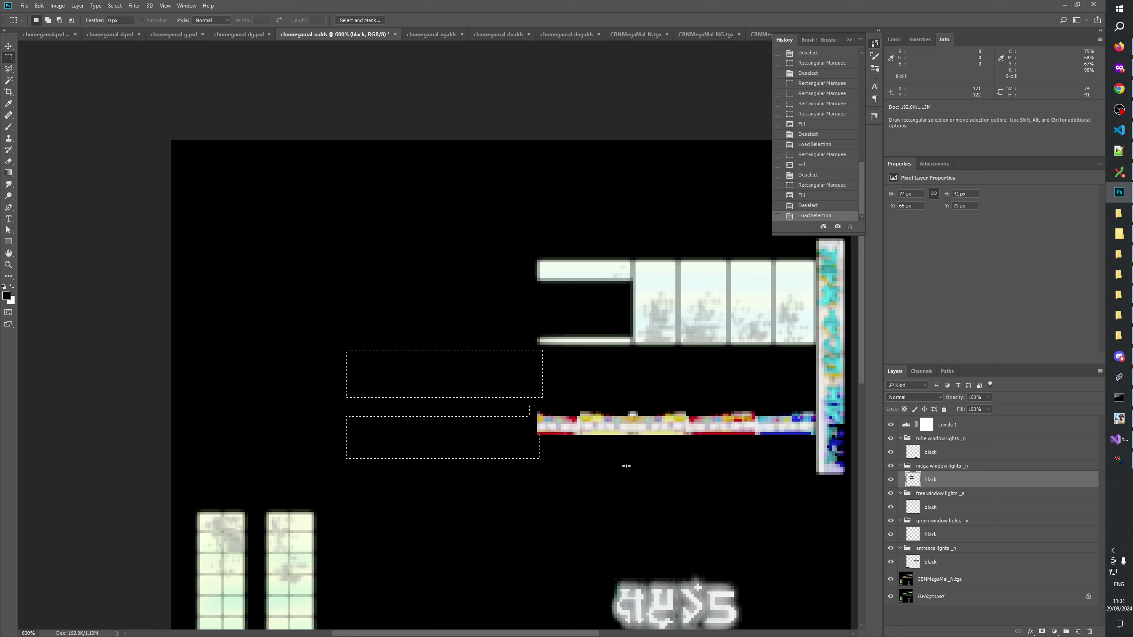
key("ctrl+d")
Extend the tube group's black fill upward to a 50 × 20 px area over the green tube windows and deselect
left_click_drag(689, 581, 662, 396)
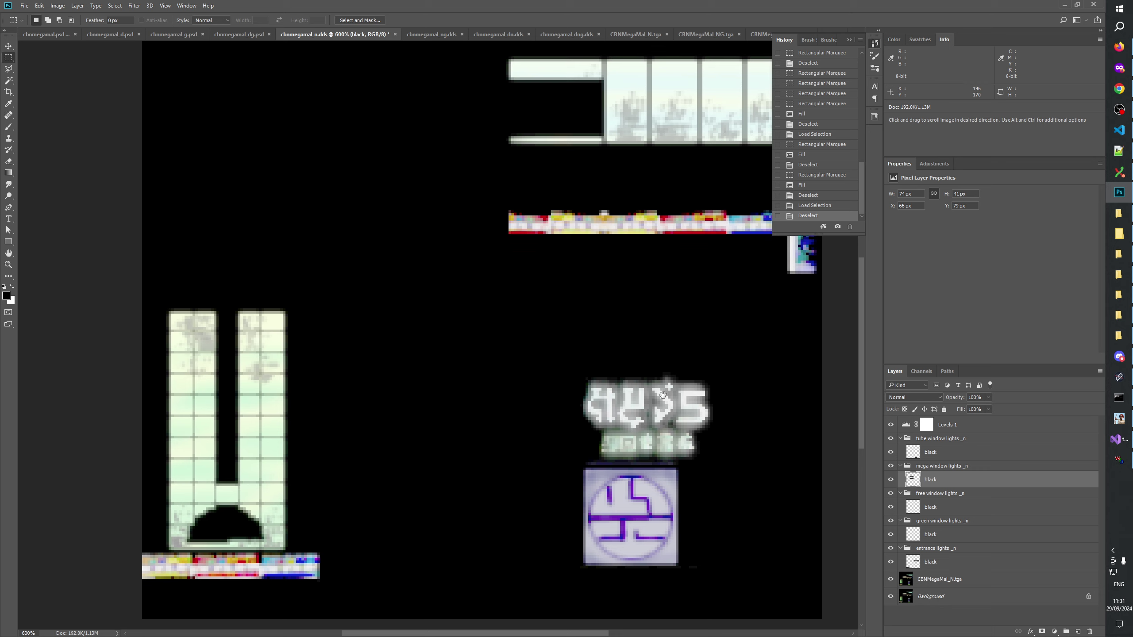
left_click_drag(660, 451, 657, 411)
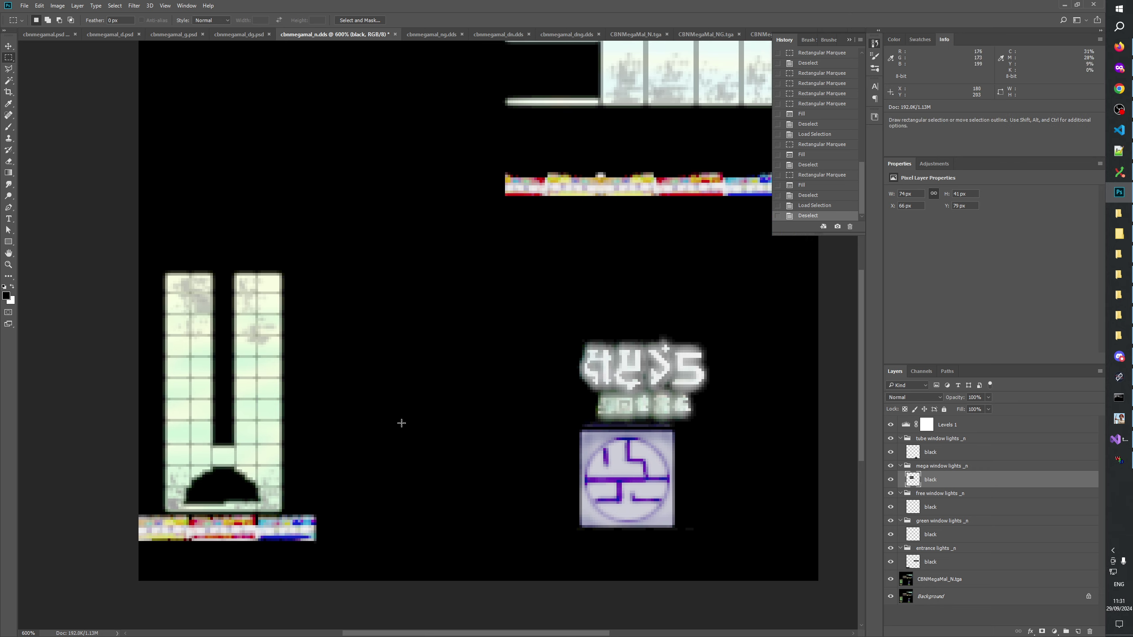
left_click(8, 265)
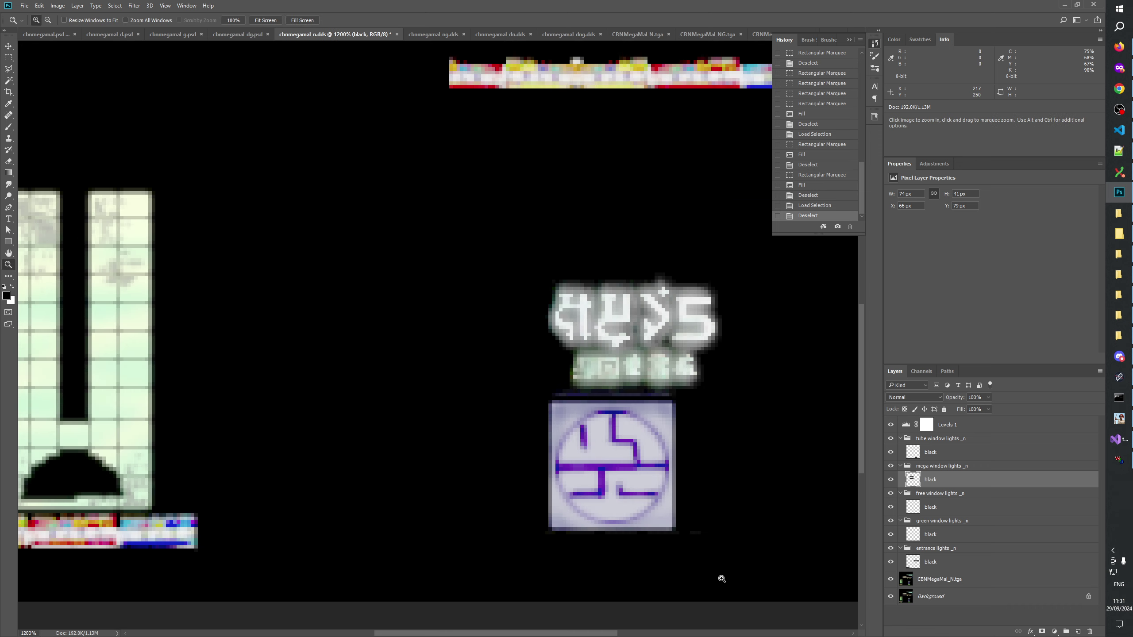
left_click(714, 578)
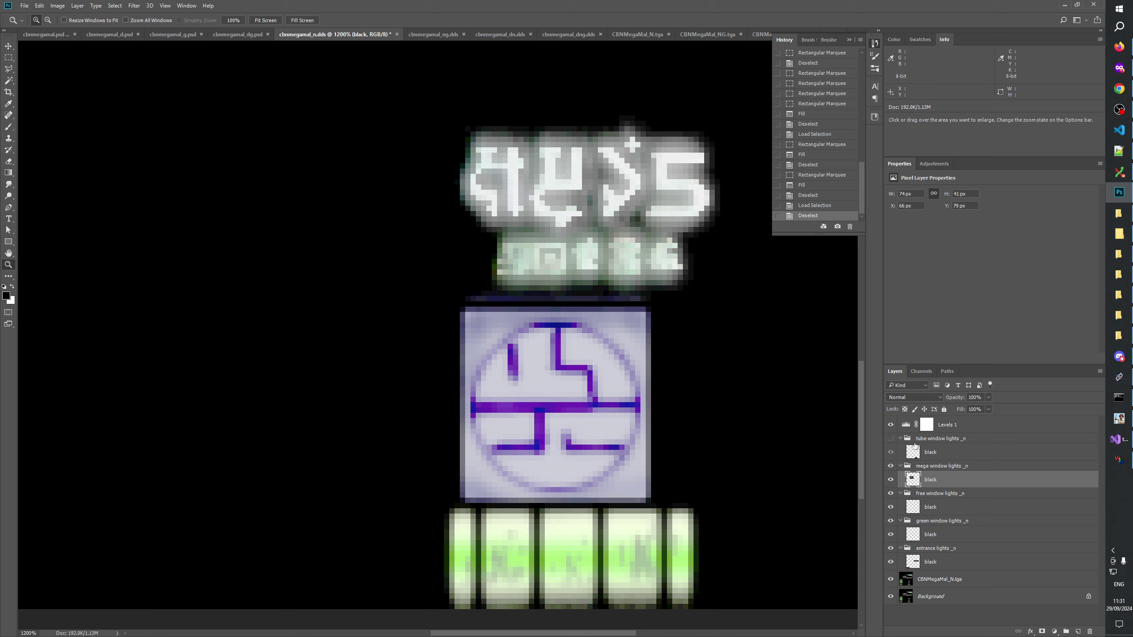
left_click(890, 439)
left_click(889, 439)
left_click(889, 439)
left_click(913, 452, "ctrl")
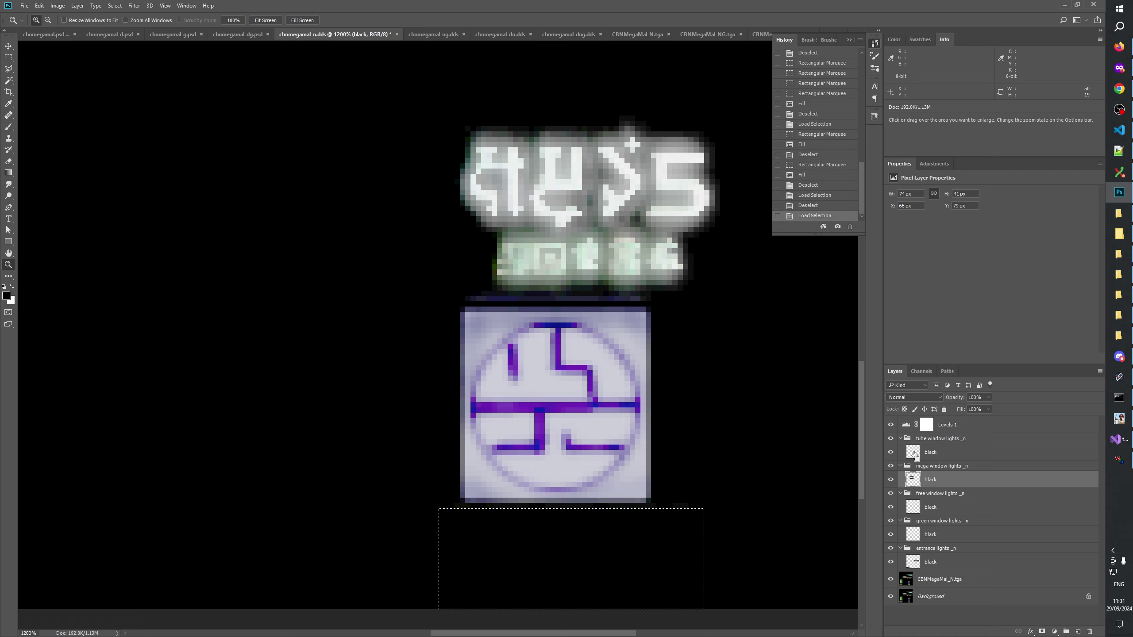
left_click(7, 58)
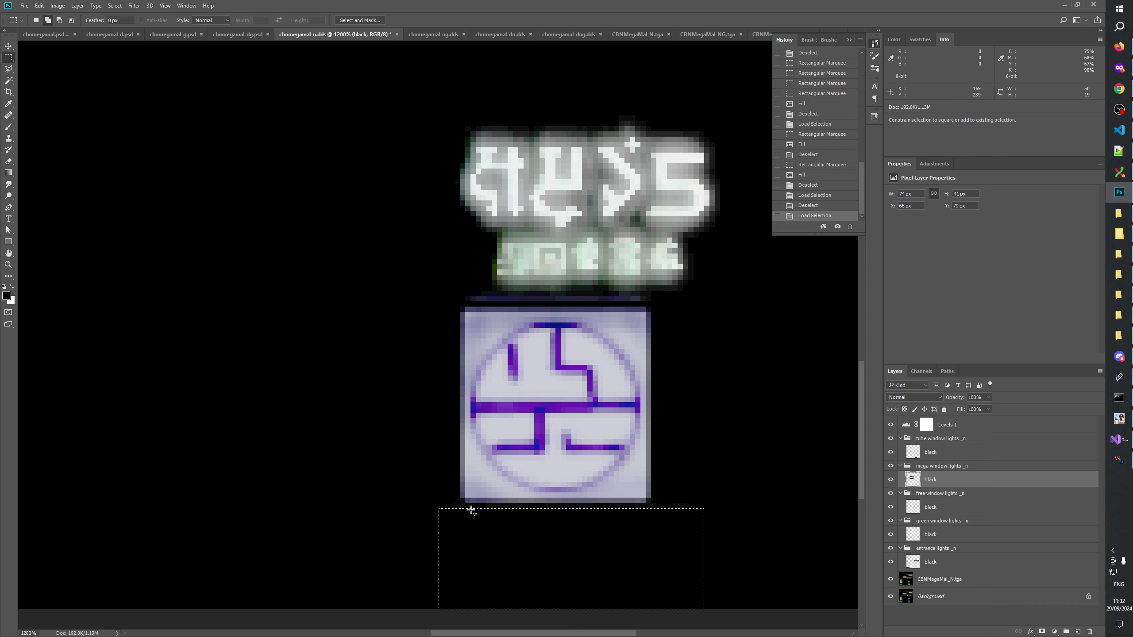
left_click_drag(439, 514, 705, 503)
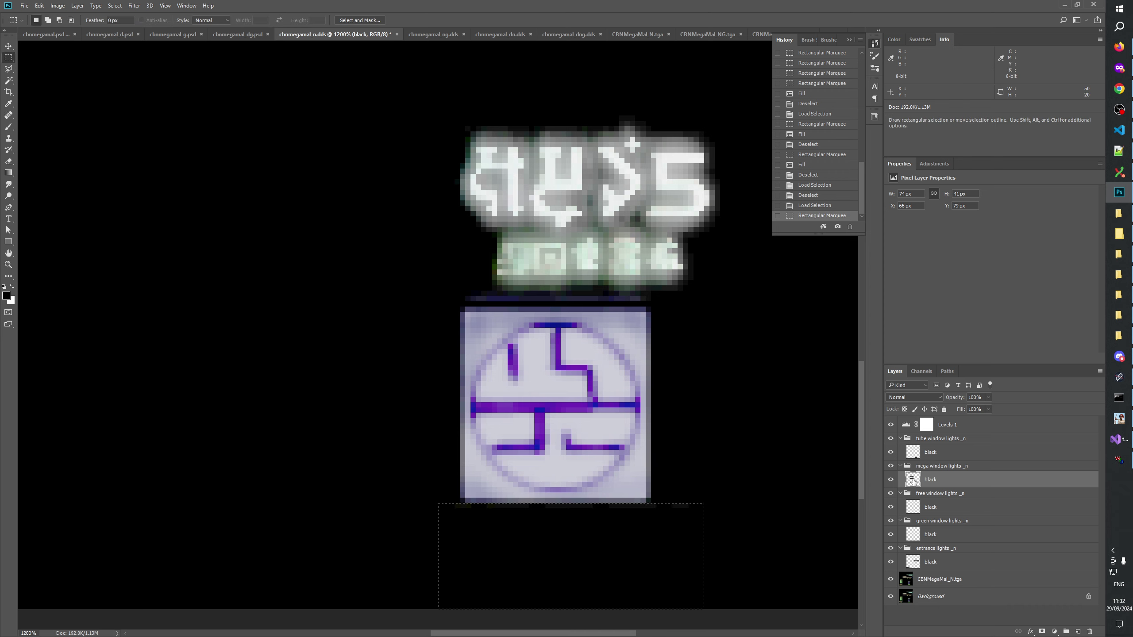
left_click(924, 456)
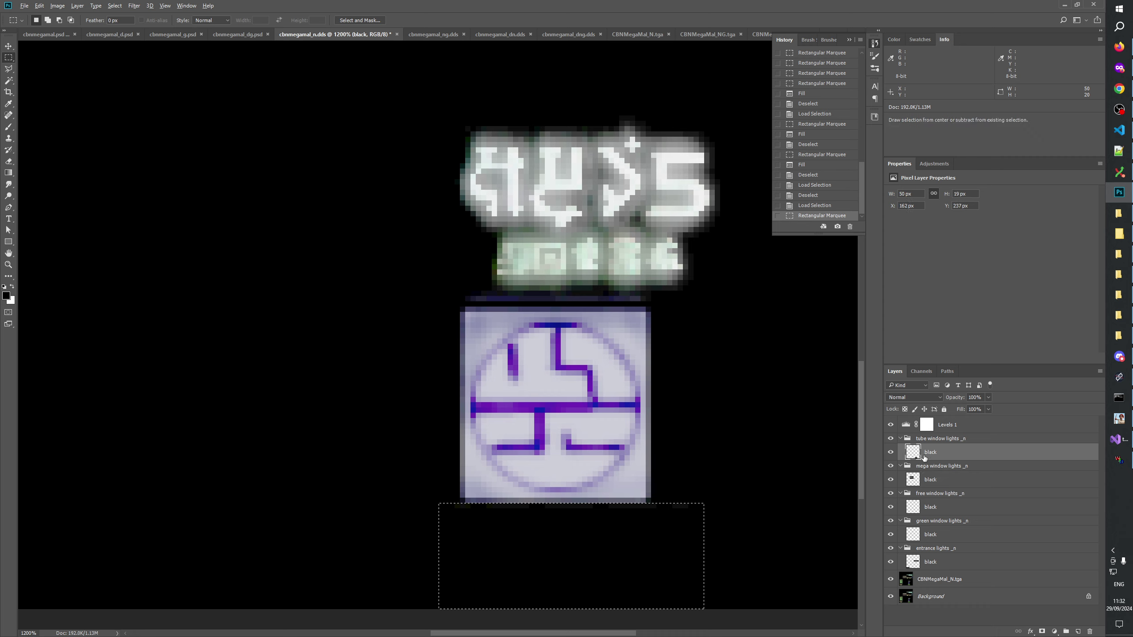
key("alt+BackSpace")
key("ctrl+d")
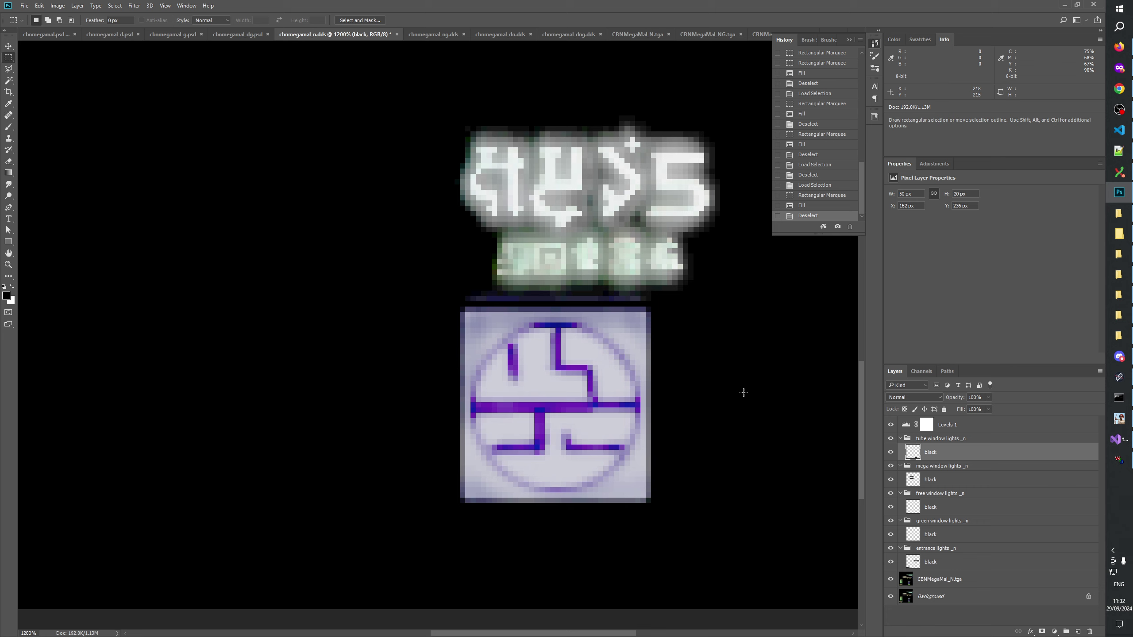
Compare the symbol with Levels 1 off and on, and create a group named "fix symbol" above the tube window lights _n group
left_click_drag(744, 393, 766, 476)
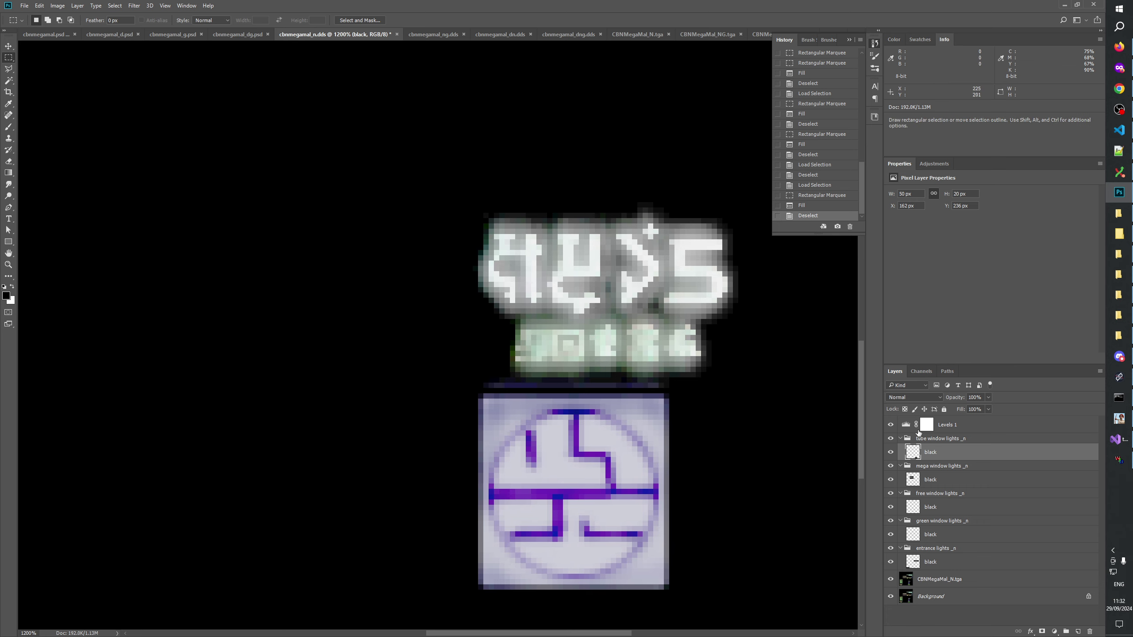
left_click(891, 424)
left_click(891, 424)
left_click(891, 425)
left_click(891, 425)
left_click(936, 438)
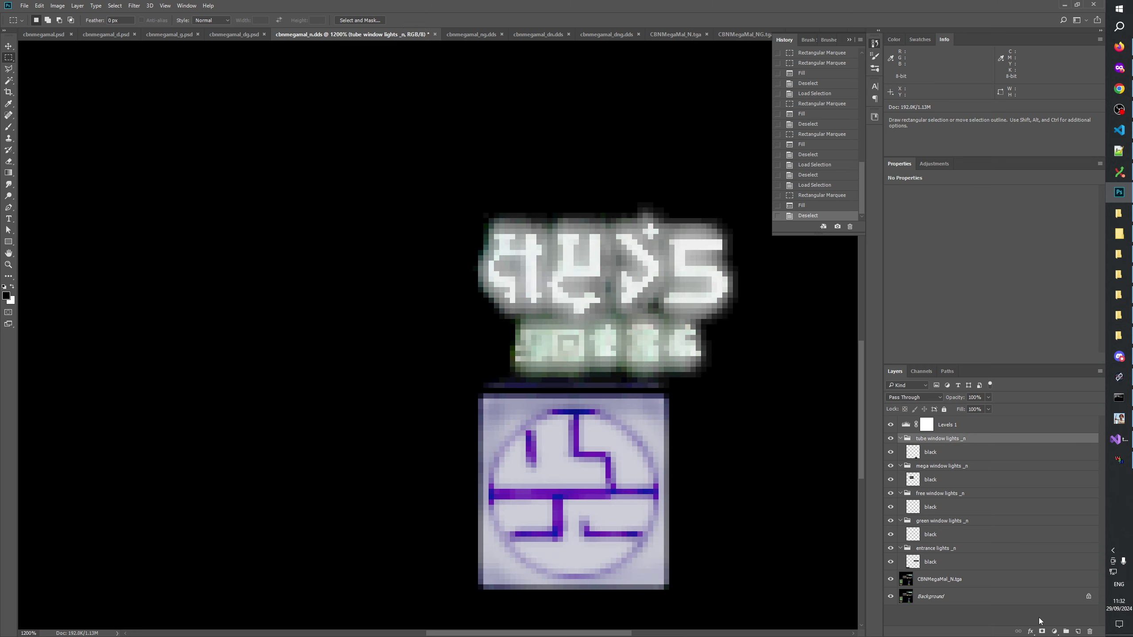
left_click(1067, 631)
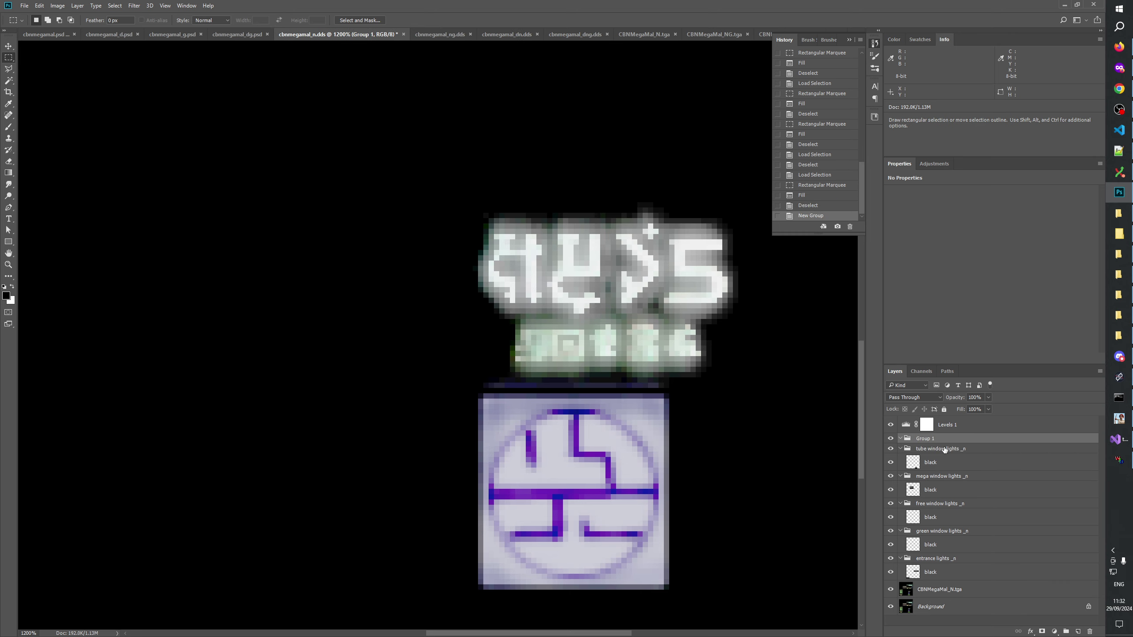
double_click(927, 439)
type("fix _")
key("Return")
Add a new layer inside the fix symbol group, rename the group "fix cube symbol" and open the new layer's name for editing
left_click(1079, 631)
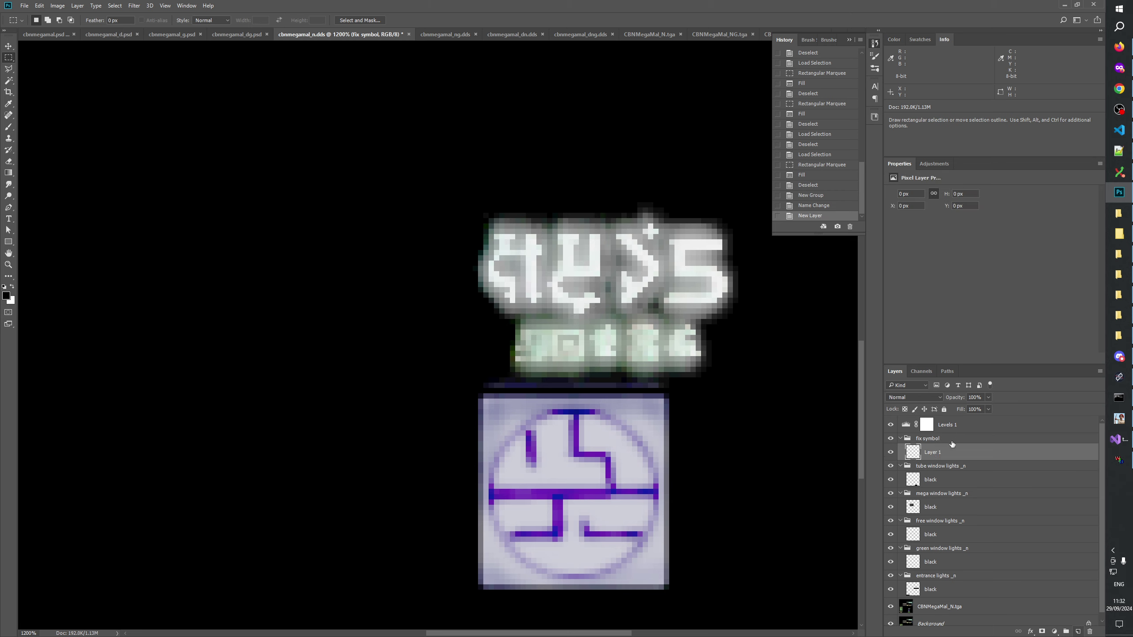
double_click(928, 439)
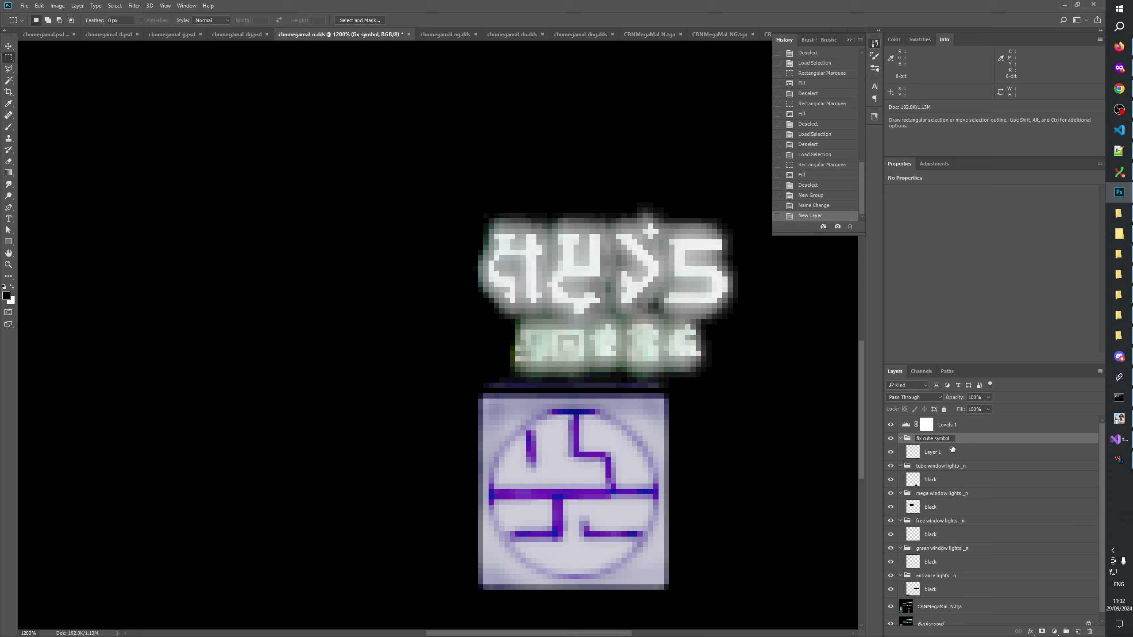
type("cube")
double_click(931, 453)
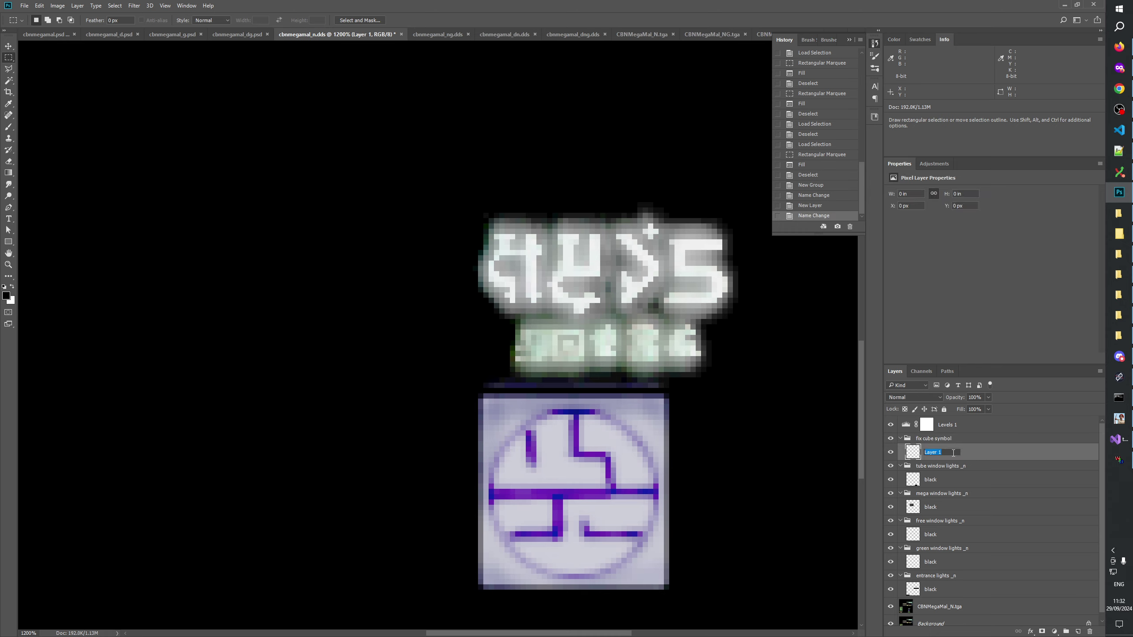
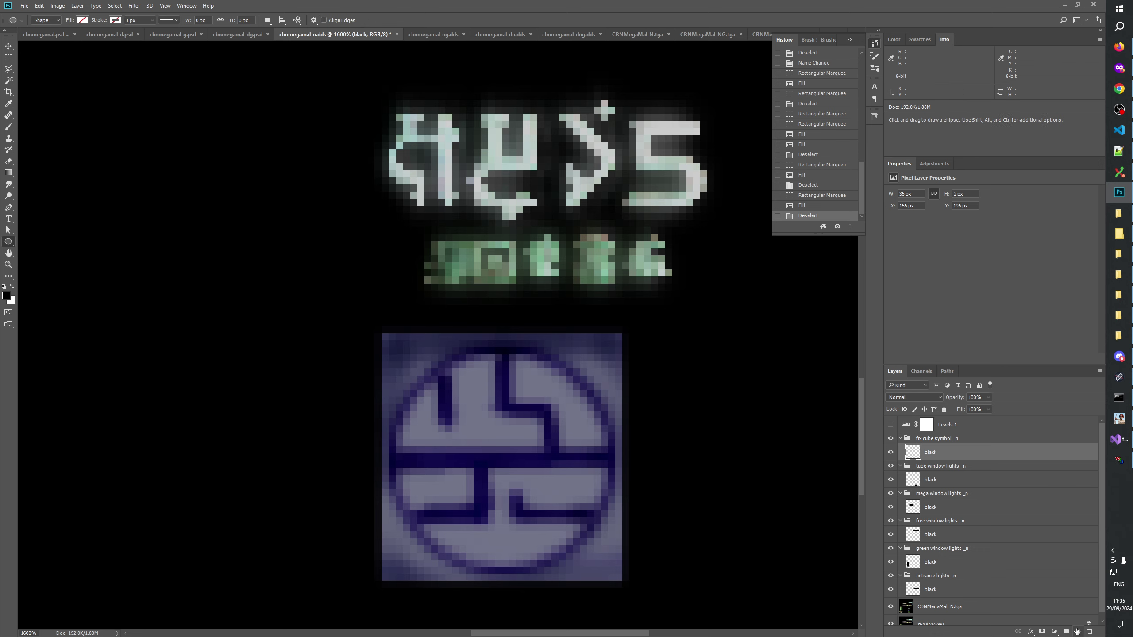
Add a layer above black in the fix cube symbol _n group and draw a 31 × 31 px ellipse outline over the symbol's ring, nudged into place
key("ctrl+shift+alt+n")
left_click_drag(388, 341, 613, 569)
key("Right")
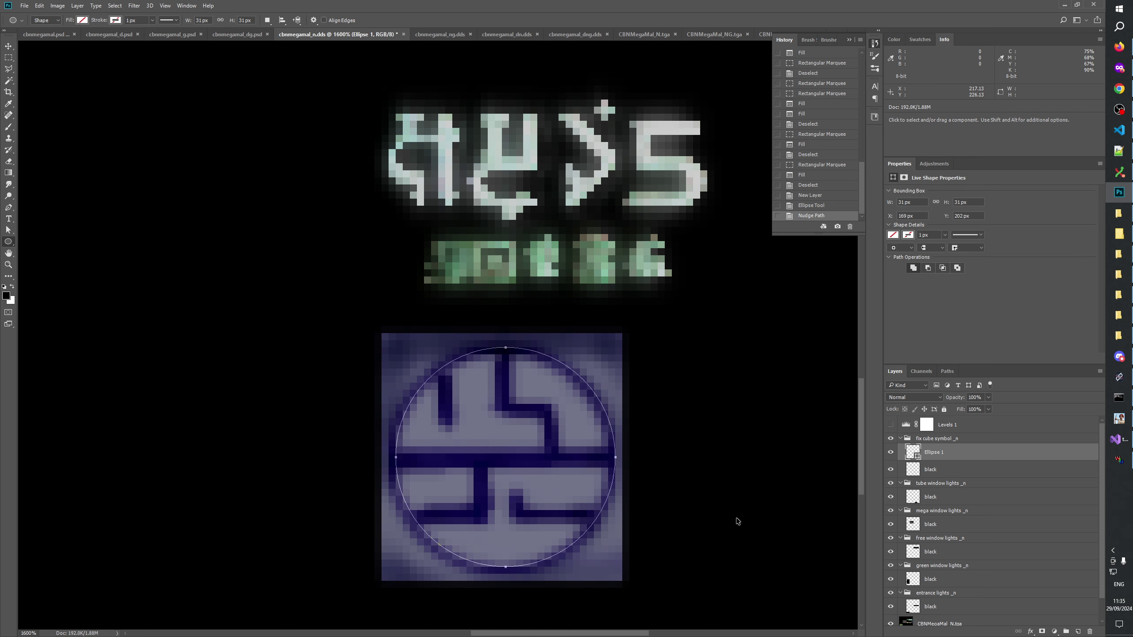
Scale the ellipse down to 30 × 30 px and nudge it 1 px left inside the symbol's ring
key("ctrl+t")
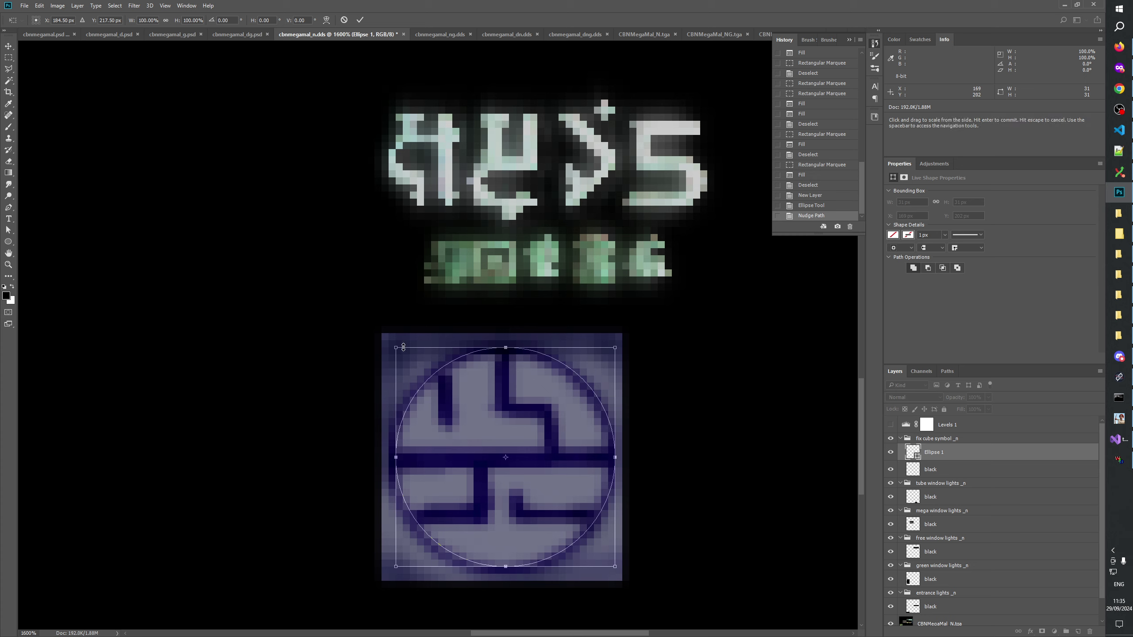
left_click_drag(397, 348, 402, 356)
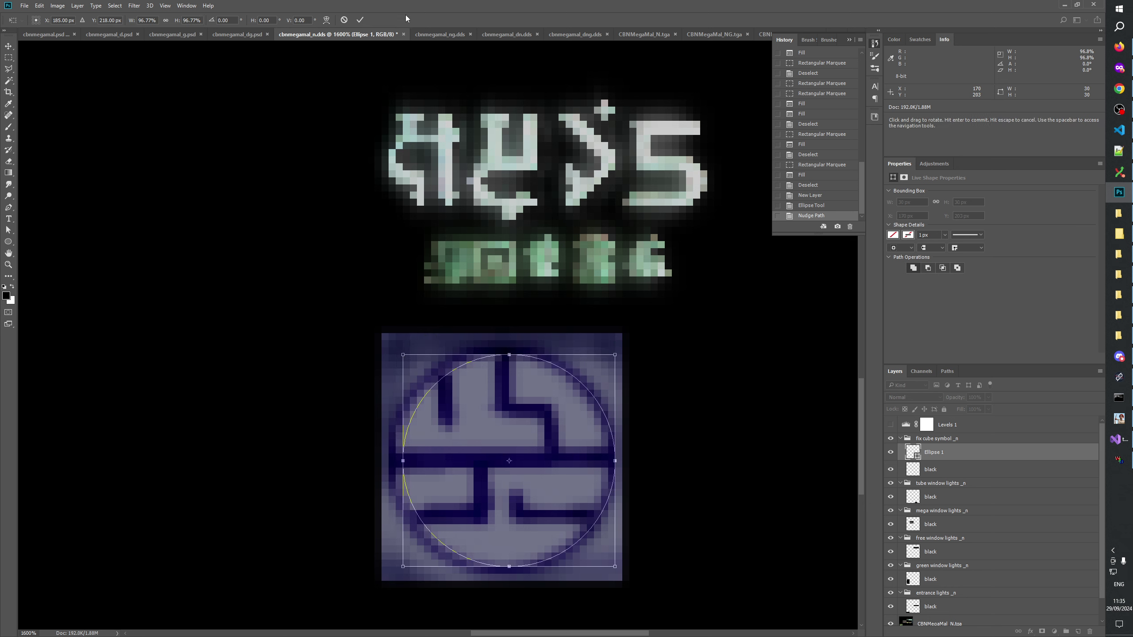
key("Return")
key("Left")
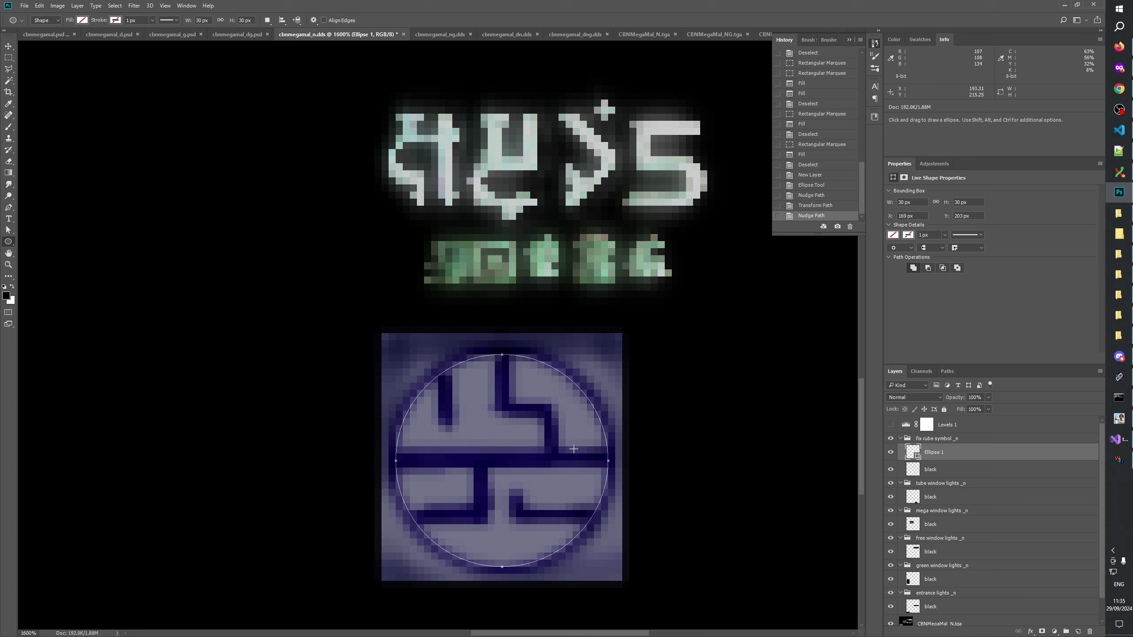
Fill the ellipse with white (ffffff) and set the Ellipse 1 layer's blend mode to Soft Light
left_click(84, 23)
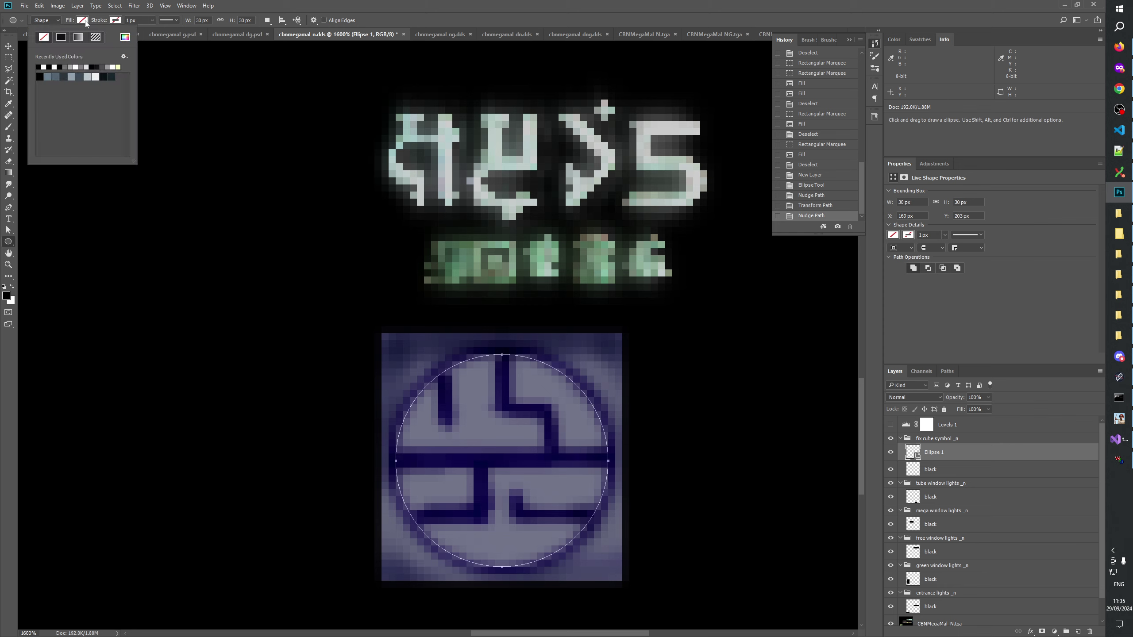
left_click(125, 37)
type("ffffff")
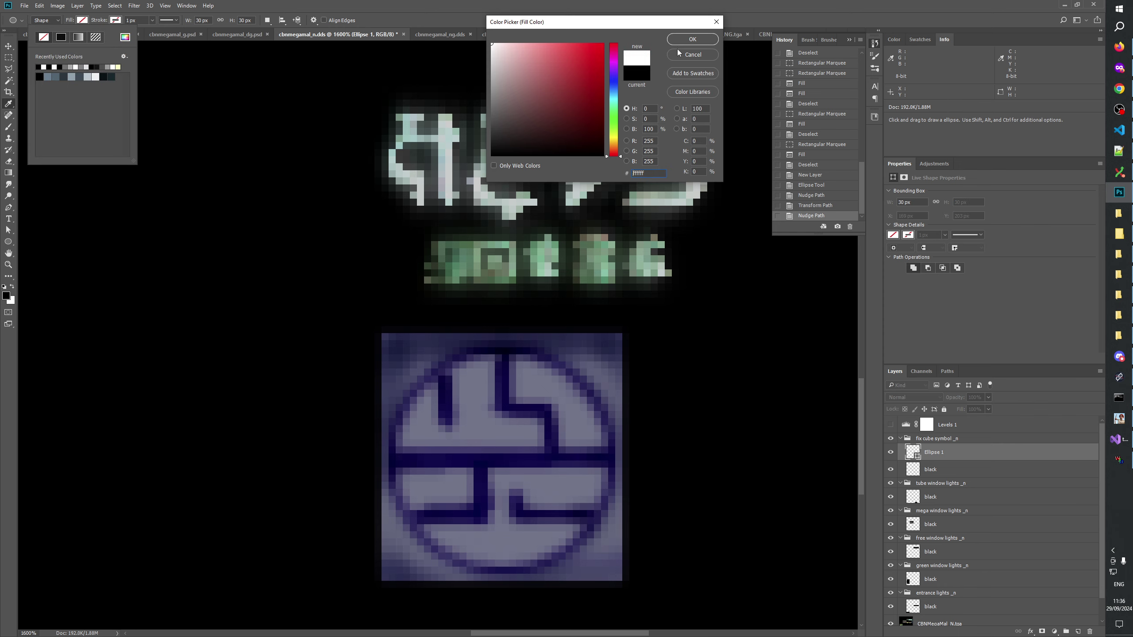
left_click(679, 40)
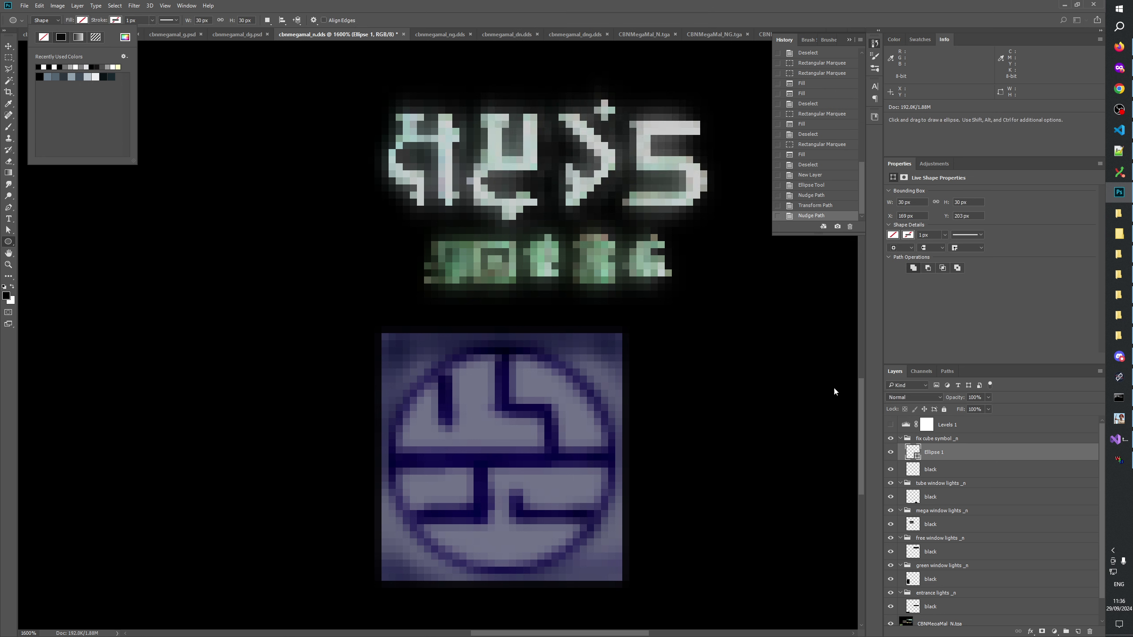
left_click(919, 396)
left_click(917, 395)
left_click(903, 508)
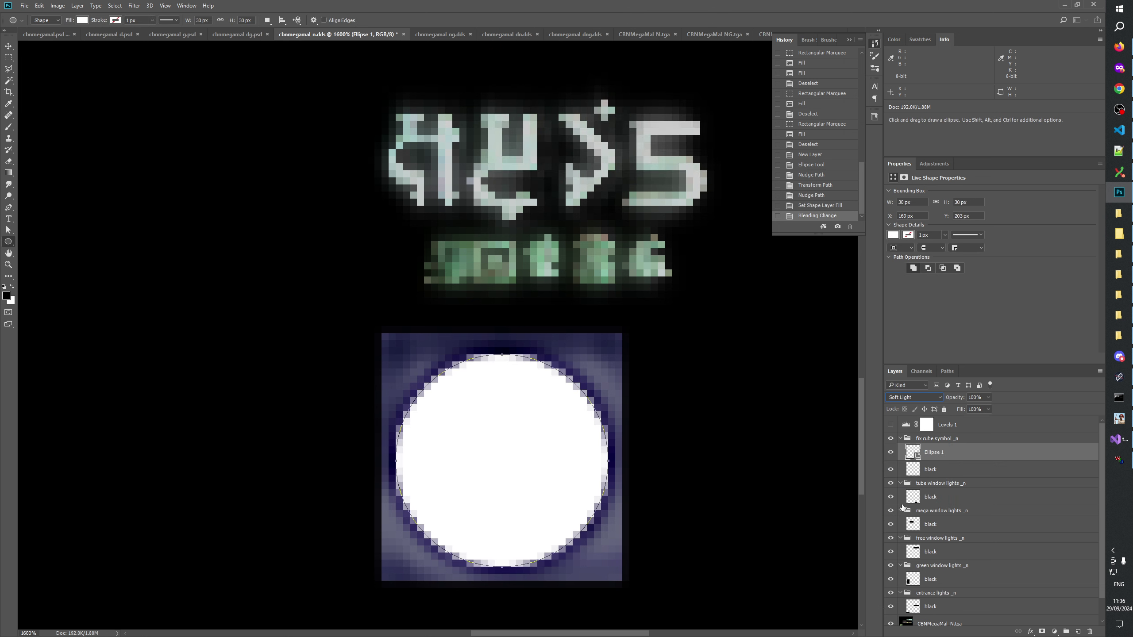
Compare the cube symbol with the Soft Light ellipse layer hidden and shown
left_click(891, 453)
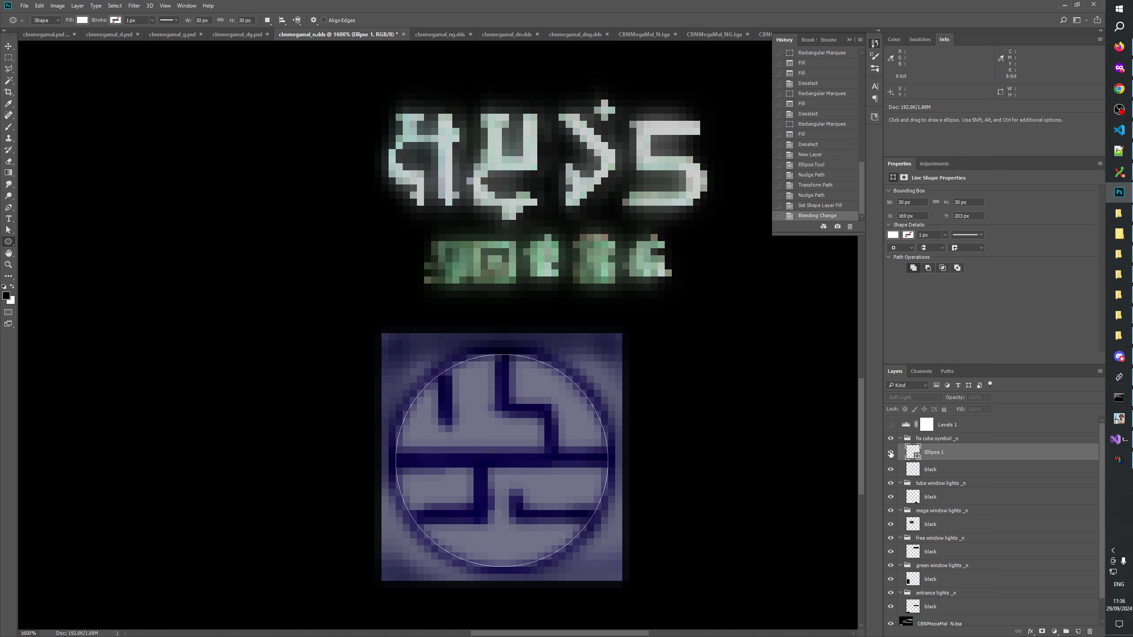
left_click(891, 453)
left_click(891, 453)
left_click(891, 453)
left_click(891, 453)
left_click(891, 453)
Try the Hard Light blend mode on Ellipse 1, change it to Overlay instead, and compare the symbol with and without the layer
left_click(901, 397)
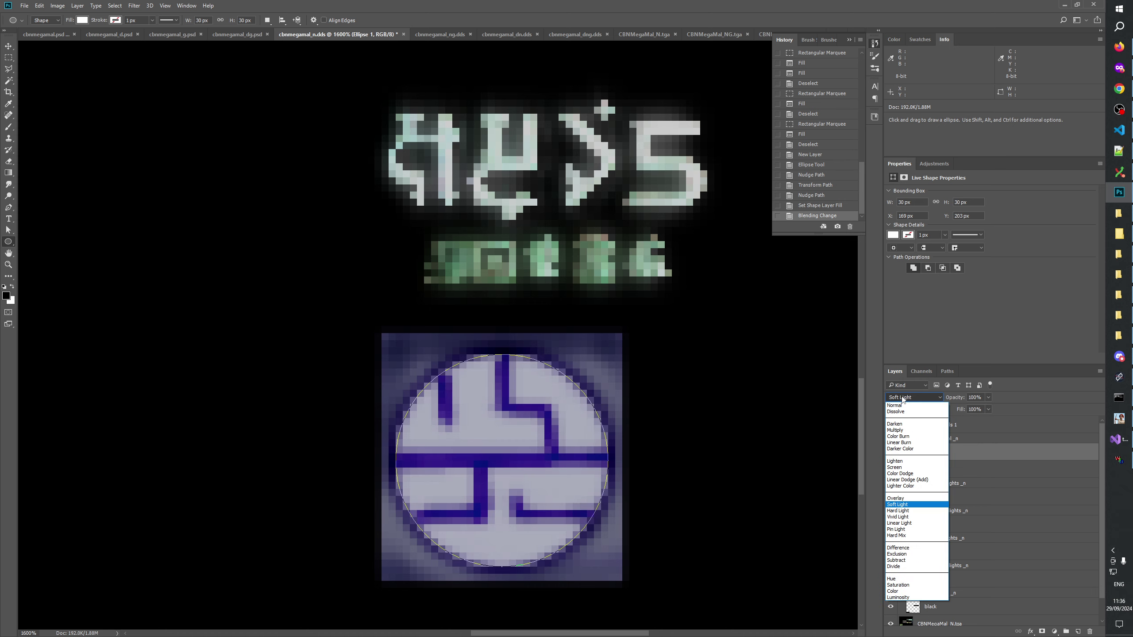
key("Down")
key("Return")
left_click(902, 397)
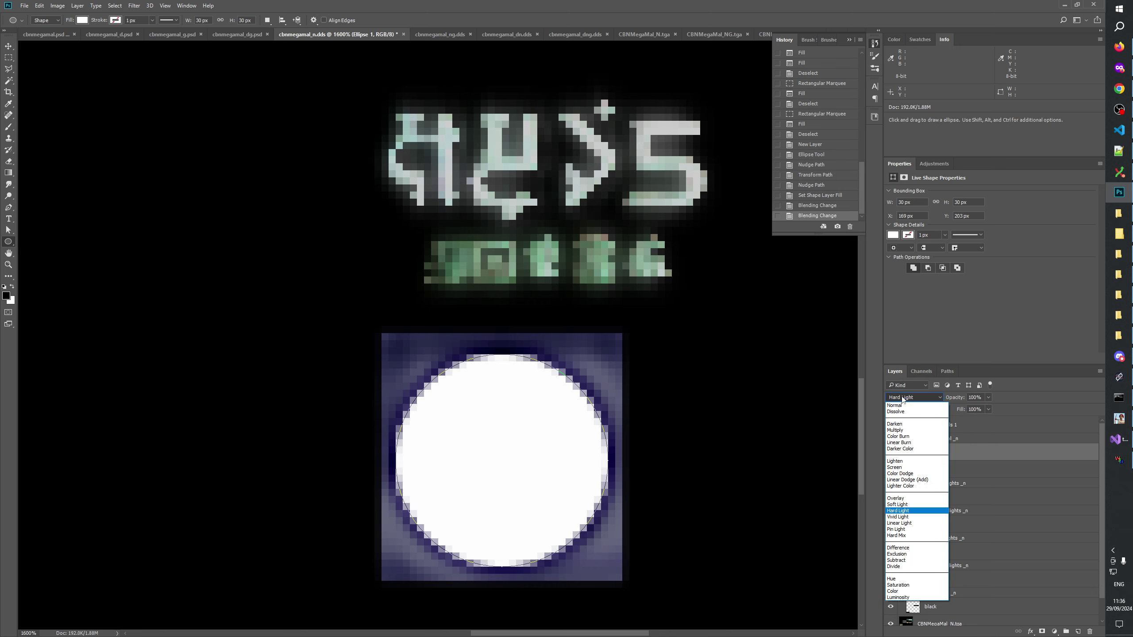
key("Up")
key("Up")
key("Return")
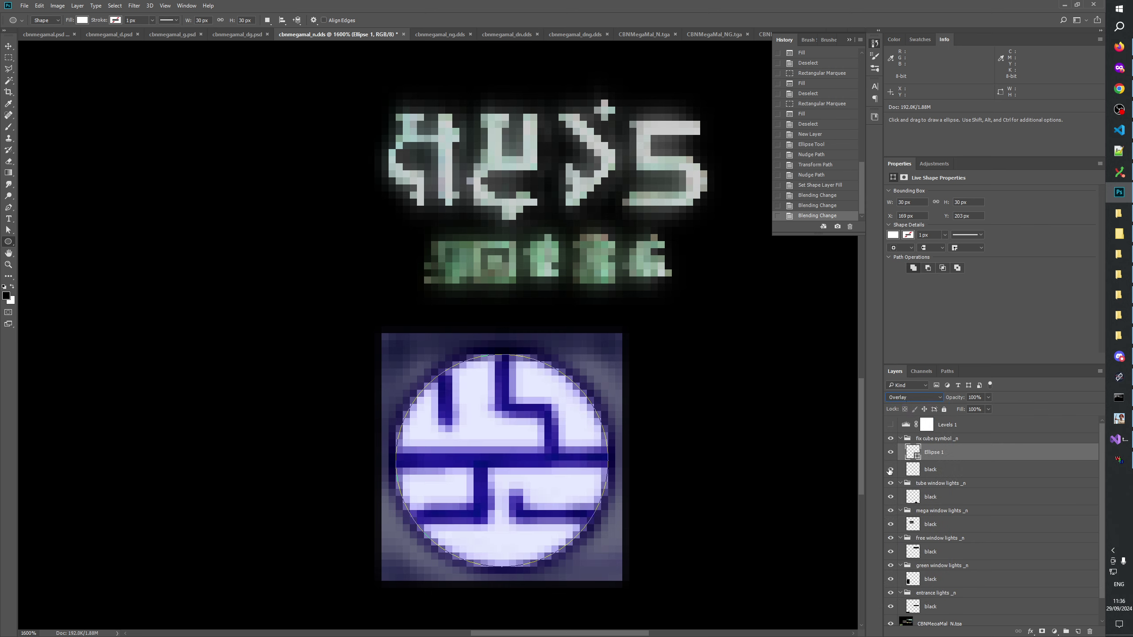
left_click(890, 453)
left_click(890, 453)
Lower the Overlay ellipse layer's opacity to 49% and compare the symbol with and without it
left_click_drag(976, 410, 969, 411)
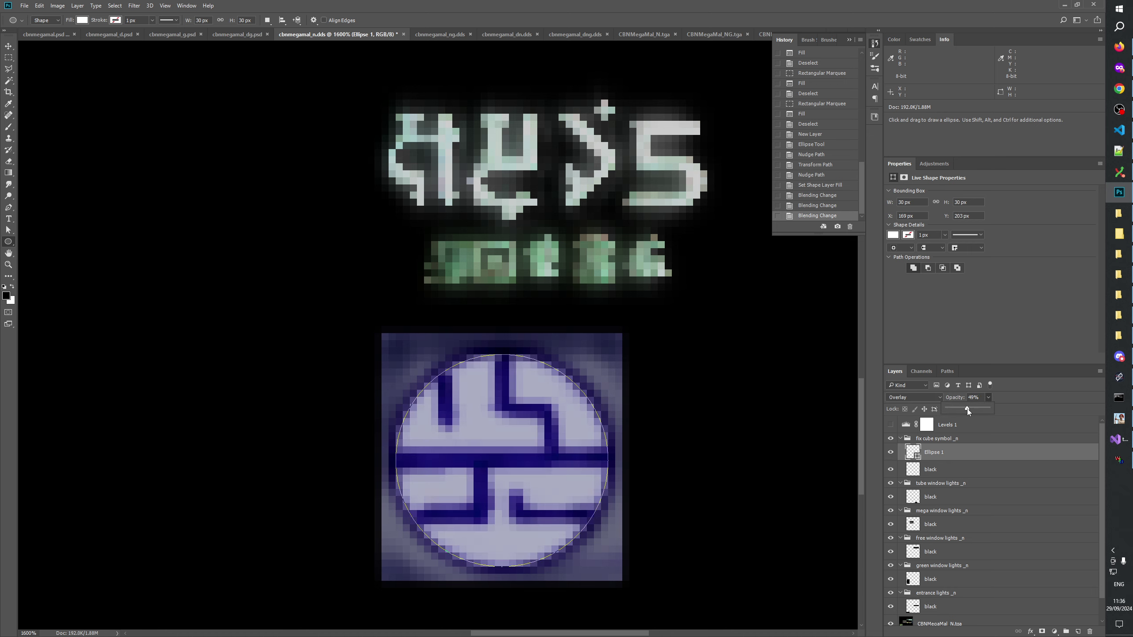
left_click_drag(968, 410, 967, 409)
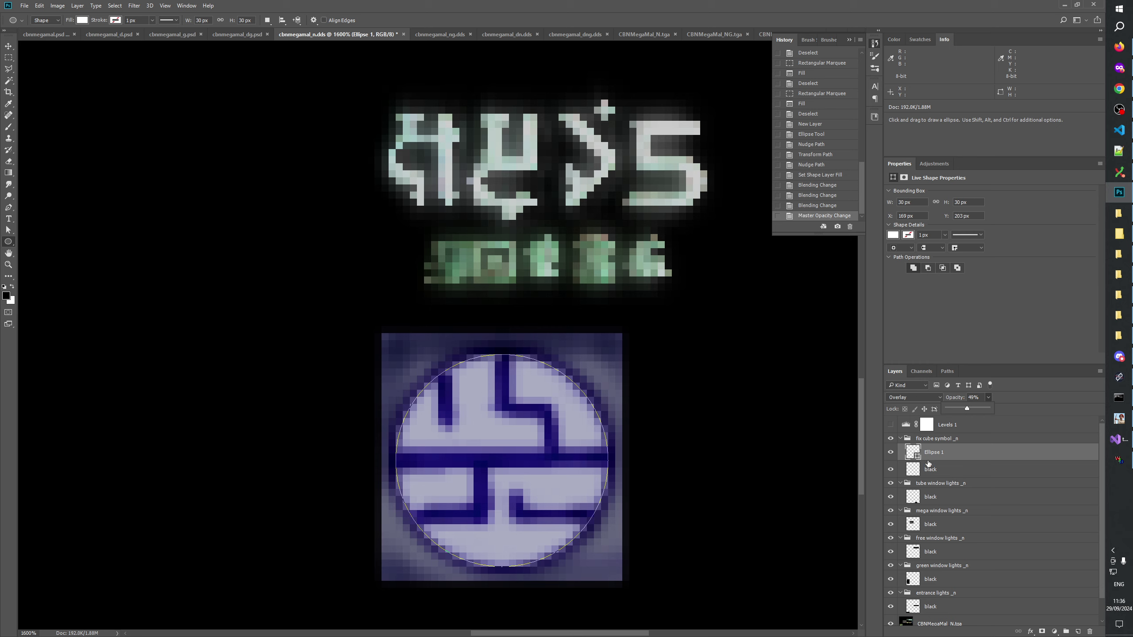
left_click(890, 453)
left_click(890, 453)
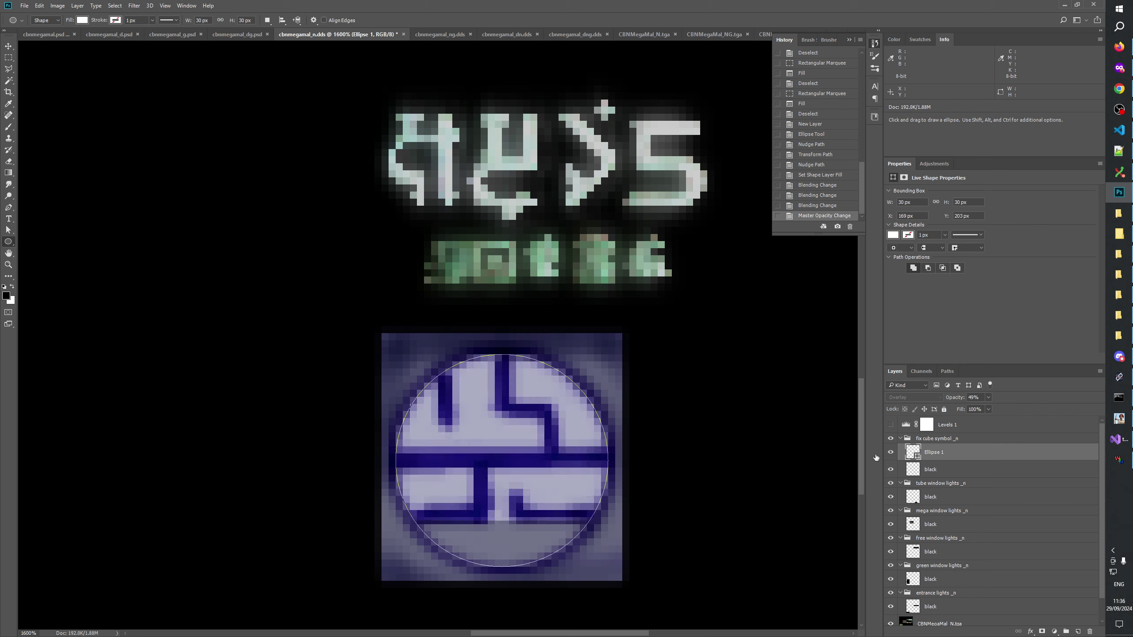
Judge the symbol at a smaller magnification, try 50% opacity on the Ellipse 1 layer, and set it to 40%
left_click(8, 265)
right_click(338, 353)
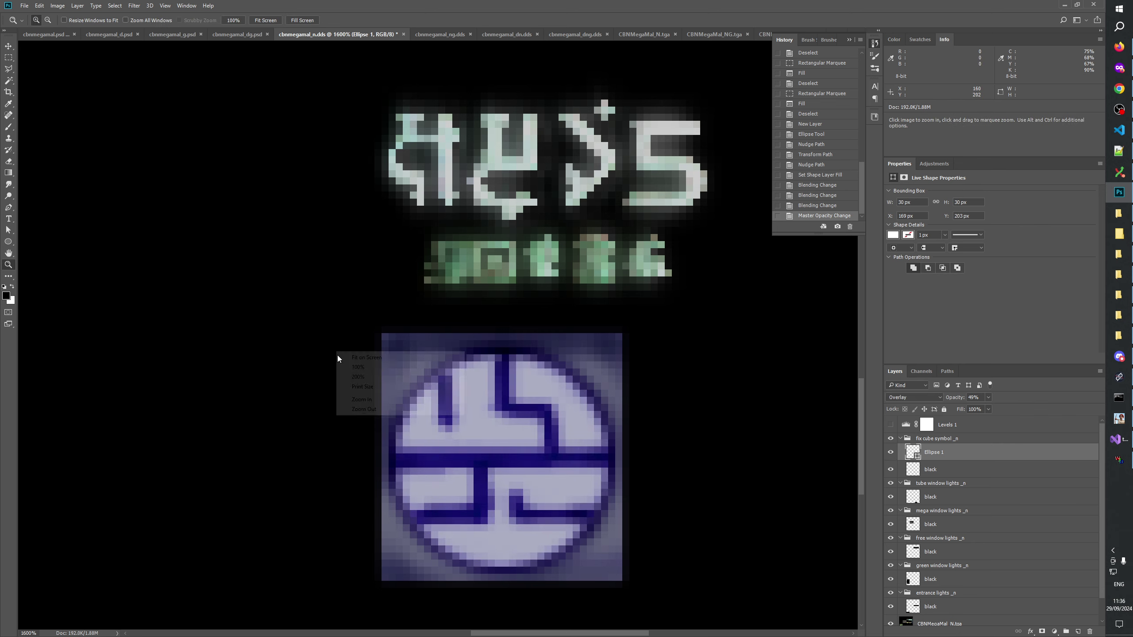
left_click(353, 377)
left_click(551, 458)
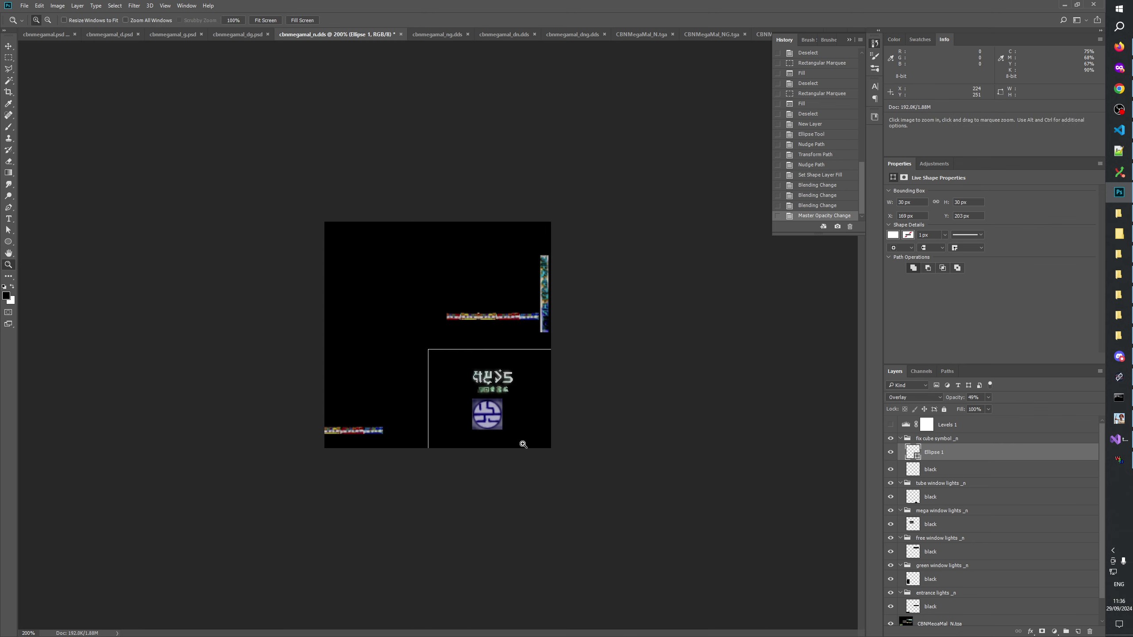
left_click(551, 496)
left_click(573, 518)
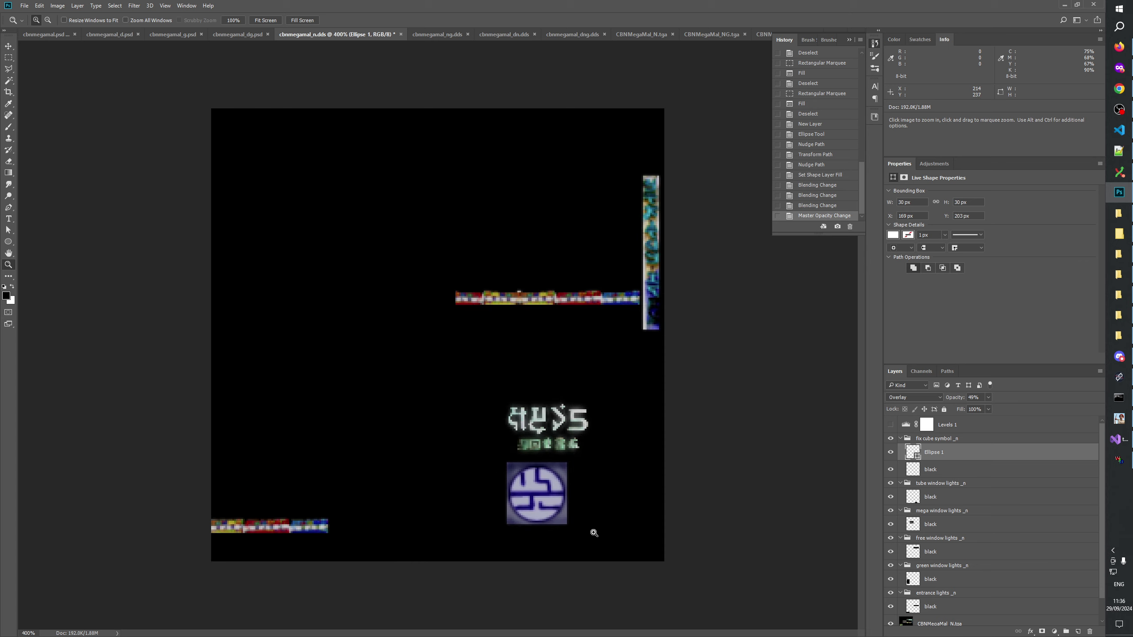
left_click(607, 551)
left_click(627, 597)
left_click(628, 598)
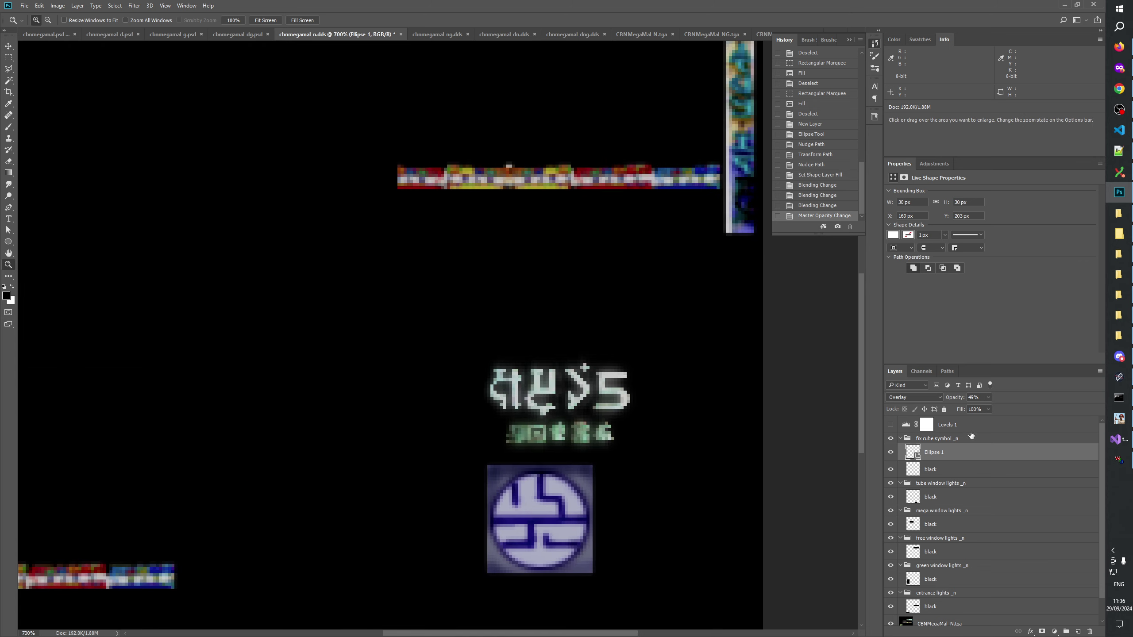
left_click(973, 398)
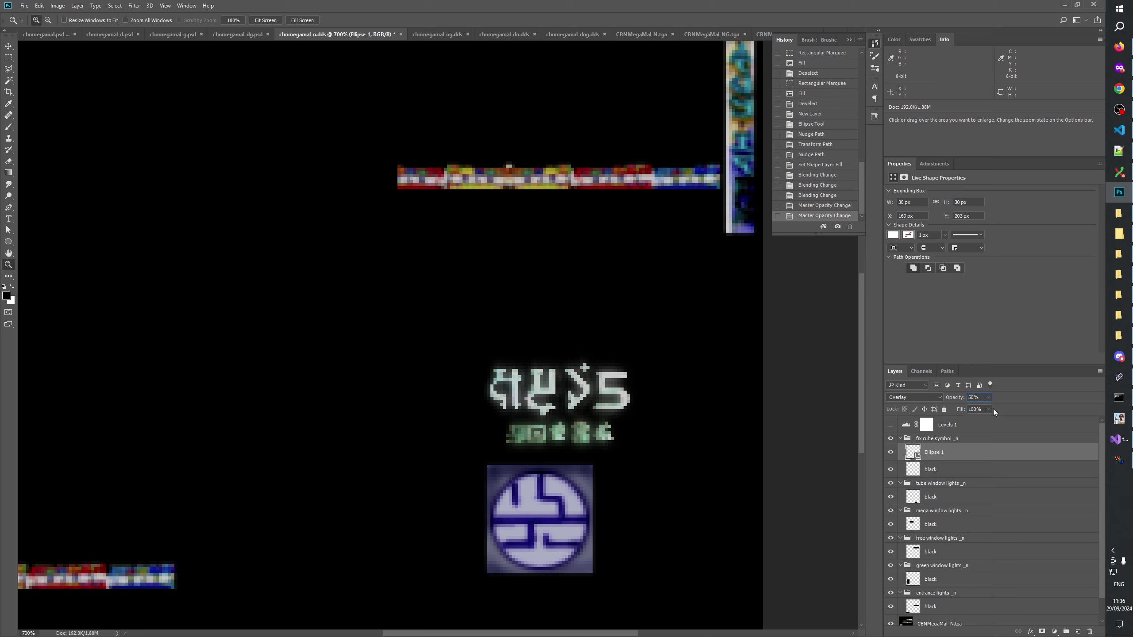
key("Up")
key("Return")
type("40")
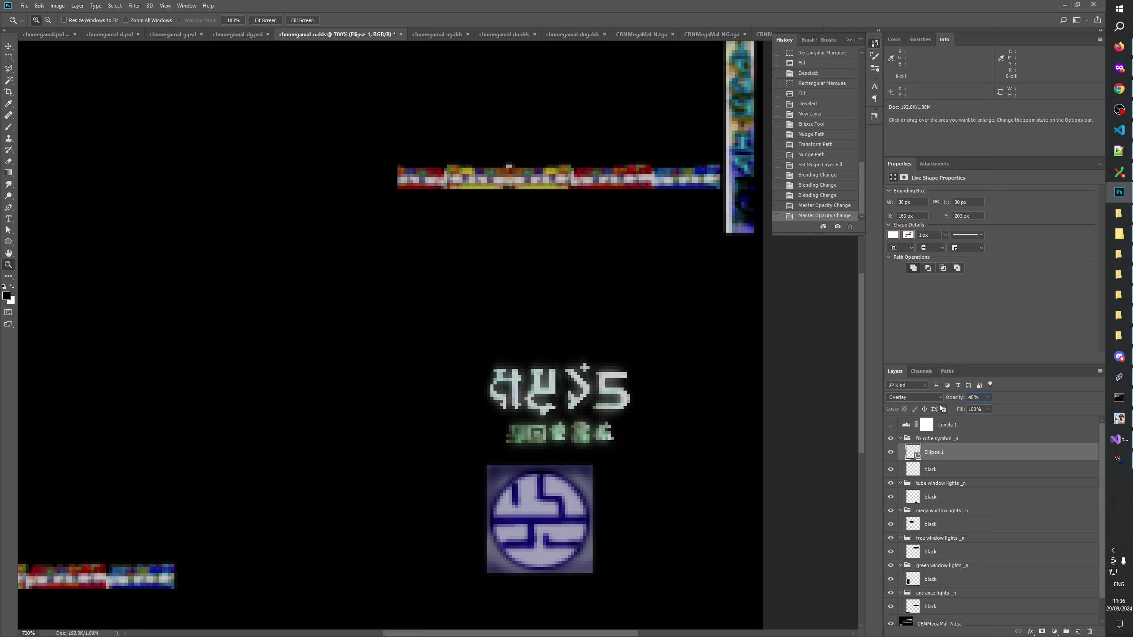
Compare the symbol with Ellipse 1 hidden and shown, and collapse the fix cube symbol _n group
left_click(890, 453)
left_click(891, 453)
left_click(890, 453)
left_click(891, 453)
left_click(900, 439)
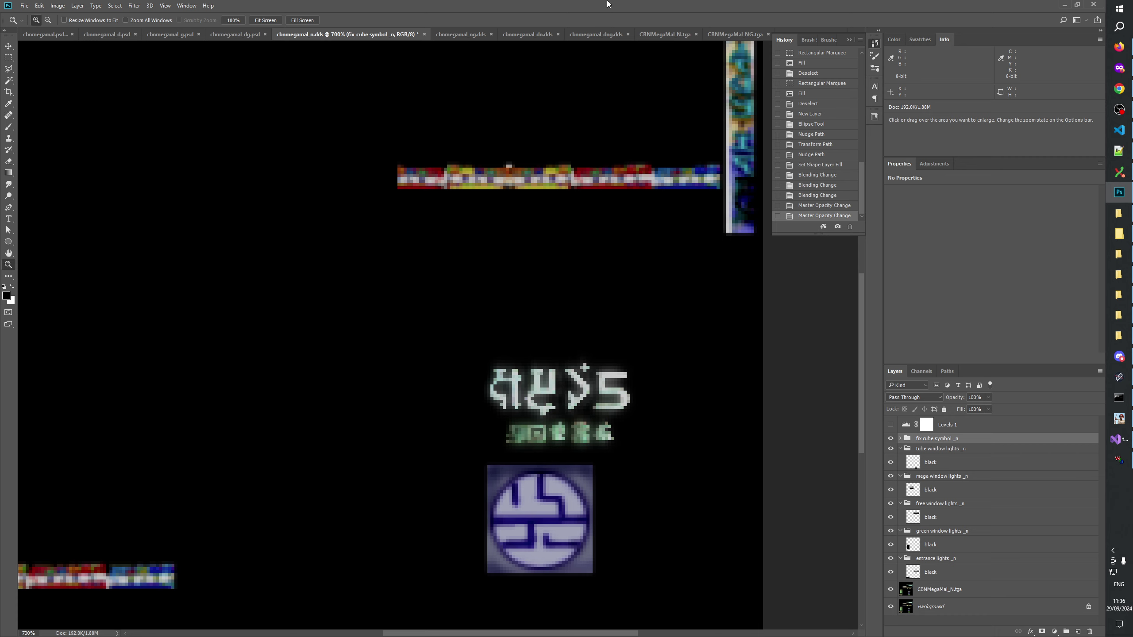
Save the layered texture in Photoshop format as cbnmegamal_n.psd with Maximize Compatibility on
key("ctrl+s")
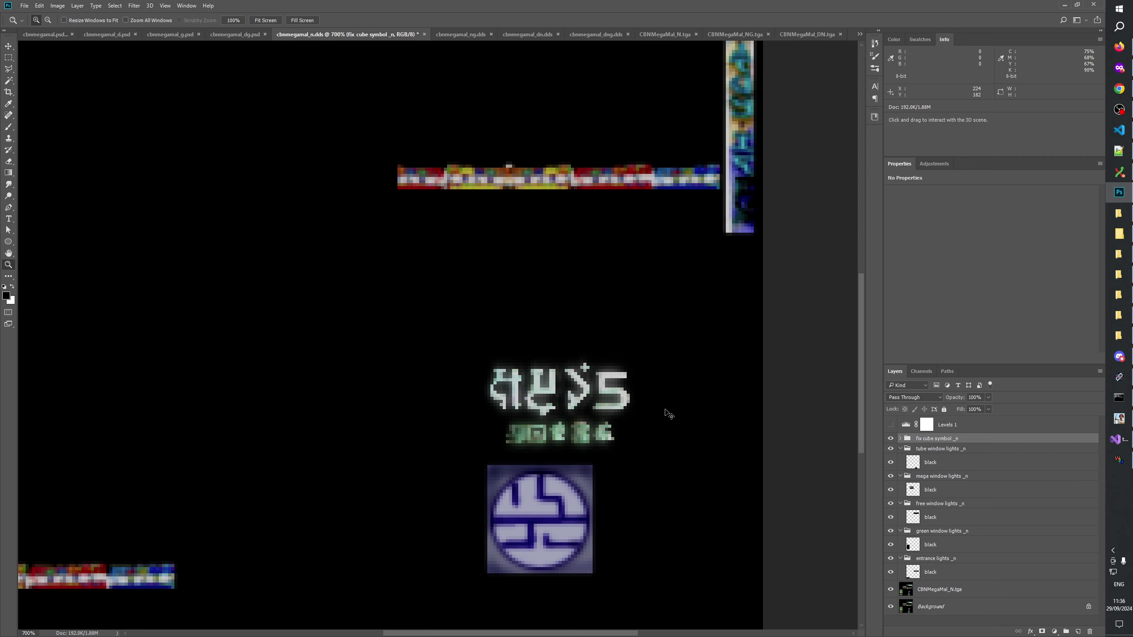
left_click(555, 245)
left_click(23, 6)
left_click(38, 106)
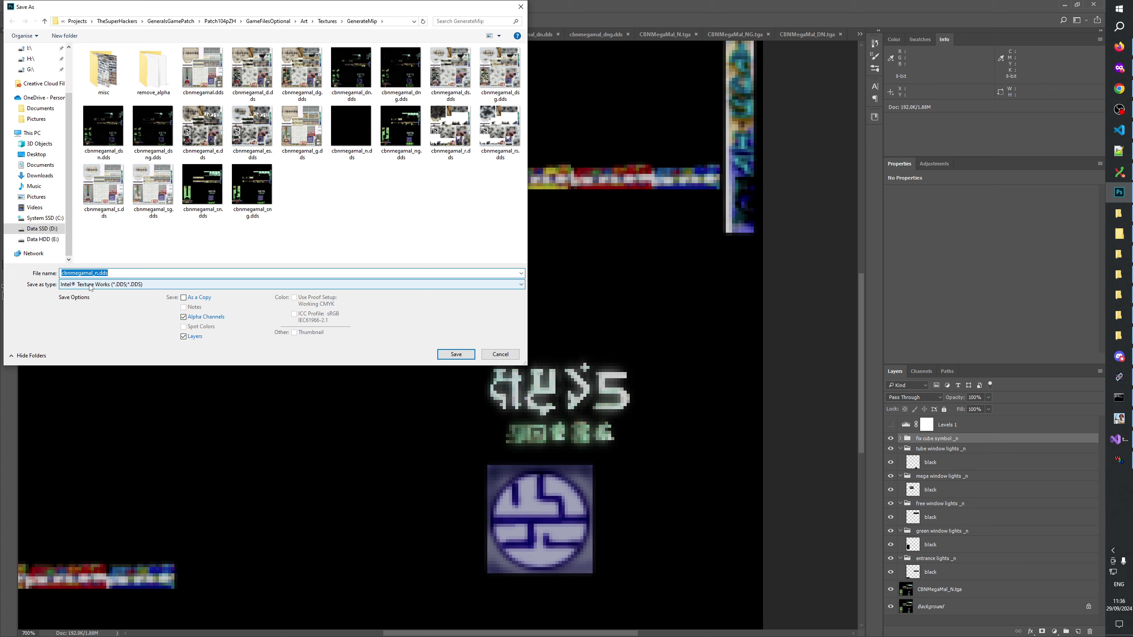
left_click(91, 285)
left_click(90, 300)
left_click(89, 285)
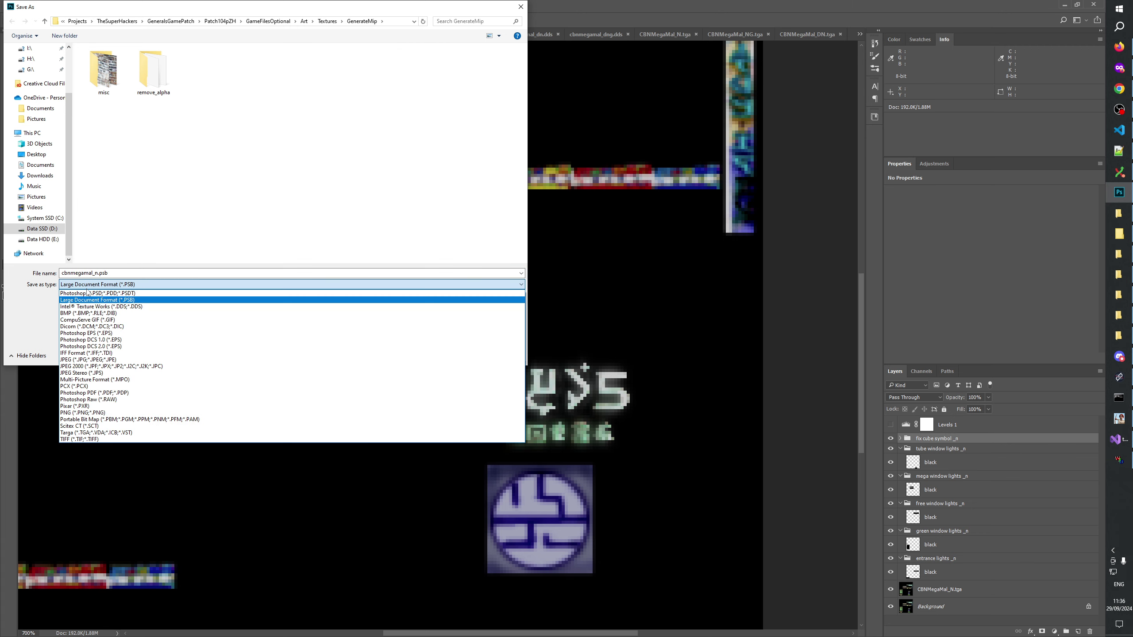
left_click(88, 293)
left_click(458, 353)
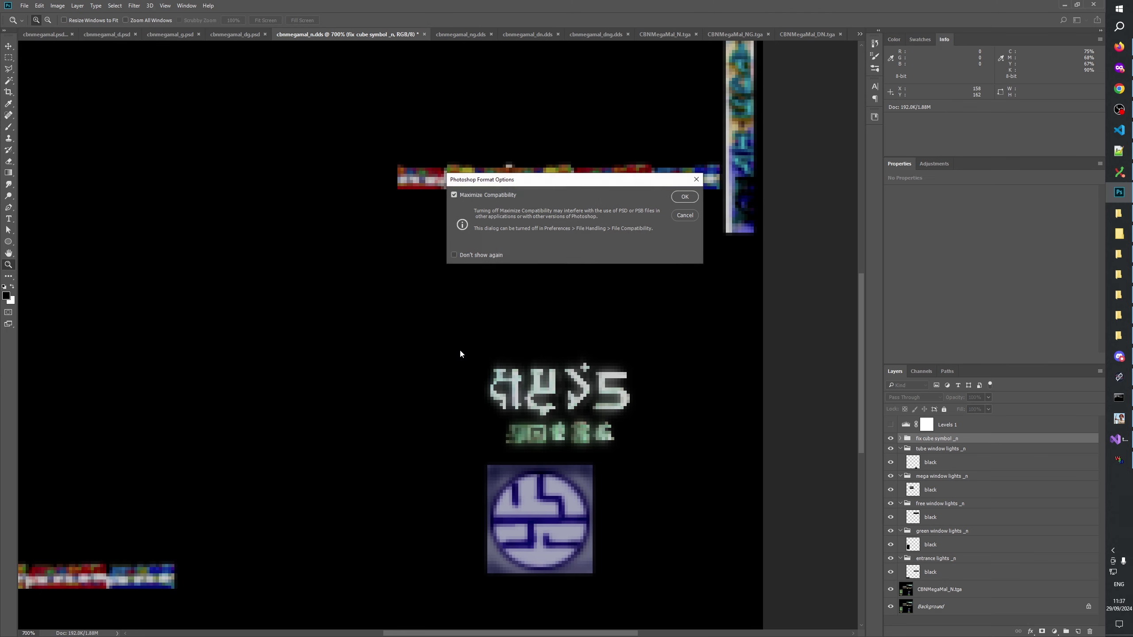
left_click(684, 197)
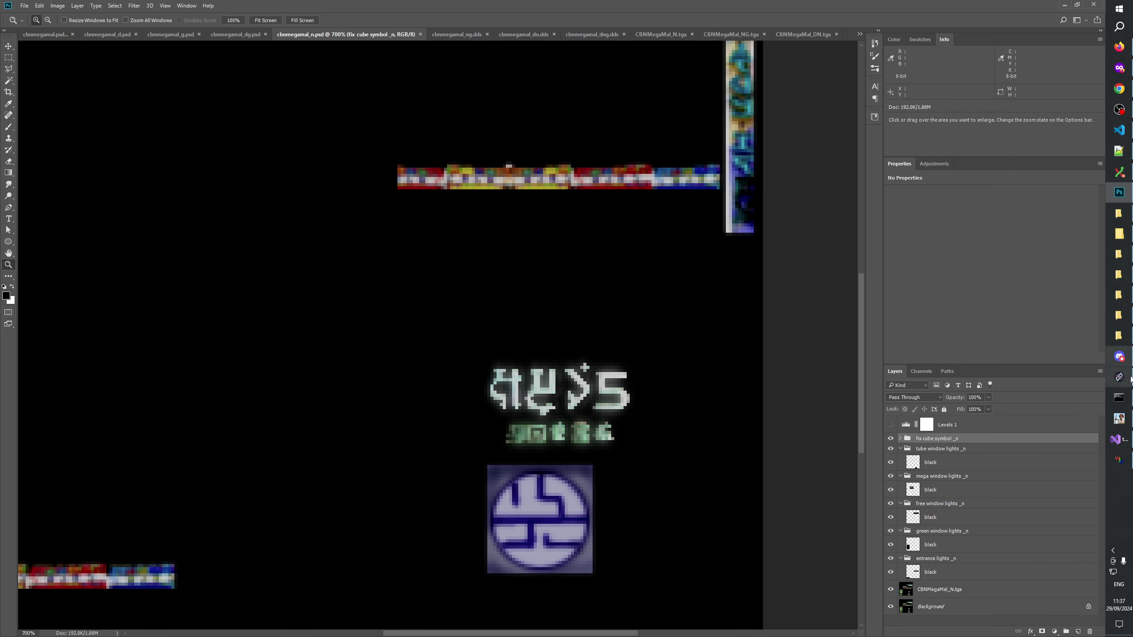
Switch to Generals Mod Builder and run the Build action on its own
left_click(1119, 418)
left_click(678, 313)
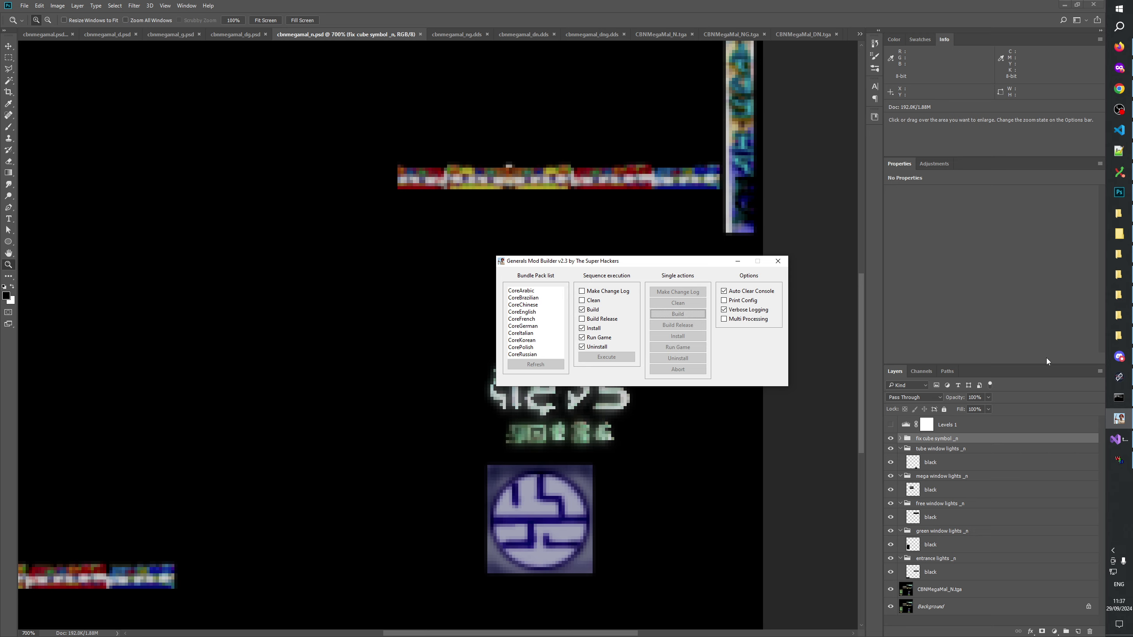
Switch to Discord, check the github-feed channel of the Zero Hour Game Patch server, and minimize the window
left_click(1124, 359)
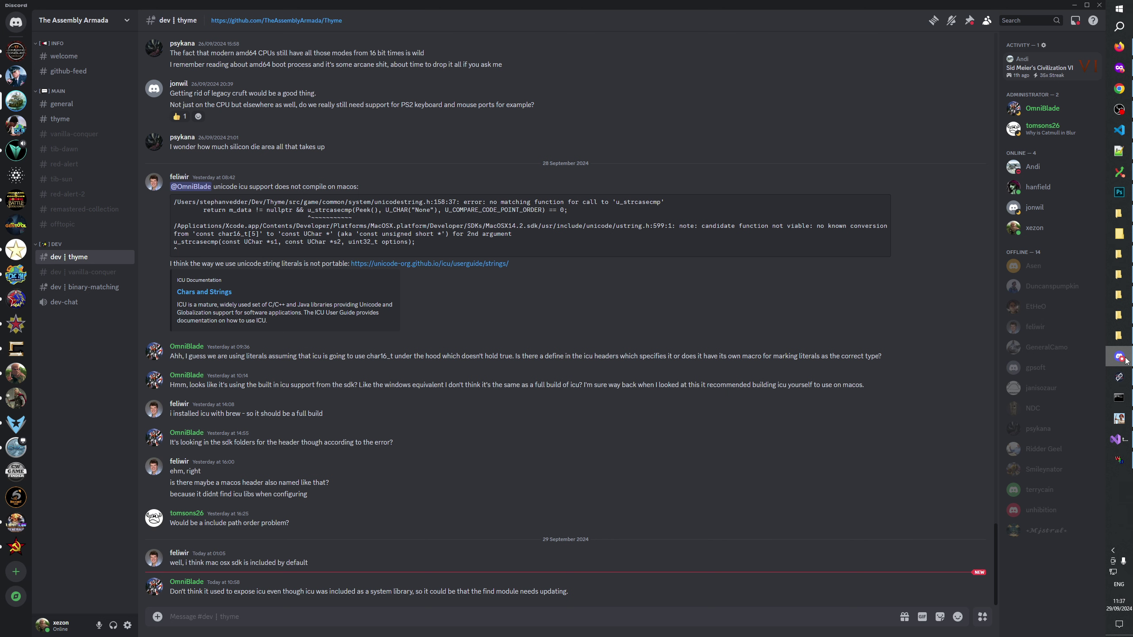
left_click(17, 78)
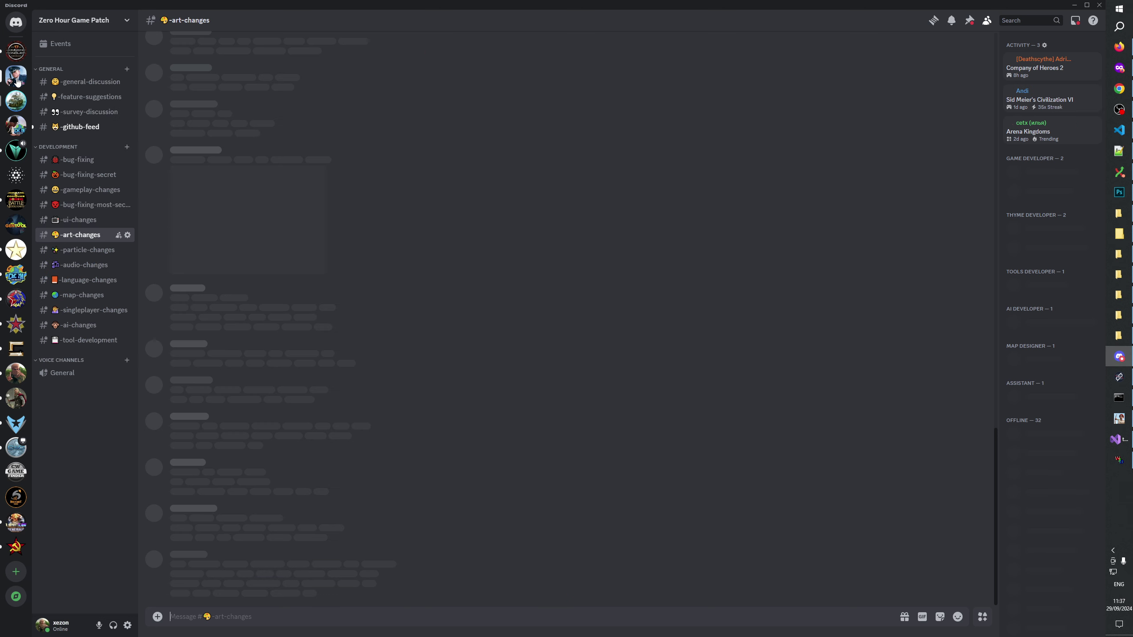
left_click(74, 128)
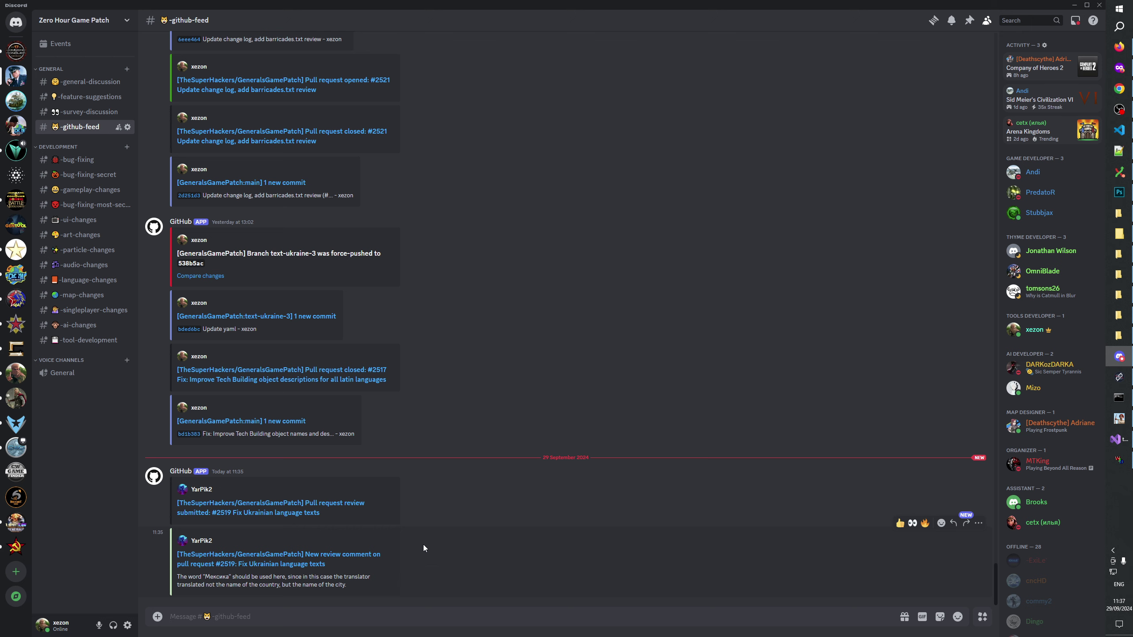
left_click(1073, 5)
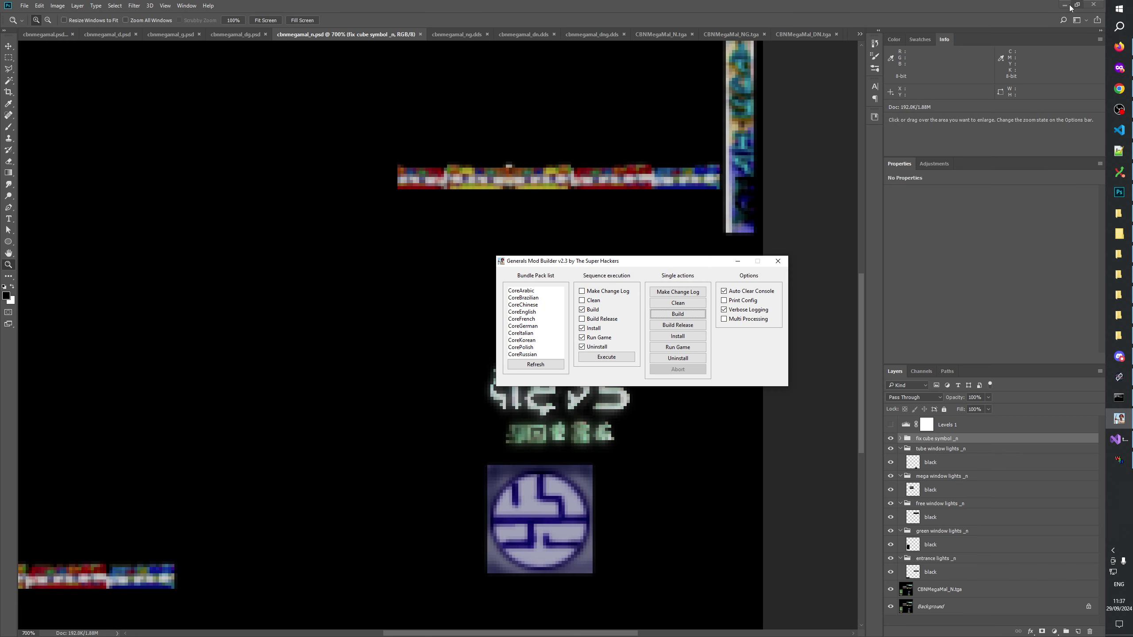
Run the Build action, then reload CBNMegaMal_N.W3D in W3D Viewer and display its CBNMEGAMAL_N hierarchy
left_click(678, 315)
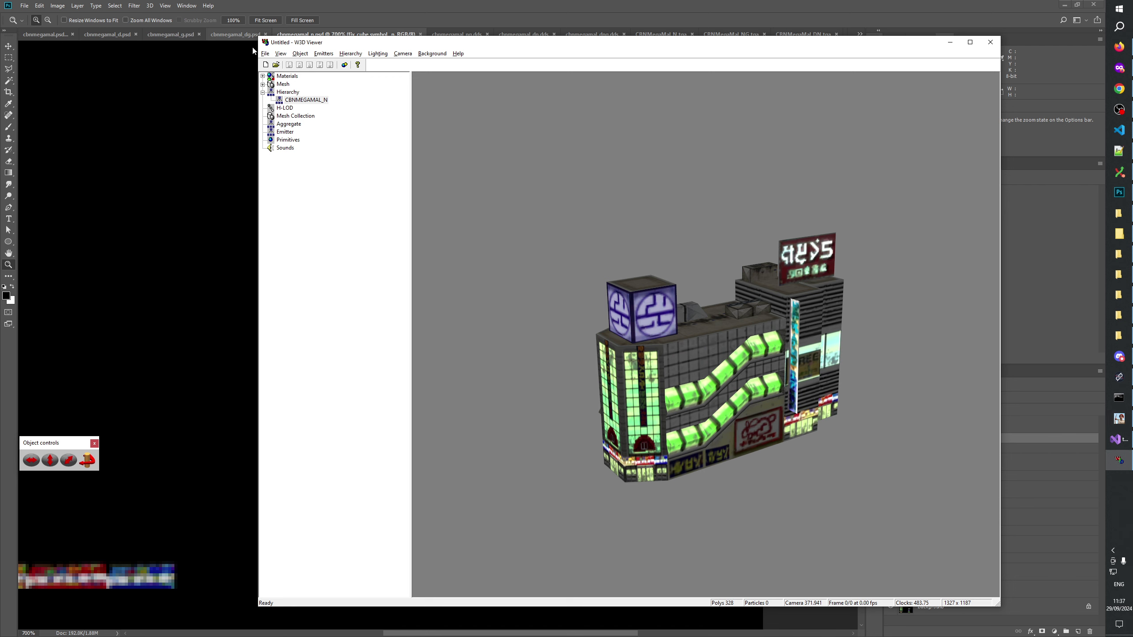
left_click(266, 65)
left_click(276, 64)
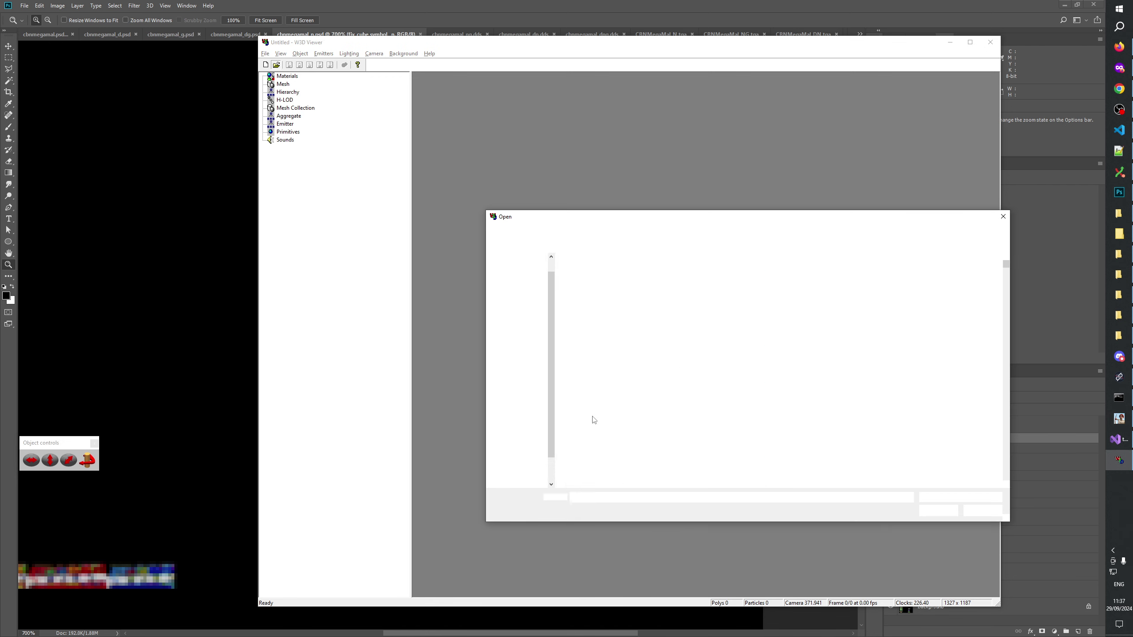
key("c")
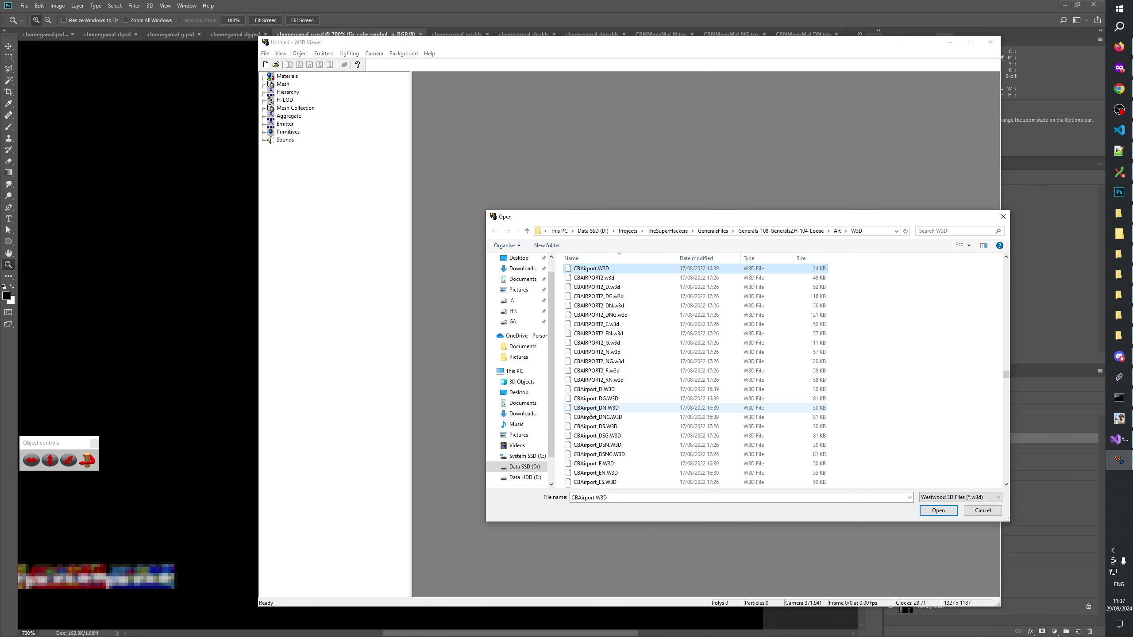
key("b")
key("n")
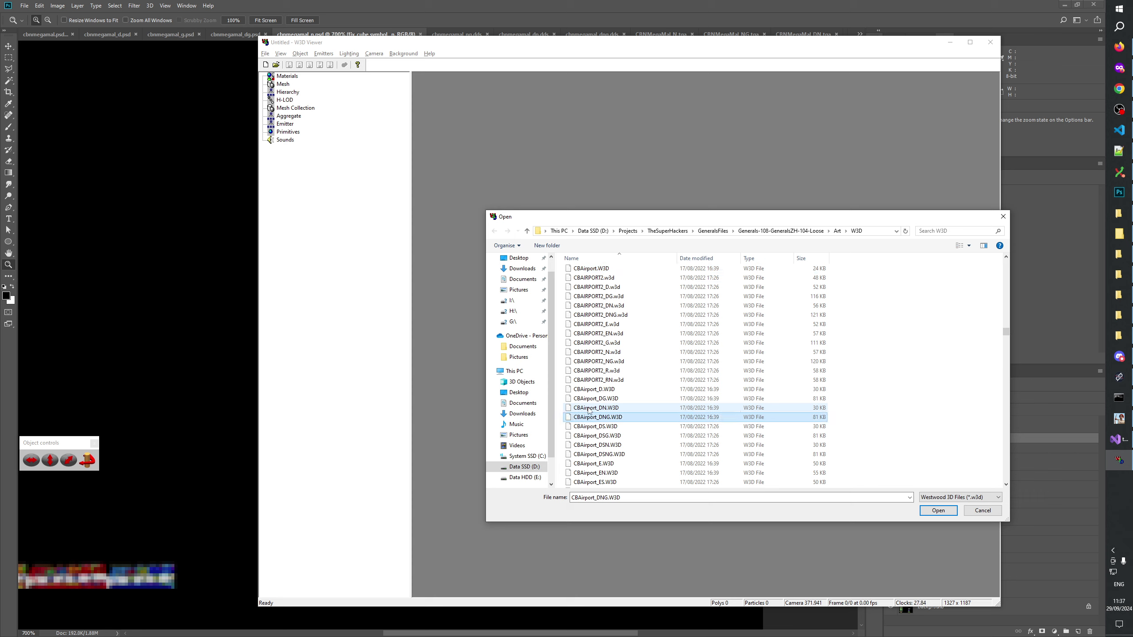
key("m")
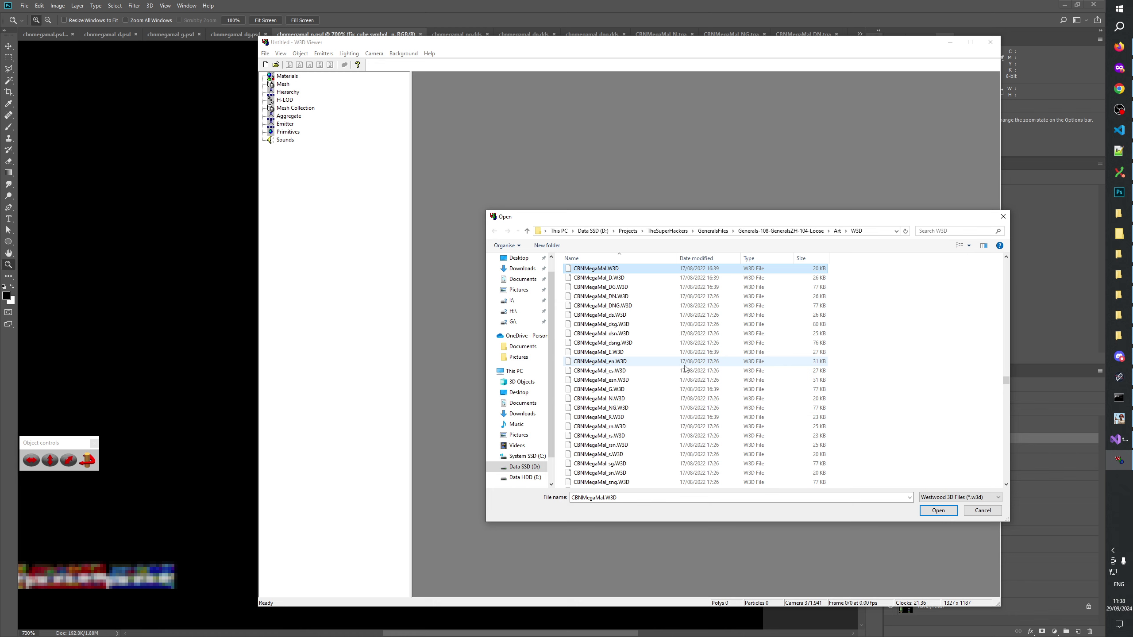
scroll(647, 383, "down", 2)
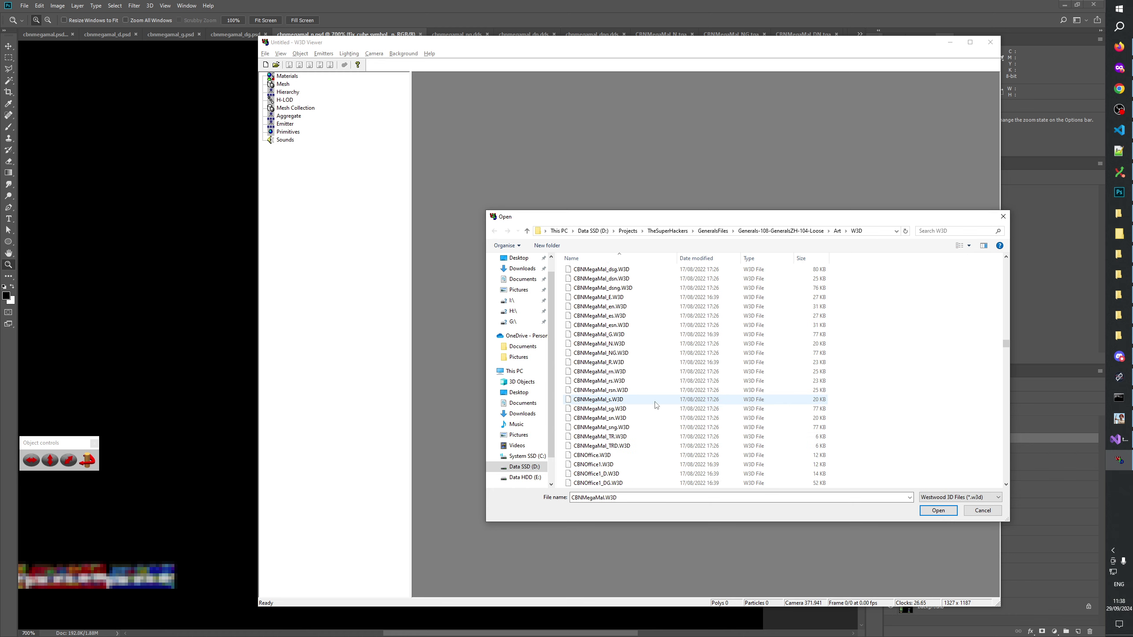
scroll(628, 361, "up", 2)
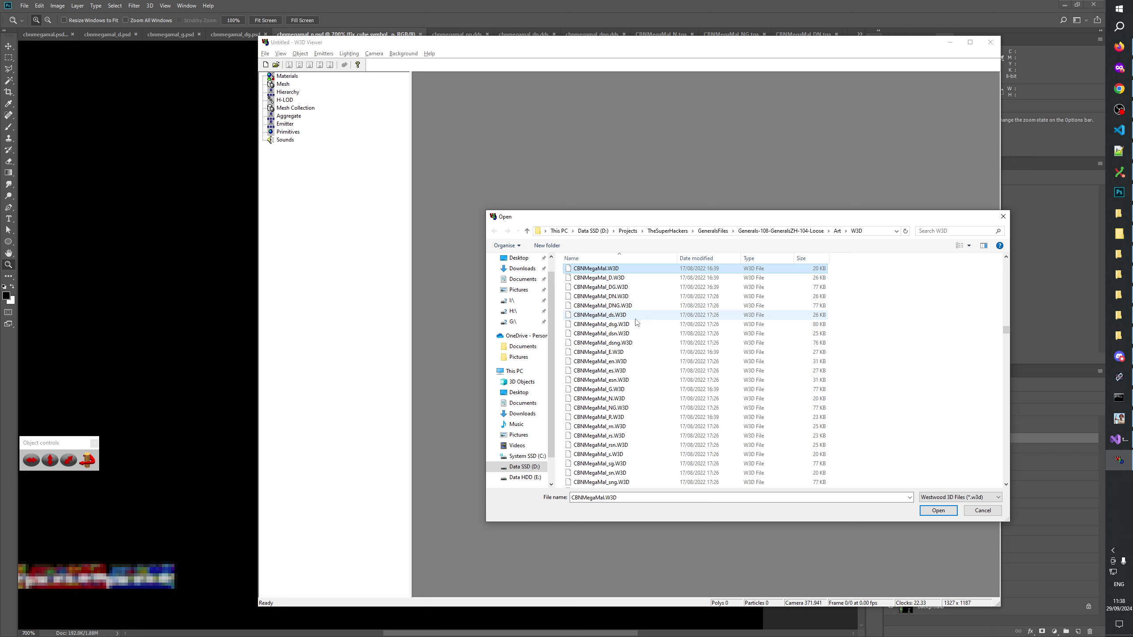
double_click(620, 399)
left_click(263, 92)
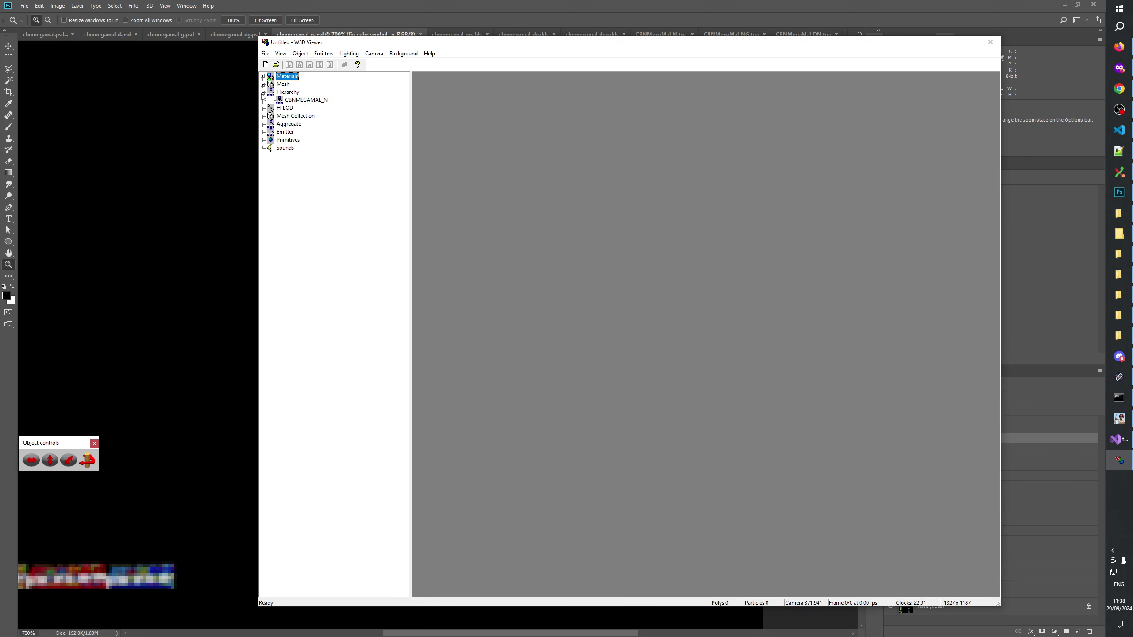
left_click(305, 100)
Examine the night model from several angles and distances, checking the cube symbol, signs, banners and darkened windows
left_click_drag(773, 377, 701, 362)
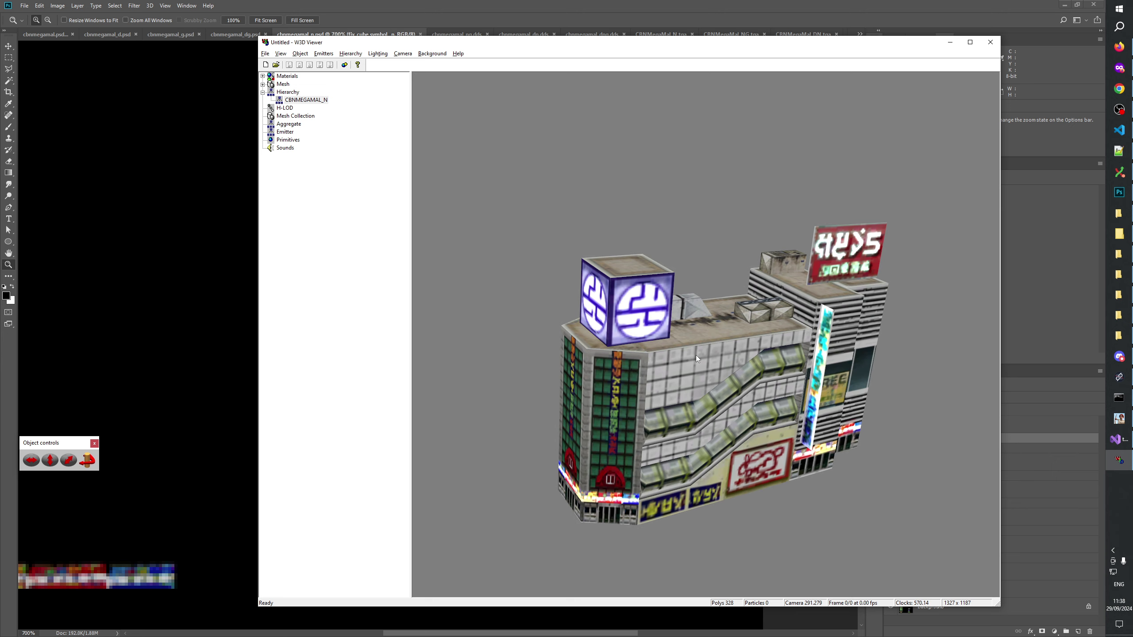
left_click_drag(696, 355, 834, 409)
left_click_drag(732, 407, 683, 435)
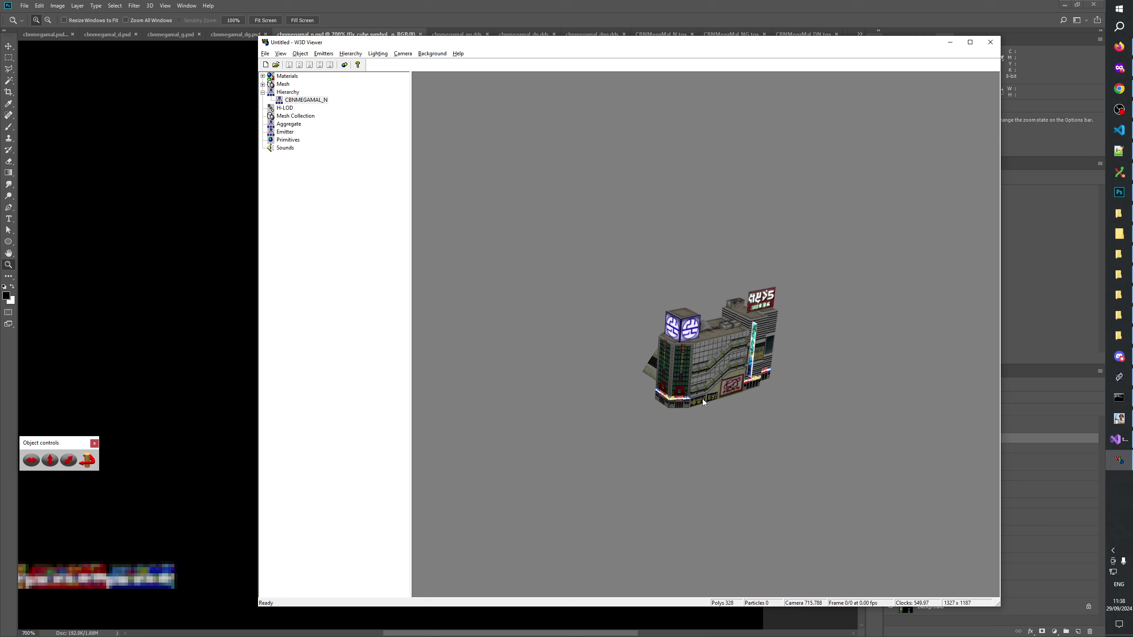
scroll(702, 399, "up", 5)
left_click_drag(654, 392, 678, 432)
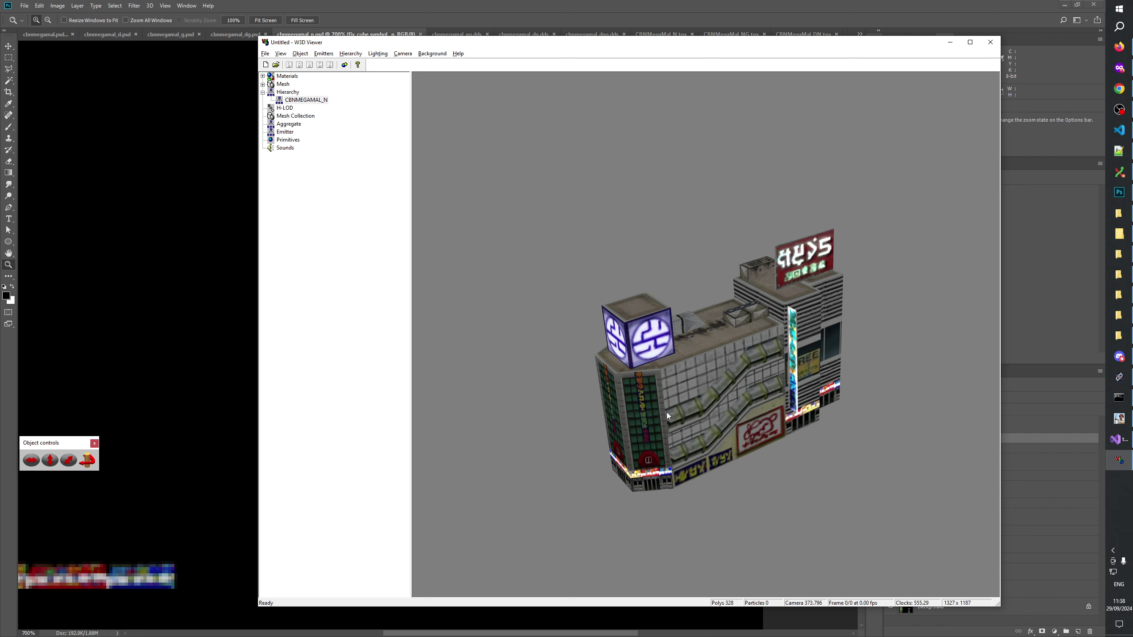
left_click_drag(667, 413, 578, 484)
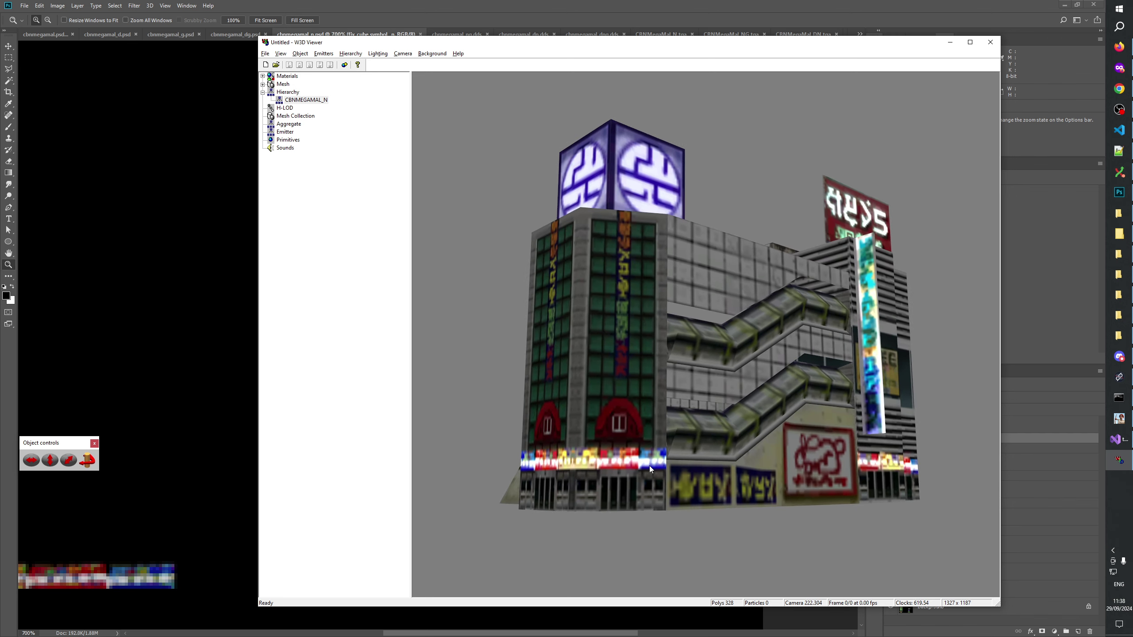
left_click_drag(649, 466, 696, 439)
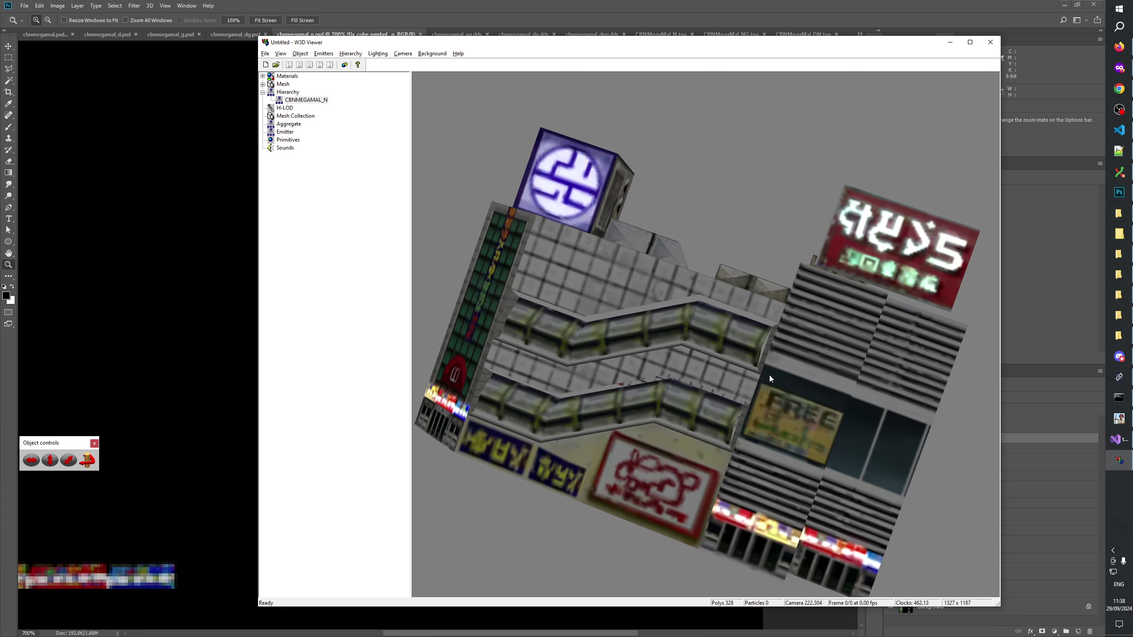
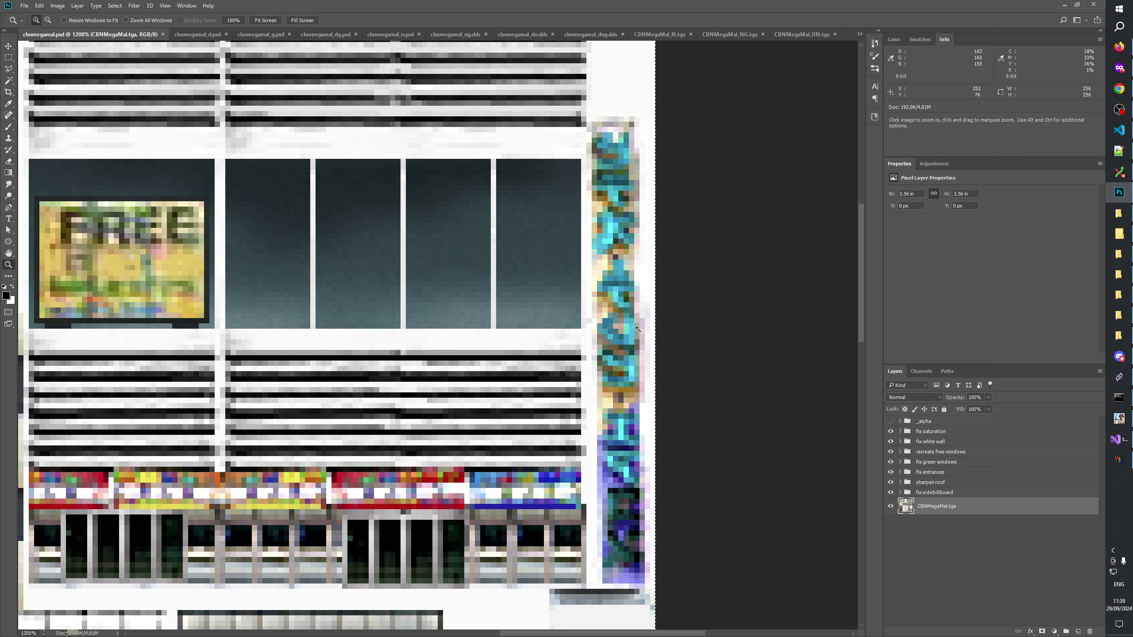
Switch to Photoshop, copy the full CBNMegaMal.tga layer from cbnmegamal.psd, and return to cbnmegamal_n.psd
left_click(656, 34)
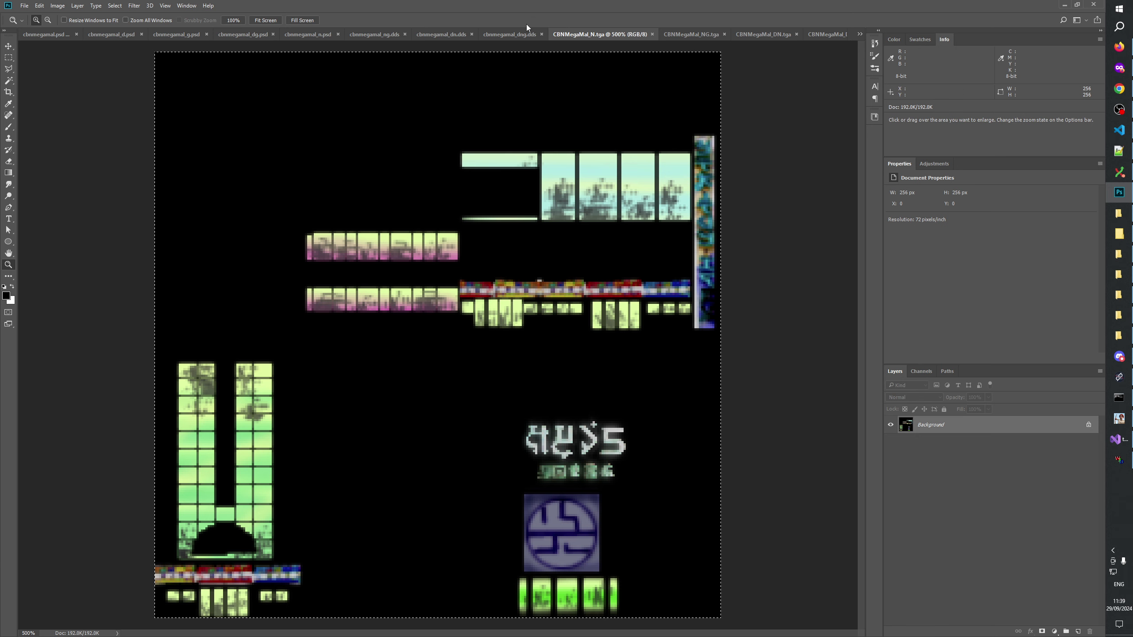
left_click(32, 38)
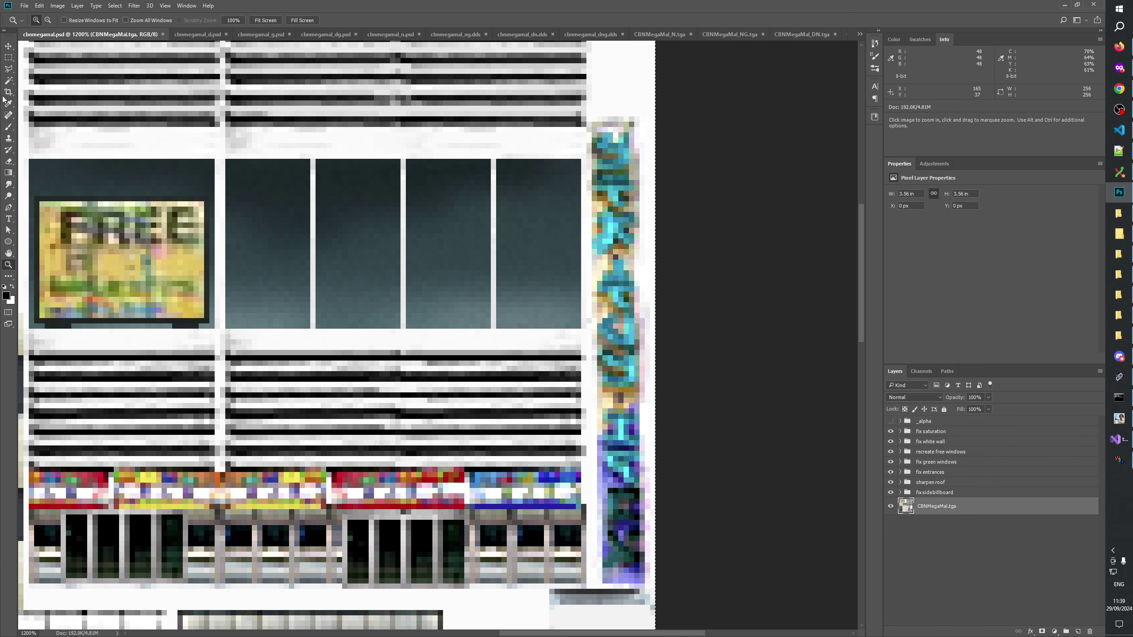
left_click(8, 58)
left_click(996, 586)
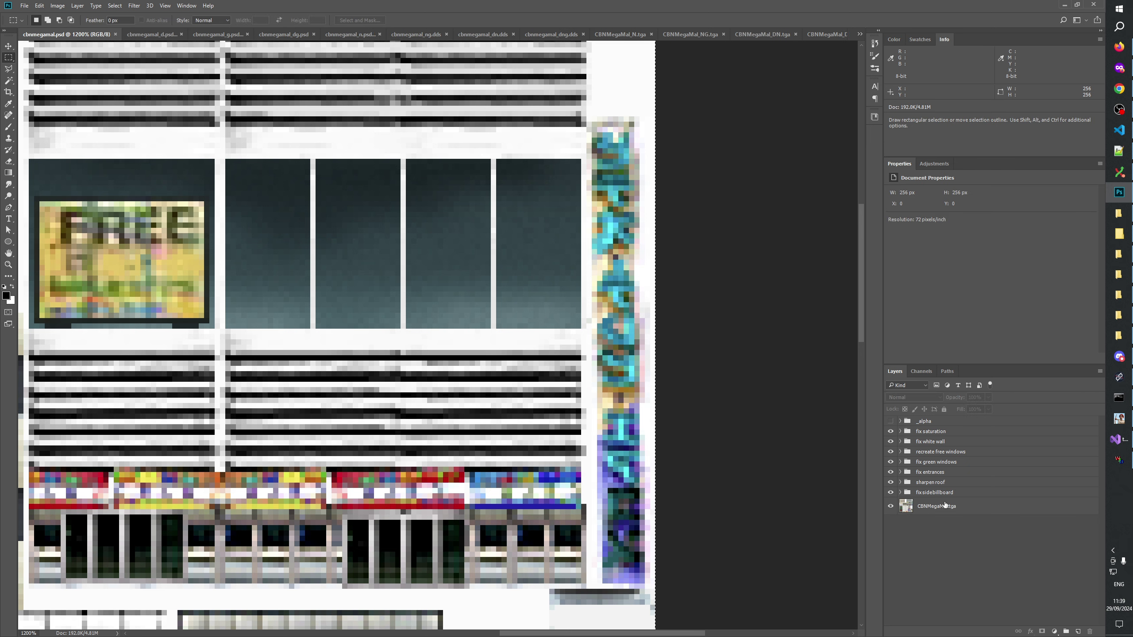
left_click(937, 506)
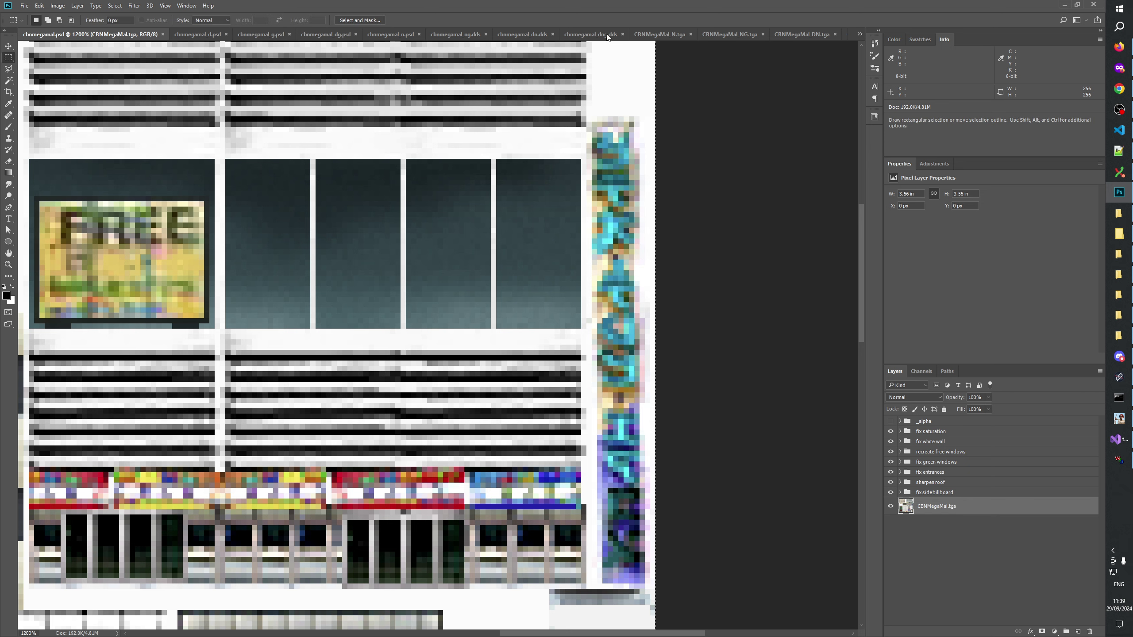
left_click(660, 34)
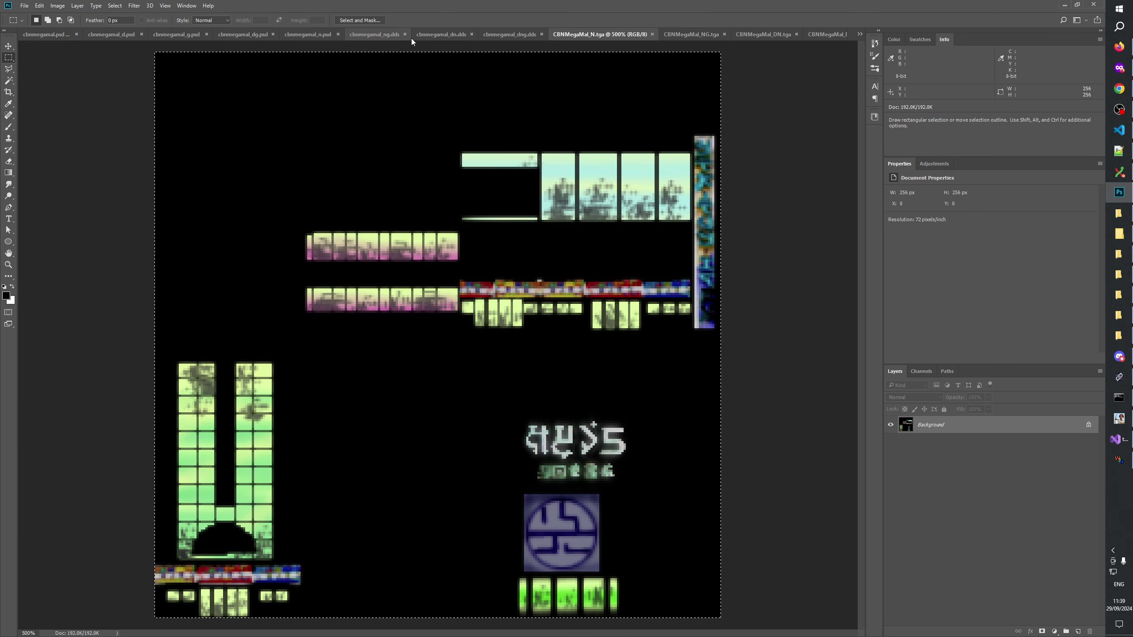
left_click(322, 35)
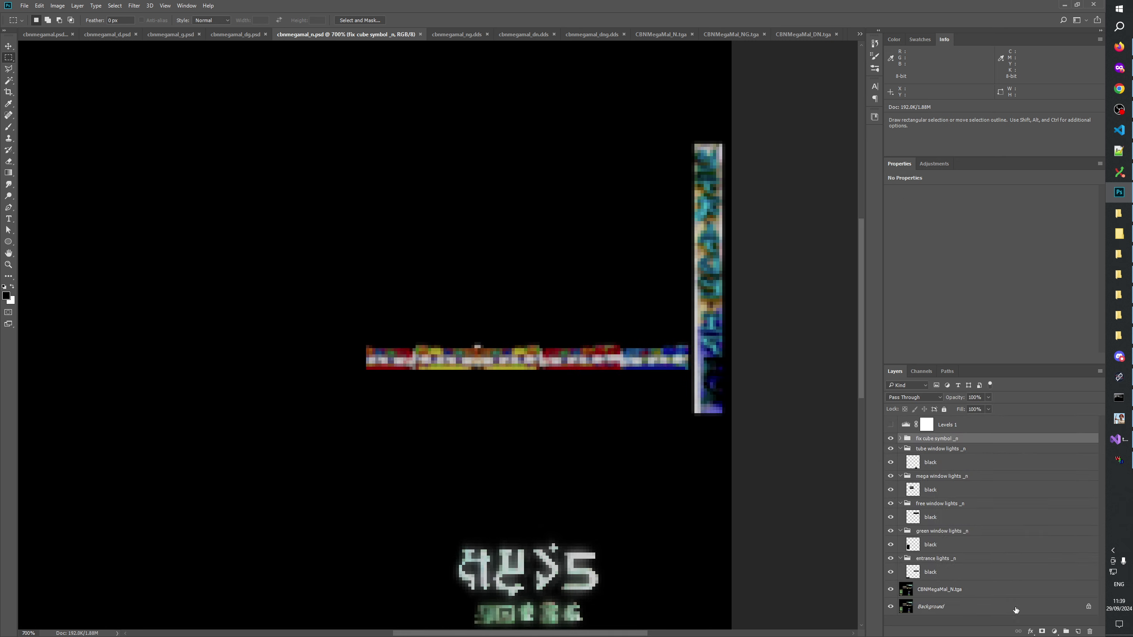
Rename the fix cube symbol _n group as fix cube light _n
double_click(943, 439)
double_click(949, 439)
key("BackSpace")
key("Return")
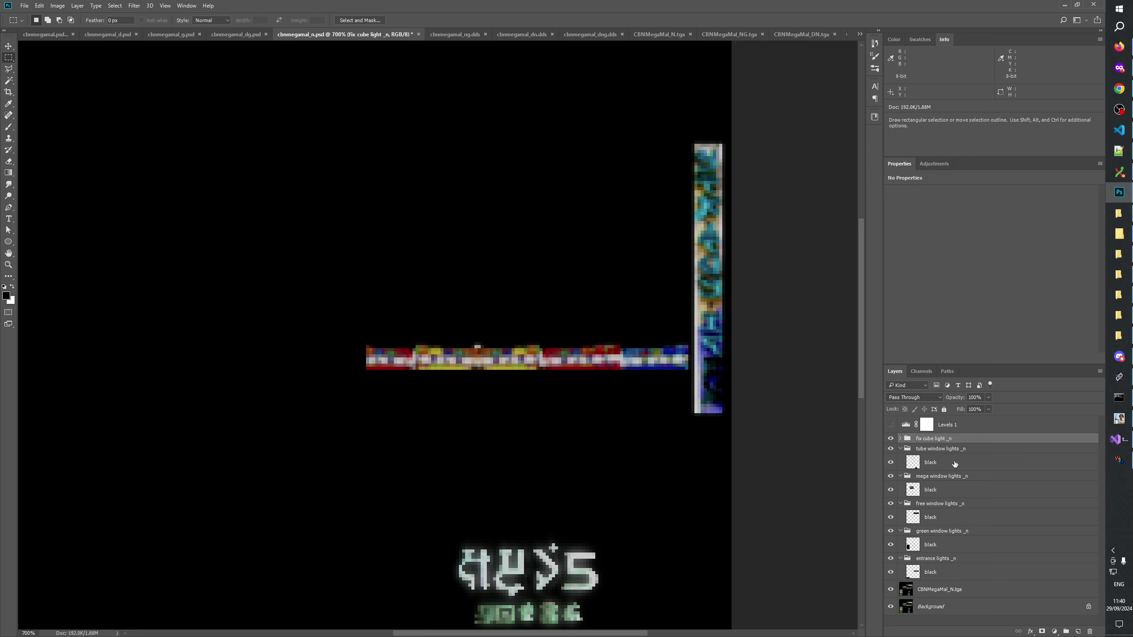
Create a group named fix banner light _n above the cube group and paste the copied texture into a new layer in it
left_click(1067, 631)
double_click(927, 439)
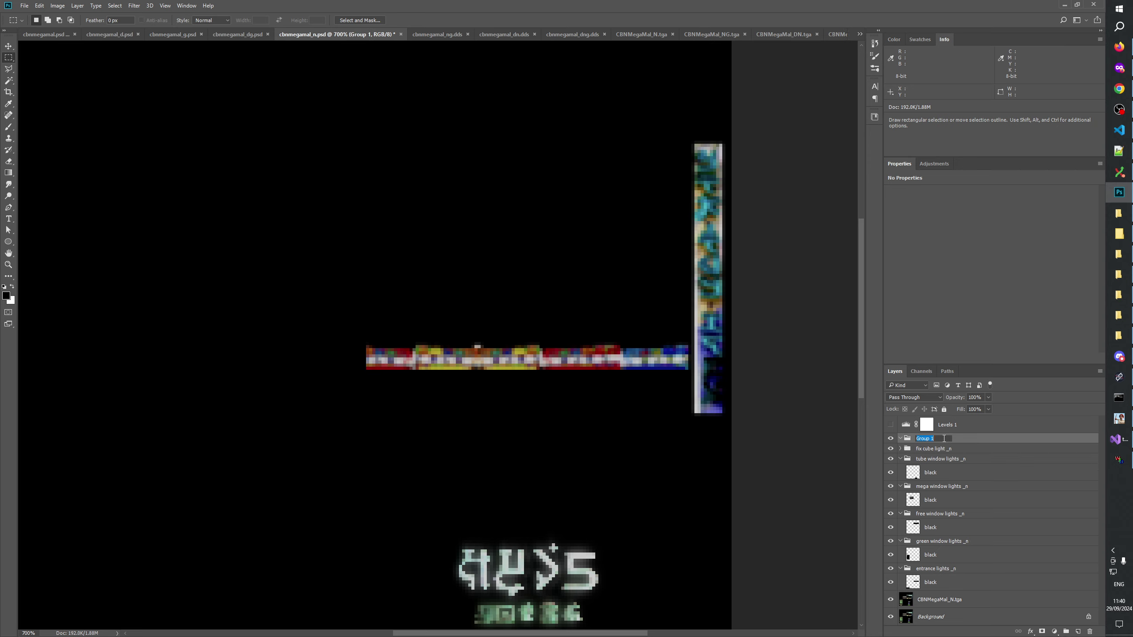
type("fix banner light _n")
key("Return")
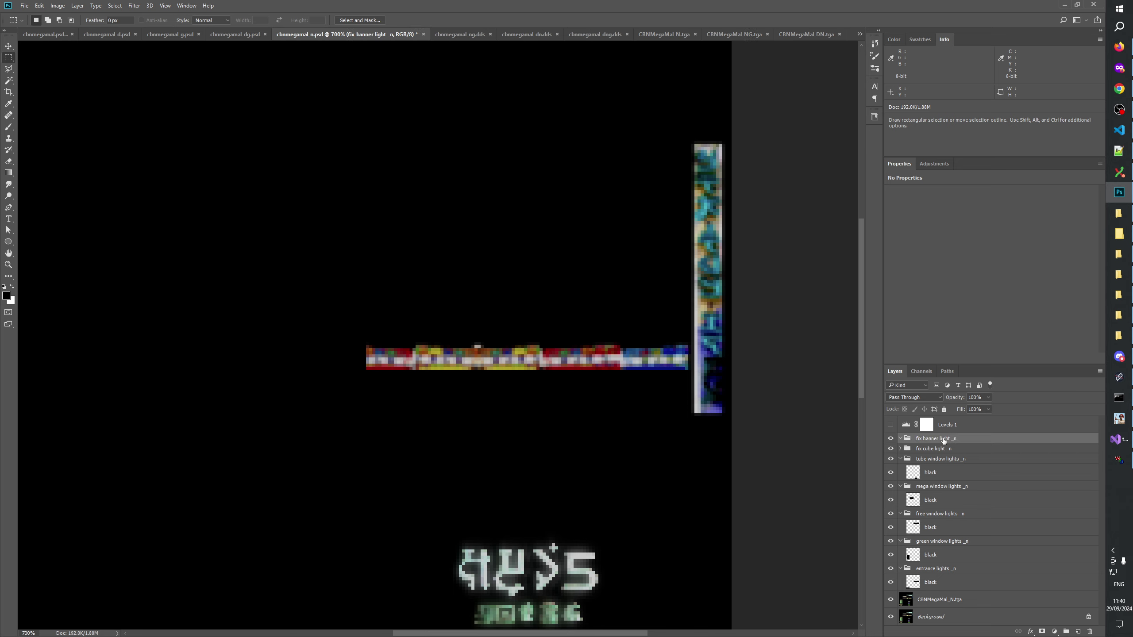
left_click(1078, 632)
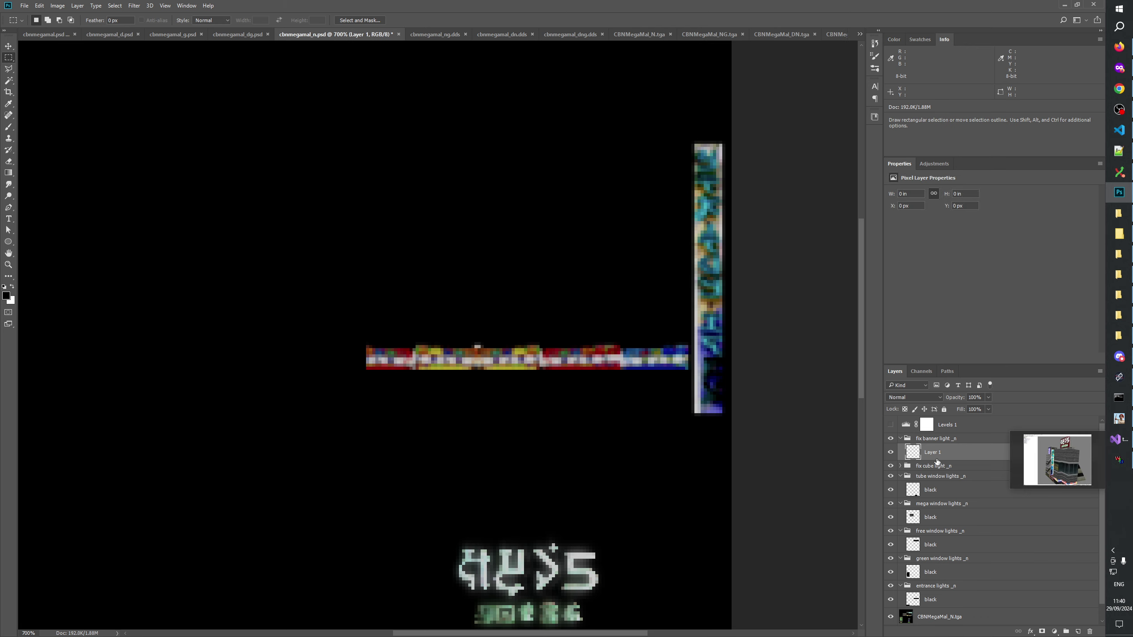
key("ctrl+v")
Inspect the vertical banners and sign lights on the model in W3D Viewer, then return to Photoshop
left_click(1119, 459)
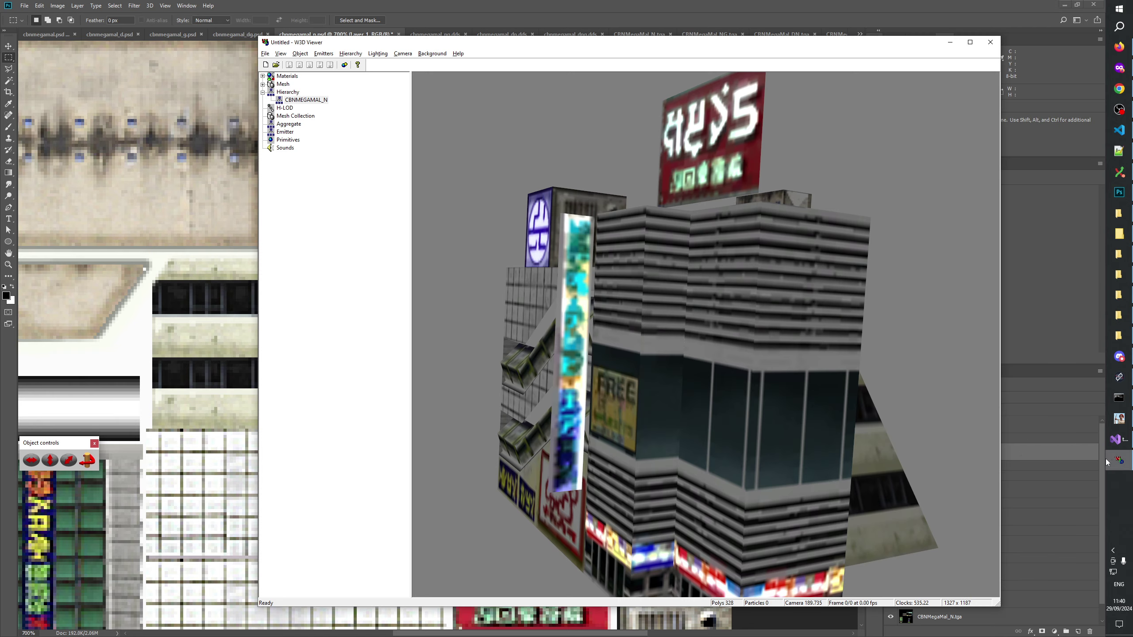
left_click_drag(669, 402, 714, 272)
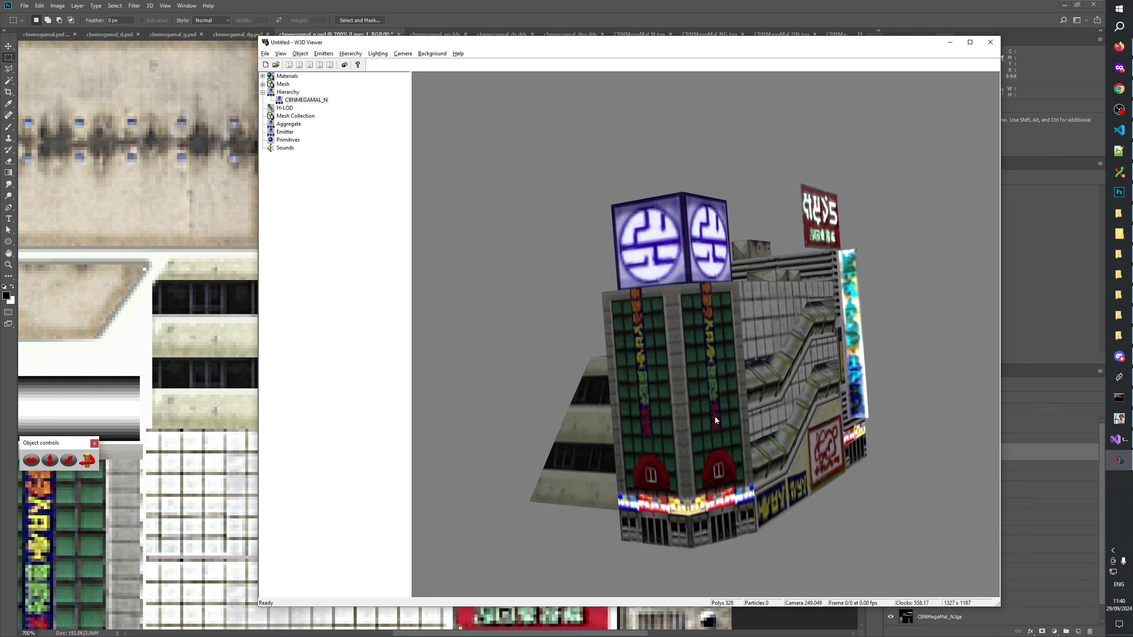
left_click_drag(722, 319, 759, 343)
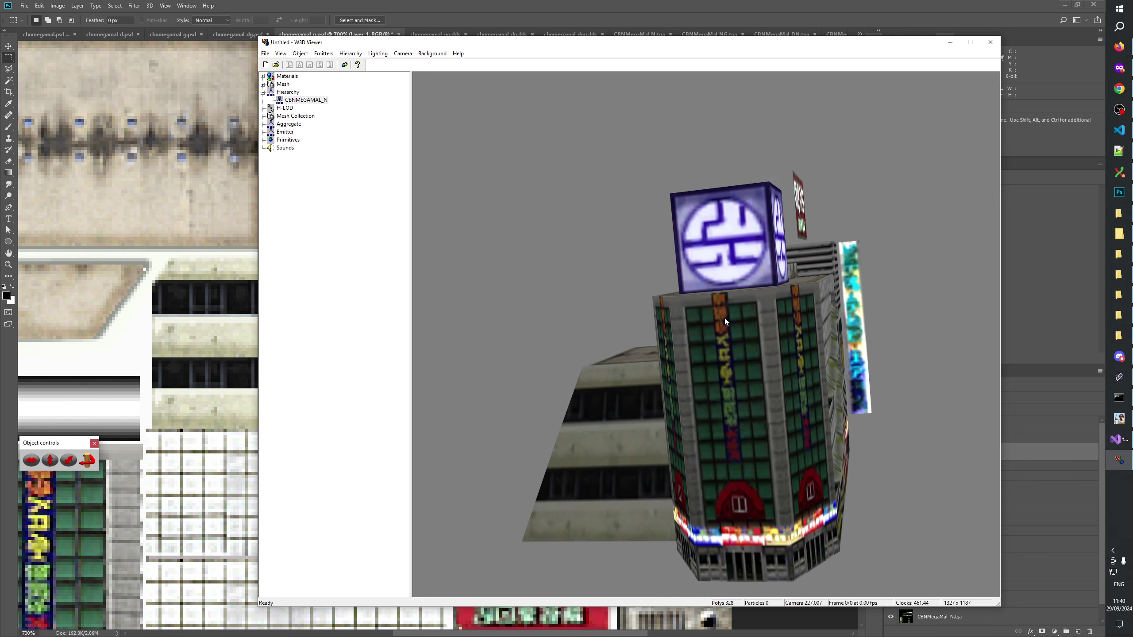
left_click_drag(735, 449, 562, 312)
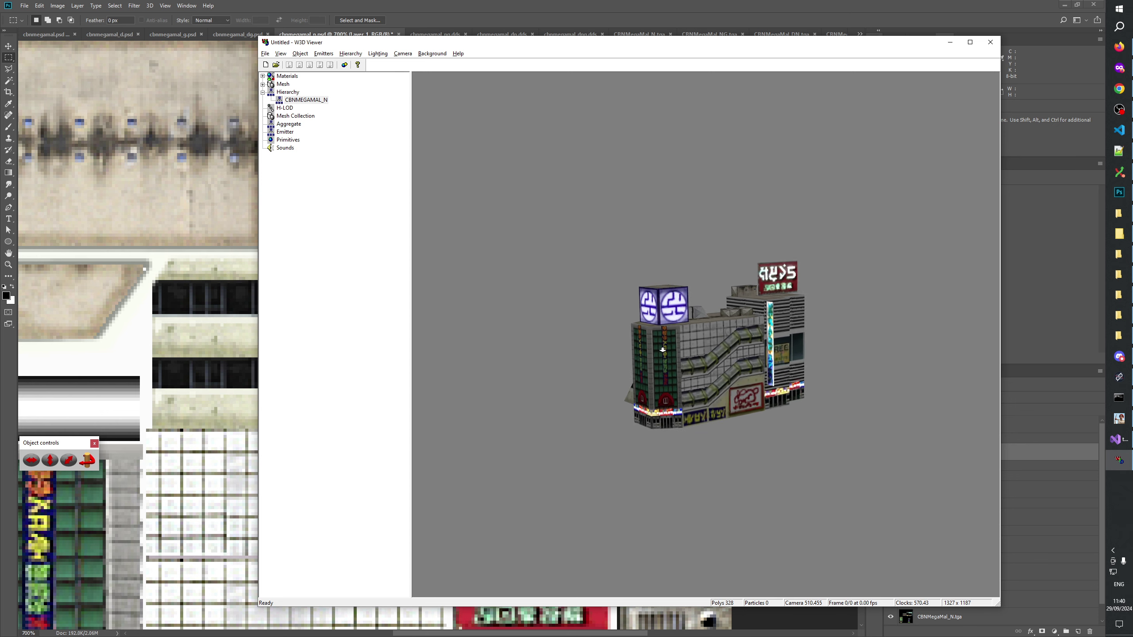
left_click_drag(634, 399, 694, 407)
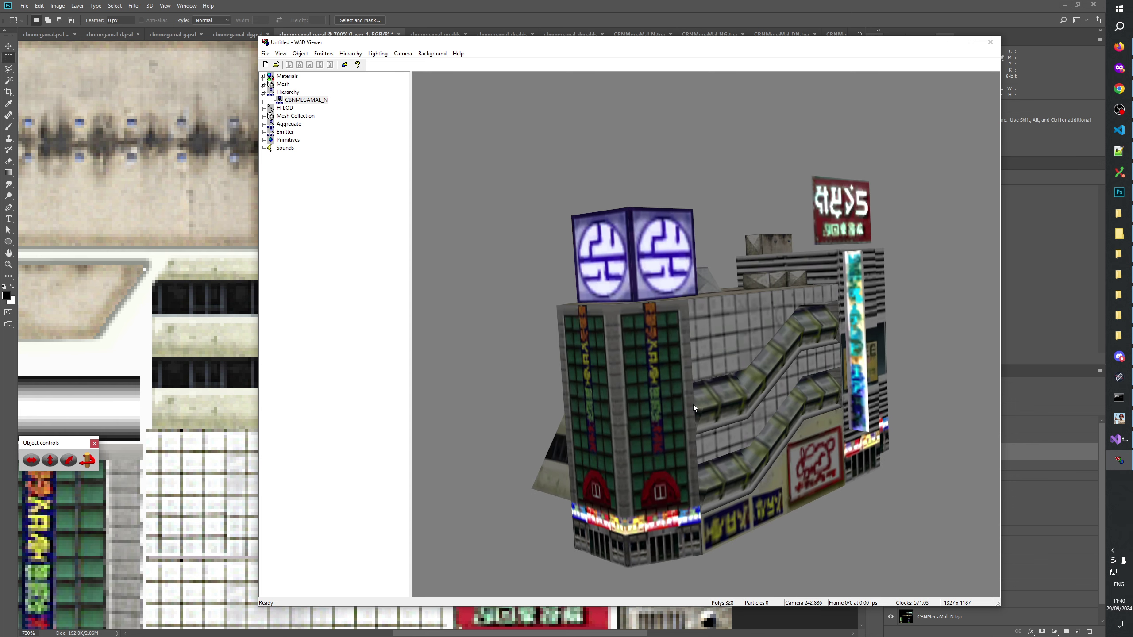
left_click(582, 4)
Hide the fix banner light _n and green window lights _n groups and compare the texture with the model in W3D Viewer
scroll(758, 313, "down", 5)
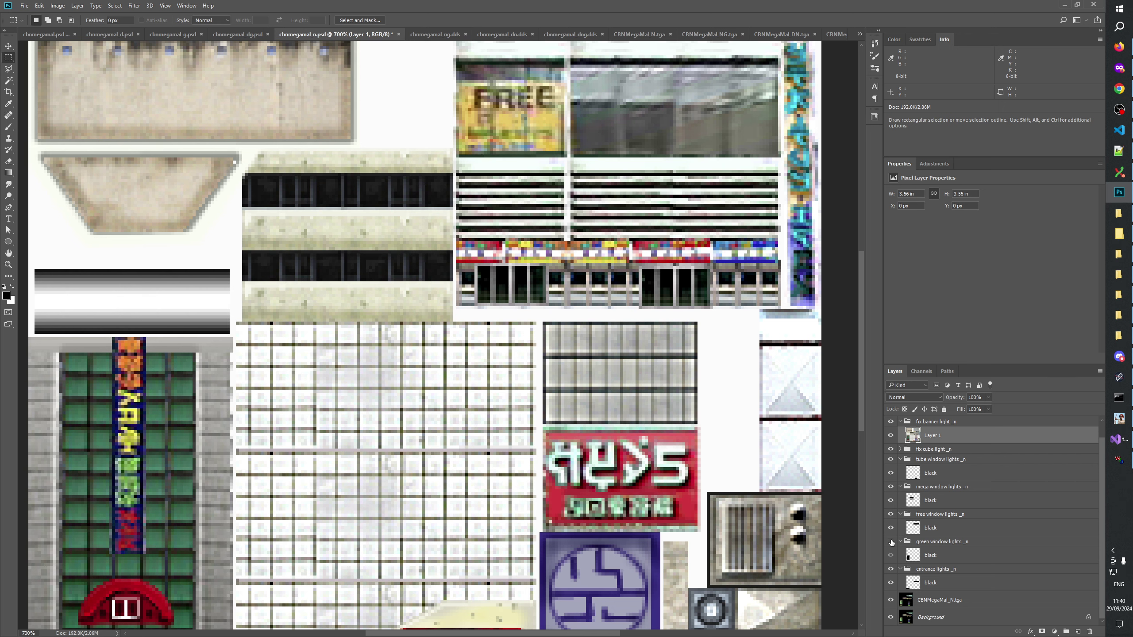
scroll(902, 452, "up", 1)
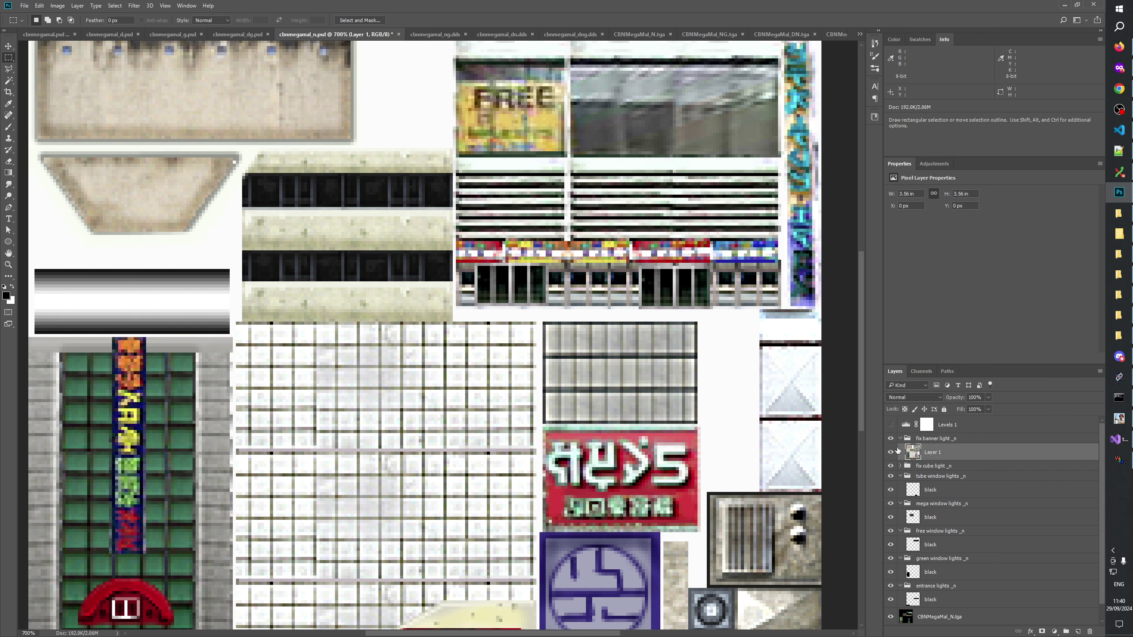
left_click(891, 440)
scroll(894, 513, "down", 1)
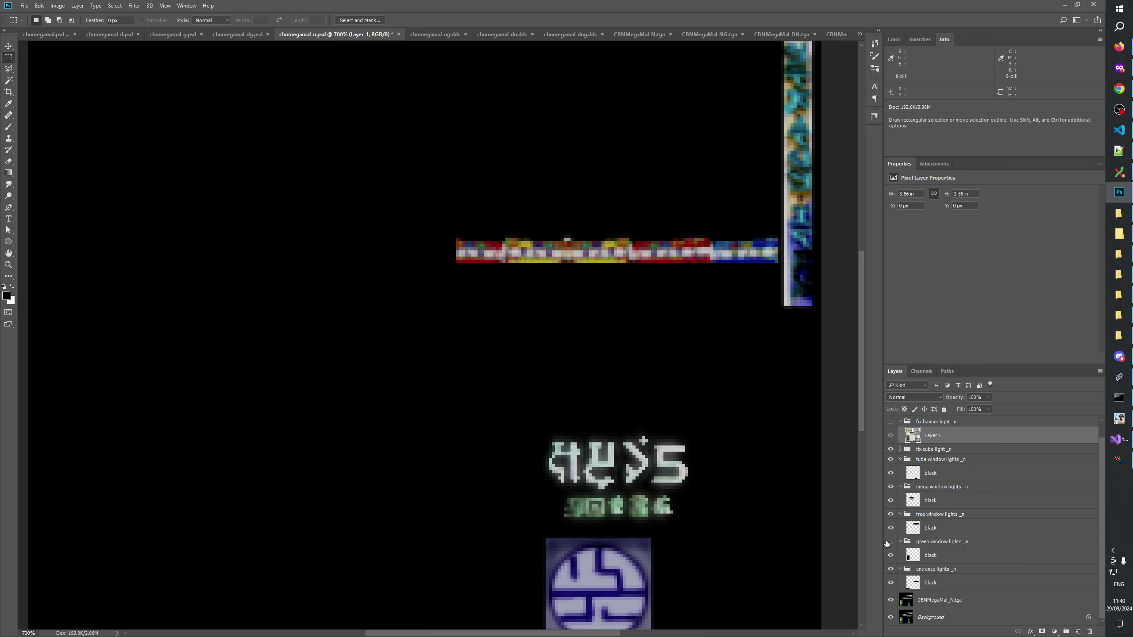
left_click(891, 542)
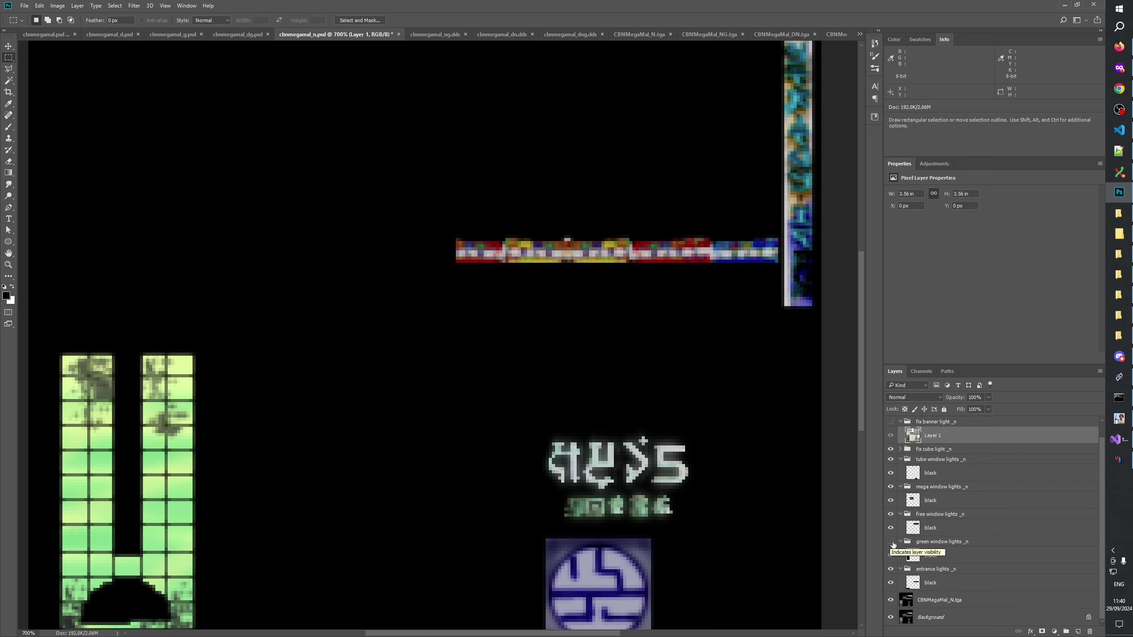
left_click(1119, 459)
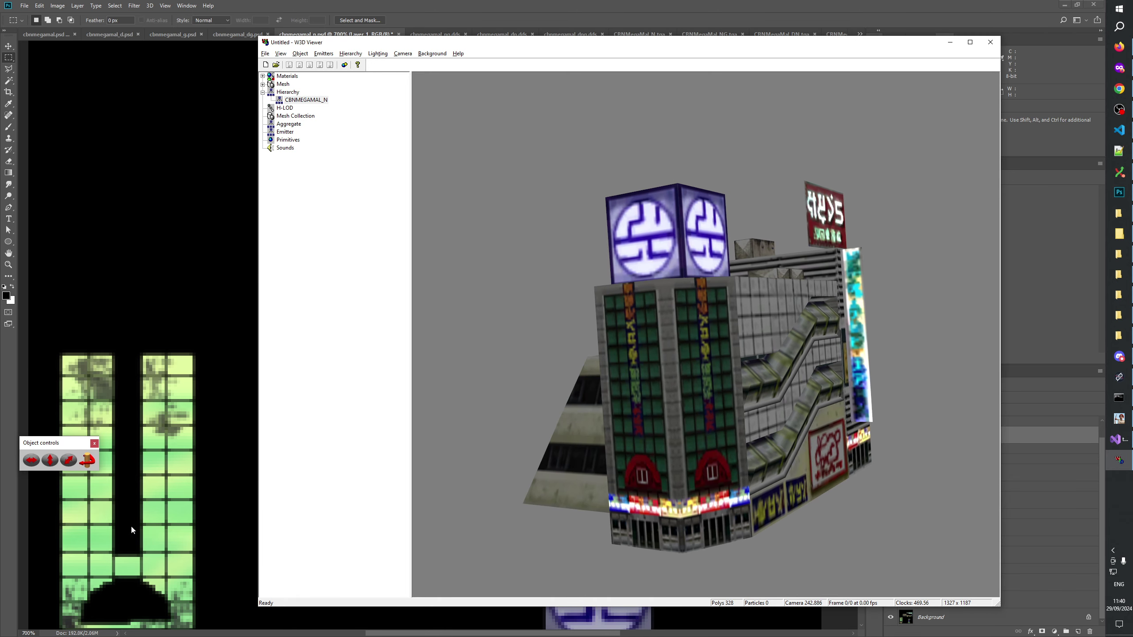
left_click(708, 3)
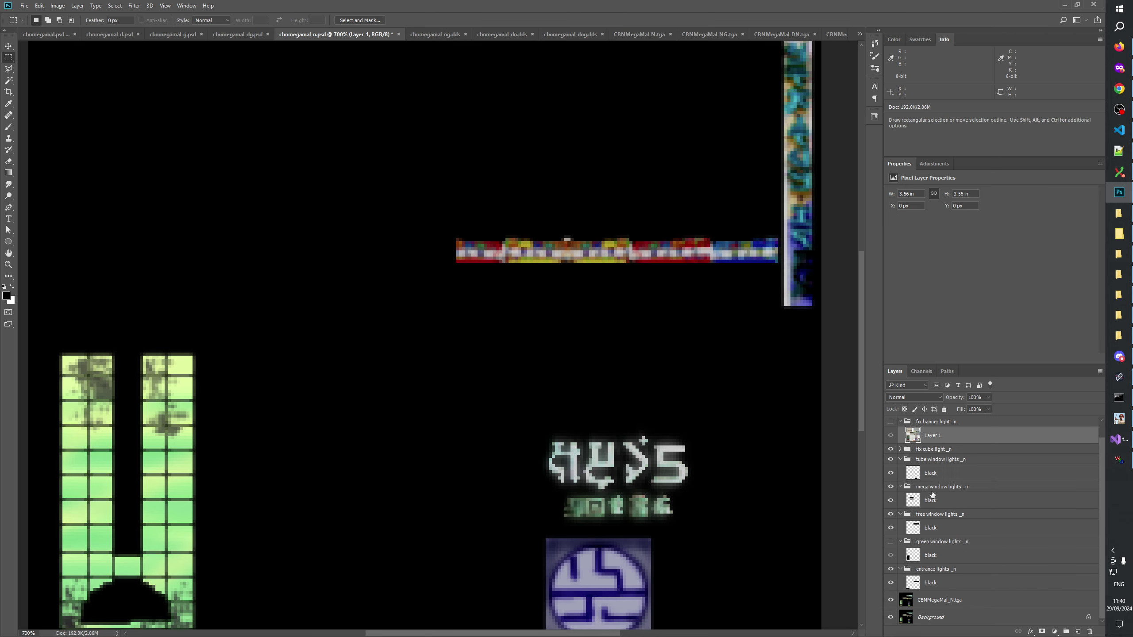
Show the pasted texture layer, mask it to a 13 by 88 px area around the vertical banner, and apply the mask
left_click(891, 436)
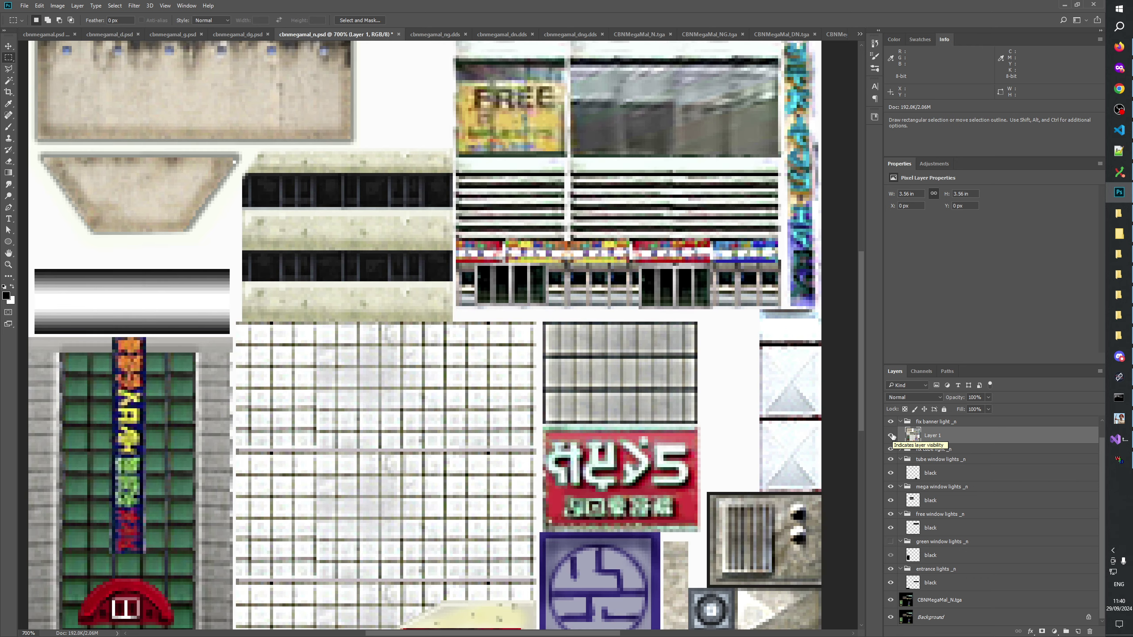
left_click(891, 436)
left_click(891, 436)
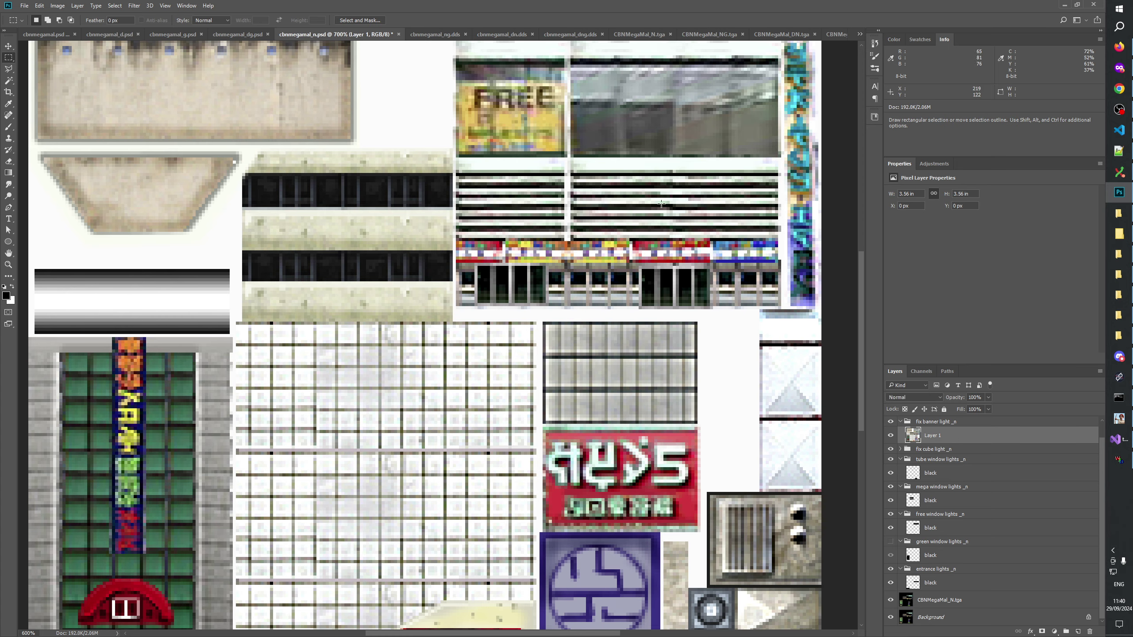
scroll(678, 301, "down", 1)
scroll(679, 302, "up", 3)
scroll(679, 301, "right", 3)
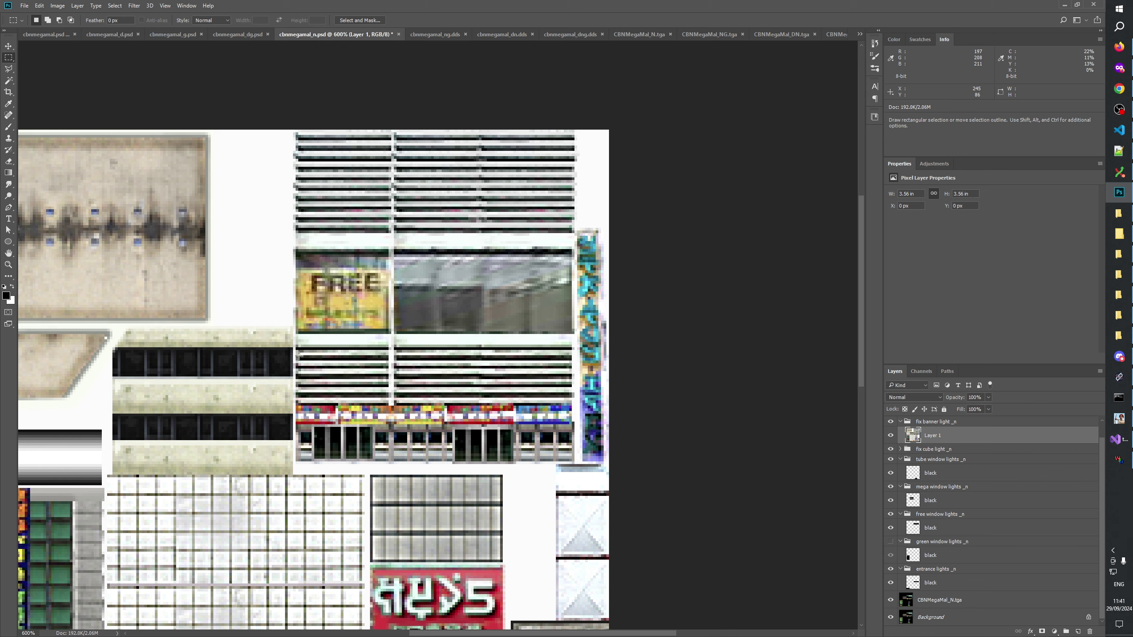
key("z")
left_click(565, 360)
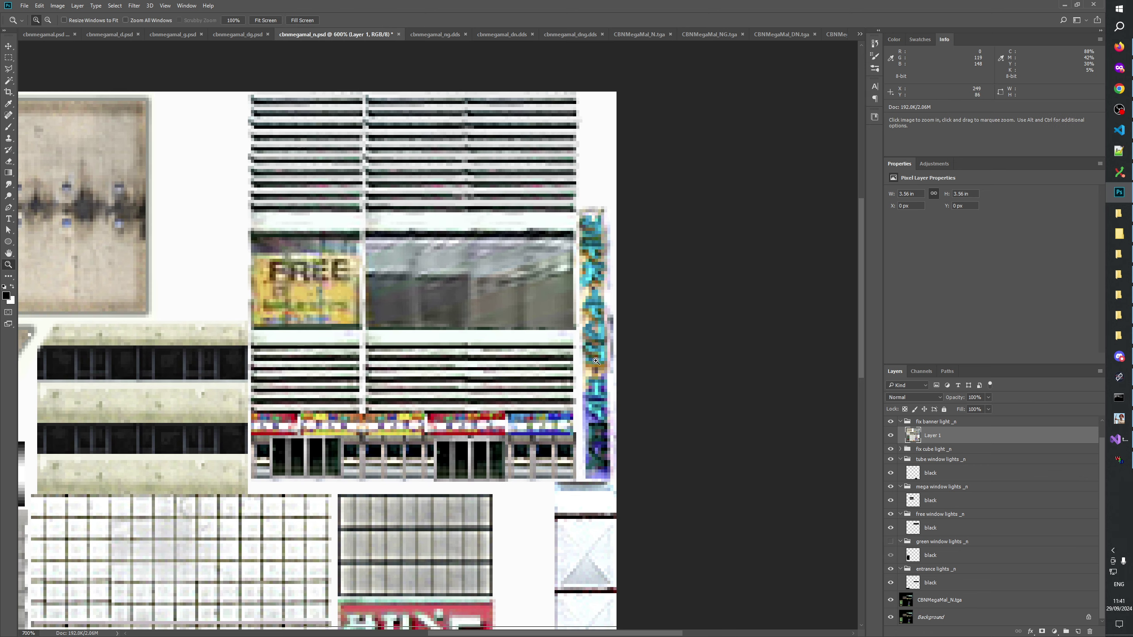
left_click(596, 361)
key("m")
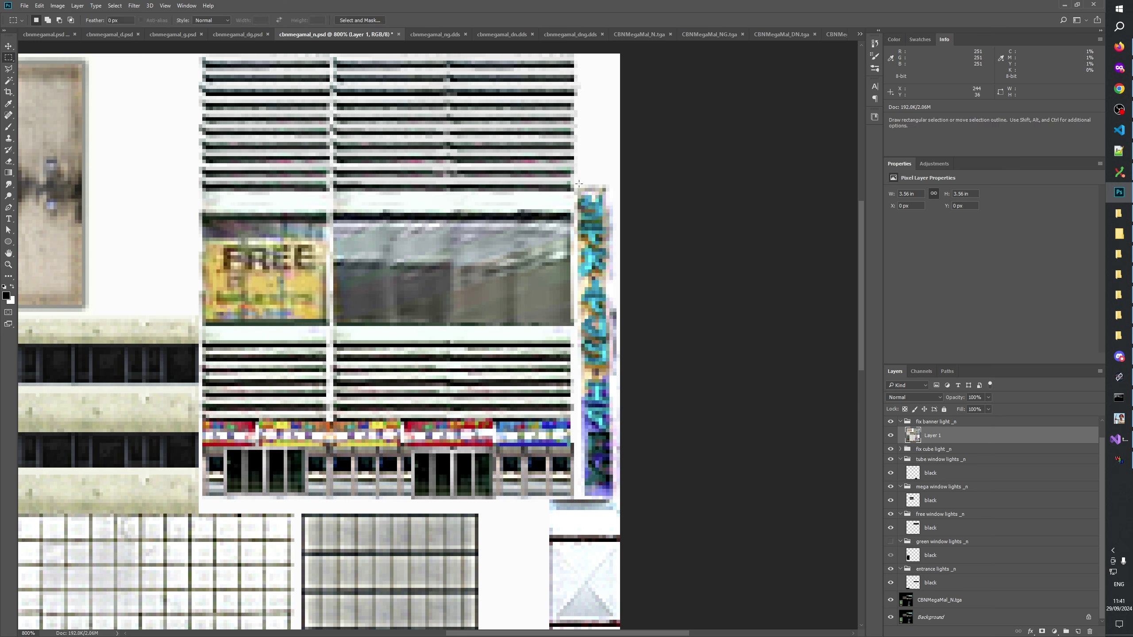
left_click_drag(575, 186, 614, 495)
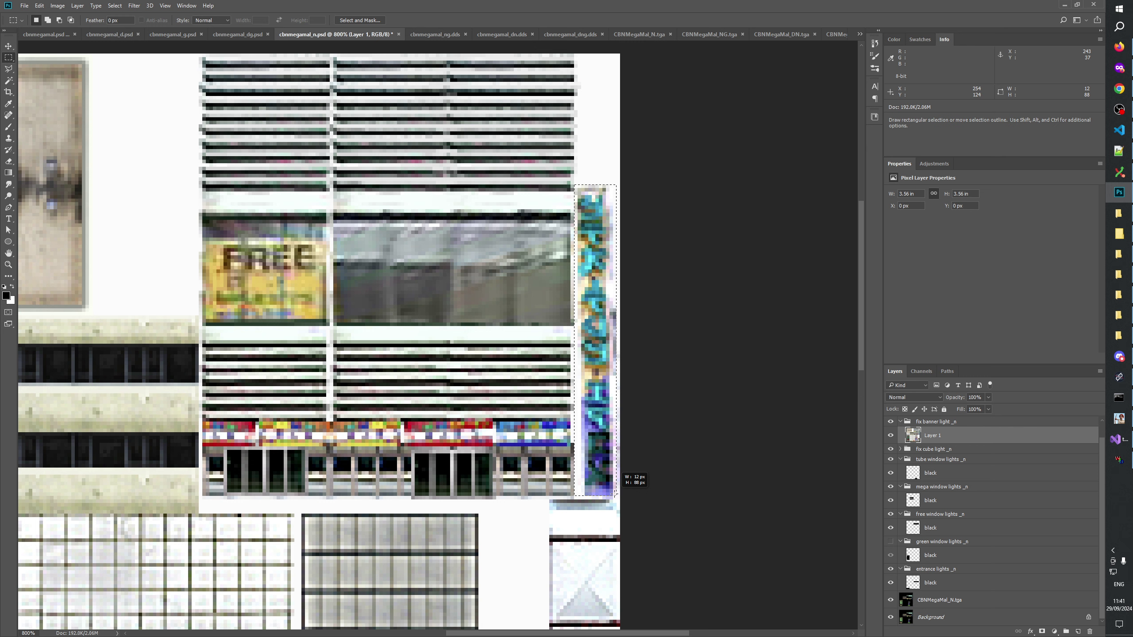
left_click_drag(614, 494, 620, 494)
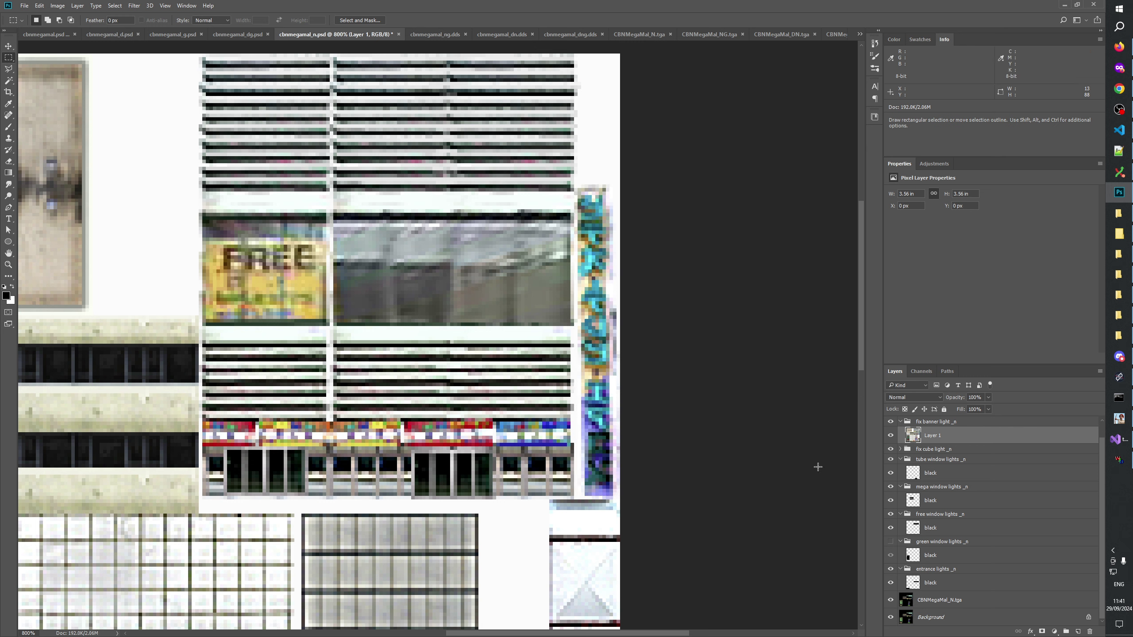
left_click(1043, 632)
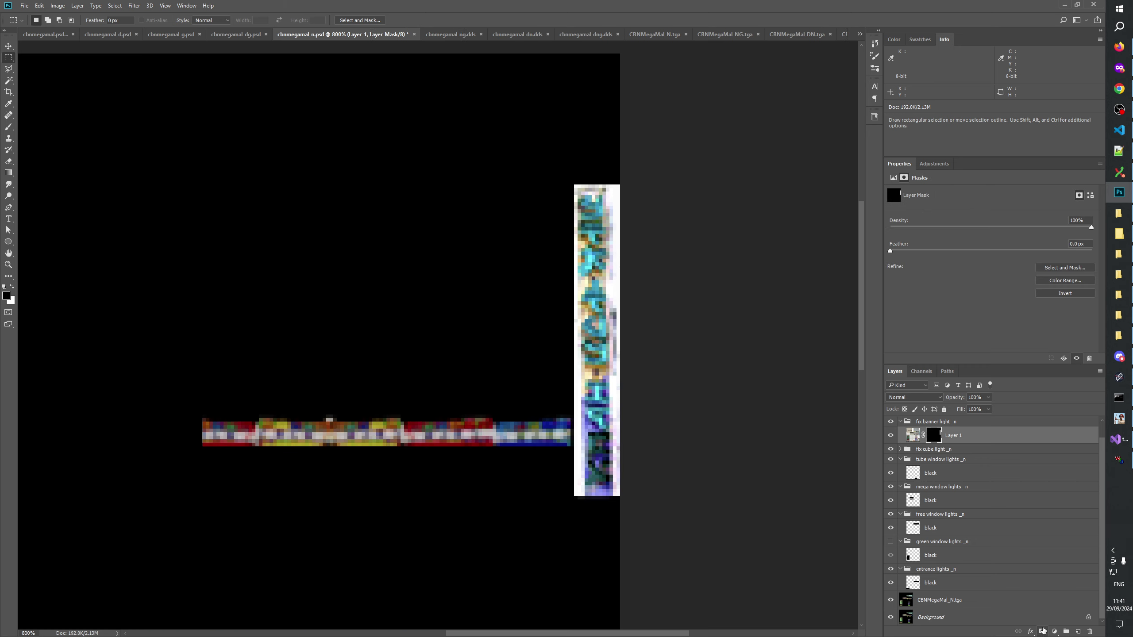
right_click(937, 435)
left_click(966, 464)
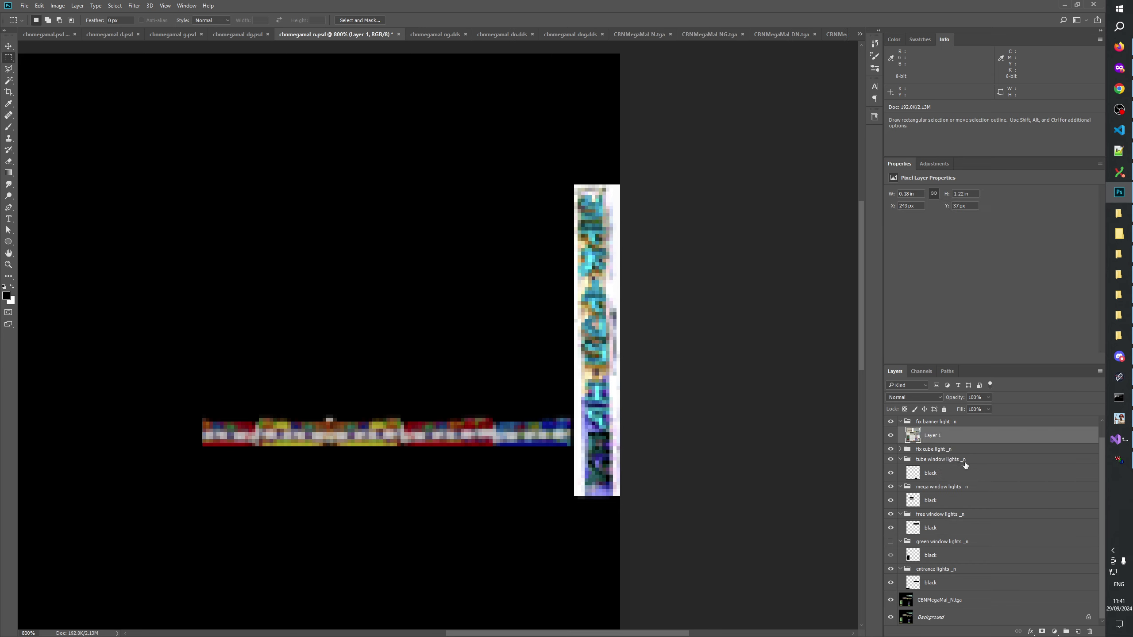
Rename the cropped banner layer as CBNMegaMal.tga, based on the name of the CBNMegaMal_N.tga layer
double_click(936, 435)
double_click(945, 600)
key("ctrl+c")
double_click(956, 435)
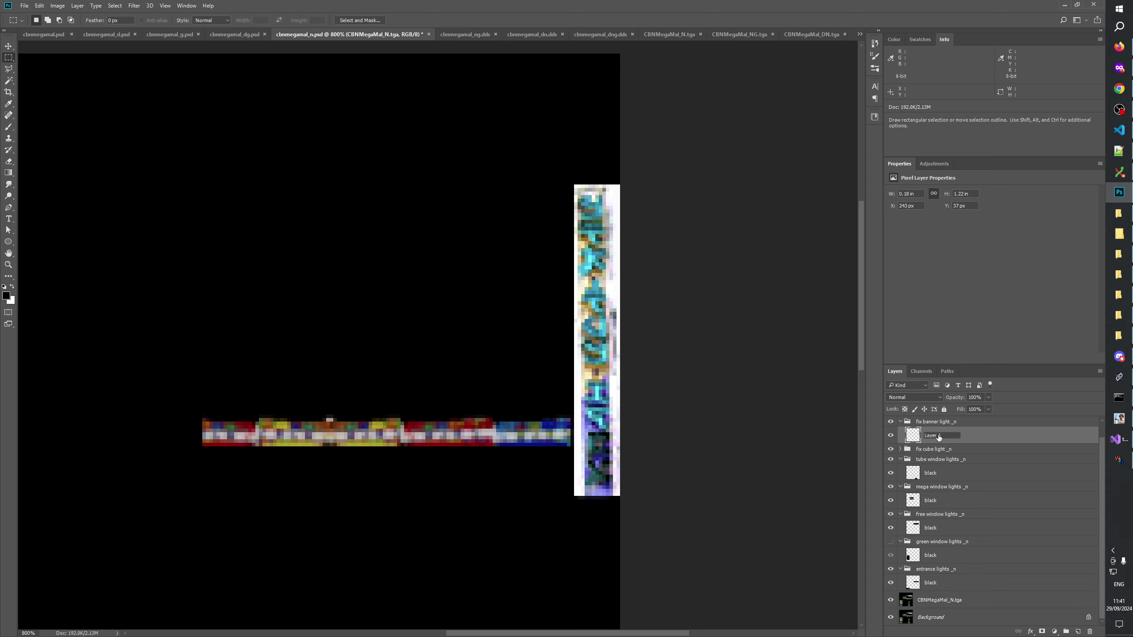
key("ctrl+v")
key("BackSpace")
key("BackSpace")
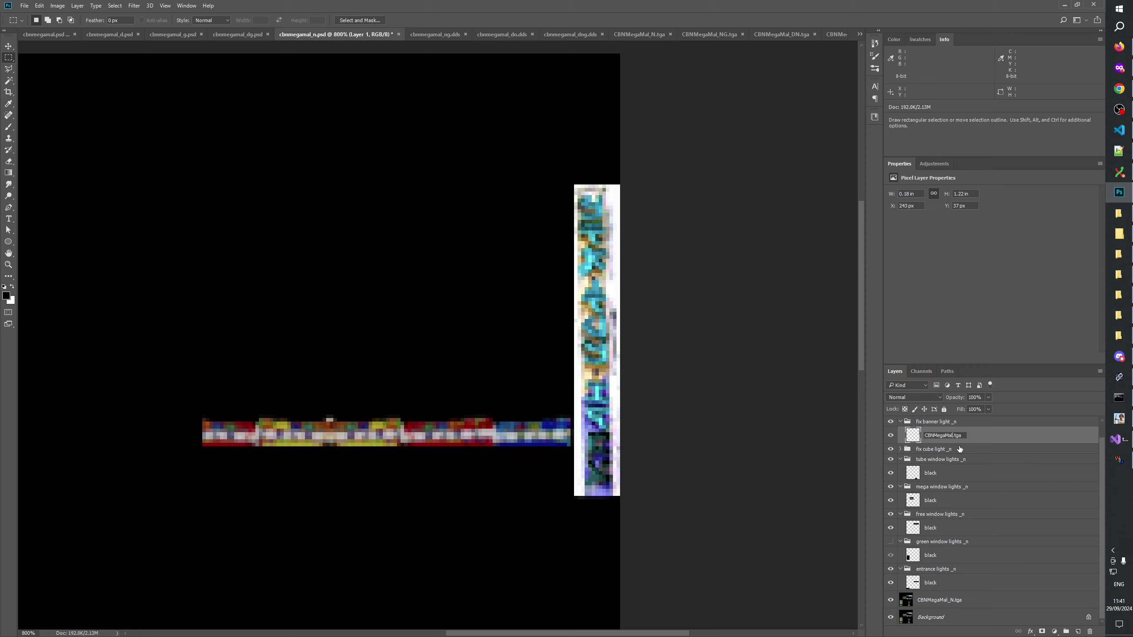
key("Return")
Compare the vertical banner with the CBNMegaMal.tga layer shown and hidden
left_click(890, 436)
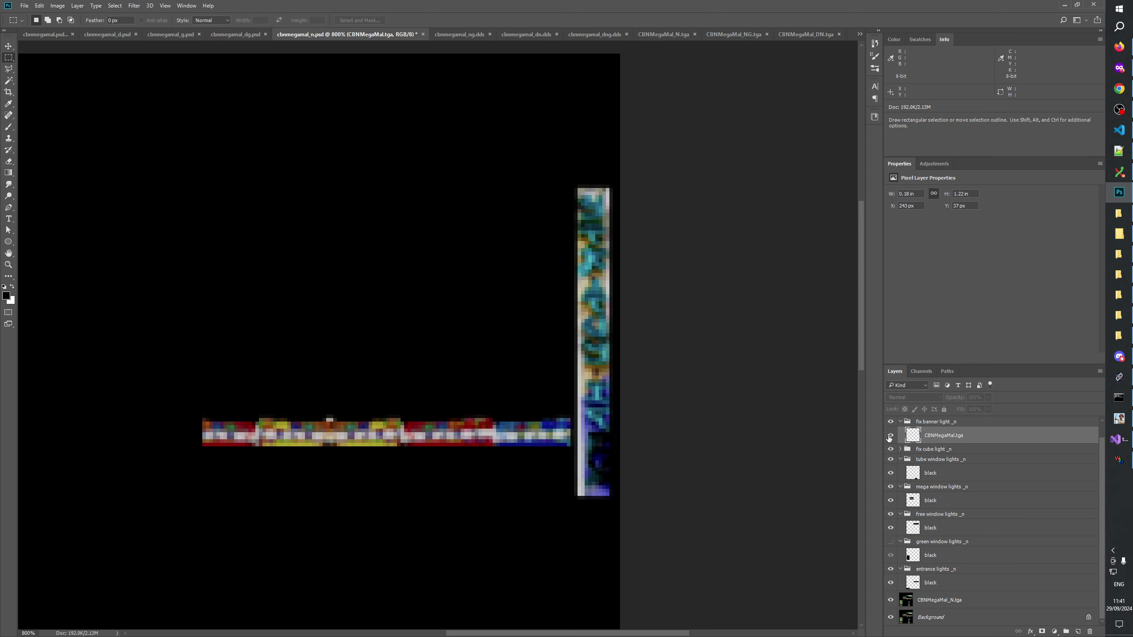
left_click(890, 436)
left_click(890, 436)
left_click(890, 436)
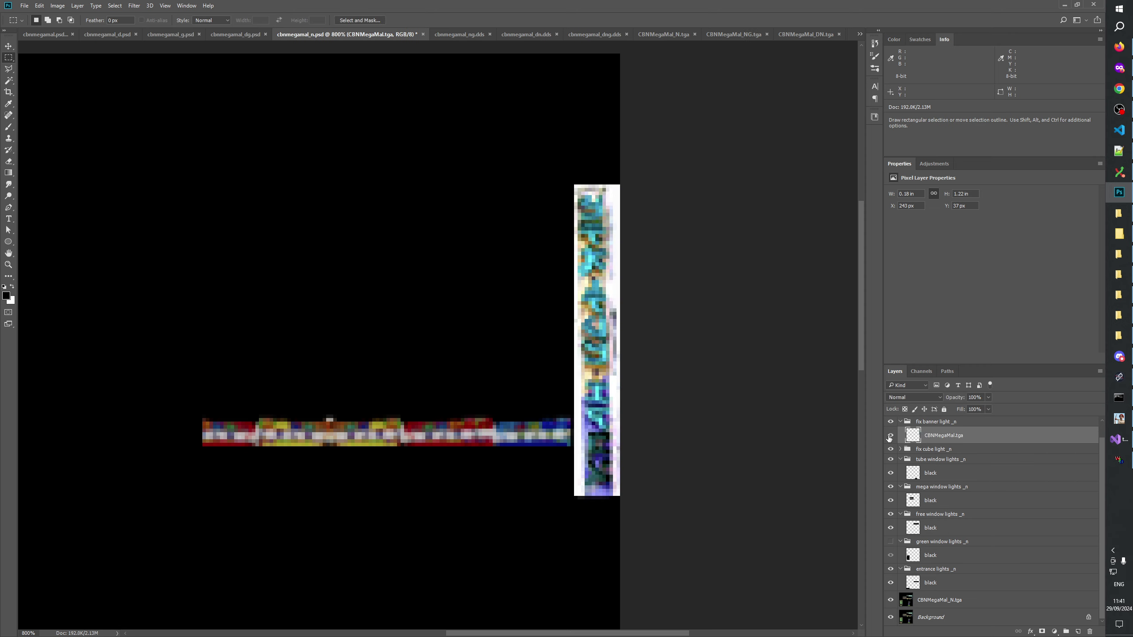
left_click(890, 436)
left_click(890, 436)
left_click(890, 436)
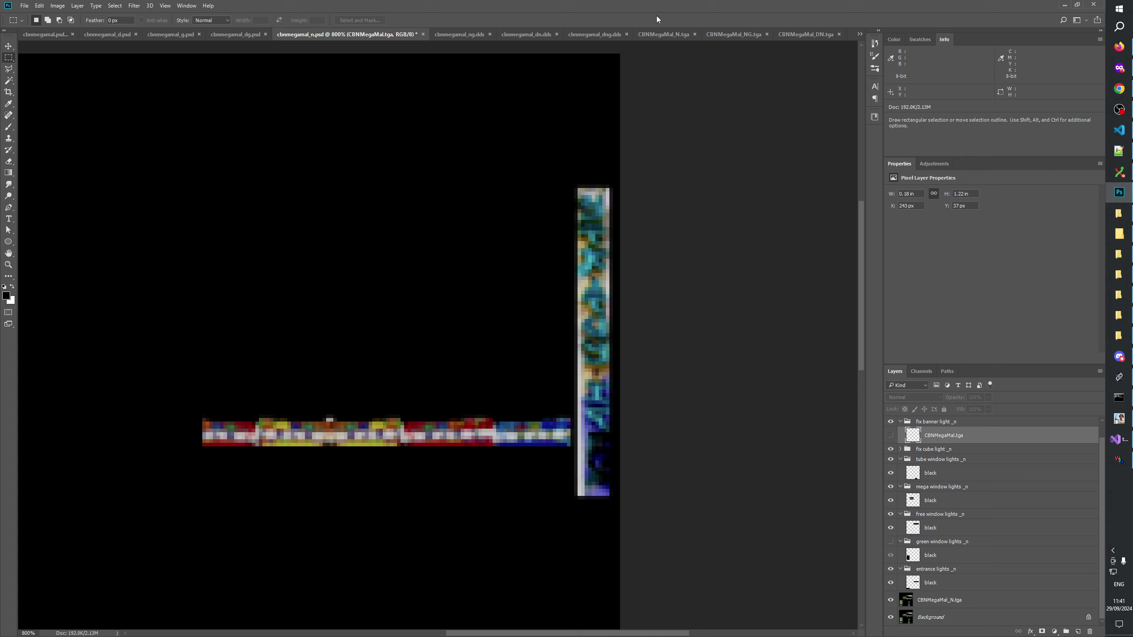
Check the banner in cbnmegamal.psd, return to cbnmegamal_n.psd and compare the original and night banners up close
left_click(42, 36)
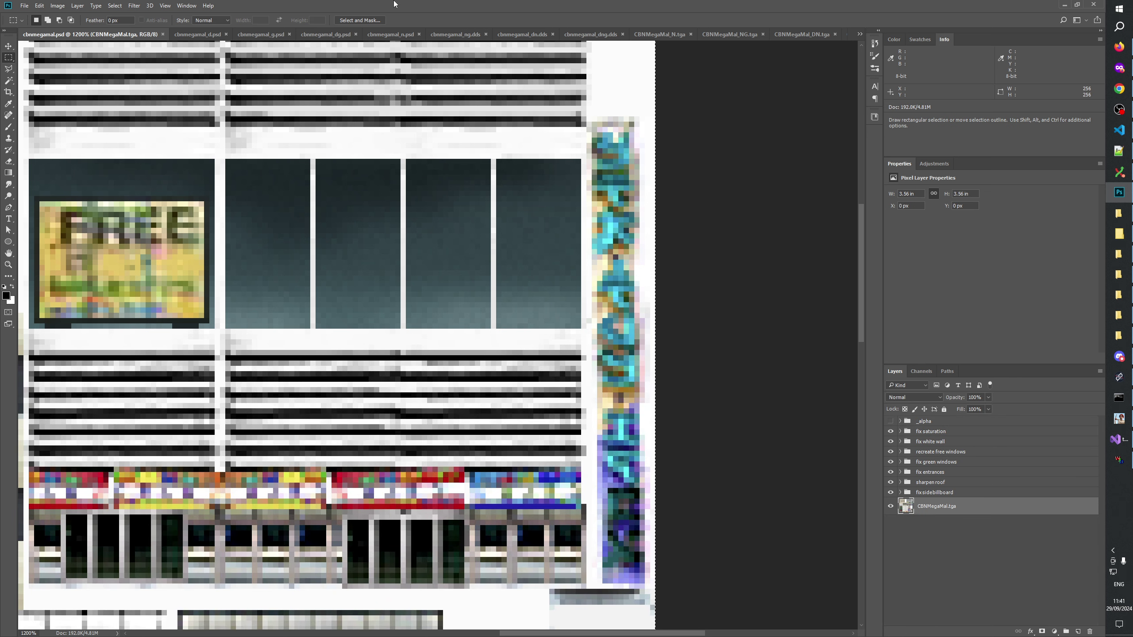
left_click(386, 34)
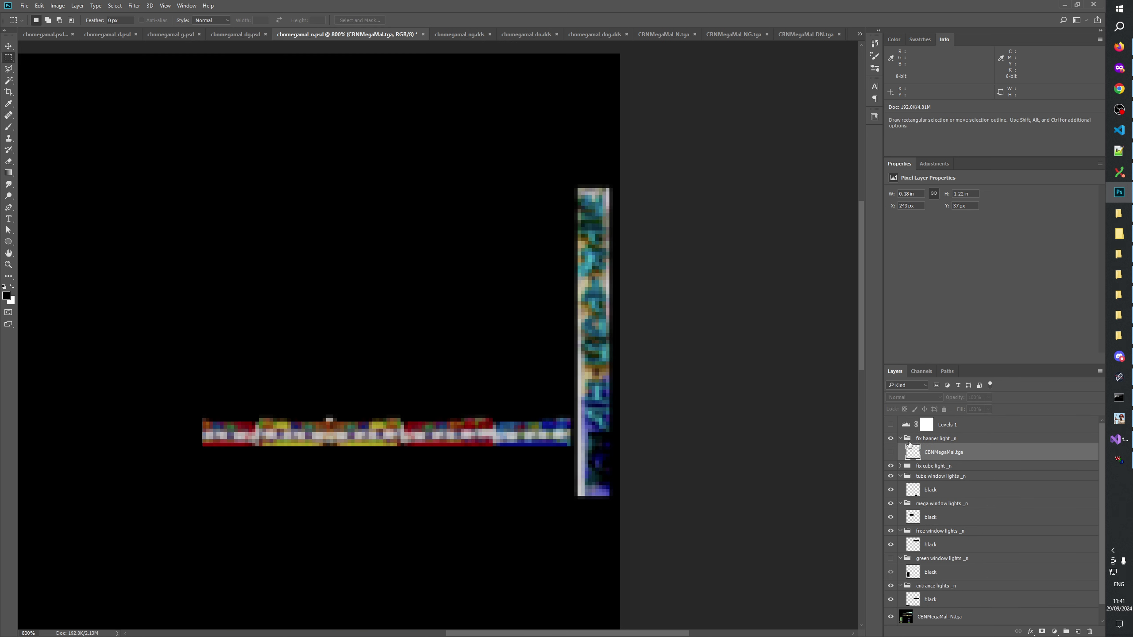
left_click(891, 453)
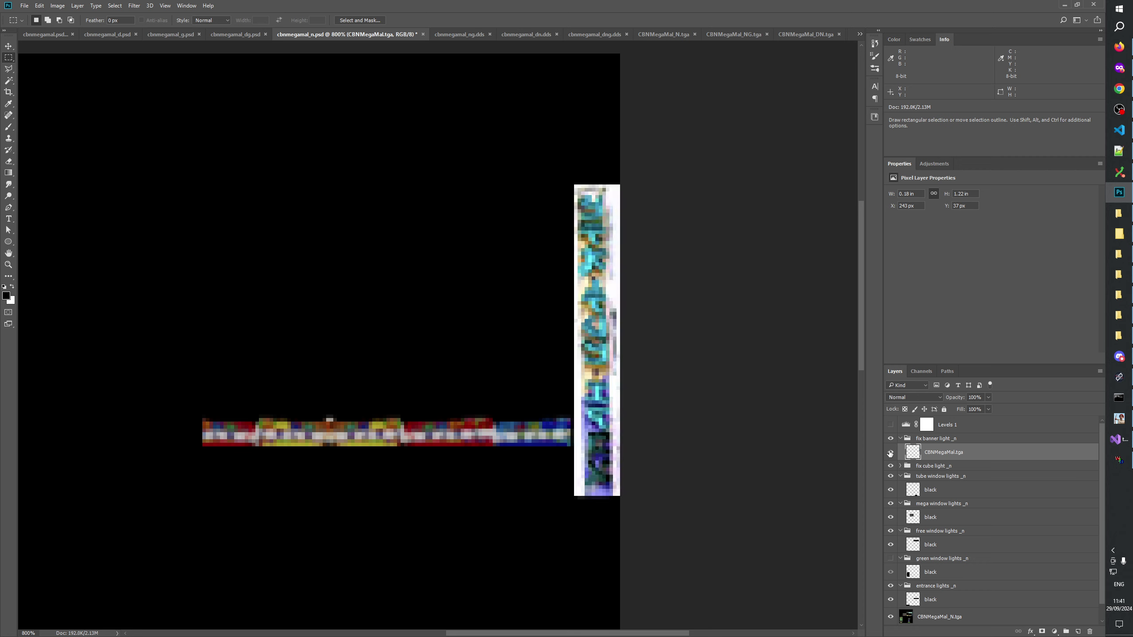
left_click(891, 452)
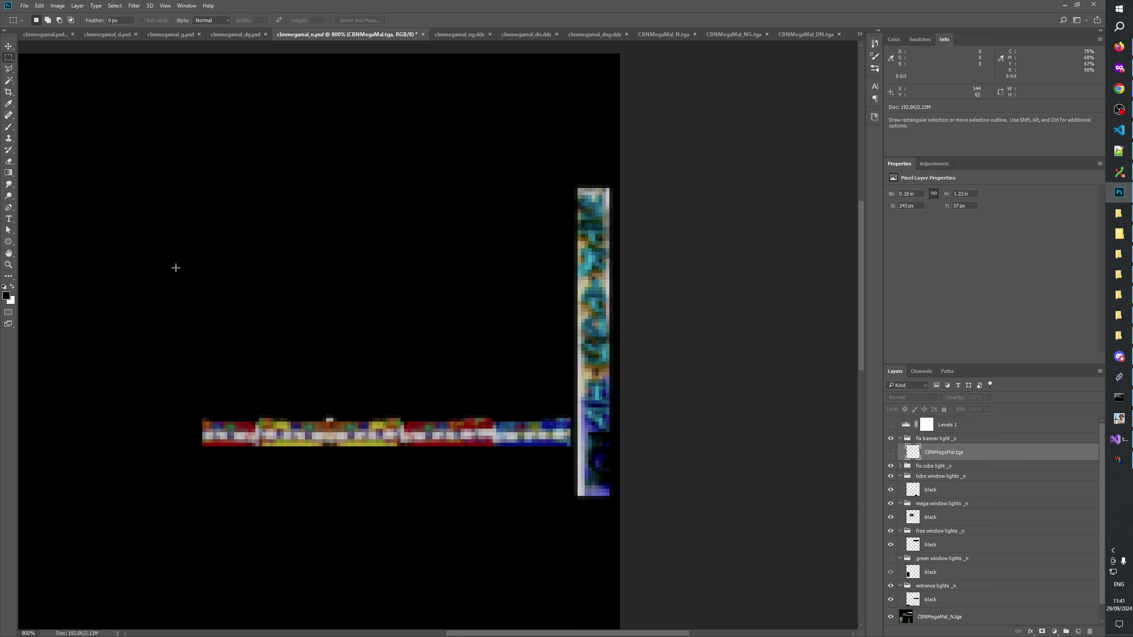
key("z")
left_click(593, 308)
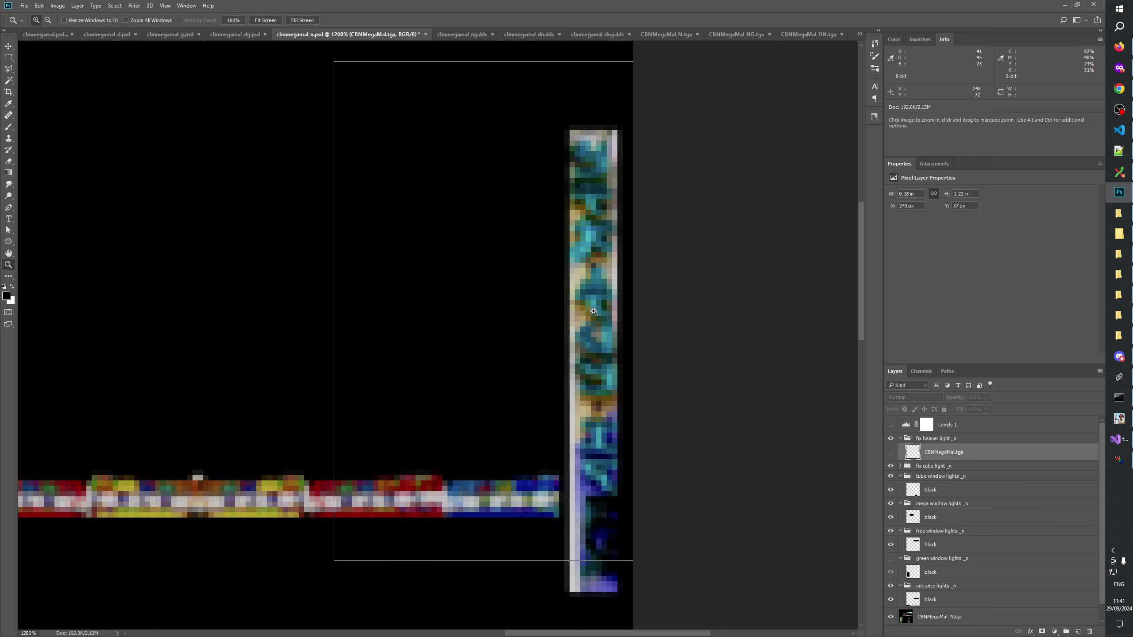
left_click(594, 311)
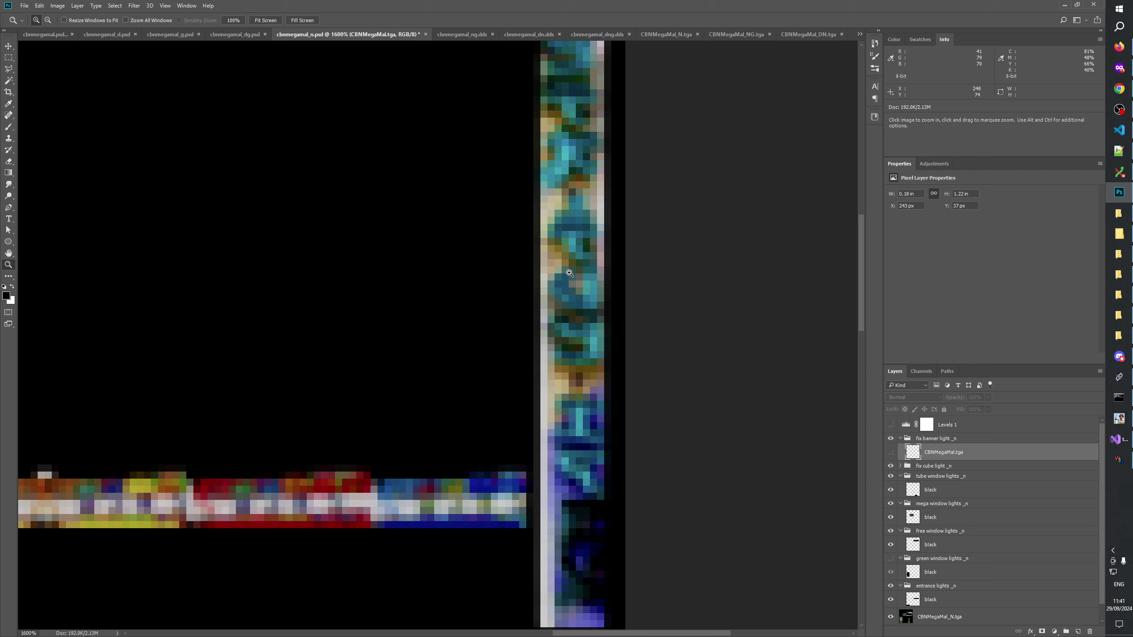
left_click(890, 452)
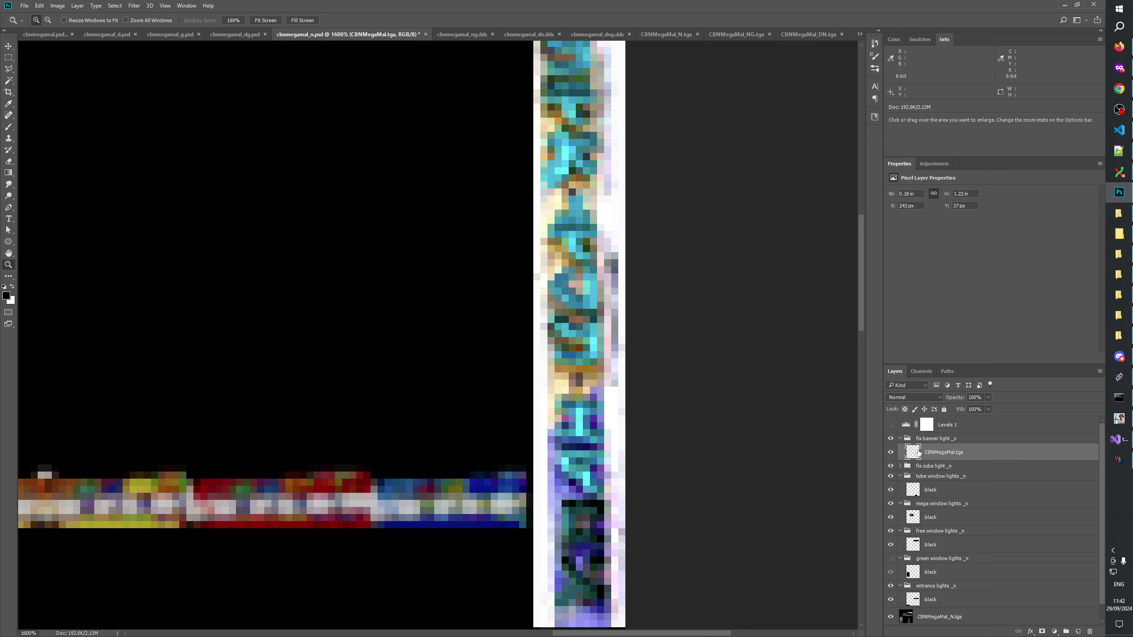
Examine the restored banner against the whole night texture and its edges at close range
scroll(564, 324, "up", 3)
right_click(569, 328)
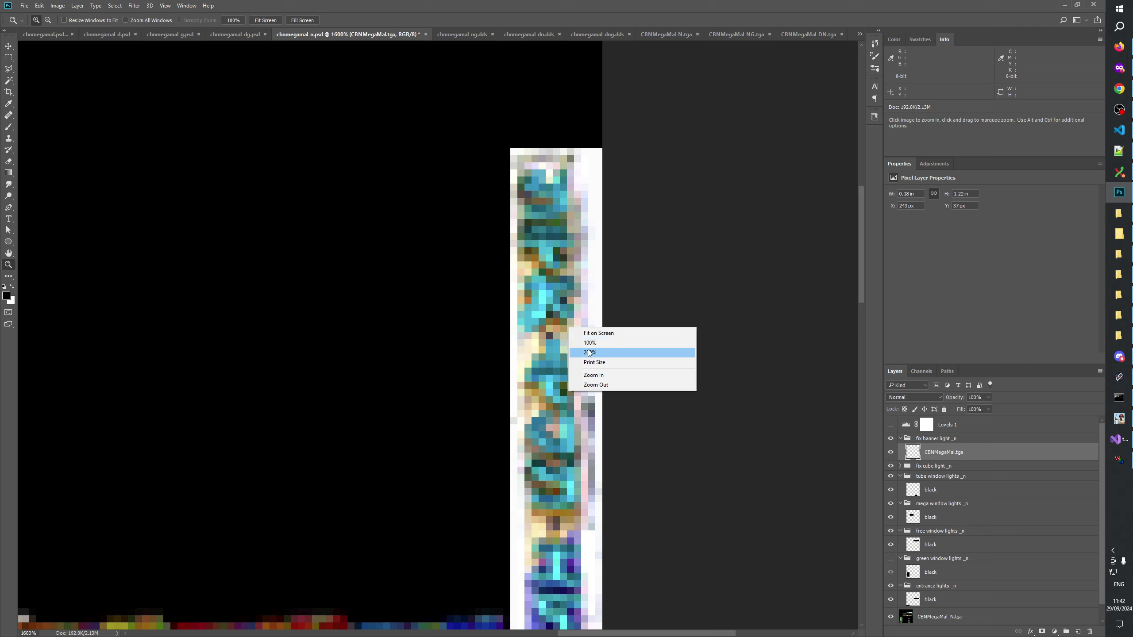
left_click(589, 343)
left_click(487, 327)
left_click(535, 350)
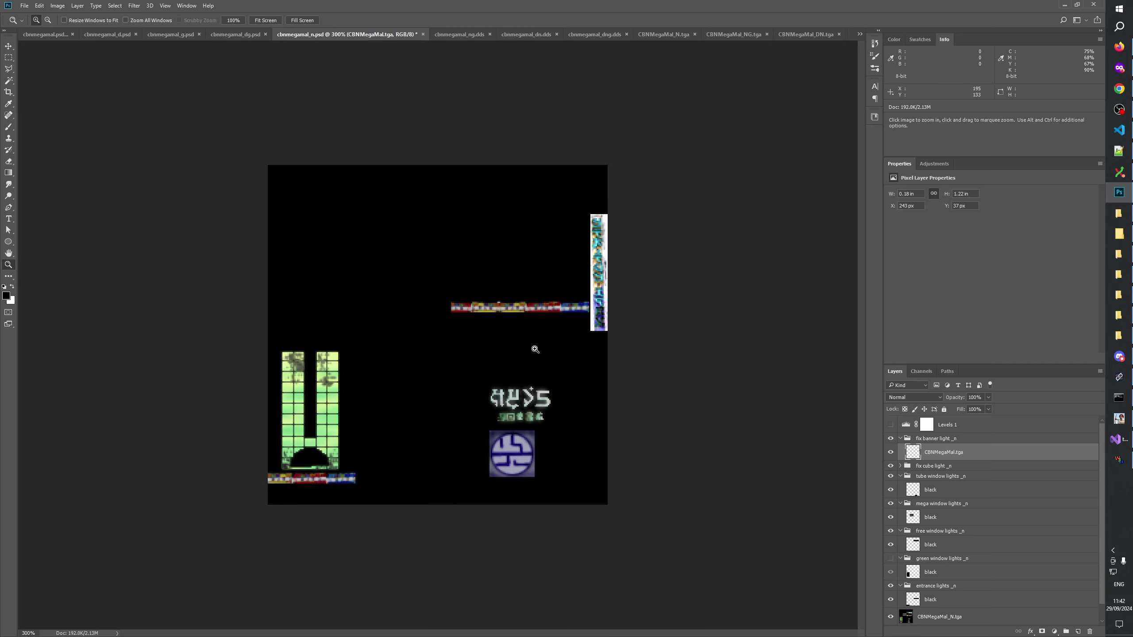
left_click_drag(608, 309, 721, 215)
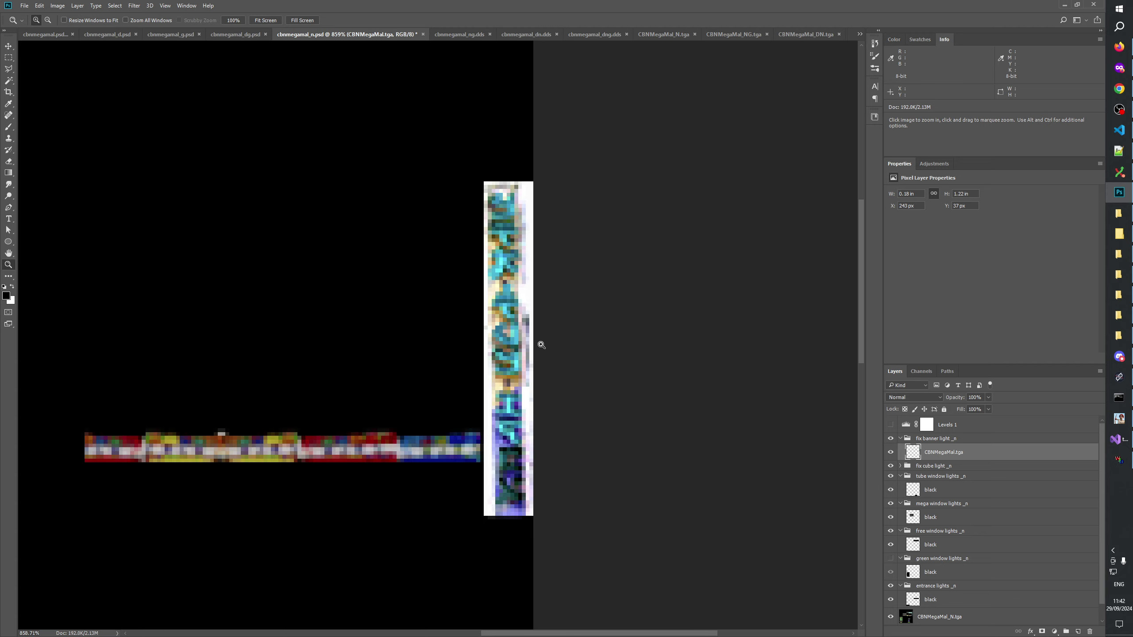
scroll(530, 351, "left", 2)
left_click(507, 364)
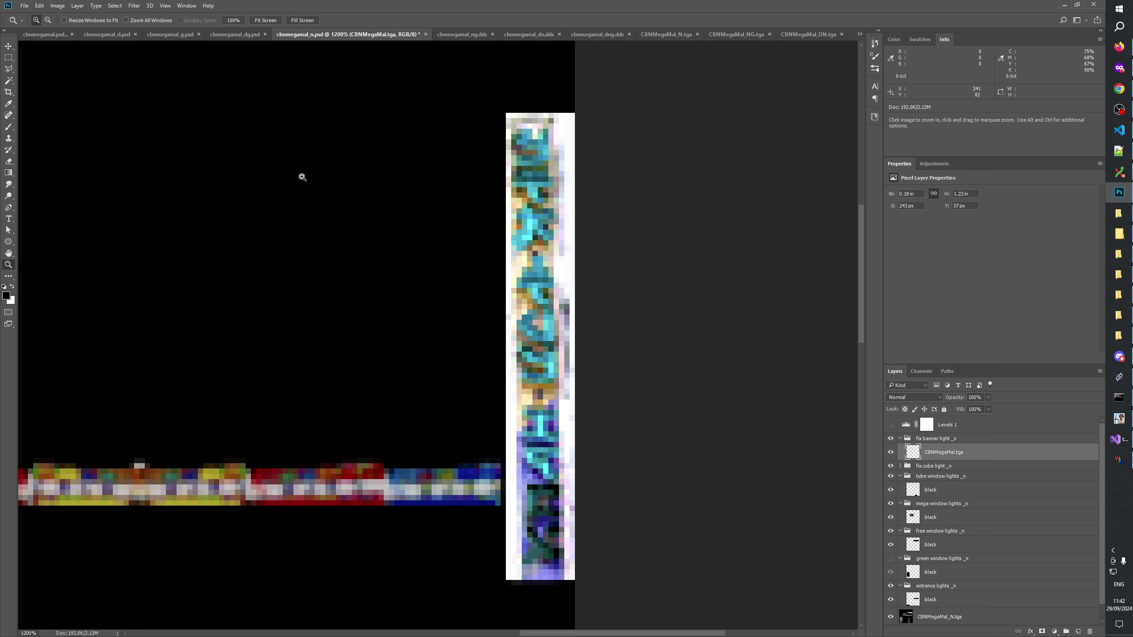
Duplicate the fix side billboard group from cbnmegamal.psd into cbnmegamal_n.psd under the name fix side billboard
left_click(45, 35)
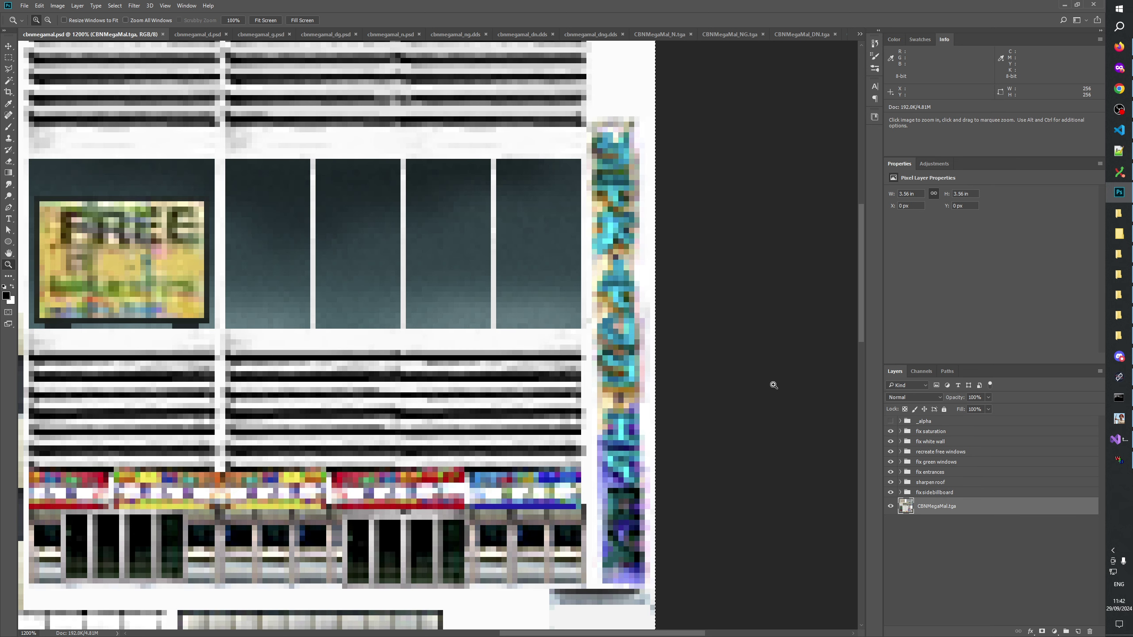
left_click(932, 441)
left_click(933, 452)
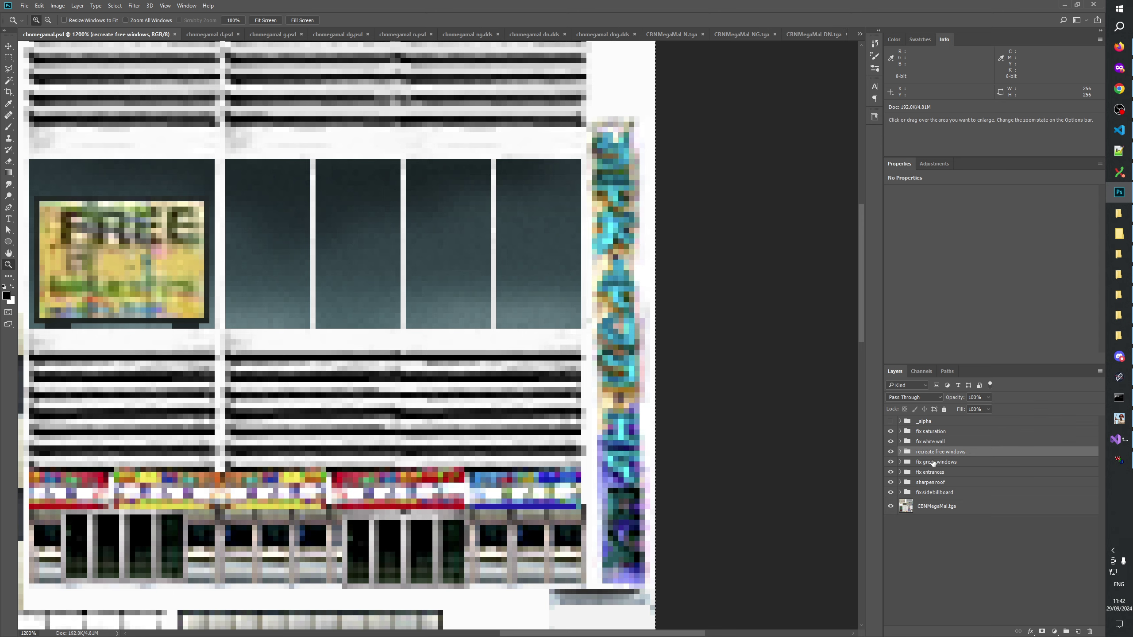
left_click(932, 462)
left_click(926, 492)
right_click(926, 494)
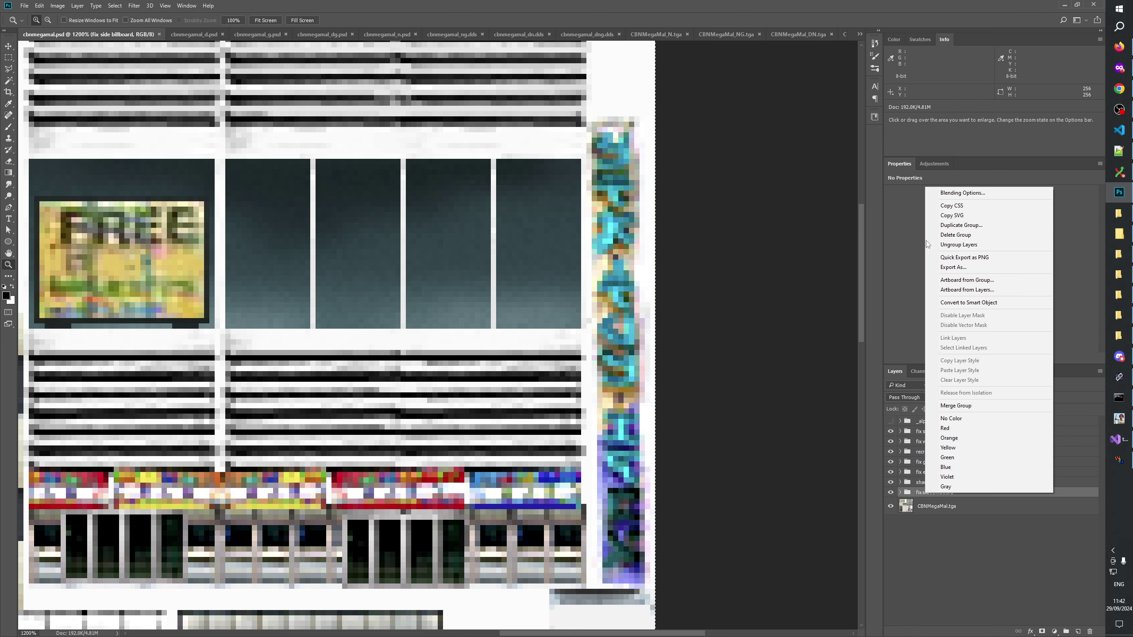
left_click(952, 228)
left_click(565, 222)
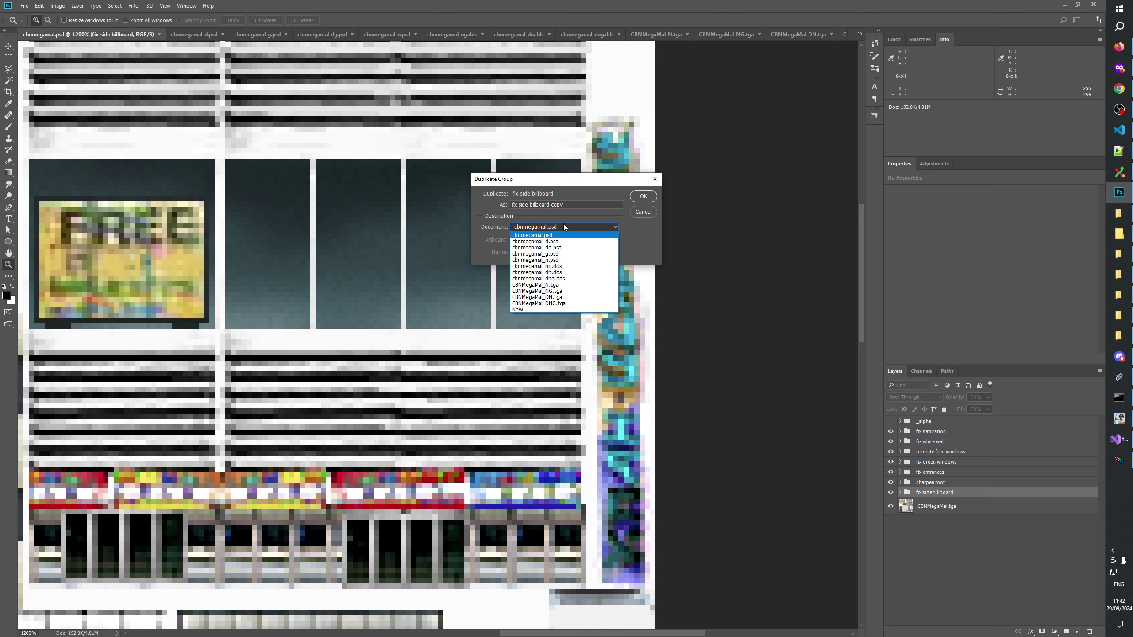
left_click(554, 261)
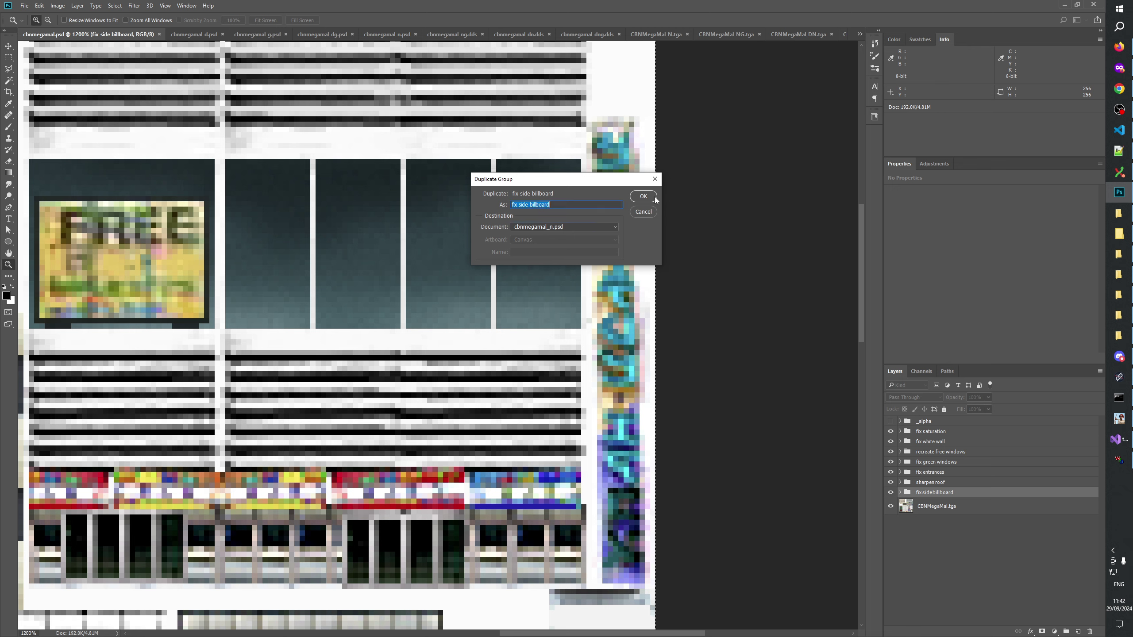
left_click(643, 196)
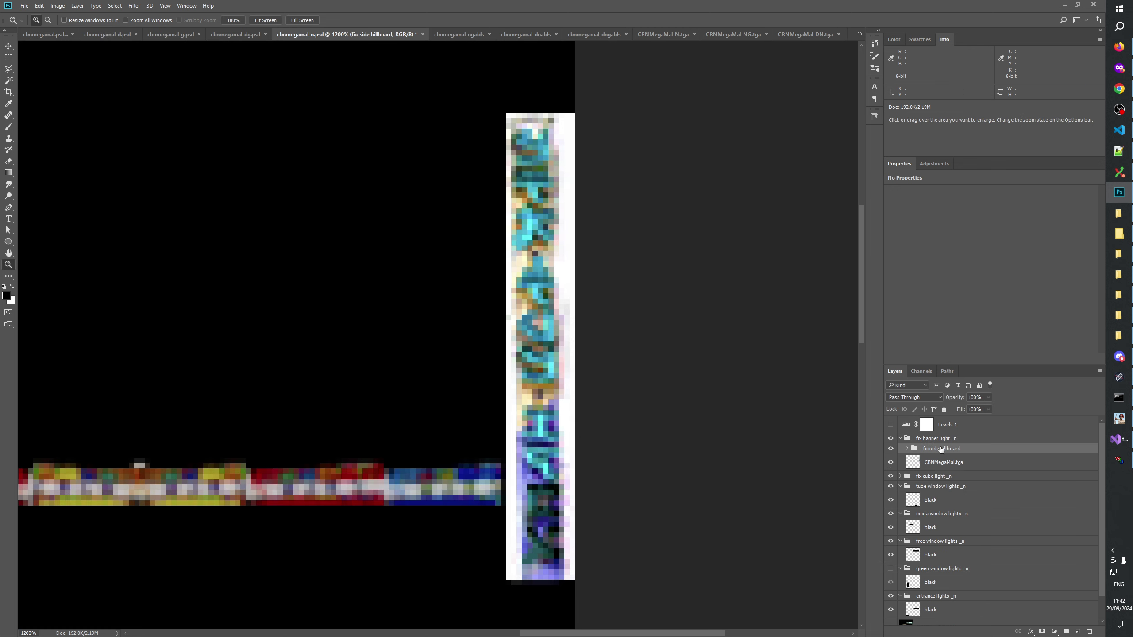
Compare the banner with the fix side billboard group and the CBNMegaMal.tga layer shown and hidden in turn
left_click(891, 449)
left_click(892, 448)
left_click(891, 449)
left_click(892, 449)
left_click(938, 466)
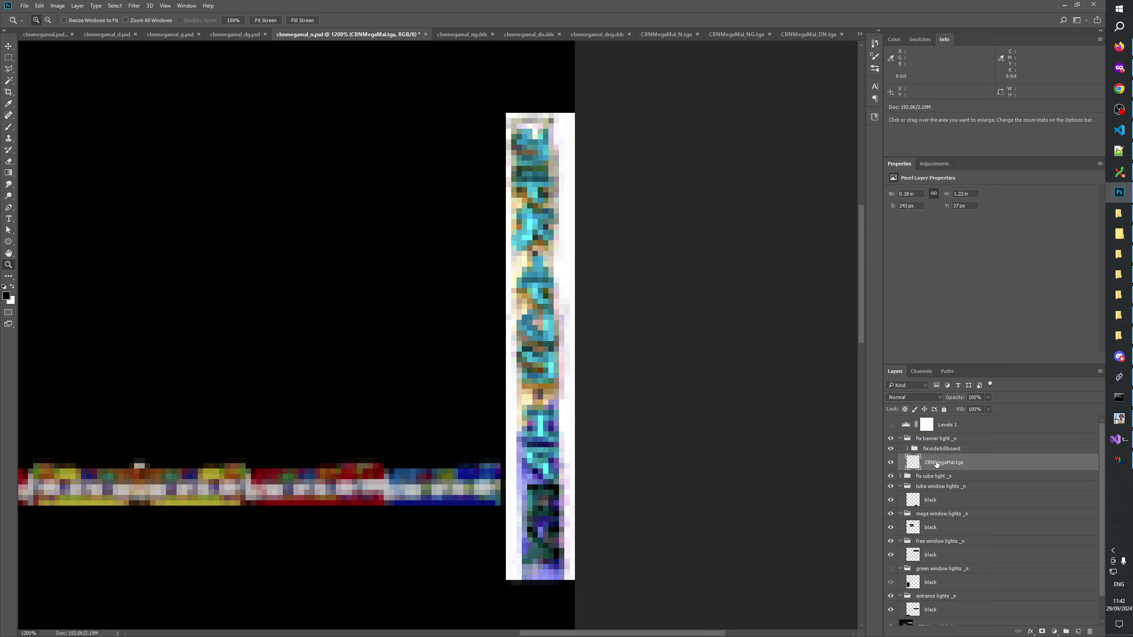
left_click(891, 463)
left_click(891, 463)
left_click(891, 463)
Create a group named mask above the fix side billboard group inside fix banner light _n
left_click(945, 448)
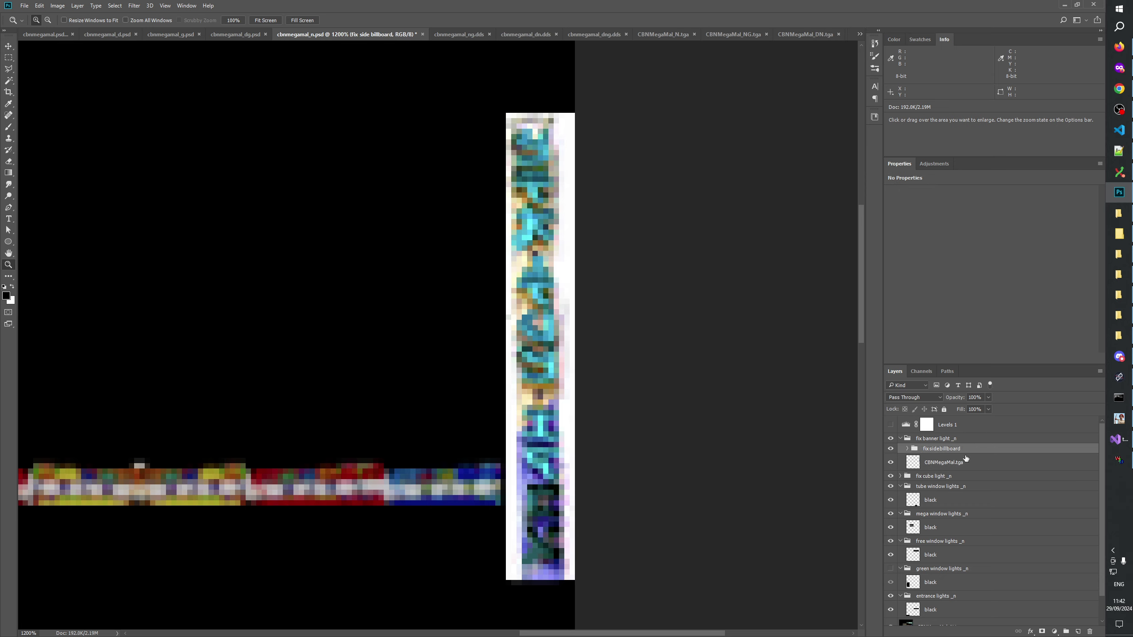
left_click(1065, 632)
double_click(939, 448)
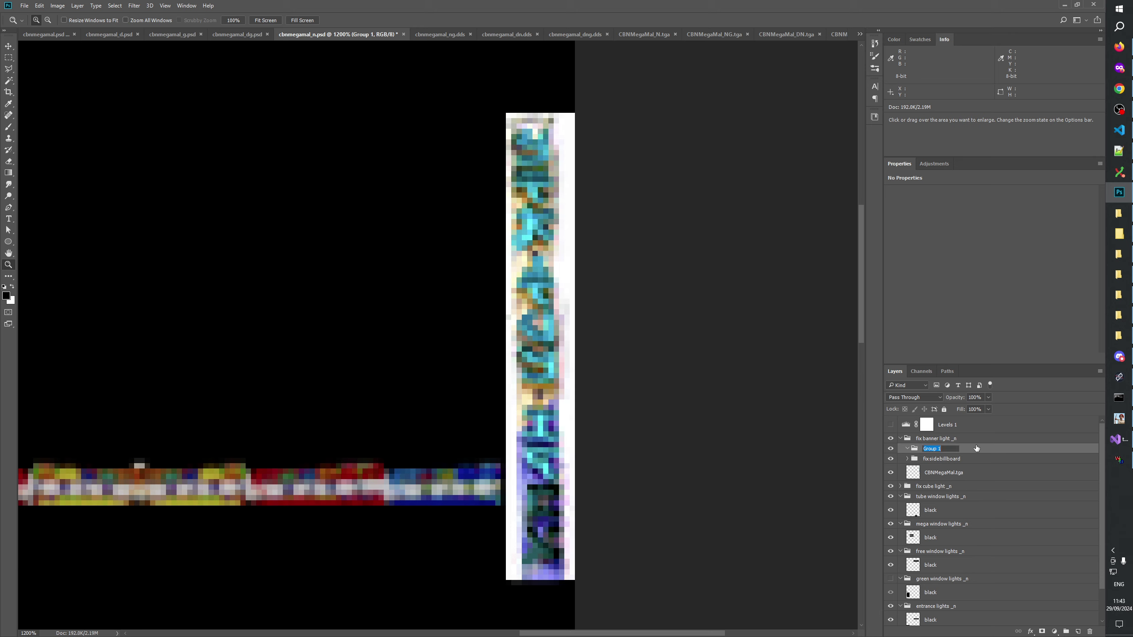
type("mask")
key("Return")
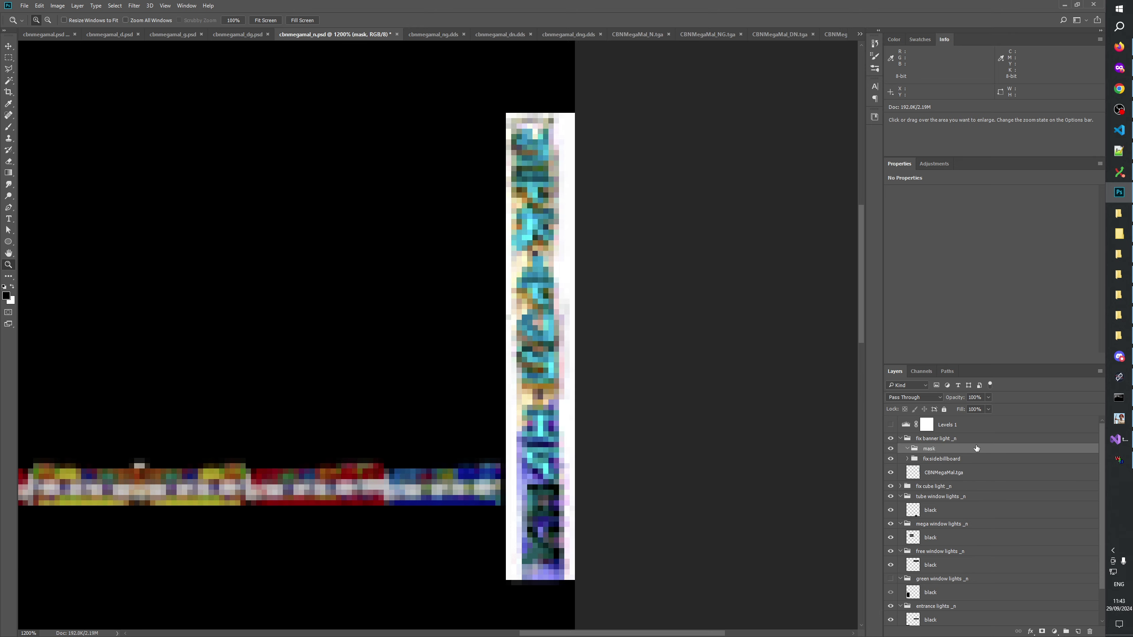
Move the fix side billboard group and the CBNMegaMal.tga layer into the mask group
left_click(944, 461)
left_click(944, 472, "shift")
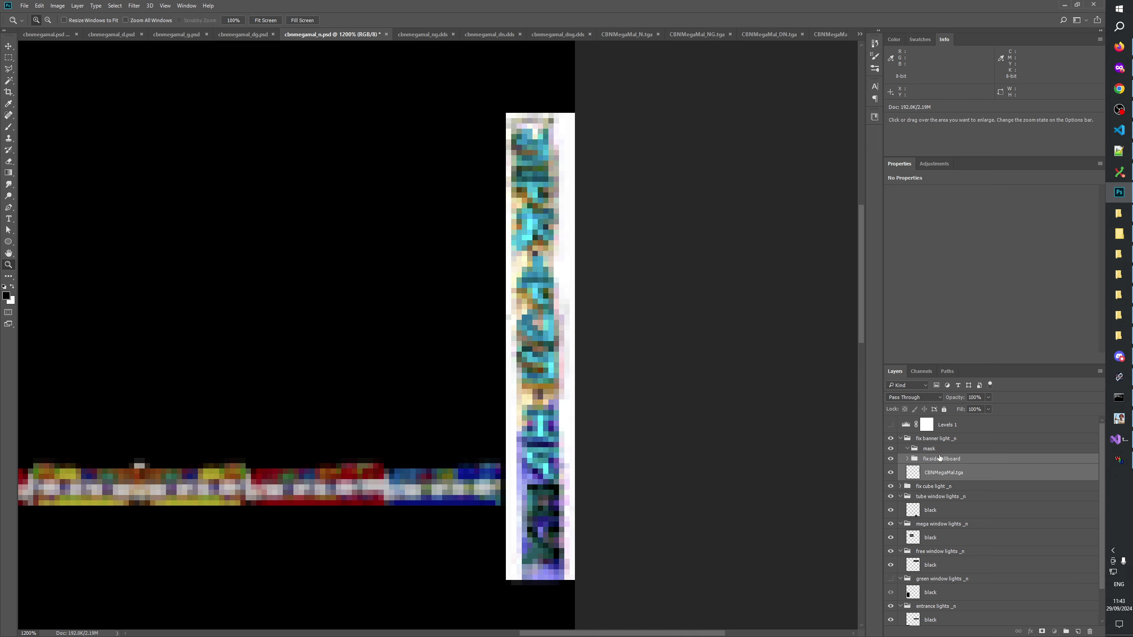
left_click_drag(940, 459, 936, 454)
left_click(933, 450)
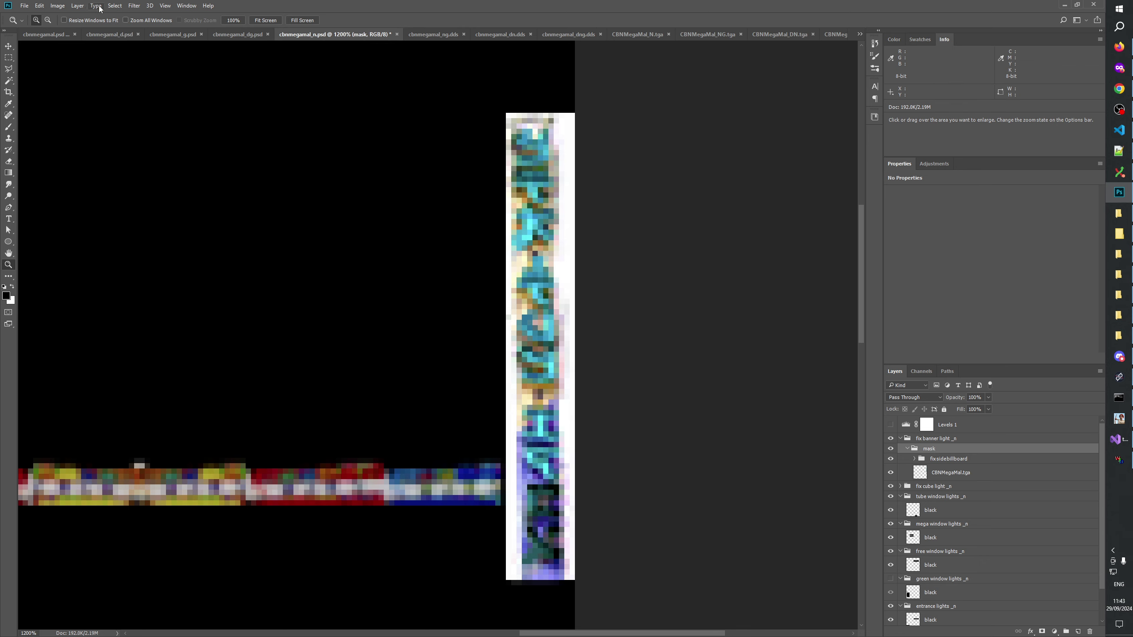
Select the entire vertical banner strip with Color Range on sampled colors at maximum fuzziness
left_click(114, 6)
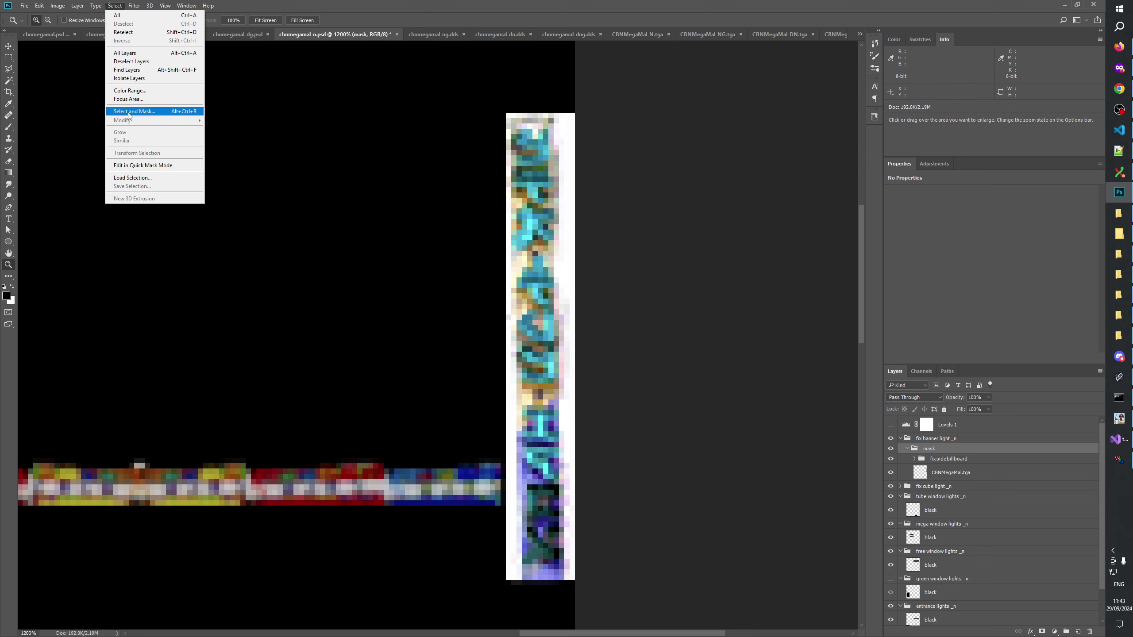
left_click(127, 91)
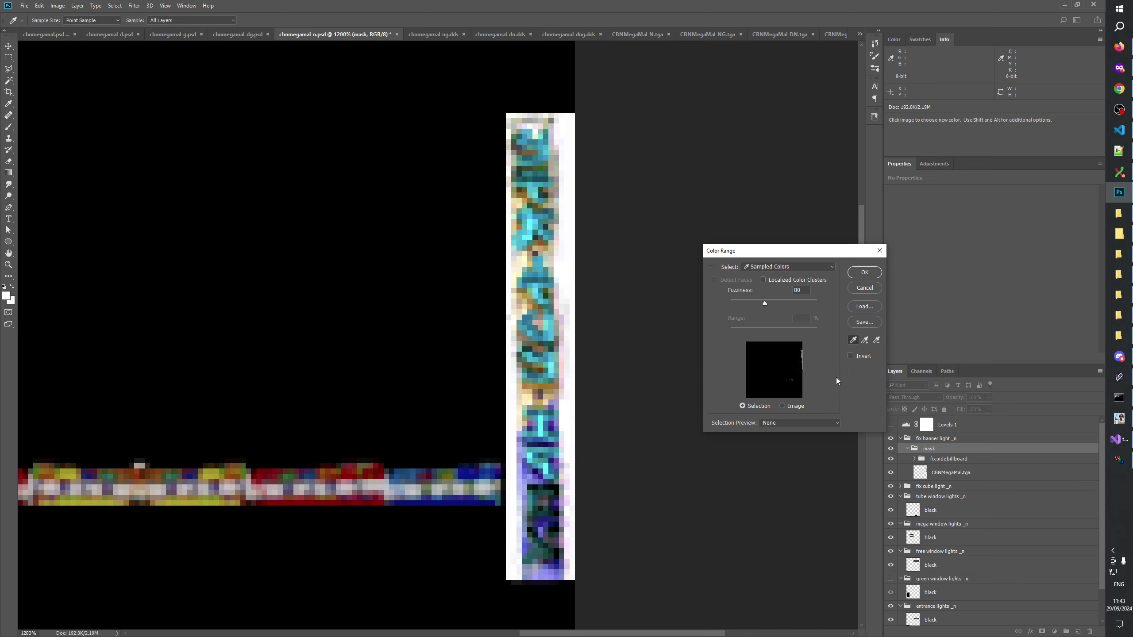
left_click_drag(765, 303, 824, 298)
left_click(865, 272)
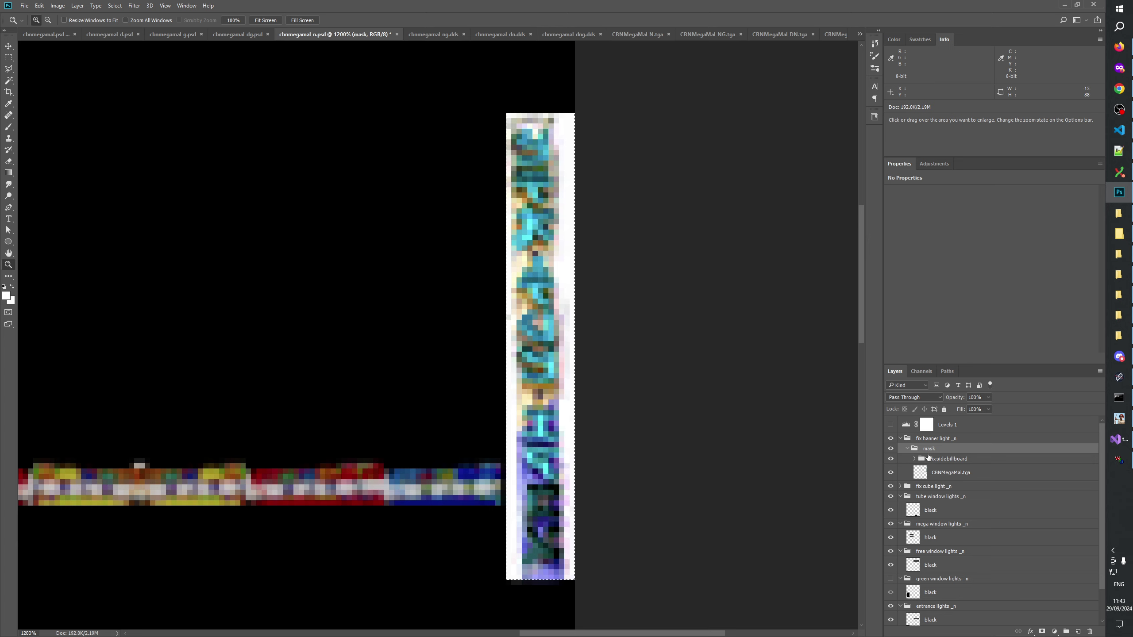
Narrow the selection to the banner's light pixels with a second Color Range on sampled colors at fuzziness 200
left_click(137, 8)
mouse_move(114, 5)
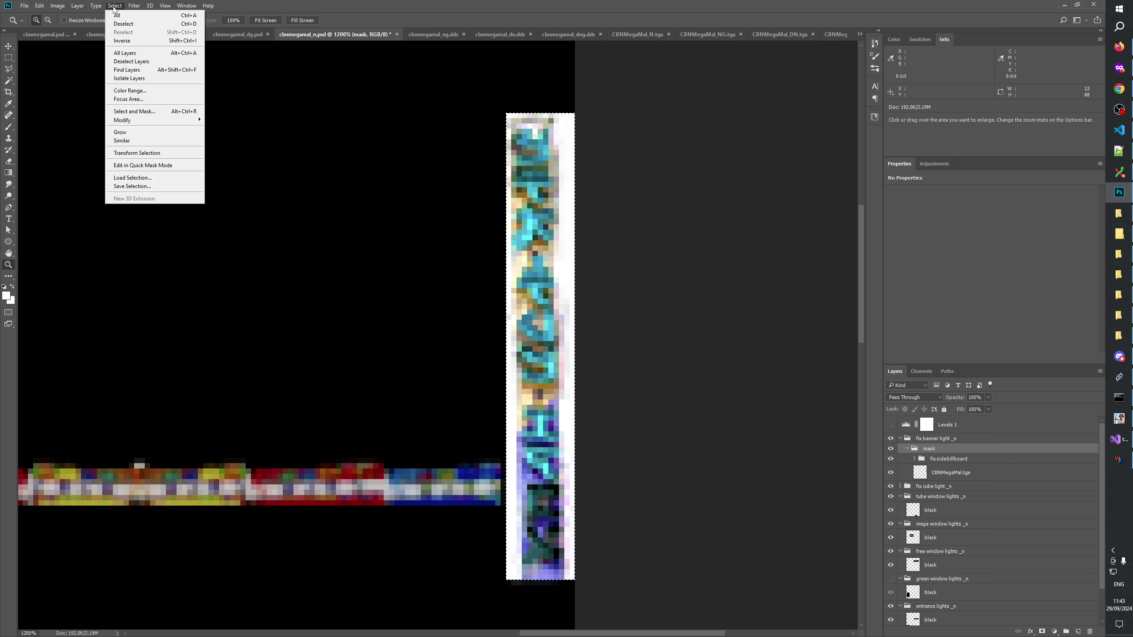
left_click(130, 90)
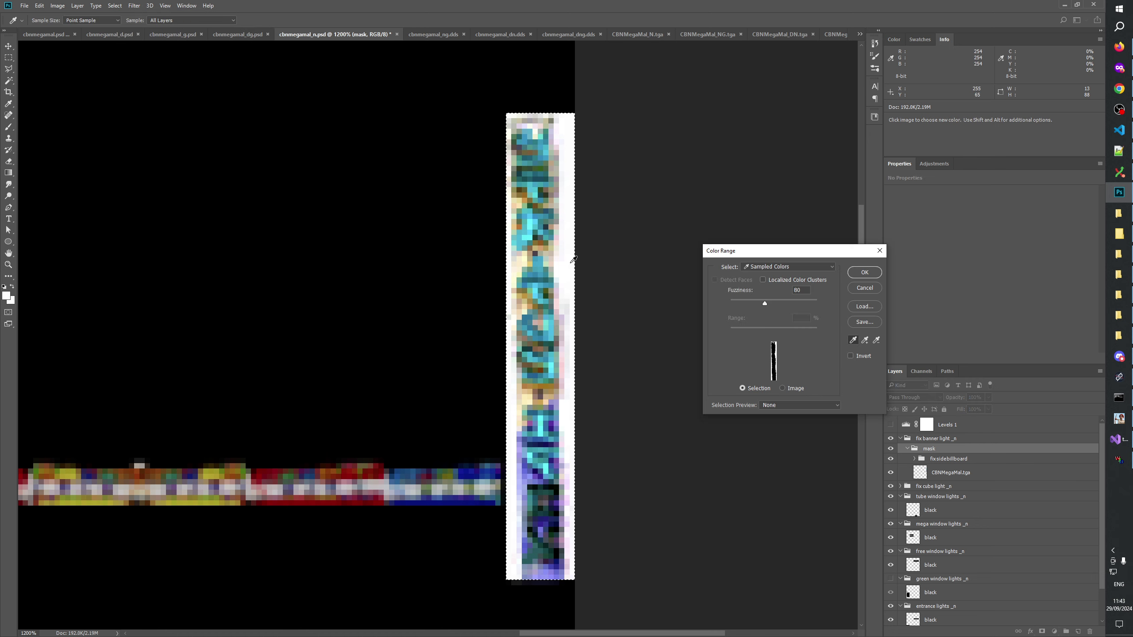
left_click_drag(765, 304, 817, 304)
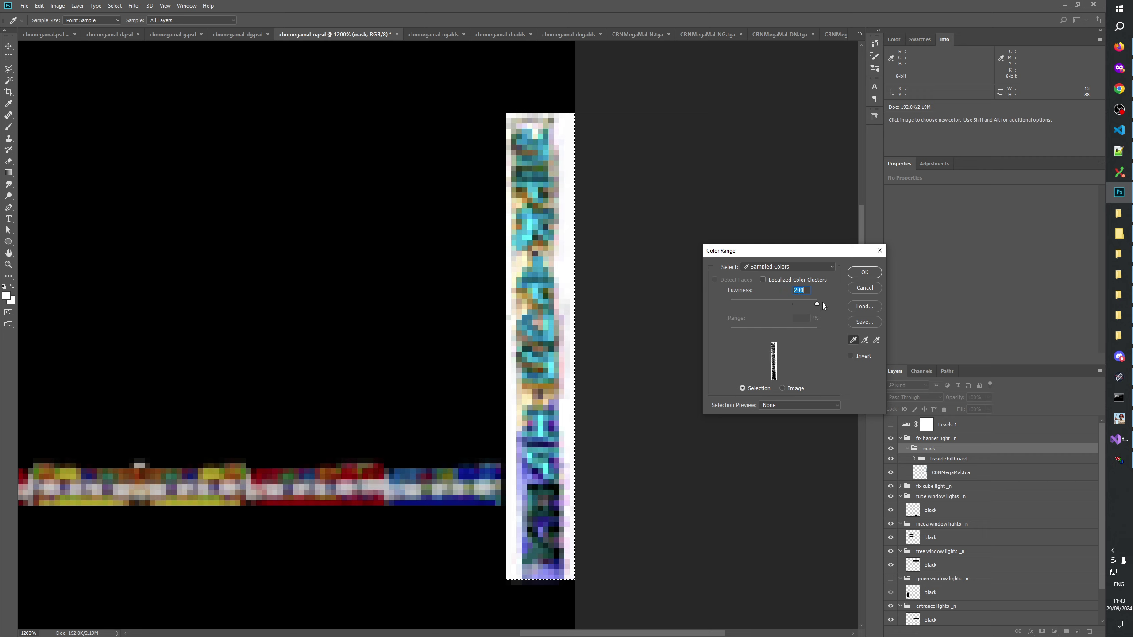
left_click(863, 272)
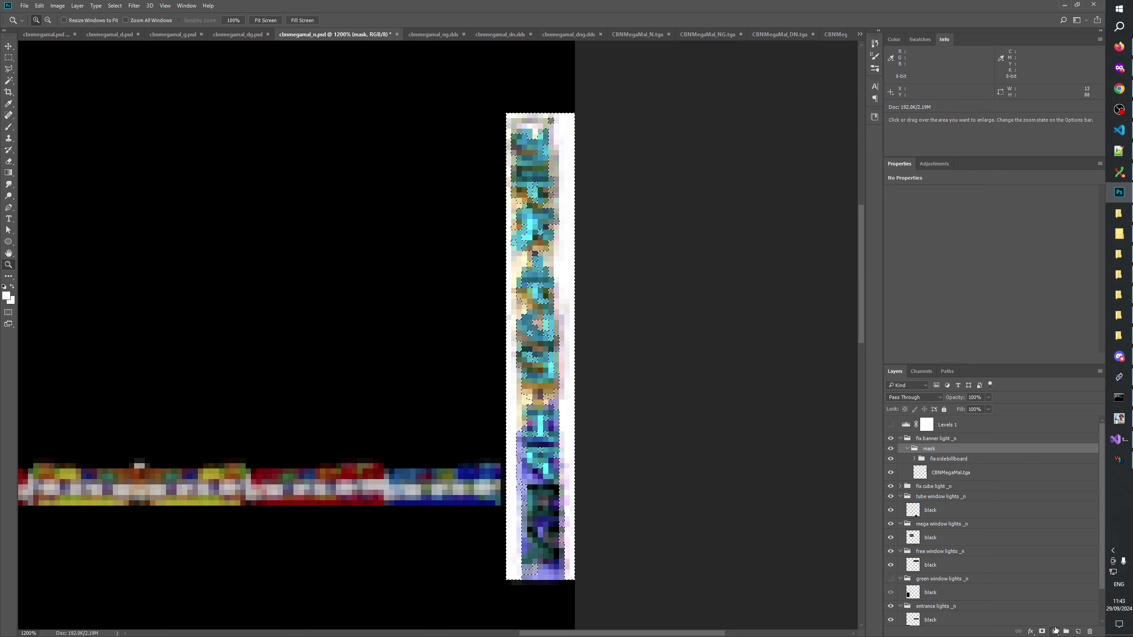
Add a layer mask from the selection to the mask group, invert the mask and return to the normal image view
left_click(1042, 631)
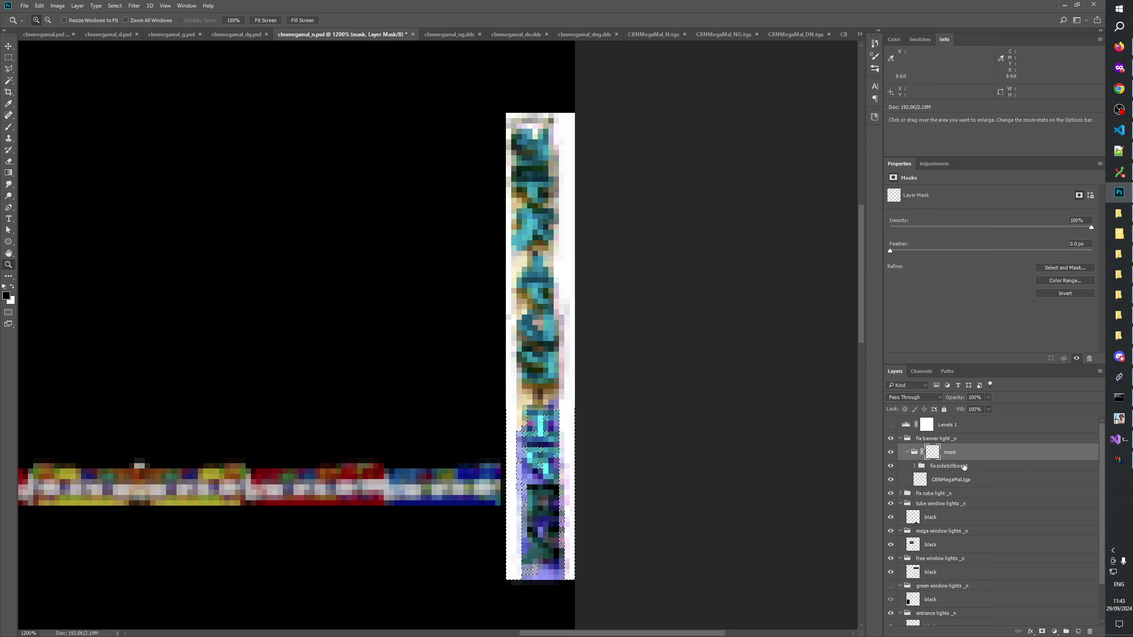
left_click(933, 453, "alt")
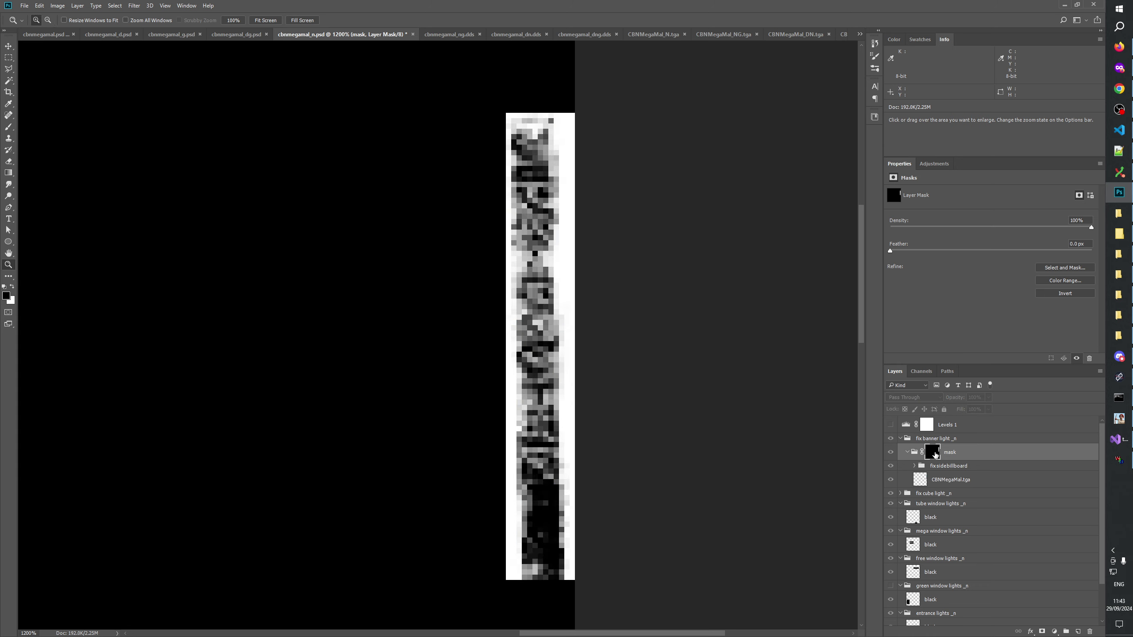
key("ctrl+i")
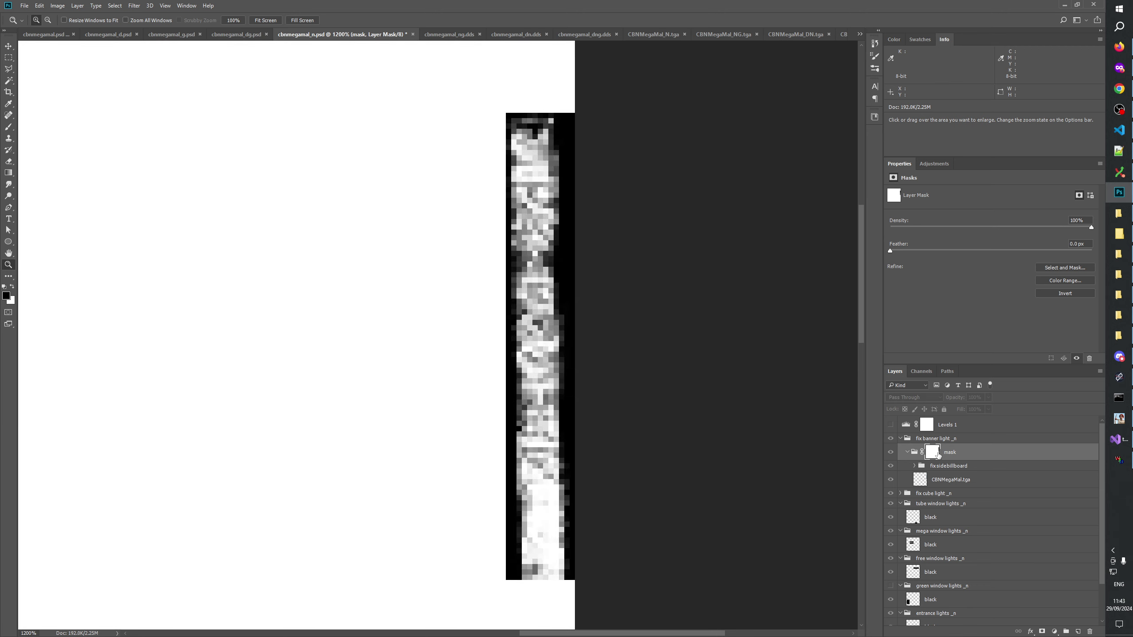
left_click(891, 452)
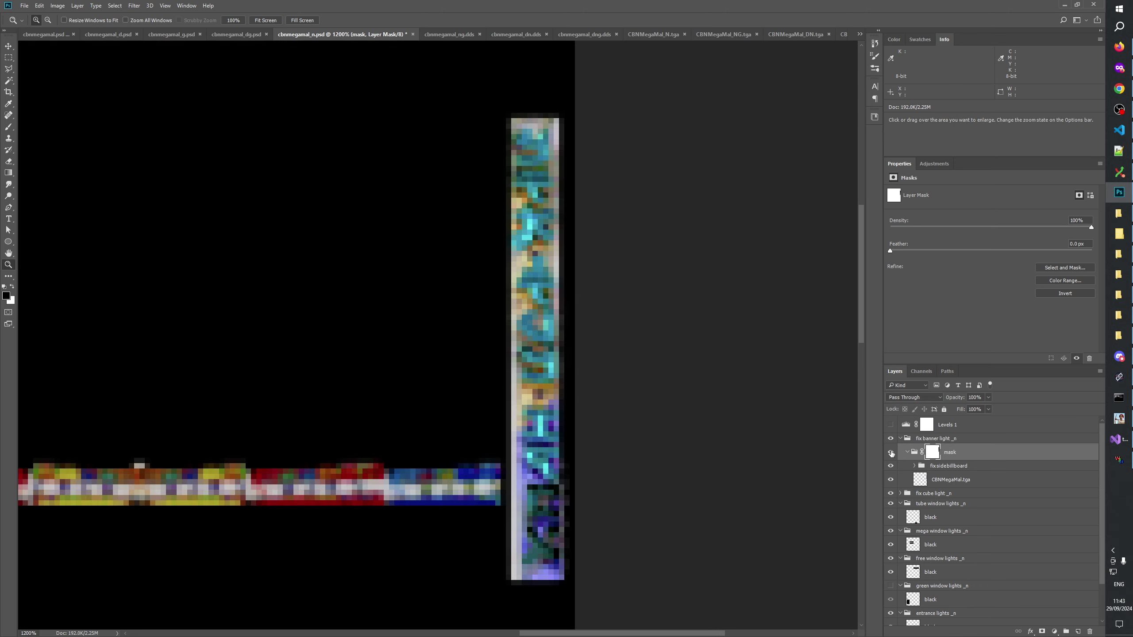
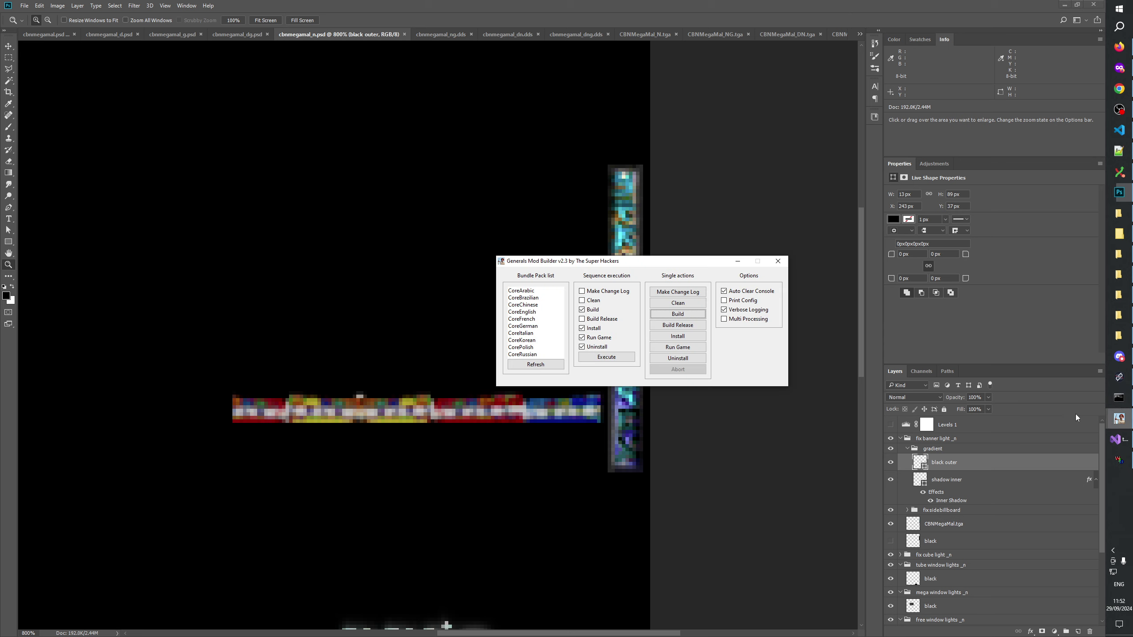
Build the mod in Generals Mod Builder and clear the loaded model from W3D Viewer
left_click(673, 315)
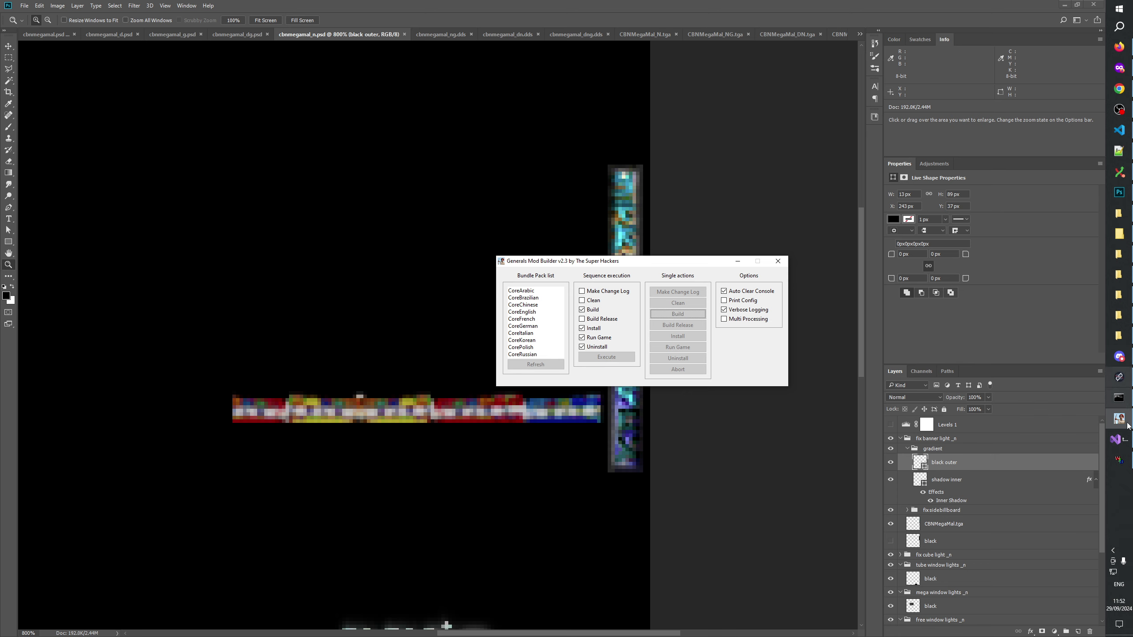
left_click(1121, 461)
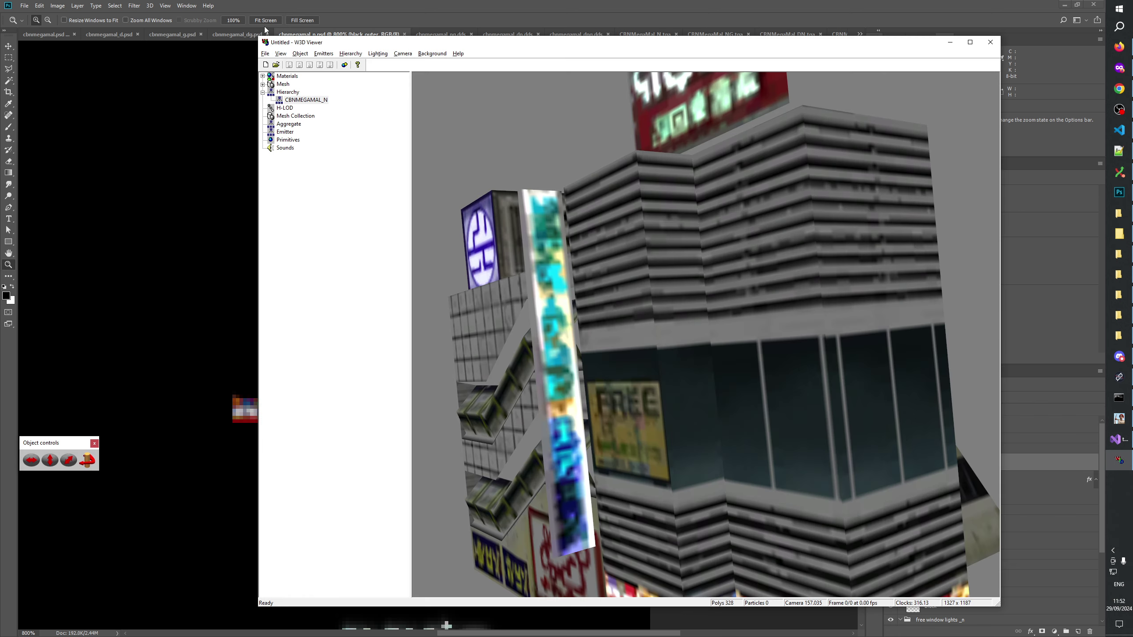
left_click(266, 66)
Browse the W3D folder for model files beginning with cb to load into W3D Viewer
left_click(276, 65)
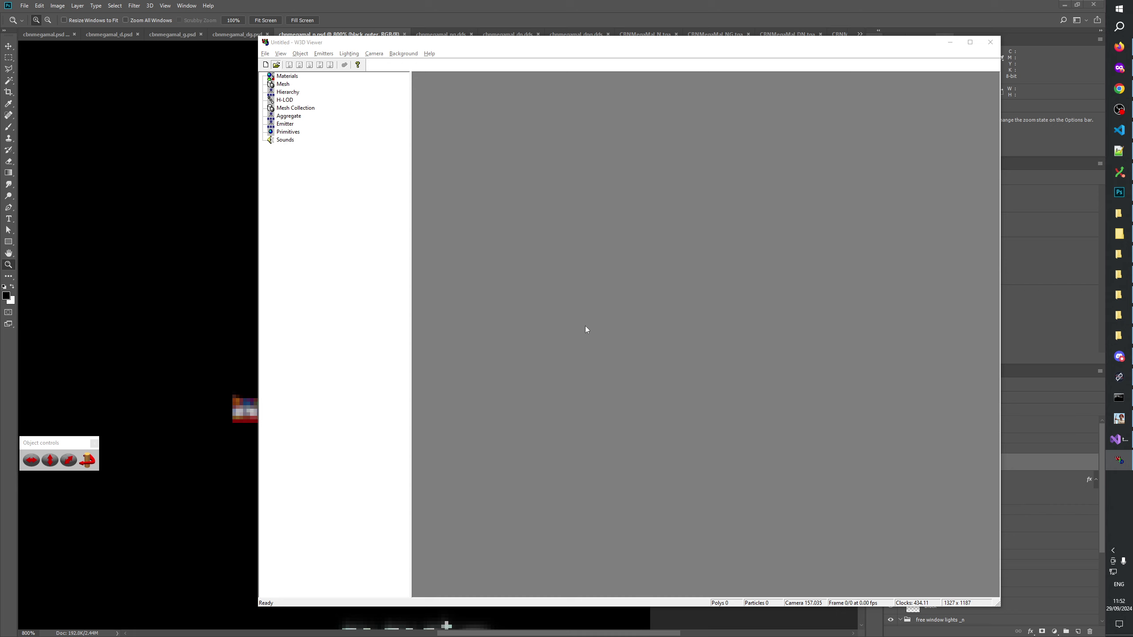
left_click(572, 392)
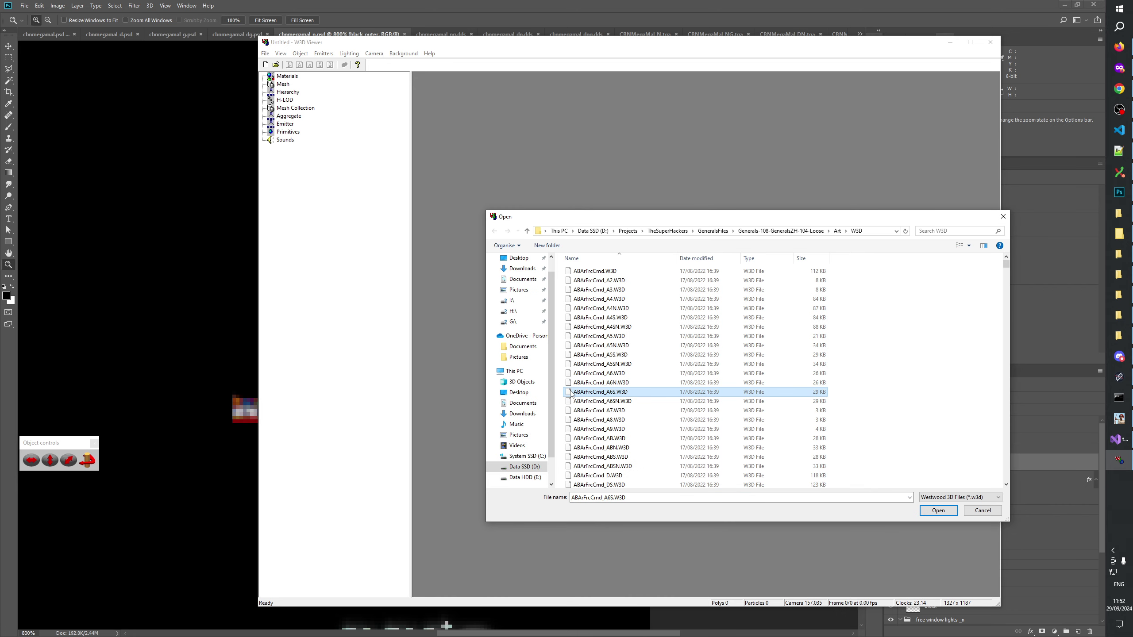
type("cb")
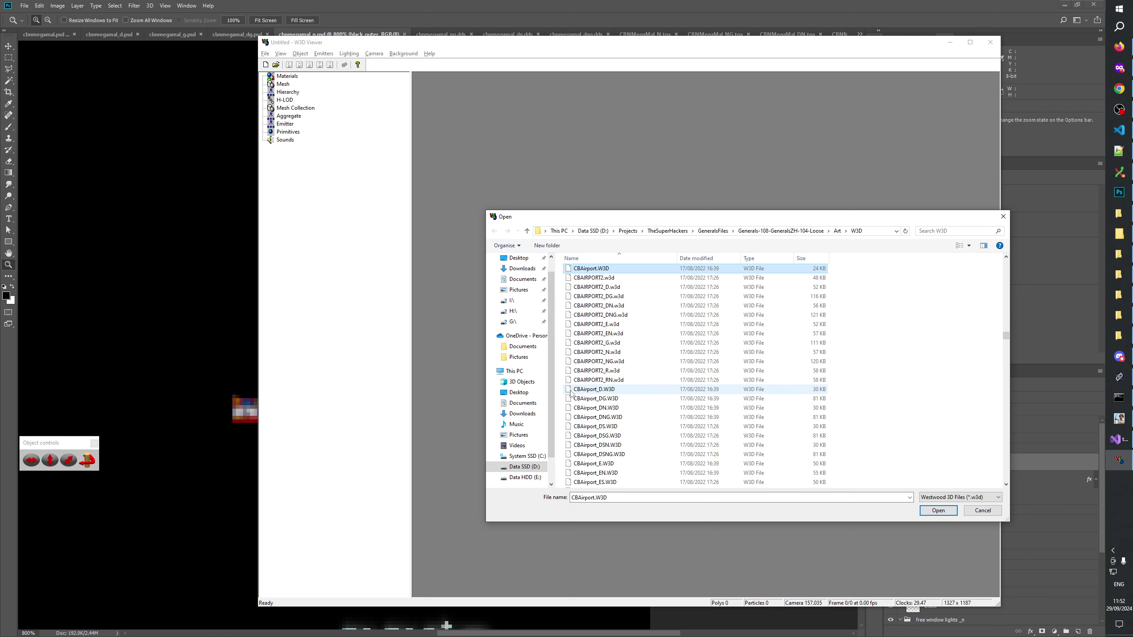
Load CBNMegaMal_N.W3D into the viewer and display its hierarchy model to examine the vertical side billboard
left_click(598, 381)
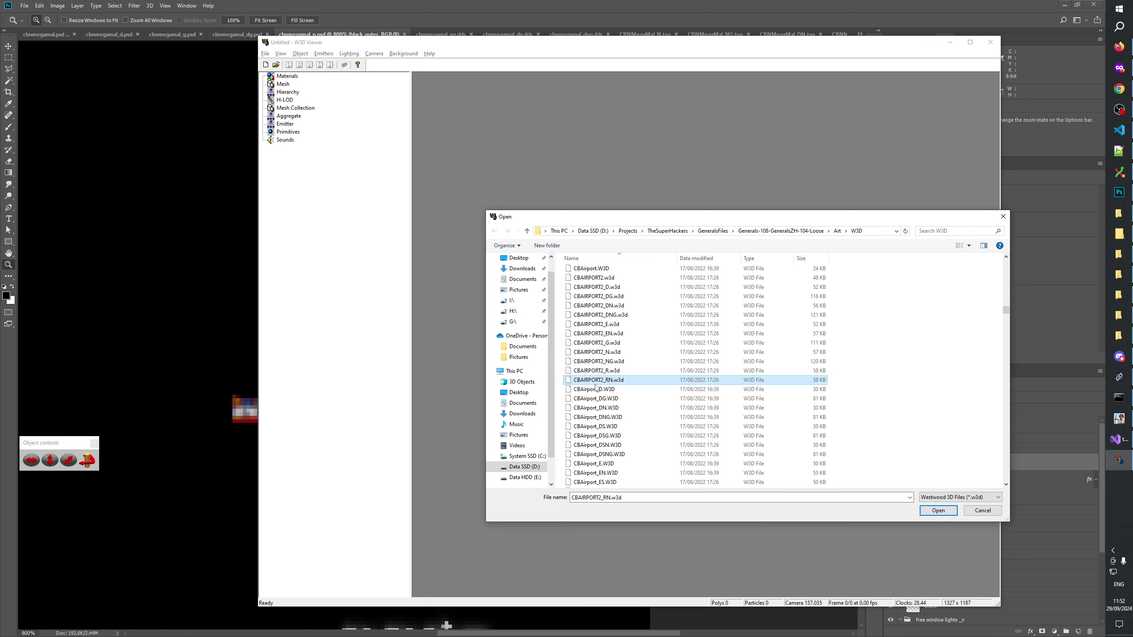
type("cbn")
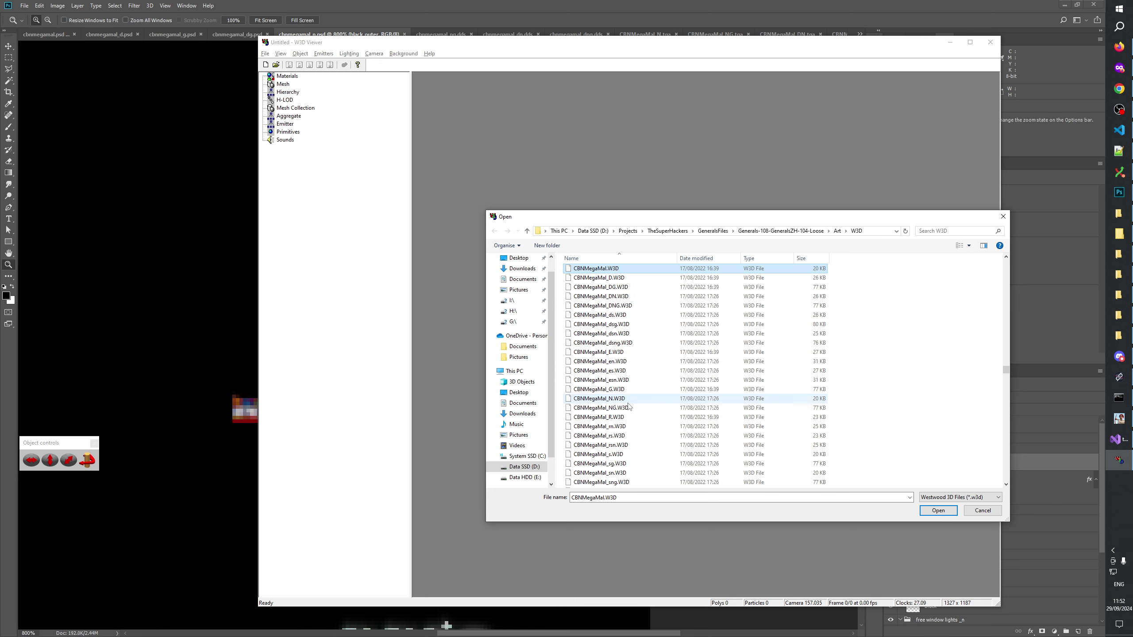
key("Return")
left_click(263, 92)
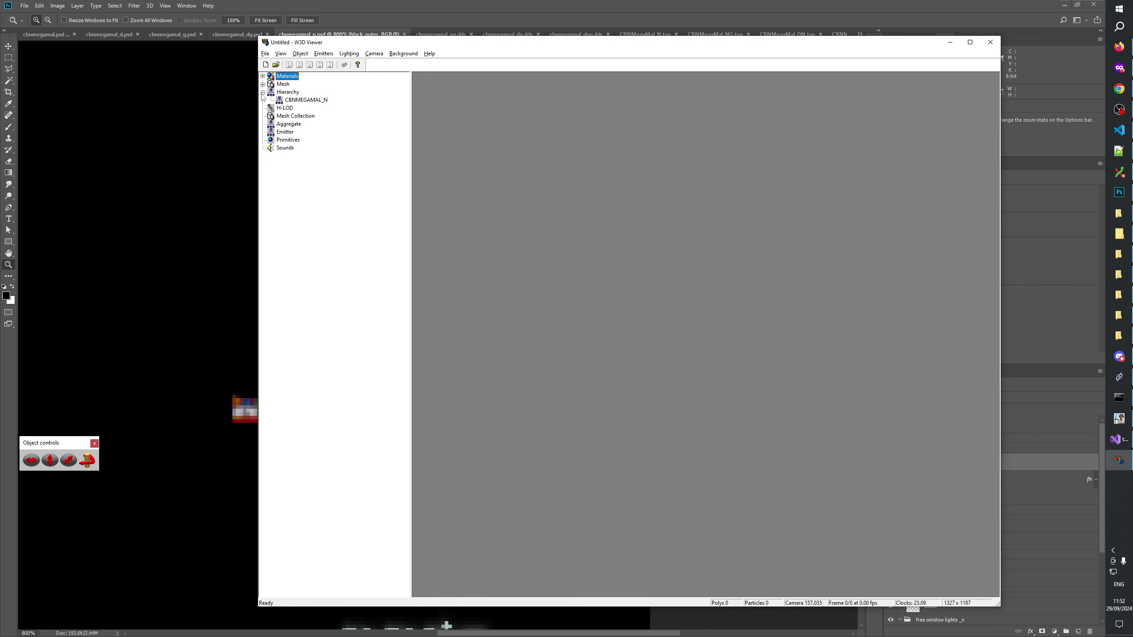
left_click(263, 92)
left_click(263, 92)
left_click(306, 99)
left_click_drag(695, 244, 563, 401)
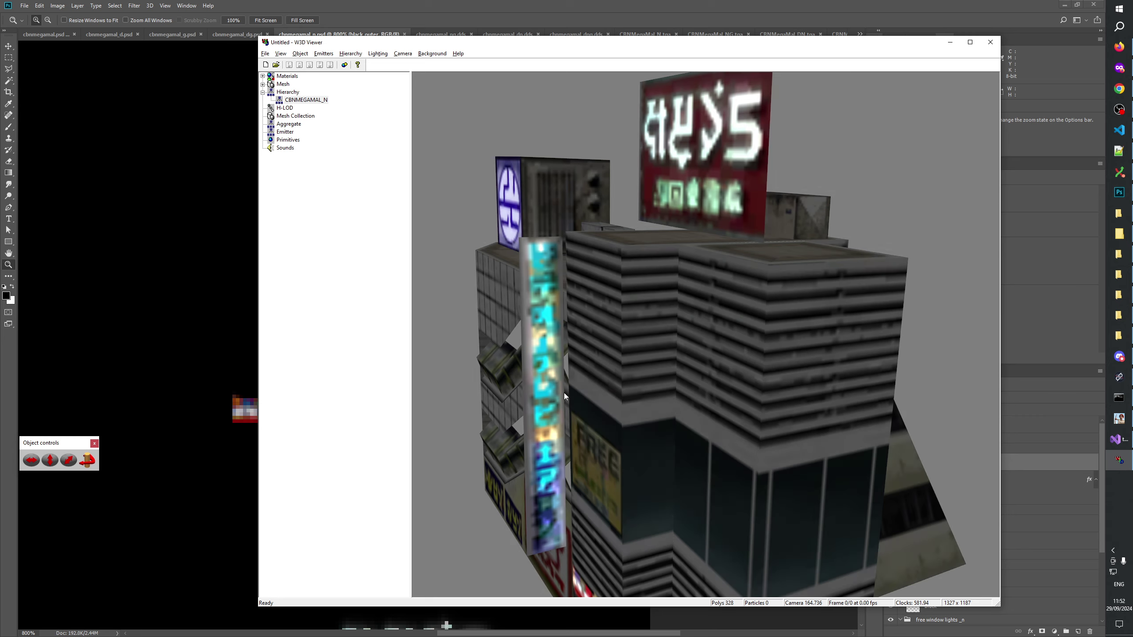
left_click_drag(563, 393, 535, 134)
left_click(494, 5)
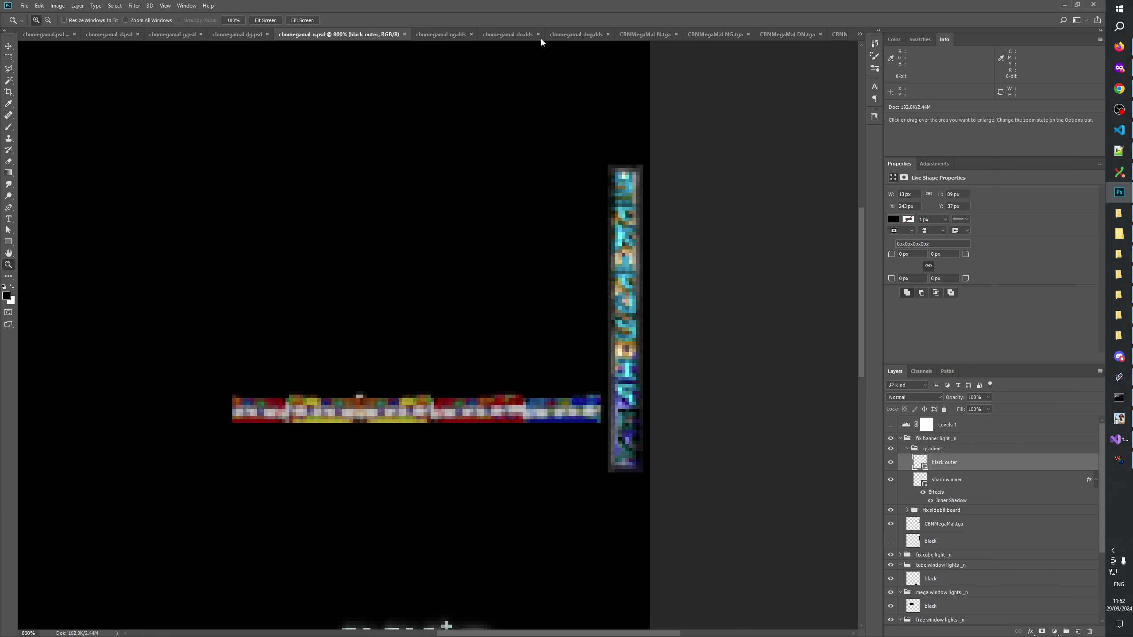
Load CBNMegaMal.W3D as well and display its hierarchy model to examine the daytime look of the side billboard
left_click(1119, 460)
left_click(276, 64)
left_click(591, 338)
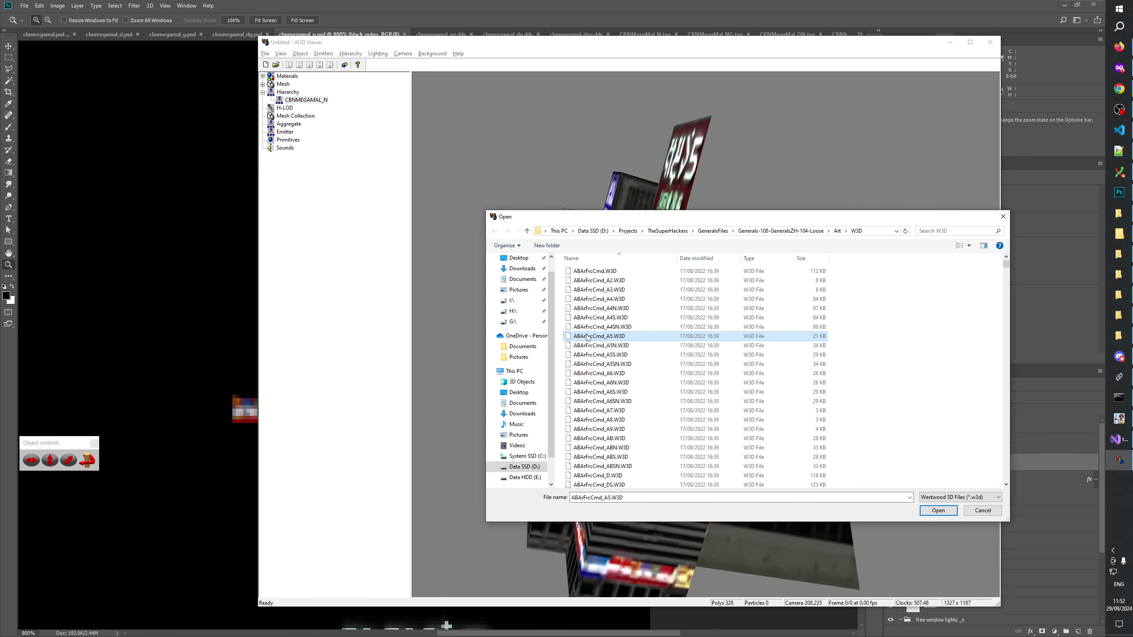
type("cb")
left_click(591, 324)
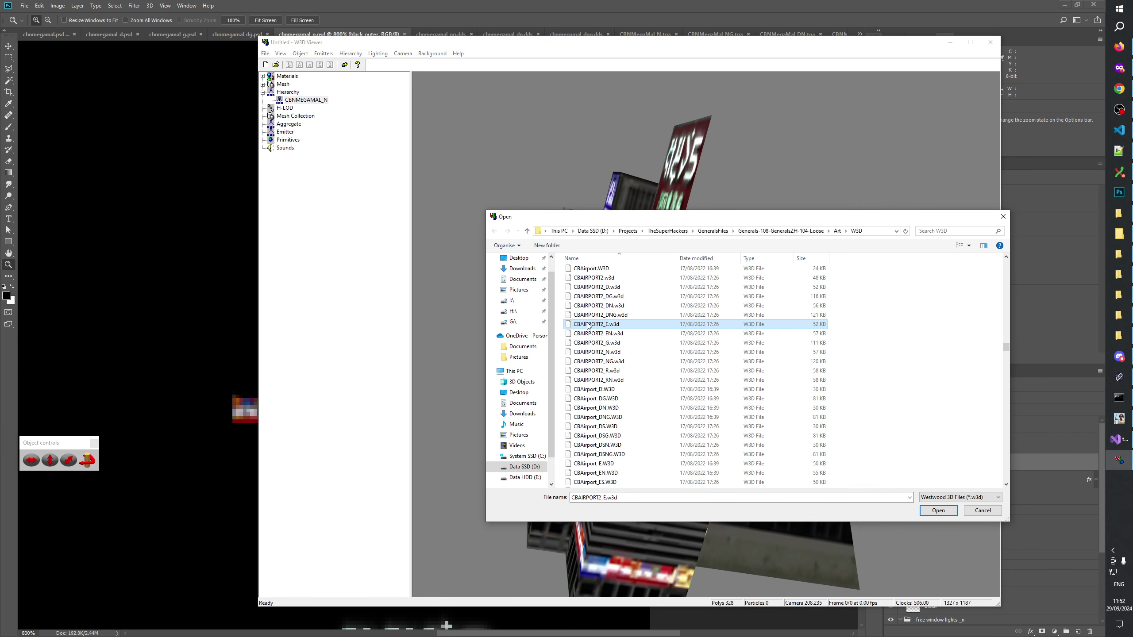
type("cbn")
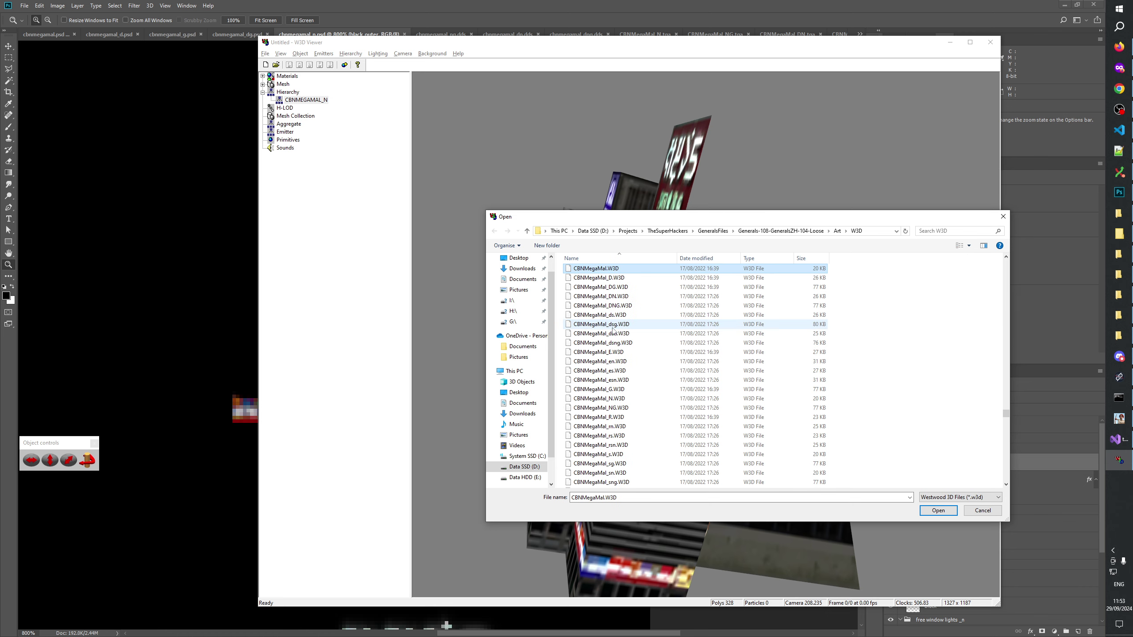
key("Return")
left_click(303, 100)
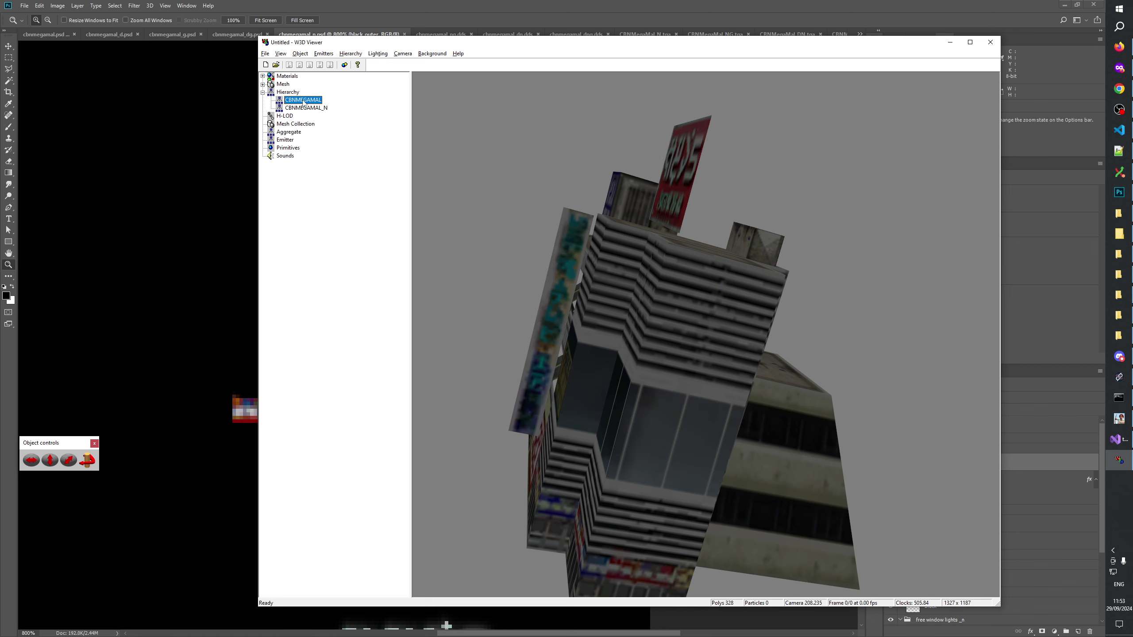
left_click_drag(576, 338, 565, 282)
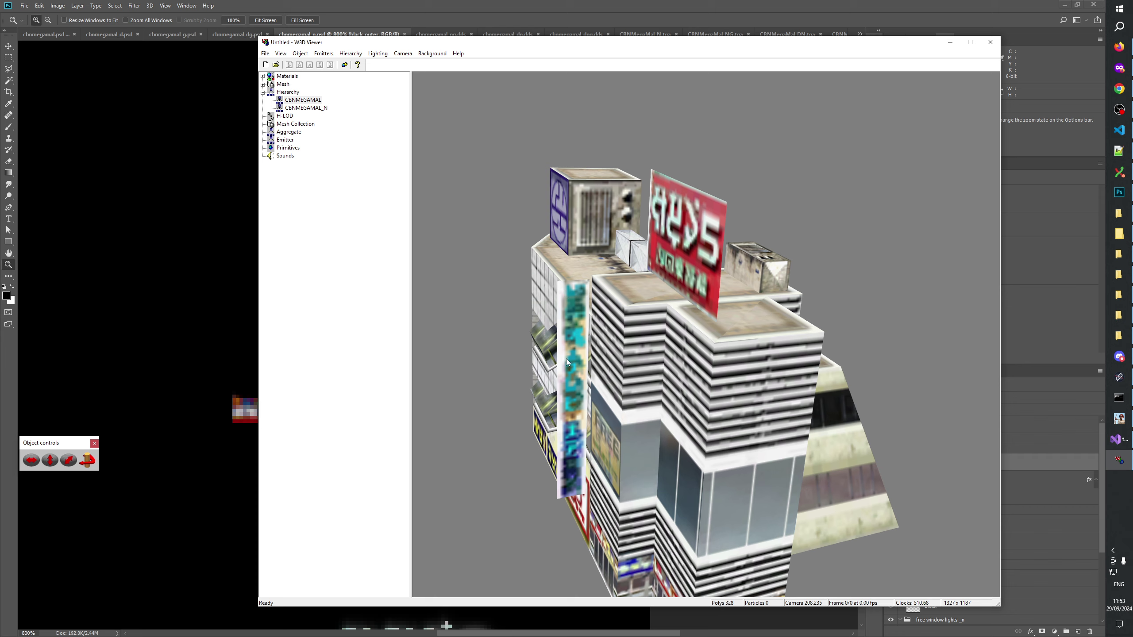
left_click_drag(566, 359, 568, 364)
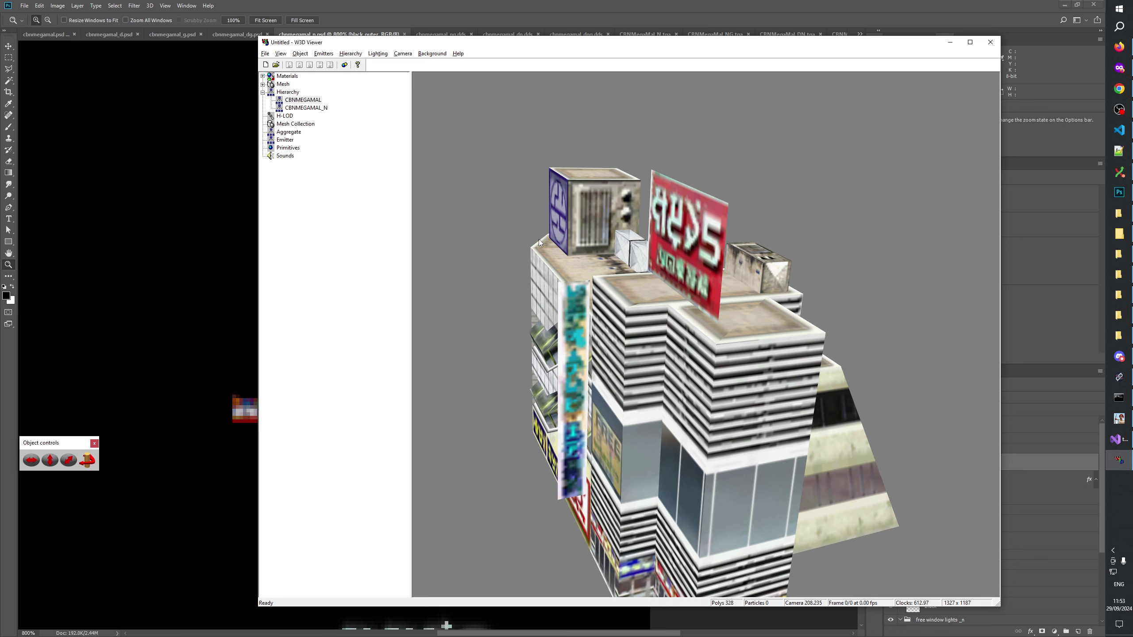
Switch to Photoshop and create a new layer above clean edges in the fix side billboard group of cbnmegamal.psd
left_click(753, 3)
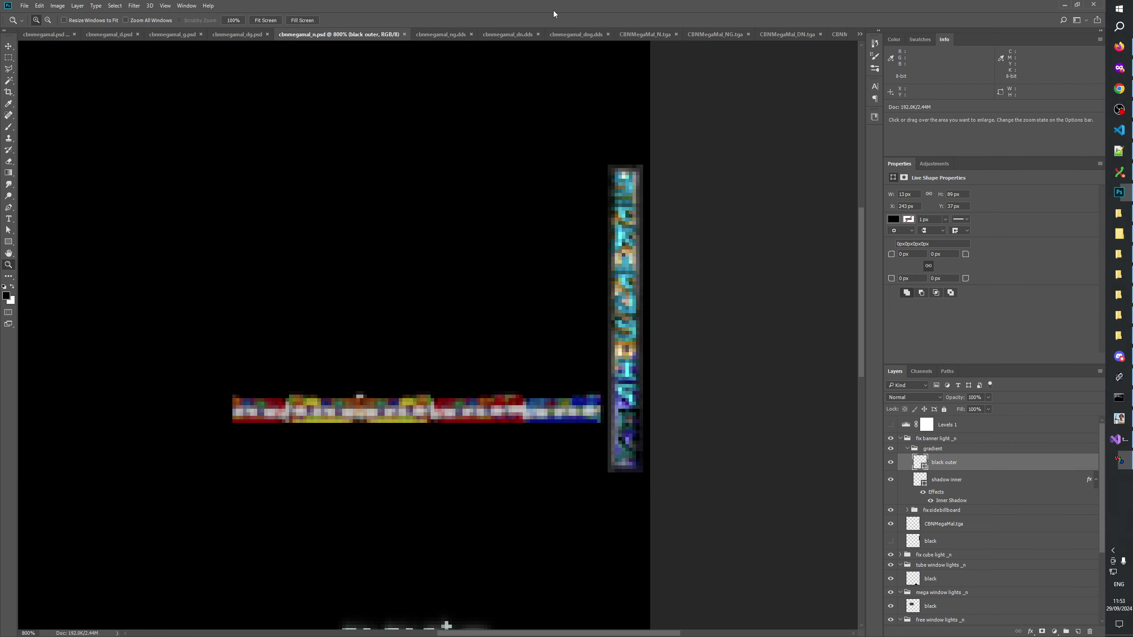
left_click(47, 35)
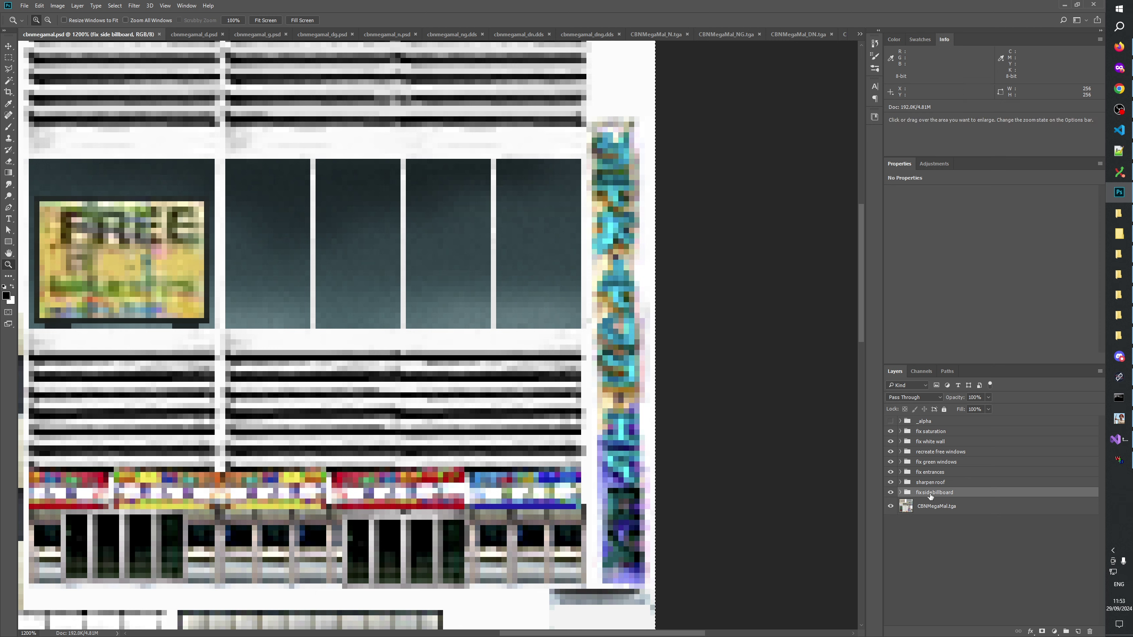
left_click(900, 492)
left_click(899, 508)
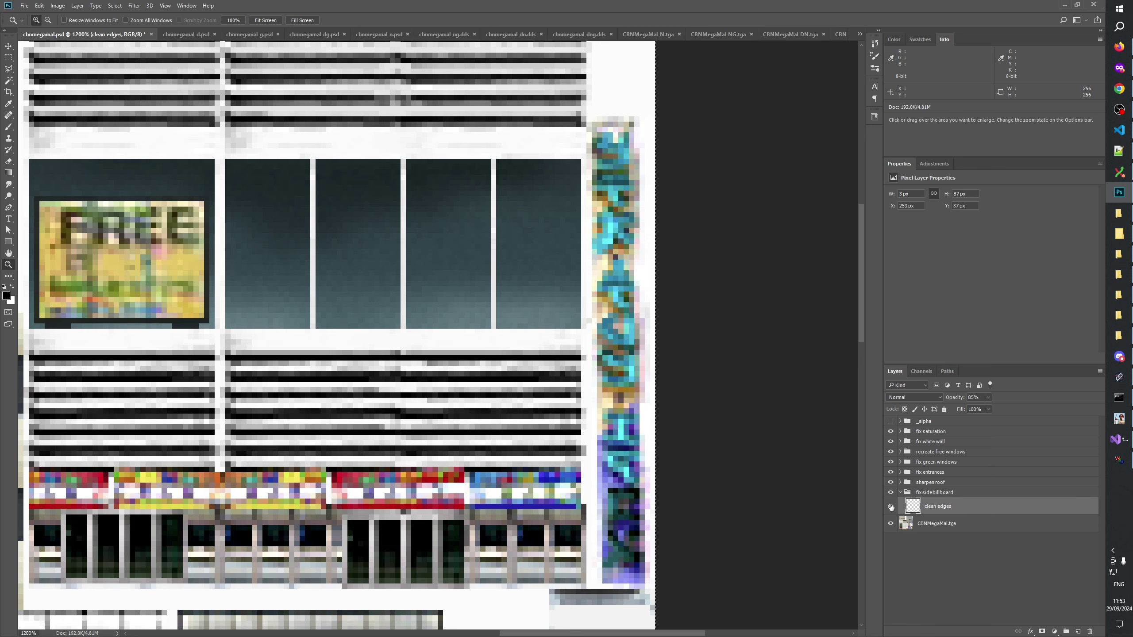
left_click(1078, 631)
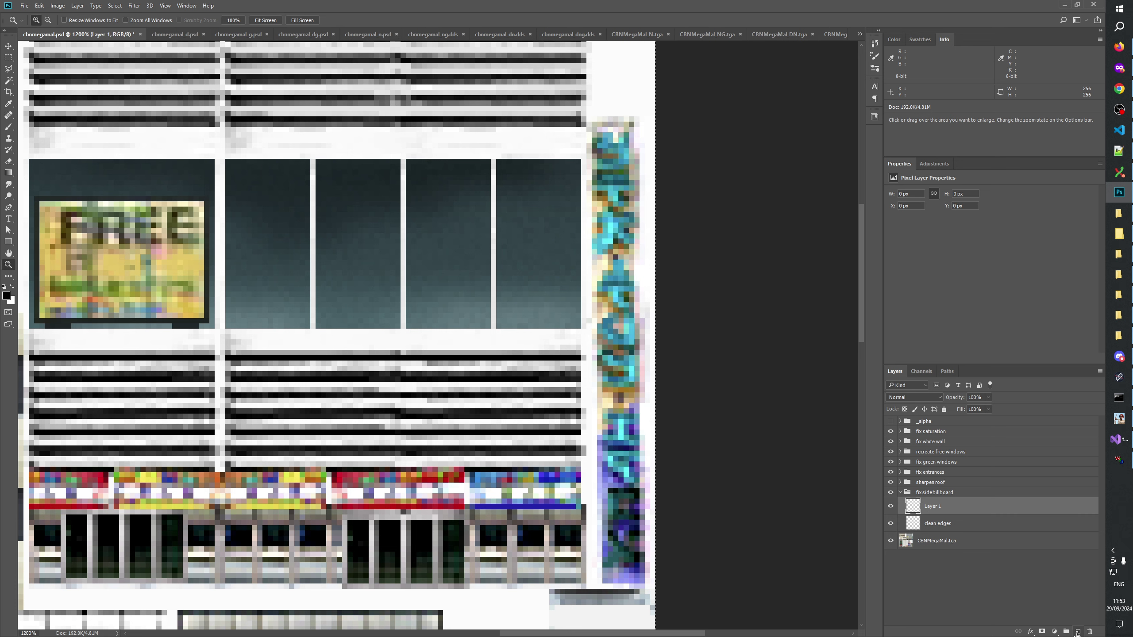
Sample the pale yellow from the side billboard and select a 12 by 89 px rectangle covering the whole billboard
key("m")
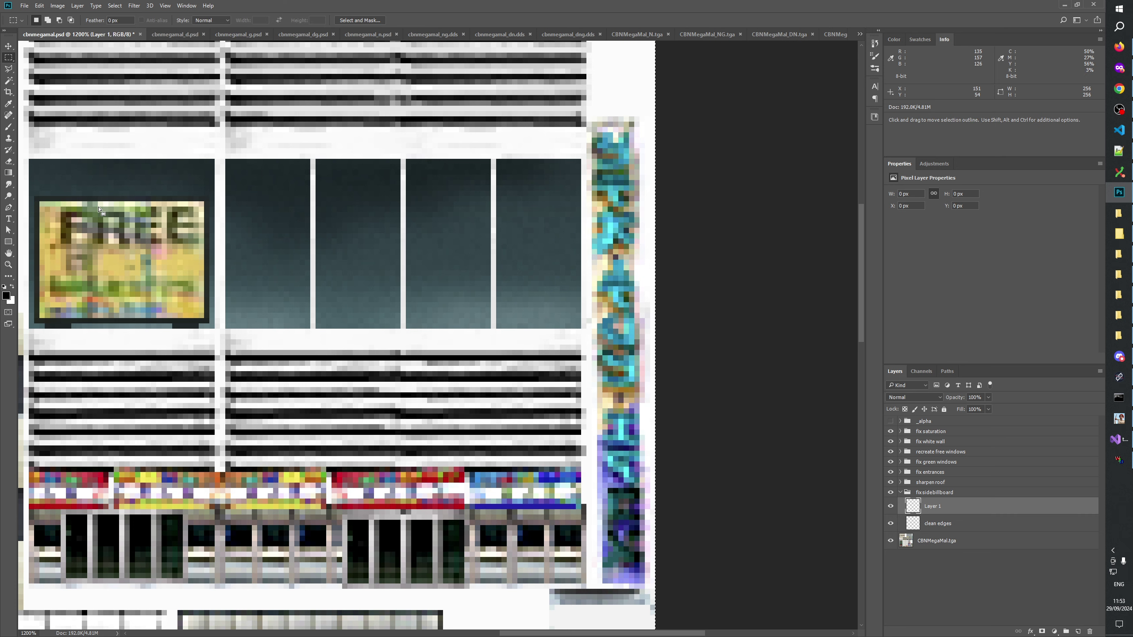
left_click(8, 104)
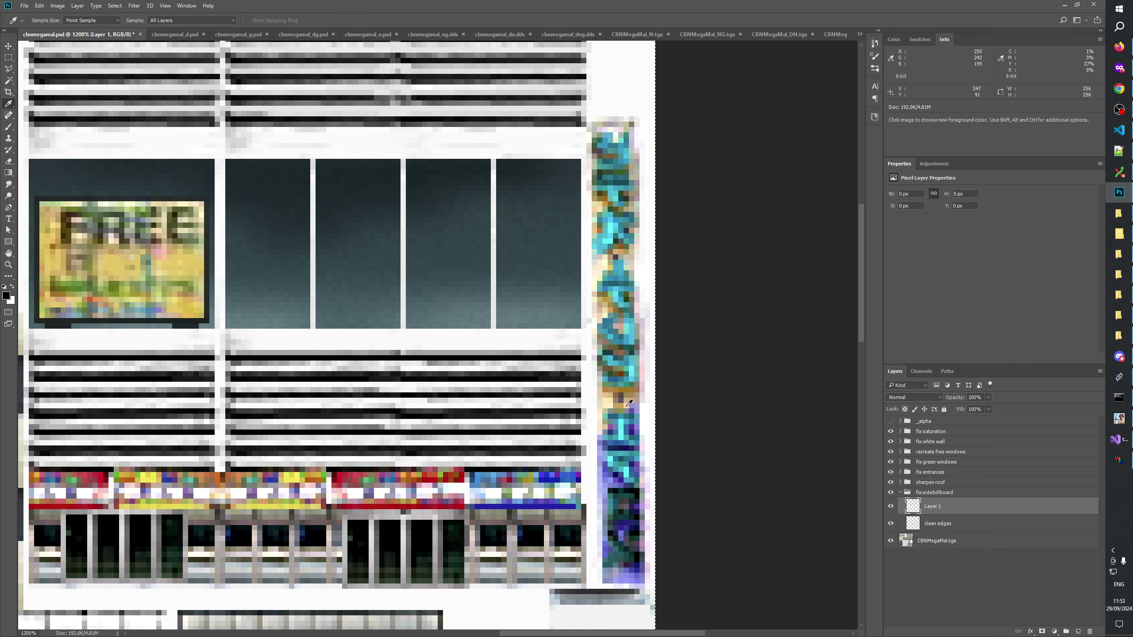
left_click(611, 399)
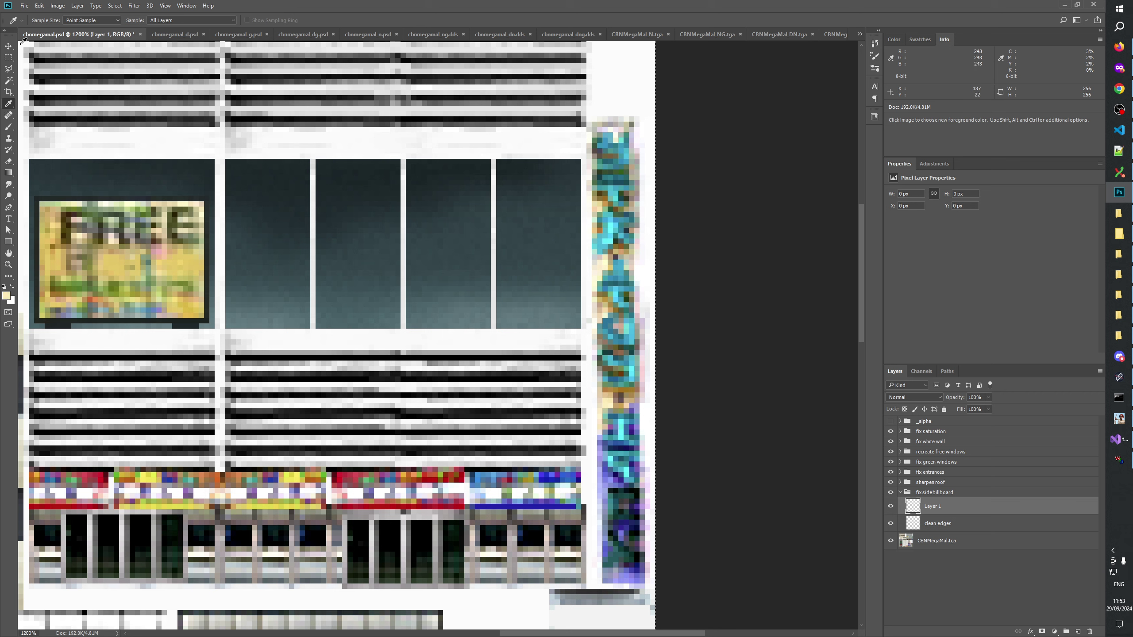
left_click(8, 57)
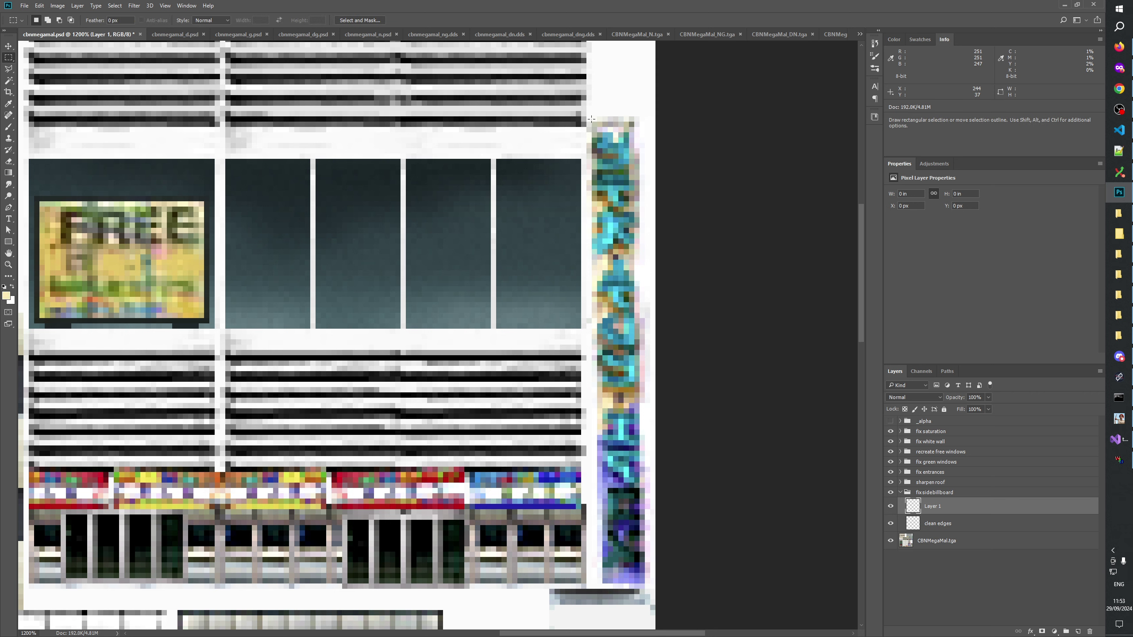
left_click_drag(588, 117, 646, 587)
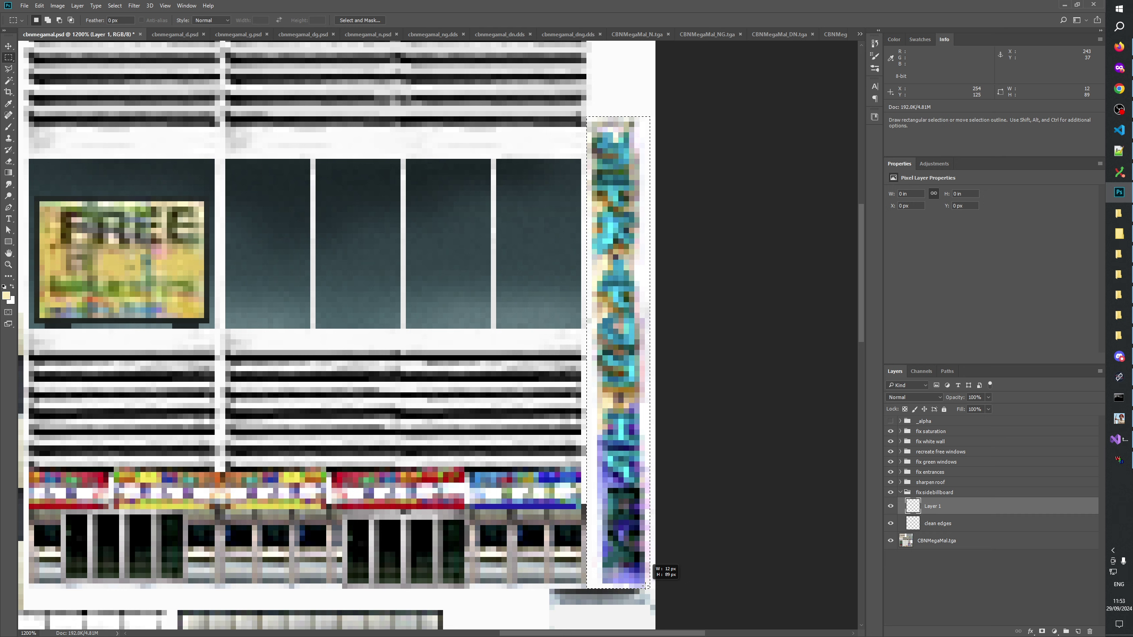
left_click_drag(646, 587, 647, 587)
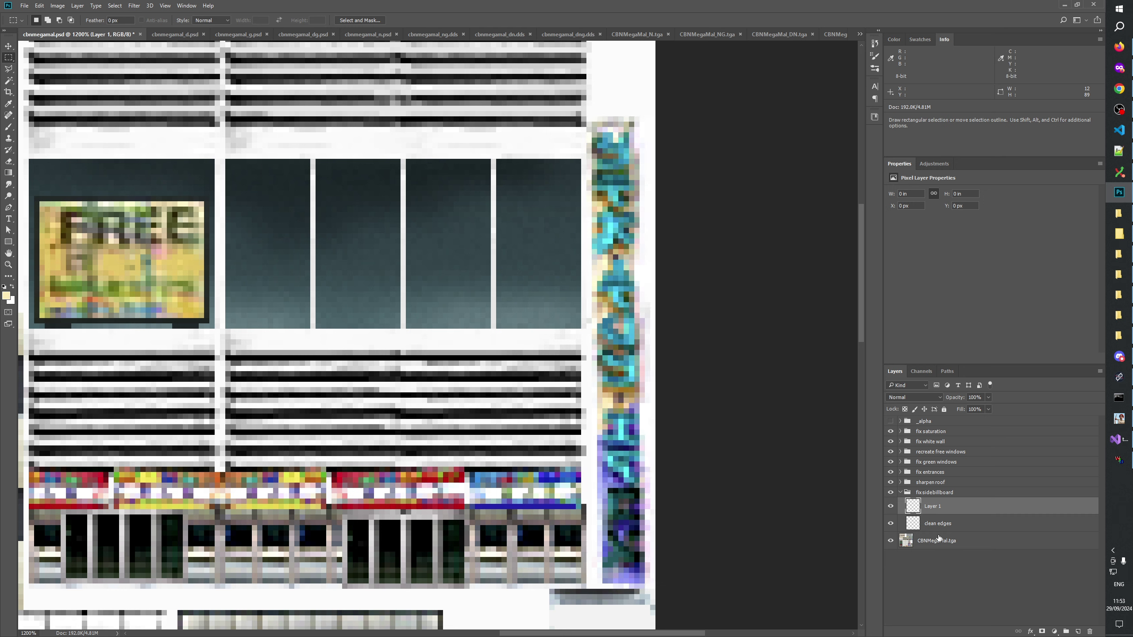
Rename the new layer in the fix side billboard group as yellow
double_click(933, 507)
type("yellow")
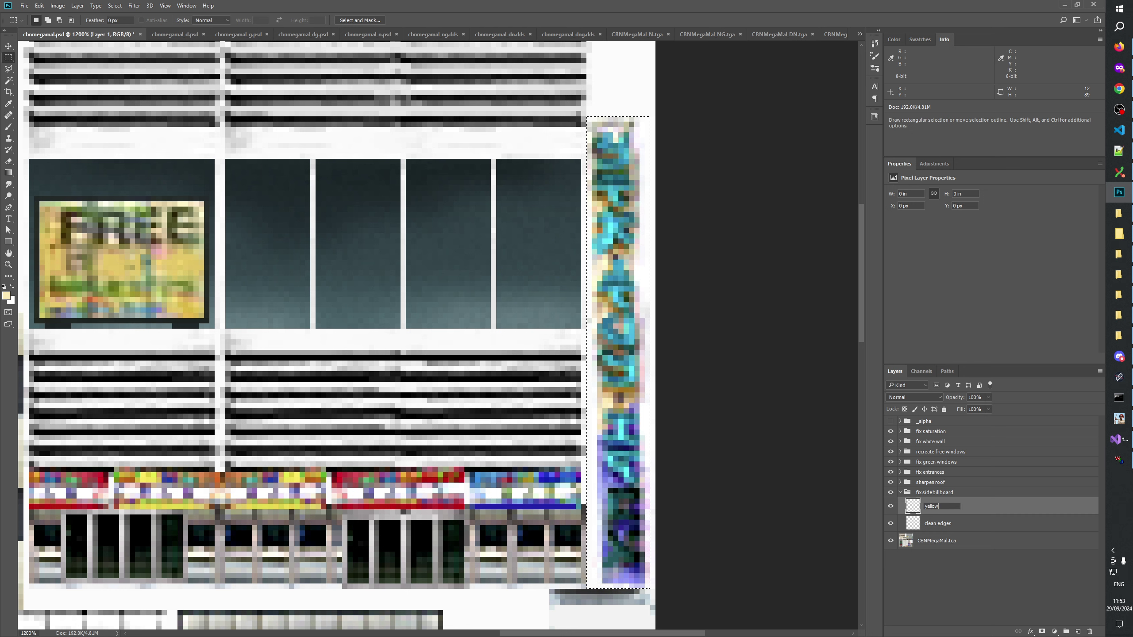
key("Return")
Fill the selected billboard area with the sampled pale yellow, deselect, and set the layer's blend mode to Darken
key("alt+BackSpace")
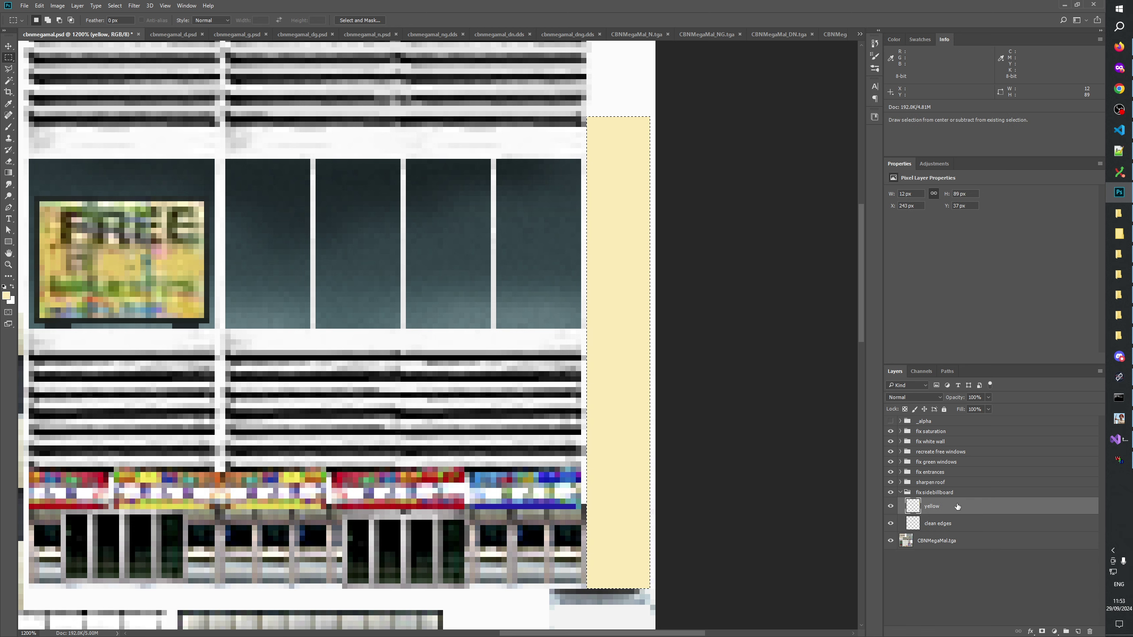
key("ctrl+d")
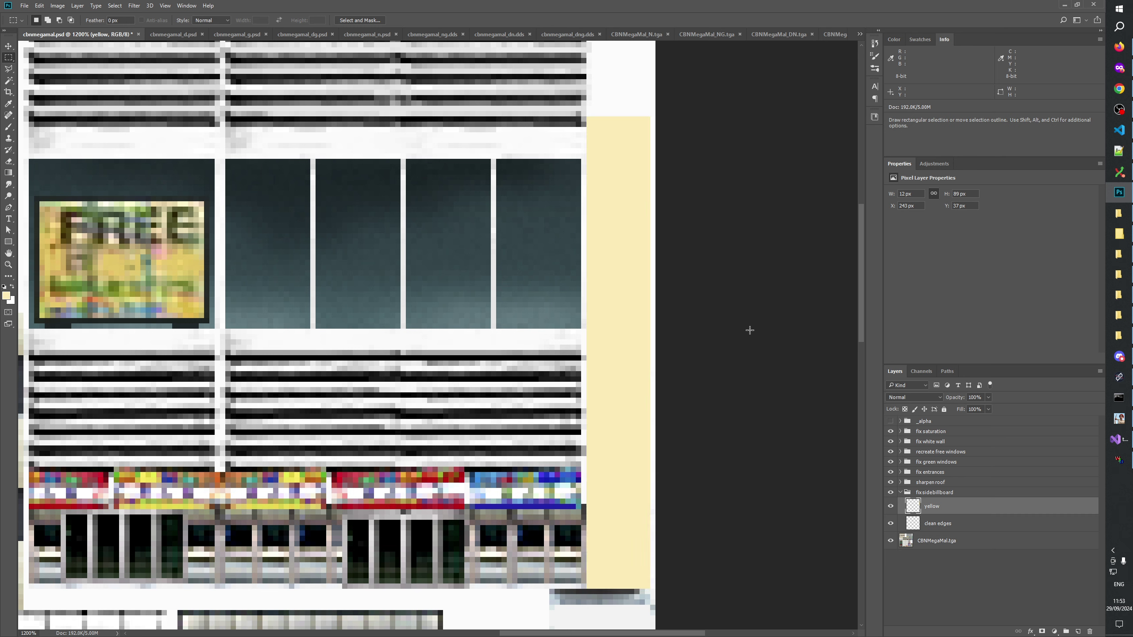
left_click(912, 396)
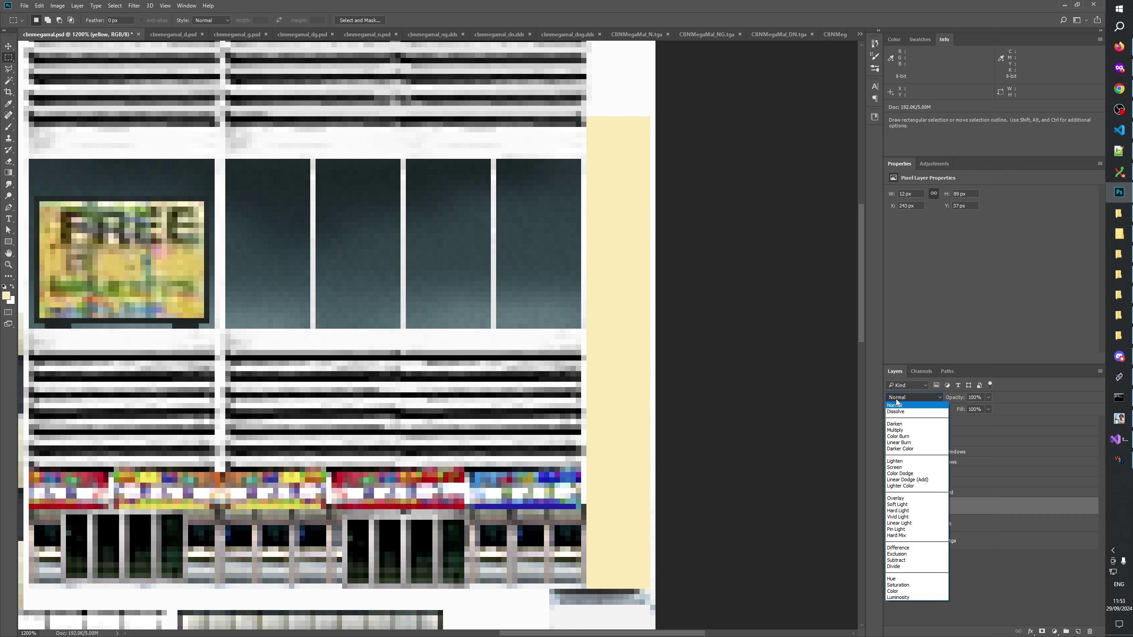
left_click(899, 425)
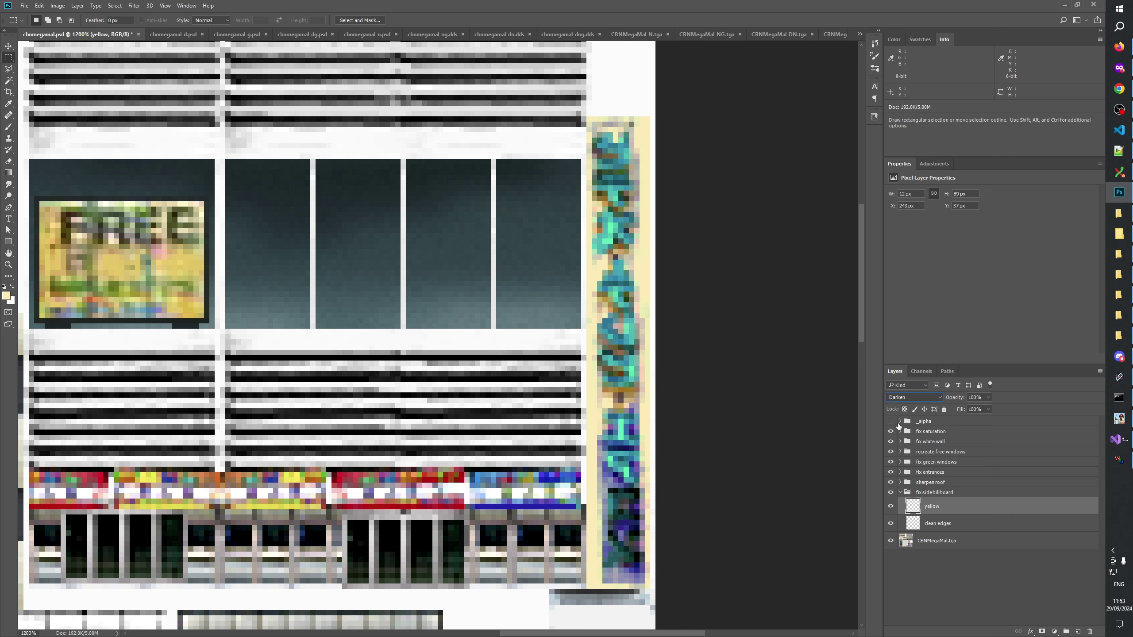
Toggle the yellow layer's visibility repeatedly to compare the side billboard with and without the tint
left_click(891, 508)
left_click(891, 507)
left_click(891, 507)
left_click(891, 507)
left_click(891, 507)
left_click(891, 507)
left_click(891, 507)
left_click(891, 507)
left_click(891, 507)
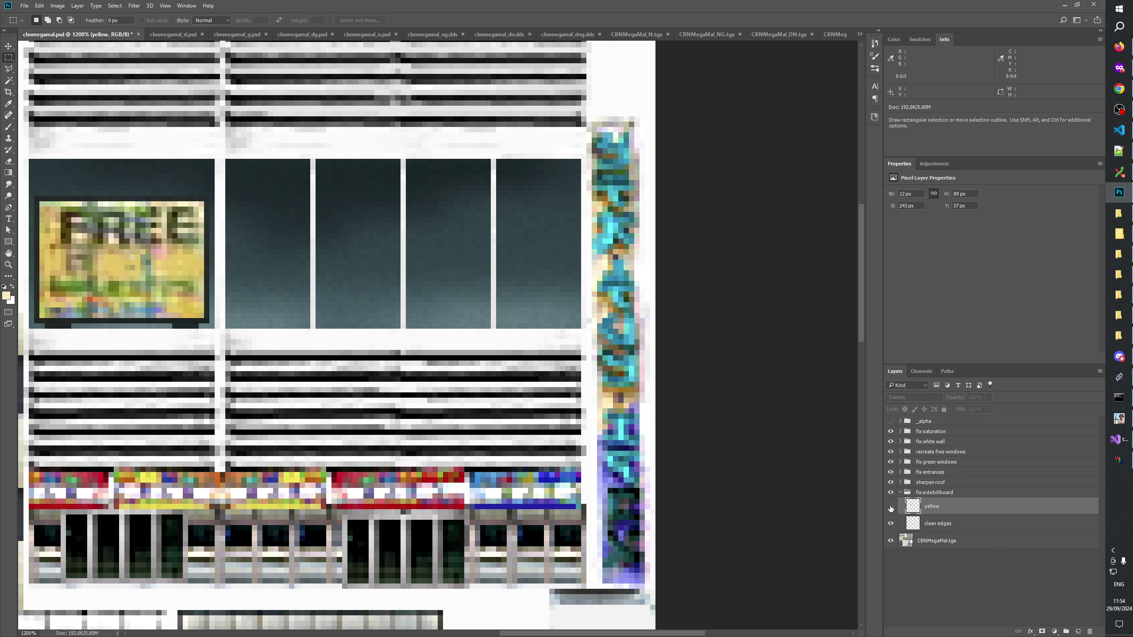
left_click(891, 508)
left_click(891, 508)
left_click(891, 508)
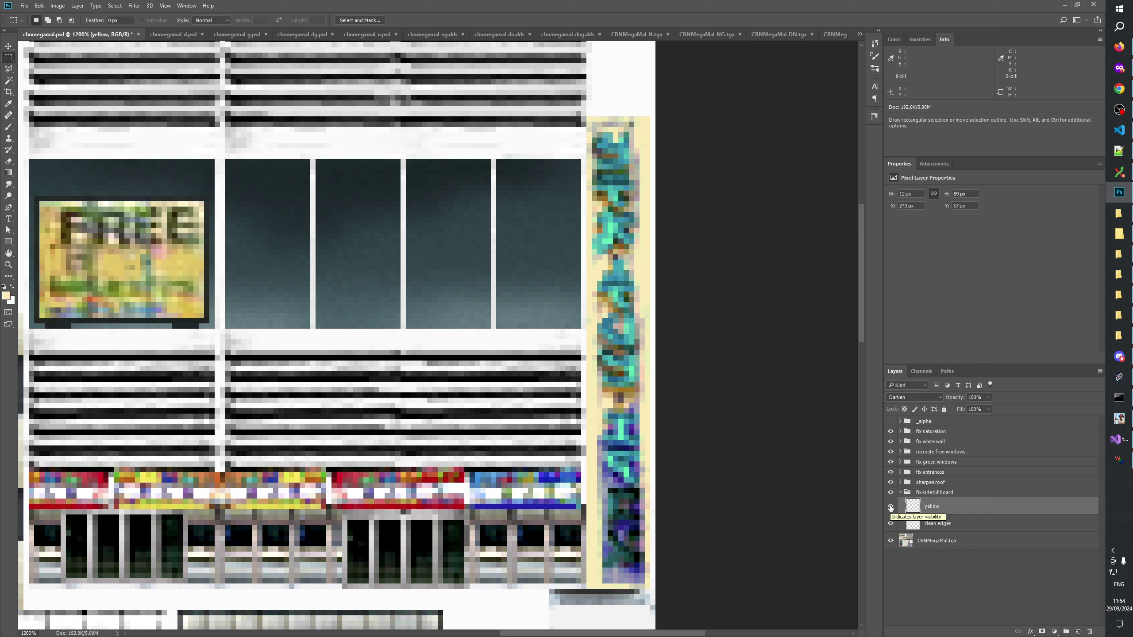
left_click(891, 507)
left_click(891, 508)
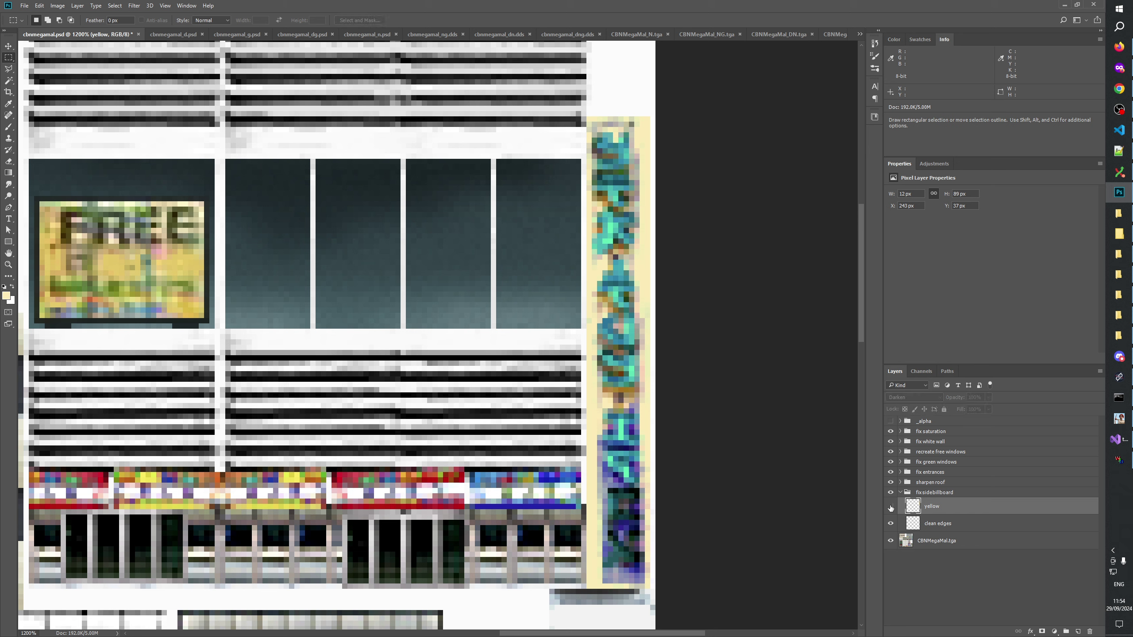
left_click(891, 507)
left_click(891, 507)
left_click(891, 507)
left_click(891, 507)
left_click(890, 507)
left_click(891, 507)
Select the lettering strips inside the side billboard and mask them out of the yellow layer with an inverted layer mask
left_click_drag(597, 125, 628, 308)
left_click(621, 111)
left_click_drag(613, 298, 623, 418)
key("alt")
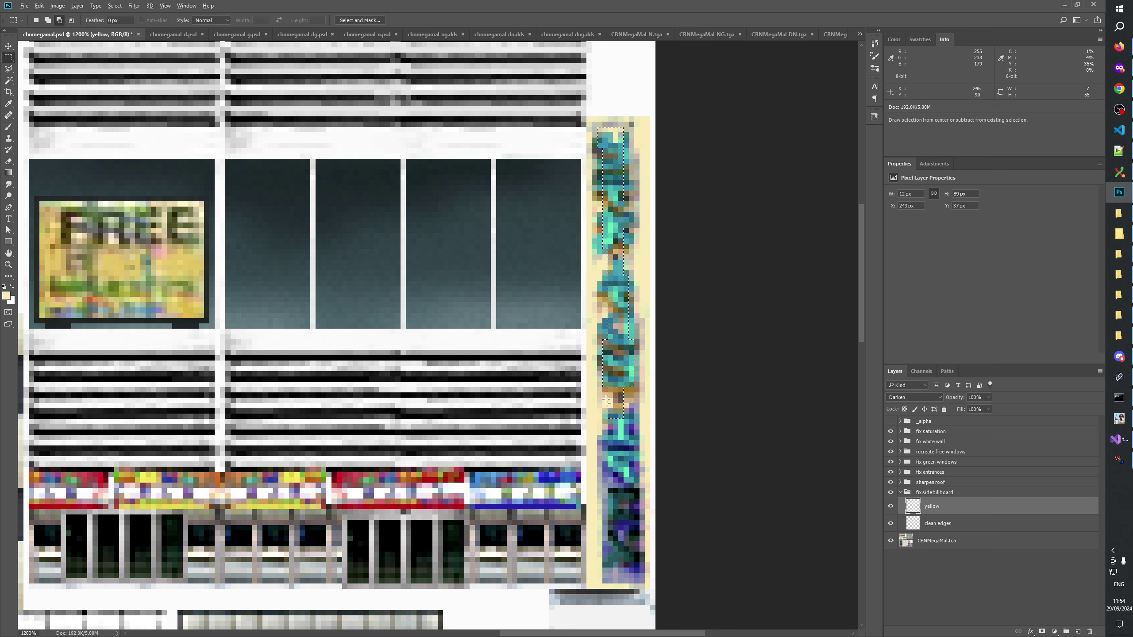
left_click_drag(614, 413, 634, 573)
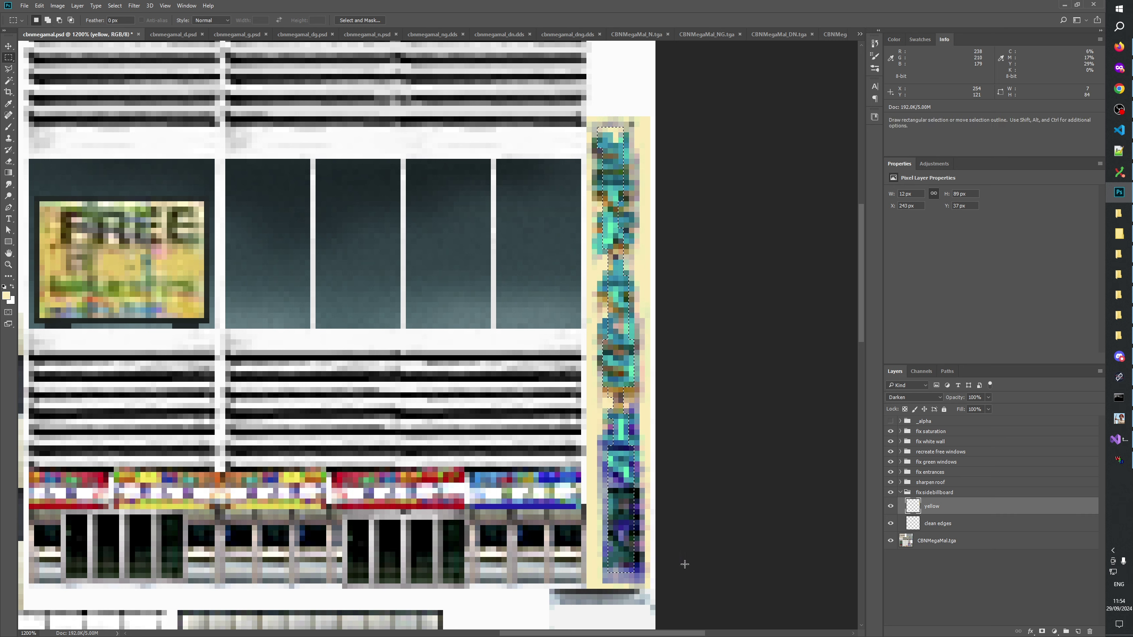
left_click(1041, 631)
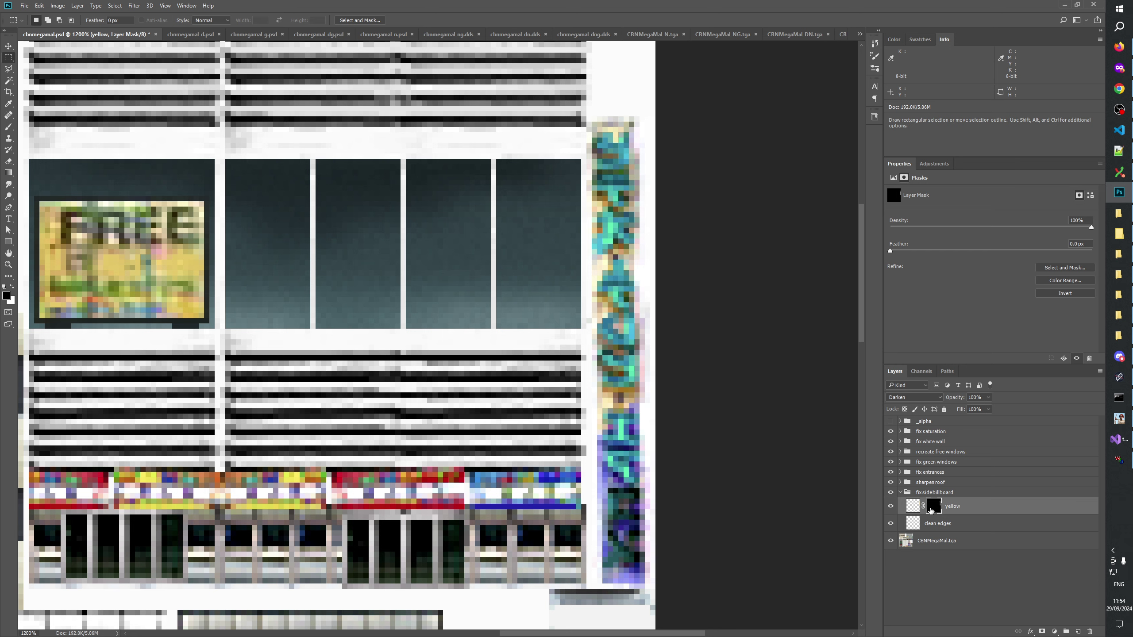
key("ctrl+i")
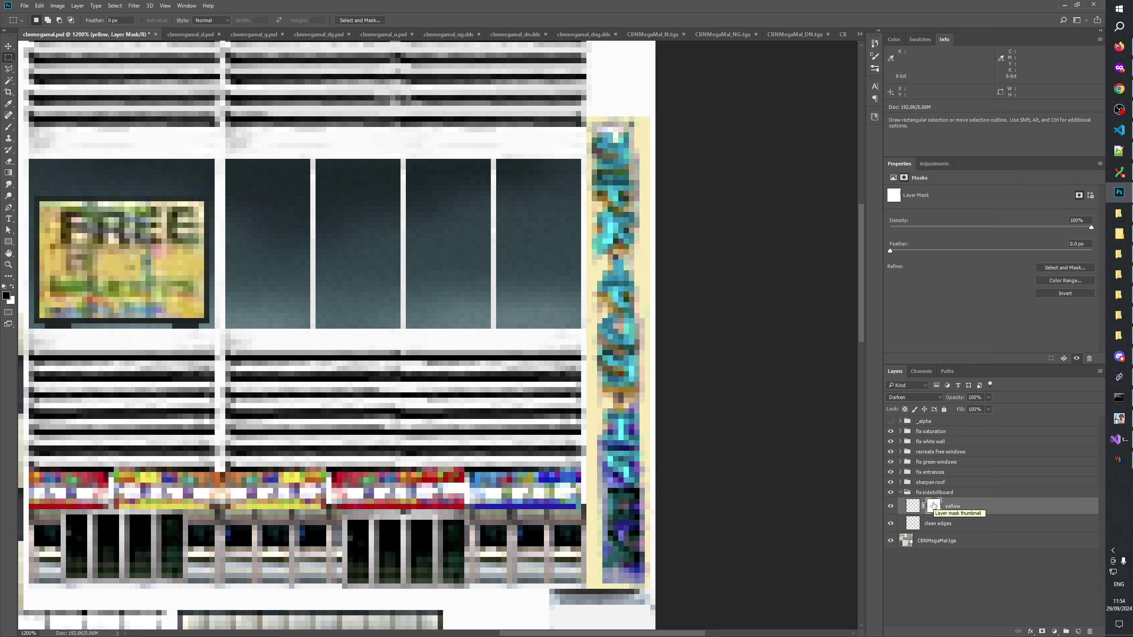
Compare the side billboard with the yellow layer's mask disabled and enabled, and with the layer shown and hidden
right_click(934, 506)
left_click(958, 511)
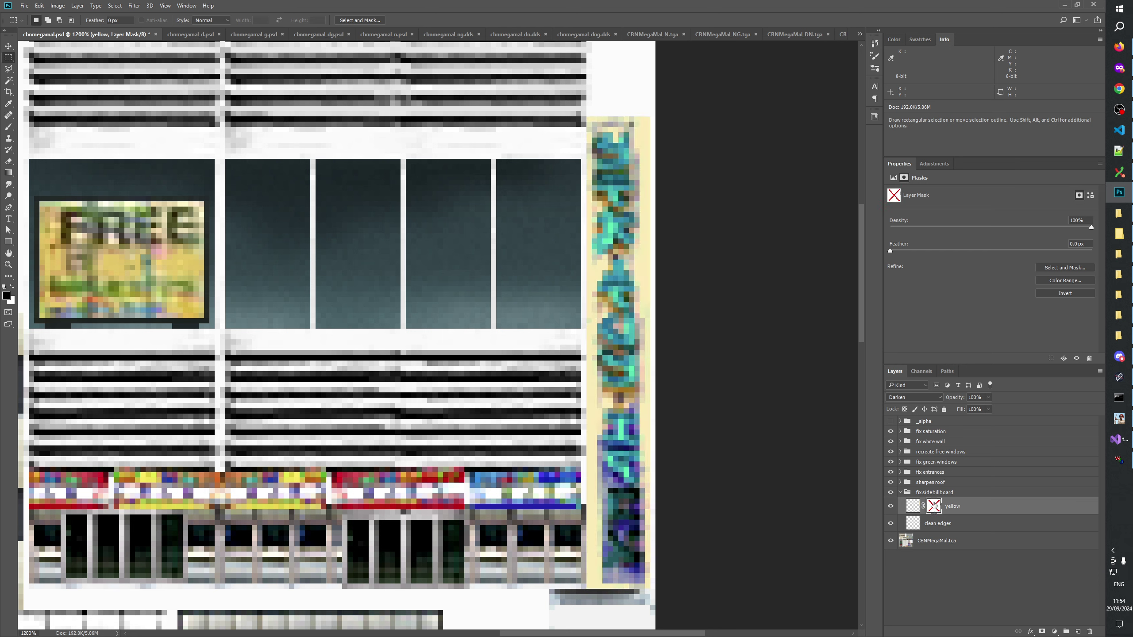
left_click(890, 506)
left_click(891, 506)
left_click(891, 506)
left_click(891, 507)
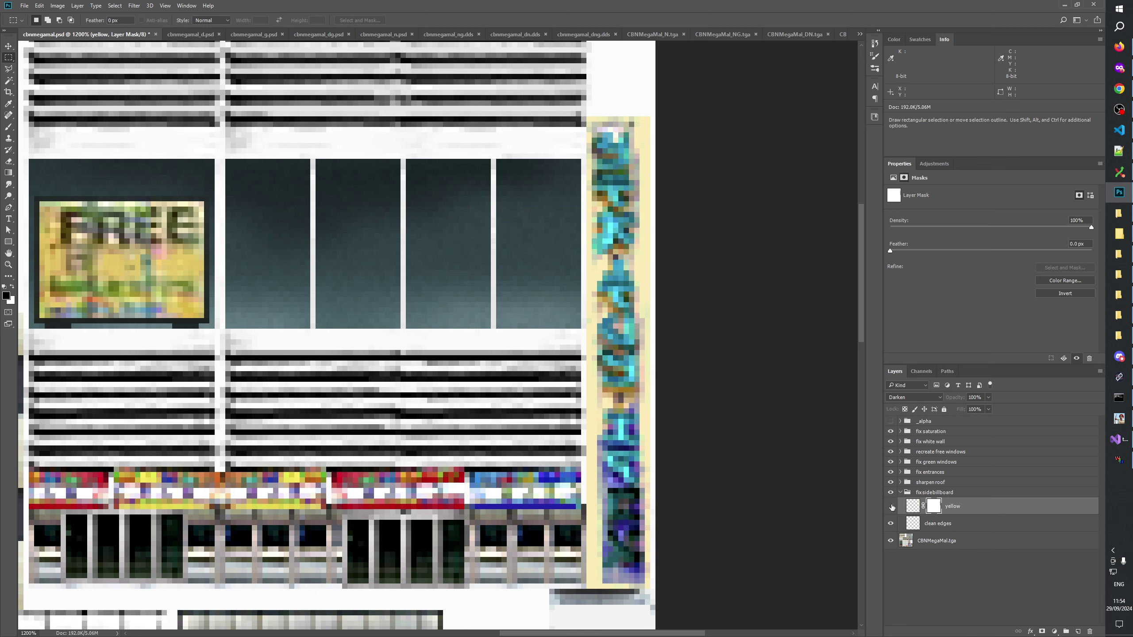
Toggle the yellow layer's visibility to check the tint along the edges of the side billboard's lettering
left_click(891, 506)
left_click(891, 506)
left_click(891, 507)
left_click(891, 506)
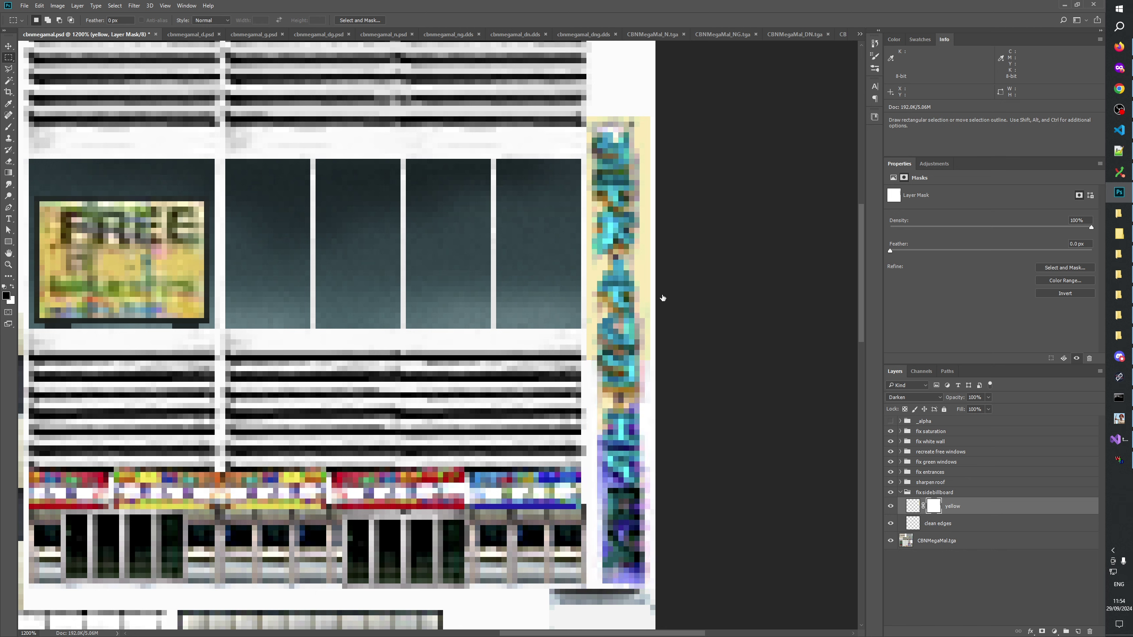
Mask a small patch beside the upper billboard lettering out of the yellow layer and inspect its layer mask on its own
left_click_drag(634, 143, 645, 164)
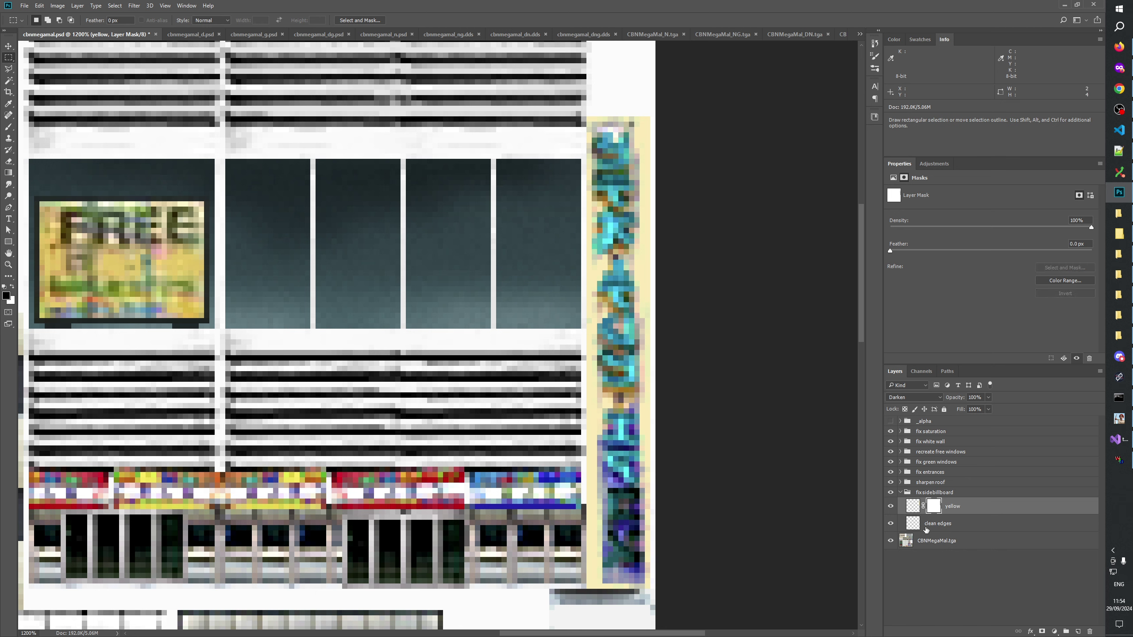
left_click(929, 507, "alt")
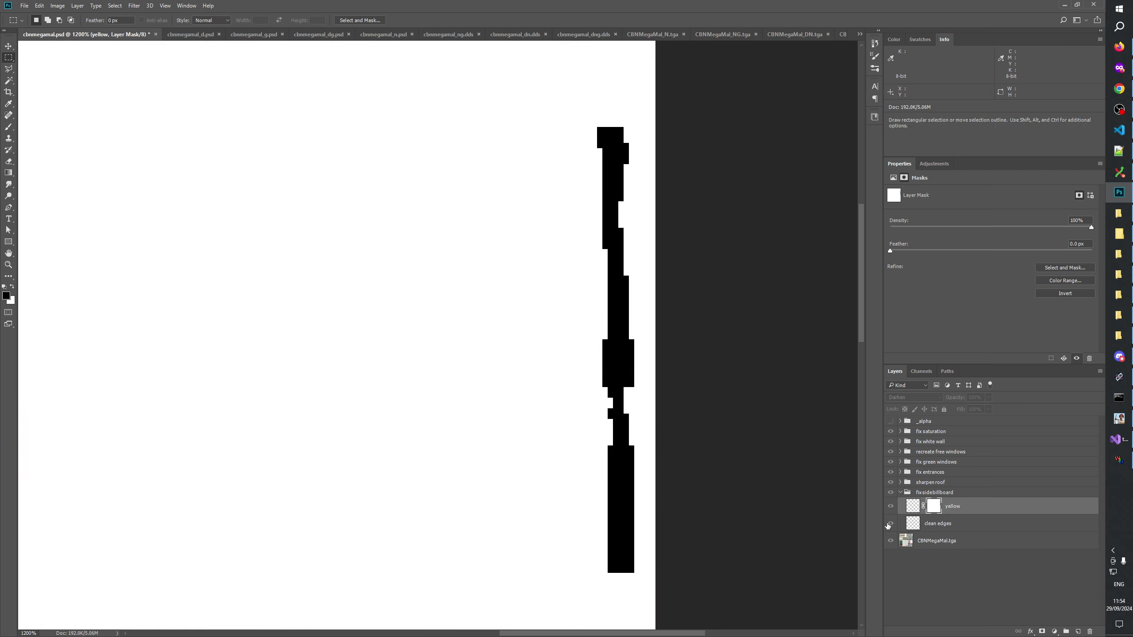
left_click(890, 507)
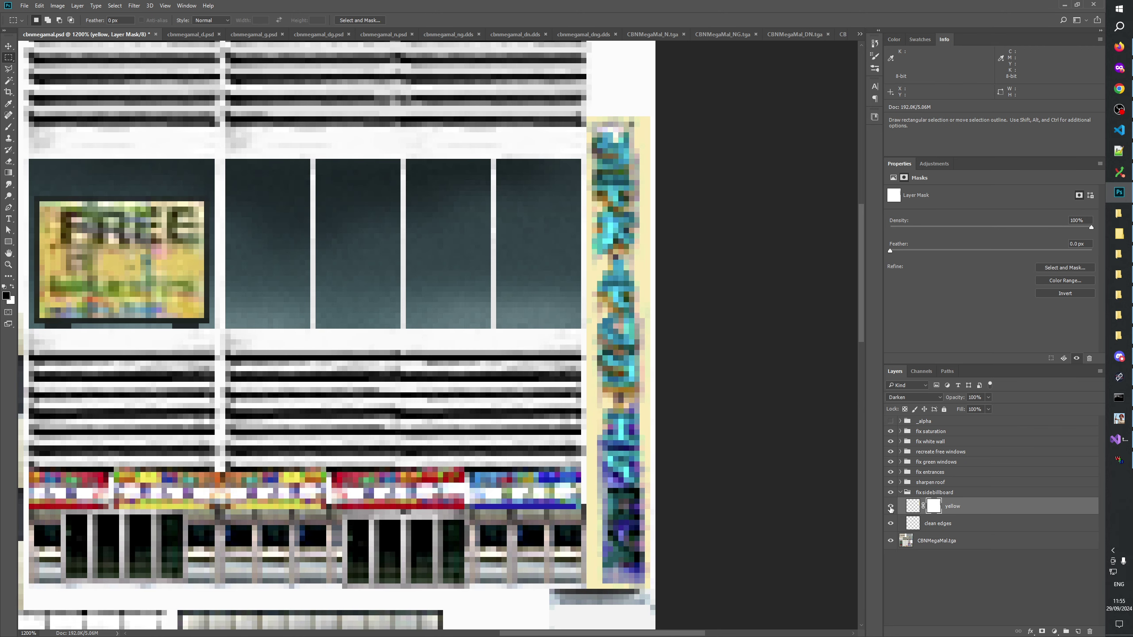
Switch the yellow layer on and off repeatedly to compare the side billboard with the adjusted mask against the untinted original
left_click(891, 508)
left_click(891, 507)
left_click(890, 507)
left_click(890, 507)
left_click(891, 507)
left_click(891, 507)
left_click(891, 508)
left_click(891, 508)
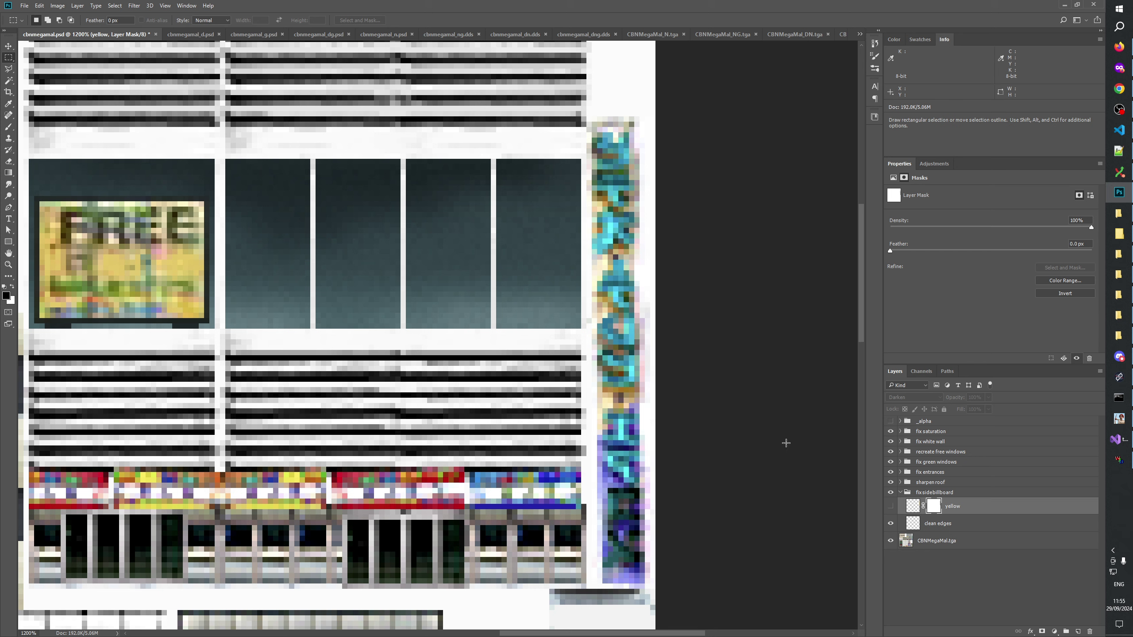
Try to fill a small patch at the edge of the middle billboard lettering on the hidden yellow layer's mask, then deselect
left_click_drag(631, 321, 642, 348)
key("Delete")
left_click(528, 236)
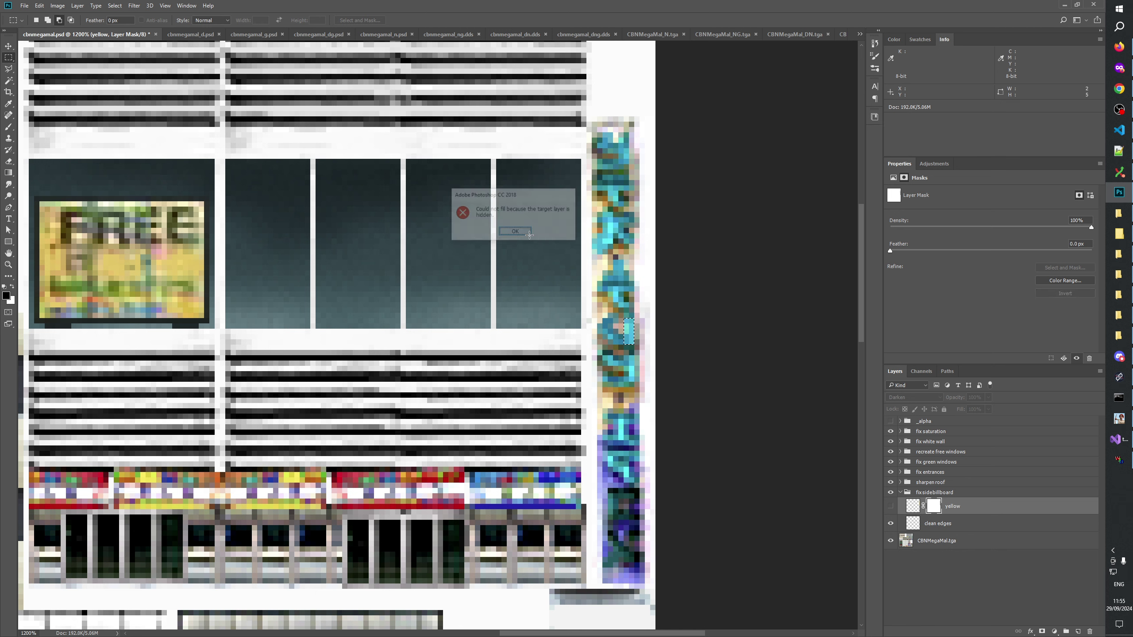
key("ctrl+d")
Show the yellow layer again and mask the middle block of billboard lettering out of it
left_click(891, 507)
left_click(891, 507)
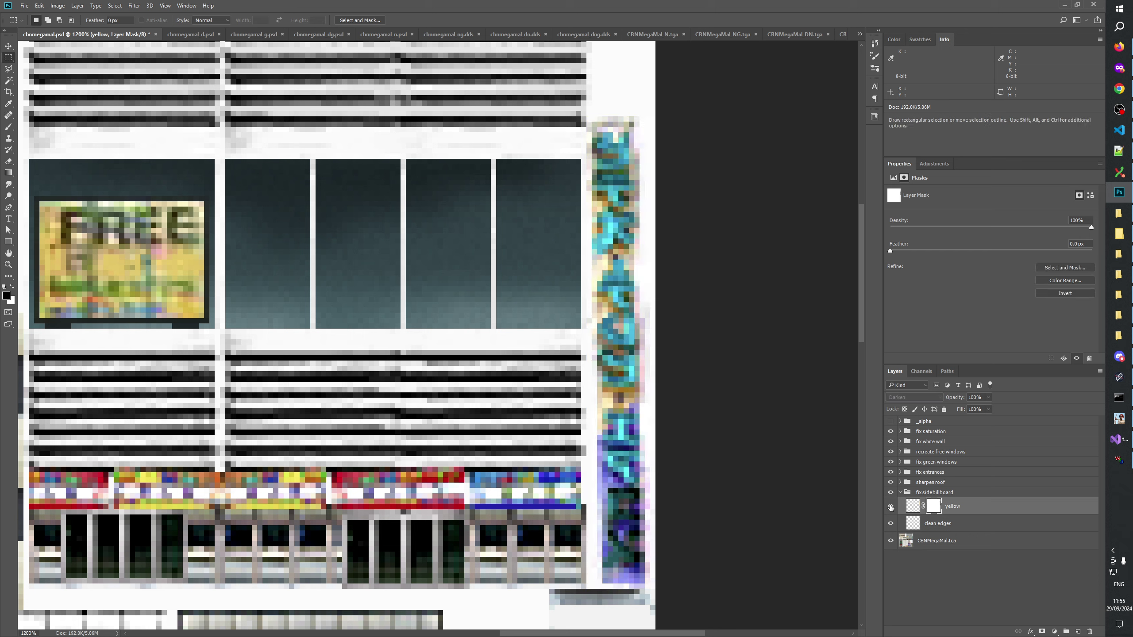
left_click(891, 507)
left_click(890, 507)
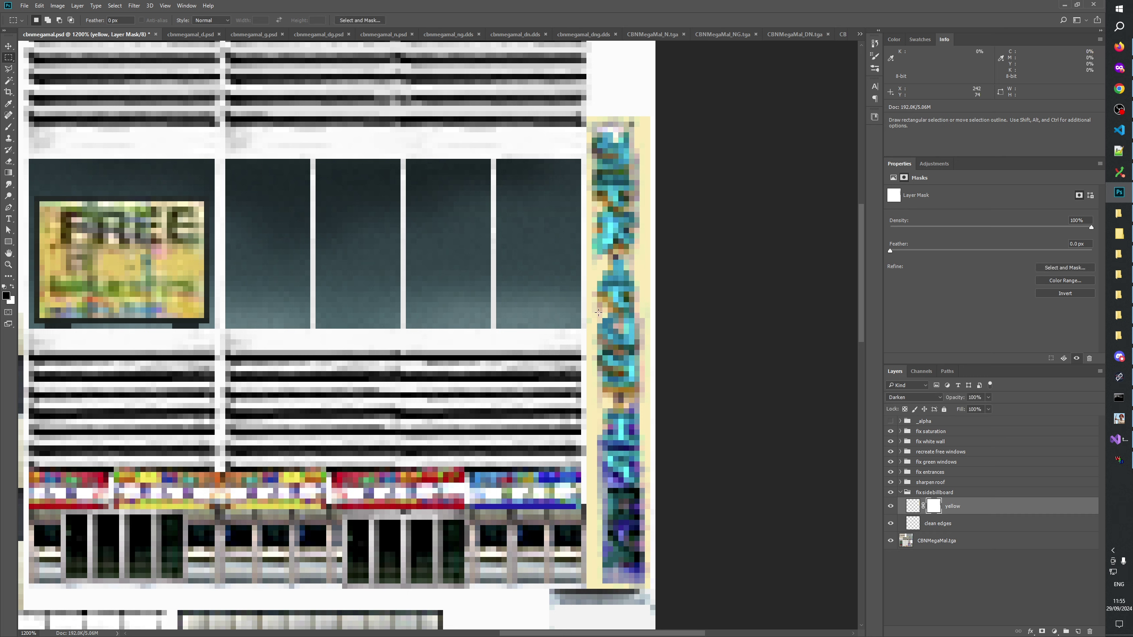
left_click_drag(606, 318, 642, 386)
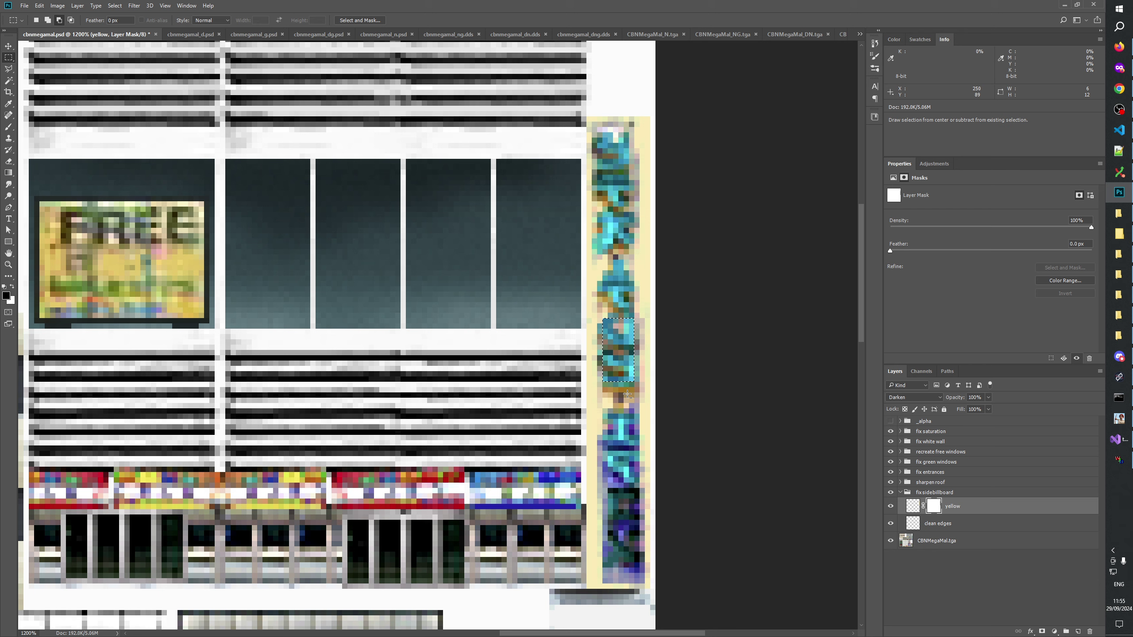
Compare the middle lettering block of the side billboard with the yellow layer shown and hidden
left_click(892, 507)
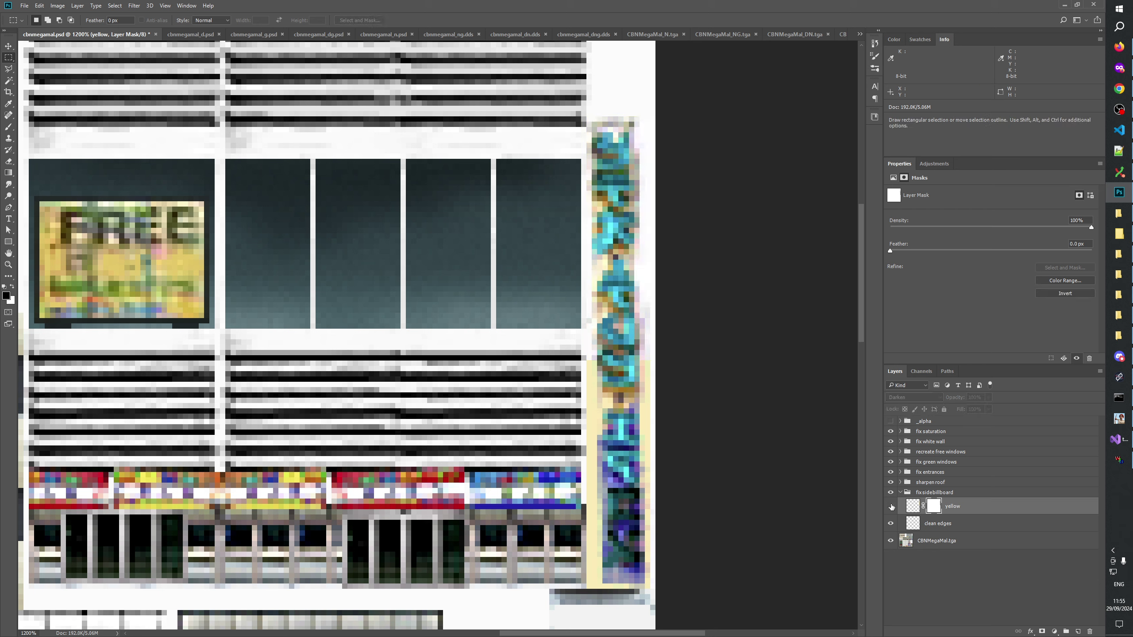
left_click(892, 507)
left_click(893, 507)
left_click(892, 507)
left_click(892, 507)
left_click(892, 508)
left_click(892, 507)
left_click(892, 507)
Deselect all layers and review the texture at 100% and at higher magnifications around the side billboard
left_click(935, 625)
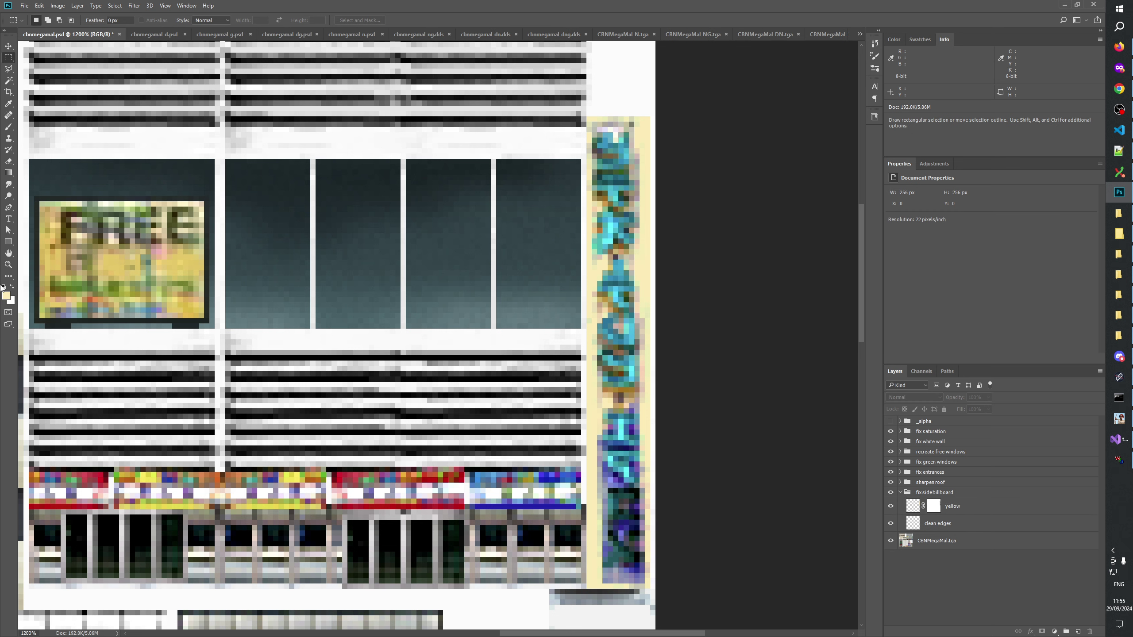
left_click(517, 297)
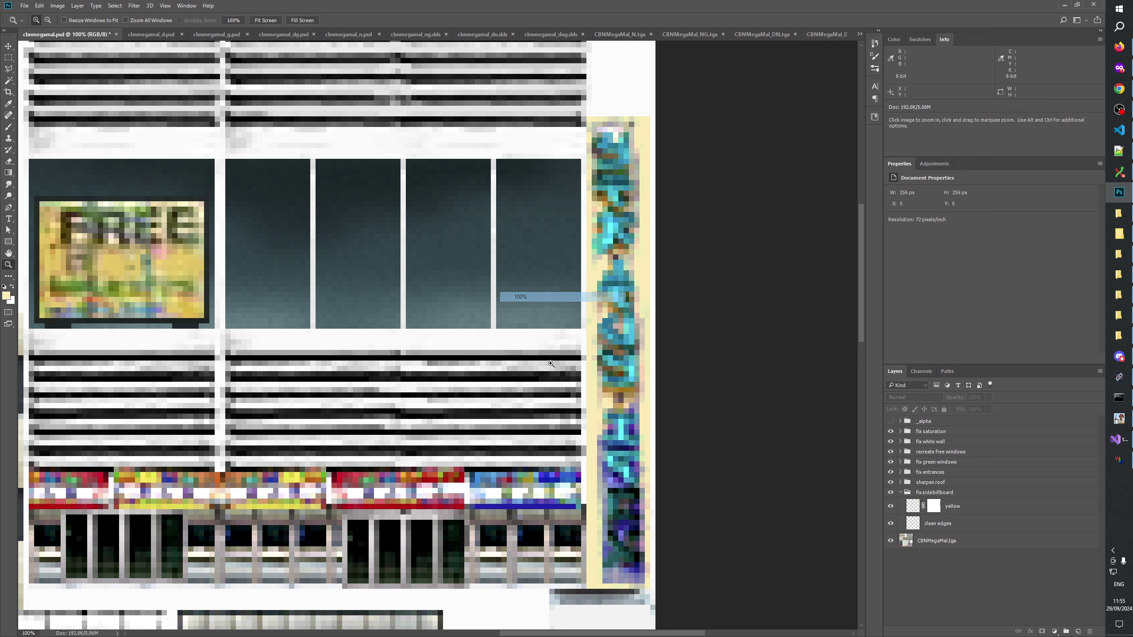
left_click_drag(472, 289, 535, 370)
left_click(520, 369)
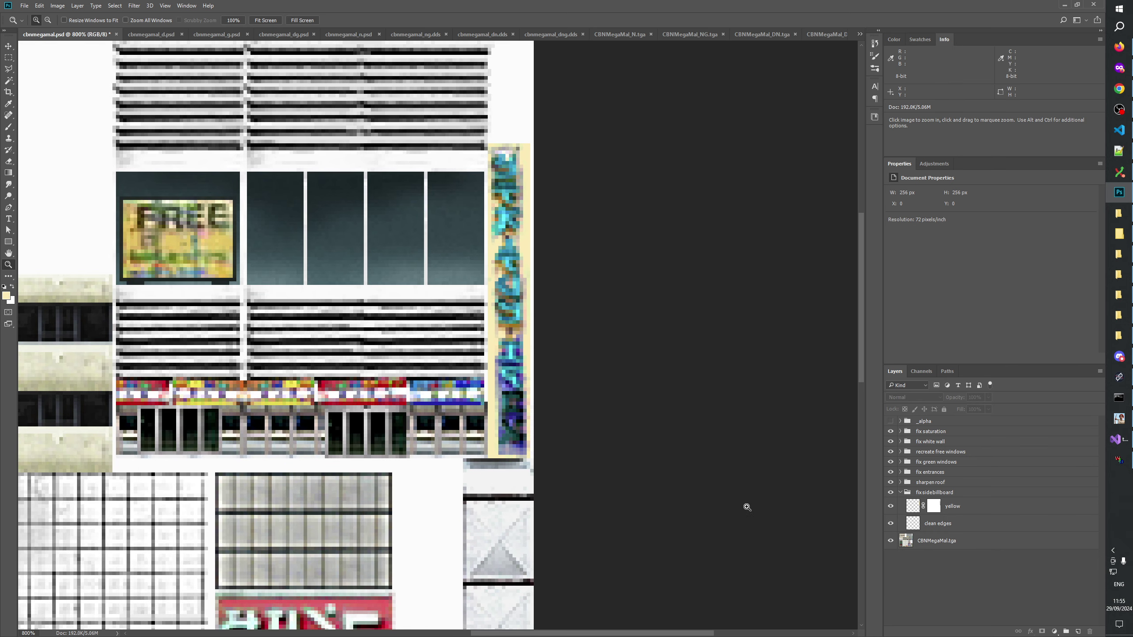
left_click(553, 428)
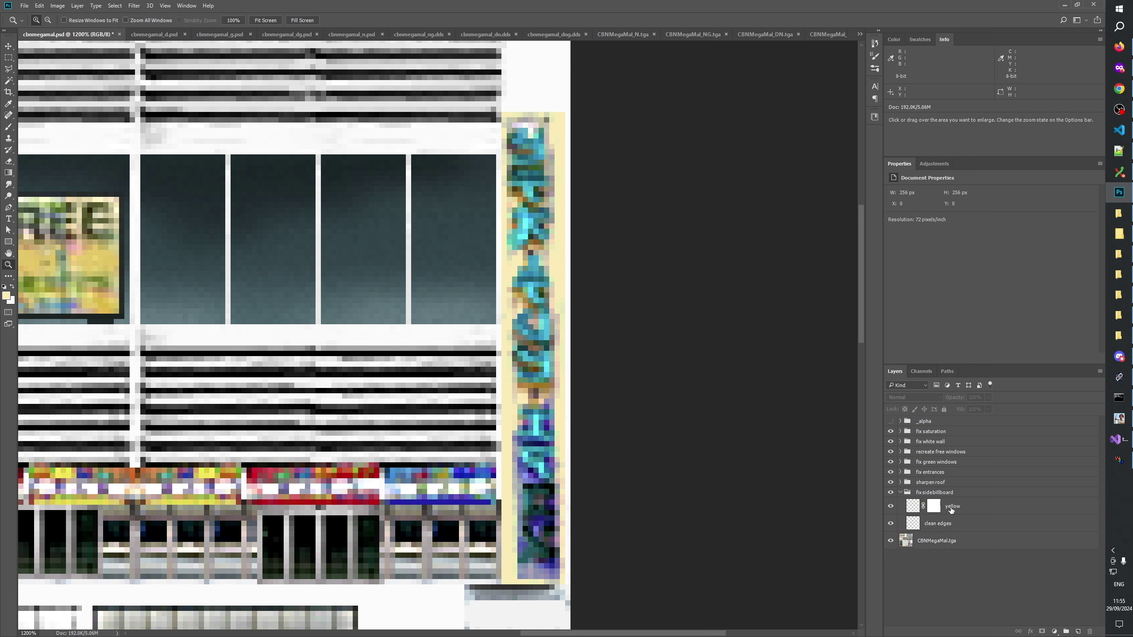
Toggle the yellow layer repeatedly to judge the whole side billboard with and without its pale yellow background
left_click(892, 507)
left_click(891, 507)
left_click(891, 507)
left_click(891, 507)
left_click(891, 507)
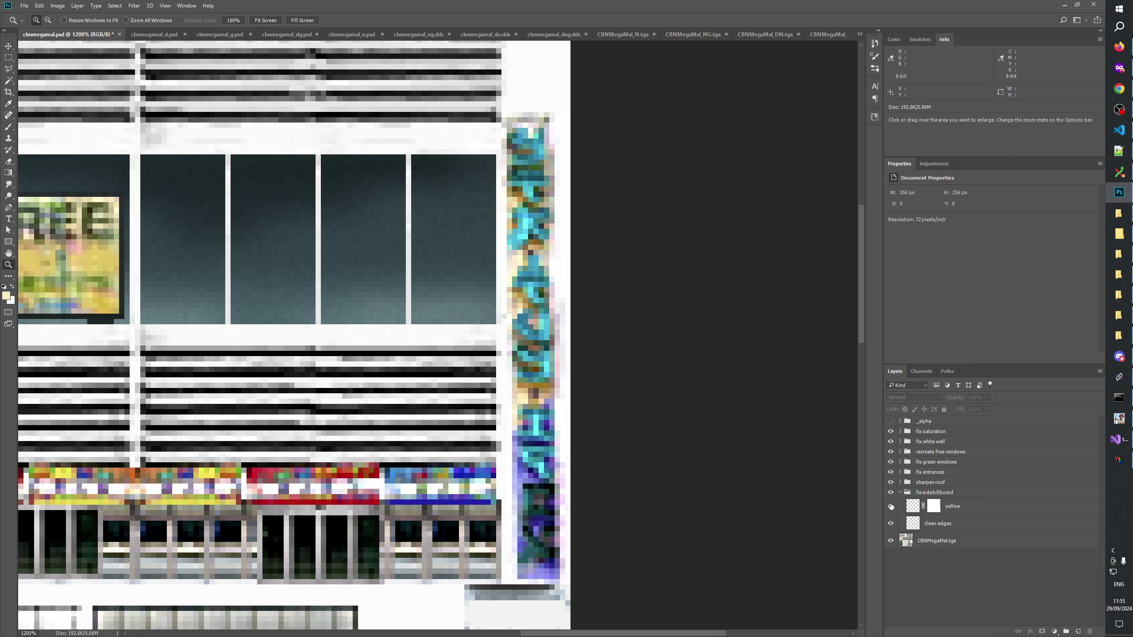
left_click(891, 507)
left_click(892, 507)
left_click(891, 507)
left_click(891, 507)
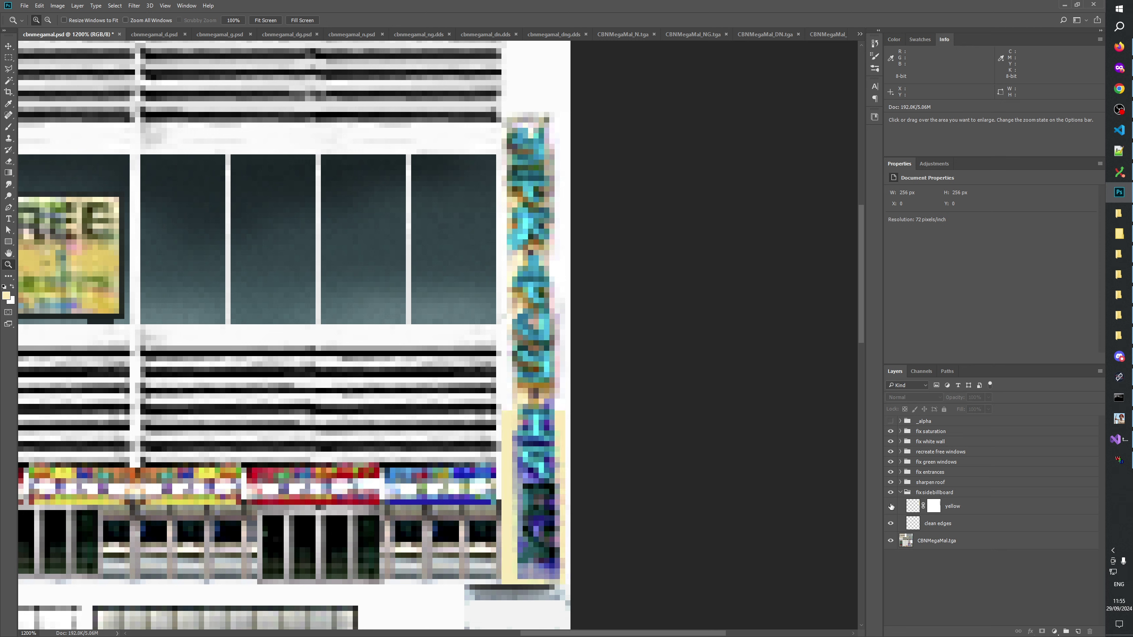
left_click(892, 507)
left_click(891, 507)
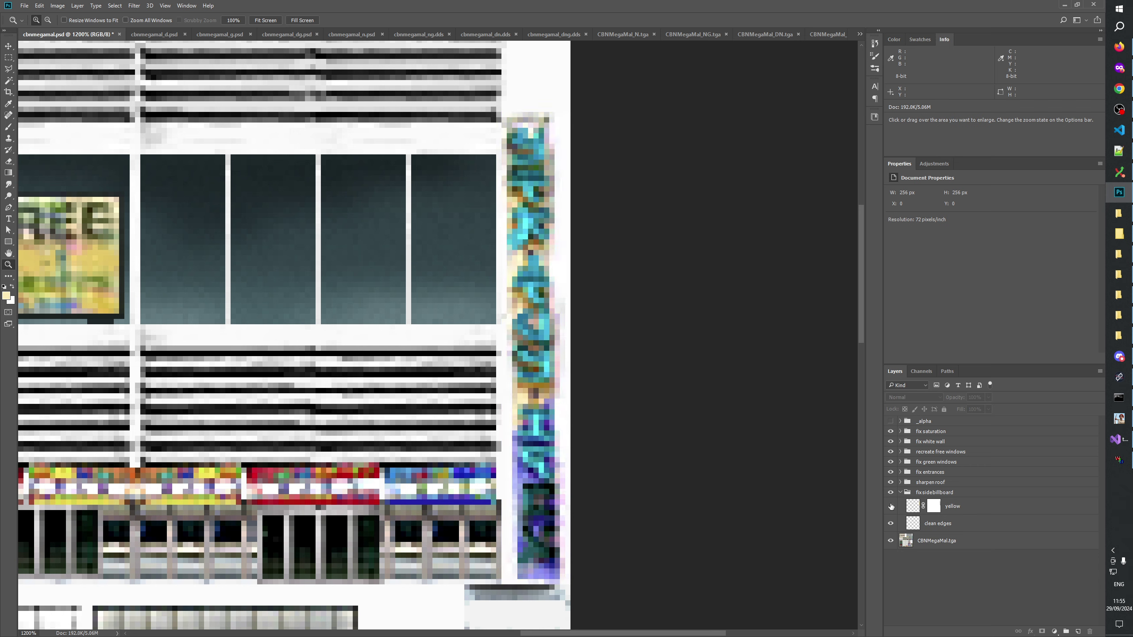
left_click(891, 507)
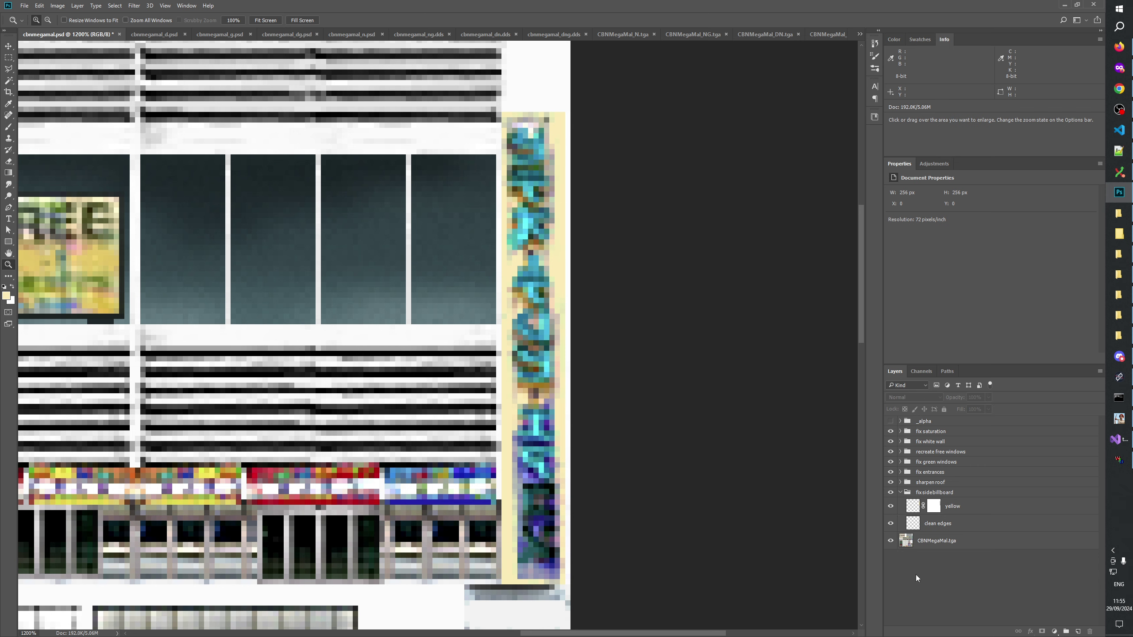
Compare the side billboard with the clean edges layer and the yellow layer each hidden and shown
left_click(891, 524)
left_click(891, 525)
left_click(892, 507)
left_click(892, 507)
left_click(892, 507)
left_click(891, 507)
Collapse the fix side billboard group, check its overall effect by hiding and showing it, and save the document
left_click(900, 493)
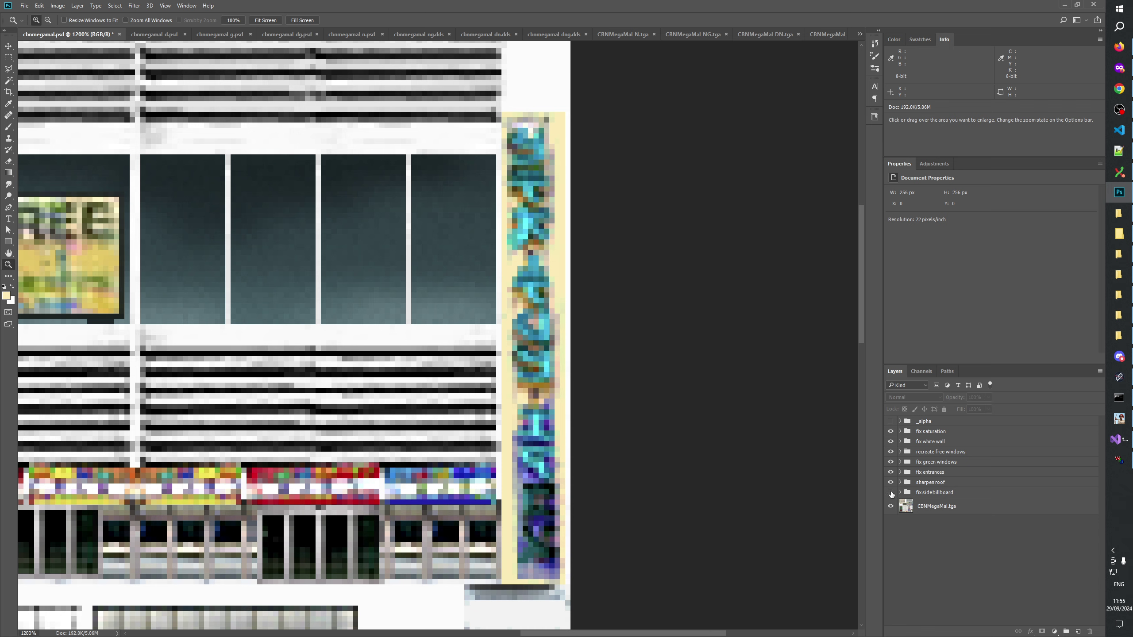
left_click(891, 493)
left_click(891, 493)
key("ctrl+s")
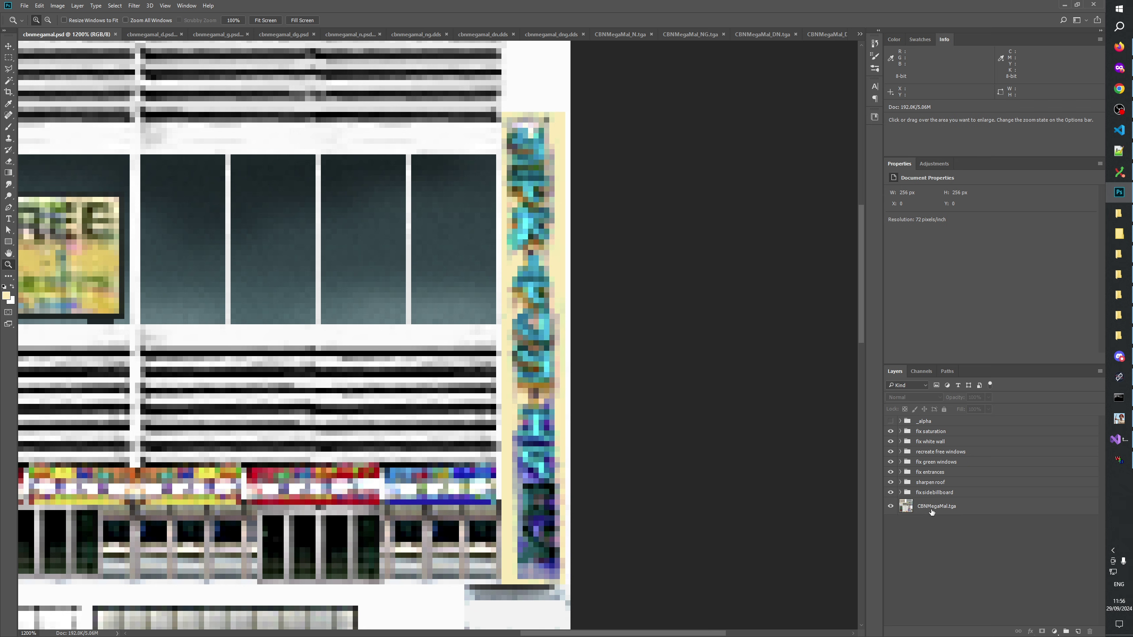
Duplicate the fix side billboard group into the cbnmegamal_n.psd document
right_click(931, 492)
left_click(973, 254)
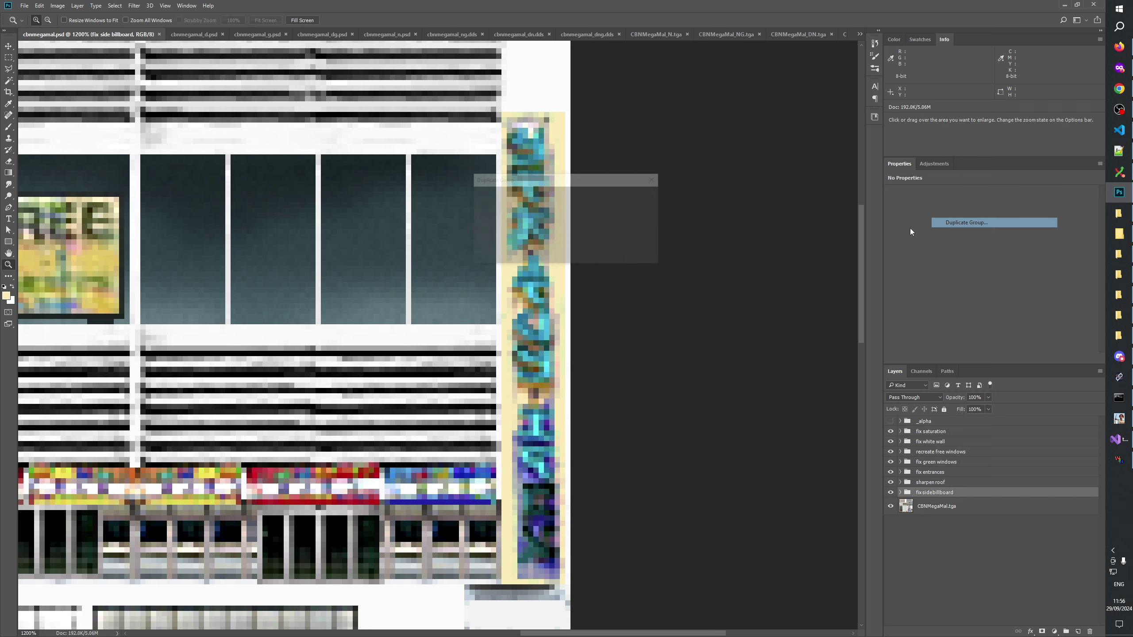
left_click(571, 227)
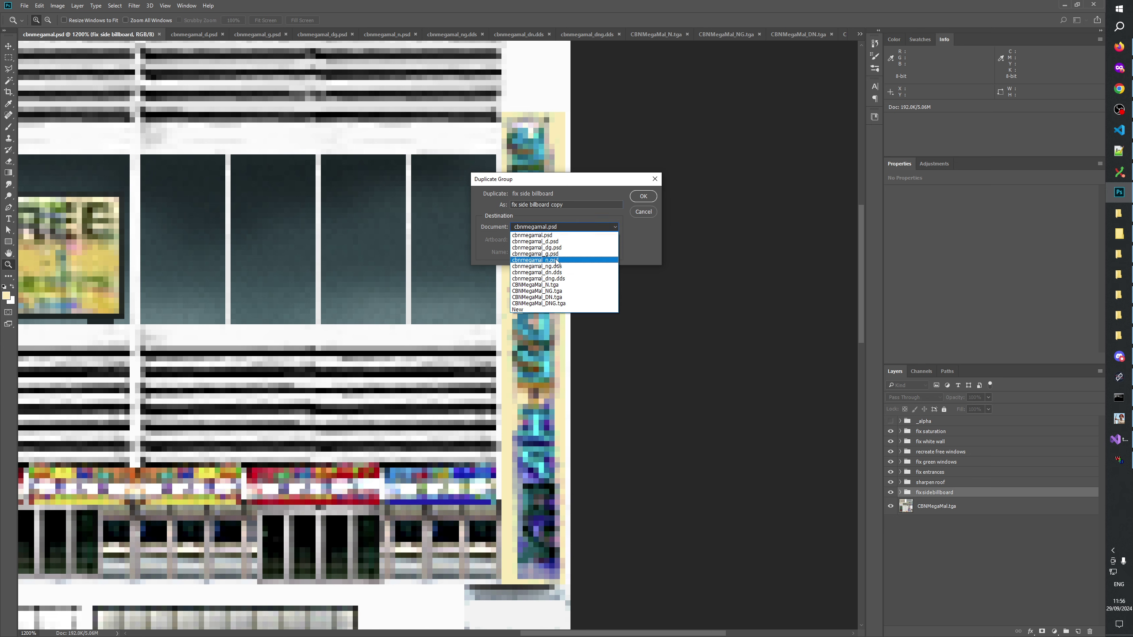
left_click(549, 255)
left_click(648, 198)
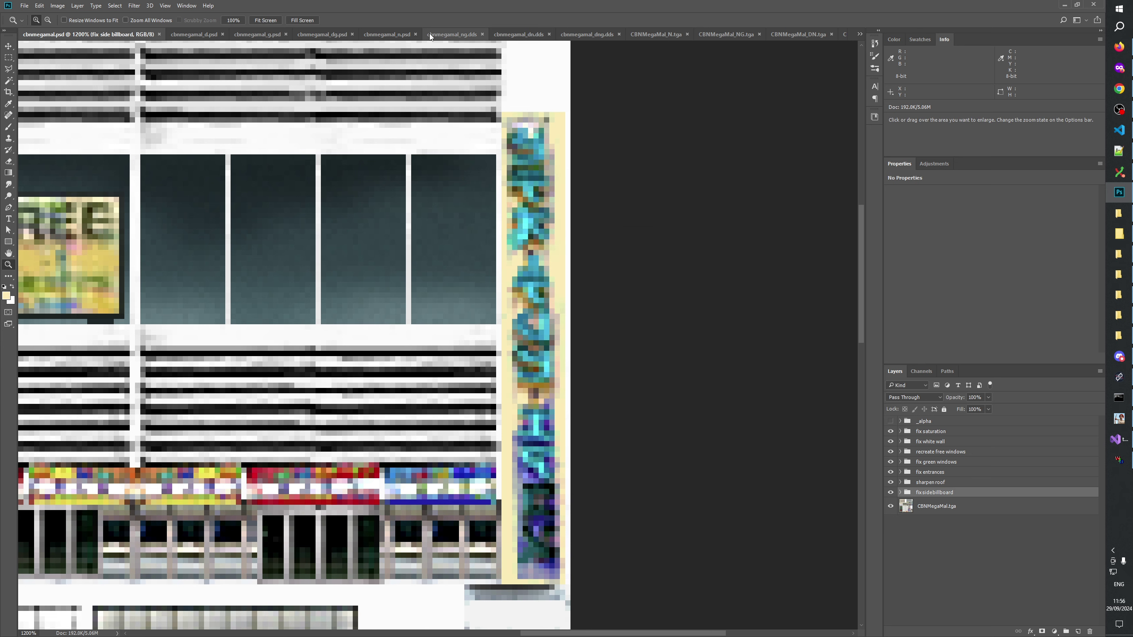
In cbnmegamal_n.psd, move the duplicated fix side billboard group out of the gradient group to directly above the older fix side billboard group
left_click(400, 37)
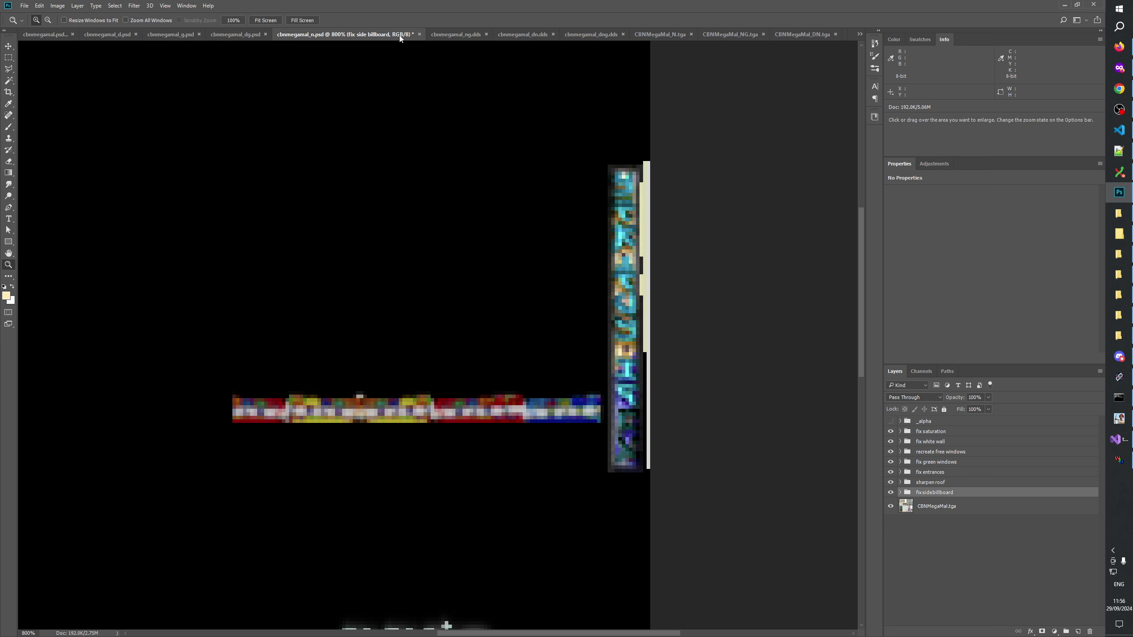
left_click(651, 362)
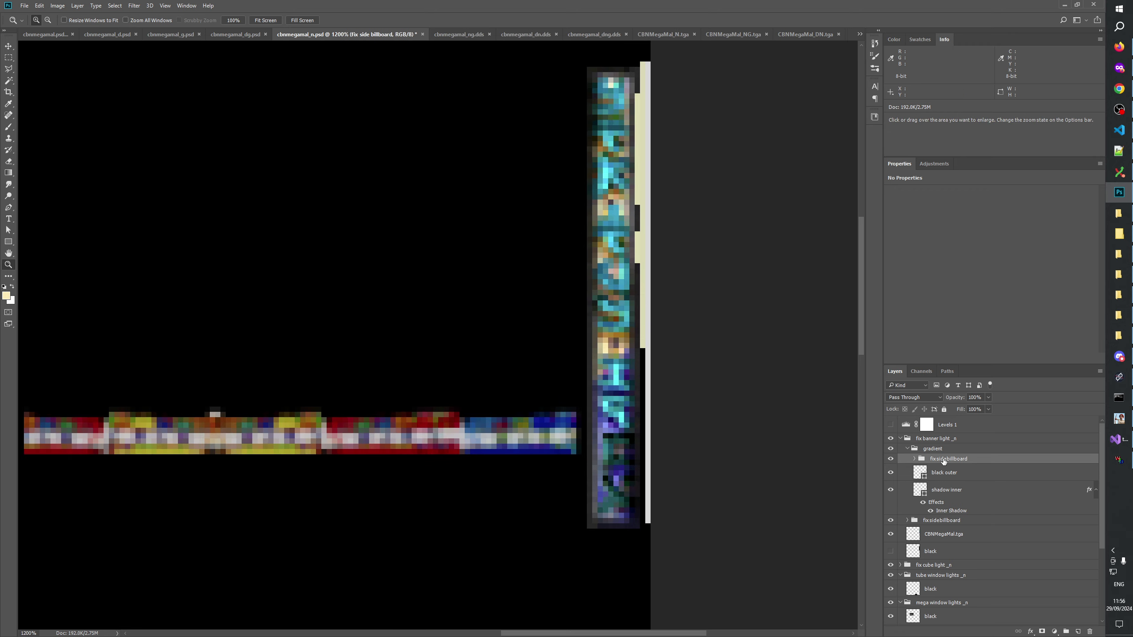
left_click_drag(944, 461, 900, 520)
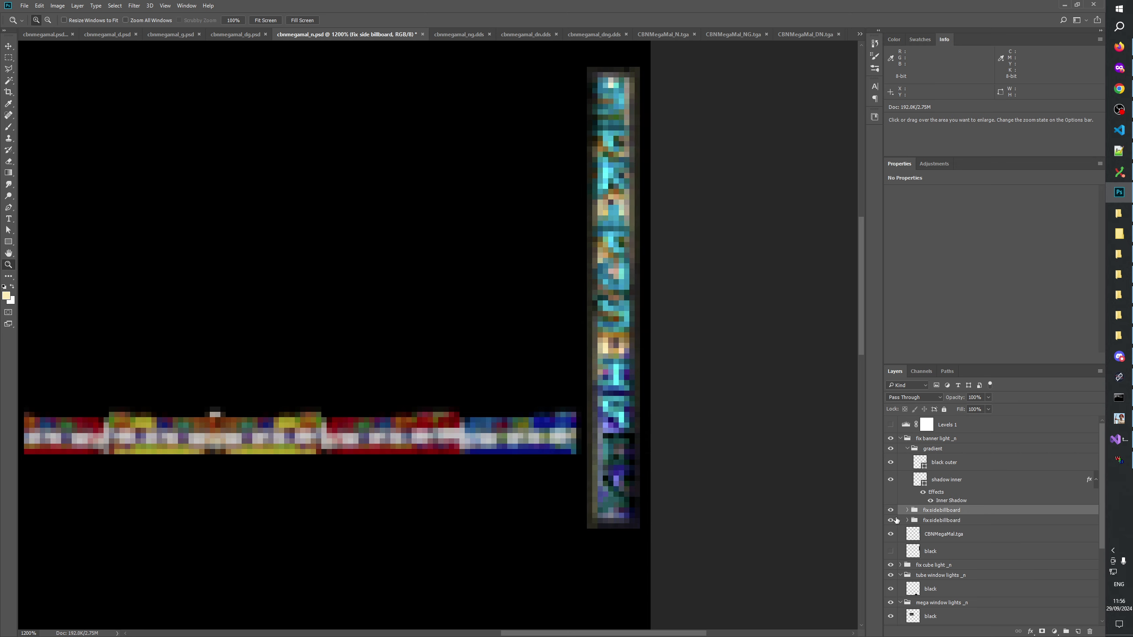
Compare the new fix side billboard group hidden and shown, leave only the new one of the two groups visible, and save cbnmegamal_n.psd
left_click(891, 510)
left_click(891, 510)
left_click(890, 510)
left_click(890, 510)
key("ctrl+s")
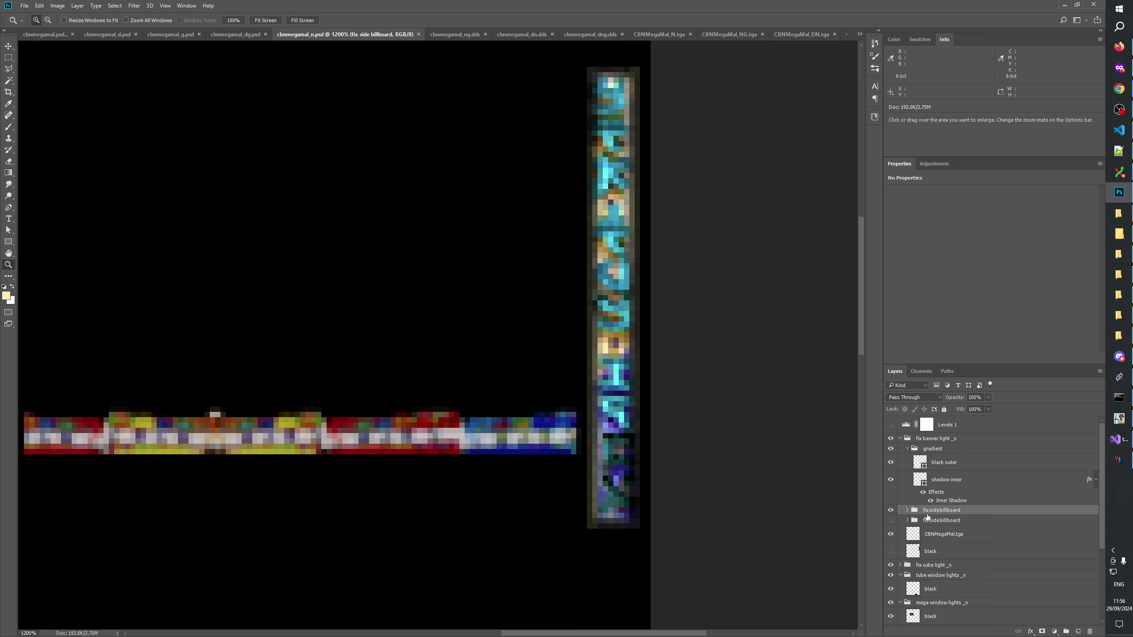
Switch to Generals Mod Builder and run the Build action
left_click(1118, 419)
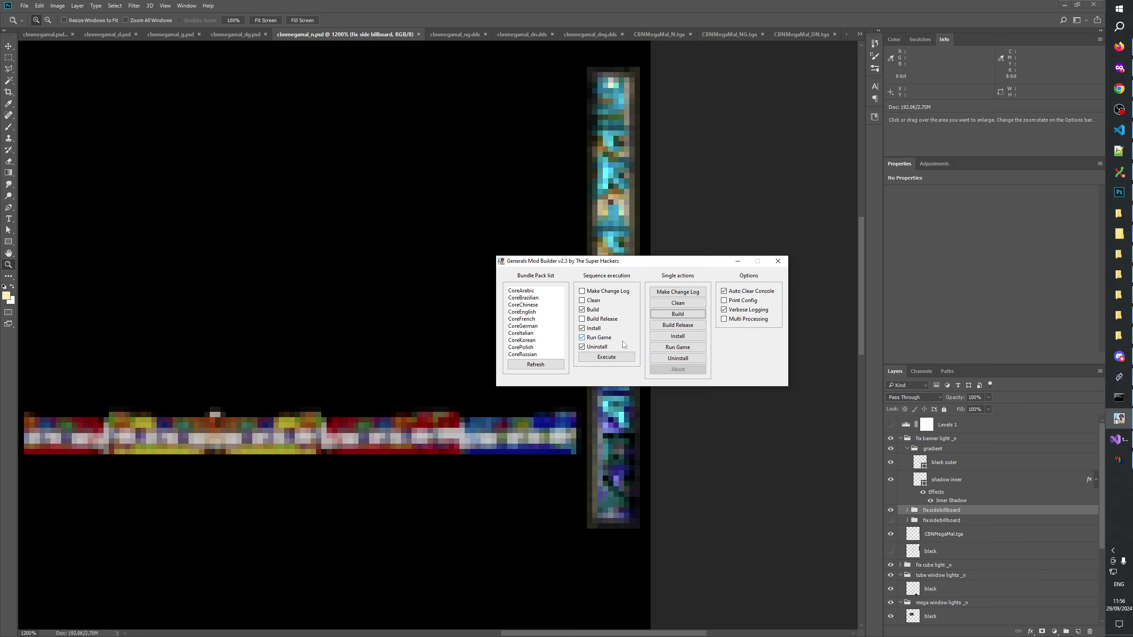
left_click(667, 315)
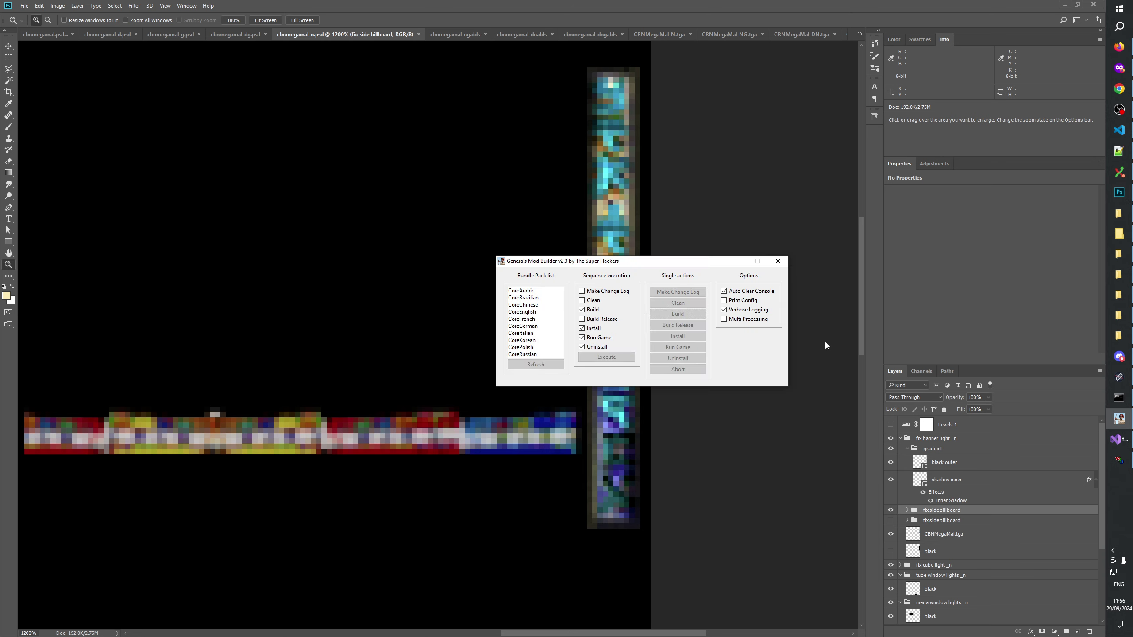
Switch to W3D Viewer, load CBNMegaMal.W3D together with CBNMegaMal_N.W3D, and display the CBNMEGAMAL hierarchy model
left_click(1119, 460)
left_click(276, 64)
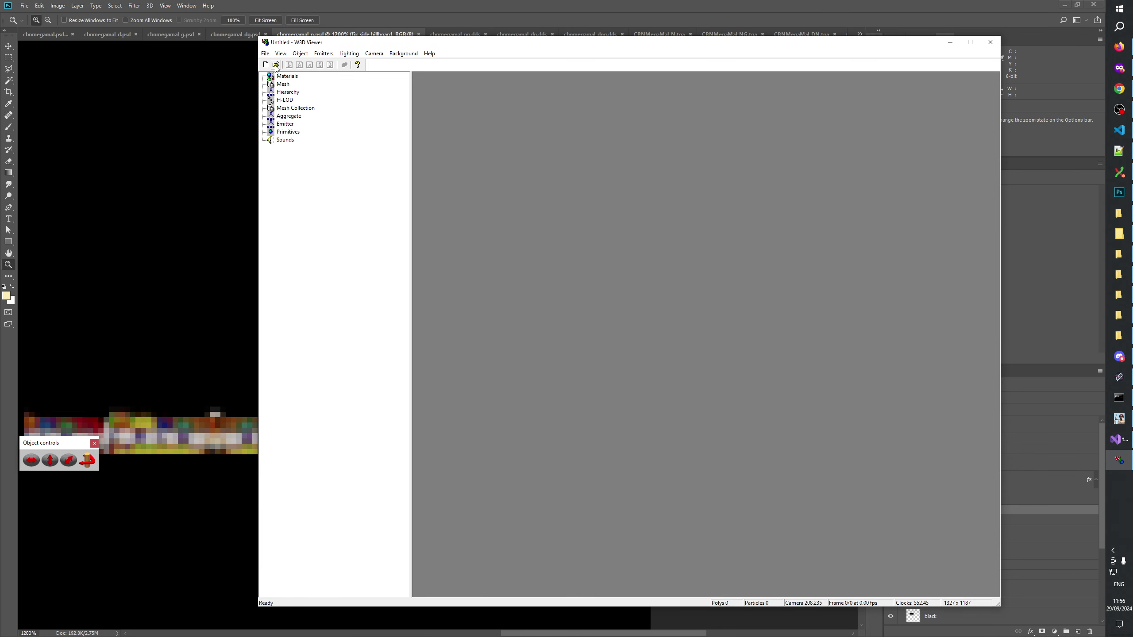
left_click(598, 366)
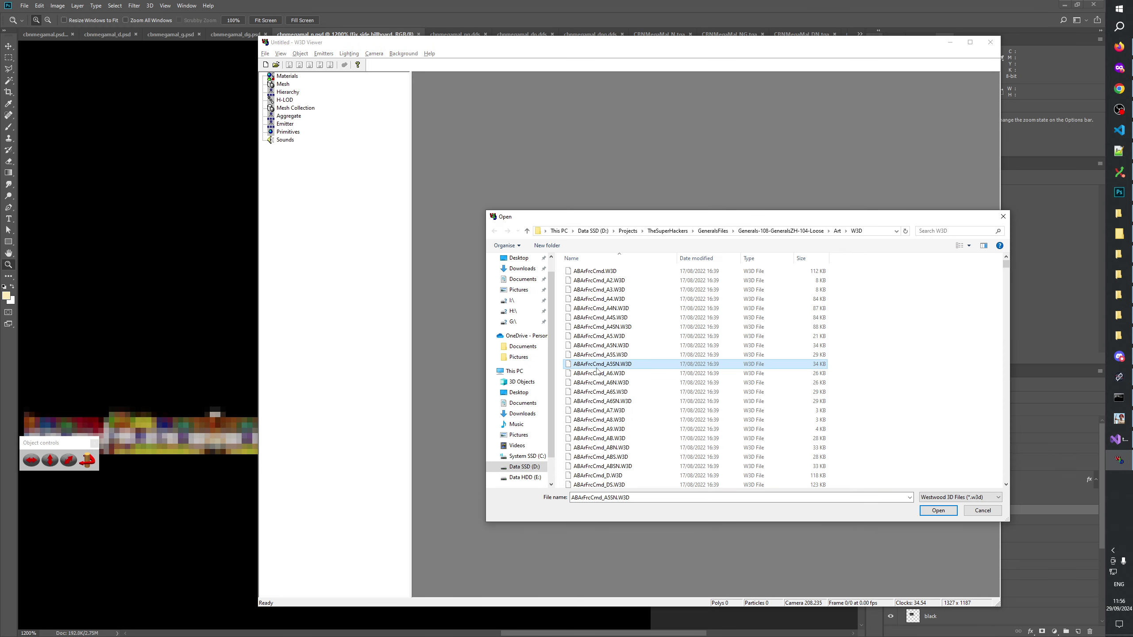
type("cbn")
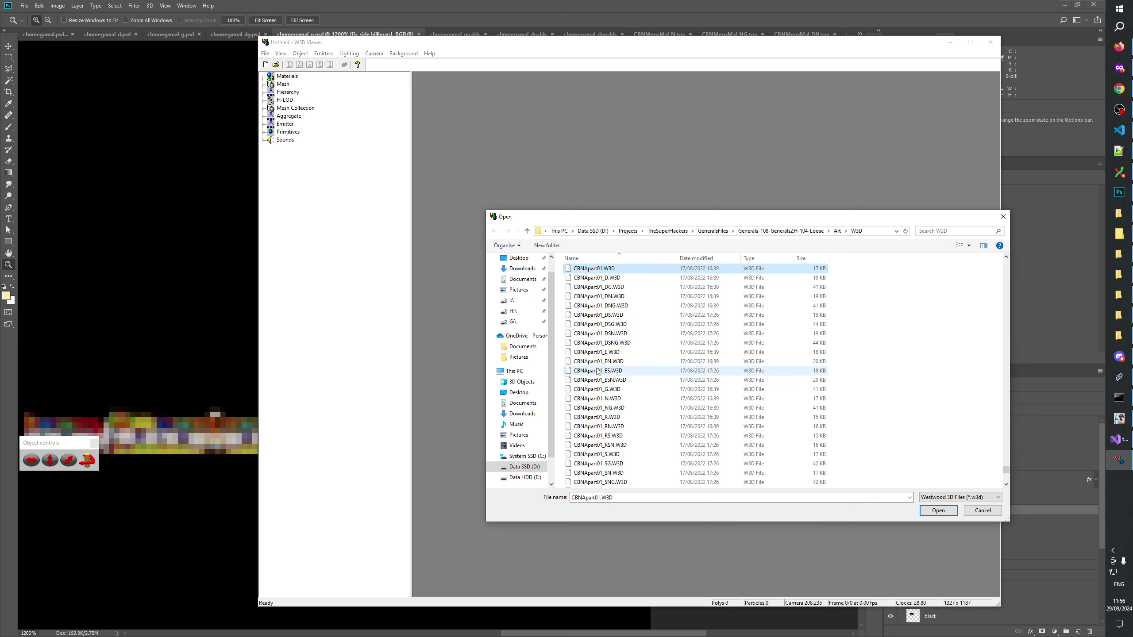
type("m")
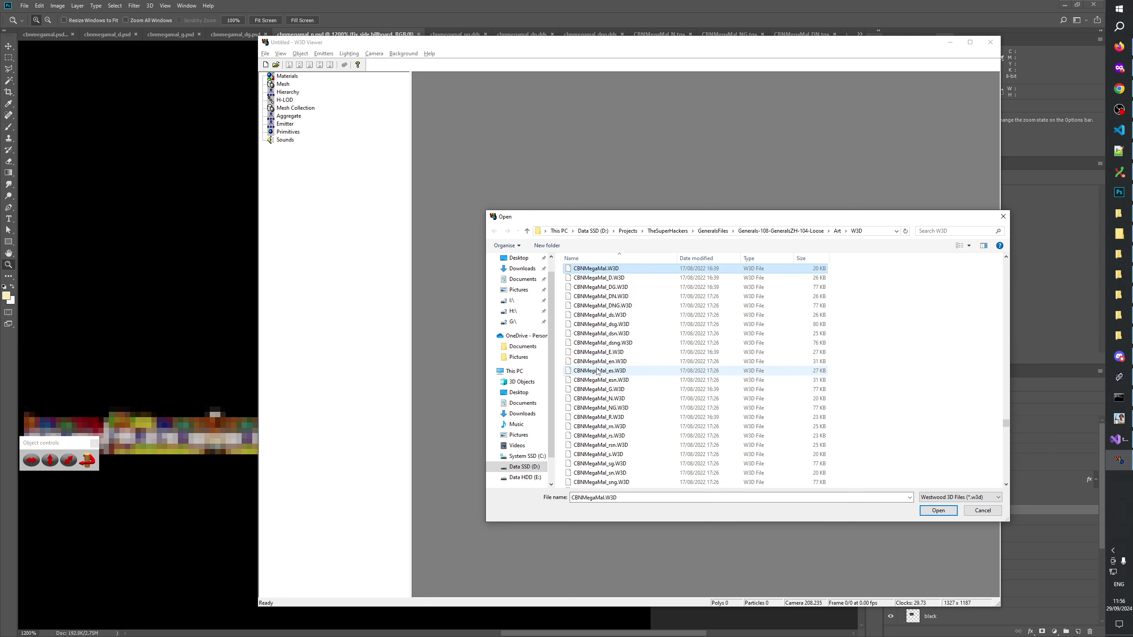
scroll(651, 330, "down", 1)
left_click(647, 371, "ctrl")
left_click(939, 511)
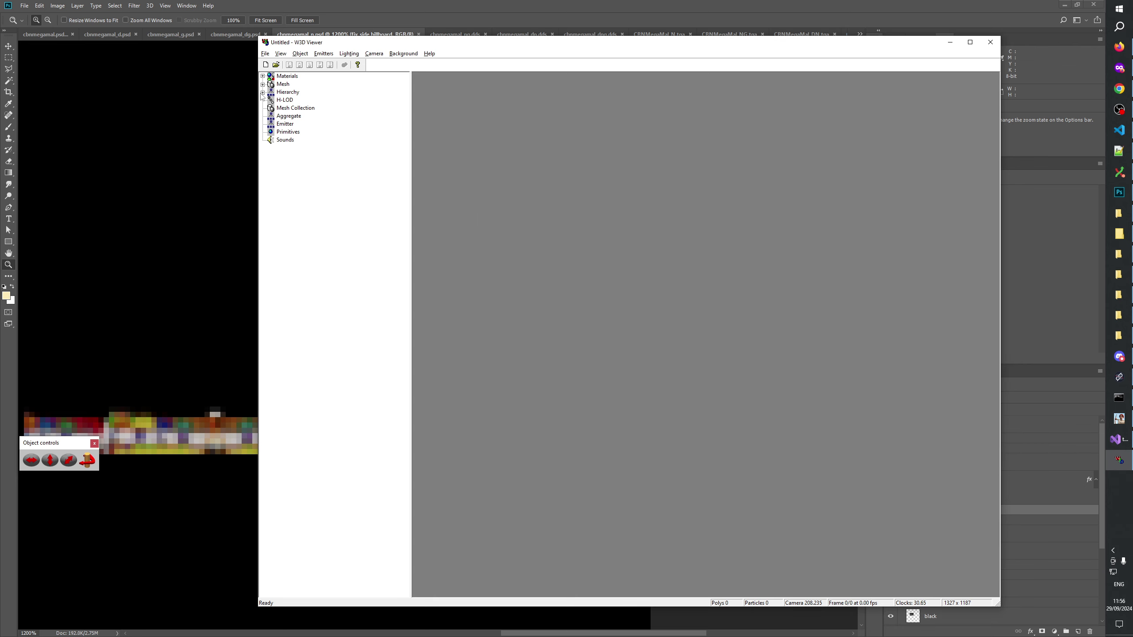
left_click(302, 101)
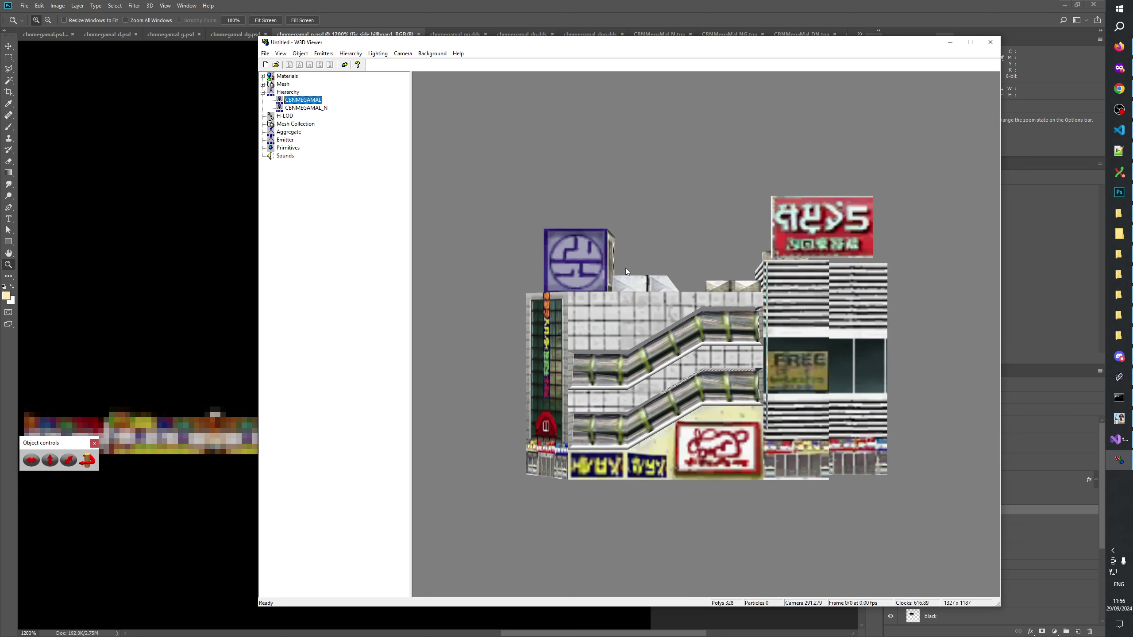
Examine the vertical side billboard on the CBNMEGAMAL model up close from several angles
left_click_drag(626, 271, 667, 335)
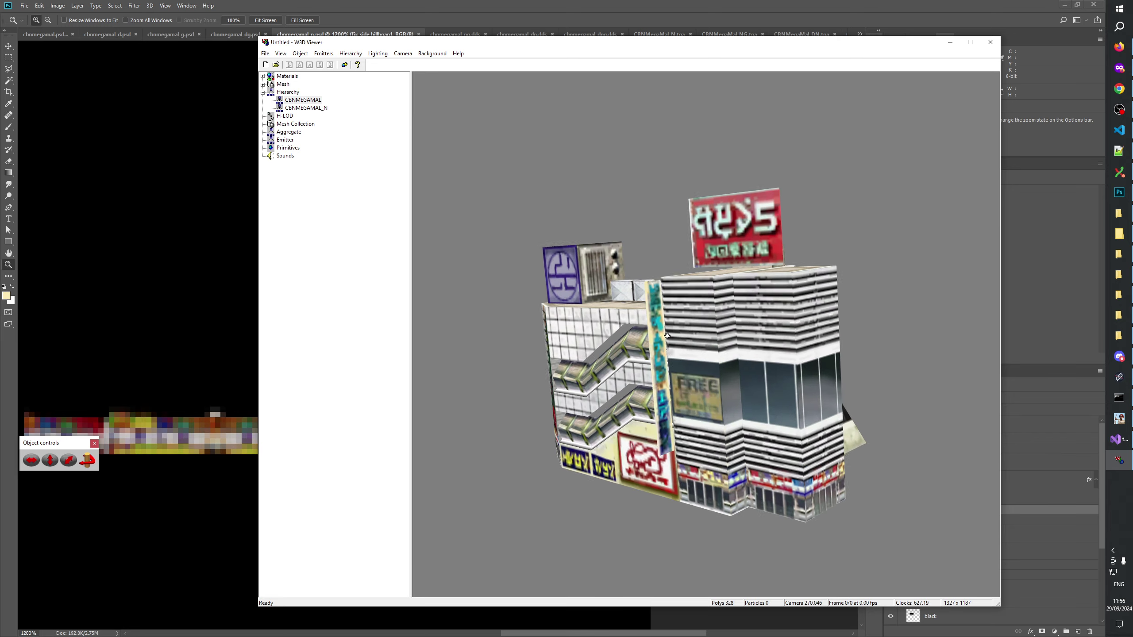
scroll(667, 335, "up", 10)
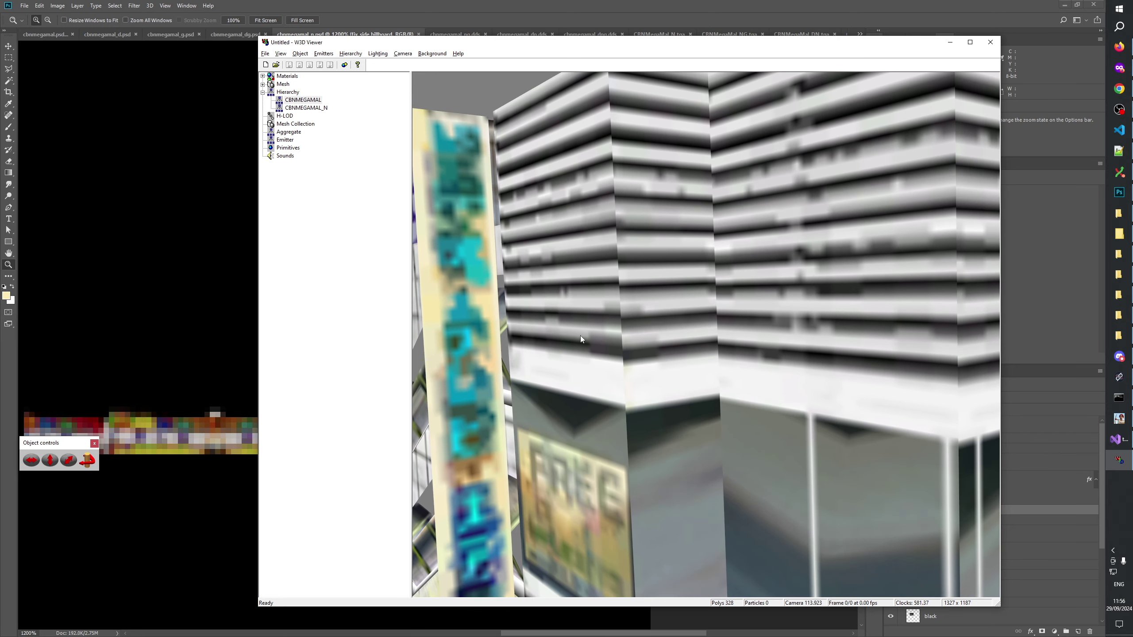
scroll(580, 335, "down", 4)
left_click_drag(581, 335, 523, 293)
Switch to Photoshop, show cbnmegamal.psd, and compare its side billboard and outer edge repeatedly with the billboard on the model in W3D Viewer
key("alt+Tab")
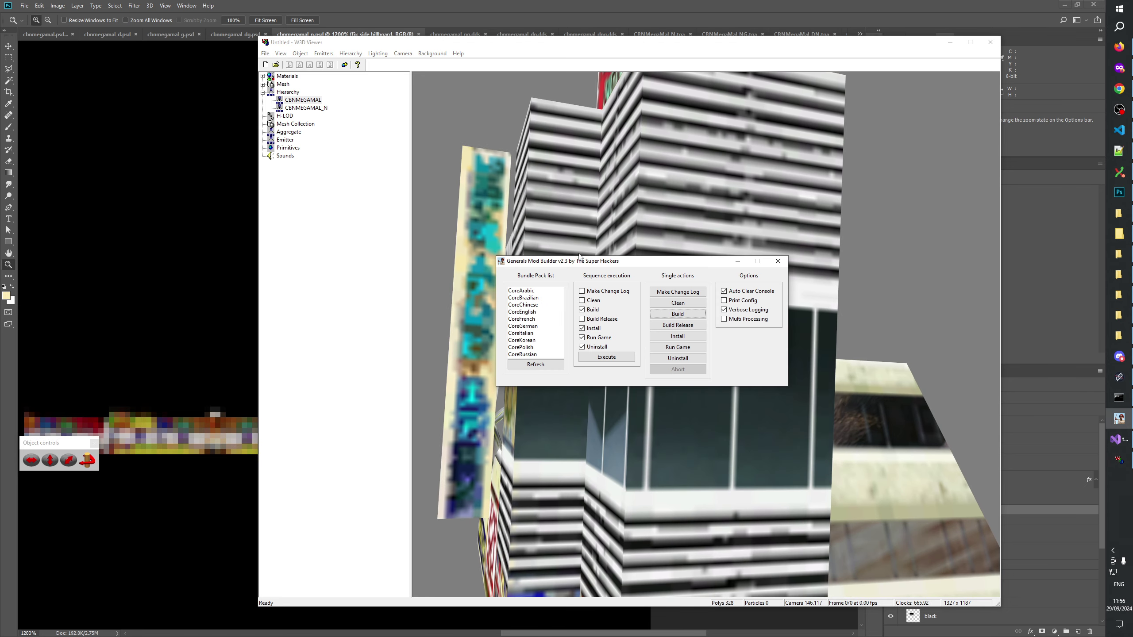
key("alt+Tab")
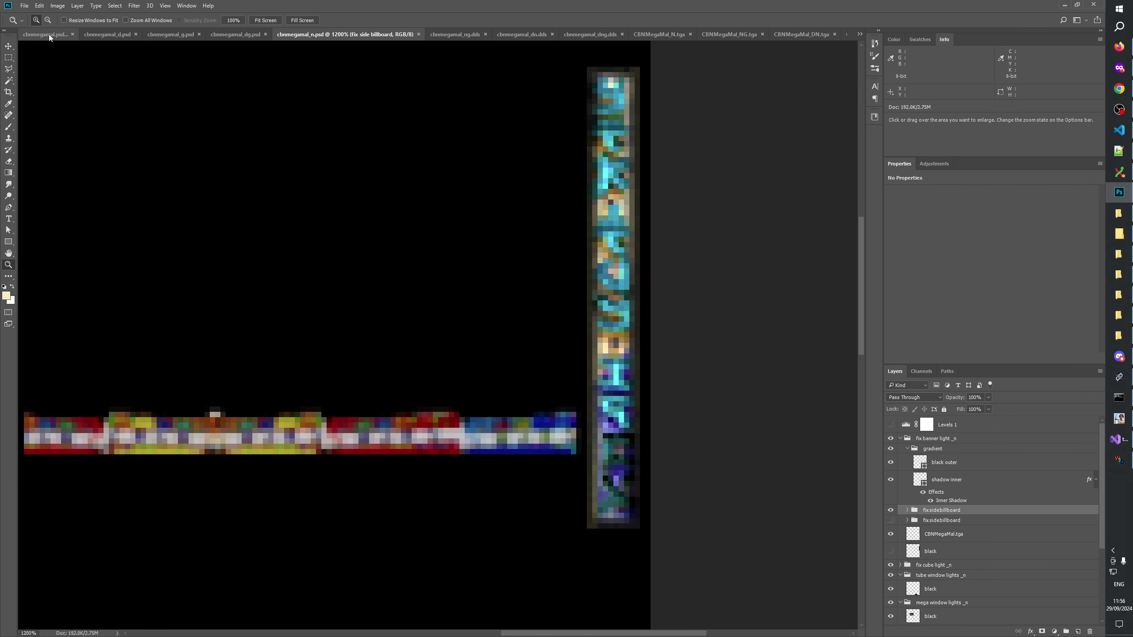
left_click(44, 35)
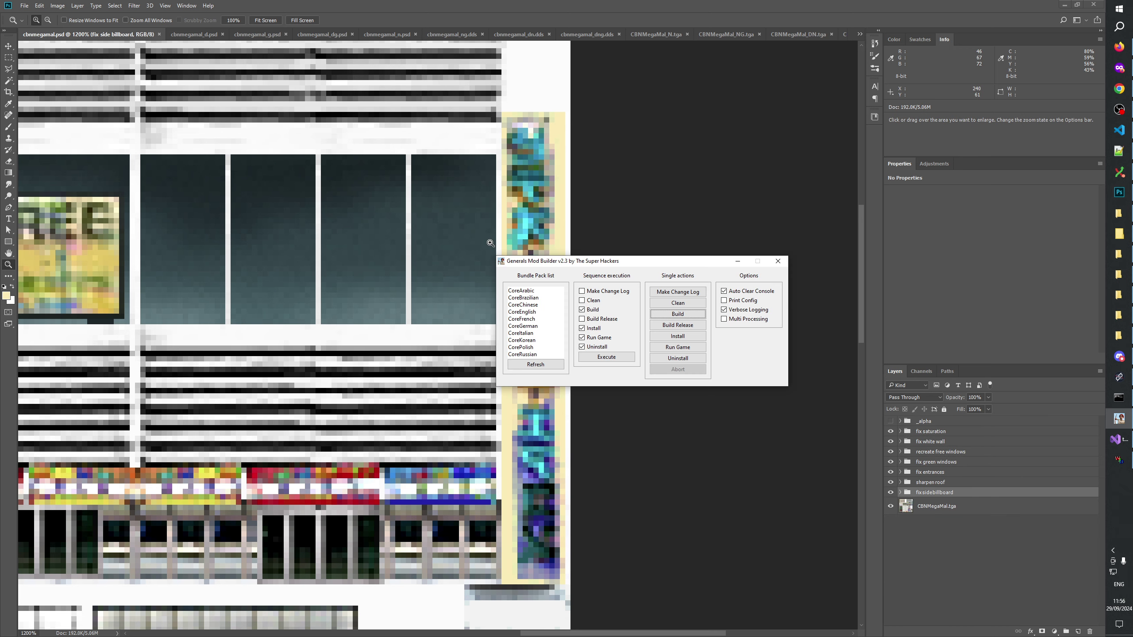
left_click(1127, 464)
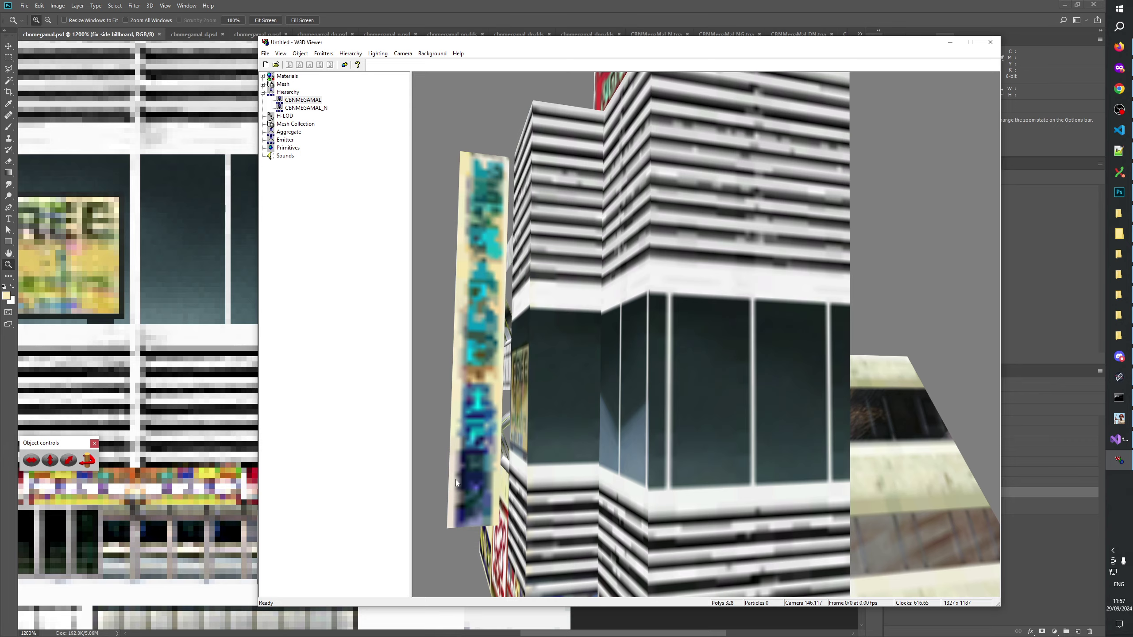
key("alt+Tab")
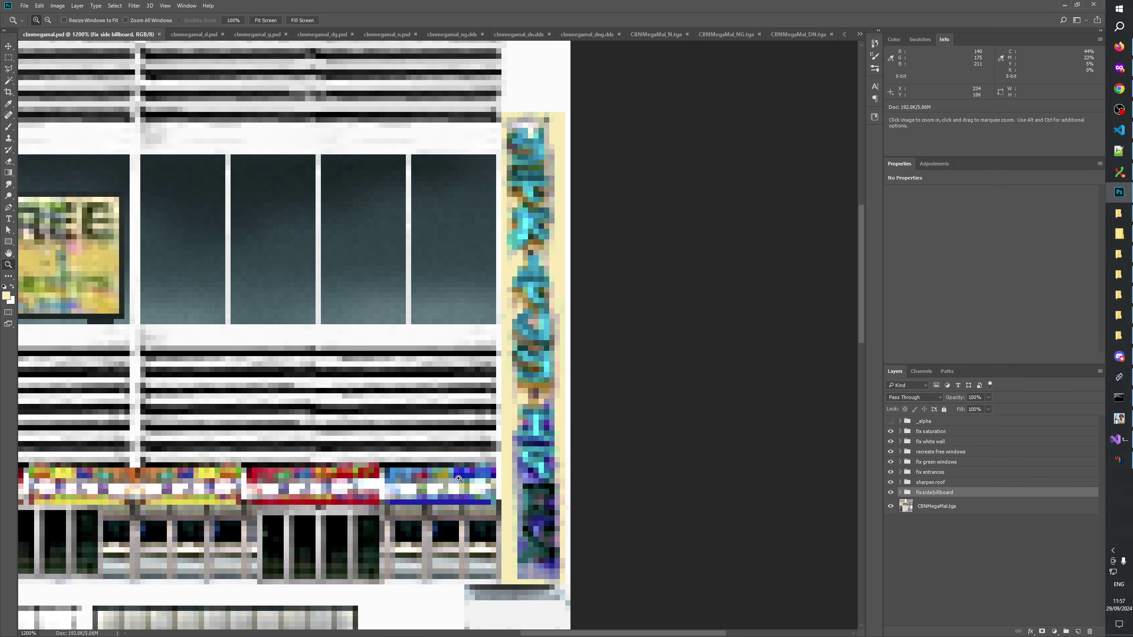
key("alt+Tab")
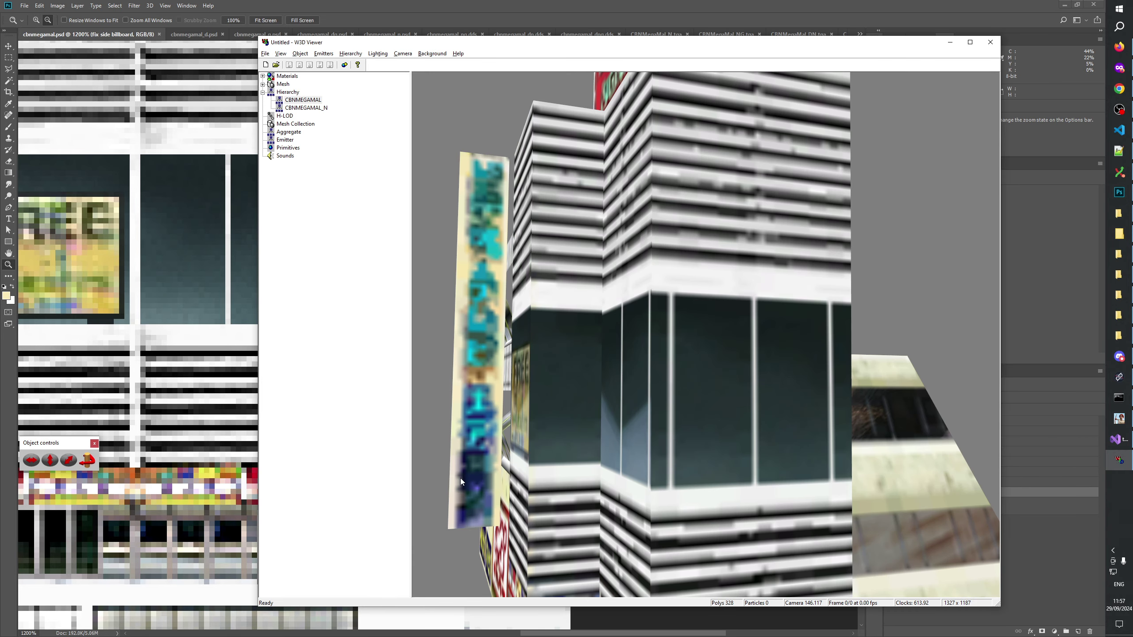
key("alt+Tab")
key("alt+Tab")
key("alt+Tab")
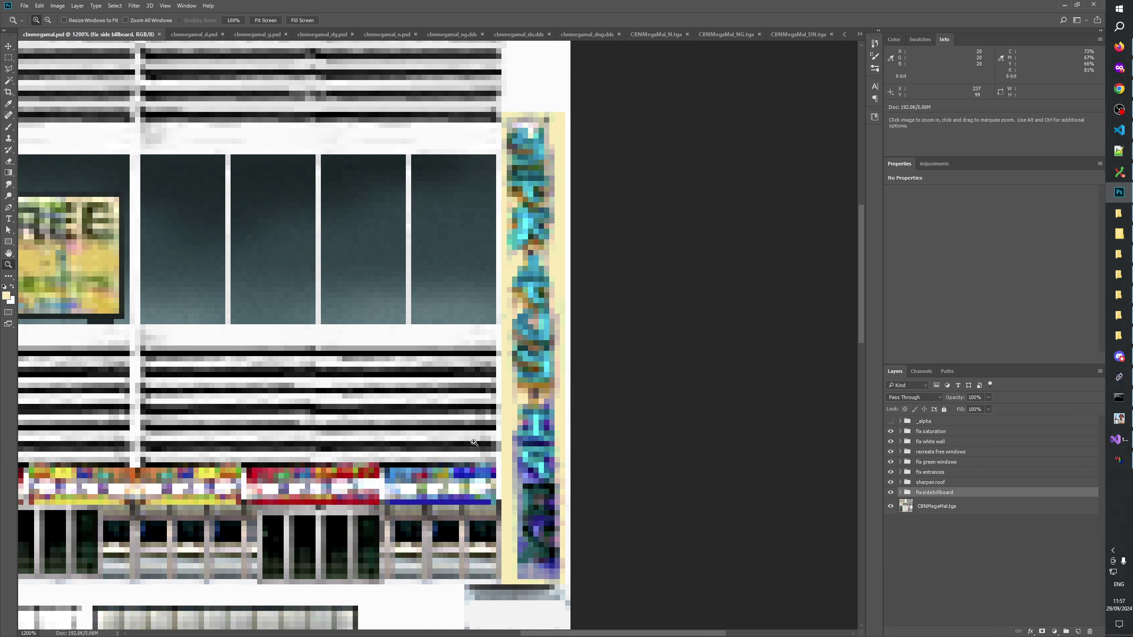
key("alt+Tab")
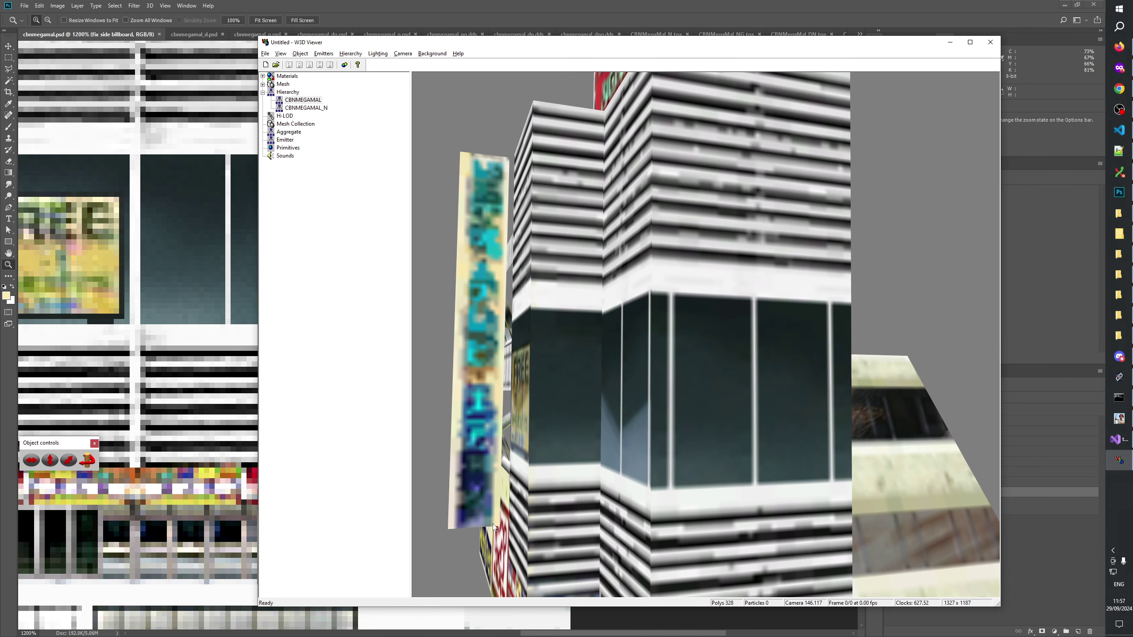
key("alt+Tab")
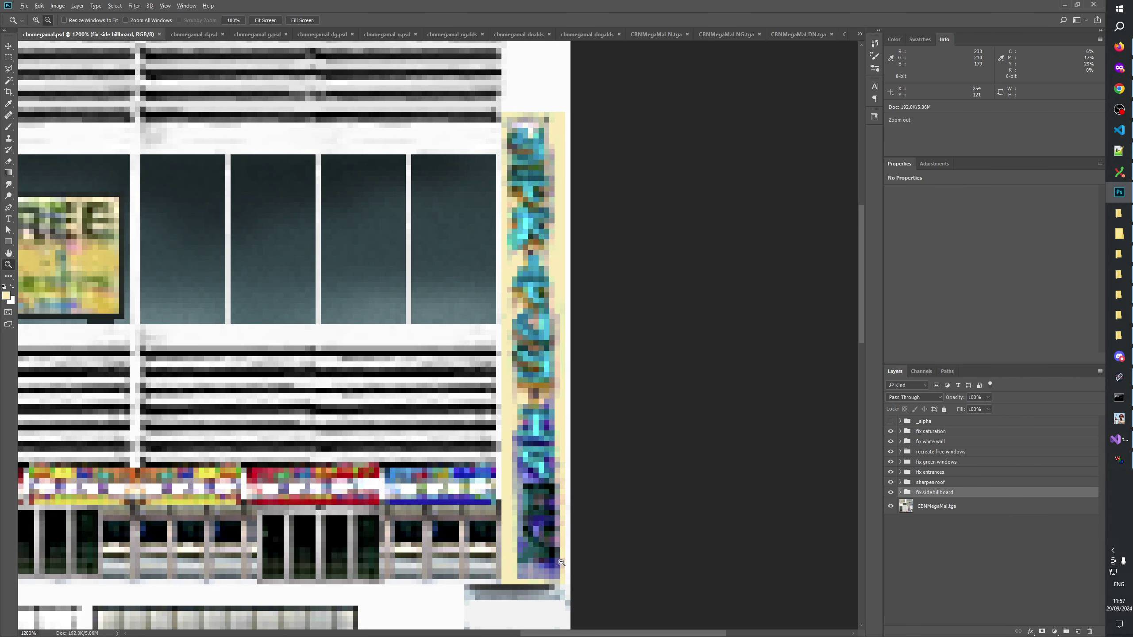
key("alt+Tab")
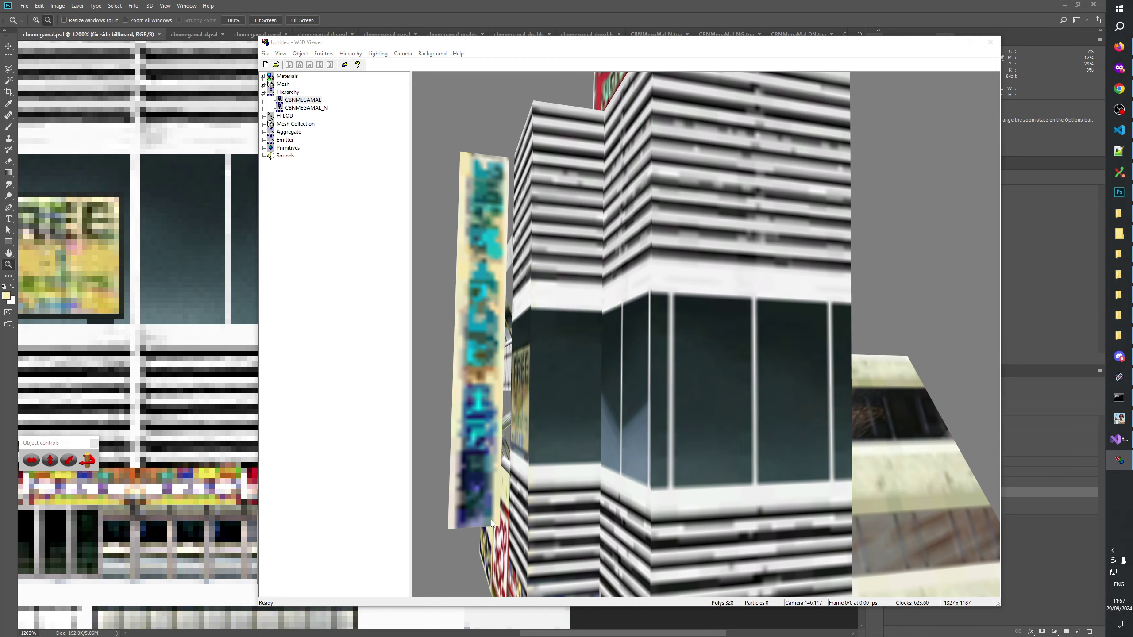
key("alt+Tab")
key("h")
left_click_drag(524, 492, 538, 539)
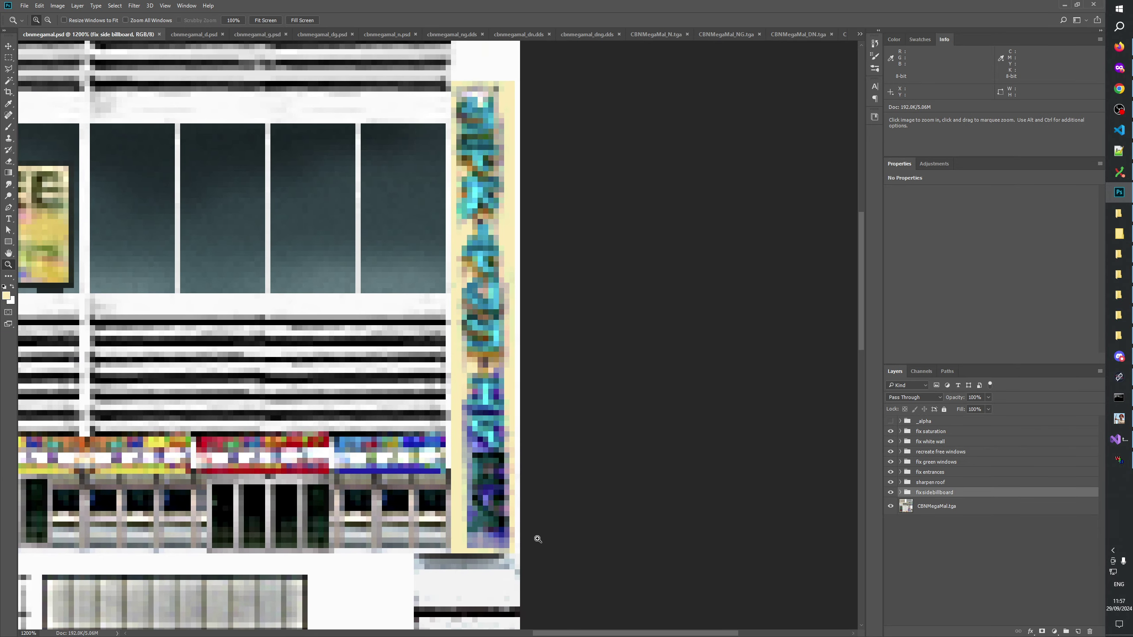
key("alt+Tab")
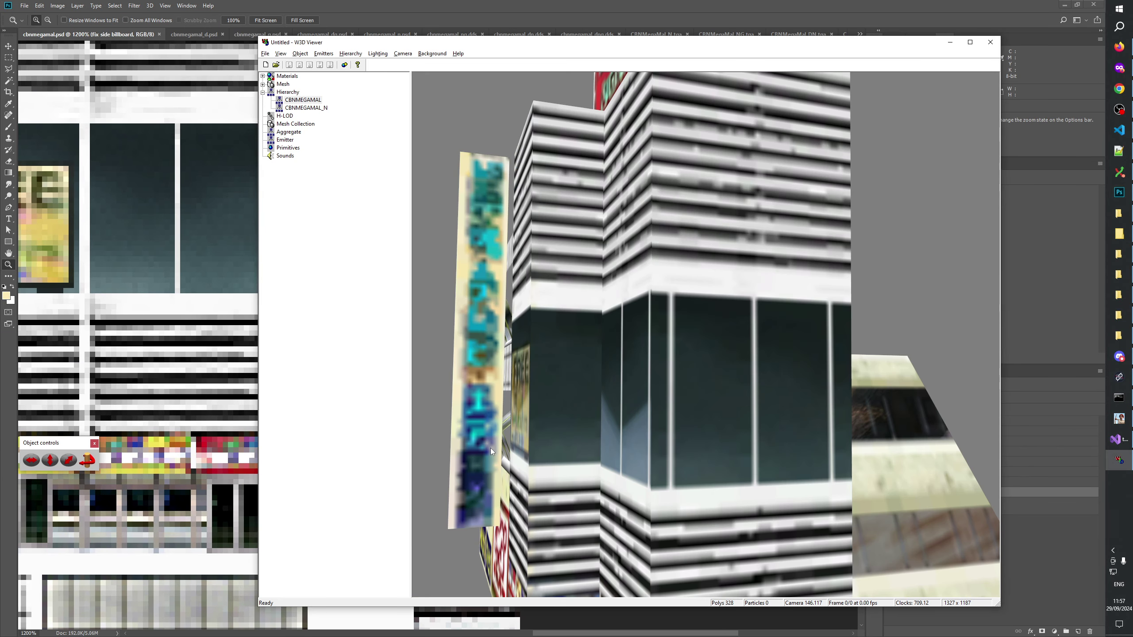
left_click_drag(490, 448, 478, 457)
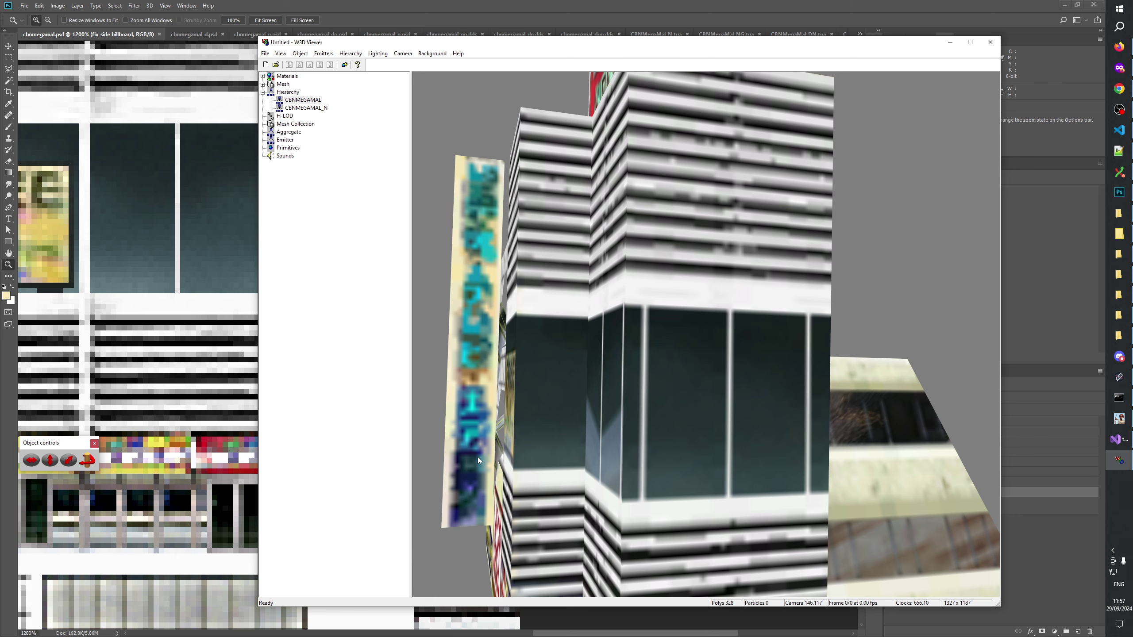
key("alt+Tab")
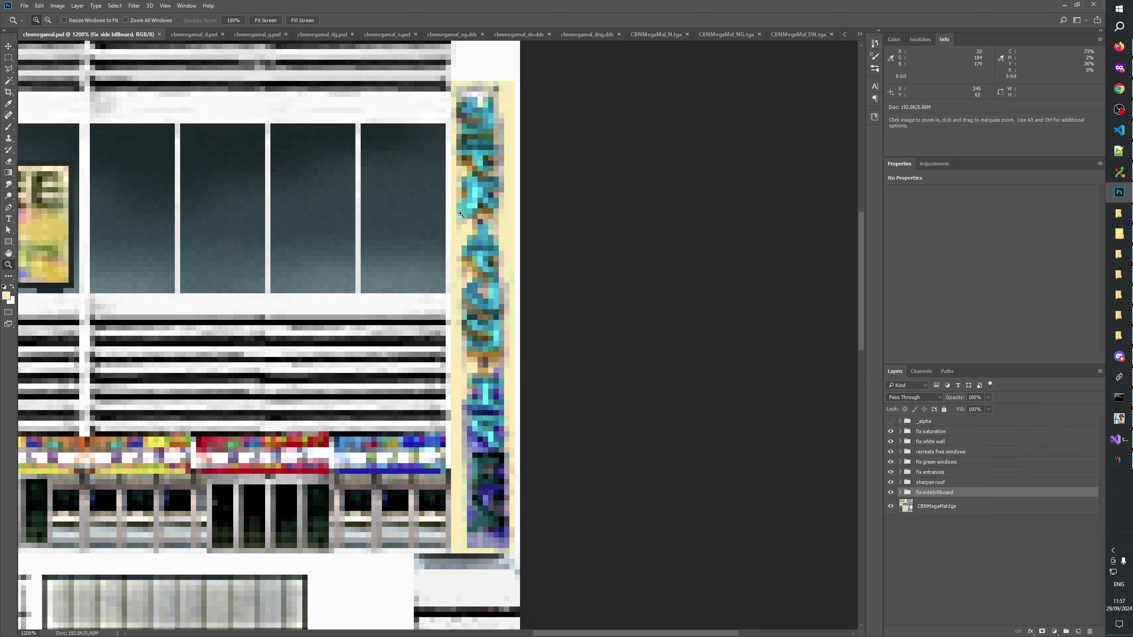
key("alt+Tab")
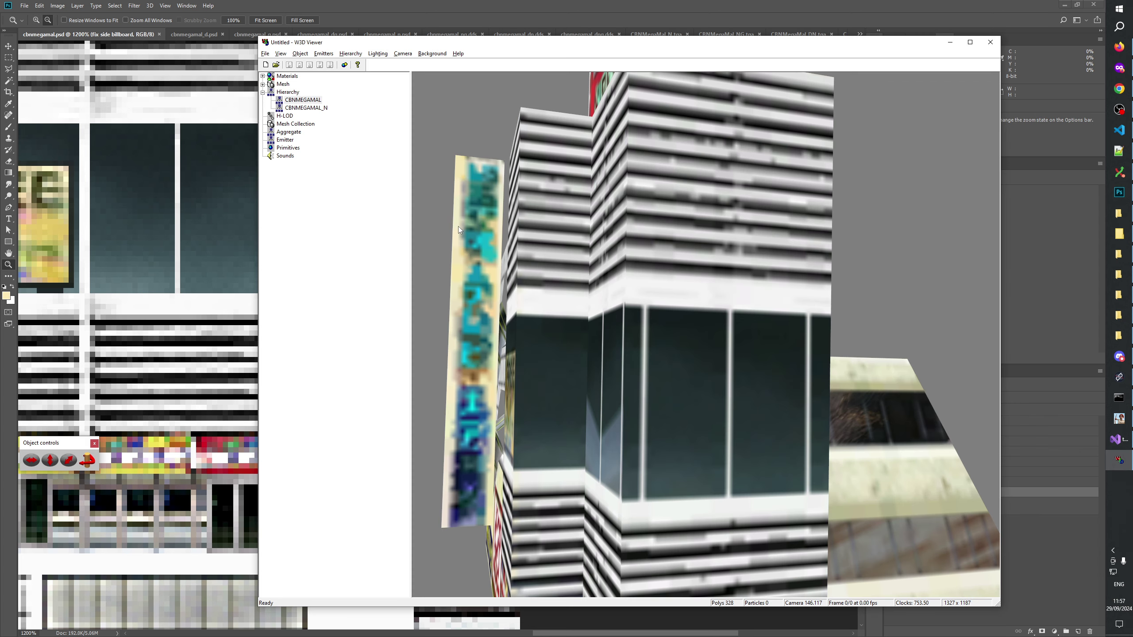
left_click_drag(495, 245, 545, 300)
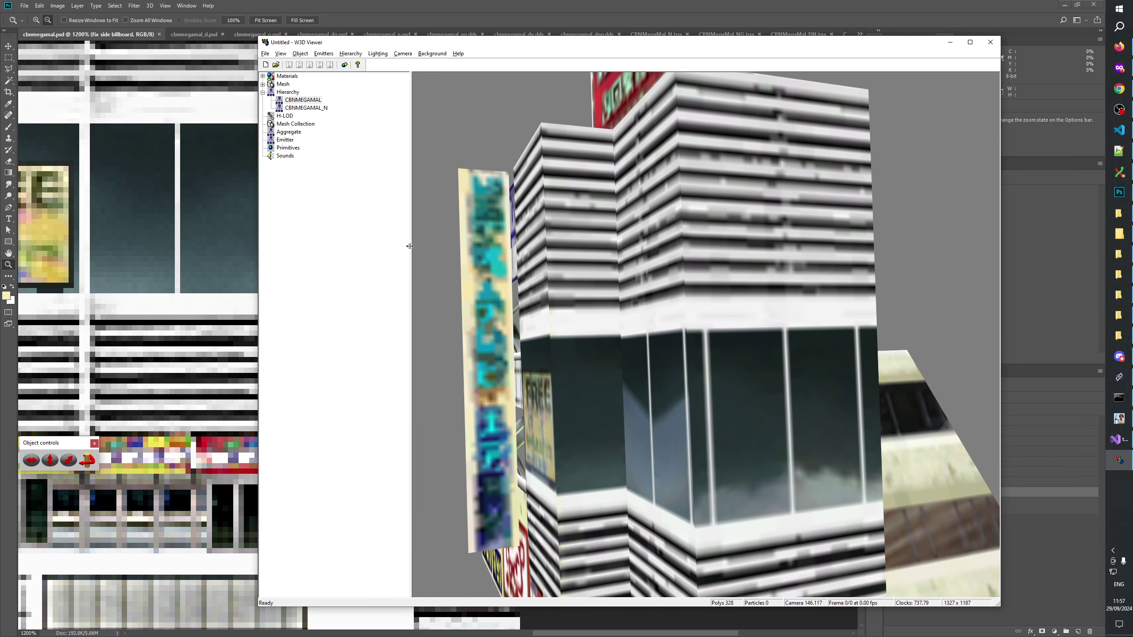
Display the CBNMEGAMAL_N hierarchy model and examine its lit side billboard from a distance and from other angles
left_click(305, 108)
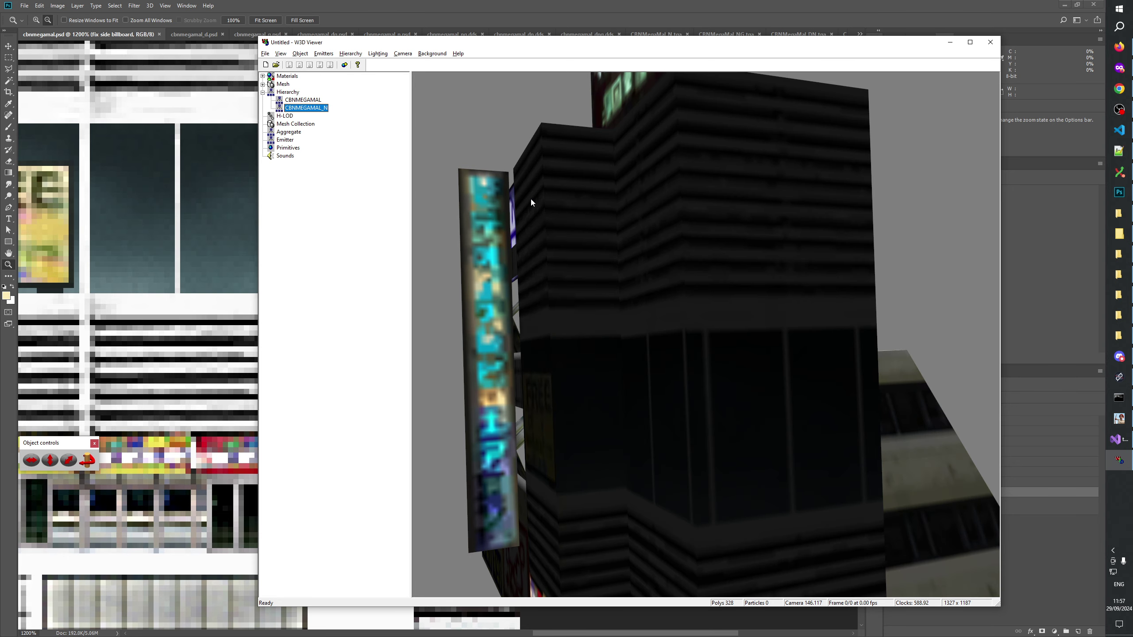
scroll(538, 184, "down", 5)
left_click_drag(653, 342, 554, 268)
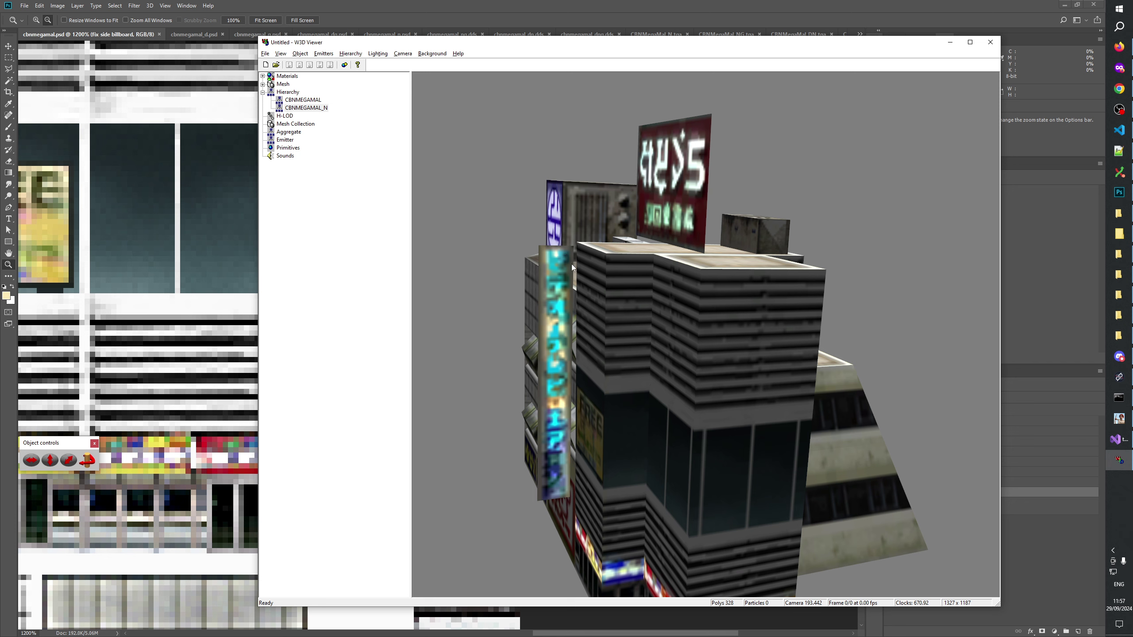
left_click_drag(550, 258, 596, 392)
Switch to Photoshop and compare the side billboard in CBNMegaMal_N.tga with the one in cbnmegamal_n.psd
key("alt+Tab")
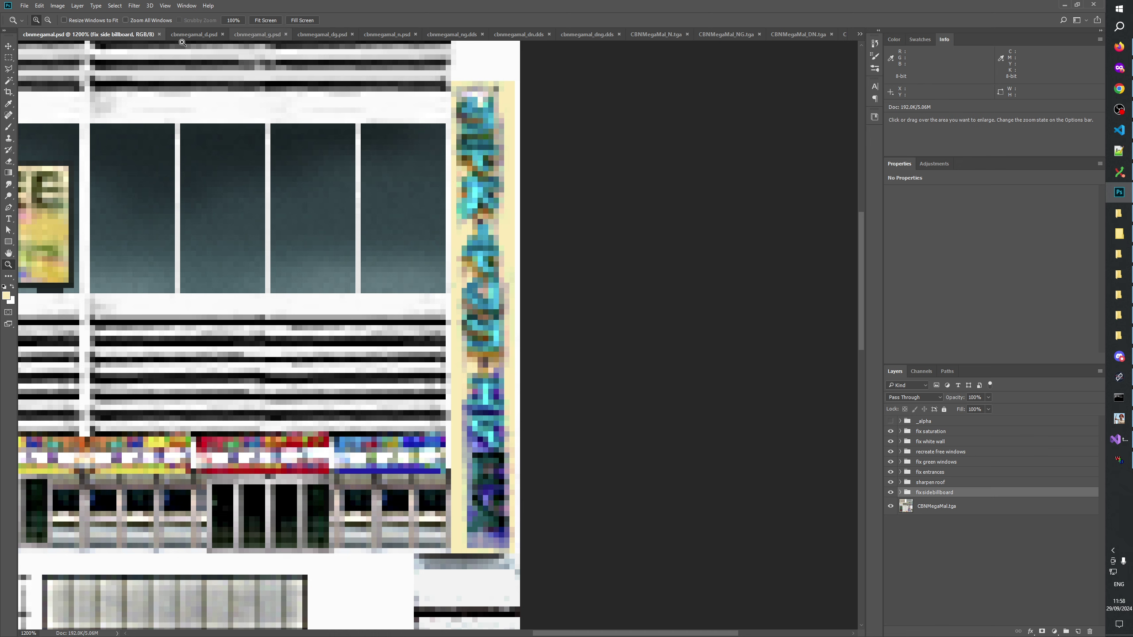
left_click(656, 34)
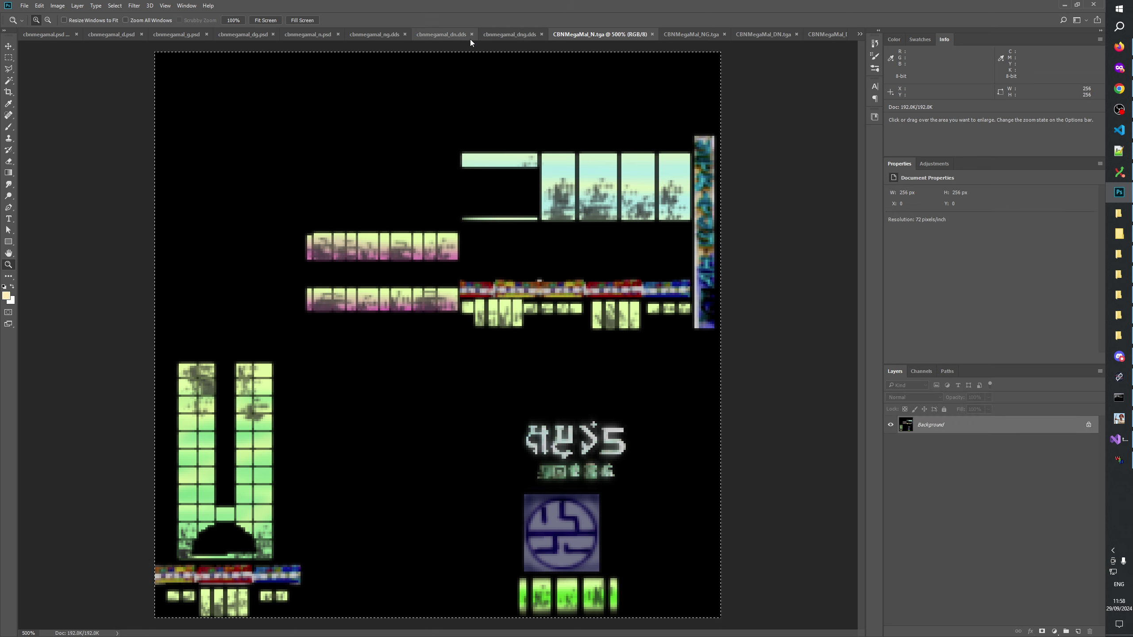
left_click(303, 36)
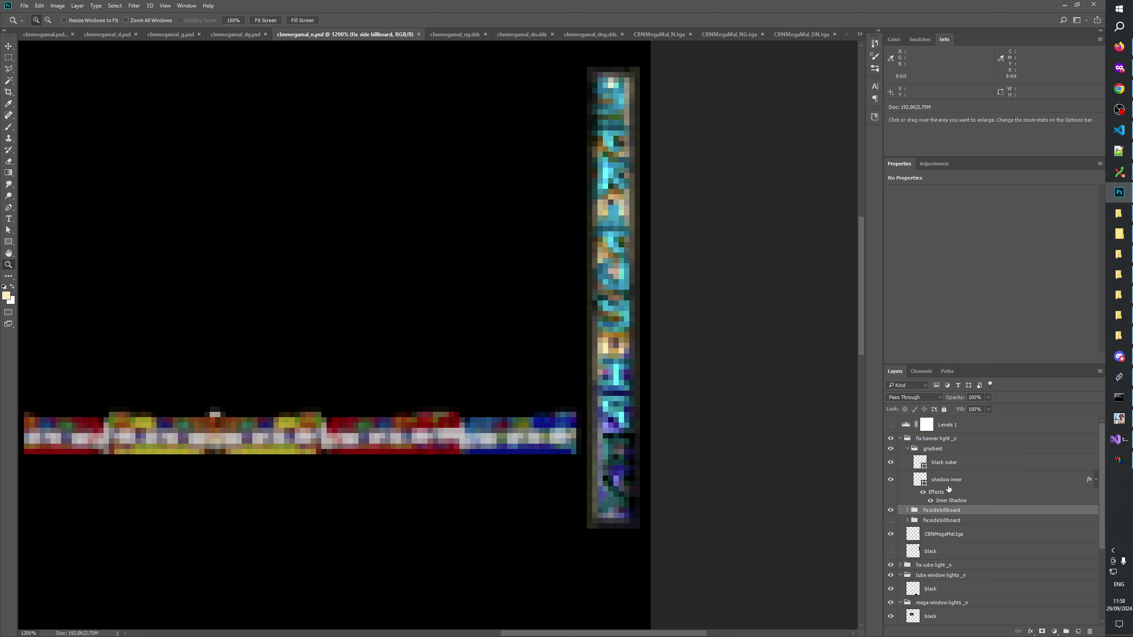
In cbnmegamal.psd, fill the 1 by 89 px strip along the side billboard's right edge with pale yellow on the yellow layer, then deselect
left_click(41, 35)
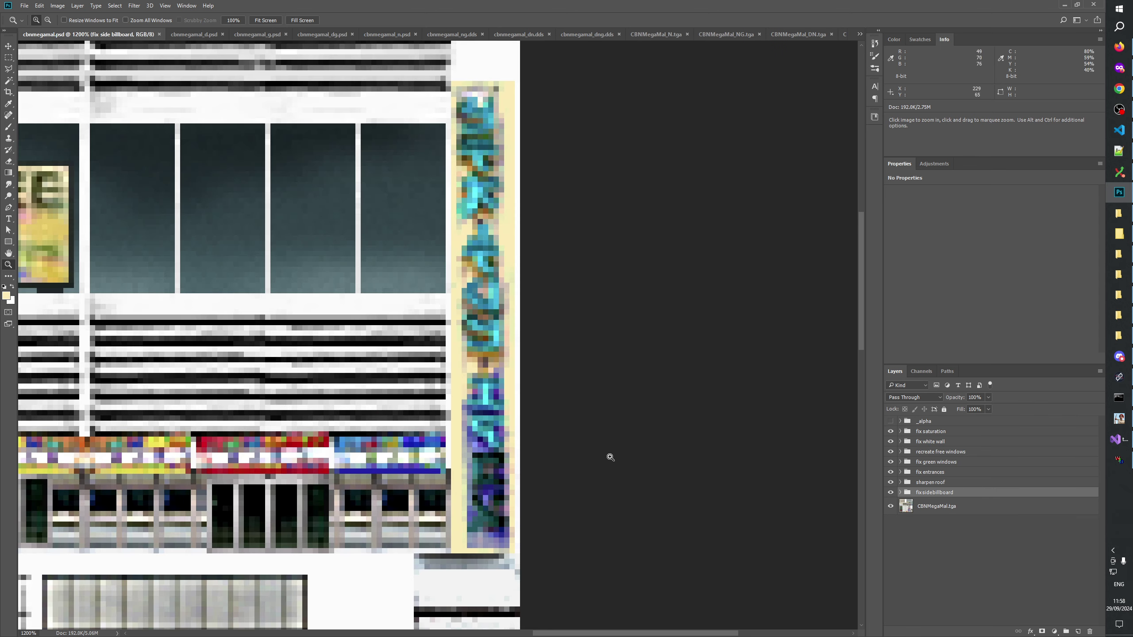
left_click(901, 493)
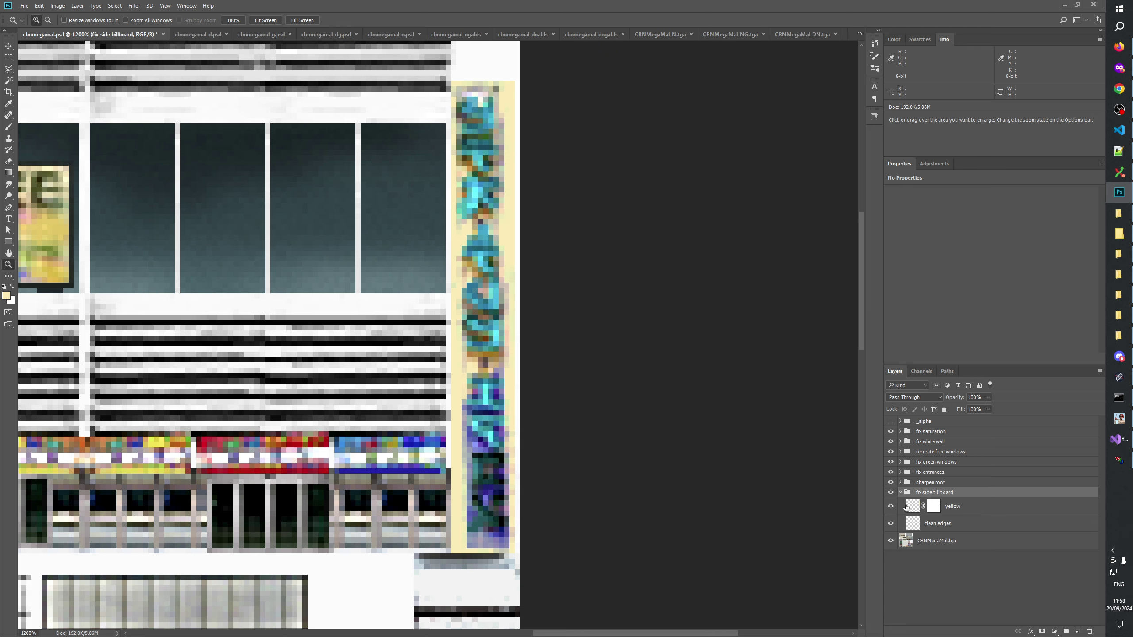
left_click(933, 507)
key("d")
key("m")
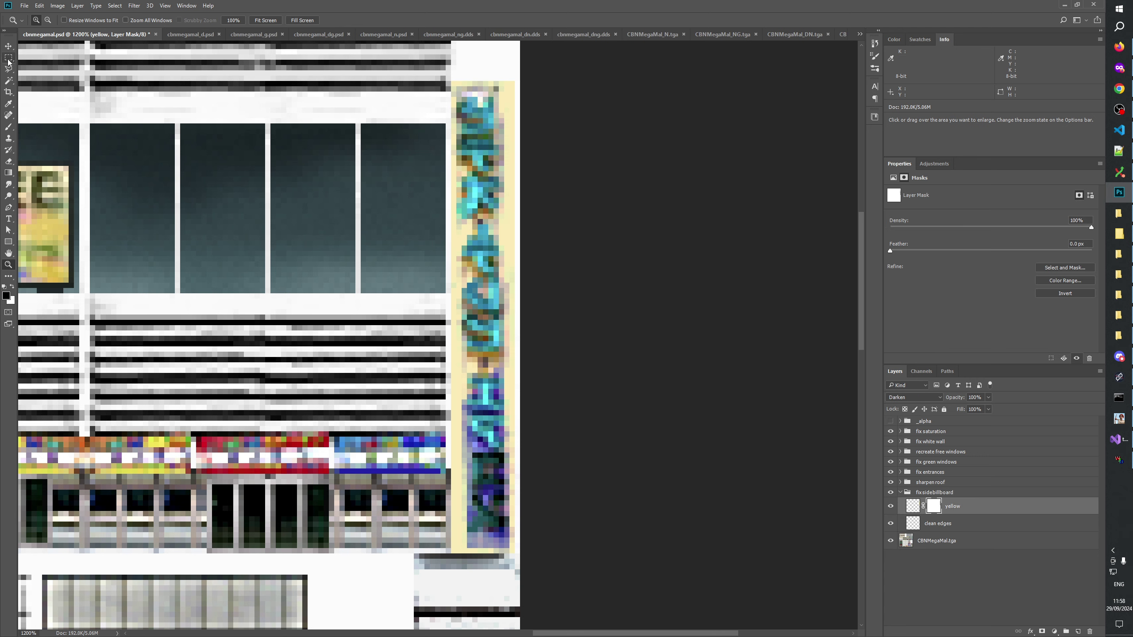
left_click_drag(516, 83, 513, 554)
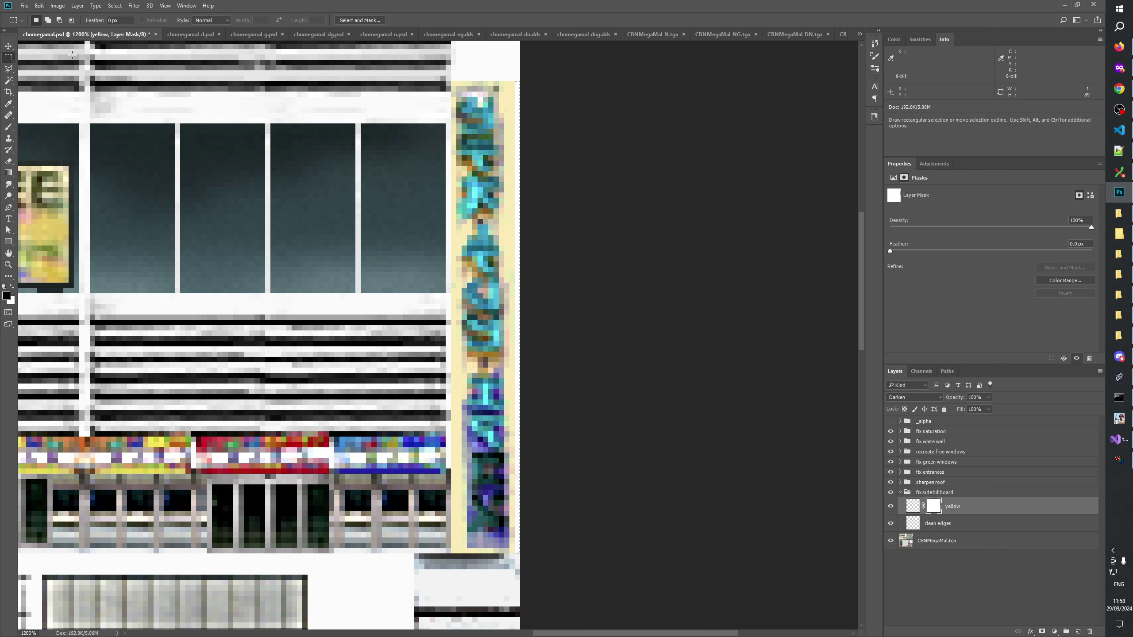
left_click(10, 105)
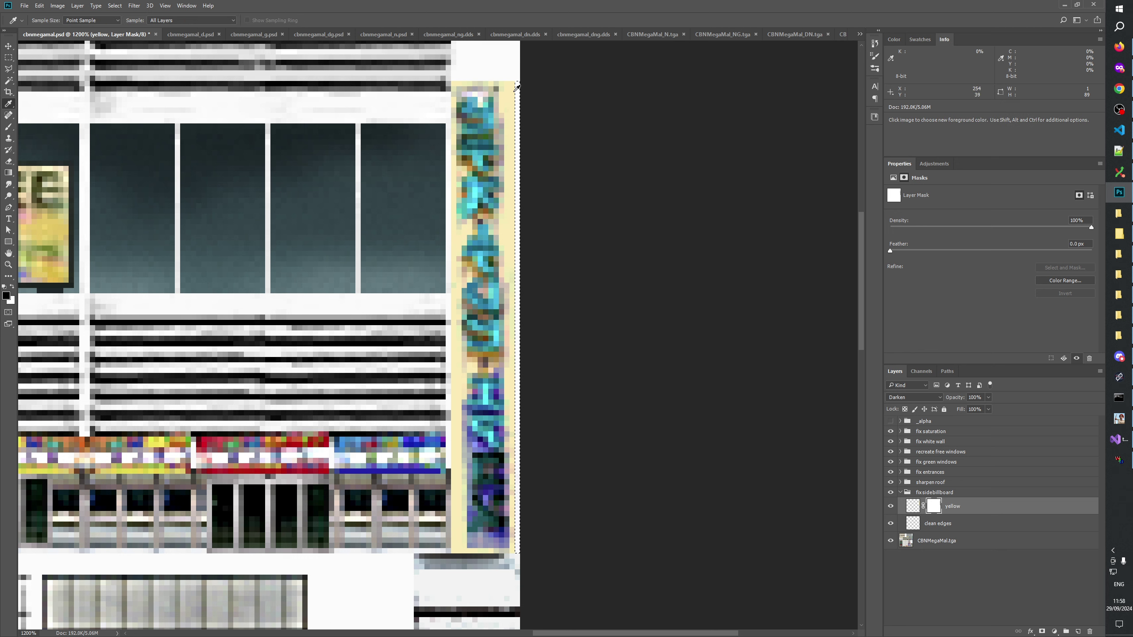
left_click(912, 508)
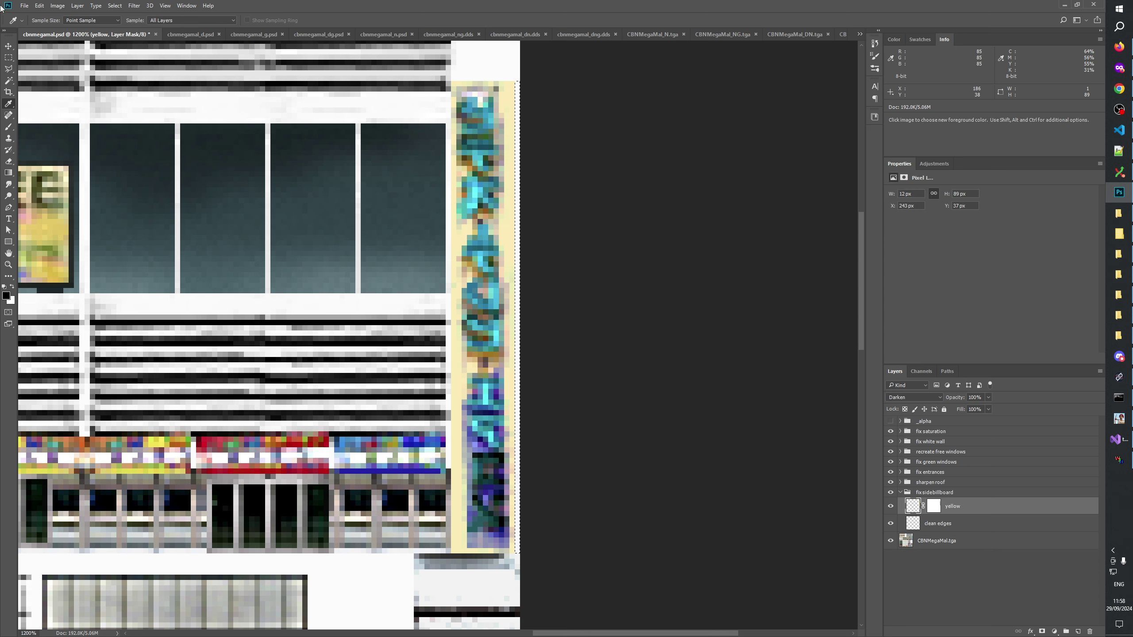
left_click(9, 58)
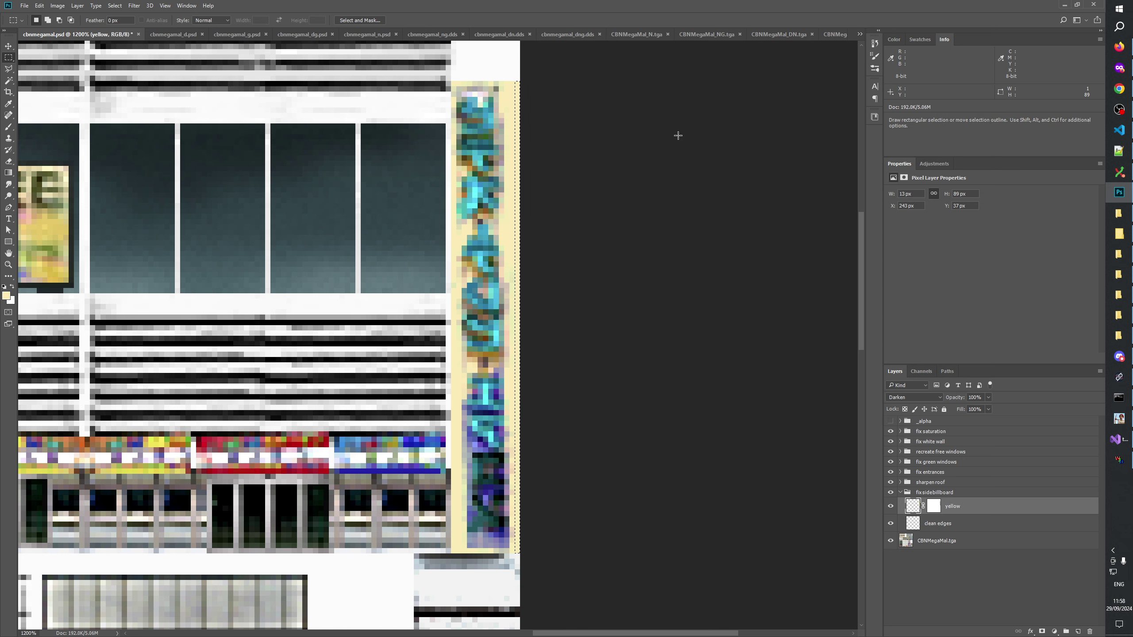
key("ctrl+d")
left_click(952, 582)
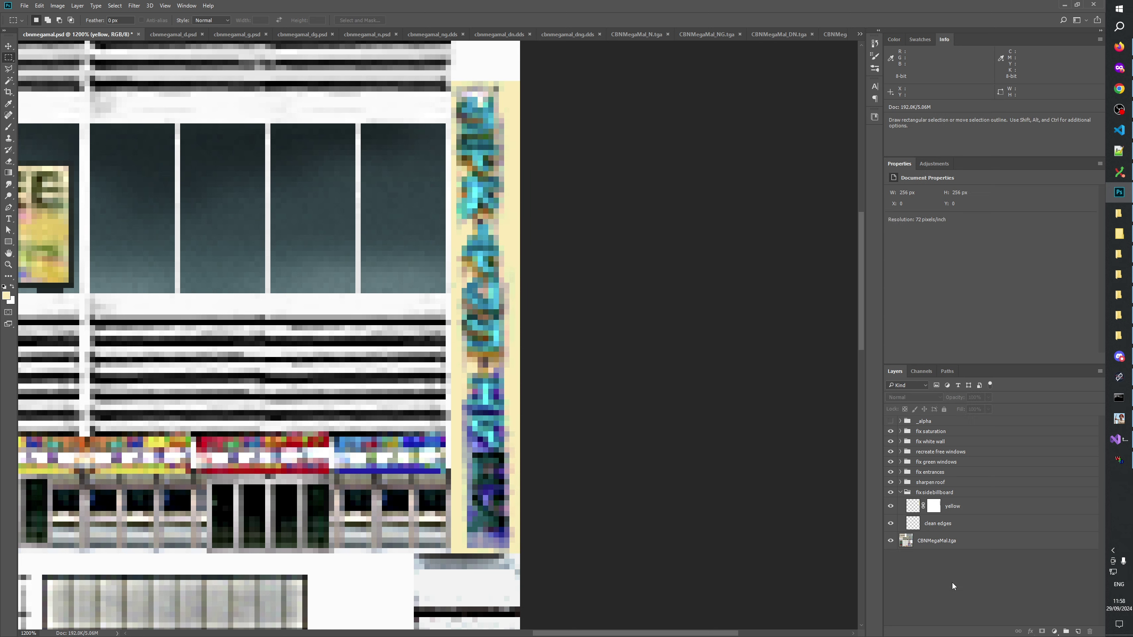
Collapse the fix side billboard group, save cbnmegamal.psd, and duplicate the group into cbnmegamal_n.psd
left_click(905, 493)
left_click(901, 492)
key("ctrl+s")
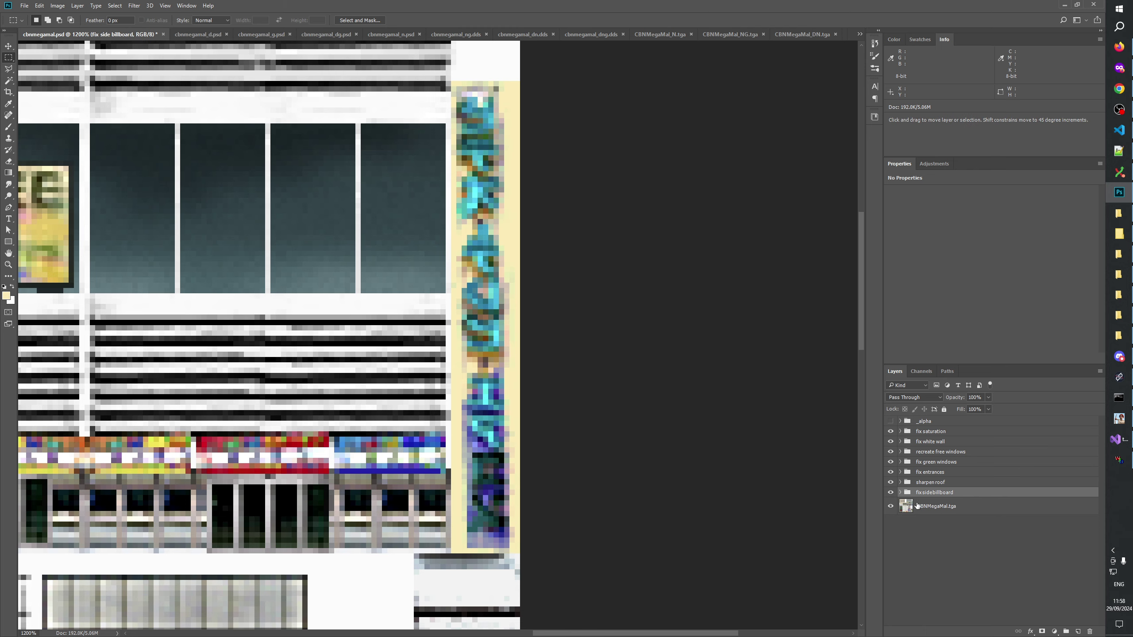
right_click(925, 493)
left_click(949, 223)
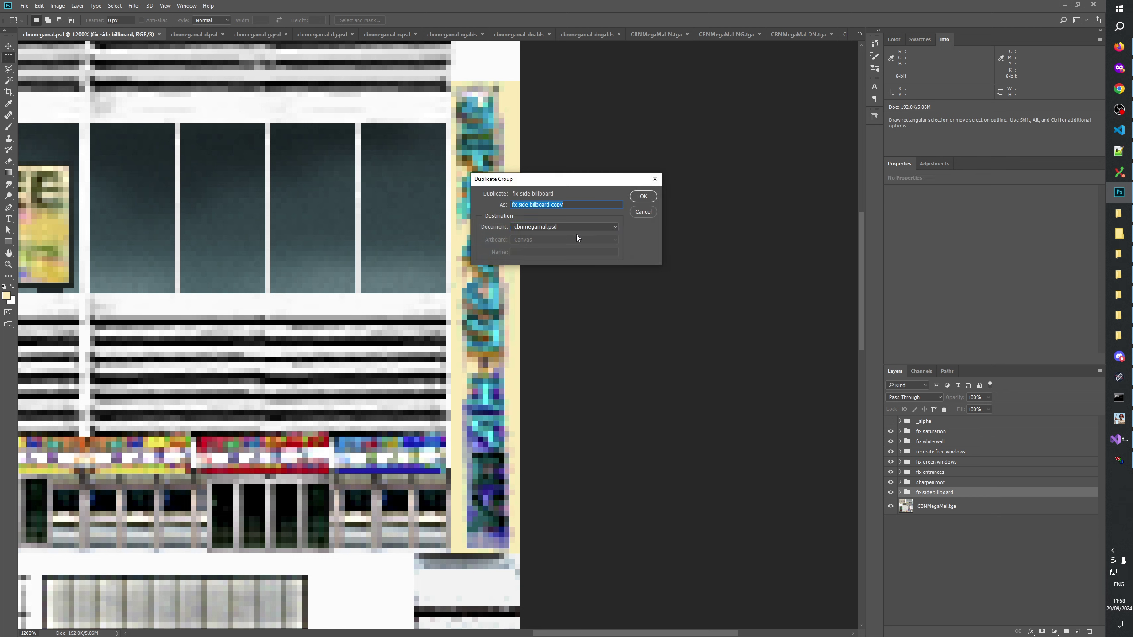
left_click(564, 227)
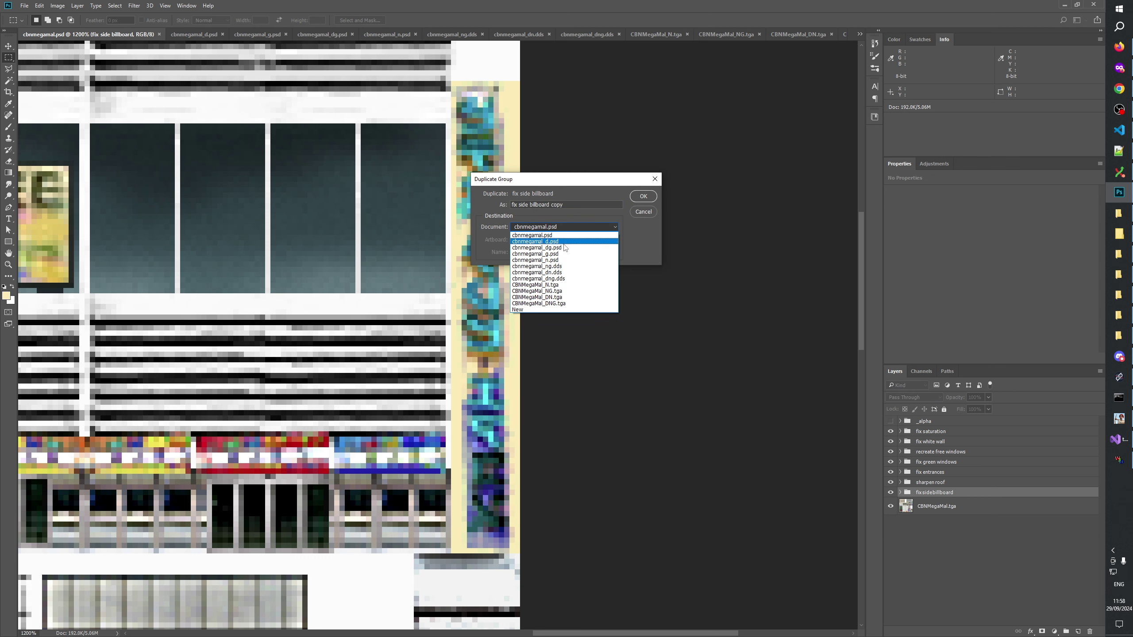
left_click(559, 261)
left_click(643, 197)
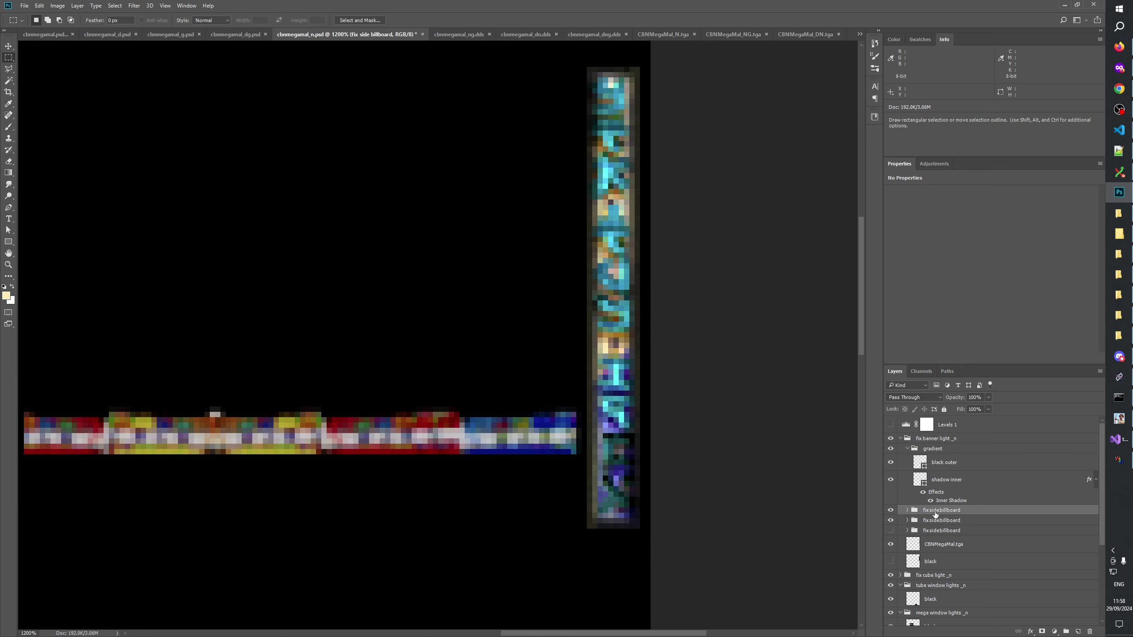
Hide the older fix side billboard copy and toggle the shadow inner layer to compare the billboard with and without it
left_click(891, 511)
left_click(891, 511)
left_click(891, 512)
left_click(891, 512)
left_click(951, 481)
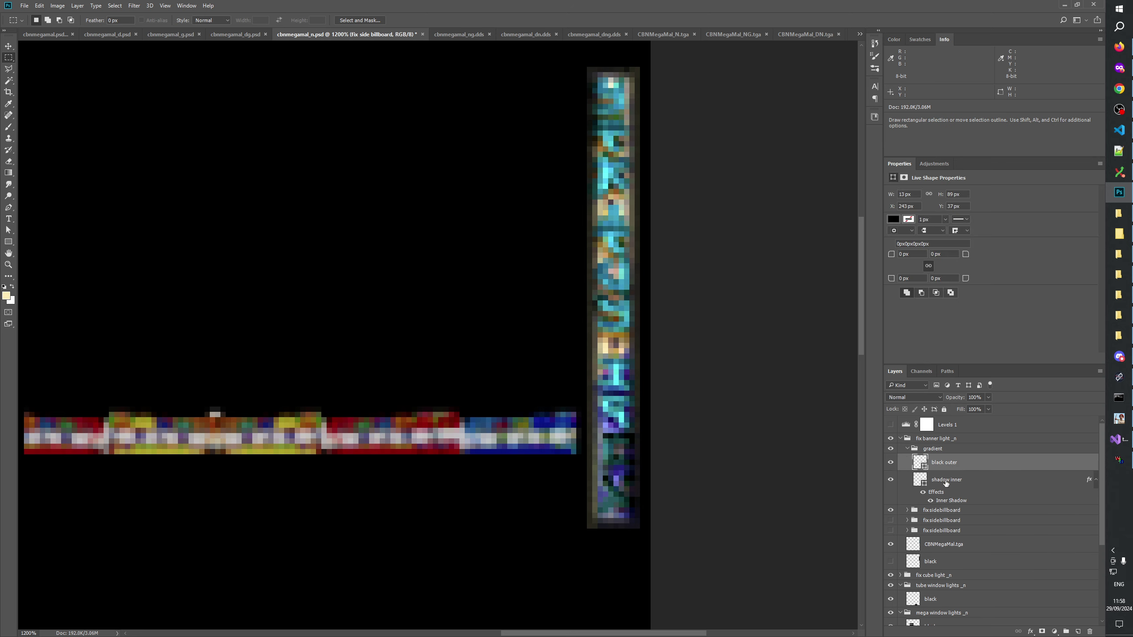
left_click(892, 481)
left_click(891, 481)
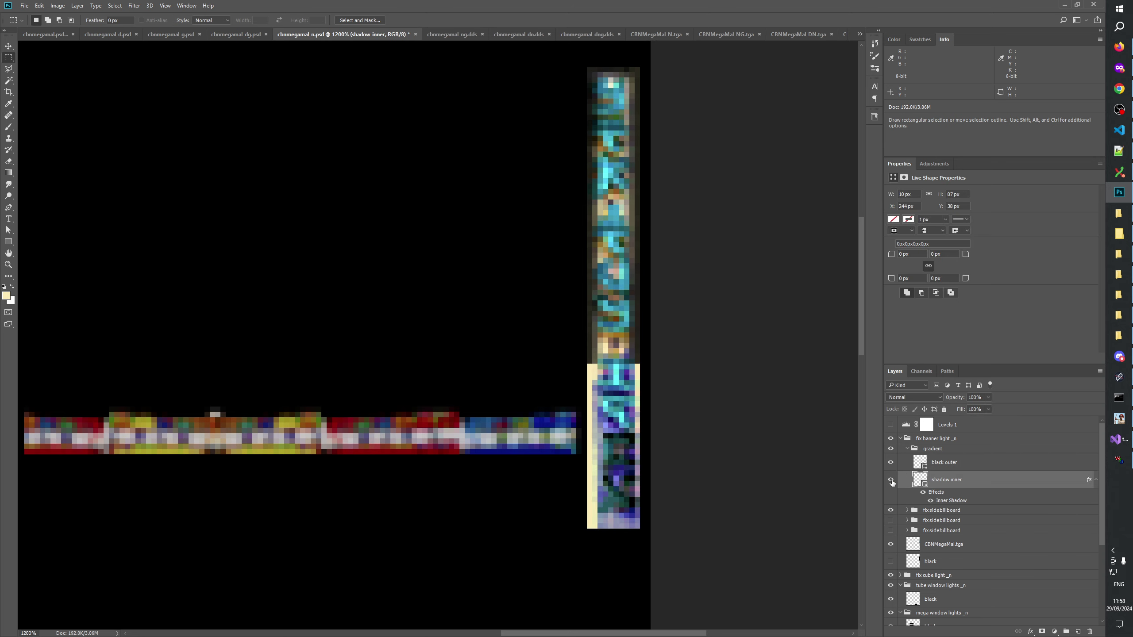
left_click(891, 481)
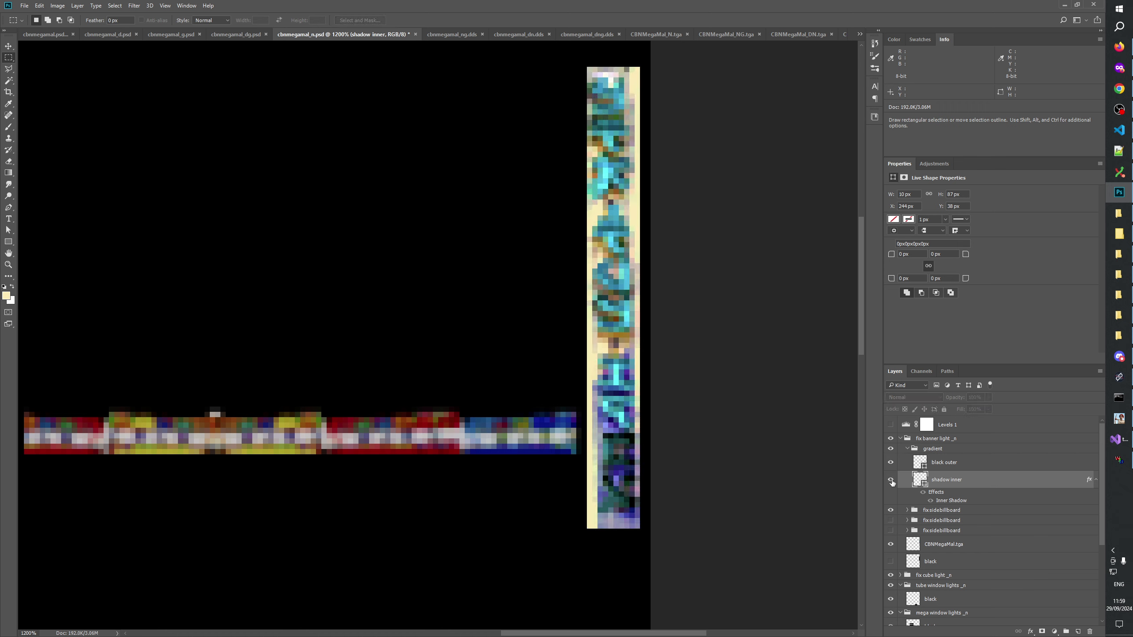
left_click(891, 480)
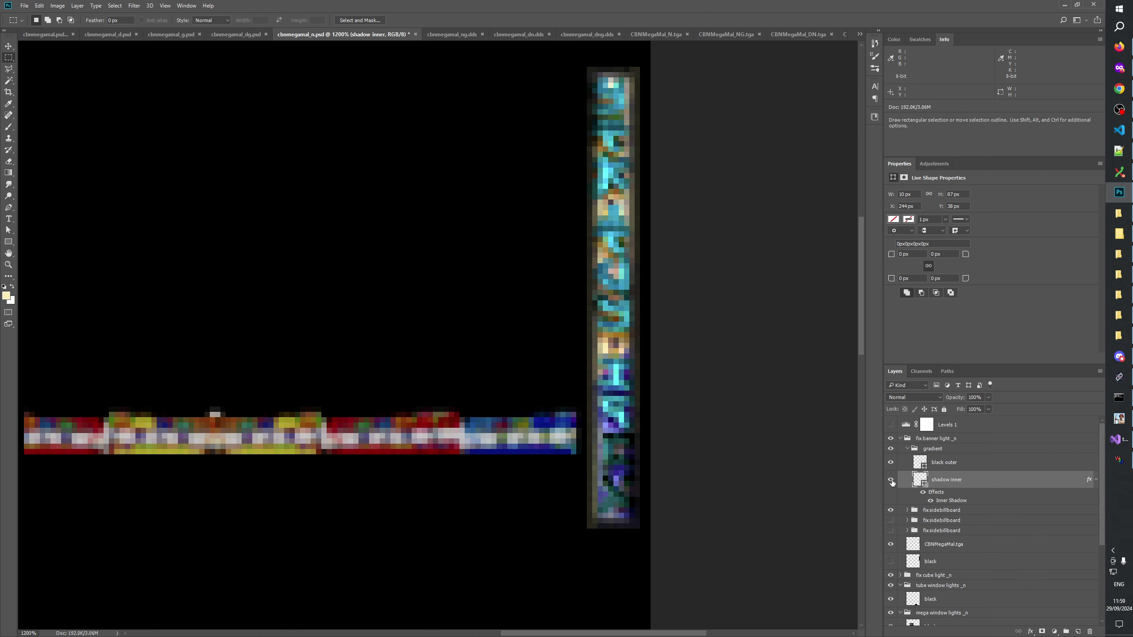
Set the shadow inner layer's Inner Shadow to 100% opacity, 25% choke, 2 px size and 0% noise, and save cbnmegamal_n.psd
double_click(945, 500)
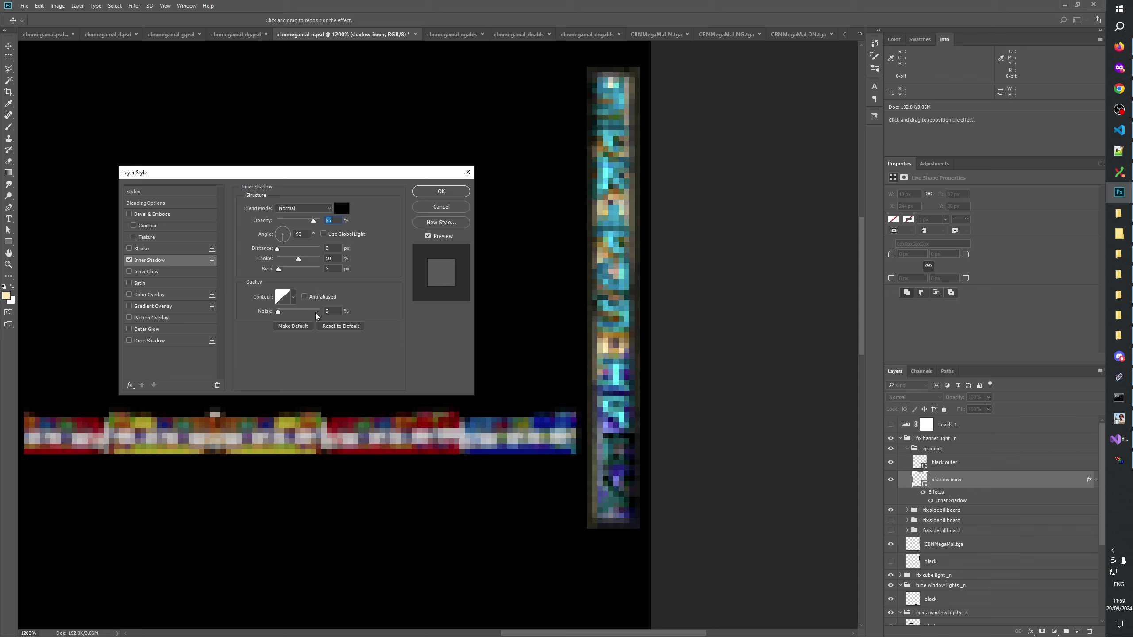
left_click(276, 310)
left_click_drag(297, 259, 289, 259)
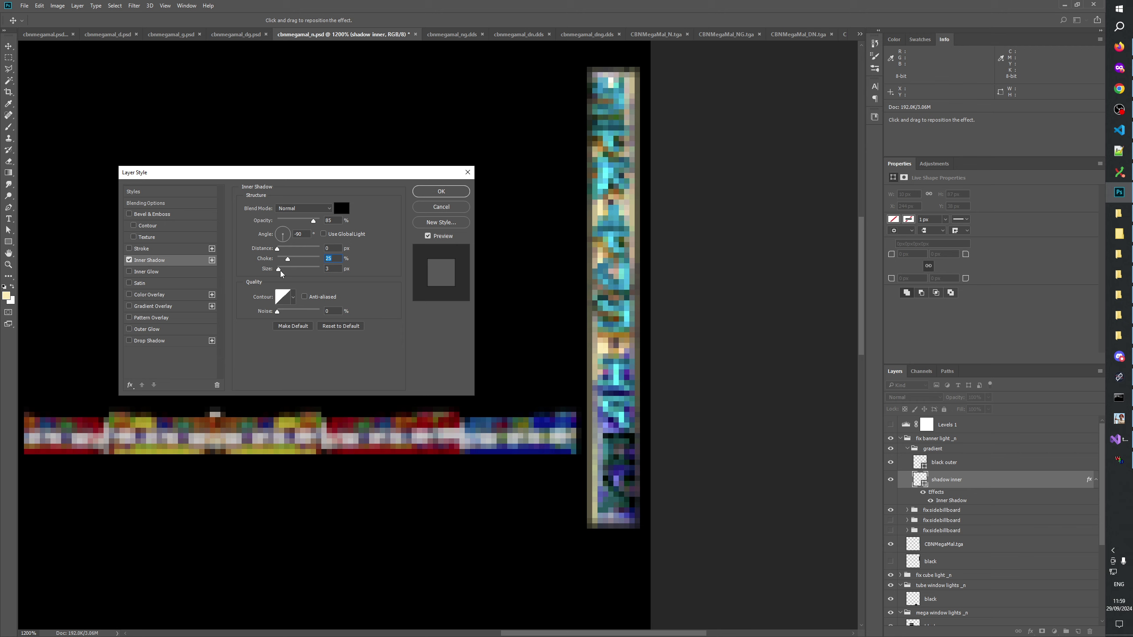
left_click(279, 270)
left_click_drag(314, 221, 338, 221)
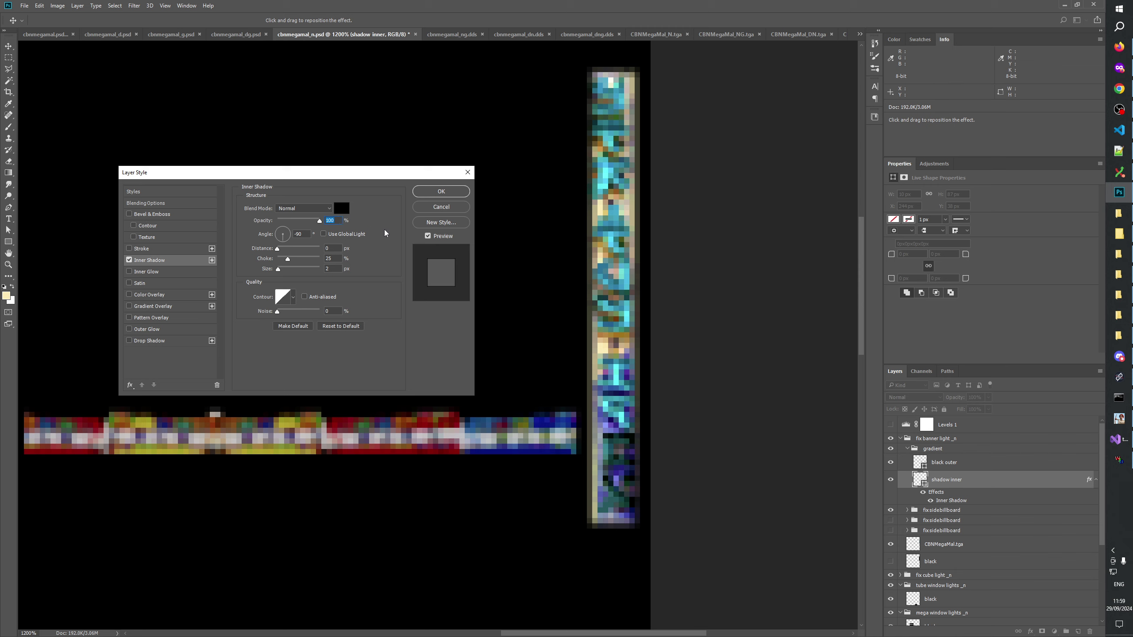
left_click(434, 196)
key("ctrl+s")
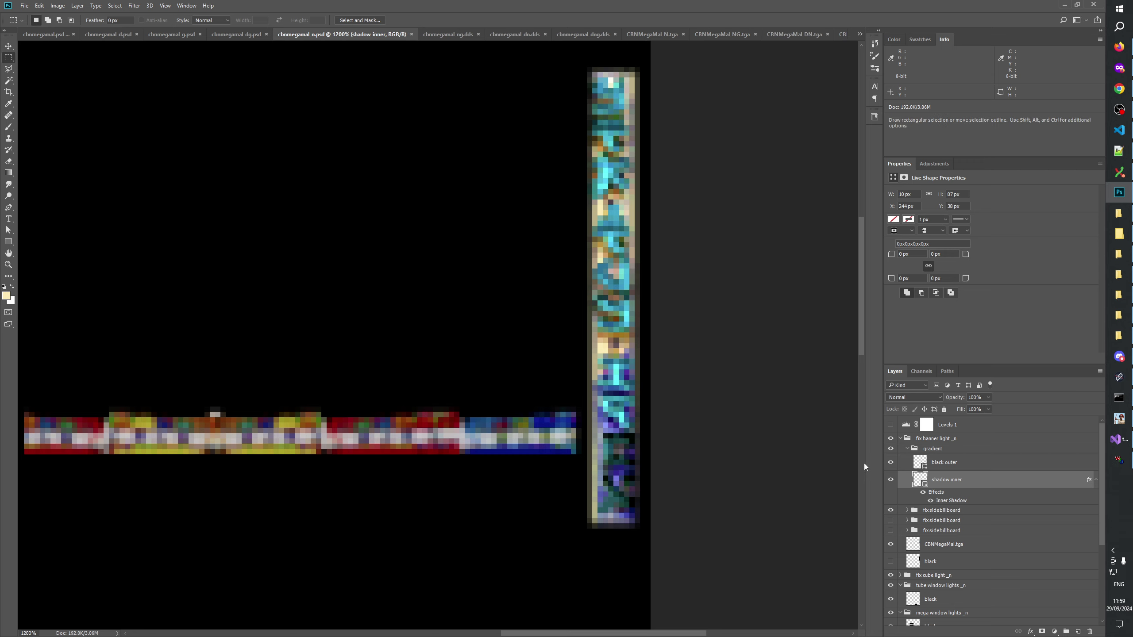
Return to cbnmegamal.psd, build the mod in Generals Mod Builder, and switch to W3D Viewer
left_click(59, 35)
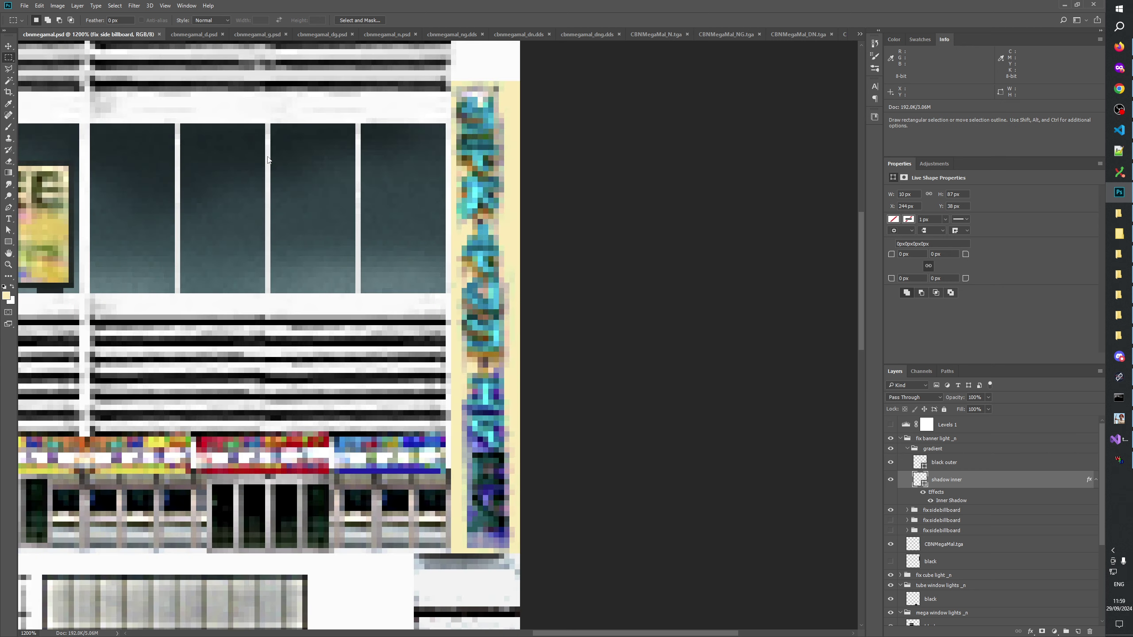
left_click(1119, 418)
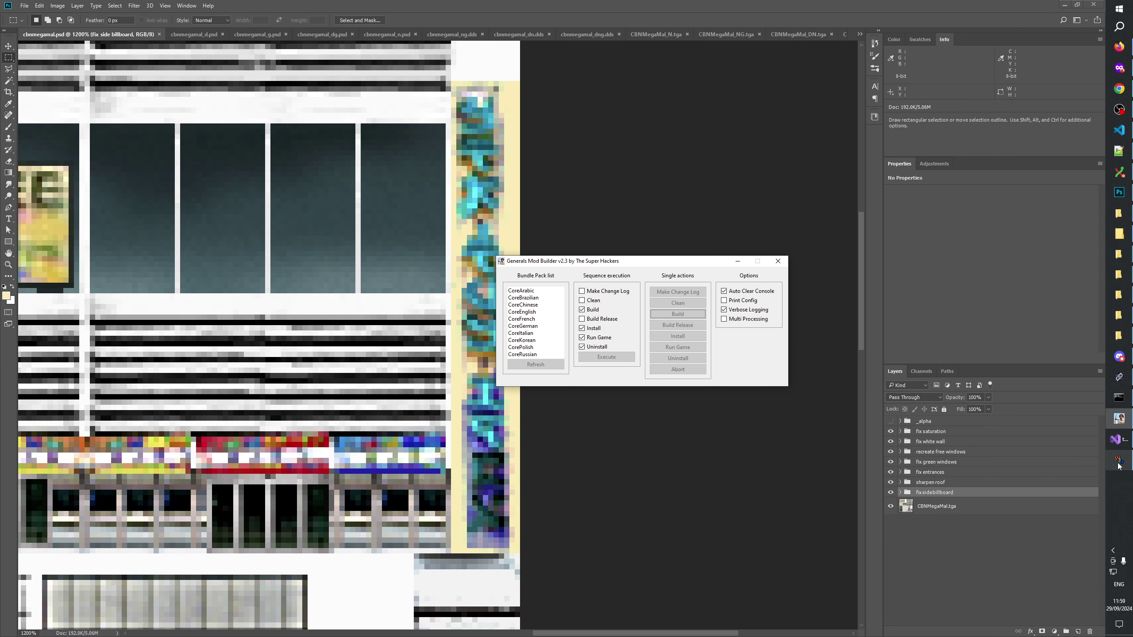
left_click(1057, 465)
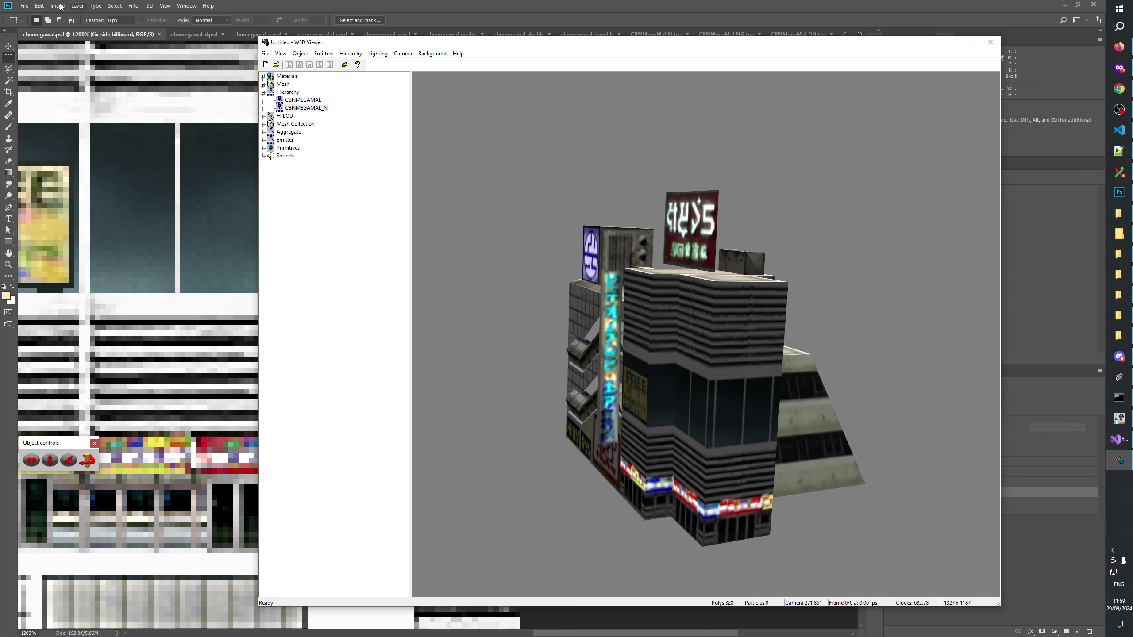
Start an empty viewer file and open CBNMegaMal.W3D and CBNMegaMal_N.W3D together
left_click(266, 64)
left_click(276, 64)
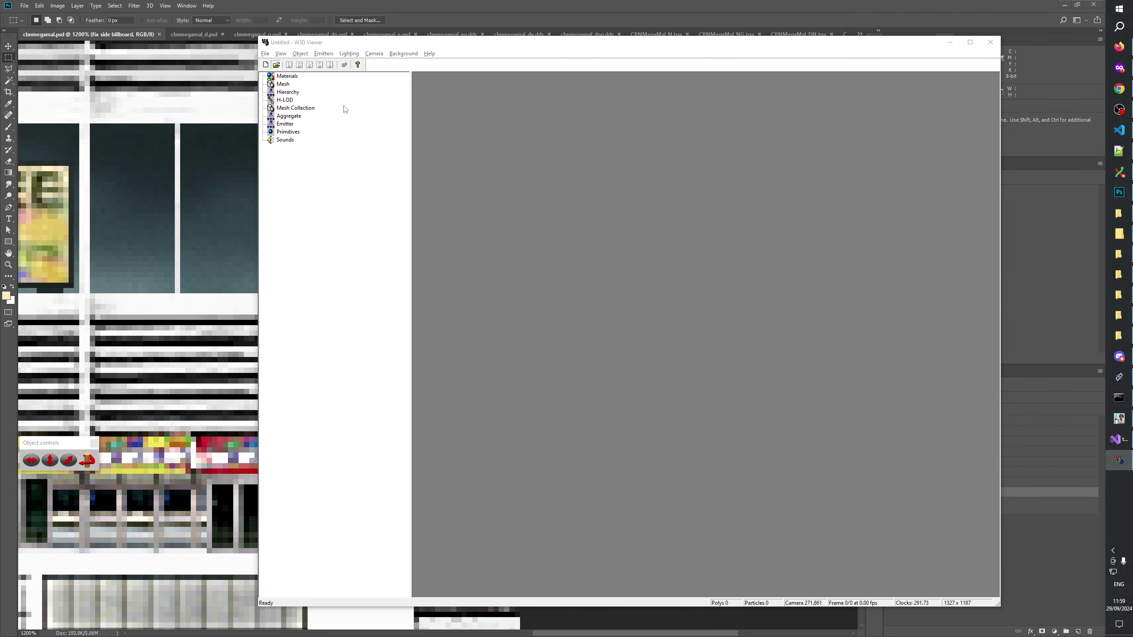
left_click(585, 373)
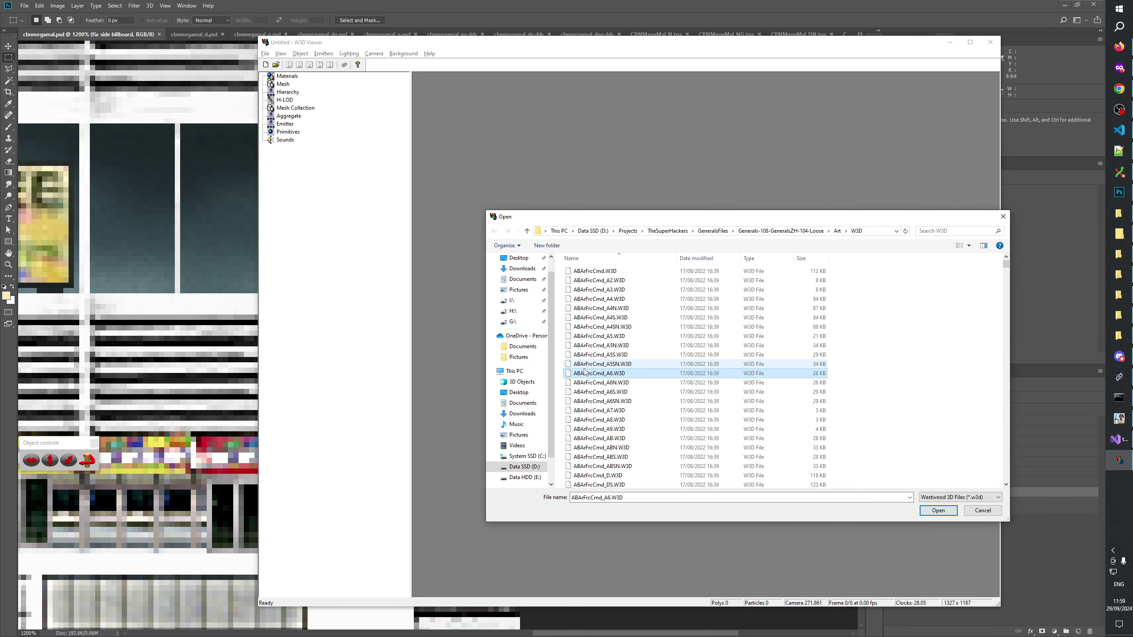
type("cbn")
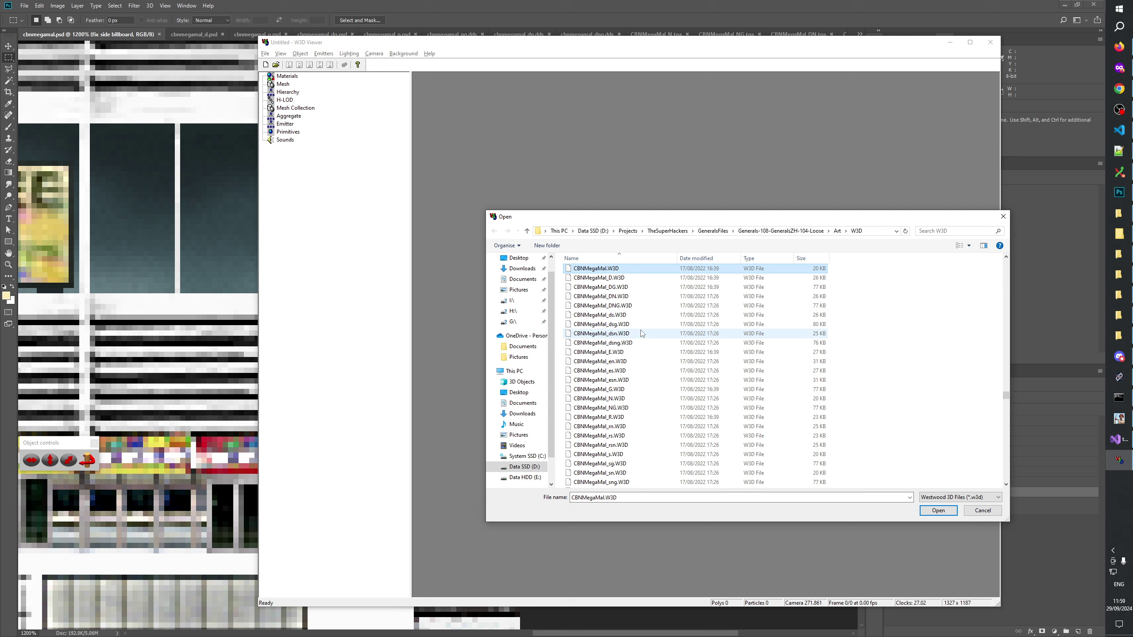
left_click(614, 399)
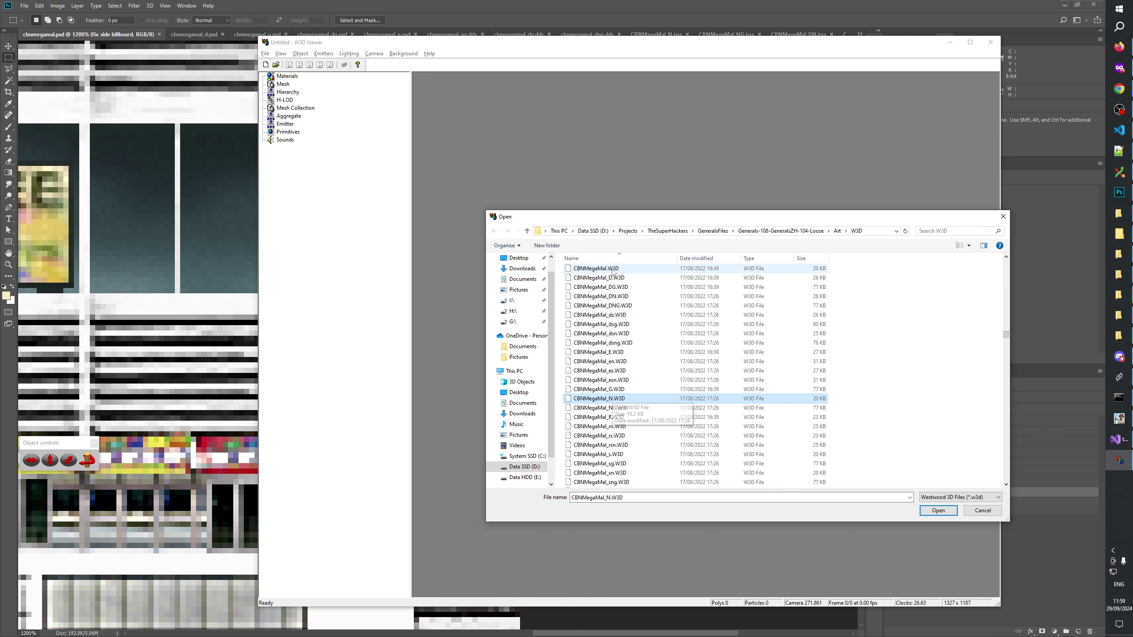
left_click(598, 268, "ctrl")
left_click(932, 512)
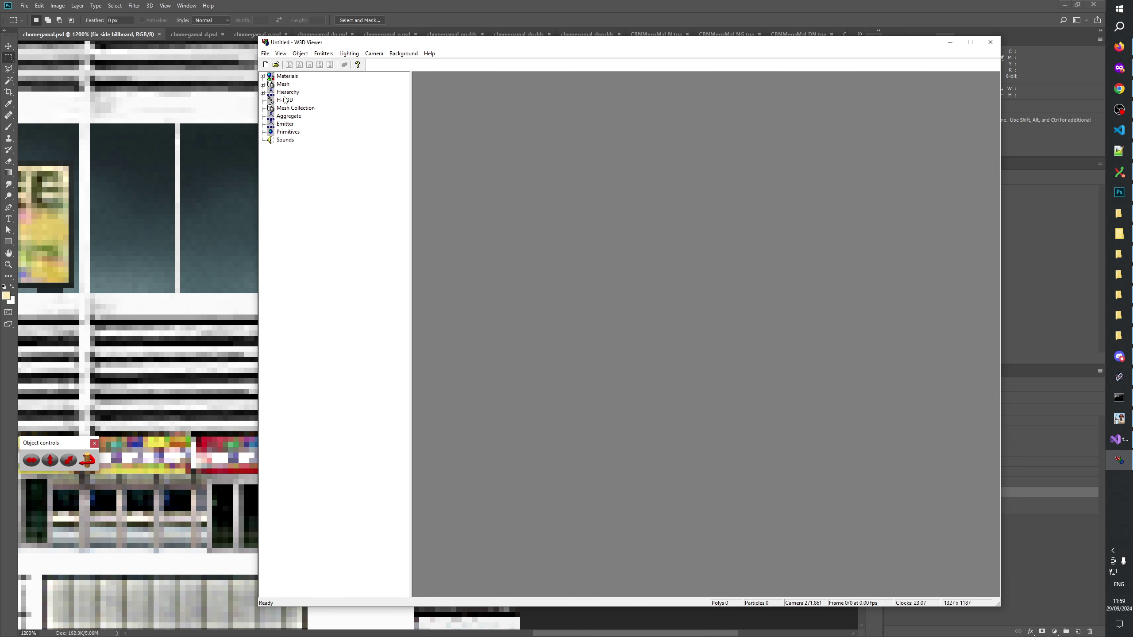
Display the CBNMEGAMAL_N hierarchy model and examine the edges of its lit side billboard up close and from several angles
left_click(263, 92)
left_click(305, 107)
left_click_drag(595, 293, 461, 304)
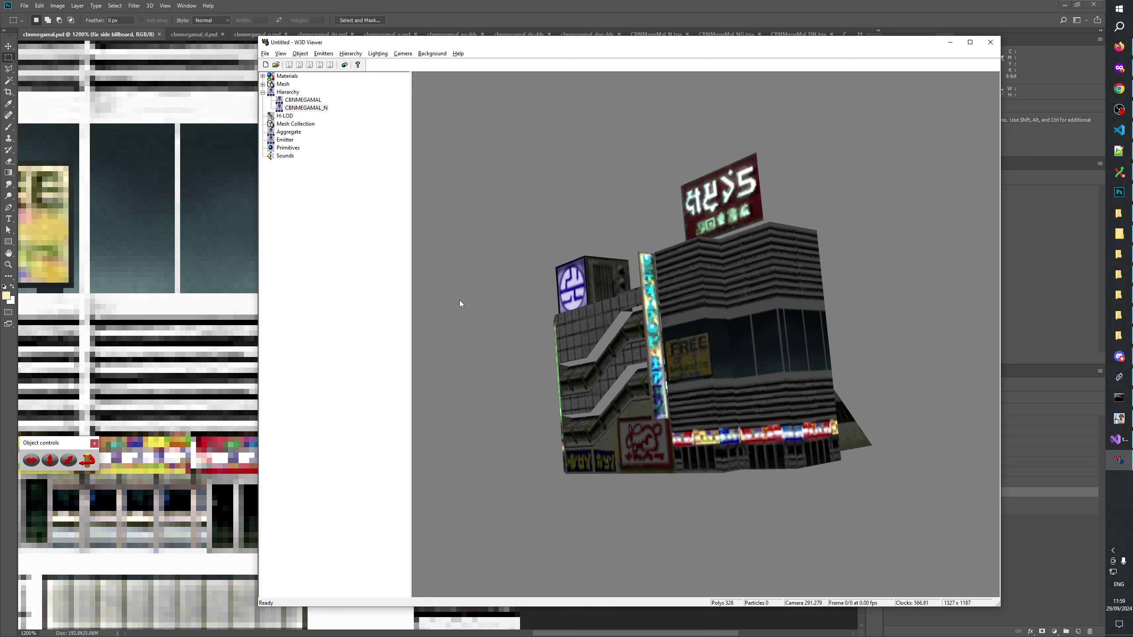
scroll(606, 353, "up", 5)
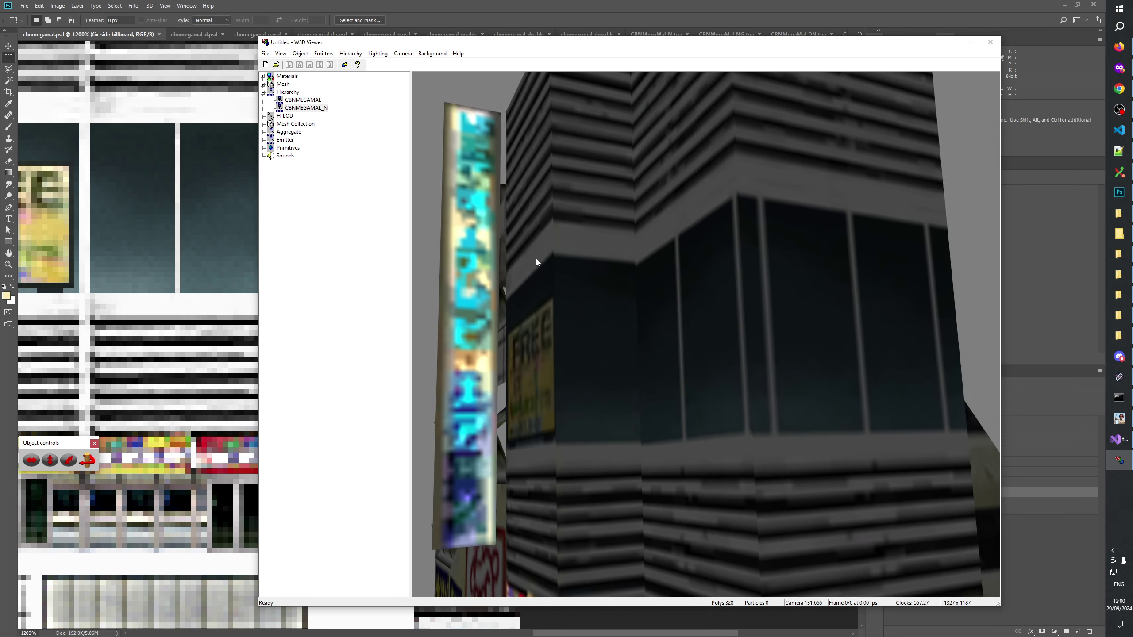
scroll(526, 290, "down", 4)
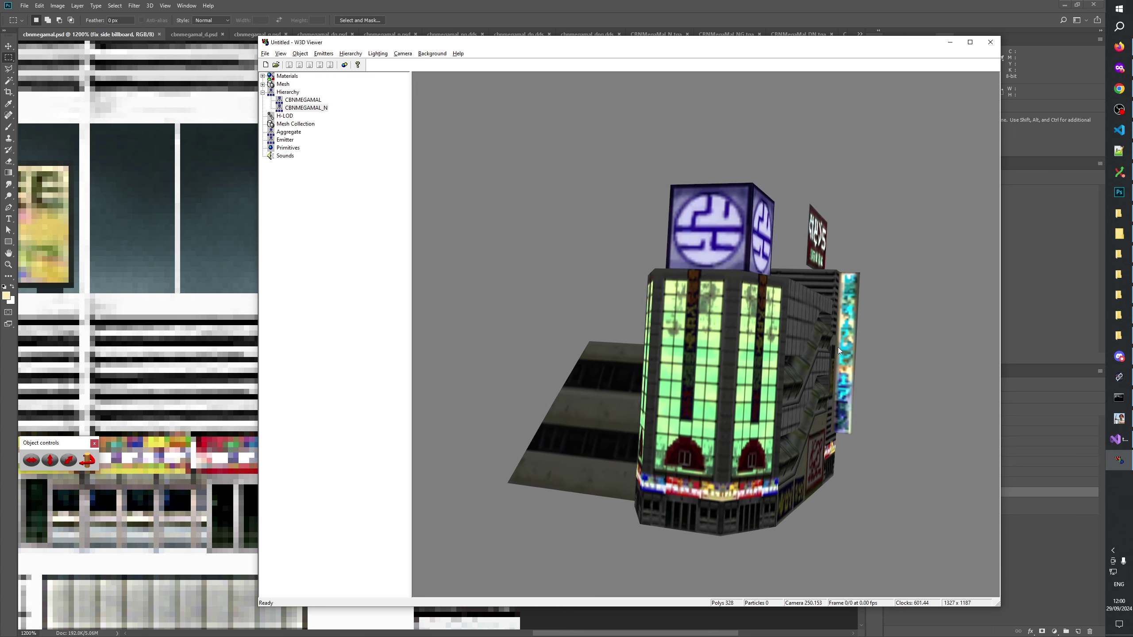
scroll(825, 344, "down", 2)
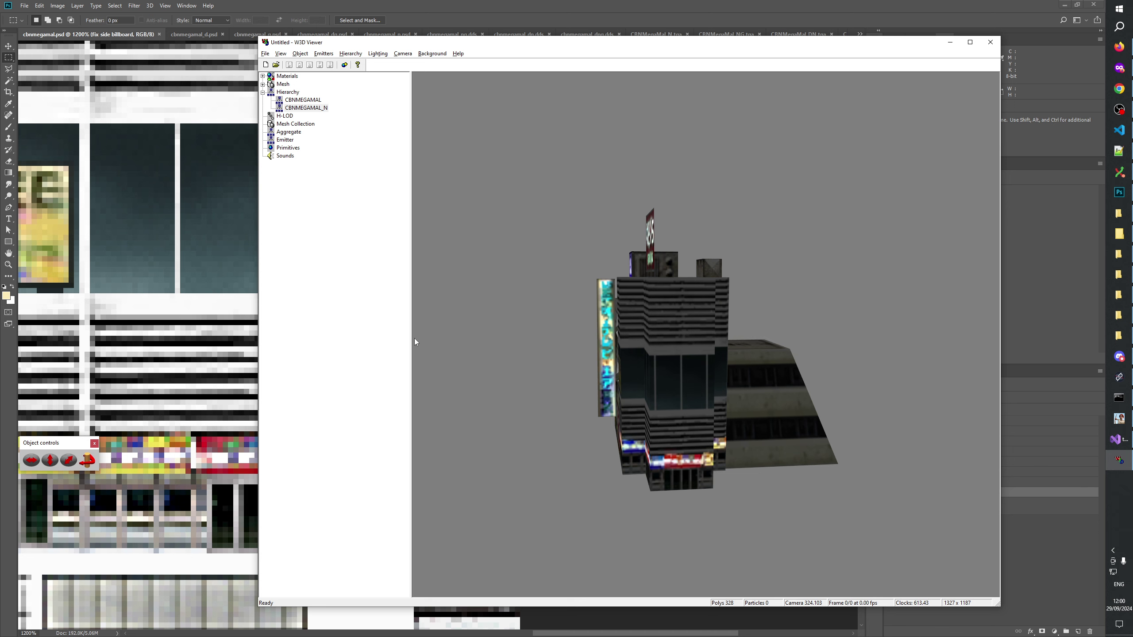
scroll(432, 340, "up", 5)
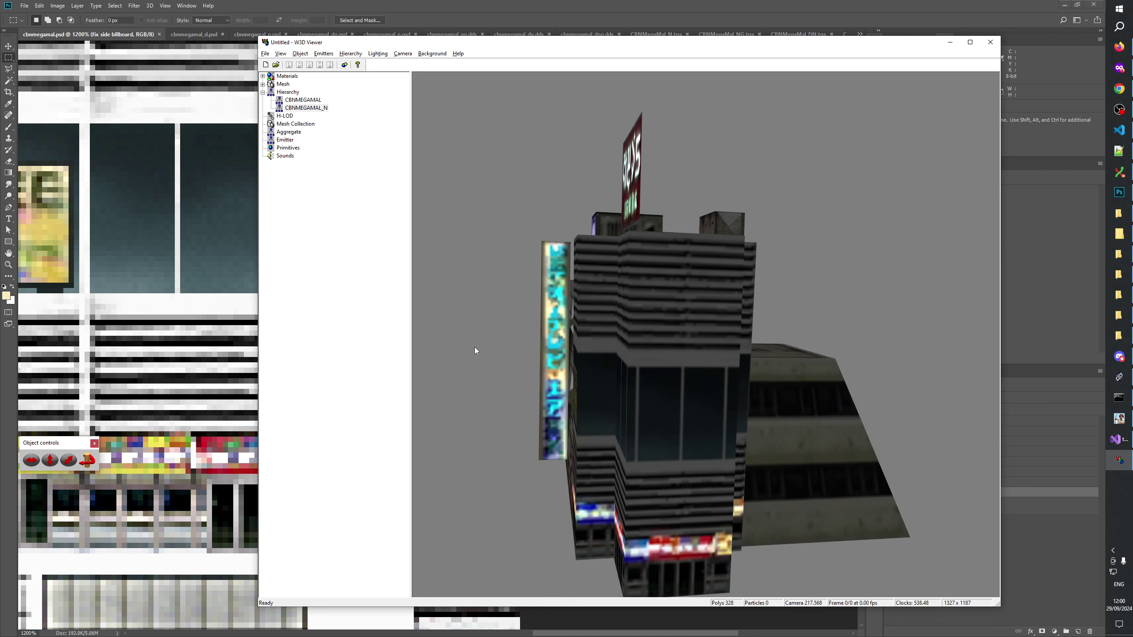
Compare the side billboard in Photoshop's cbnmegamal.psd with the CBNMEGAMAL_N model in W3D Viewer from a tilted angle
key("alt+Tab")
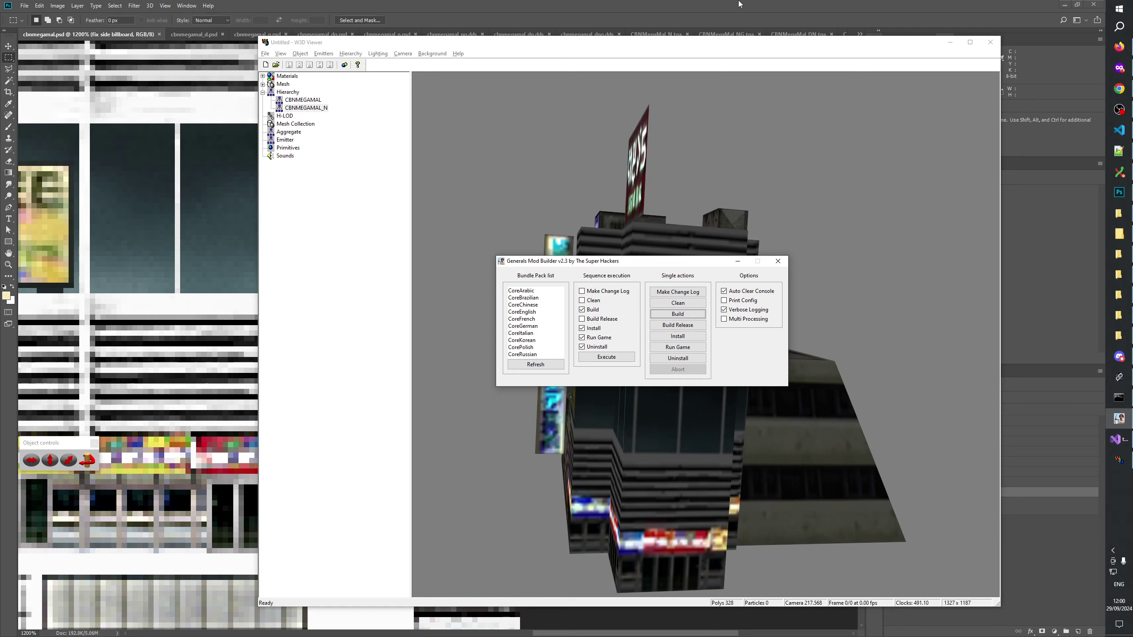
key("alt+Tab")
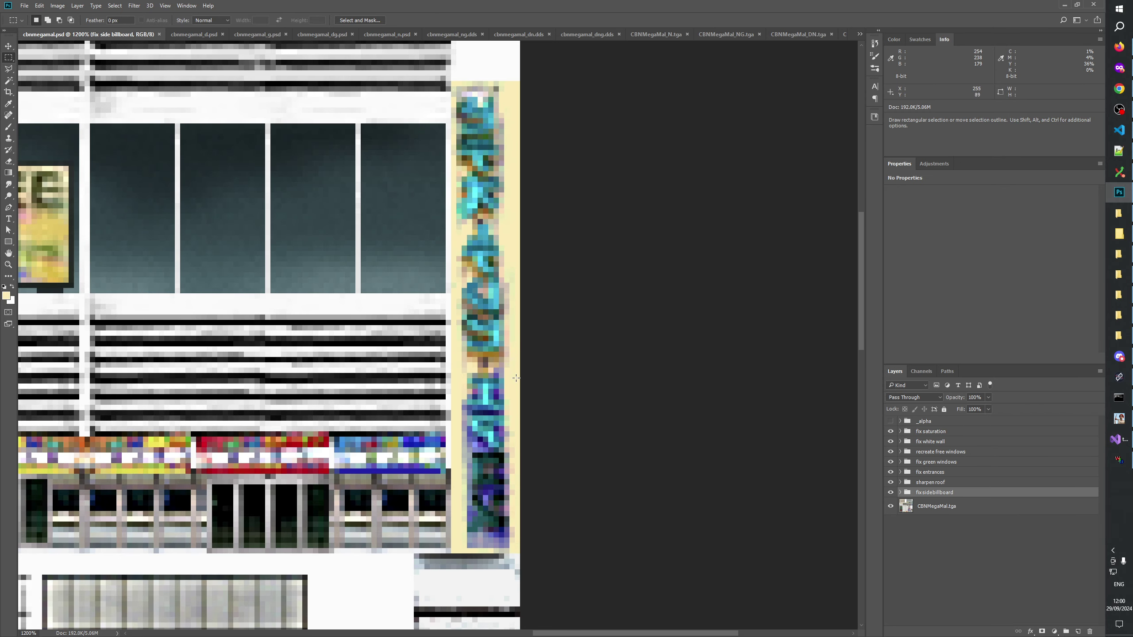
key("alt+Tab")
key("alt+Tab")
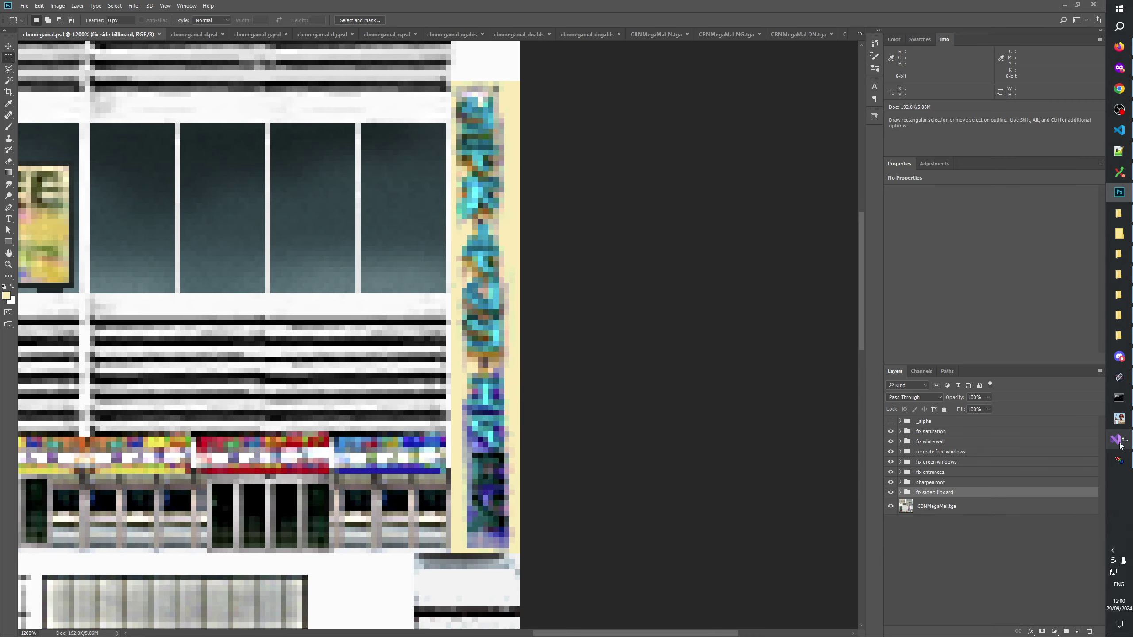
left_click_drag(657, 390, 674, 278)
key("alt+Tab")
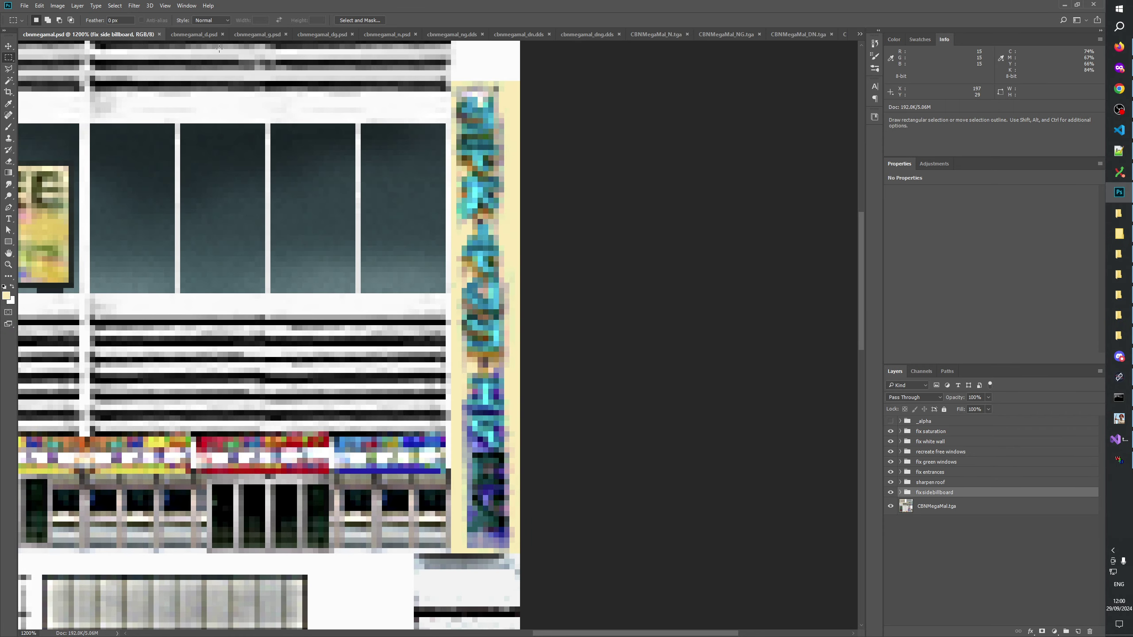
key("alt+Tab")
left_click_drag(455, 273, 580, 212)
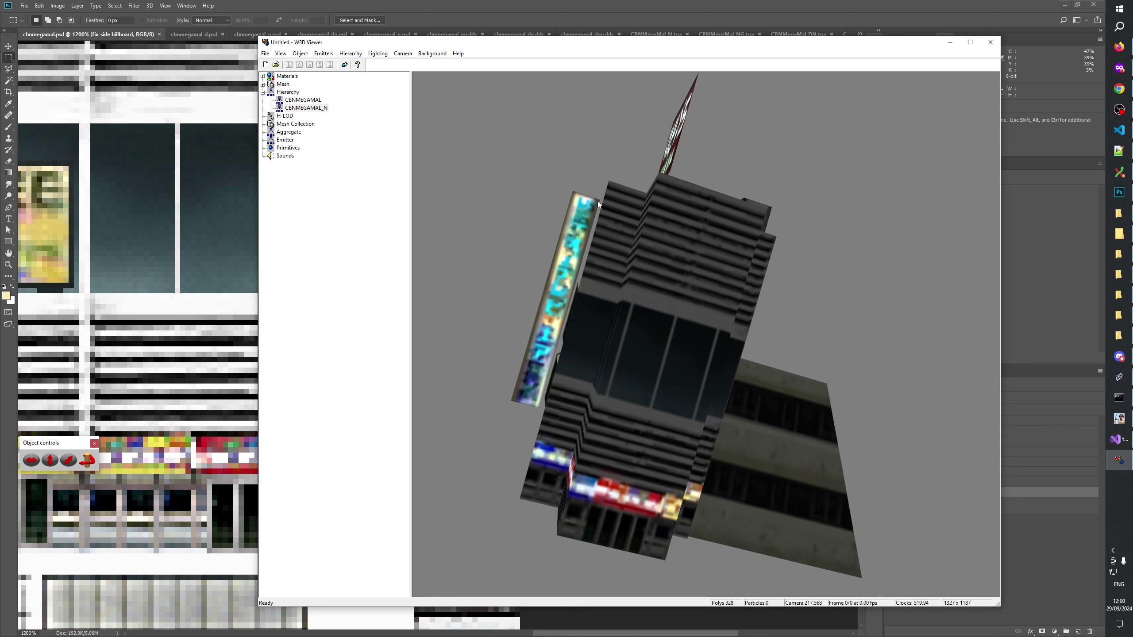
In Photoshop's cbnmegamal_n.psd, rotate the shadow inner rectangle over the side billboard by about -1.02 degrees
left_click(430, 4)
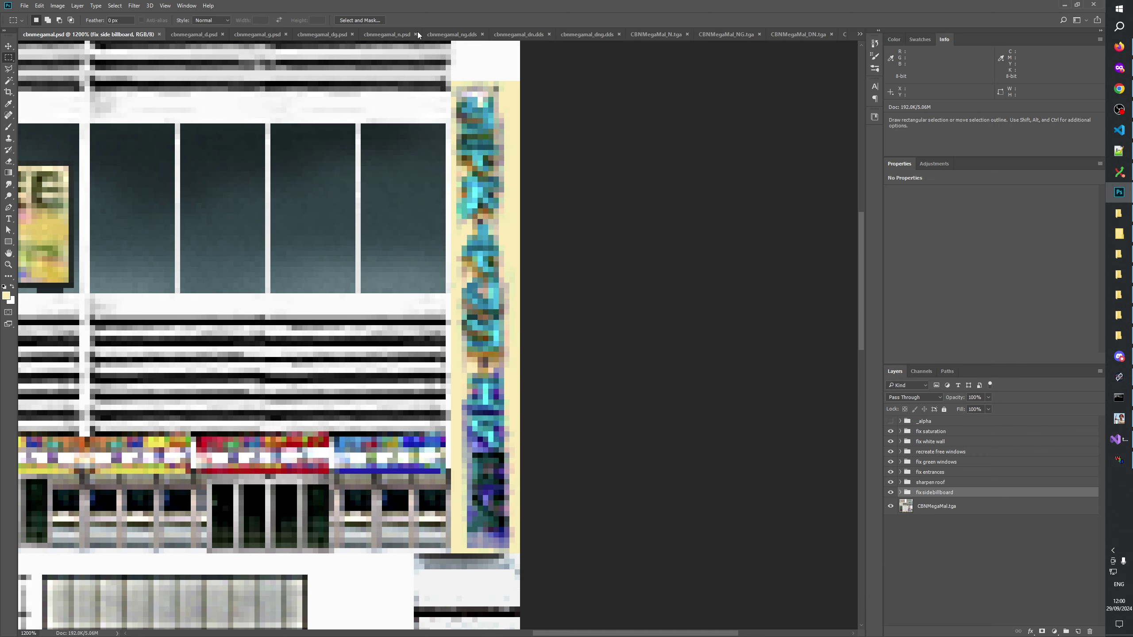
left_click(376, 36)
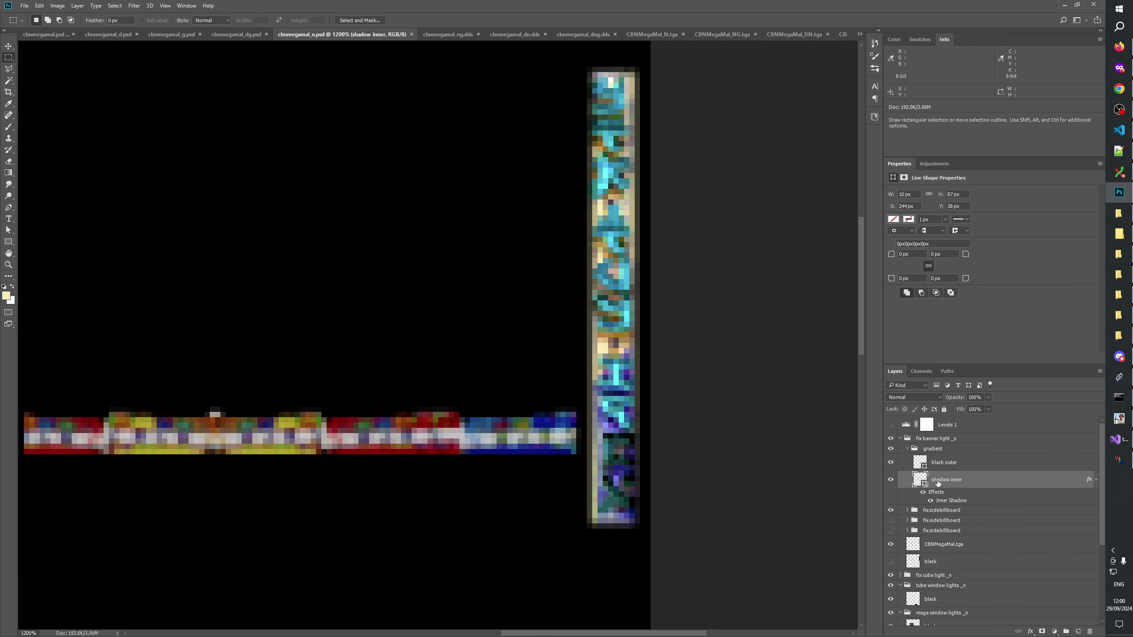
left_click(891, 480)
left_click(891, 481)
left_click(9, 242)
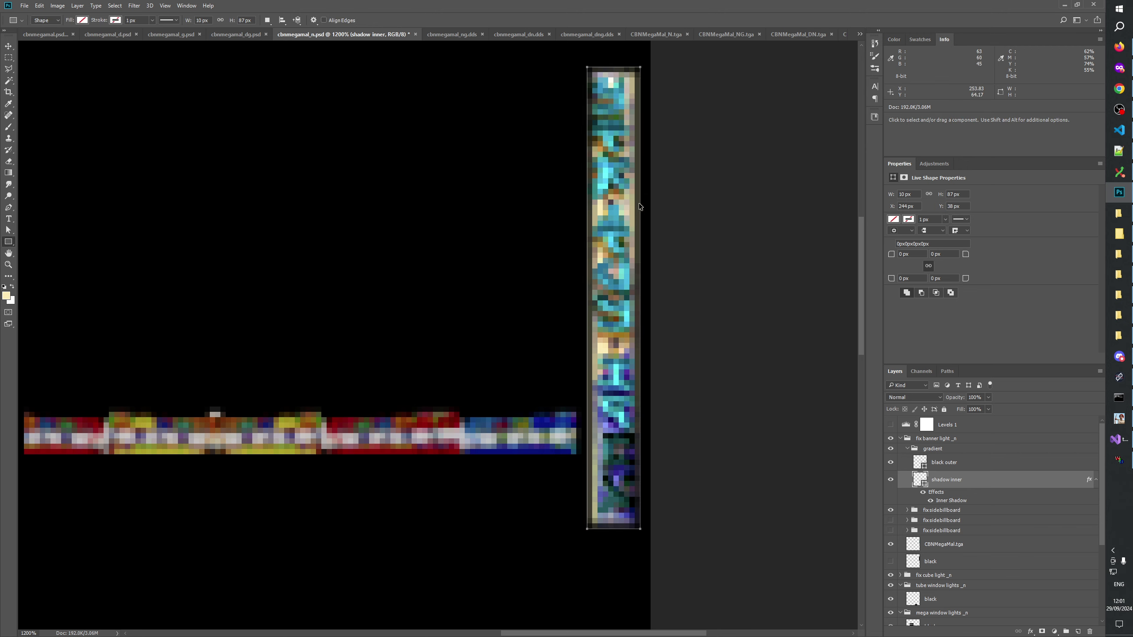
key("ctrl+t")
left_click_drag(683, 78, 680, 70)
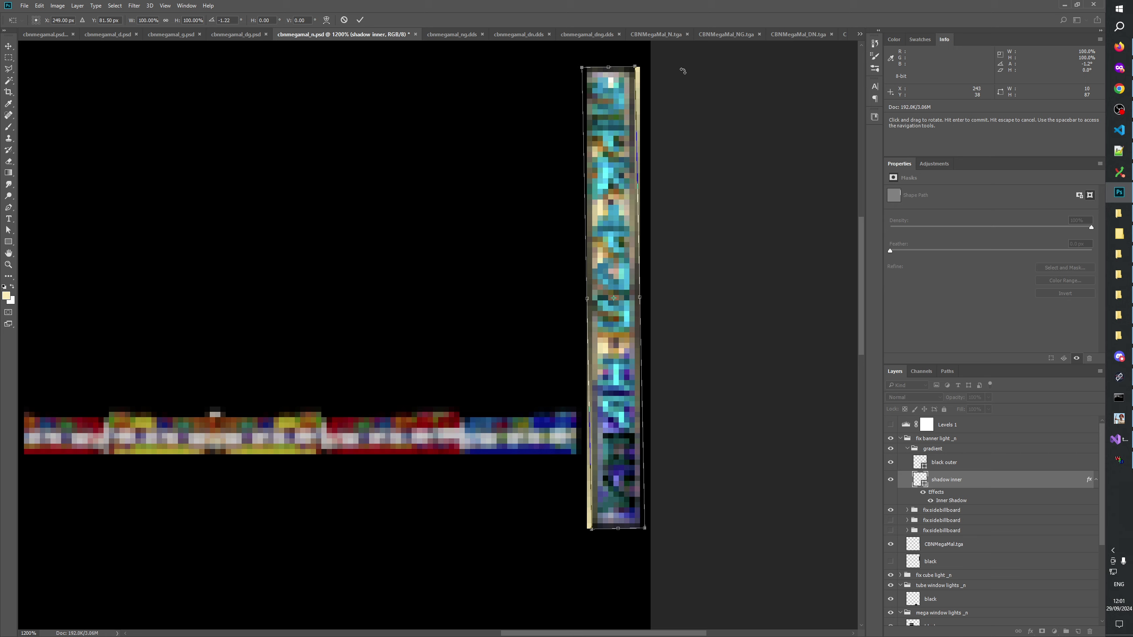
left_click_drag(682, 71, 683, 70)
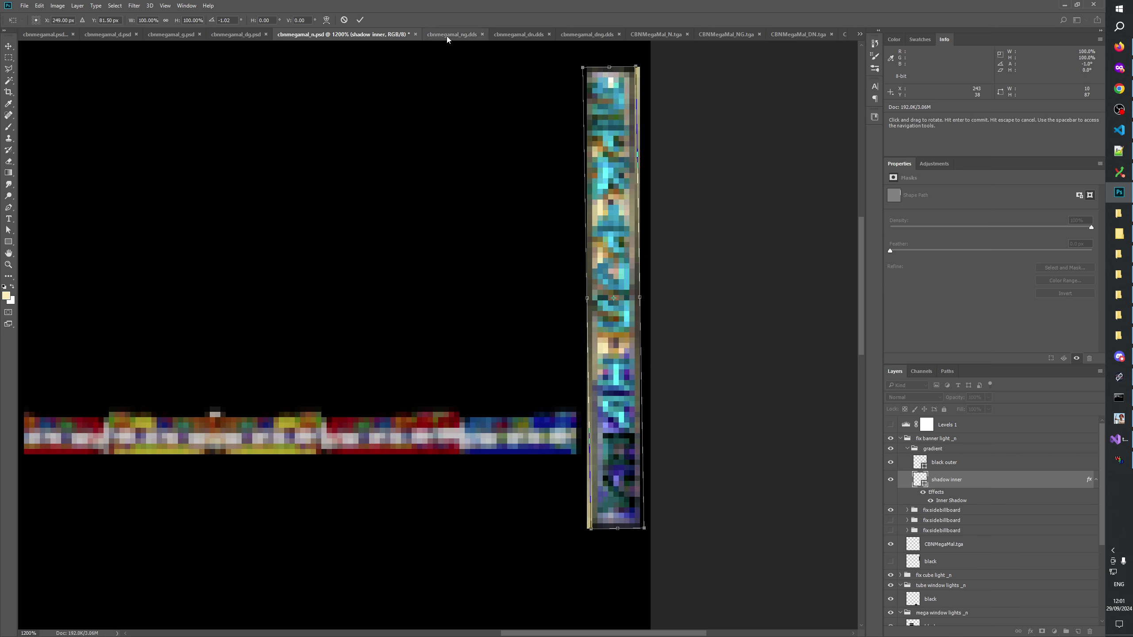
left_click(360, 19)
key("u")
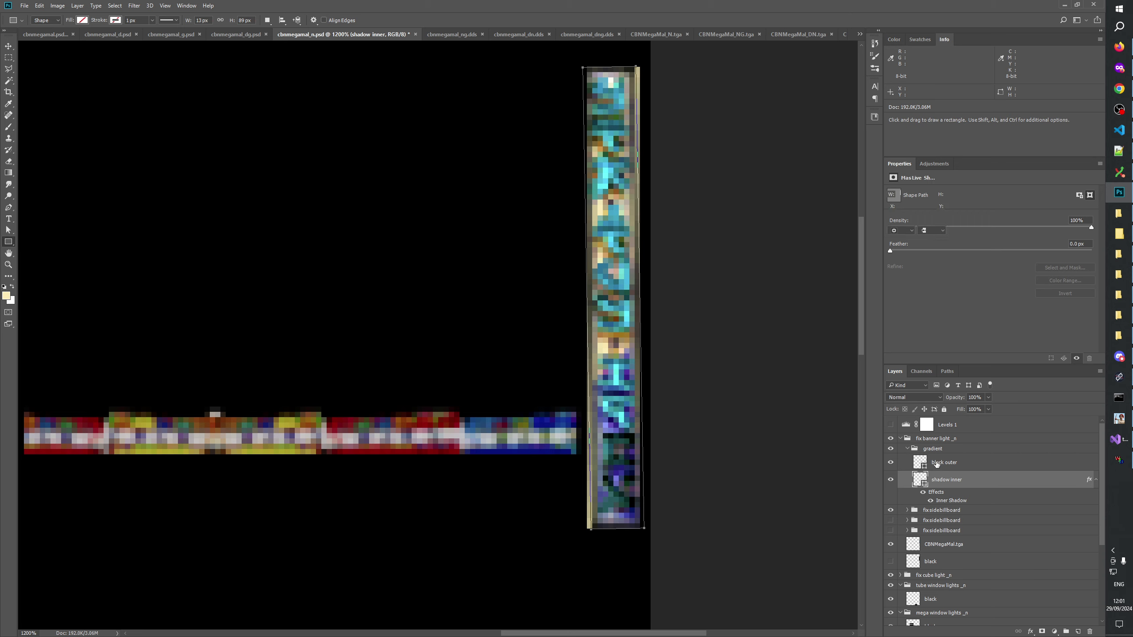
Subtract the tilted inner rectangle from the black outer shape with Subtract Front Shape, framing the side billboard
left_click(937, 464)
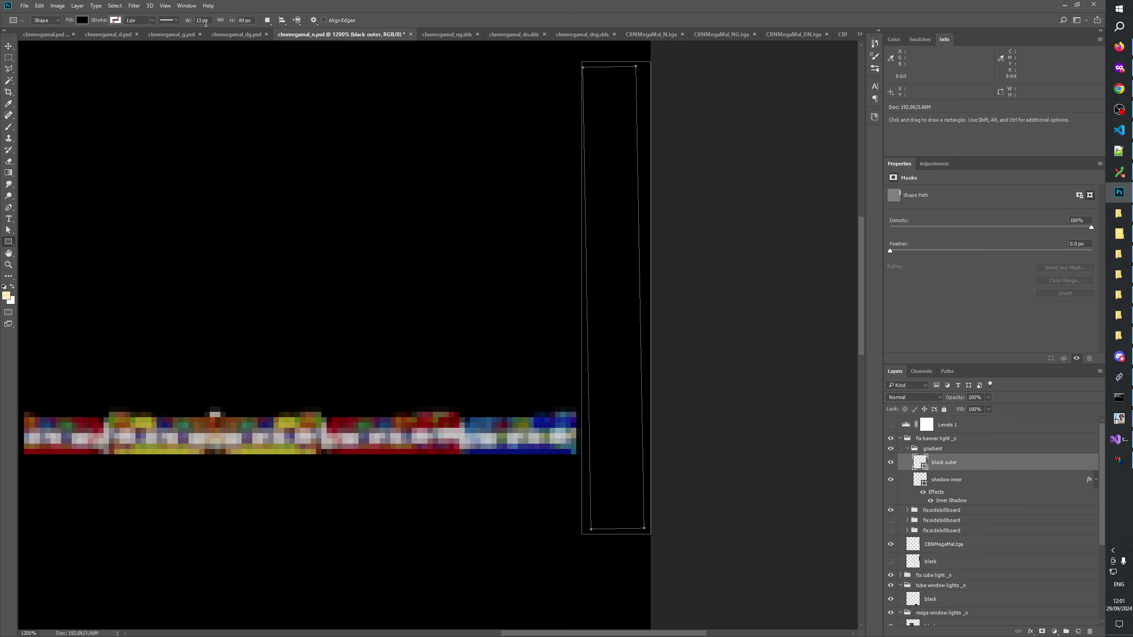
left_click(267, 21)
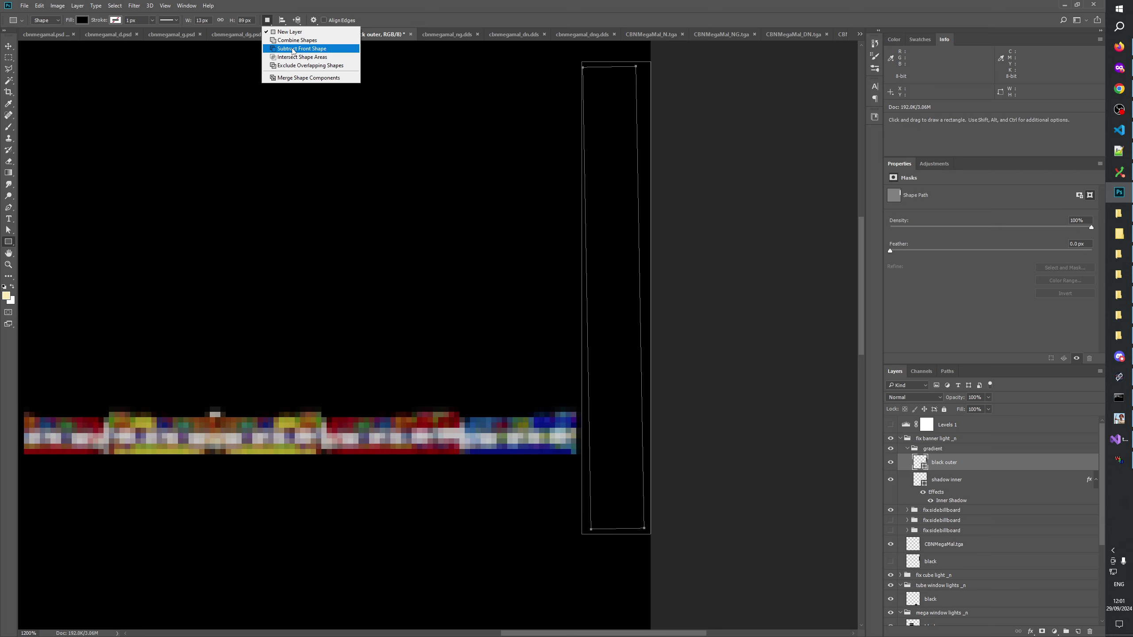
left_click(293, 48)
key("Escape")
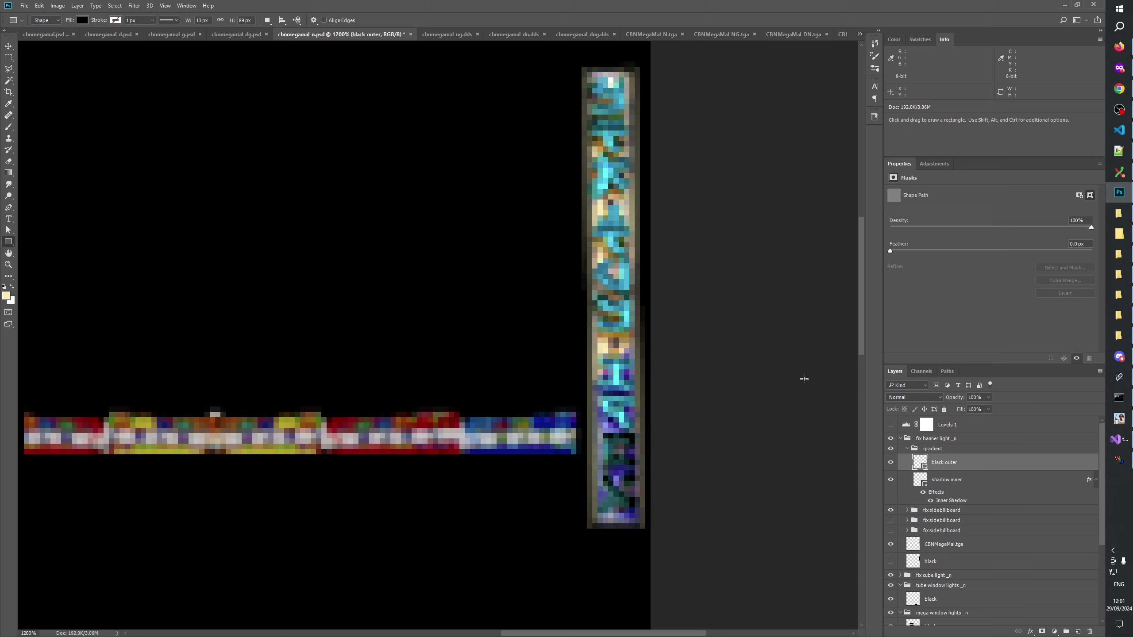
Save cbnmegamal_n.psd and run a Build in Generals Mod Builder
key("ctrl+s")
left_click(1119, 418)
key("space")
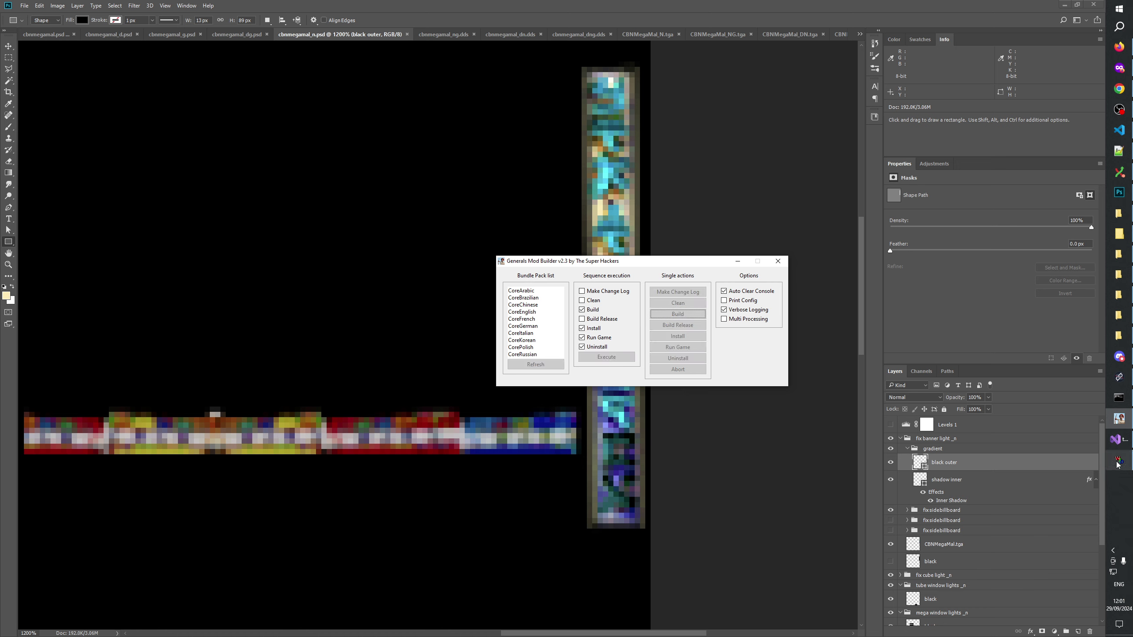
Switch to W3D Viewer, start a new file and open CBNMegaMal.W3D together with CBNMegaMal_N.W3D
mouse_move(1116, 463)
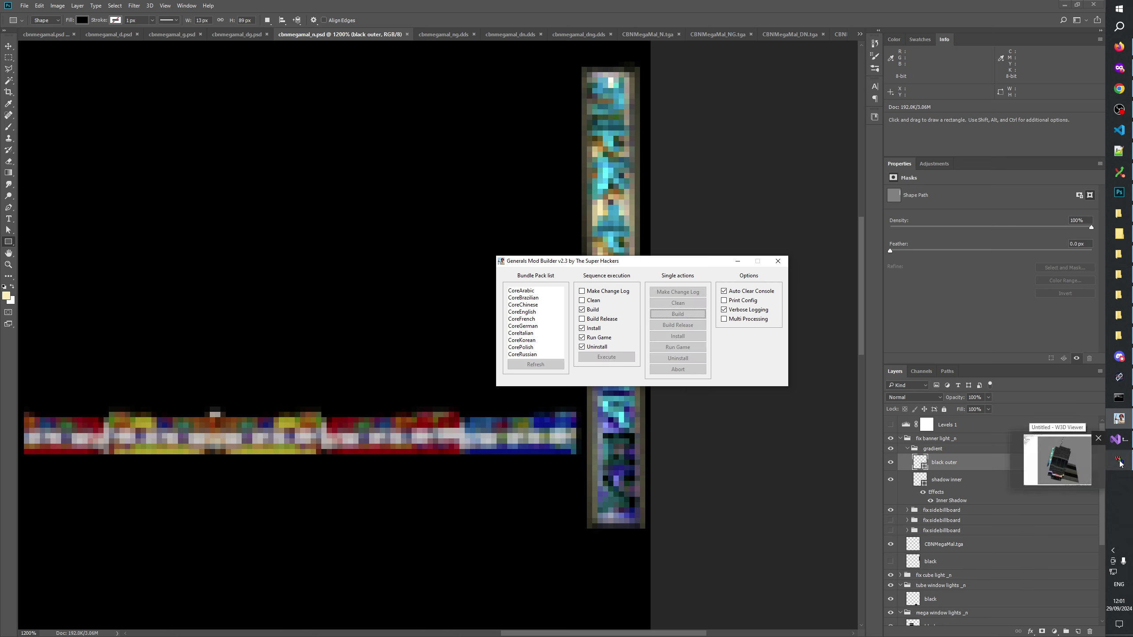
left_click(1120, 463)
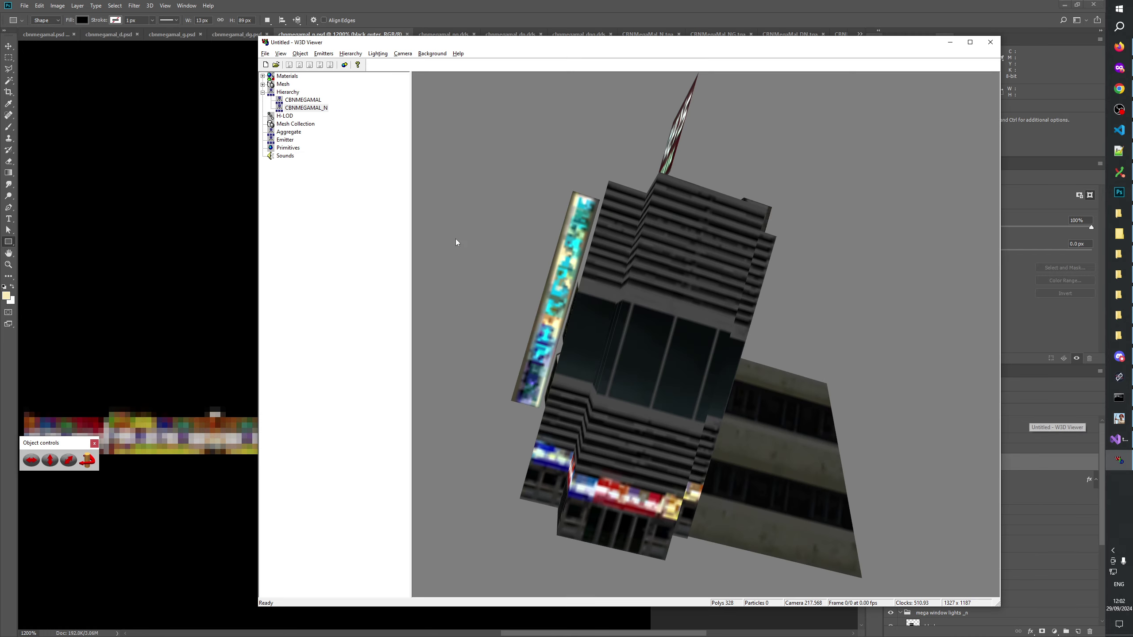
left_click(265, 65)
key("ctrl+o")
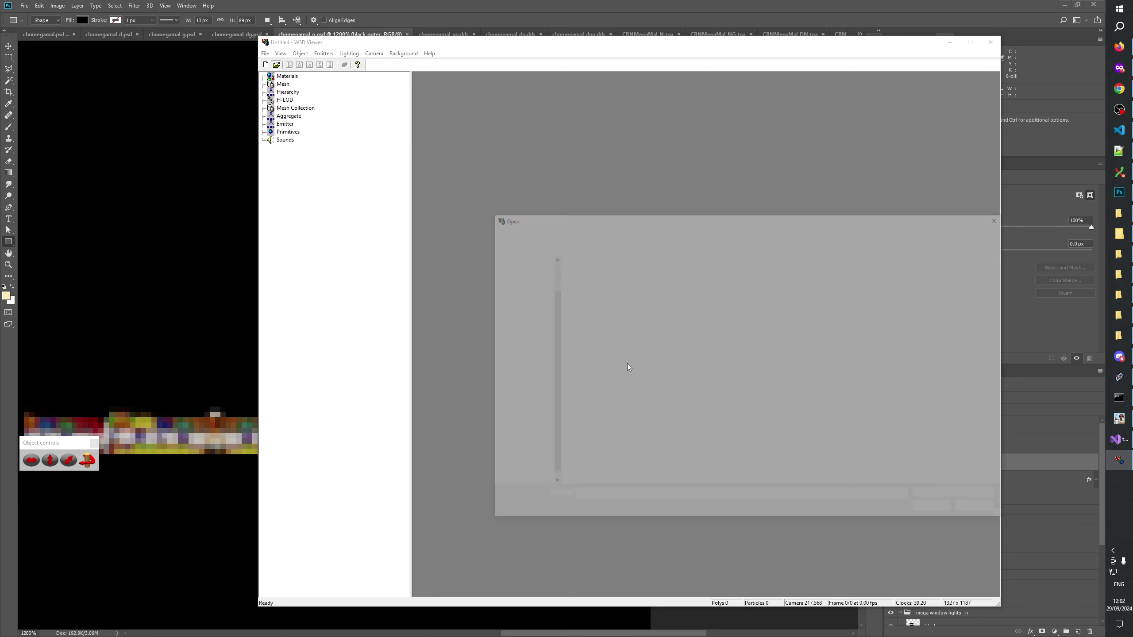
left_click(604, 374)
type("cb")
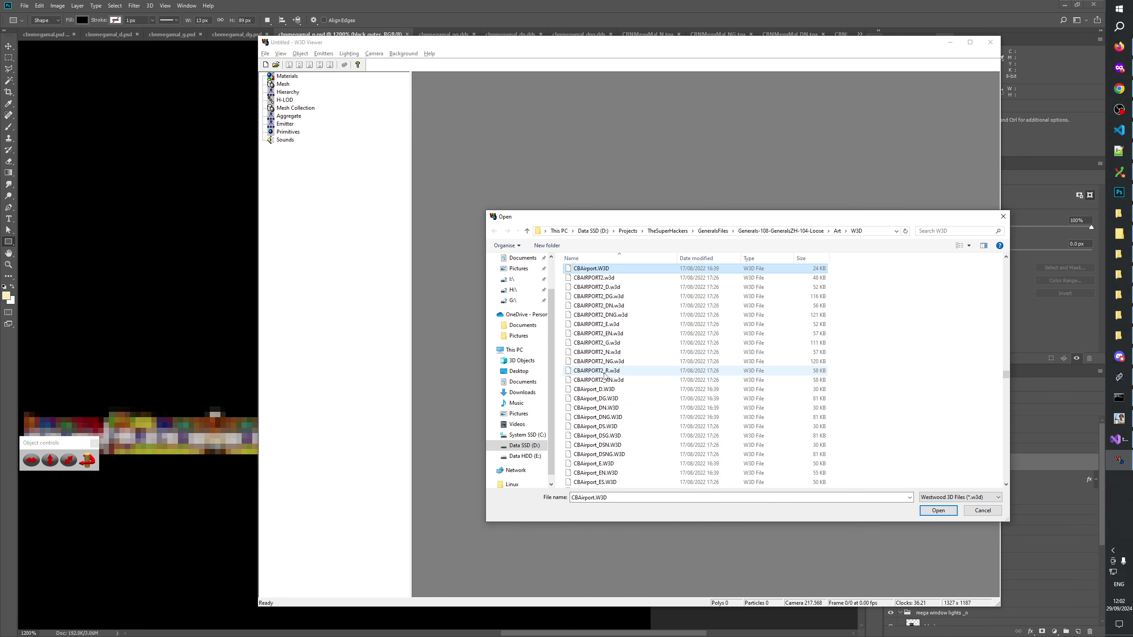
type("n")
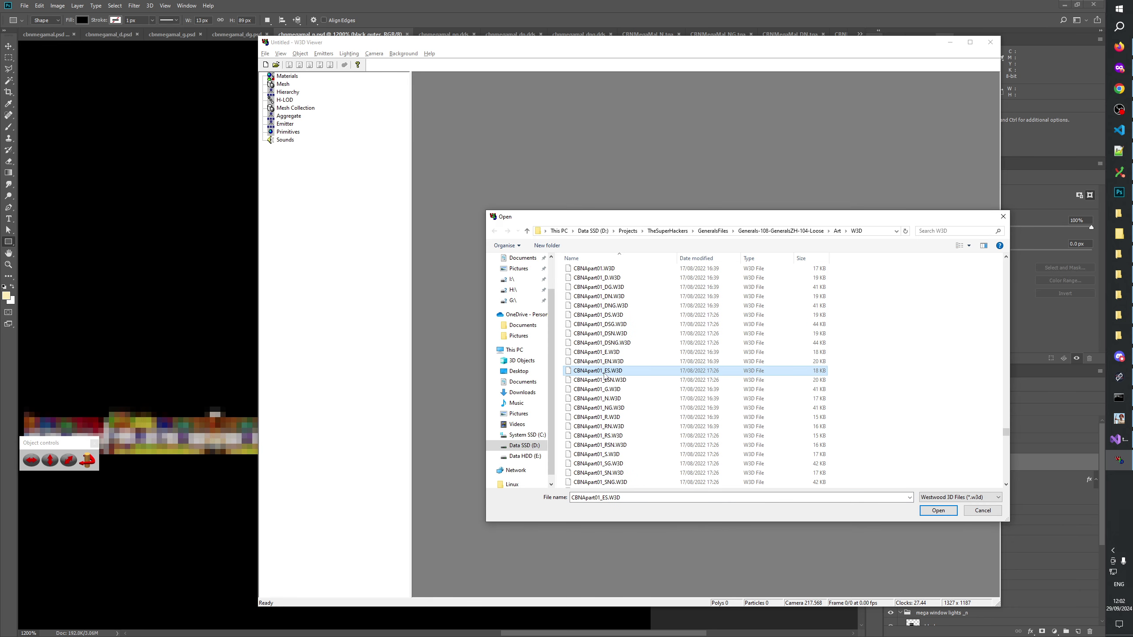
left_click(605, 375)
key("Down")
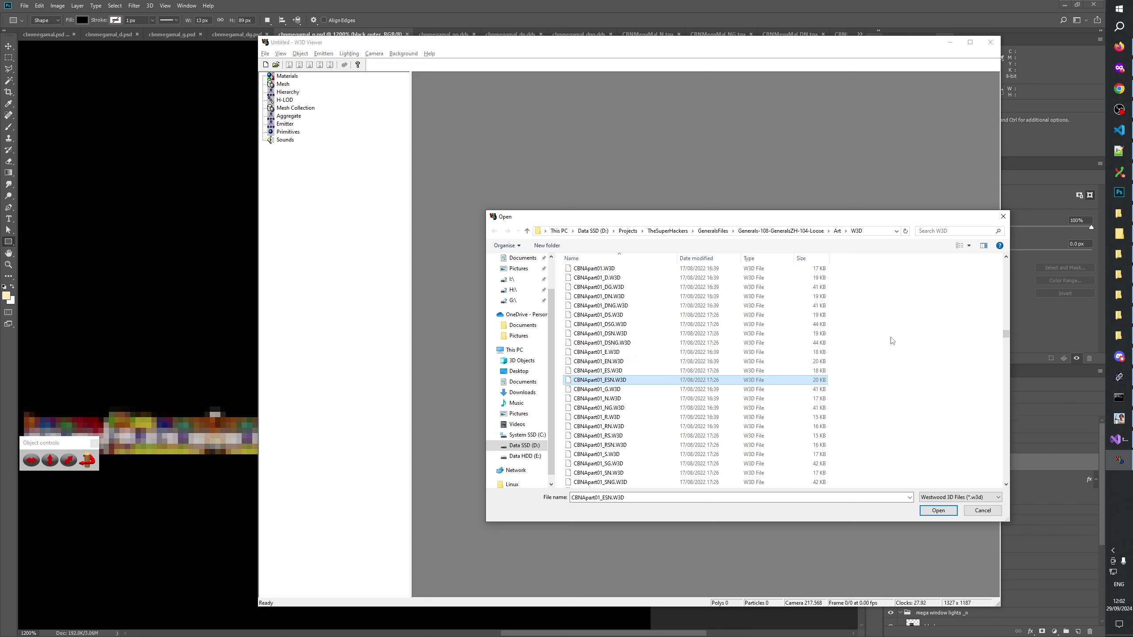
left_click(617, 352)
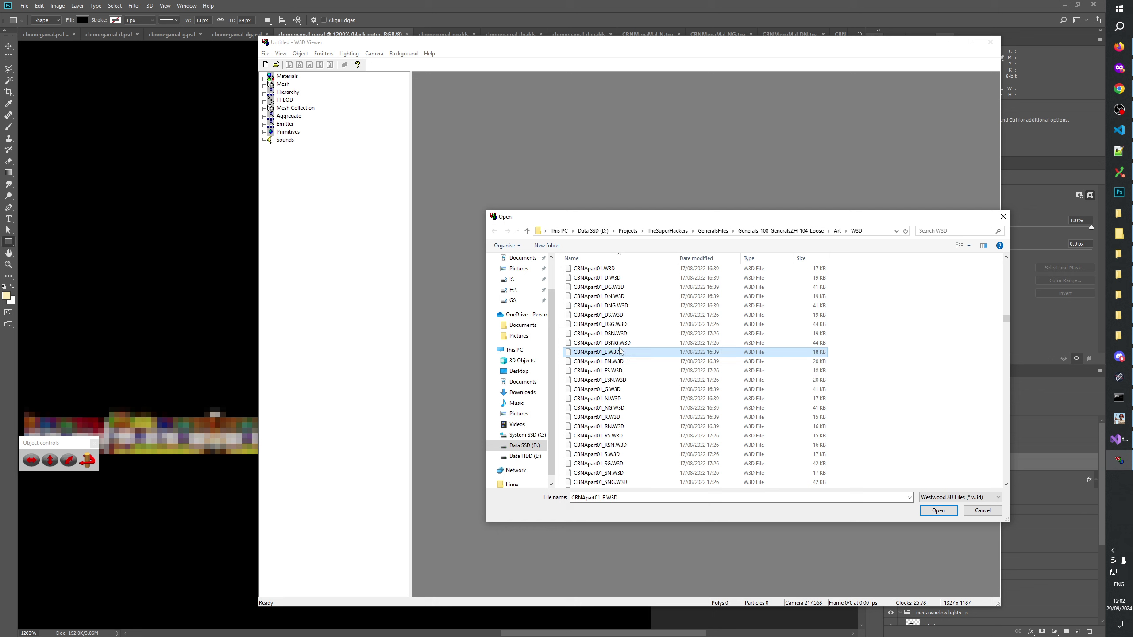
type("cbnm")
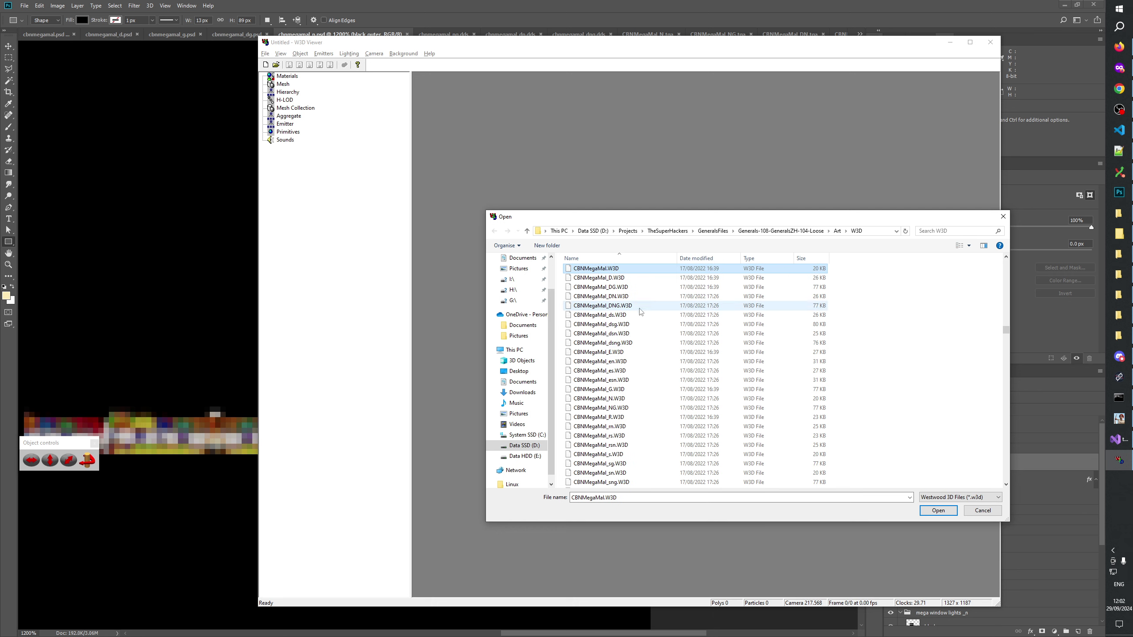
scroll(645, 355, "down", 1)
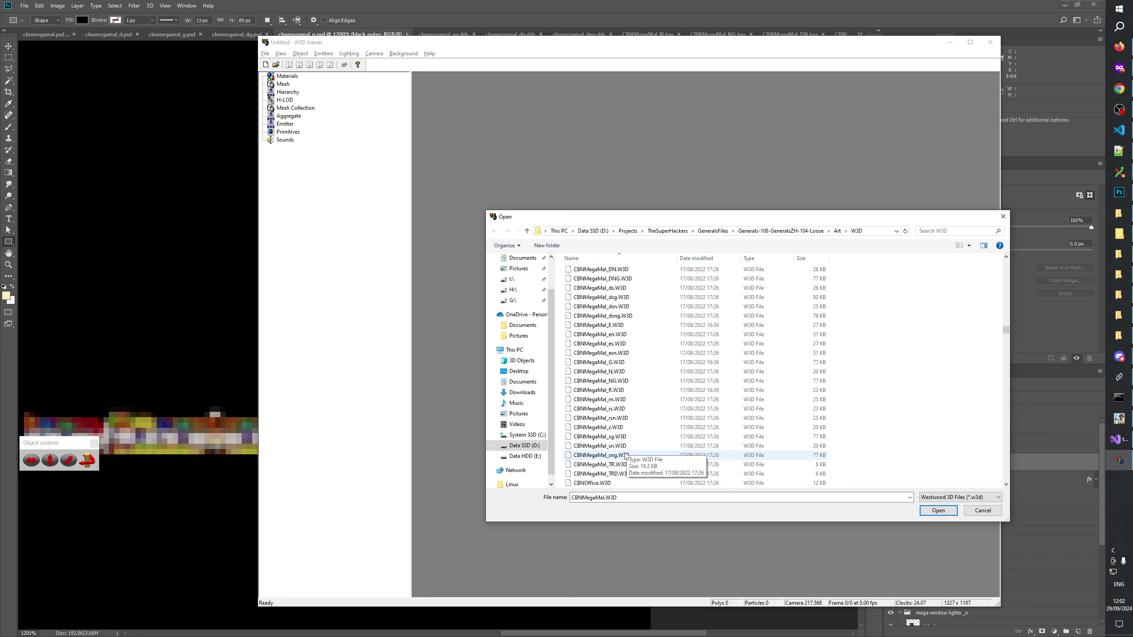
left_click(624, 371, "ctrl")
left_click(937, 510)
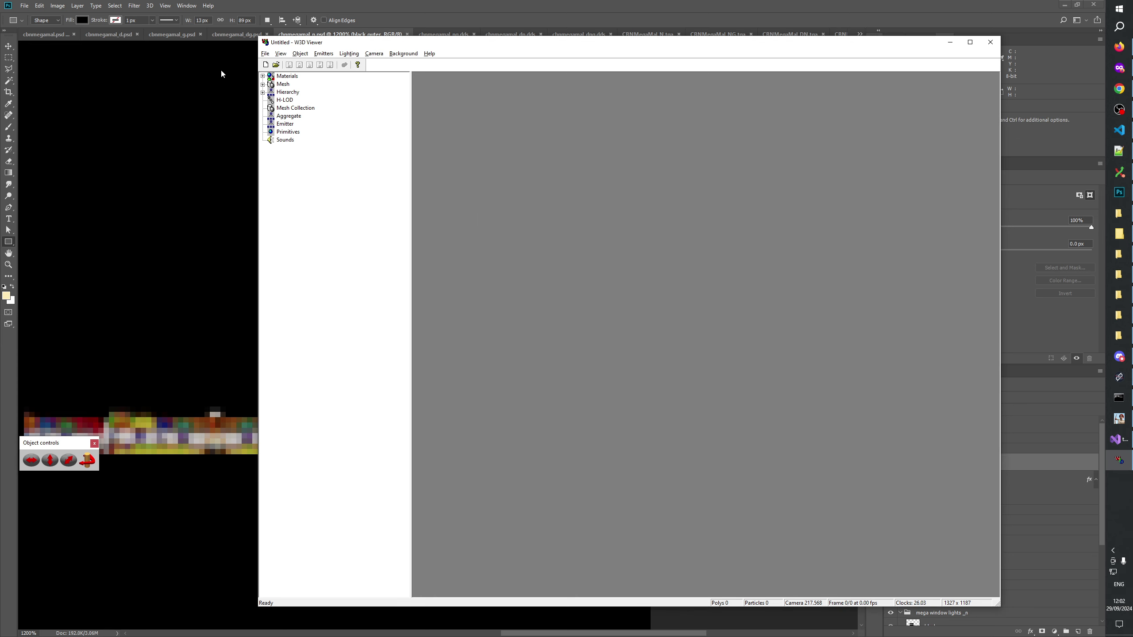
Display the CBNMEGAMAL_N hierarchy model and examine the framed side billboard up close from an angle
left_click(263, 93)
left_click(313, 102)
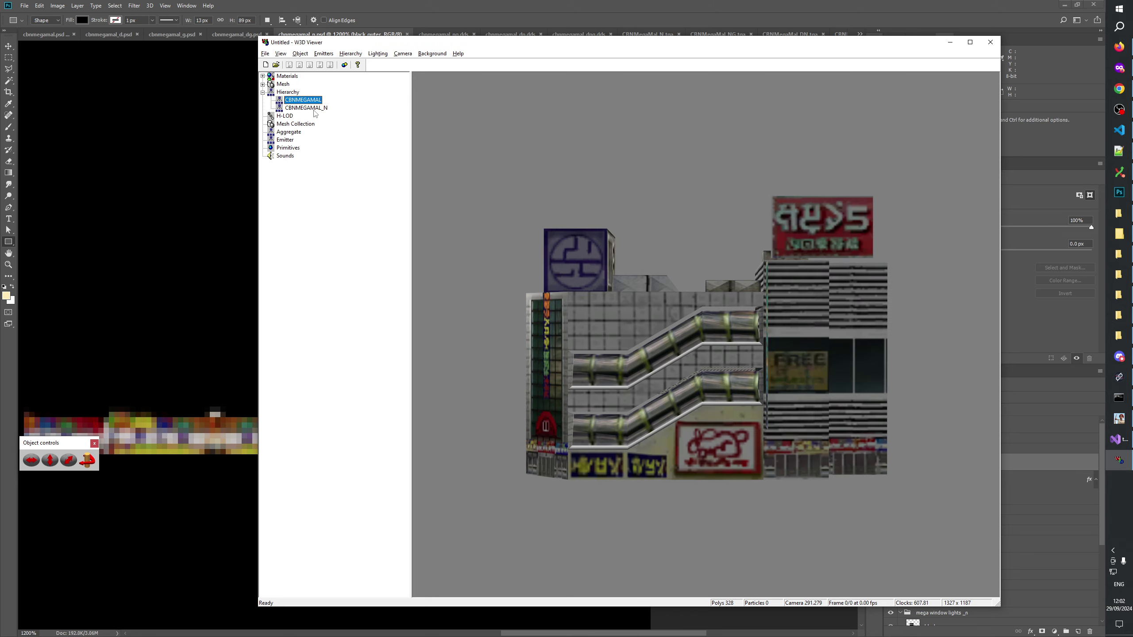
left_click(312, 107)
left_click_drag(473, 156, 559, 300)
scroll(645, 232, "up", 5)
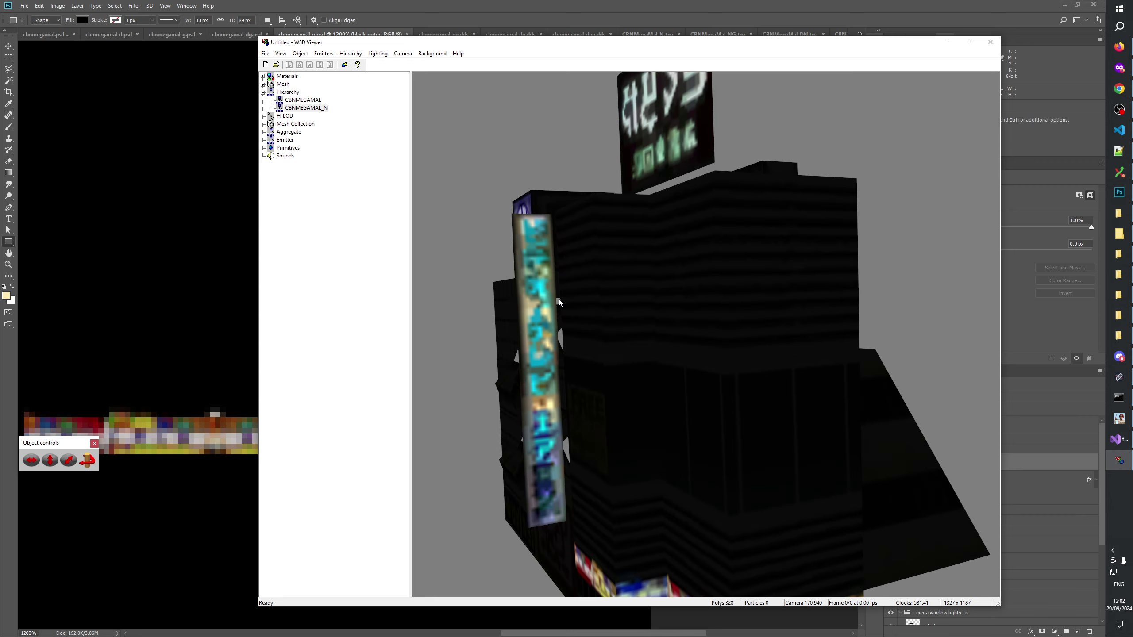
Select the inner cutout path of the black outer shape in Photoshop and compare its edges with the billboard in W3D Viewer
key("alt+Tab")
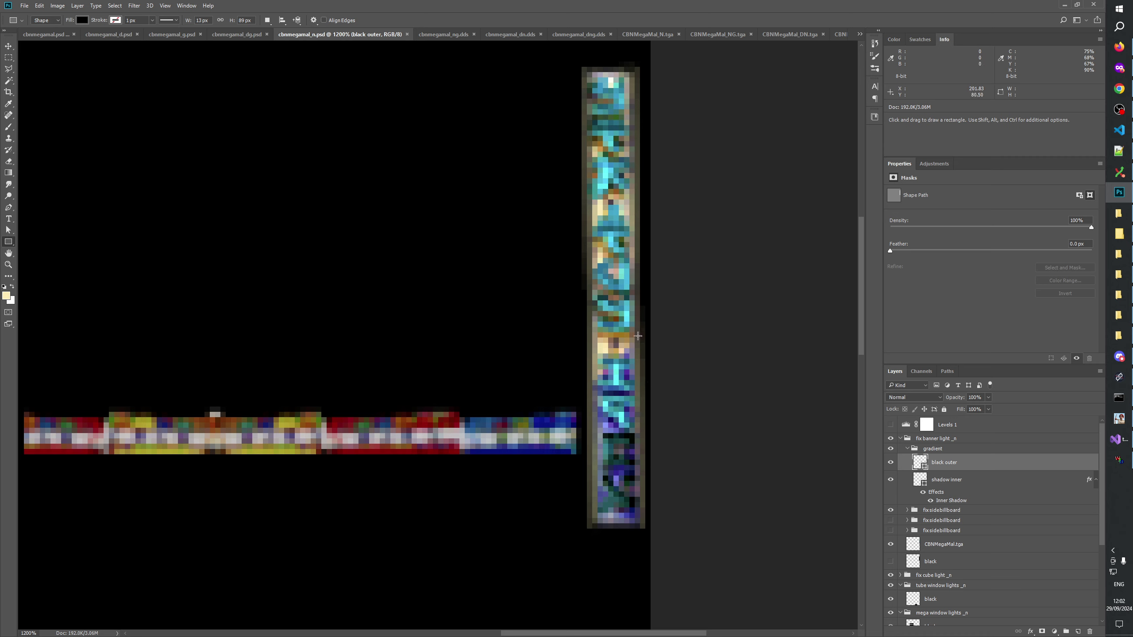
left_click(618, 330, "ctrl")
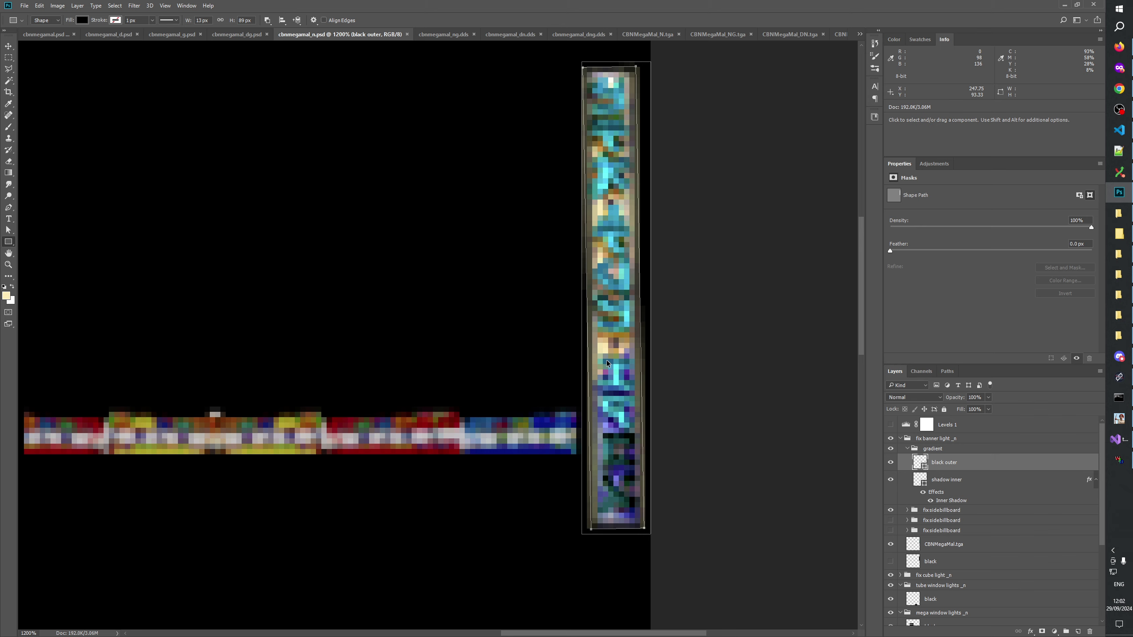
left_click(1119, 463)
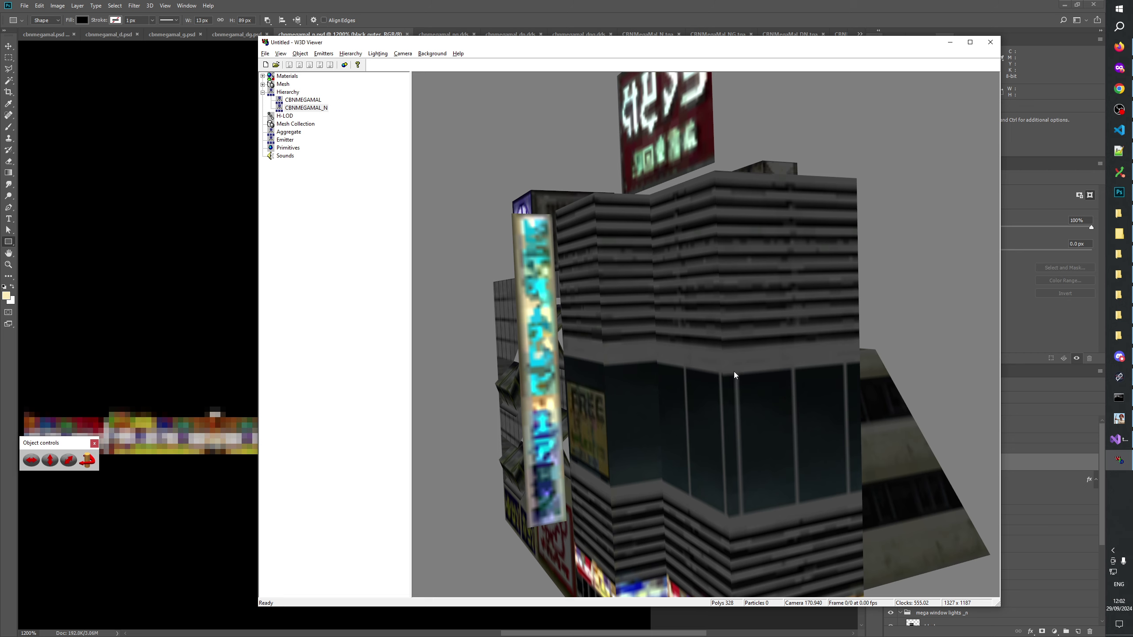
key("alt+Tab")
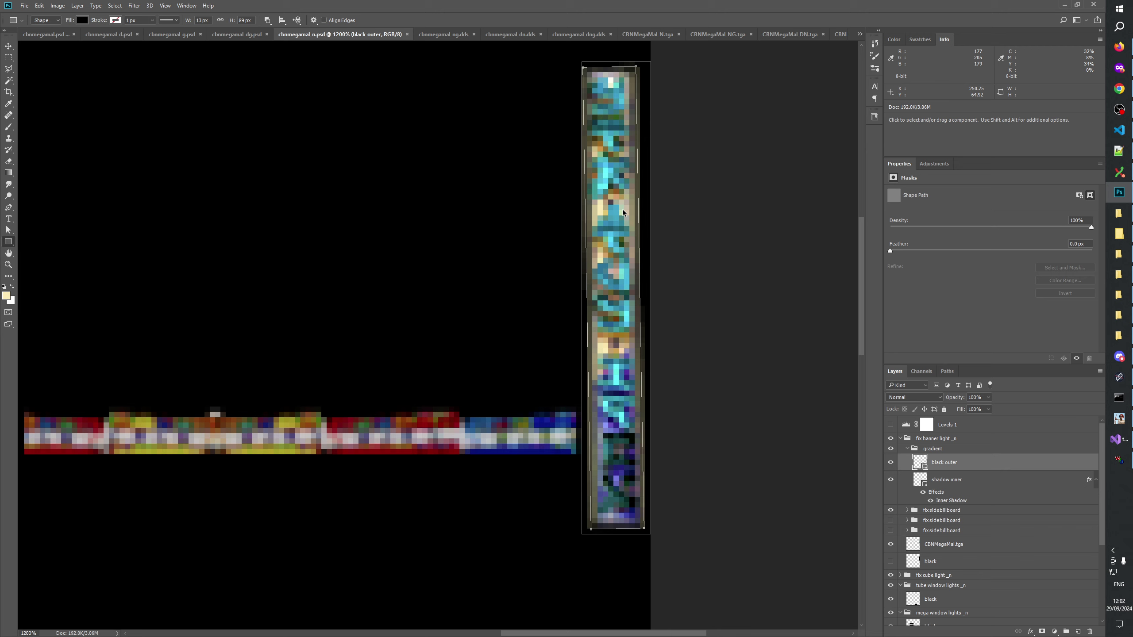
key("ctrl+t")
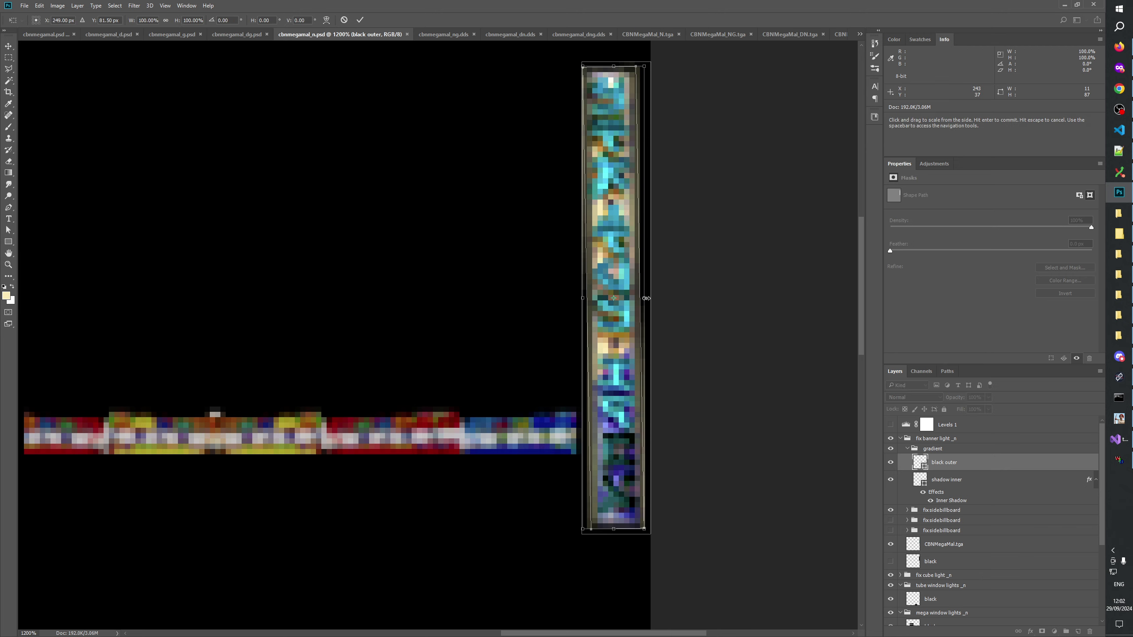
left_click_drag(646, 298, 649, 299)
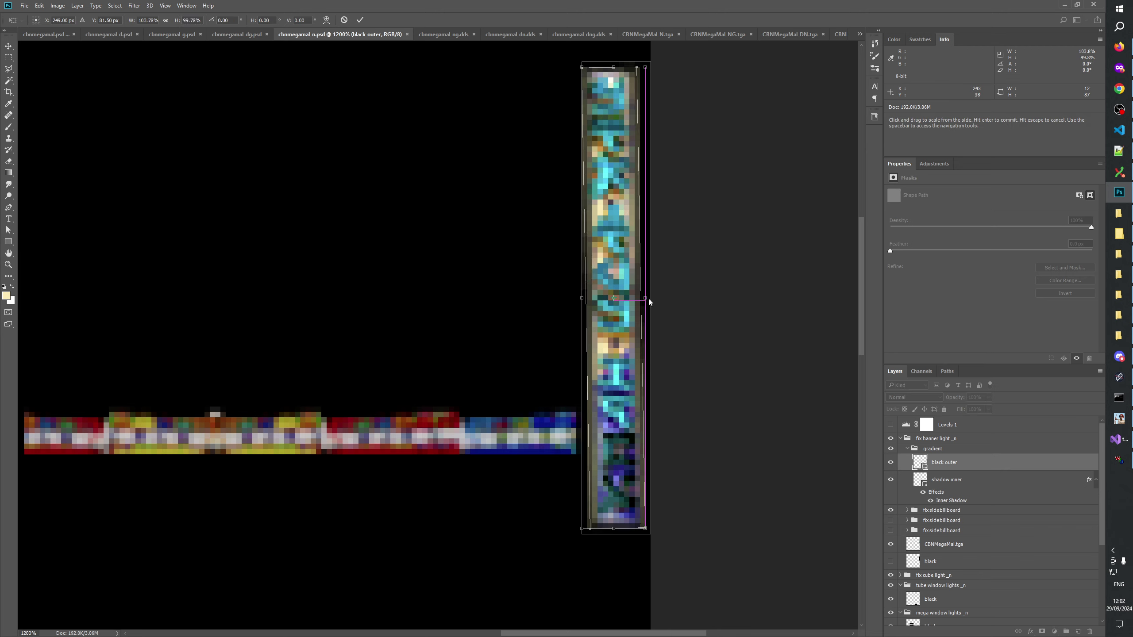
left_click(359, 20)
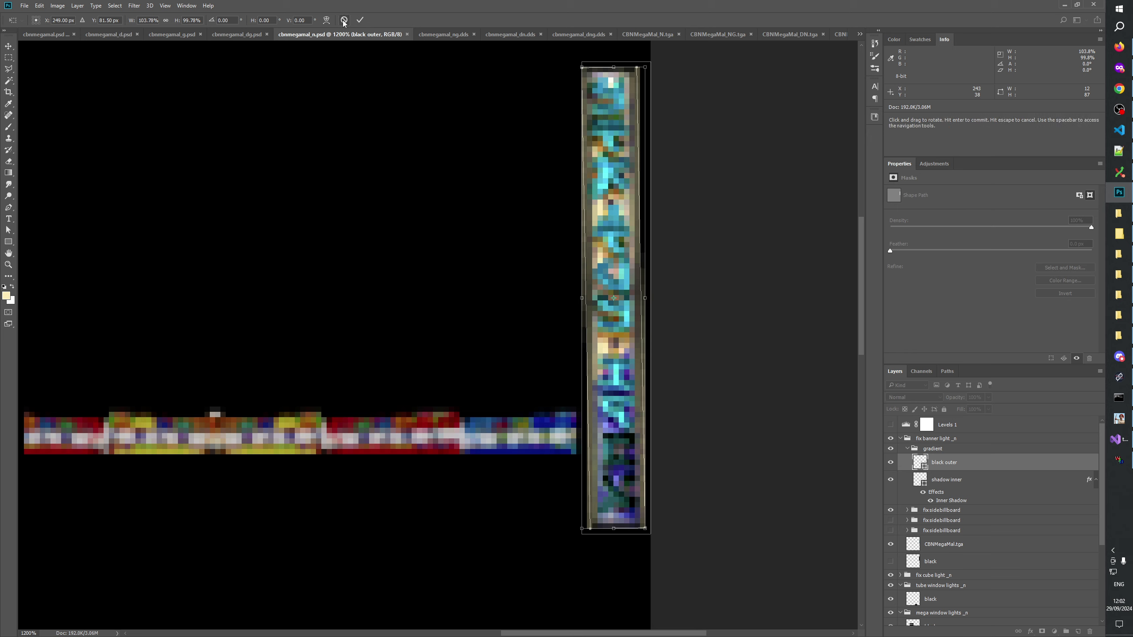
Check the Tools preferences for the option that snaps vector tools and transforms to the pixel grid
left_click(43, 6)
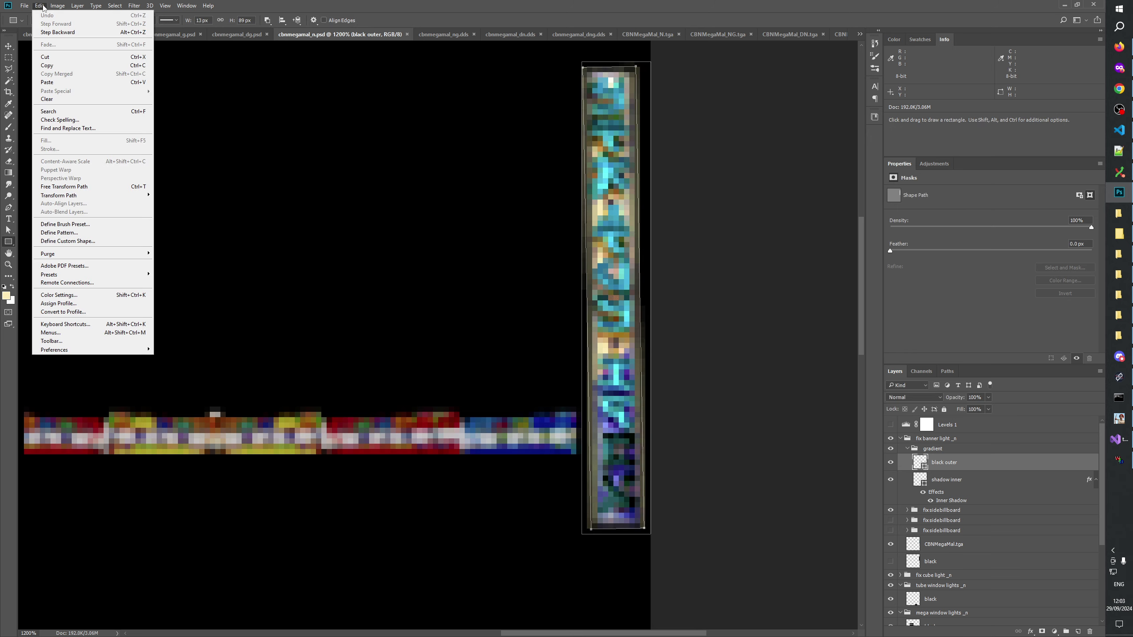
mouse_move(85, 351)
left_click(192, 379)
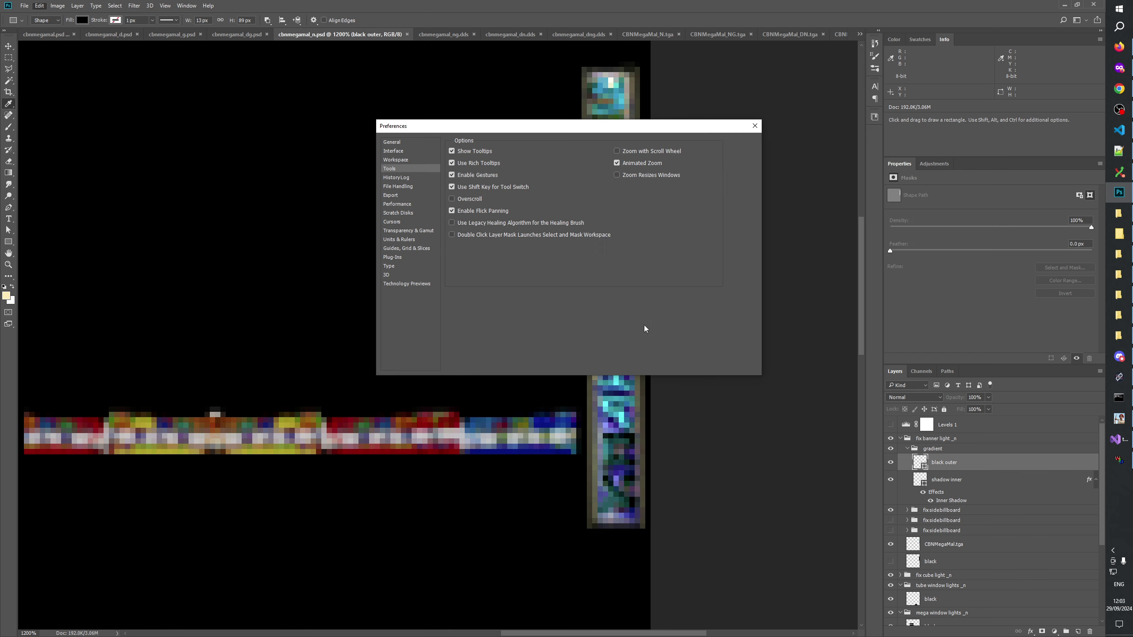
left_click(736, 143)
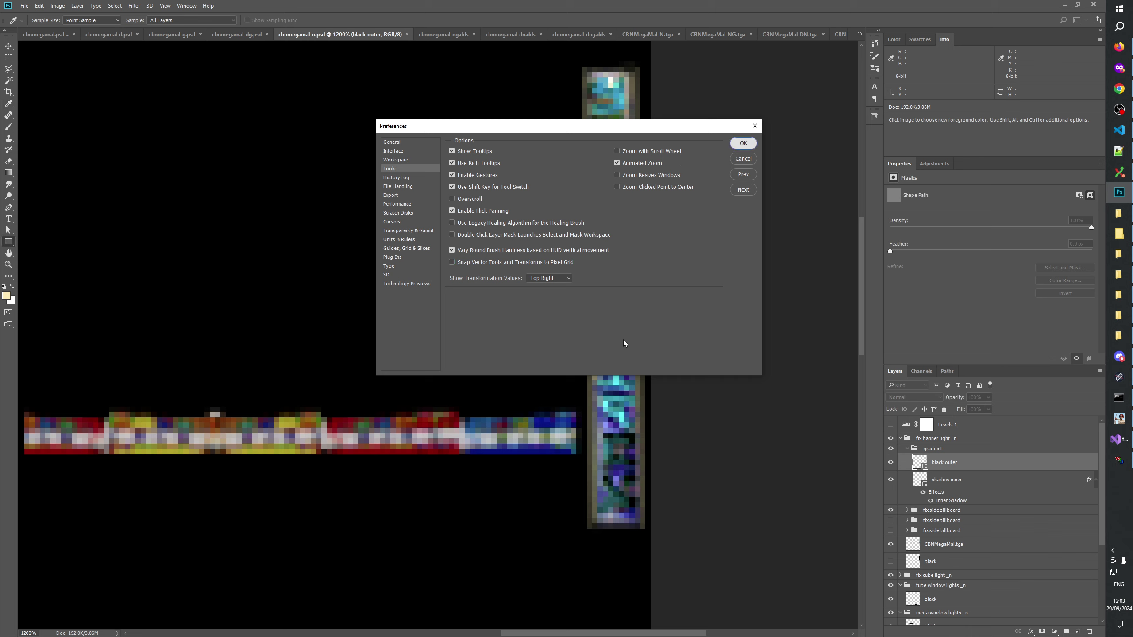
left_click(618, 314)
key("ctrl+t")
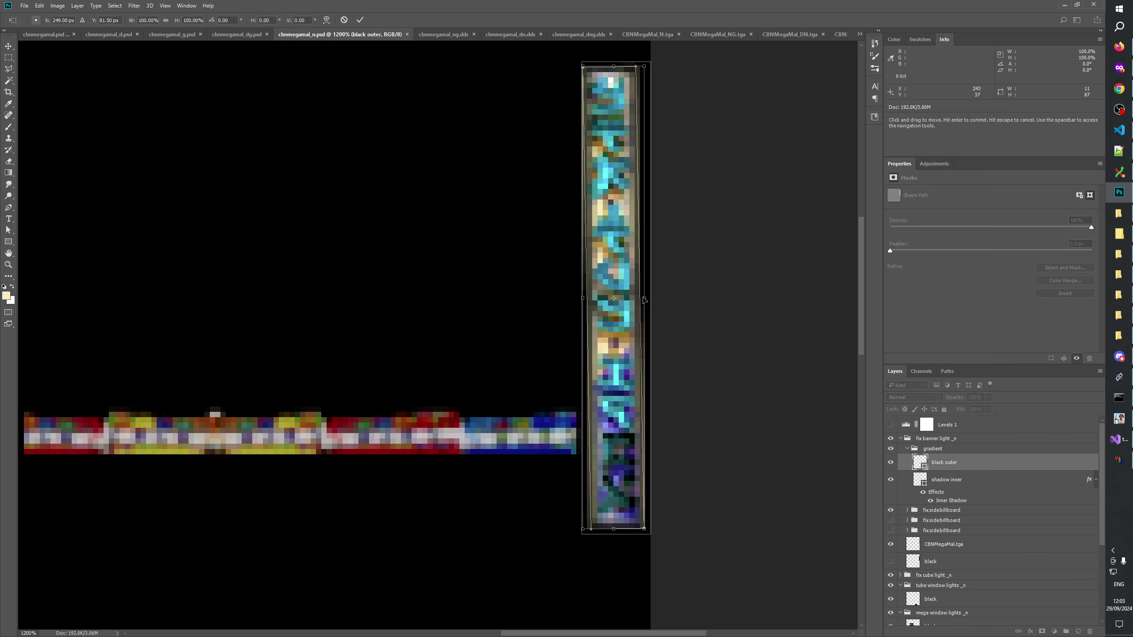
left_click_drag(644, 298, 646, 297)
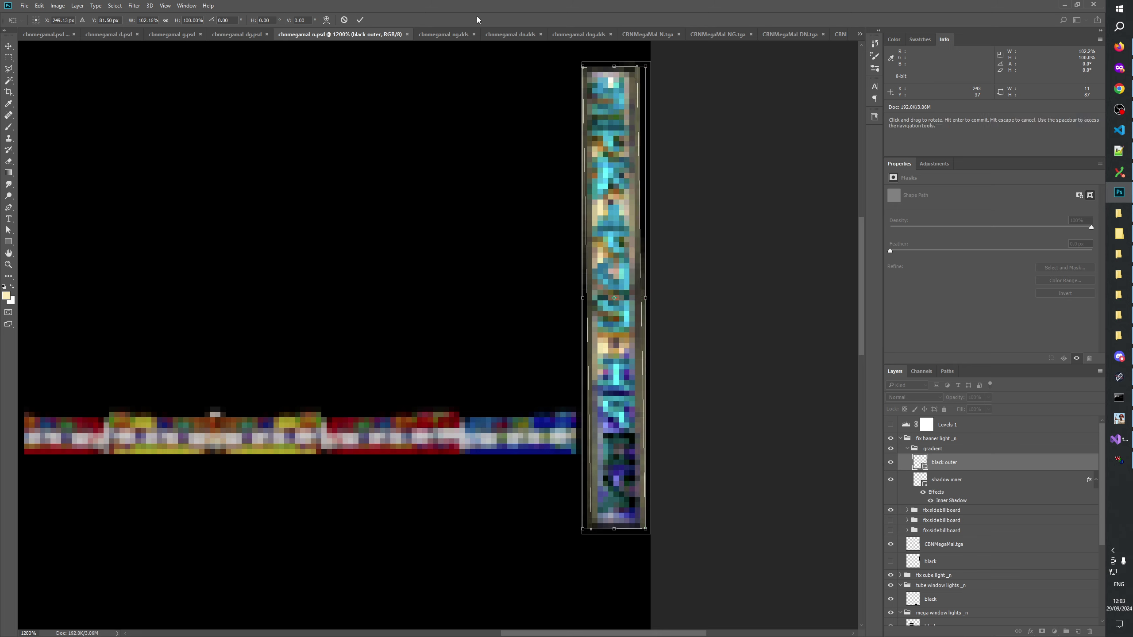
left_click(344, 20)
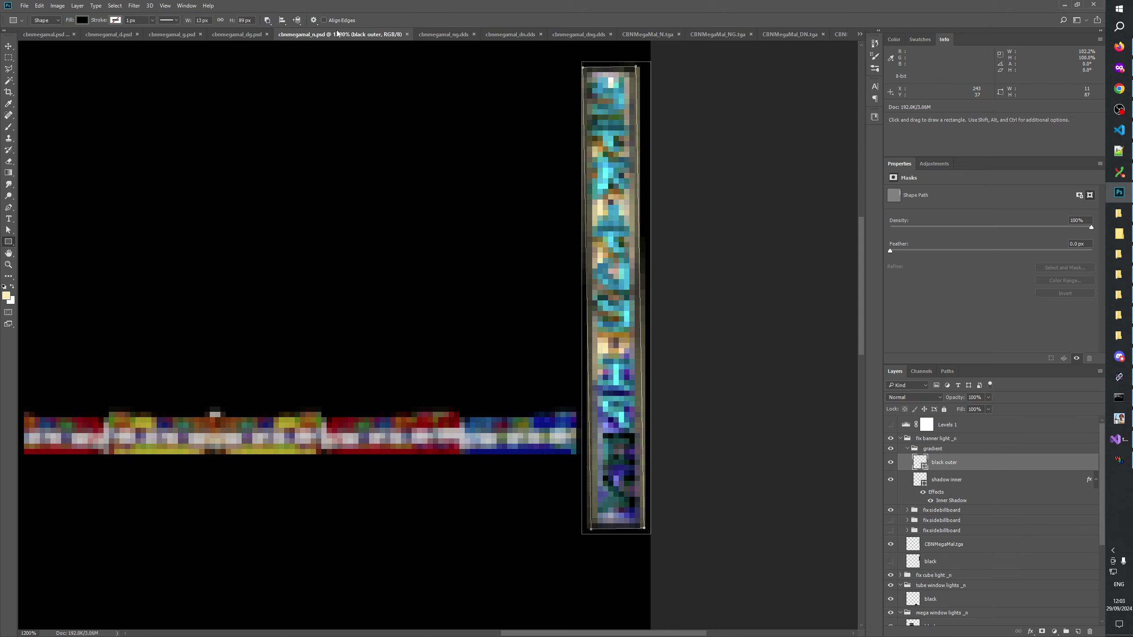
Widen the inner cutout of the black outer shape to 102.16% with Free Transform, extending it towards the texture's outer edge
key("ctrl+t")
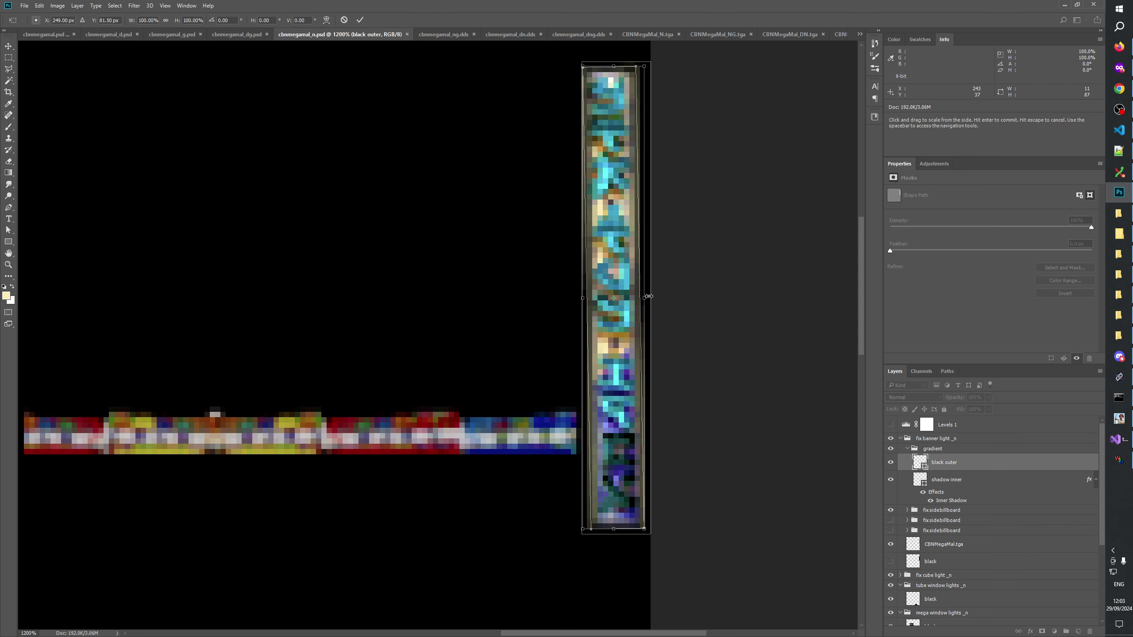
left_click_drag(647, 297, 650, 297)
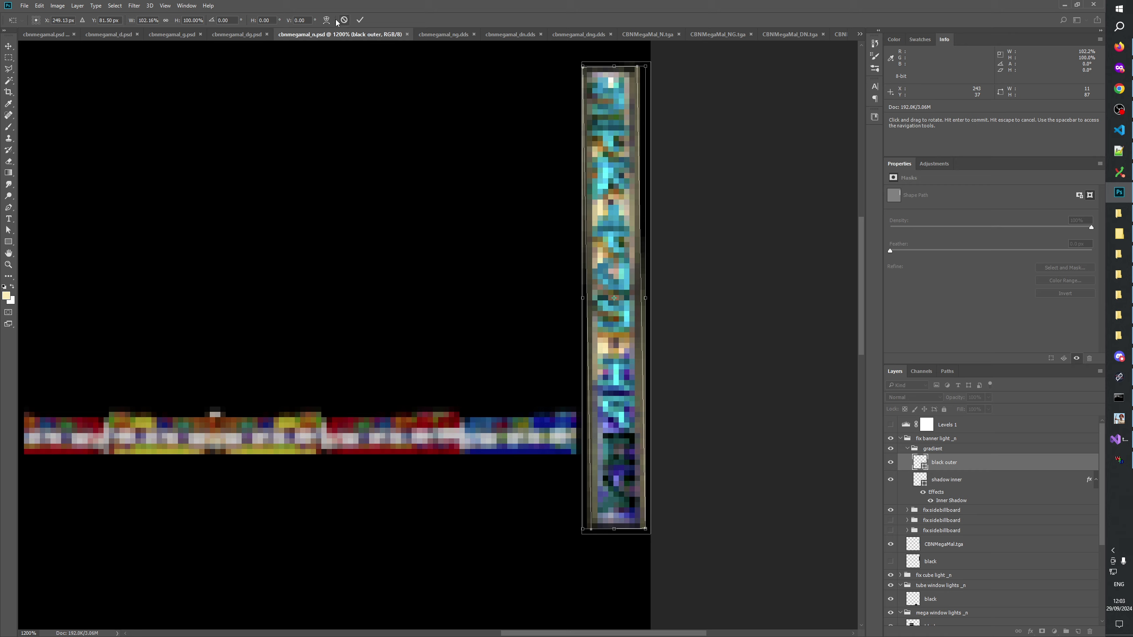
left_click(359, 21)
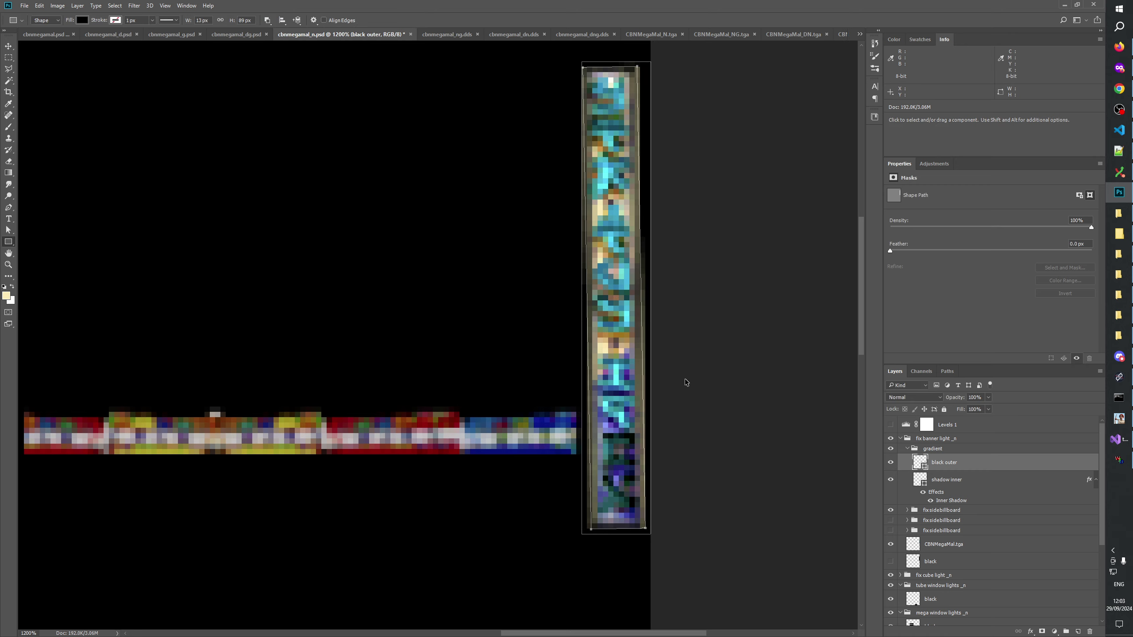
Select the shadow inner layer and try drawing a small square in the empty black area beside the side billboard
left_click(922, 482)
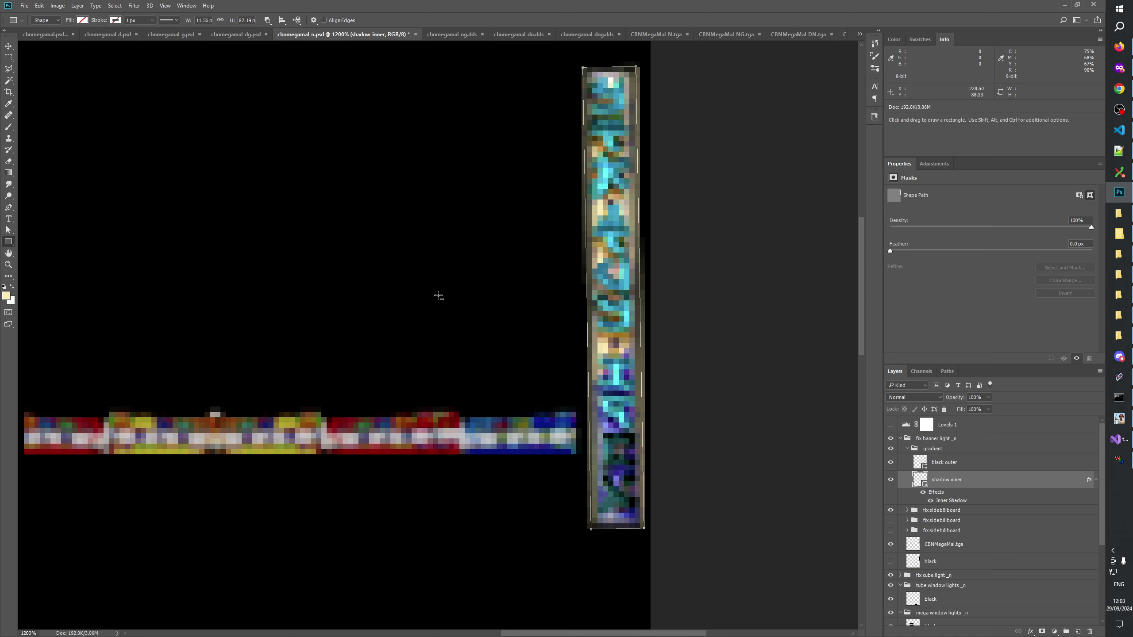
left_click_drag(374, 269, 423, 318)
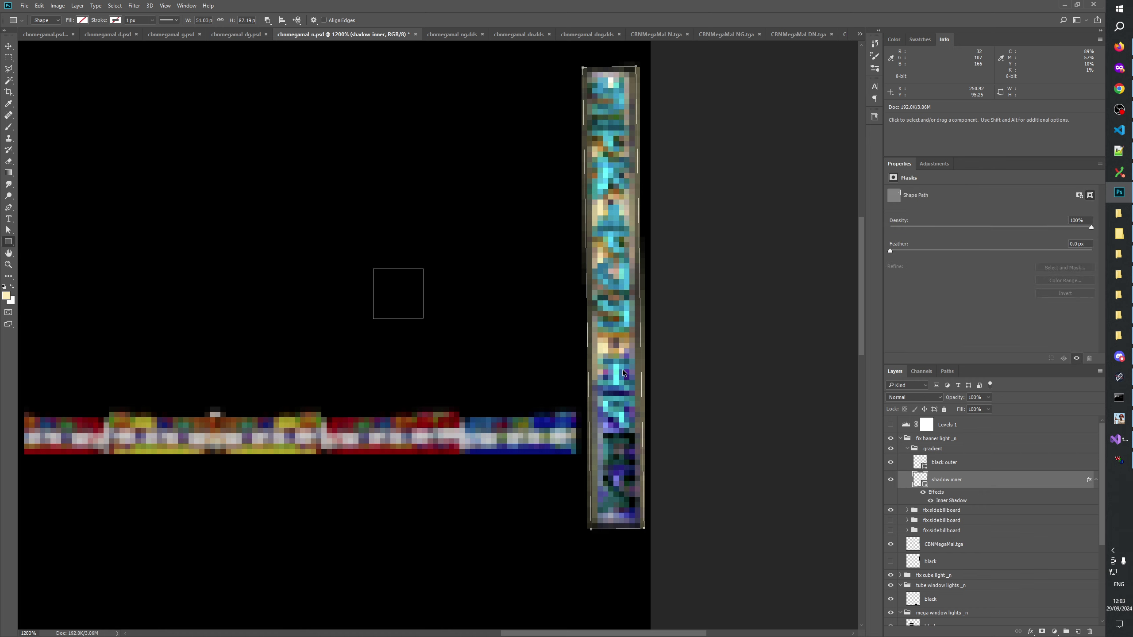
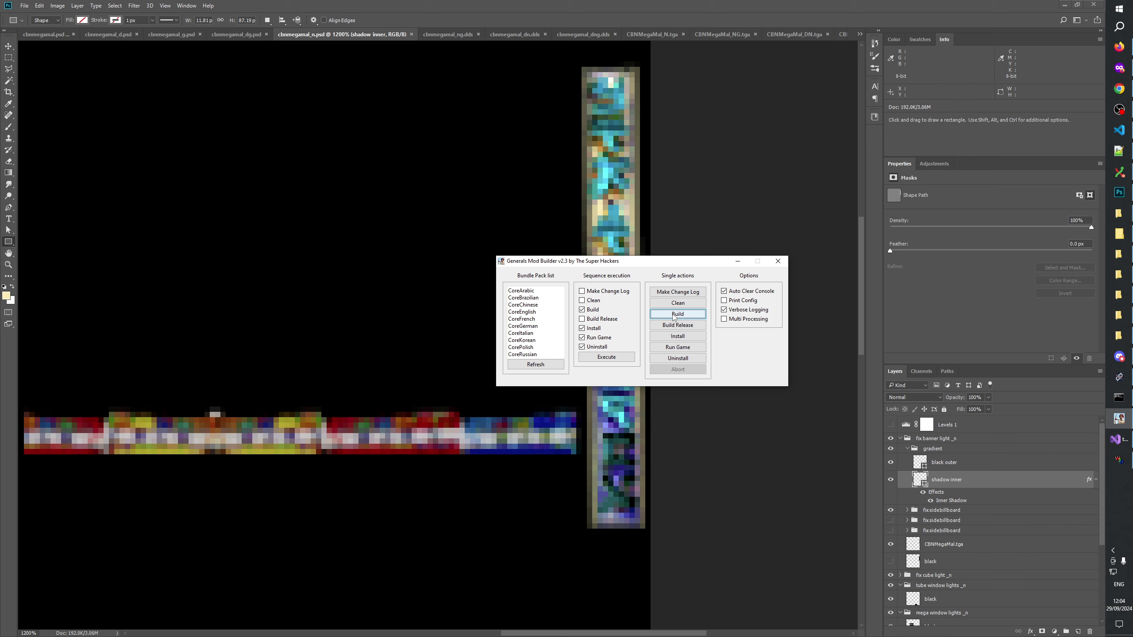
Build the updated night texture in Generals Mod Builder and switch back to the model in W3D Viewer
left_click(674, 314)
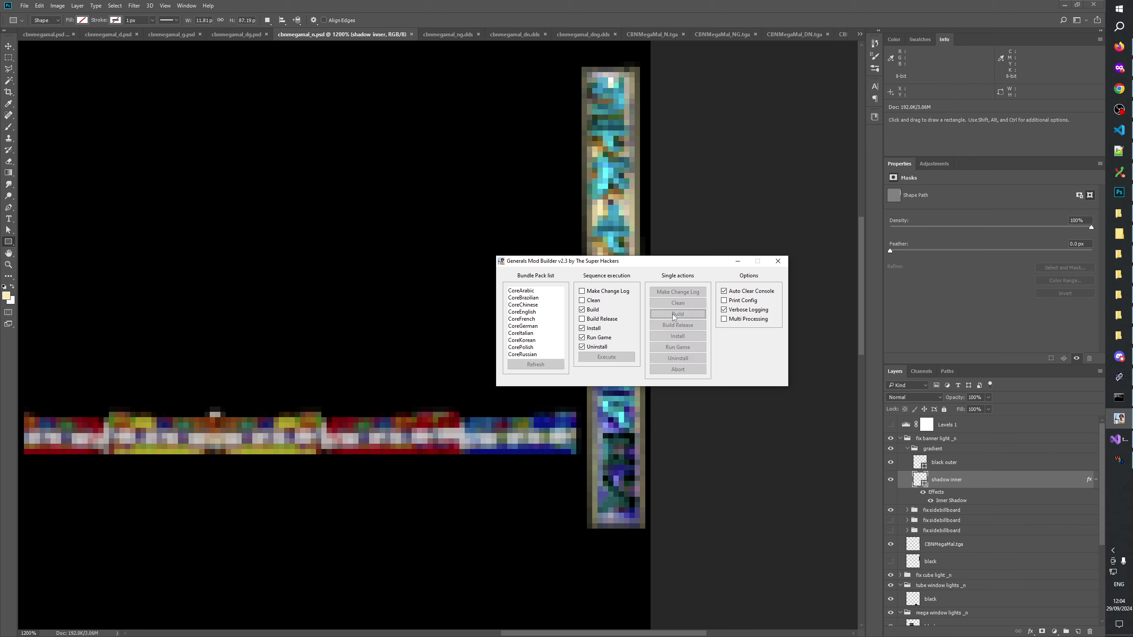
mouse_move(1131, 466)
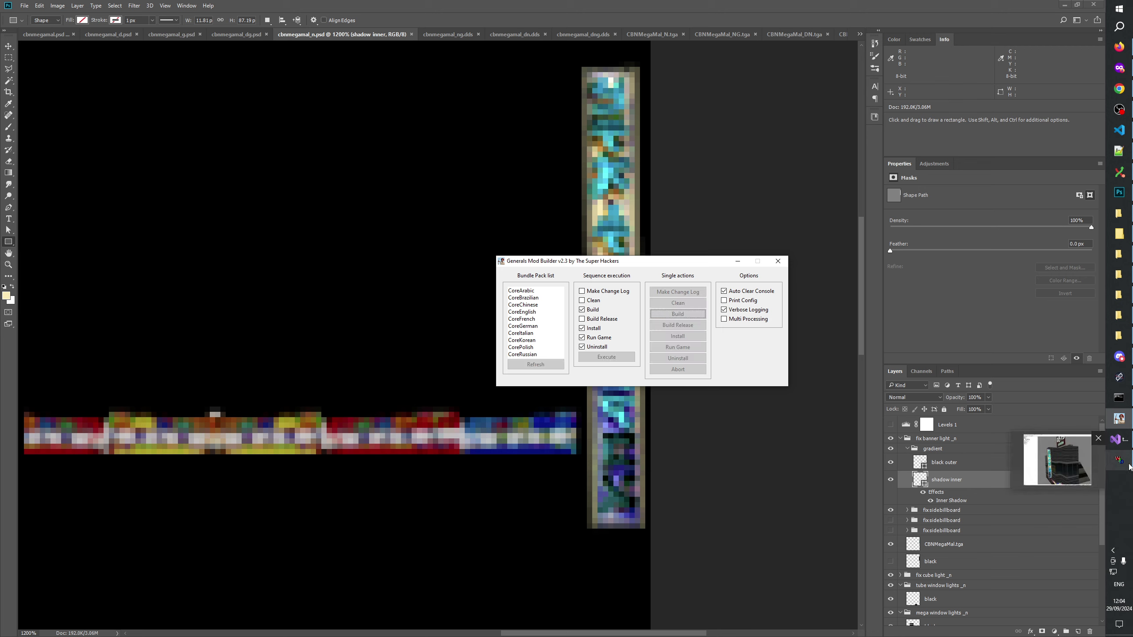
left_click(1057, 460)
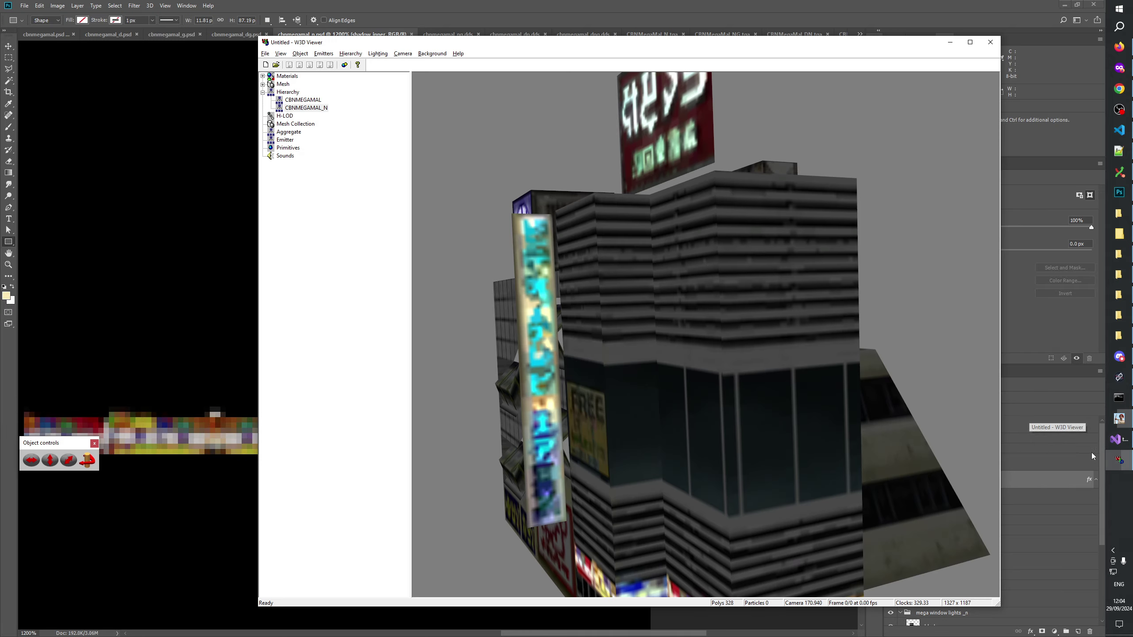
Reset the W3D Viewer scene, reopen CBNMegaMal.W3D and CBNMegaMal_N.W3D together, and display the CBNMEGAMAL_N hierarchy
left_click(266, 65)
key("ctrl+o")
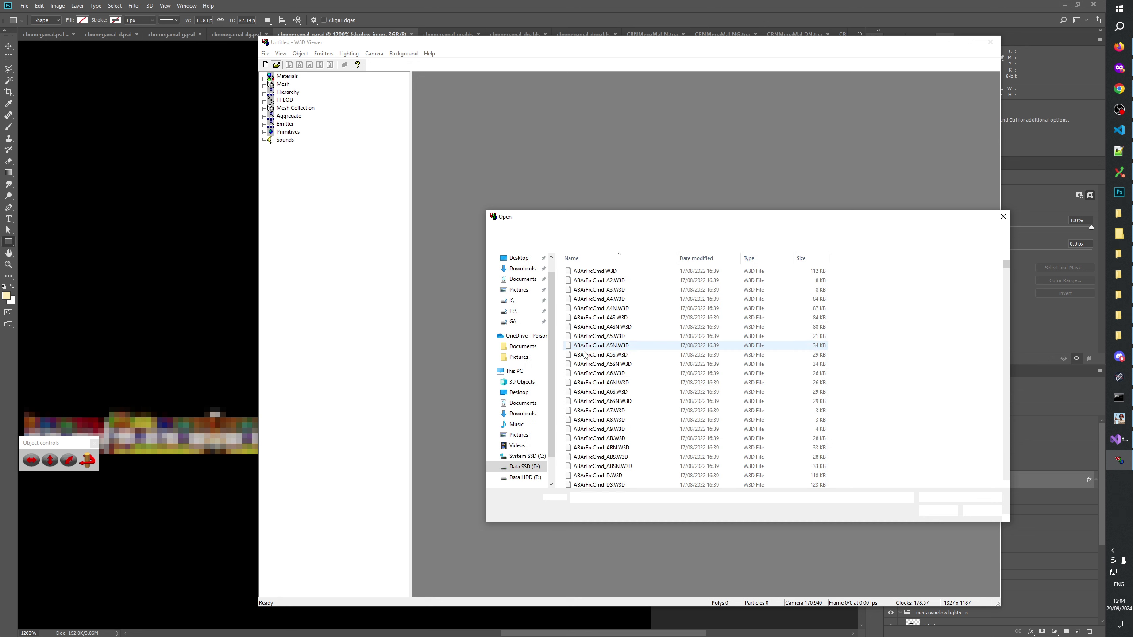
left_click(585, 355)
scroll(585, 355, "down", 15)
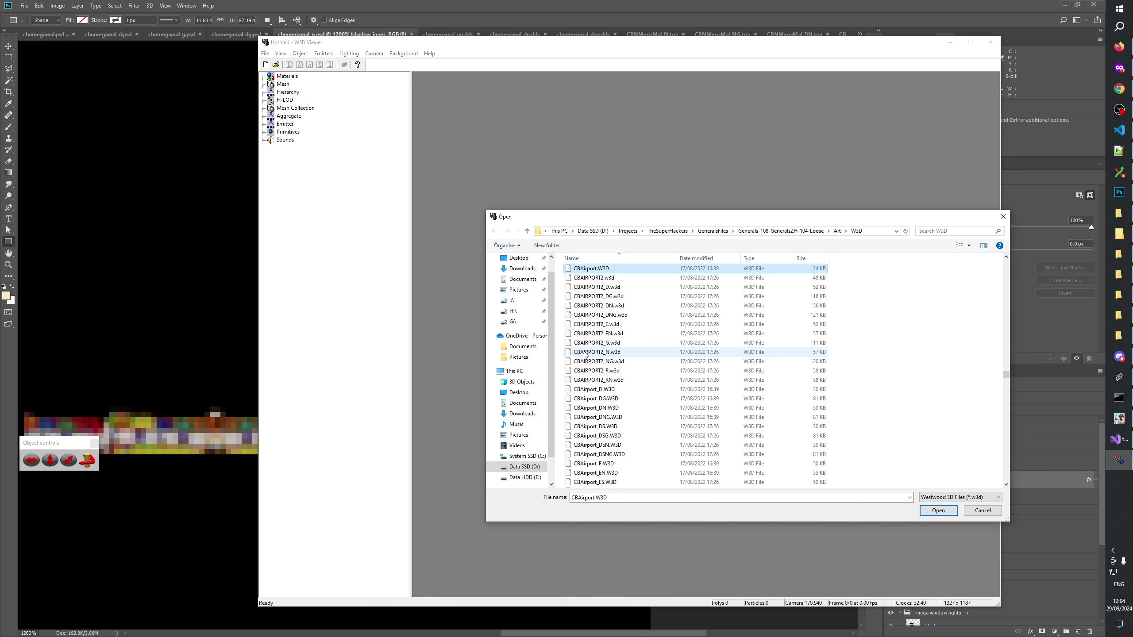
left_click(581, 344)
type("cbn")
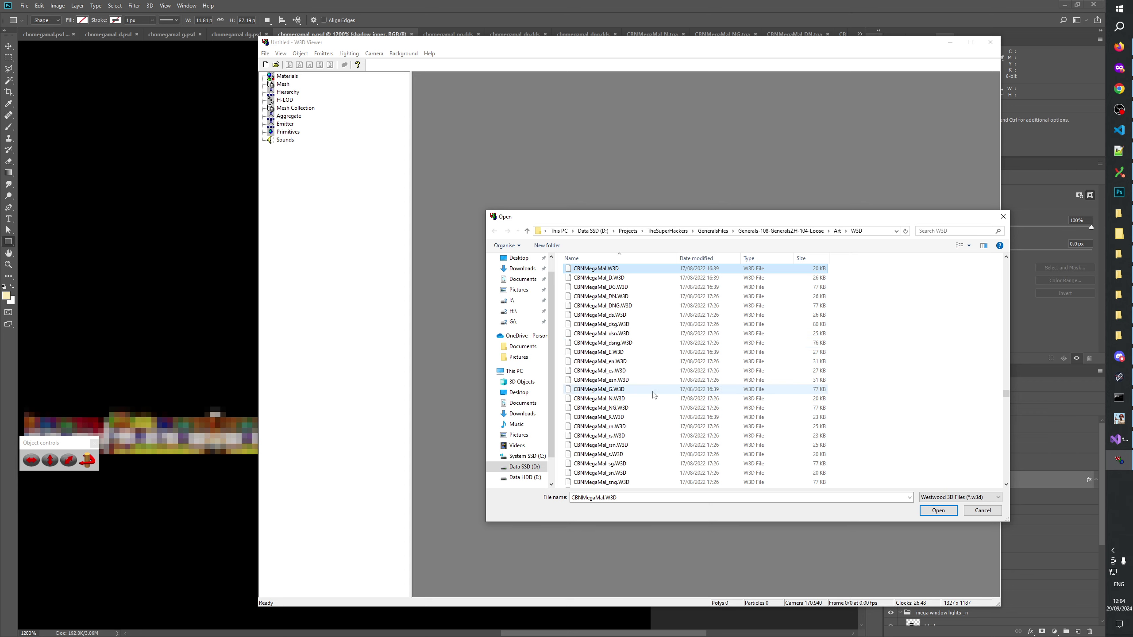
left_click(642, 398, "ctrl")
left_click(940, 511)
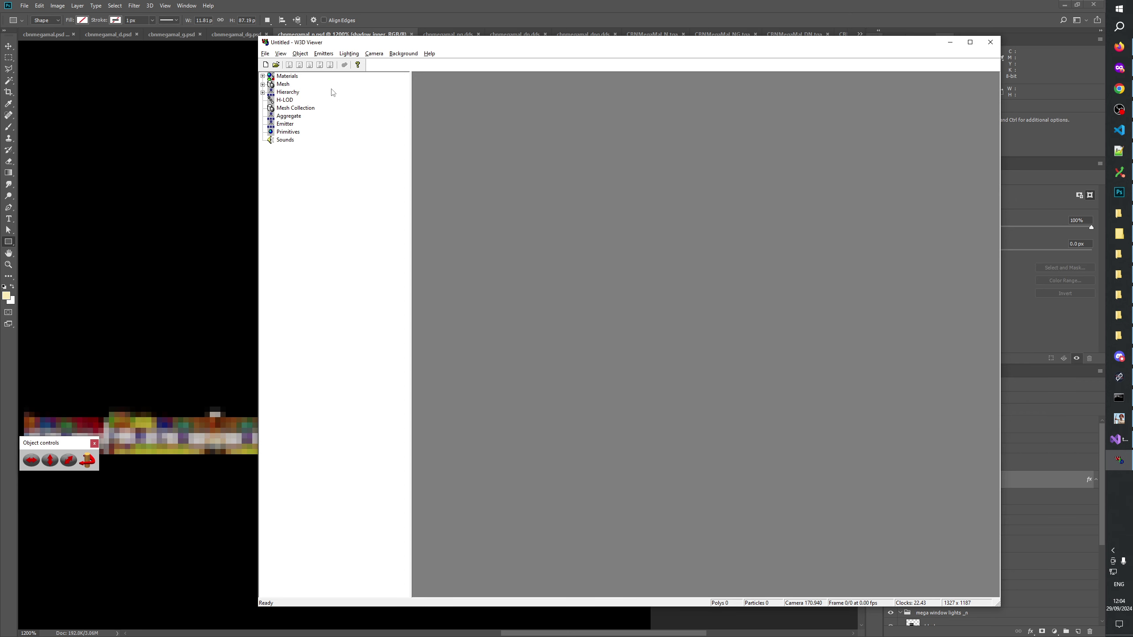
left_click(263, 92)
left_click(306, 107)
Inspect the side billboard on the model from several angles and compare its edges with the shadow inner shape in the Photoshop texture
left_click_drag(715, 356, 592, 364)
scroll(592, 364, "up", 5)
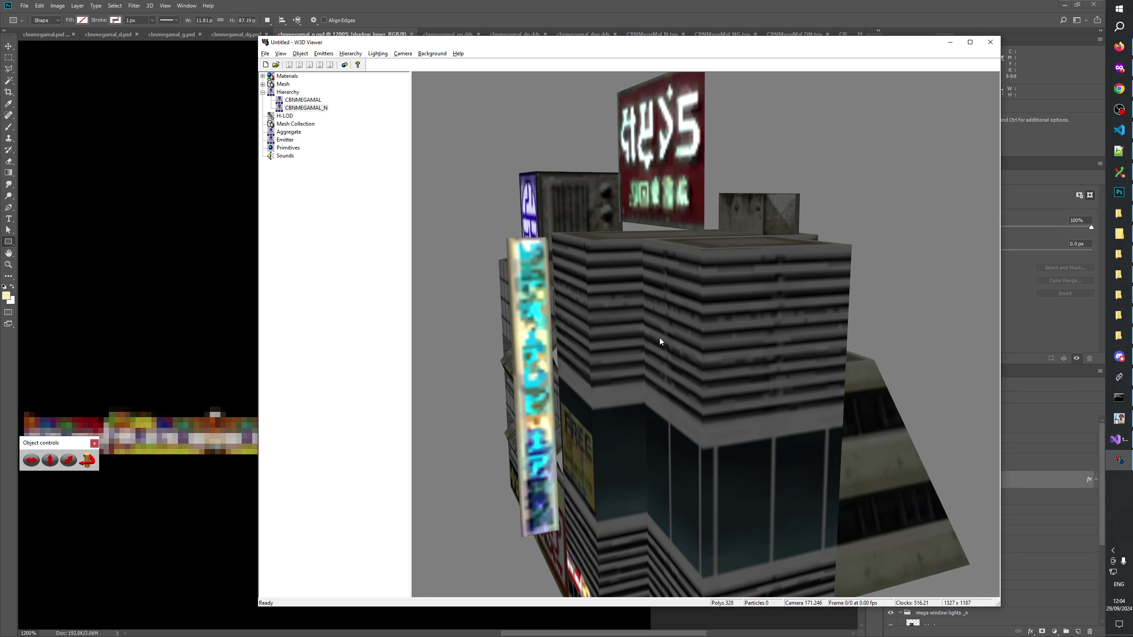
left_click_drag(660, 342, 873, 328)
left_click_drag(861, 177, 843, 371)
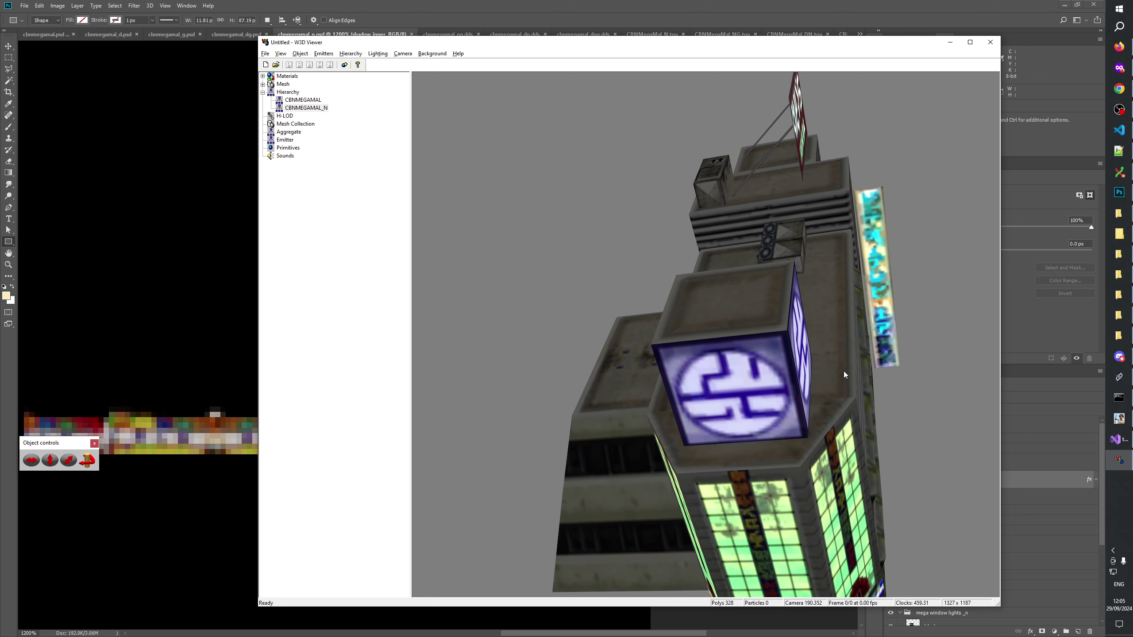
left_click(717, 4)
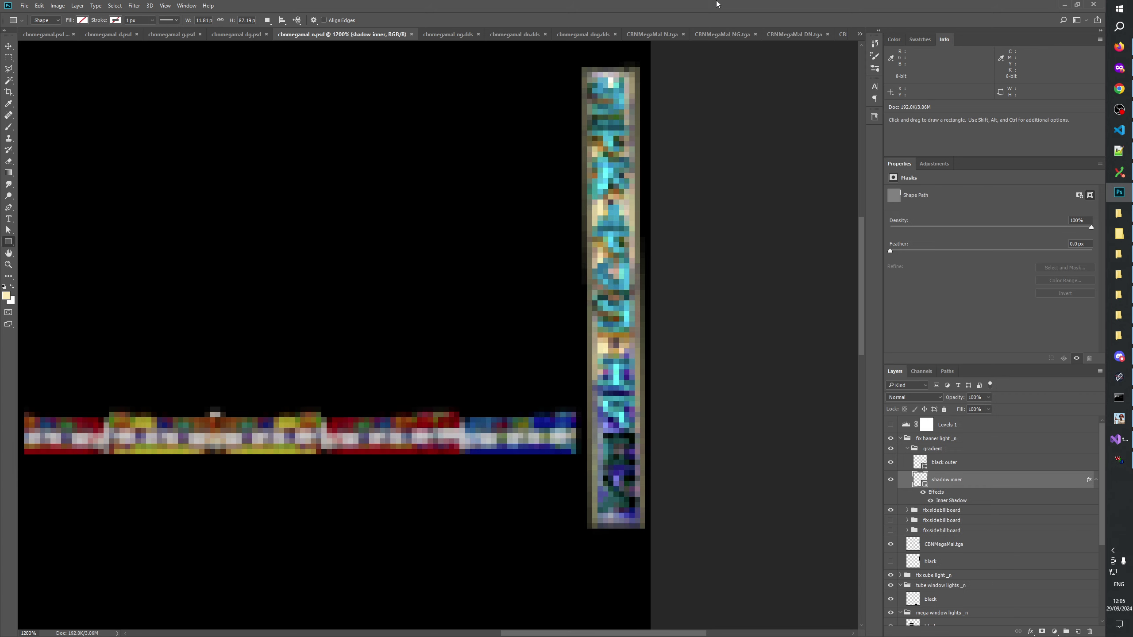
key("alt+Tab")
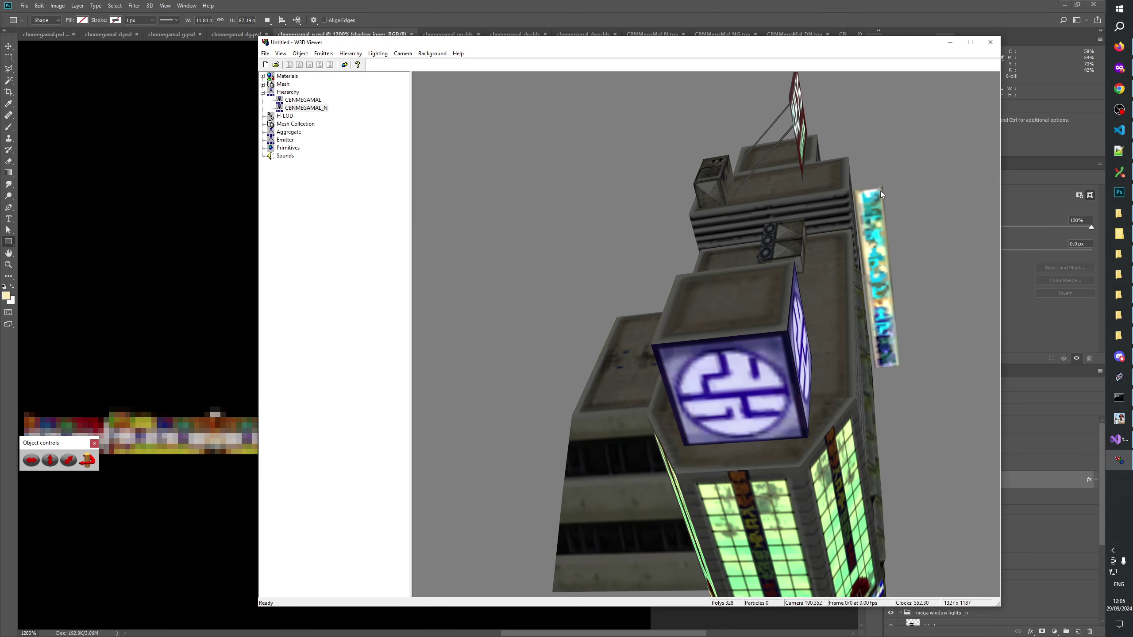
key("alt+Tab")
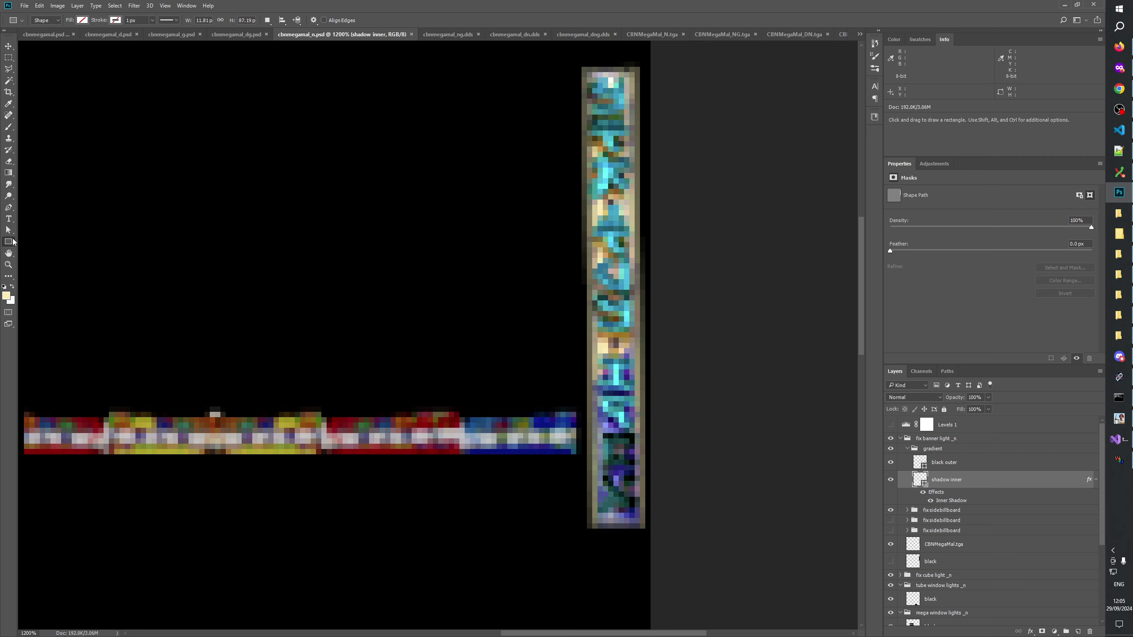
key("a")
left_click(618, 212)
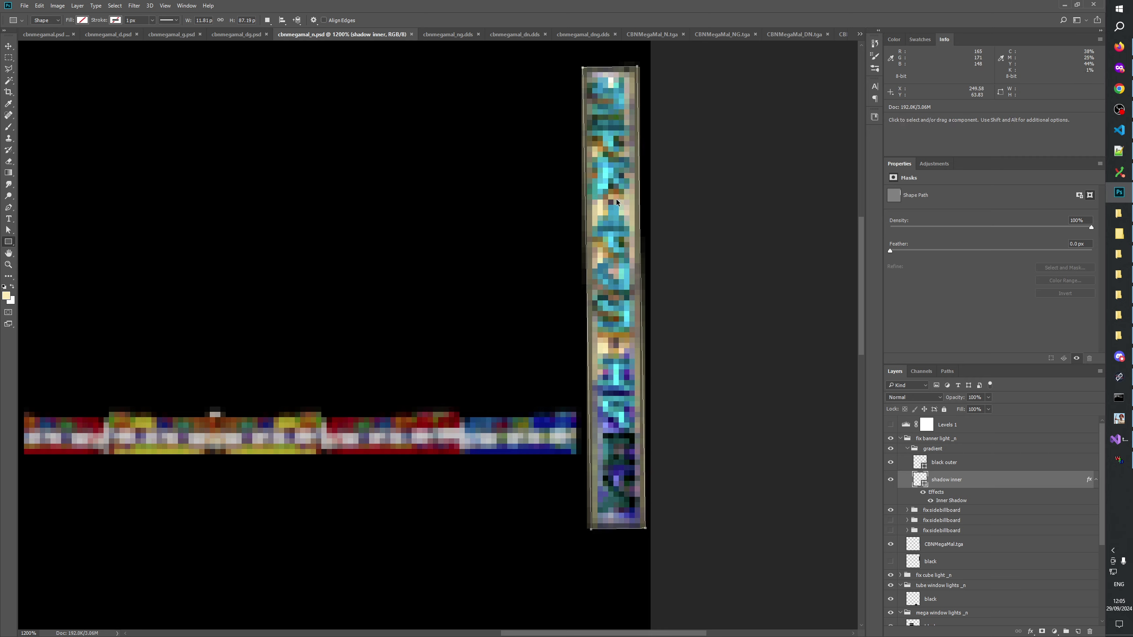
key("alt+Tab")
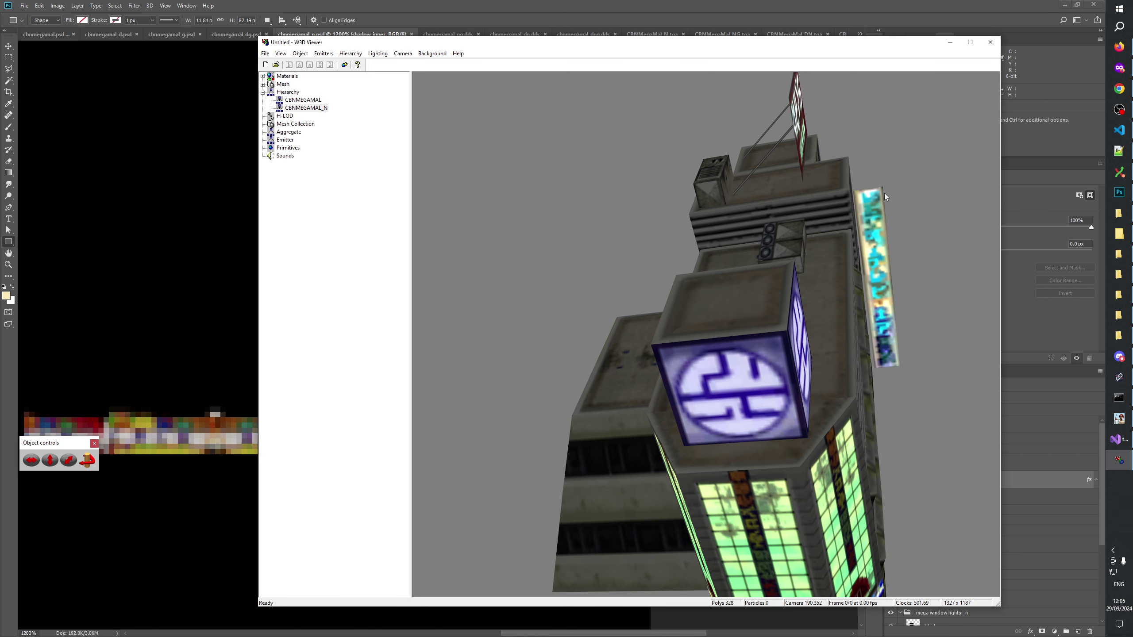
key("alt+Tab")
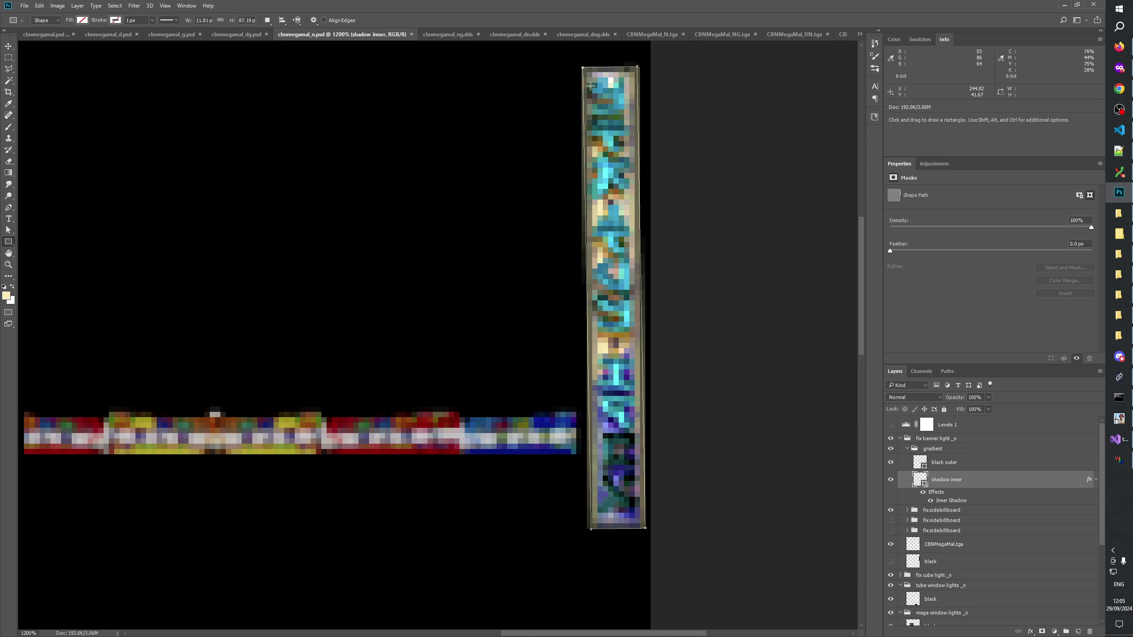
key("alt+Tab")
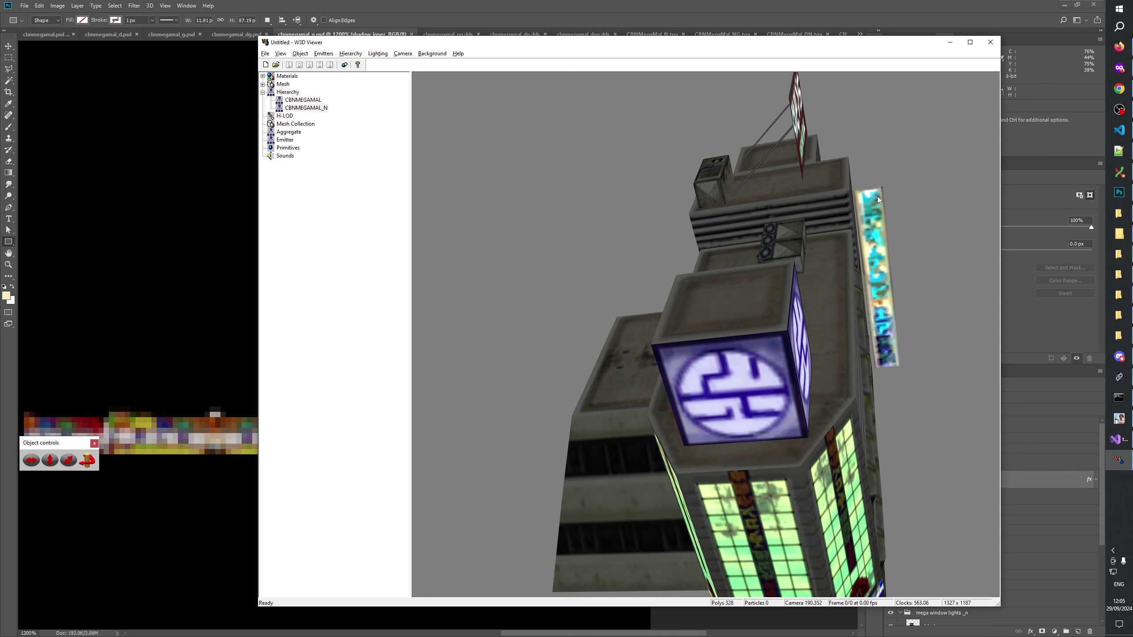
key("alt+Tab")
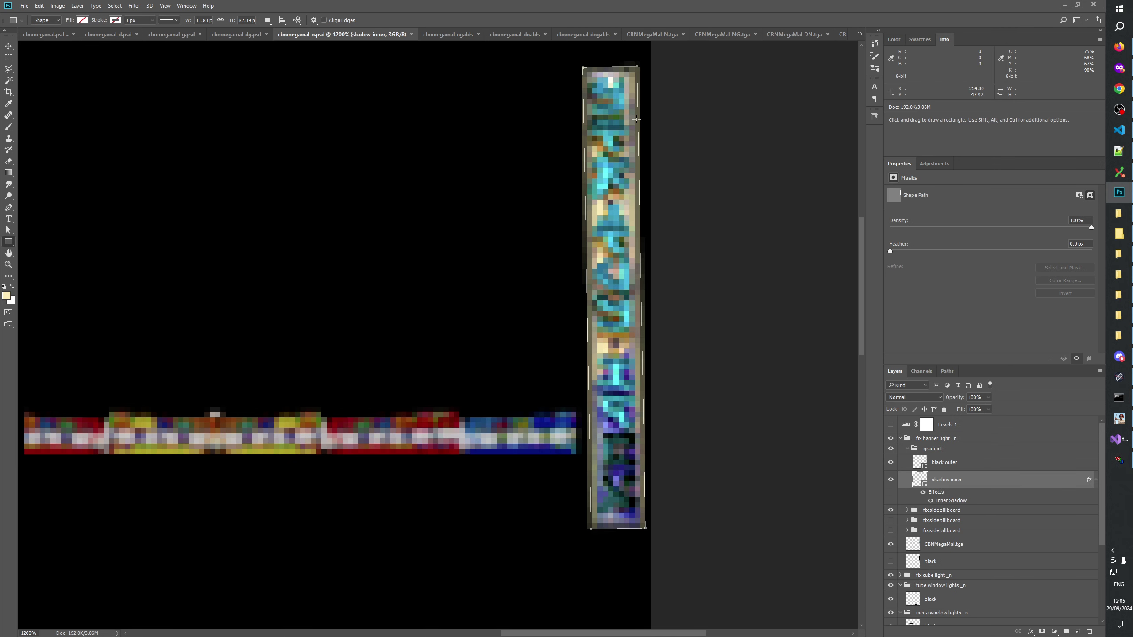
key("alt+Tab")
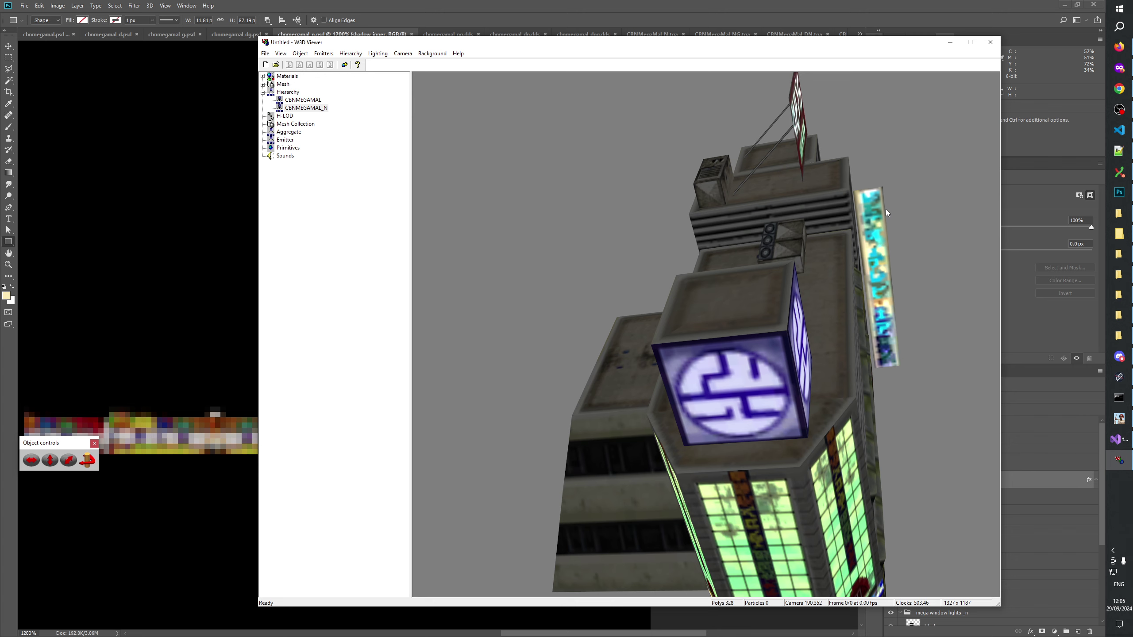
key("alt+Tab")
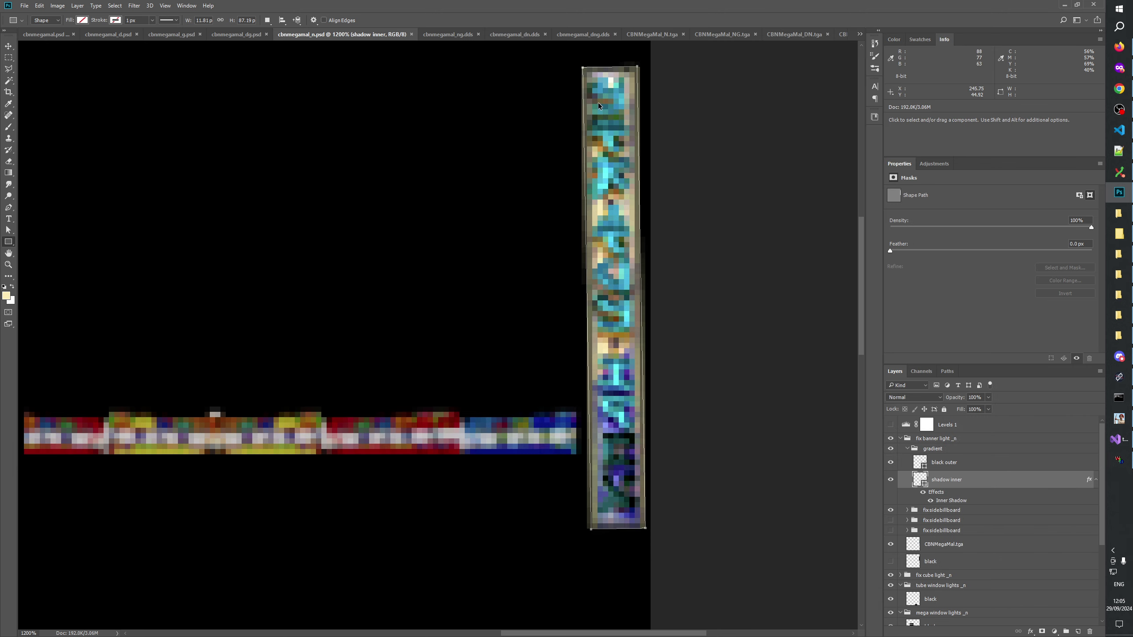
key("ctrl+t")
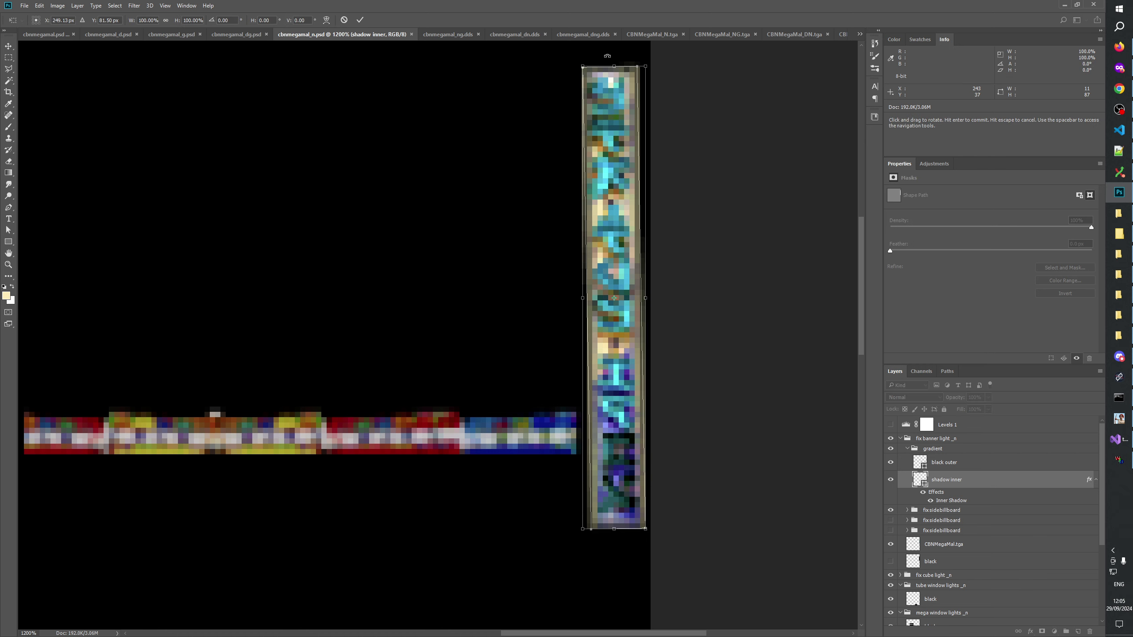
left_click_drag(607, 56, 607, 56)
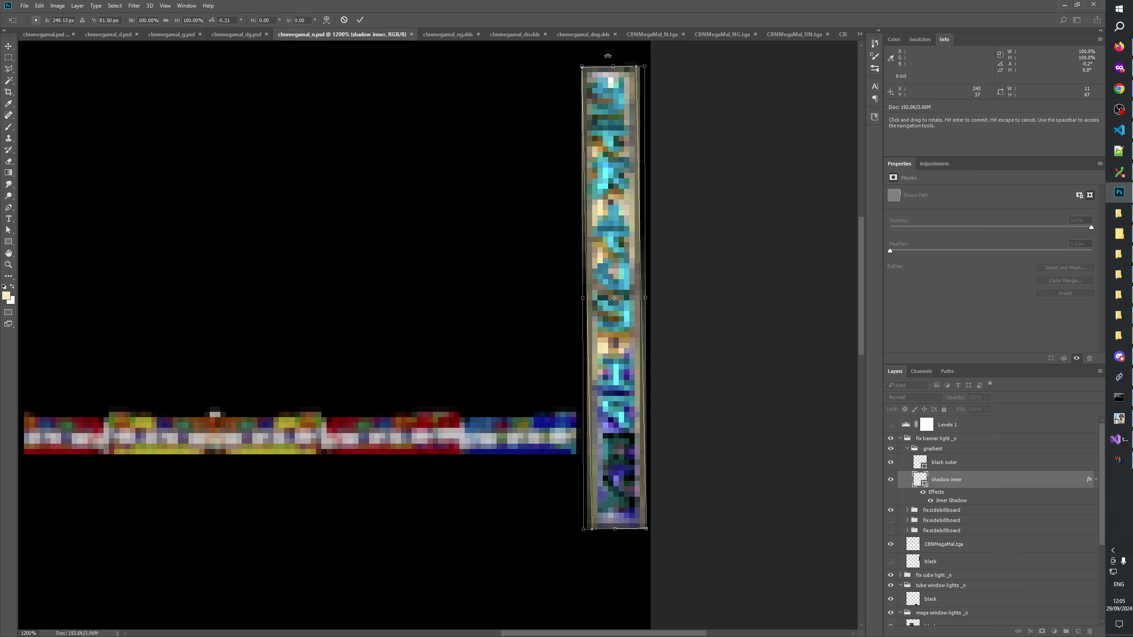
left_click(344, 20)
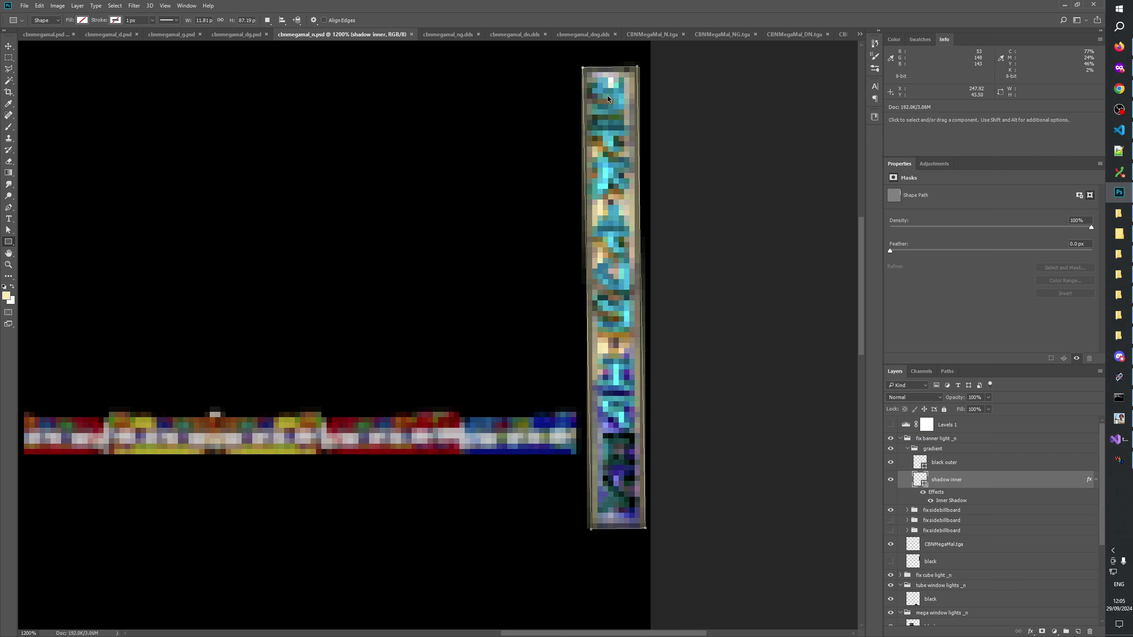
key("ctrl+t")
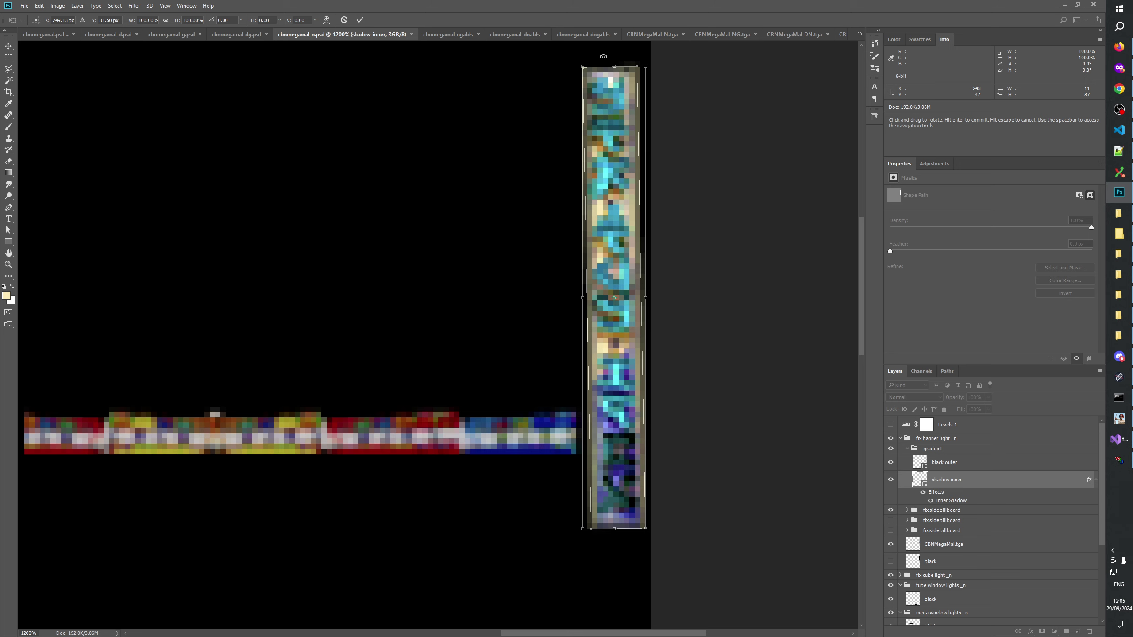
left_click_drag(603, 57, 603, 56)
key("alt+Tab")
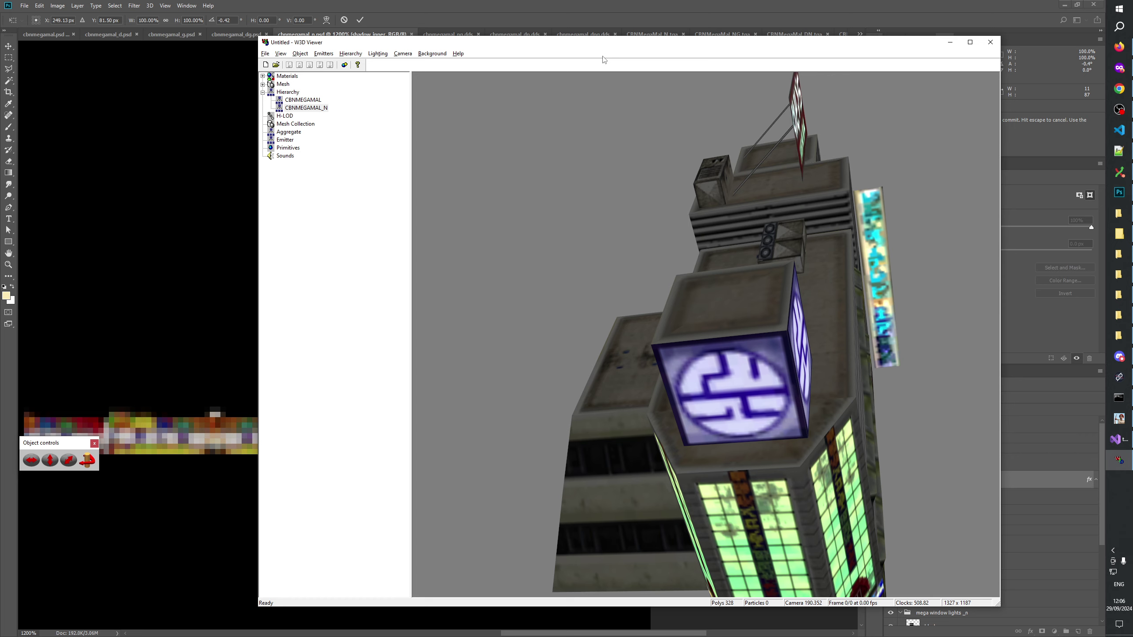
key("alt+Tab")
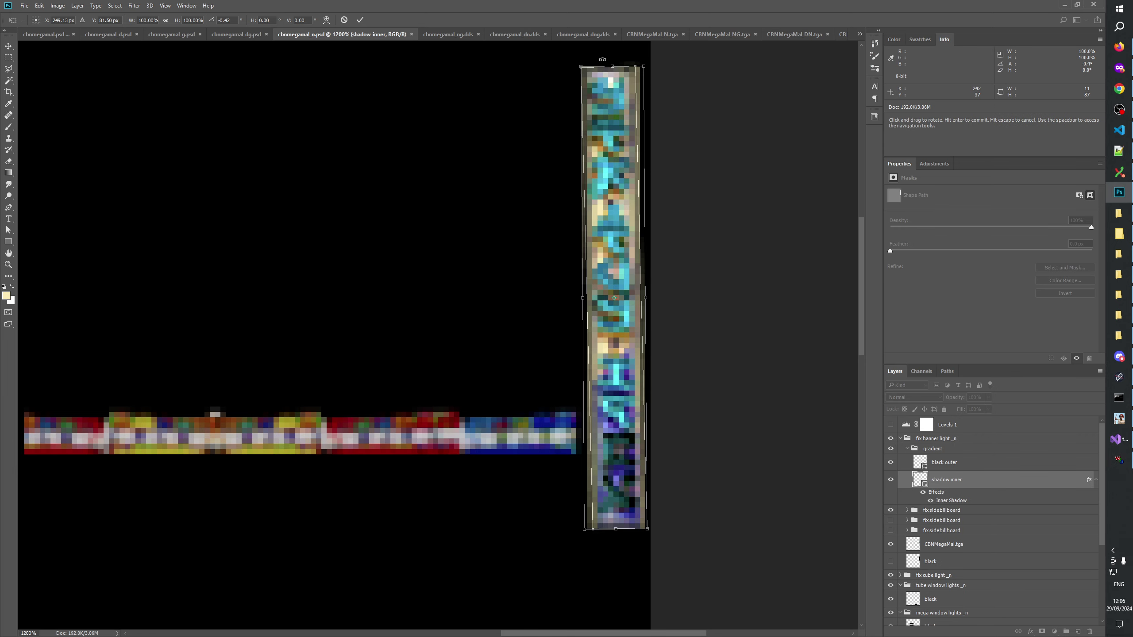
key("alt+Tab")
key("alt+Tab")
key("alt+Tab")
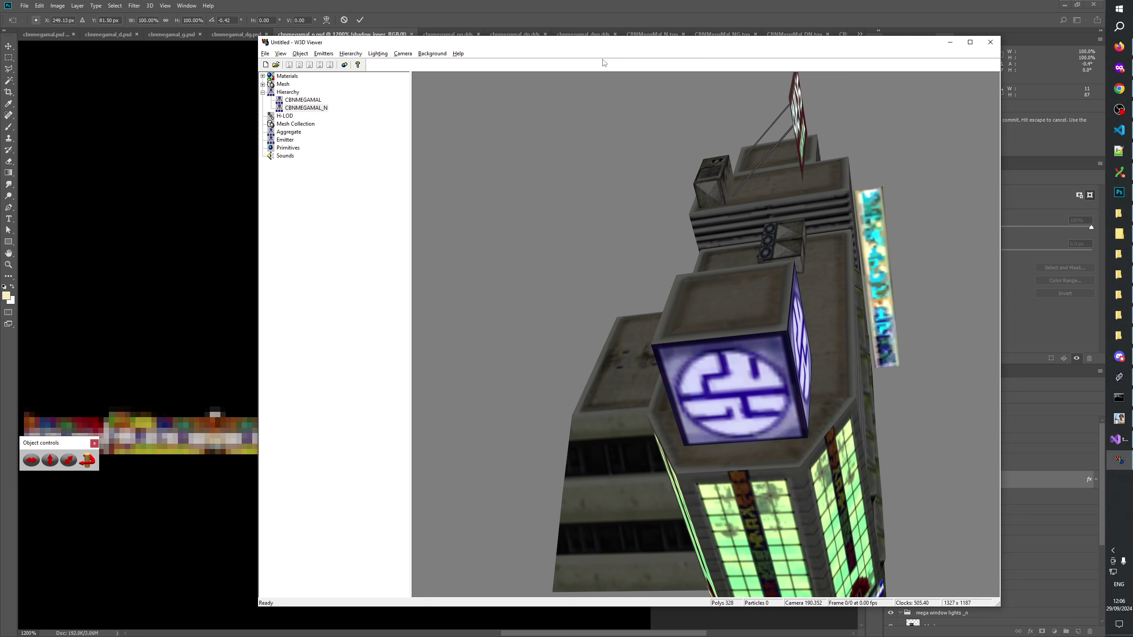
key("alt+Tab")
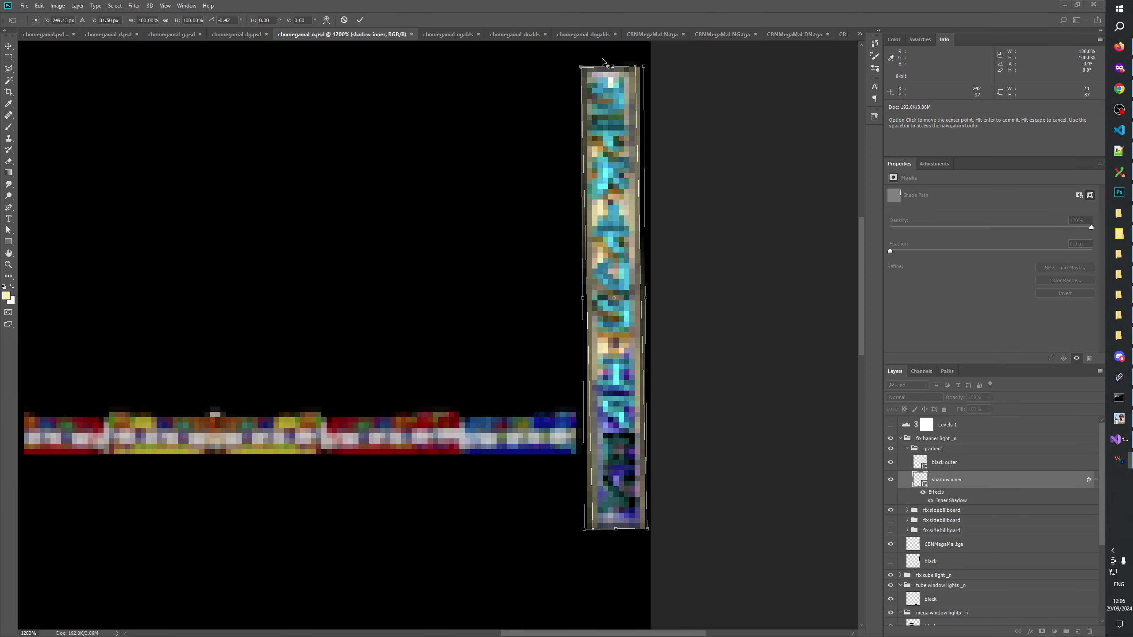
left_click(360, 20)
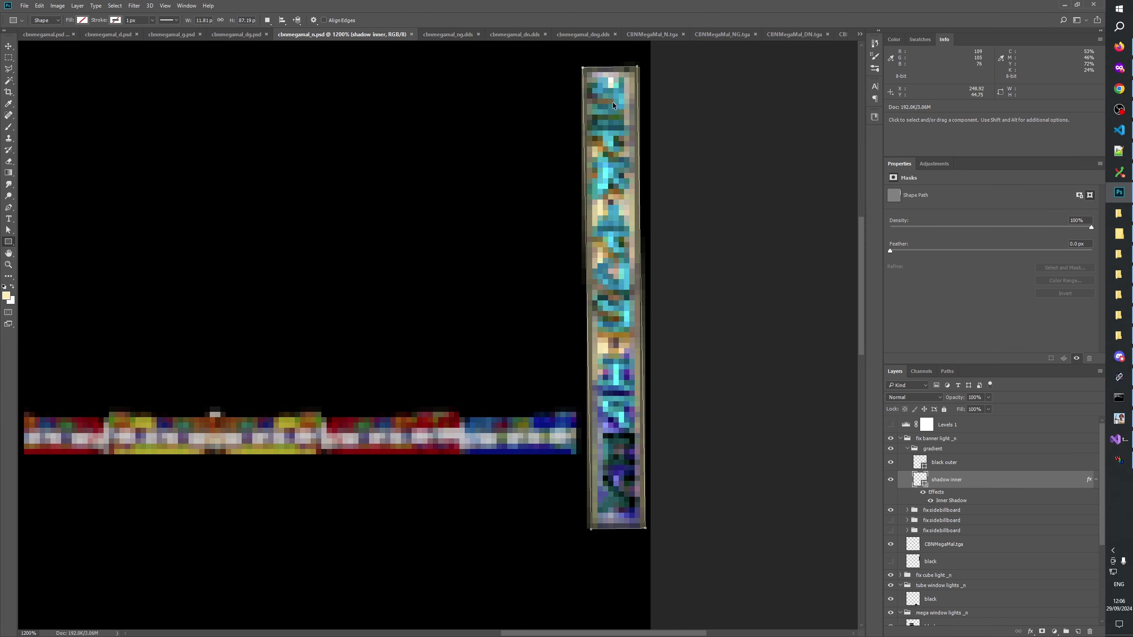
Rotate the shadow inner shape by -0.41° with Free Transform
key("ctrl+t")
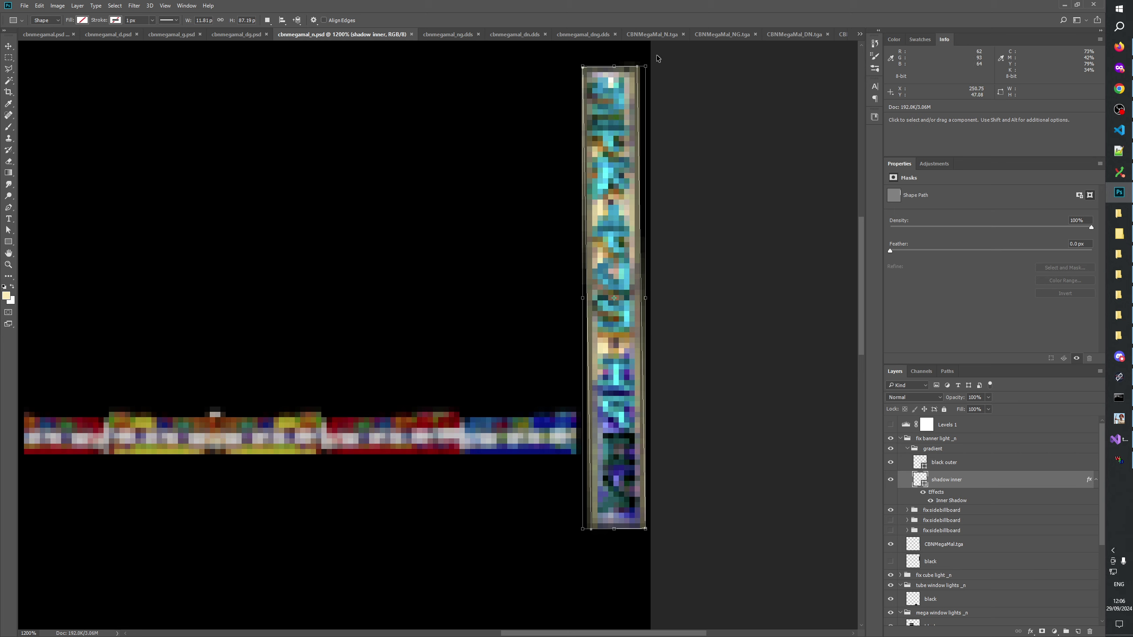
left_click_drag(629, 52, 627, 54)
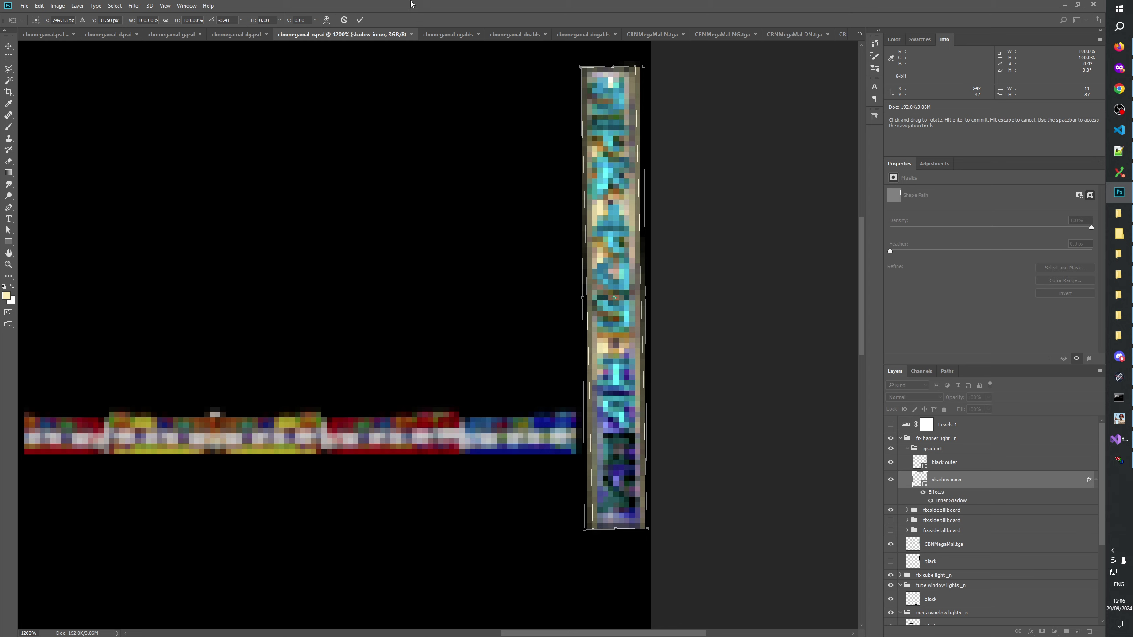
left_click(360, 19)
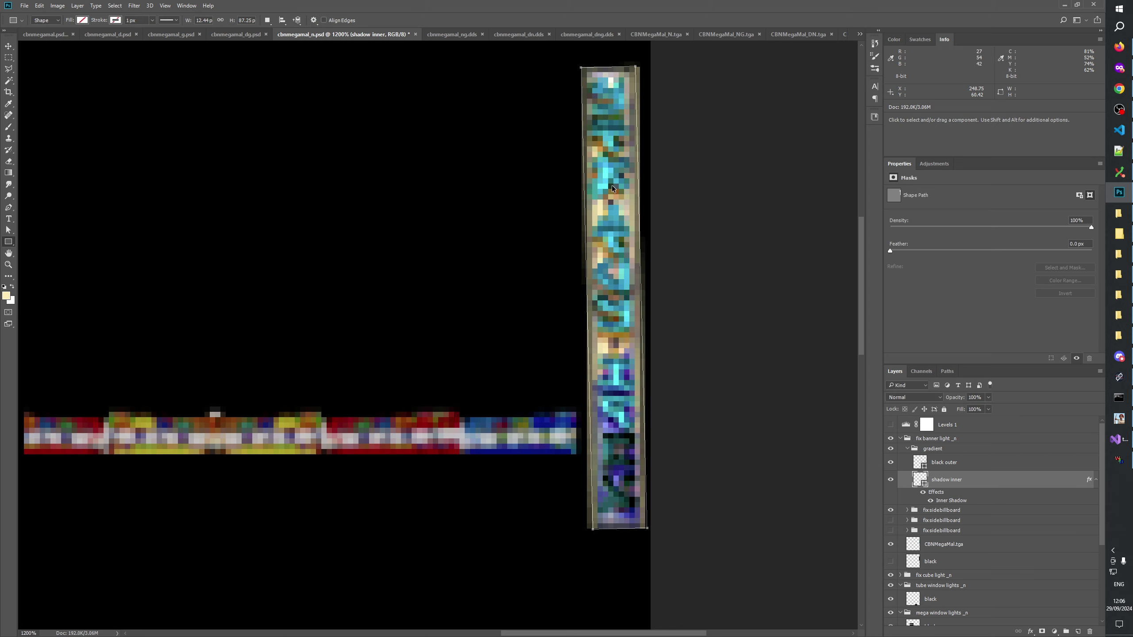
Replace the black outer shape's inner cutout with a copy of the rotated shadow inner shape, set to Subtract Front Shape
left_click(940, 465)
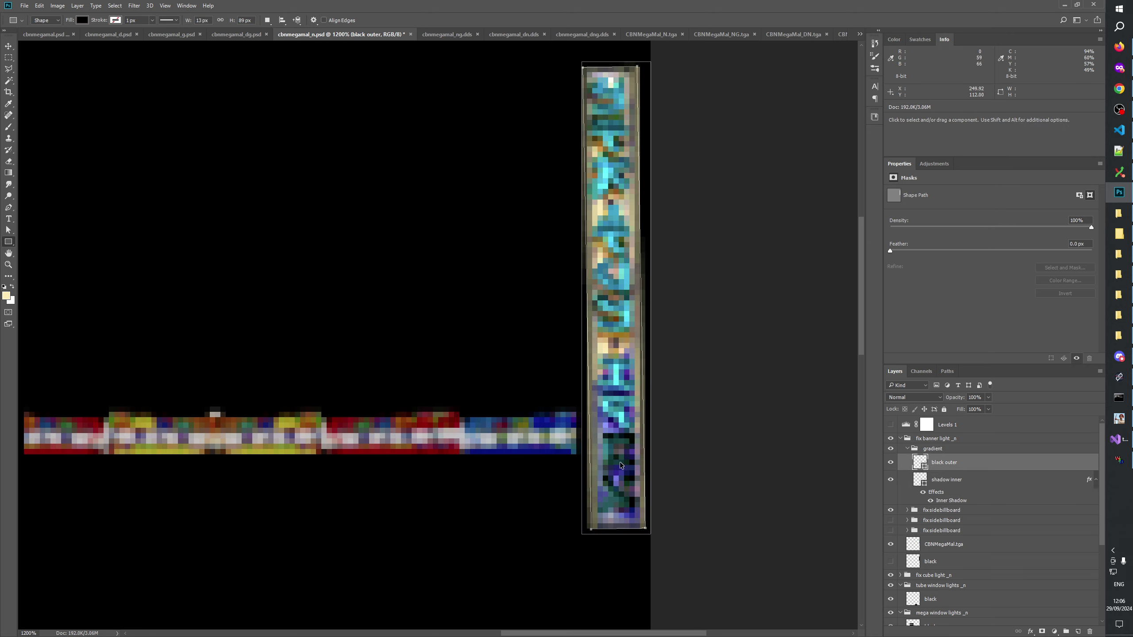
key("ctrl+z")
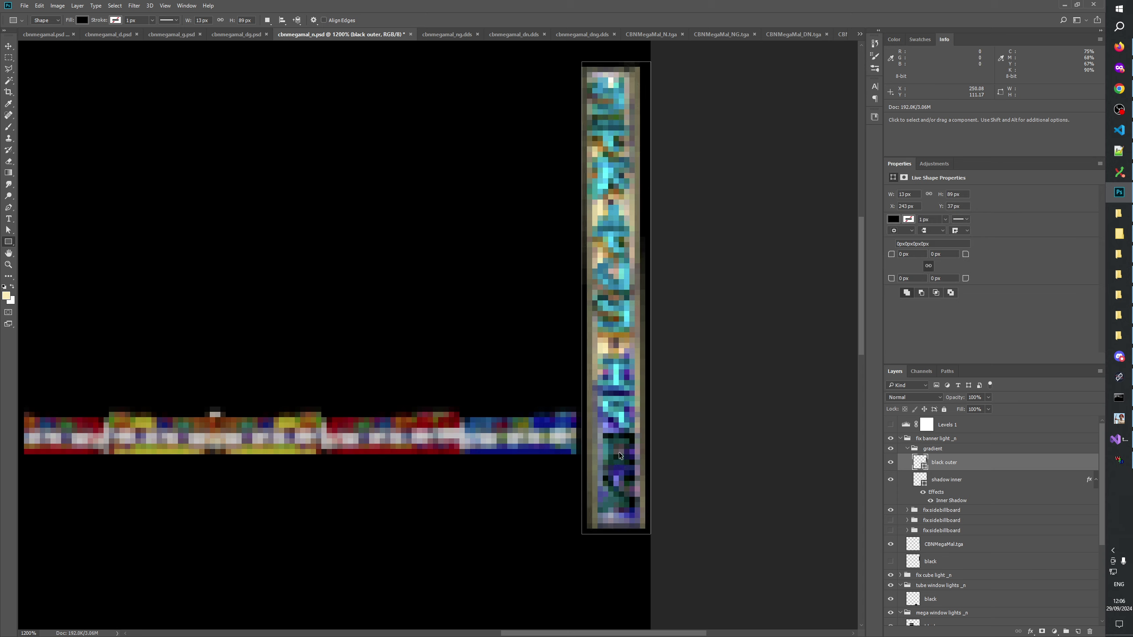
key("ctrl+shift+z")
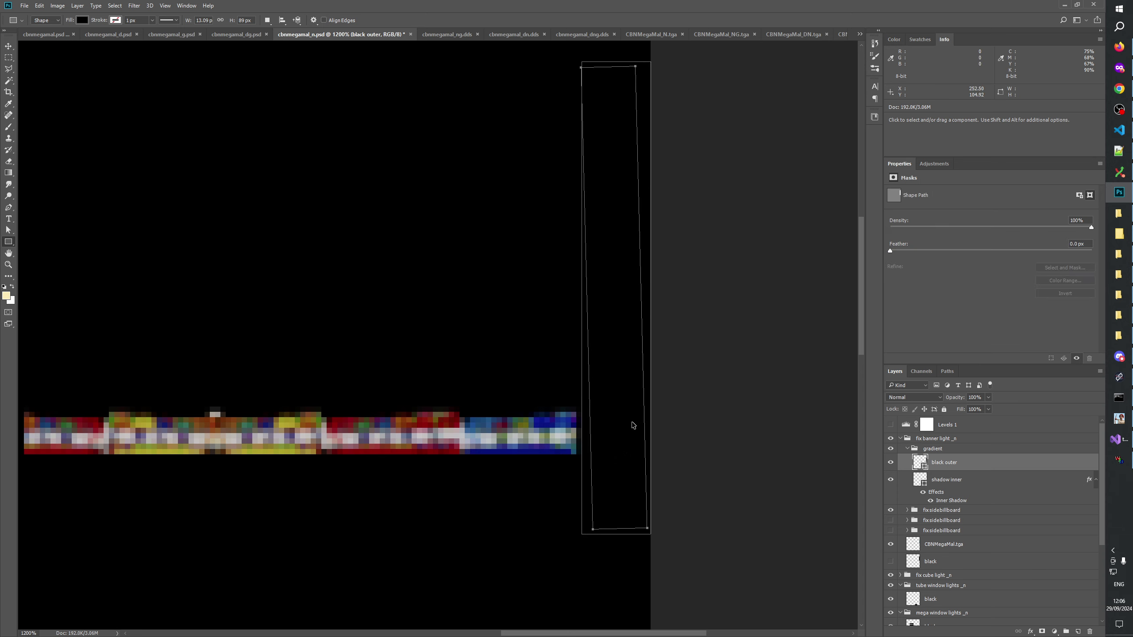
left_click(268, 20)
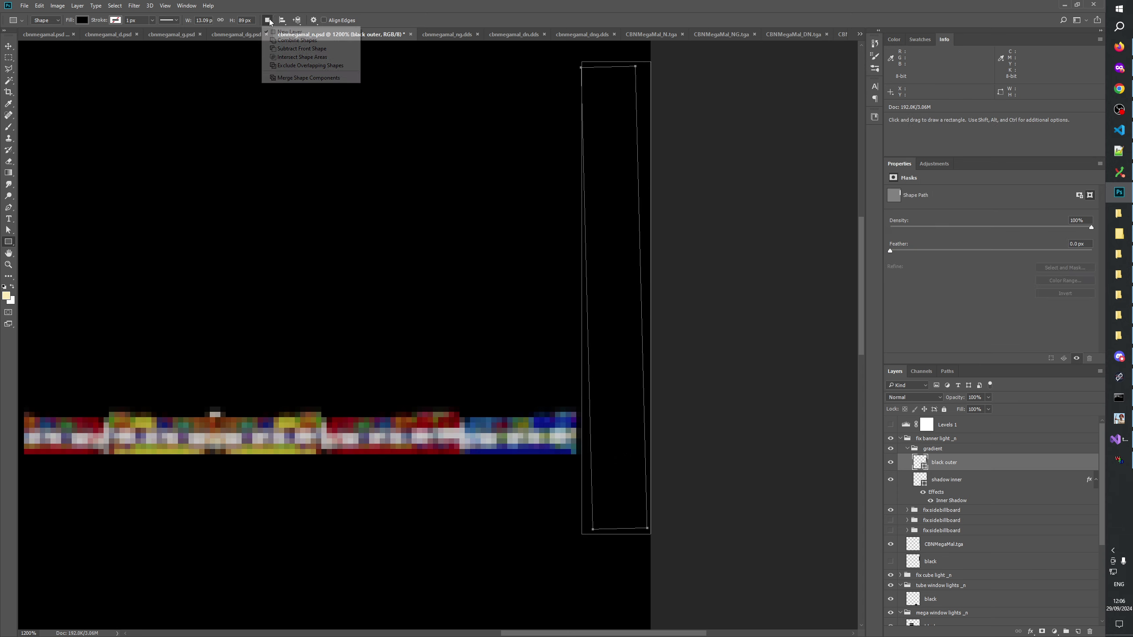
left_click(290, 48)
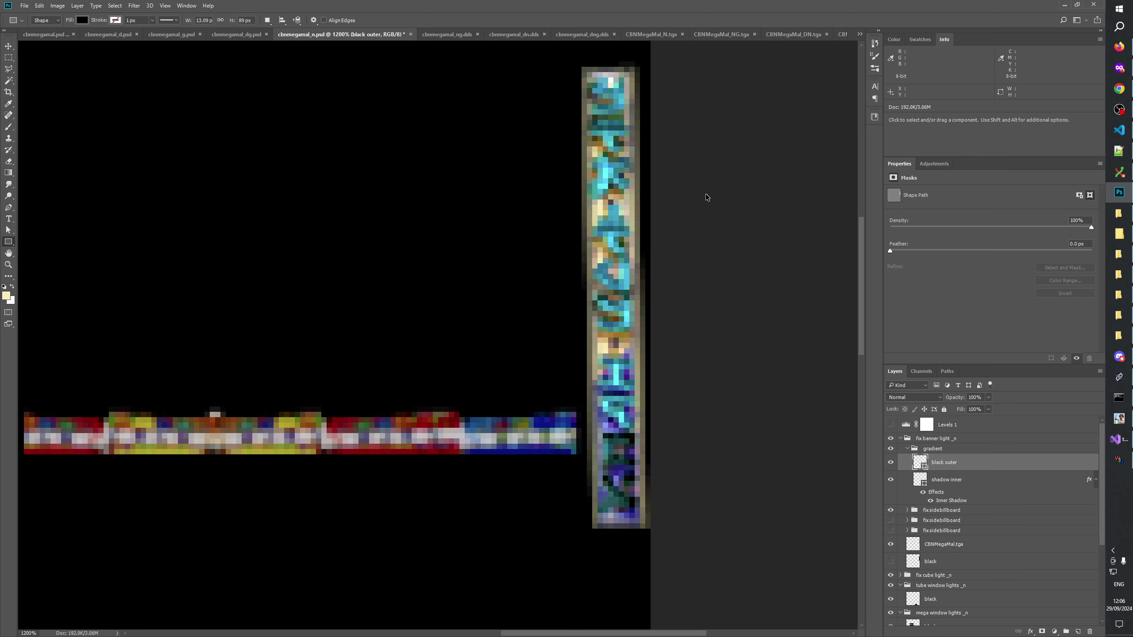
Save the night texture, build it in Generals Mod Builder and return to the model in W3D Viewer
key("ctrl+s")
left_click(1119, 418)
left_click(696, 314)
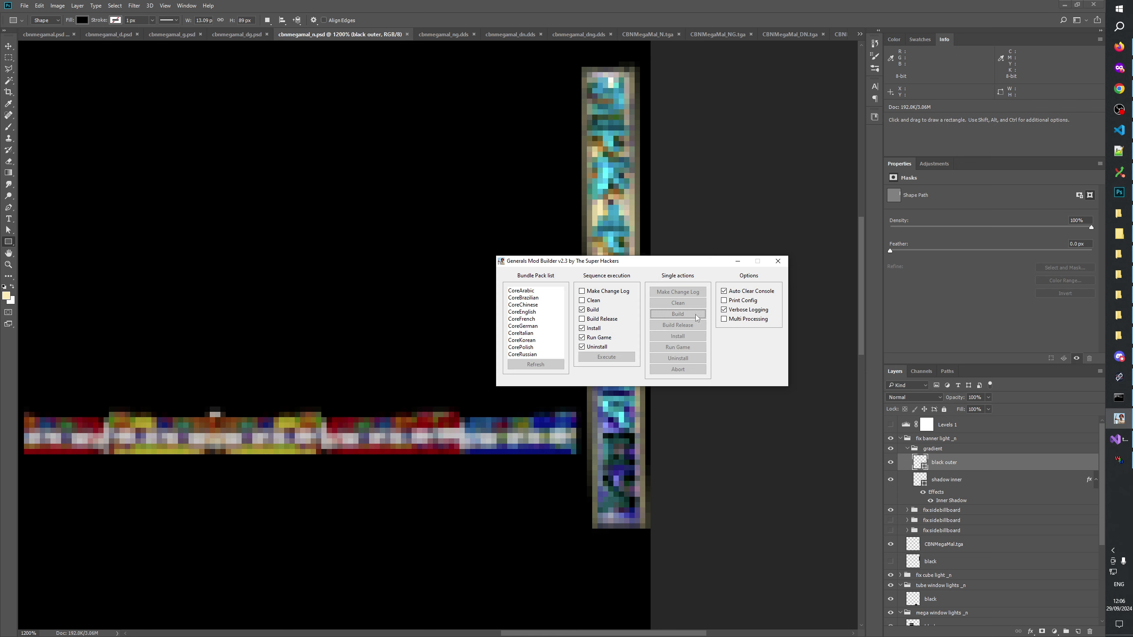
left_click(1119, 459)
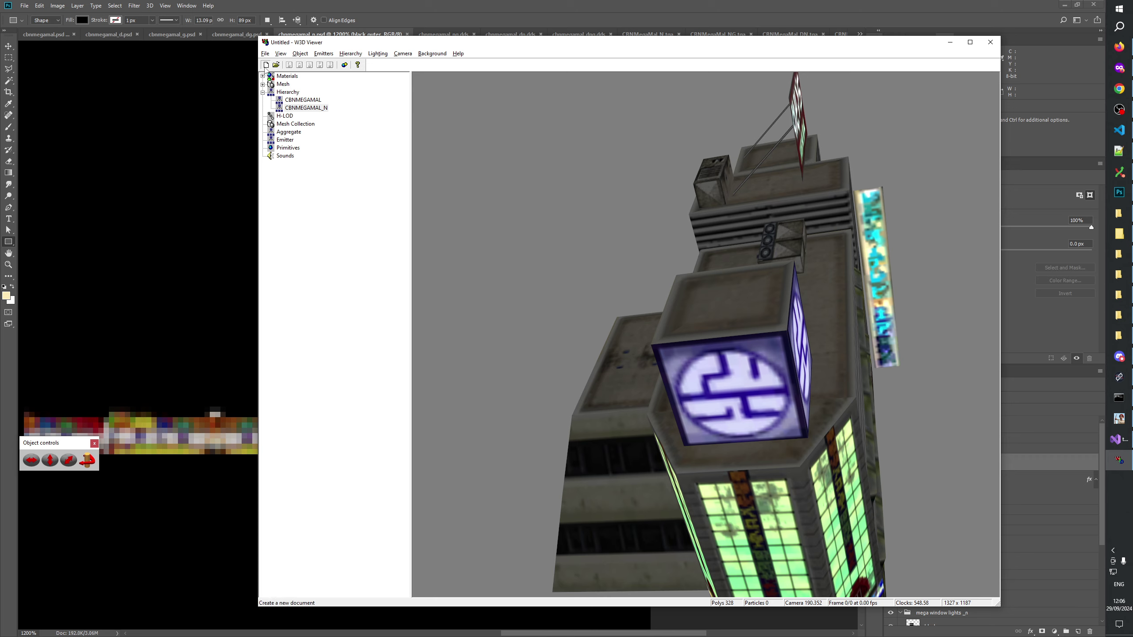
Start a new document in W3D Viewer, load CBNMegaMal_N.W3D and display its CBNMEGAMAL_N hierarchy
left_click(266, 65)
left_click(275, 65)
left_click(593, 345)
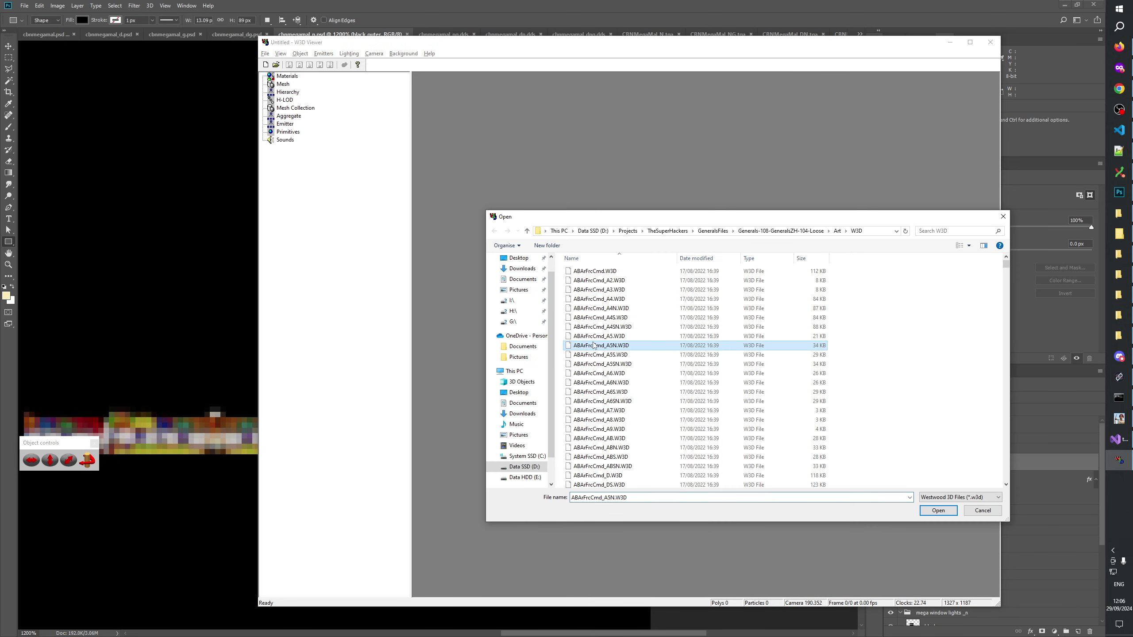
type("cb")
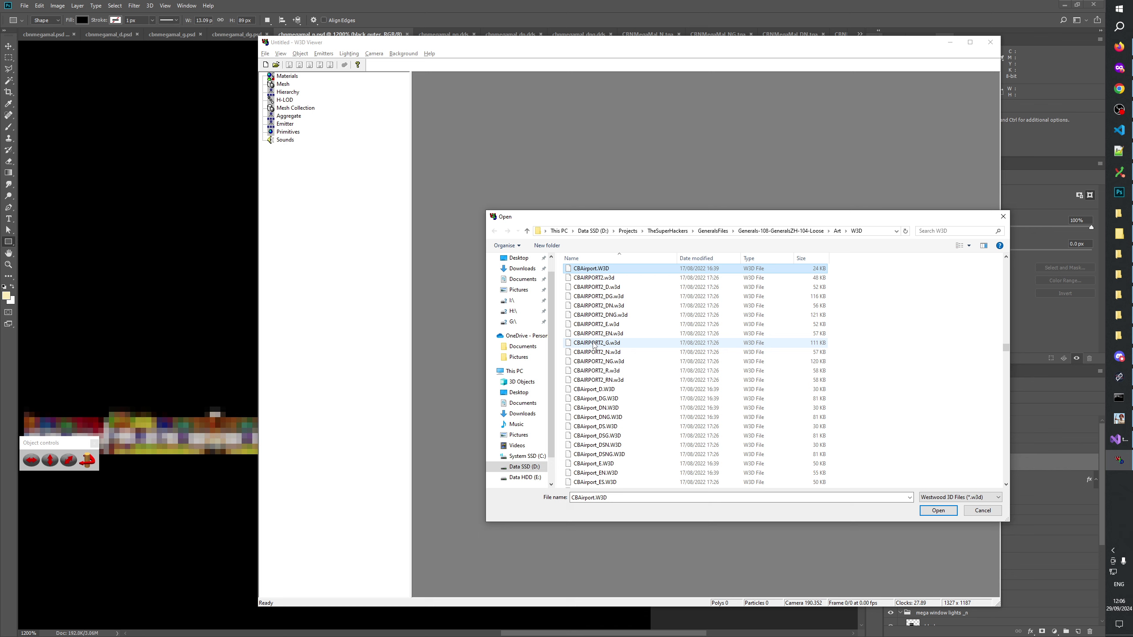
type("nk")
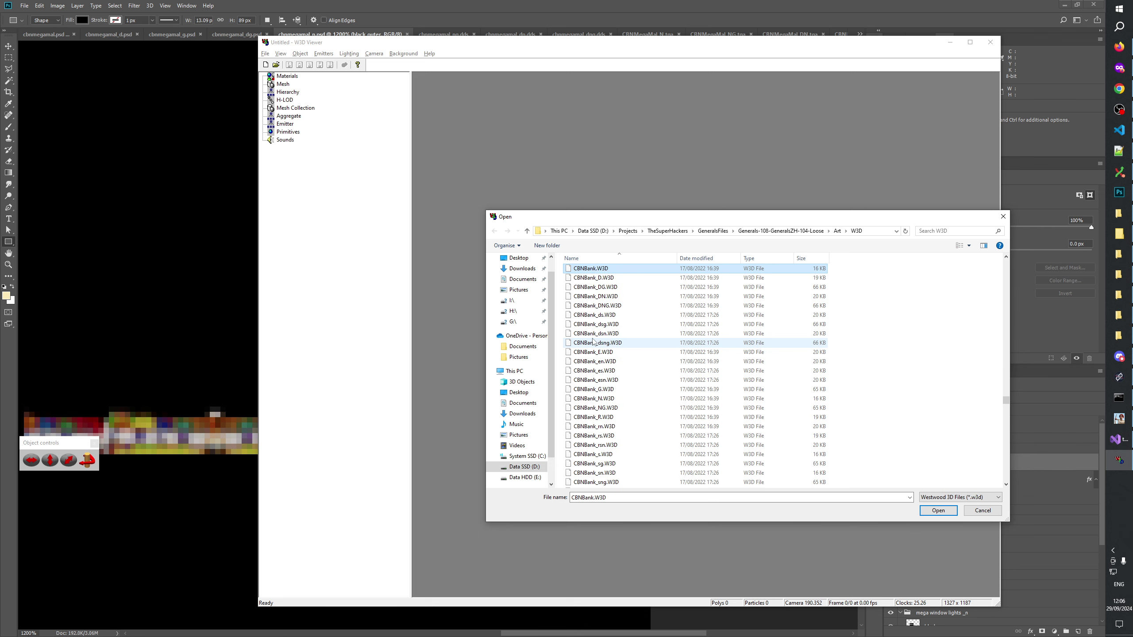
left_click(618, 324)
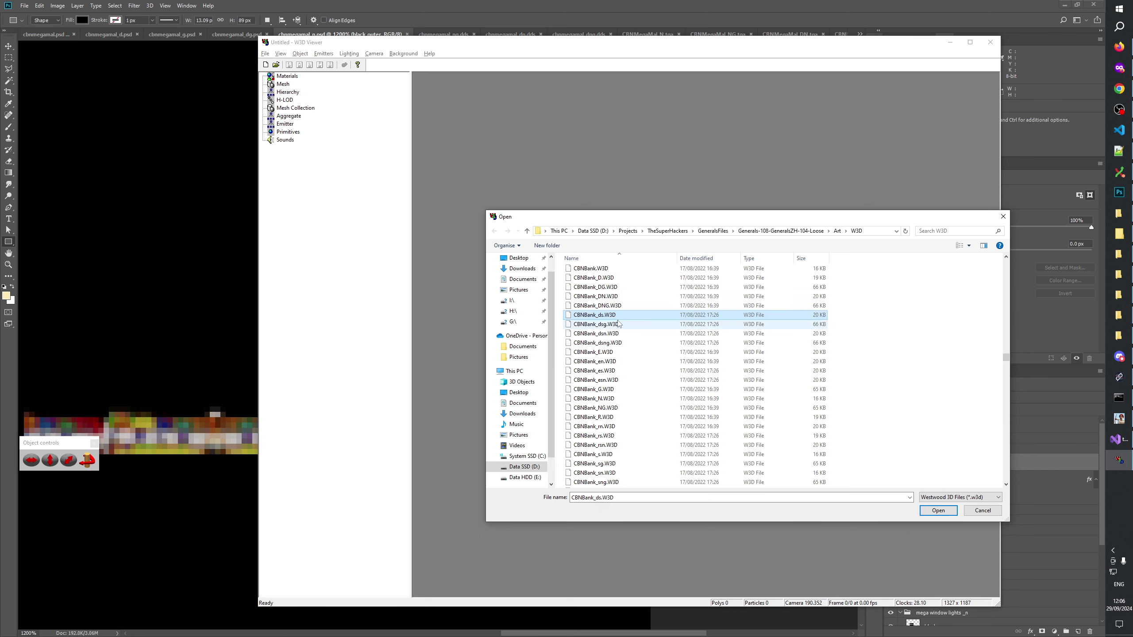
type("cbnm")
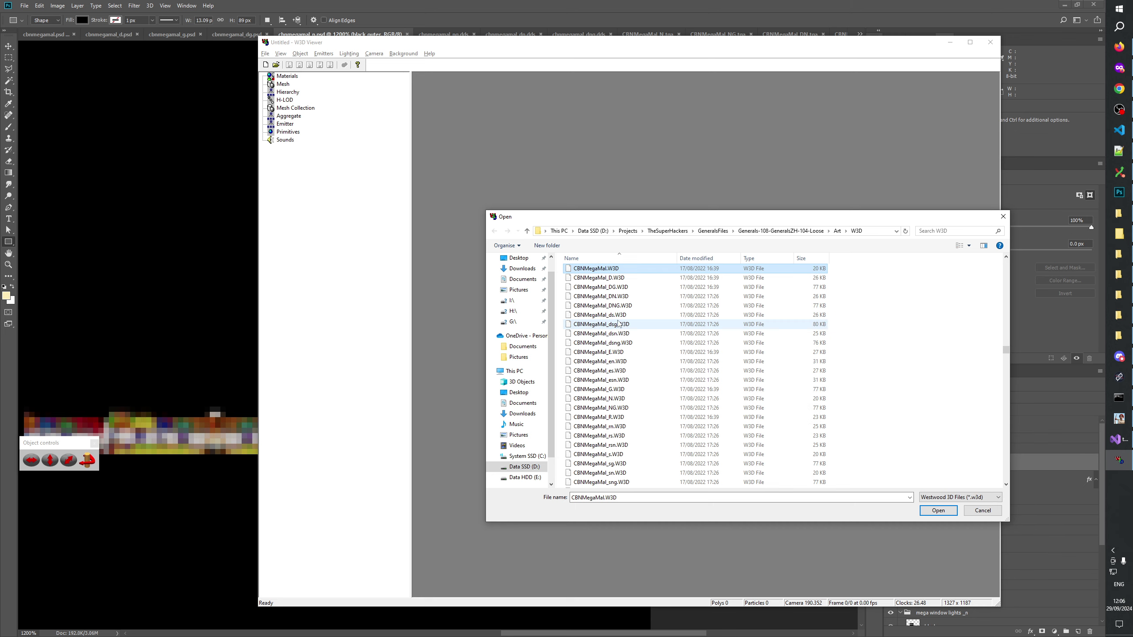
double_click(602, 342)
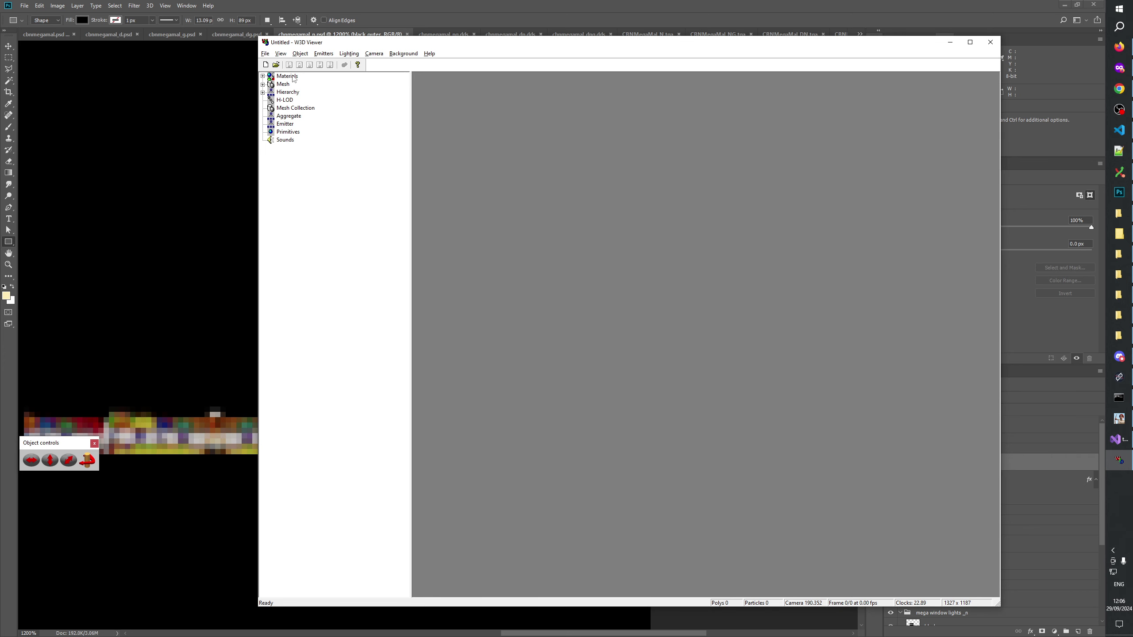
left_click(263, 93)
left_click(306, 100)
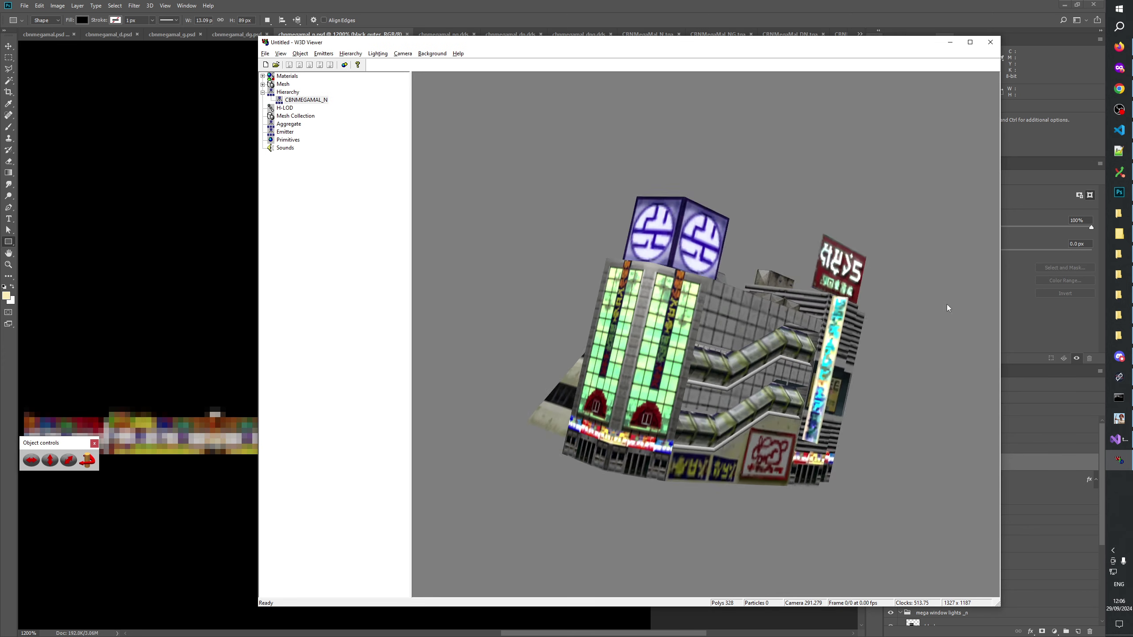
Inspect the rebuilt side billboard on the night model from several angles, both close up and from a distance
left_click_drag(948, 308, 780, 418)
scroll(781, 417, "up", 5)
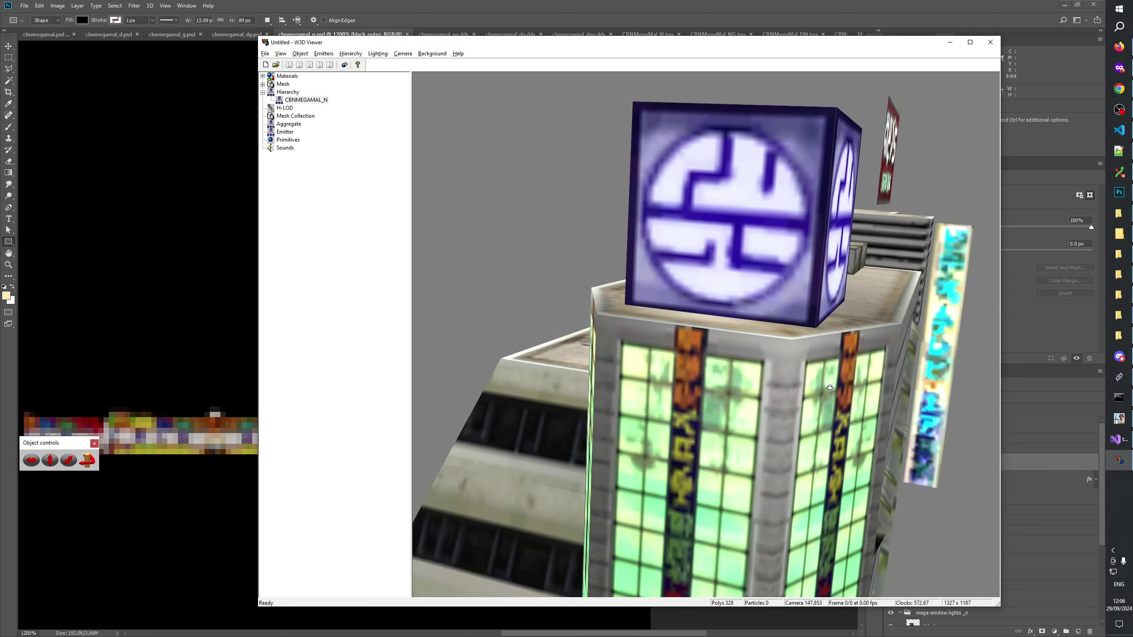
left_click_drag(829, 387, 493, 327)
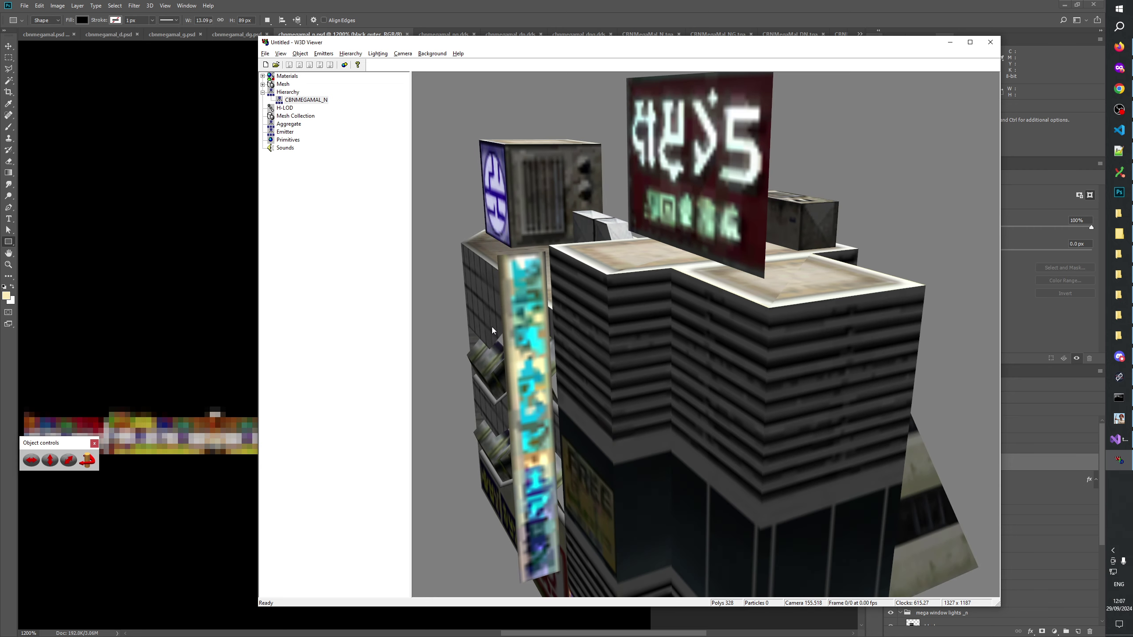
left_click_drag(492, 326, 516, 291)
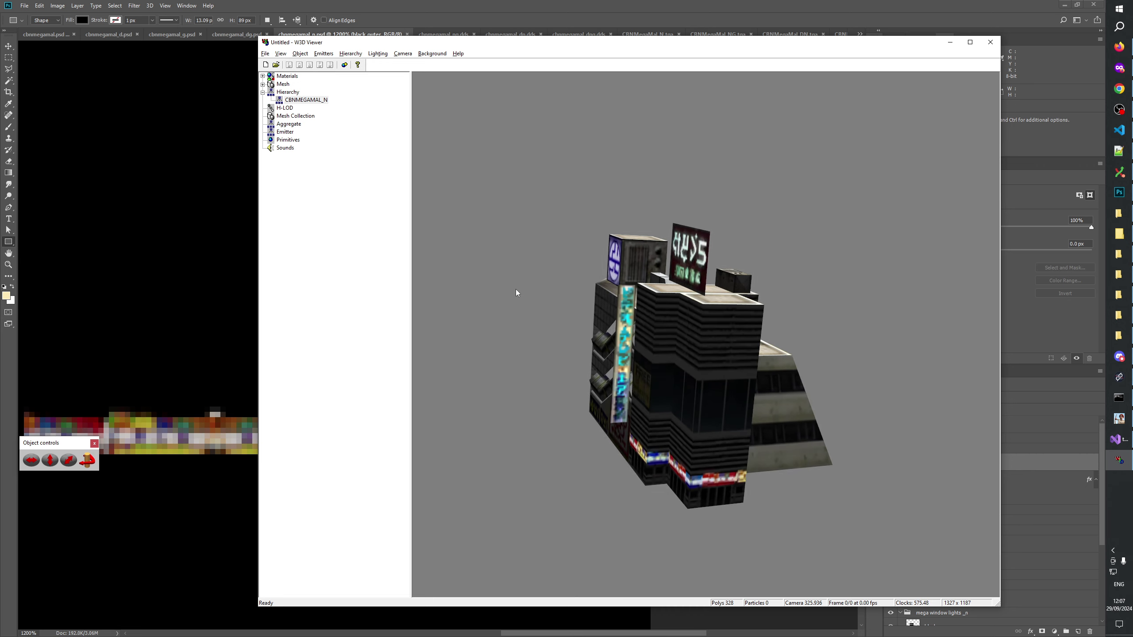
left_click_drag(529, 289, 632, 300)
scroll(799, 435, "down", 5)
scroll(631, 299, "up", 6)
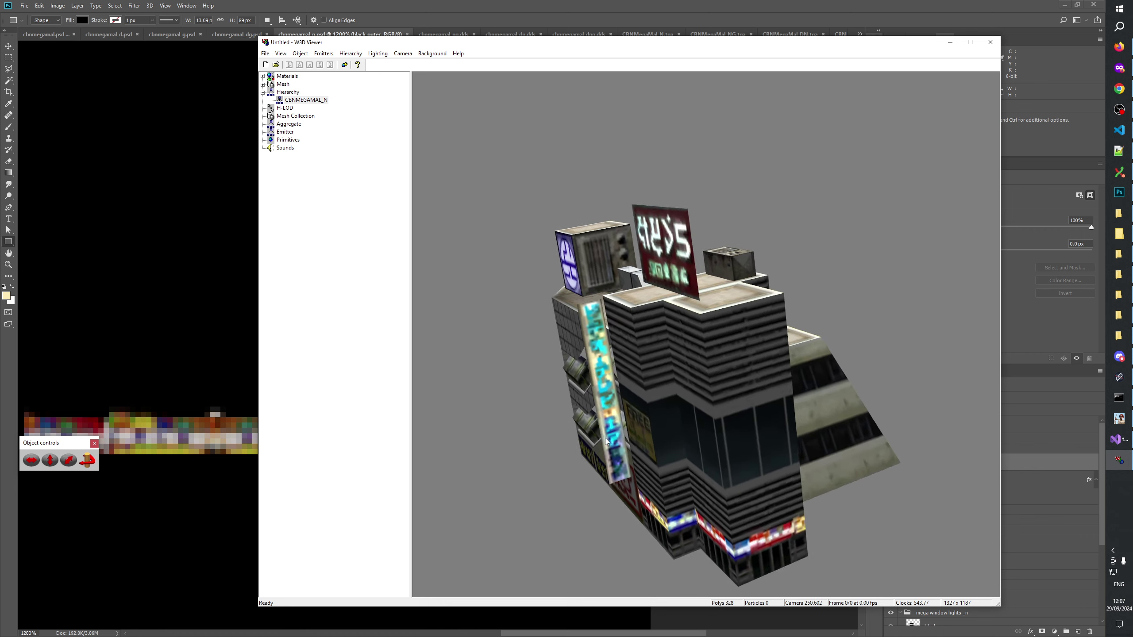
left_click_drag(583, 413, 554, 412)
scroll(552, 397, "down", 5)
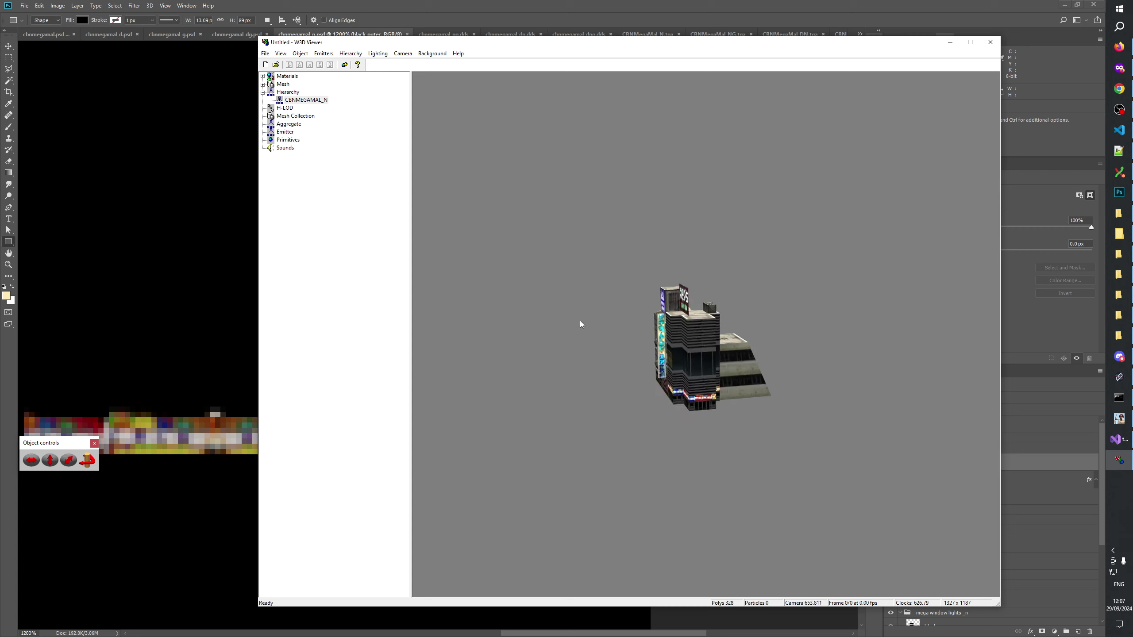
scroll(664, 388, "down", 3)
left_click_drag(701, 374, 730, 285)
scroll(688, 433, "down", 3)
scroll(729, 285, "down", 3)
scroll(746, 407, "up", 5)
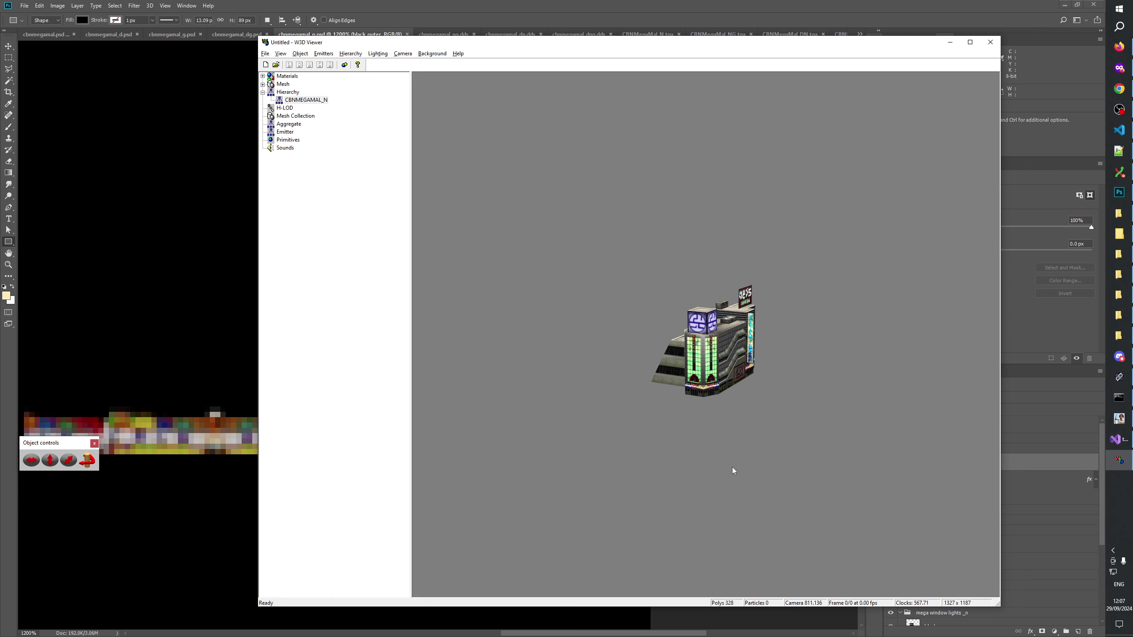
scroll(763, 433, "up", 3)
left_click_drag(768, 473, 629, 293)
scroll(593, 314, "up", 5)
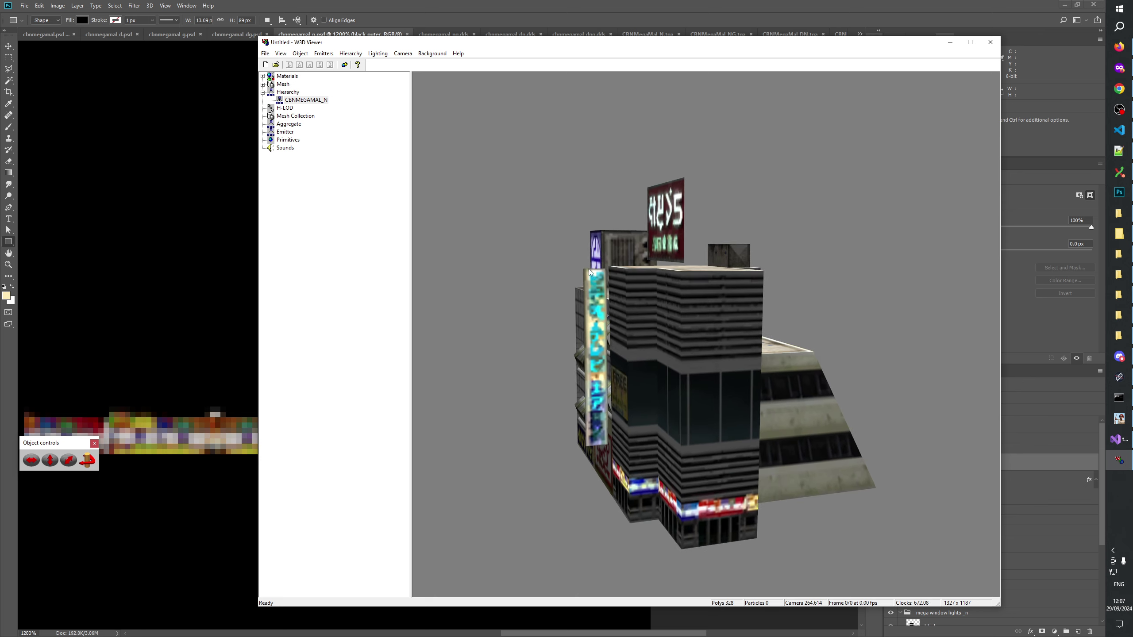
scroll(681, 327, "down", 5)
left_click_drag(681, 327, 684, 243)
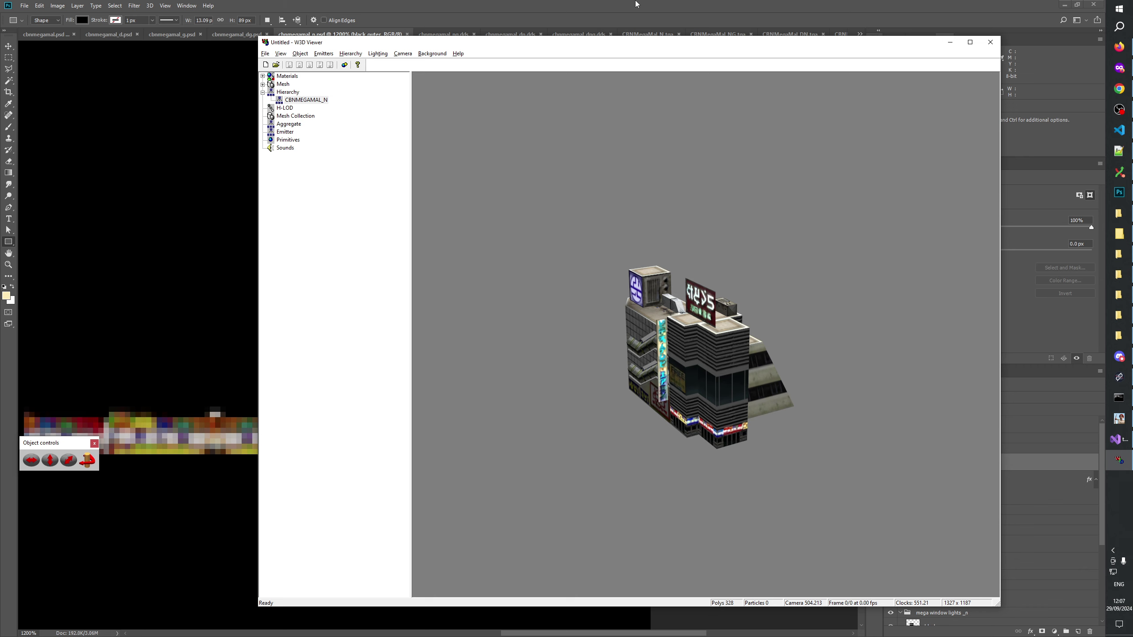
left_click_drag(662, 367, 881, 352)
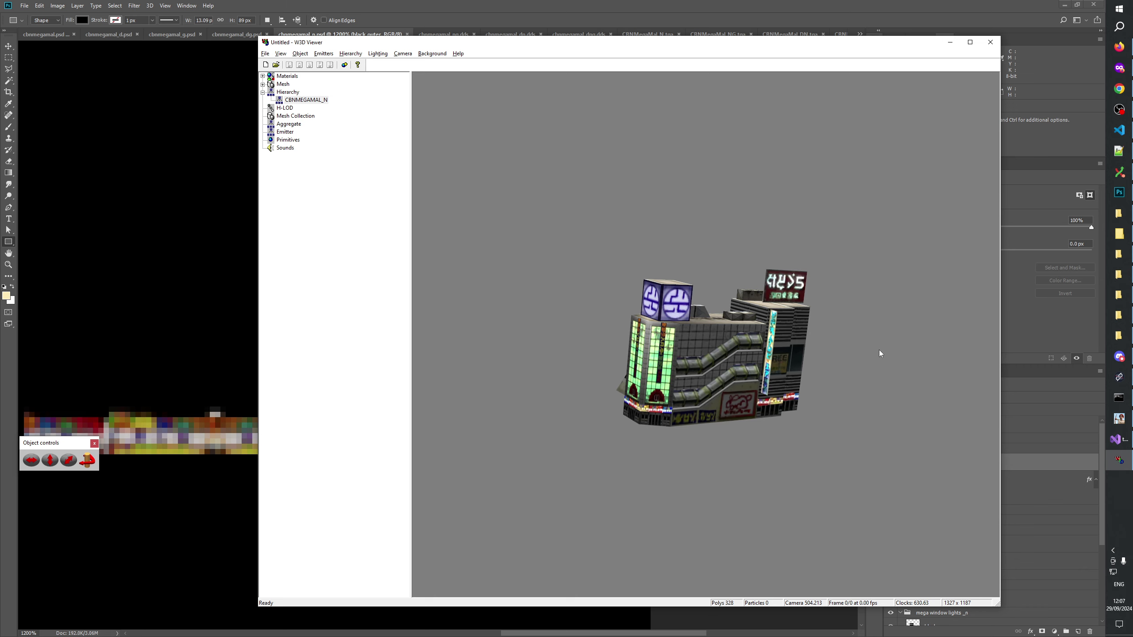
Switch to Photoshop and compare the night texture at 300% with the fix banner light _n group hidden and shown, and against the model
key("alt+Tab")
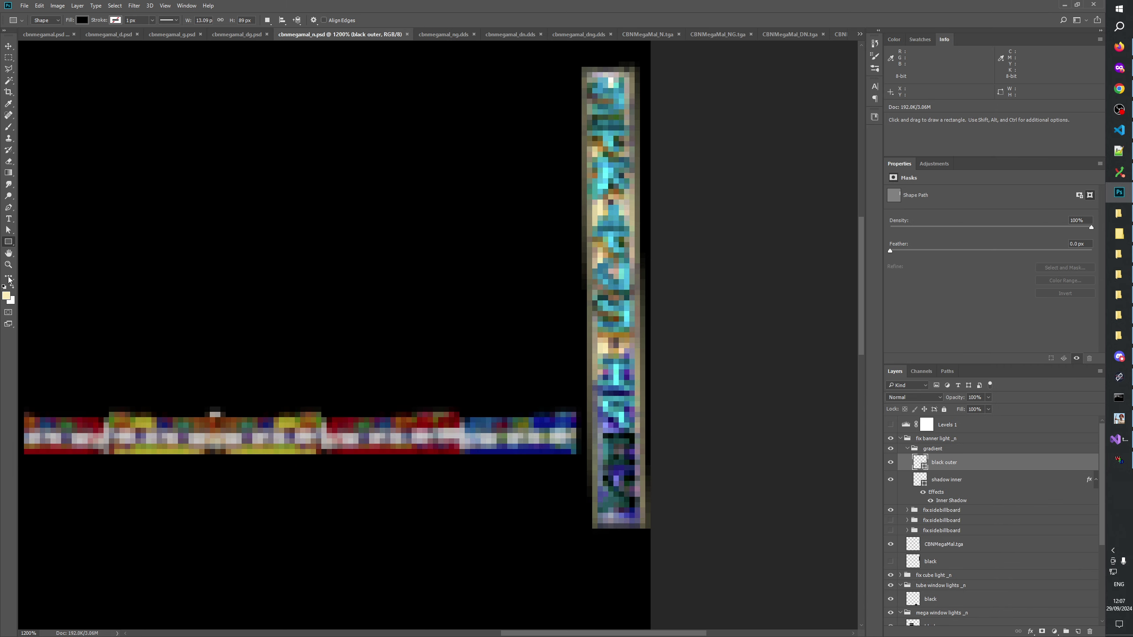
key("z")
right_click(303, 286)
left_click(330, 312)
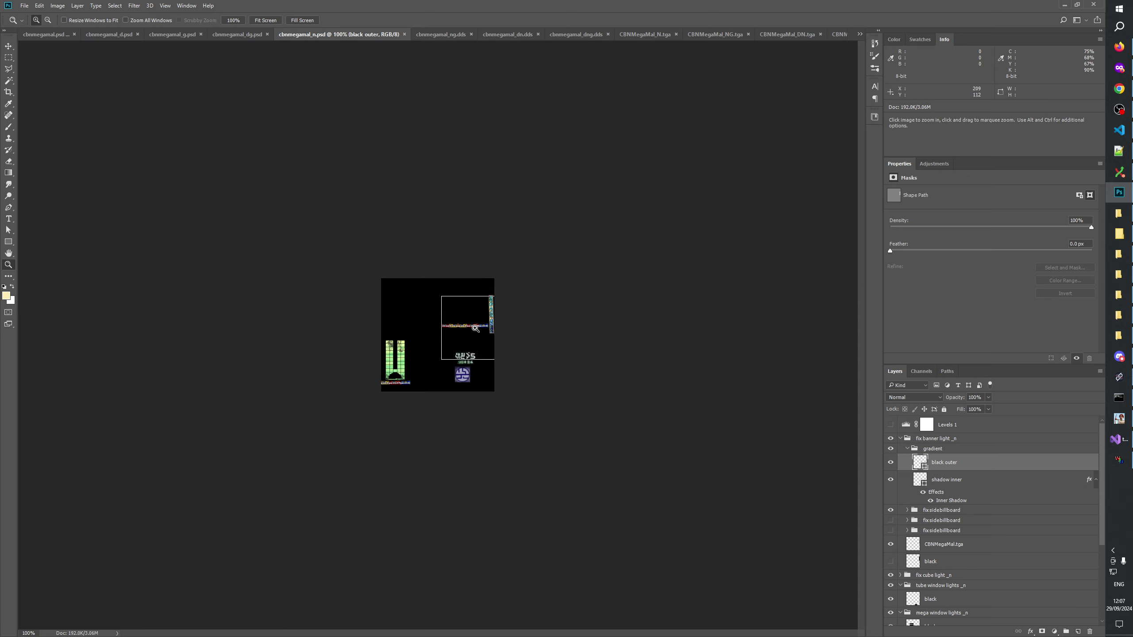
left_click(526, 322)
left_click(521, 308)
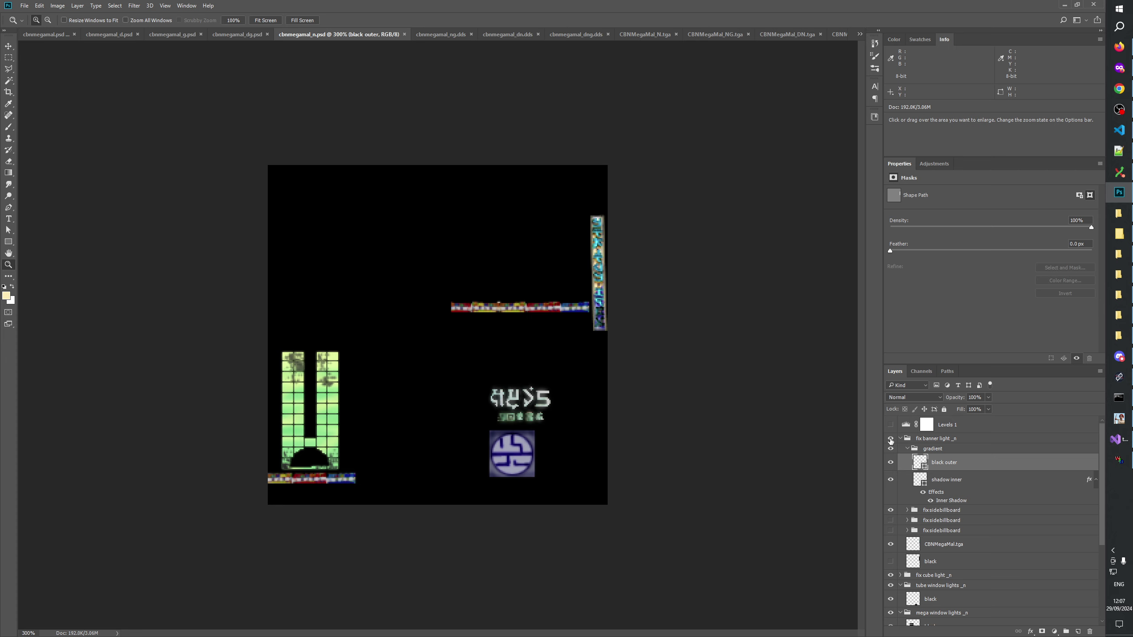
left_click(891, 439)
left_click(890, 439)
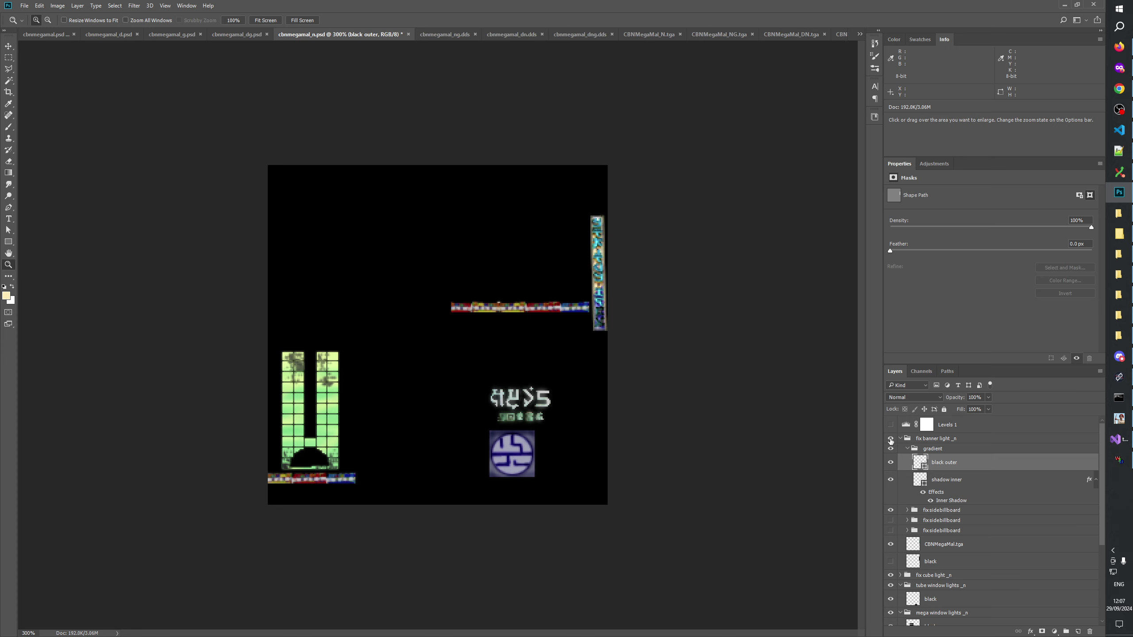
left_click(891, 439)
left_click(891, 439)
left_click(891, 439)
left_click(891, 439)
left_click(891, 439)
left_click(891, 439)
left_click(891, 439)
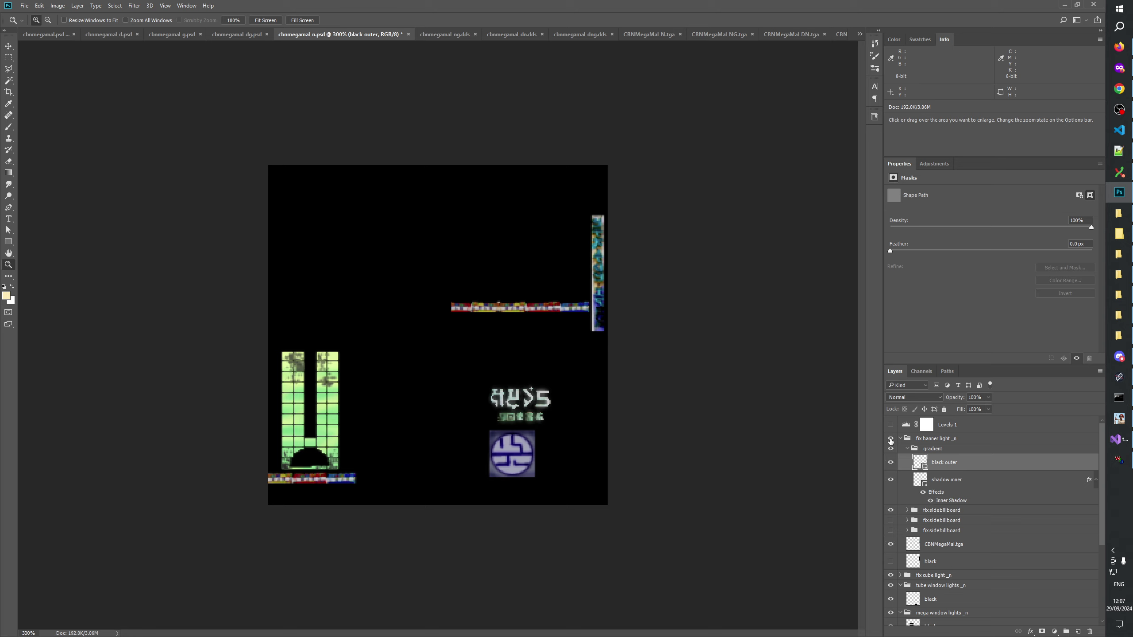
left_click(891, 439)
key("alt+Tab")
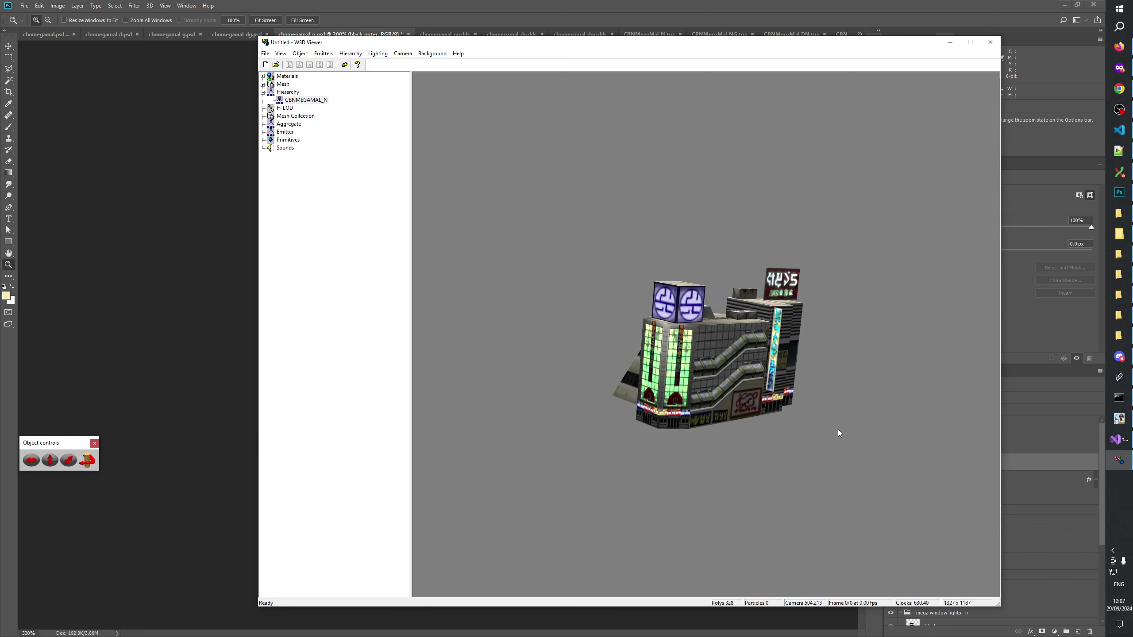
key("alt+Tab")
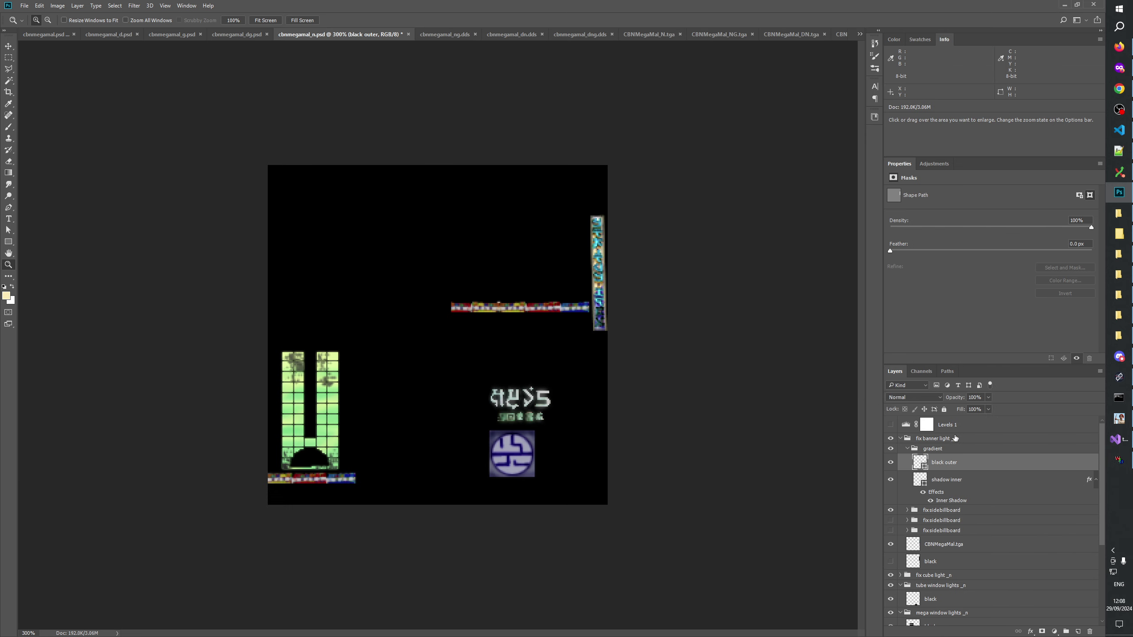
Delete the two hidden fix side billboard groups and the hidden black layer from the fix banner light _n group
left_click(934, 439)
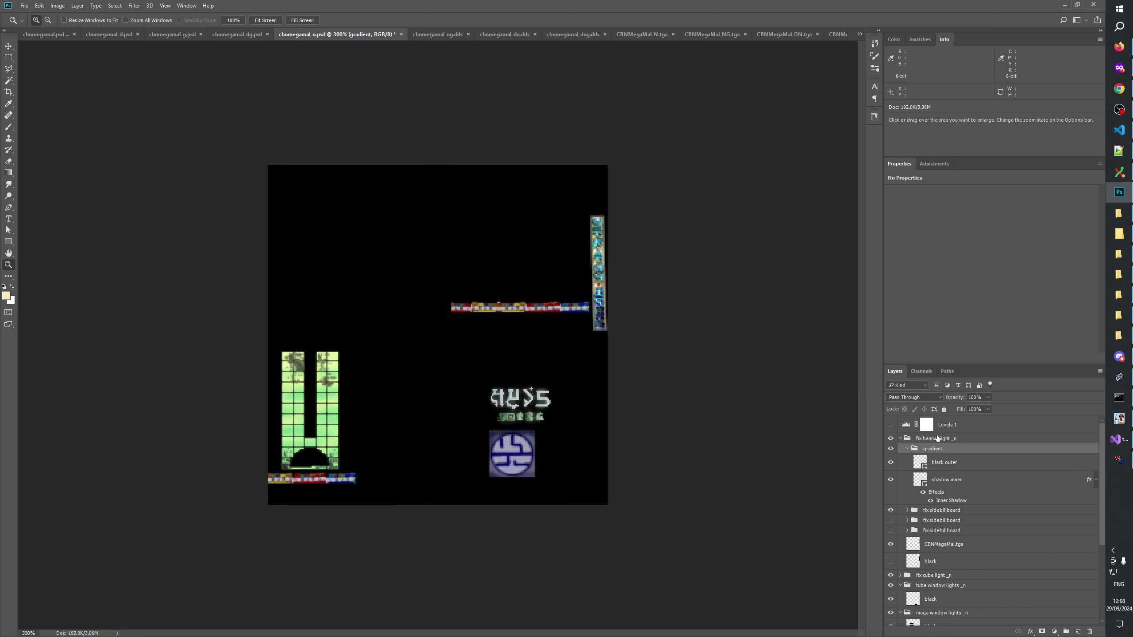
left_click(941, 521)
left_click(942, 530, "shift")
left_click(1090, 632)
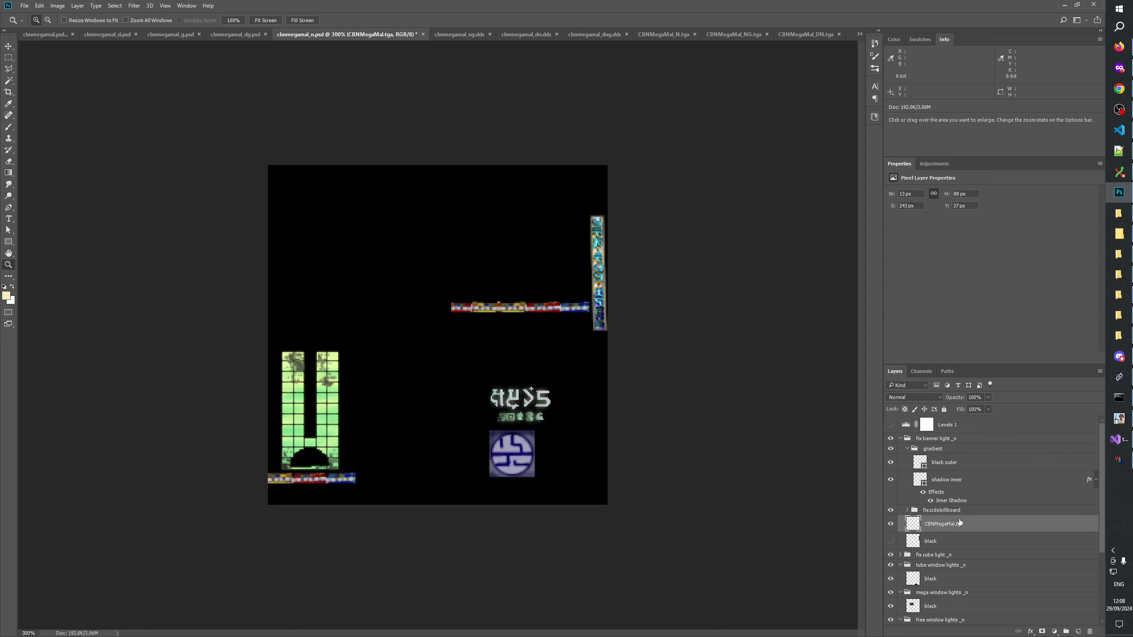
left_click(942, 511)
left_click(937, 541)
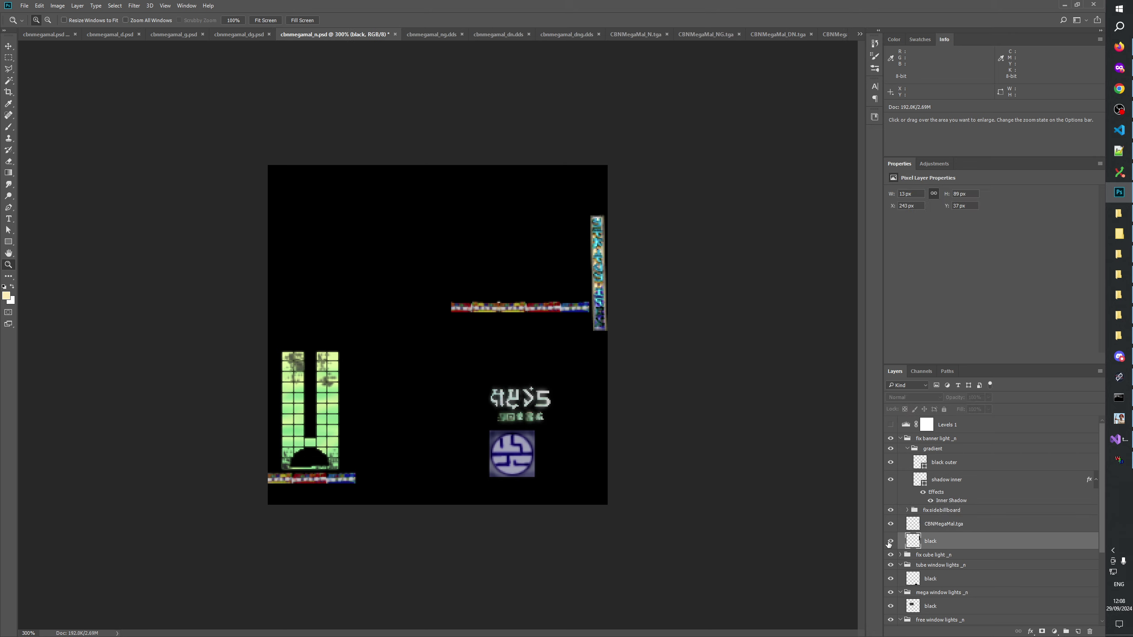
left_click(1090, 632)
Collapse the fix banner light _n group and save cbnmegamal_n.psd
left_click(933, 440)
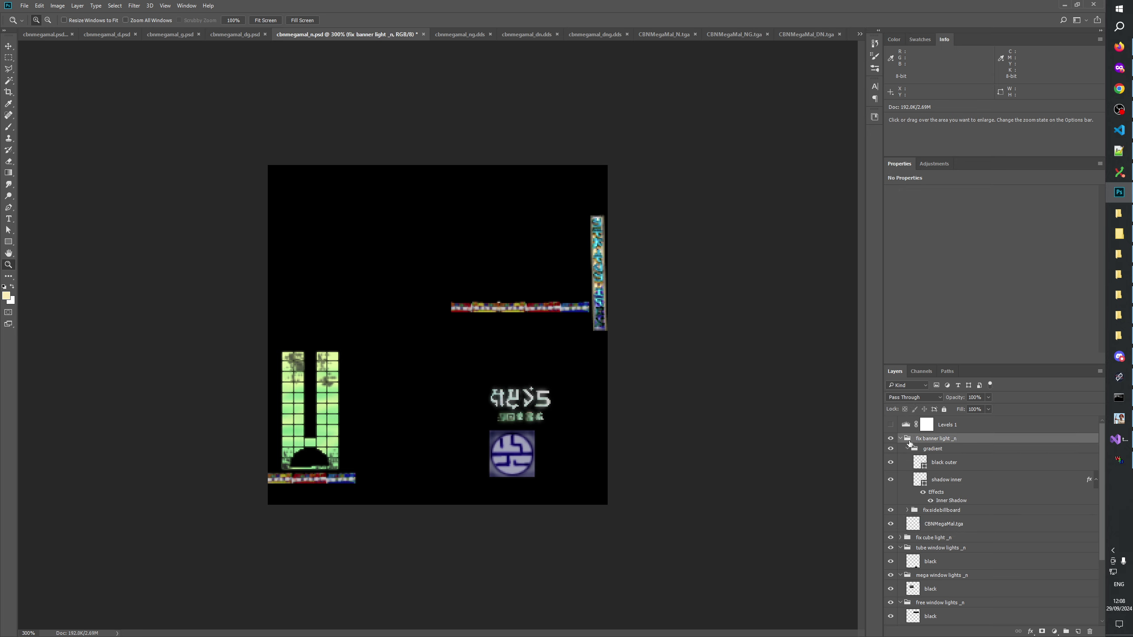
left_click(901, 438)
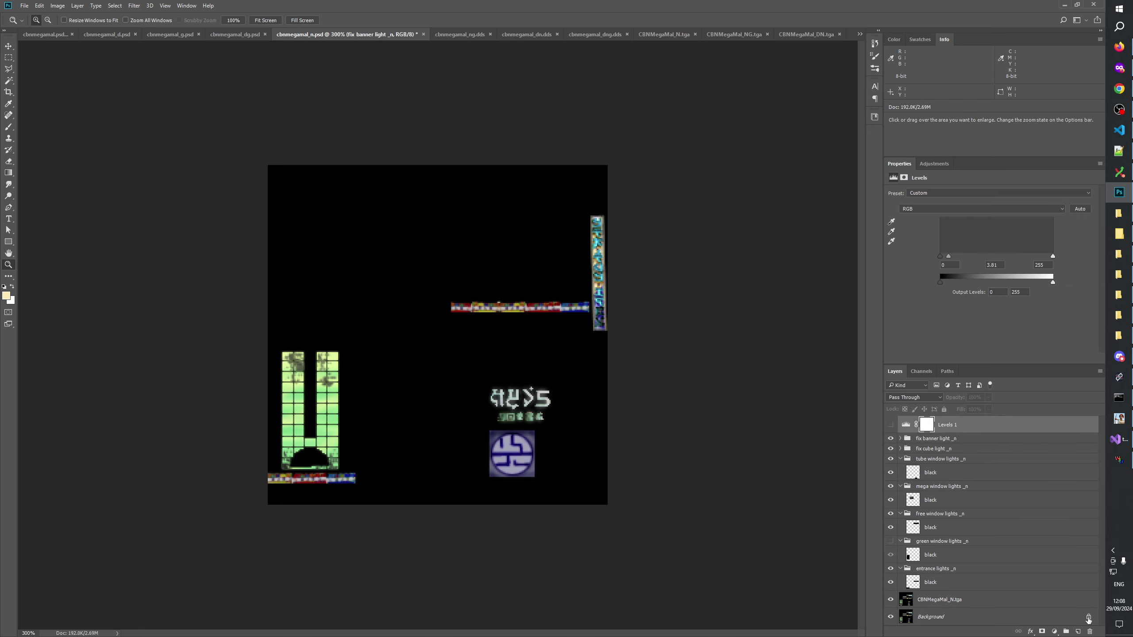
left_click(958, 426)
left_click(933, 450)
left_click(934, 459)
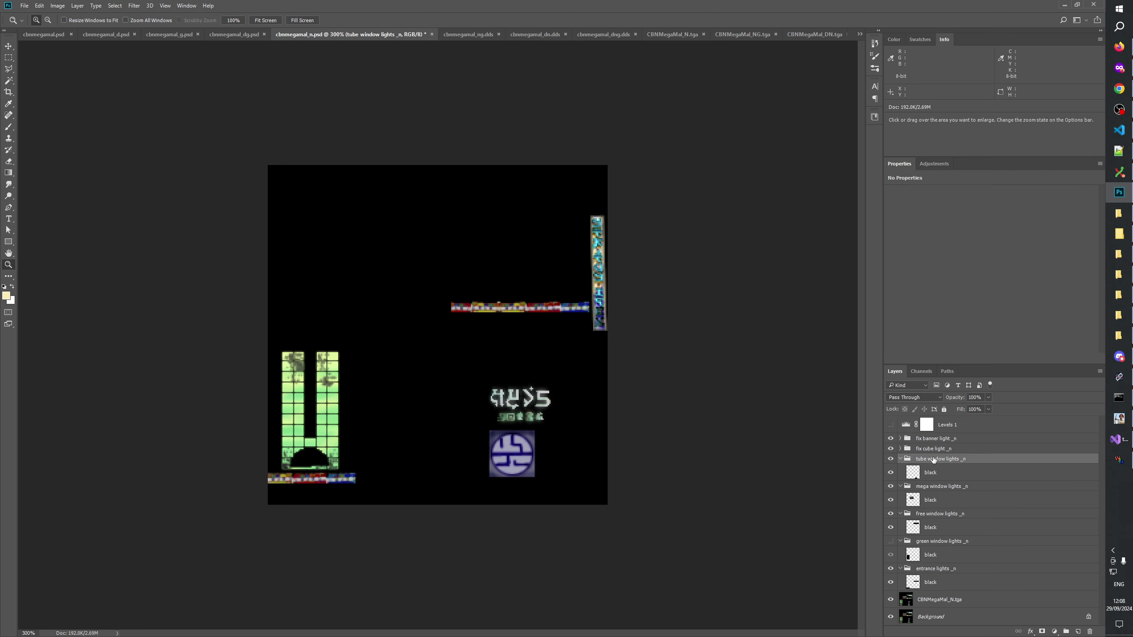
key("ctrl+s")
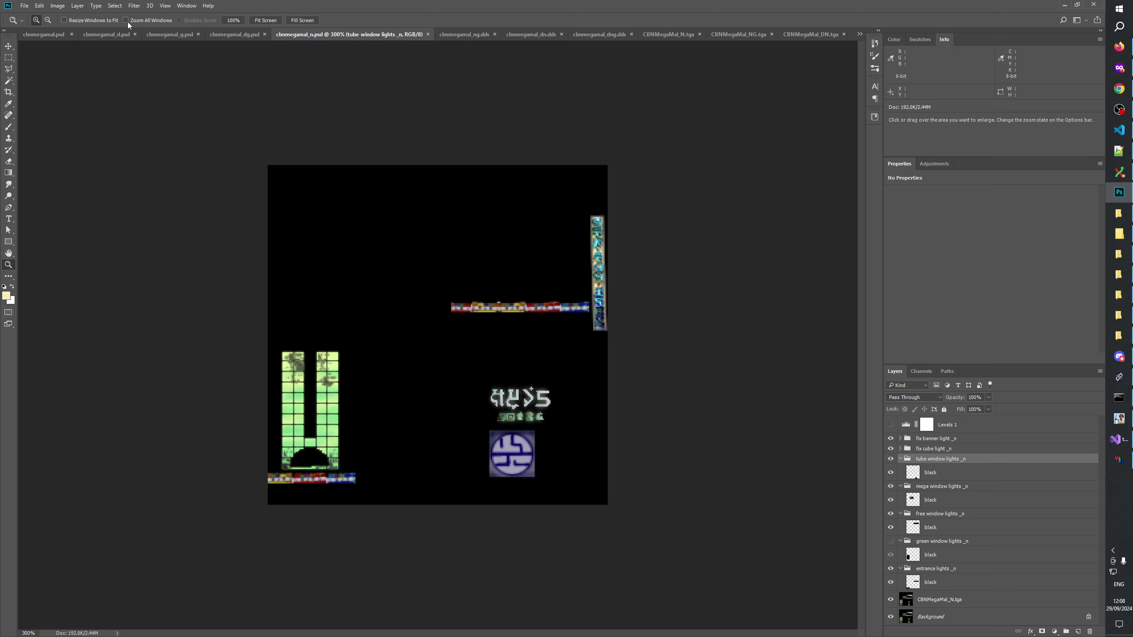
Review the whole cbnmegamal.psd texture at 300% with no layer selected, and switch to cbnmegamal_d.psd
left_click(52, 36)
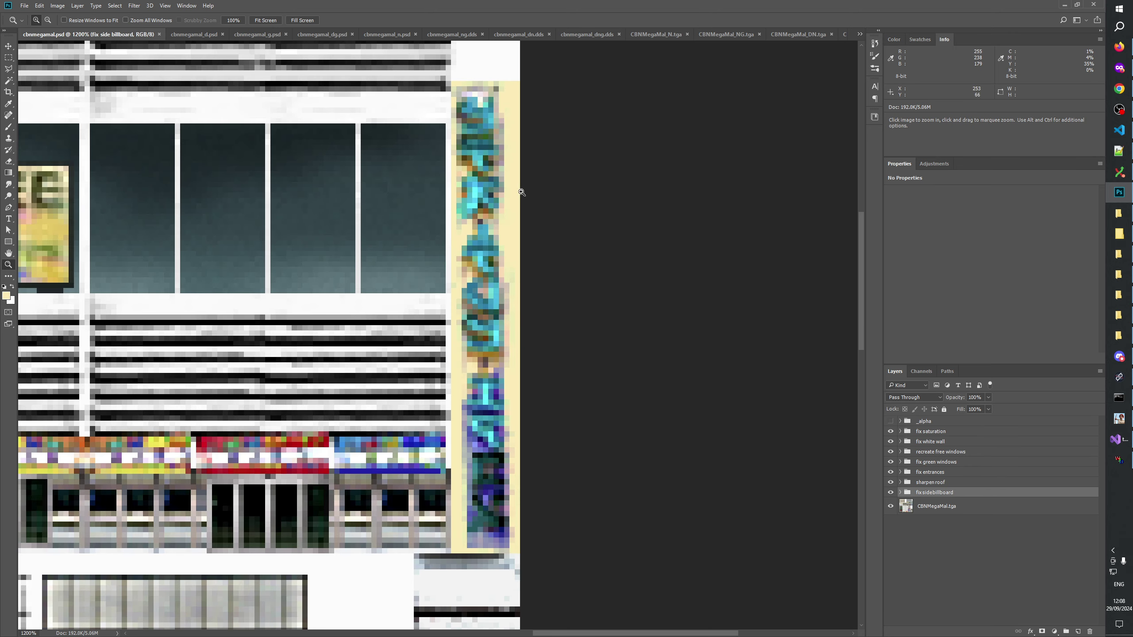
right_click(336, 281)
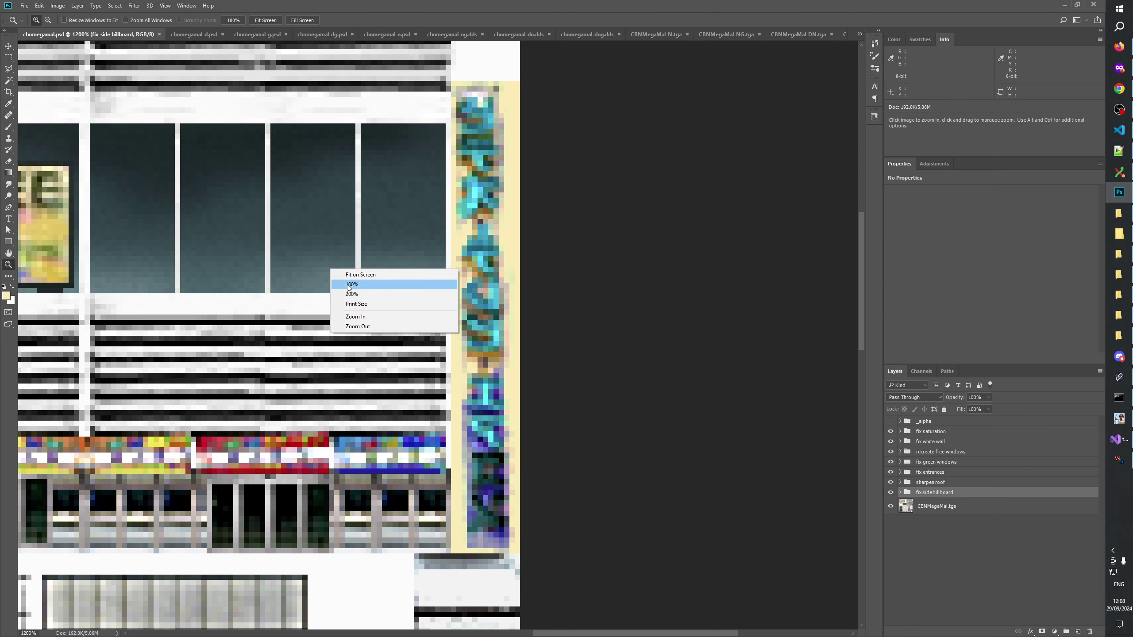
left_click(439, 329)
left_click(440, 330)
left_click(685, 435)
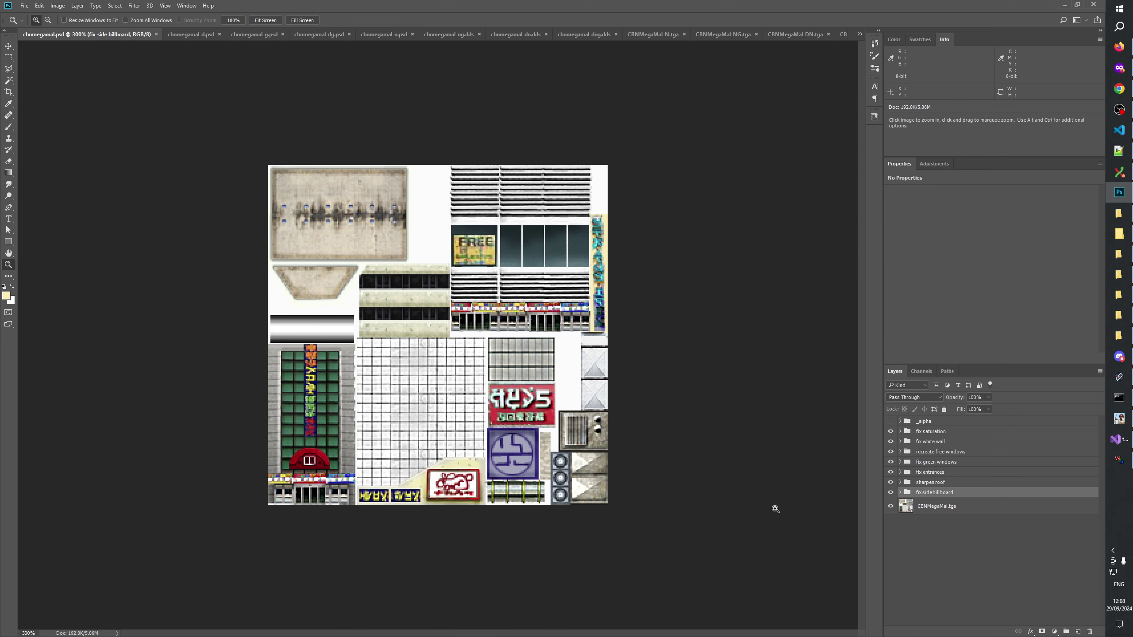
left_click(988, 597)
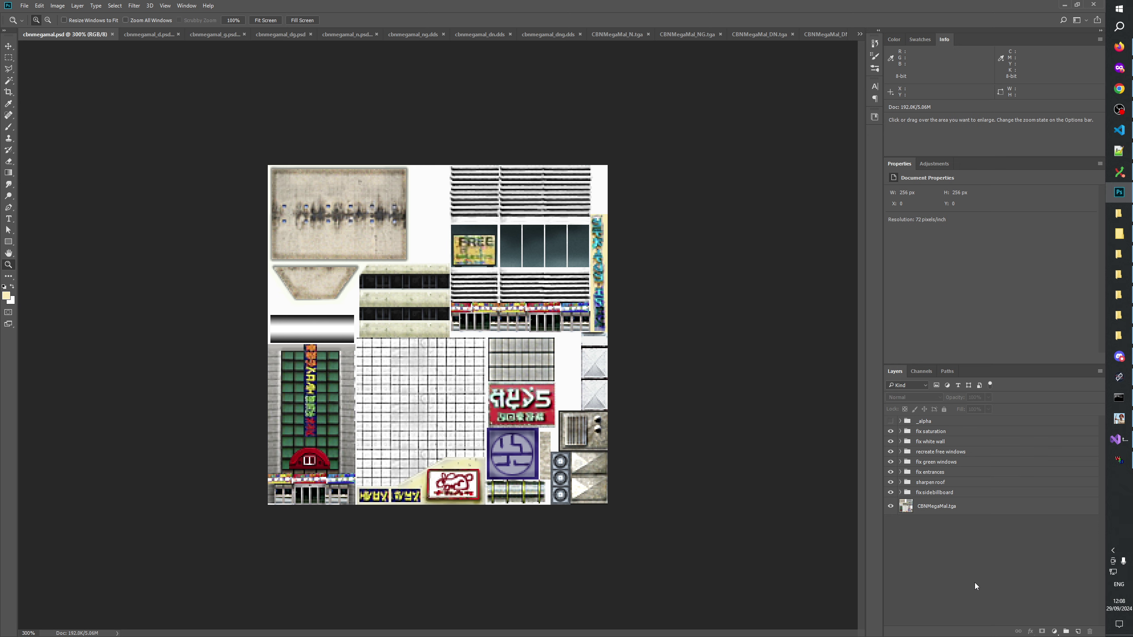
left_click(147, 36)
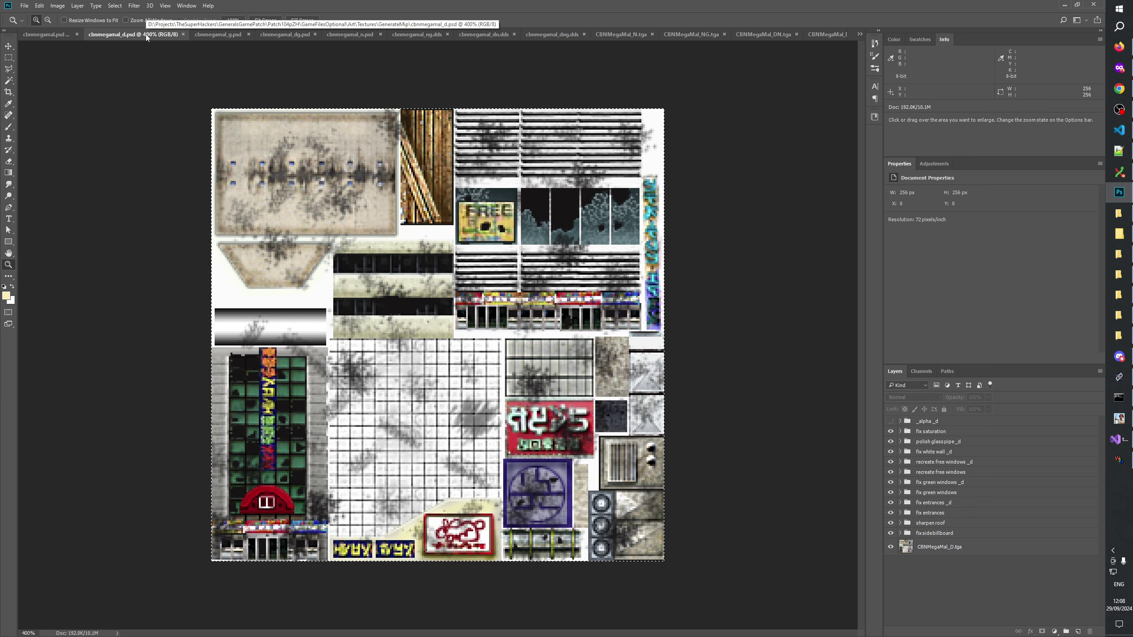
Compare the cbnmegamal.psd day texture with the original CBNMegaMal_N.tga, and return to cbnmegamal_n.psd
left_click(64, 34)
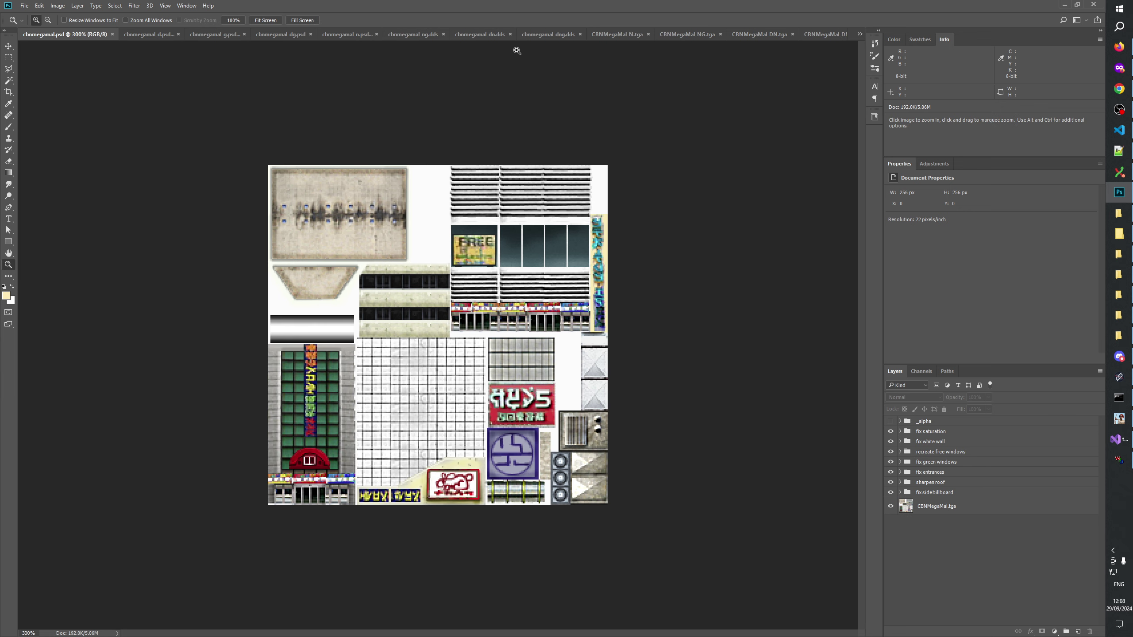
left_click(610, 34)
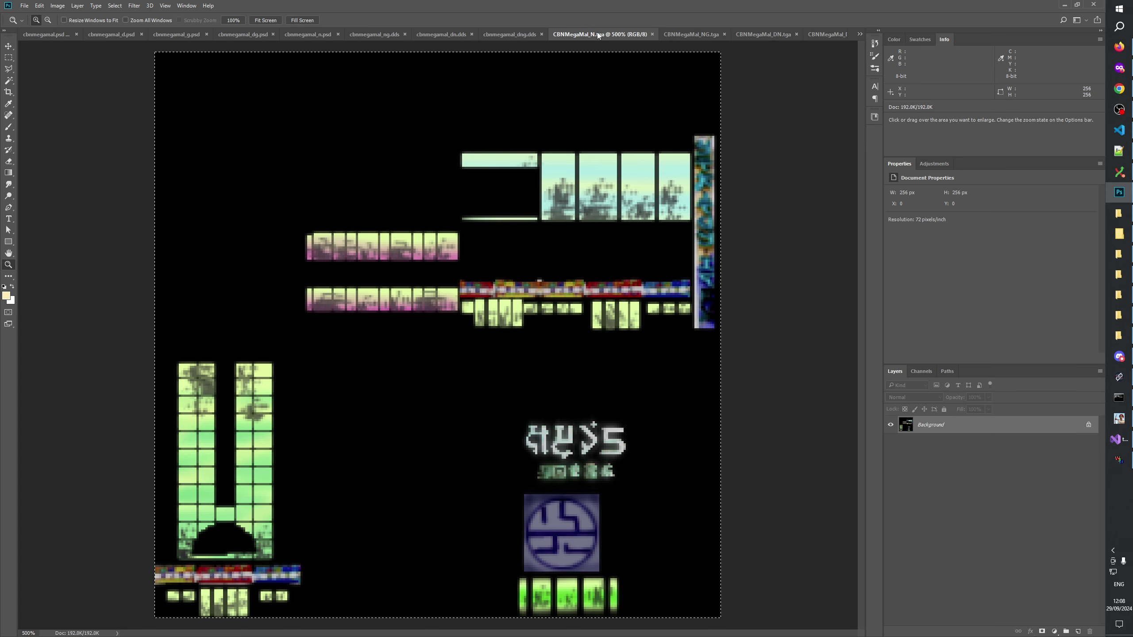
left_click(319, 36)
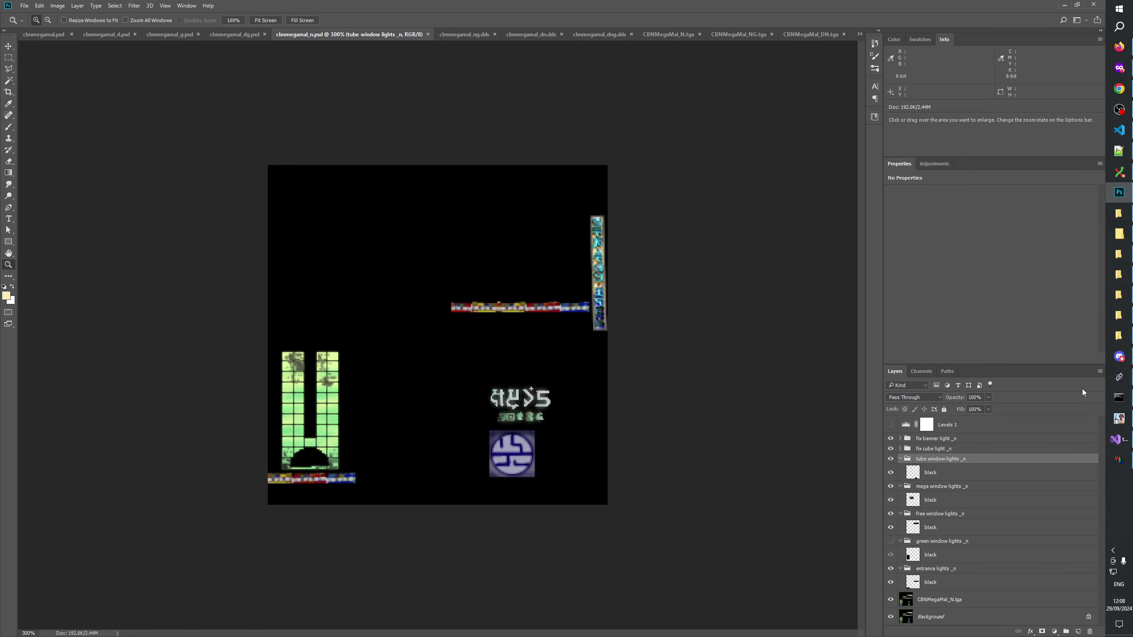
left_click(1121, 111)
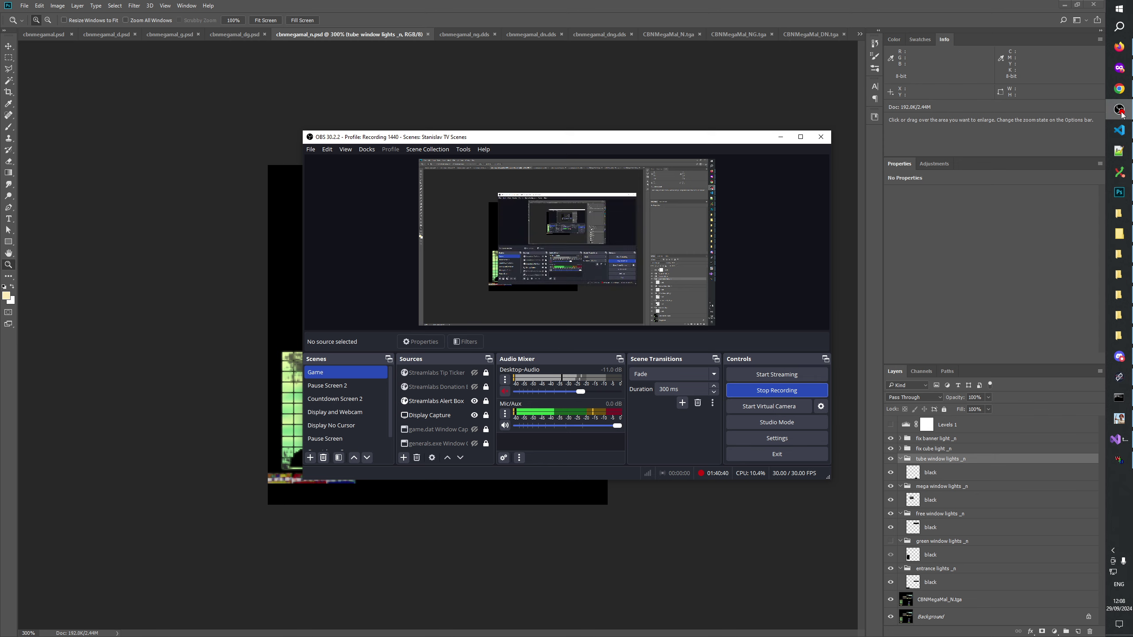
left_click(514, 4)
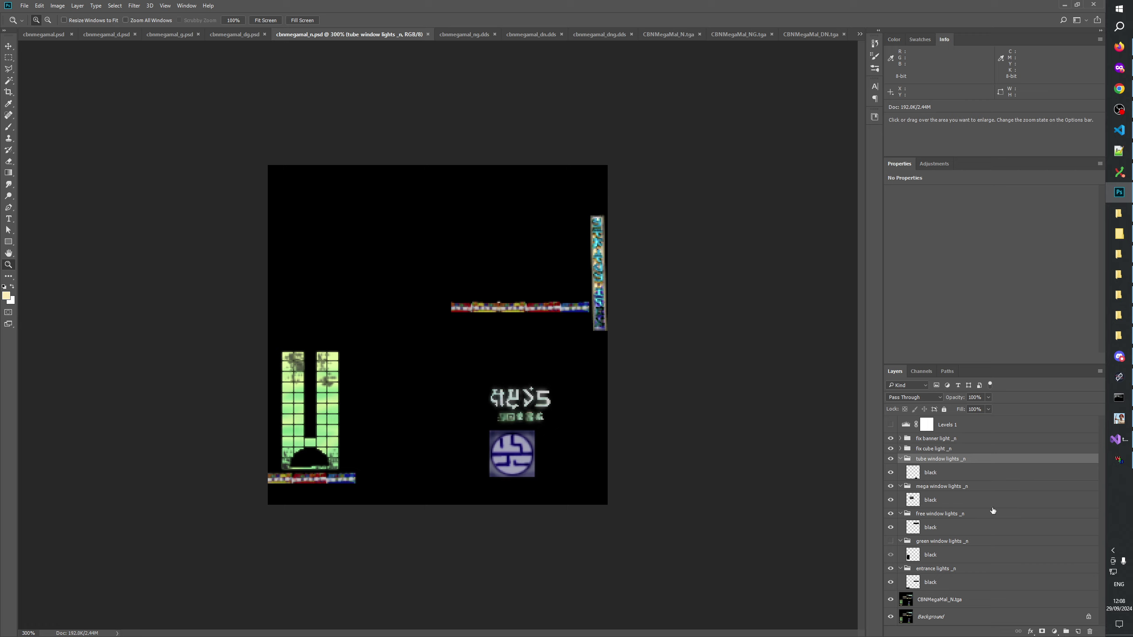
Compare the texture with the tube window lights _n group hidden and shown, and make the green window lights _n group visible
left_click(891, 459)
left_click(891, 459)
left_click(891, 459)
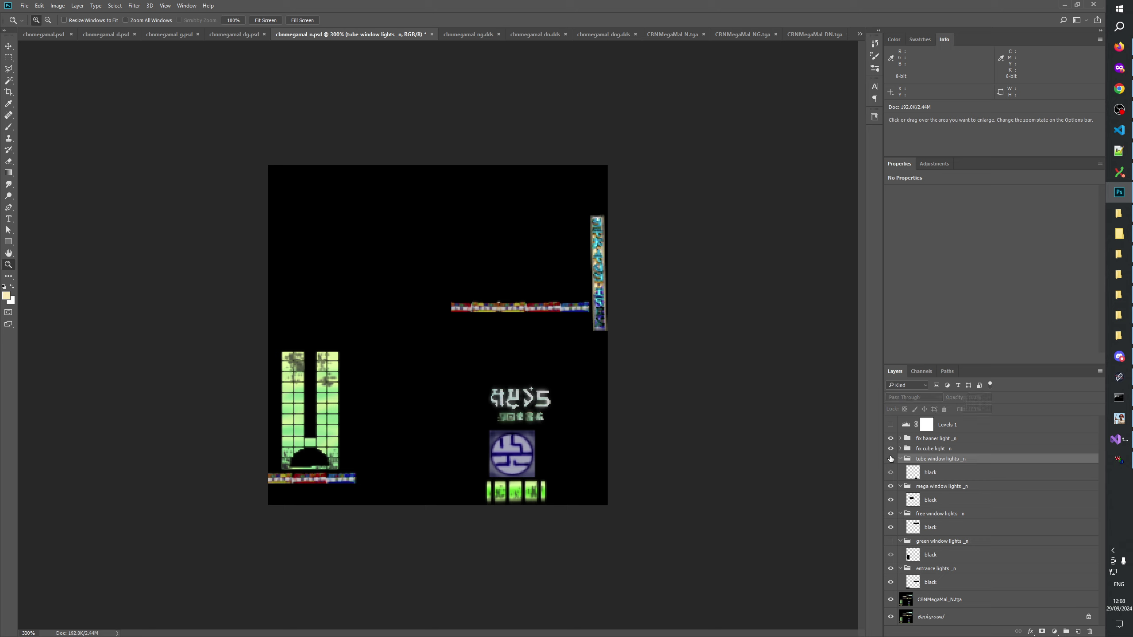
left_click(891, 459)
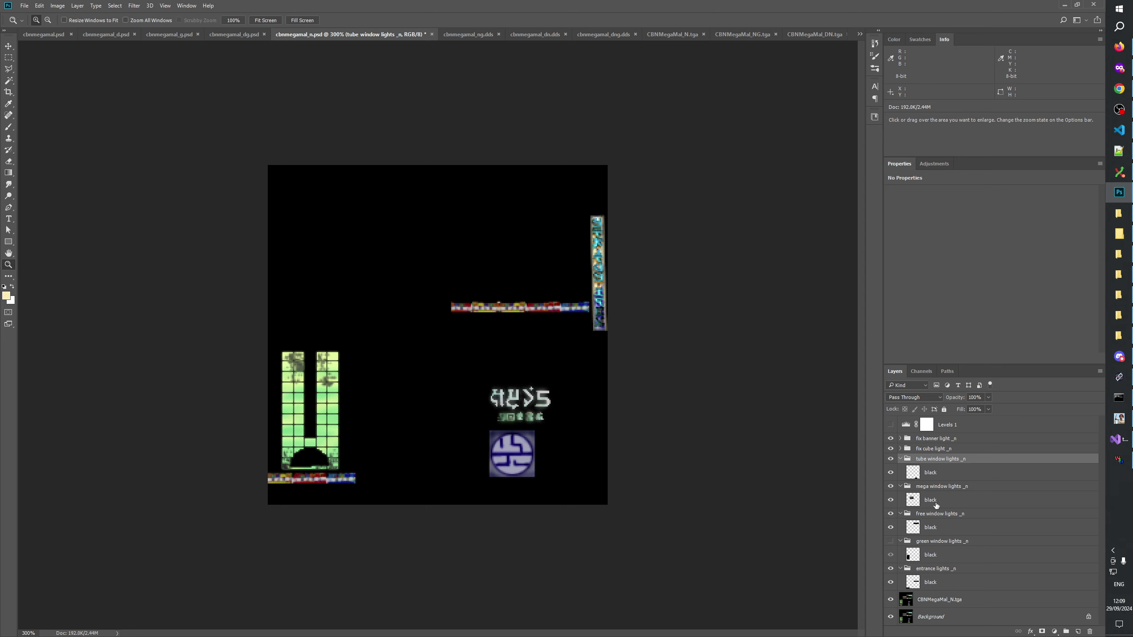
left_click(933, 541)
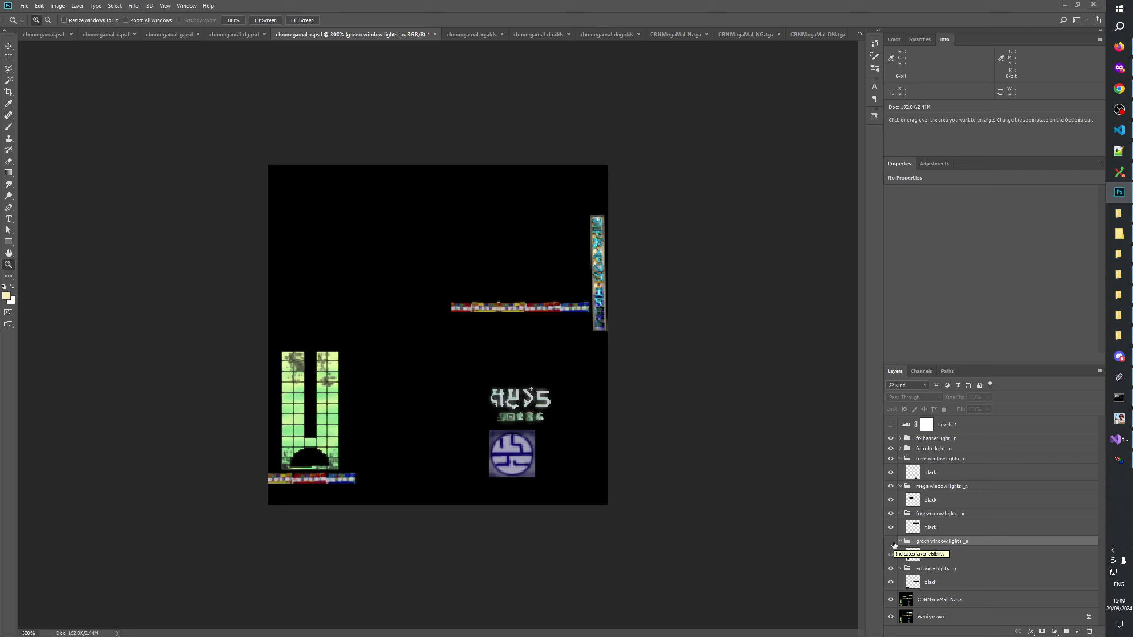
left_click(891, 541)
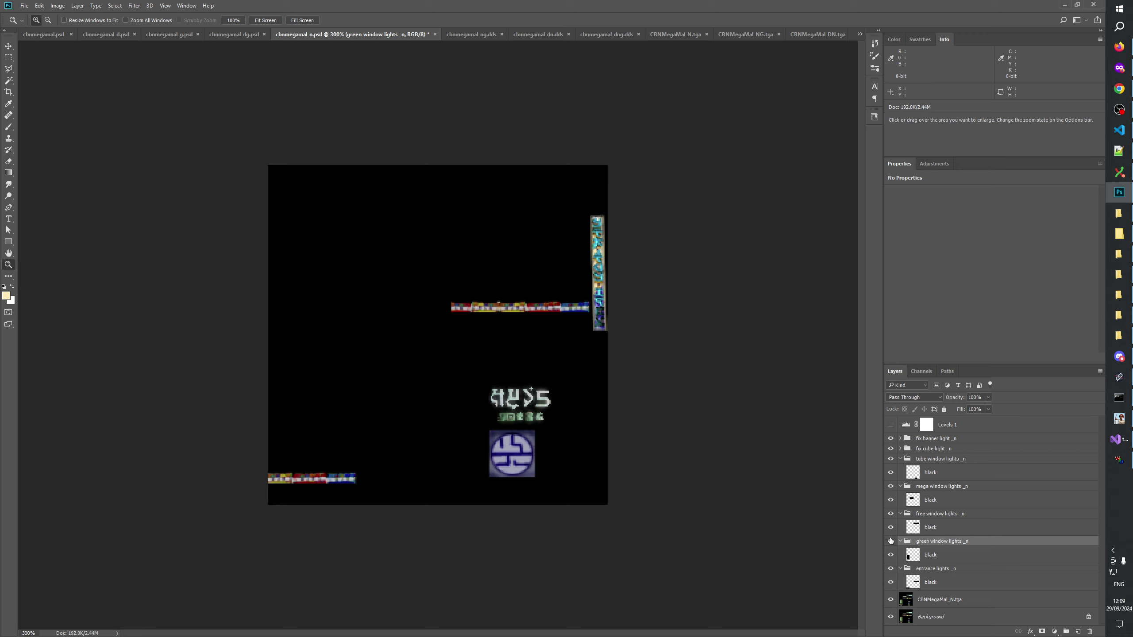
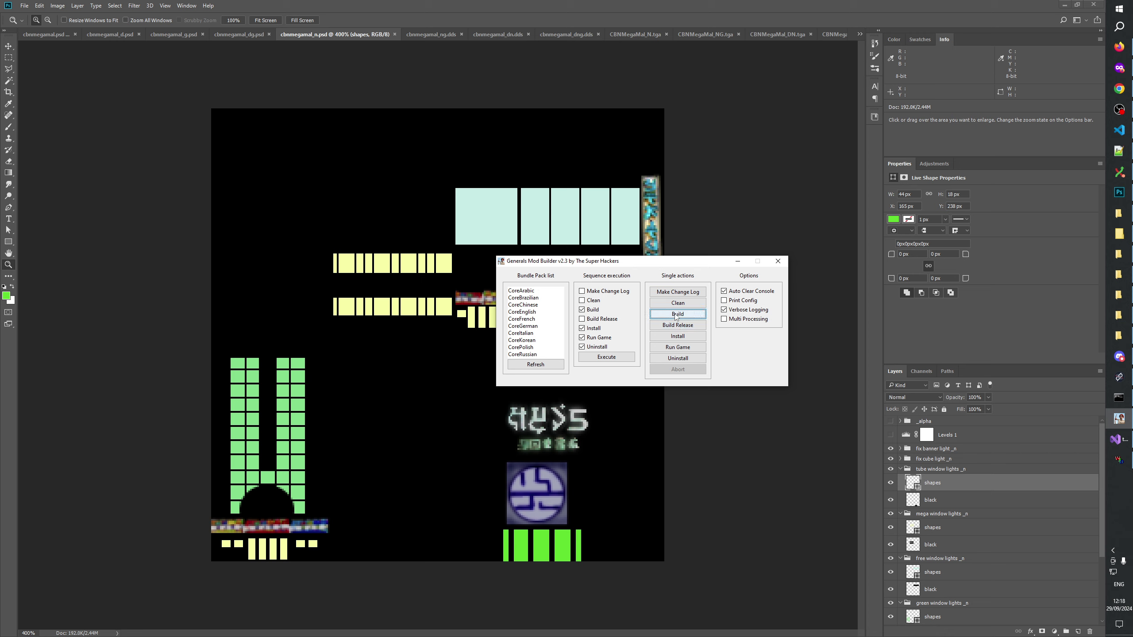
Build the mod files, and in W3D Viewer start a new scene and load CBNMegaMal_N.W3D, displaying the CBNMEGAMAL_N hierarchy
left_click(674, 314)
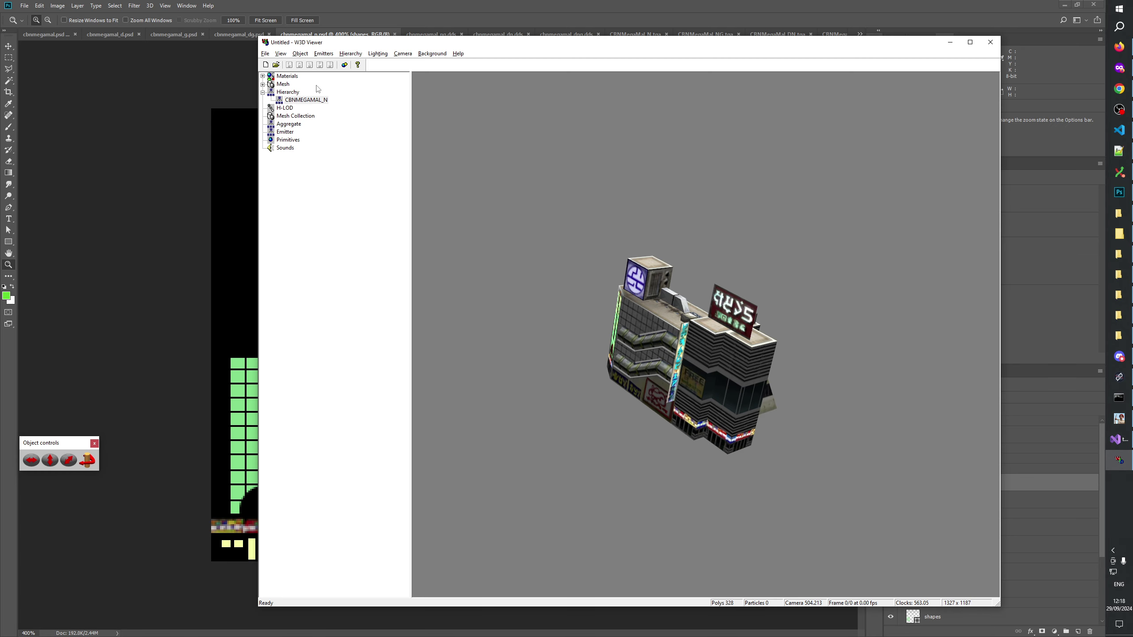
left_click(265, 65)
left_click(276, 65)
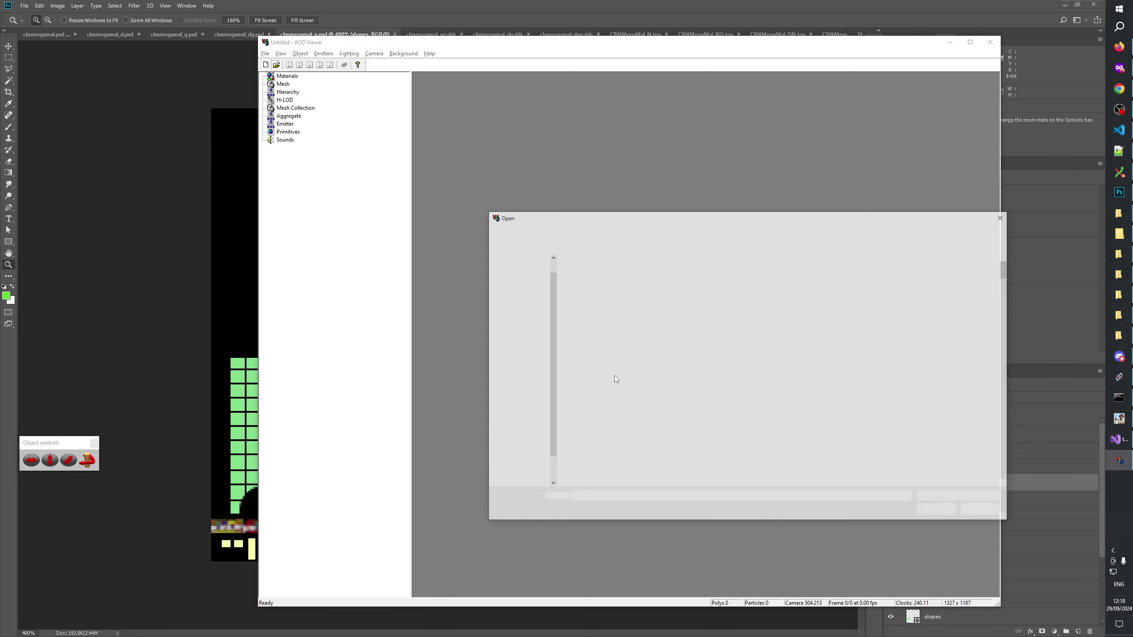
left_click(612, 377)
key("c")
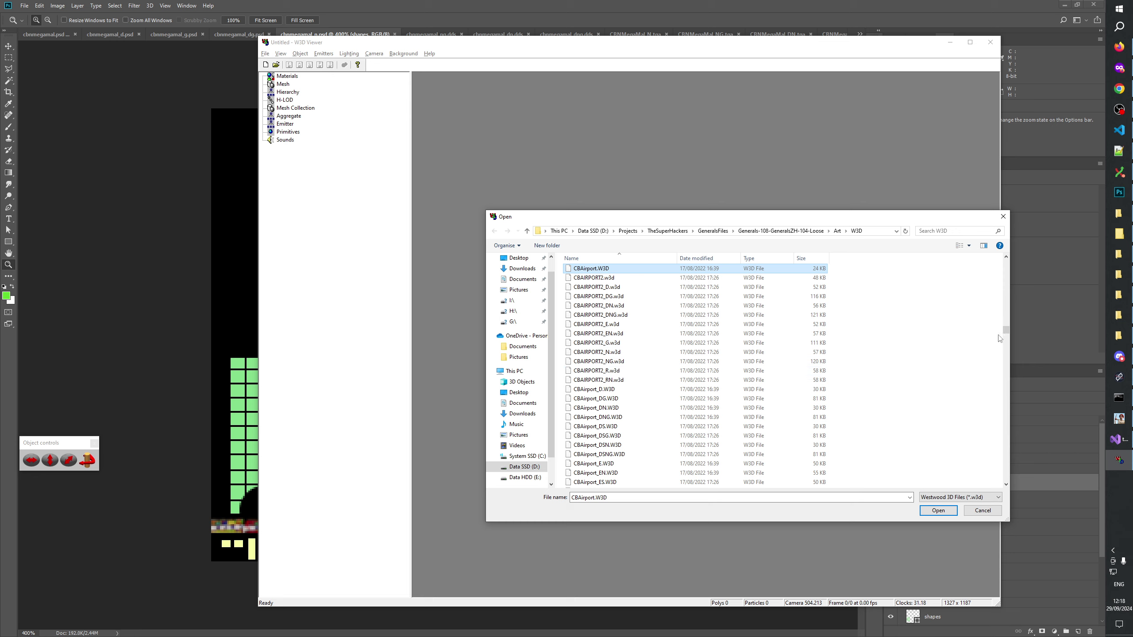
left_click(651, 355)
type("cbn")
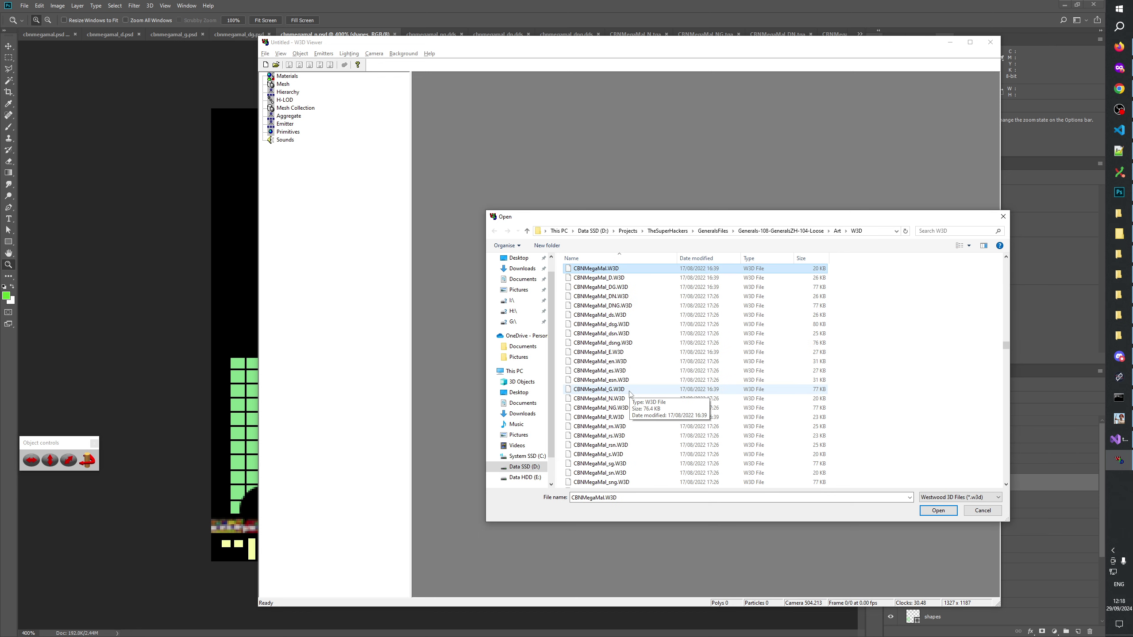
left_click(609, 399)
double_click(609, 399)
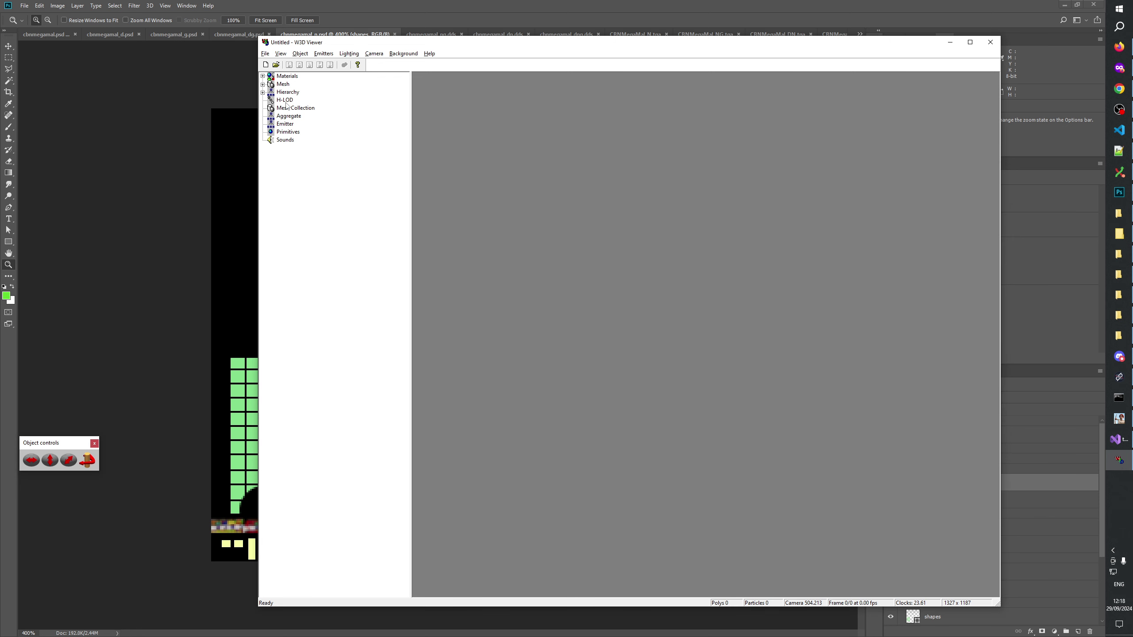
left_click(263, 92)
left_click(305, 99)
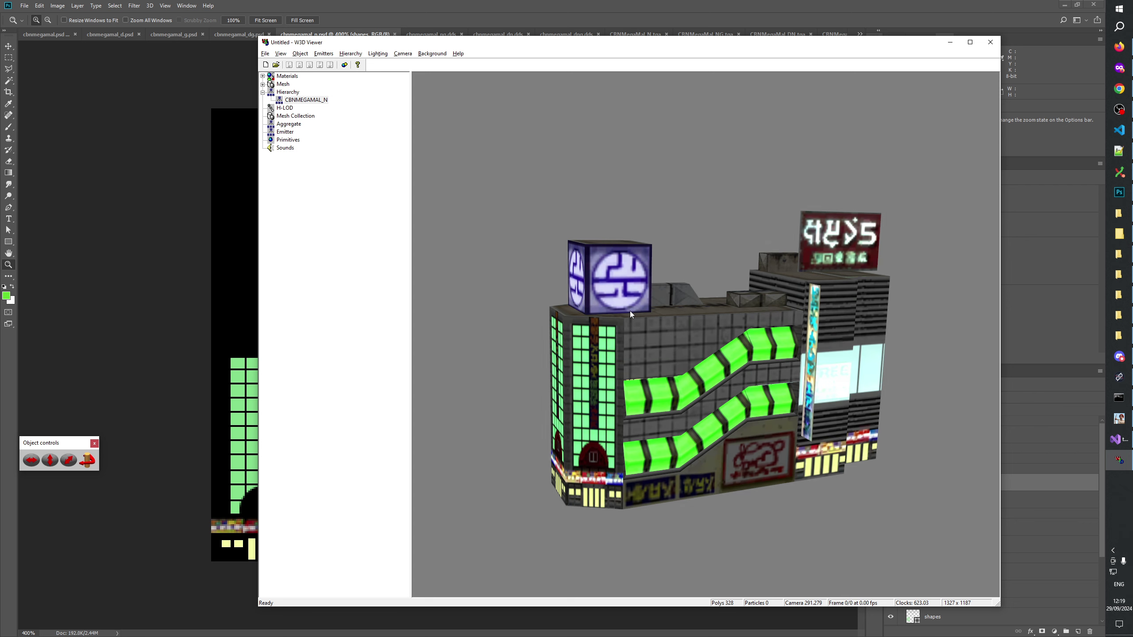
Examine the new window lights of the CBNMEGAMAL_N model from all sides, near and far
left_click_drag(630, 311, 784, 360)
scroll(703, 364, "down", 5)
left_click_drag(706, 330, 844, 370)
scroll(844, 370, "down", 3)
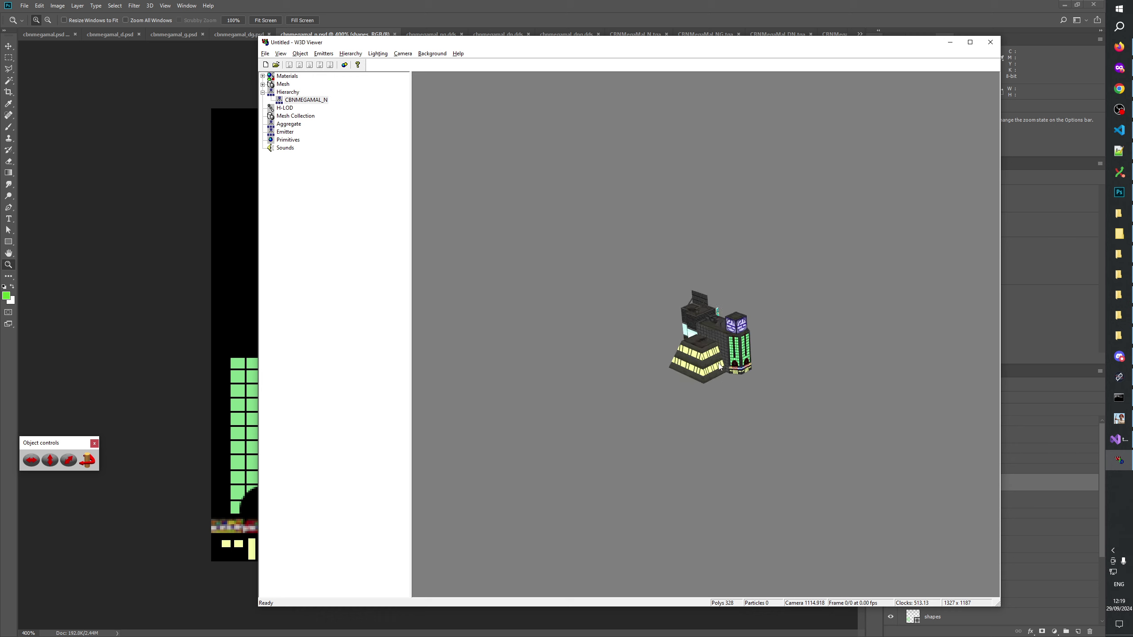
scroll(717, 472, "up", 5)
left_click_drag(716, 469, 823, 350)
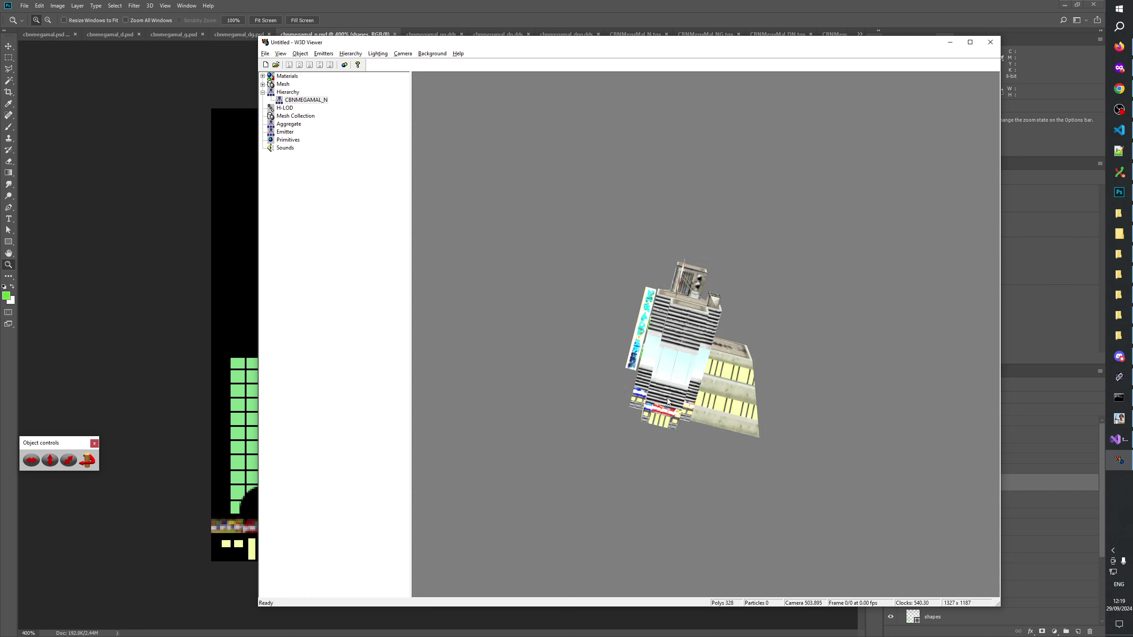
left_click_drag(613, 384, 720, 381)
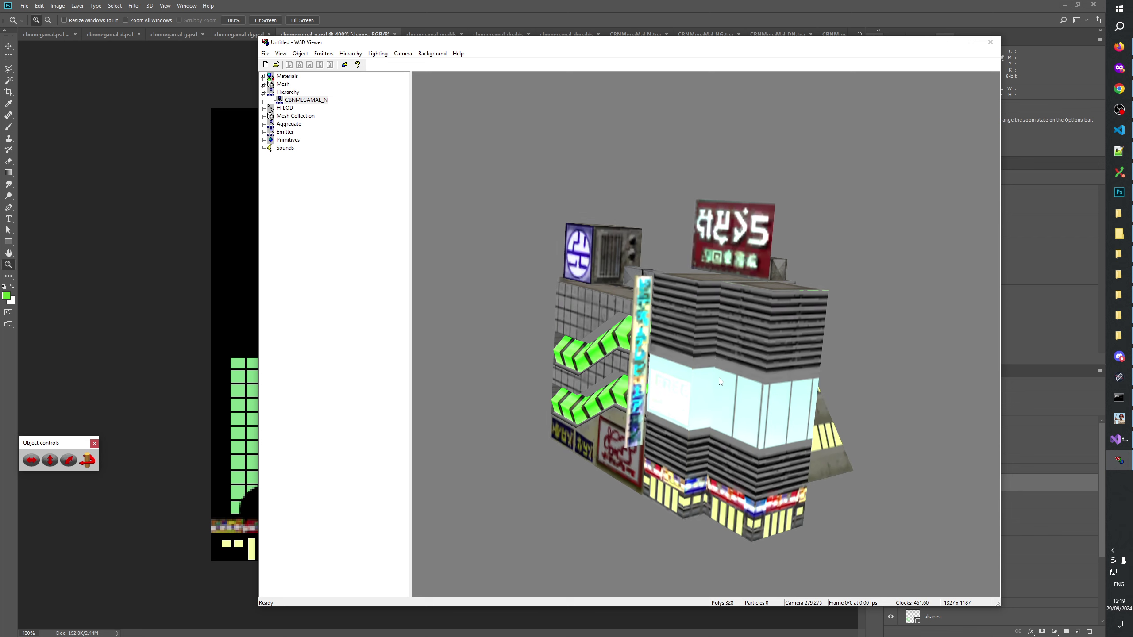
scroll(720, 381, "down", 5)
left_click_drag(720, 381, 693, 374)
Switch to Photoshop, activate the Rectangle tool and select the shapes layer in the free window lights _n group
key("alt+Tab")
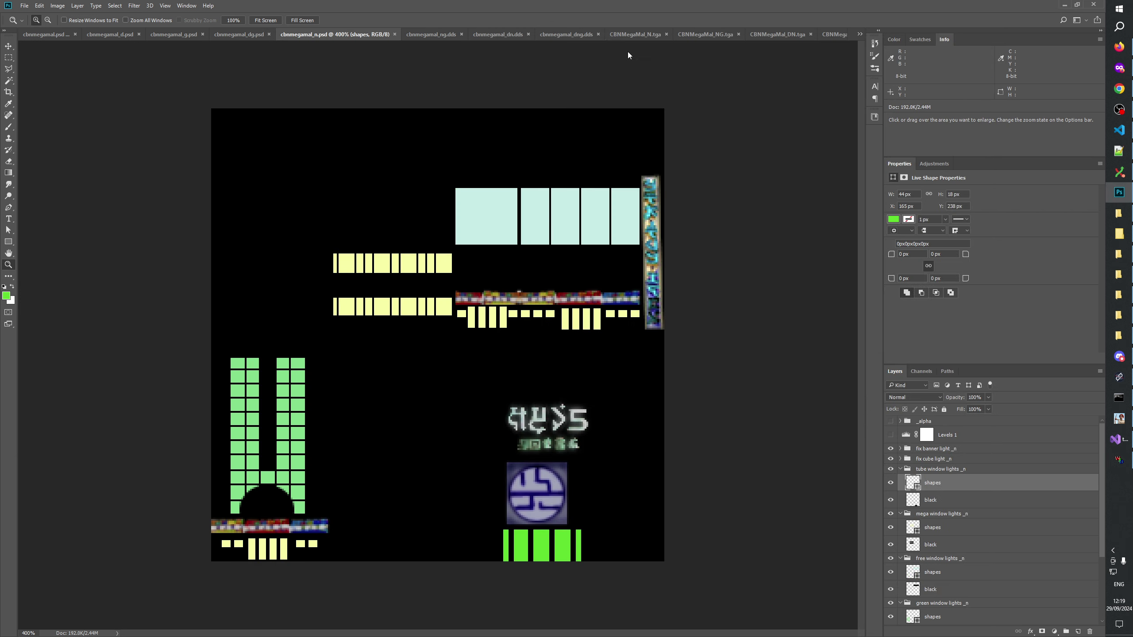
key("u")
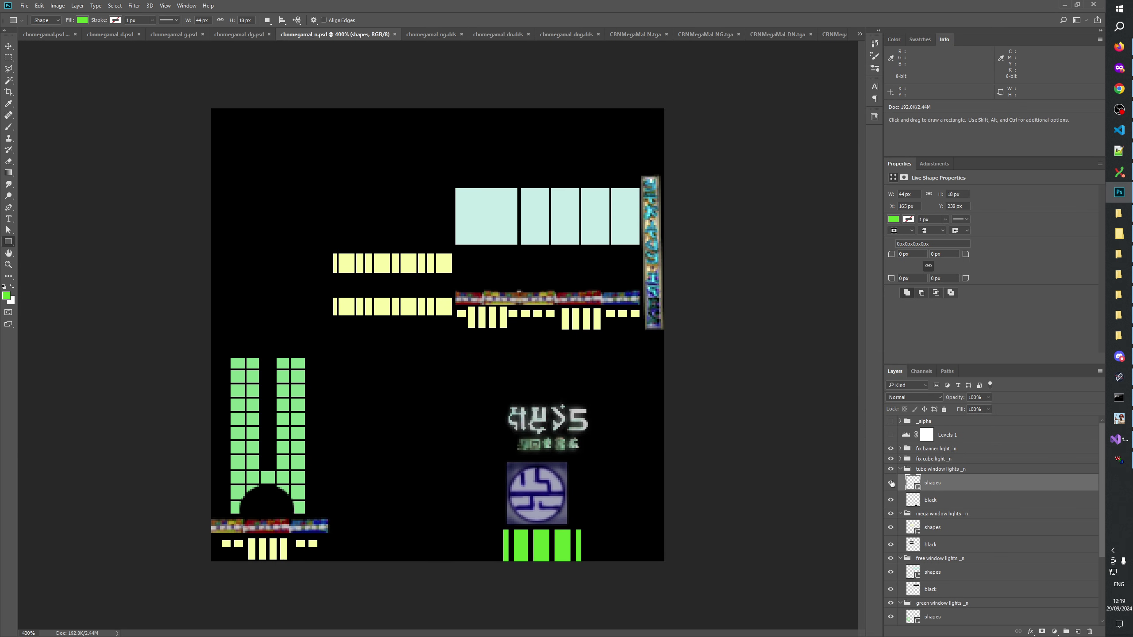
left_click(933, 459)
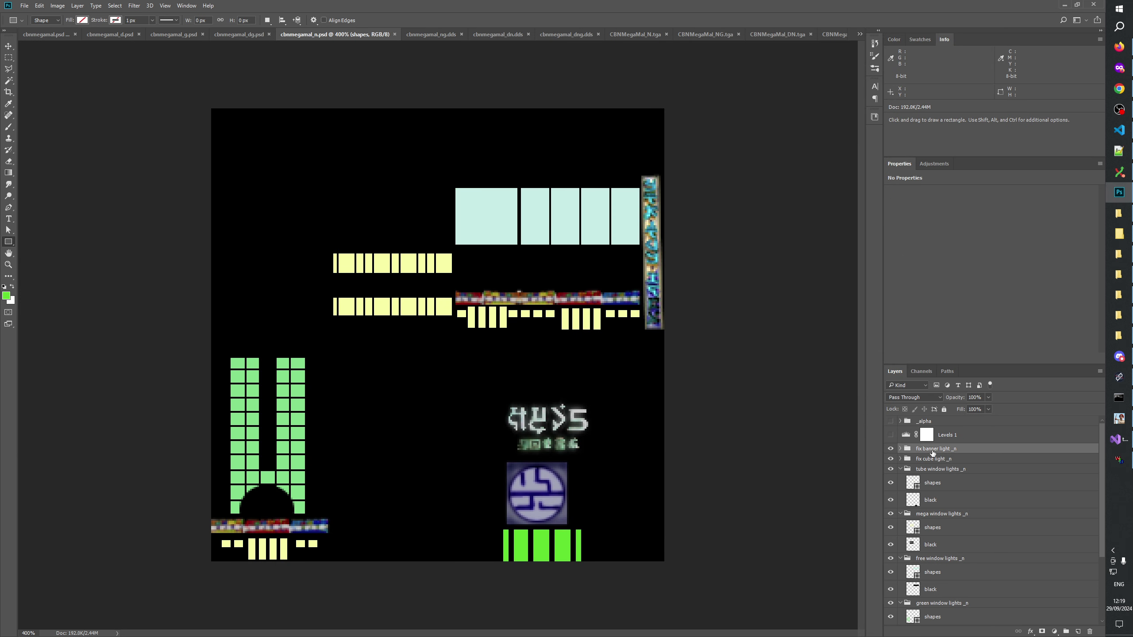
left_click(941, 529)
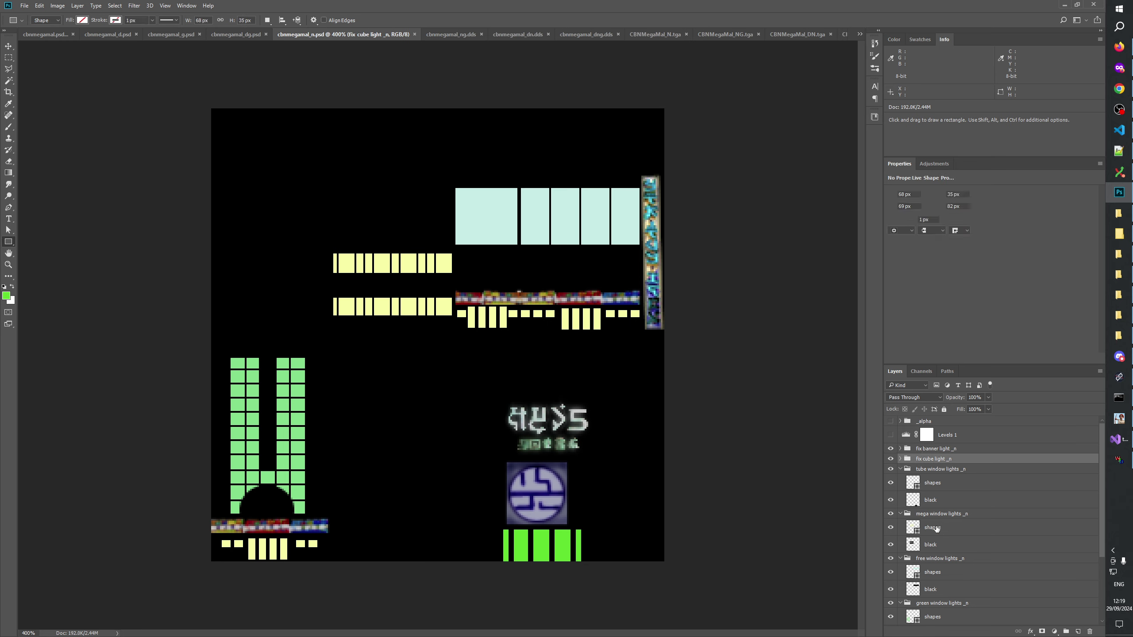
left_click(936, 572)
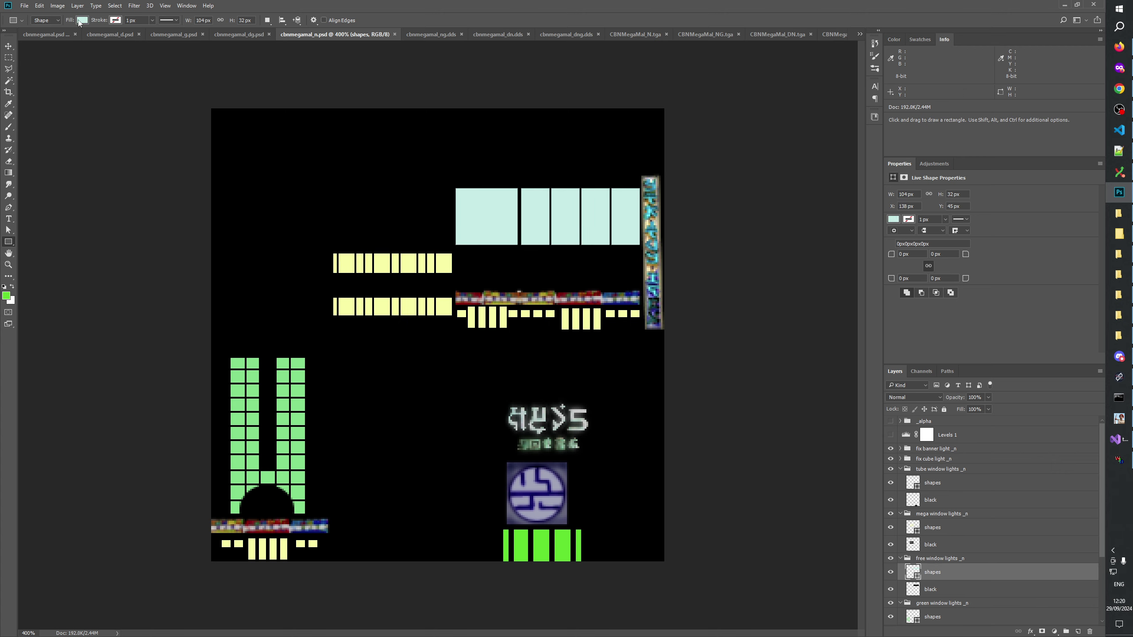
Try darkening the free window shapes' fill to Lab lightness 75 (#97c2bc), and revert it in the history
left_click(80, 19)
left_click(125, 37)
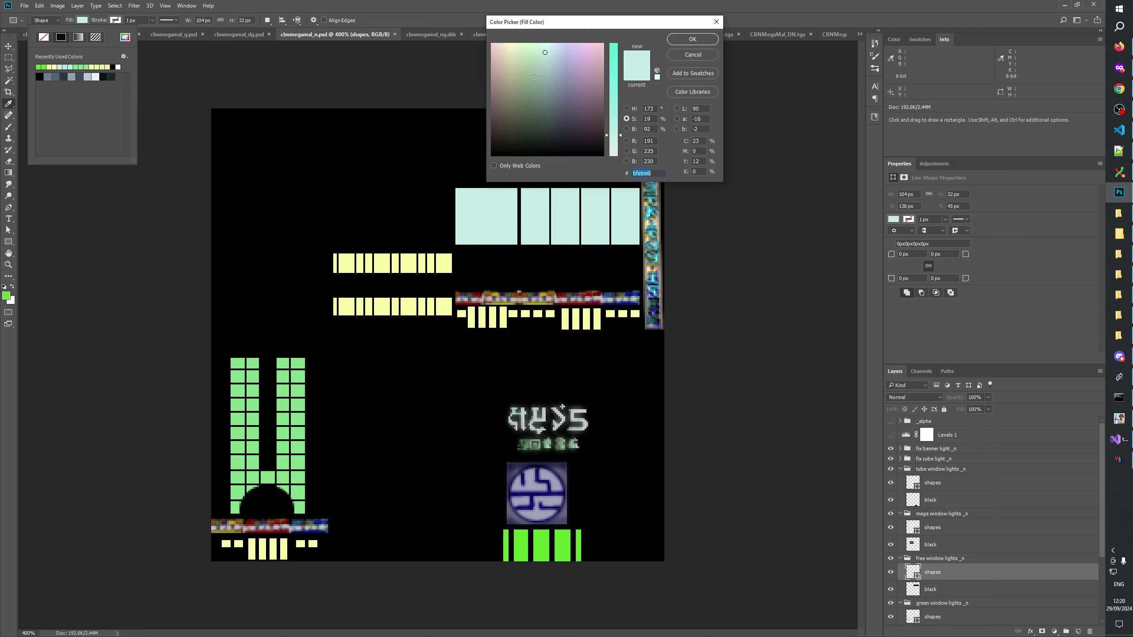
left_click(684, 110)
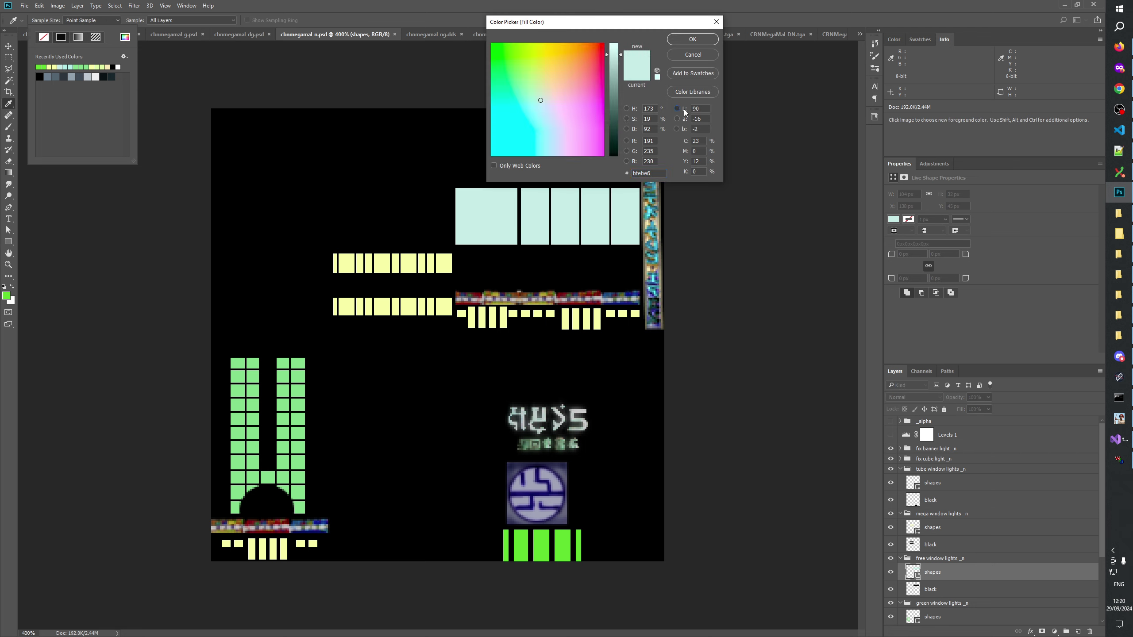
left_click_drag(621, 57, 620, 72)
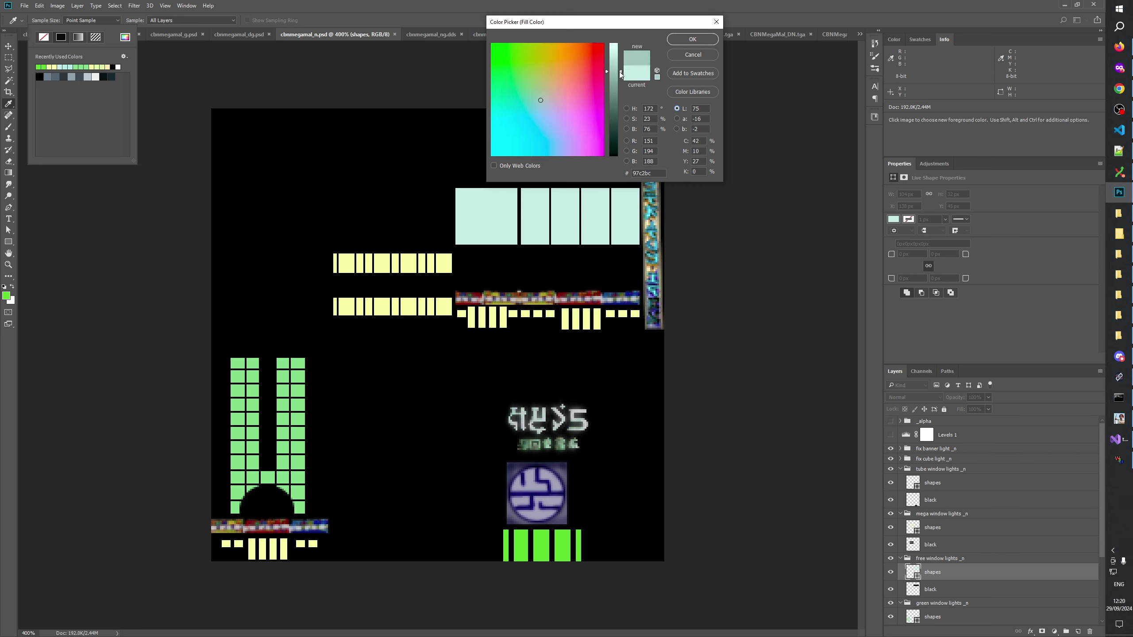
left_click(679, 43)
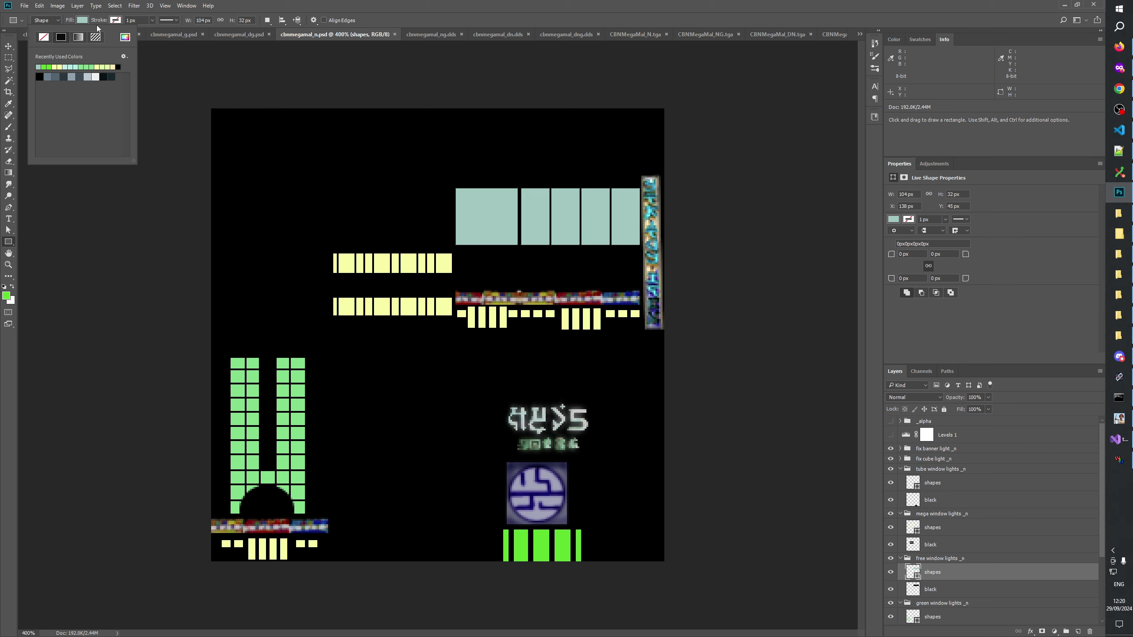
left_click(875, 44)
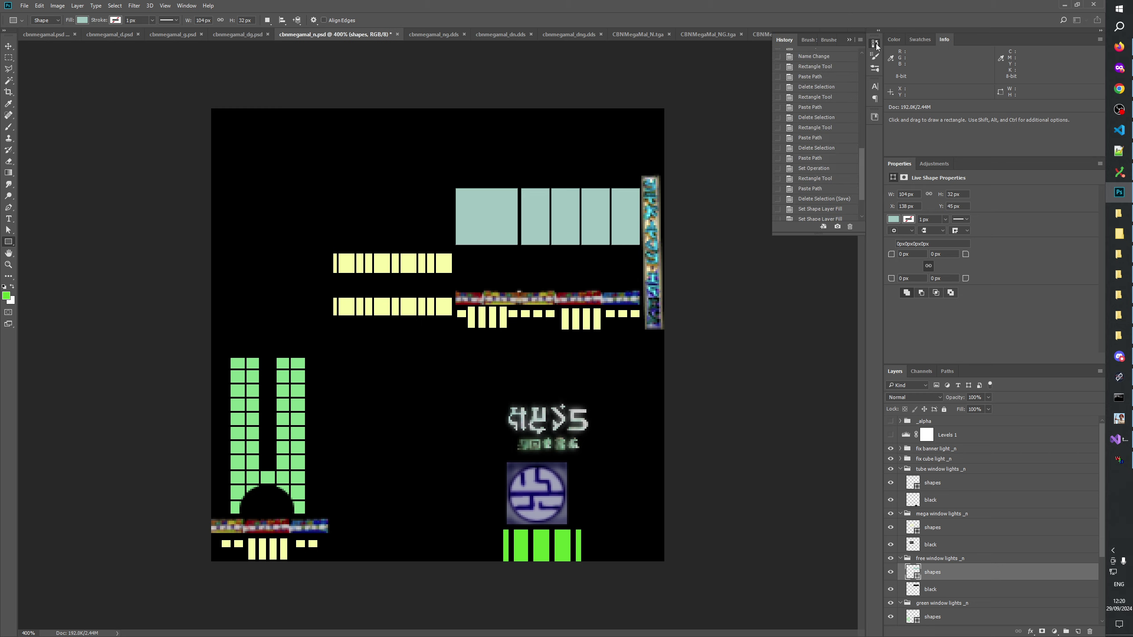
left_click(822, 206)
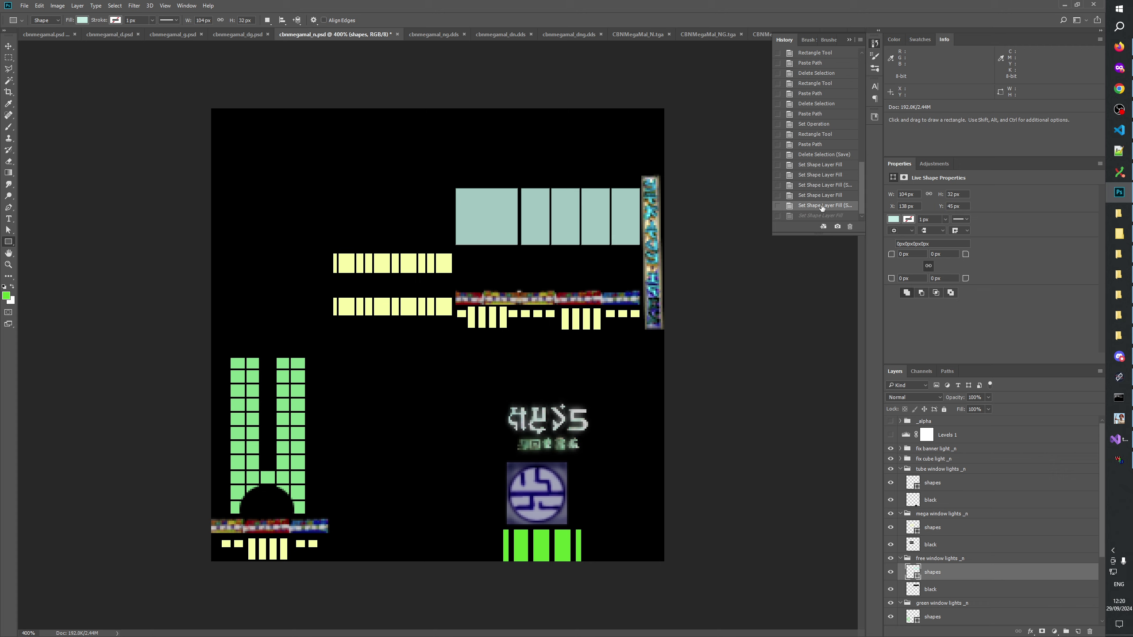
Set the free window shapes' fill to Lab lightness 80 (#a4d1ca) and collapse the history
left_click(82, 20)
left_click(125, 37)
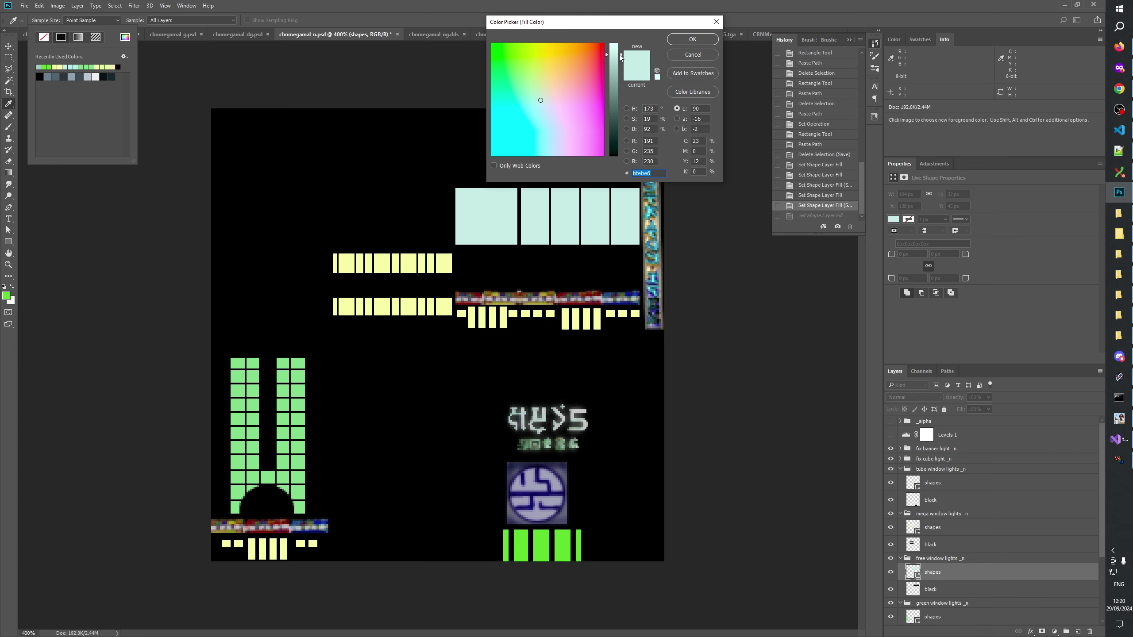
left_click_drag(620, 56, 618, 67)
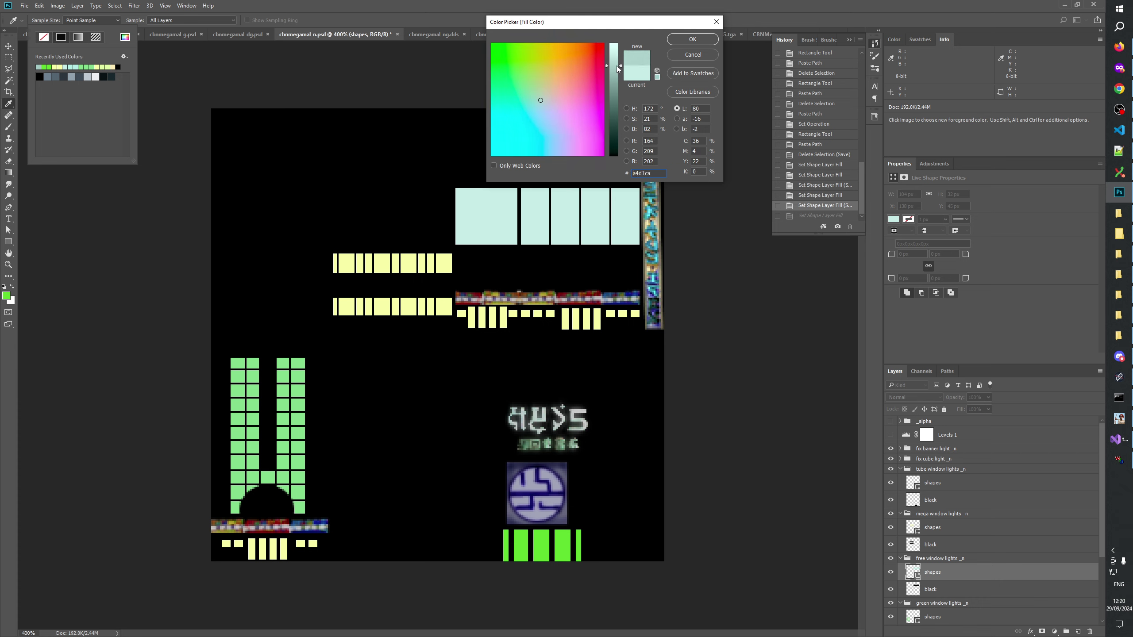
left_click(692, 40)
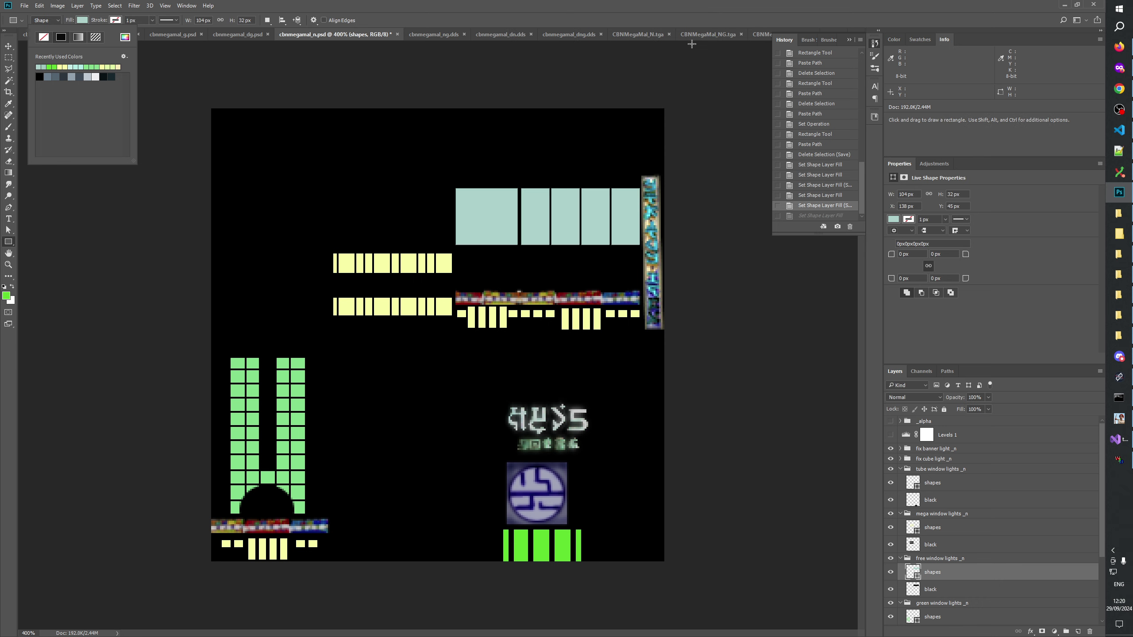
left_click(702, 204)
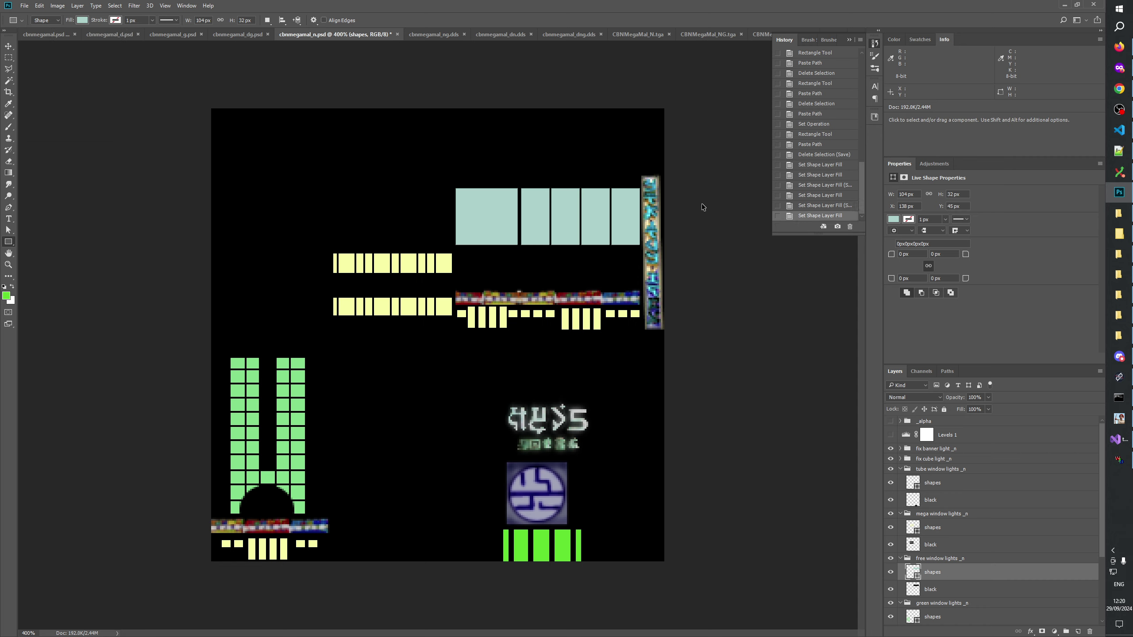
left_click(849, 41)
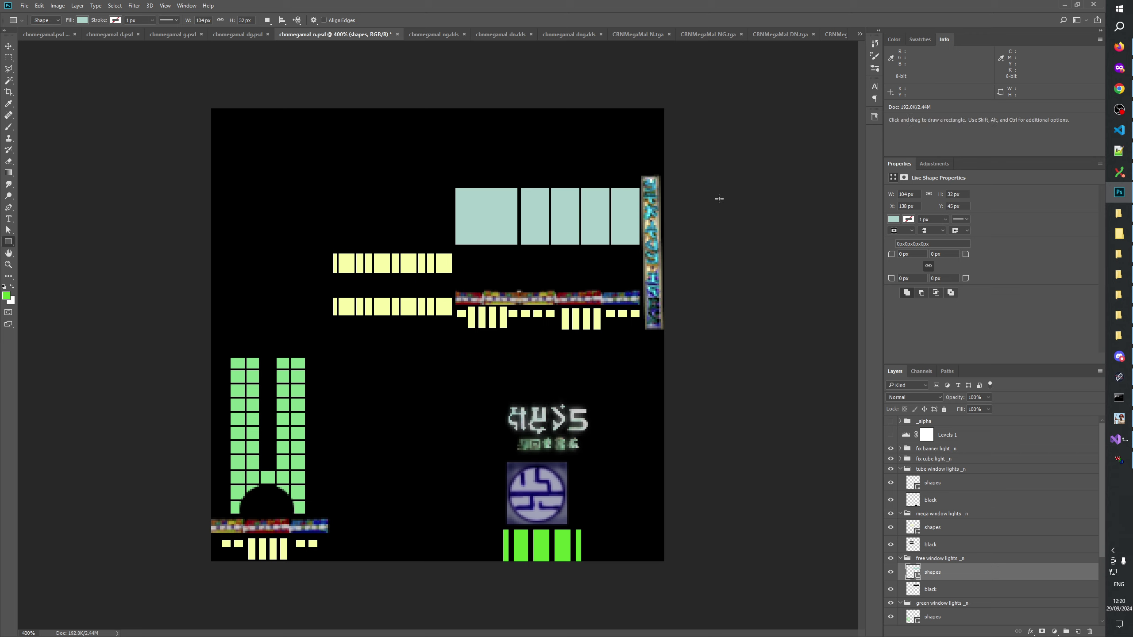
Revert the latest fill in the history, set the free window shapes' fill to Lab lightness 84 (#add9d3), and save the file
key("ctrl")
left_click(875, 43)
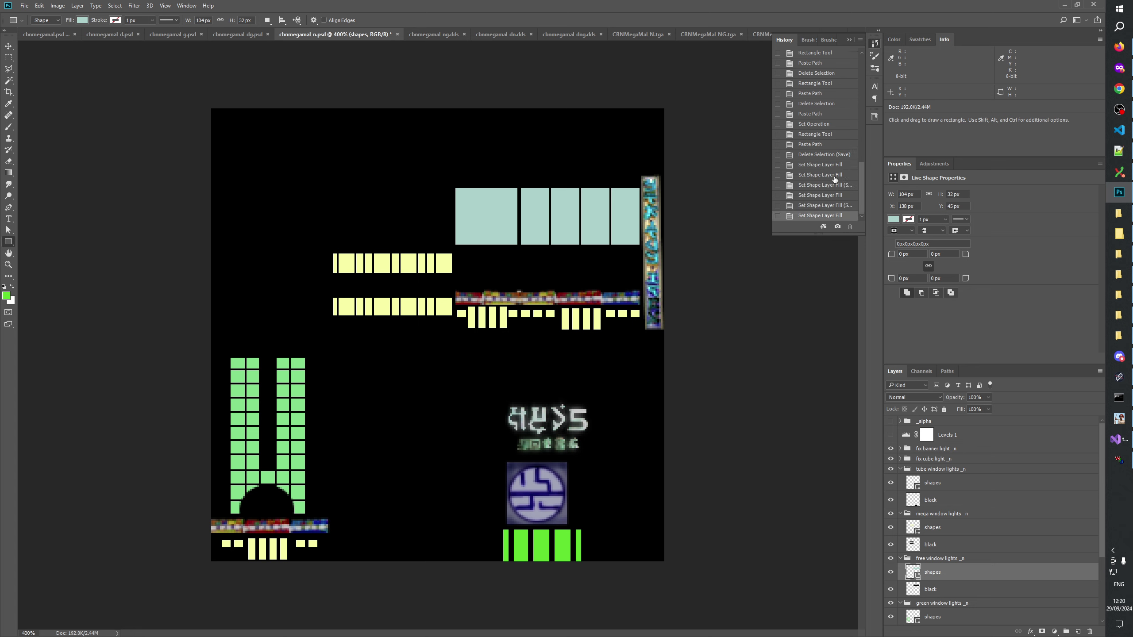
left_click(827, 206)
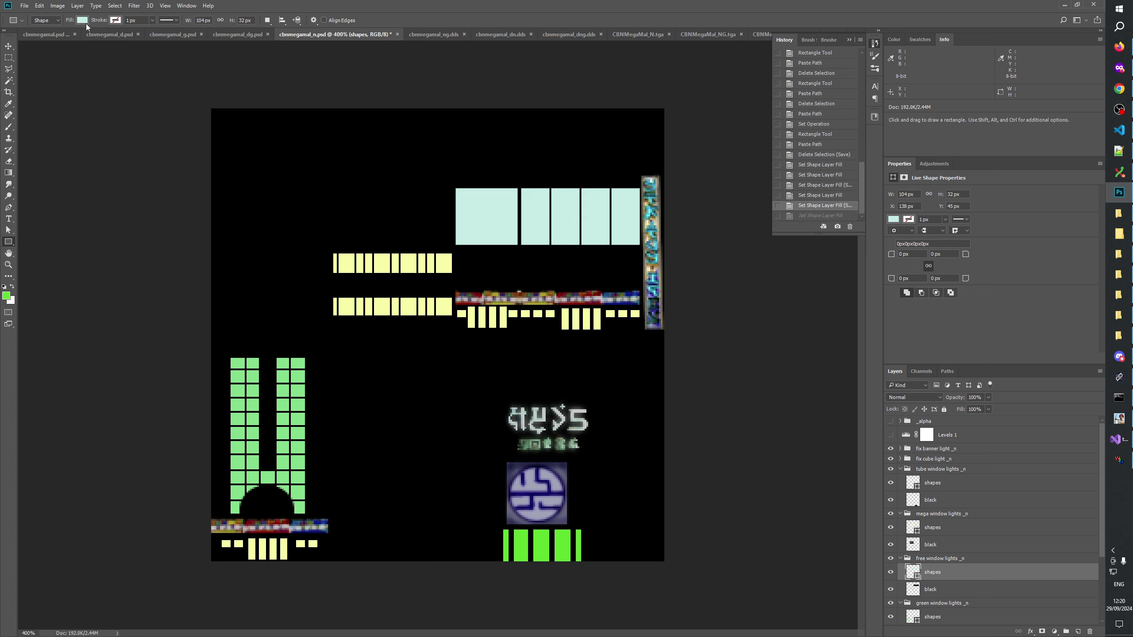
left_click(82, 20)
left_click(125, 36)
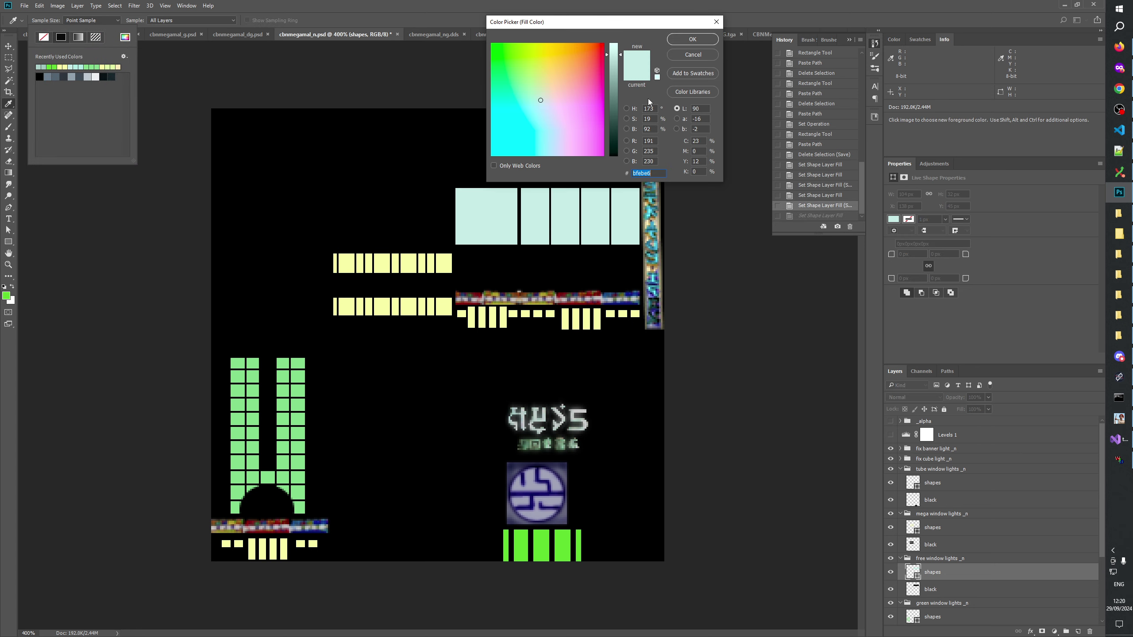
left_click_drag(619, 54, 620, 63)
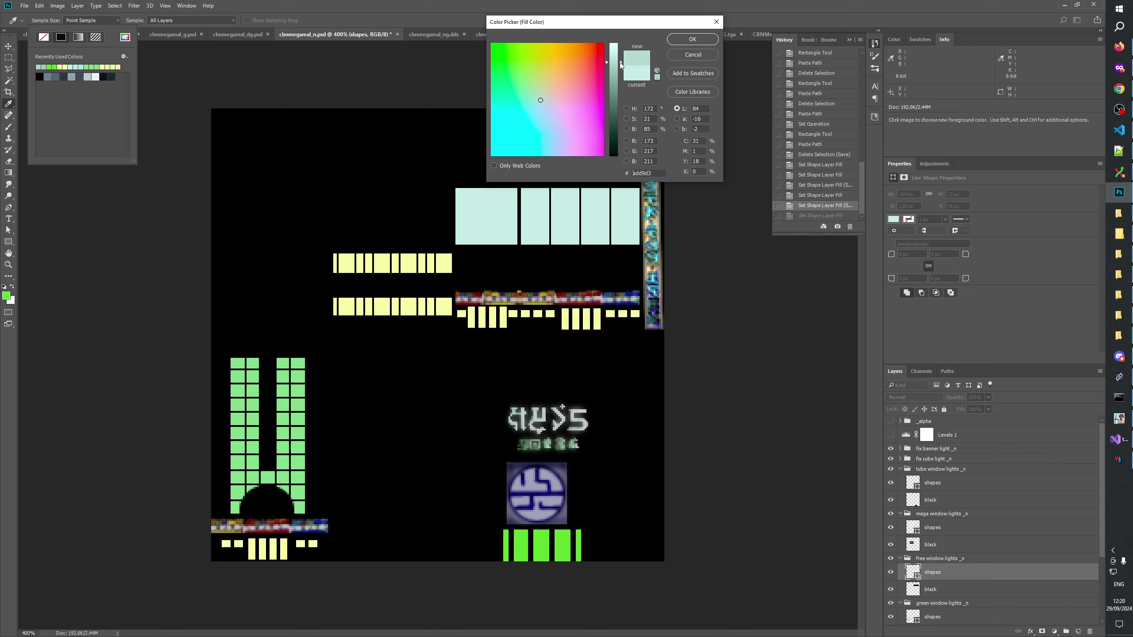
left_click(683, 42)
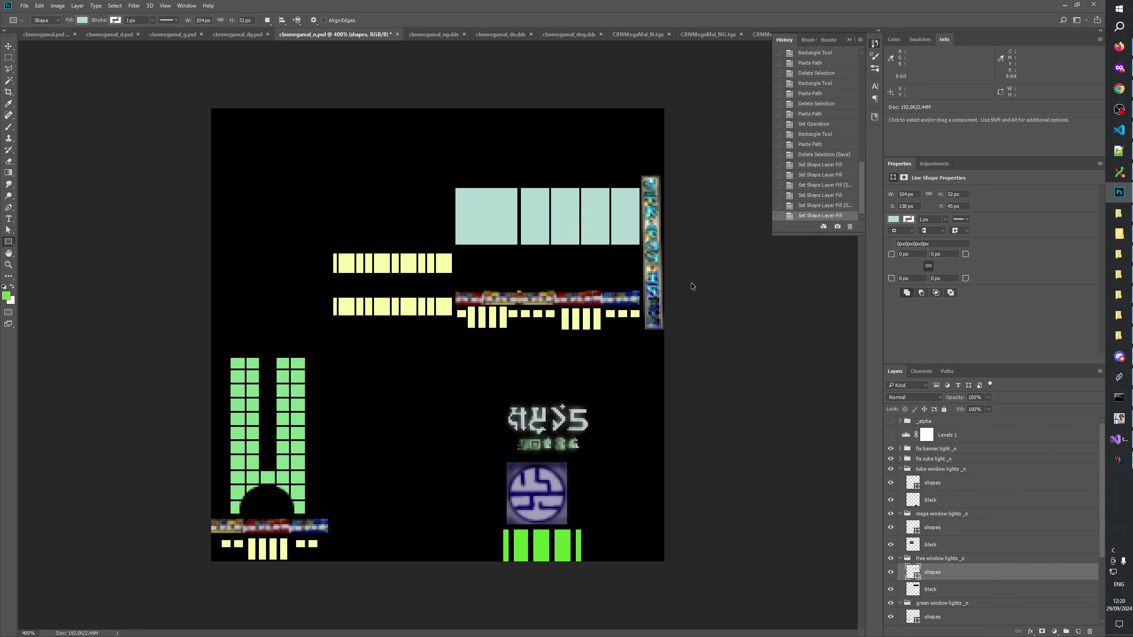
left_click(848, 41)
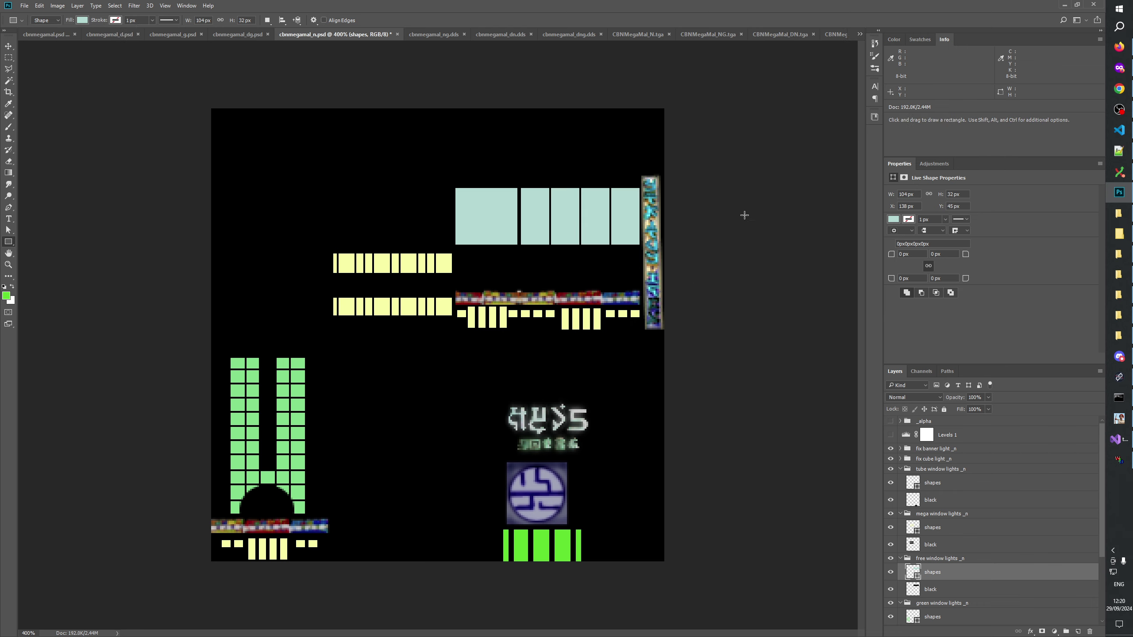
key("ctrl+s")
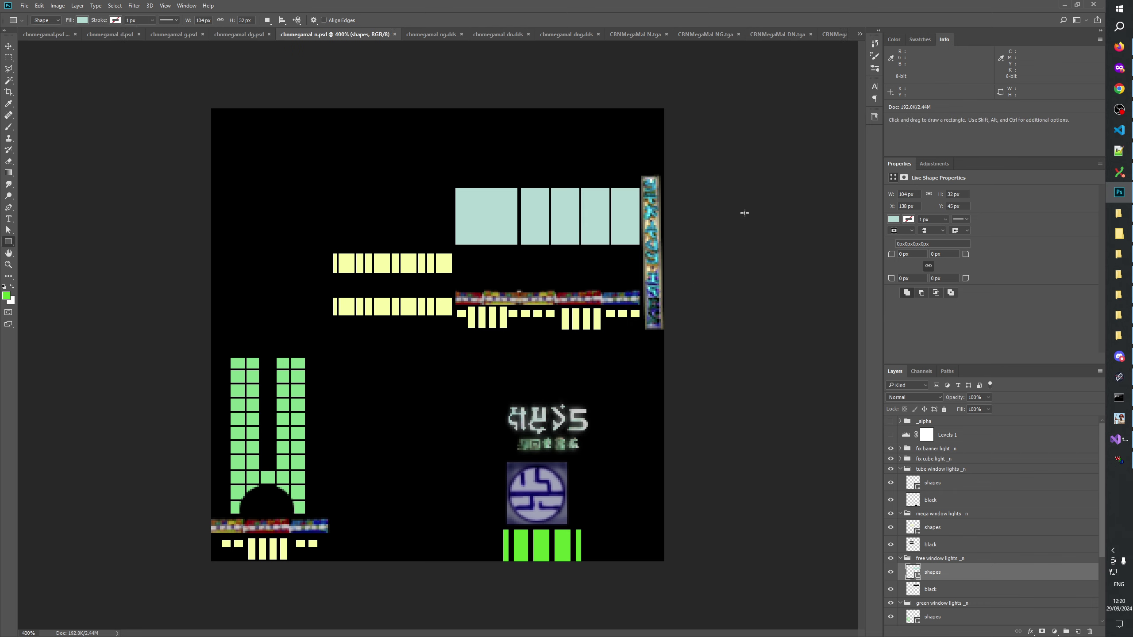
Switch to W3D Viewer and examine the CBNMEGAMAL_N model's window lights from several sides, near and far
key("alt+Tab")
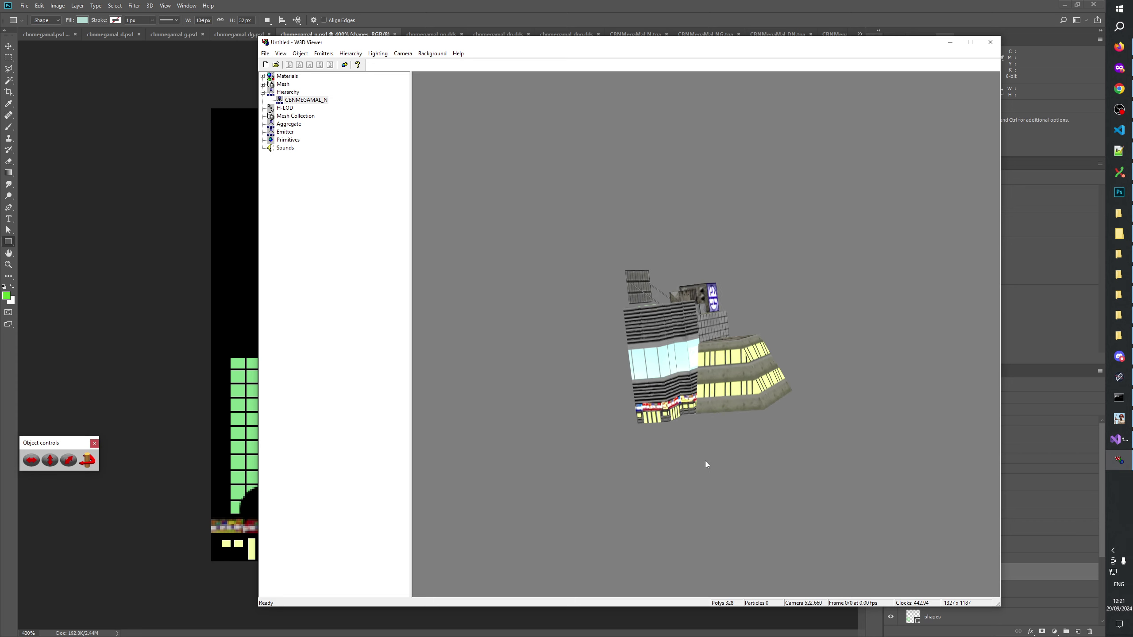
scroll(675, 466, "up", 3)
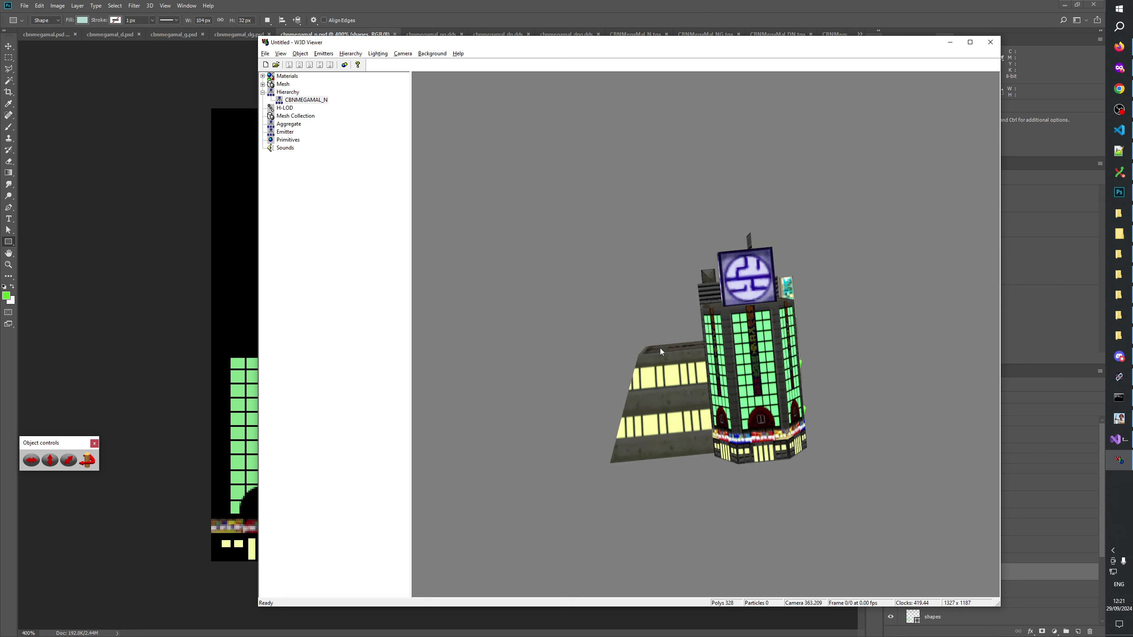
scroll(676, 308, "down", 5)
scroll(686, 355, "down", 4)
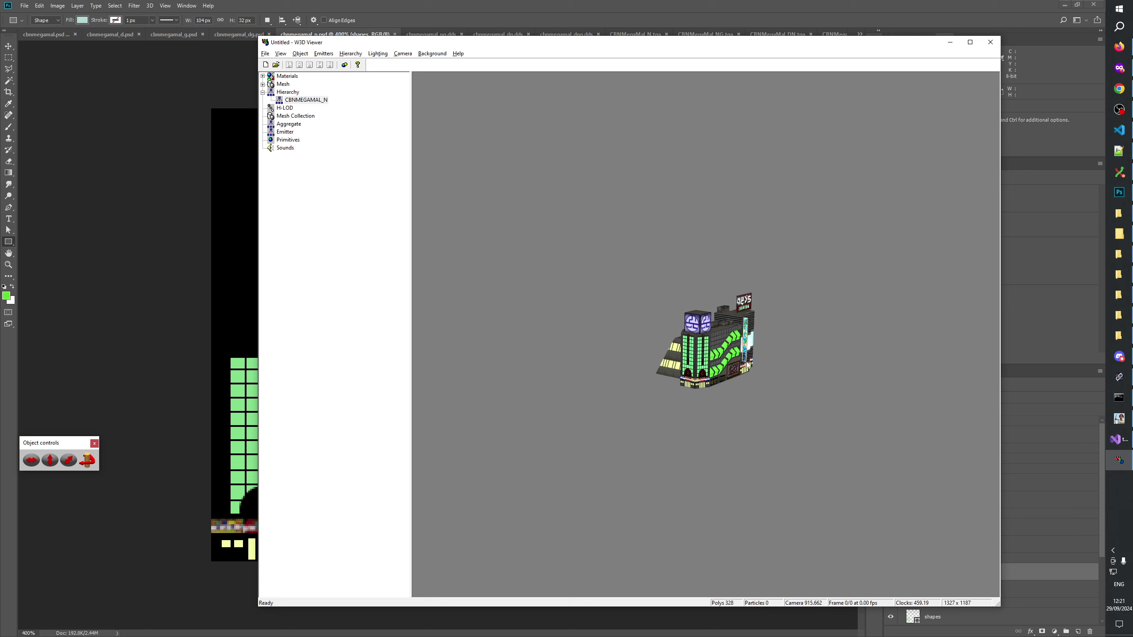
scroll(749, 366, "up", 5)
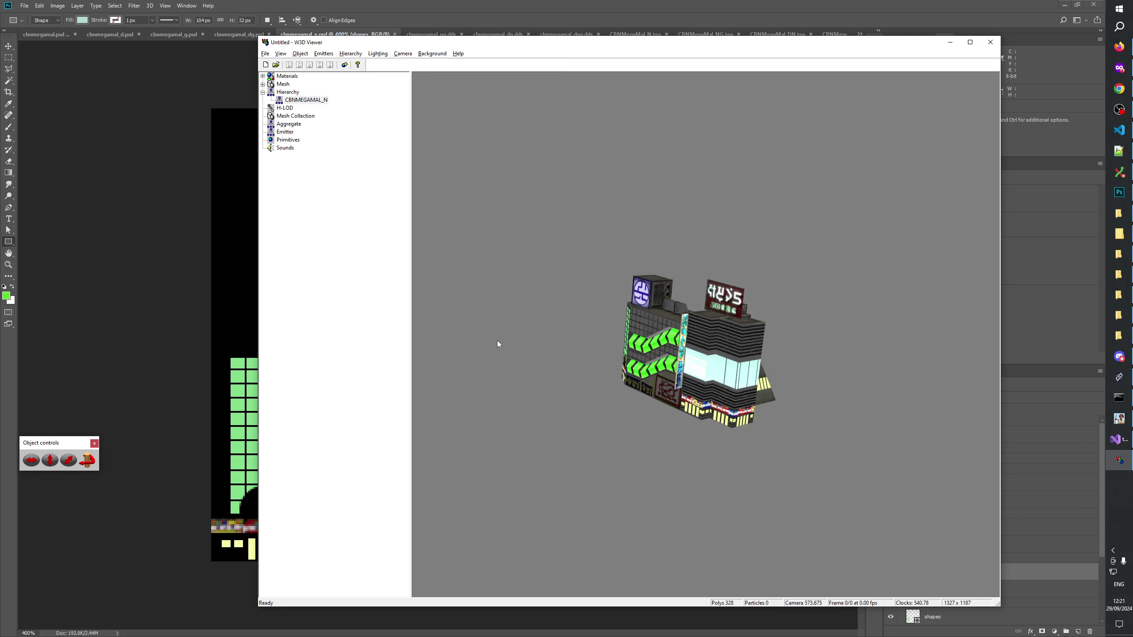
left_click_drag(499, 344, 852, 357)
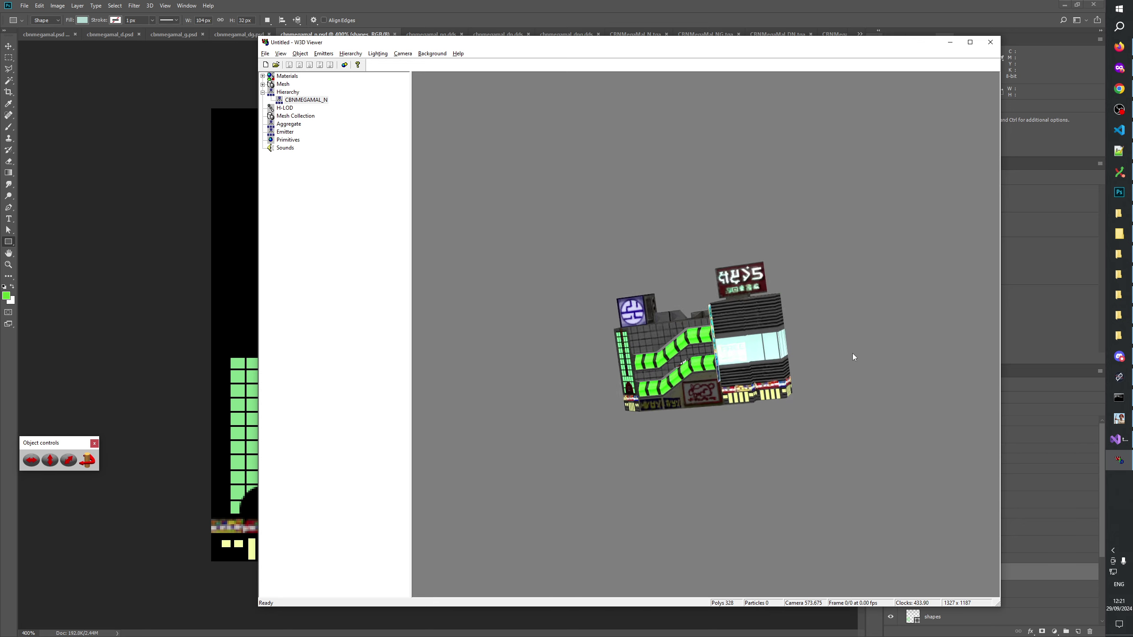
scroll(732, 413, "up", 5)
left_click_drag(731, 413, 839, 349)
Switch to Photoshop and toggle the mega window lights _n group to compare new and original windows, leaving it hidden
left_click(659, 4)
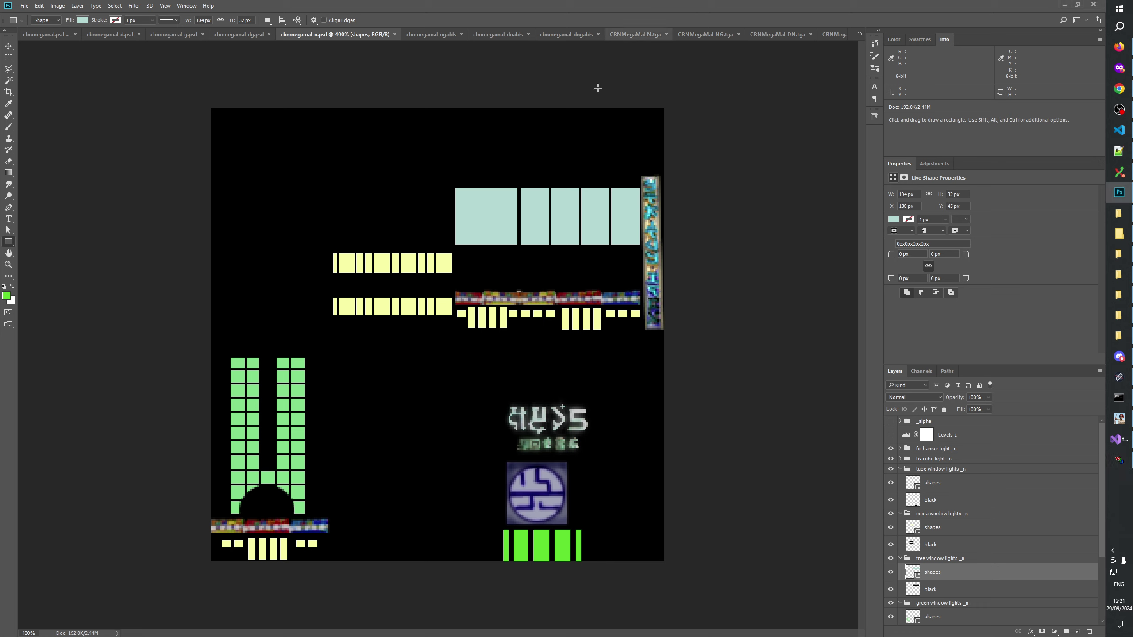
left_click(891, 516)
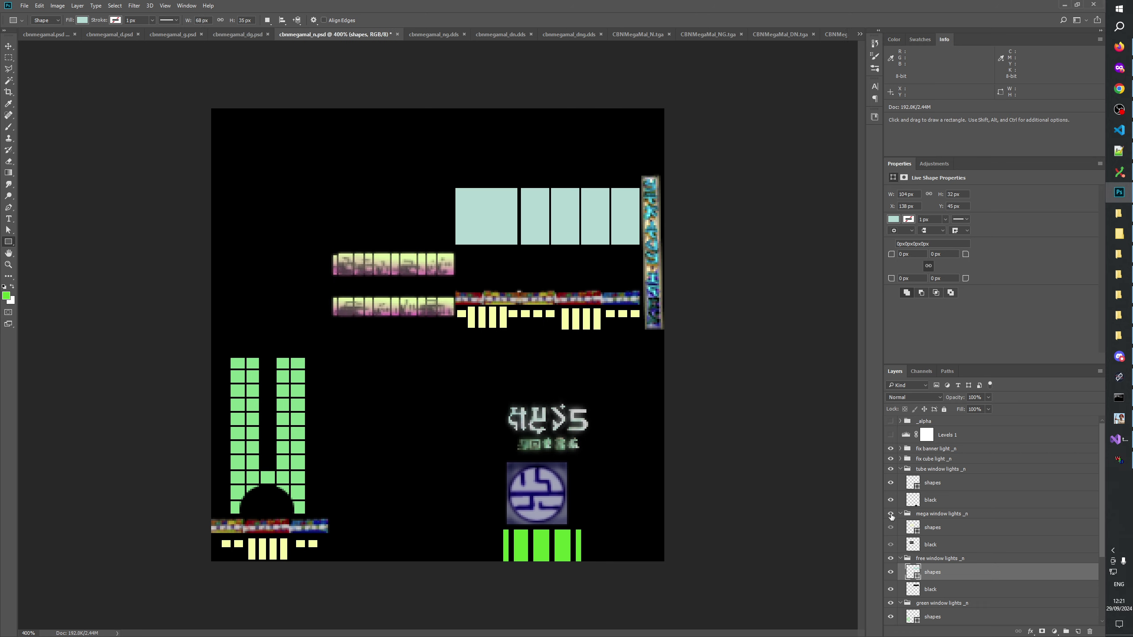
left_click(891, 515)
left_click(891, 516)
left_click(892, 516)
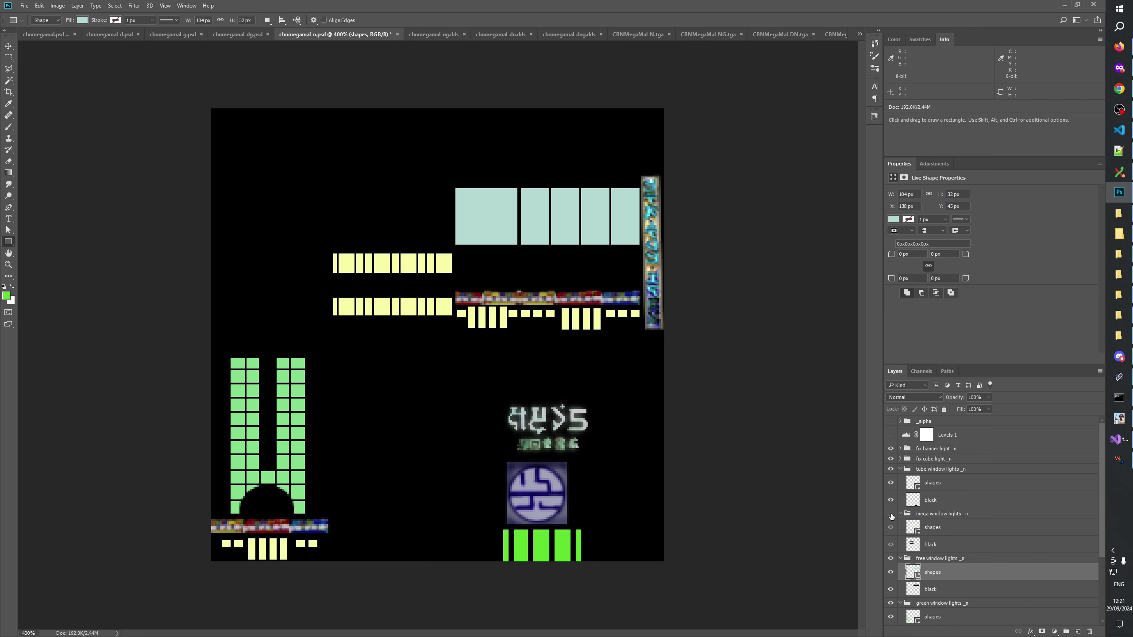
left_click(891, 516)
Switch to W3D Viewer and examine the yellow mega windows and the rest of the mall's lights from all sides and distances
key("alt+Tab")
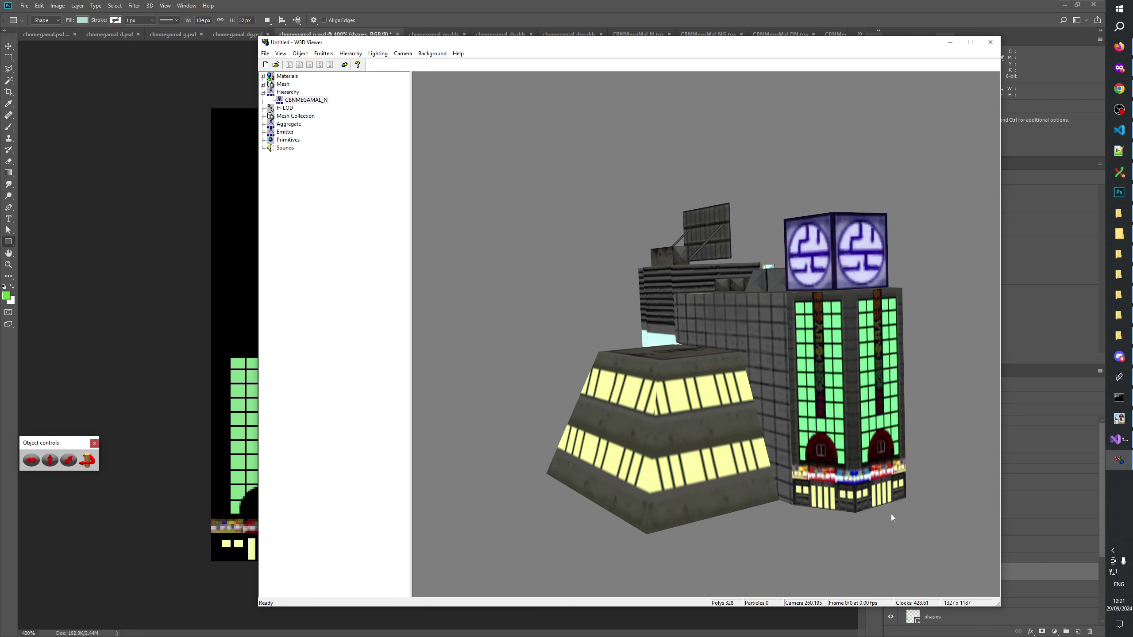
left_click_drag(890, 514, 678, 384)
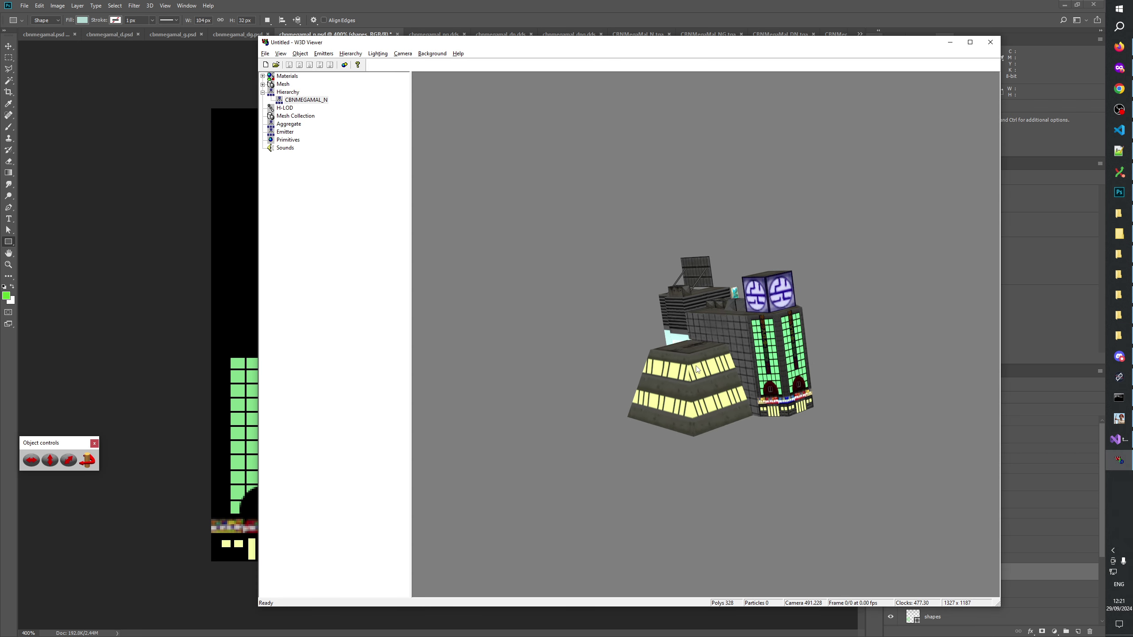
key("alt+Tab")
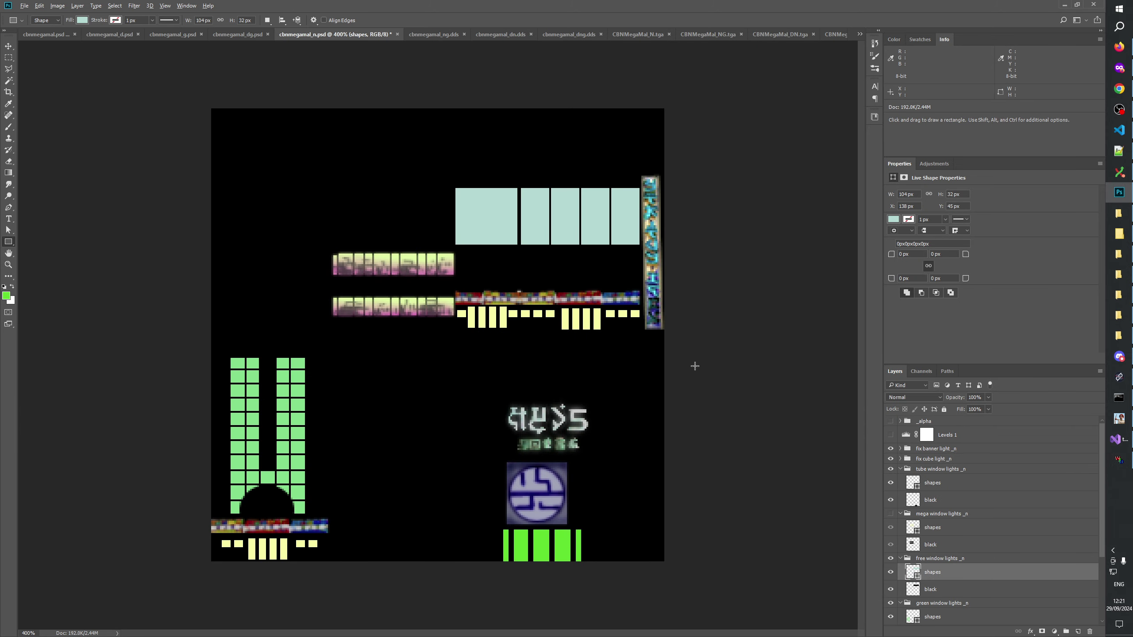
key("alt+Tab")
left_click_drag(696, 370, 499, 358)
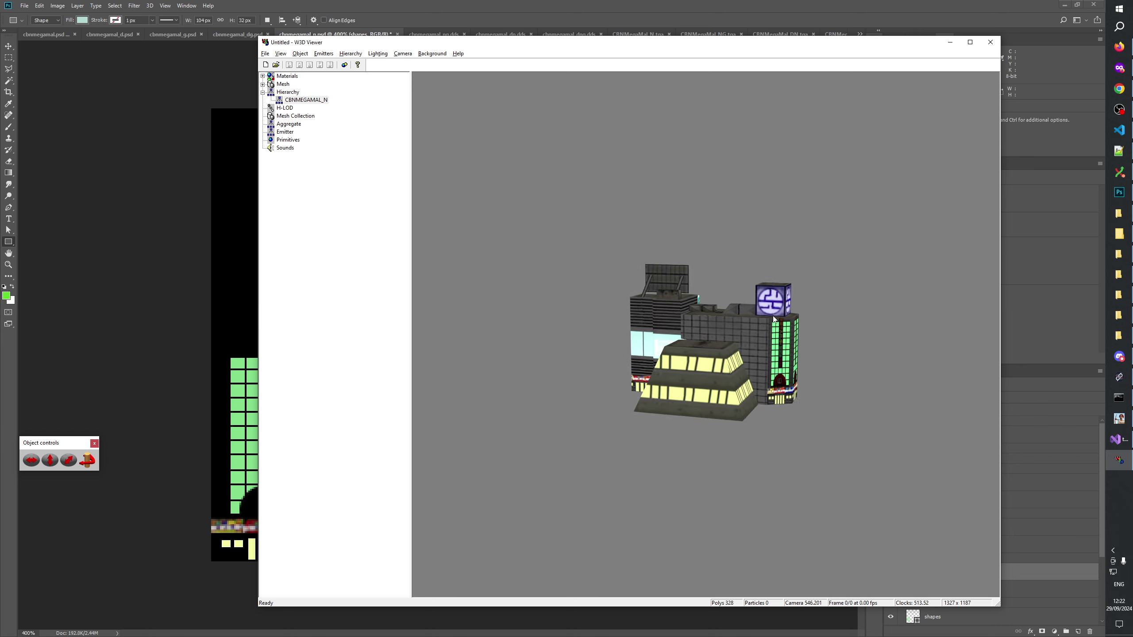
left_click_drag(741, 339, 739, 448)
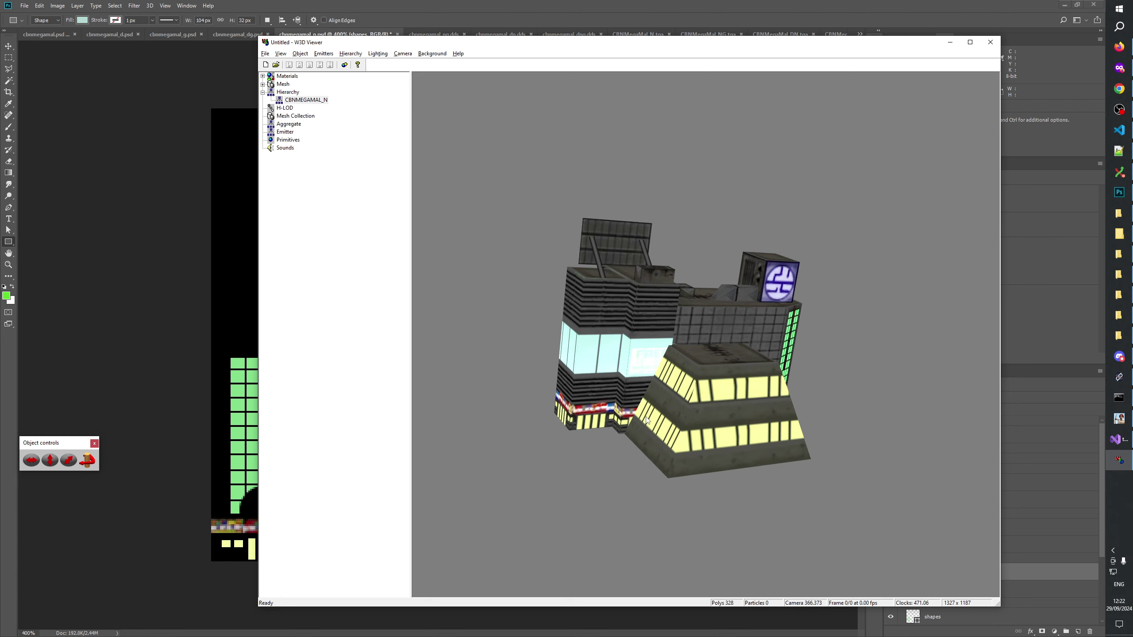
left_click_drag(646, 428, 621, 393)
scroll(620, 393, "down", 3)
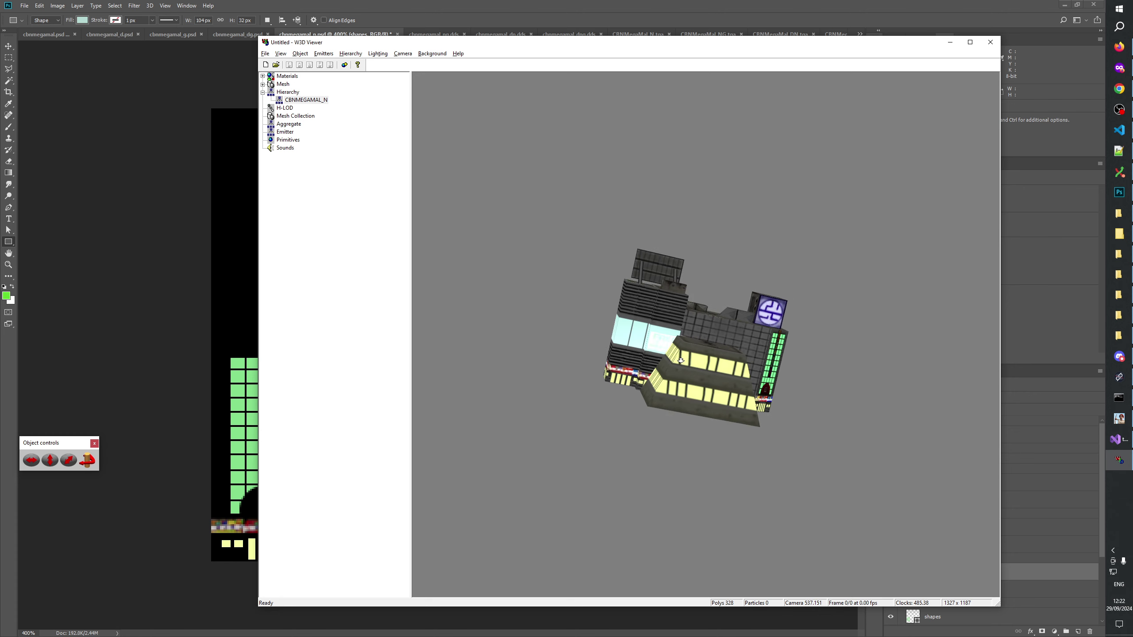
left_click_drag(711, 399, 732, 344)
left_click_drag(794, 362, 758, 441)
scroll(756, 448, "up", 3)
scroll(690, 407, "down", 5)
left_click_drag(726, 370, 714, 431)
scroll(731, 355, "down", 3)
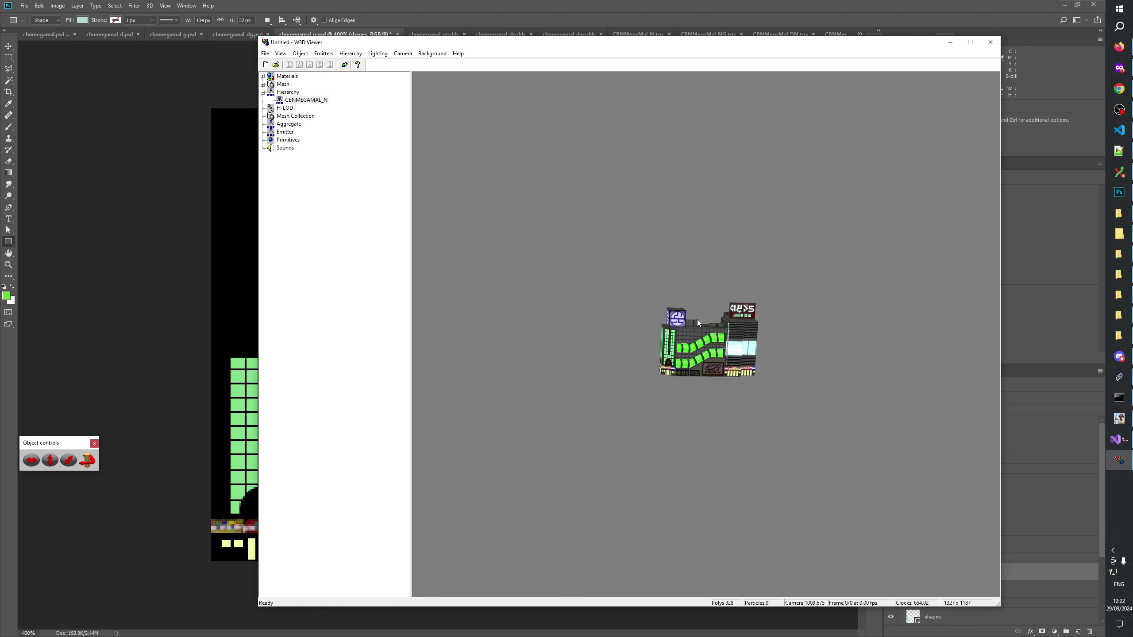
scroll(709, 353, "up", 6)
Switch to Photoshop, compare the windows with the mega window lights _n group on and off, and save with the group shown
left_click(632, 4)
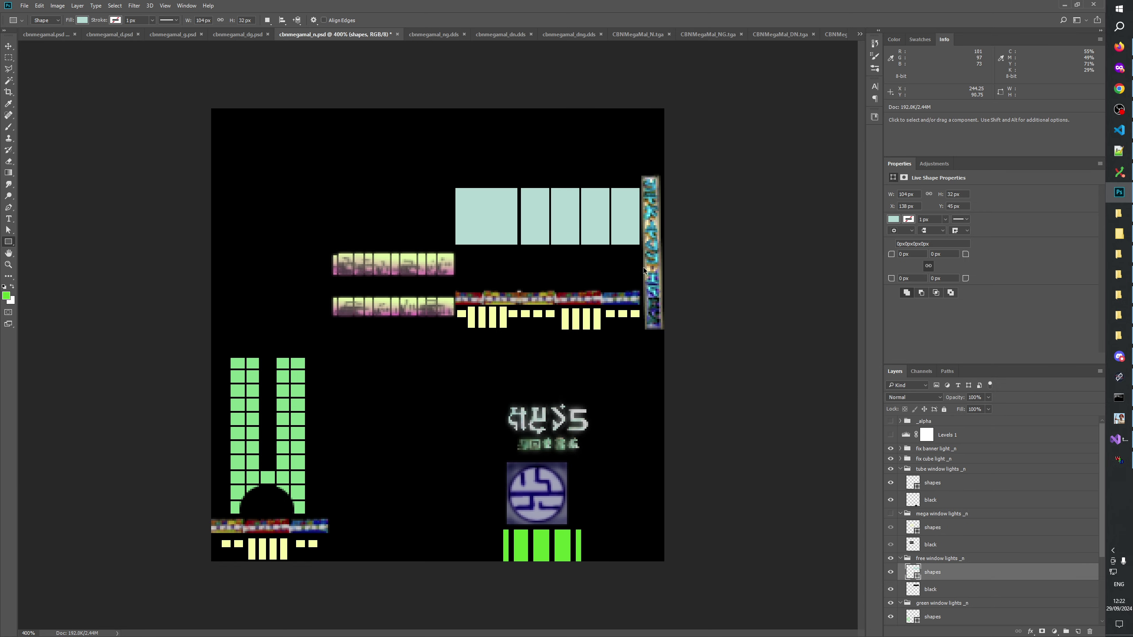
key("ctrl+s")
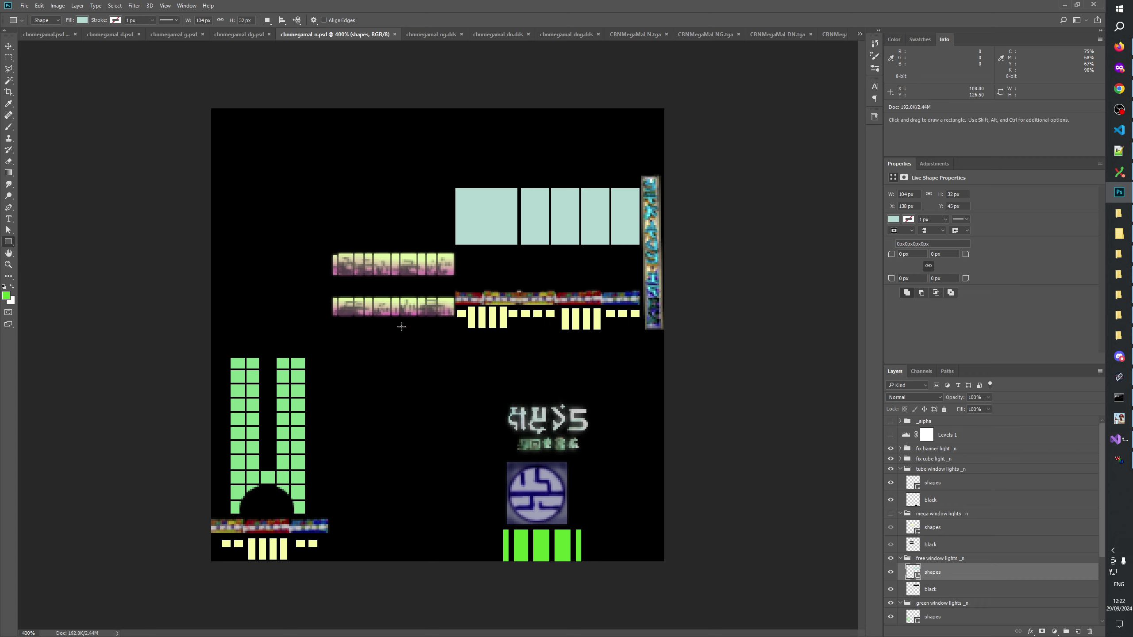
left_click(891, 514)
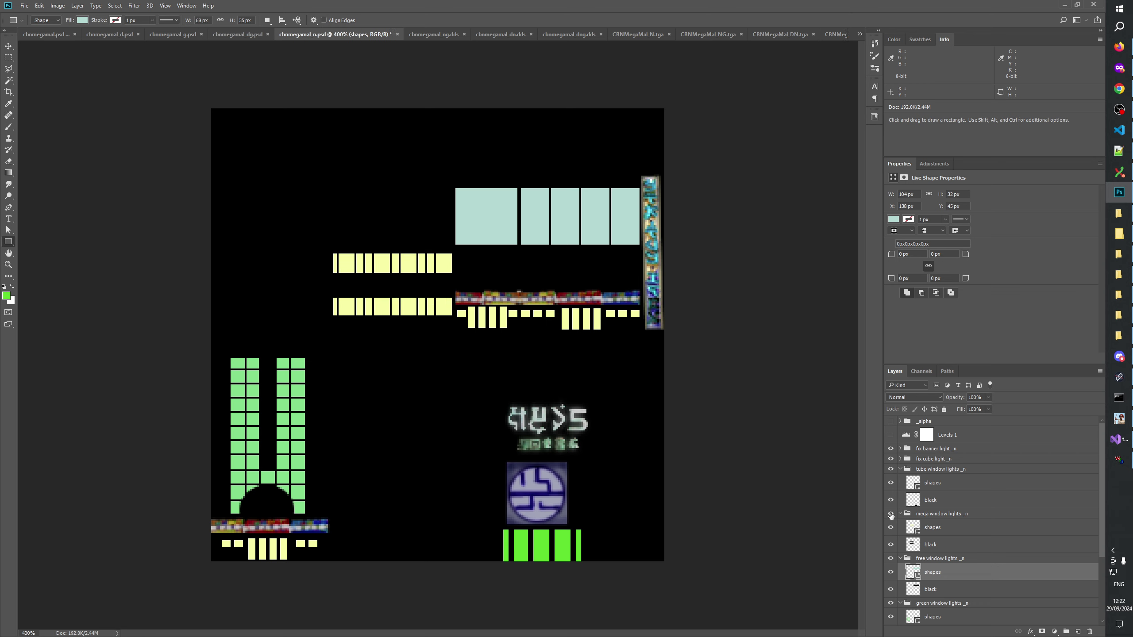
left_click(891, 515)
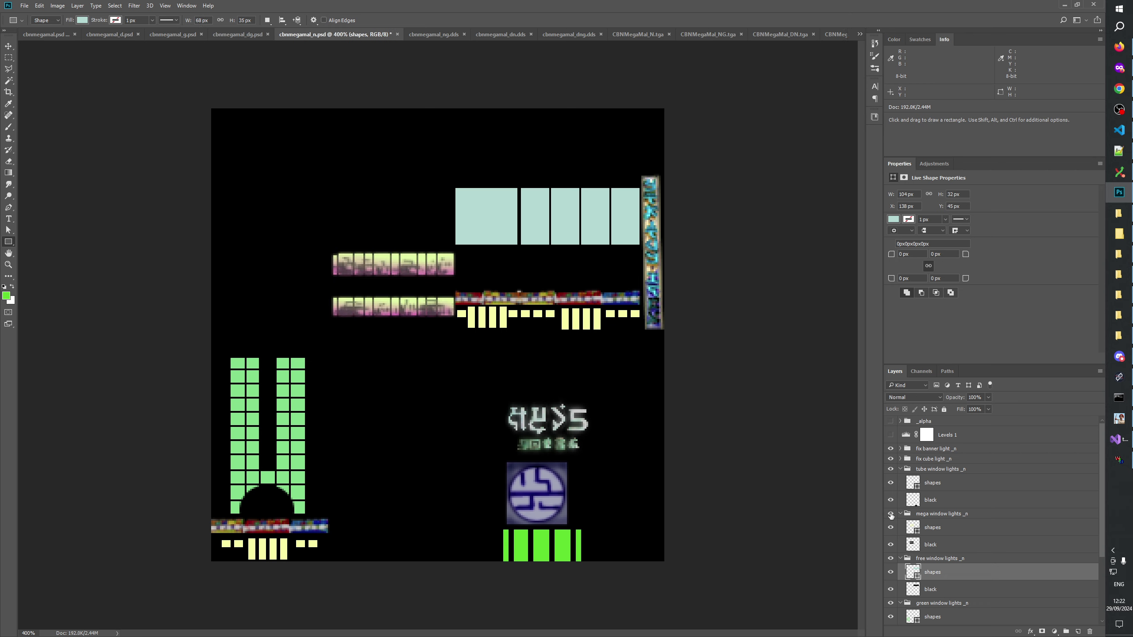
left_click(890, 515)
left_click(891, 515)
left_click(891, 514)
key("ctrl")
key("ctrl+s")
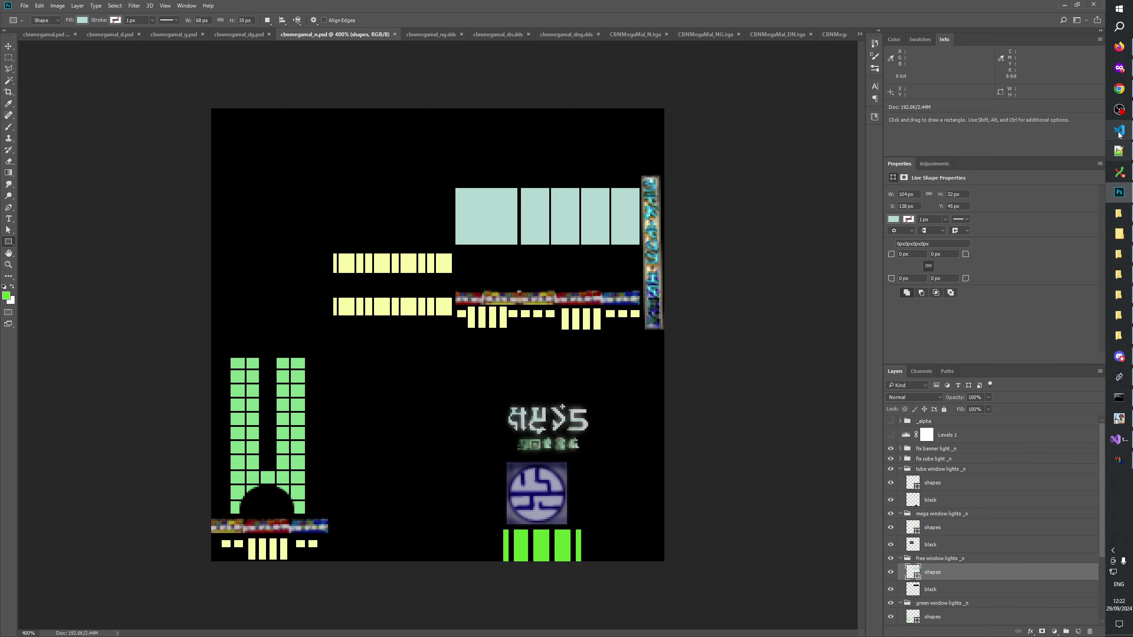
left_click(1120, 110)
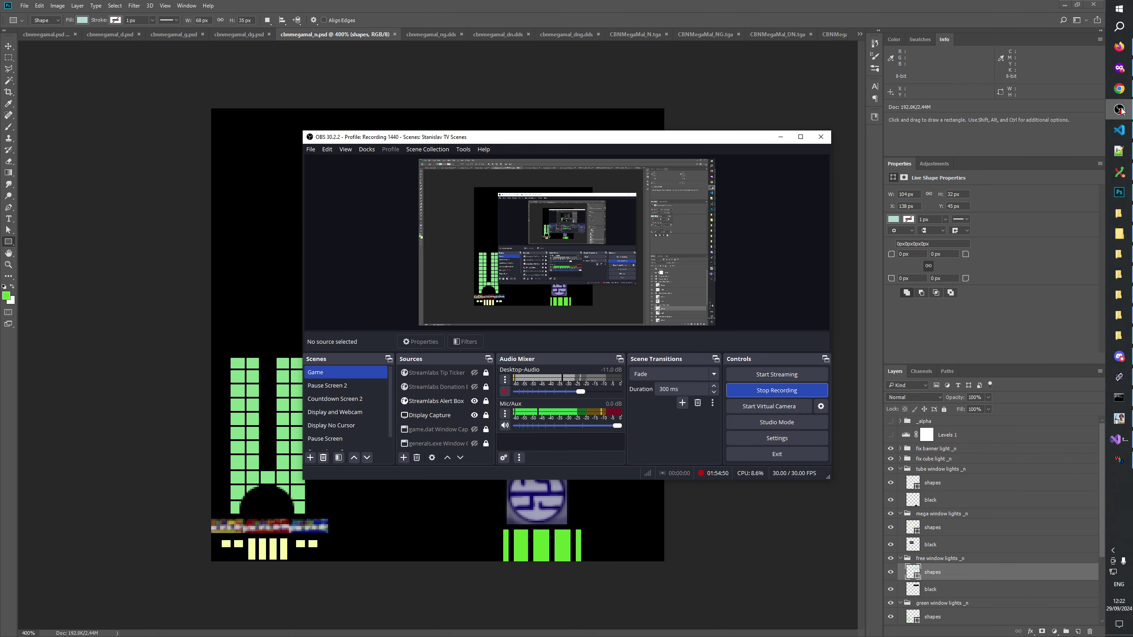
left_click(1120, 110)
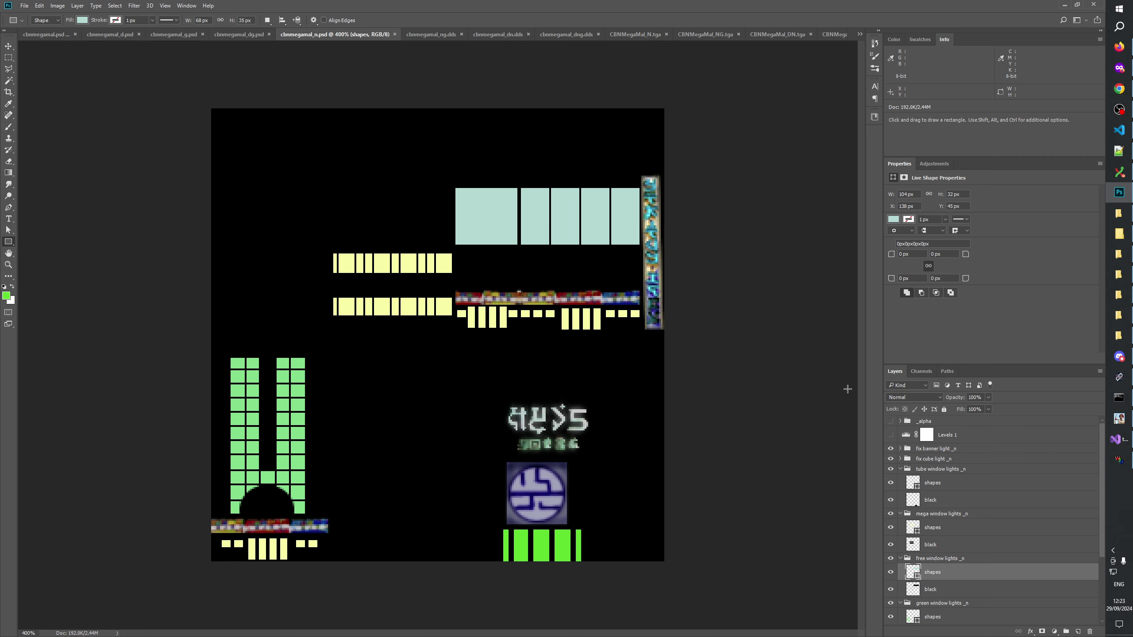
Bring up the cbnmegamal.psd document to look at the FREE billboard in the large mall windows
key("ctrl")
left_click(56, 33)
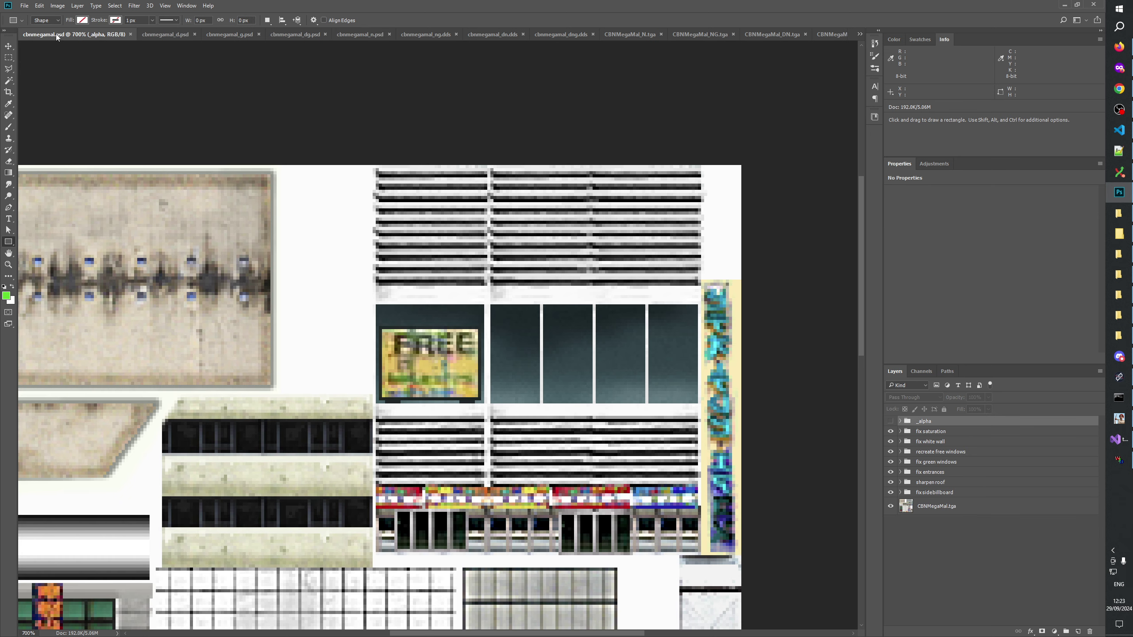
left_click(982, 562)
Switch to Notepad++ and add the line "TODO: Update billboard yellow background to all textures" below the cbnmegamal night light entry, then save
left_click(1119, 151)
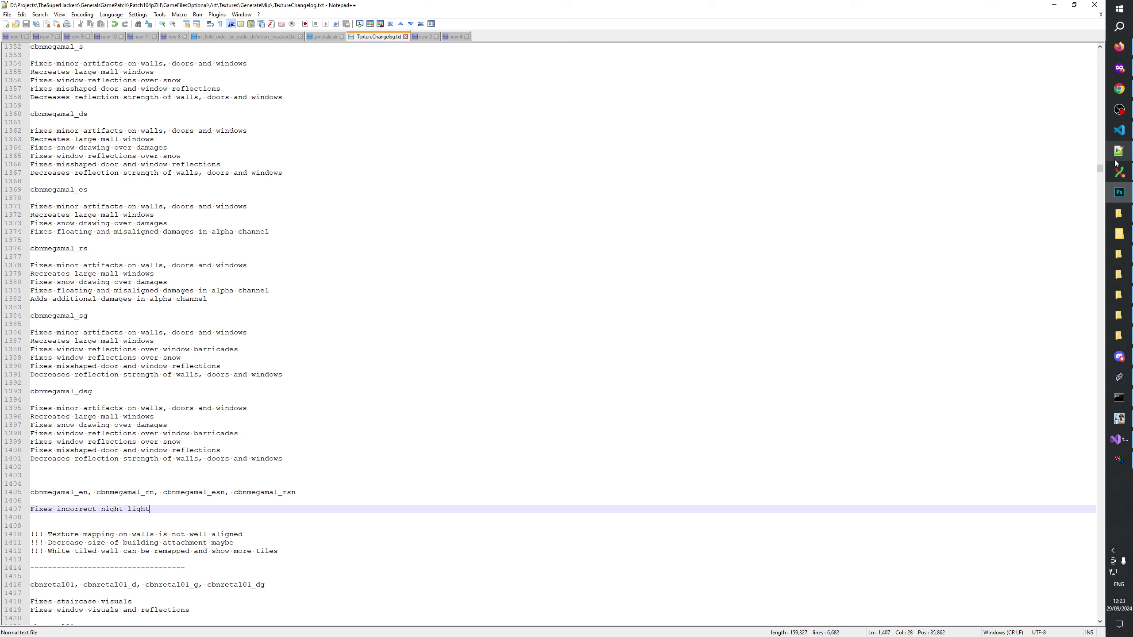
key("Return")
key("Return")
key("Return")
key("Return")
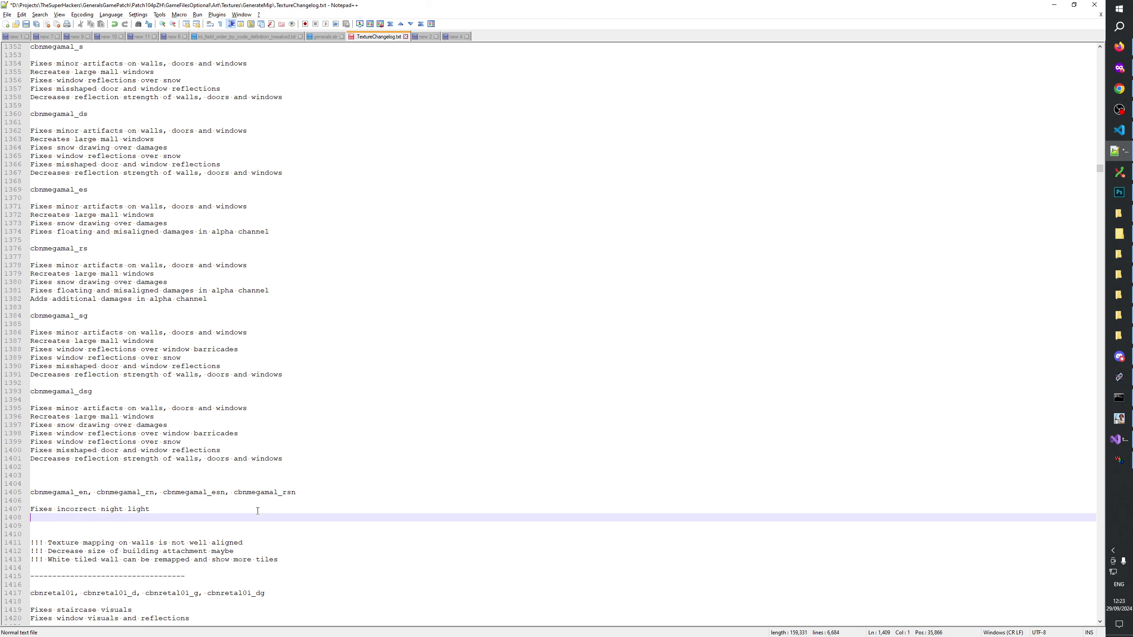
type("TODO: Up")
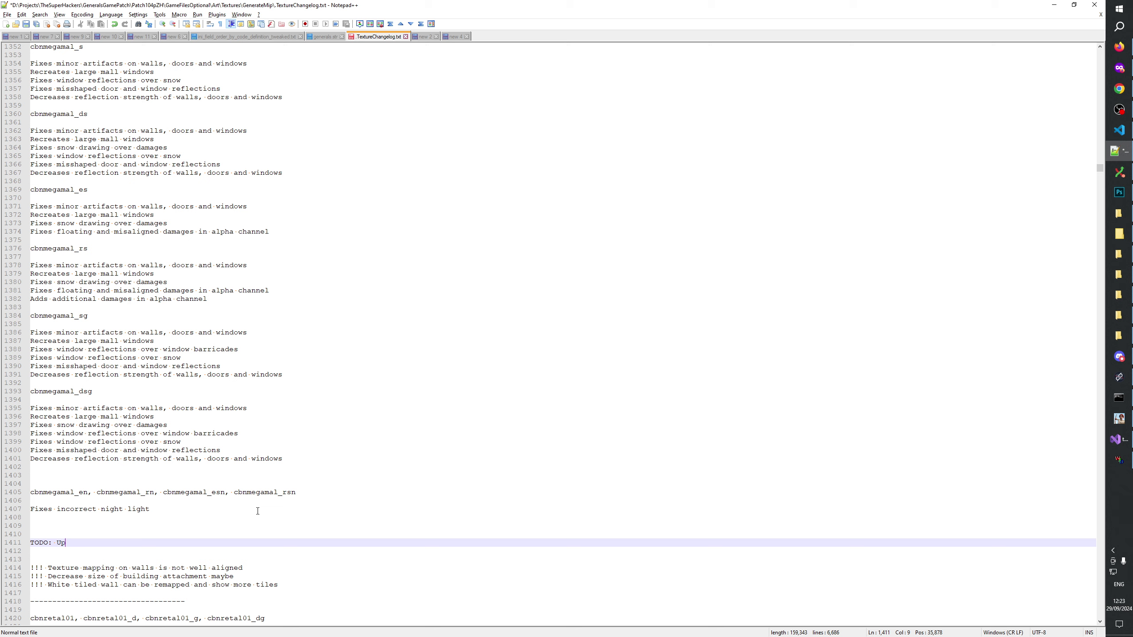
type("date b")
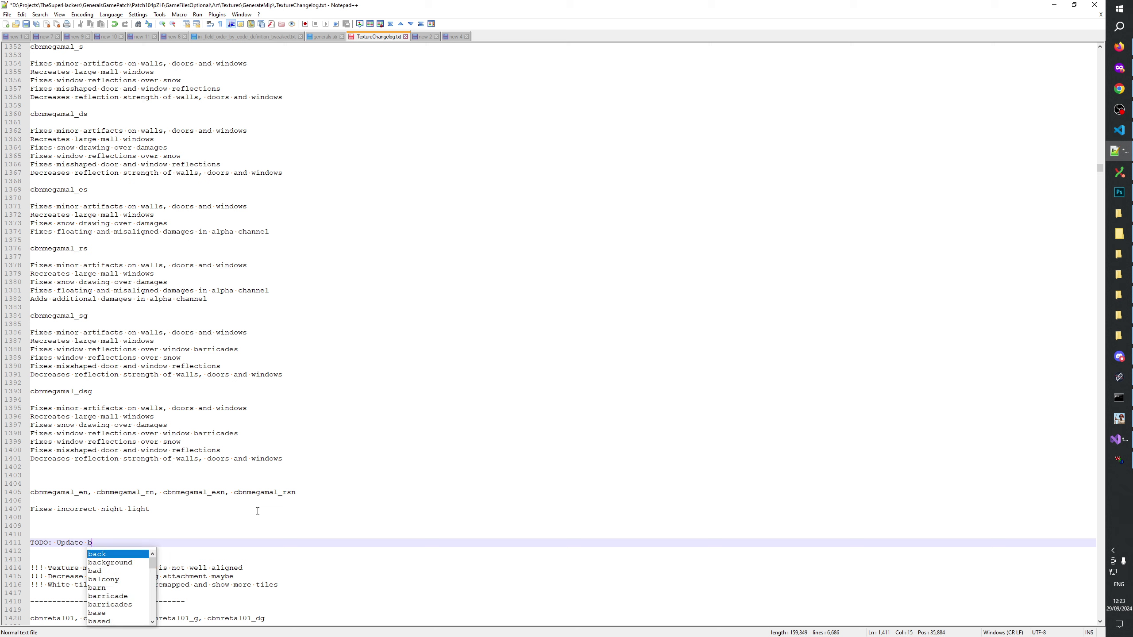
type("illboard")
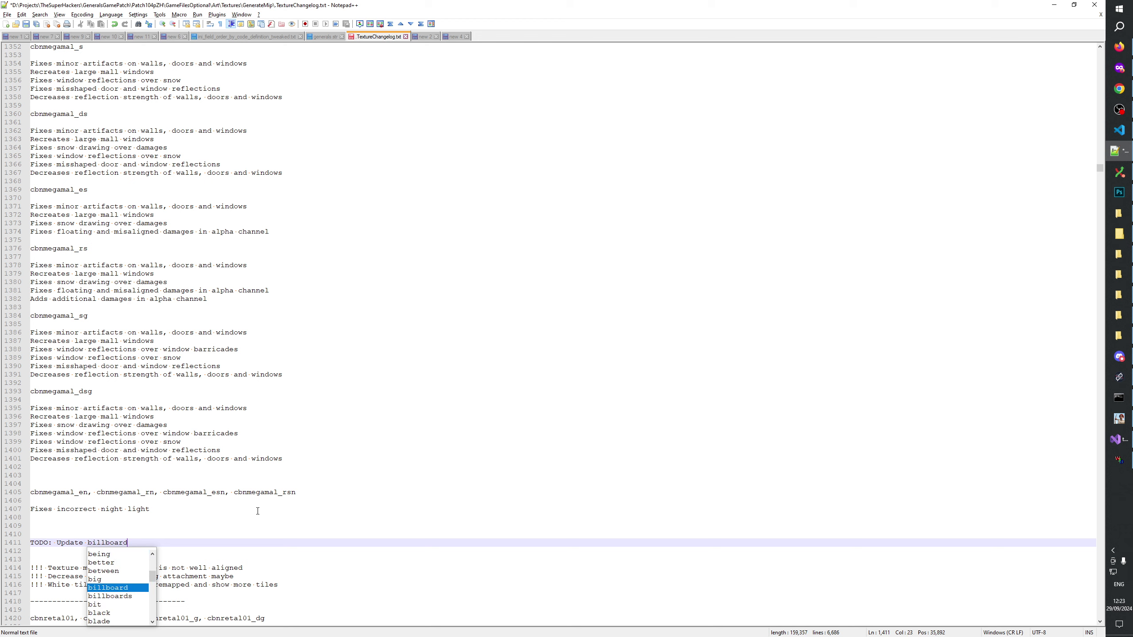
left_click(144, 542)
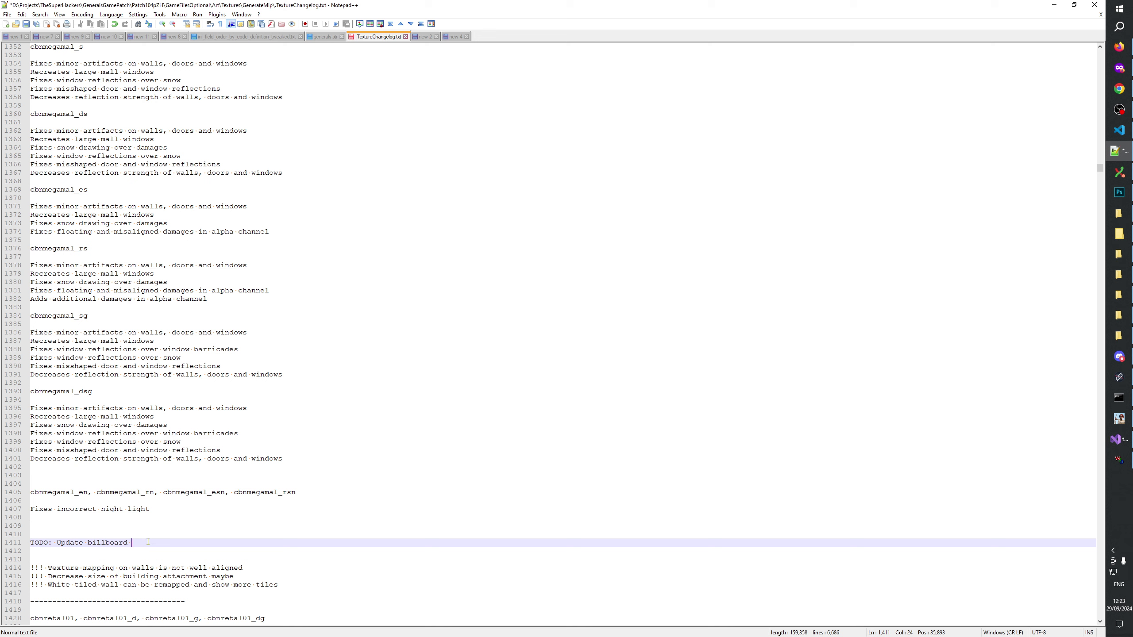
type("yellow bac")
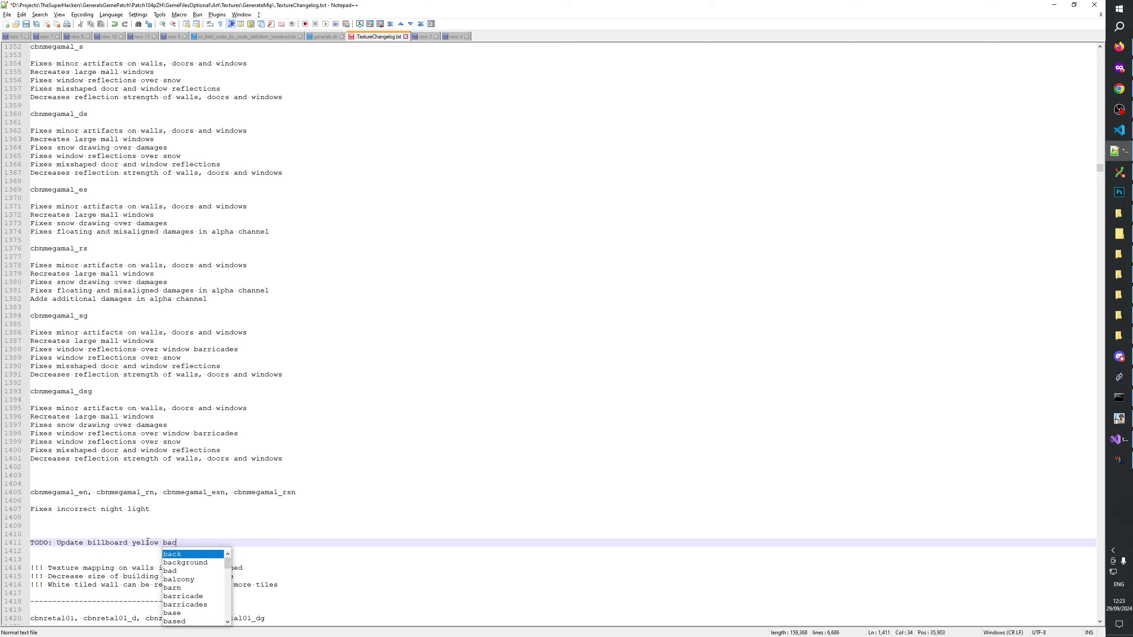
type("kground to all ")
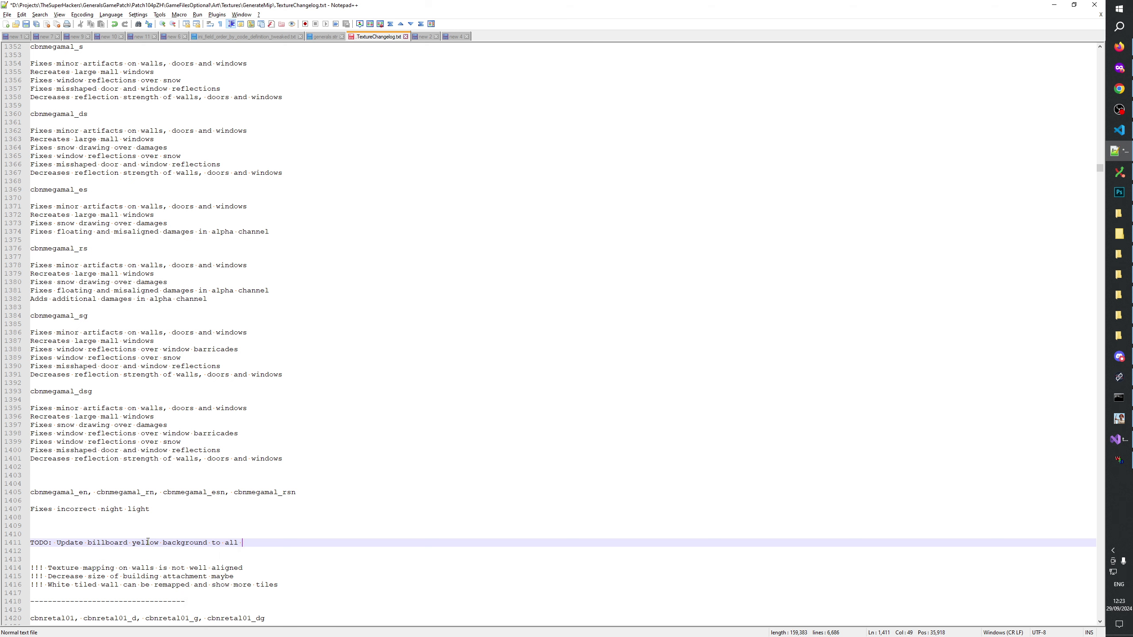
type("textures")
left_click(255, 518)
left_click(284, 542)
key("ctrl+s")
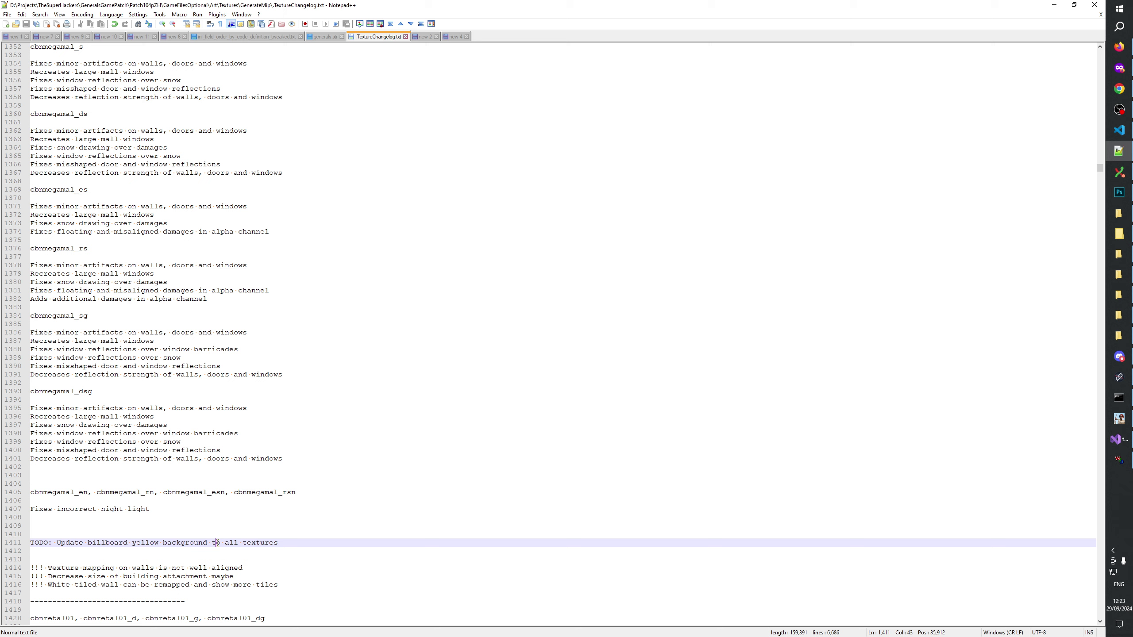
Replace the word "to" with "on" in the billboard TODO line and save the texture changelog
double_click(216, 543)
type("on")
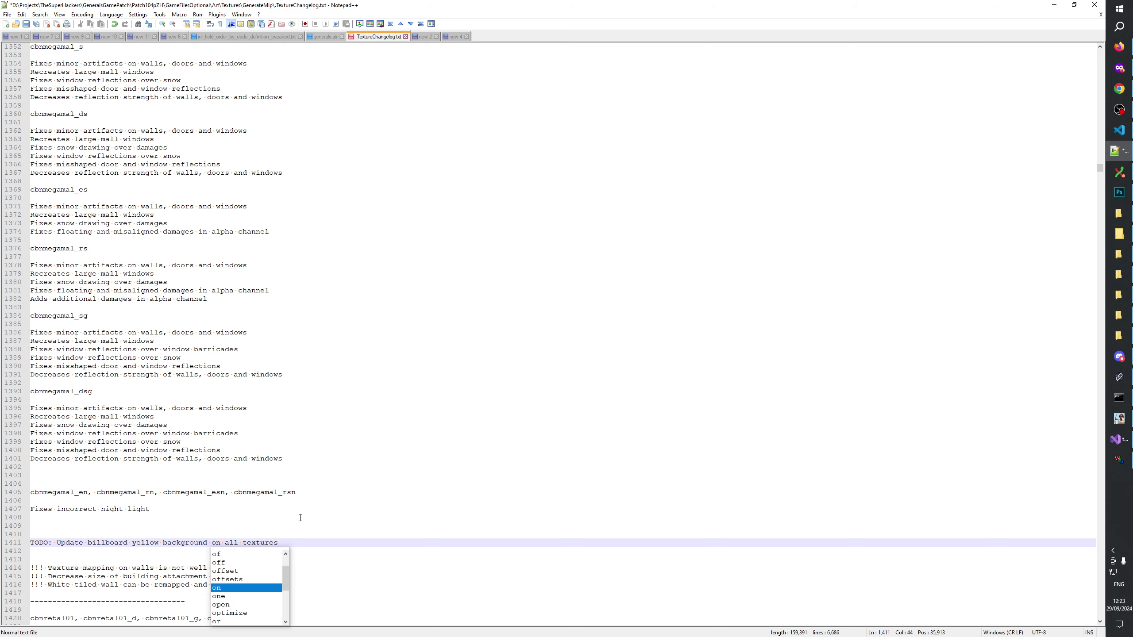
left_click(300, 518)
key("ctrl+s")
left_click(314, 542)
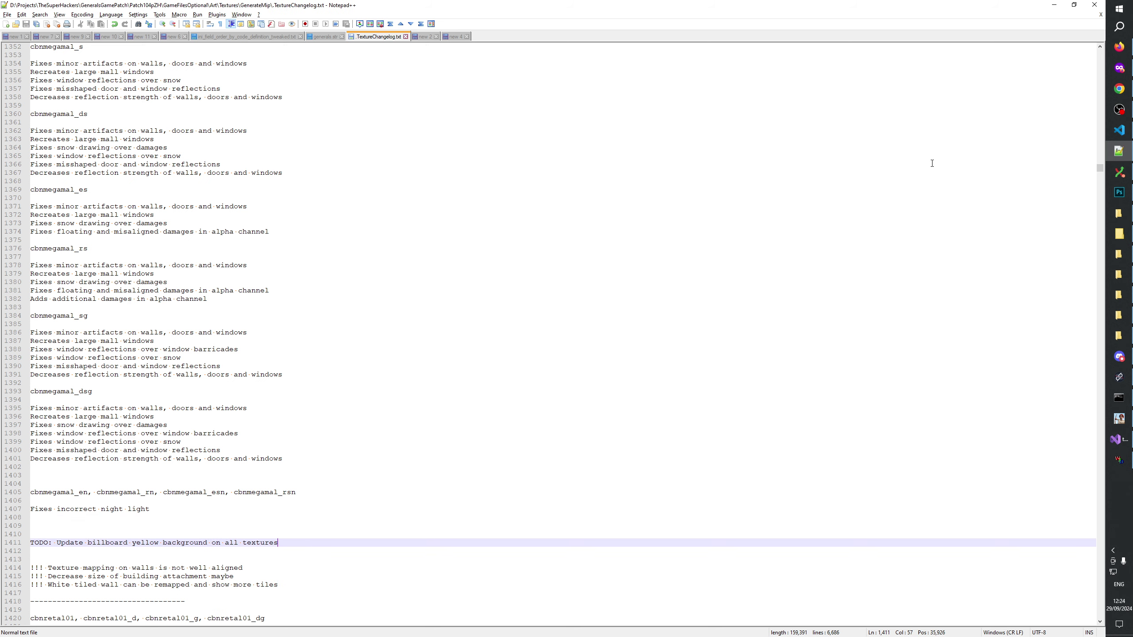
Switch to Discord and read the github-feed channel's review comments on pull request #2519, Fix Ukrainian language texts
left_click(1127, 362)
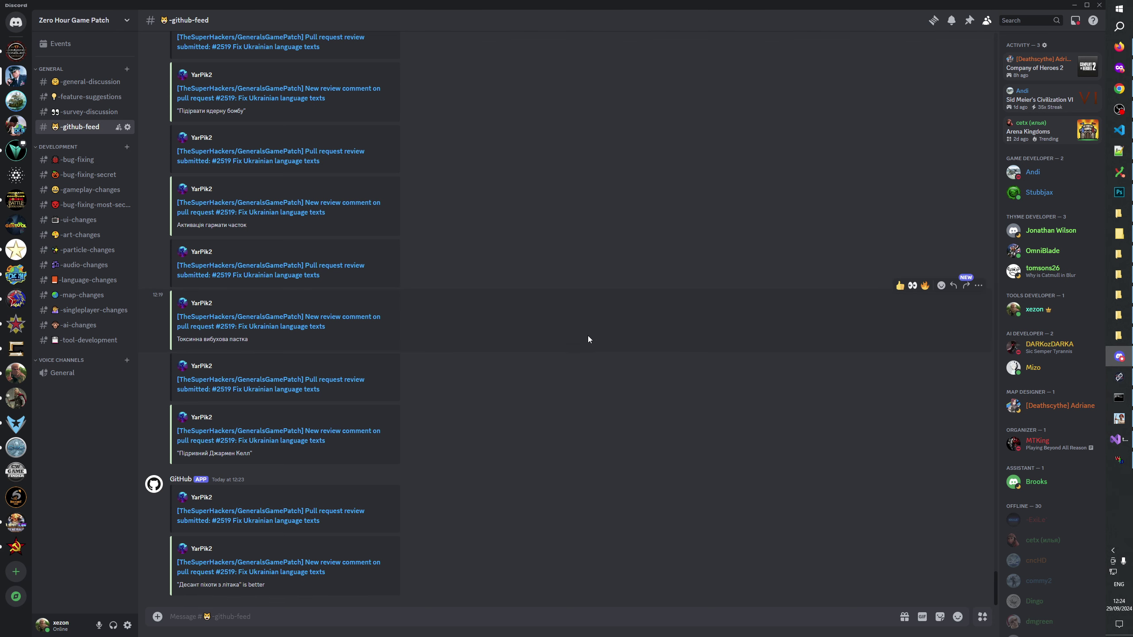
scroll(588, 335, "up", 10)
scroll(582, 344, "up", 5)
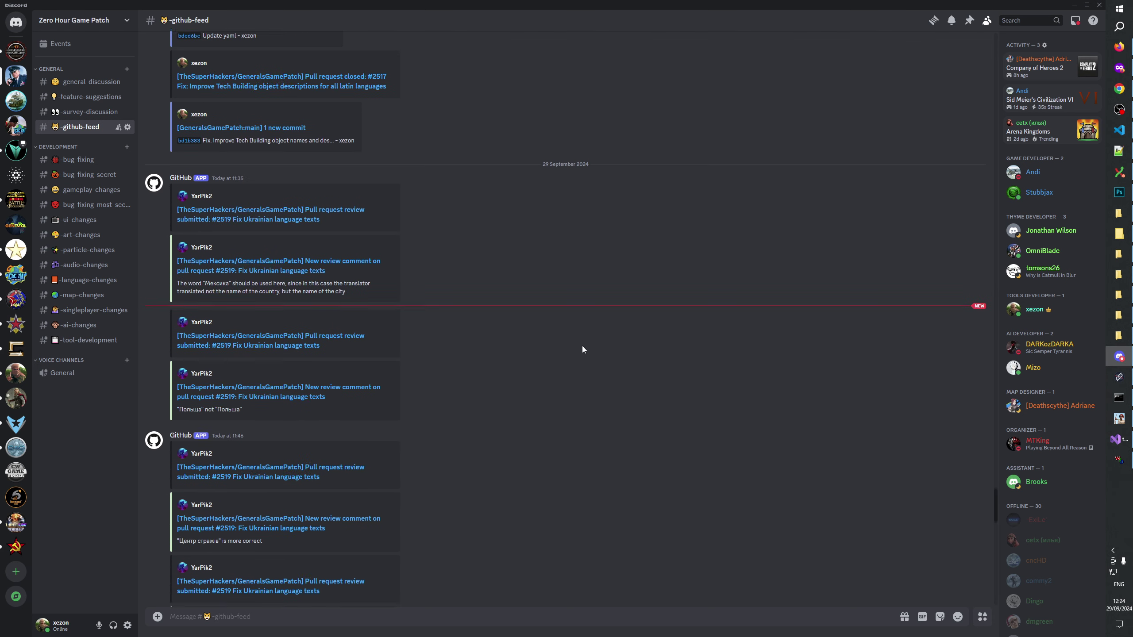
scroll(582, 353, "down", 10)
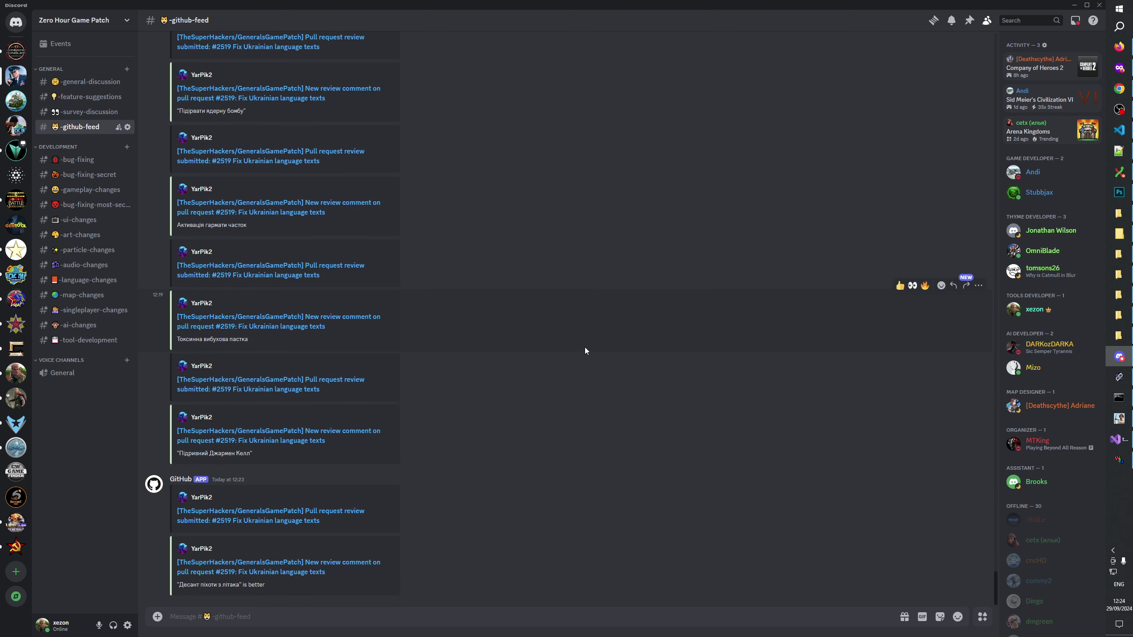
scroll(586, 351, "up", 10)
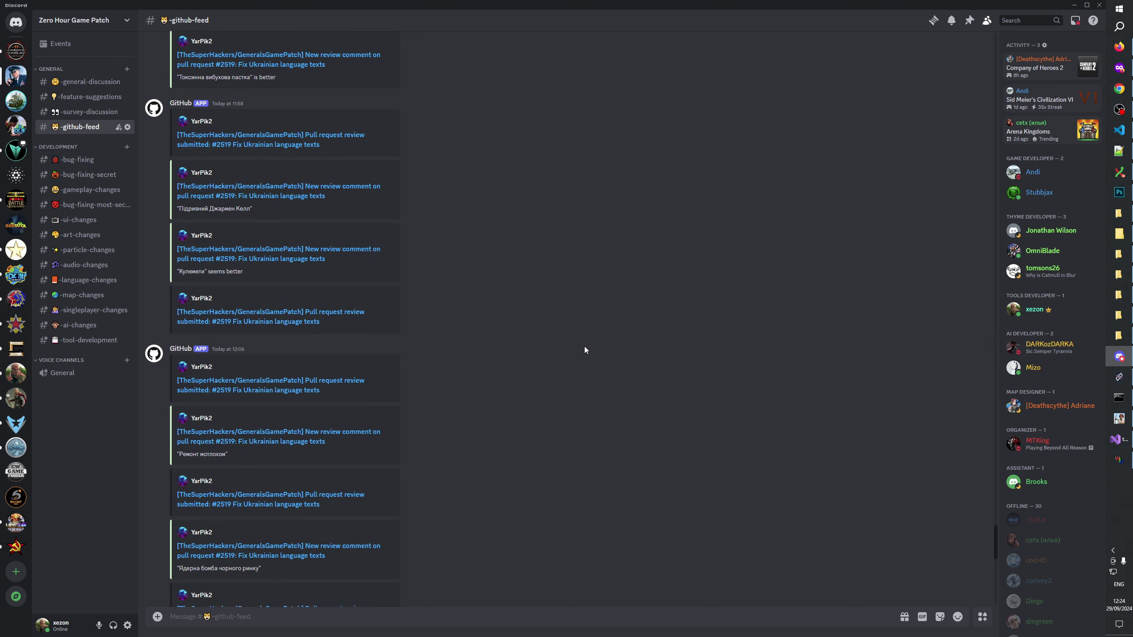
scroll(585, 346, "up", 4)
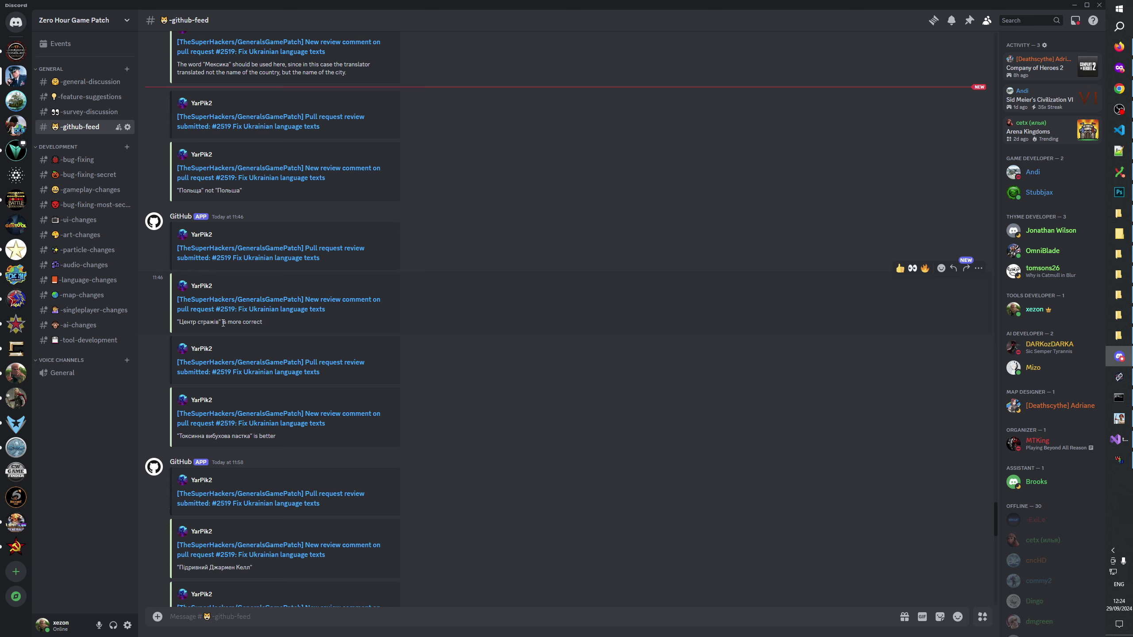
Open the Ukrainian text reviewer's direct messages and send them an invite to the Zero Hour Game Patch server
left_click(20, 23)
left_click(67, 142)
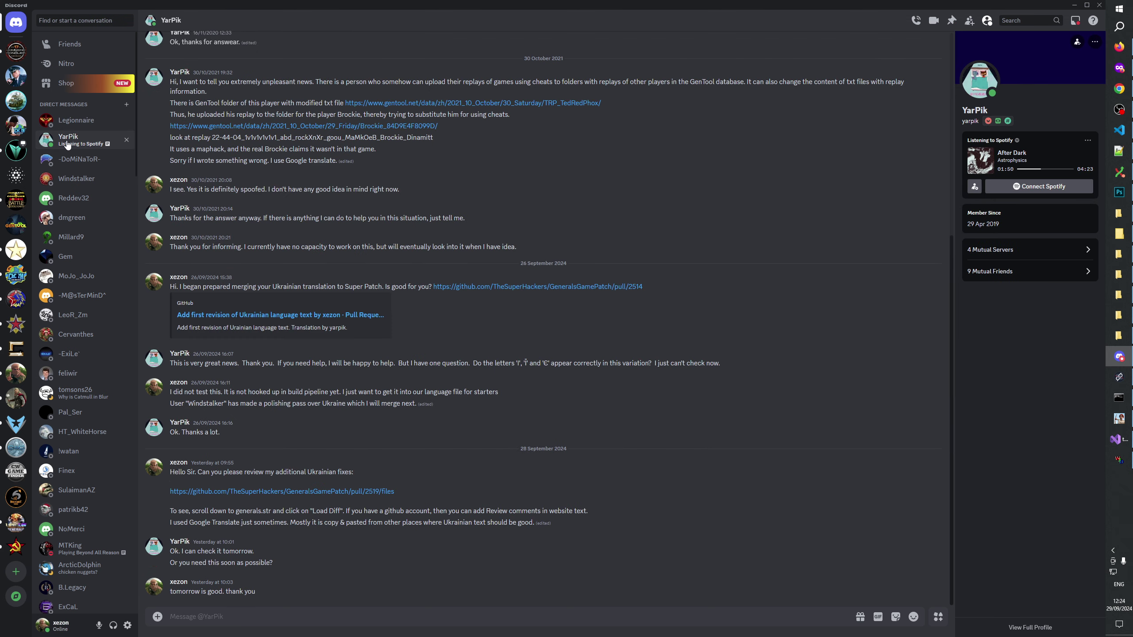
right_click(68, 139)
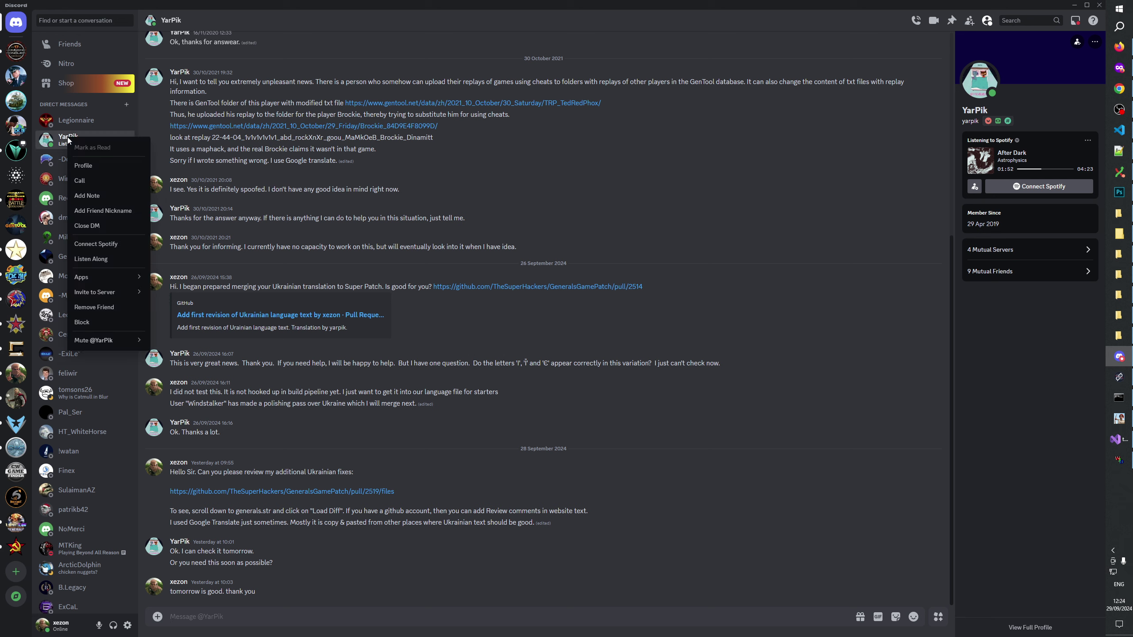
mouse_move(112, 293)
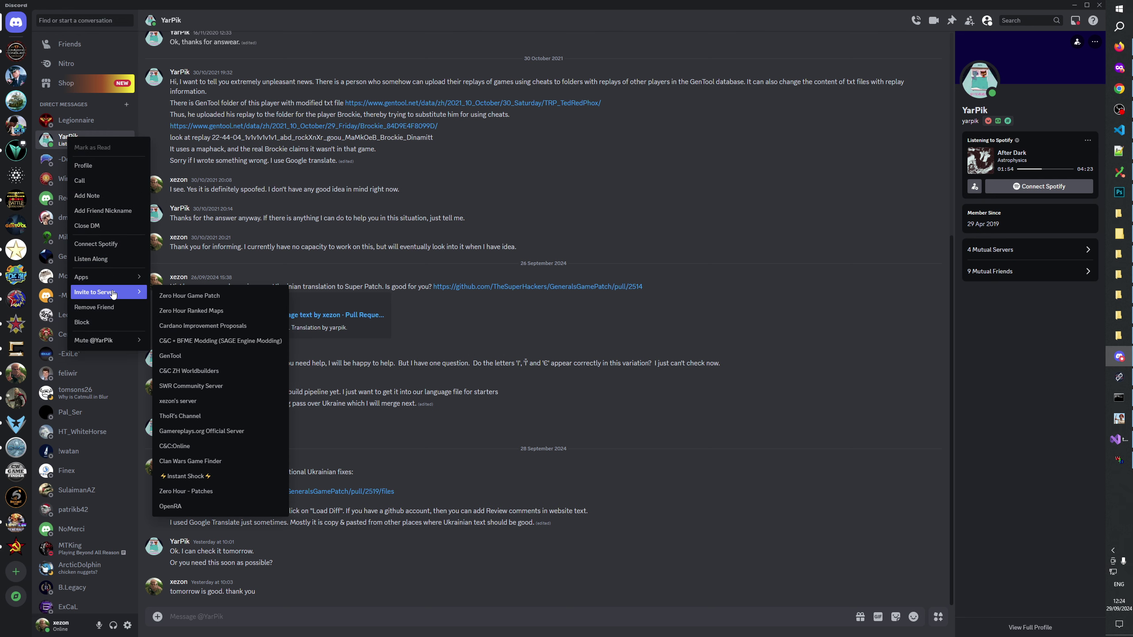
left_click(189, 297)
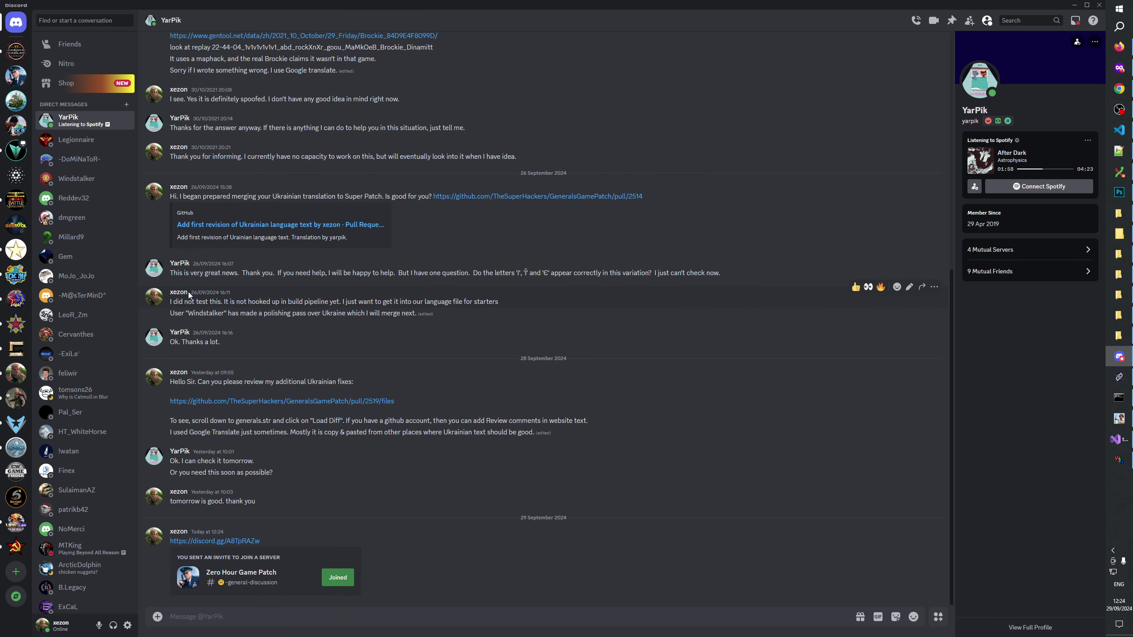
Return to the Zero Hour Game Patch server's github-feed, read down to the newest review comments, and switch back to Notepad++
left_click(13, 81)
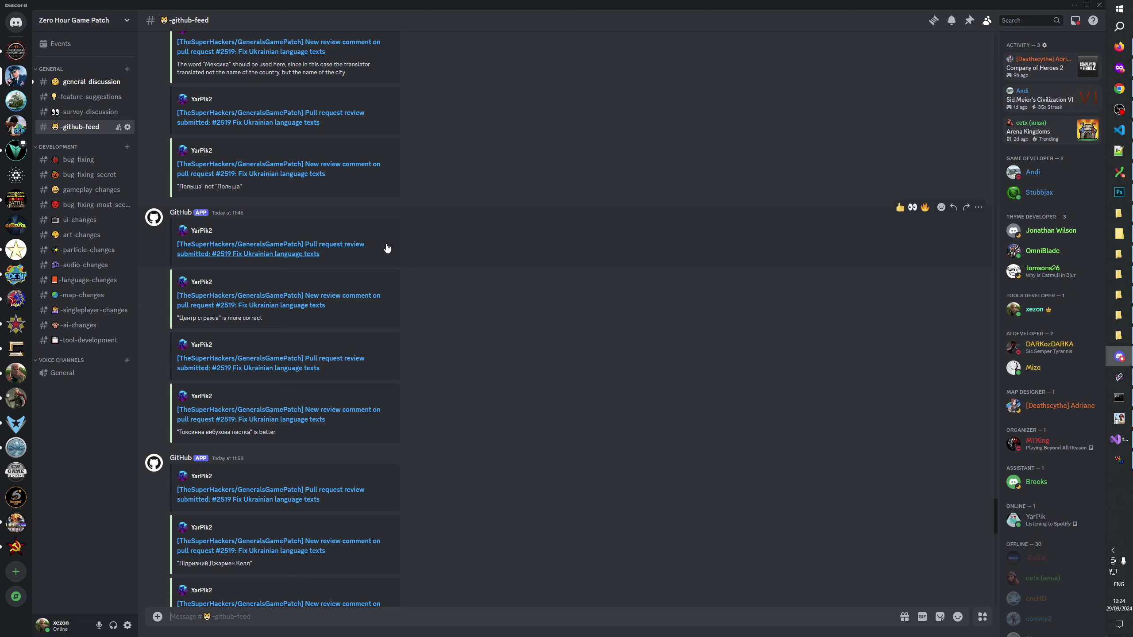
scroll(412, 252, "down", 12)
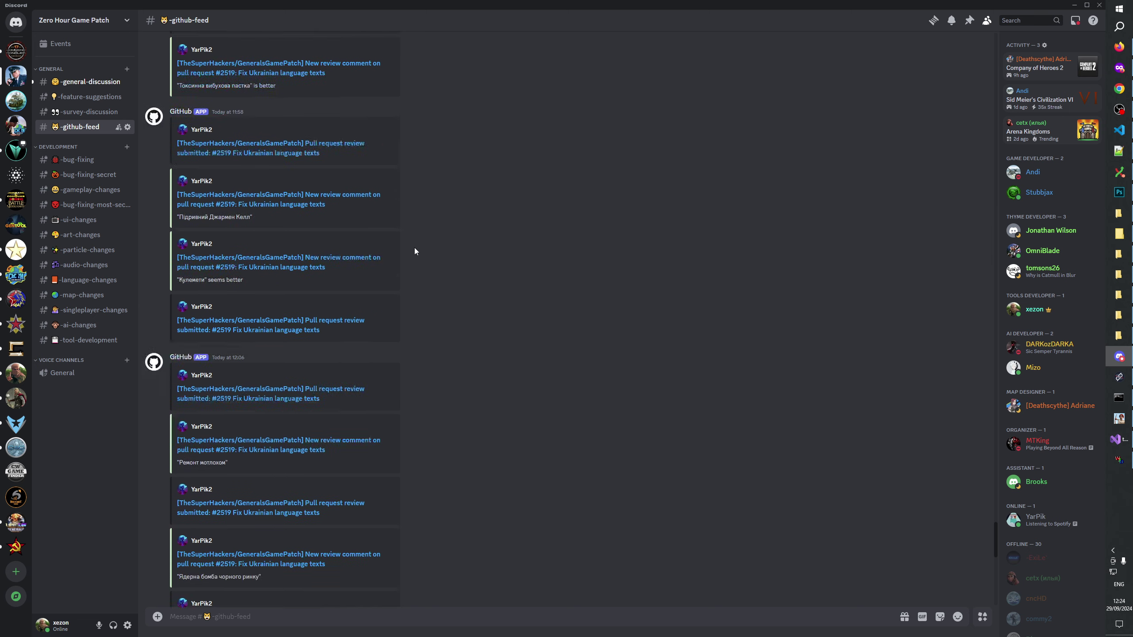
scroll(411, 246, "down", 8)
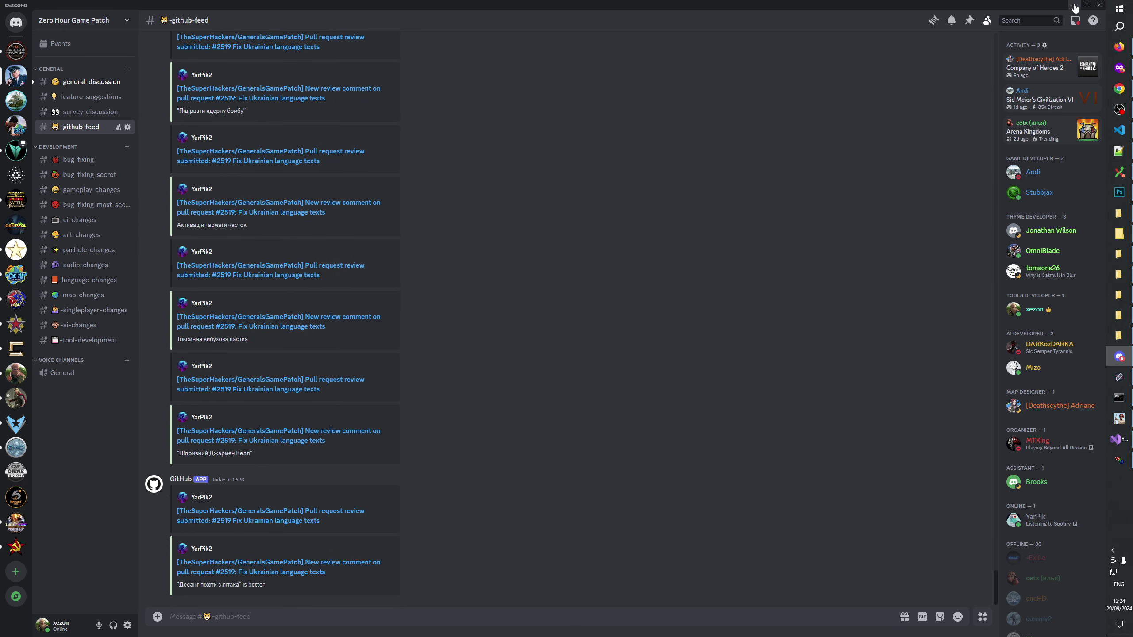
key("alt+Tab")
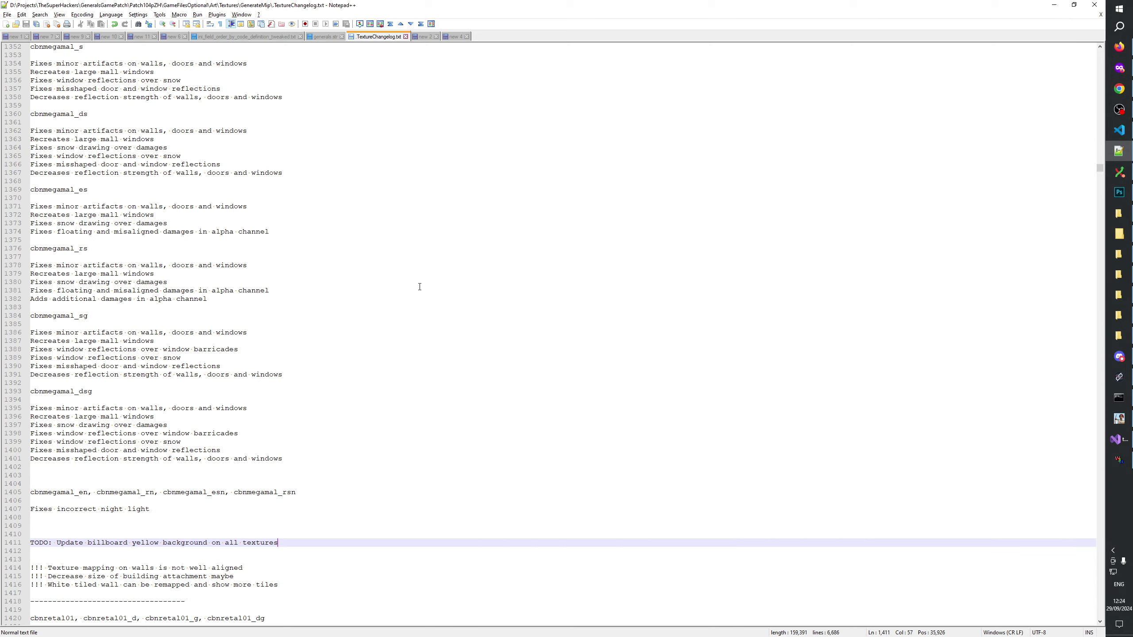
Switch to Discord, open the general-discussion channel, and assign the Member and Assistant roles to the newly joined reviewer
left_click(1119, 357)
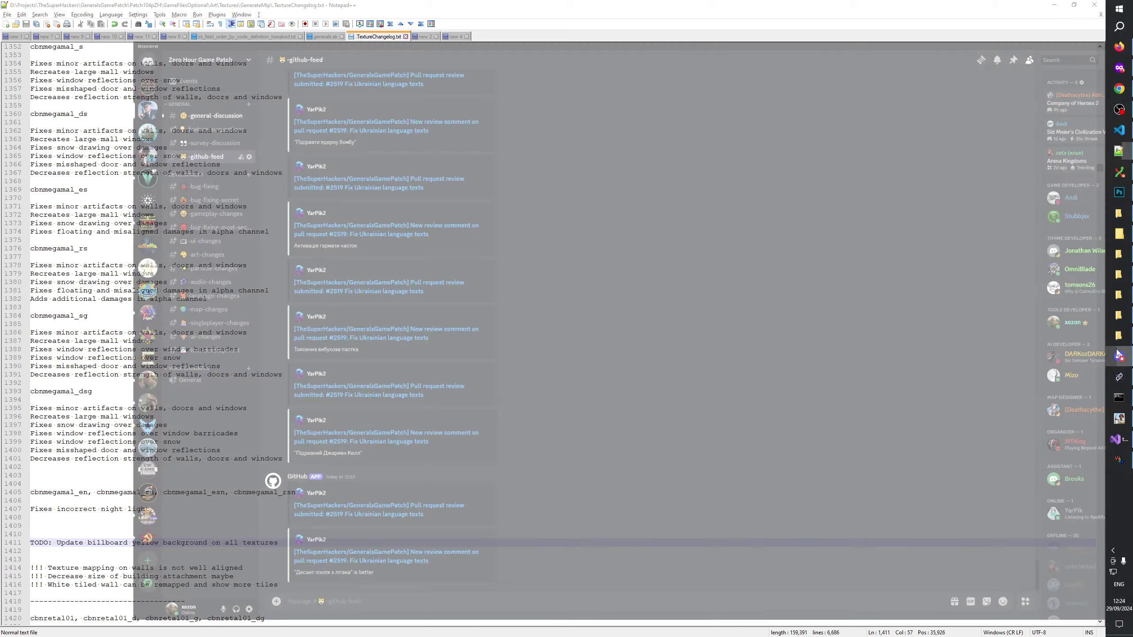
left_click(84, 82)
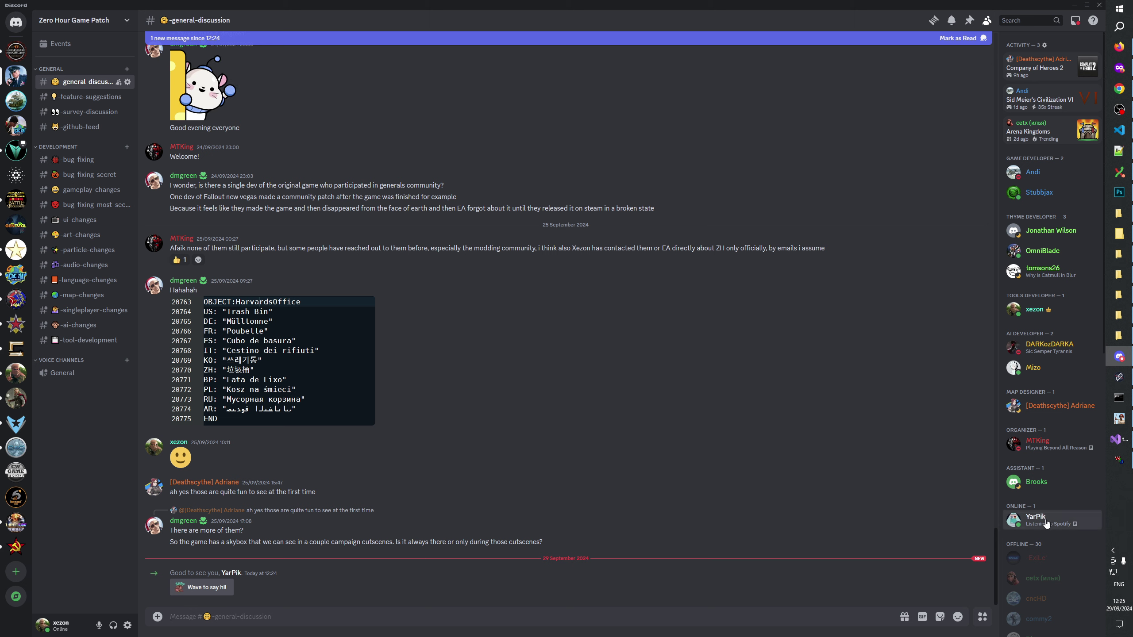
left_click(1042, 523)
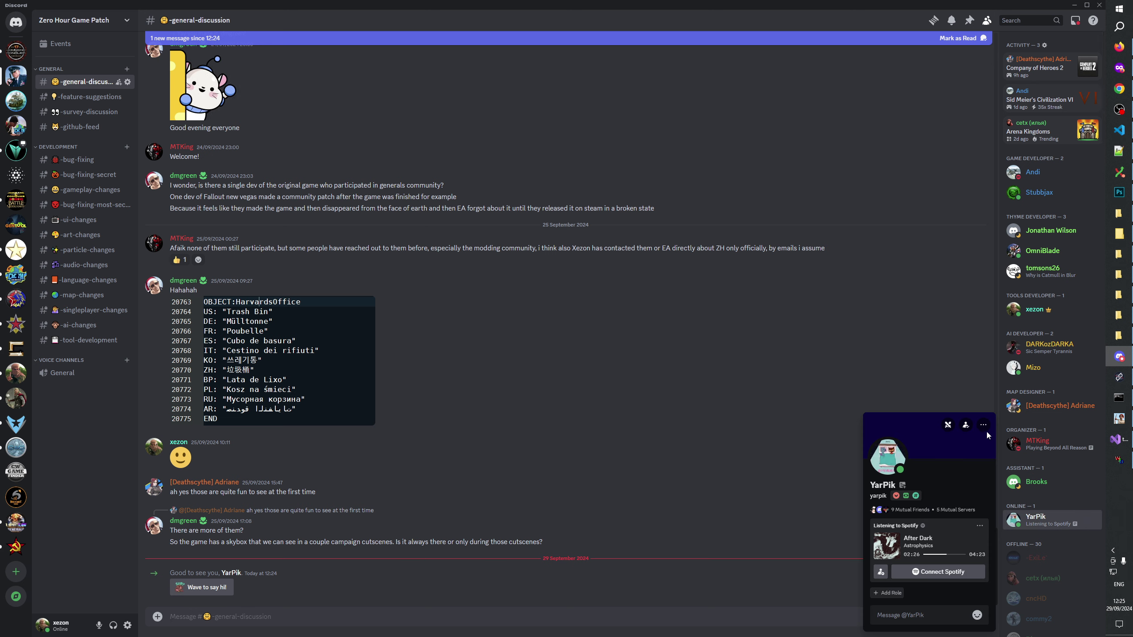
left_click(886, 594)
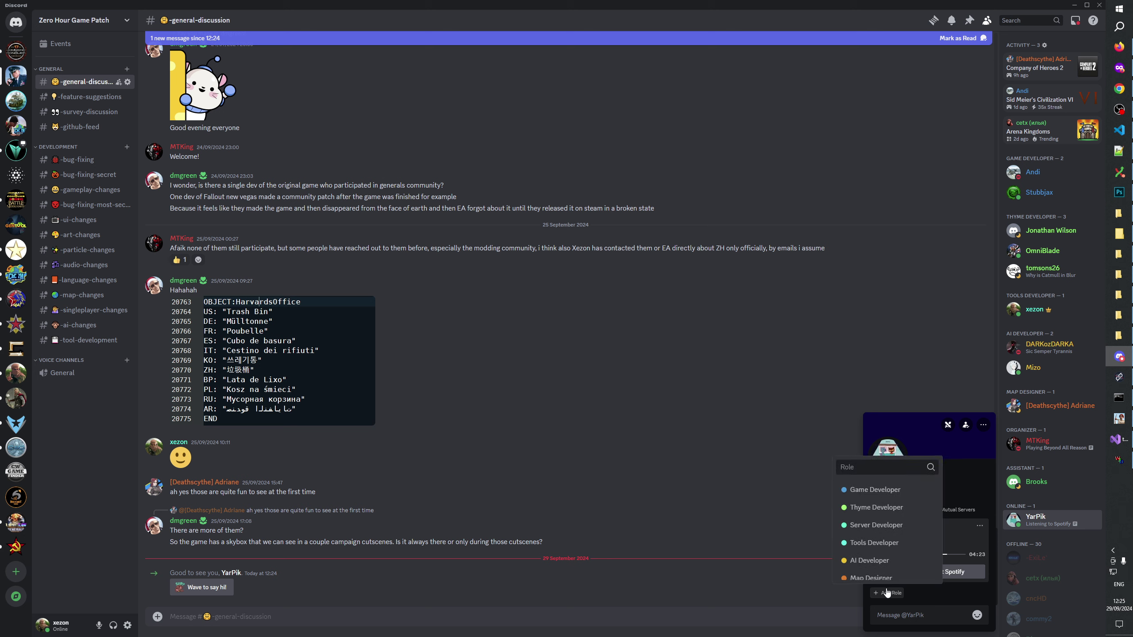
scroll(897, 529, "down", 5)
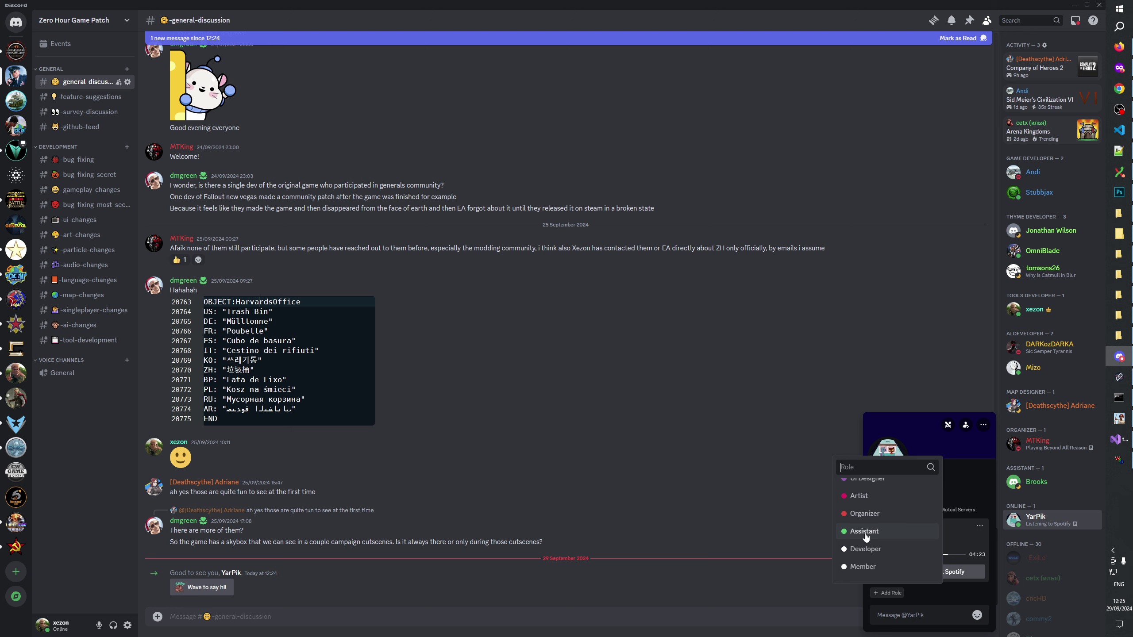
left_click(864, 567)
left_click(889, 593)
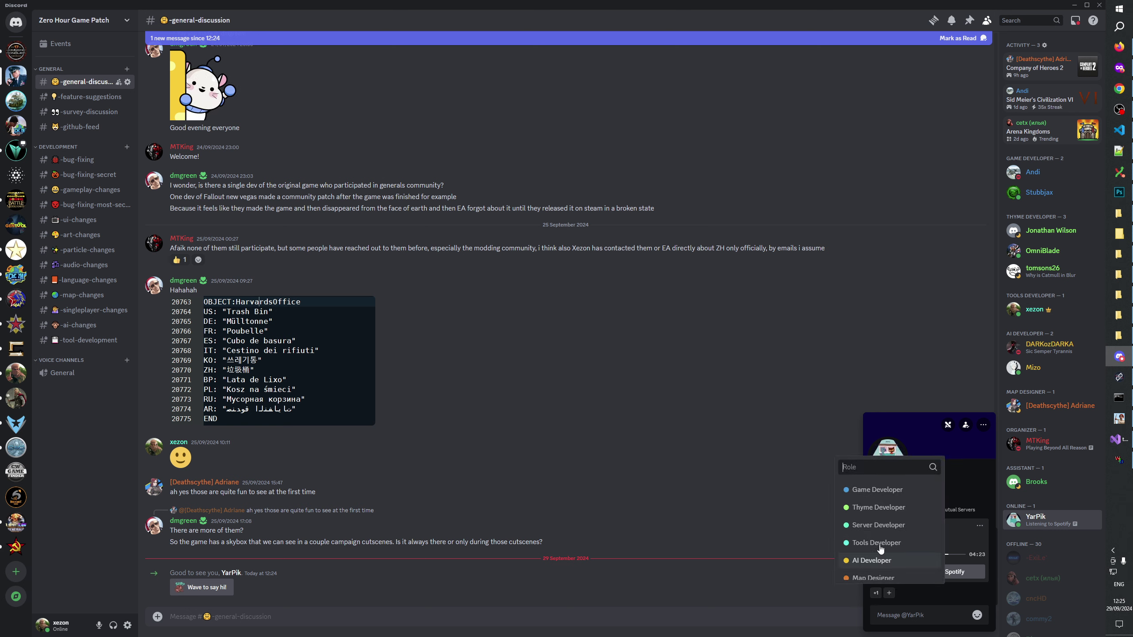
scroll(874, 540, "down", 3)
left_click(867, 548)
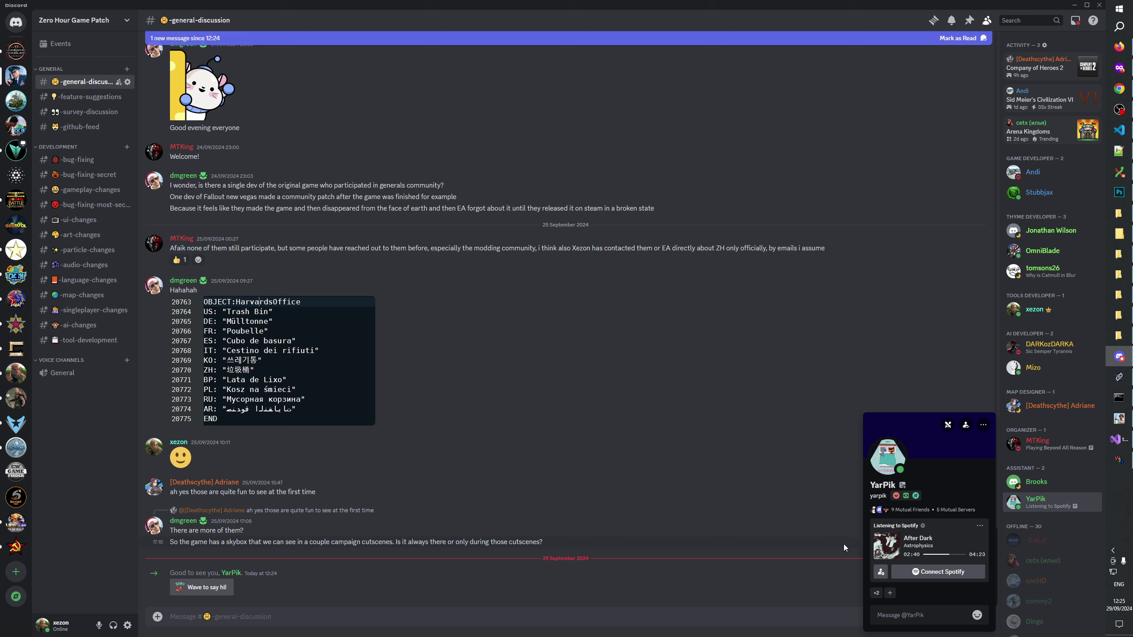
Close the member's profile card, mark general-discussion as read, and bring Discord up again after returning briefly to Notepad++
left_click(516, 11)
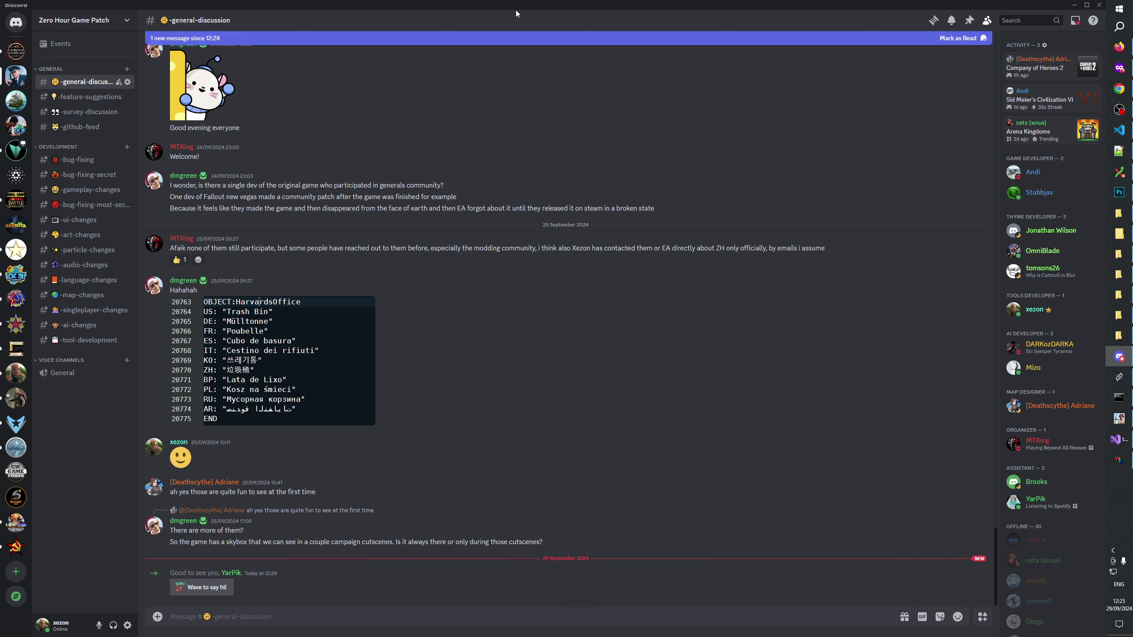
left_click(955, 40)
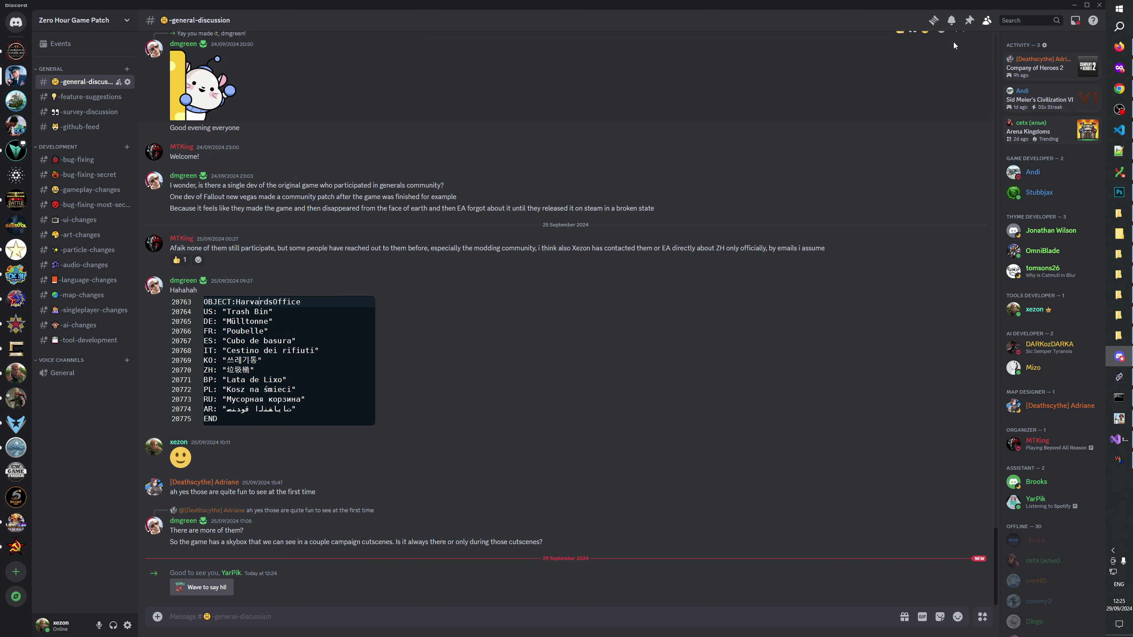
left_click(1075, 4)
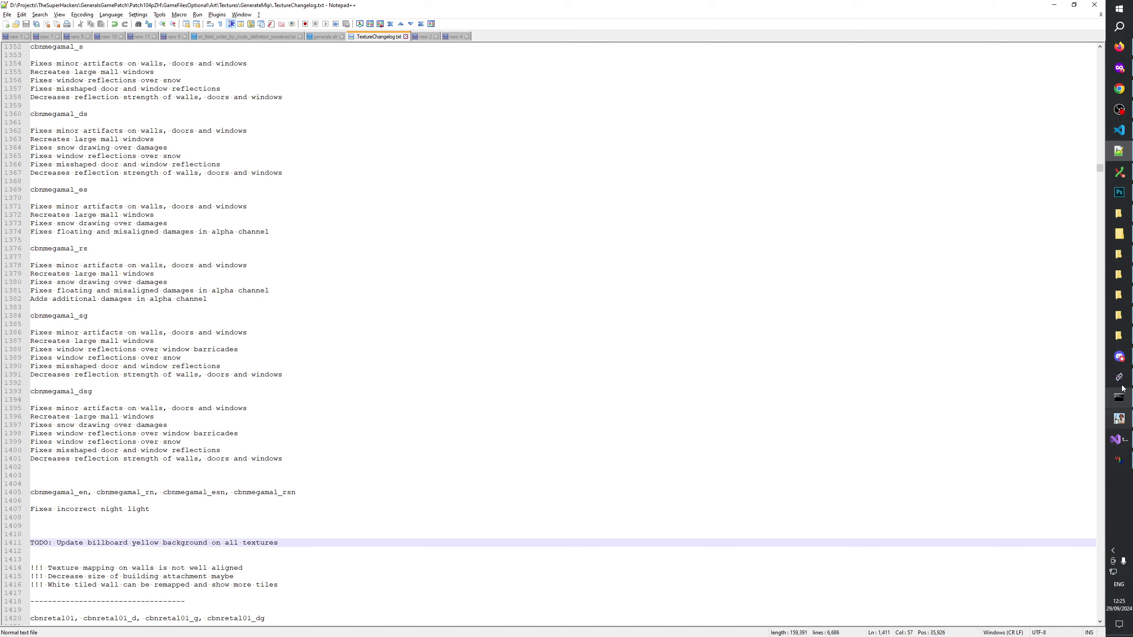
left_click(1119, 356)
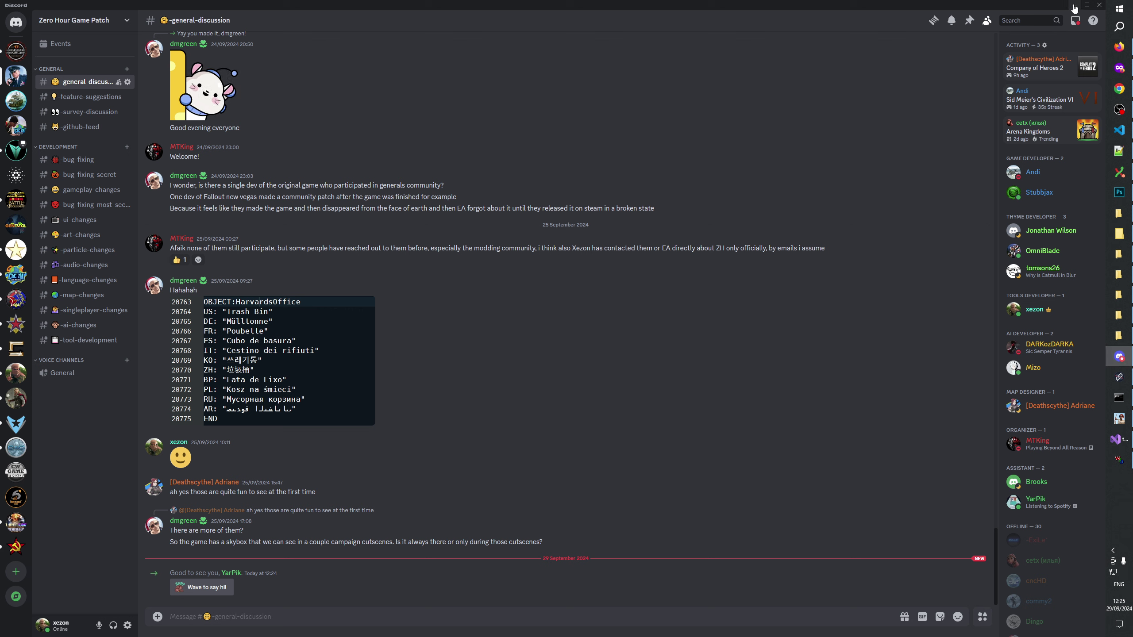
Return to Notepad++ to review the changelog's cbnmegamal night-light entry and billboard TODO, and switch to cbnmegamal.psd in Photoshop with the Zoom tool
left_click(1074, 6)
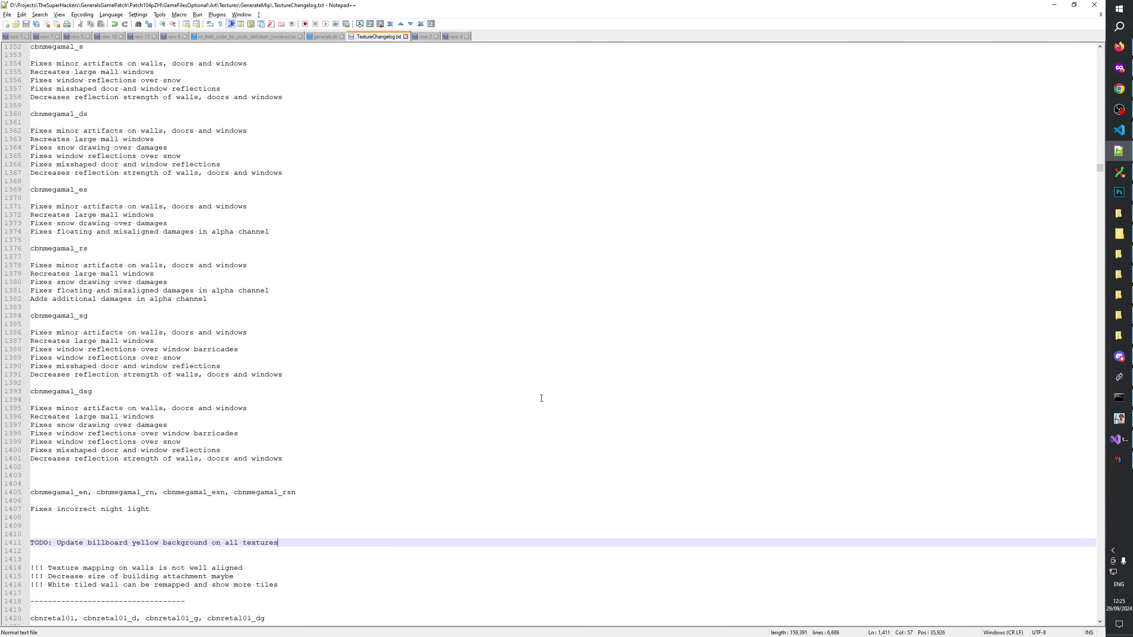
left_click(313, 492)
left_click(308, 509)
left_click(301, 544)
left_click(1119, 193)
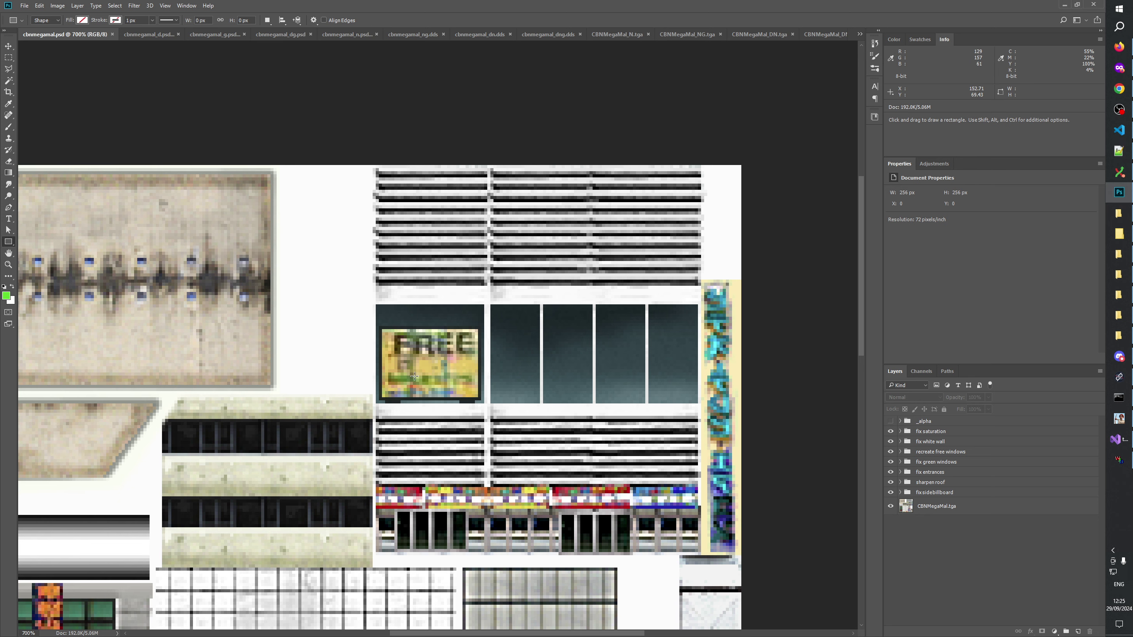
left_click(9, 264)
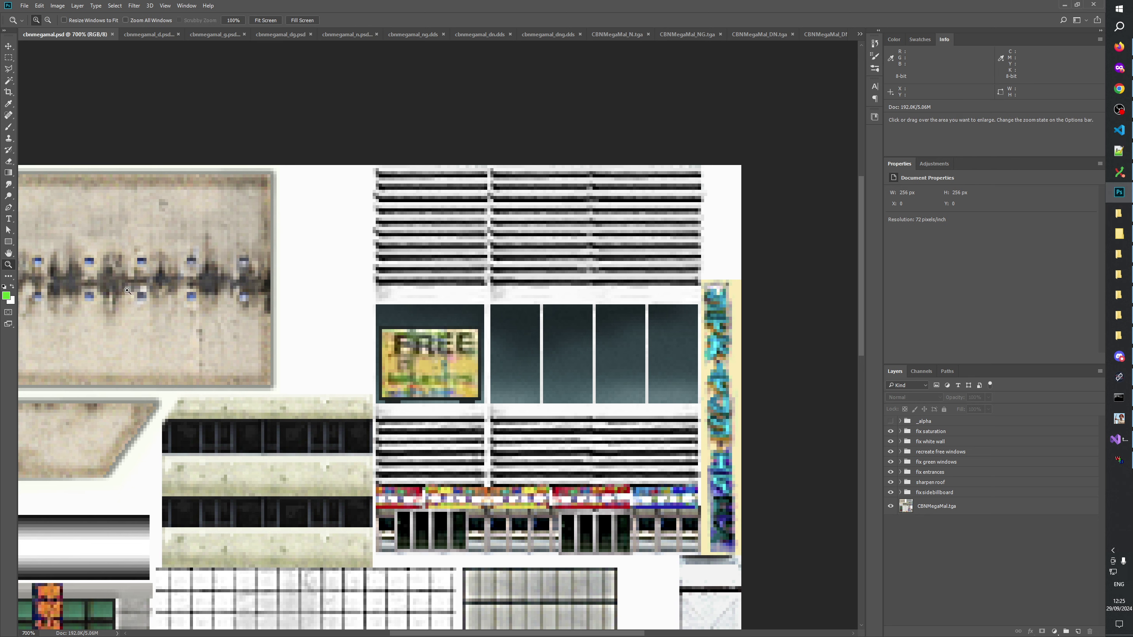
Switch to W3D Viewer and examine the CBNMEGAMAL_N night model from another angle and farther away
left_click(1130, 460)
left_click_drag(769, 404, 780, 428)
scroll(729, 320, "down", 5)
left_click_drag(744, 339, 570, 261)
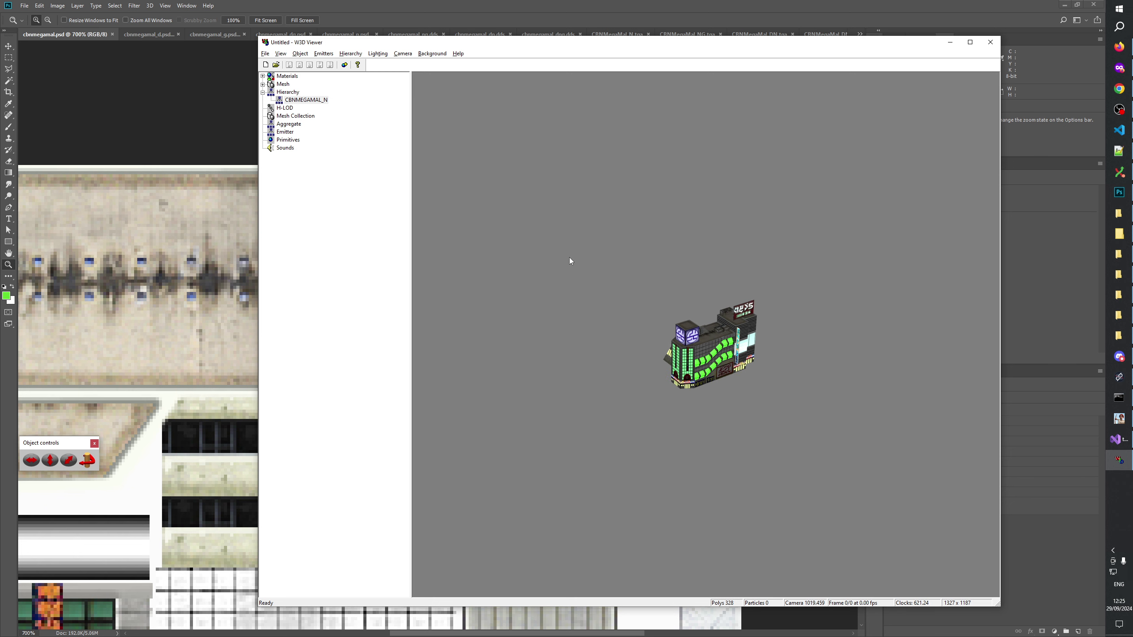
Open CBNMegaMal_G.W3D from the Art\W3D folder and display the CBNMEGAMAL_G model
left_click(276, 65)
left_click(584, 382)
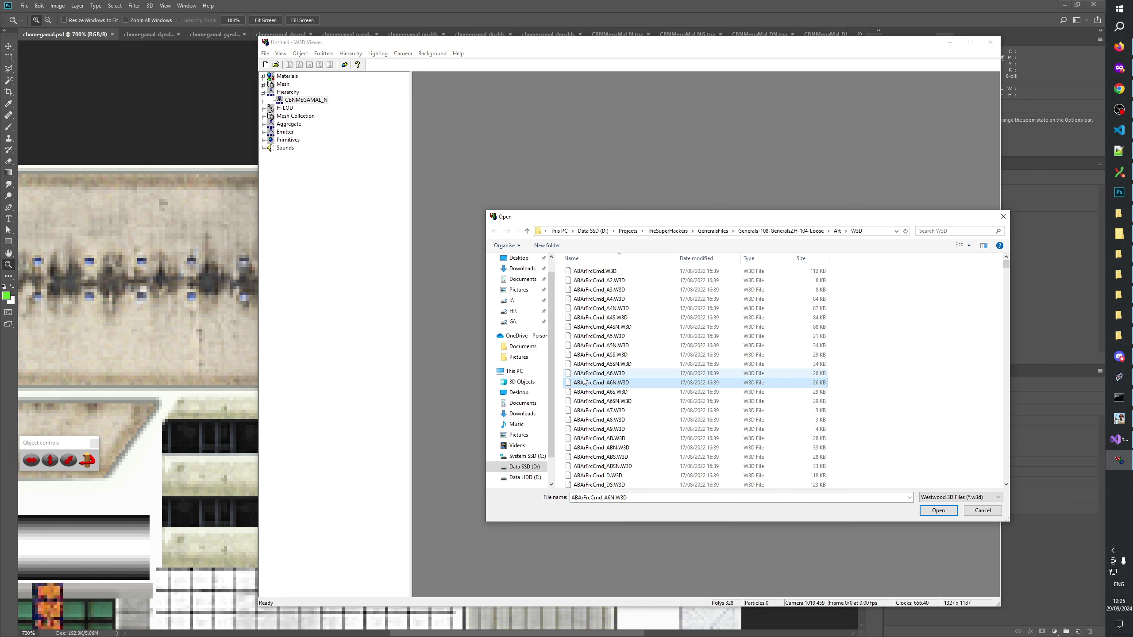
type("cbnm")
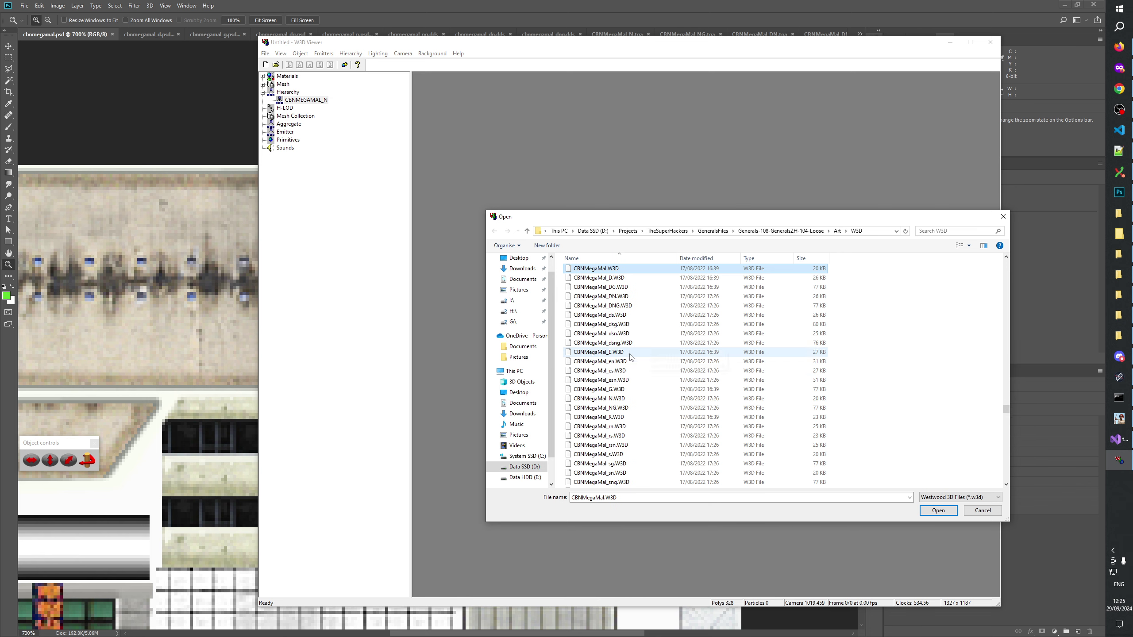
double_click(606, 389)
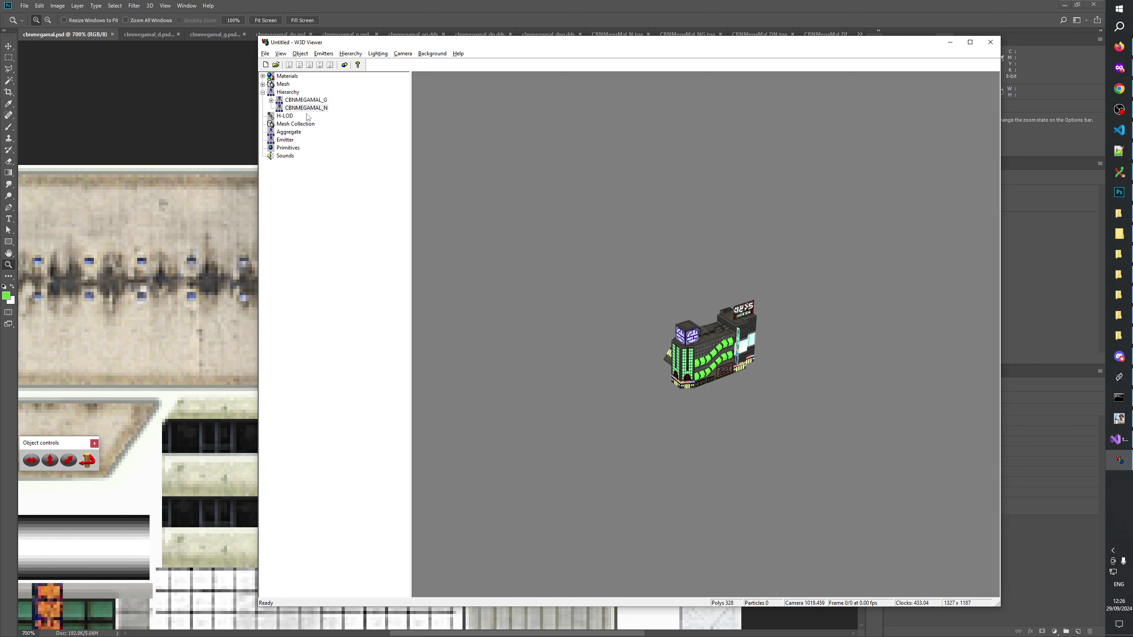
left_click(313, 100)
Brighten the scene lighting and examine the CBNMEGAMAL_G mall's walls, windows and barricades from several sides and up close
left_click_drag(679, 317, 682, 408)
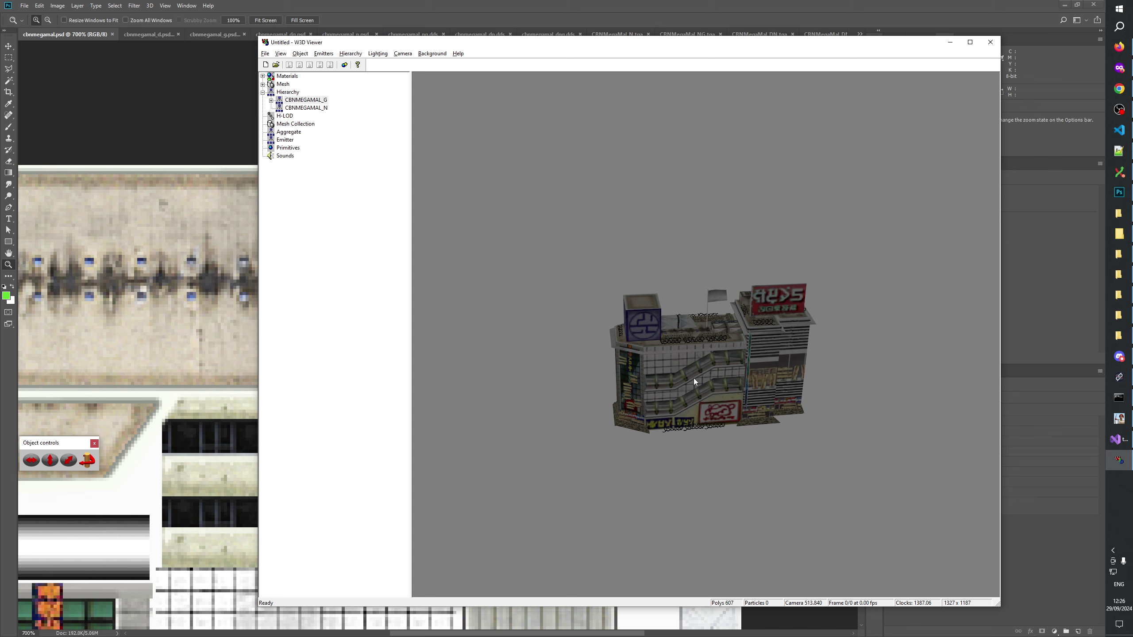
key("plus")
key("plus")
key("plus")
left_click_drag(772, 348, 429, 369)
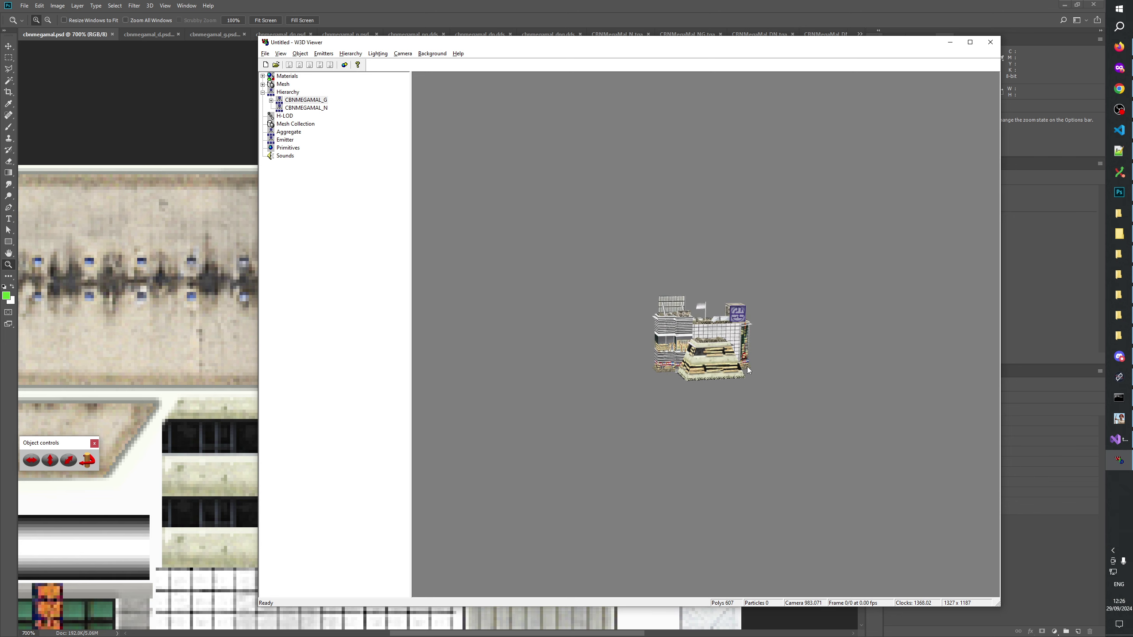
scroll(747, 367, "up", 10)
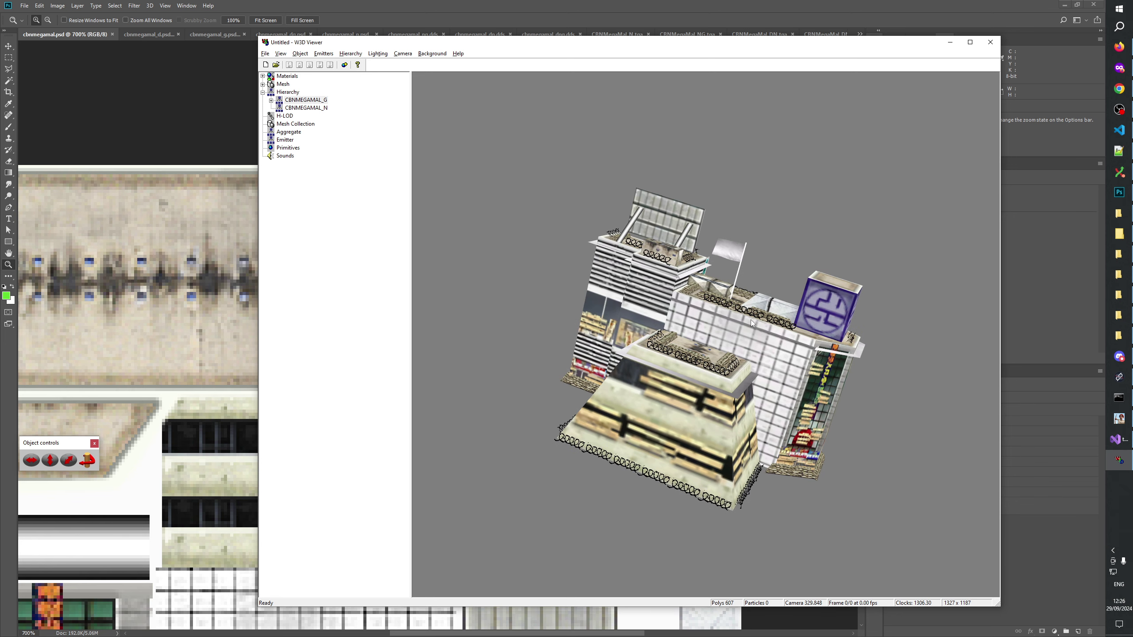